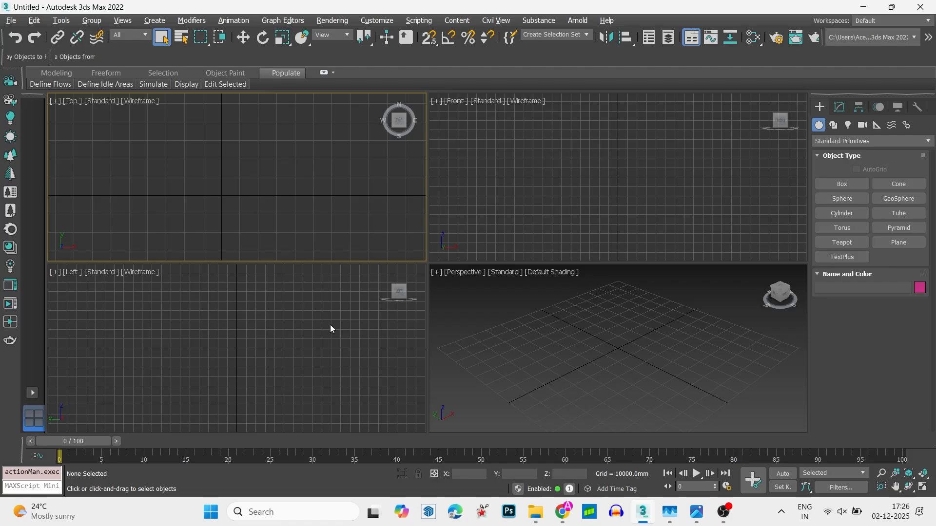
- Activate the Top viewport and maximize it to fill the whole viewport area
click(568, 192)
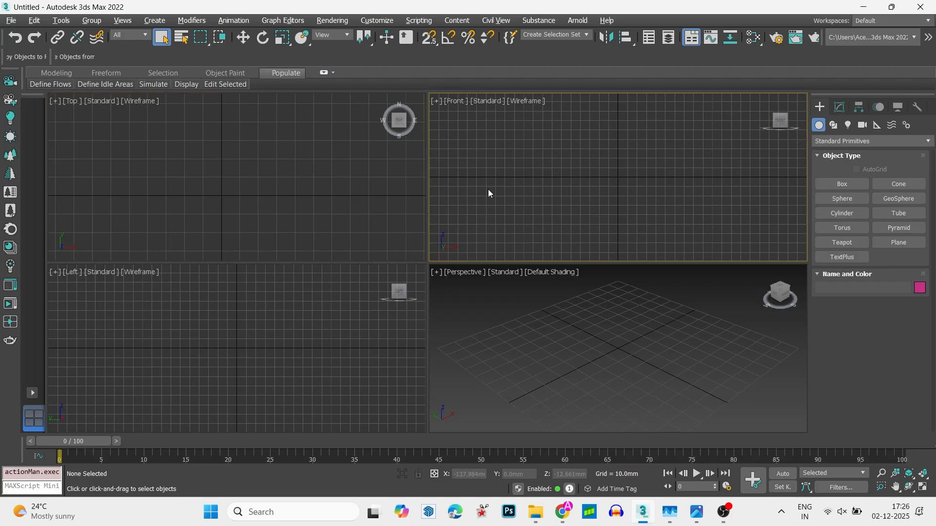
click(411, 318)
click(461, 307)
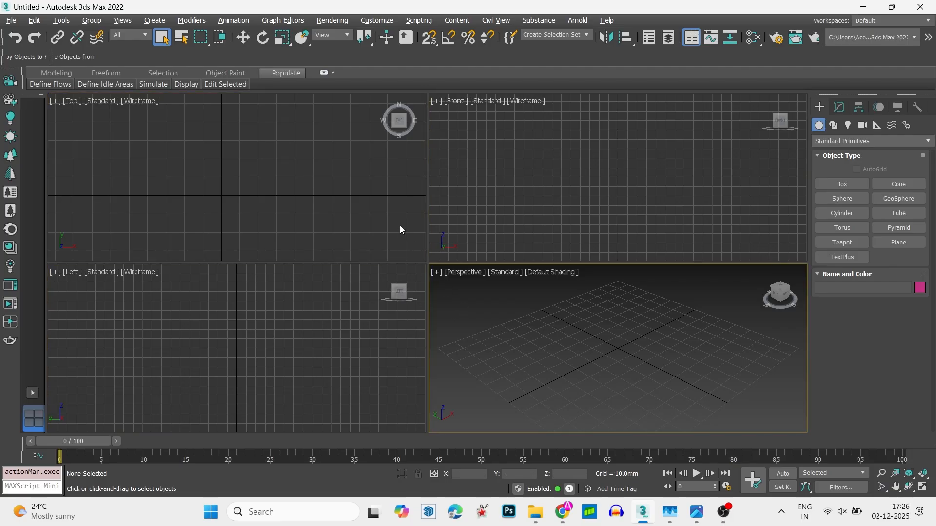
click(400, 226)
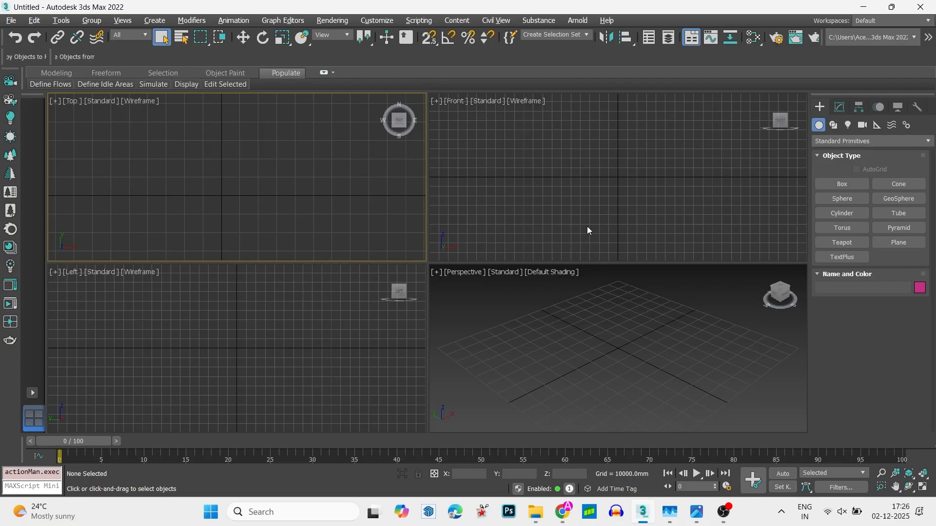
click(567, 192)
click(400, 225)
key(alt+w)
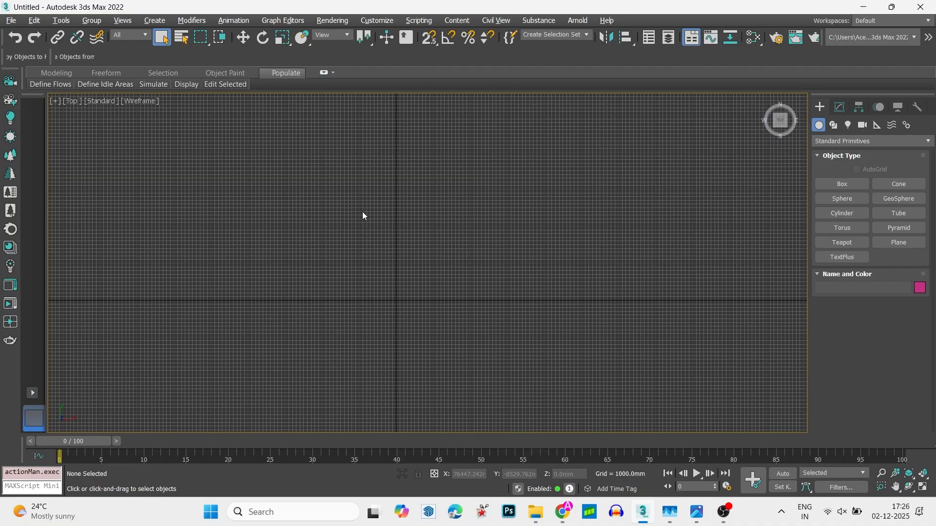
- Find and launch the PureRef app
key(super)
text(pure)
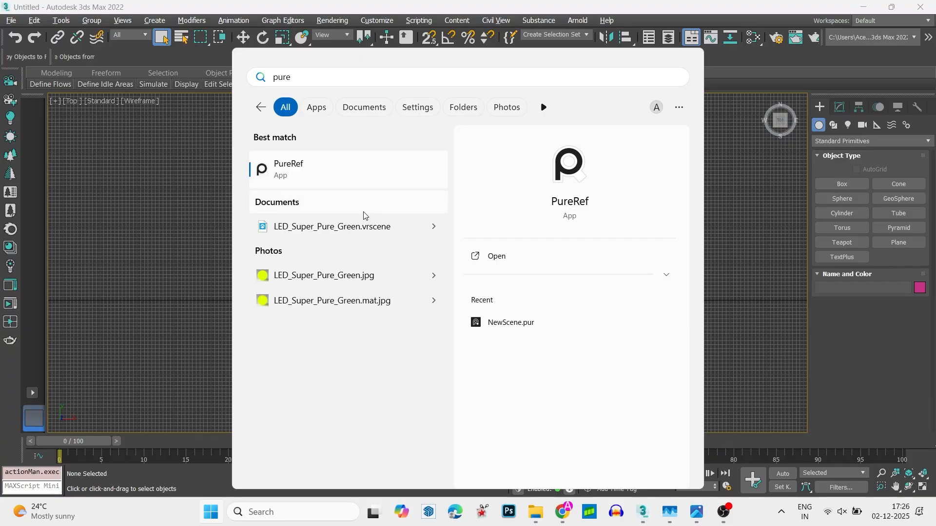
click(372, 165)
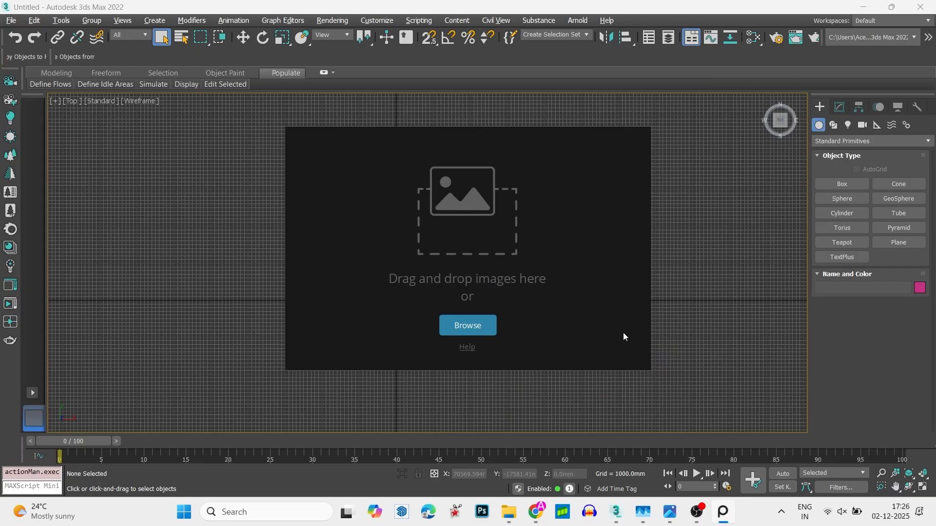
- Add the master bedroom JPG from the Downloads folder to the PureRef board and fit the whole image in view
mouse_move(509, 512)
click(473, 444)
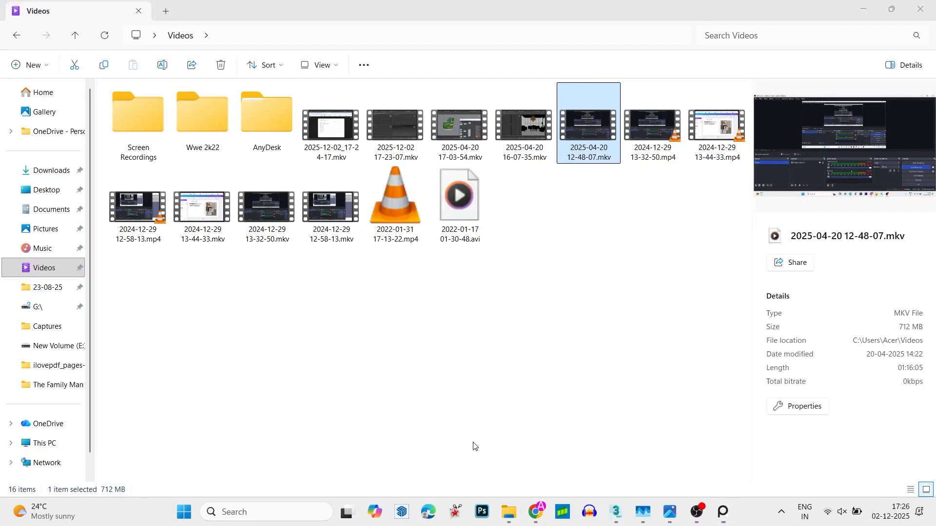
click(48, 171)
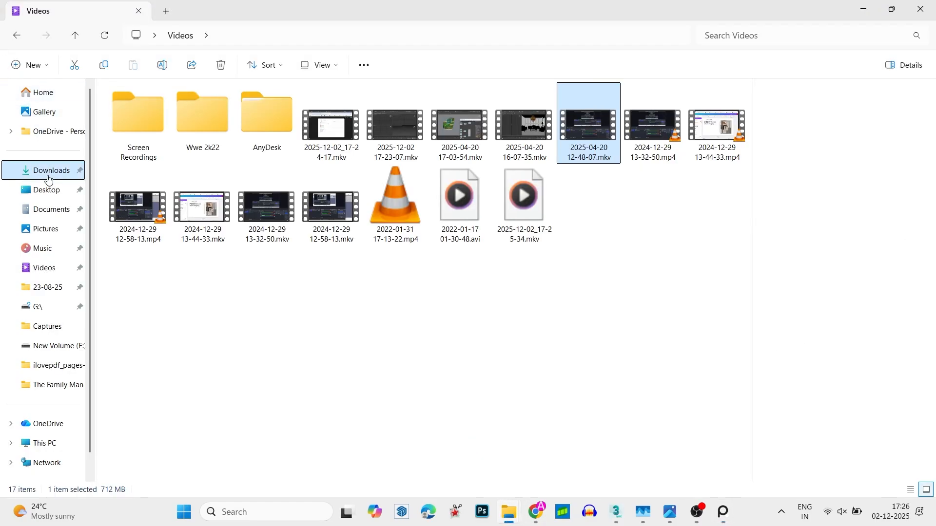
drag(488, 175, 496, 276)
click(863, 9)
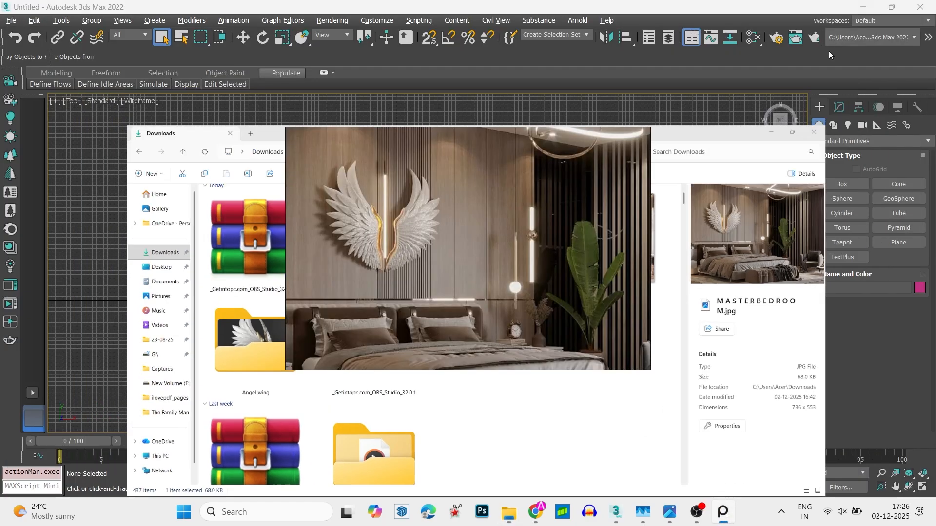
scroll(453, 243, down, 3)
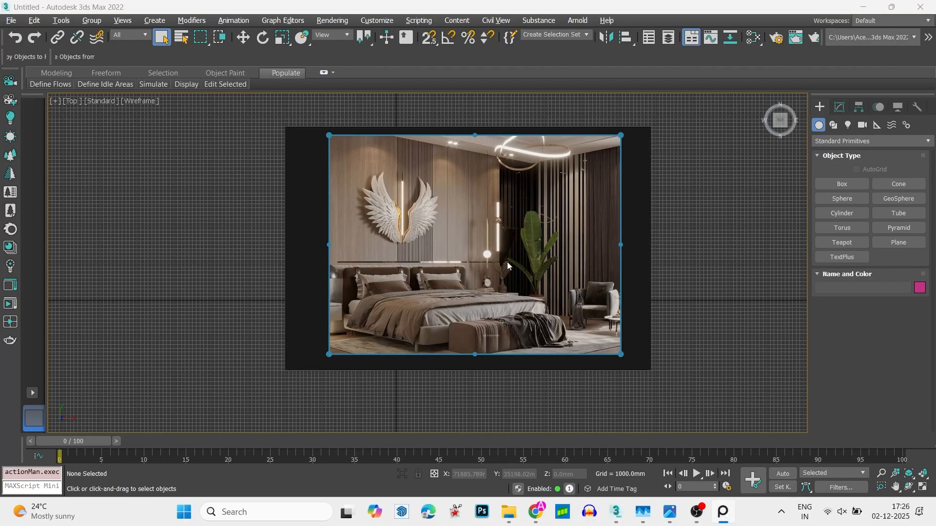
click(635, 277)
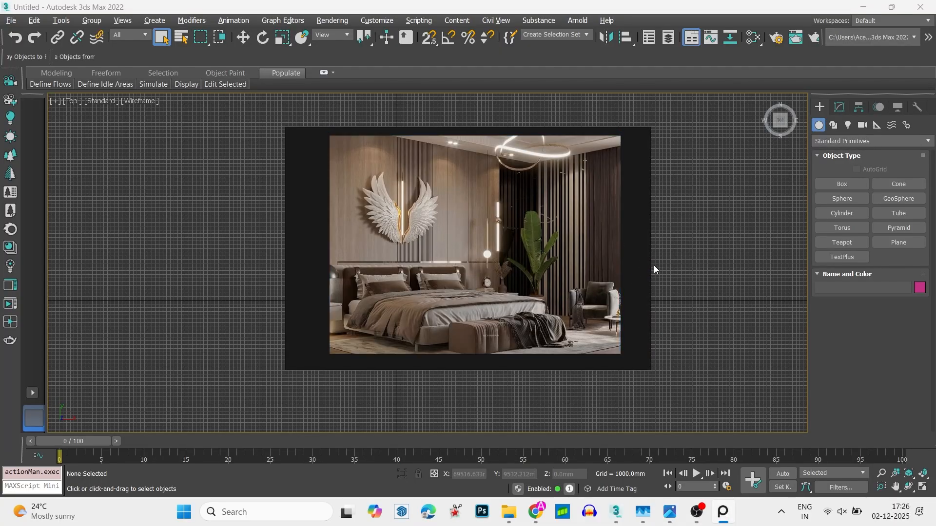
- Resize the reference window to a small pane over the lower command panel and frame the bedroom image in it
drag(650, 265, 929, 397)
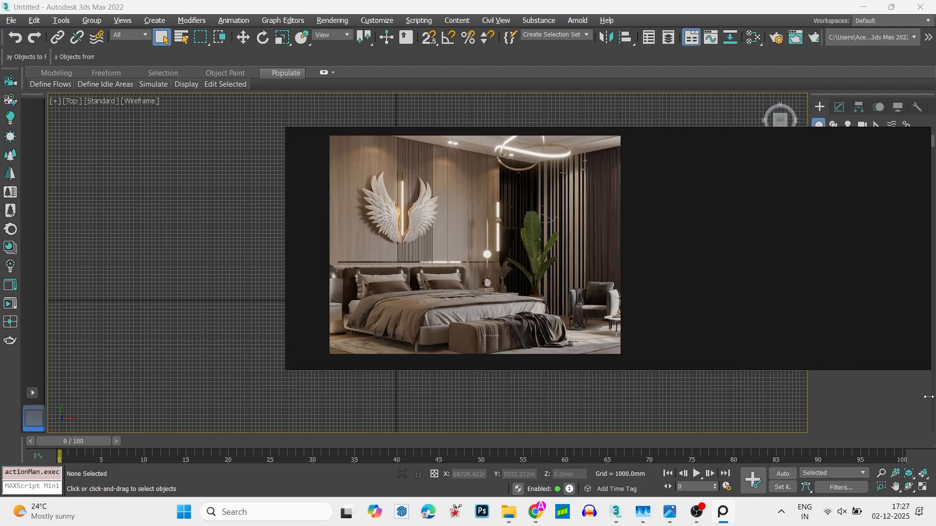
drag(286, 231, 871, 442)
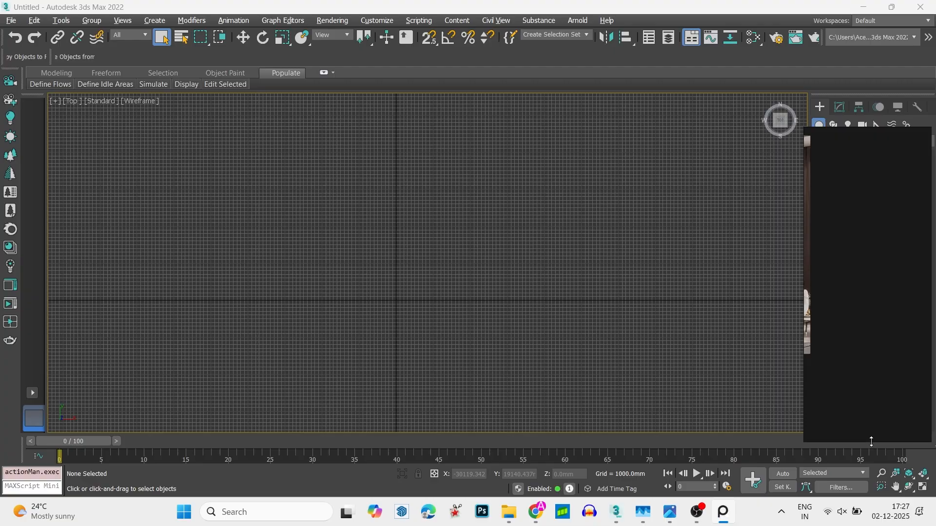
drag(871, 129, 871, 278)
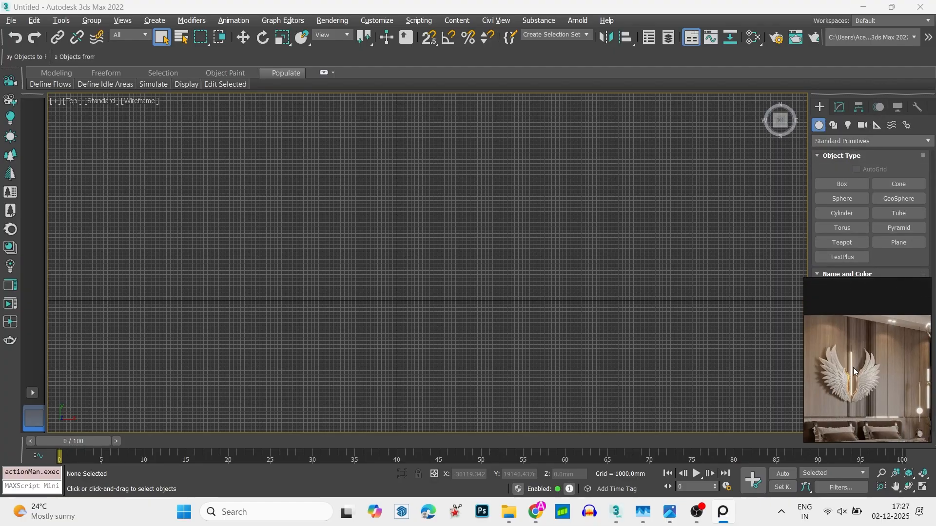
scroll(854, 369, down, 4)
scroll(876, 379, up, 2)
middle_drag(881, 382, 844, 380)
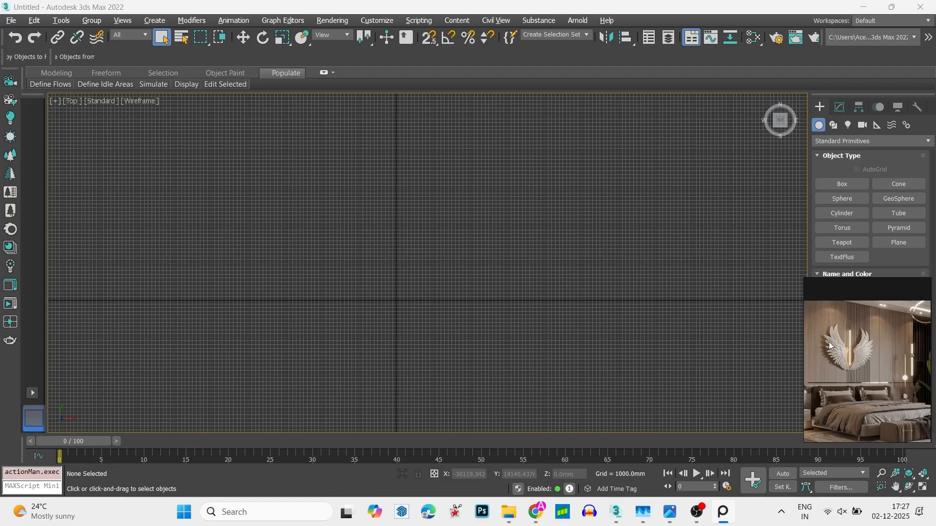
- Bring the reference window back to the front and enable its always-on-top mode
click(491, 336)
mouse_move(721, 522)
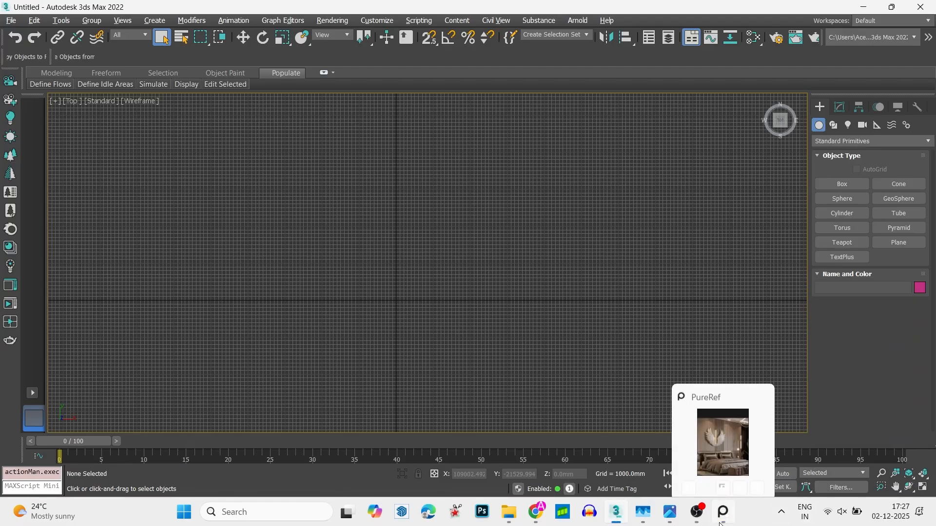
click(697, 512)
click(722, 512)
click(870, 6)
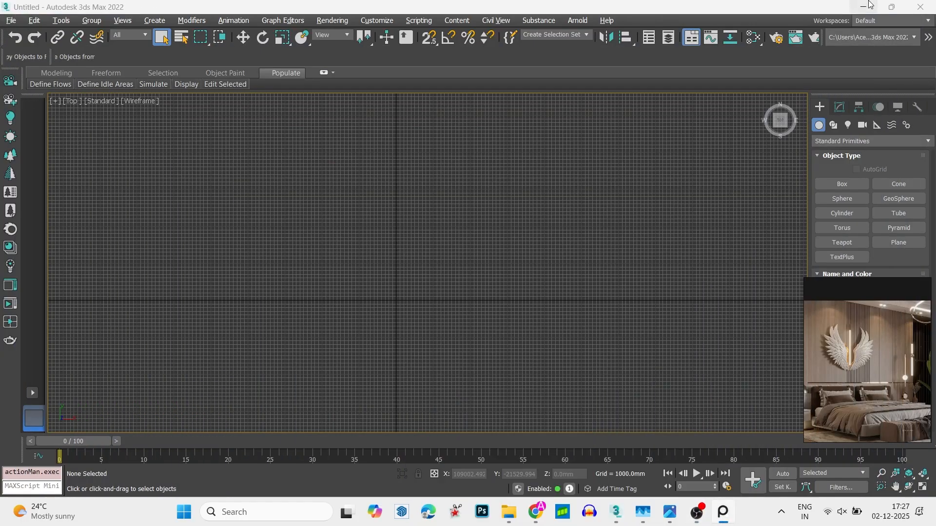
key(ctrl+shift+a)
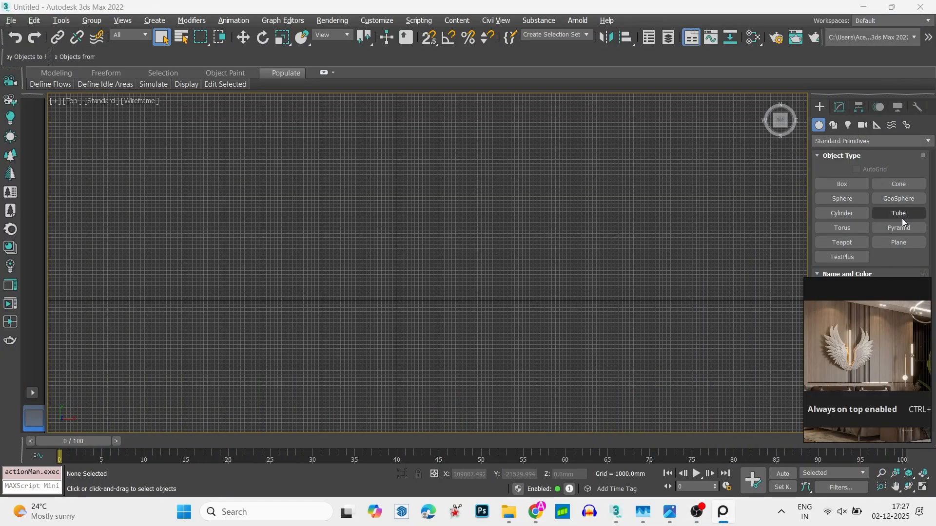
- Widen the reference window slightly and move it to the screen's lower-left corner, clear of the command panel
scroll(871, 338, down, 2)
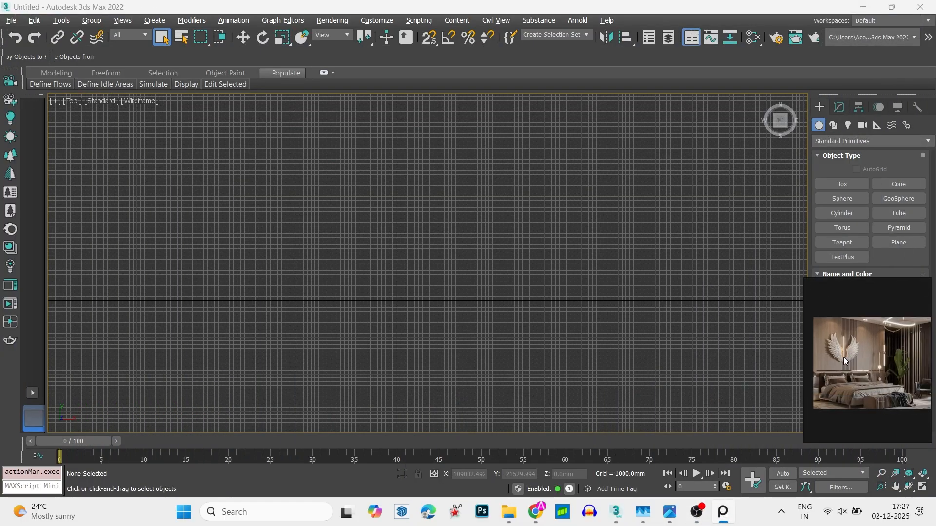
drag(806, 389, 784, 390)
scroll(369, 253, down, 5)
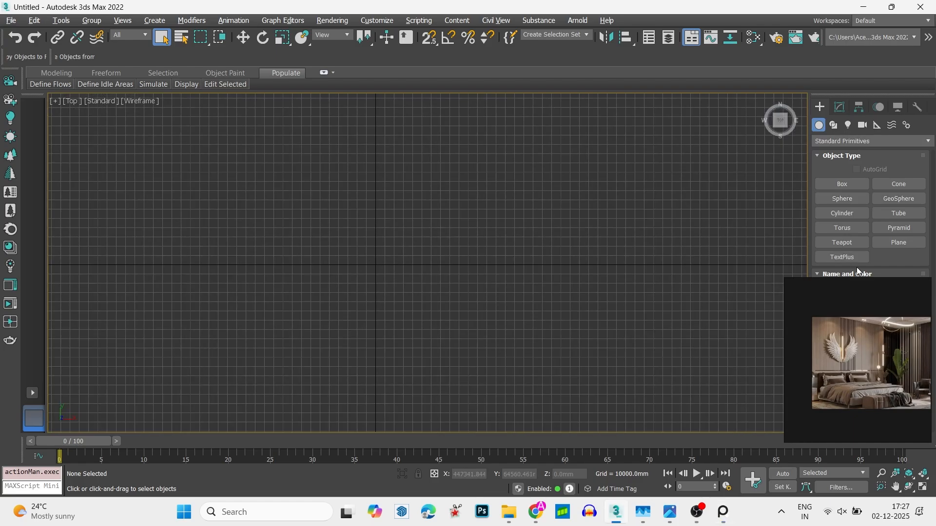
mouse_move(867, 284)
drag(852, 280, 67, 395)
- Examine the bed and the wing wall decor in the bedroom reference image
scroll(65, 462, down, 3)
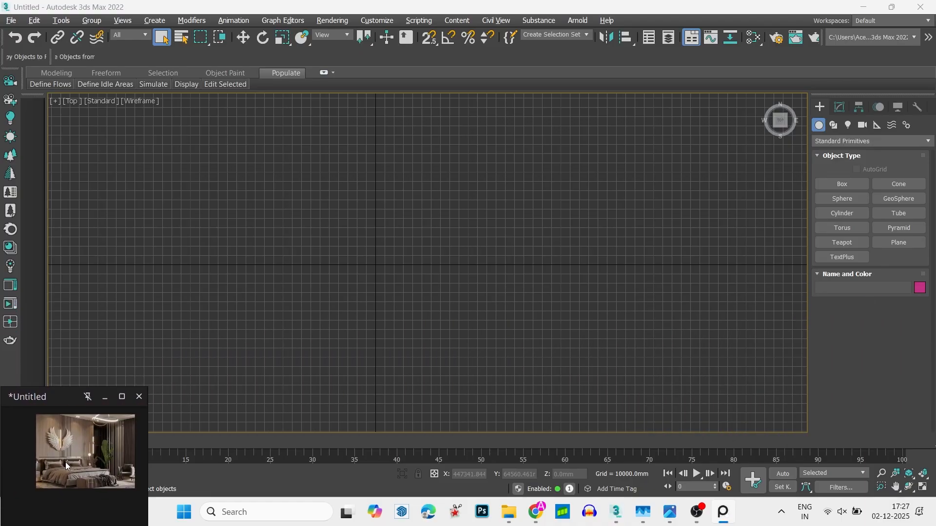
middle_drag(65, 463, 37, 493)
scroll(37, 493, up, 4)
scroll(57, 482, down, 1)
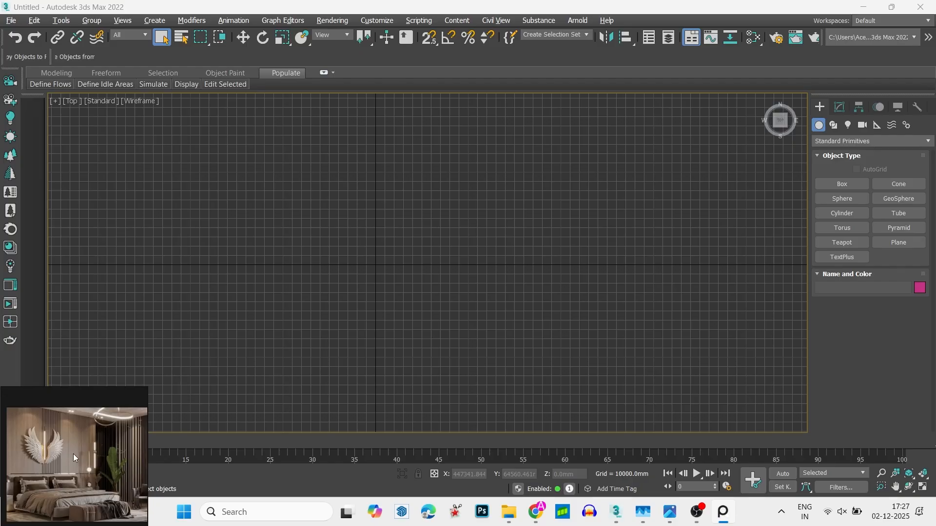
scroll(29, 491, down, 2)
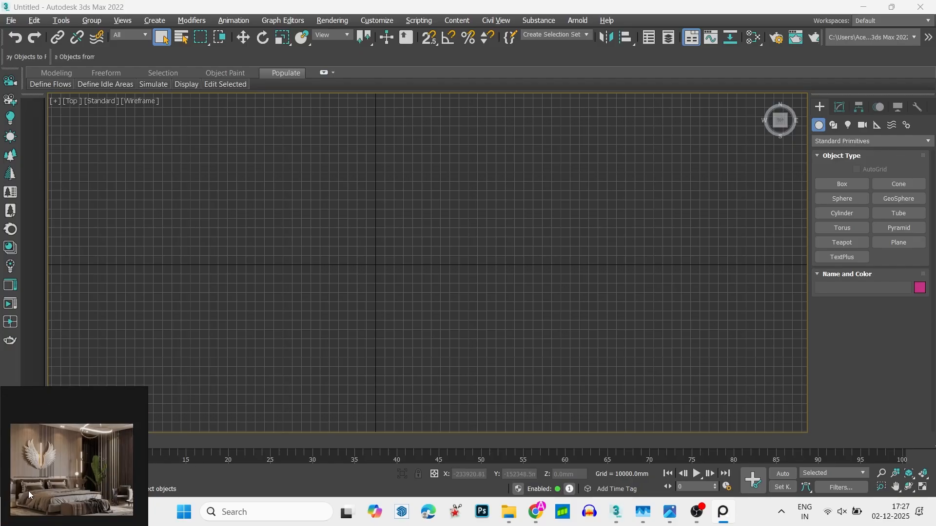
scroll(28, 490, up, 2)
middle_drag(32, 493, 34, 484)
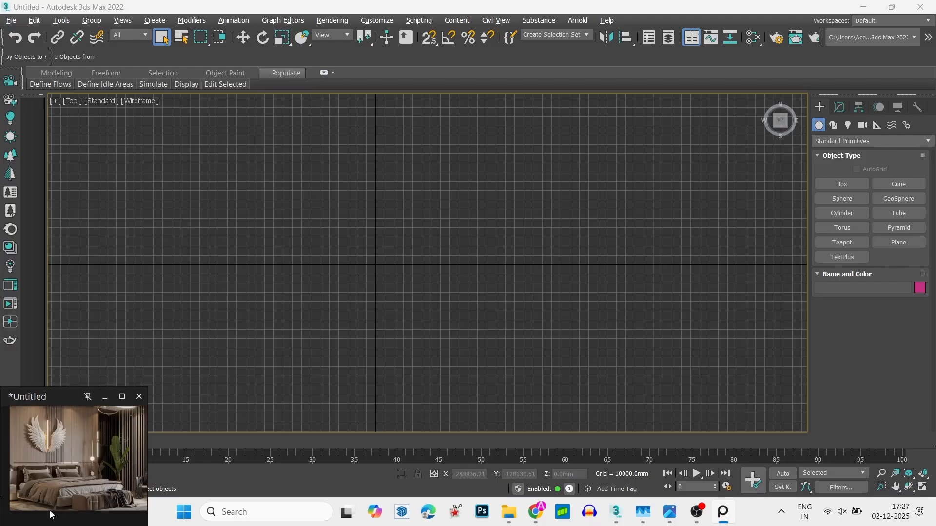
scroll(50, 511, up, 2)
scroll(92, 478, down, 1)
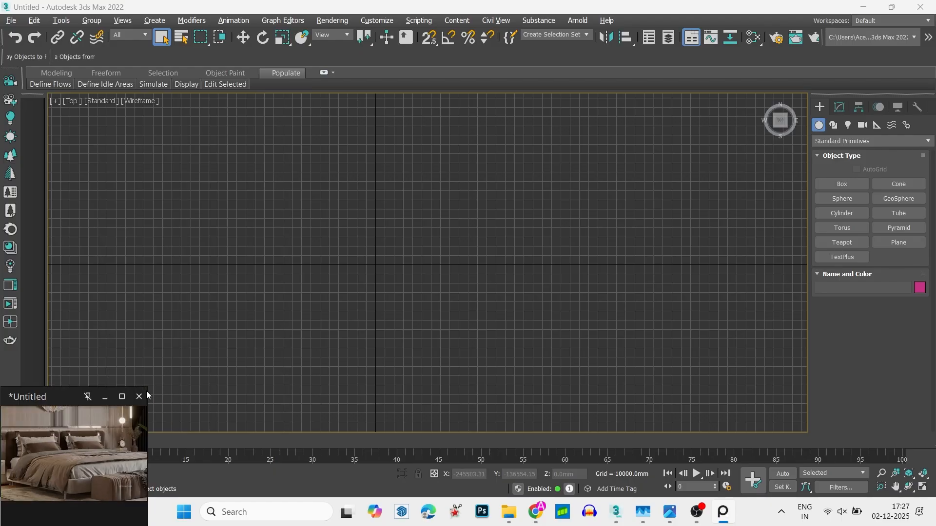
- Enlarge the reference window to study the complete bedroom image up close
drag(148, 387, 542, 188)
drag(128, 387, 252, 351)
scroll(375, 343, up, 3)
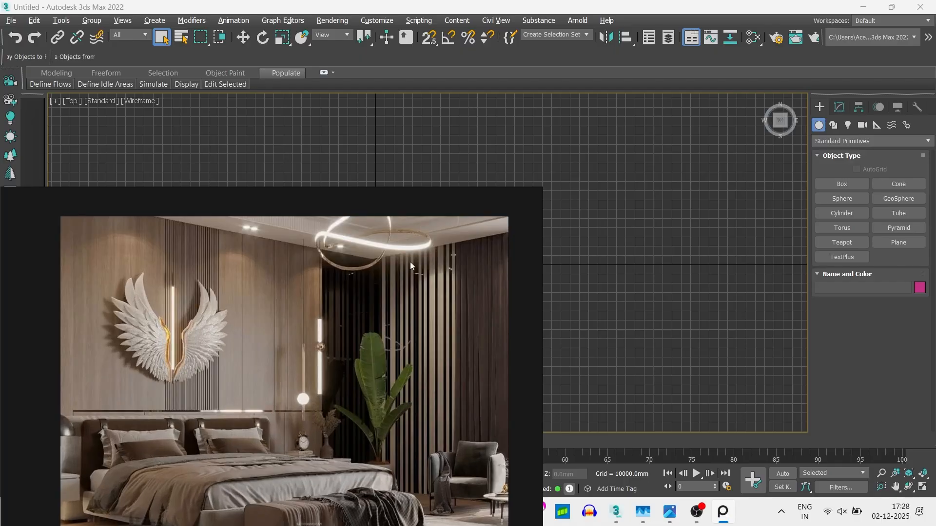
- Uncover the Top viewport, start the Box primitive and hide the viewport grid
drag(414, 194, 515, 347)
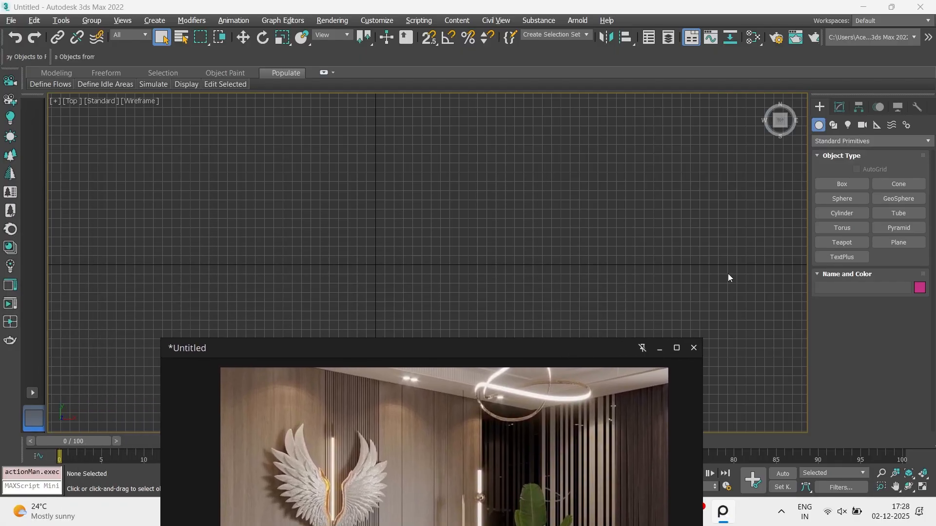
click(828, 185)
key(g)
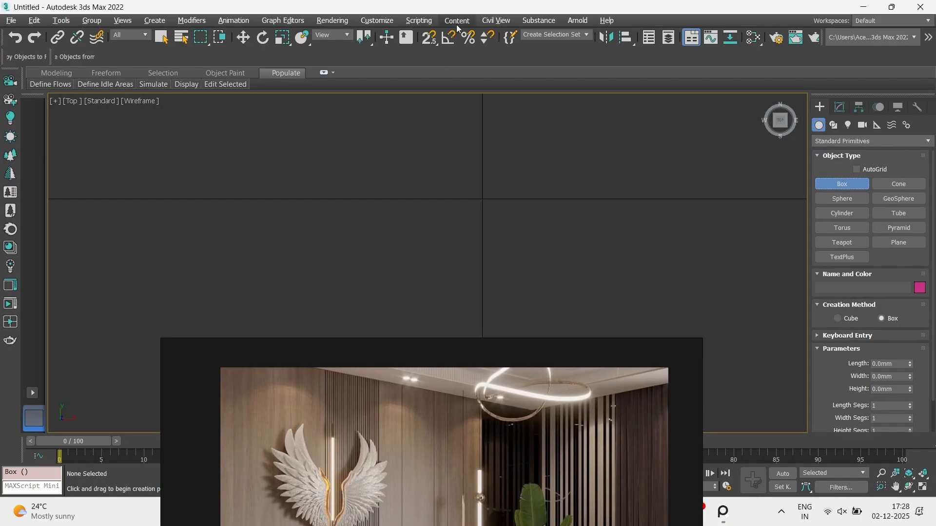
double_click(429, 7)
click(651, 8)
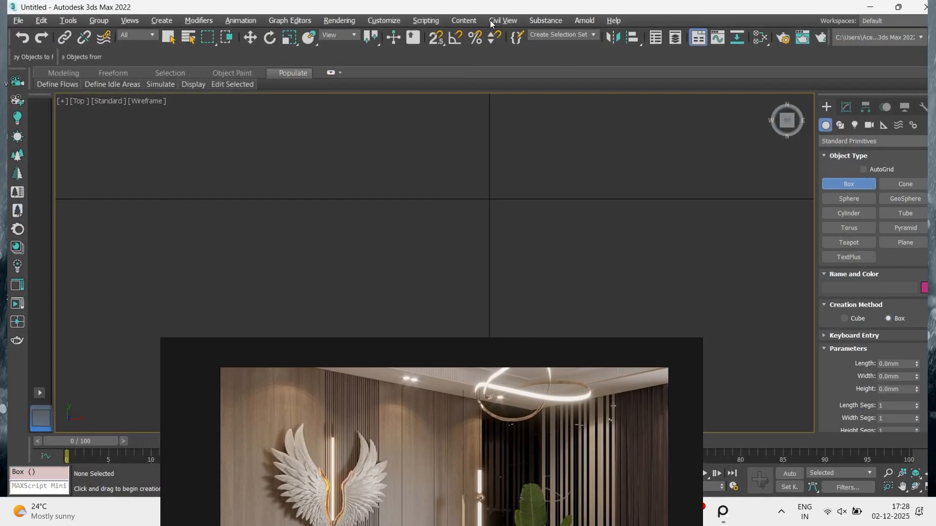
- Check the display unit scale in Units Setup and close the dialog
click(391, 20)
click(428, 212)
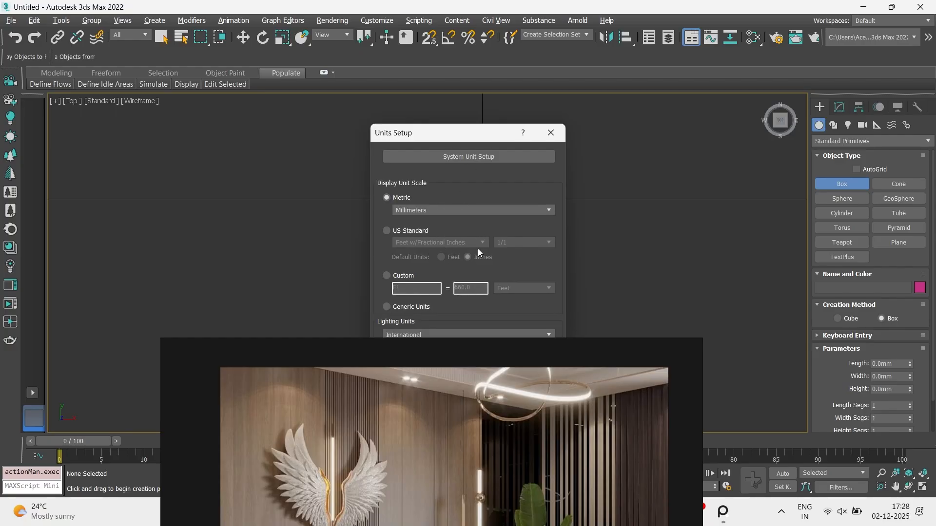
click(551, 133)
click(892, 364)
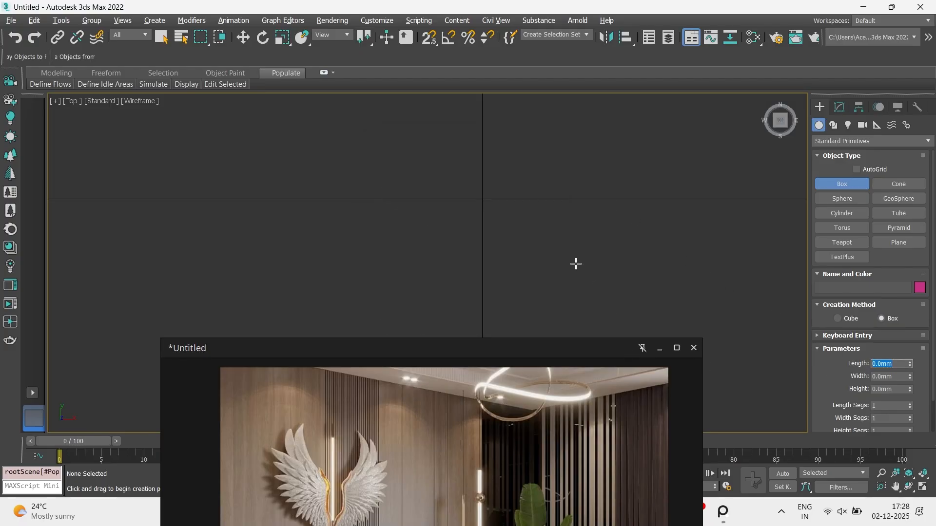
- Shrink the reference window back into the screen's lower-left corner and reframe the bedroom image in it
scroll(631, 194, down, 3)
middle_drag(596, 213, 512, 268)
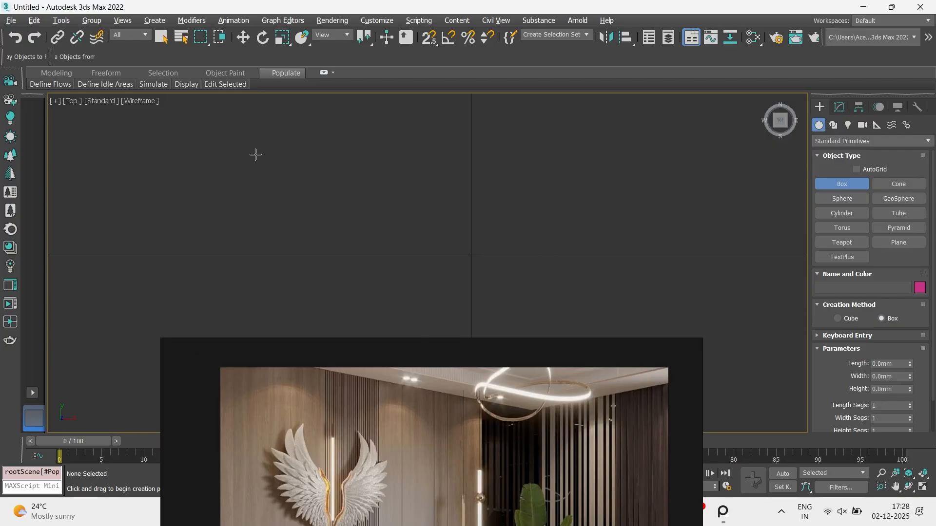
drag(542, 347, 387, 208)
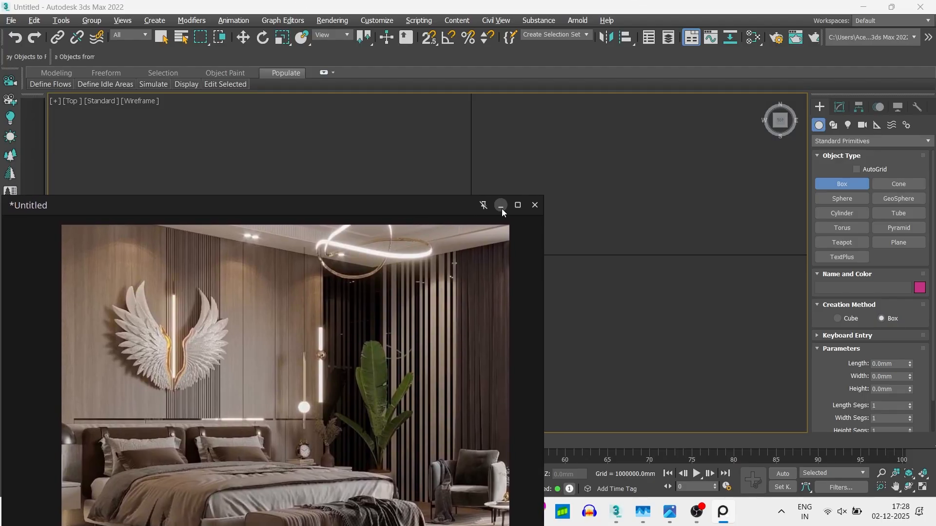
drag(541, 198, 253, 377)
scroll(173, 453, down, 3)
middle_drag(173, 453, 64, 498)
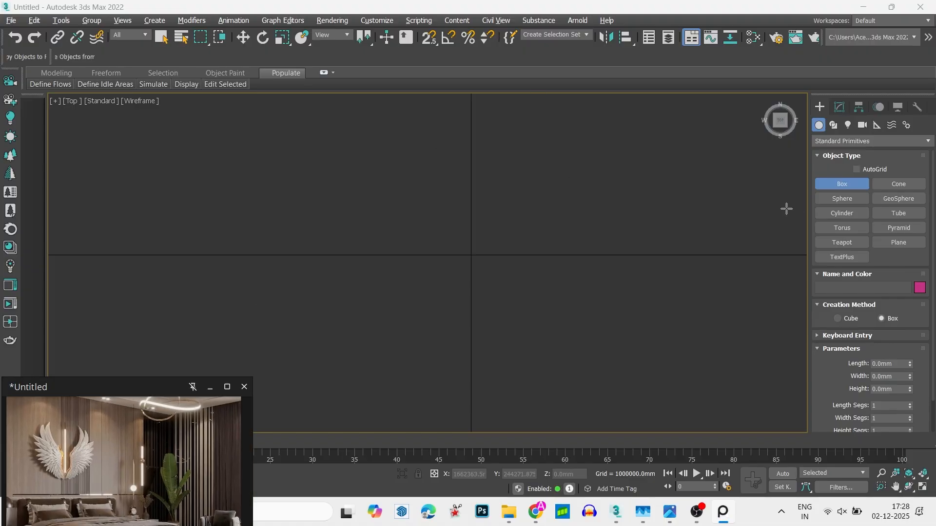
drag(314, 184, 680, 417)
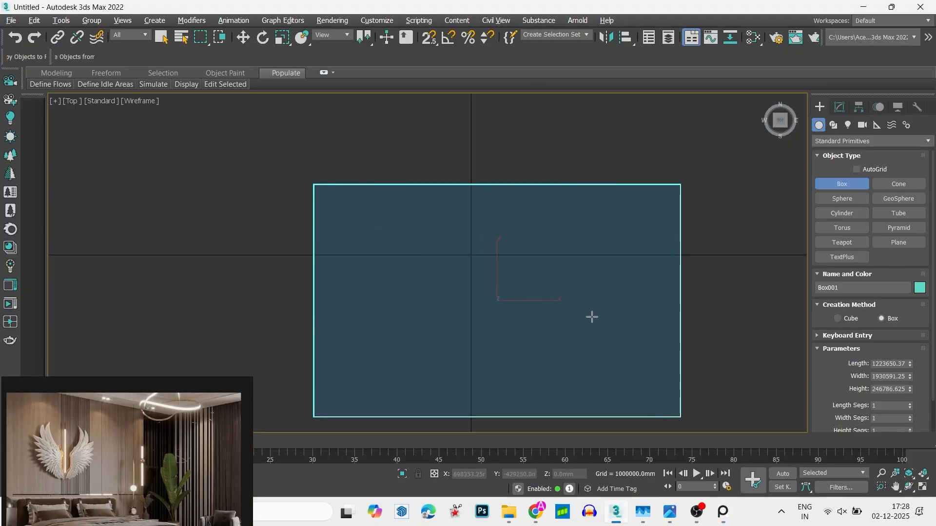
key(Delete)
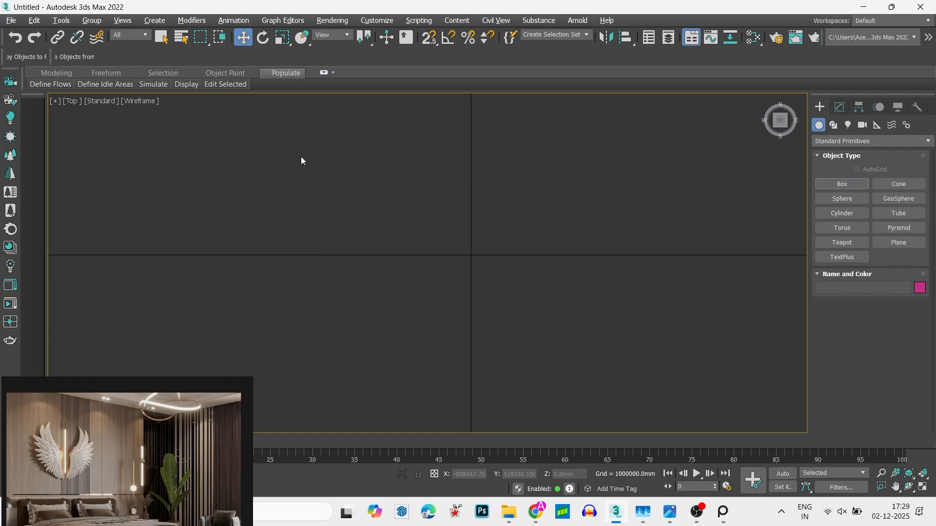
drag(591, 385, 592, 385)
- Draw a low box in the Top viewport, about 1244216 mm long, 1426735 mm wide and 146529 mm high, and view it from the front
click(843, 183)
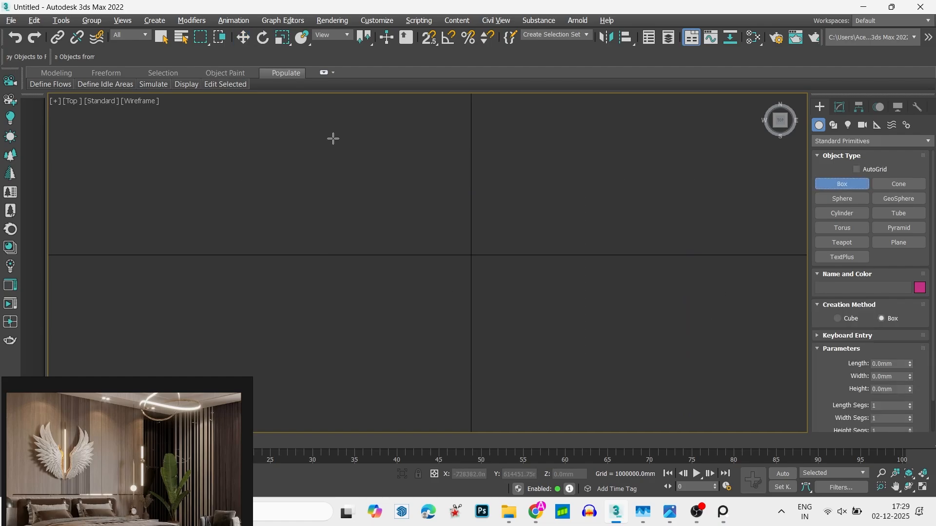
drag(332, 138, 604, 376)
click(601, 347)
key(w)
key(f)
scroll(592, 343, down, 5)
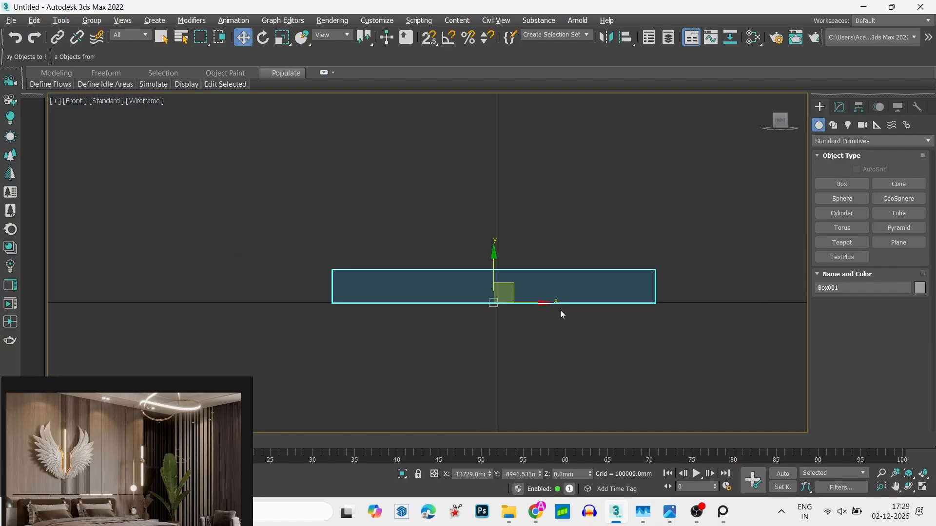
- Set the box's height to 50.8 mm
click(840, 107)
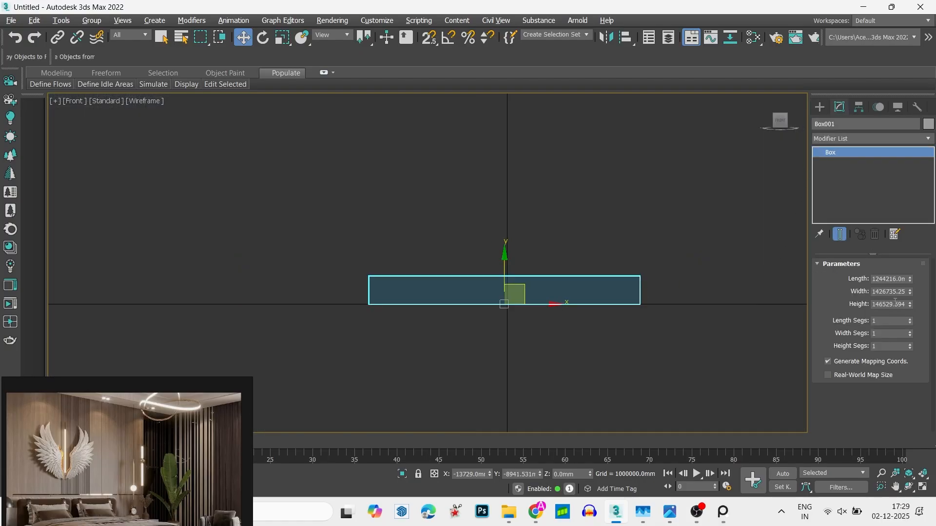
click(895, 303)
text(50.8)
key(Return)
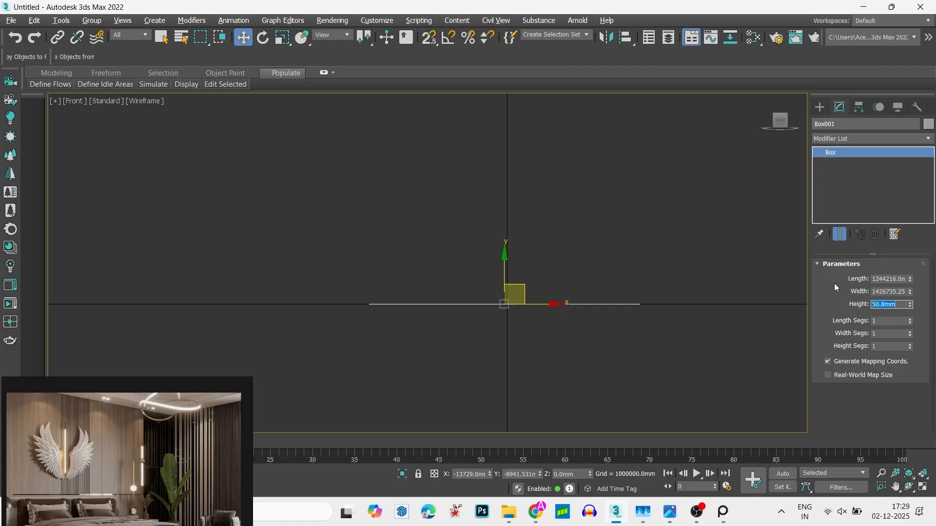
scroll(501, 278, up, 1)
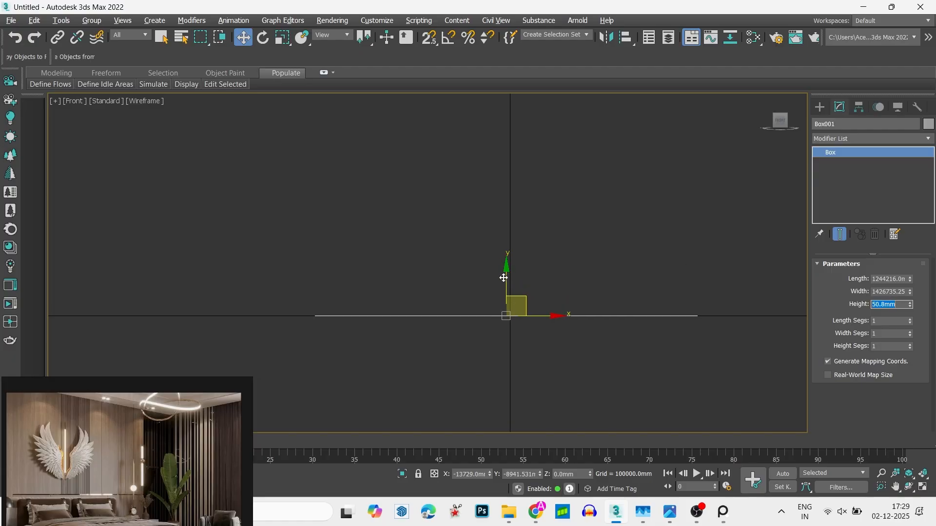
scroll(530, 271, down, 1)
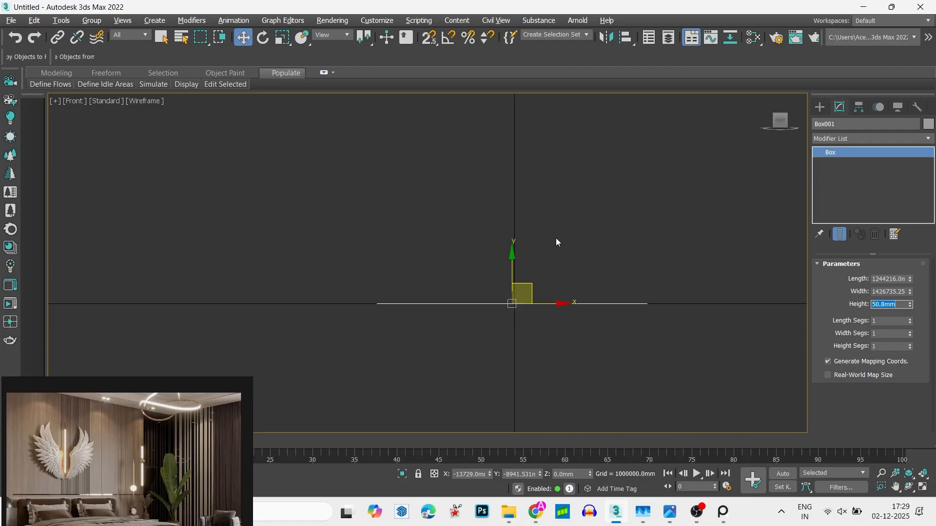
- Set the box's length to 4876.8 mm and width to 5486.4 mm, and show it in the Top view
middle_drag(560, 213, 531, 273)
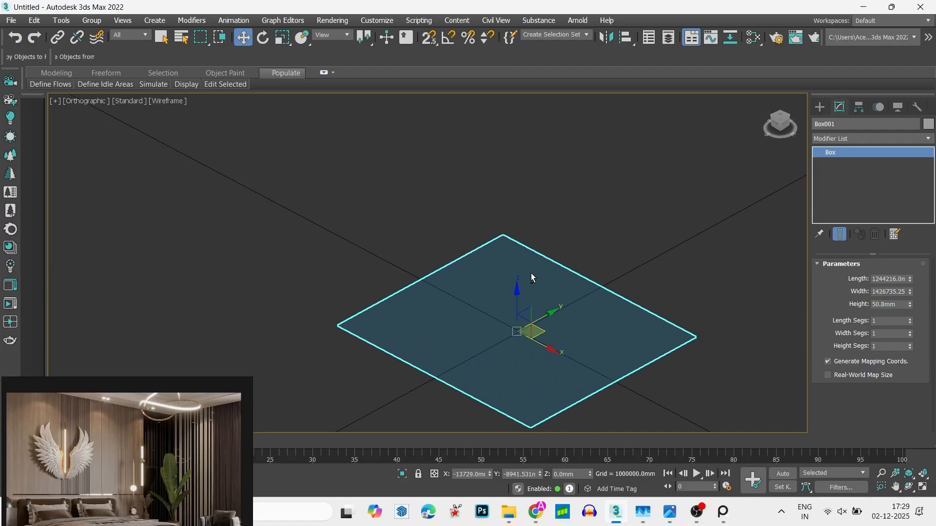
double_click(886, 279)
text(1)
click(896, 291)
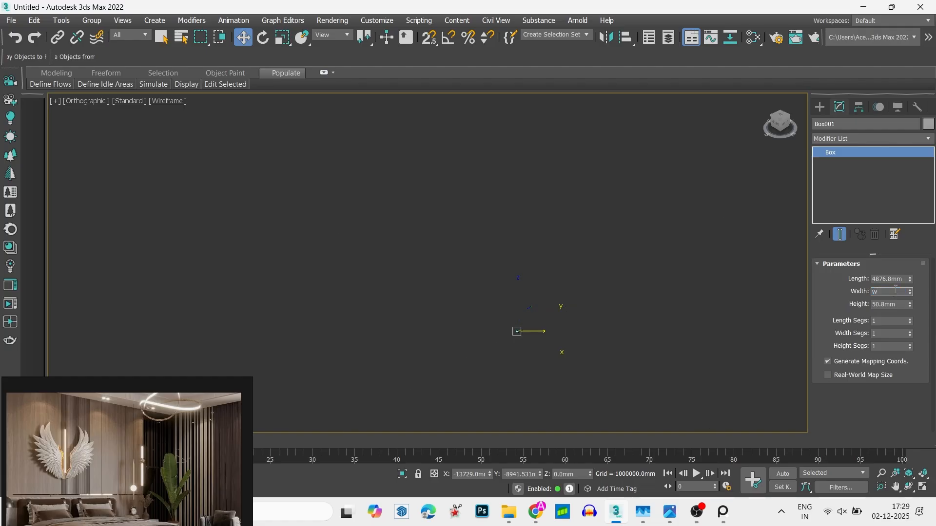
key(Escape)
key(space)
key(Escape)
key(space)
middle_drag(618, 225, 465, 352)
key(space)
key(t)
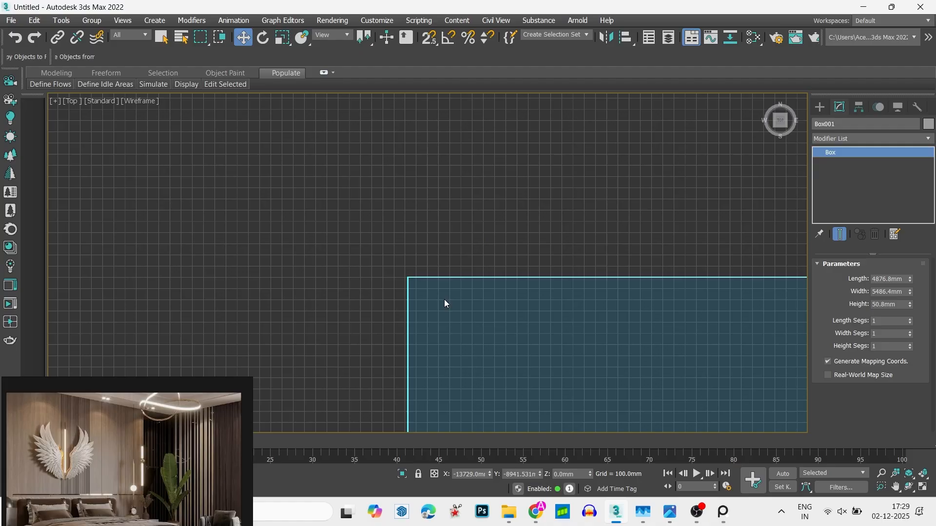
- Hide the viewport grid around the box in an angled orthographic view
scroll(432, 266, down, 8)
alt+middle_drag(457, 298, 424, 253)
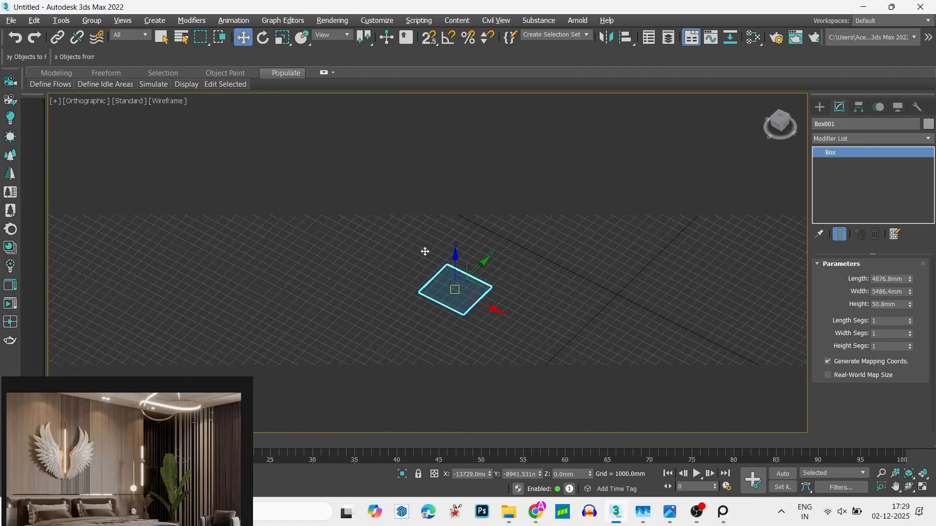
scroll(457, 267, up, 5)
key(g)
scroll(457, 267, down, 4)
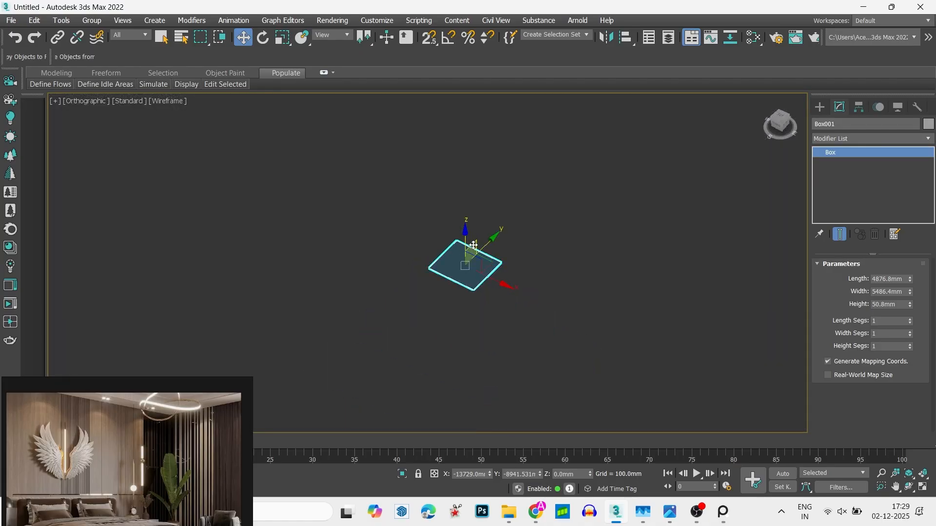
- Place the box at the origin with X 0 and Y 0, and frame it in the view
scroll(469, 261, up, 2)
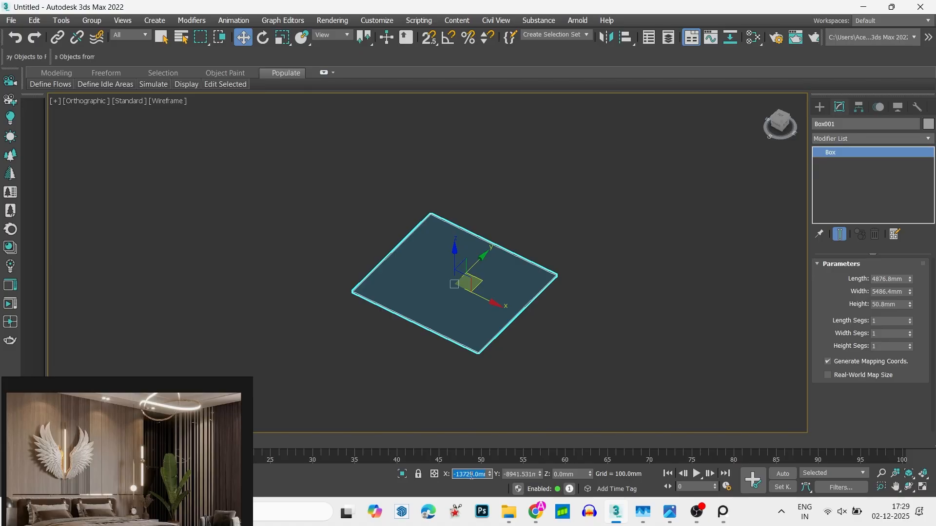
key(Return)
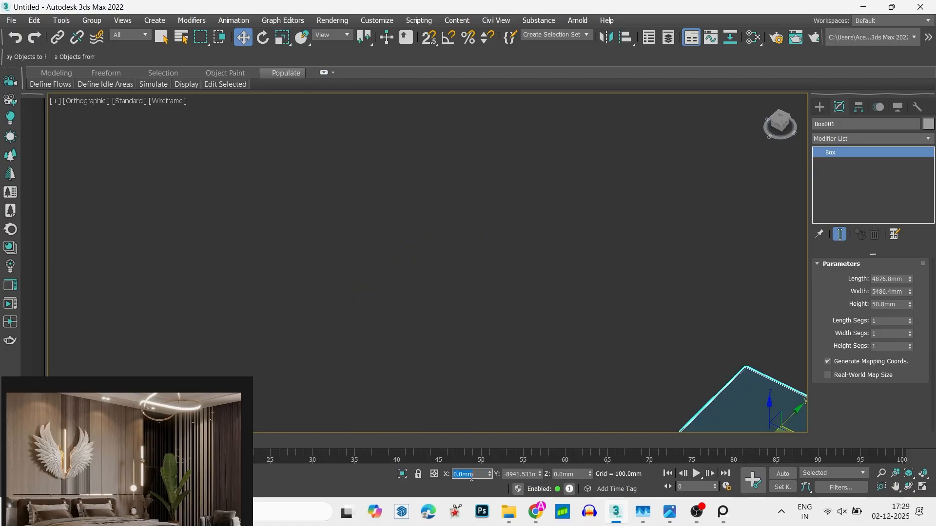
double_click(537, 473)
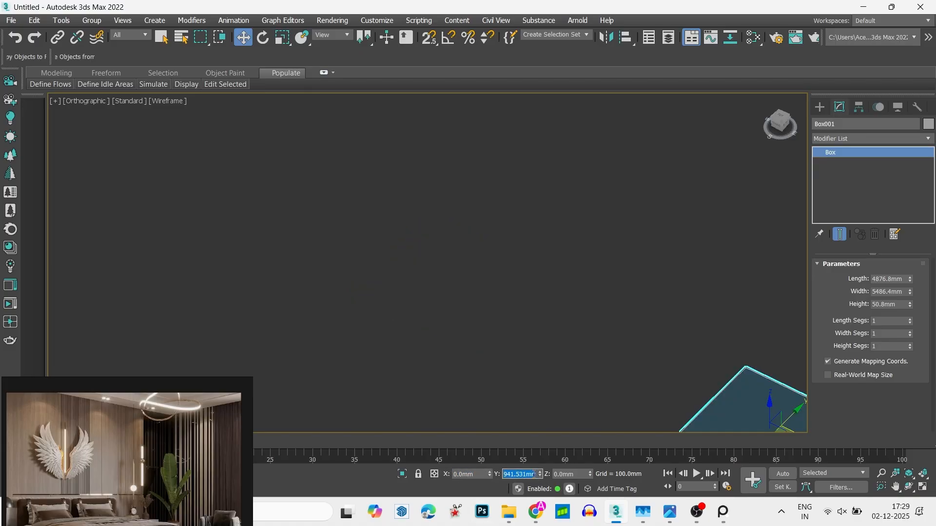
text(0)
key(Return)
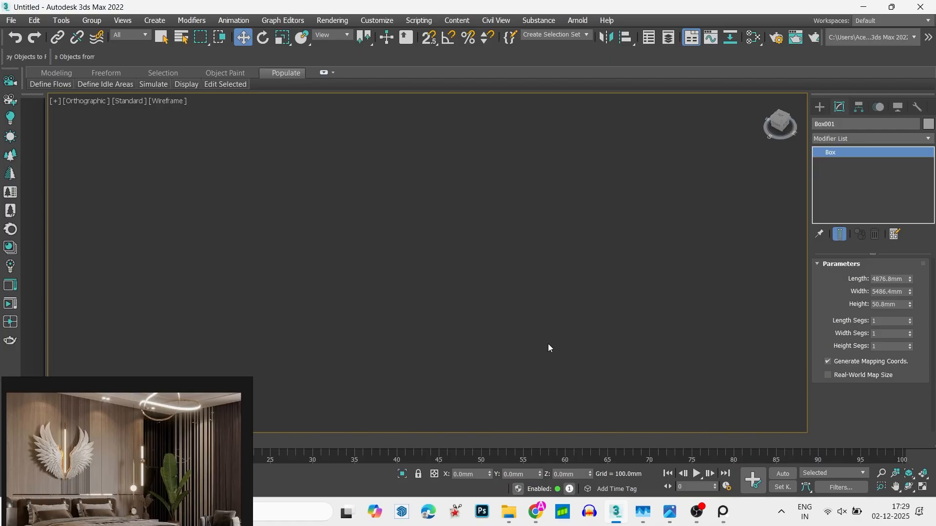
click(548, 347)
key(z)
drag(583, 360, 493, 255)
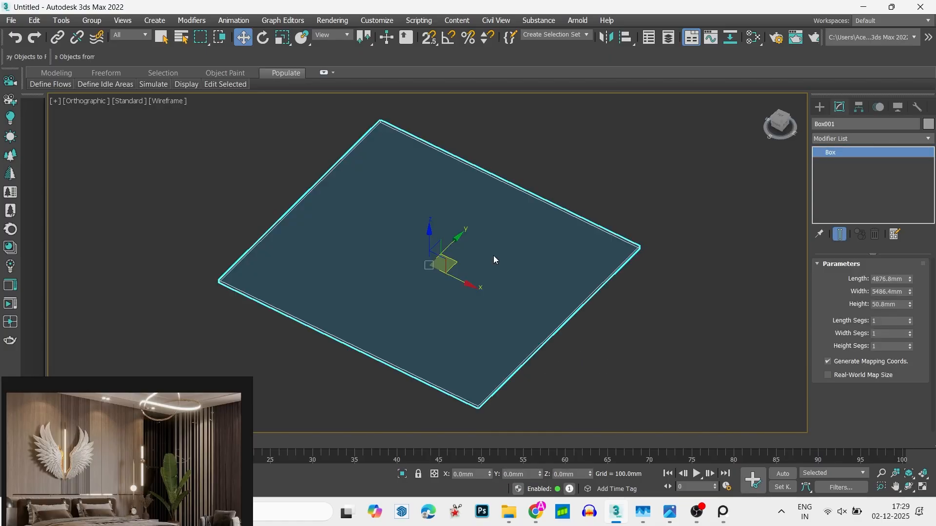
- Set the box's length to 4267.2 mm in the Top view and deselect it
key(t)
click(640, 239)
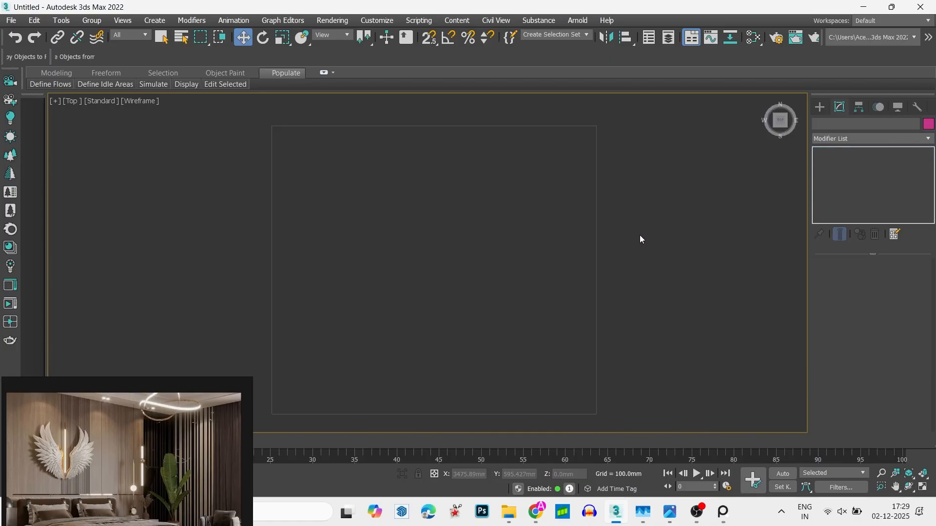
drag(543, 294, 543, 294)
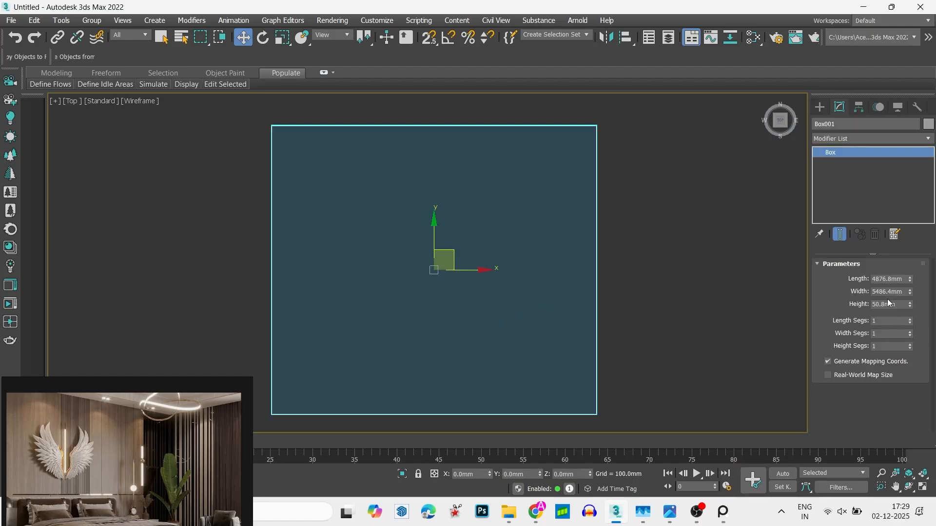
drag(913, 293, 893, 292)
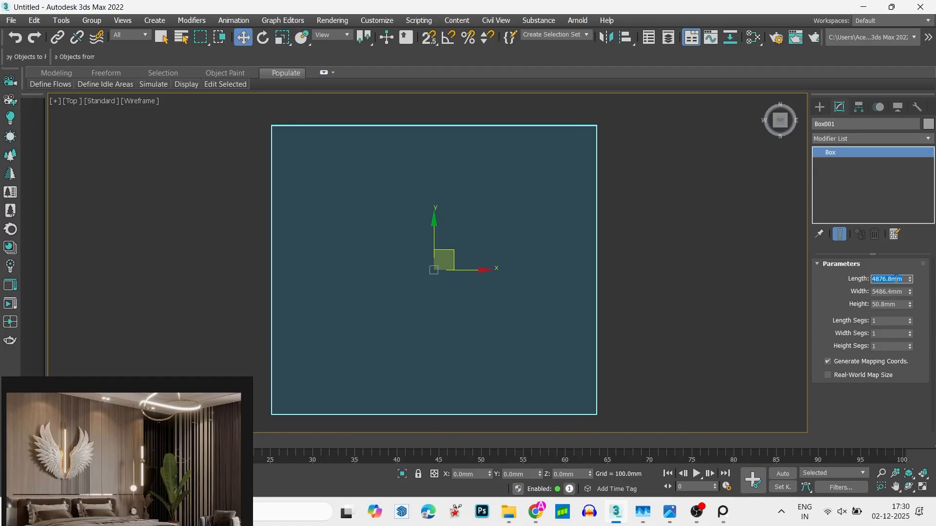
text(14)
key(Return)
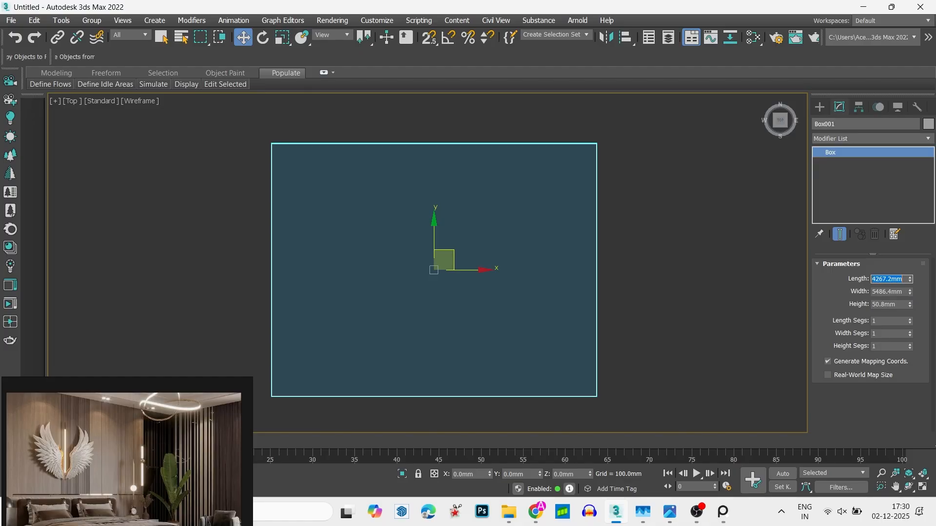
click(680, 242)
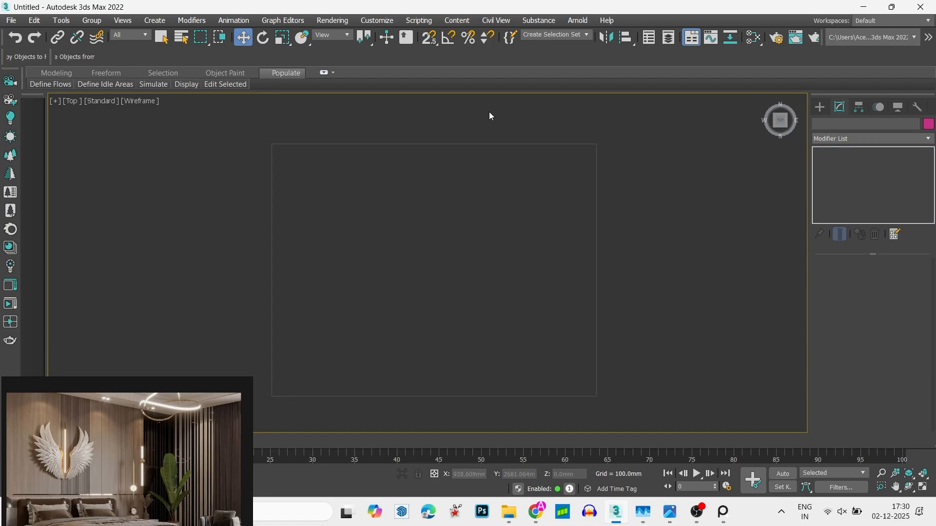
- Show the Standard Primitives creation options again and select the floor box
click(822, 106)
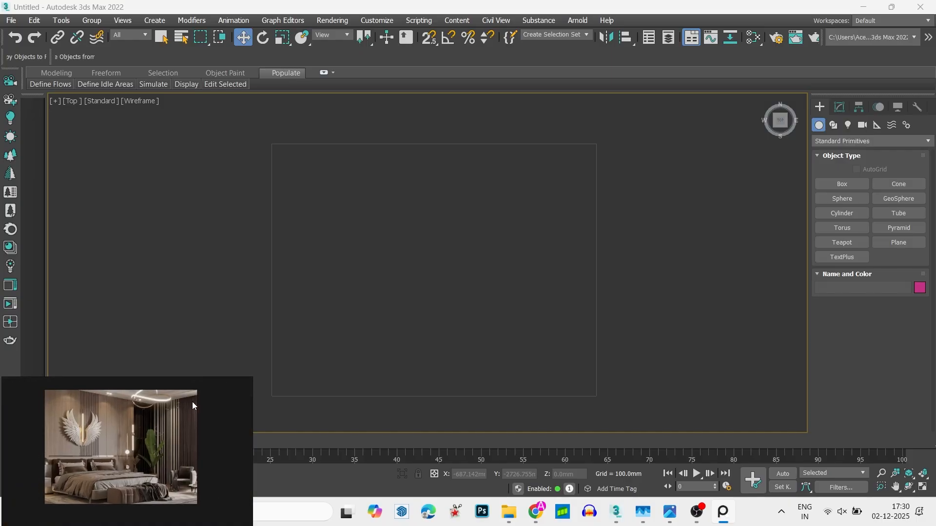
middle_drag(629, 279, 699, 282)
click(666, 298)
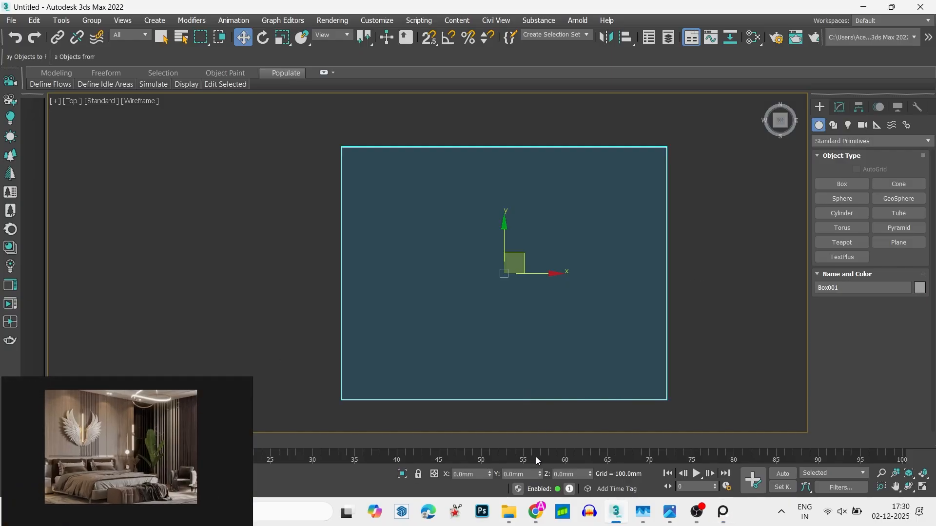
- Switch to File Explorer and look through the folders on the New Volume drive
mouse_move(508, 511)
click(500, 457)
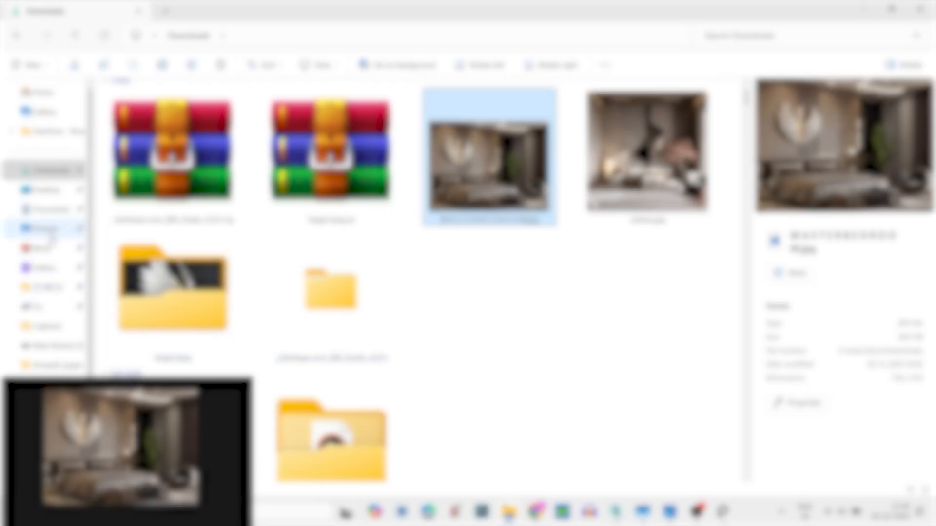
click(46, 214)
click(40, 327)
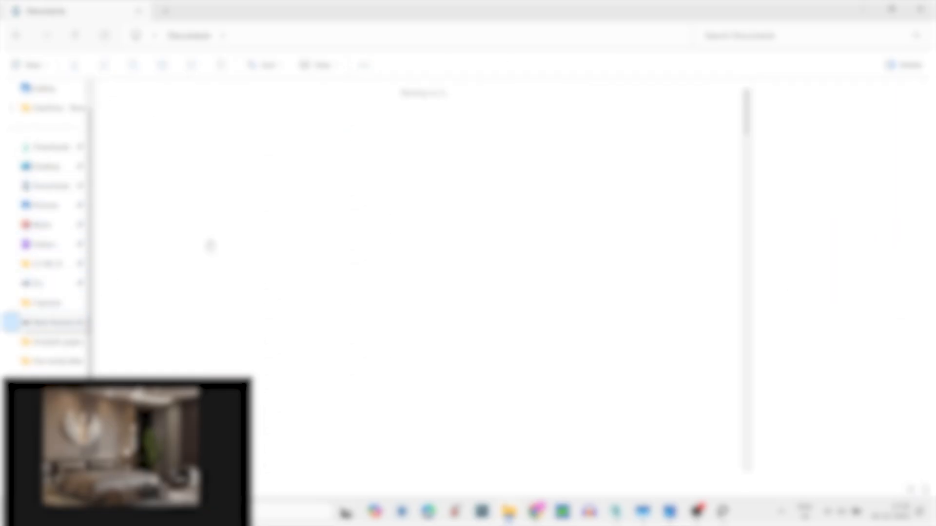
scroll(384, 243, down, 8)
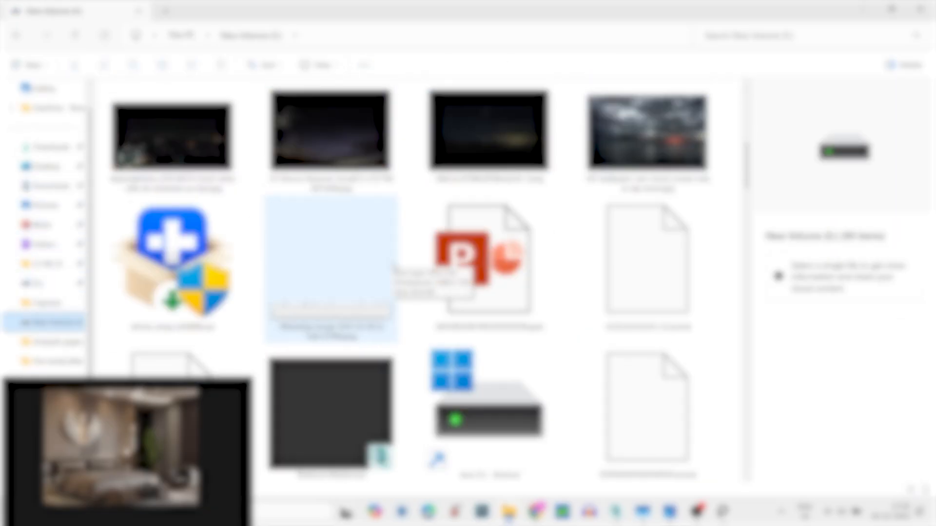
click(394, 267)
scroll(356, 153, up, 8)
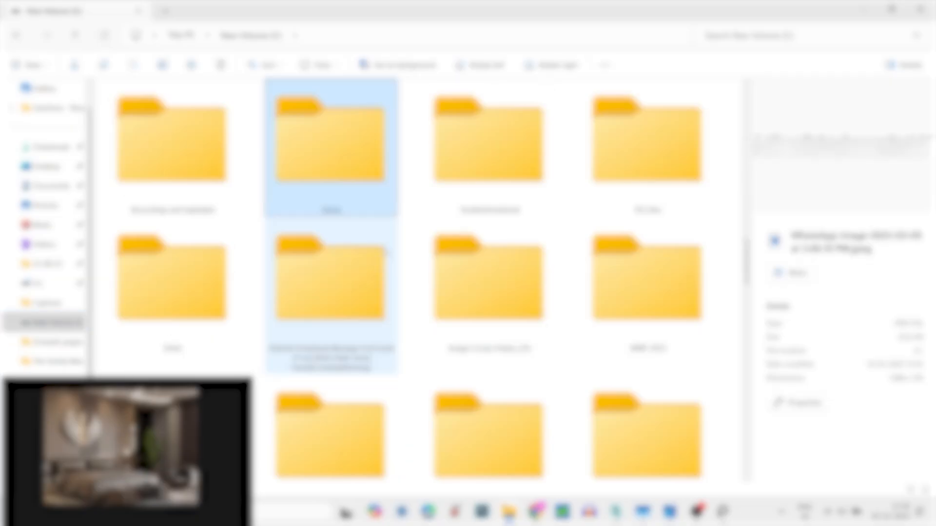
click(356, 152)
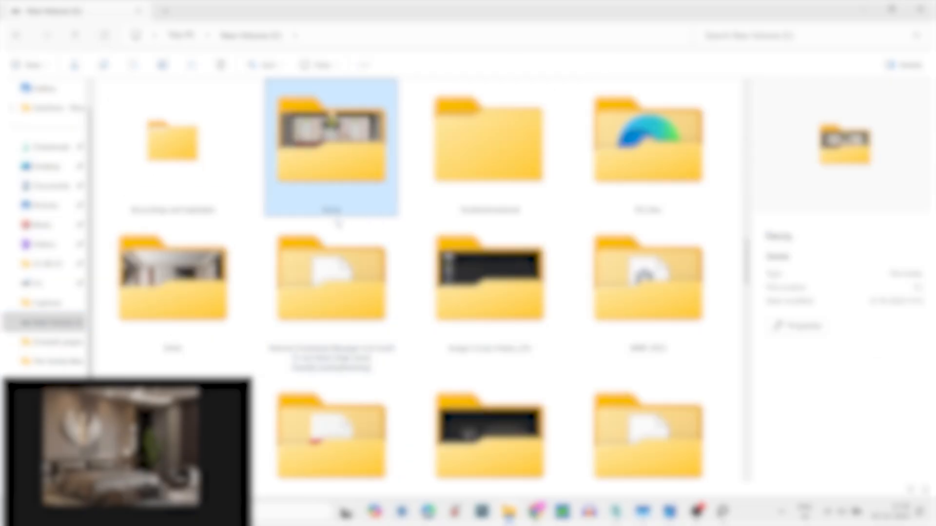
scroll(487, 282, down, 3)
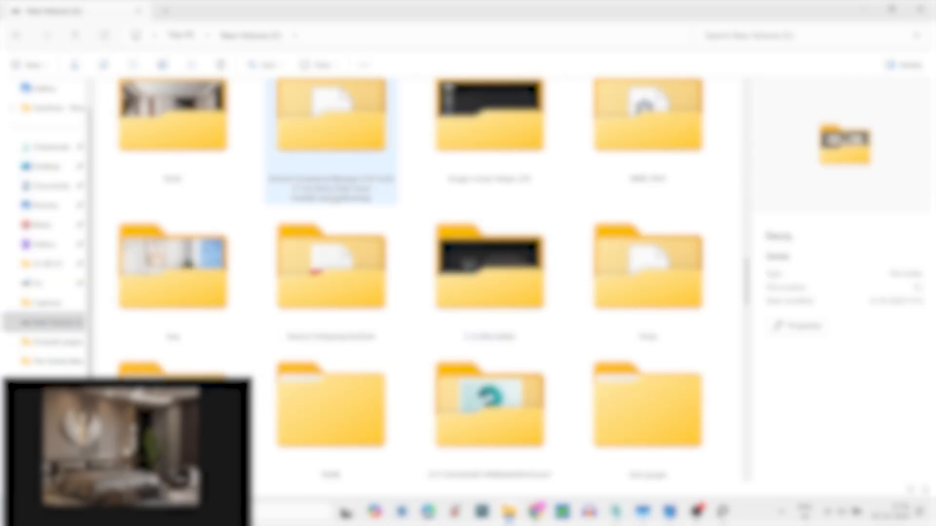
scroll(419, 229, down, 3)
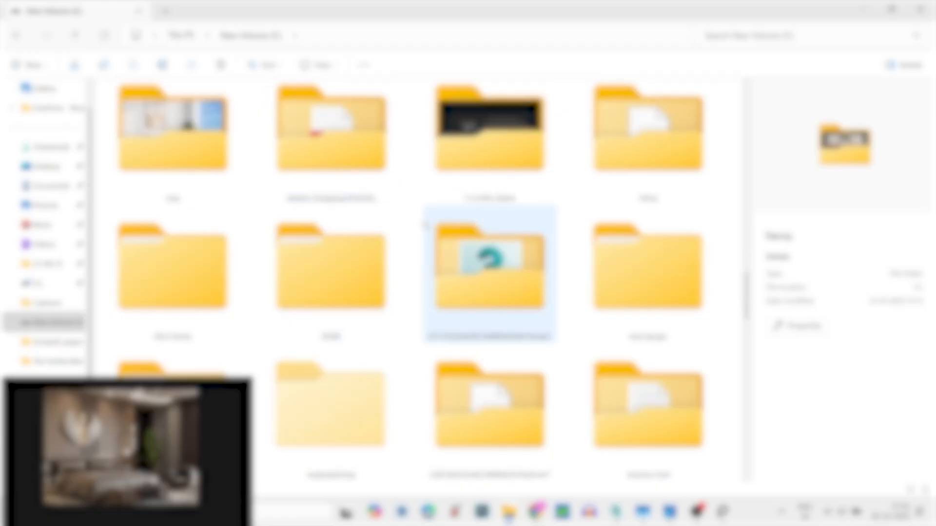
scroll(425, 225, down, 8)
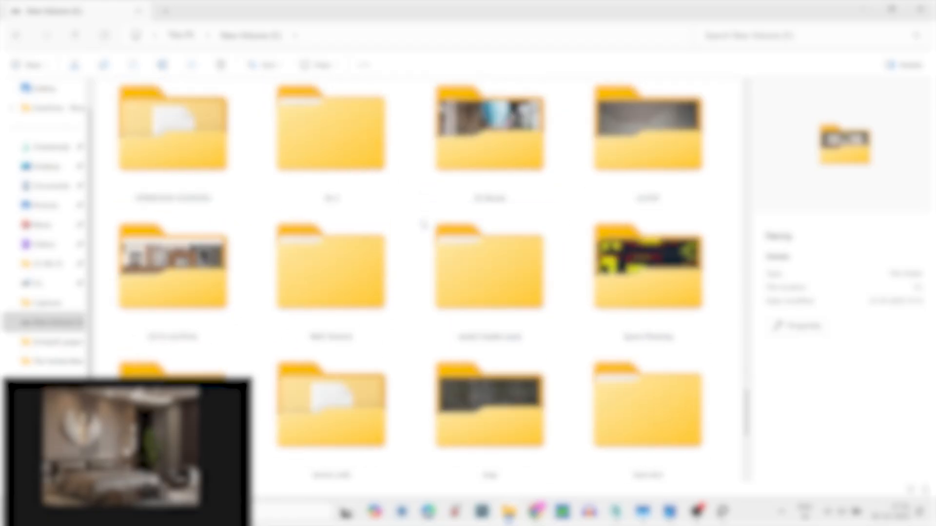
- Check the folders beginning with F on the New Volume drive
scroll(398, 223, up, 8)
key(f)
key(f)
key(f)
key(f)
key(f)
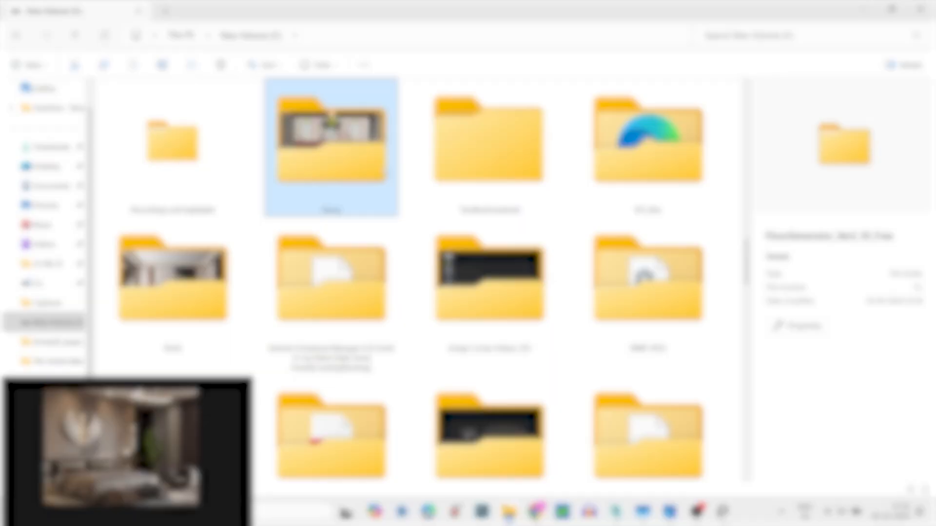
key(f)
key(f)
key(f)
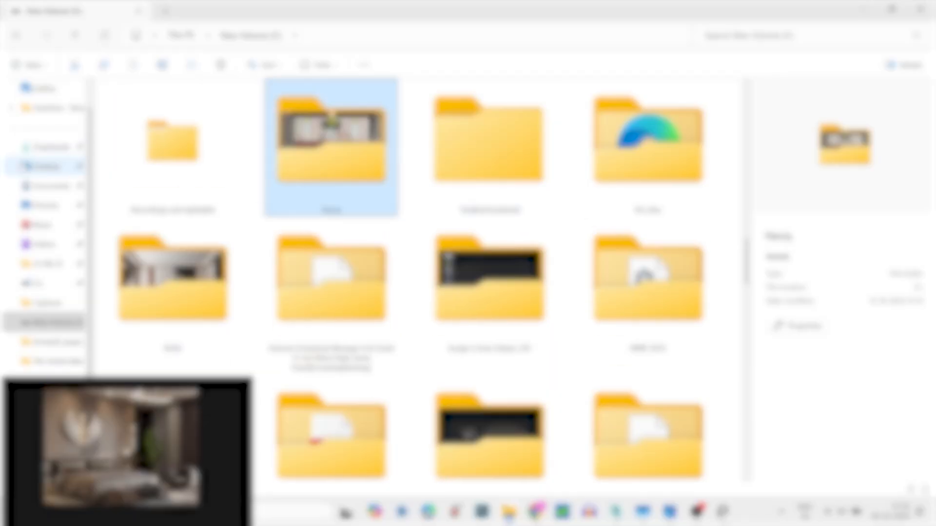
- Look through the Freelance folder on the Desktop and return to the Desktop folder
click(44, 167)
key(f)
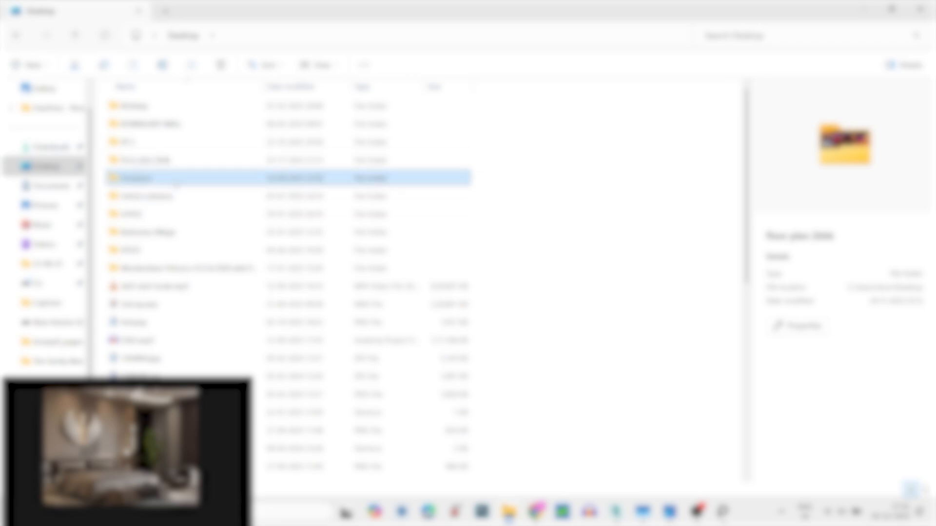
double_click(176, 183)
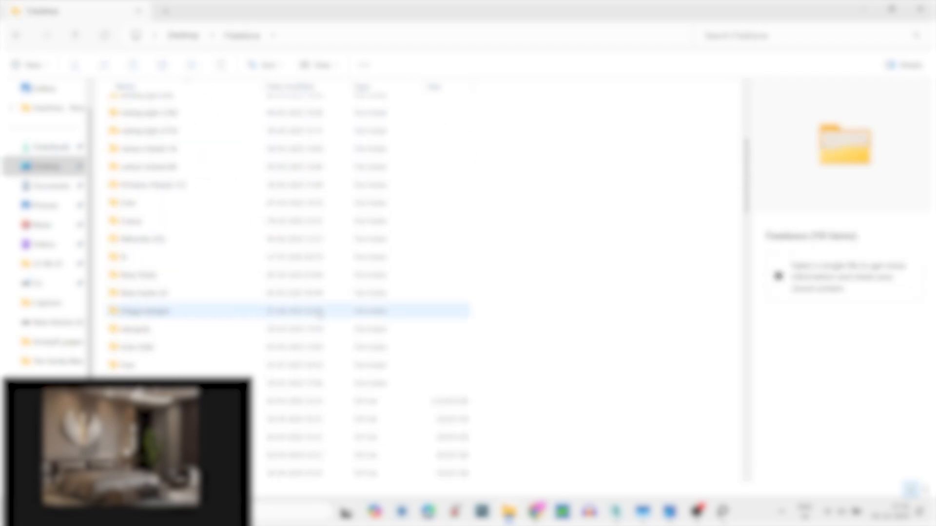
click(183, 35)
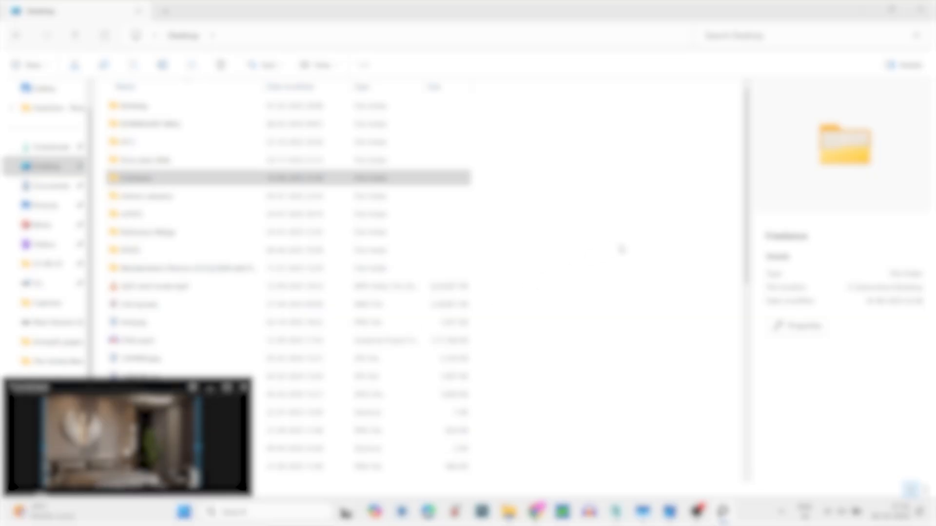
click(621, 249)
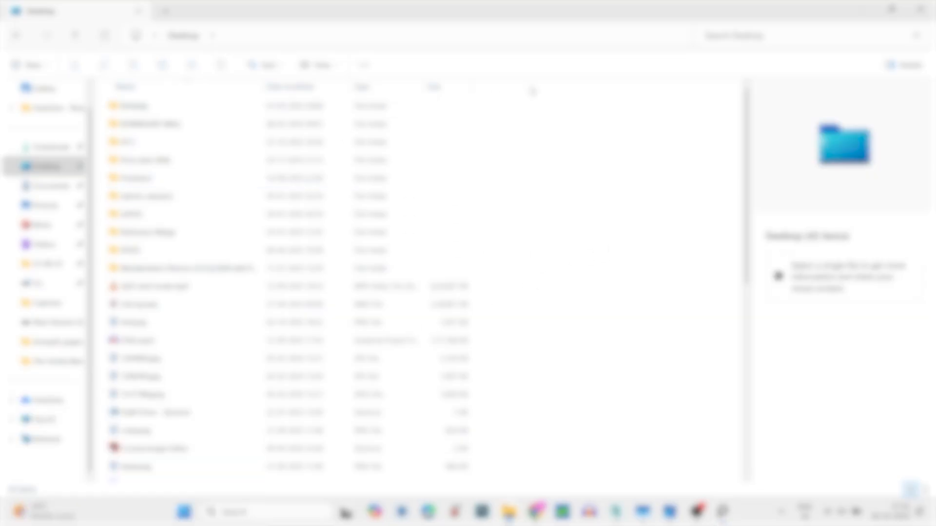
- Search the Desktop for the Luxury folder, open it, and check the OBS recording
click(733, 39)
text(f)
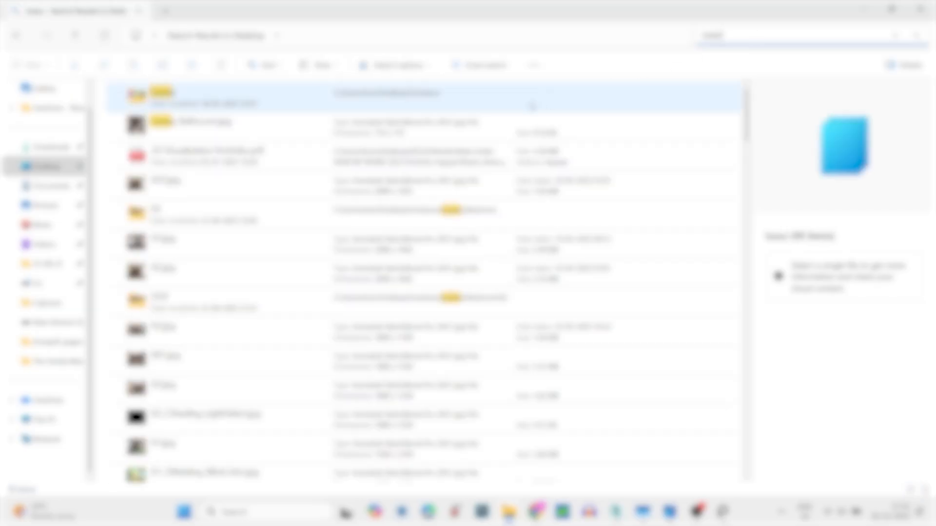
double_click(300, 97)
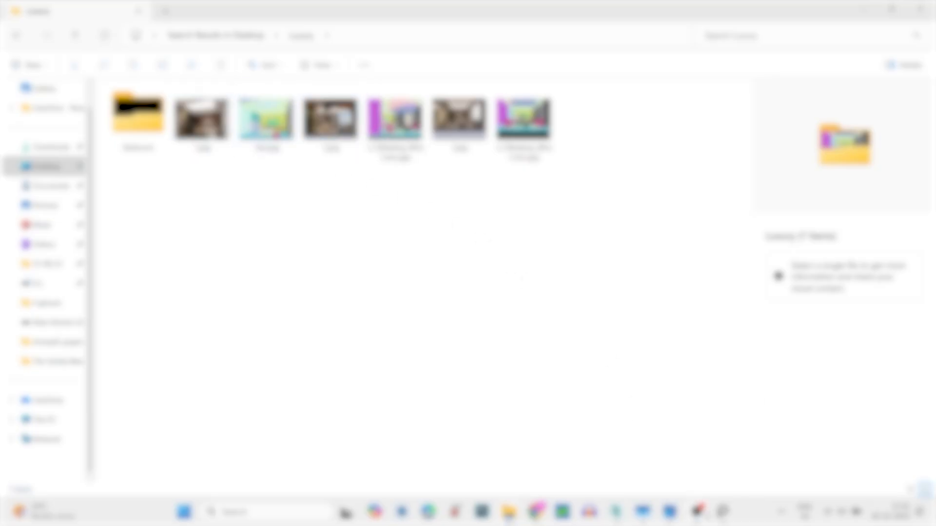
click(698, 512)
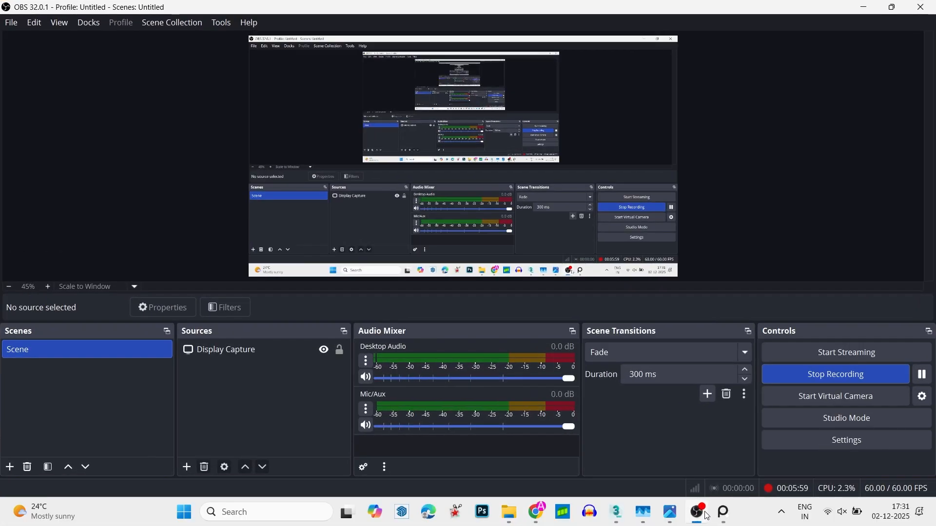
click(698, 512)
- View the renders 1.jpg, 2.jpg and 3.jpg from the Luxury folder in a maximized image viewer
click(210, 131)
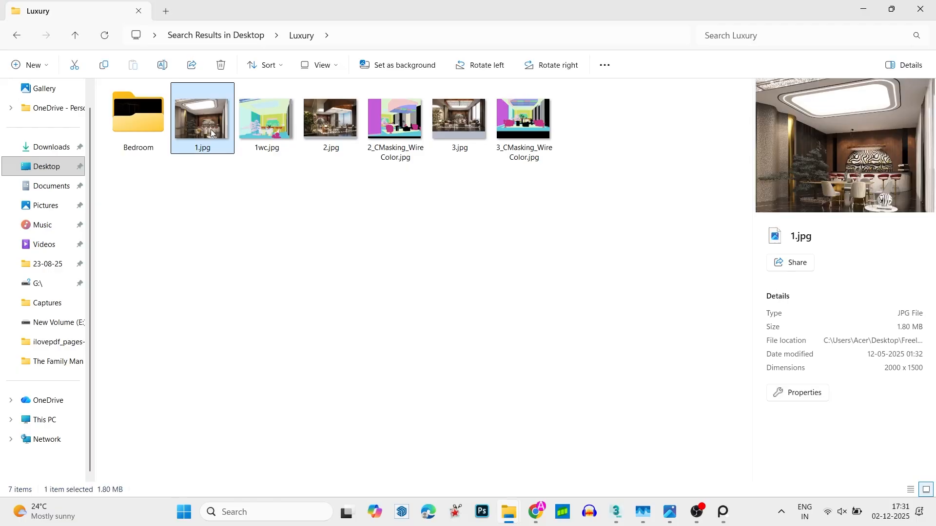
double_click(210, 129)
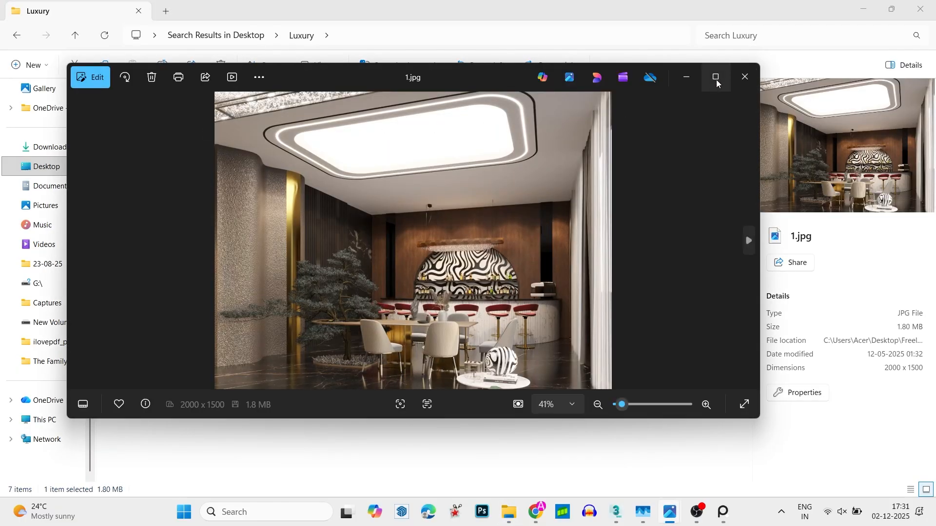
click(715, 77)
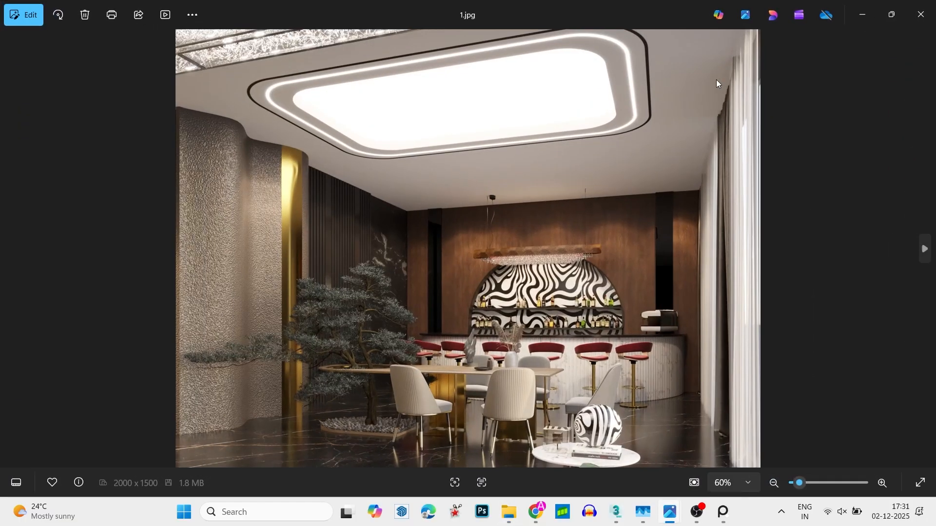
key(Right)
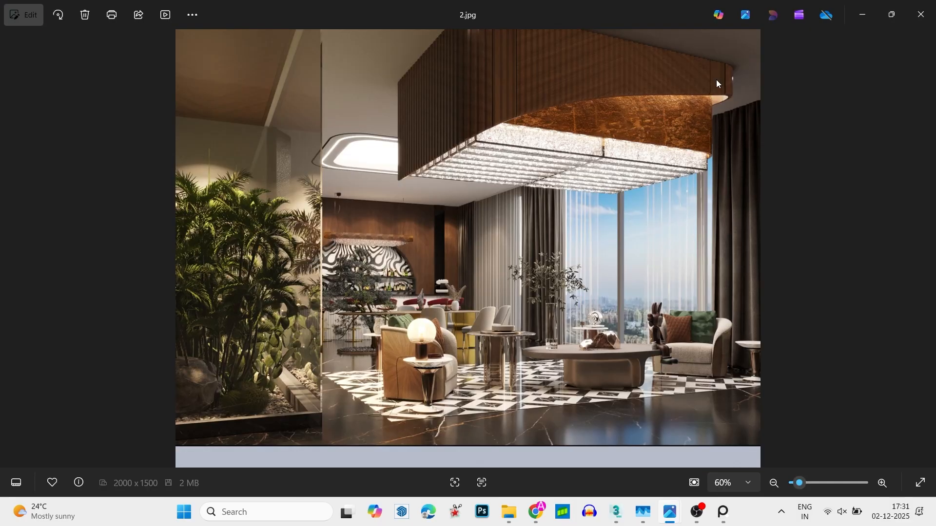
key(Right)
key(Right)
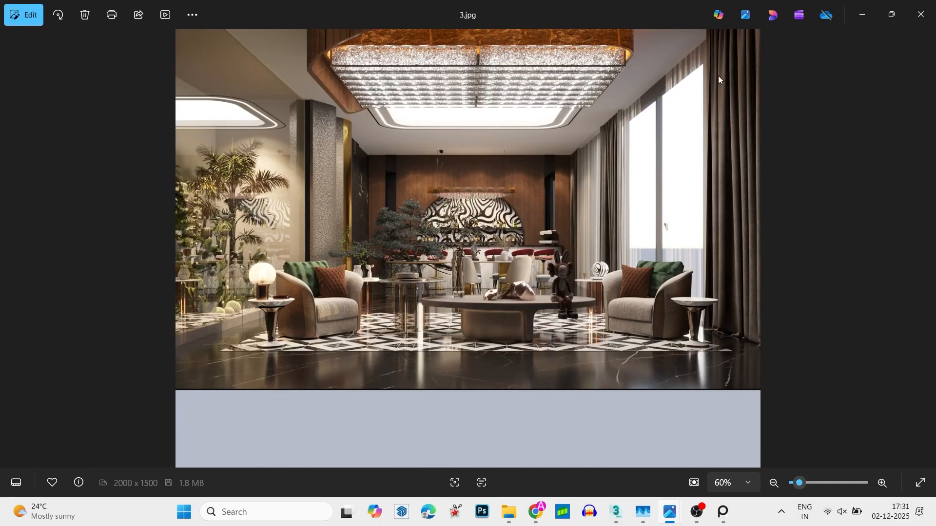
click(921, 14)
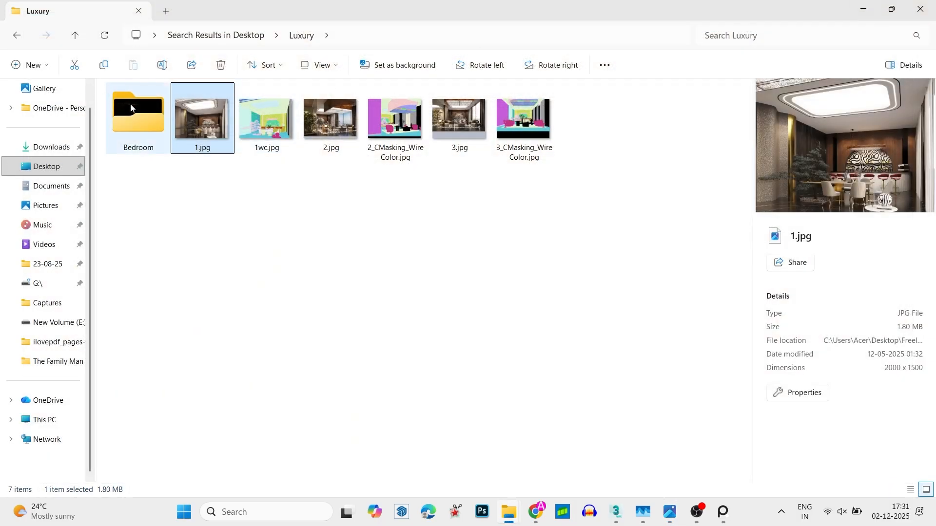
- Open the 02 folder inside Bedroom and display its contents as larger thumbnails
double_click(130, 104)
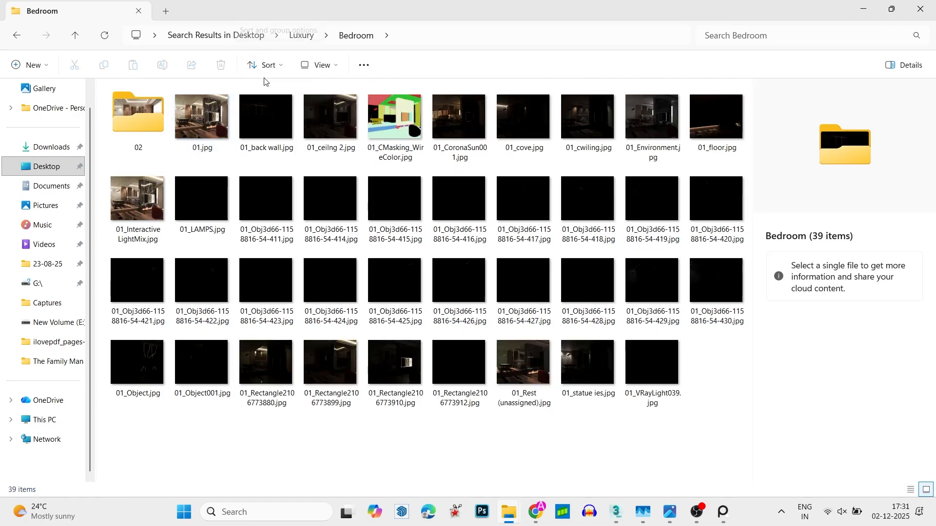
double_click(151, 117)
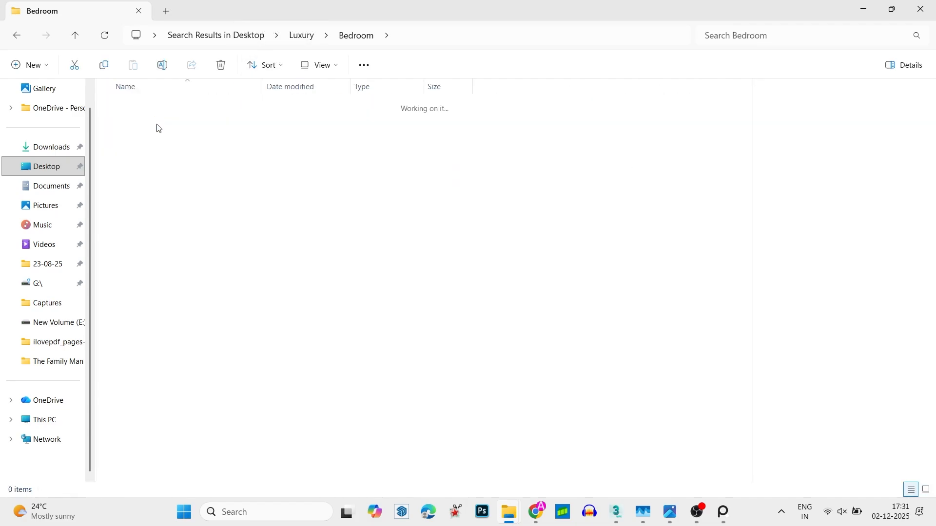
right_click(211, 175)
mouse_move(394, 185)
click(460, 184)
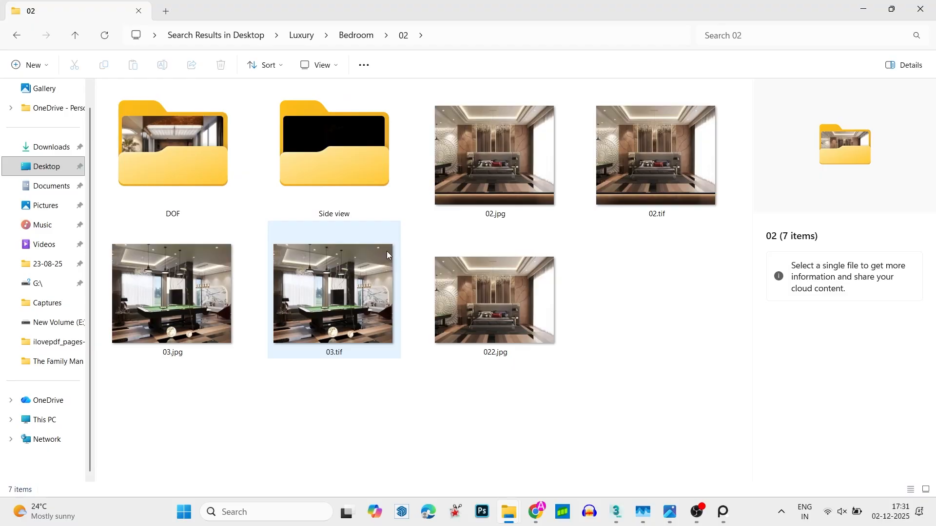
drag(387, 250, 658, 230)
click(656, 229)
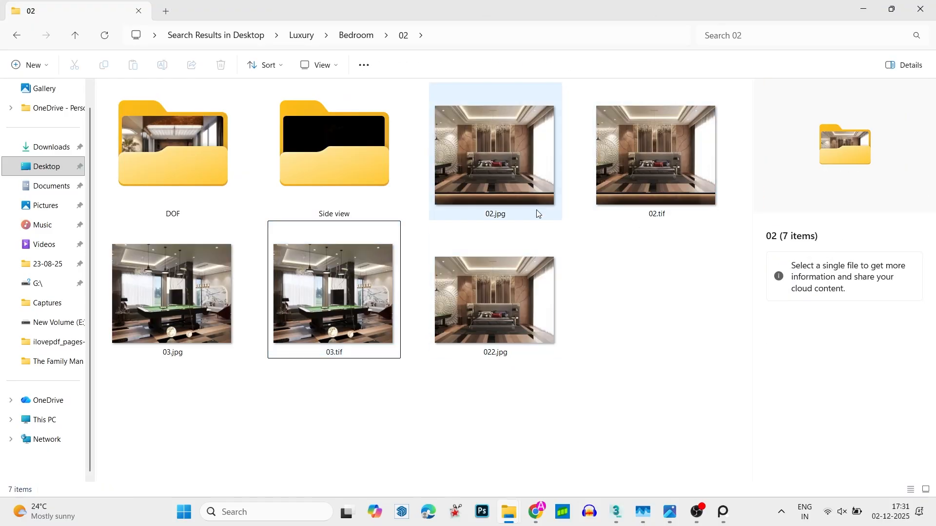
- View the bedroom renders 02.jpg, 03.jpg and 022.jpg at full size
double_click(481, 158)
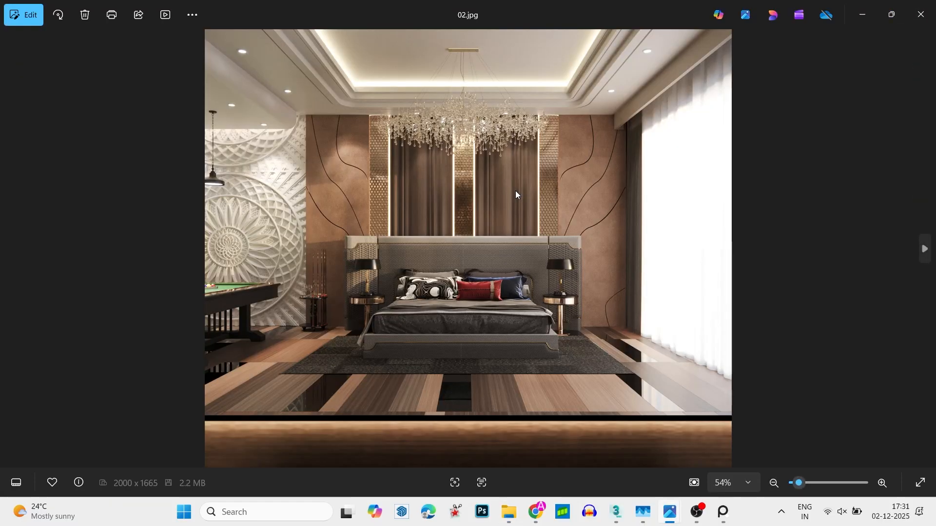
click(925, 251)
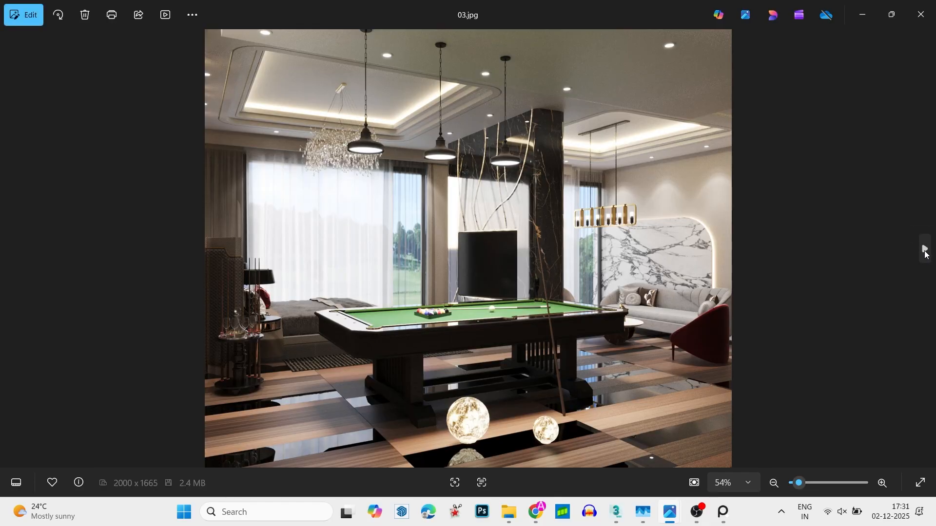
click(925, 251)
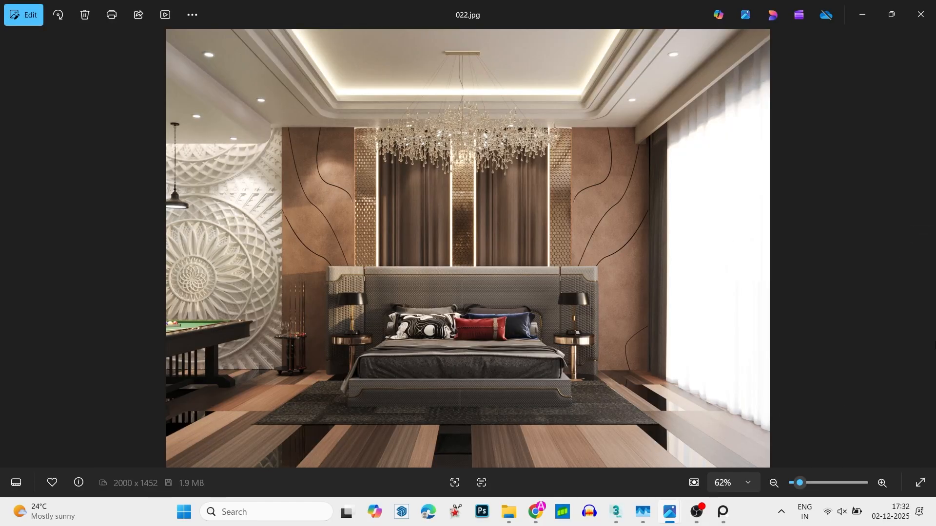
click(921, 14)
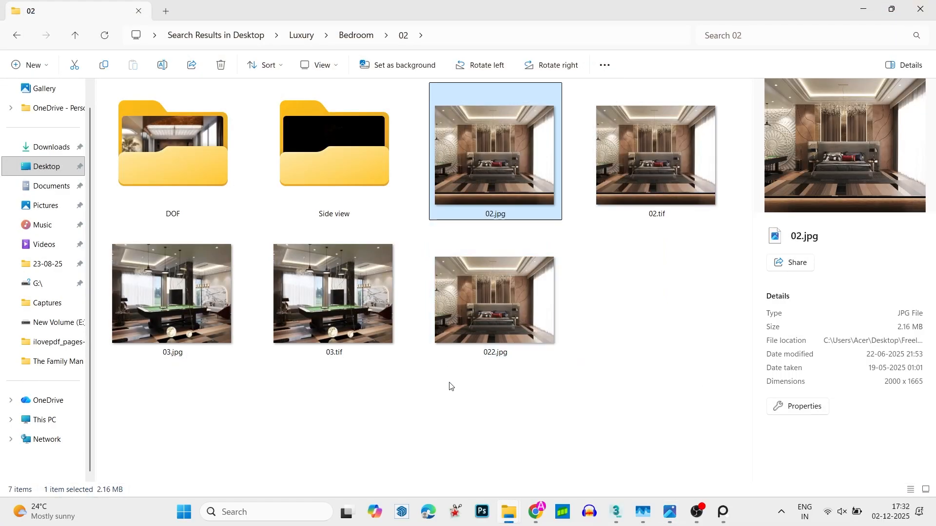
- Check the contents of the Side view folder and return to the 02 folder
click(190, 173)
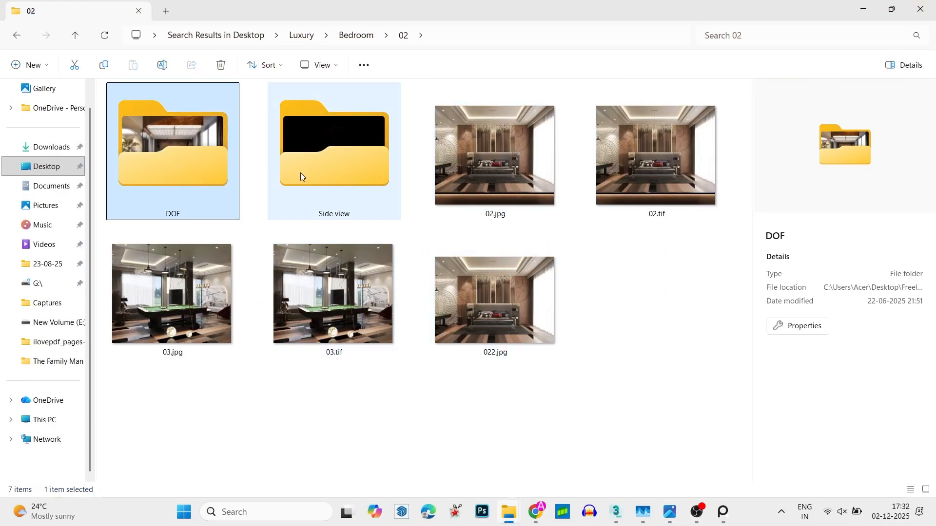
double_click(301, 172)
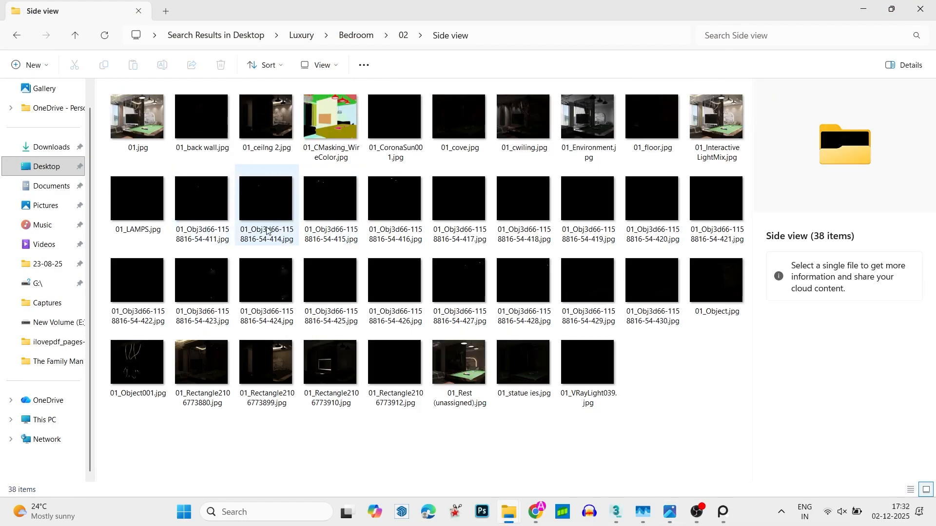
click(402, 39)
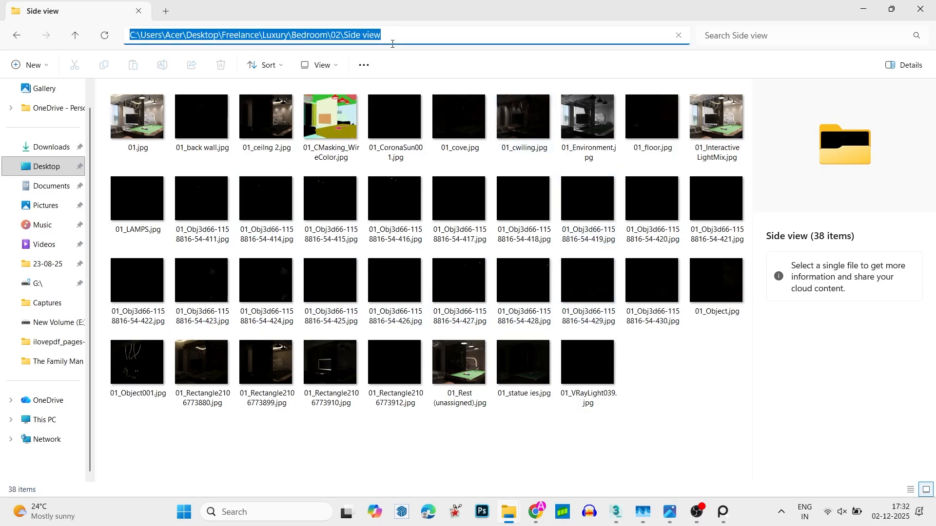
click(460, 200)
click(406, 36)
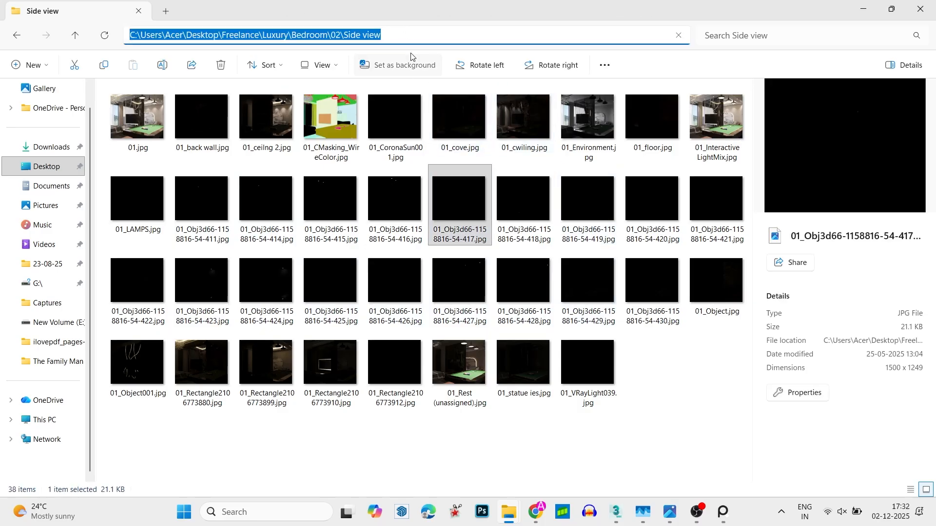
click(403, 35)
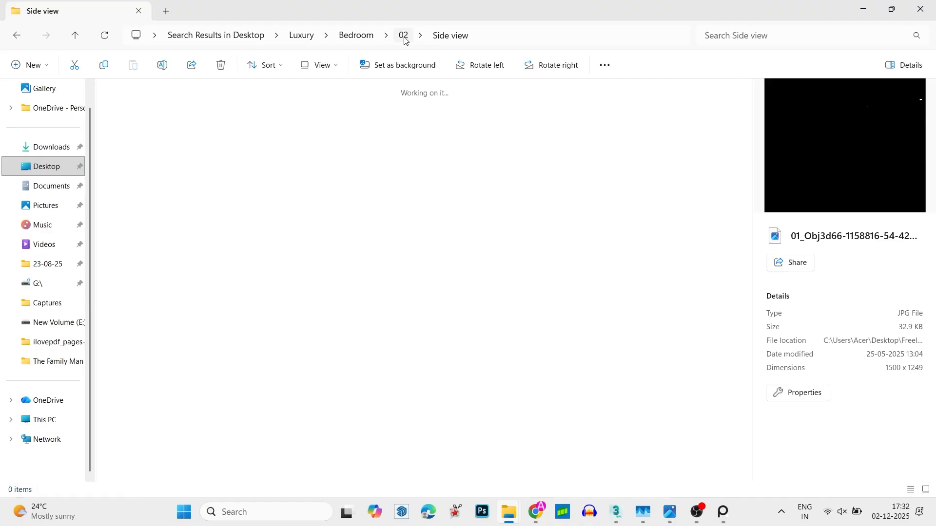
- Open the DOF folder and view its renders from 001.jpg through 03.jpg
double_click(196, 142)
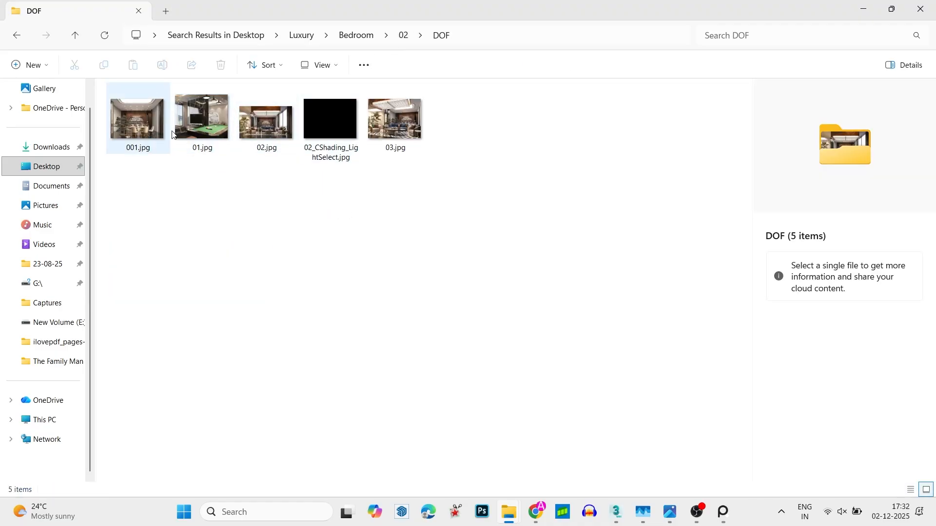
double_click(138, 122)
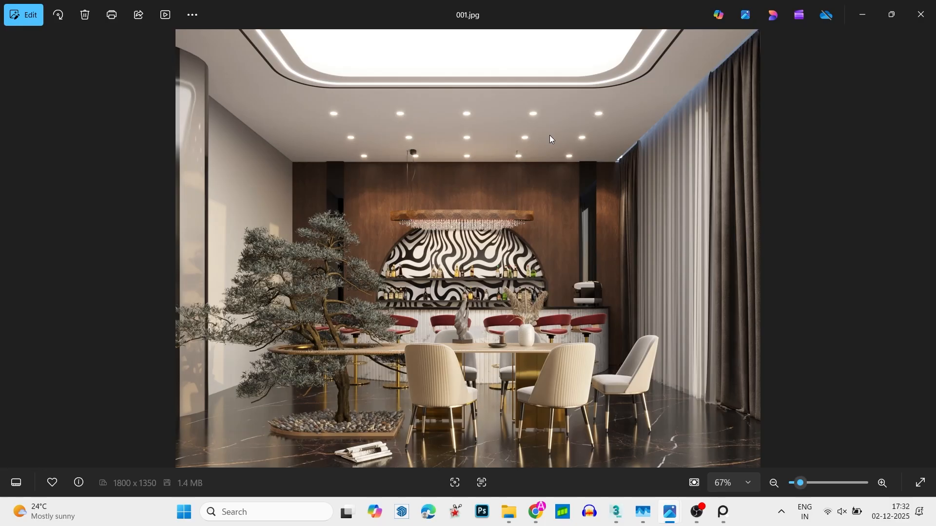
key(Right)
key(Right)
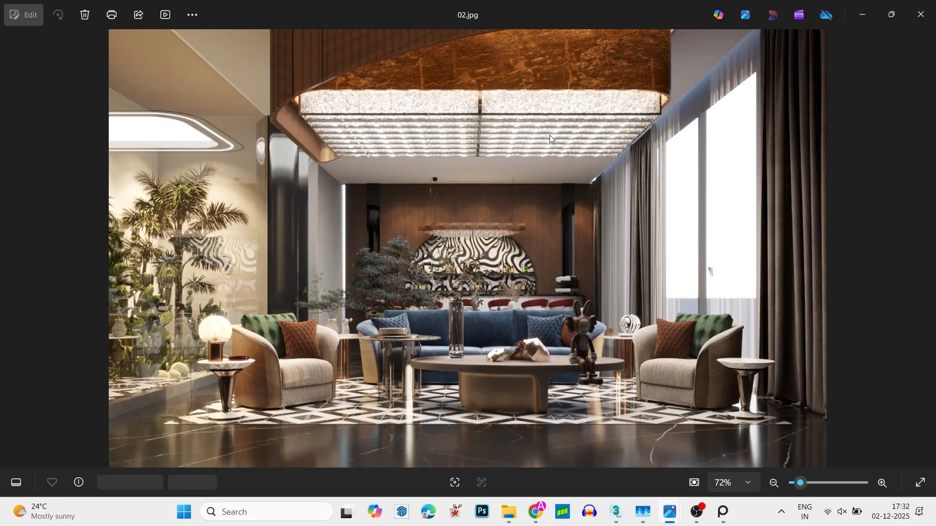
key(Right)
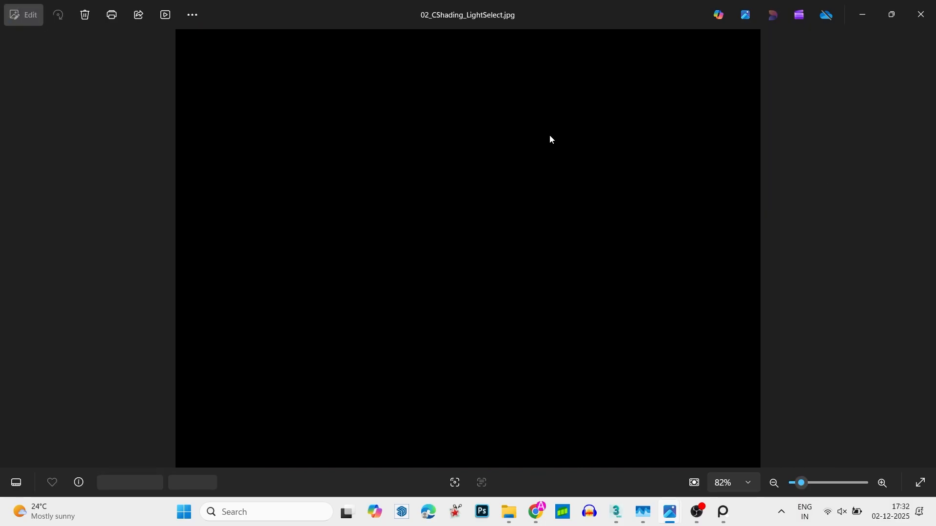
key(Right)
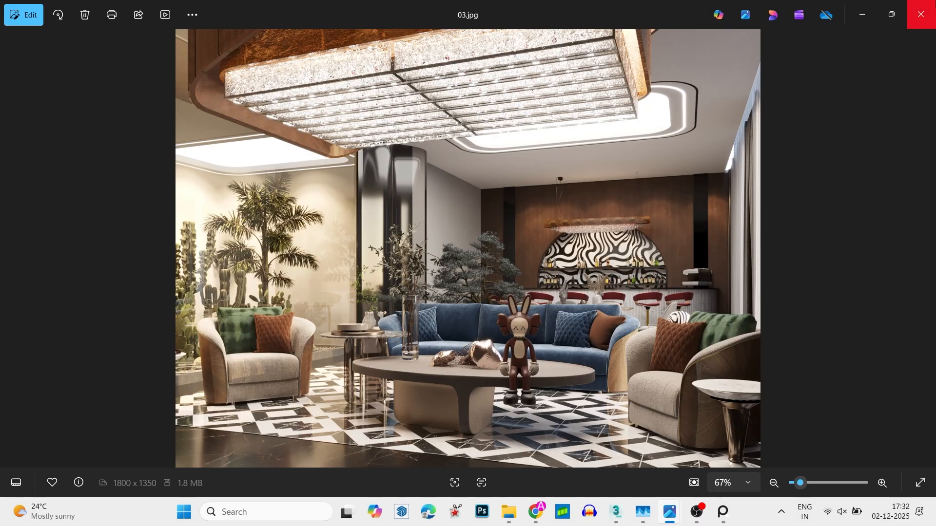
click(920, 15)
- Return to the Bedroom folder and page through its renders from 01.jpg to 01_LAMPS.jpg
click(355, 35)
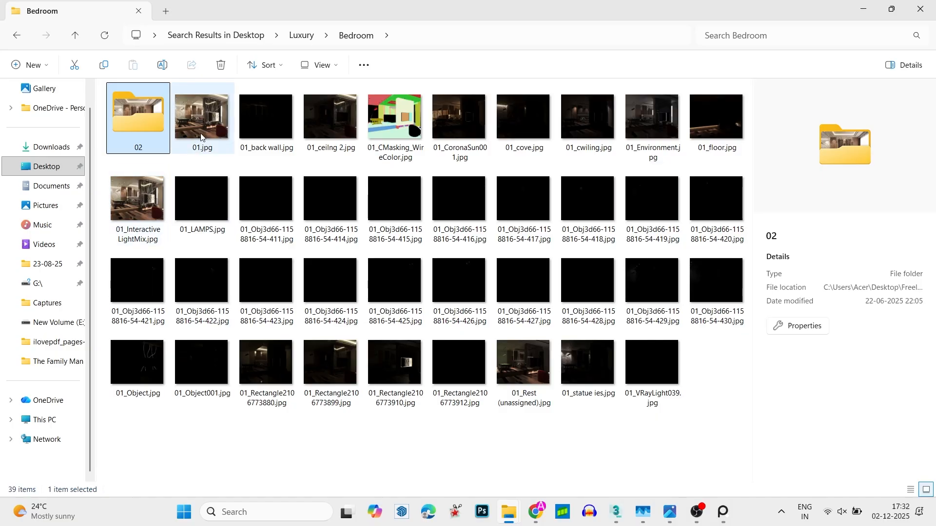
double_click(220, 145)
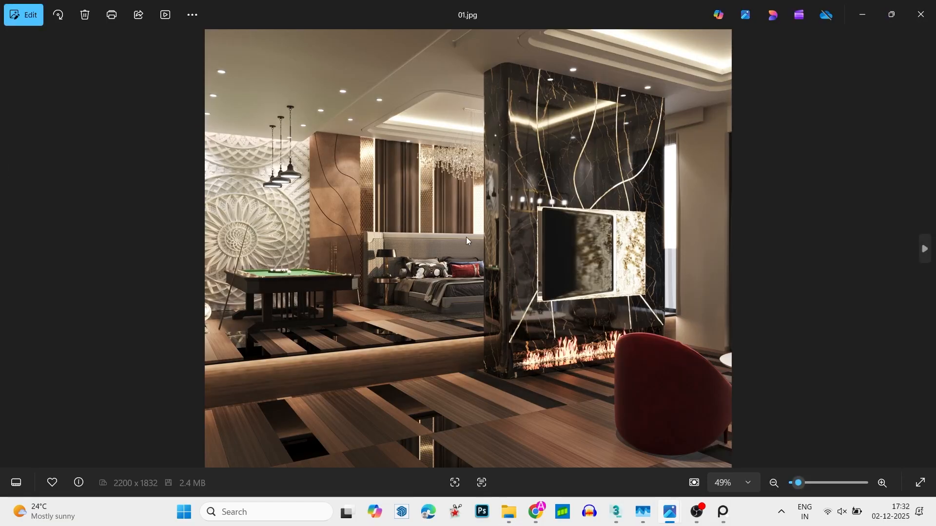
click(925, 249)
click(925, 249)
click(925, 249)
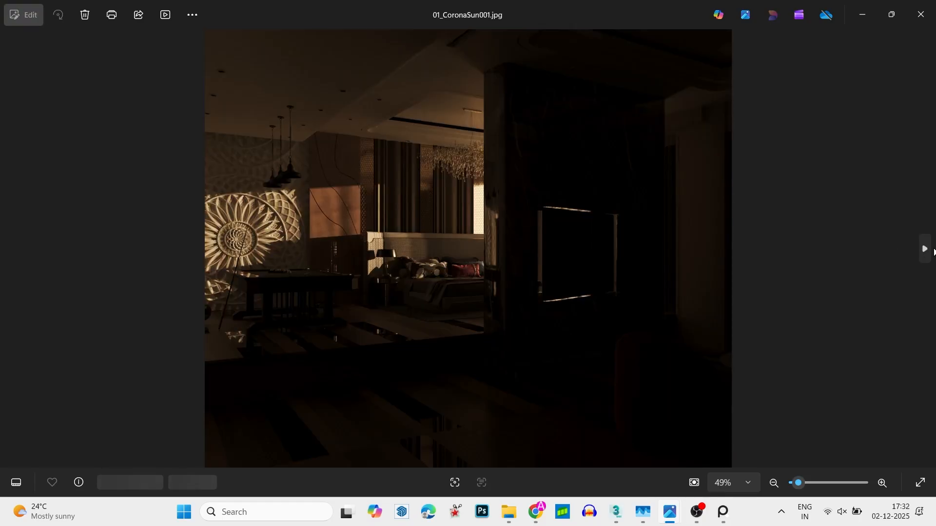
click(925, 250)
click(933, 252)
click(933, 252)
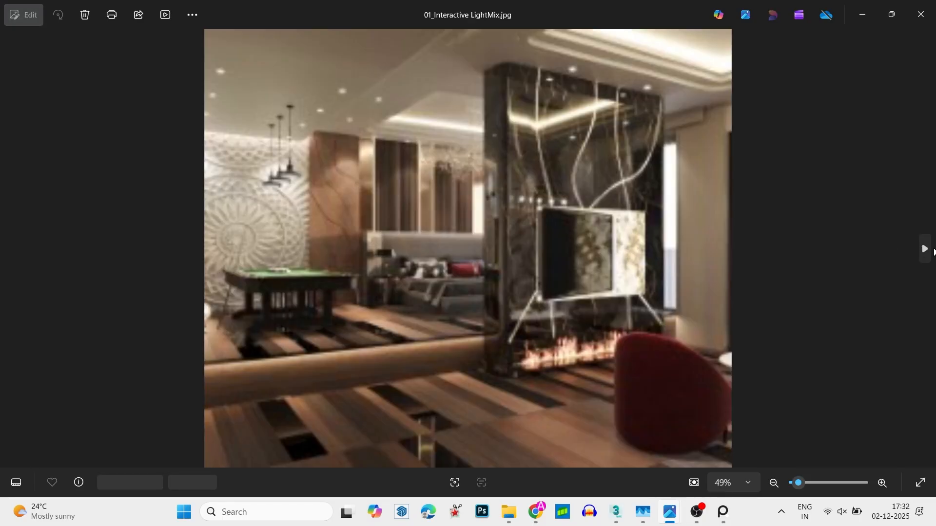
click(933, 252)
click(10, 249)
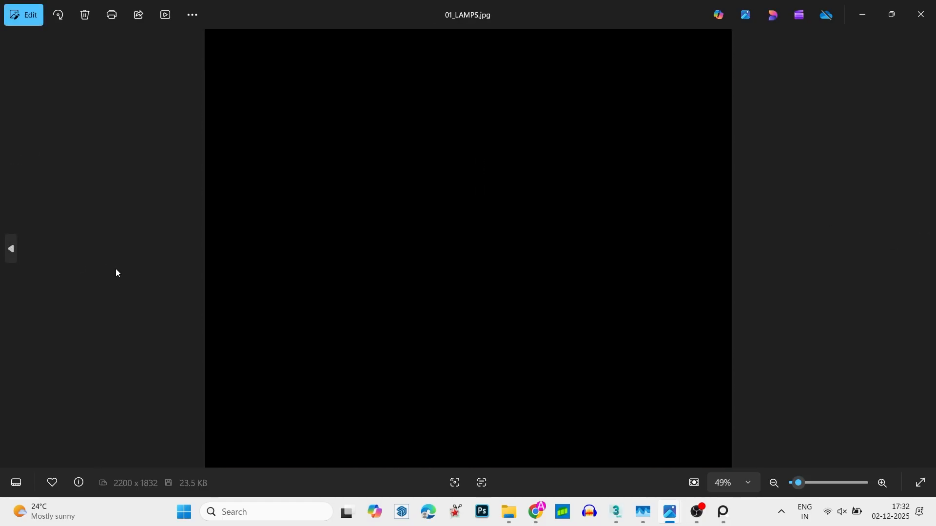
- Examine the bed headboard up close in 01_Interactive LightMix.jpg
click(8, 253)
scroll(369, 315, up, 5)
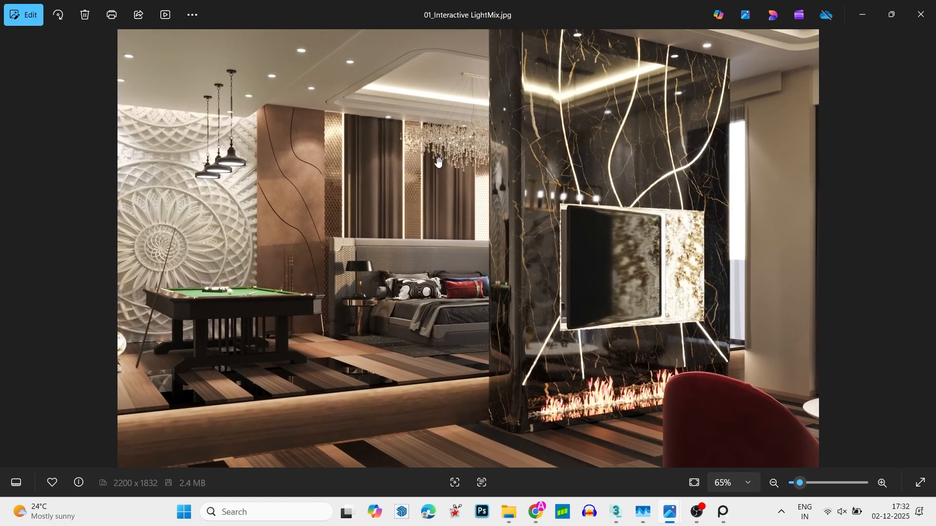
scroll(369, 315, up, 5)
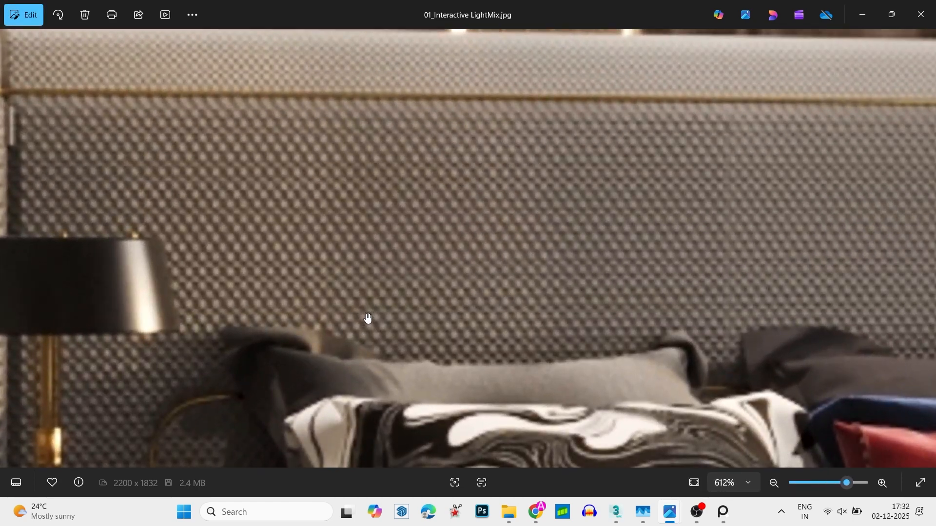
scroll(368, 319, down, 4)
scroll(368, 319, down, 6)
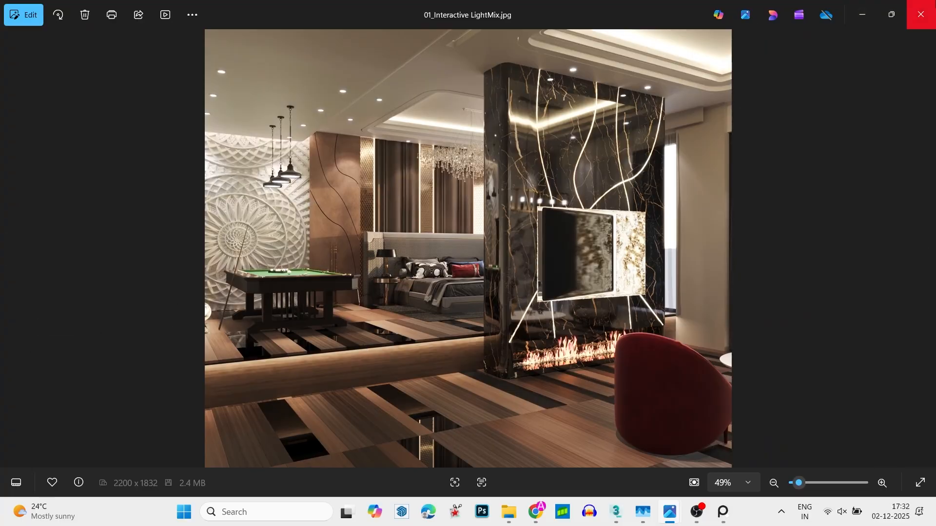
- Close the render, switch back to 3ds Max and enlarge the bed wall in the pinned reference image
click(920, 15)
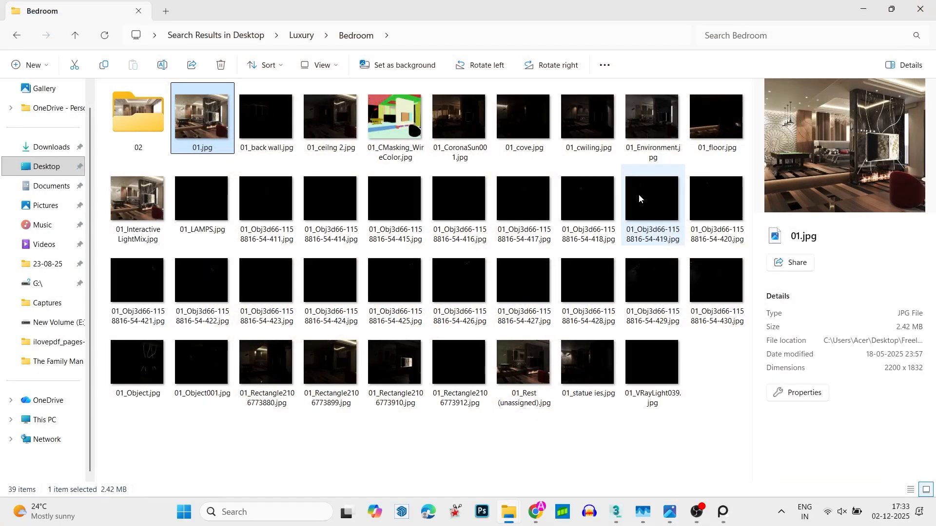
click(864, 4)
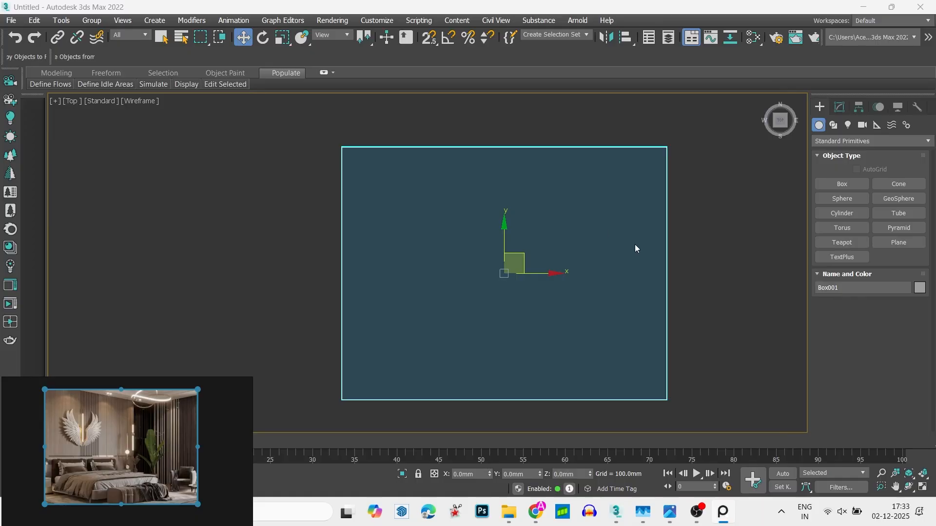
scroll(40, 427, up, 3)
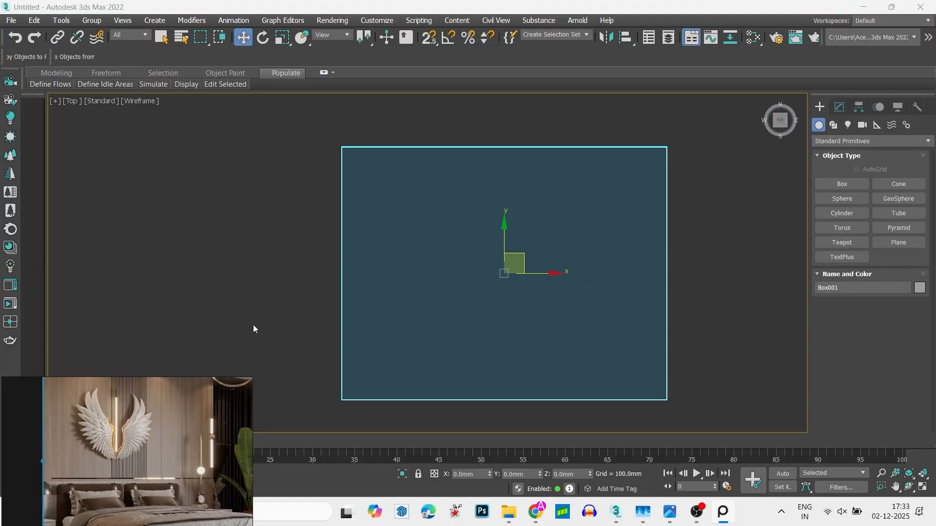
- With snapping on, draw a box over the rear half of the floor, about 5486 mm wide, 2134 mm long and 1319 mm high
click(788, 215)
click(842, 185)
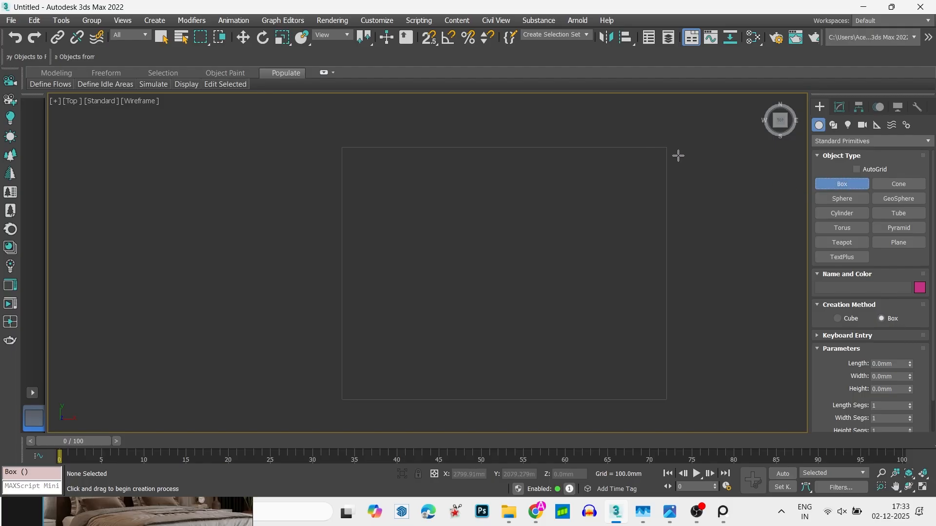
key(s)
drag(660, 148, 356, 272)
click(395, 206)
key(w)
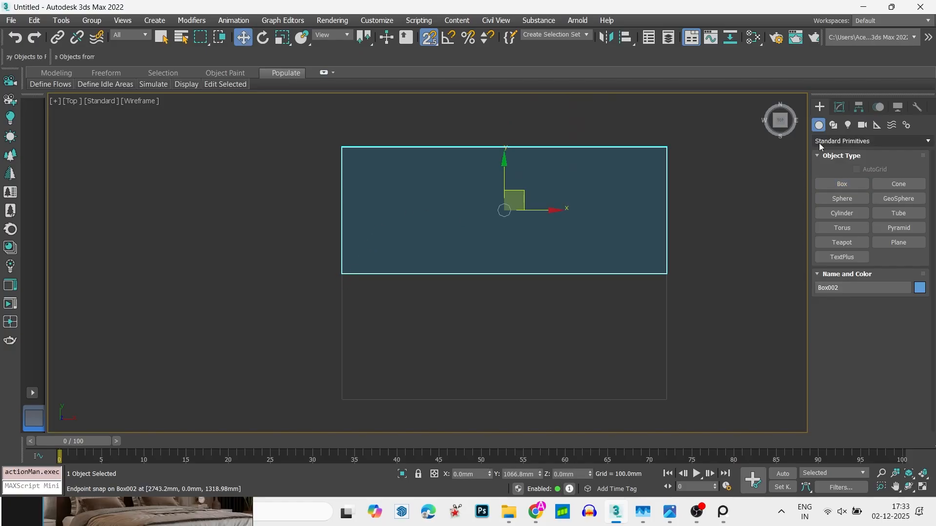
- Set the new box's length to 101.6 mm
click(838, 107)
drag(909, 293, 916, 292)
key(ctrl+z)
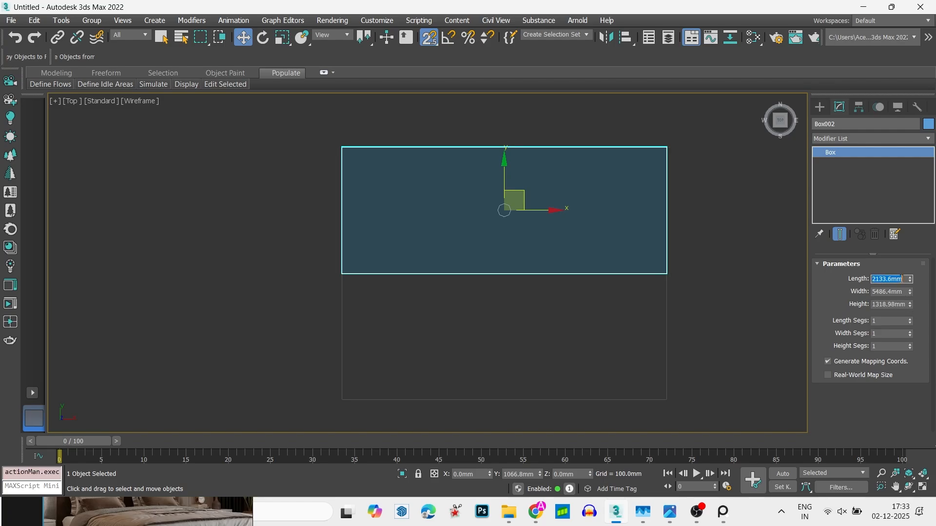
key(Return)
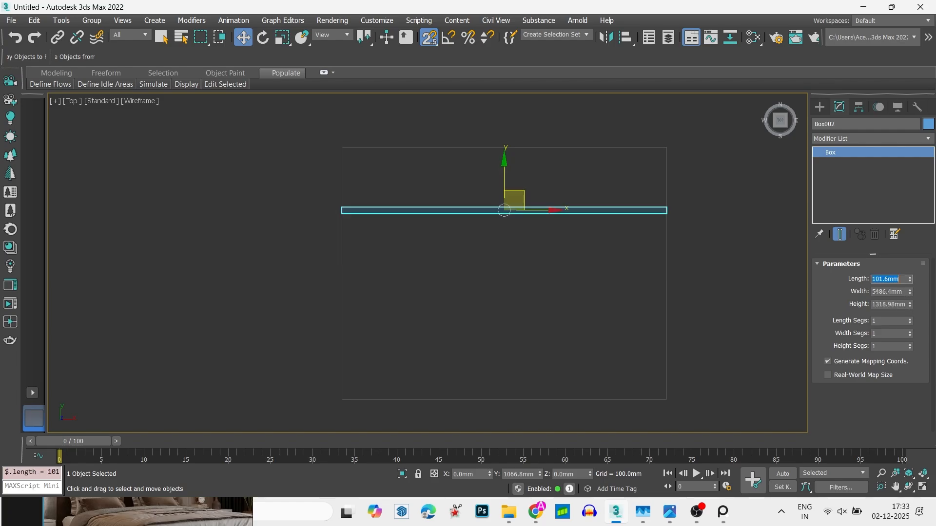
- Move the thin wall box along Y and snap it flush against the outside of the floor's rear edge
scroll(655, 222, down, 2)
middle_drag(654, 222, 706, 378)
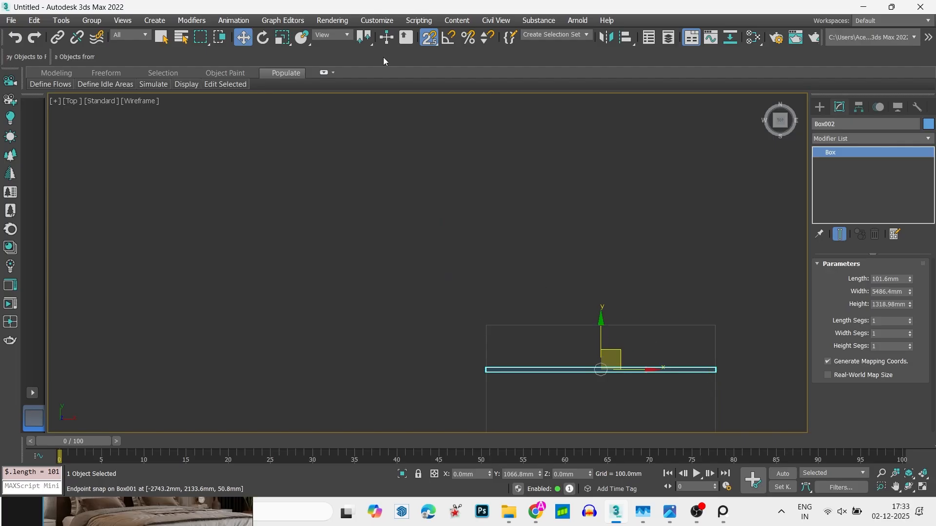
middle_drag(492, 261, 470, 199)
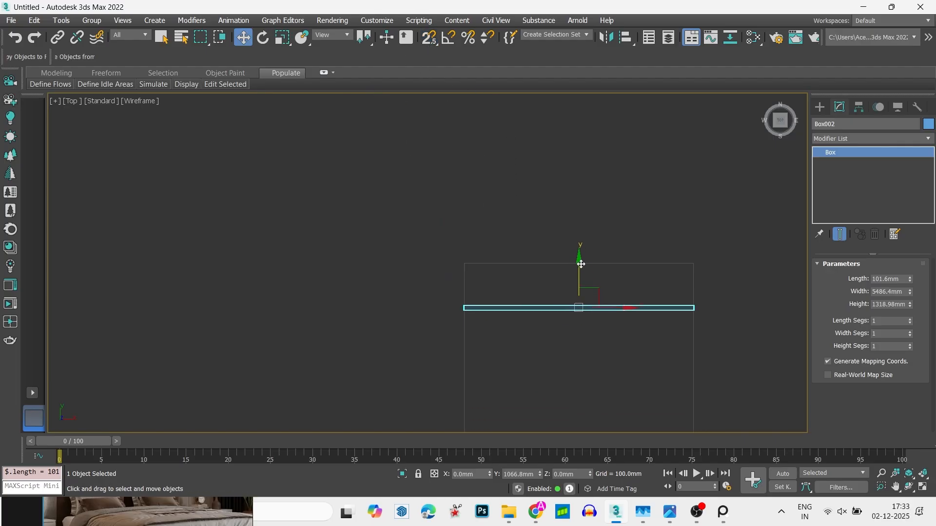
drag(579, 250, 578, 167)
click(427, 38)
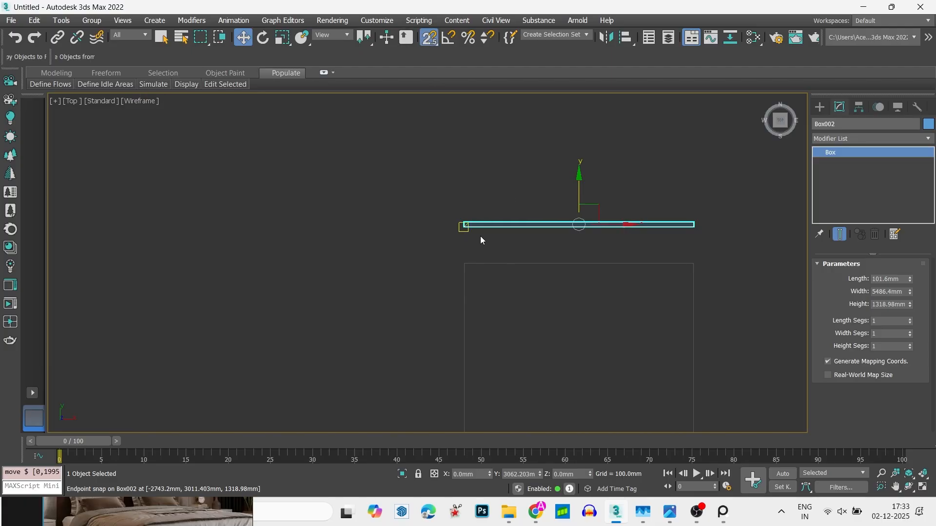
drag(464, 225, 463, 254)
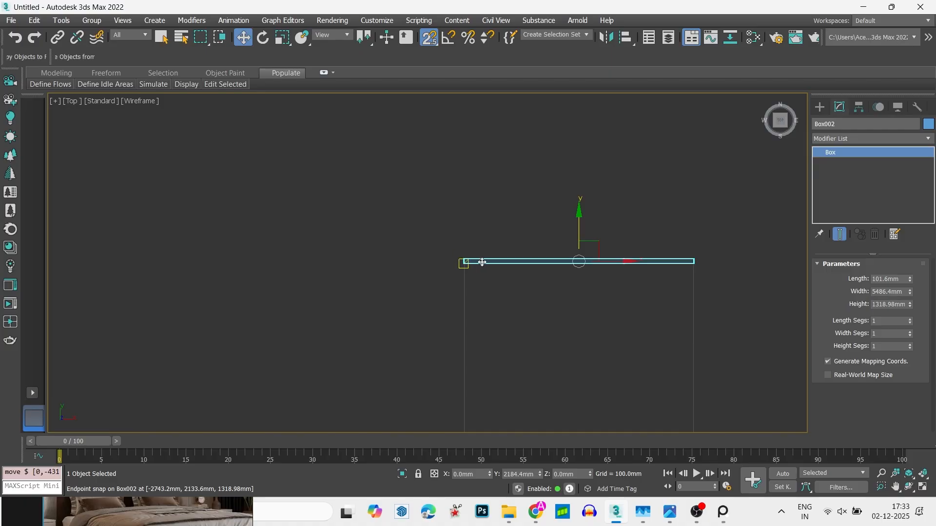
- Set the rear wall's height to 3657.6 mm
alt+middle_drag(477, 295, 435, 267)
scroll(512, 227, down, 6)
key(s)
scroll(441, 264, up, 9)
scroll(492, 258, down, 6)
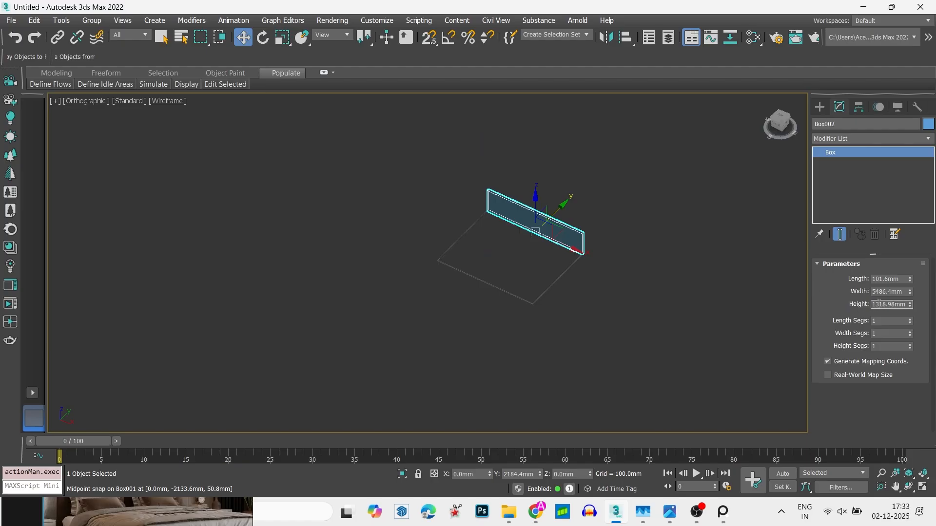
text(')
key(Return)
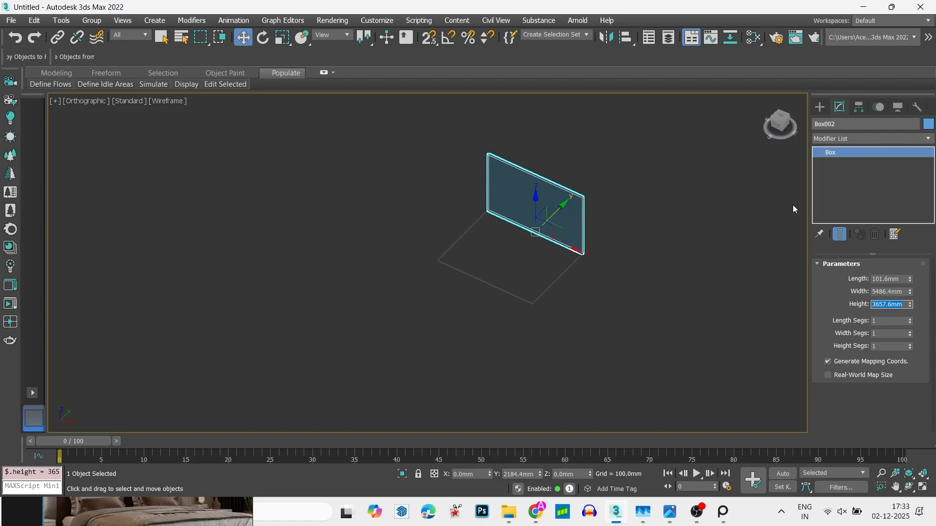
- Examine how the rear wall meets the floor in plan and in a shaded 3D view
key(t)
key(z)
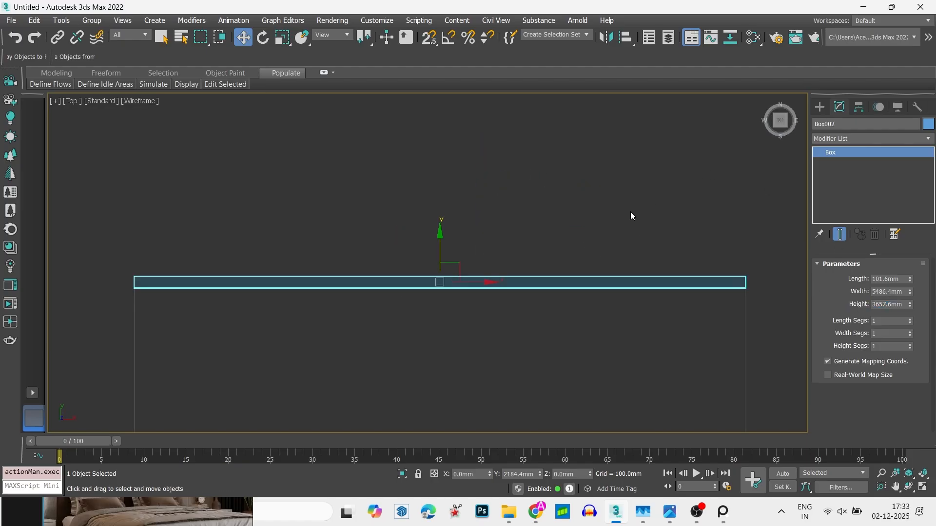
key(F3)
scroll(600, 202, down, 5)
key(F3)
mouse_move(597, 201)
alt+middle_down()
mouse_move(624, 216)
mouse_move(648, 173)
alt+middle_up()
key(F3)
scroll(623, 197, up, 2)
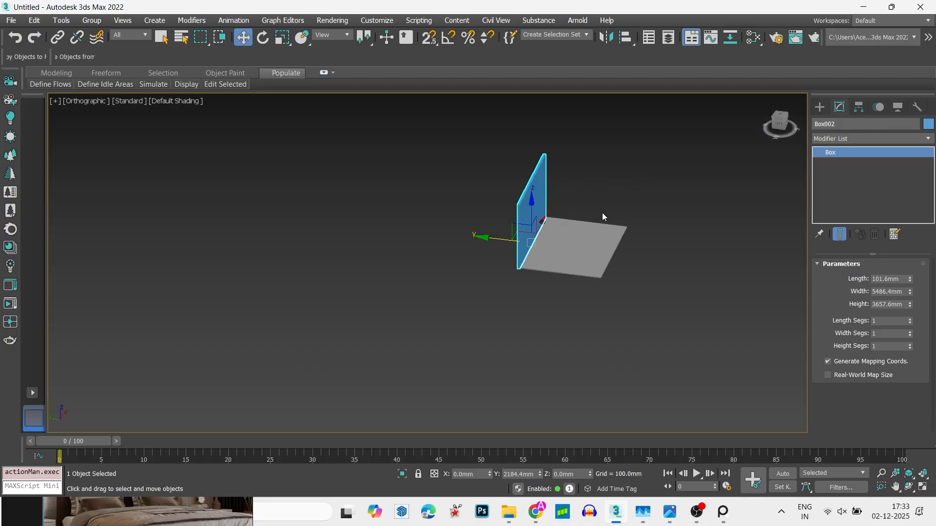
- Clone the rear wall across the floor to the opposite side as one independent copy
alt+middle_drag(603, 217, 456, 240)
scroll(518, 228, up, 3)
middle_drag(523, 227, 539, 222)
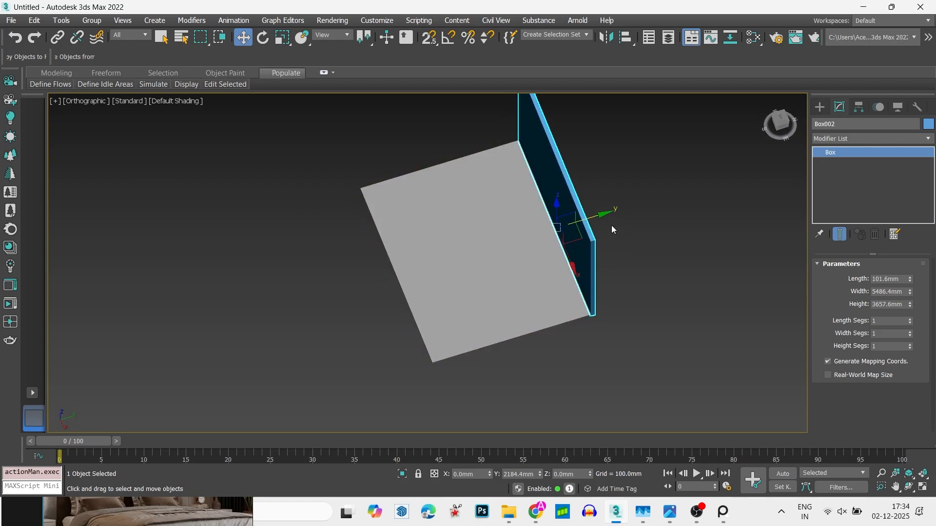
shift+drag(612, 229, 420, 277)
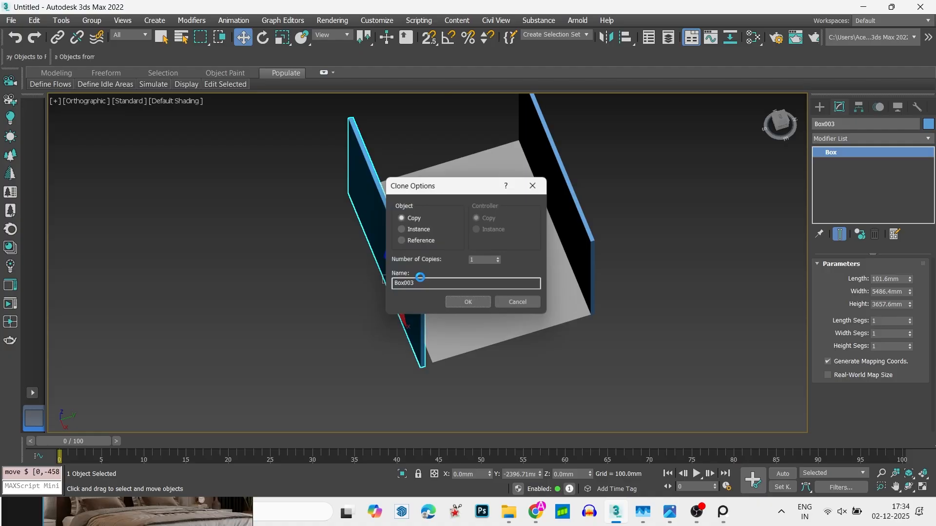
click(468, 302)
- Snap the copied wall's bottom corner to the floor's corner so it sits outside the front edge
mouse_move(468, 302)
alt+middle_down()
mouse_move(460, 309)
mouse_move(418, 295)
alt+middle_up()
key(s)
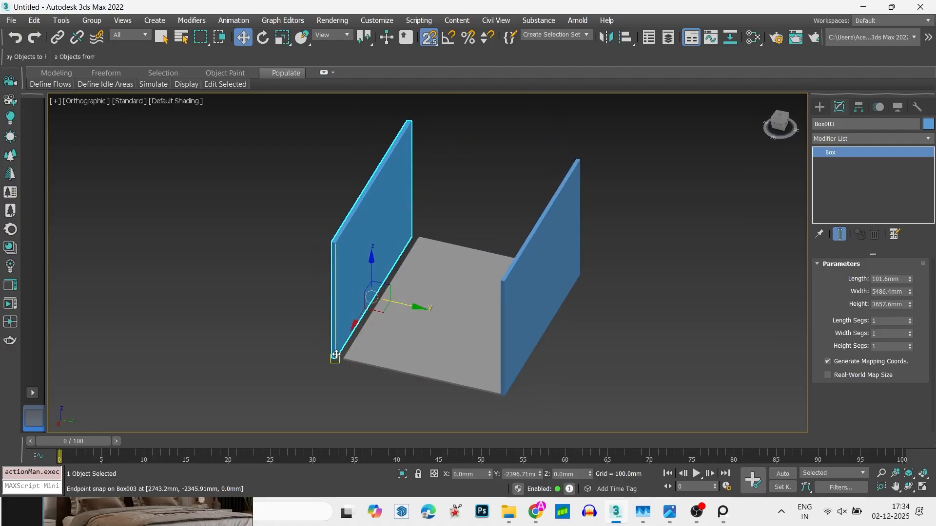
scroll(335, 355, up, 5)
drag(334, 365, 356, 373)
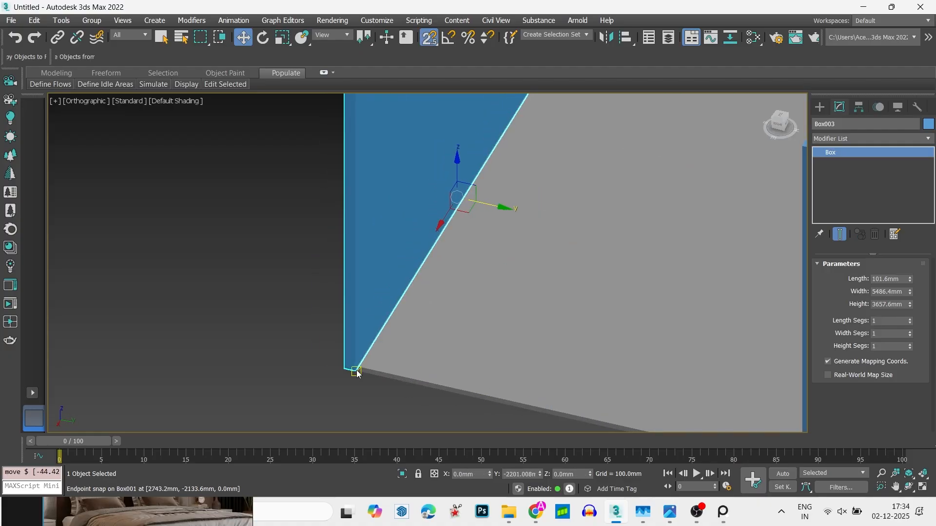
- Examine both walls and their alignment with the floor from several angles, with nothing selected
scroll(357, 372, down, 8)
scroll(409, 289, up, 4)
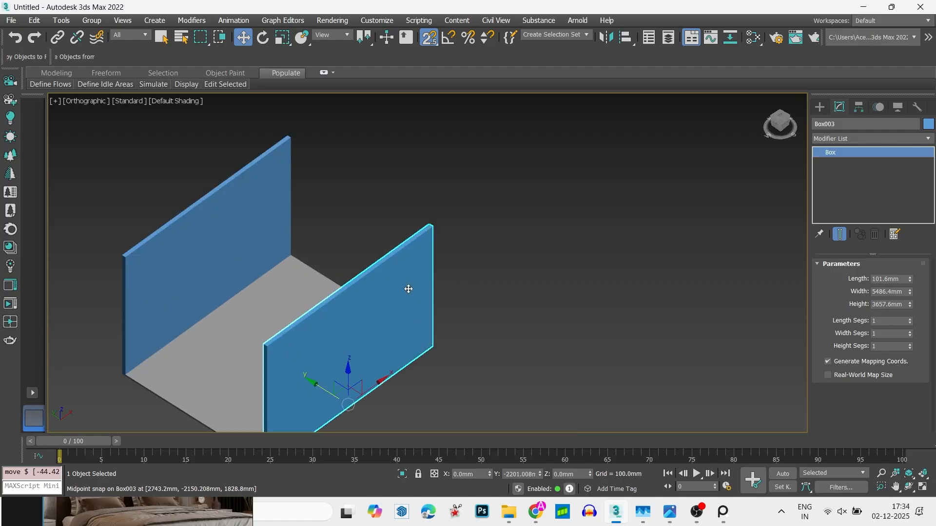
alt+middle_drag(409, 289, 311, 151)
key(s)
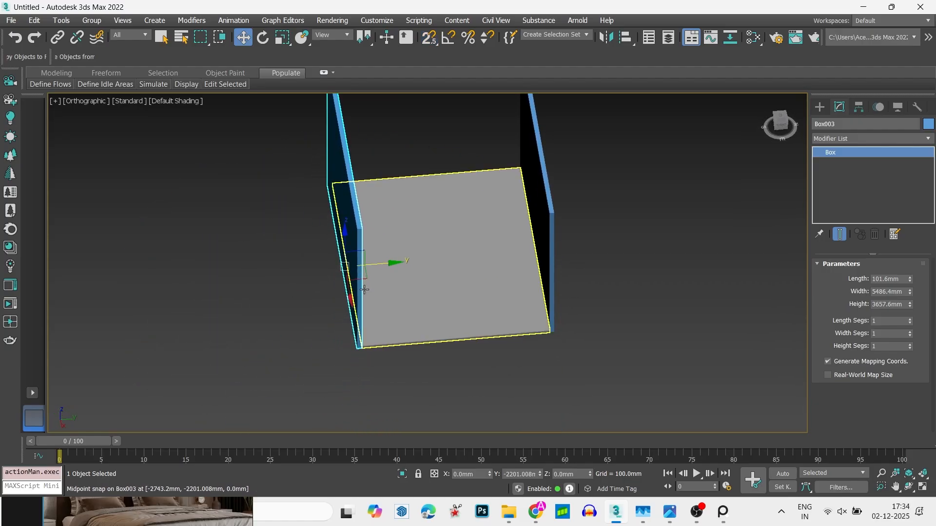
right_click(404, 345)
middle_drag(404, 343, 421, 354)
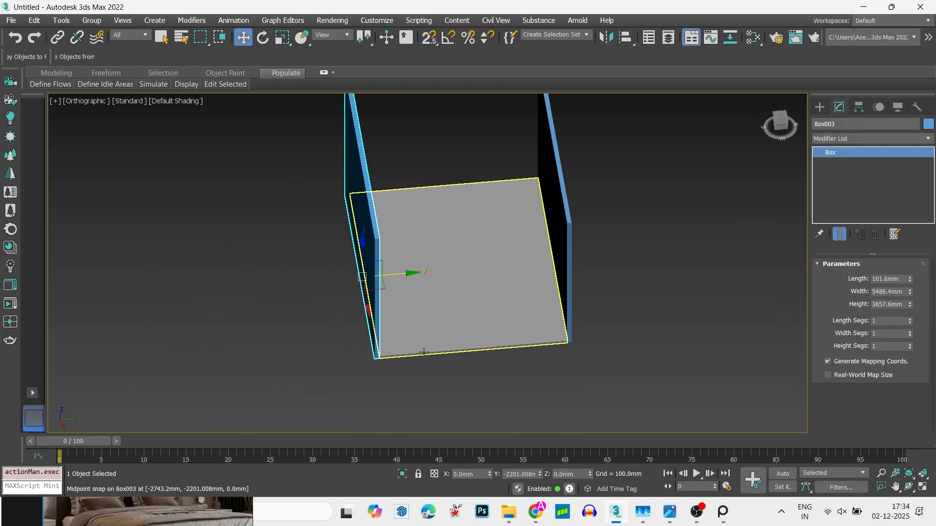
click(293, 341)
key(space)
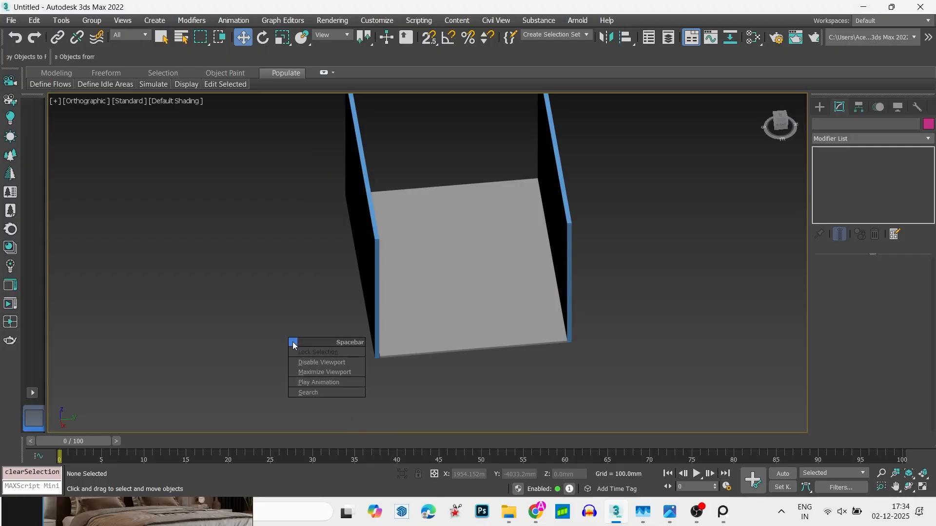
key(Escape)
- In the wireframe plan view, draw a side wall box on the floor's right edge, about 4502 mm long, 130 mm wide and 2606 mm high
key(t)
key(z)
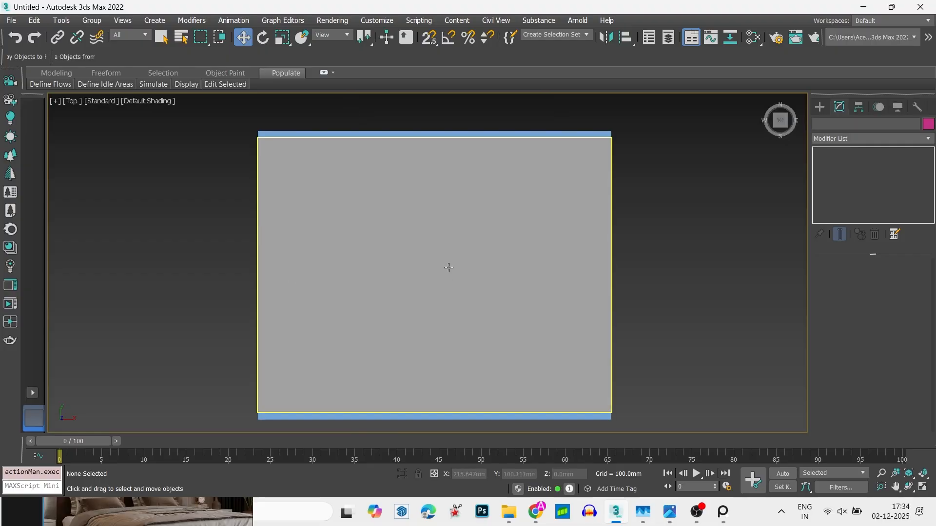
key(F3)
key(s)
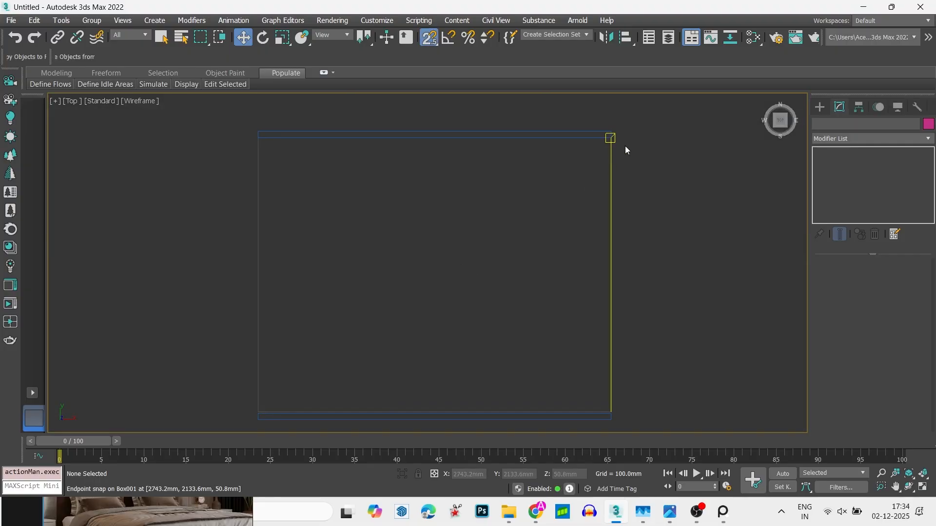
click(819, 109)
click(862, 184)
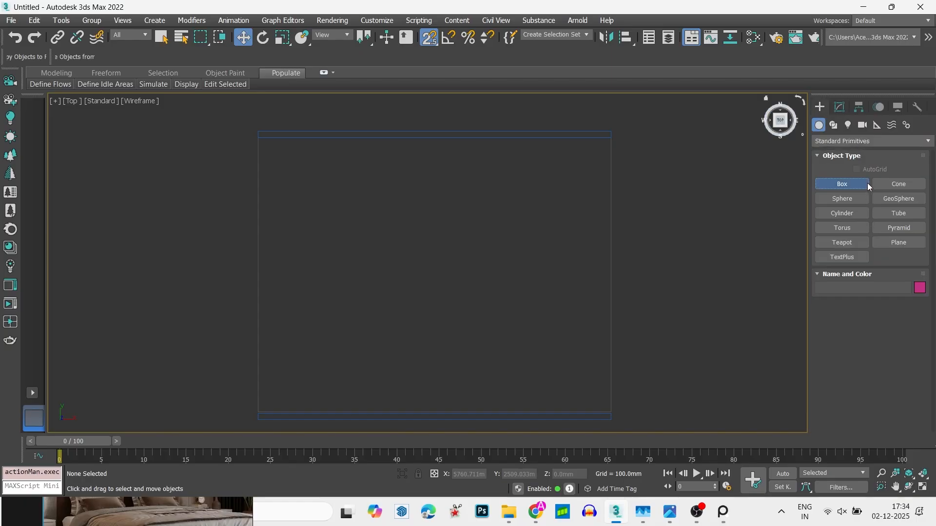
key(s)
drag(613, 131, 603, 420)
key(s)
click(613, 322)
click(626, 252)
alt+middle_drag(583, 303, 646, 245)
key(alt+w)
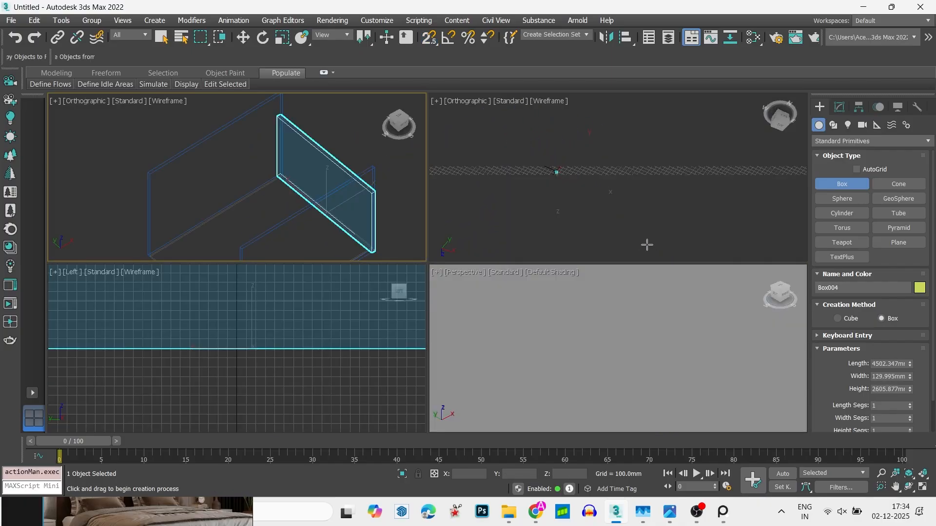
- Examine the new side wall against the floor and the other walls in the plan view and from several angles
key(alt+w)
scroll(417, 209, down, 4)
alt+middle_drag(454, 232, 505, 224)
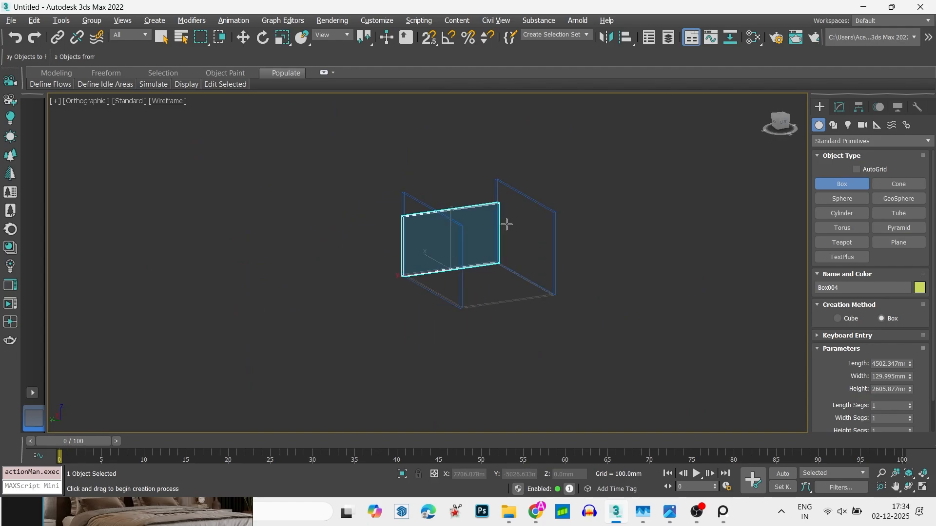
key(alt+w)
middle_click(447, 241)
key(alt+w)
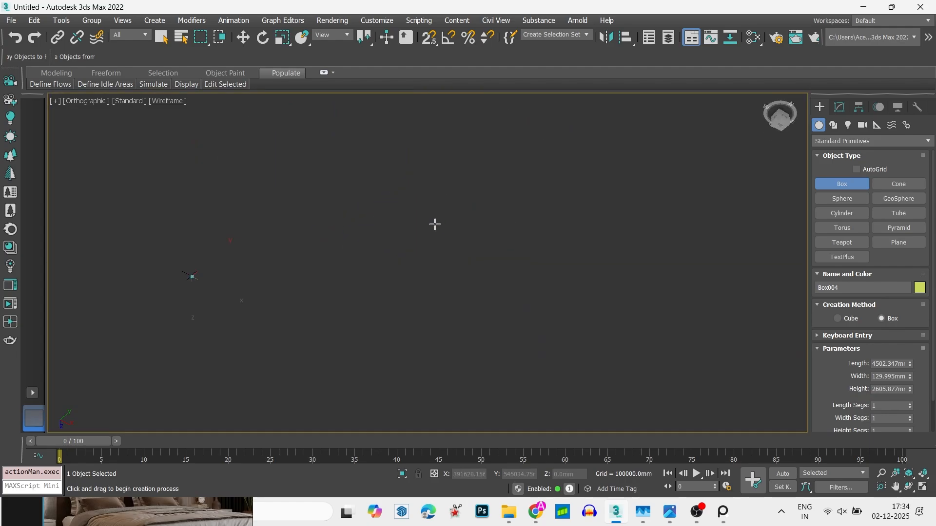
key(t)
key(z)
key(s)
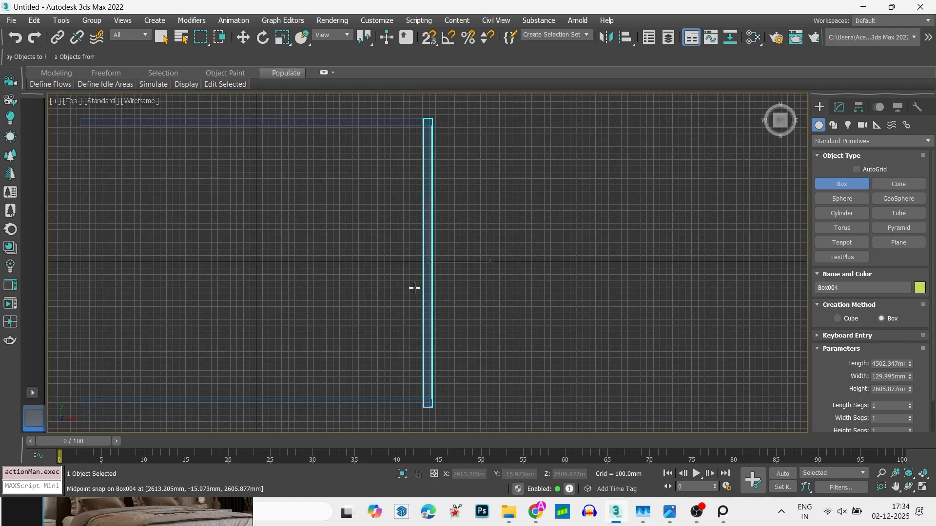
key(g)
alt+middle_drag(414, 288, 473, 258)
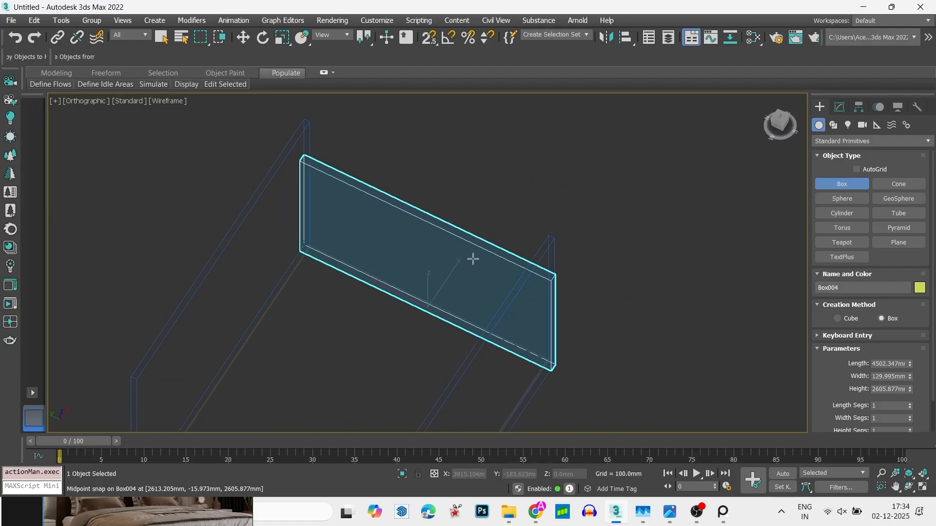
- Set the side wall's height to 12 feet (3657.6 mm)
key(w)
scroll(469, 260, down, 5)
key(g)
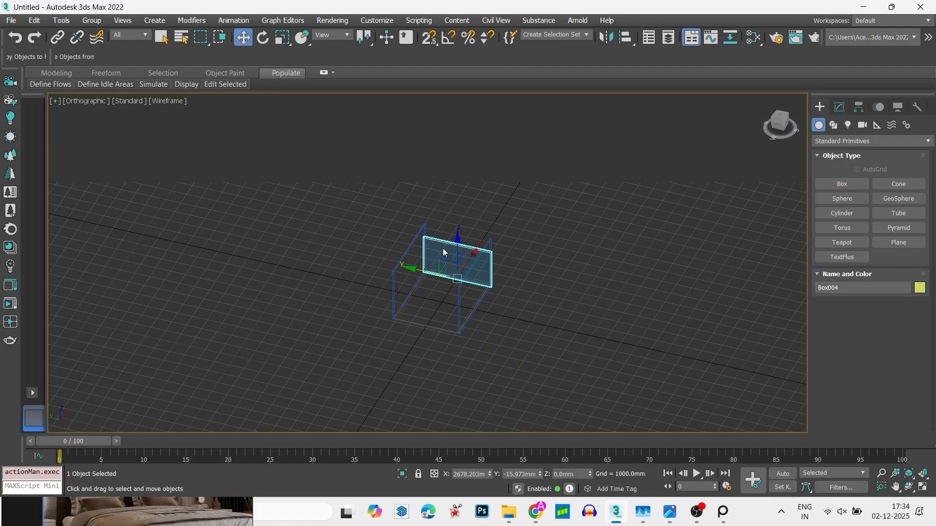
scroll(443, 252, up, 5)
key(g)
click(839, 107)
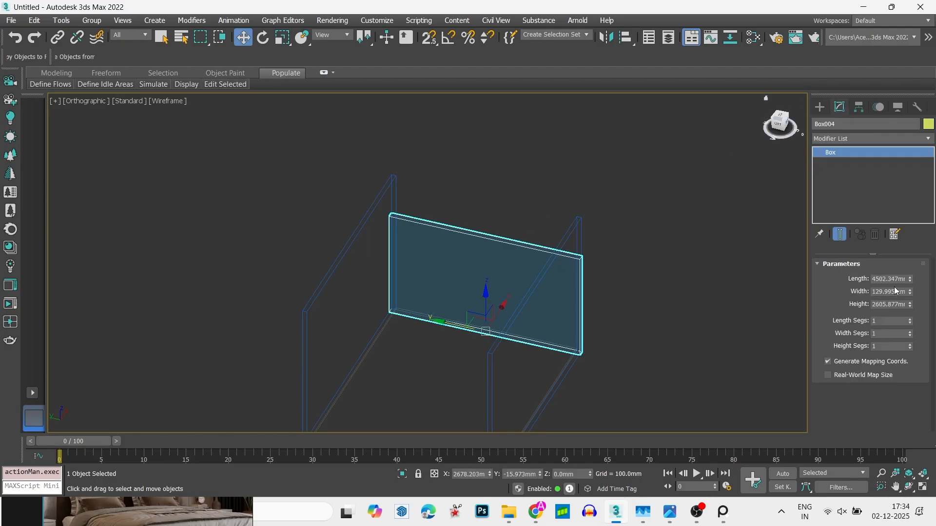
drag(909, 303, 908, 284)
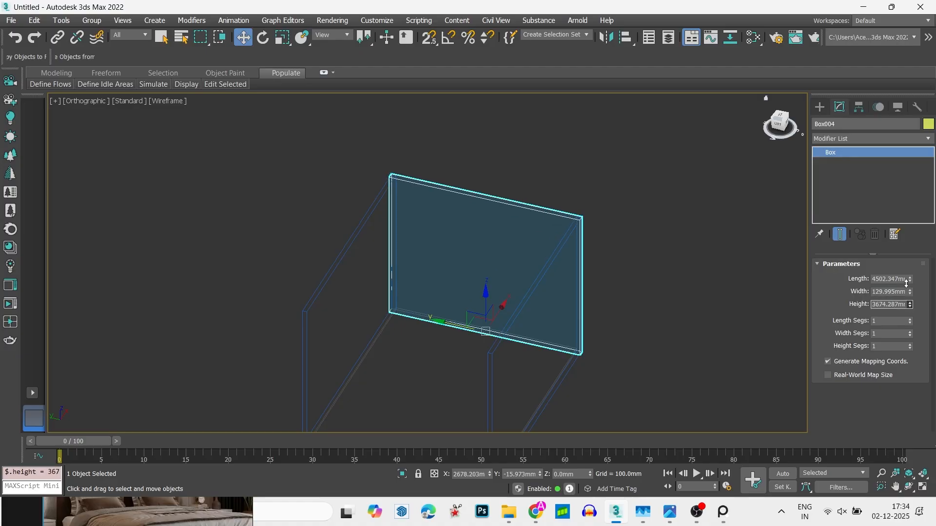
scroll(520, 271, down, 2)
middle_drag(520, 271, 539, 241)
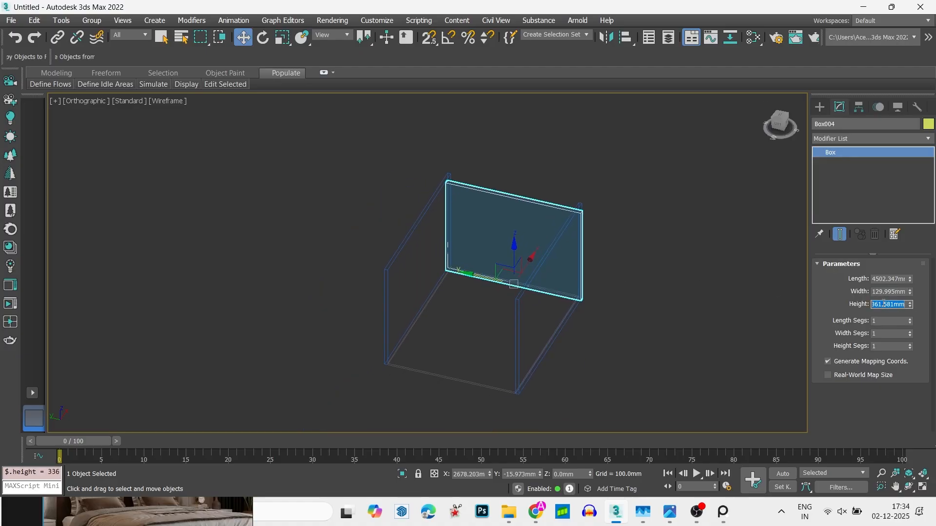
text(12')
key(Return)
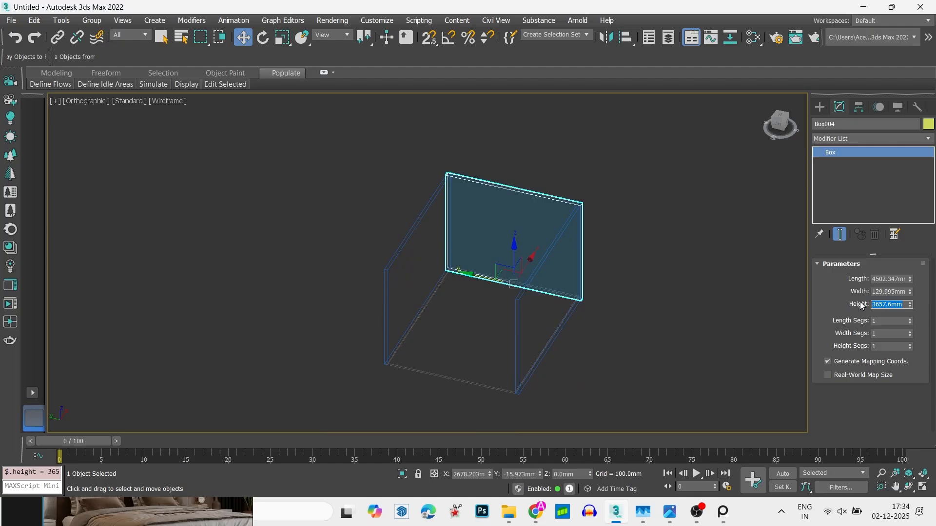
- Clone the side wall along X in the plan view to the floor's opposite end
key(t)
scroll(688, 192, down, 4)
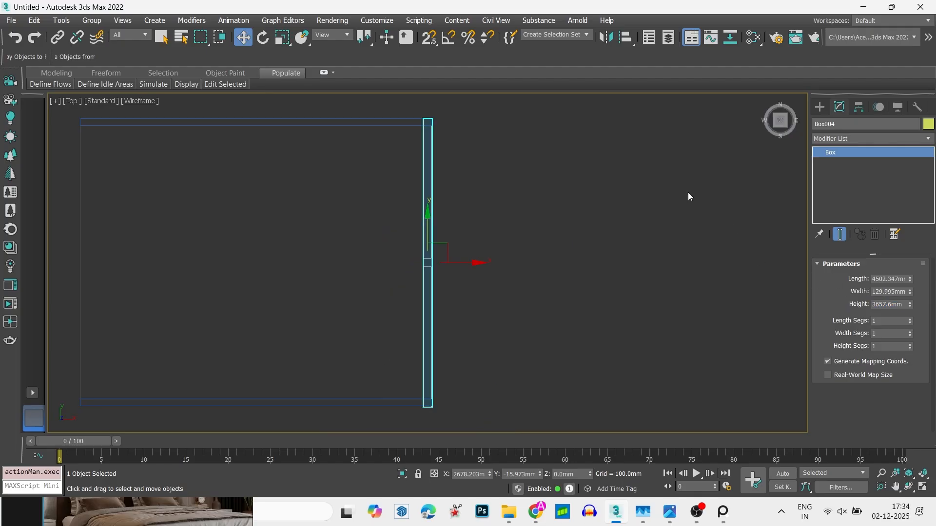
click(663, 207)
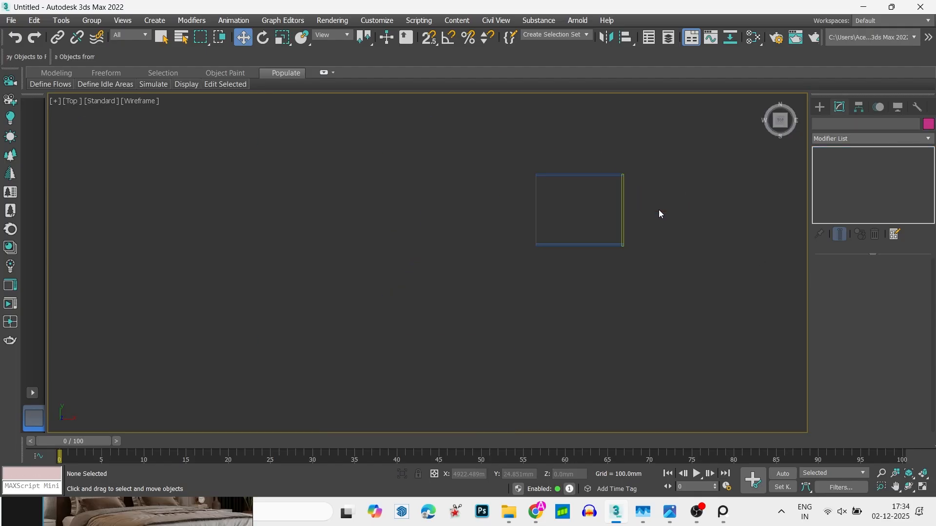
click(628, 218)
shift+drag(657, 213, 570, 211)
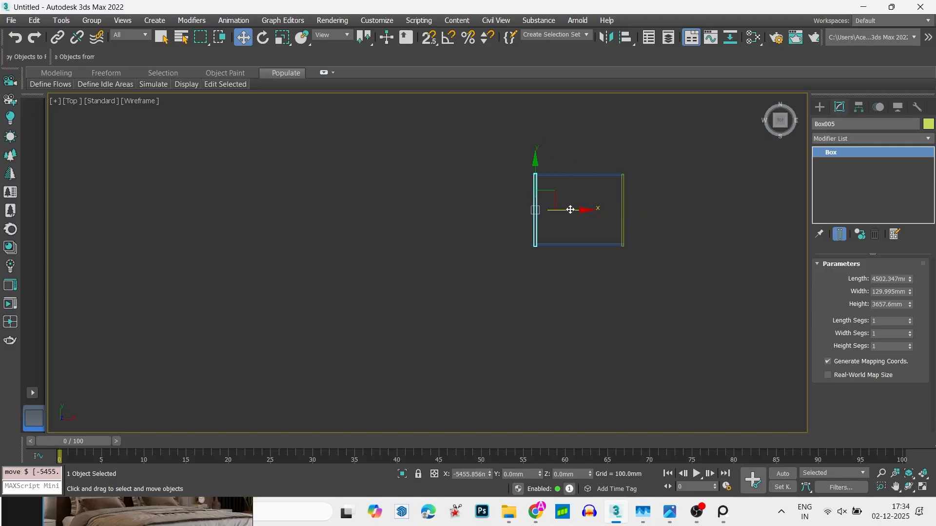
click(480, 303)
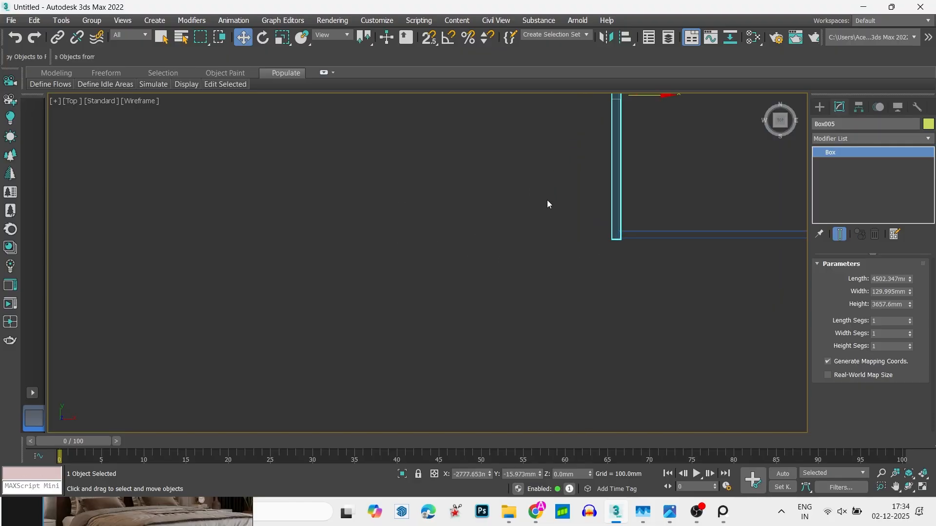
- Snap the cloned side wall along X so its inner face lies on the floor's left edge
scroll(547, 200, up, 5)
key(s)
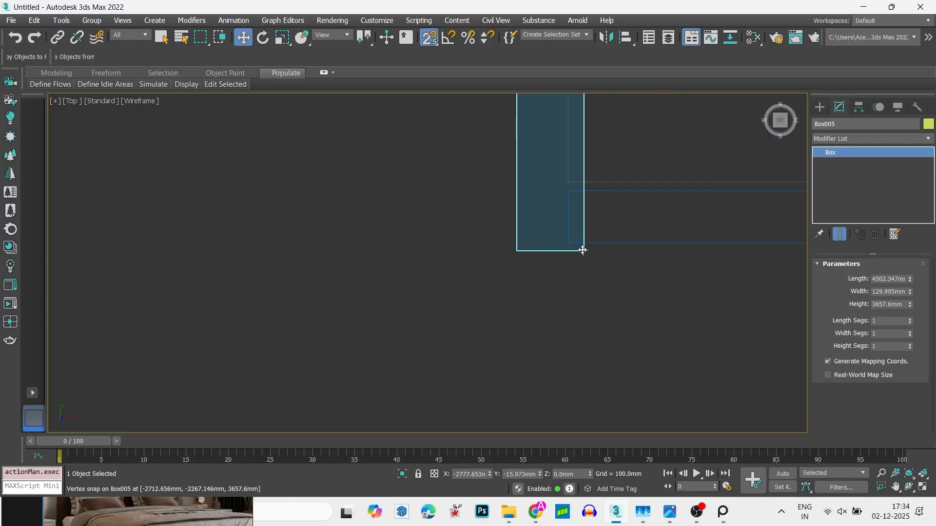
drag(583, 250, 570, 177)
key(s)
scroll(579, 242, down, 3)
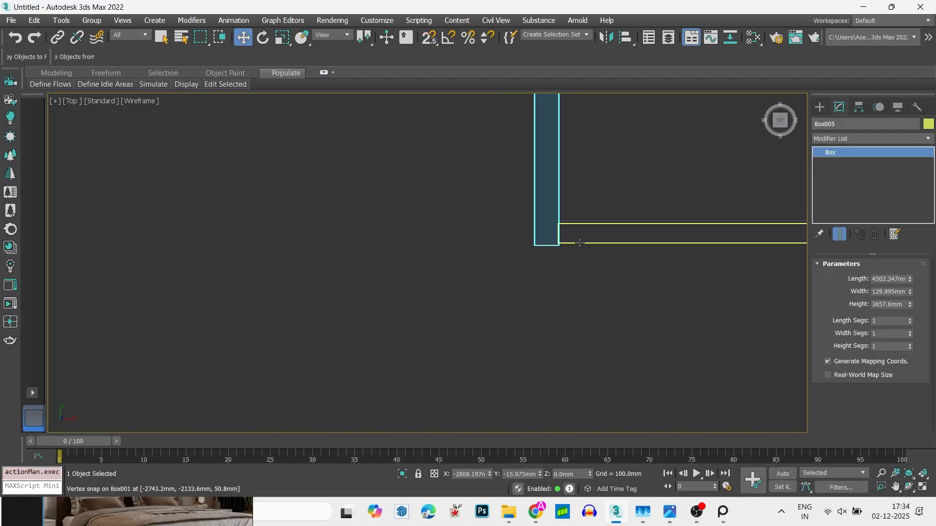
- Snap the front wall along Y in the plan view so its inner face meets the floor's front edge
click(595, 239)
scroll(565, 235, up, 10)
key(s)
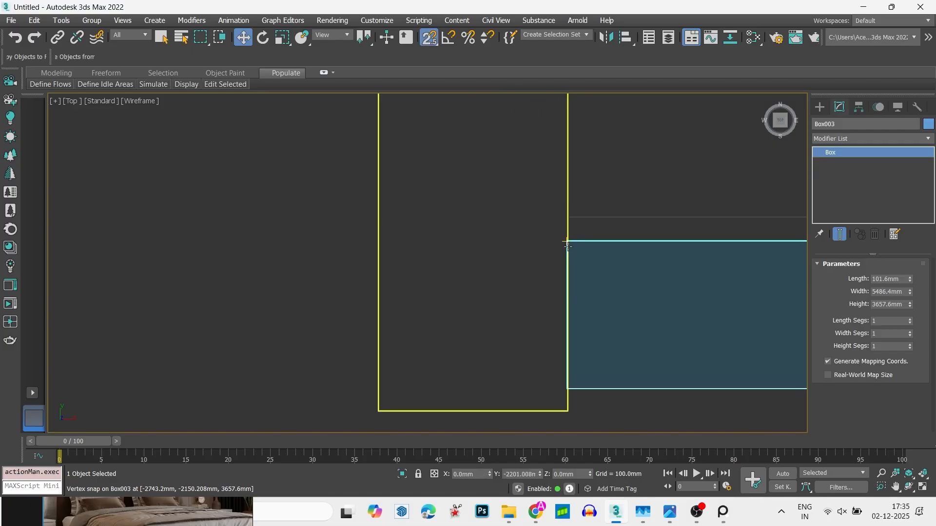
scroll(568, 246, up, 1)
drag(569, 239, 569, 209)
scroll(473, 261, down, 4)
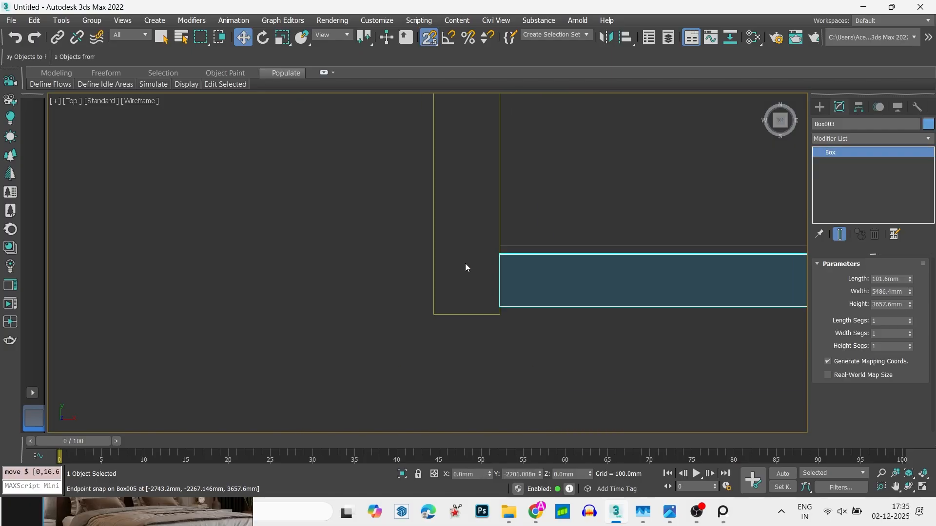
scroll(465, 267, down, 4)
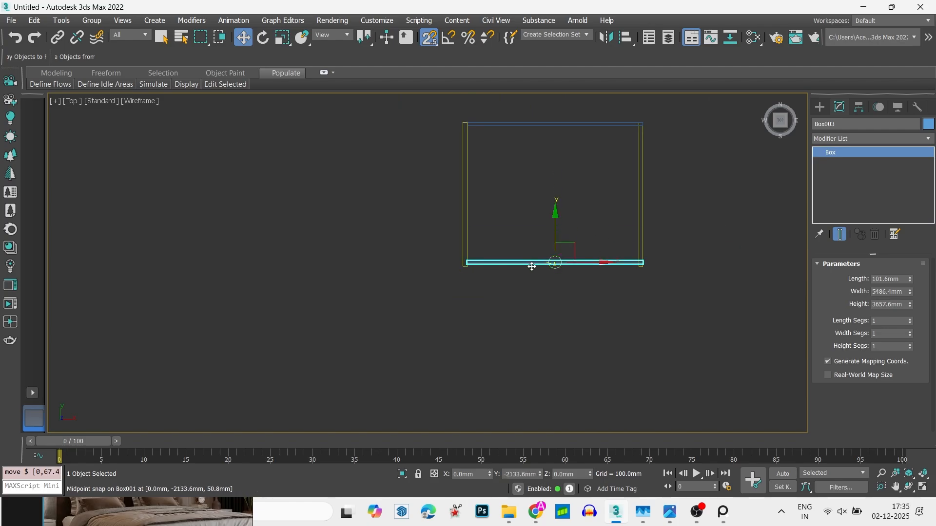
scroll(470, 265, up, 15)
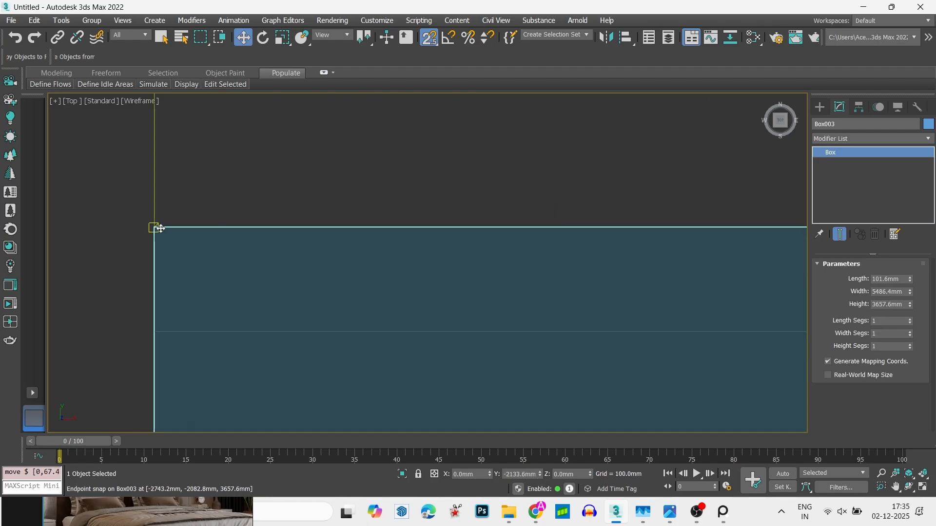
drag(154, 227, 147, 314)
scroll(332, 325, down, 2)
key(x)
scroll(385, 337, down, 10)
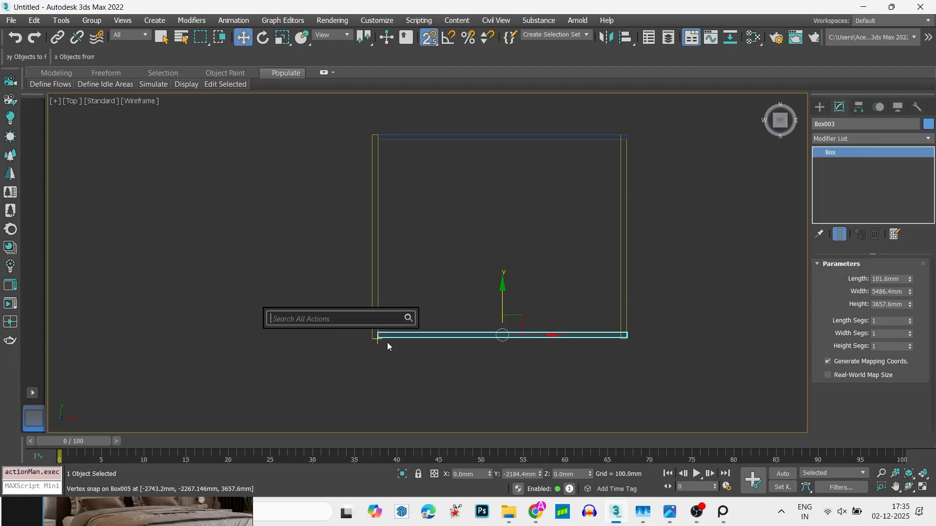
key(Escape)
- Display the room shaded and clone the floor straight up above the walls as one independent copy for the ceiling
mouse_move(458, 223)
alt+middle_down()
mouse_move(529, 211)
mouse_move(589, 181)
mouse_move(518, 207)
alt+middle_up()
key(F3)
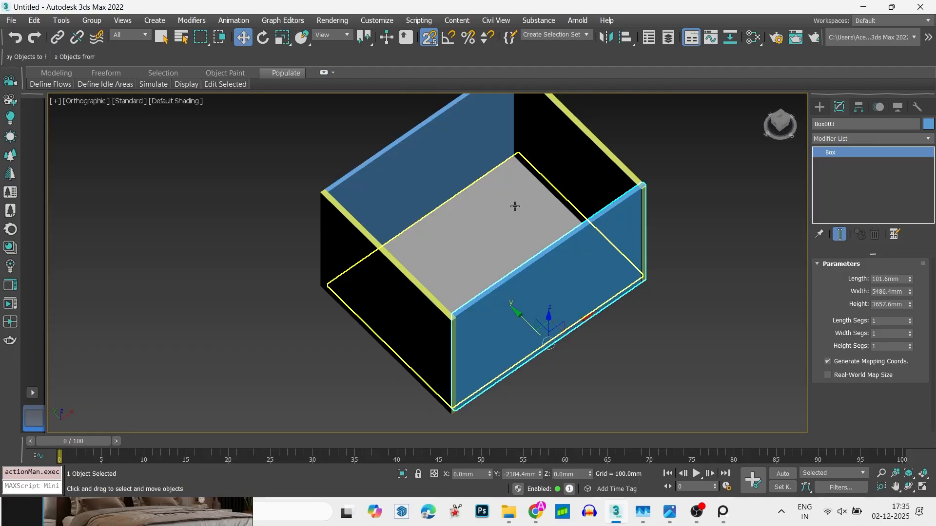
scroll(516, 207, up, 3)
scroll(515, 206, down, 5)
alt+middle_drag(522, 254, 495, 211)
key(s)
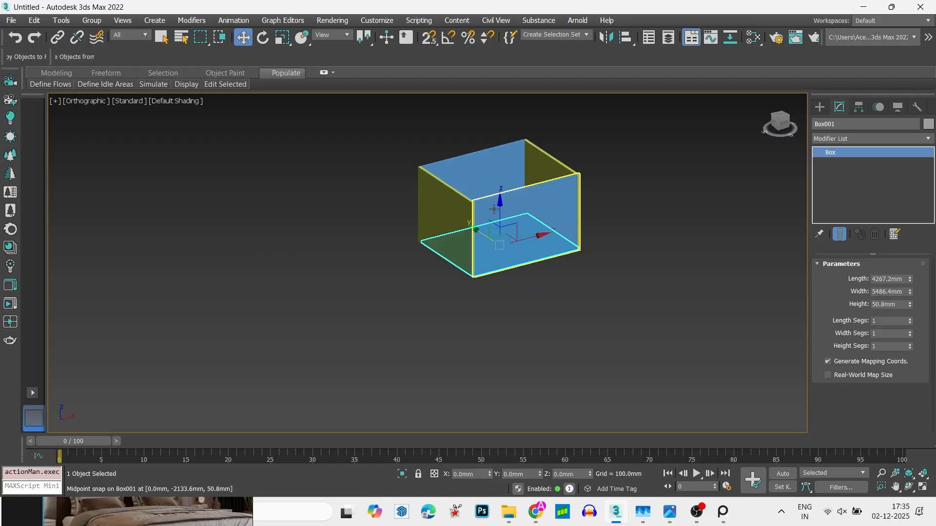
shift+drag(494, 209, 493, 119)
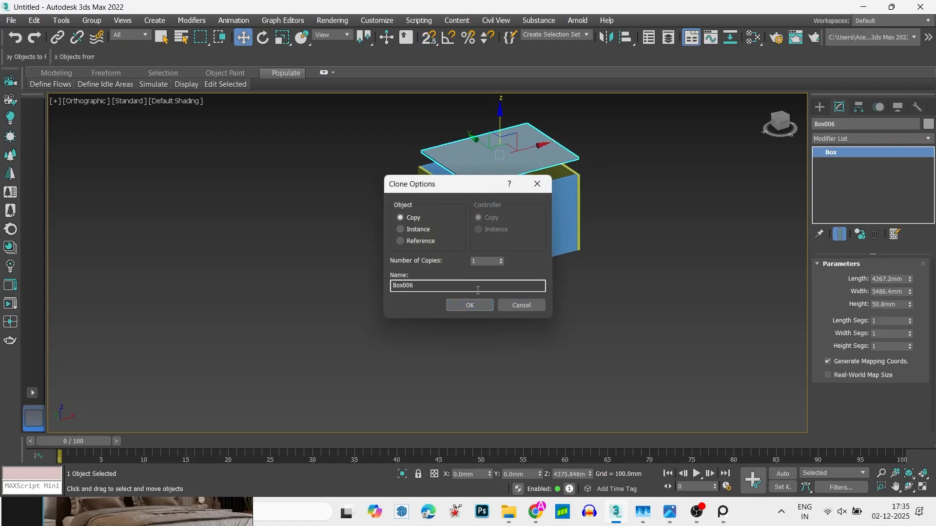
- Try to snap the ceiling slab's bottom corner to the top corner of the front wall in the orbited view
key(s)
scroll(488, 231, up, 5)
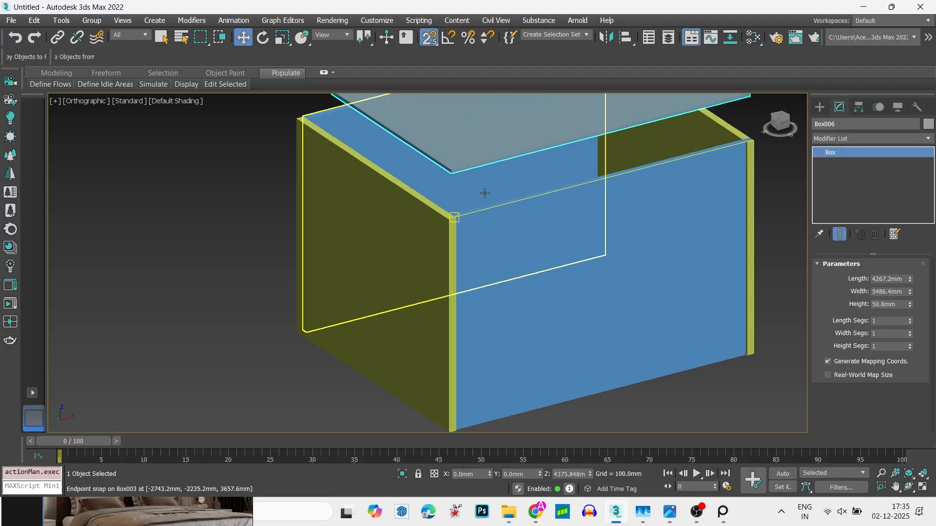
drag(457, 189, 453, 223)
scroll(453, 222, up, 4)
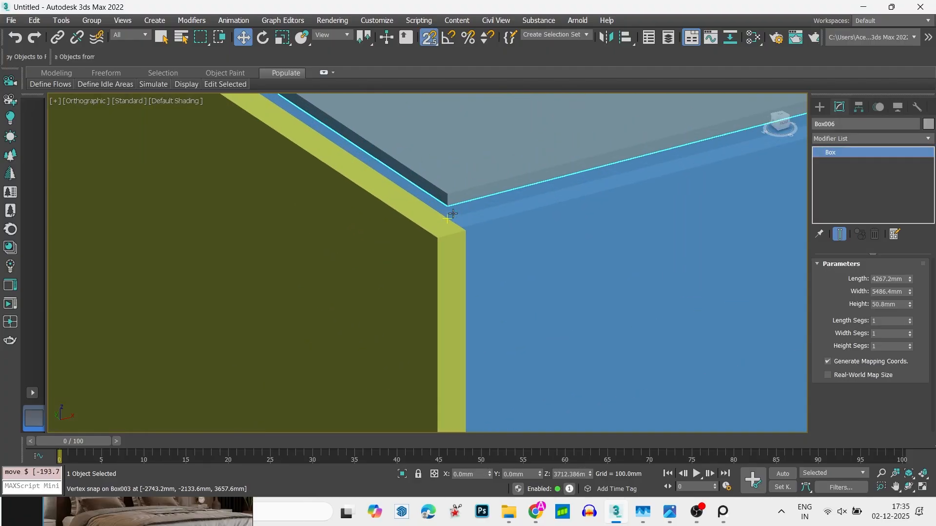
drag(432, 180, 435, 226)
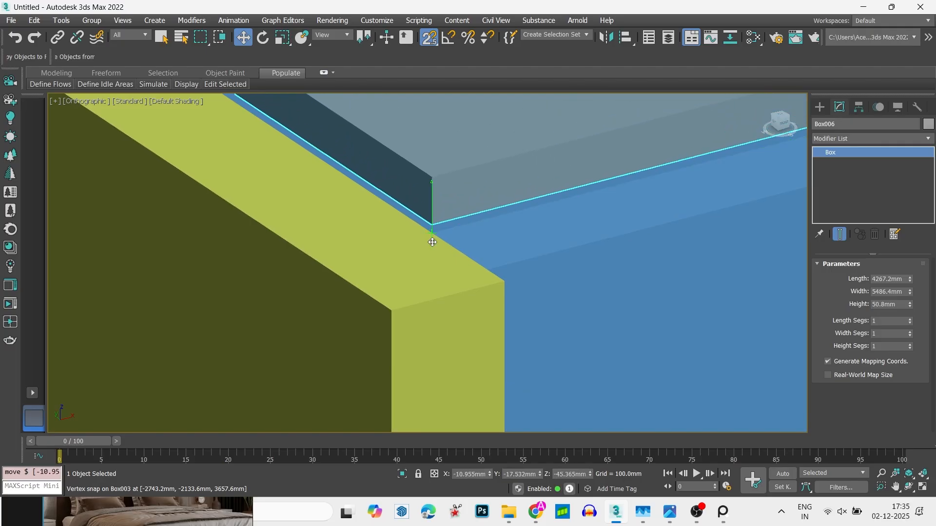
scroll(418, 261, up, 6)
scroll(412, 272, down, 3)
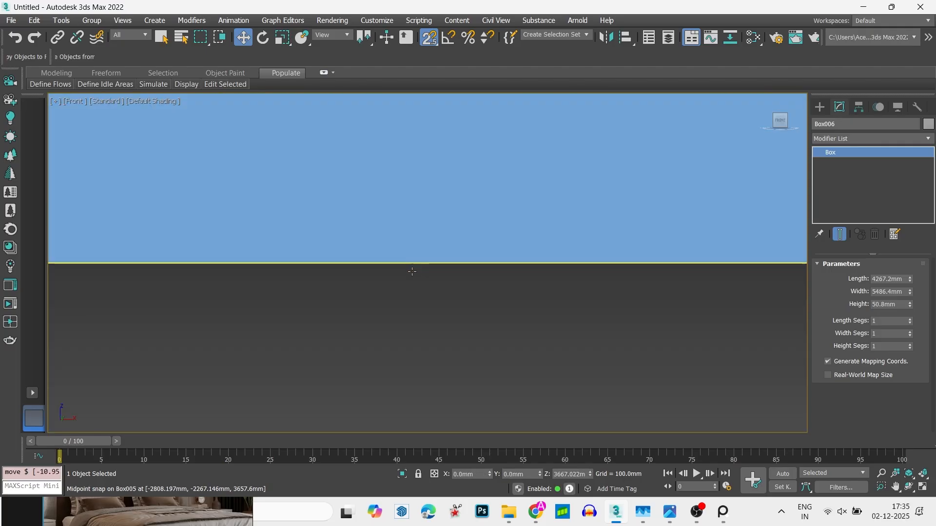
- In the front view, lift the ceiling slab clear and snap its bottom corner onto the front wall's top corner
key(f)
drag(408, 264, 318, 211)
key(s)
scroll(136, 204, up, 4)
key(s)
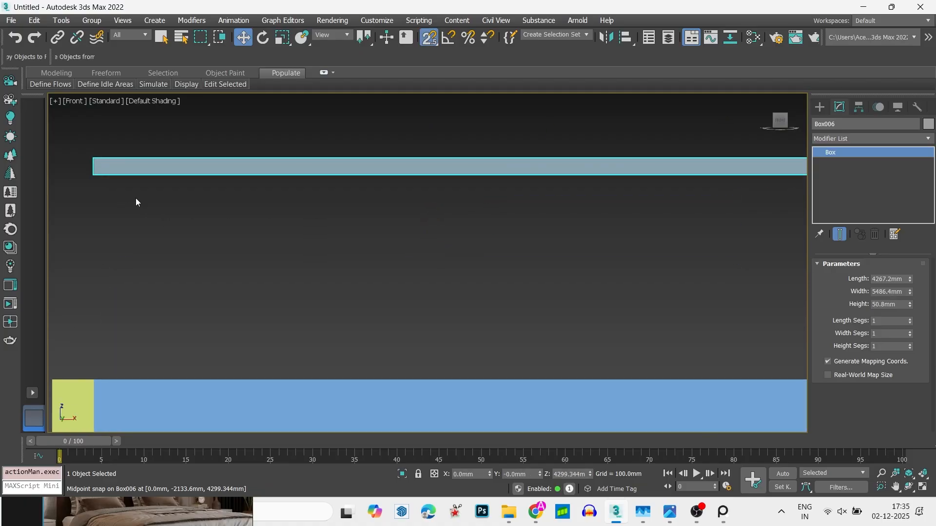
middle_drag(135, 198, 314, 198)
scroll(295, 189, up, 2)
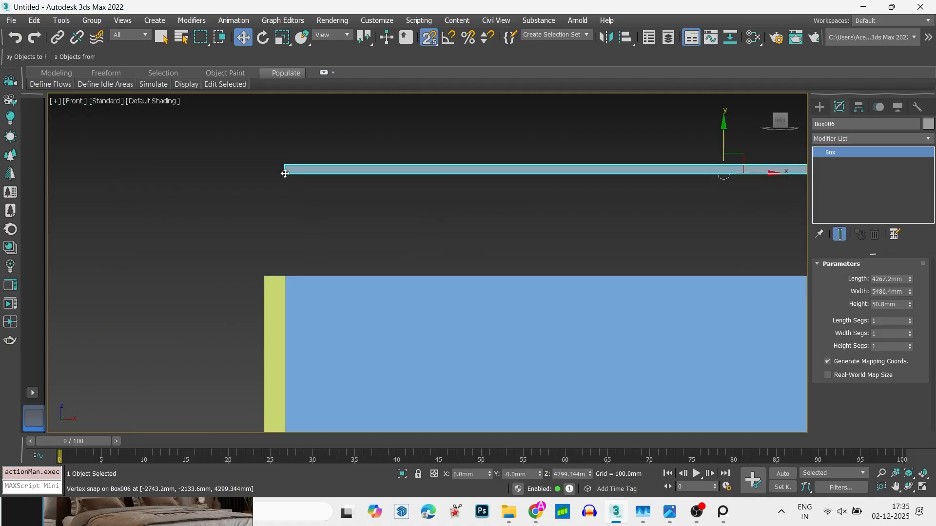
drag(285, 175, 289, 266)
key(alt)
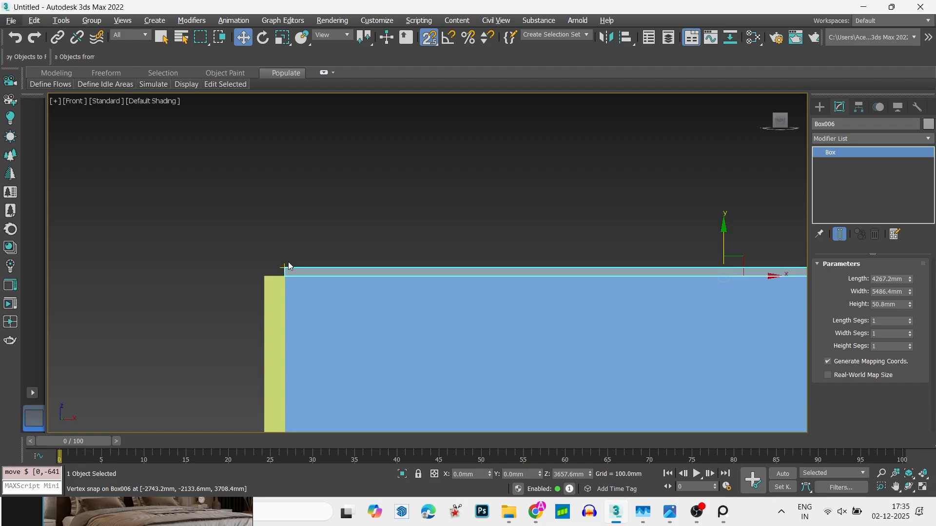
- Examine the enclosed room from above, from the side and from several angles, with the left side wall selected
key(t)
click(421, 217)
scroll(420, 217, down, 2)
alt+middle_drag(420, 217, 440, 234)
scroll(430, 240, down, 5)
key(s)
click(392, 238)
click(429, 239)
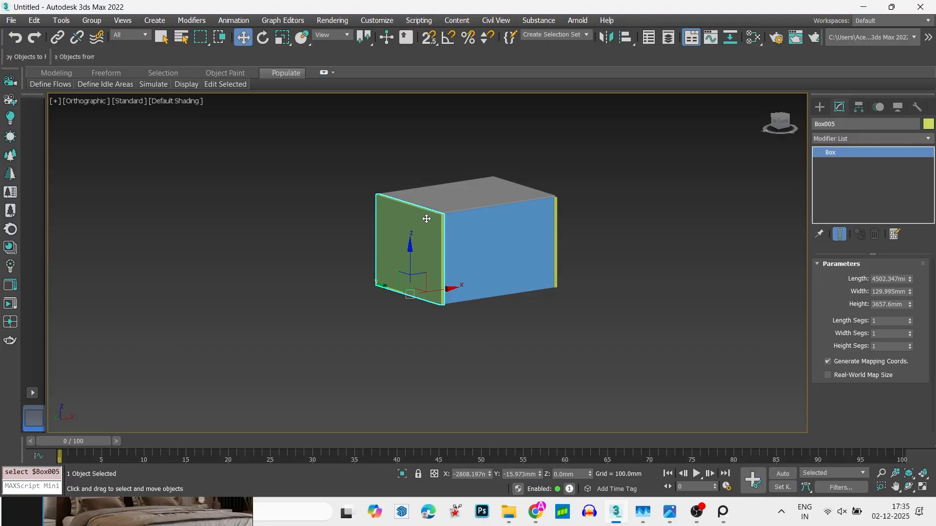
scroll(442, 232, down, 3)
mouse_move(425, 256)
alt+middle_down()
mouse_move(446, 301)
mouse_move(412, 262)
alt+middle_up()
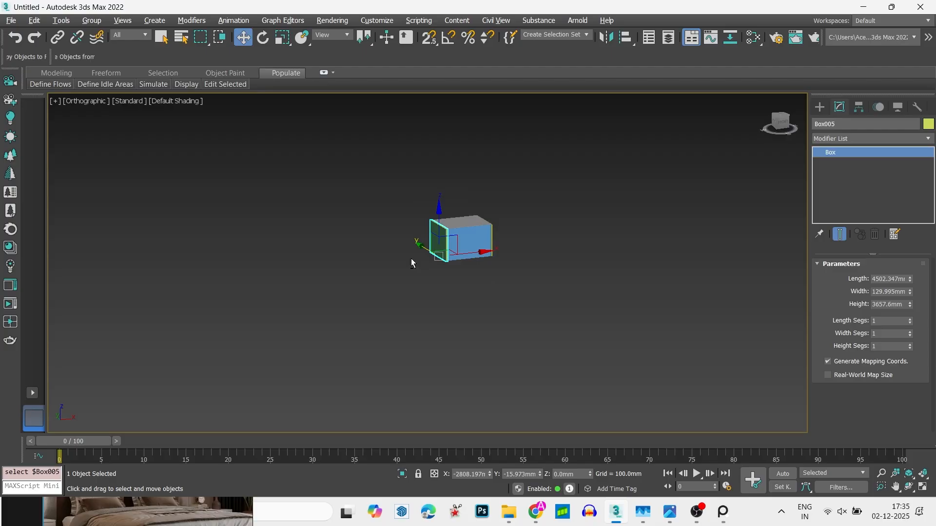
scroll(440, 227, up, 4)
alt+middle_drag(440, 227, 707, 144)
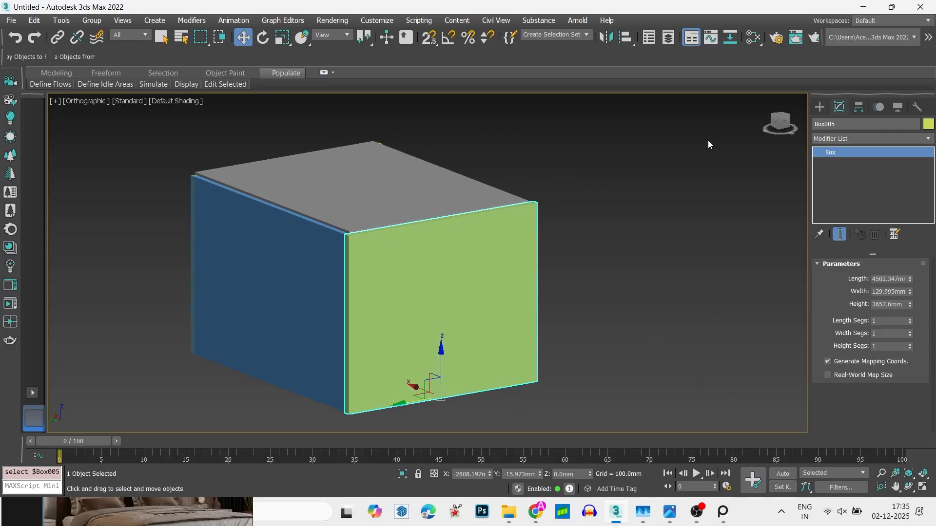
click(787, 127)
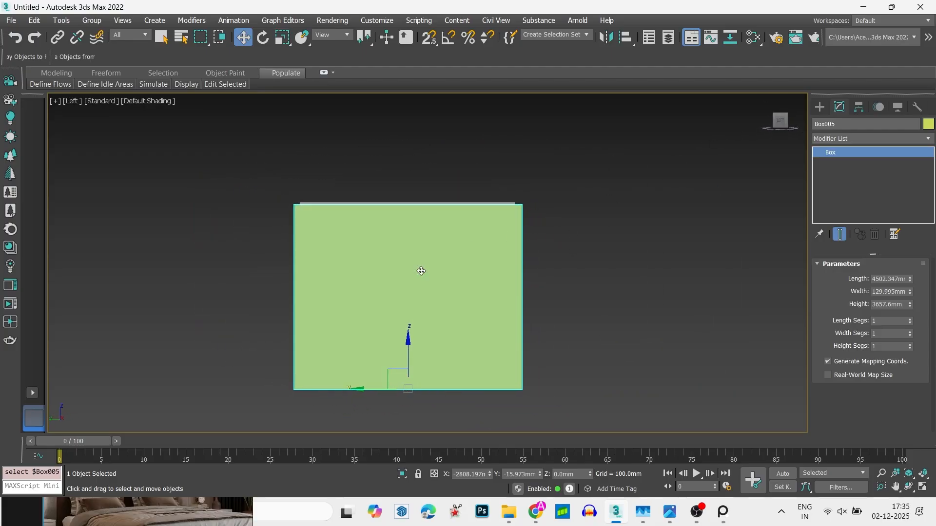
alt+middle_drag(439, 271, 454, 303)
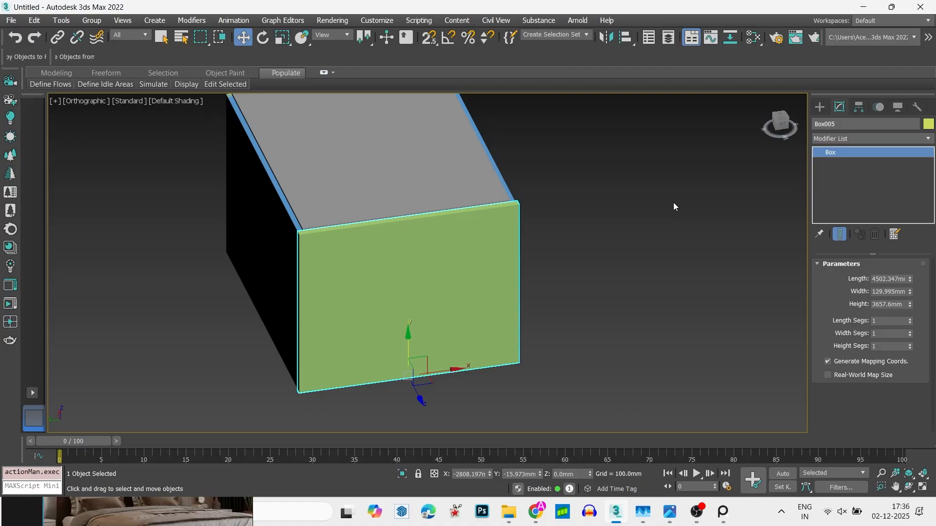
- Draw a box about 2004 mm long, 2132 mm wide and 2361 mm high on the ground beside the room
click(820, 107)
click(842, 184)
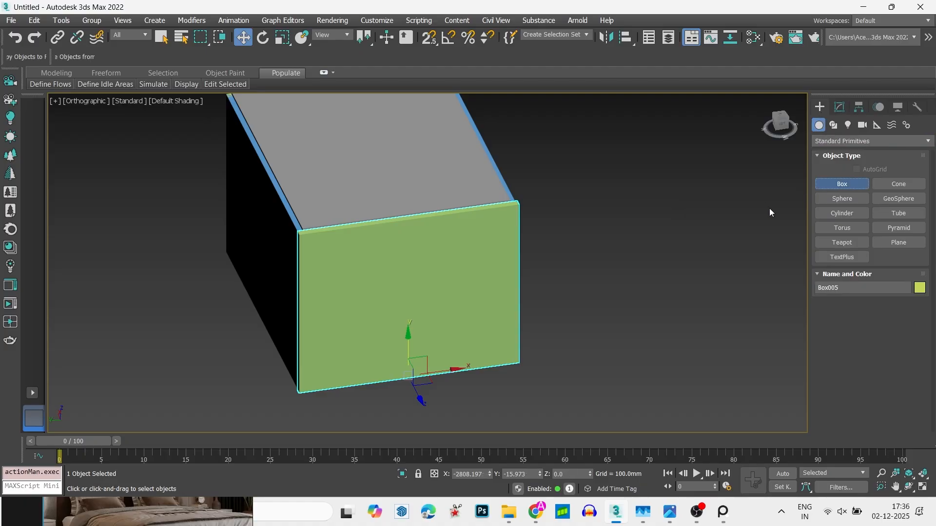
drag(662, 335, 736, 267)
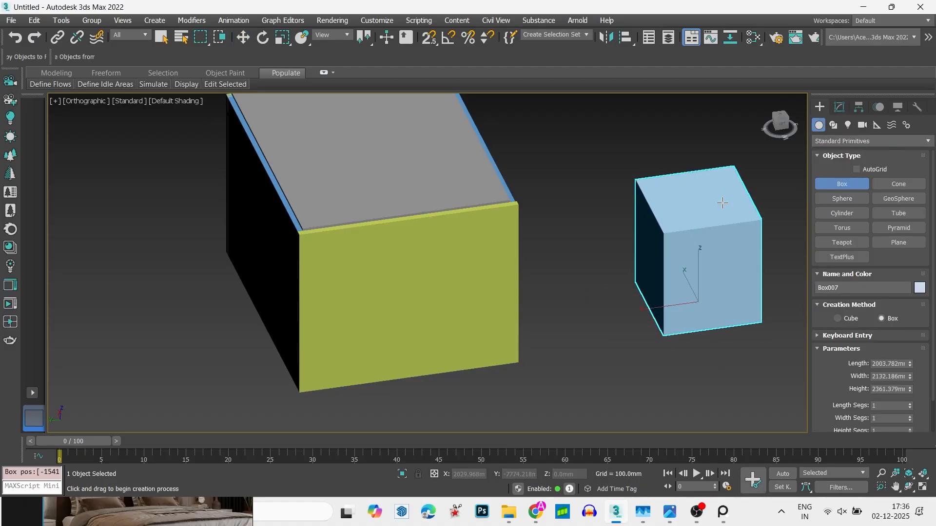
key(w)
alt+middle_drag(722, 239, 651, 268)
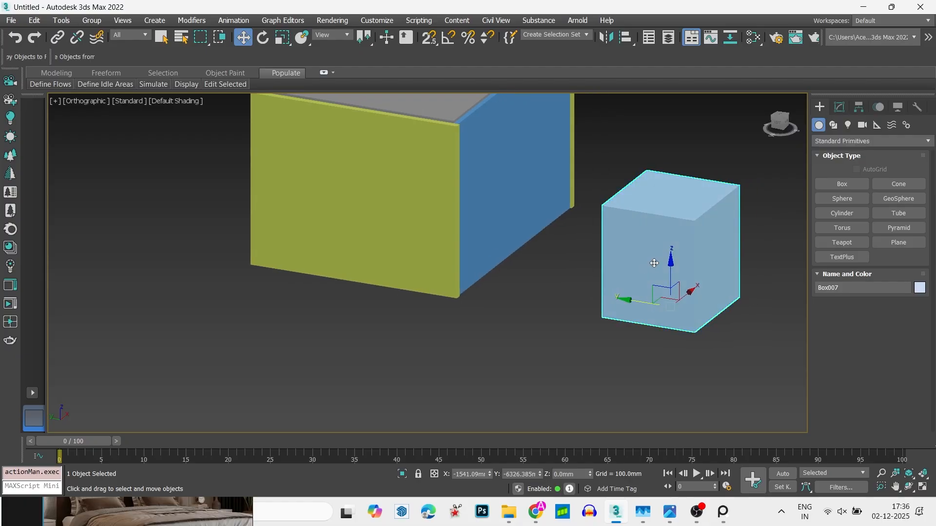
- Convert the new box beside the room to an editable poly
right_click(654, 258)
mouse_move(699, 392)
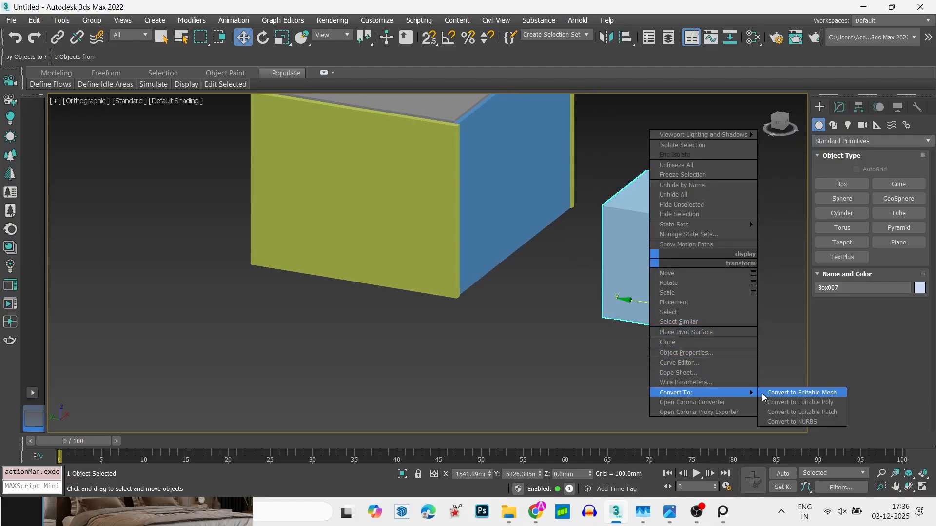
click(787, 405)
click(642, 378)
drag(645, 284, 649, 284)
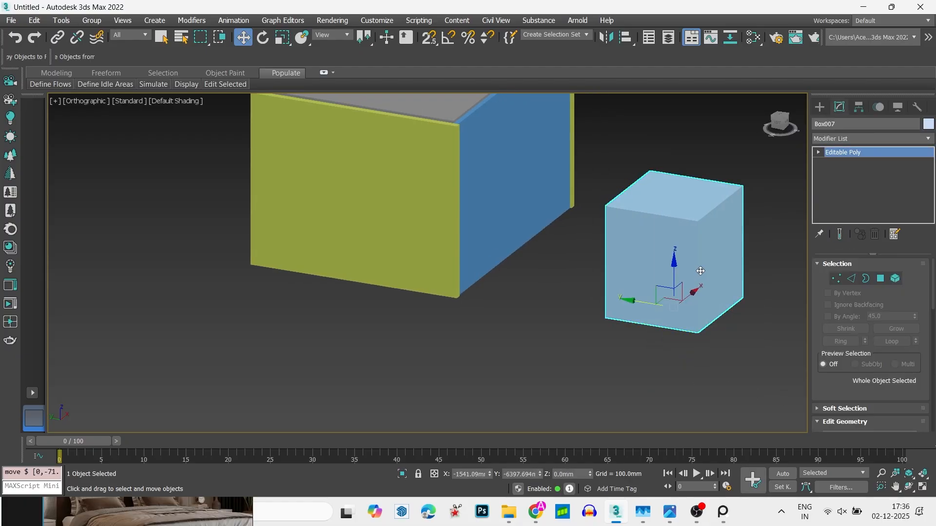
- Select the separate box's side, top and bottom faces one after another at polygon level
key(4)
click(675, 270)
click(714, 277)
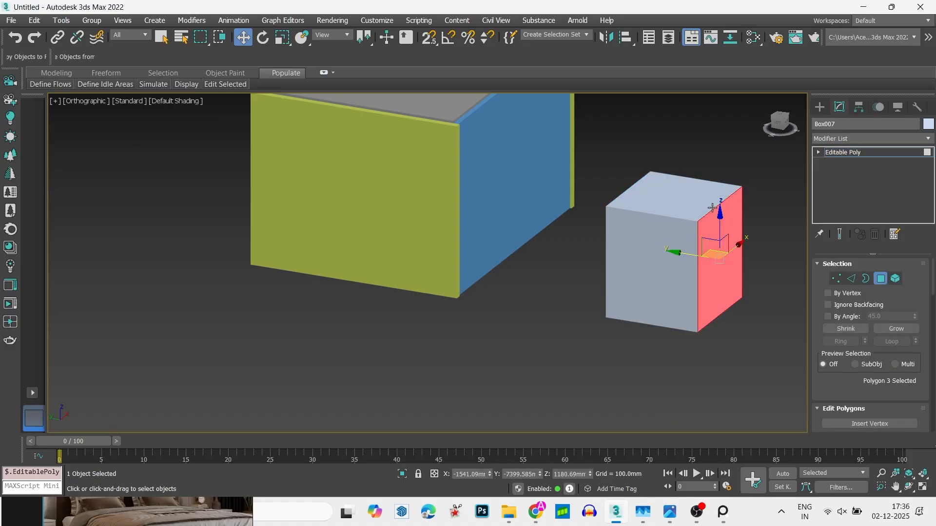
click(713, 200)
alt+middle_drag(717, 211, 502, 223)
click(621, 258)
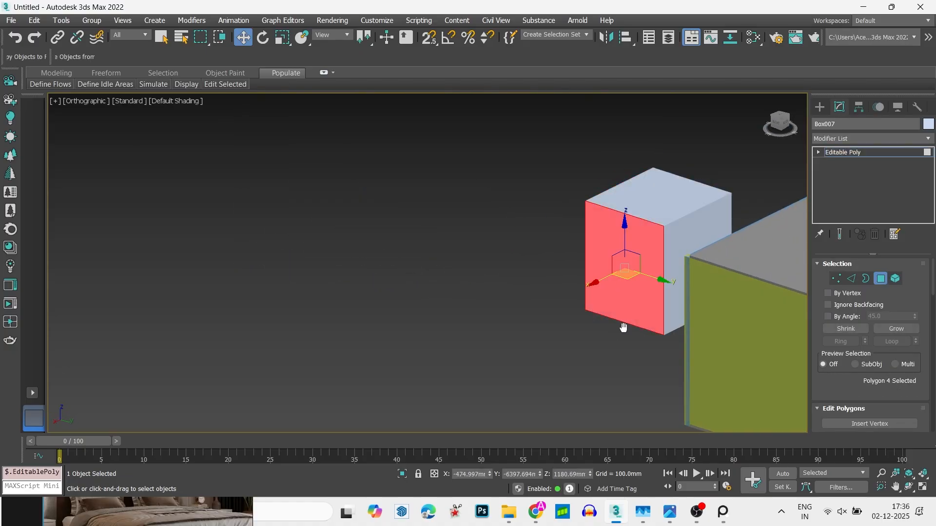
alt+middle_drag(622, 328, 654, 248)
click(616, 307)
alt+middle_drag(616, 307, 680, 294)
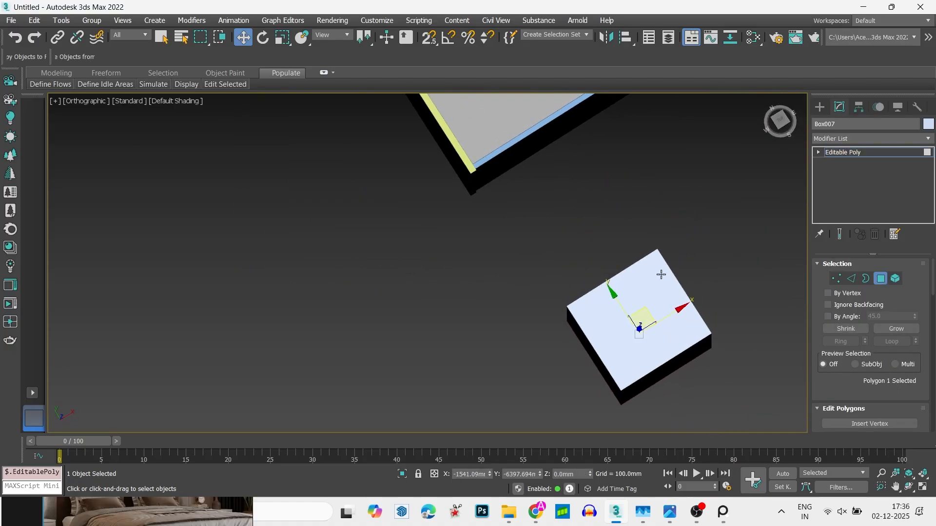
scroll(654, 227, down, 3)
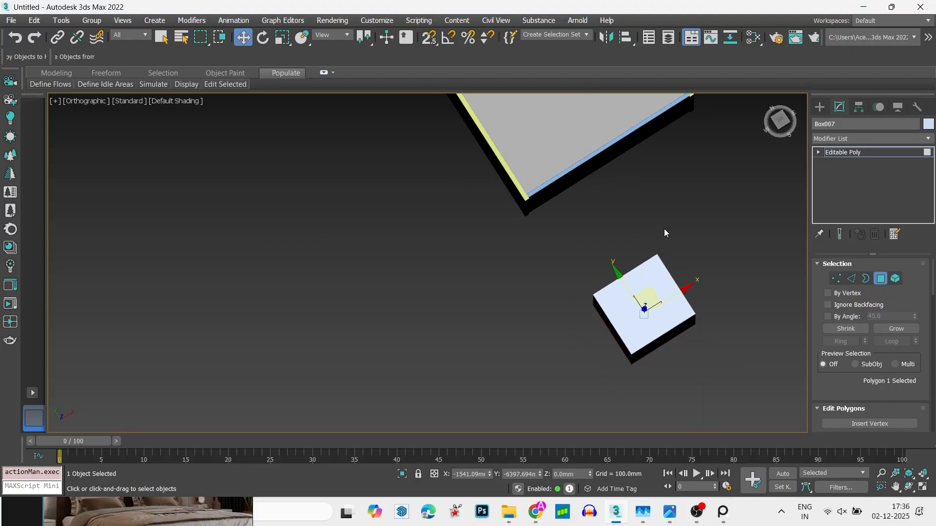
- Leave polygon editing and delete the separate box beside the room
key(4)
alt+middle_drag(663, 229, 689, 211)
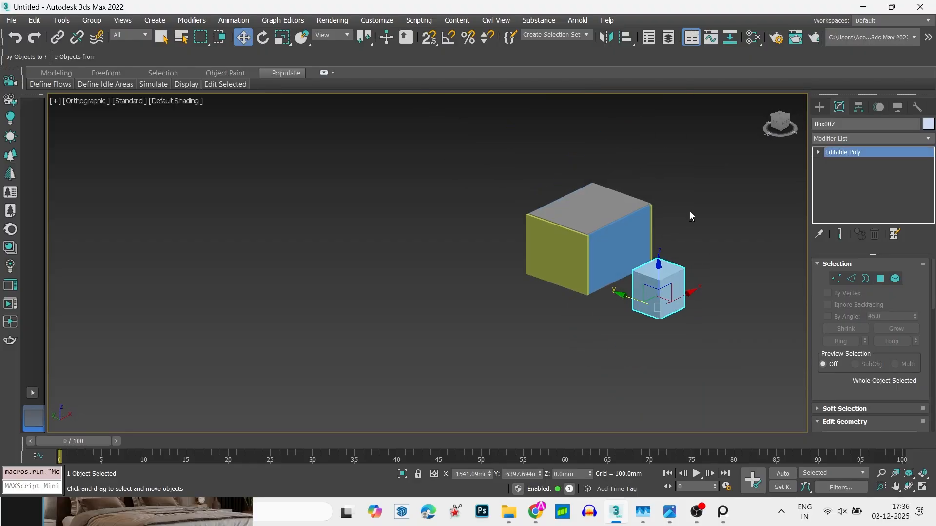
key(Delete)
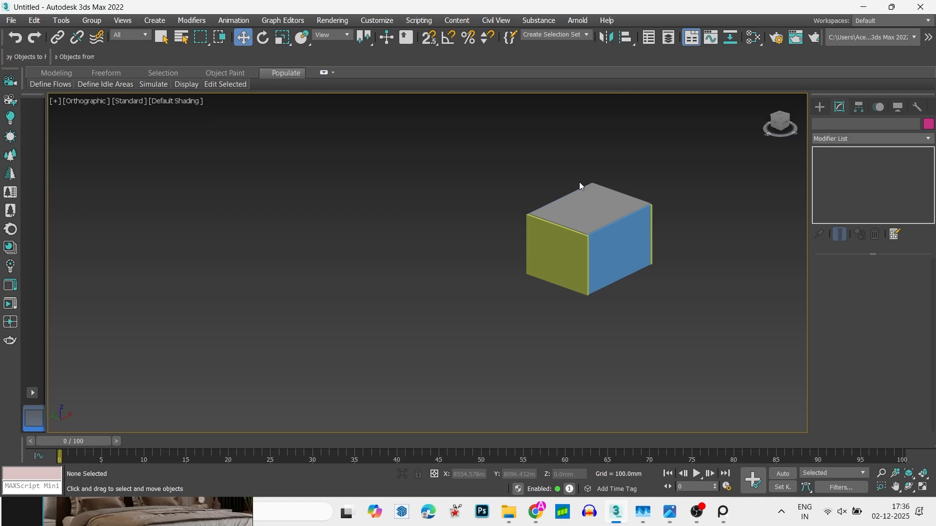
- Delete the left side wall to open that end of the room
click(568, 260)
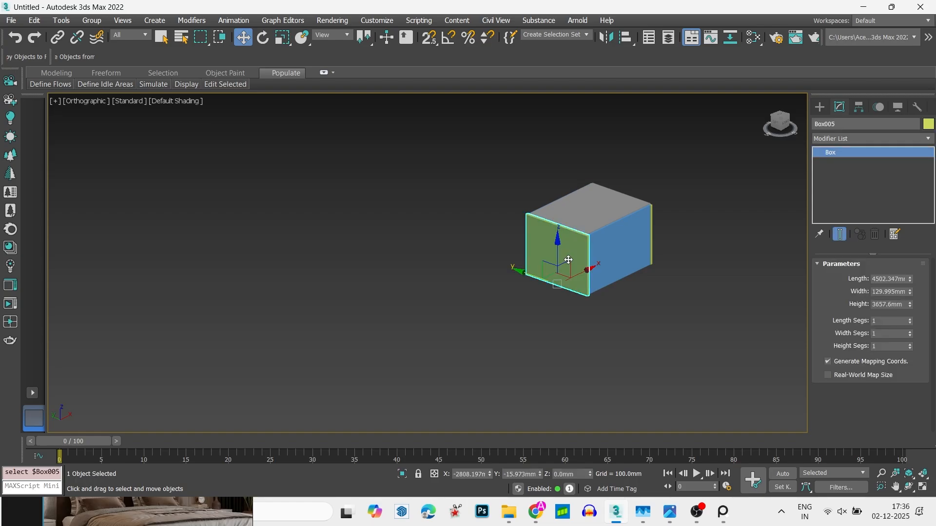
key(Delete)
scroll(569, 263, up, 3)
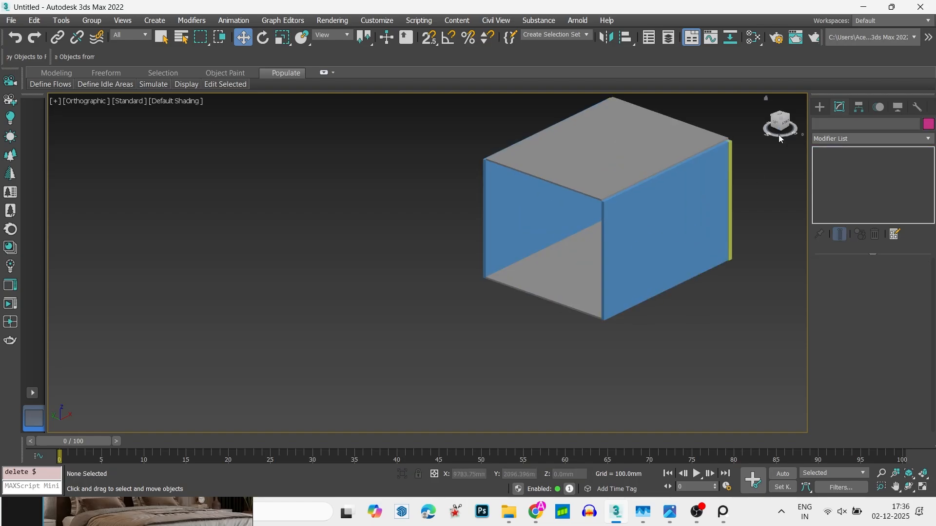
- In the left wireframe view, draw a rectangle spline snapped to the room's outer wall corners, about 3658 mm high and 4502 mm wide
click(818, 107)
click(842, 184)
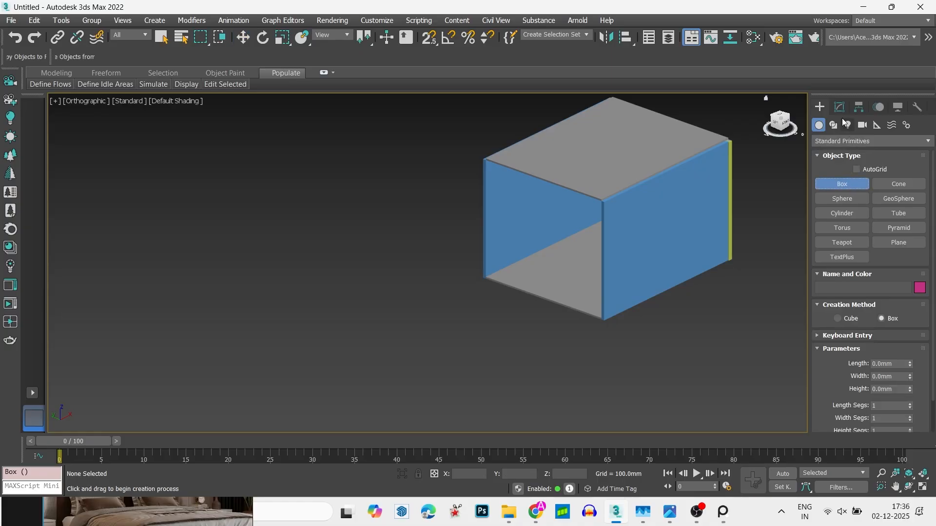
click(834, 125)
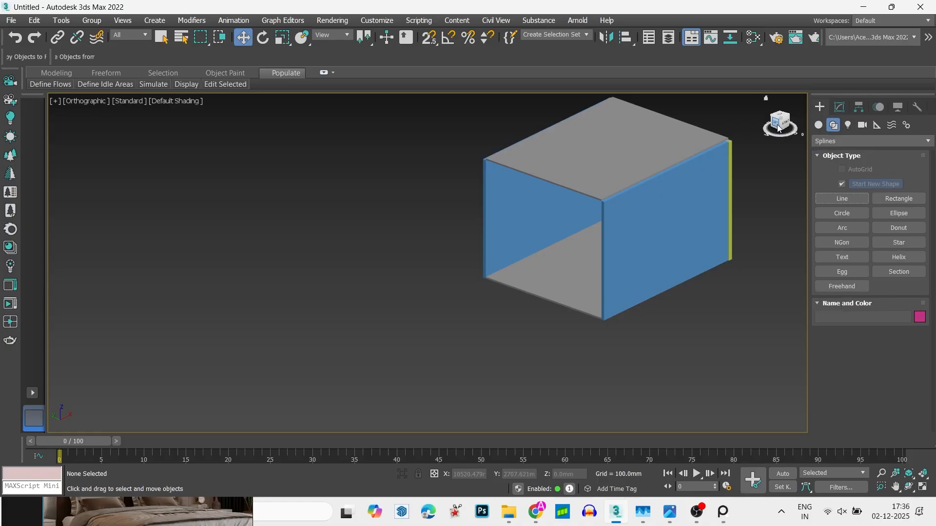
key(l)
key(F3)
key(s)
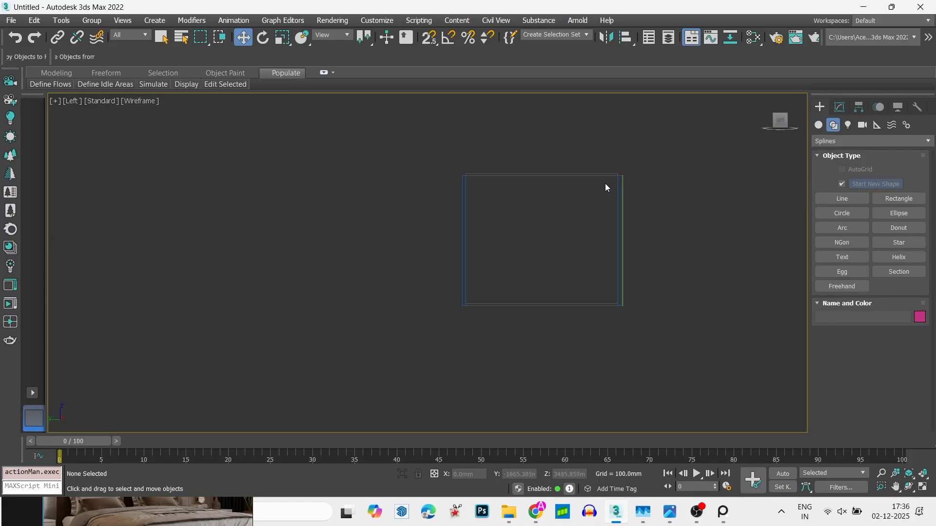
scroll(607, 185, up, 4)
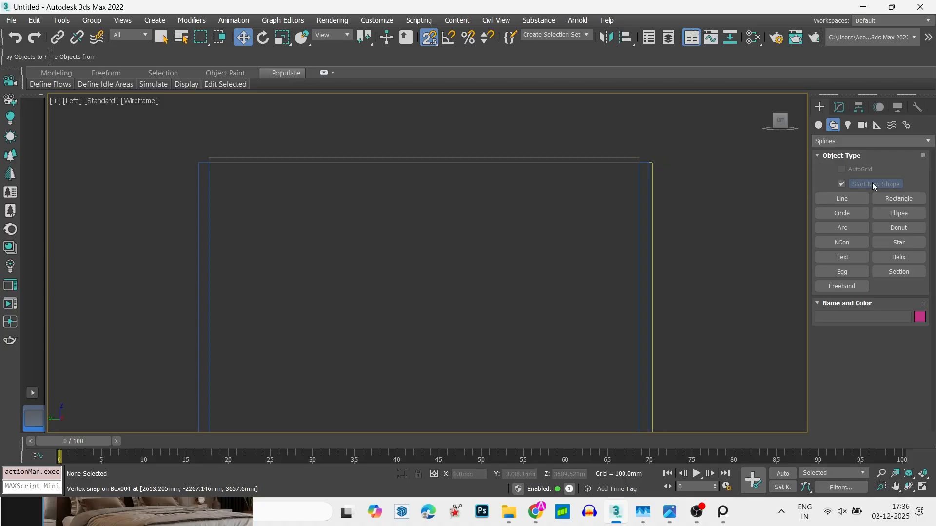
click(884, 199)
key(s)
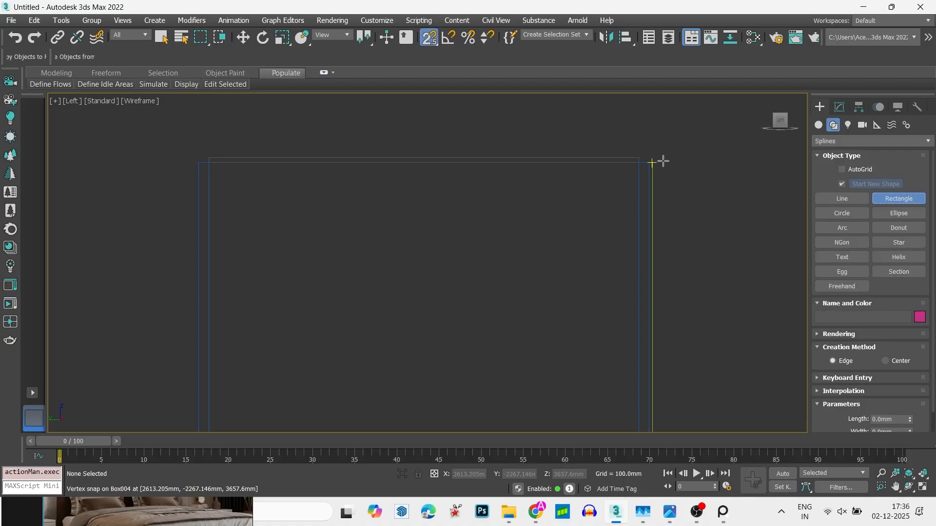
scroll(670, 126, down, 3)
drag(657, 160, 500, 278)
key(w)
alt+middle_drag(593, 203, 555, 174)
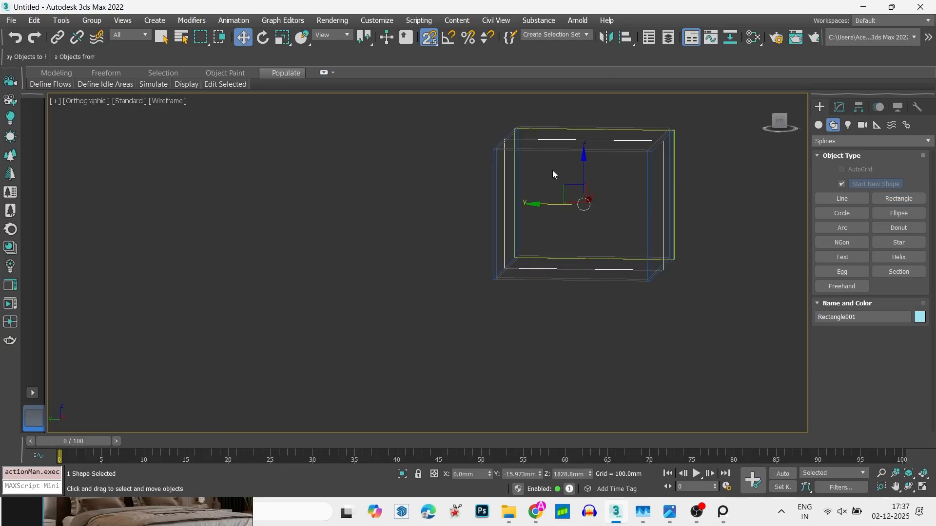
- From the top view, snap the rectangle onto the room's open left end at X -2743.2 mm
key(s)
key(t)
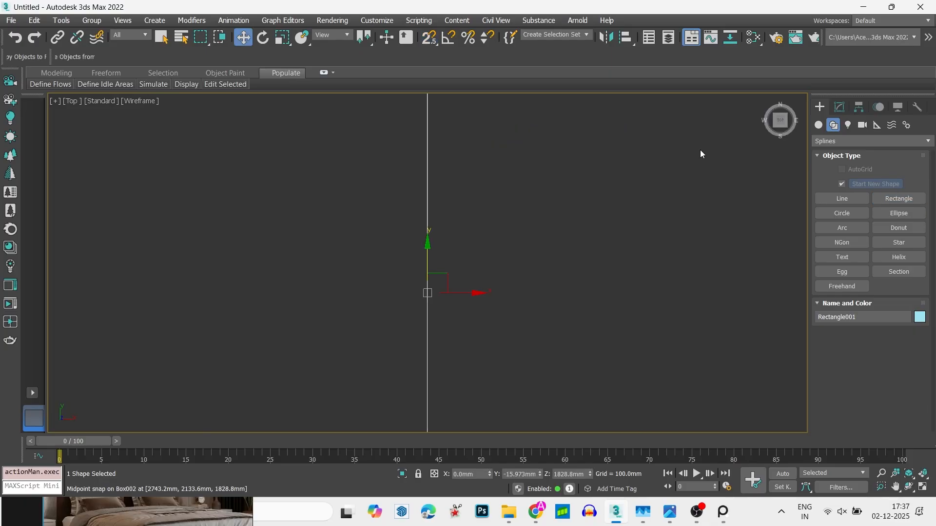
scroll(600, 201, down, 5)
key(s)
drag(567, 230, 506, 190)
scroll(469, 177, up, 5)
scroll(497, 222, down, 7)
alt+middle_drag(497, 236, 590, 183)
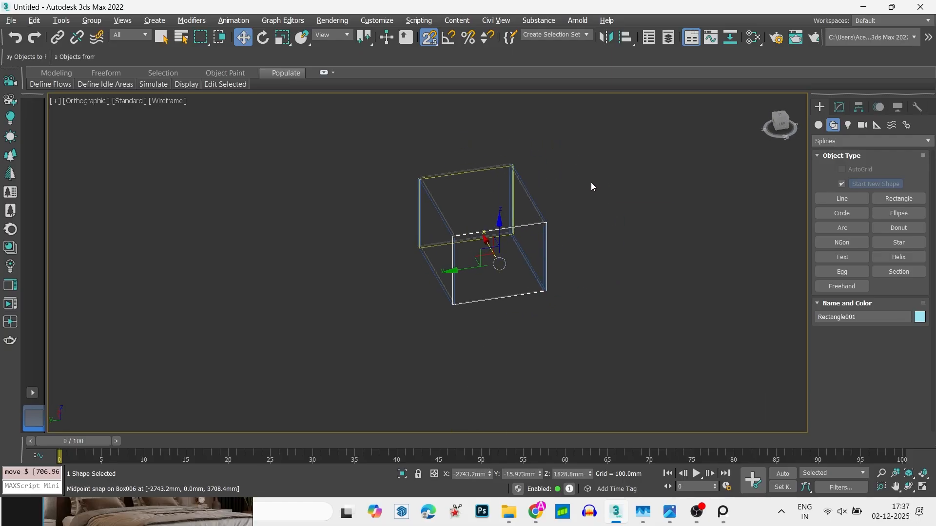
- Examine the rectangle's alignment with the room's open end from the left, from above and at an angle
click(782, 124)
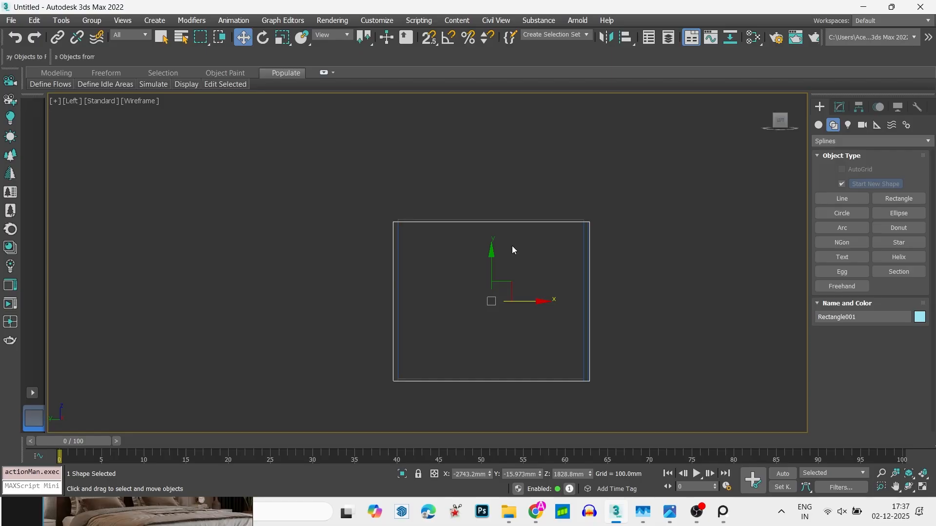
key(t)
key(z)
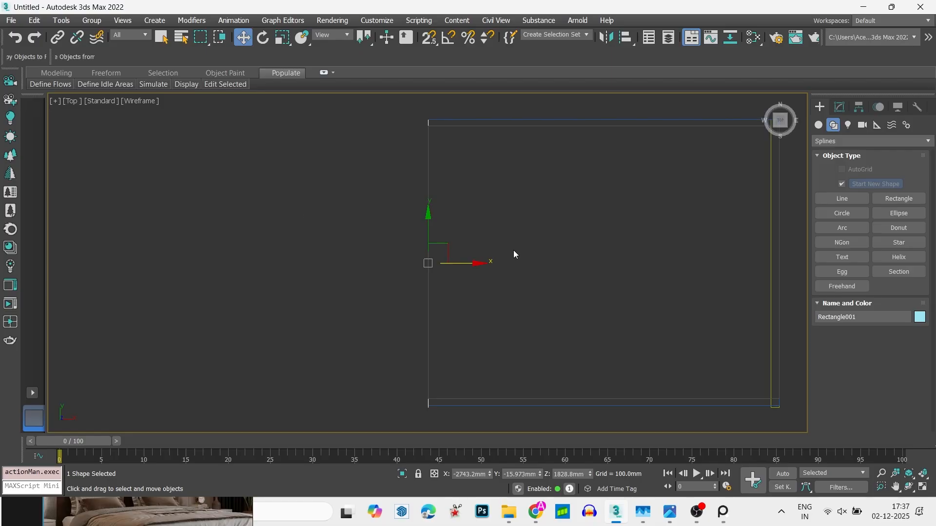
alt+middle_drag(439, 296, 480, 270)
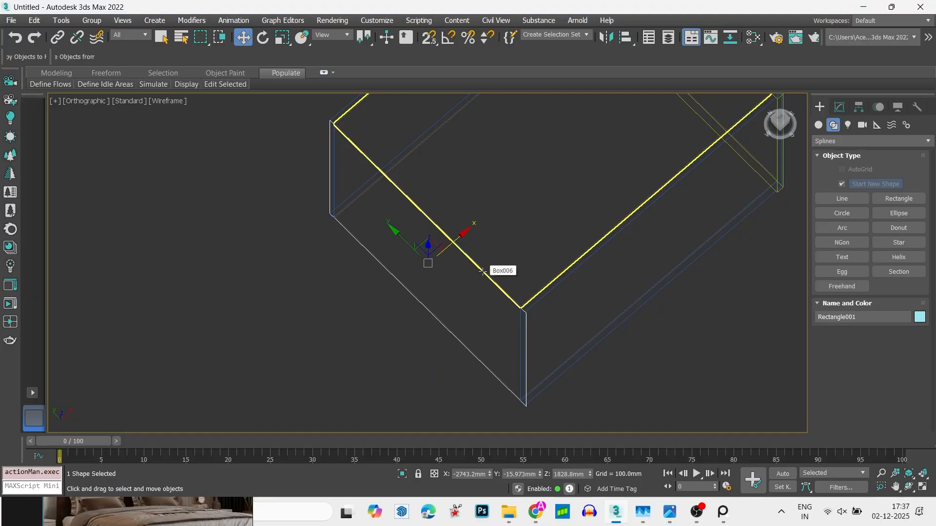
key(t)
key(z)
scroll(487, 271, down, 5)
scroll(486, 273, up, 5)
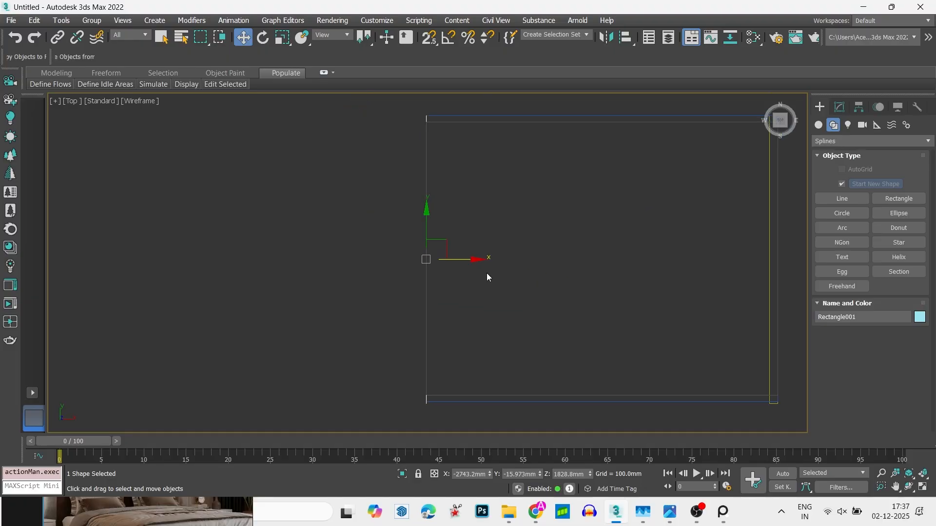
- Apply an Edit Spline modifier to the rectangle at the room's open end
click(838, 108)
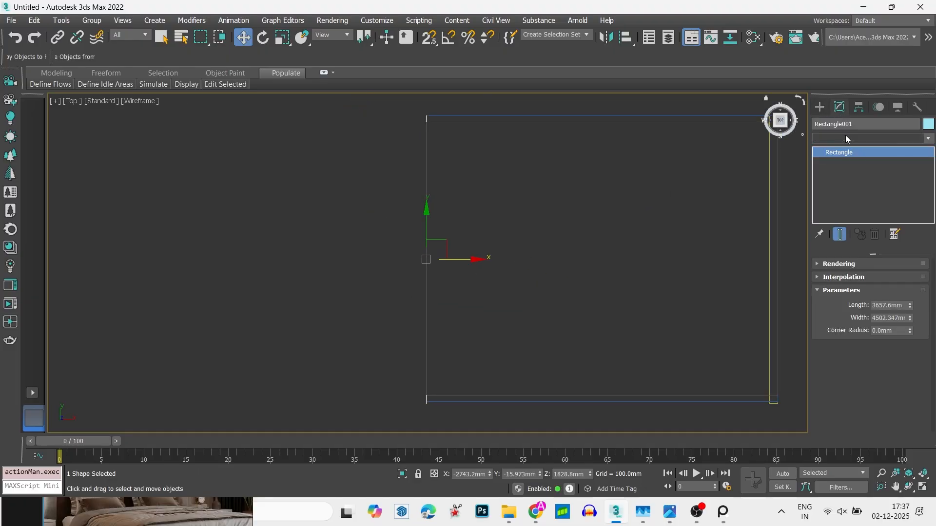
click(846, 138)
key(e)
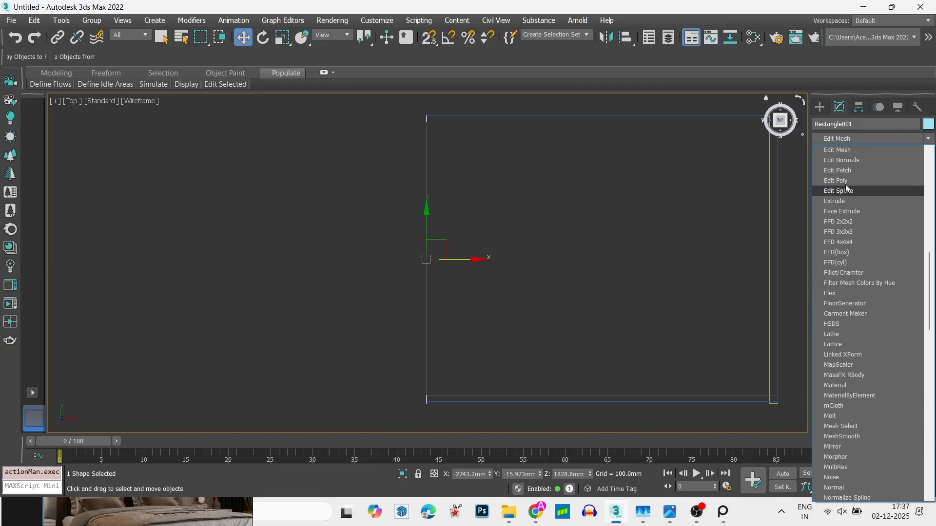
click(847, 191)
- In the left view, select the rectangle's whole spline and outline it inward by about 210 mm
alt+middle_drag(610, 285, 573, 262)
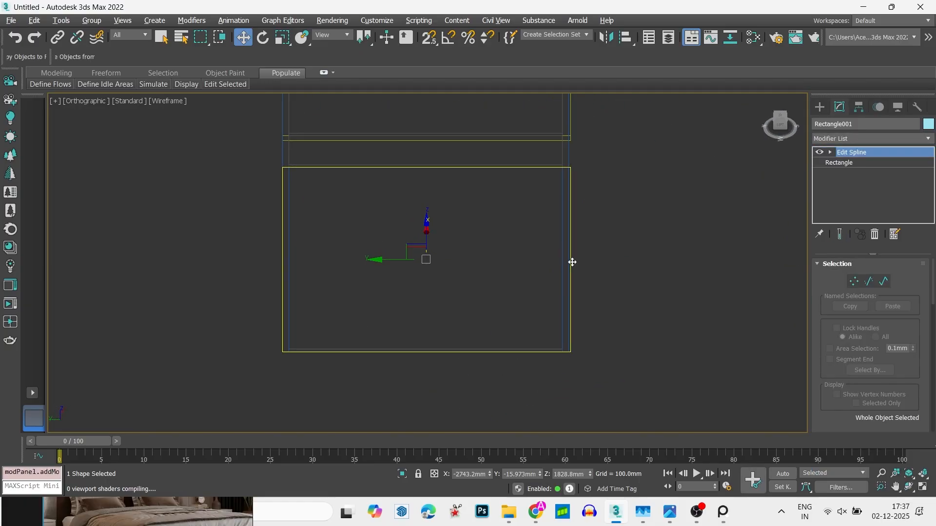
key(f)
scroll(562, 274, down, 4)
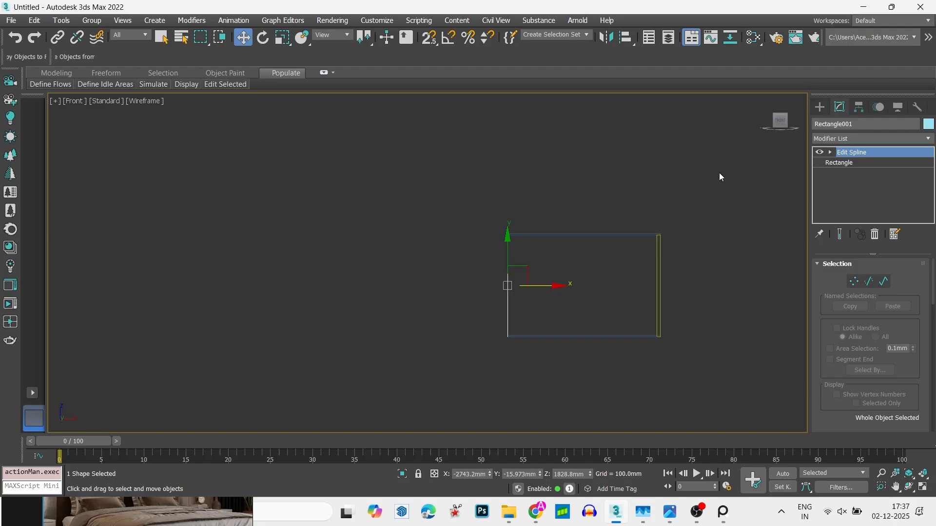
click(775, 125)
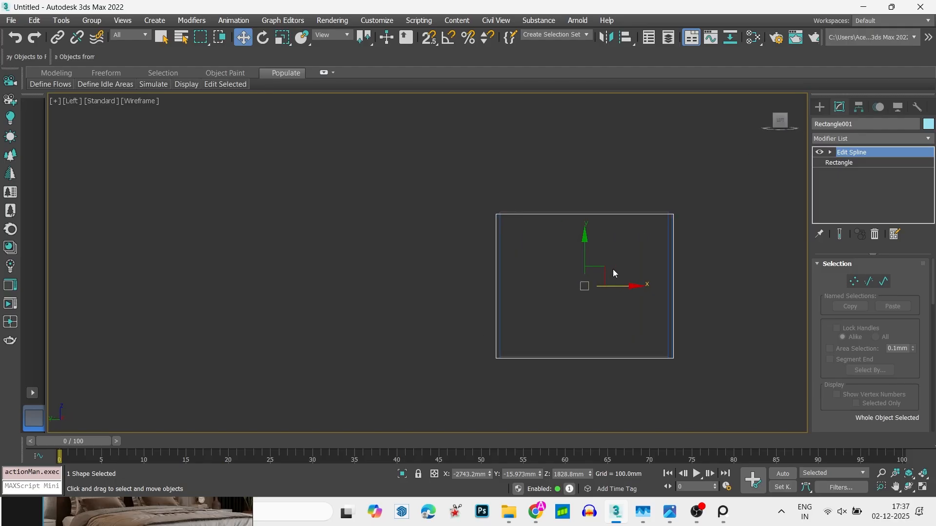
key(3)
key(ctrl+a)
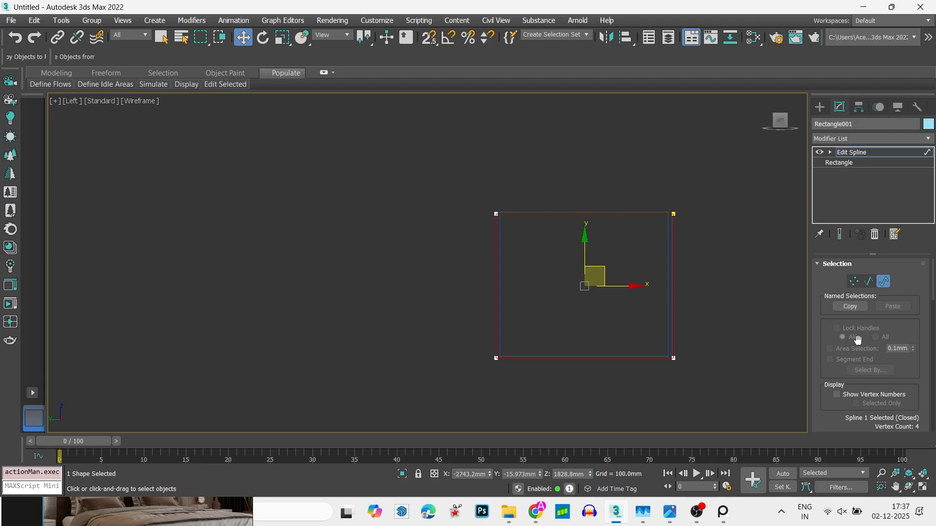
drag(913, 379, 924, 4)
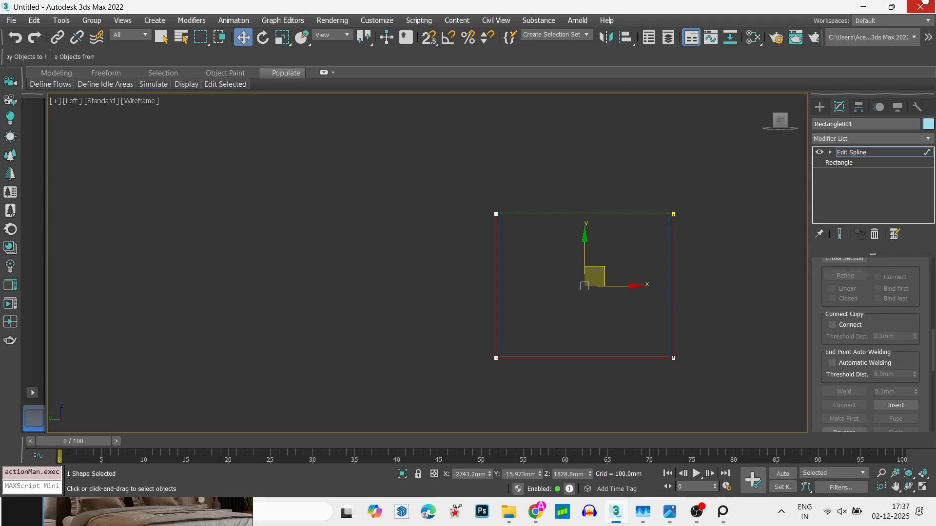
scroll(914, 364, down, 3)
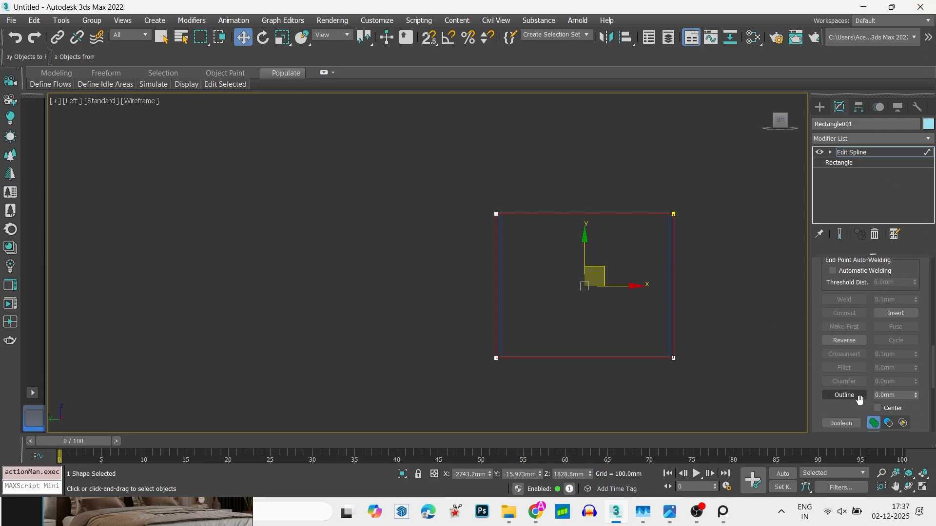
click(856, 397)
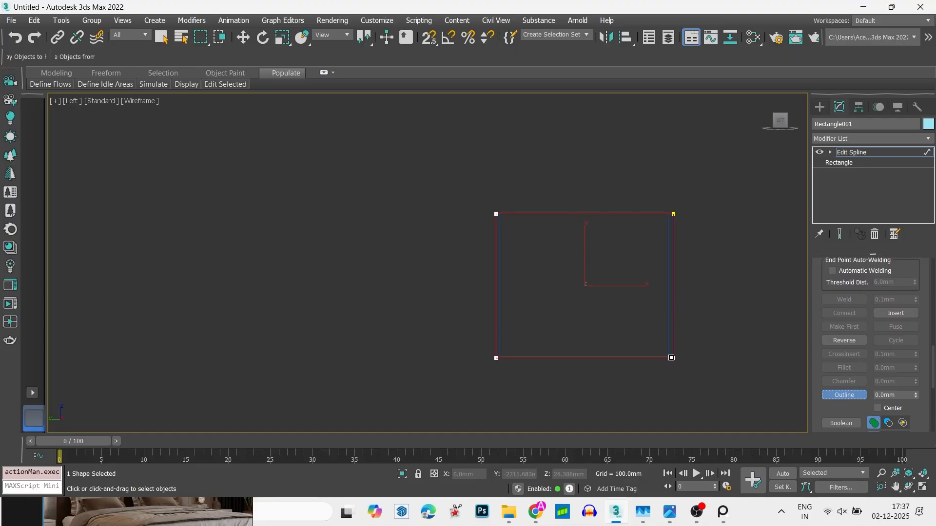
drag(674, 358, 667, 350)
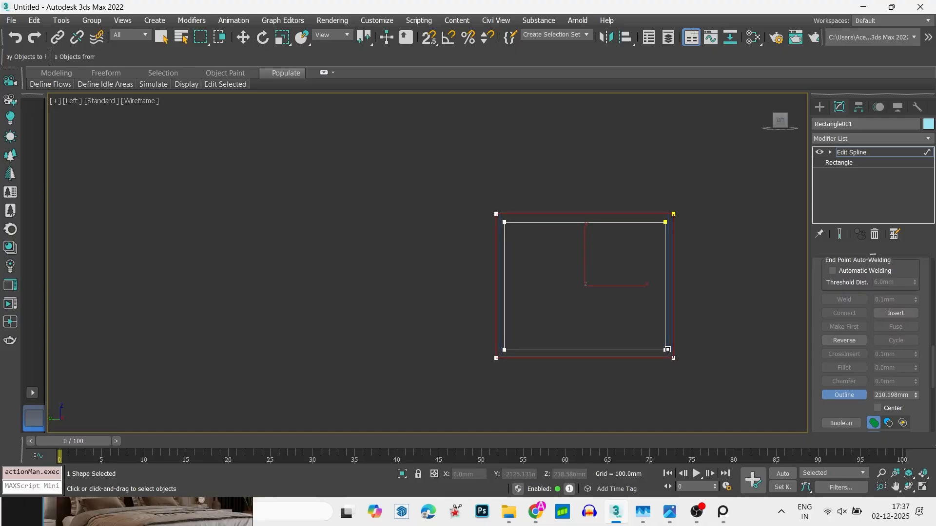
- Select the two bottom vertices of the inner outline and lower them by about 90 mm
right_click(545, 306)
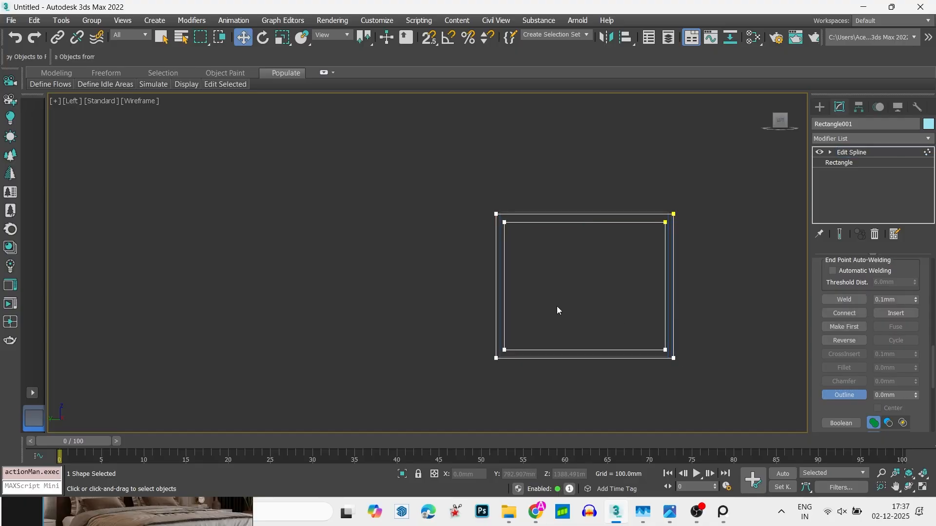
scroll(557, 306, up, 4)
middle_drag(529, 338, 426, 358)
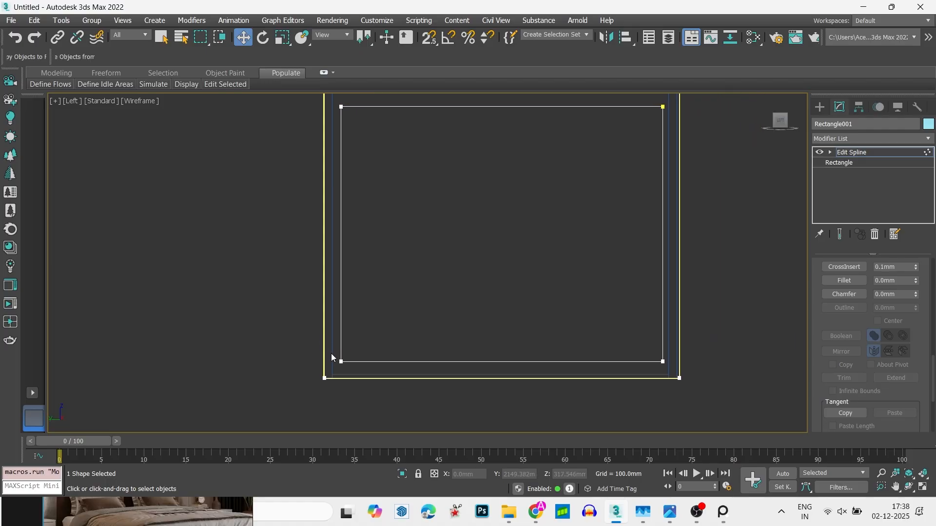
drag(533, 361, 678, 376)
scroll(346, 344, up, 1)
drag(324, 343, 794, 385)
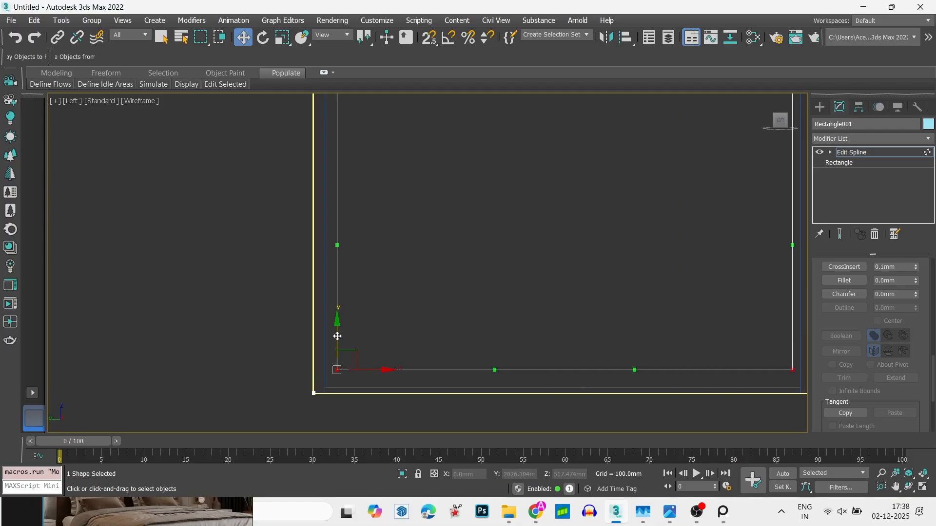
drag(323, 341, 830, 385)
drag(337, 335, 340, 345)
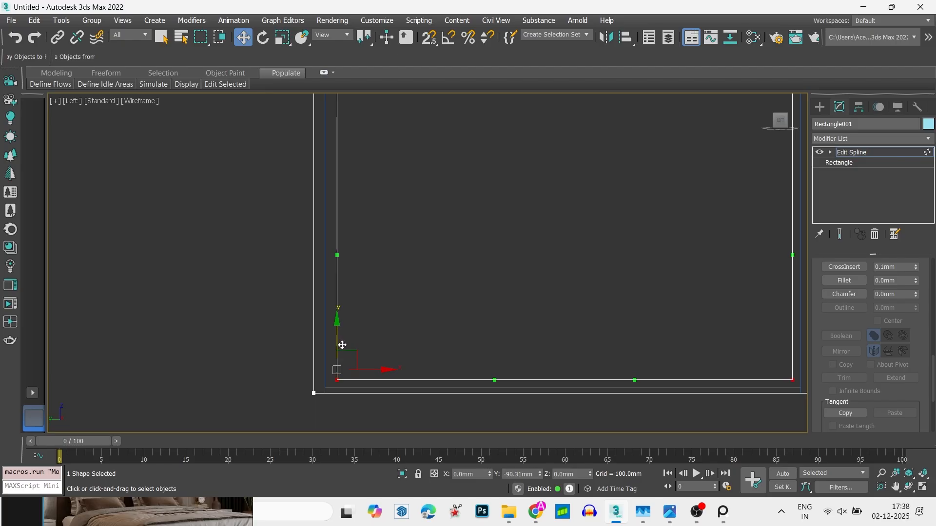
- Apply an Extrude modifier to the outlined rectangle and inspect the end frame in shaded view
key(1)
scroll(344, 347, down, 10)
alt+middle_drag(344, 348, 502, 341)
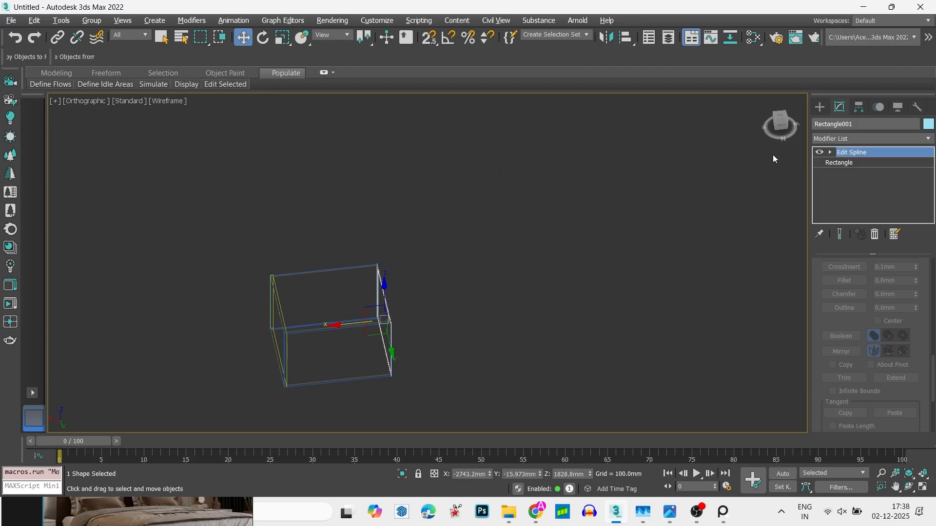
click(850, 139)
key(e)
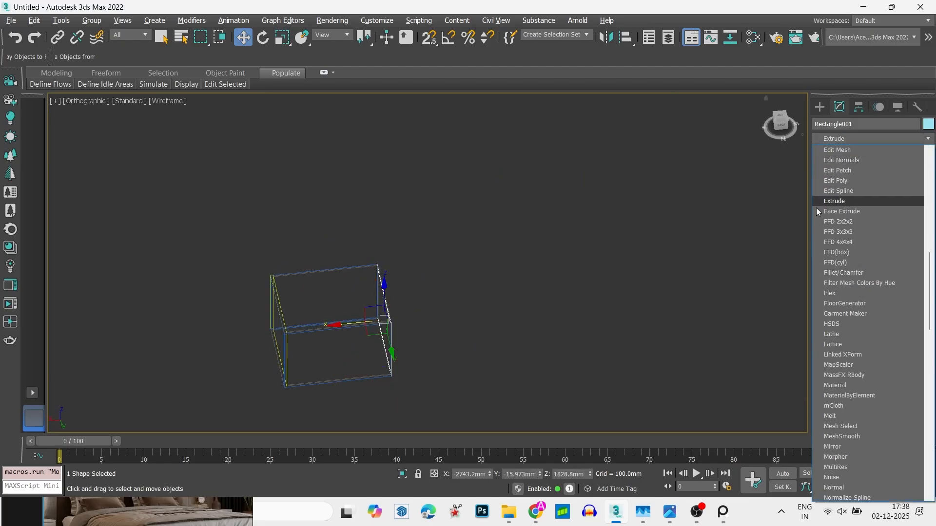
click(831, 201)
key(F3)
scroll(396, 323, up, 3)
alt+middle_drag(405, 347, 505, 292)
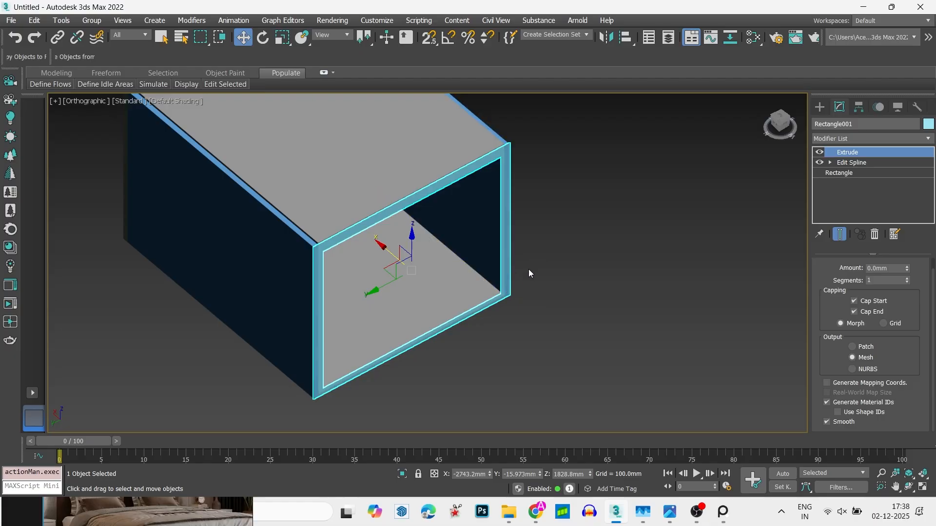
alt+middle_drag(528, 269, 496, 245)
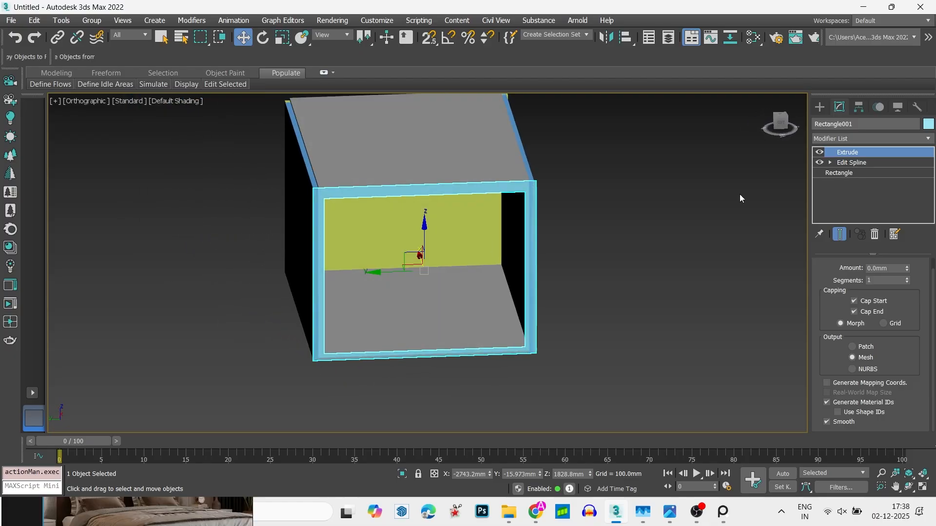
- In the left wireframe view, clone the extruded end frame in place as an independent copy
click(780, 123)
key(F3)
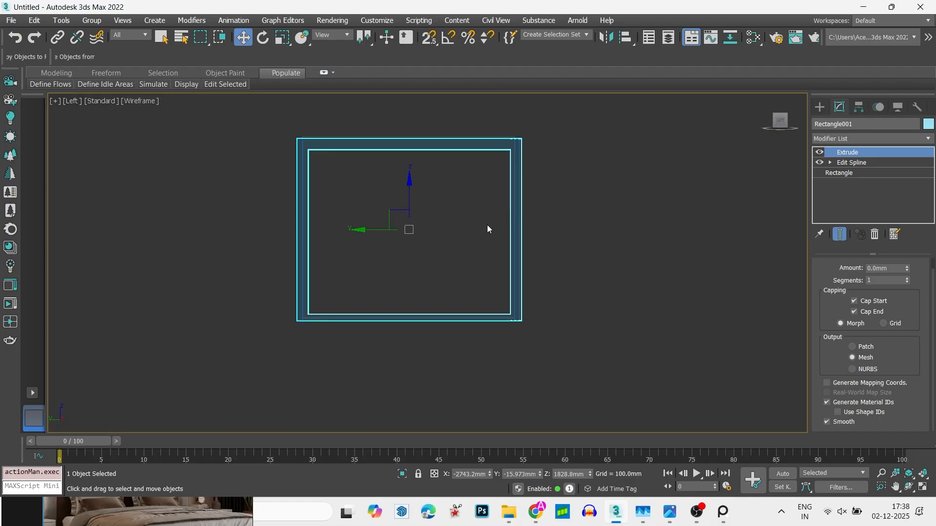
click(531, 174)
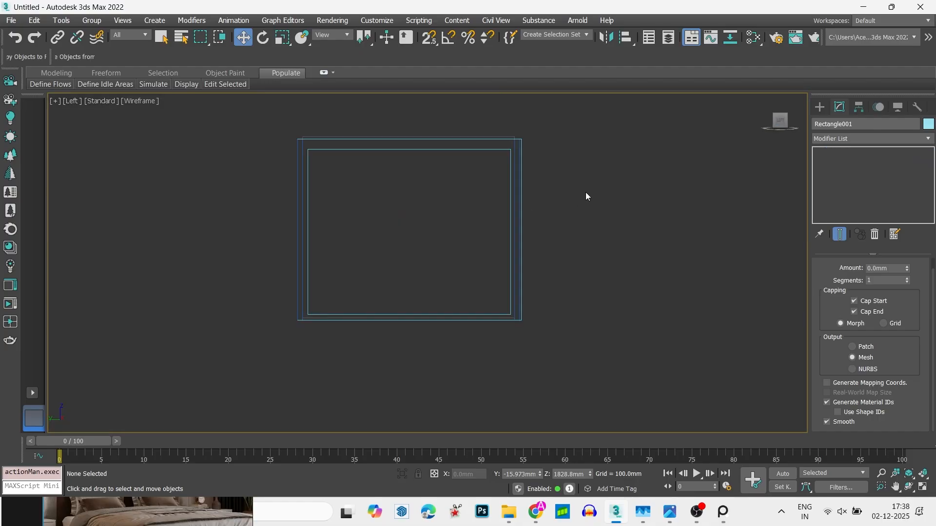
click(474, 150)
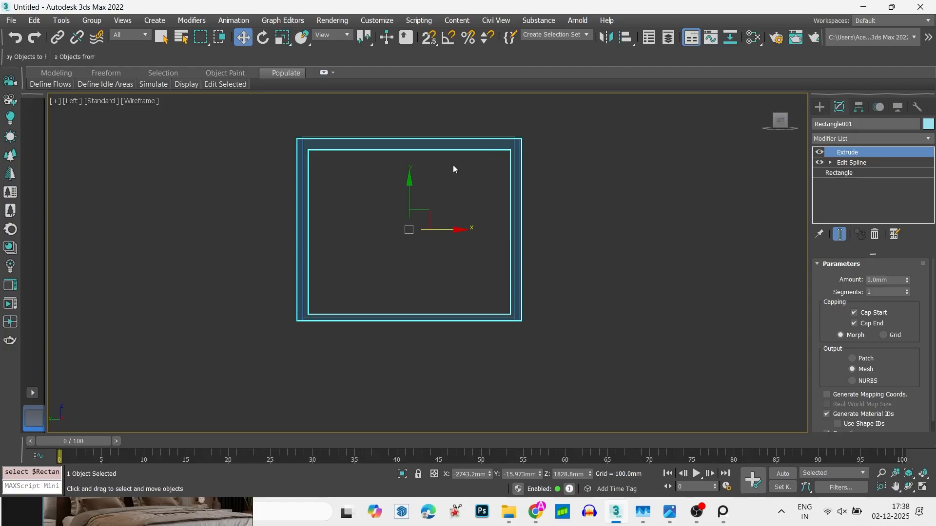
key(ctrl+c)
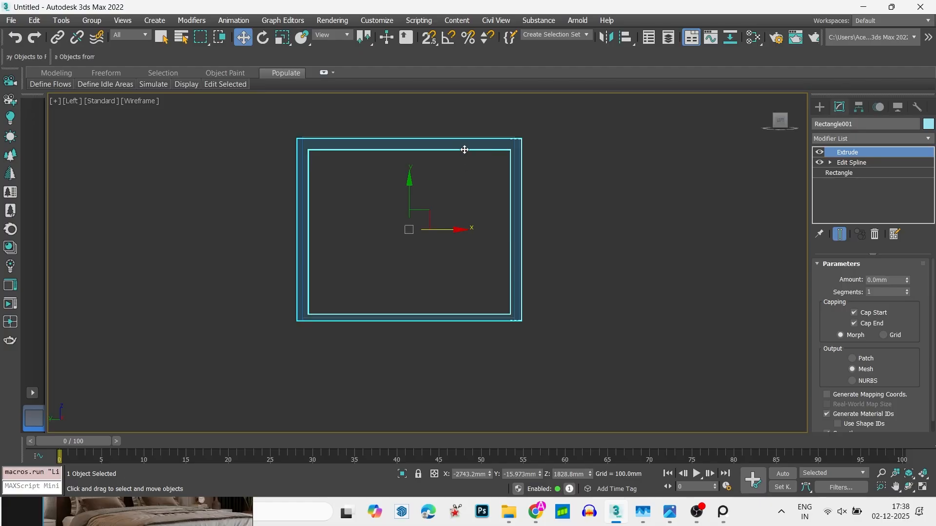
key(ctrl+v)
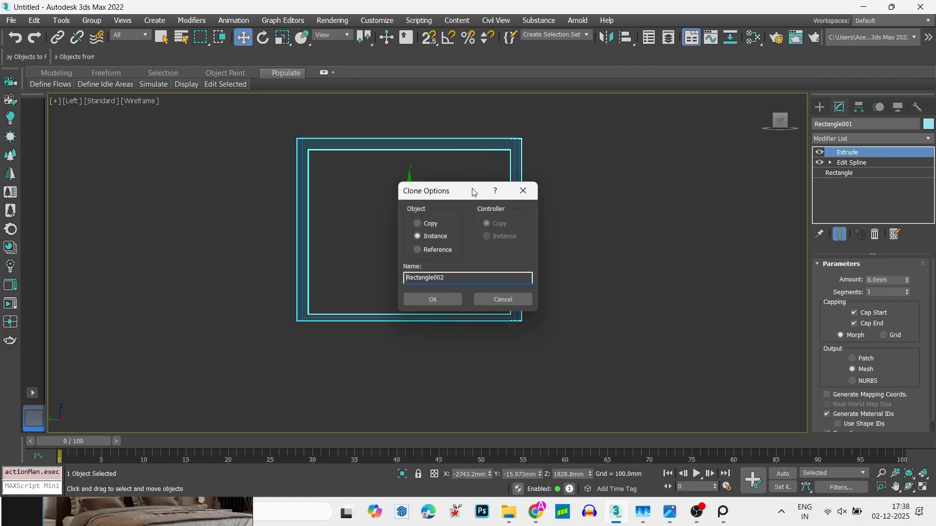
click(429, 228)
click(433, 299)
- In the copied frame's Edit Spline modifier, delete the outer spline so only the inner rectangle is kept
click(844, 165)
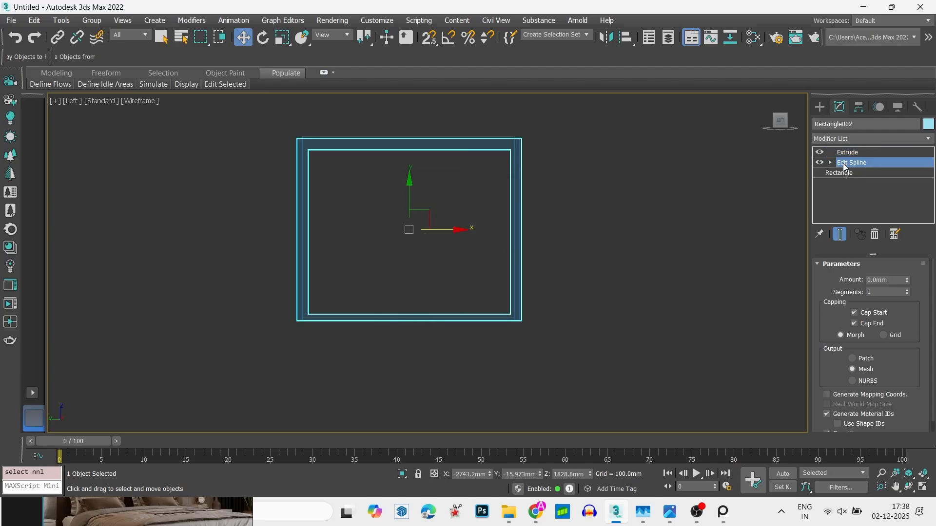
key(3)
click(521, 150)
click(510, 142)
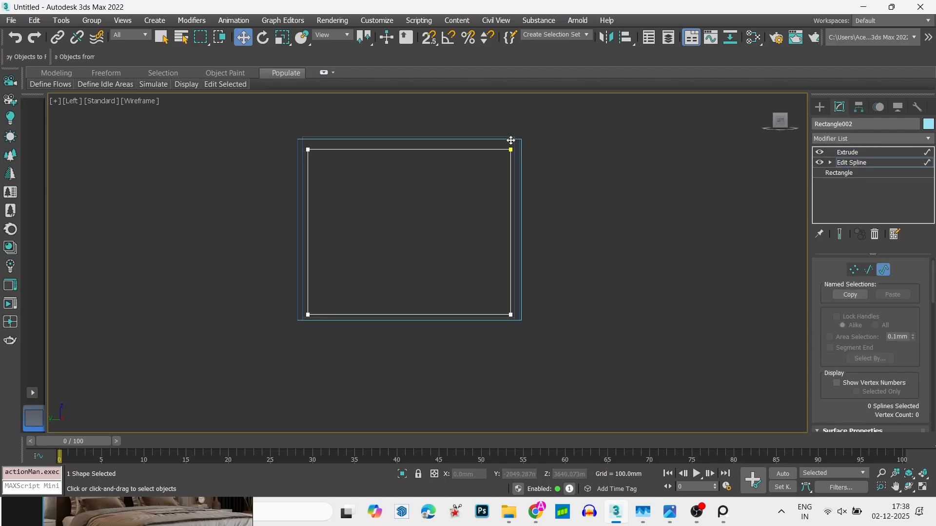
- Outline the copy's remaining spline slightly inward to form a thin trim frame, and return to its Extrude modifier
click(482, 151)
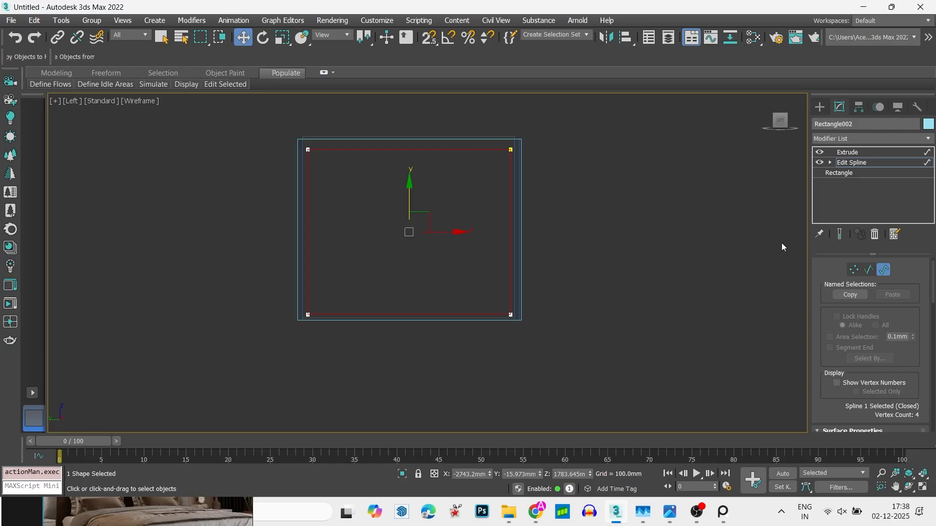
drag(903, 317, 924, 66)
scroll(915, 378, down, 5)
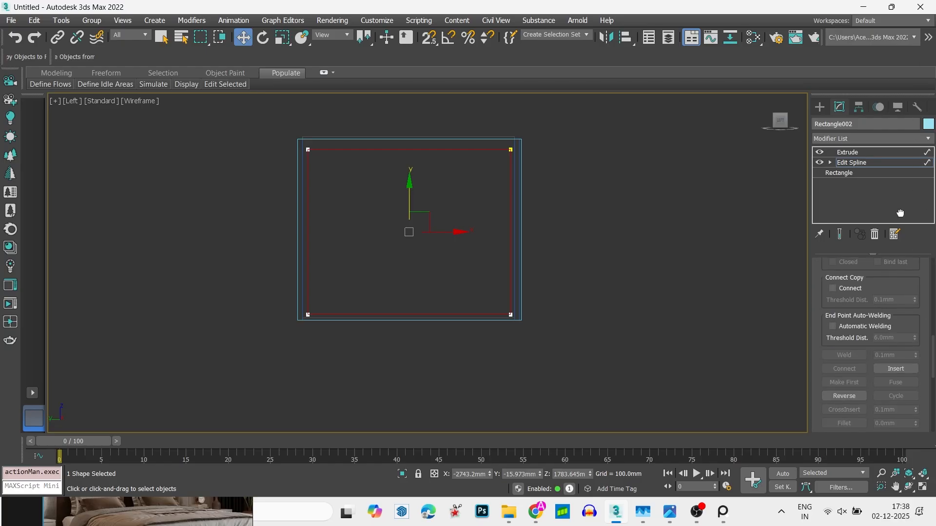
click(845, 427)
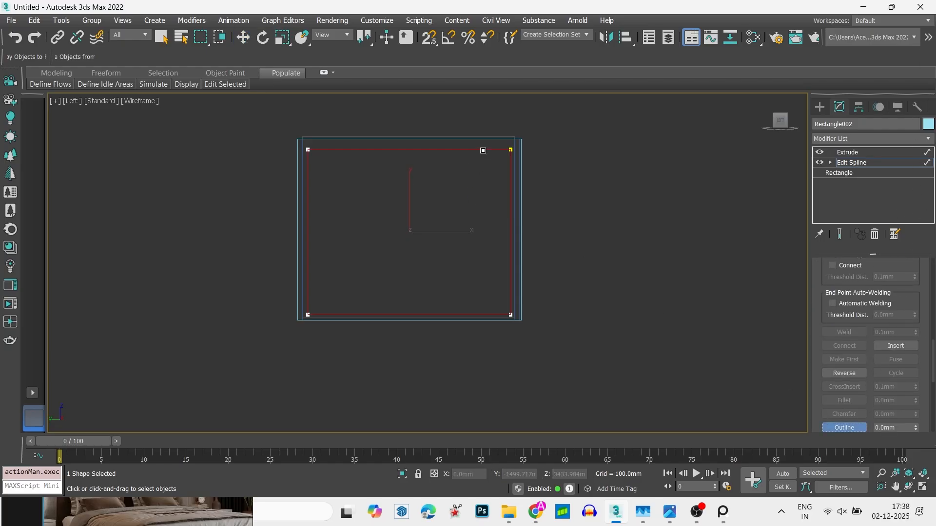
drag(483, 151, 486, 147)
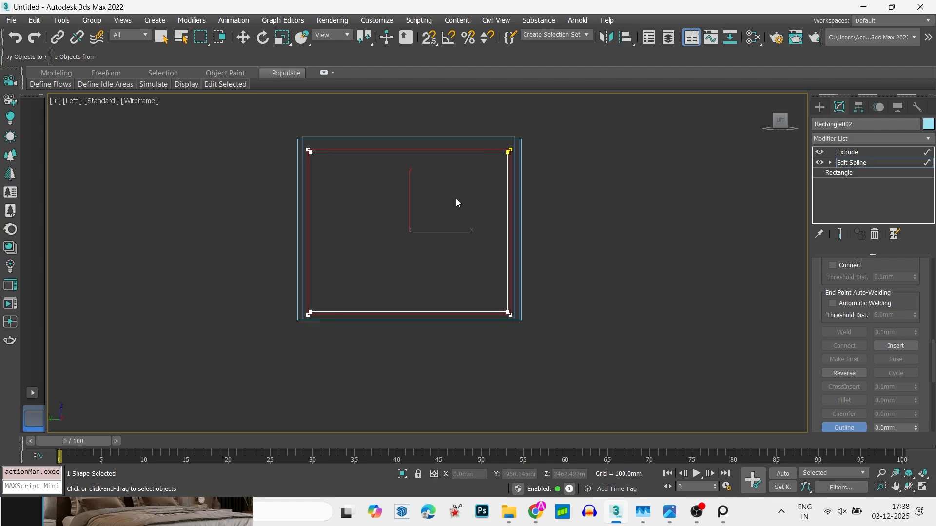
scroll(457, 200, up, 3)
middle_drag(457, 201, 464, 214)
scroll(465, 214, down, 2)
key(1)
key(w)
click(873, 162)
click(880, 153)
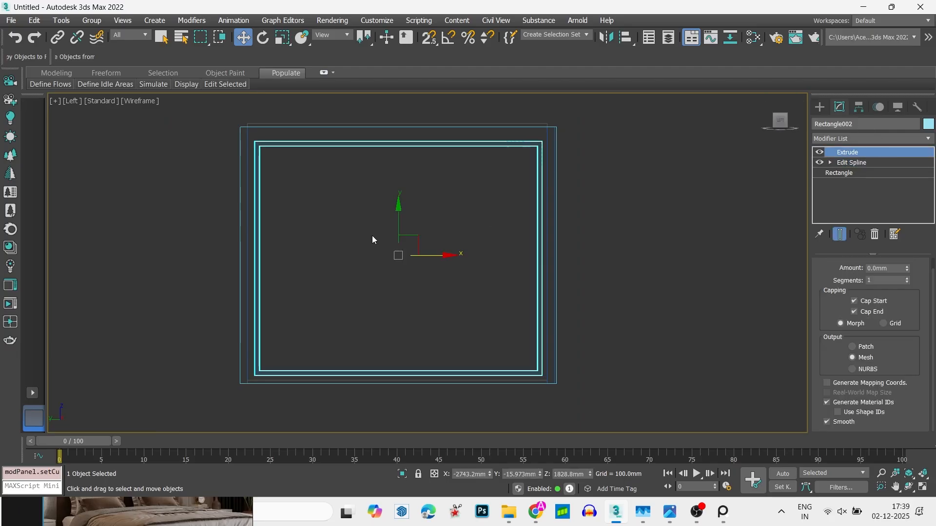
- Set the thin inner trim frame's extrusion amount to 2 inches
mouse_move(372, 239)
alt+middle_down()
mouse_move(383, 272)
mouse_move(393, 250)
mouse_move(396, 265)
alt+middle_up()
key(F3)
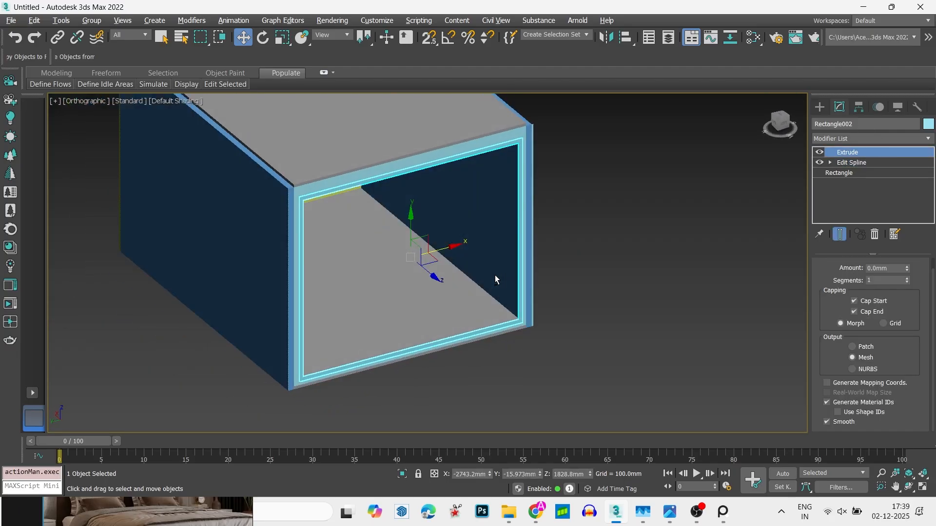
scroll(484, 182, up, 4)
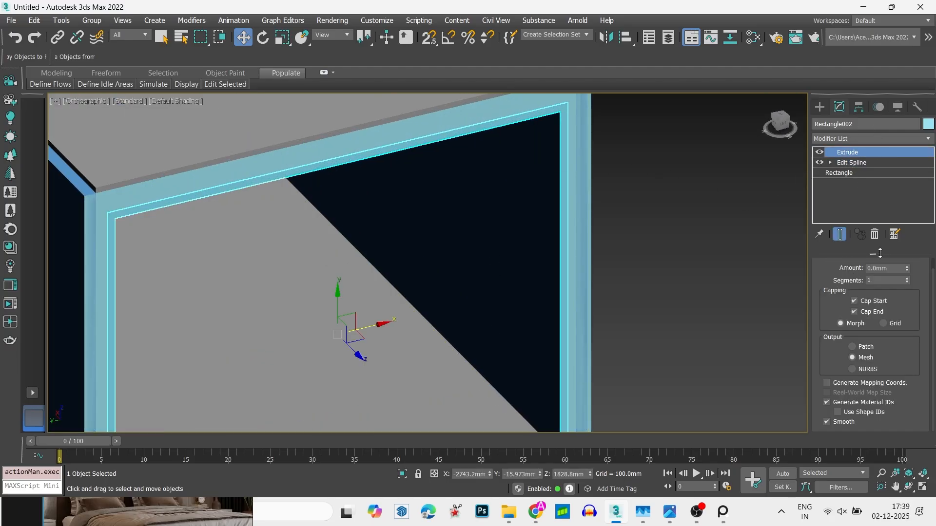
double_click(884, 268)
text(2)
key(Return)
- Select the wide outer end frame and set its extrusion amount to 50.8 mm
click(851, 162)
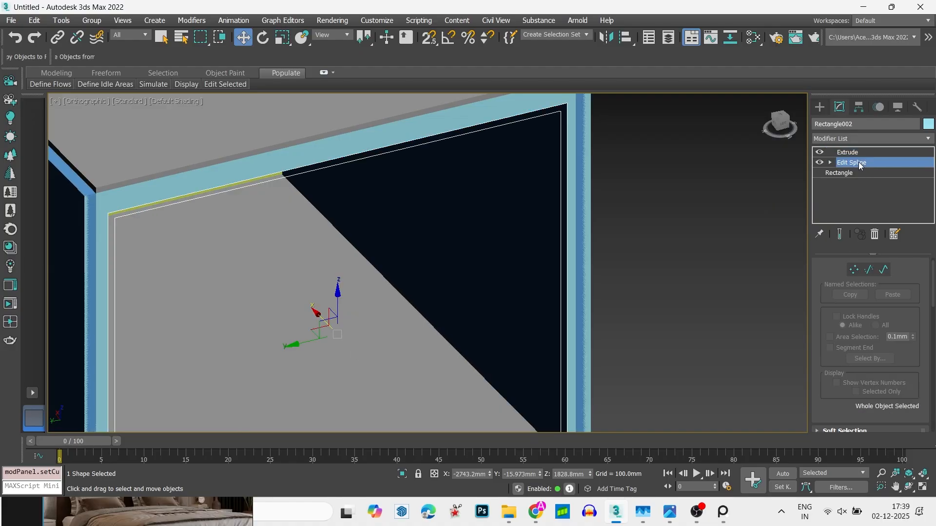
click(497, 127)
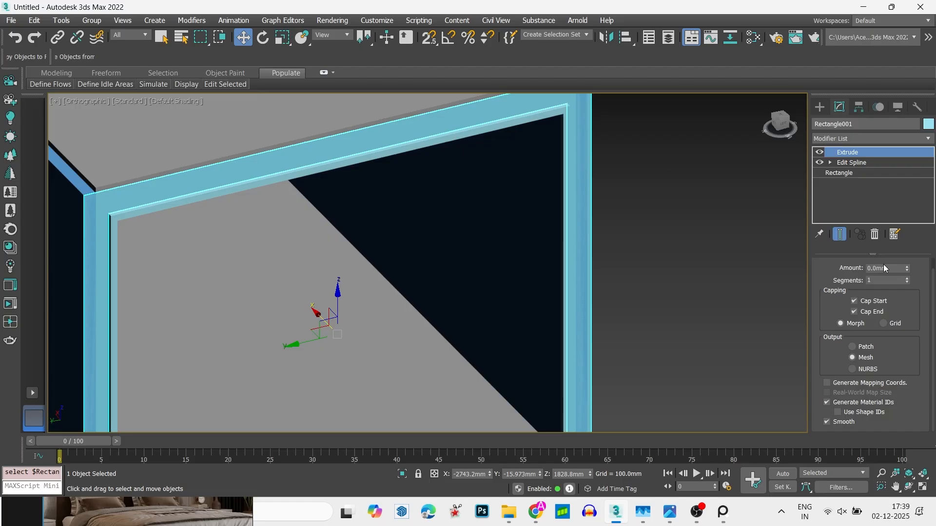
double_click(885, 268)
key(Return)
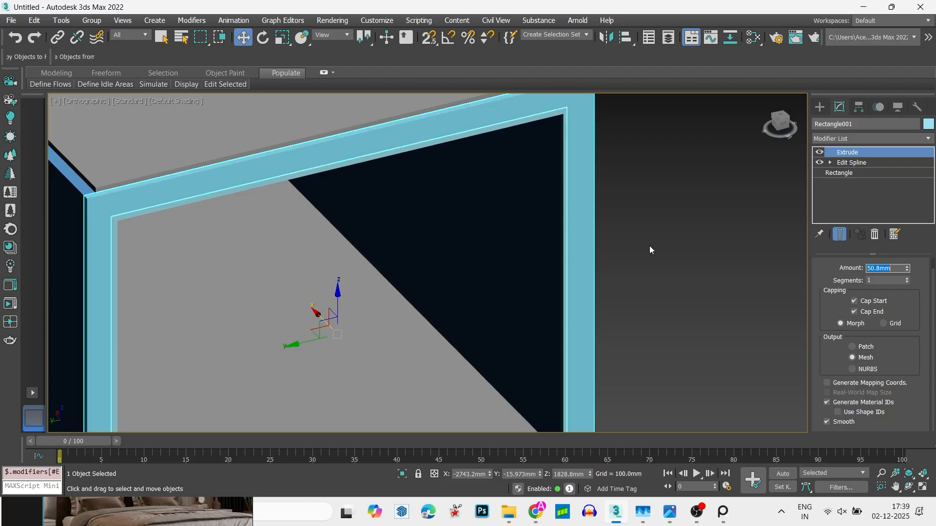
- Examine the two extruded frames at the room's end from several angles and from above
scroll(615, 246, down, 6)
alt+middle_drag(590, 246, 568, 251)
click(655, 271)
alt+middle_drag(655, 274, 602, 267)
scroll(613, 320, up, 5)
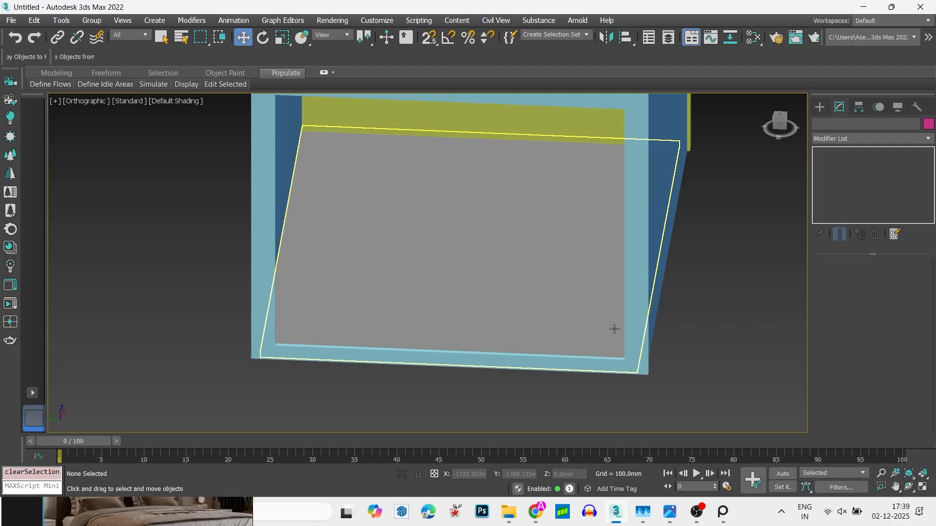
scroll(587, 329, down, 4)
alt+middle_drag(565, 331, 543, 284)
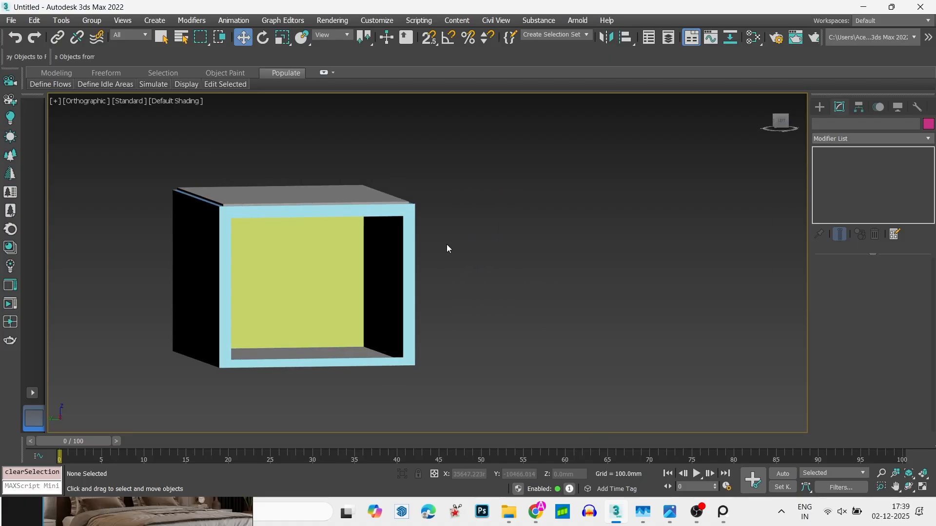
key(t)
key(z)
key(F3)
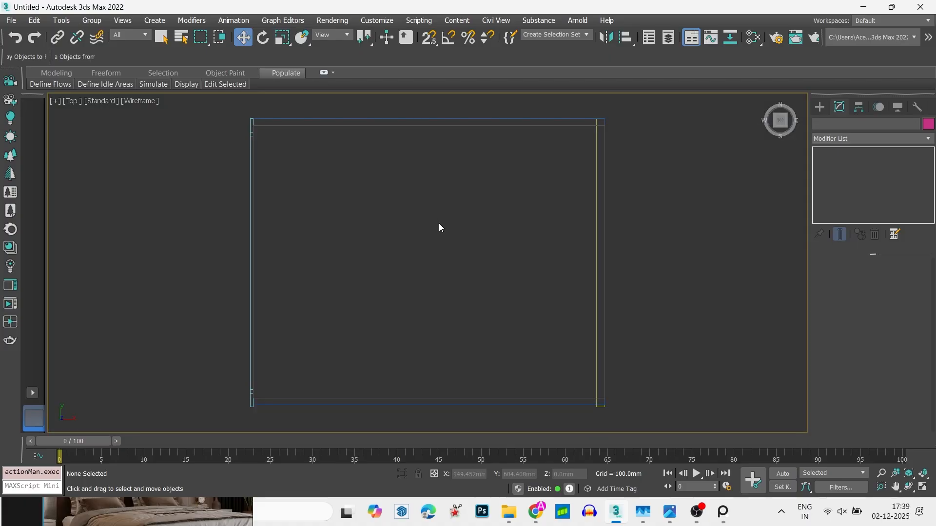
scroll(439, 227, down, 5)
scroll(417, 214, up, 3)
- Switch to PureRef, keep the bedroom reference always on top, and reframe the image in its window
key(alt+Tab)
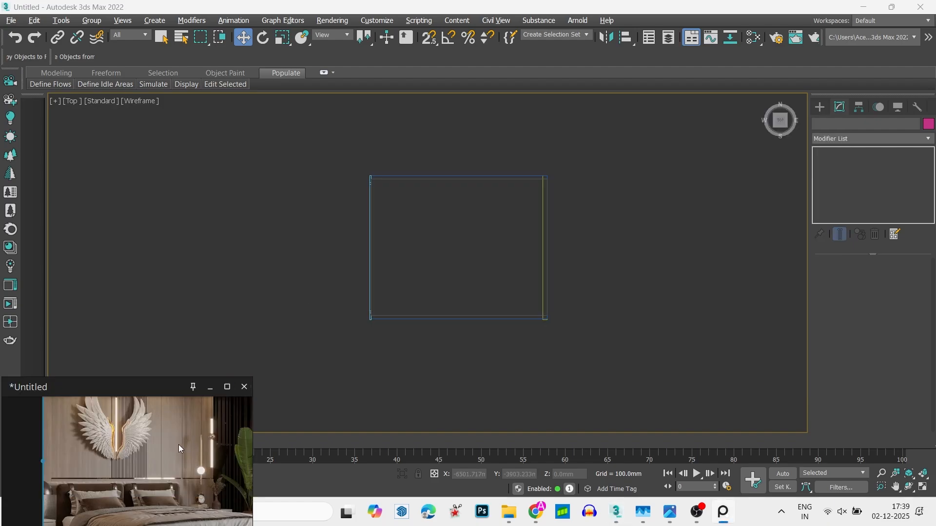
middle_drag(171, 446, 142, 439)
key(ctrl+shift+a)
double_click(129, 435)
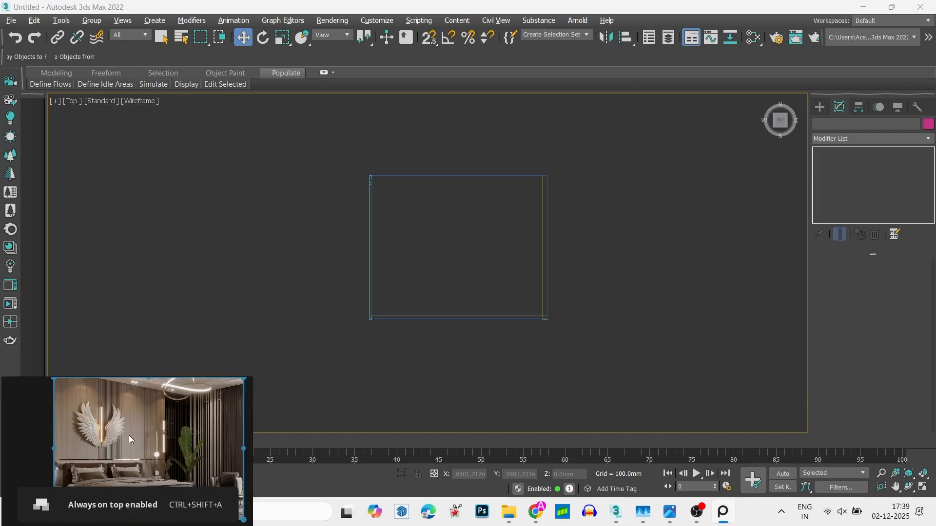
scroll(128, 435, up, 2)
- Examine the room model from below, through its framed end and from above in wireframe
mouse_move(479, 336)
alt+middle_down()
mouse_move(455, 278)
mouse_move(518, 288)
mouse_move(552, 171)
mouse_move(660, 313)
mouse_move(593, 255)
mouse_move(604, 246)
mouse_move(623, 255)
mouse_move(548, 234)
mouse_move(526, 292)
mouse_move(582, 200)
mouse_move(572, 215)
alt+middle_up()
key(F3)
right_click(572, 216)
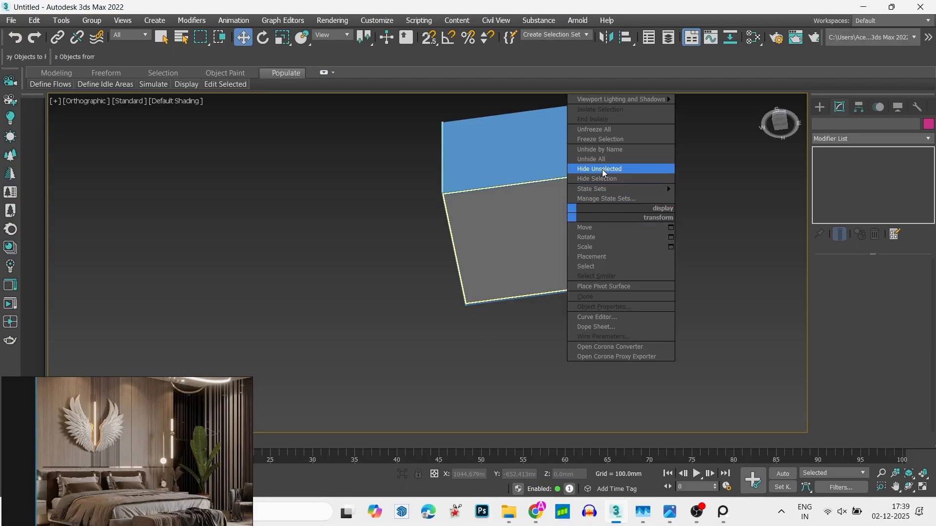
click(362, 272)
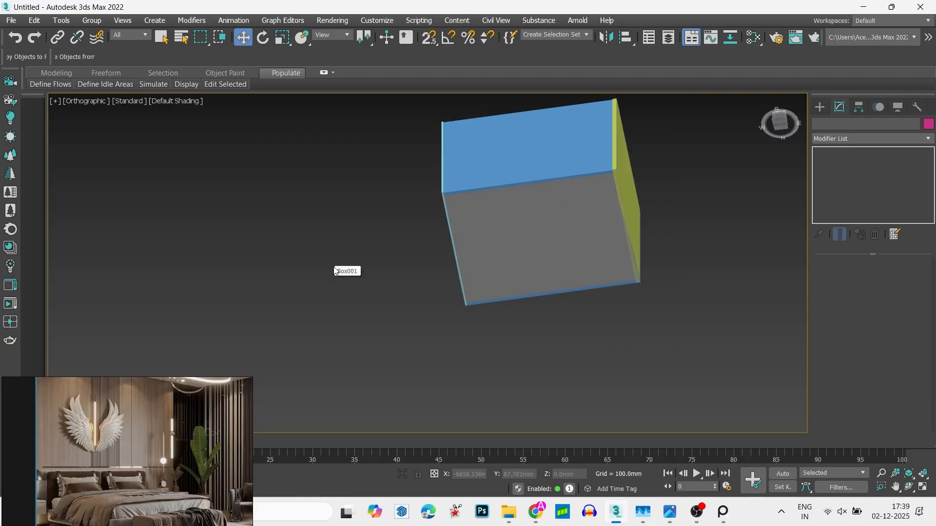
alt+middle_drag(418, 218, 567, 243)
right_click(566, 242)
click(599, 179)
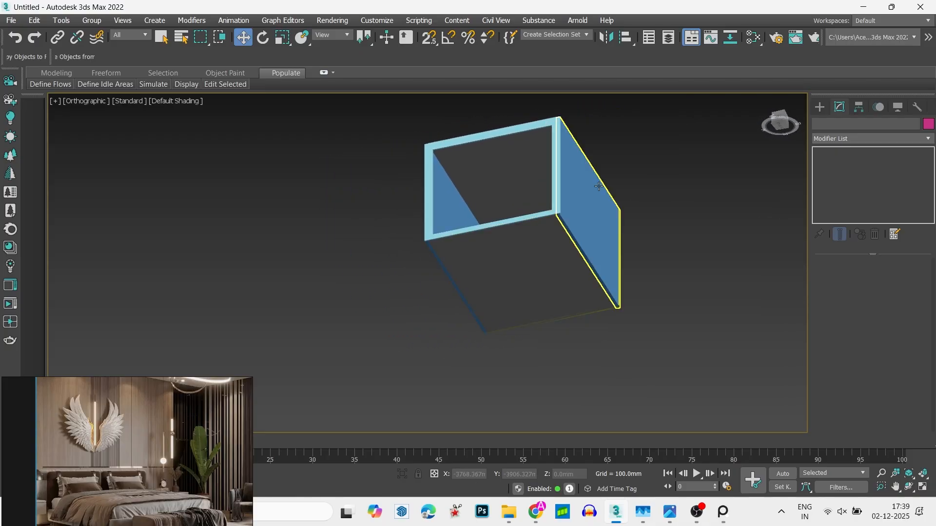
alt+middle_drag(598, 180, 560, 215)
click(601, 245)
alt+middle_drag(601, 244, 460, 475)
click(514, 291)
key(t)
key(F3)
scroll(500, 328, down, 4)
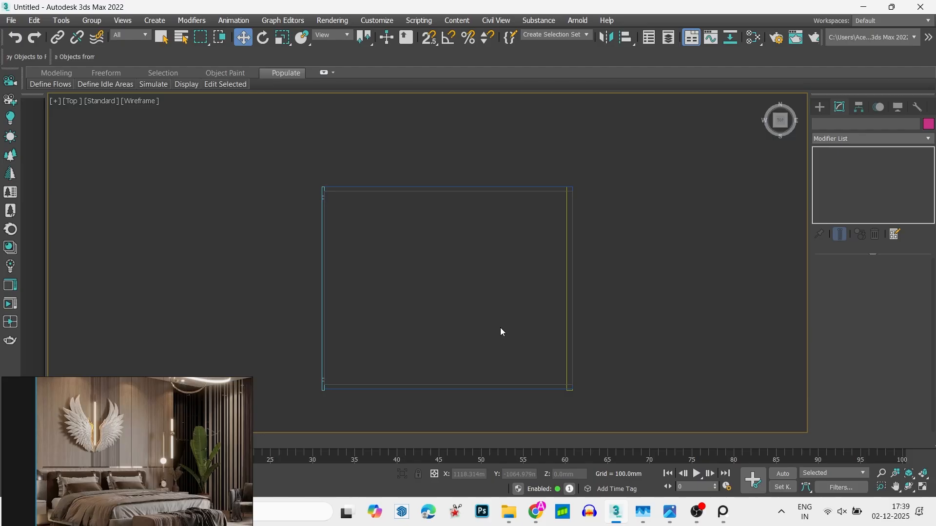
middle_drag(510, 312, 556, 229)
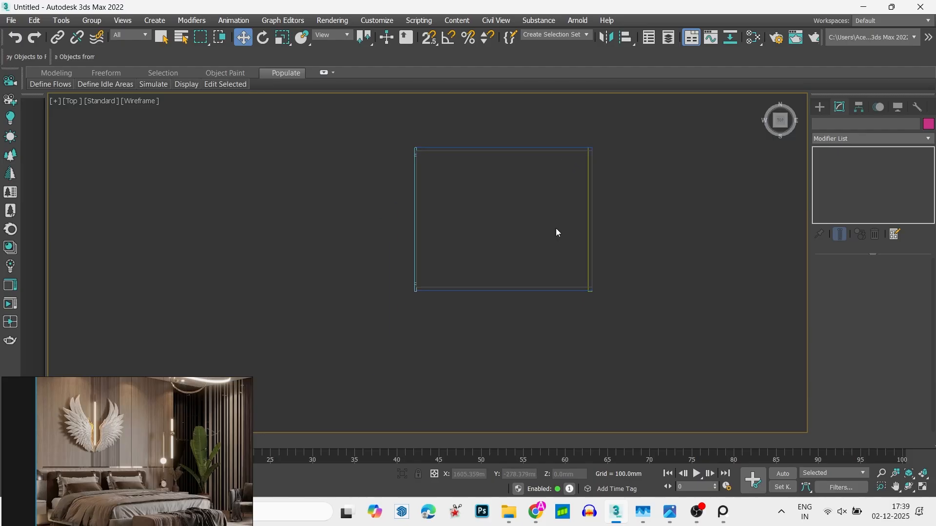
- Prepare to create standard primitives and zoom the reference image in on the wall panelling around the wings
click(820, 110)
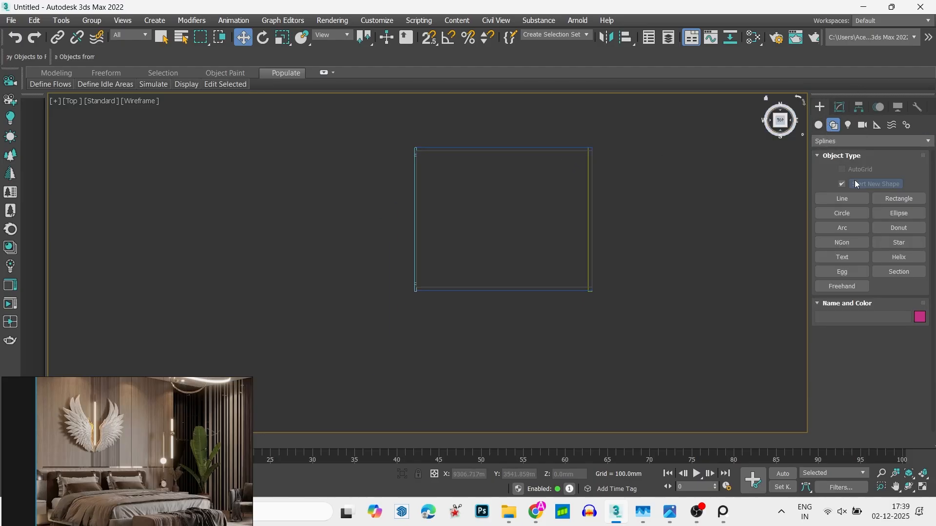
click(856, 194)
click(819, 125)
click(861, 183)
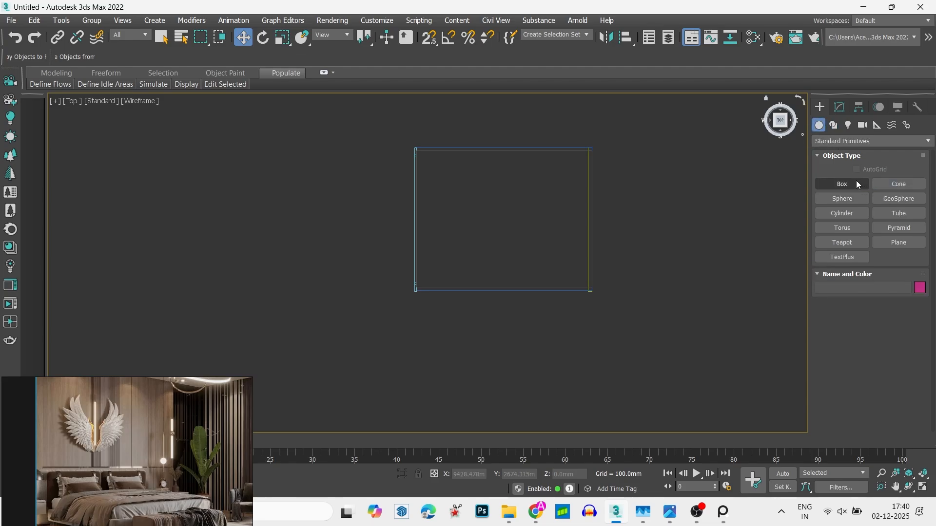
drag(86, 440, 54, 467)
scroll(80, 459, up, 3)
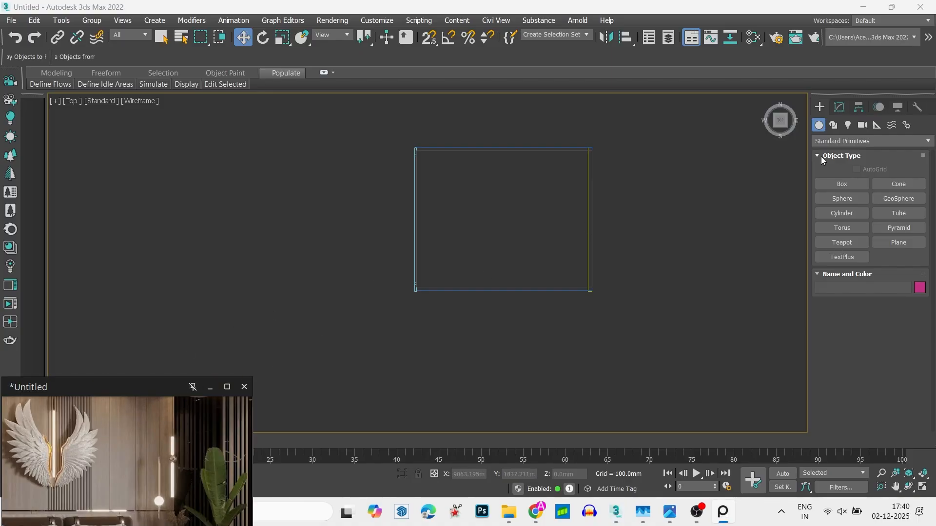
- Draw a thin box along the inside of the room's back wall, about 45 mm long, 5410 mm wide and 829 mm high
click(849, 184)
key(s)
scroll(518, 134, up, 2)
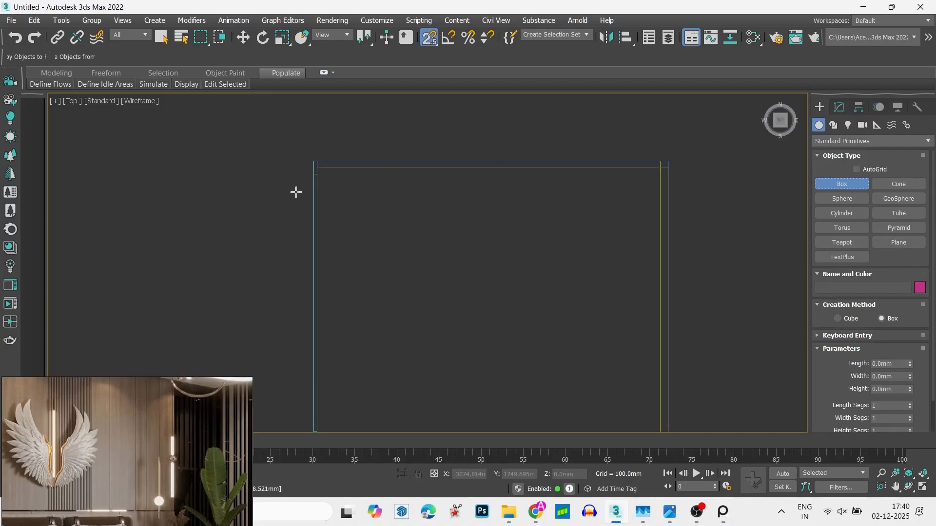
drag(318, 169, 663, 167)
key(s)
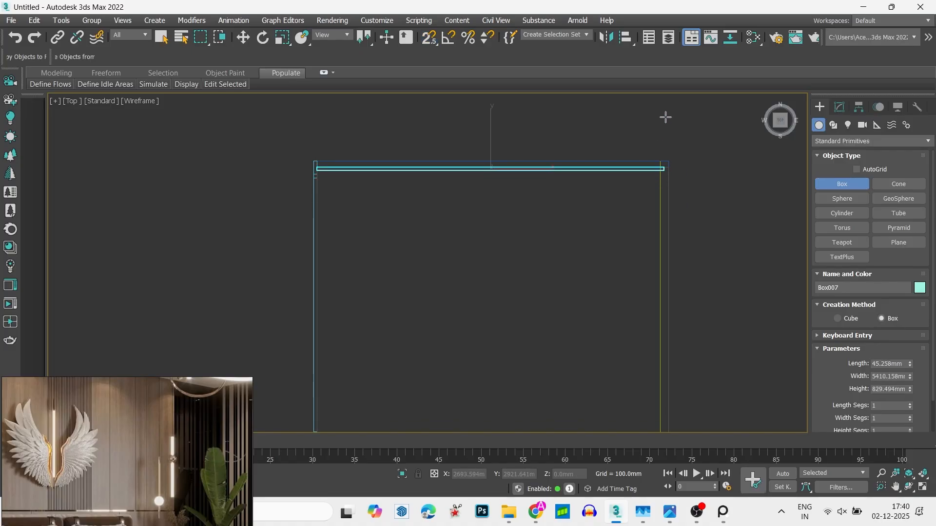
key(space)
click(655, 157)
key(w)
middle_drag(618, 193, 602, 189)
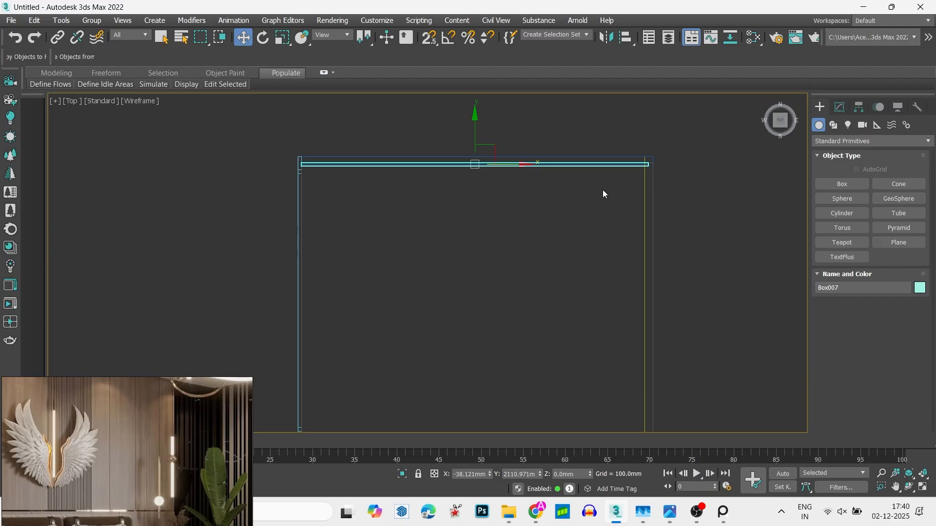
- Raise the new back-wall box's height to about 3849 mm, checking it from the front against the room's outline
key(f)
key(z)
scroll(504, 235, down, 3)
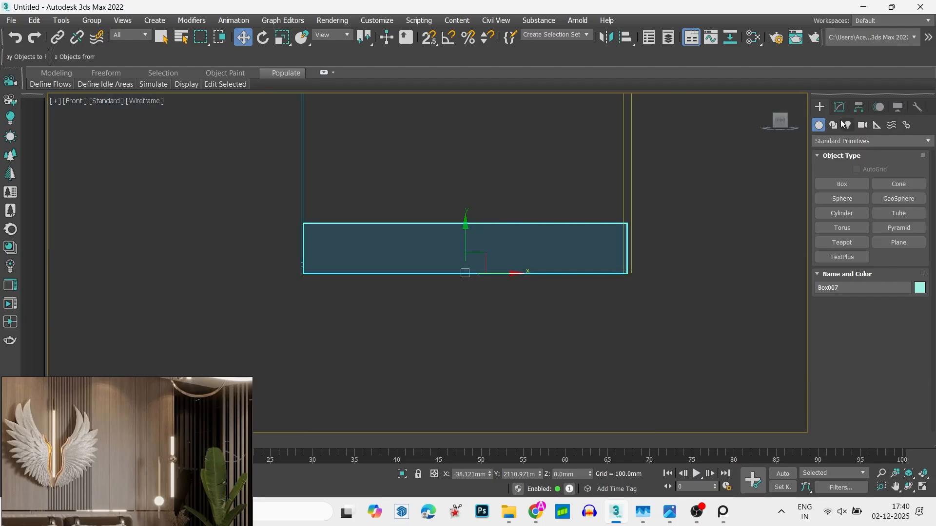
click(838, 107)
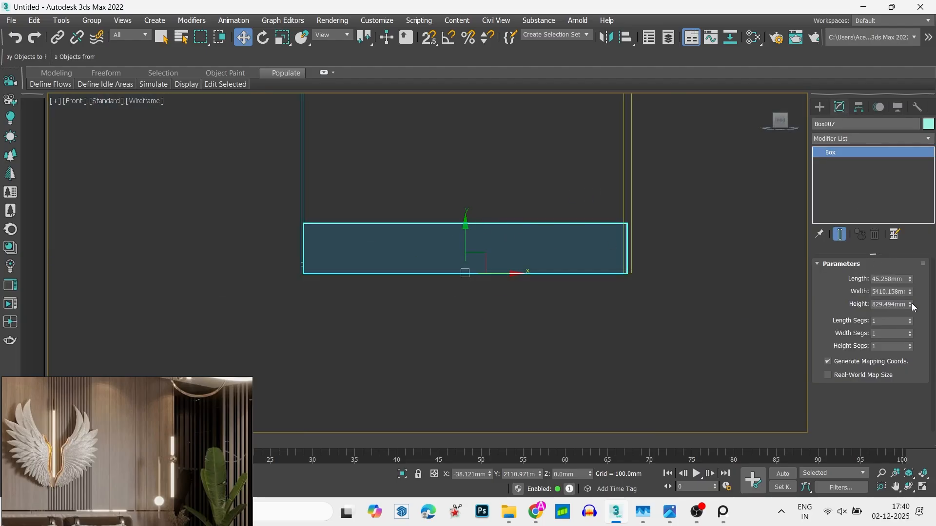
drag(912, 306, 896, 149)
middle_drag(577, 213, 535, 334)
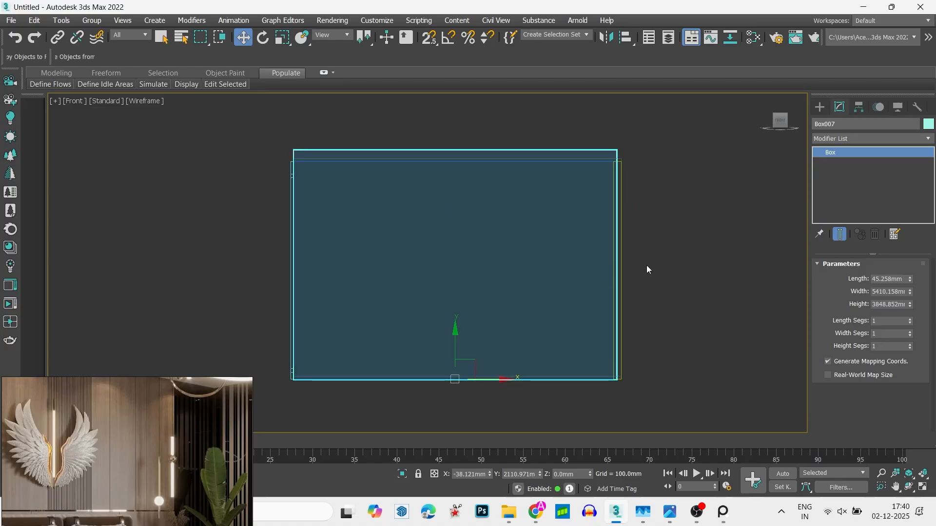
click(677, 268)
key(t)
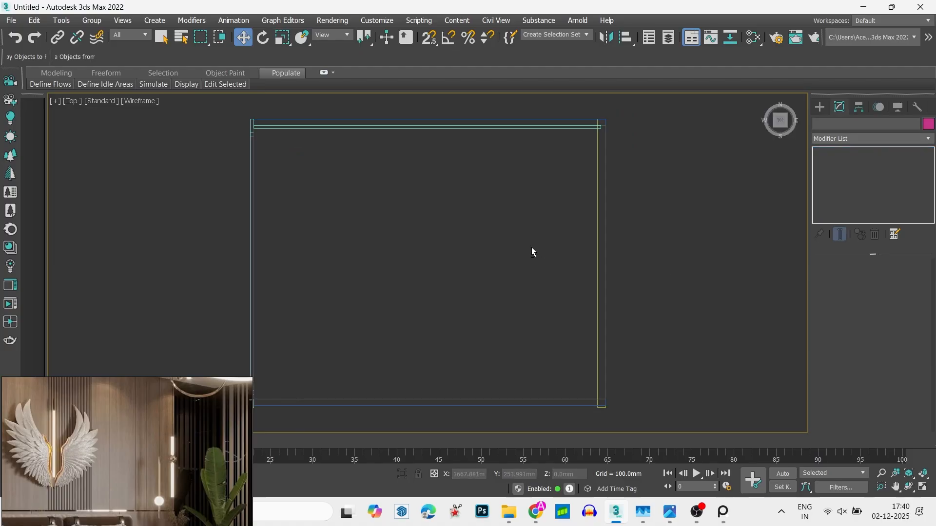
- Isolate the new back-wall box and show it from the front in wireframe
mouse_move(532, 251)
alt+middle_down()
mouse_move(550, 146)
mouse_move(560, 142)
mouse_move(461, 249)
alt+middle_up()
key(F3)
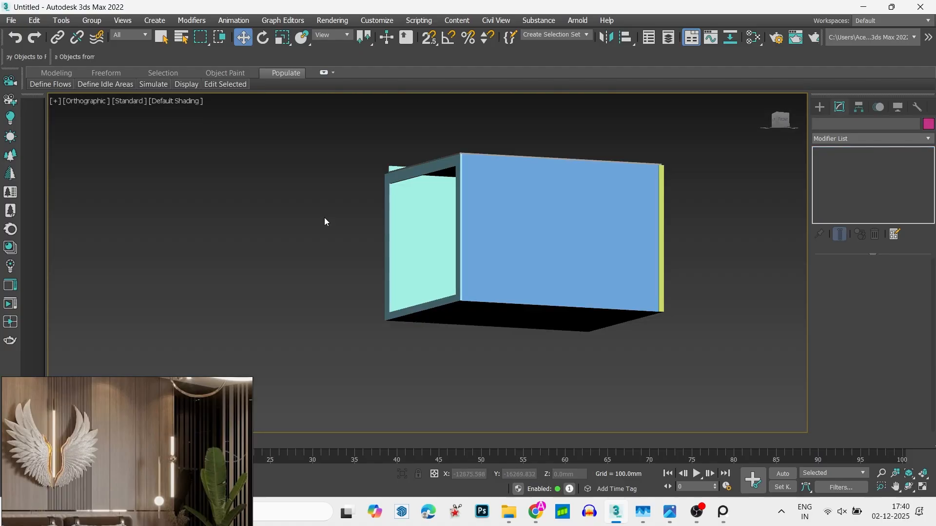
click(417, 234)
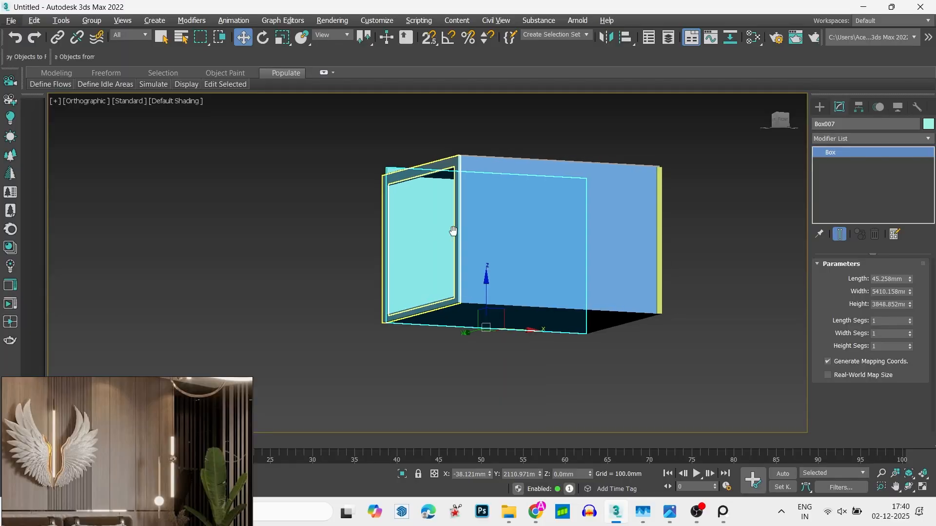
key(z)
click(788, 124)
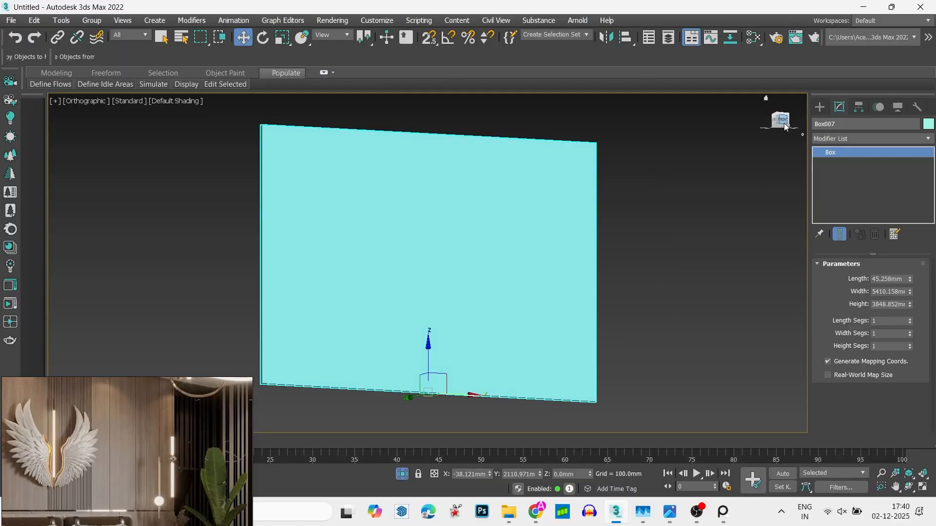
key(F3)
drag(692, 247, 415, 429)
- Add an Edit Poly modifier to the isolated box and select its long bottom edge at edge level
click(900, 138)
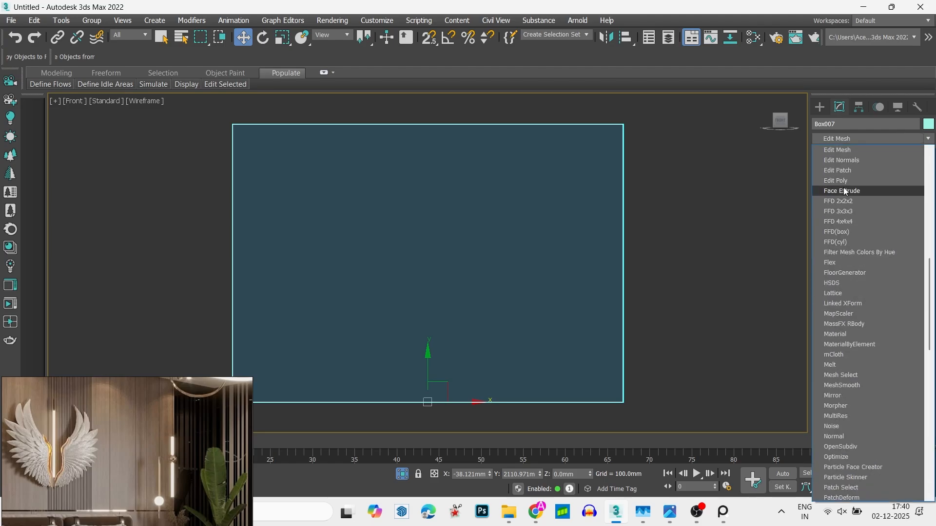
click(858, 181)
alt+middle_drag(432, 254, 448, 285)
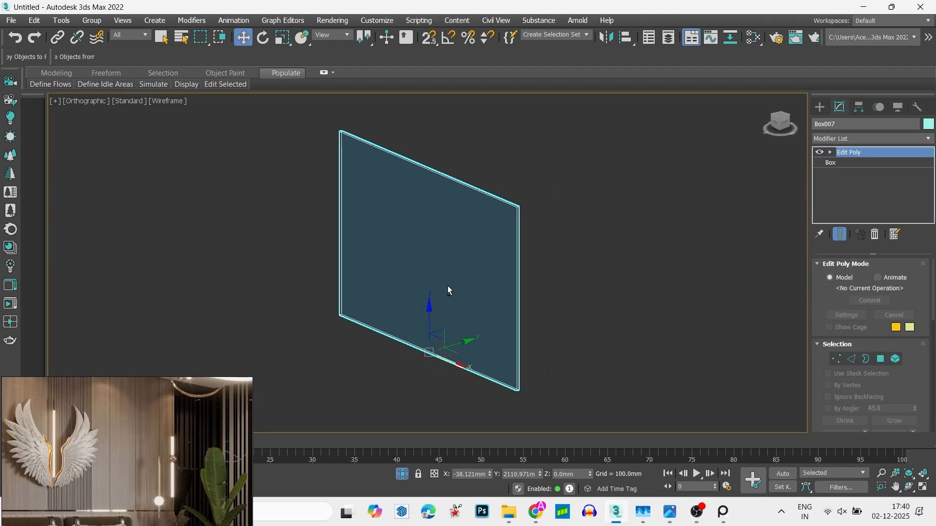
key(2)
scroll(511, 145, up, 5)
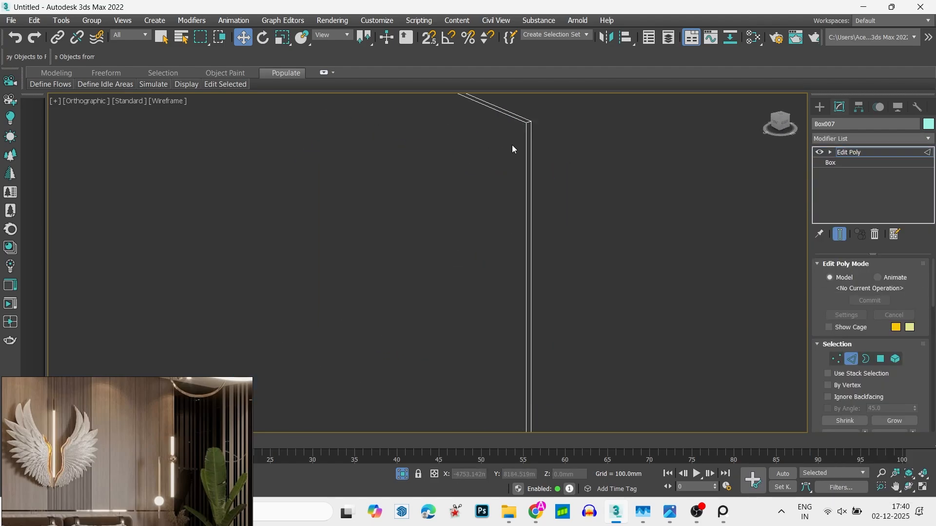
click(512, 117)
scroll(512, 117, down, 3)
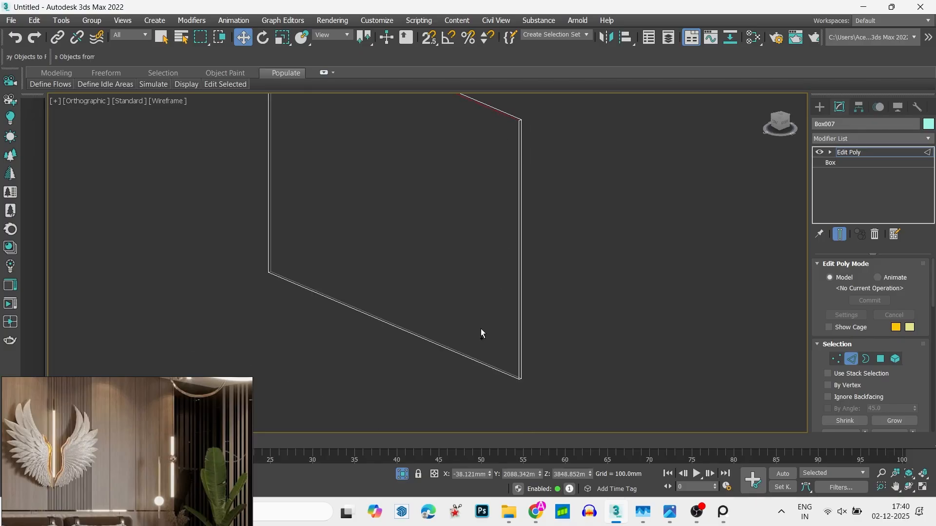
click(480, 366)
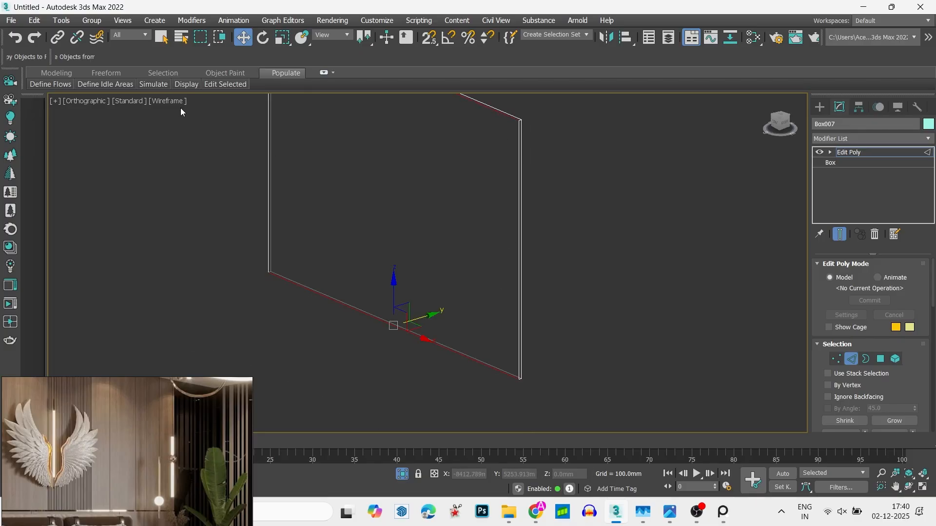
- Open the polygon modeling tools for the selected bottom edge
click(107, 73)
click(58, 72)
mouse_move(72, 86)
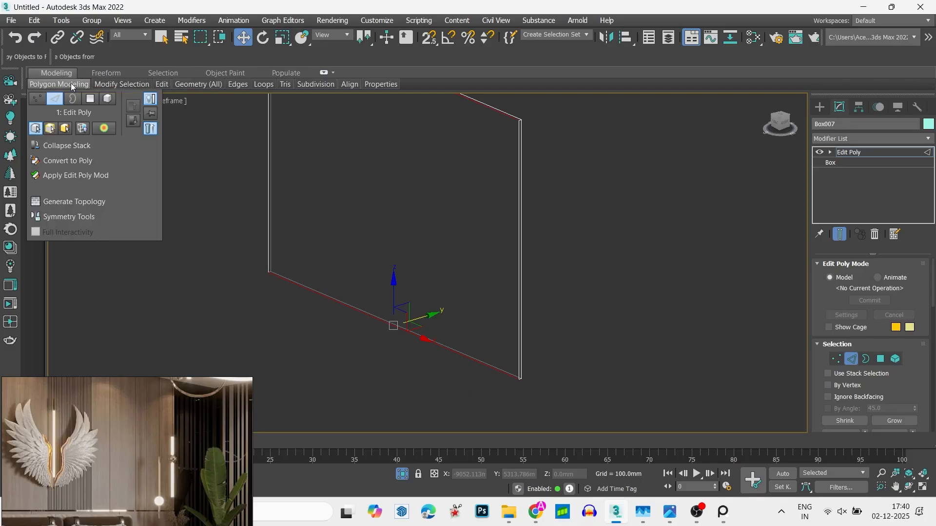
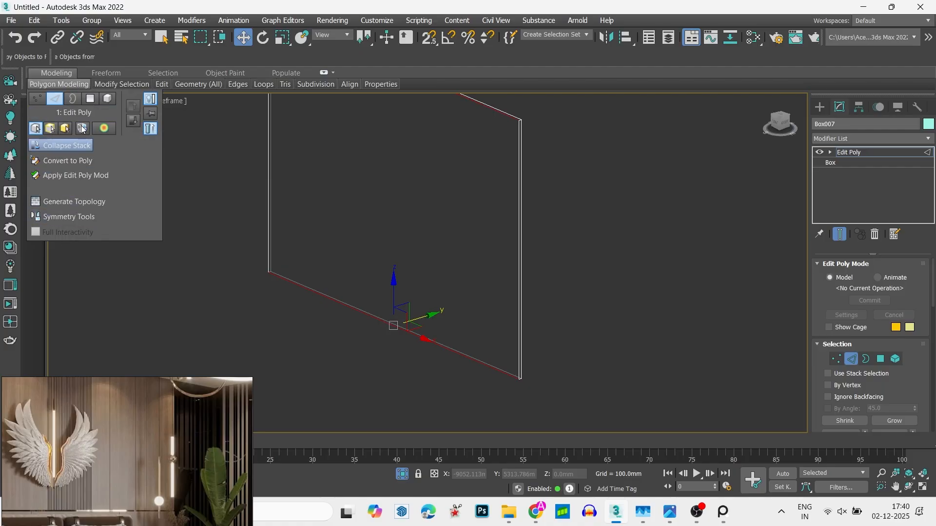
- Connect the box's selected long horizontal edges with two evenly spaced vertical segments, dividing the panel into three equal sections
mouse_move(107, 86)
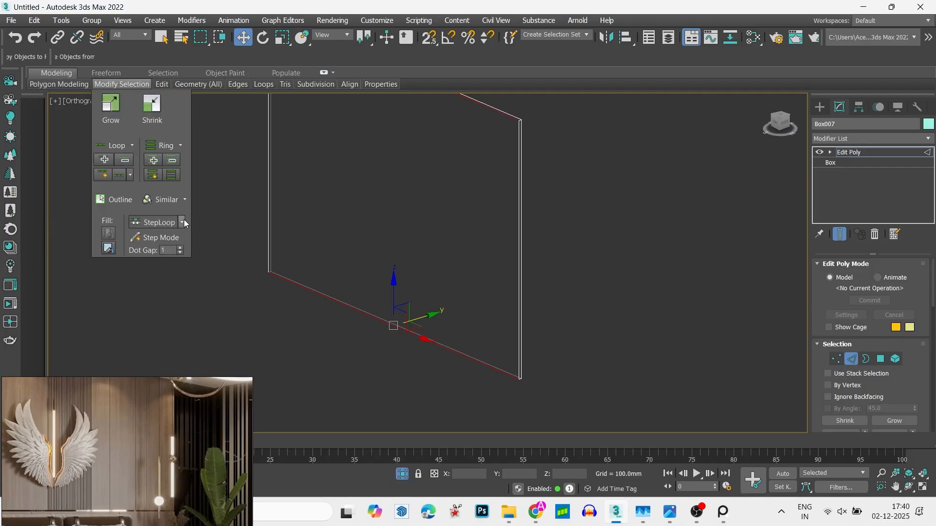
scroll(413, 251, down, 4)
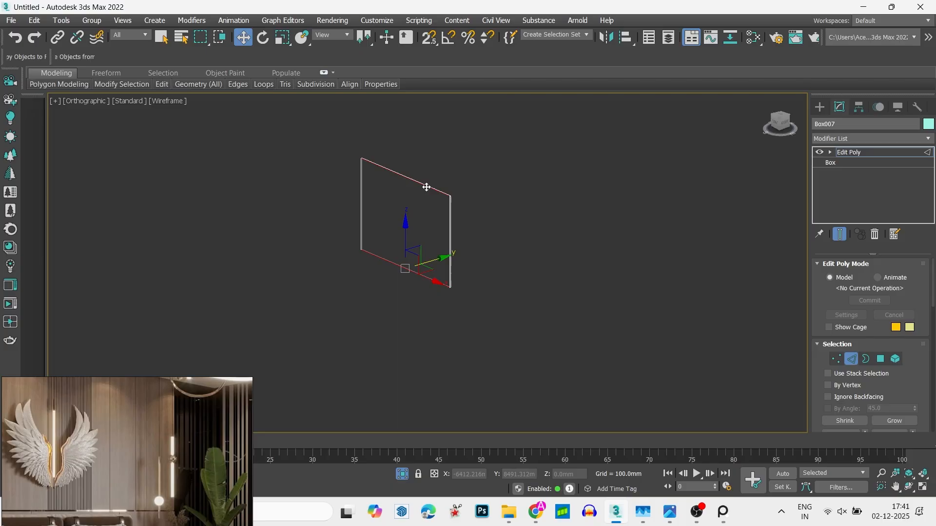
scroll(422, 215, up, 4)
scroll(422, 215, down, 3)
right_click(402, 254)
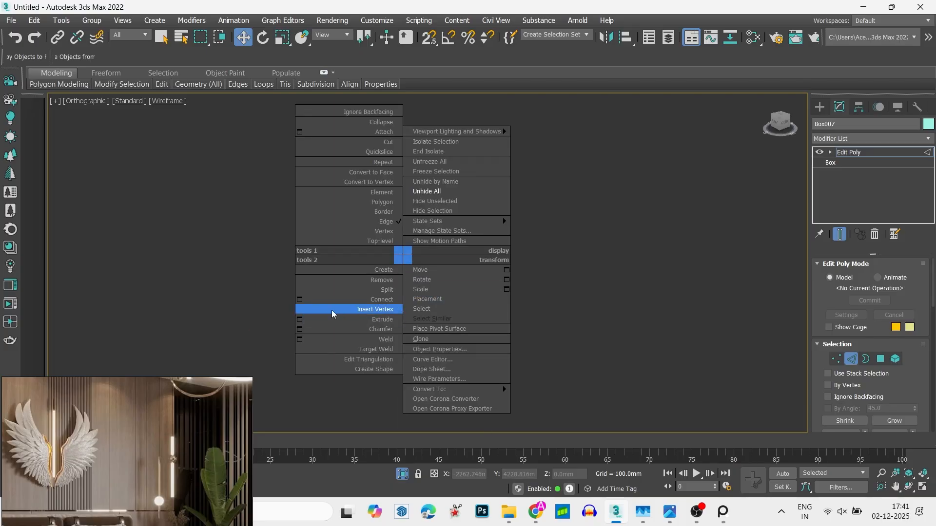
click(299, 299)
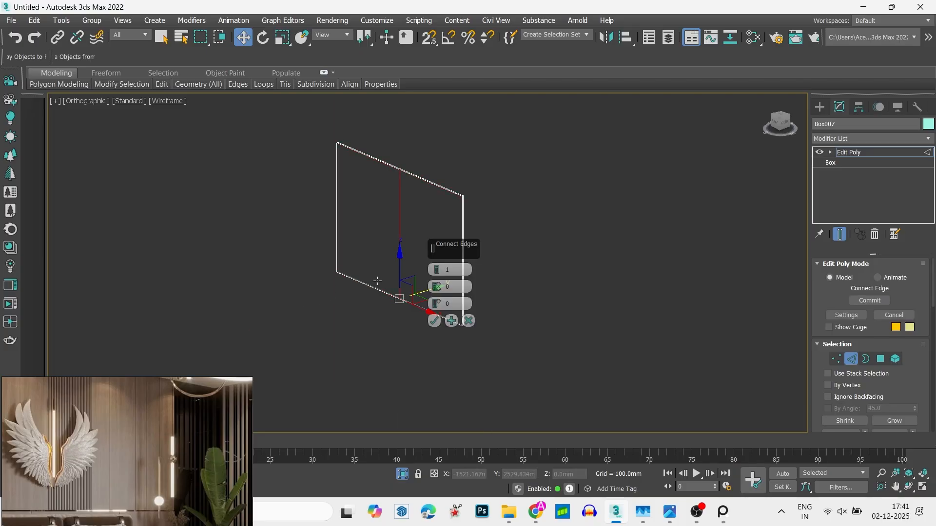
alt+middle_drag(329, 319, 358, 311)
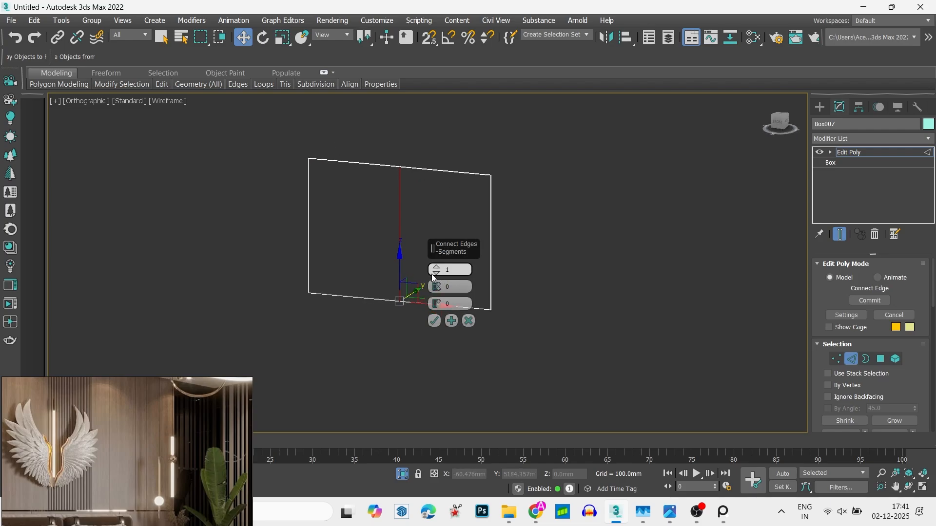
middle_drag(384, 281, 382, 283)
scroll(351, 310, up, 5)
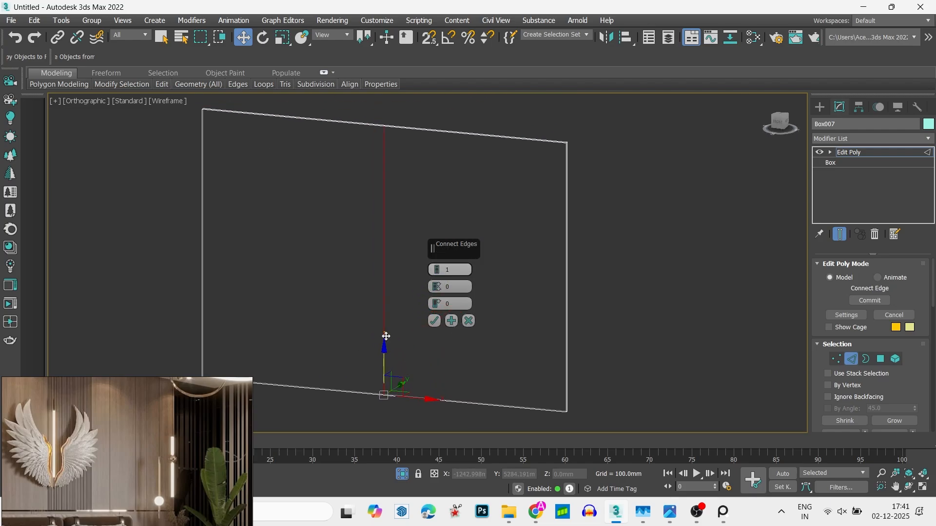
drag(436, 274, 437, 265)
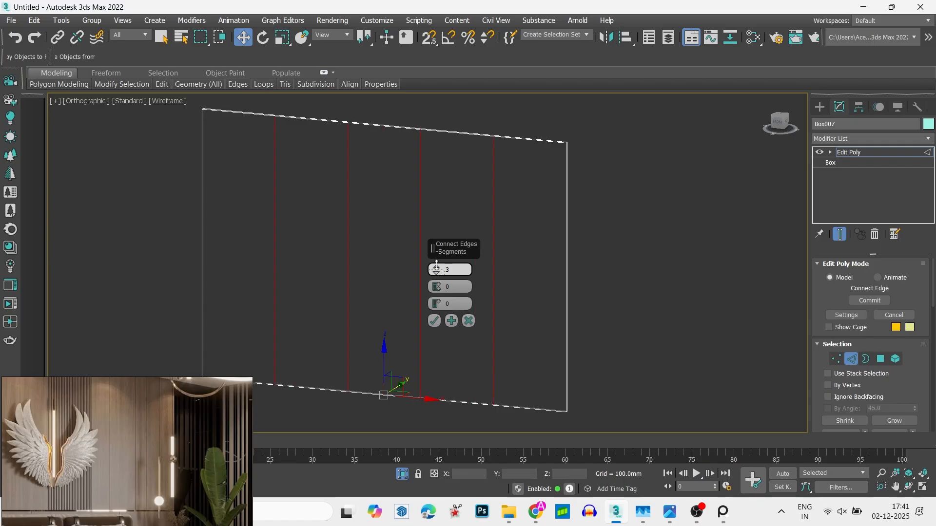
click(437, 268)
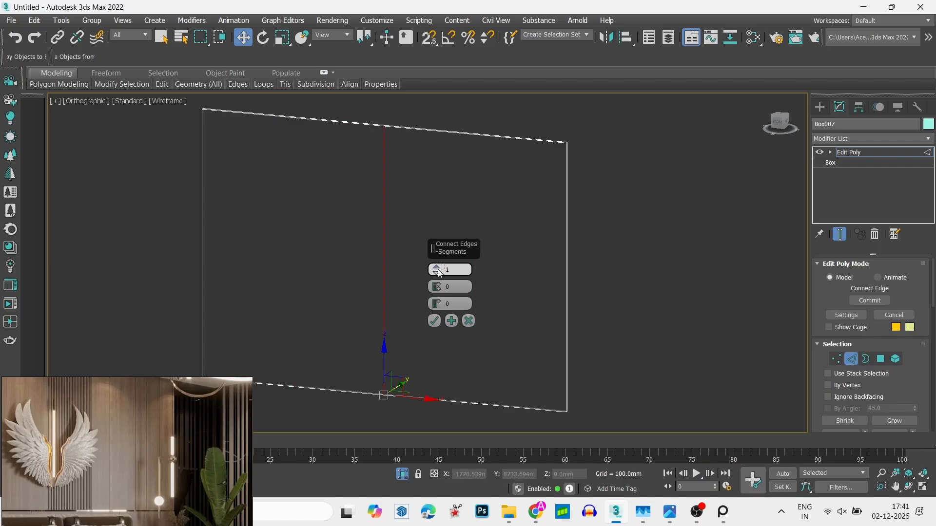
scroll(320, 309, down, 5)
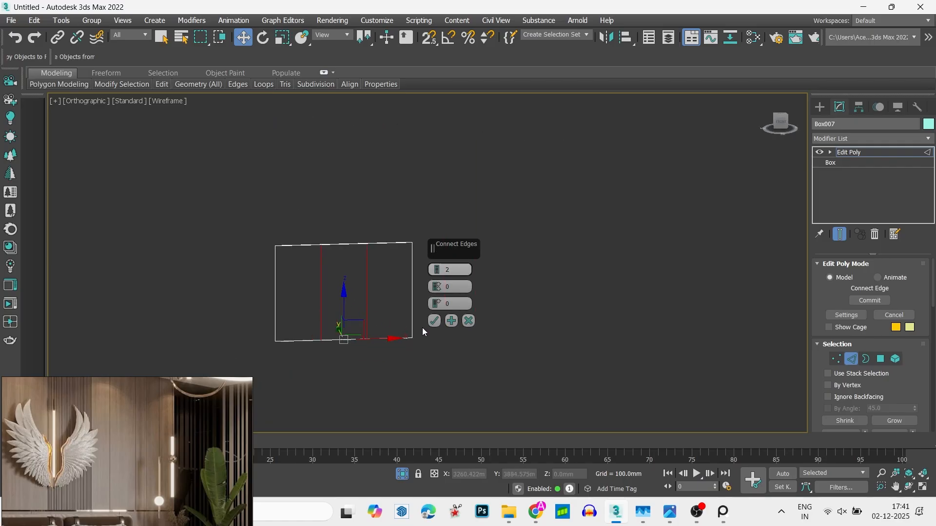
click(434, 320)
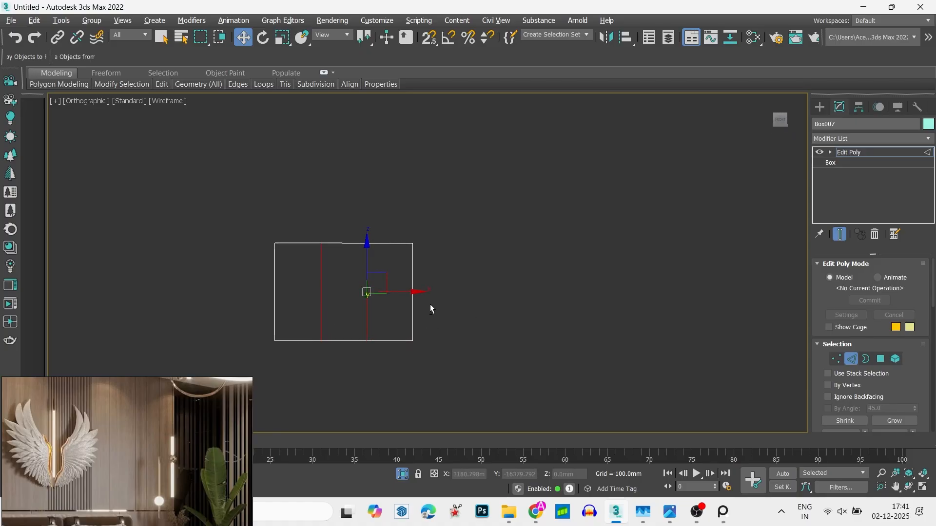
- Deselect the new edges and reframe the reference image on the slatted panel behind the wings
click(290, 352)
middle_drag(289, 352, 349, 331)
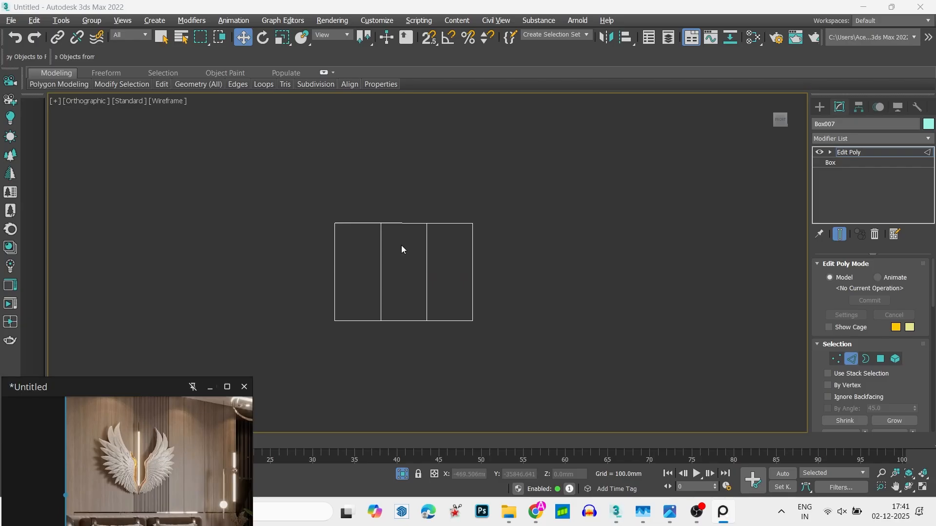
scroll(411, 227, up, 4)
scroll(475, 148, down, 3)
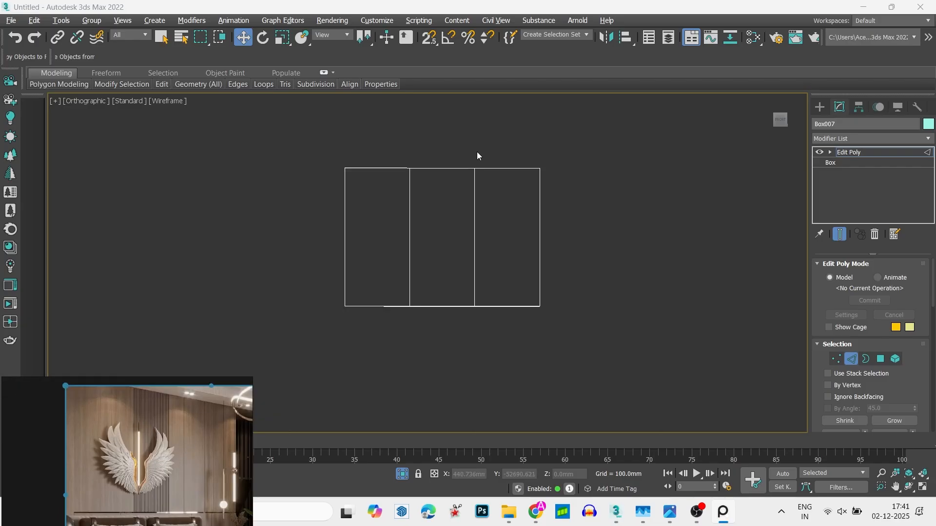
- Select the middle section's top and bottom edges at edge level
click(471, 234)
key(2)
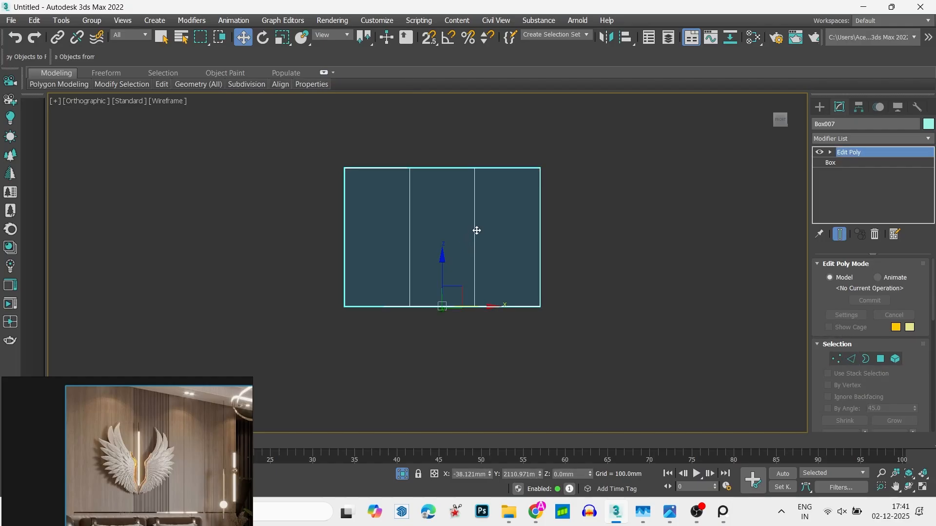
key(2)
click(449, 168)
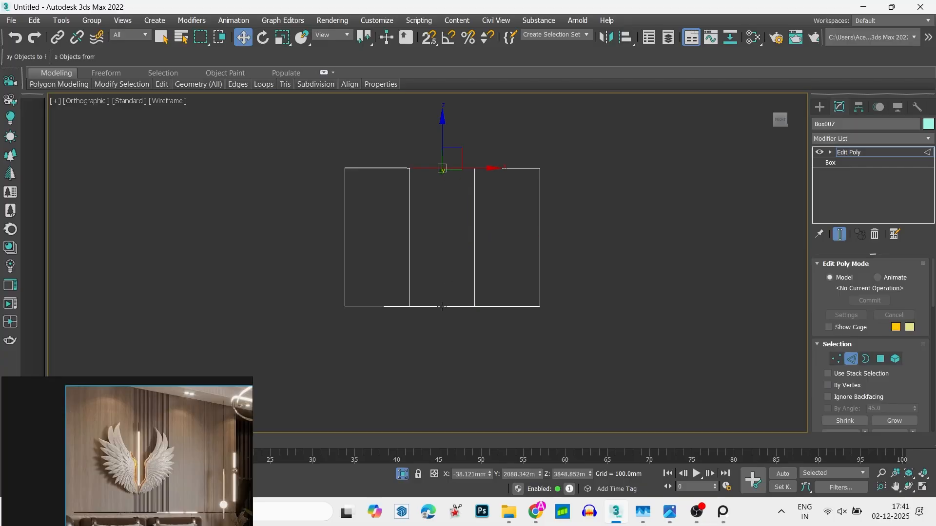
mouse_move(443, 305)
alt+middle_down()
mouse_move(422, 315)
mouse_move(449, 305)
alt+middle_up()
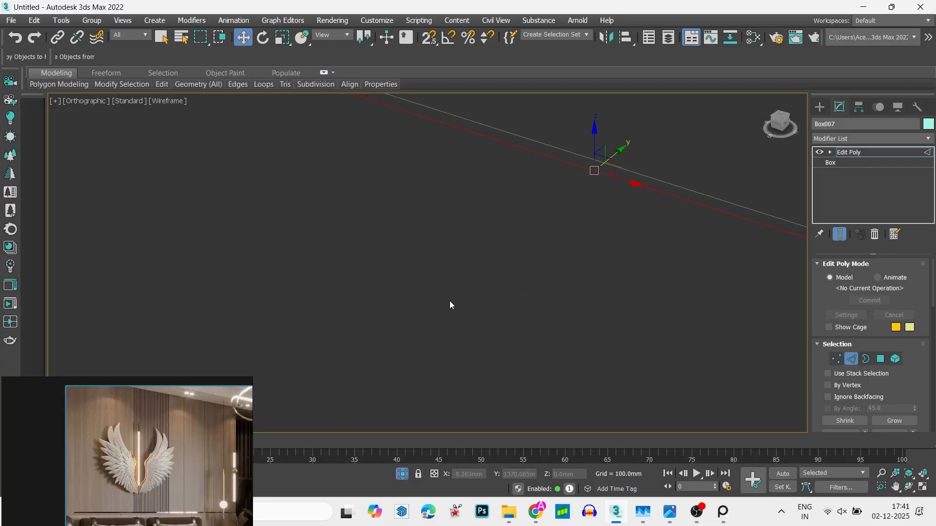
key(shift+z)
- Connect the middle section's selected top and bottom edges with roughly 40 evenly spaced vertical segments
right_click(472, 266)
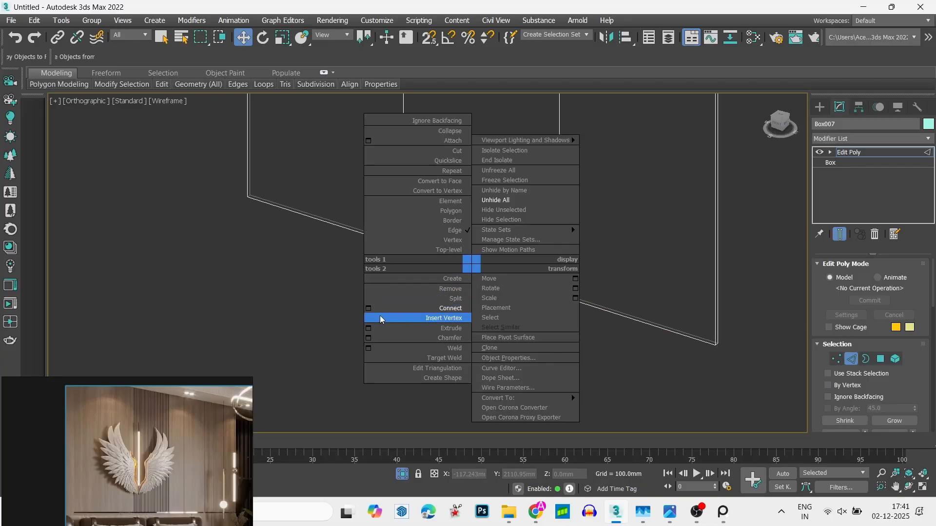
click(368, 308)
scroll(399, 305, down, 5)
middle_drag(477, 243, 516, 242)
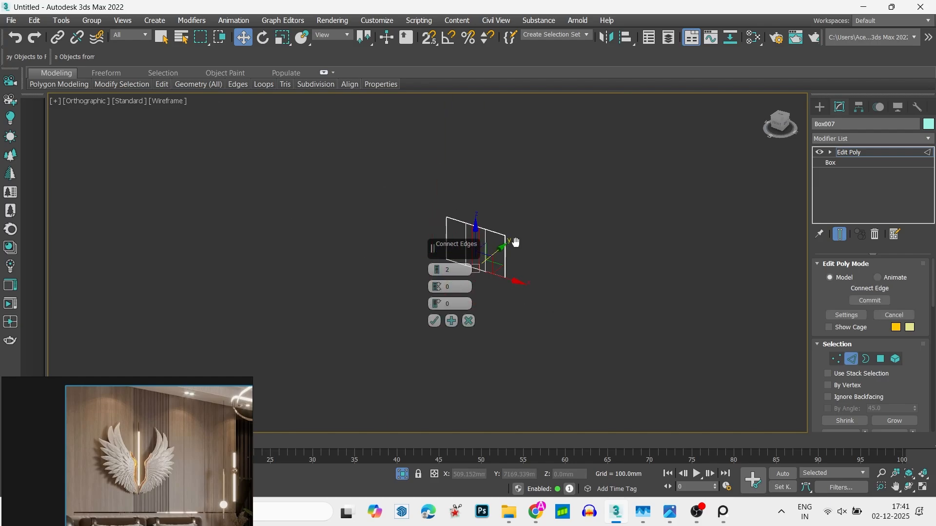
scroll(560, 239, up, 5)
drag(435, 274, 433, 247)
alt+middle_drag(569, 185, 599, 235)
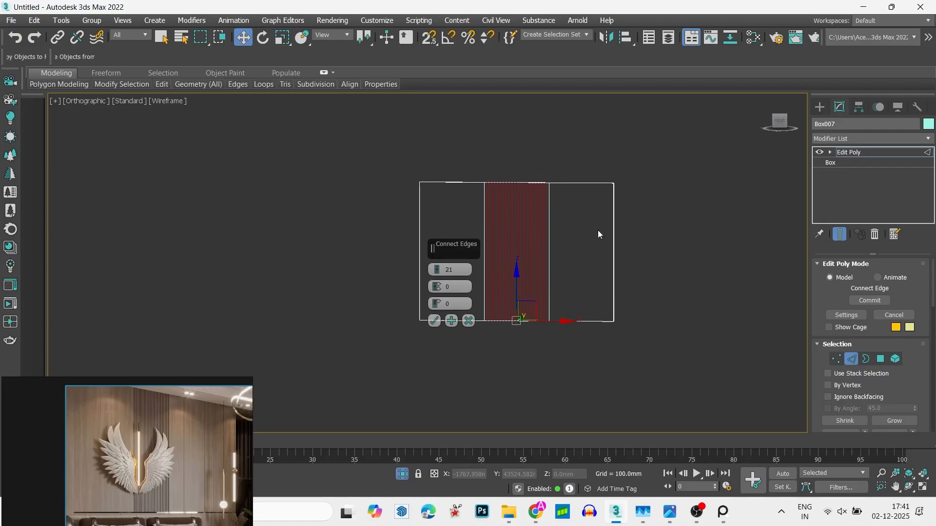
click(780, 121)
key(z)
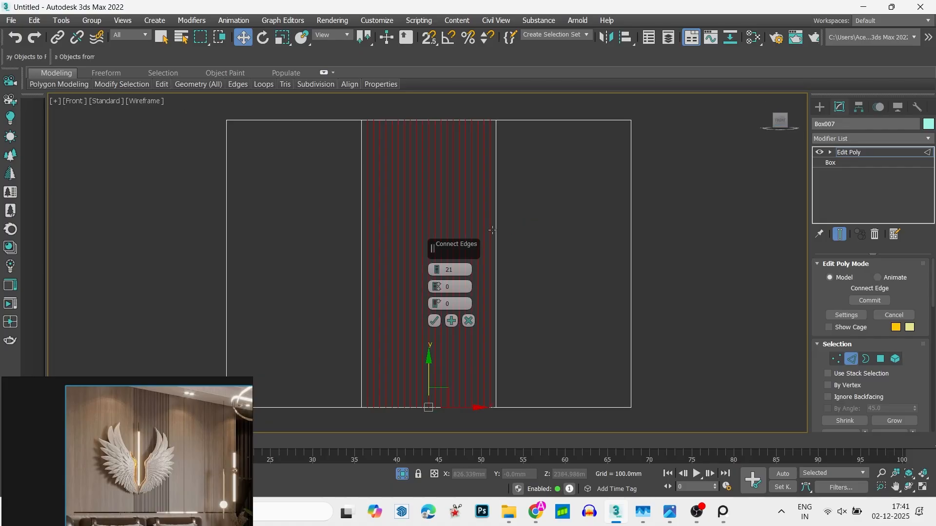
drag(440, 267, 440, 252)
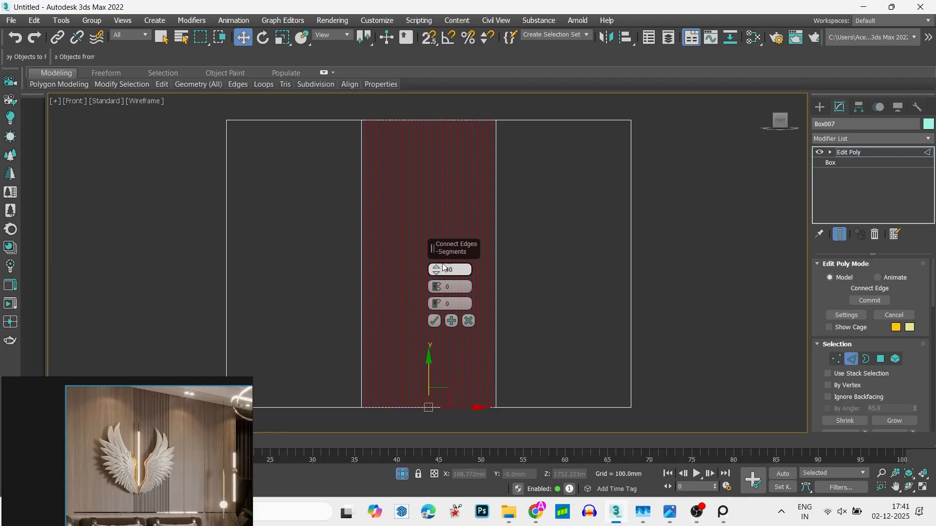
drag(438, 274, 438, 276)
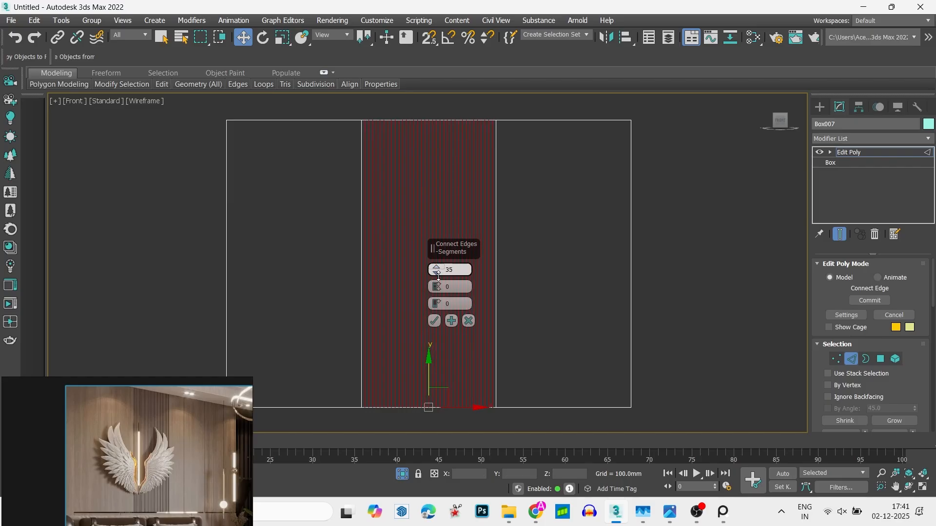
click(433, 321)
- Extrude the middle section's new vertical edges inward with a height of -26.093 mm and a width of 8.97 mm
alt+middle_drag(434, 250, 419, 213)
scroll(419, 213, up, 4)
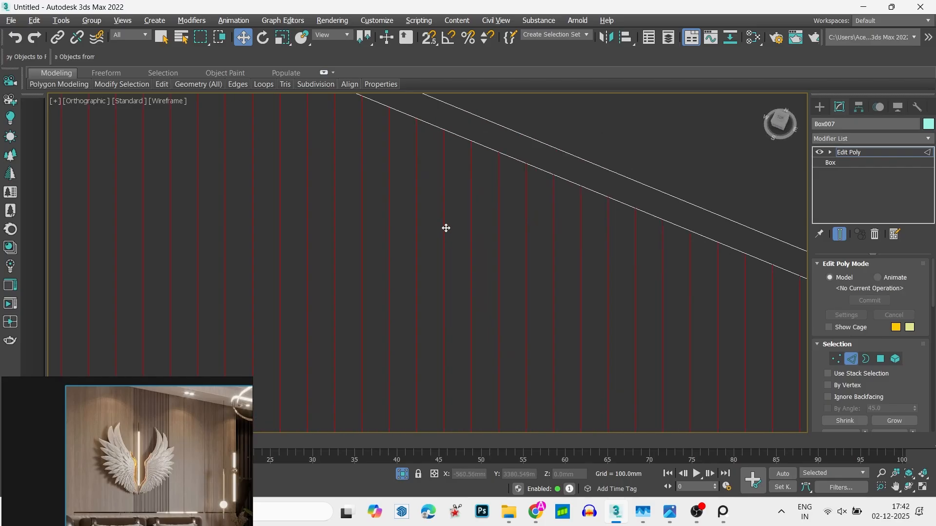
right_click(439, 184)
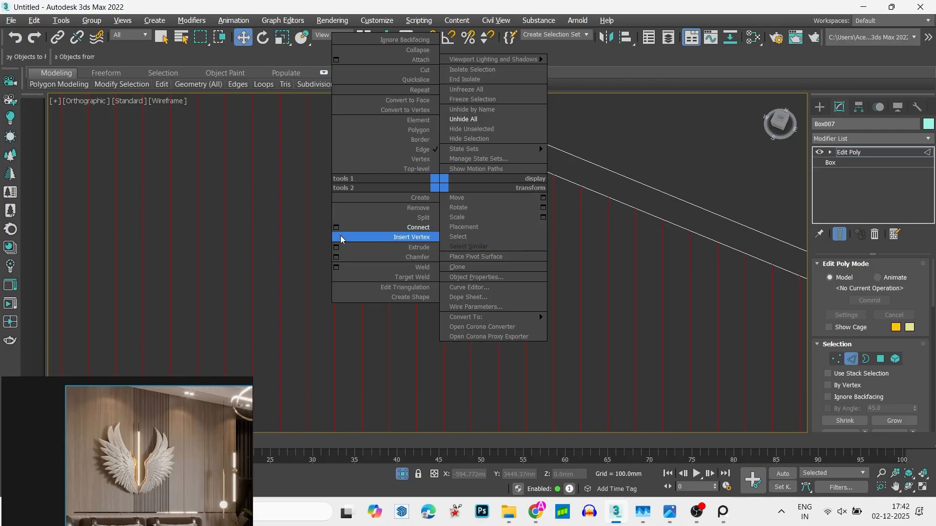
click(338, 250)
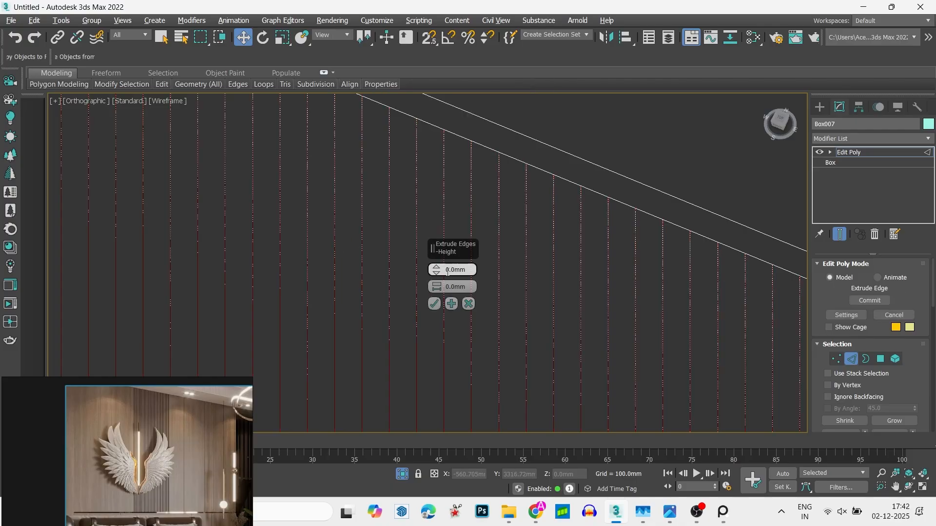
drag(433, 271, 432, 254)
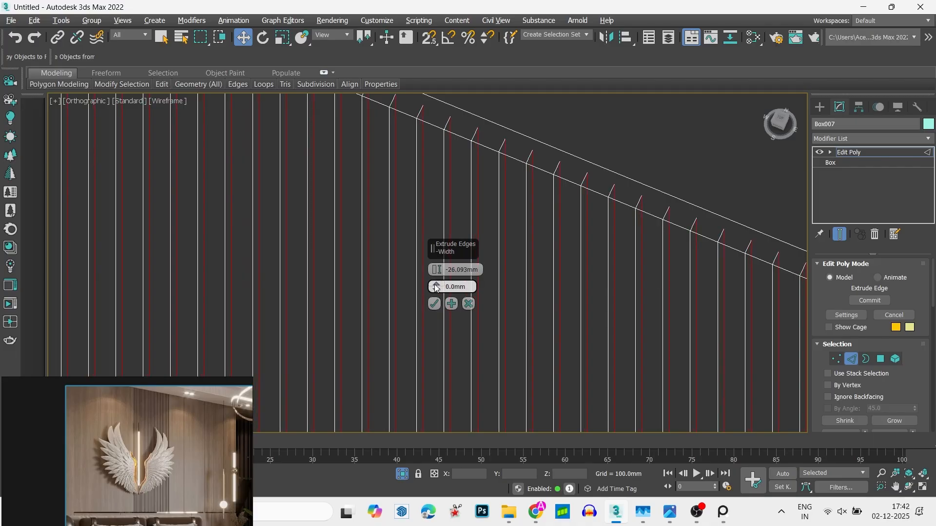
drag(437, 286, 437, 278)
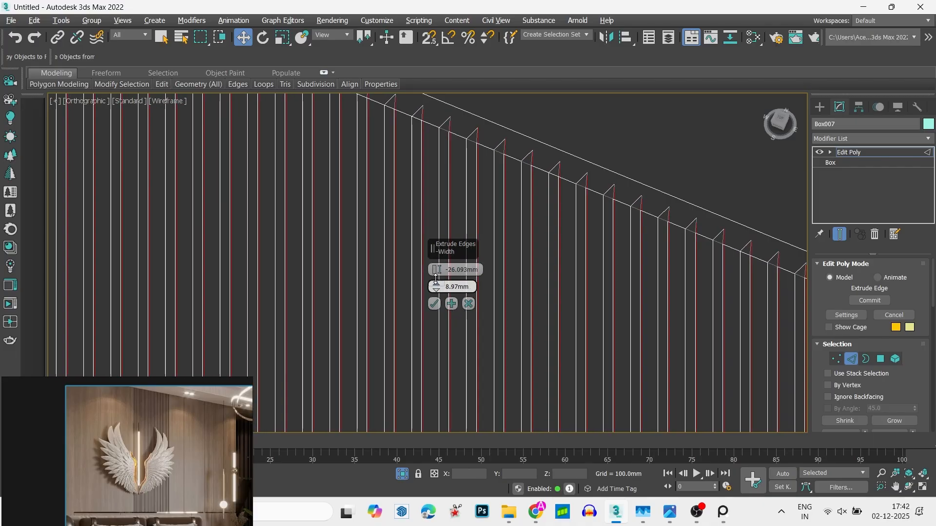
- Examine the extruded grooves in shaded display from the front and at an angle, comparing them with the reference
scroll(526, 240, down, 5)
key(F3)
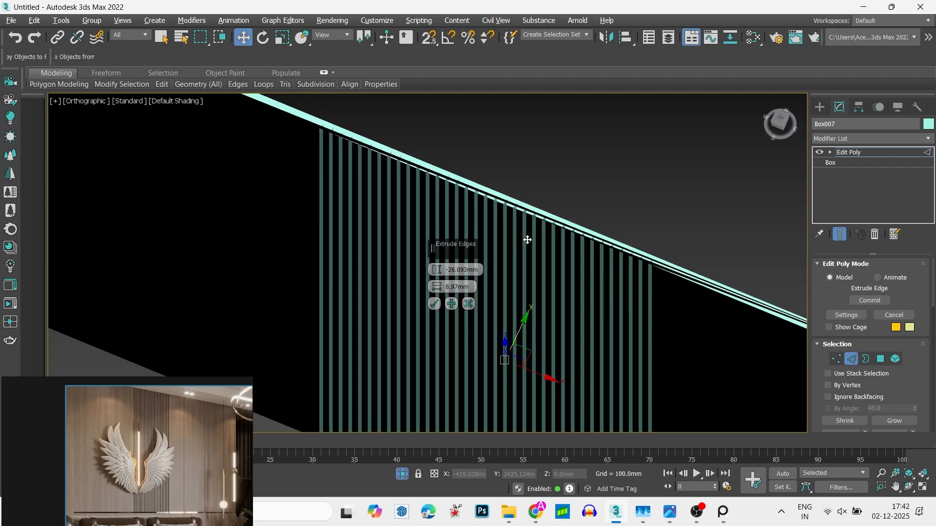
mouse_move(527, 240)
alt+middle_down()
mouse_move(577, 215)
mouse_move(554, 157)
mouse_move(535, 278)
alt+middle_up()
scroll(536, 273, down, 7)
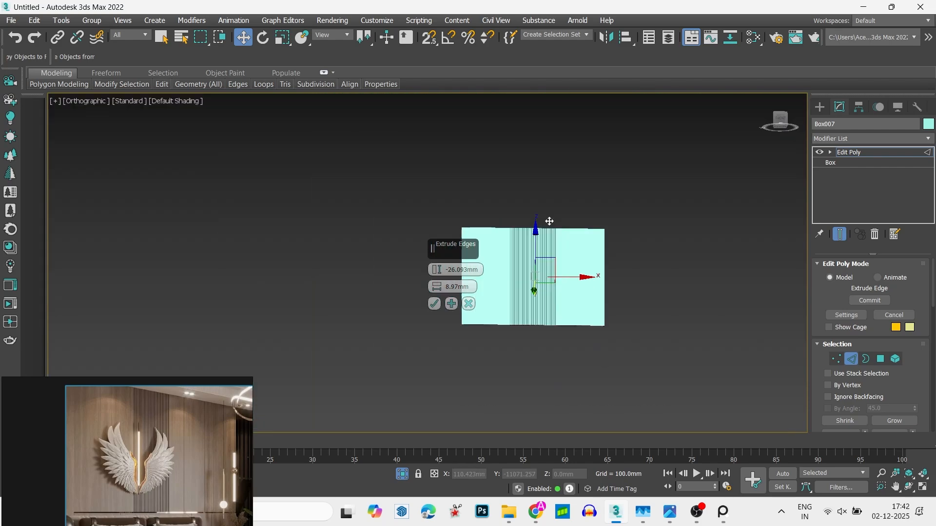
scroll(549, 221, up, 8)
scroll(548, 250, down, 10)
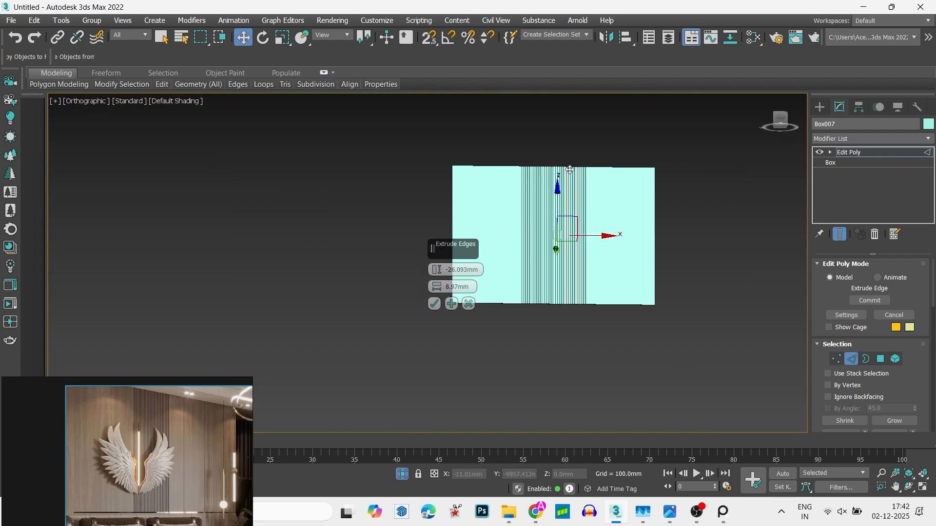
scroll(539, 177, up, 5)
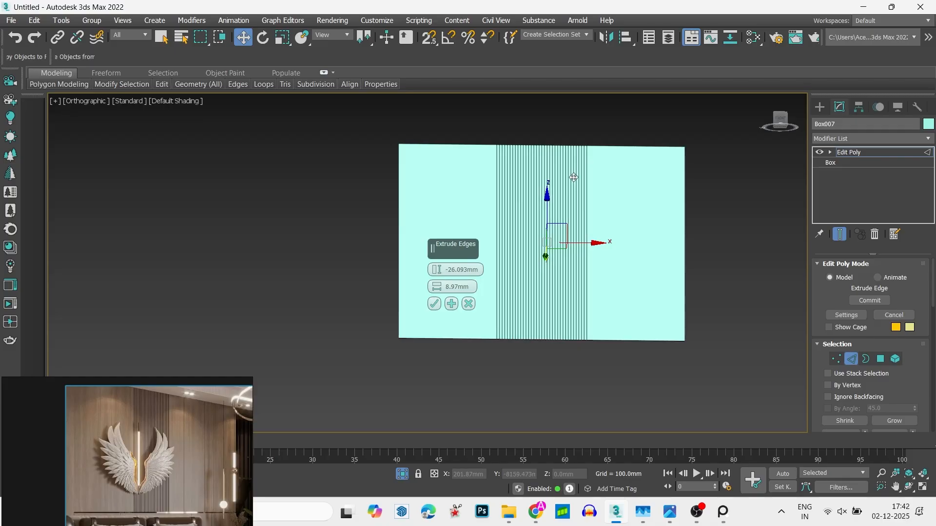
alt+middle_drag(604, 176, 640, 170)
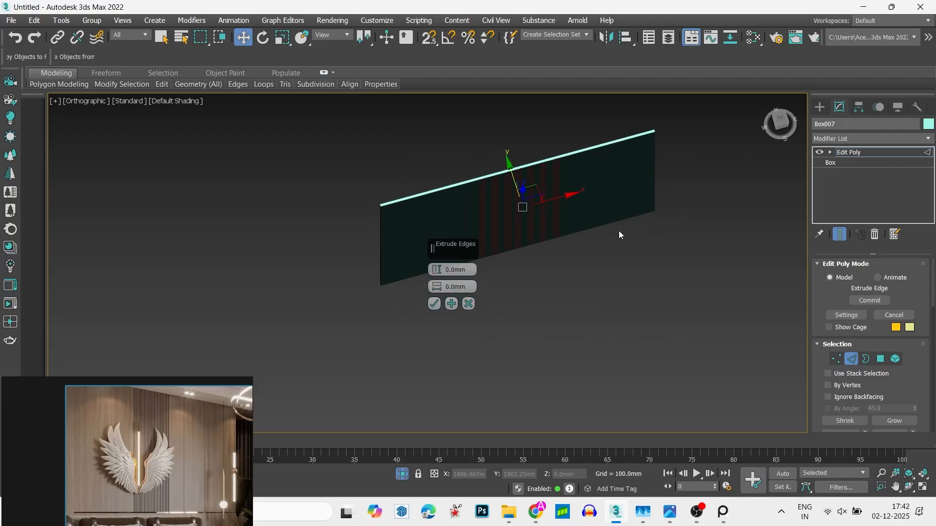
- Undo the edge extrusion and the dense edge connection in the middle section
key(ctrl+z)
key(ctrl+z)
key(ctrl+z)
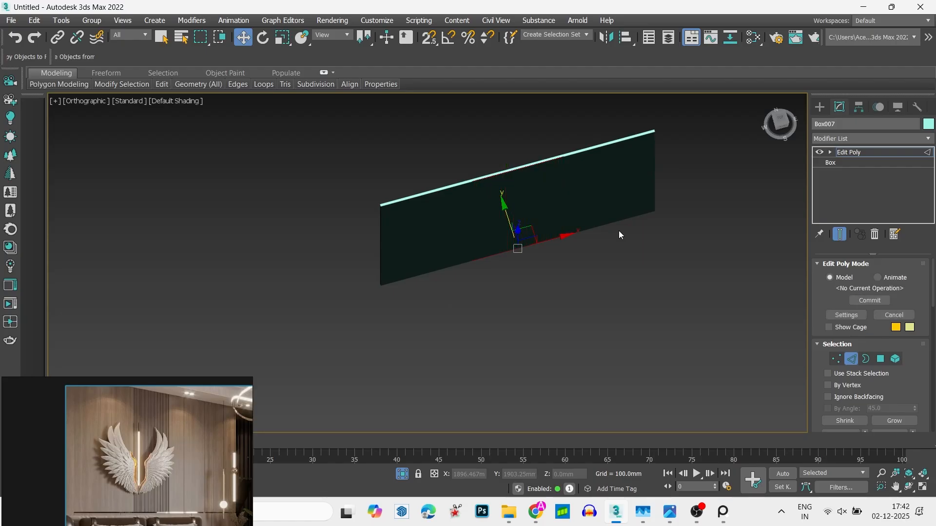
- In the wireframe front view, move the left divider's vertices along X to about -322 mm, narrowing the middle section
alt+middle_drag(619, 230, 584, 171)
key(F3)
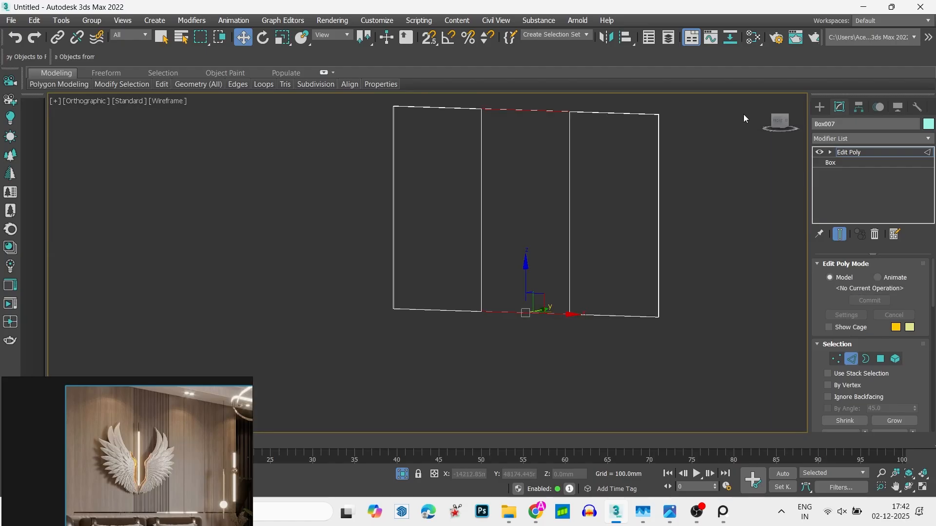
click(775, 125)
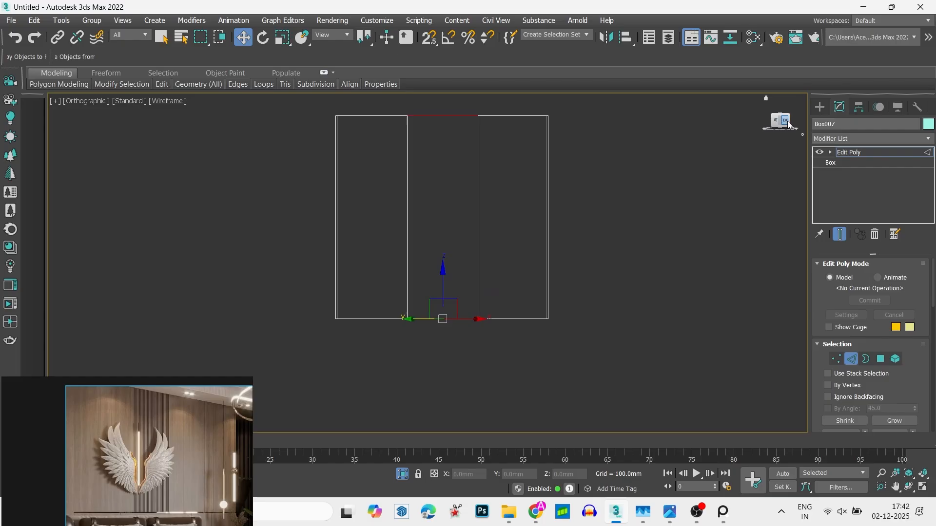
key(1)
drag(415, 103, 480, 330)
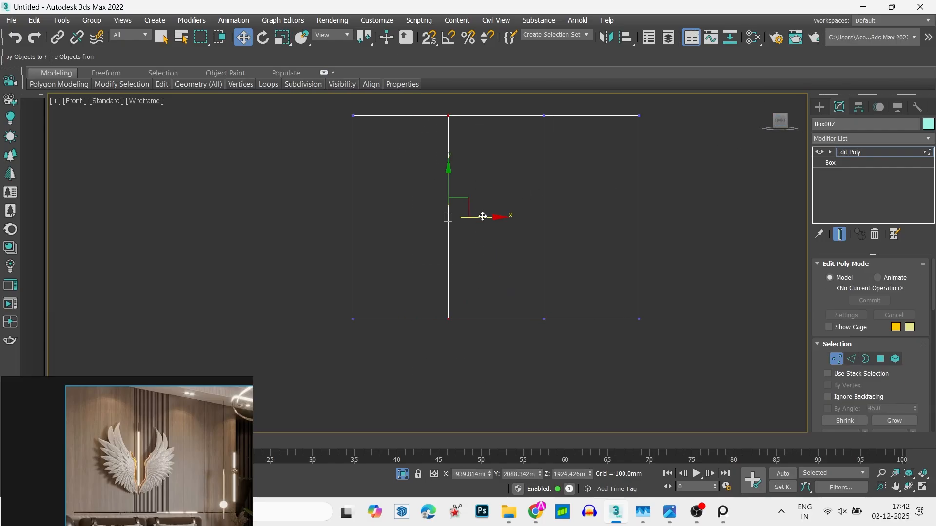
drag(483, 216, 519, 225)
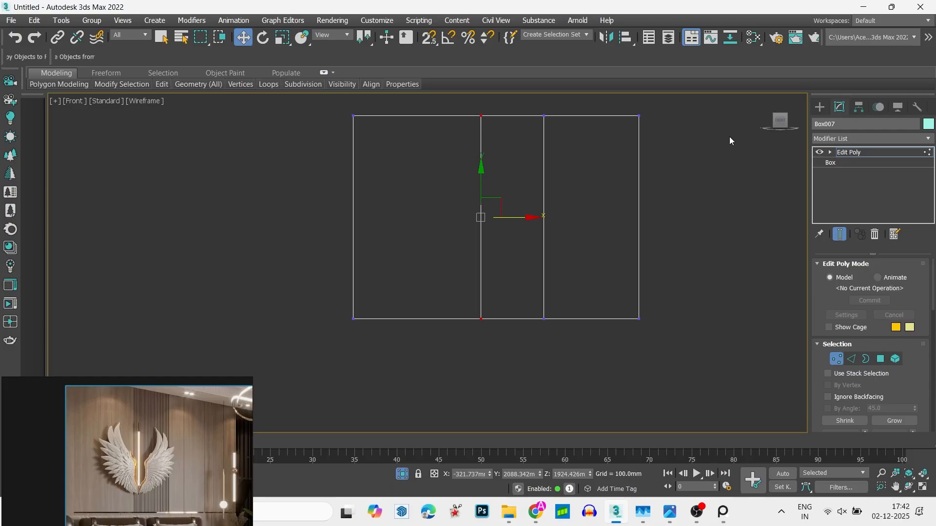
key(1)
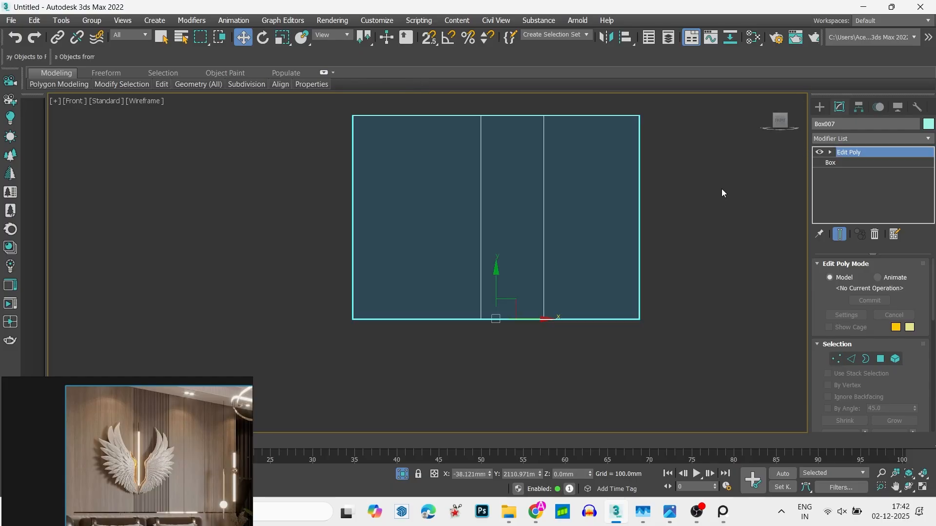
- Connect the front top and bottom edges of the narrowed middle section with 25 vertical segments
key(1)
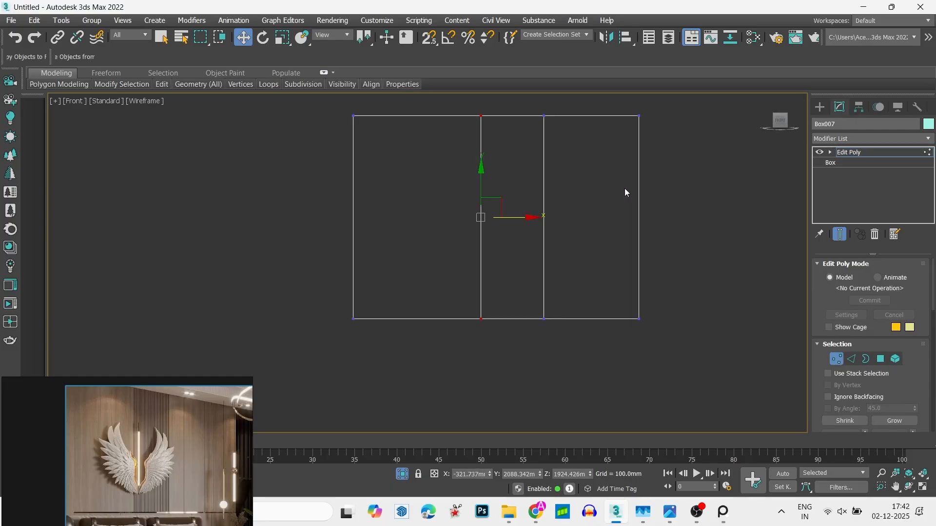
click(542, 164)
key(2)
click(543, 168)
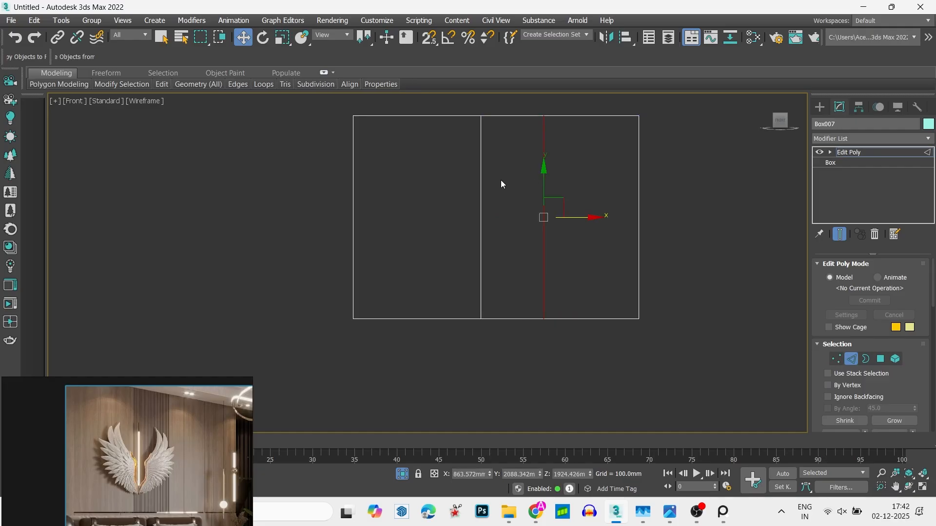
click(514, 115)
ctrl+click(512, 318)
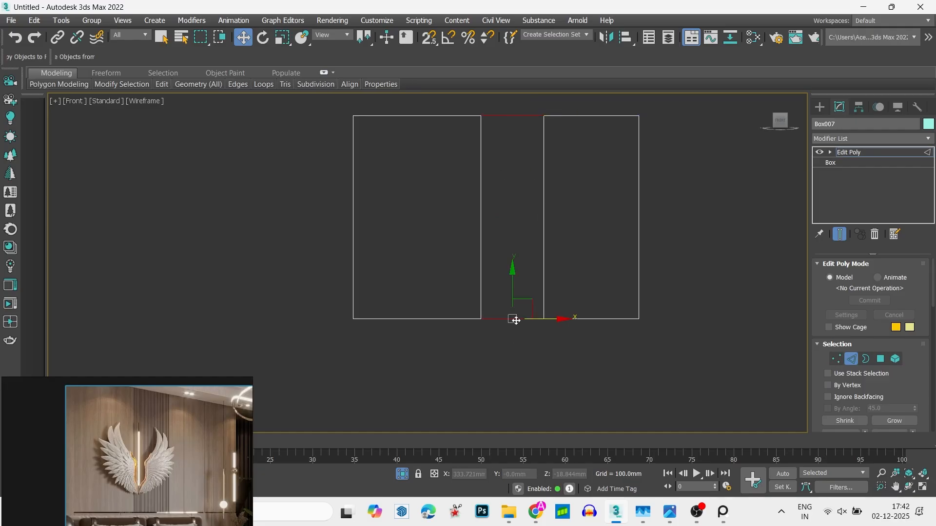
alt+middle_drag(512, 317, 510, 290)
right_click(510, 290)
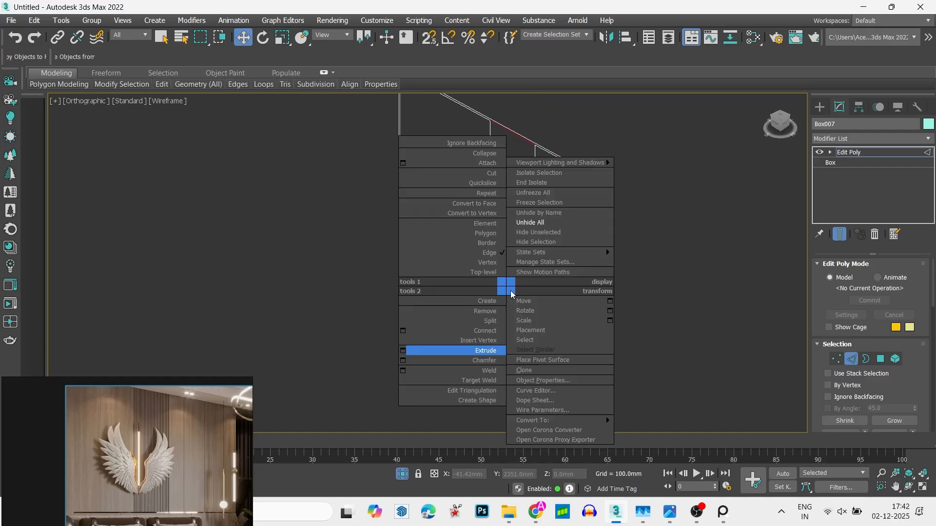
click(406, 330)
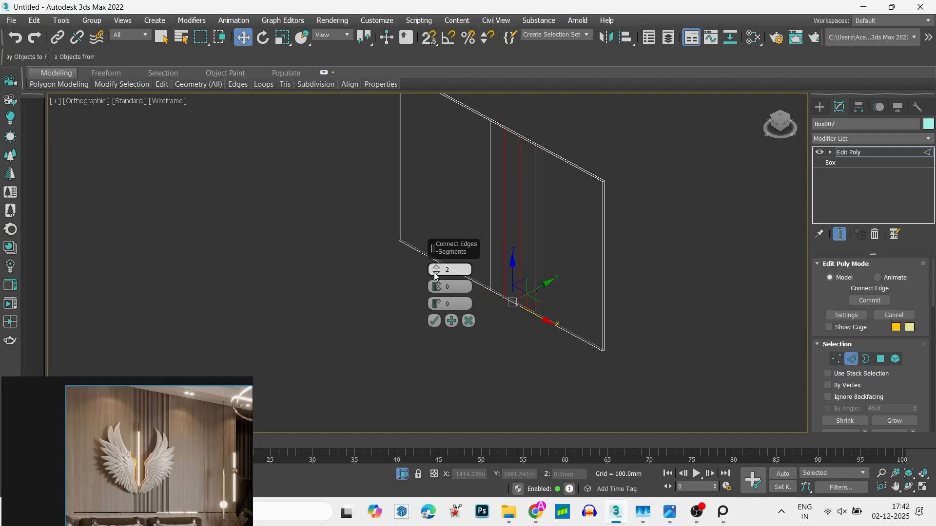
drag(436, 269, 438, 232)
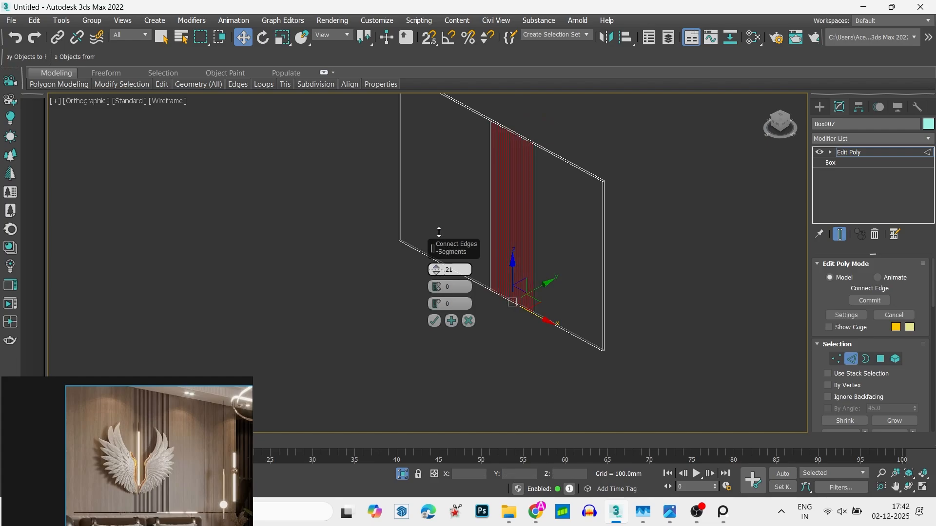
click(775, 127)
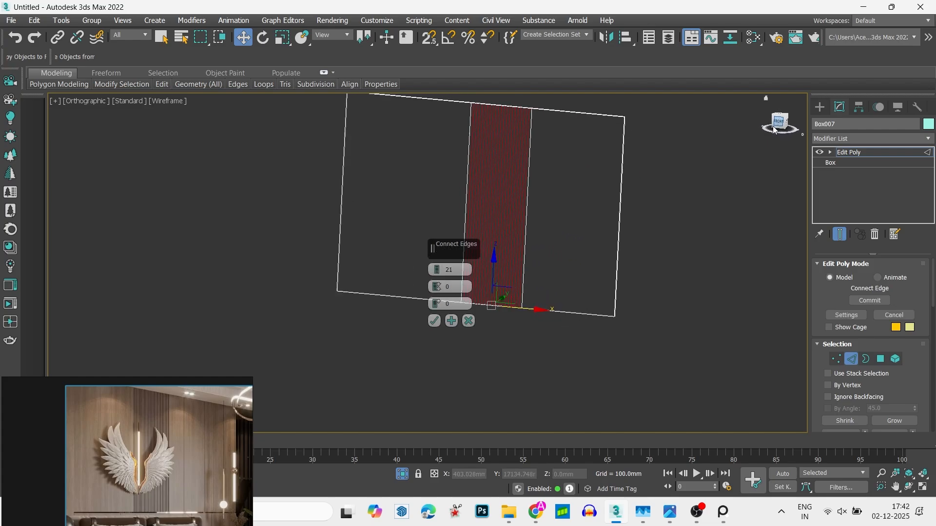
click(442, 268)
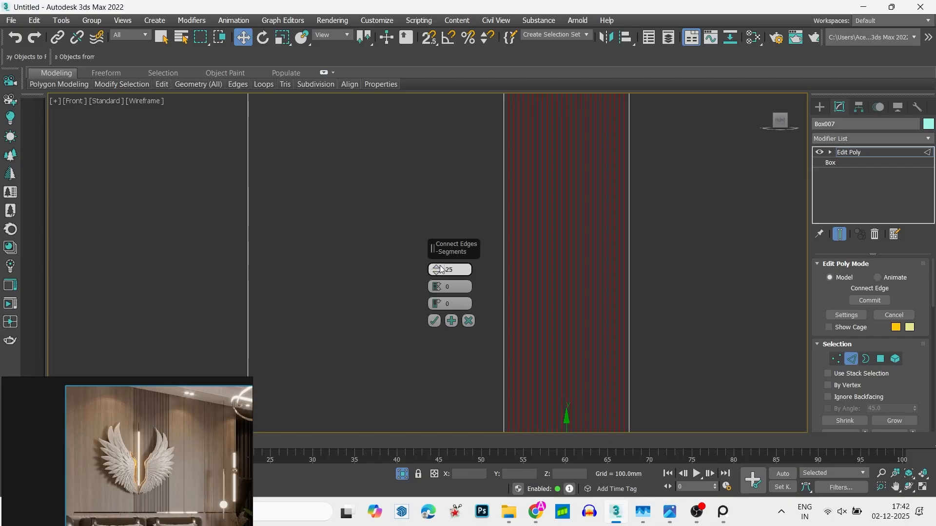
click(435, 321)
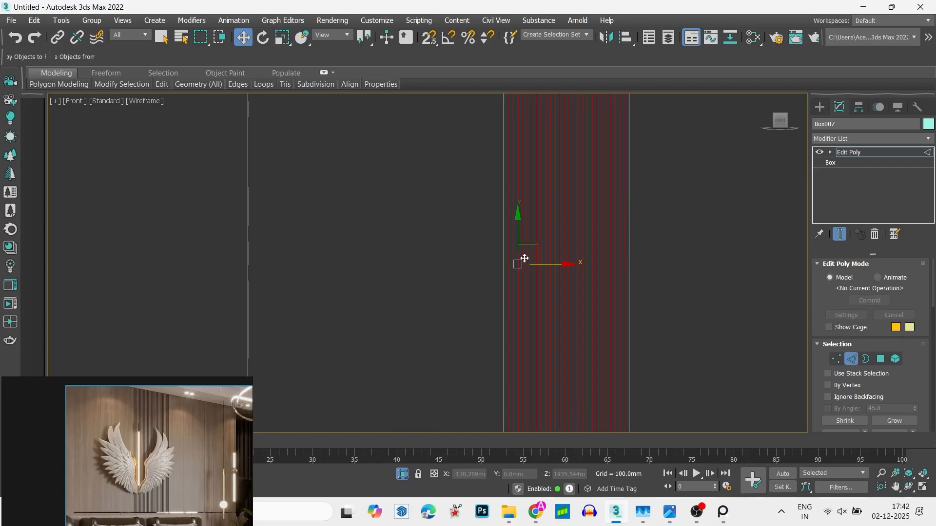
- Extrude the middle section's new vertical edges inward to form narrow slat grooves, leave edge editing and deselect the box
right_click(544, 238)
click(441, 303)
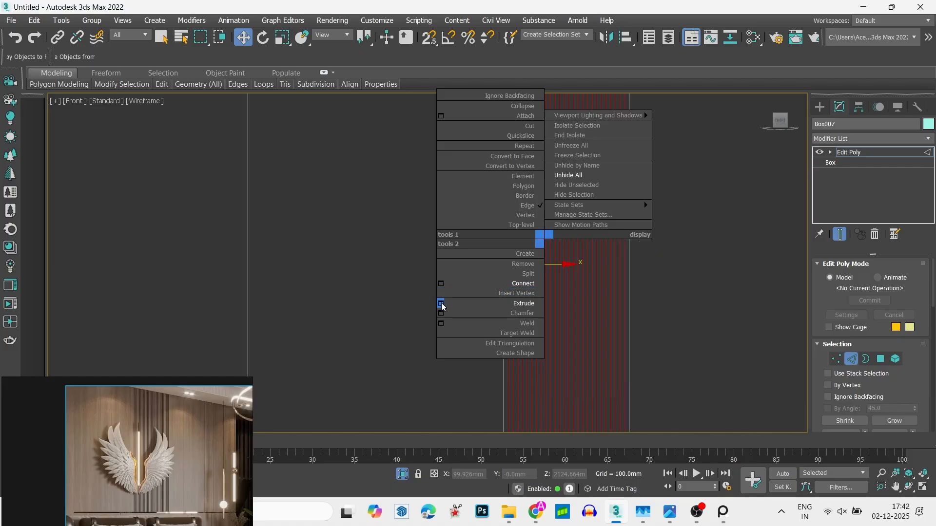
alt+middle_drag(600, 237, 560, 299)
scroll(582, 224, up, 9)
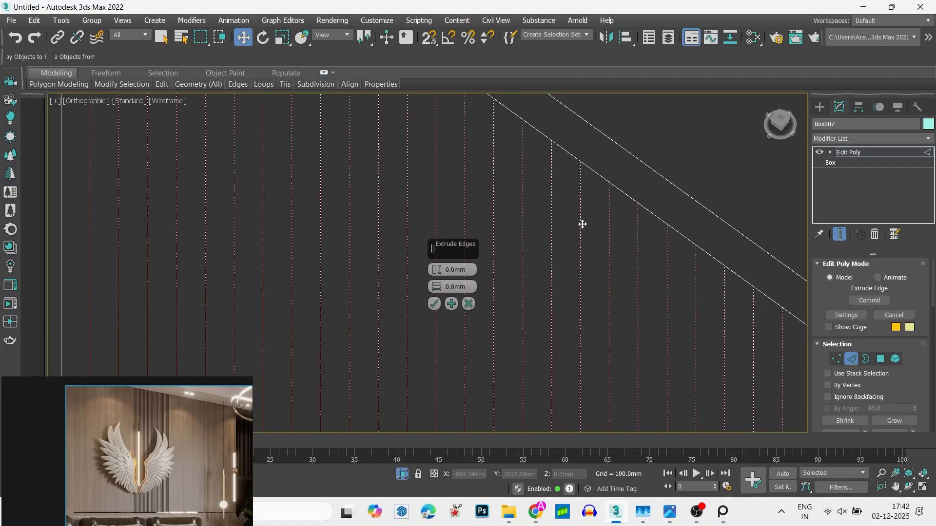
mouse_move(438, 273)
mouse_down()
mouse_move(440, 292)
mouse_move(440, 276)
mouse_up()
scroll(578, 271, down, 8)
alt+middle_drag(593, 340, 641, 275)
click(433, 304)
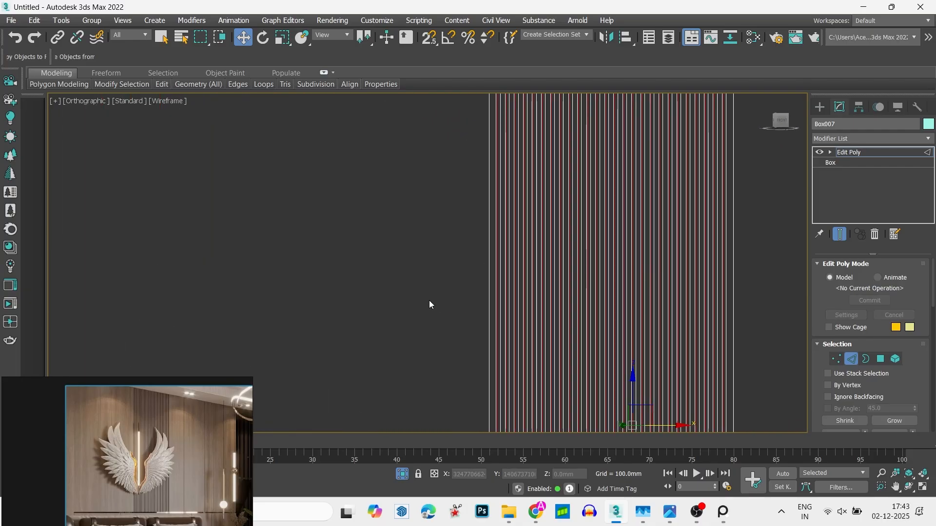
key(2)
scroll(429, 300, down, 5)
click(492, 143)
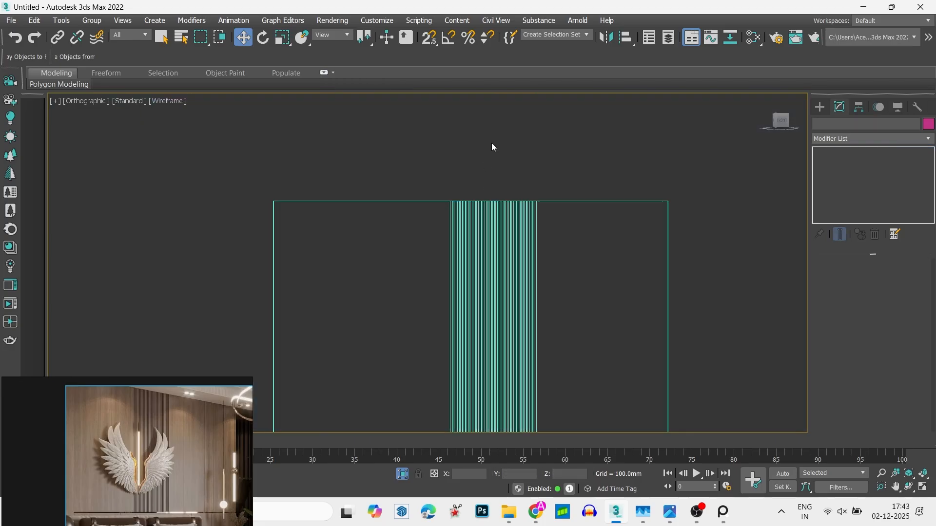
- Examine the grooved strip in the shaded front view and compare its proportions and slat spacing with the reference image
scroll(516, 172, down, 3)
mouse_move(516, 171)
alt+middle_down()
mouse_move(502, 187)
mouse_move(547, 280)
alt+middle_up()
key(f)
key(z)
key(F3)
scroll(535, 236, up, 5)
scroll(520, 212, down, 5)
scroll(521, 212, down, 5)
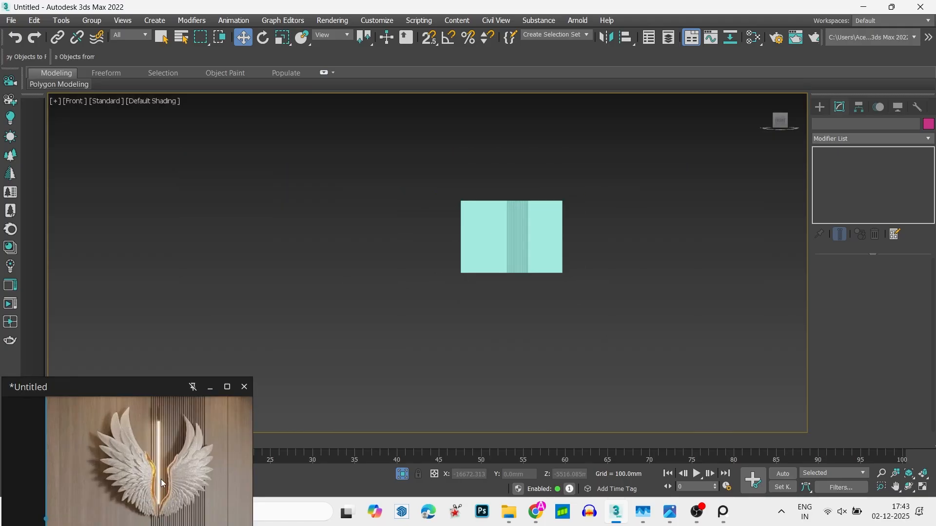
scroll(161, 479, up, 2)
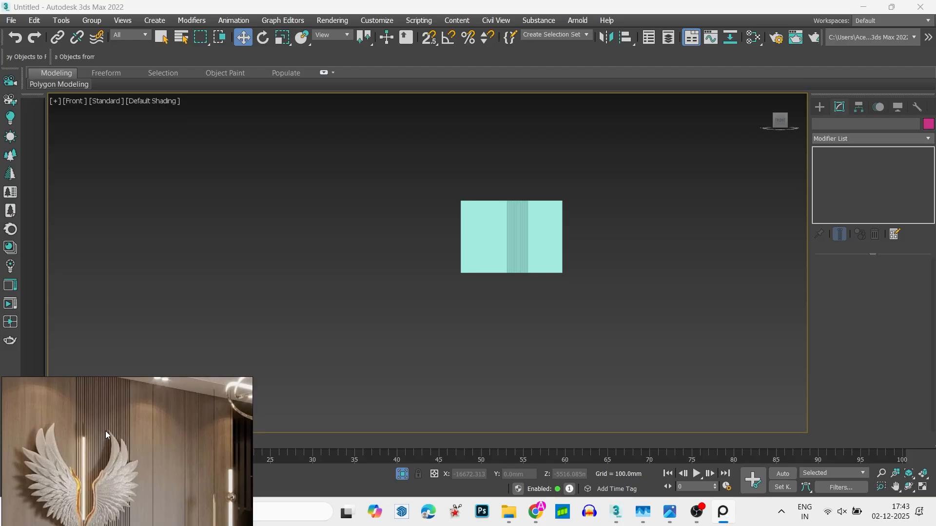
scroll(513, 282, up, 3)
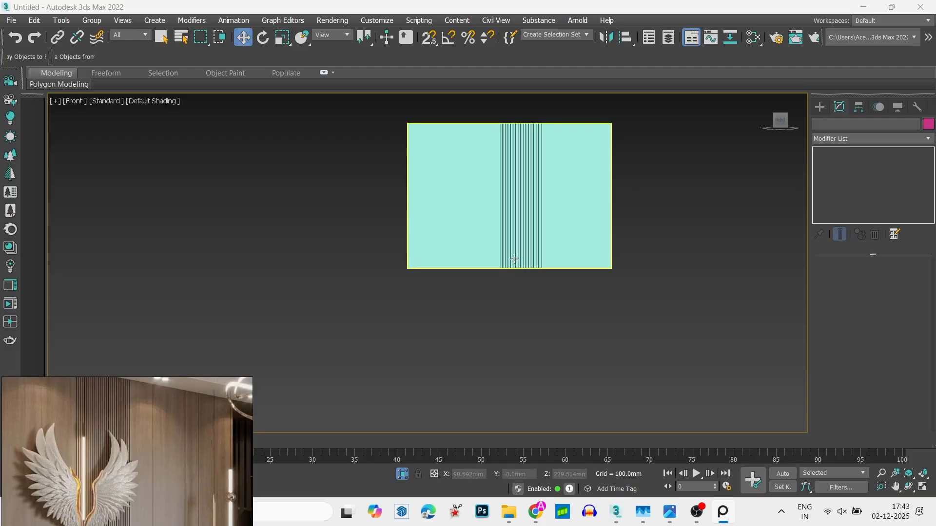
middle_drag(527, 235, 556, 259)
click(562, 240)
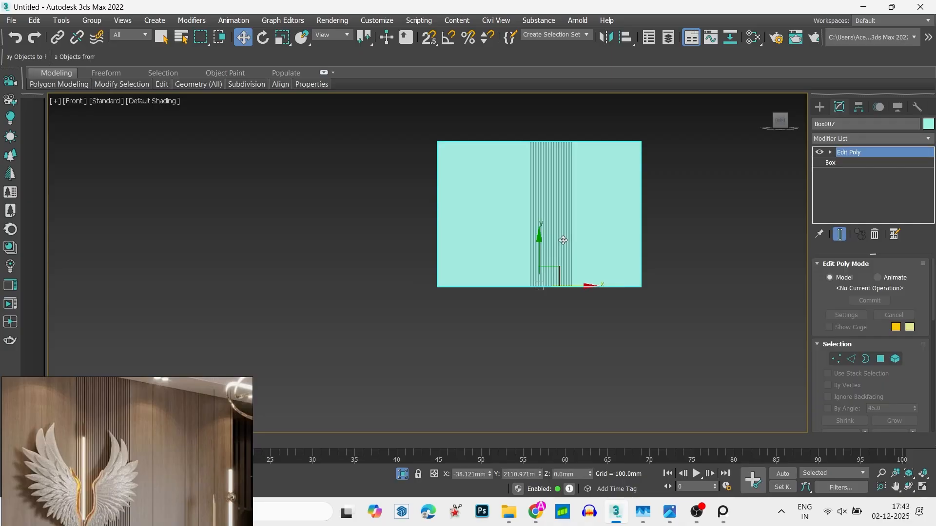
scroll(69, 495, down, 4)
middle_drag(86, 462, 110, 447)
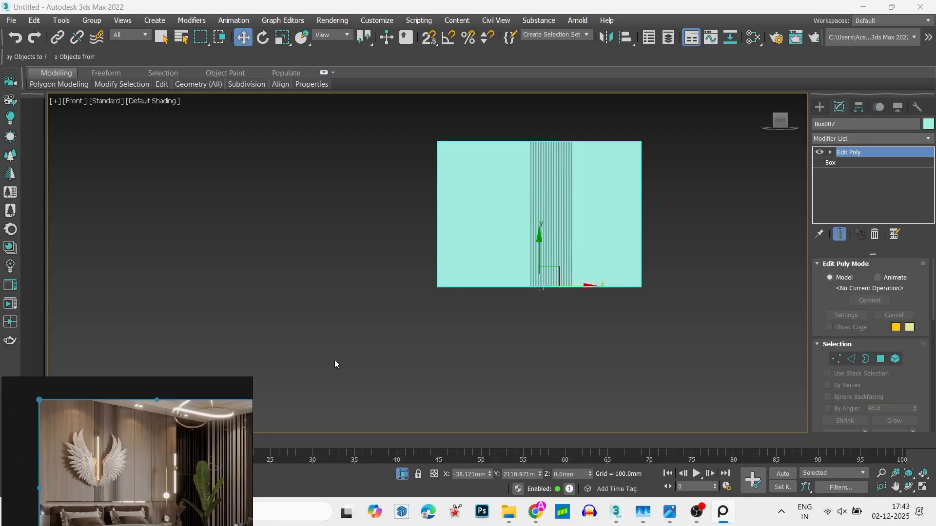
scroll(119, 470, up, 4)
scroll(160, 460, down, 4)
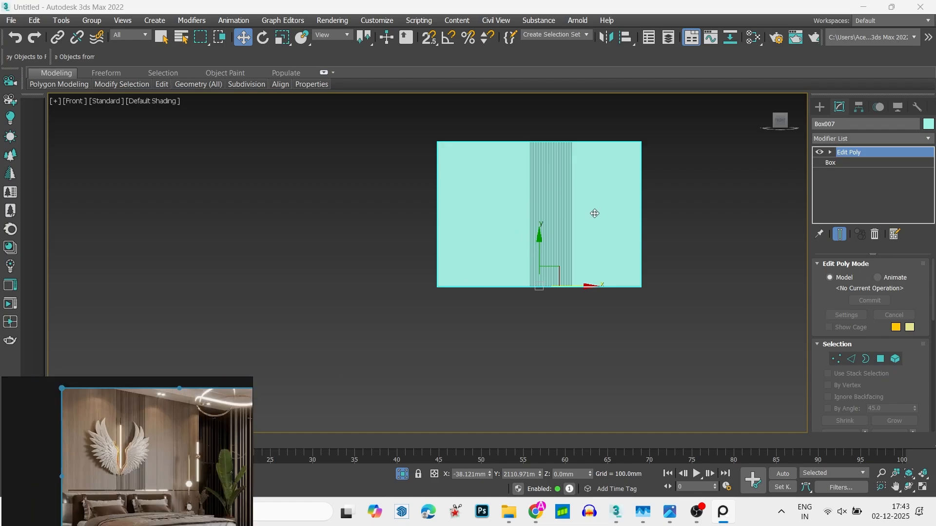
- In wireframe, connect the front top and bottom edges of the section right of the slat strip with 1 segment
scroll(593, 211, up, 3)
key(F3)
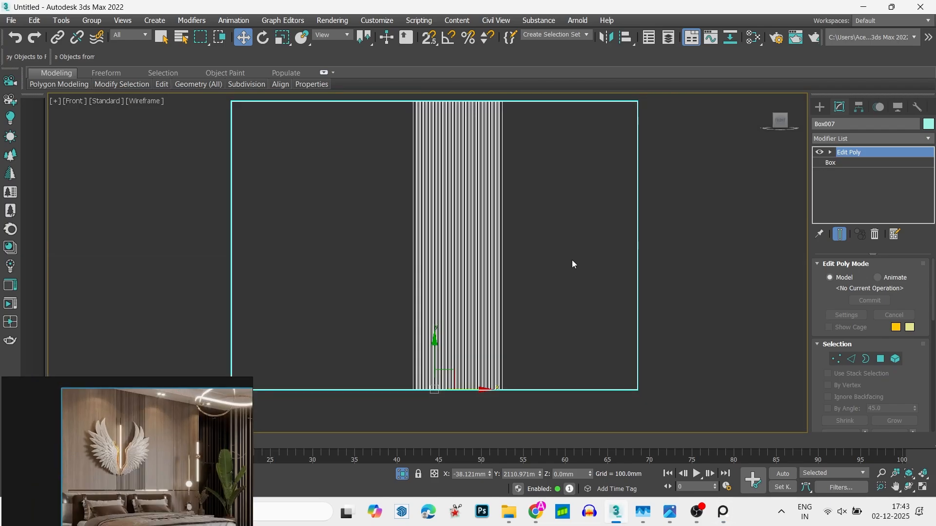
scroll(580, 258, down, 2)
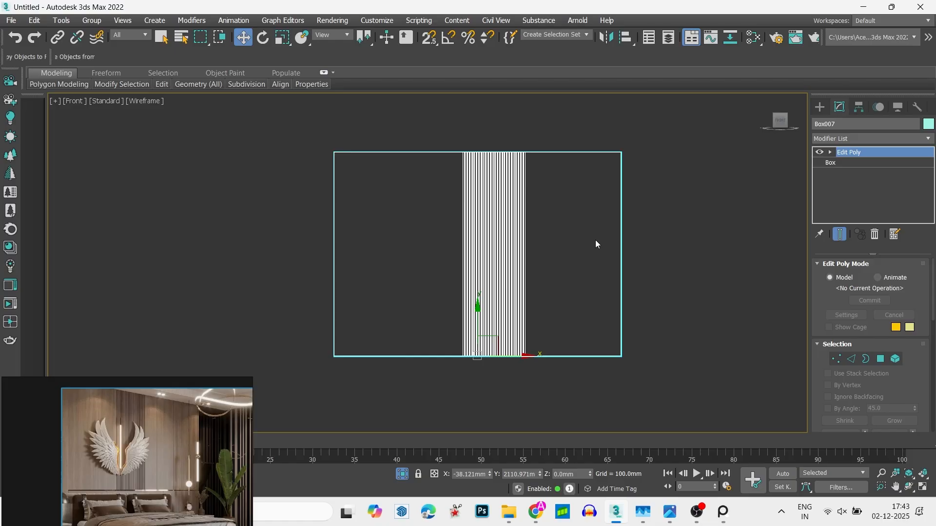
key(2)
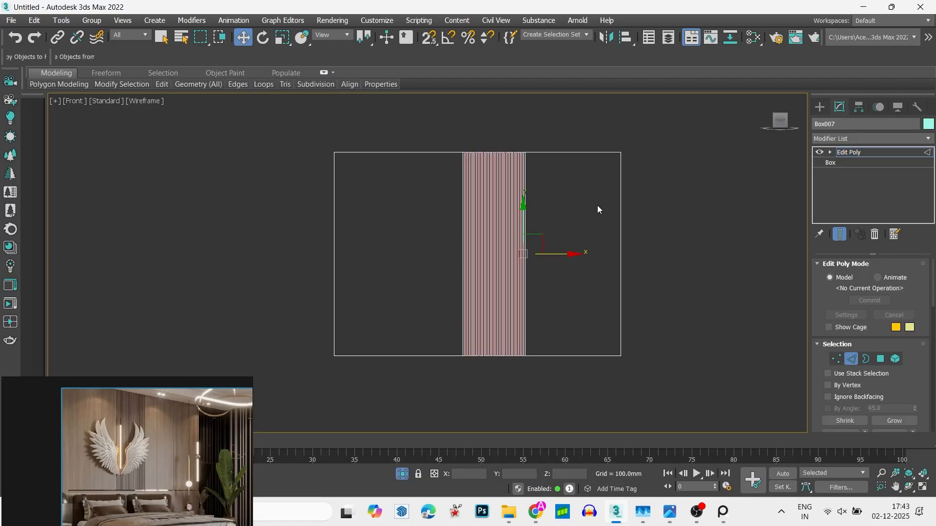
alt+middle_drag(598, 206, 577, 223)
scroll(592, 151, up, 9)
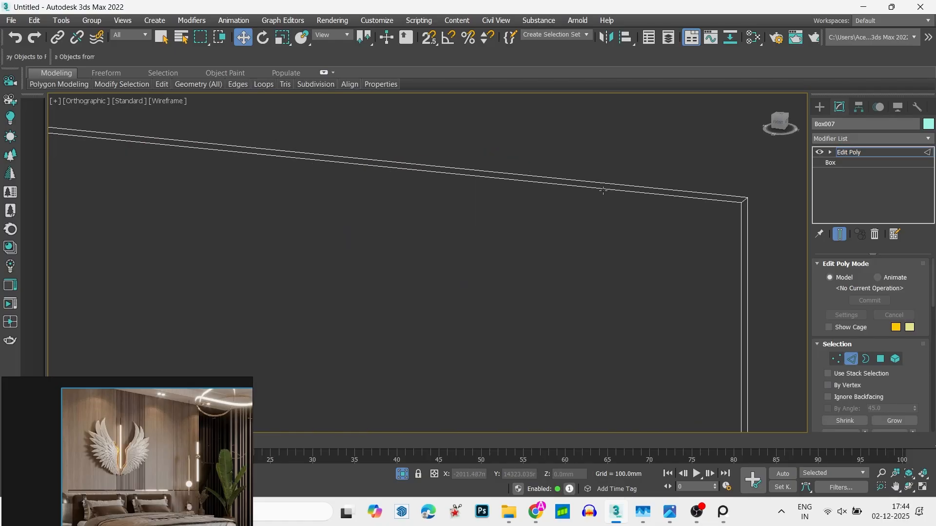
click(603, 190)
scroll(603, 191, down, 5)
middle_drag(556, 346, 548, 156)
scroll(548, 156, down, 5)
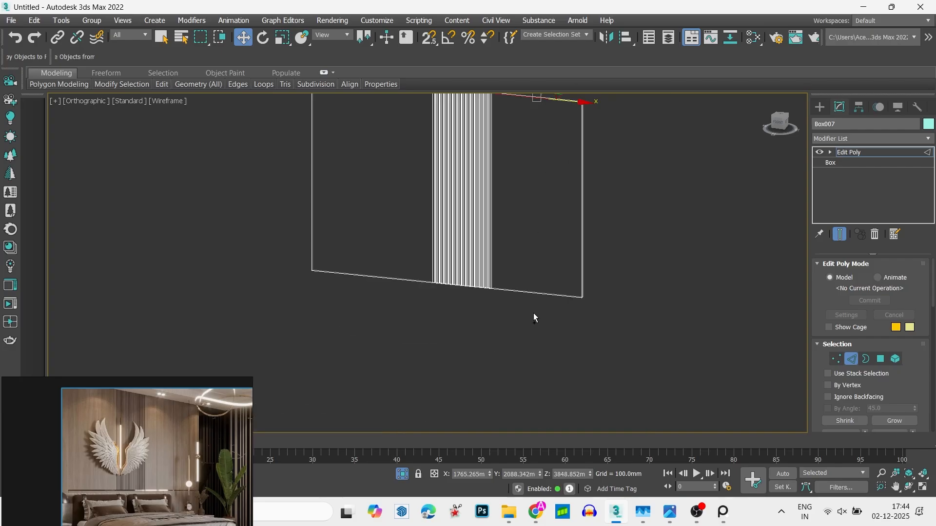
click(549, 293)
alt+middle_drag(549, 288, 589, 323)
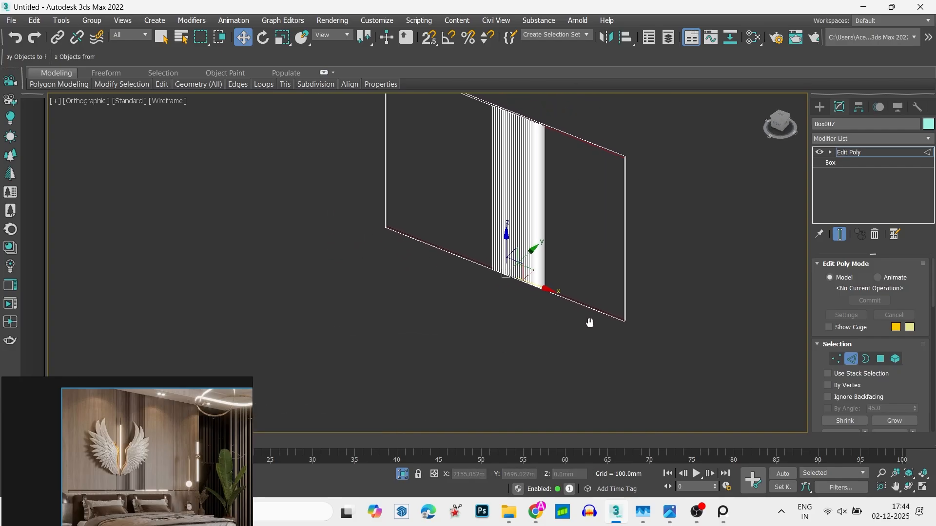
scroll(589, 323, up, 5)
scroll(578, 313, down, 8)
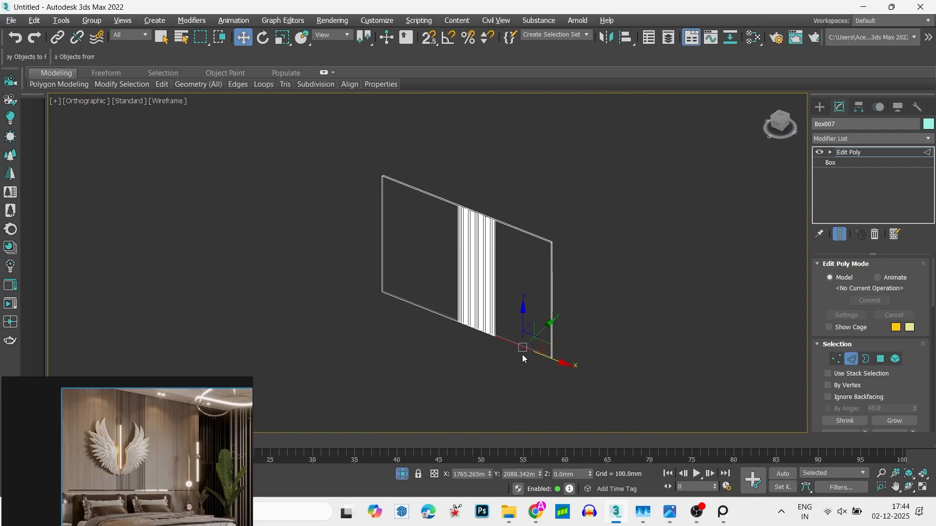
alt+middle_drag(522, 354, 520, 297)
scroll(546, 198, up, 10)
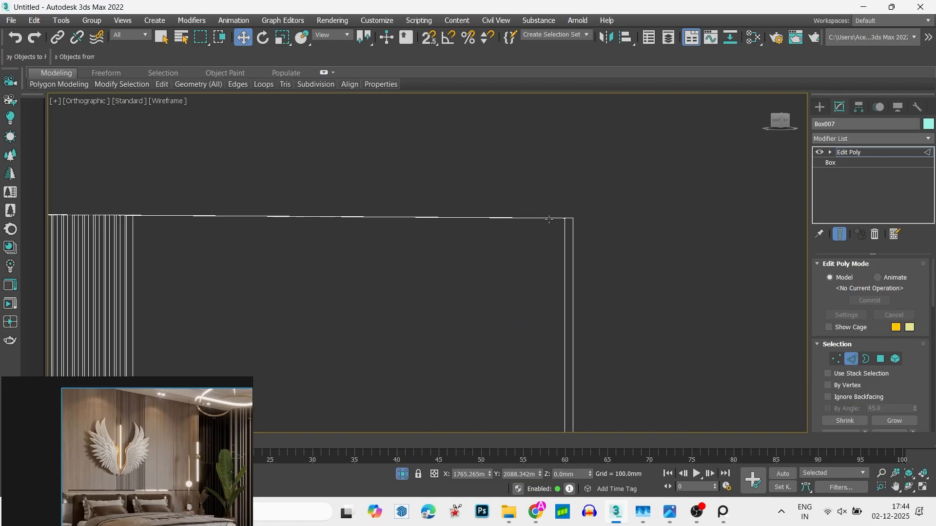
alt+middle_drag(549, 219, 546, 241)
scroll(546, 242, down, 6)
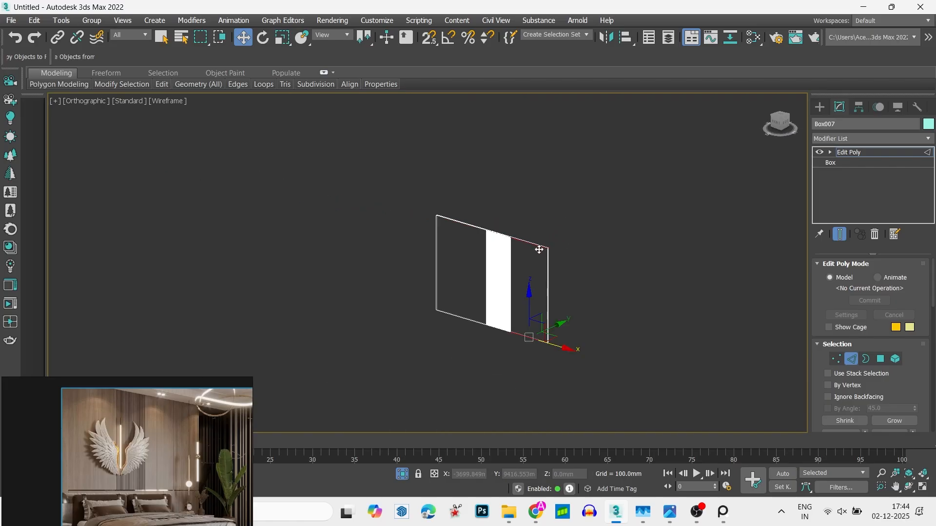
scroll(539, 249, up, 2)
right_click(536, 247)
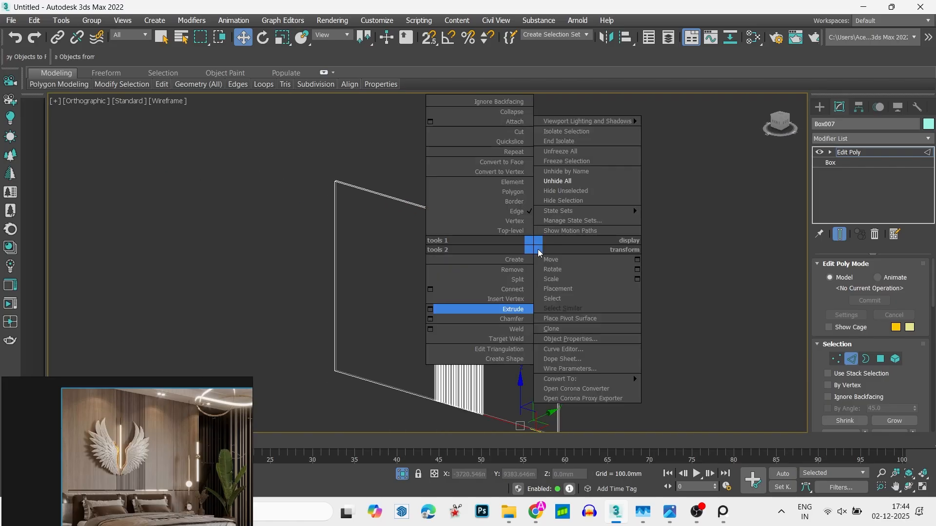
click(430, 289)
alt+middle_drag(517, 293, 543, 287)
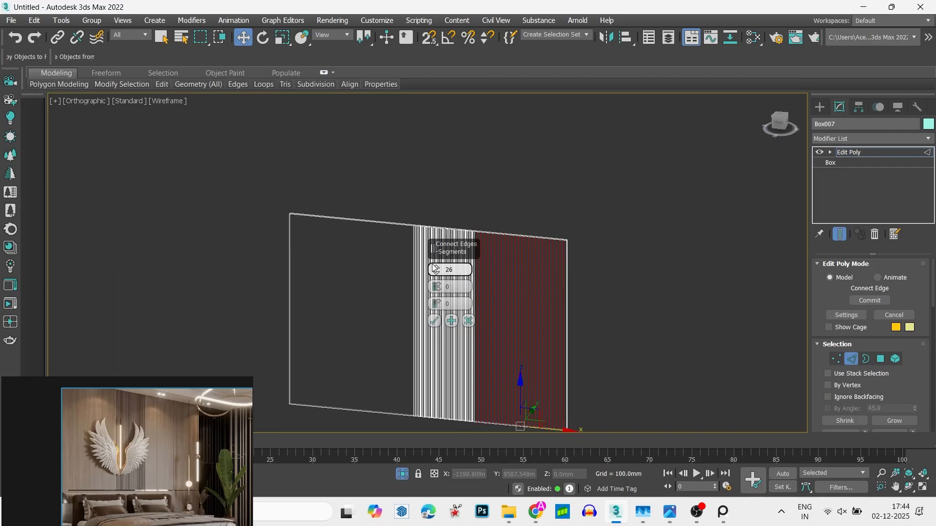
drag(433, 267, 442, 290)
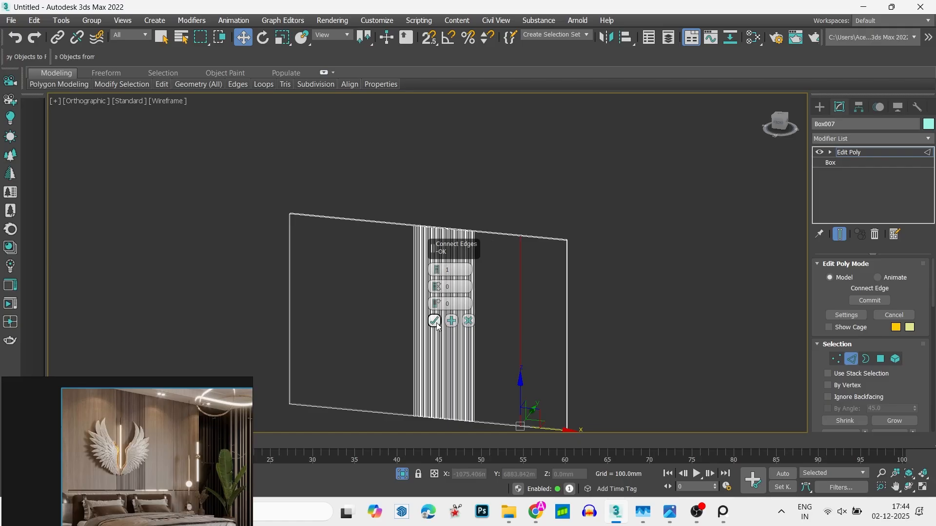
click(434, 321)
scroll(503, 246, up, 5)
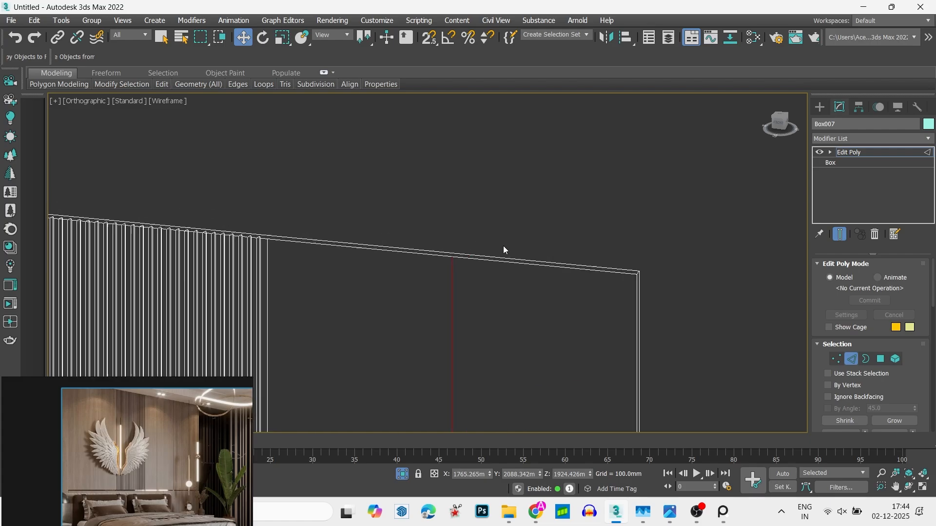
scroll(477, 232, down, 4)
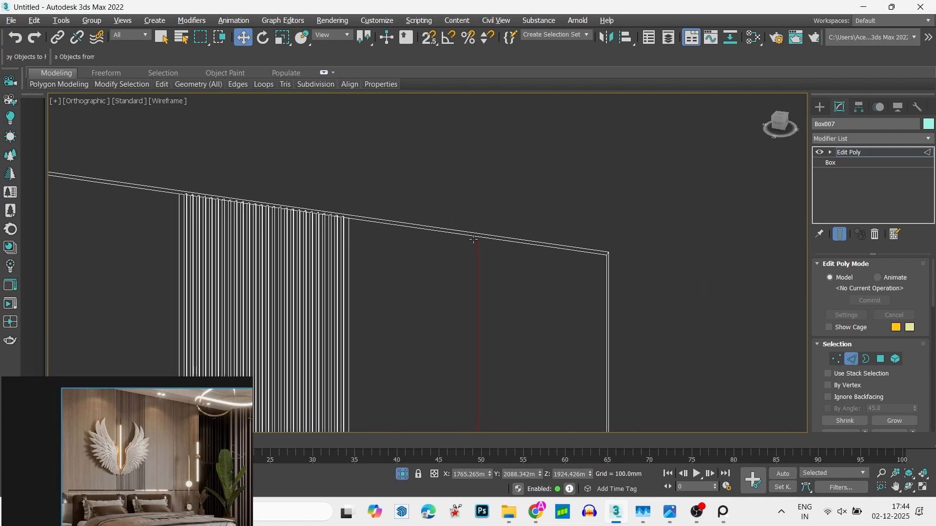
scroll(485, 236, up, 4)
right_click(507, 233)
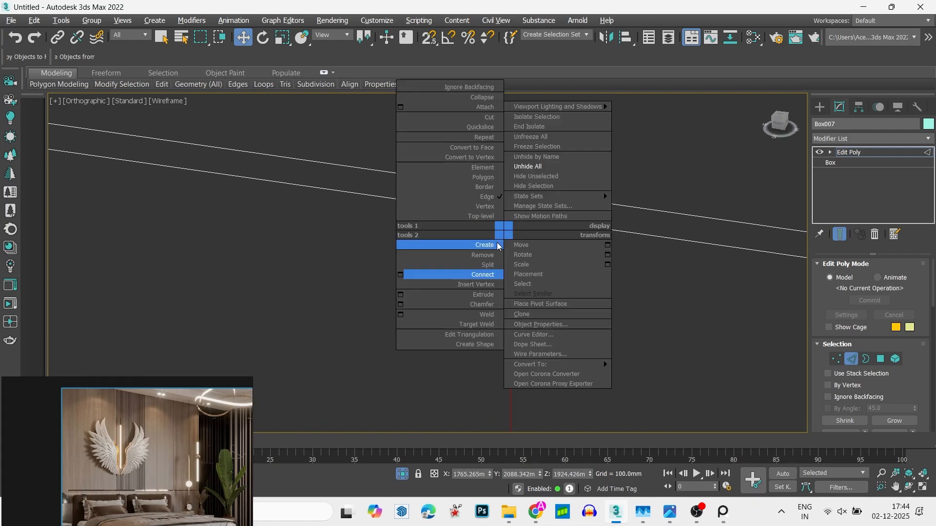
click(402, 276)
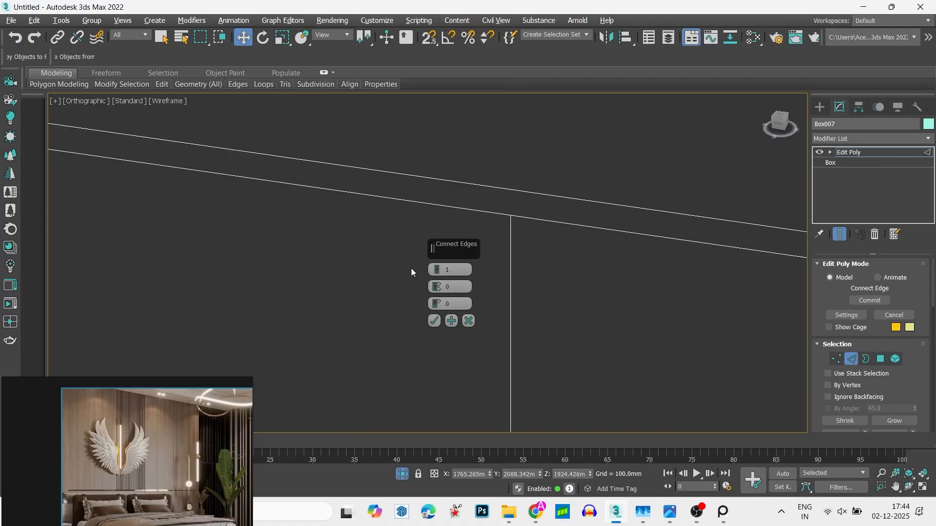
click(467, 318)
- Extrude the new vertical edge right of the slat strip inward with height -23.063 mm and width 9.802 mm
right_click(507, 289)
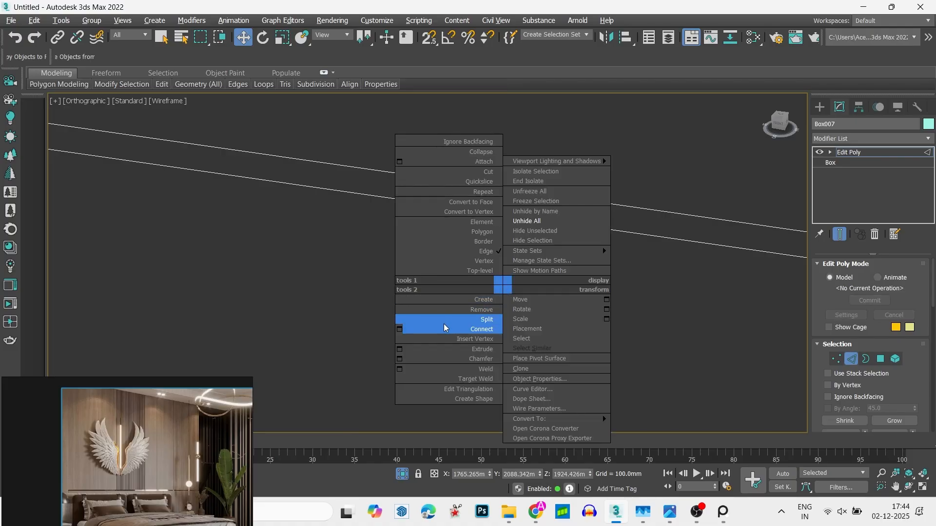
click(404, 350)
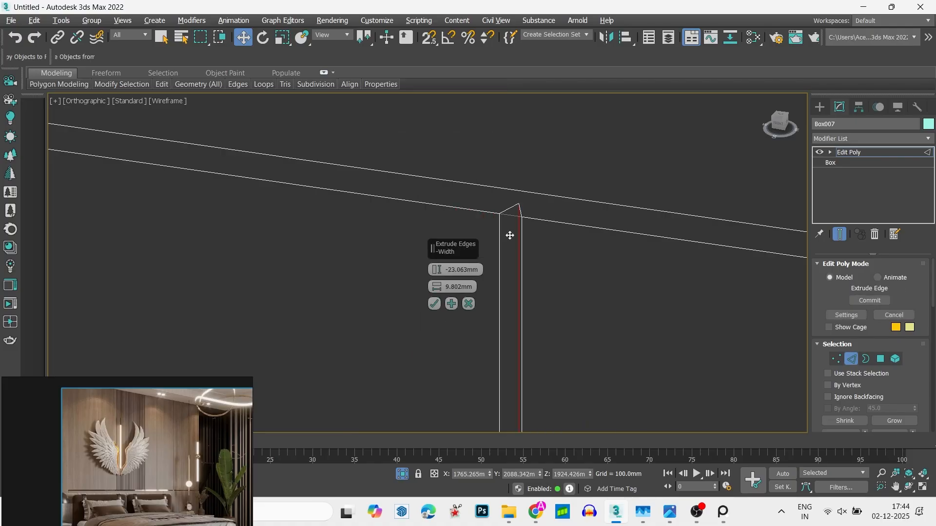
scroll(511, 294, down, 5)
alt+middle_drag(511, 294, 499, 281)
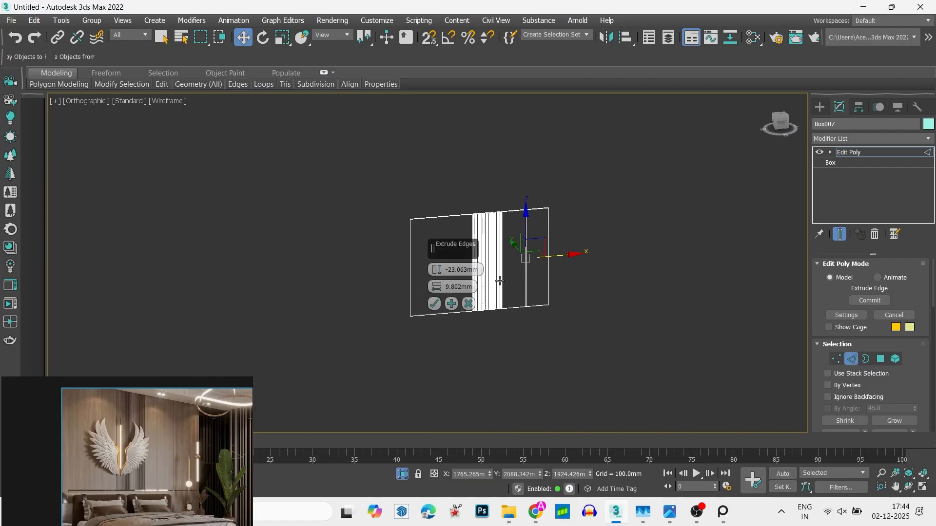
click(780, 128)
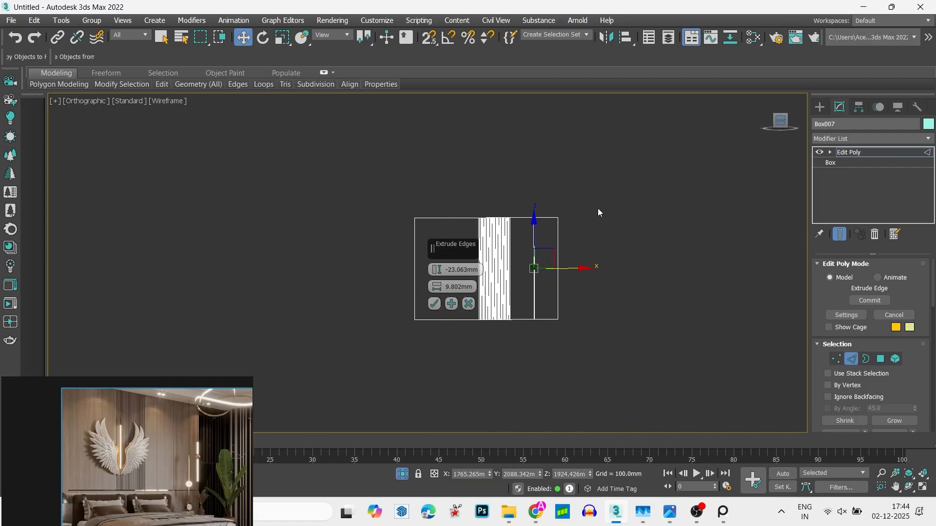
scroll(598, 209, up, 5)
middle_drag(522, 226, 624, 205)
scroll(517, 229, up, 4)
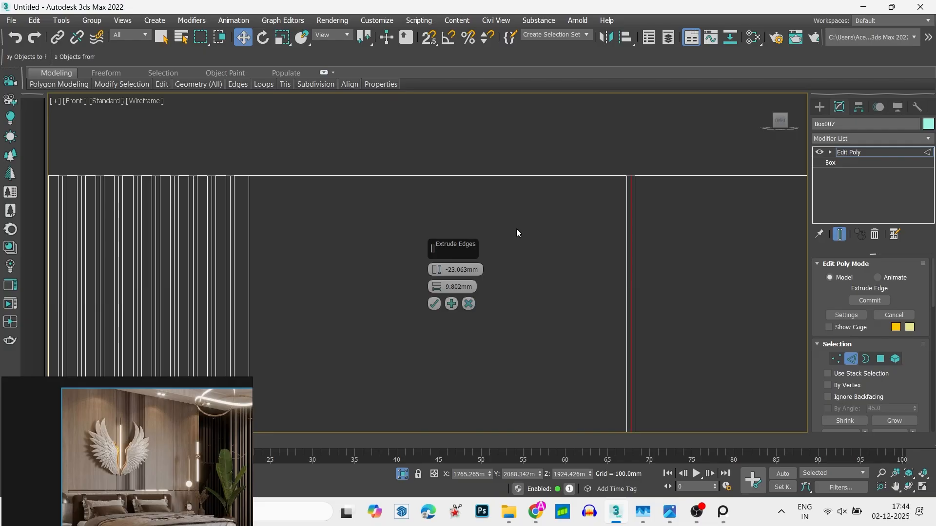
click(435, 304)
scroll(490, 261, down, 8)
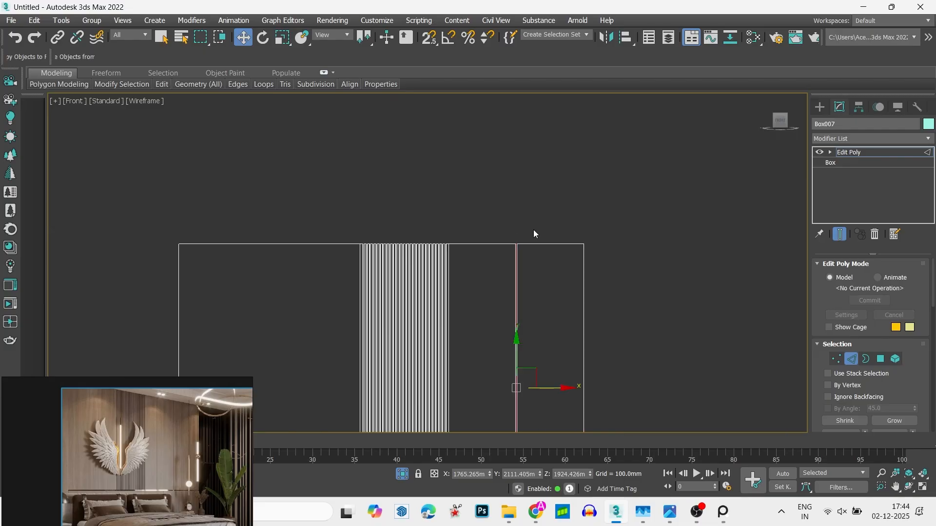
- Move the new groove's top and bottom vertices toward the slat strip, to X about 1354 mm
scroll(534, 196, down, 5)
scroll(527, 198, up, 3)
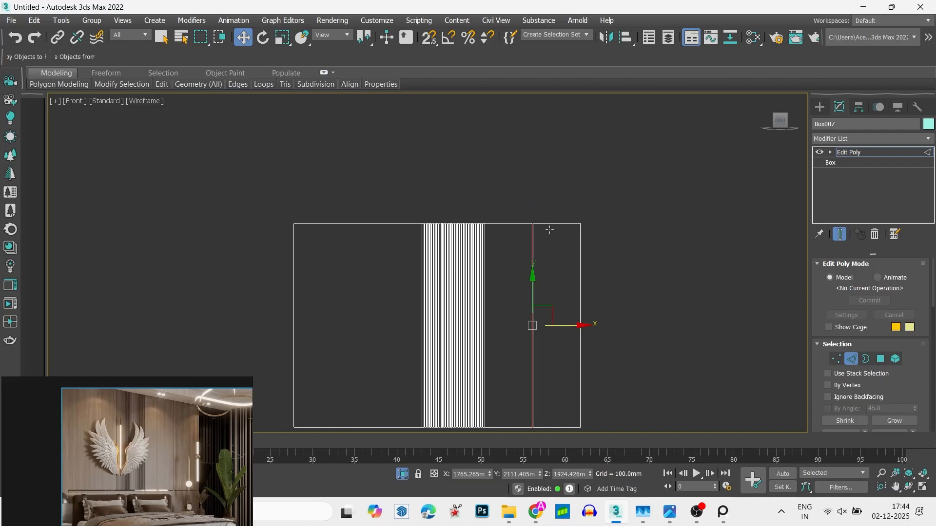
alt+middle_drag(550, 260, 601, 249)
key(F3)
alt+middle_drag(555, 271, 552, 242)
key(1)
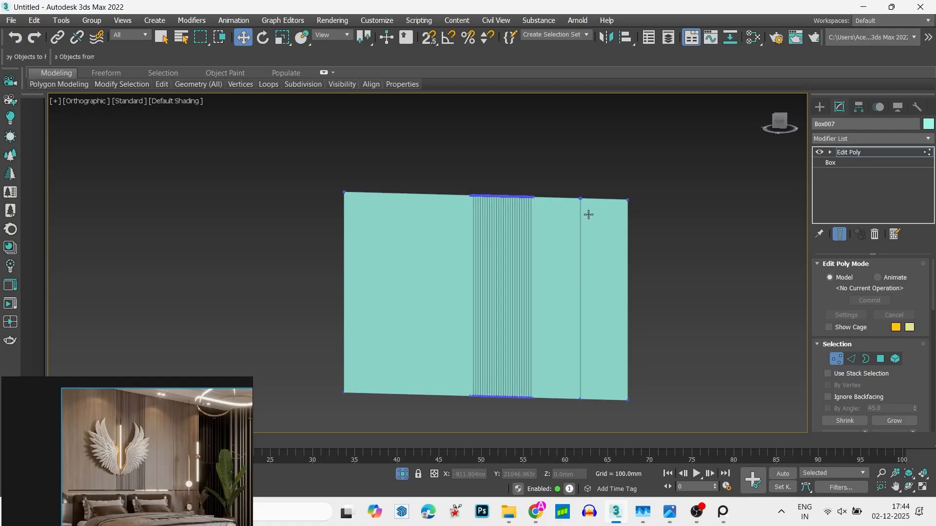
drag(601, 426, 601, 425)
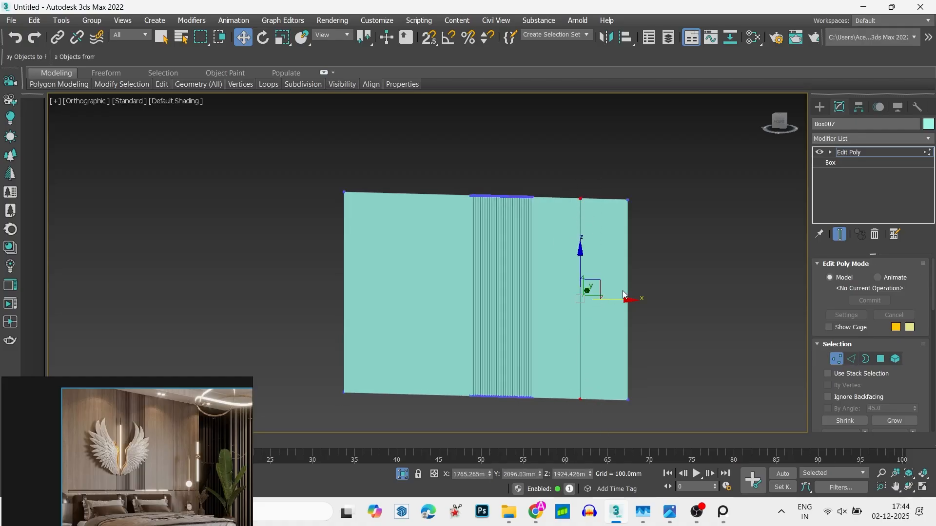
drag(615, 301, 595, 306)
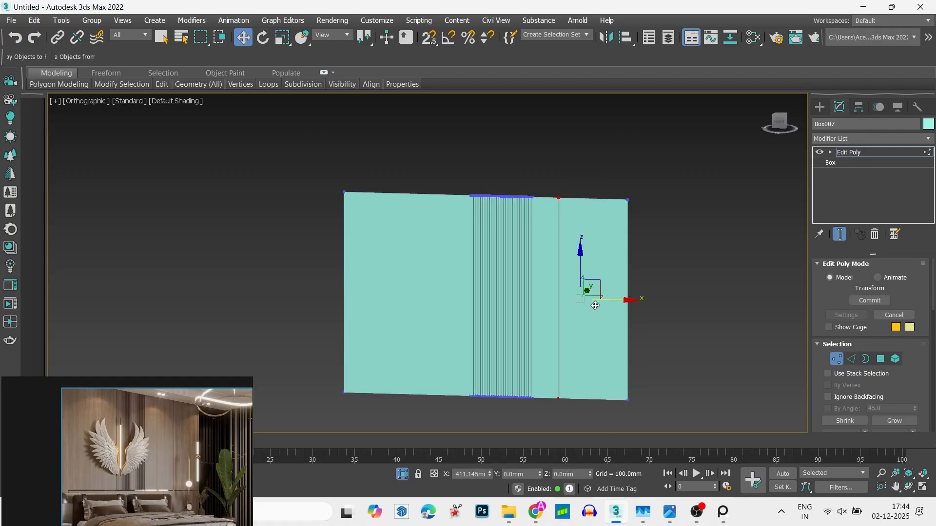
- In wireframe front view, connect the top and bottom edges of the section right of the groove with 1 segment
click(779, 122)
key(F3)
scroll(531, 250, up, 2)
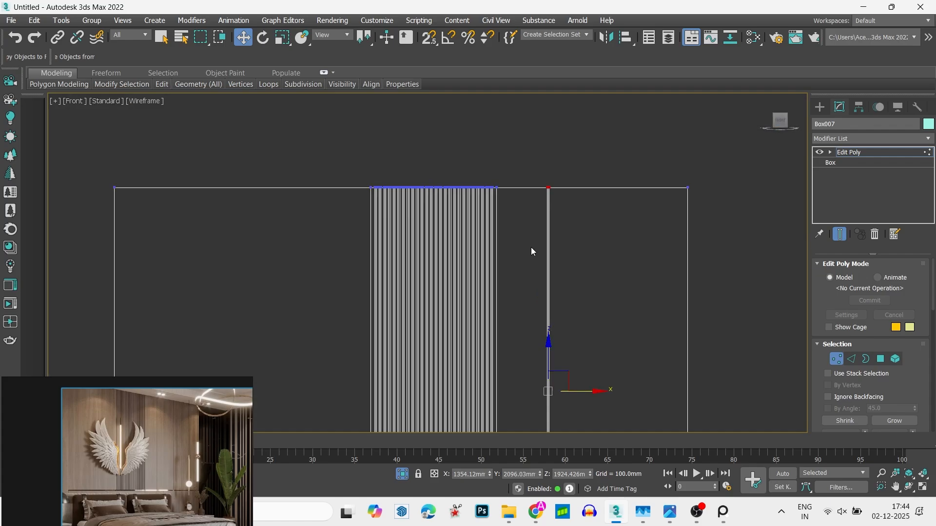
scroll(582, 140, down, 4)
key(f)
scroll(591, 168, up, 3)
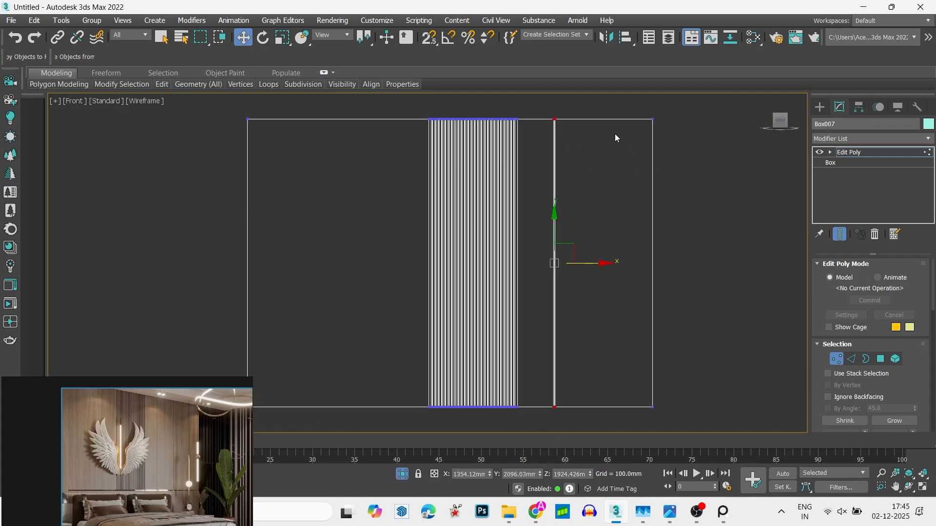
key(2)
click(613, 119)
ctrl+click(620, 403)
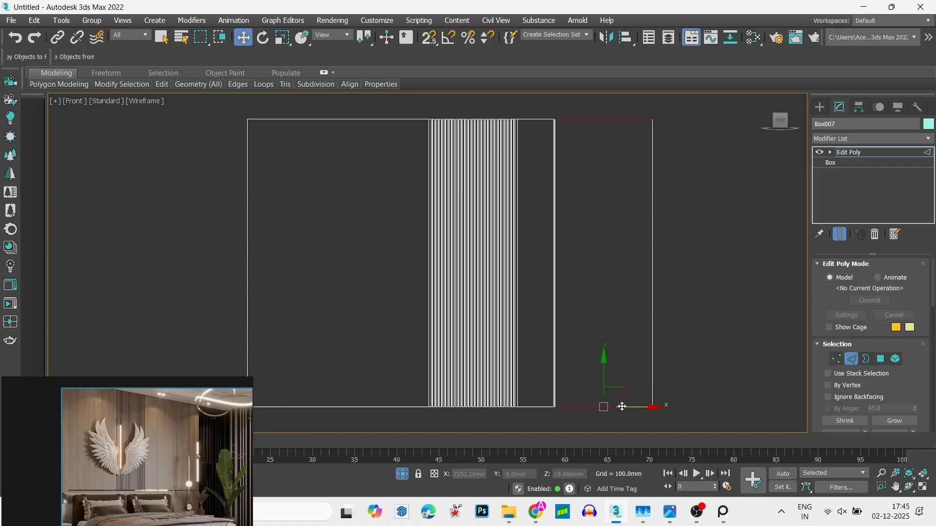
right_click(593, 339)
click(488, 383)
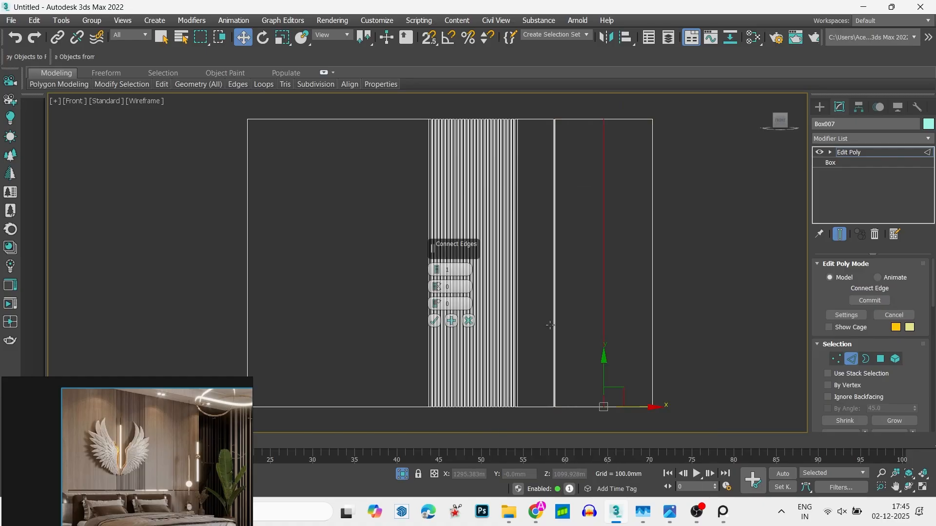
click(433, 321)
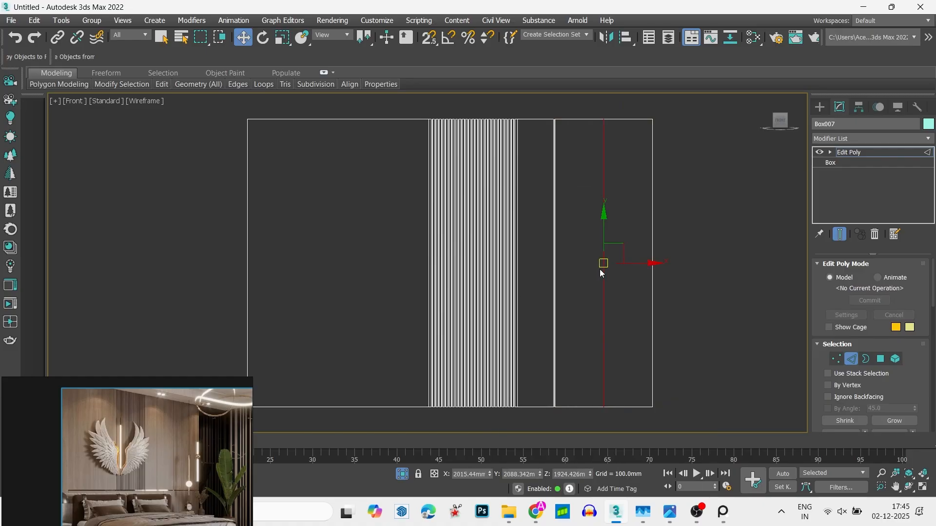
right_click(613, 261)
click(509, 305)
key(ctrl+z)
- Extrude the second vertical edge inward with height -23.063 mm and width 9.802 mm, leave edge editing and deselect the box
alt+middle_drag(609, 282, 591, 301)
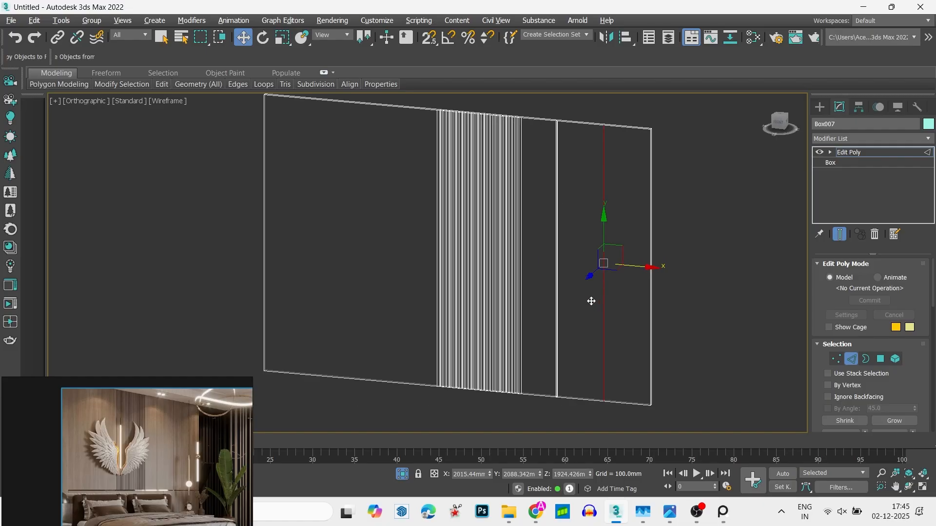
right_click(599, 294)
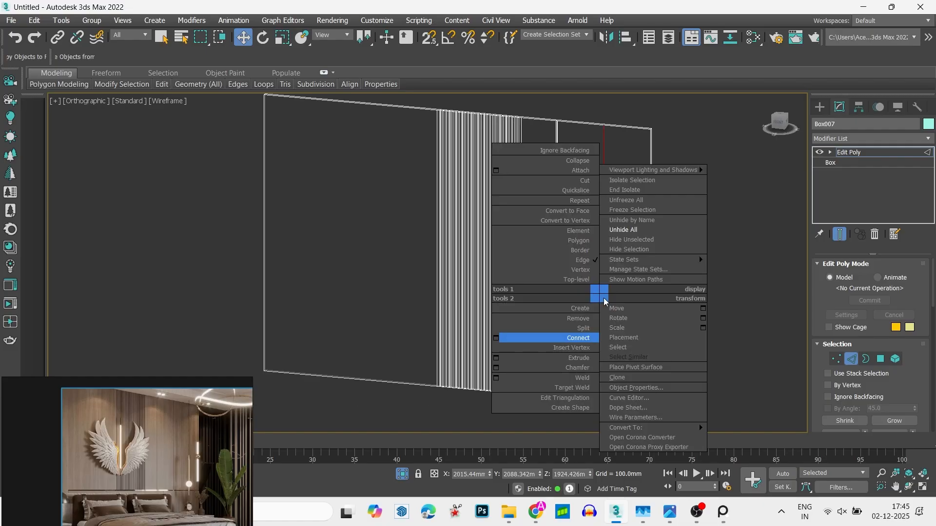
click(496, 358)
scroll(614, 195, up, 5)
scroll(604, 122, up, 6)
scroll(602, 121, down, 2)
middle_drag(602, 121, 647, 385)
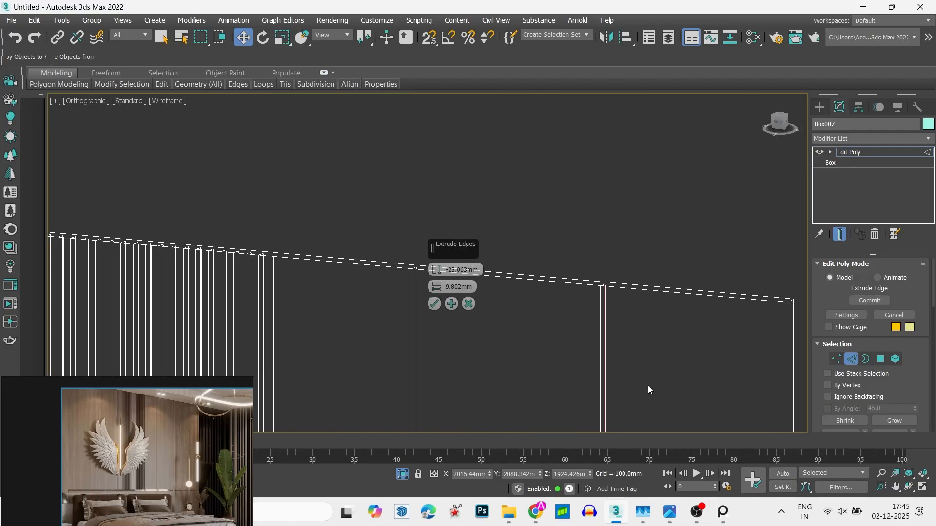
scroll(597, 302, up, 7)
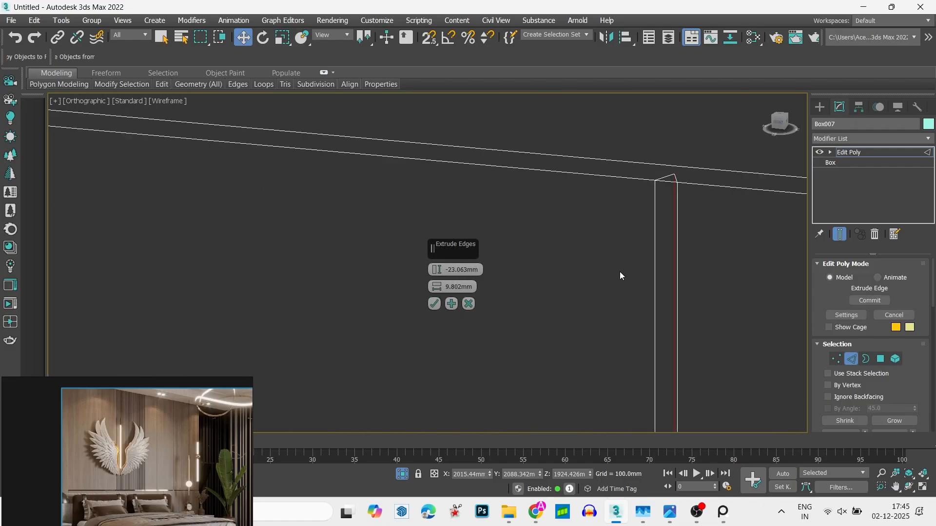
click(433, 304)
scroll(561, 219, down, 10)
key(2)
click(578, 198)
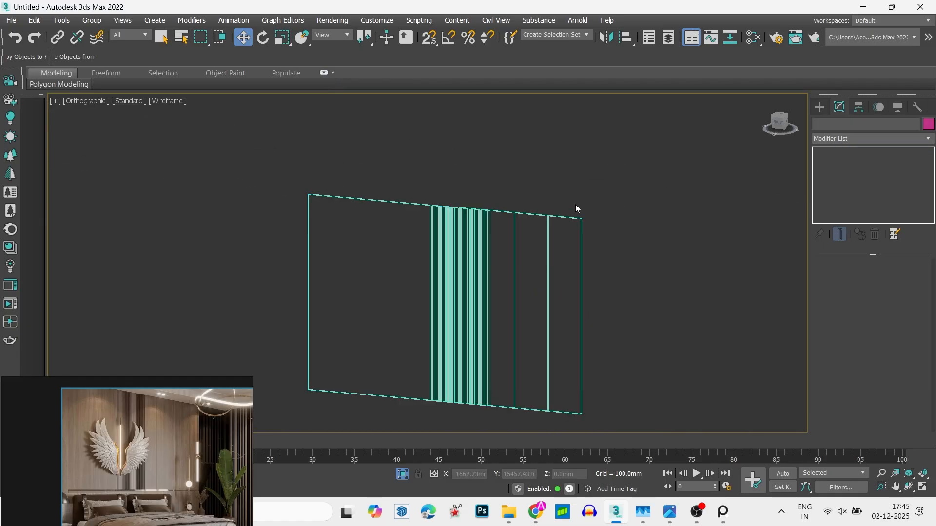
- In front view, move the box's left-end vertices toward the slat strip to narrow the plain left section, and leave vertex editing
scroll(577, 206, down, 3)
alt+middle_drag(576, 206, 615, 207)
click(786, 120)
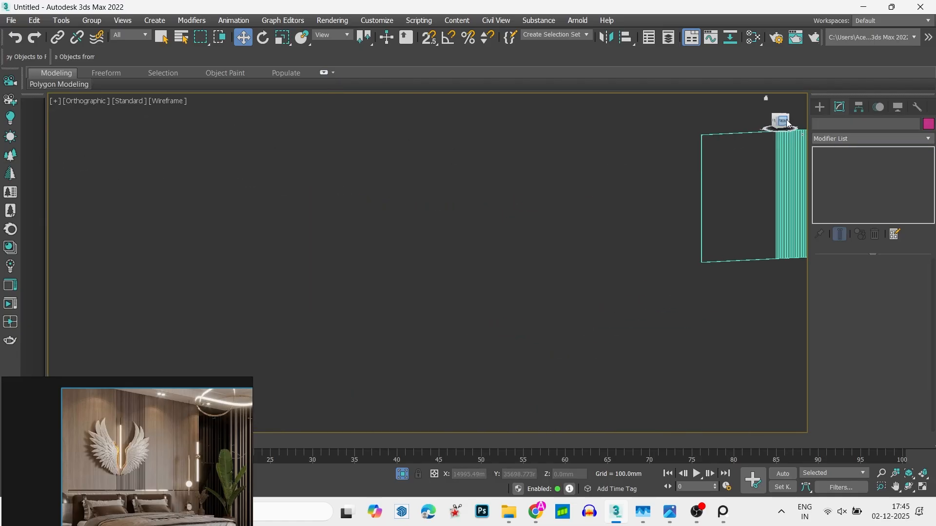
scroll(487, 227, down, 3)
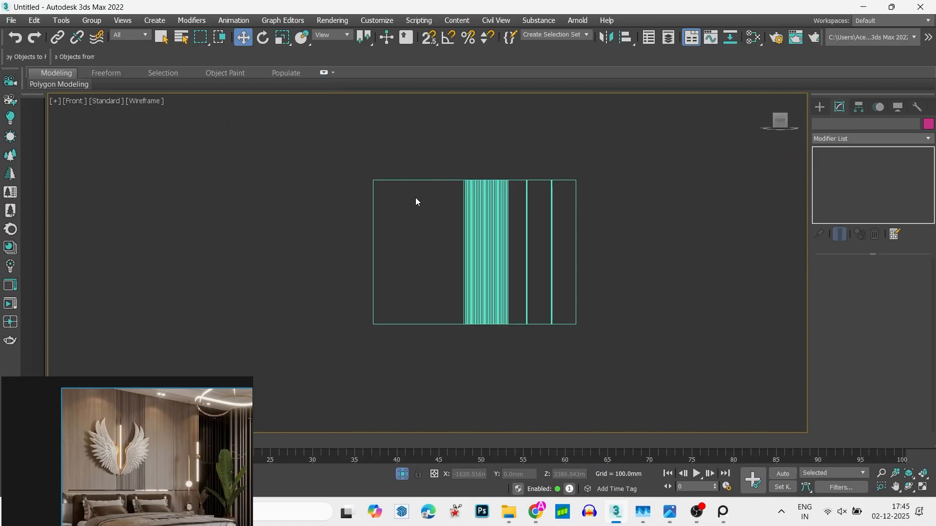
scroll(415, 197, up, 3)
scroll(458, 188, down, 3)
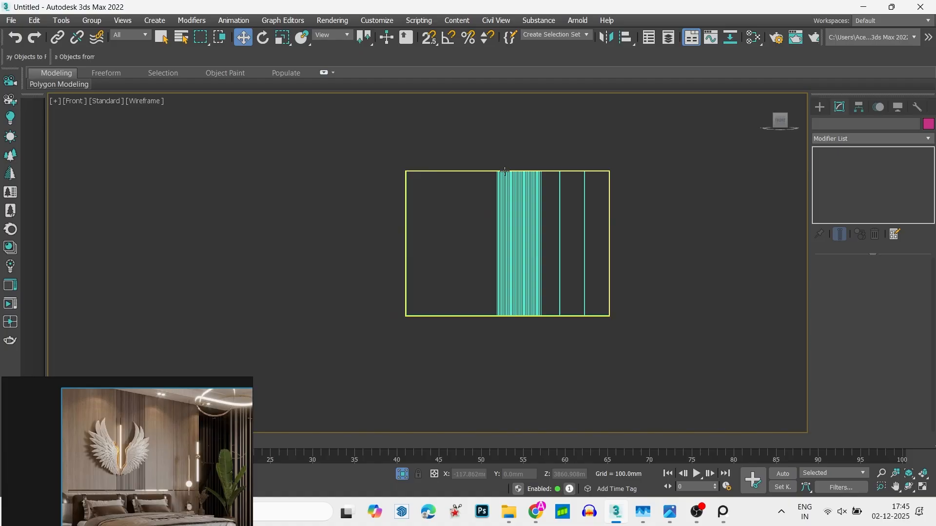
click(406, 178)
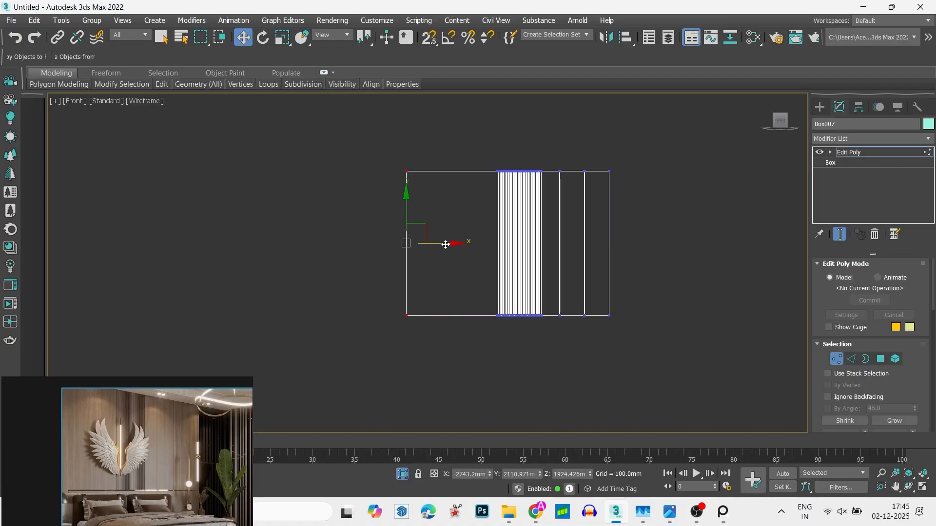
drag(445, 244, 495, 253)
key(1)
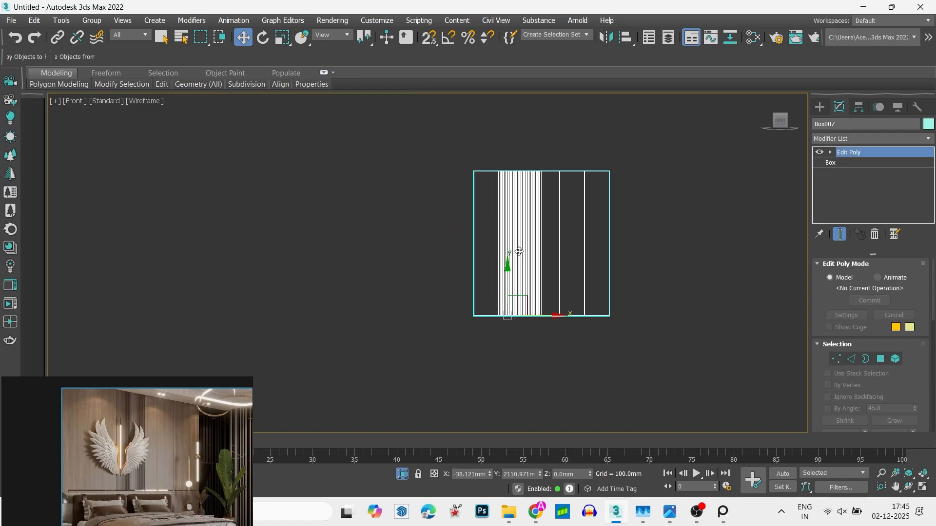
- Clone the grooved panel box to the left and snap the clone's right edge onto the original's left edge
shift+drag(555, 317, 422, 317)
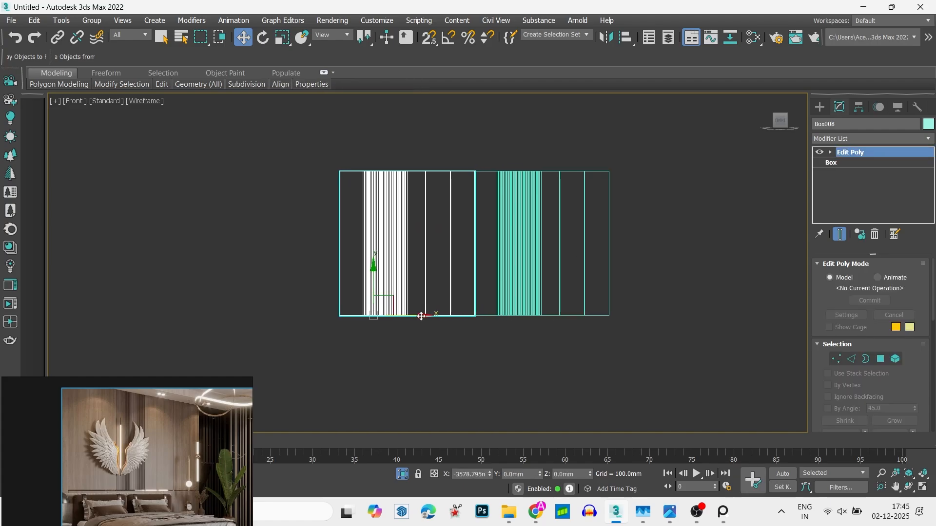
click(470, 306)
scroll(453, 161, up, 5)
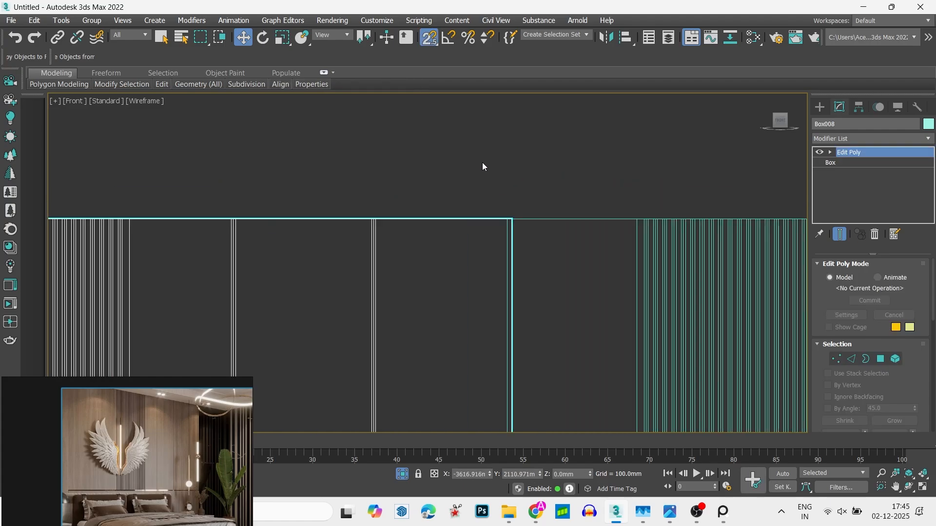
key(s)
drag(513, 287, 504, 268)
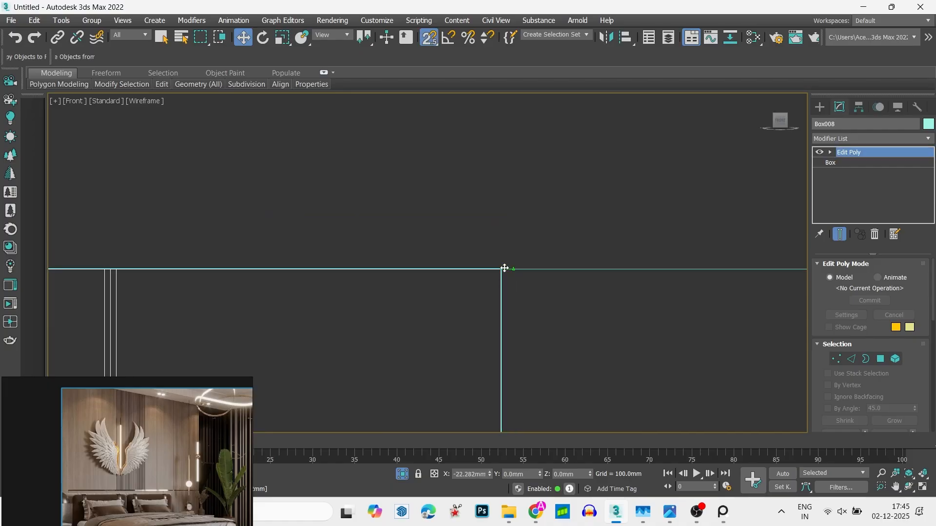
click(519, 201)
scroll(519, 201, down, 8)
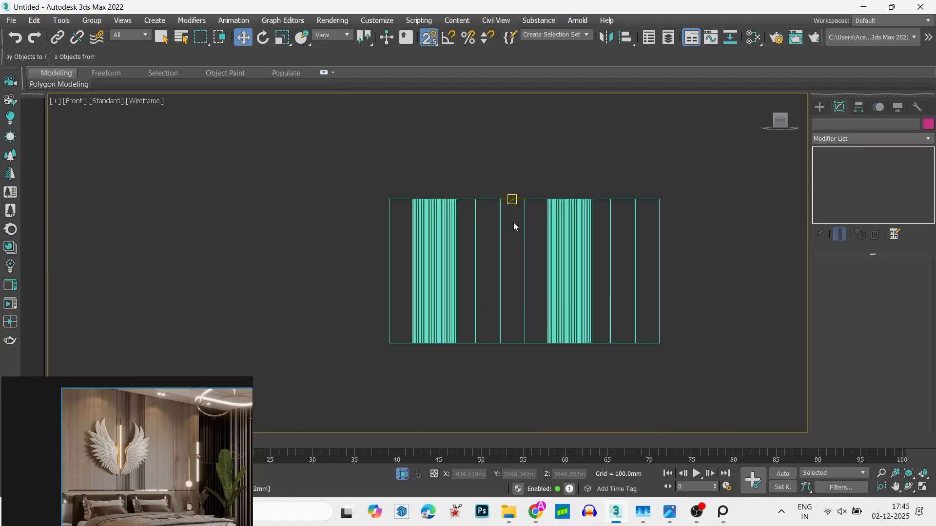
key(s)
right_click(498, 214)
key(Escape)
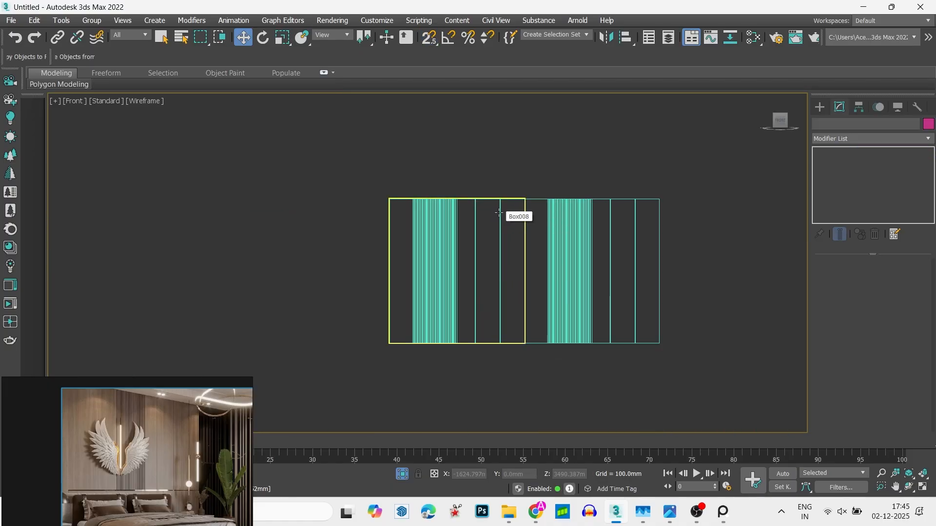
- In vertex editing, move the left clone's right-end vertices inward to narrow its right plain section, and leave vertex editing
click(499, 213)
key(s)
key(1)
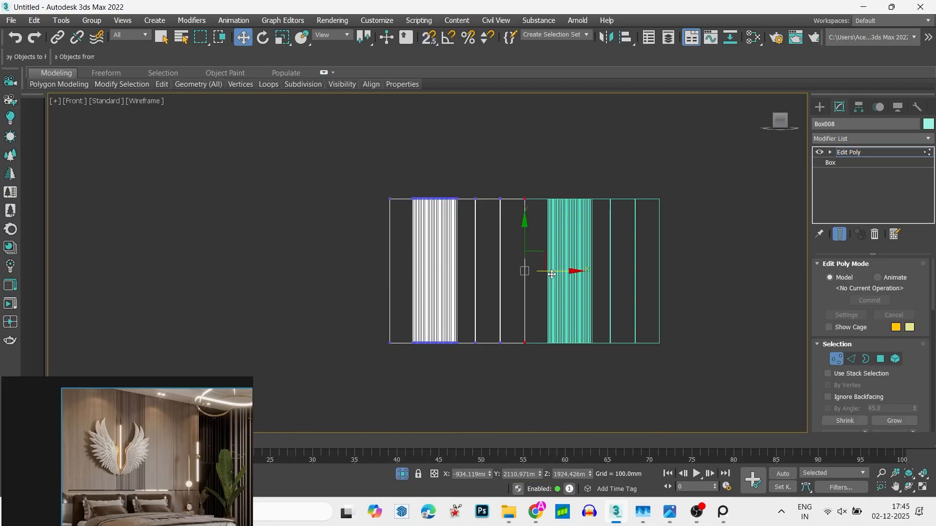
drag(551, 274, 538, 275)
key(1)
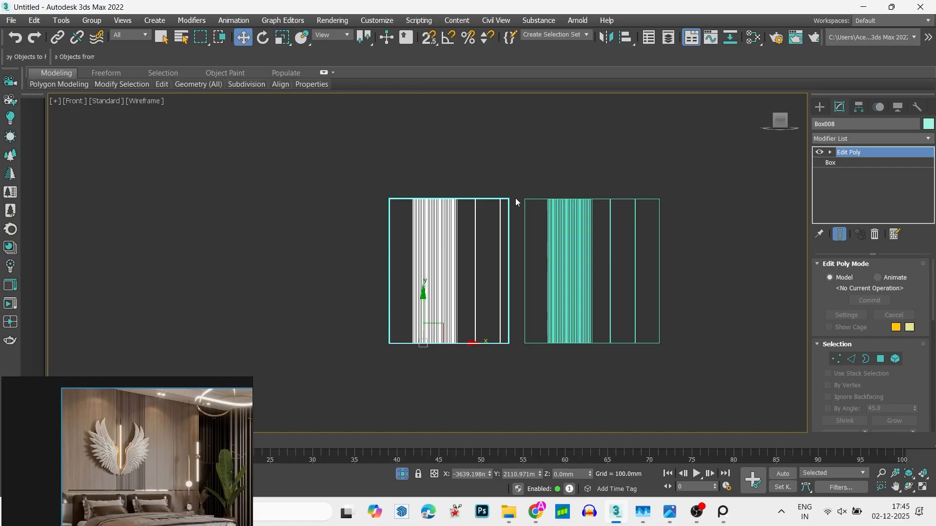
- Snap the narrowed clone's right edge back onto the original panel's left edge and shade the front view
scroll(518, 204, up, 5)
drag(480, 186, 567, 183)
right_click(566, 178)
click(563, 156)
click(553, 138)
scroll(553, 138, down, 8)
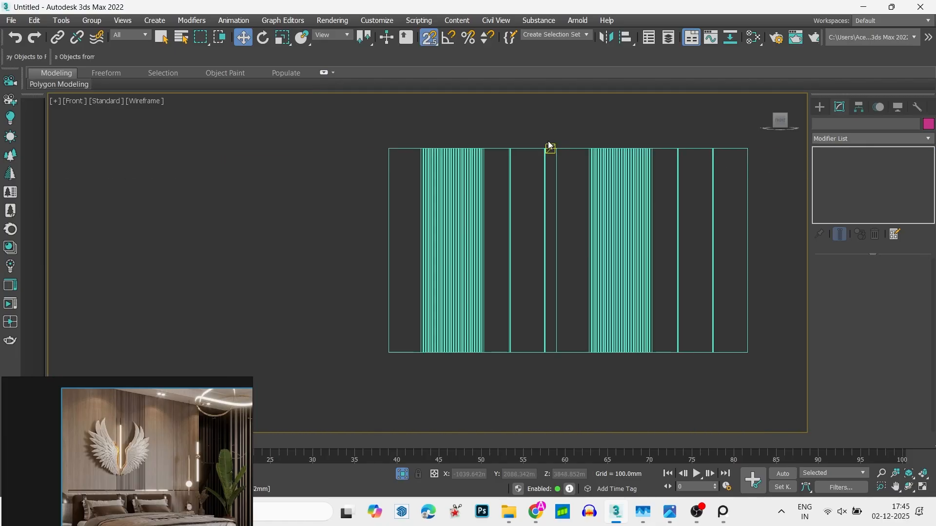
mouse_move(551, 146)
alt+middle_down()
mouse_move(505, 185)
mouse_move(573, 220)
alt+middle_up()
key(s)
key(F3)
alt+middle_drag(580, 308, 614, 351)
key(f)
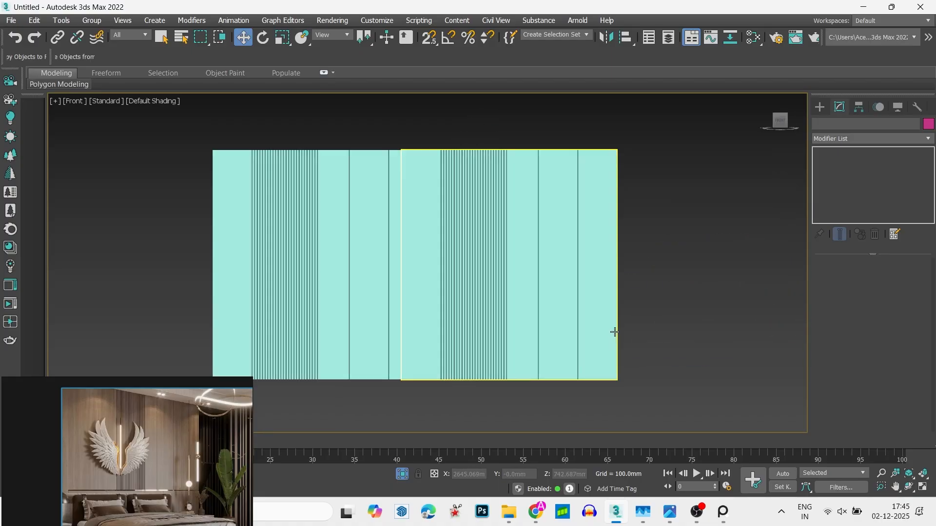
scroll(615, 334, up, 3)
- Unhide all the room objects and show the orthographic view with default shading
key(alt+w)
right_click(141, 196)
right_click(141, 195)
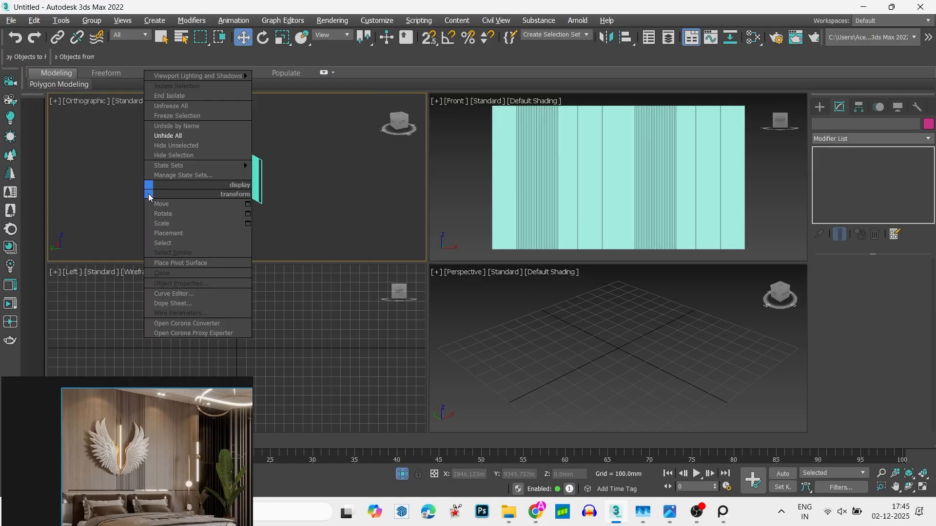
click(197, 137)
key(alt+w)
key(z)
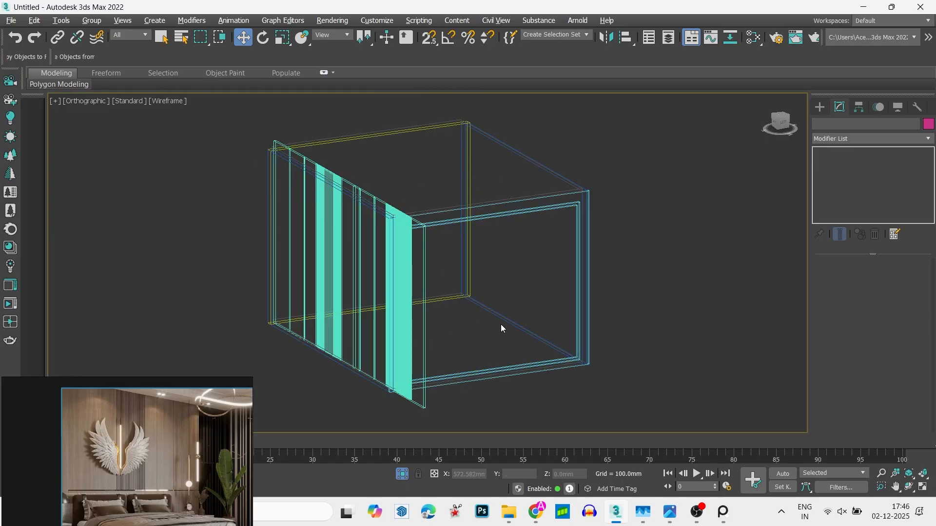
key(F3)
alt+middle_drag(496, 316, 471, 298)
- Select both grooved panels and scale them down vertically in wireframe front view to fit the room height
click(362, 290)
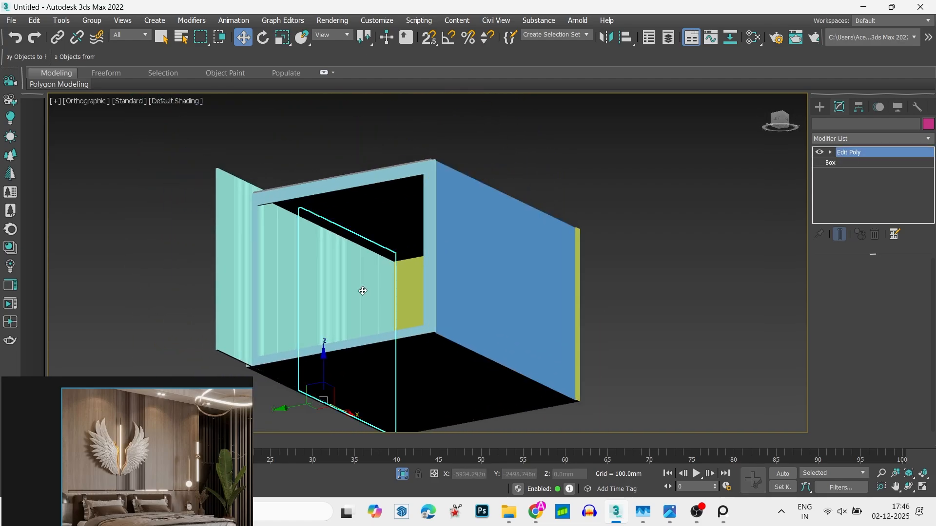
ctrl+click(289, 267)
key(f)
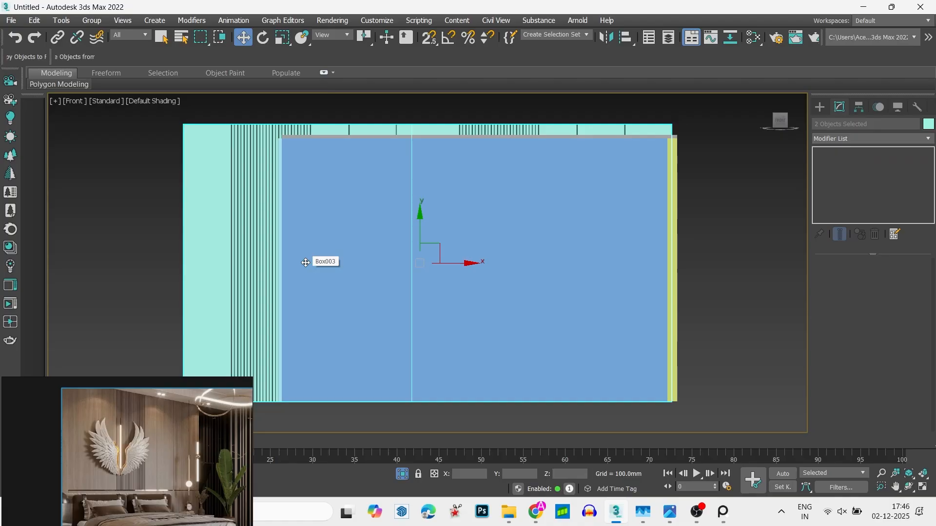
key(F3)
key(r)
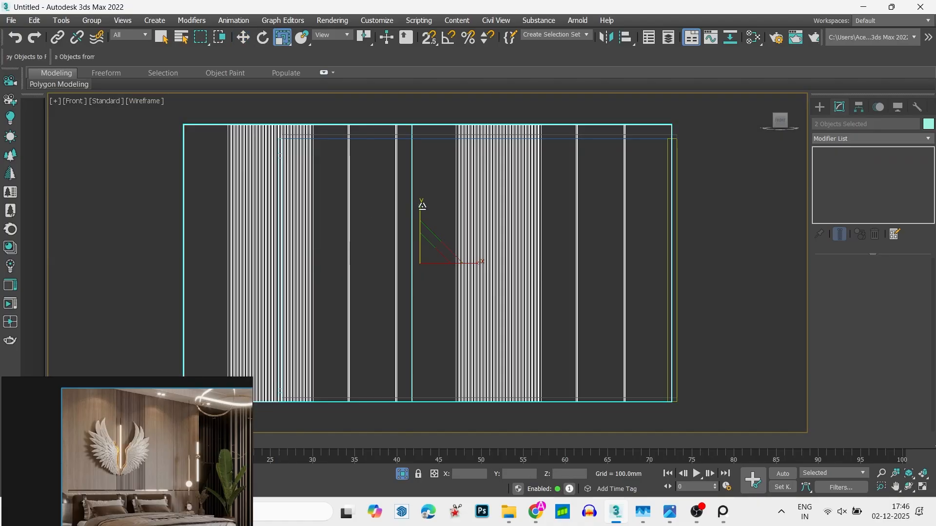
drag(422, 205, 419, 219)
key(w)
- In front view, snap the bottom edges of both grooved panels onto the top of the floor slab
scroll(628, 381, up, 4)
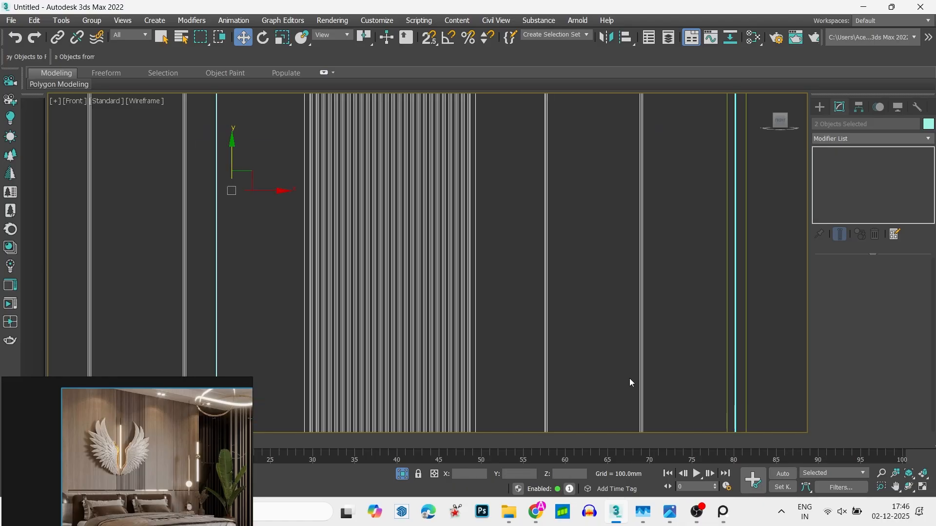
key(s)
scroll(653, 341, up, 4)
click(658, 317)
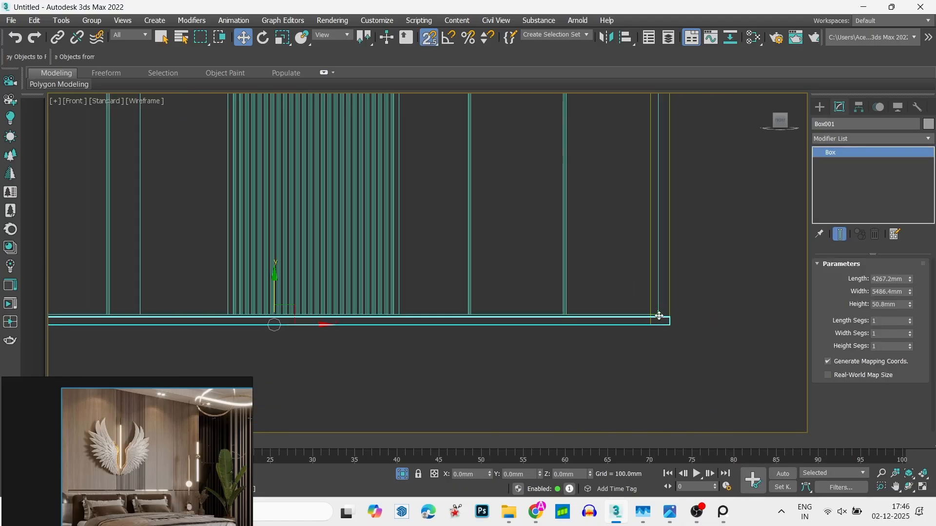
scroll(658, 314, up, 6)
scroll(653, 317, down, 7)
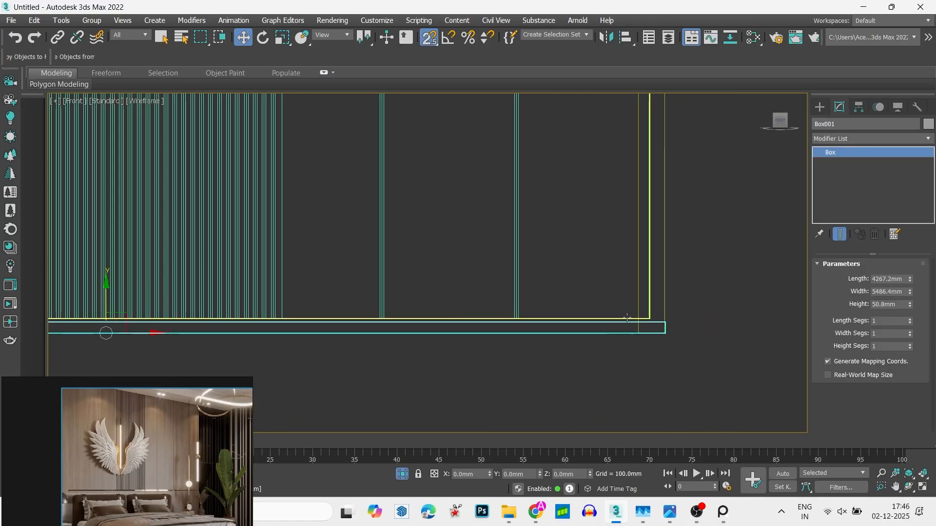
right_click(579, 305)
middle_drag(394, 265, 657, 292)
scroll(657, 291, down, 3)
drag(525, 258, 411, 248)
key(z)
scroll(309, 255, up, 5)
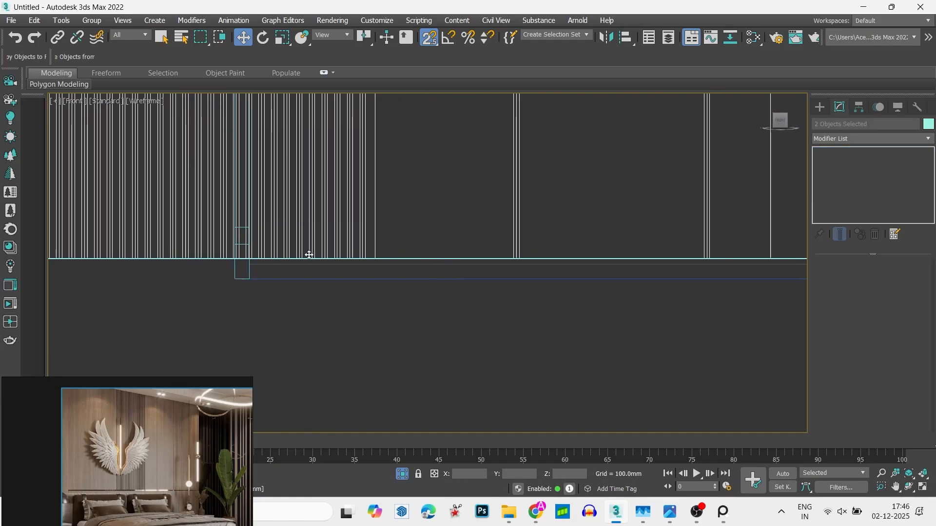
scroll(361, 278, up, 3)
drag(350, 266, 309, 283)
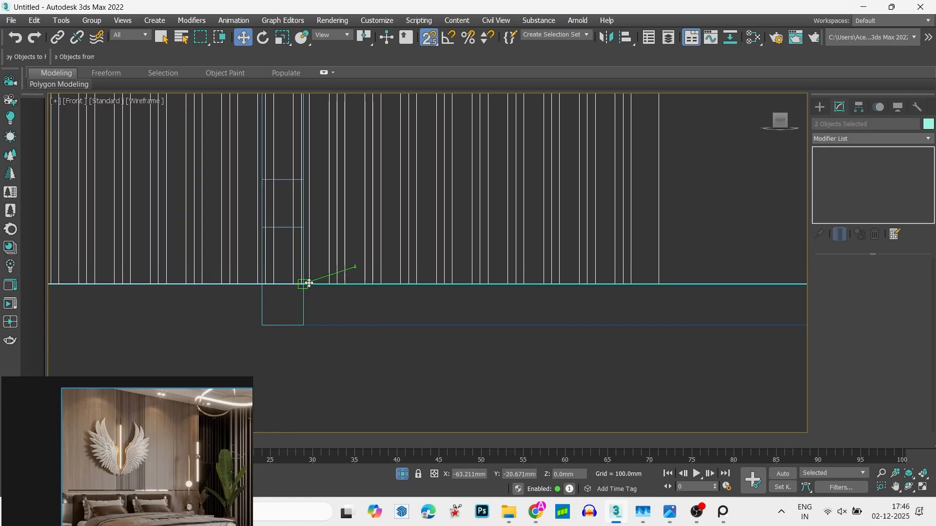
key(x)
- Examine how the left panel clone sits against the room walls in the front, left and orthographic views
scroll(304, 282, down, 8)
middle_drag(269, 316, 345, 334)
key(s)
scroll(354, 340, down, 4)
click(354, 299)
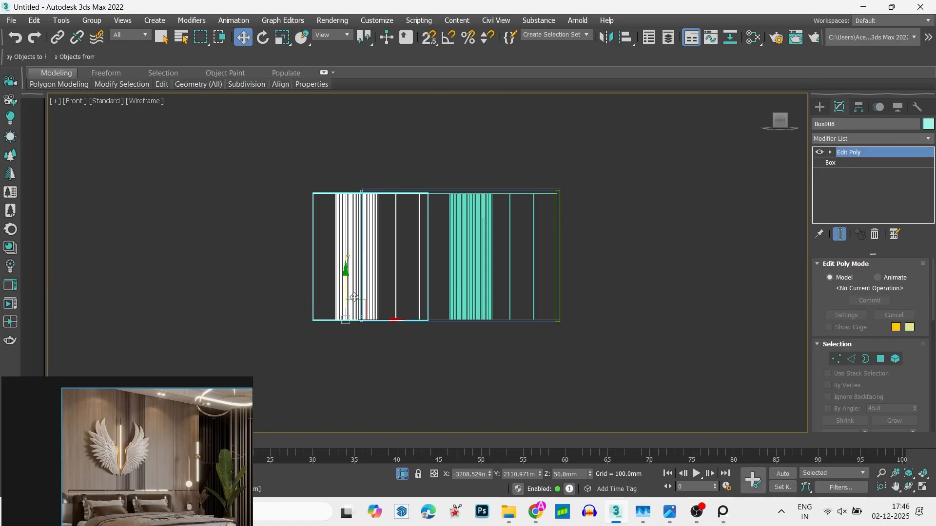
key(alt+w)
right_click(376, 266)
key(alt+w)
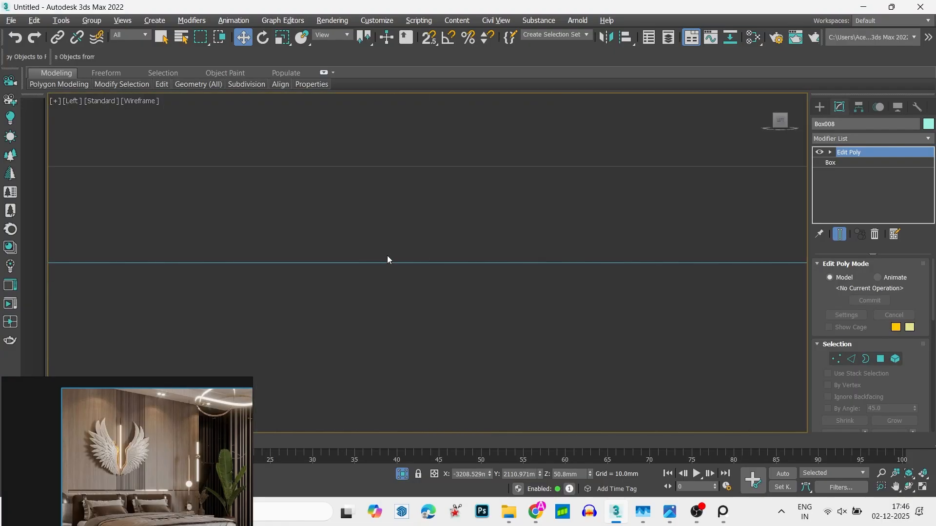
key(z)
key(alt+w)
right_click(322, 219)
key(alt+w)
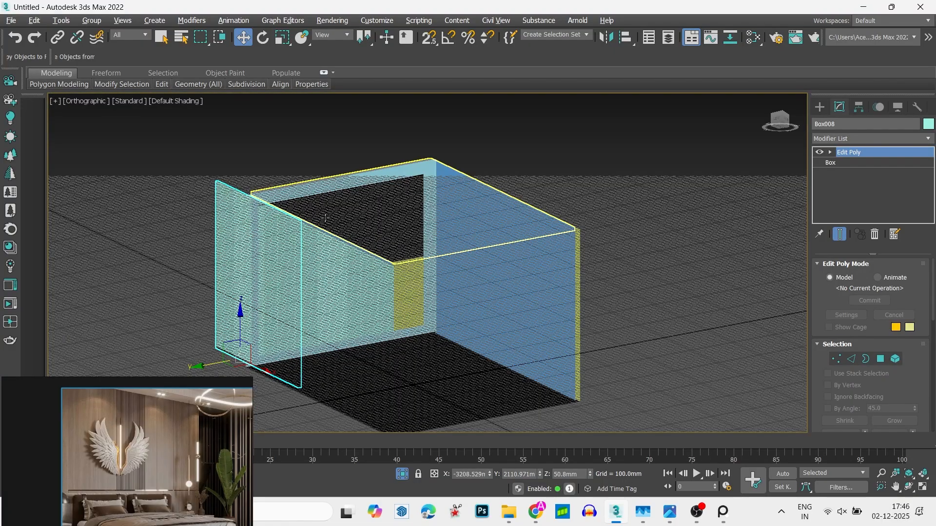
- Hide the viewport grid and delete the left grooved panel clone that extends outside the room
key(g)
scroll(413, 200, down, 5)
alt+middle_drag(414, 200, 429, 230)
scroll(390, 235, up, 6)
click(235, 221)
middle_drag(235, 221, 336, 288)
click(222, 289)
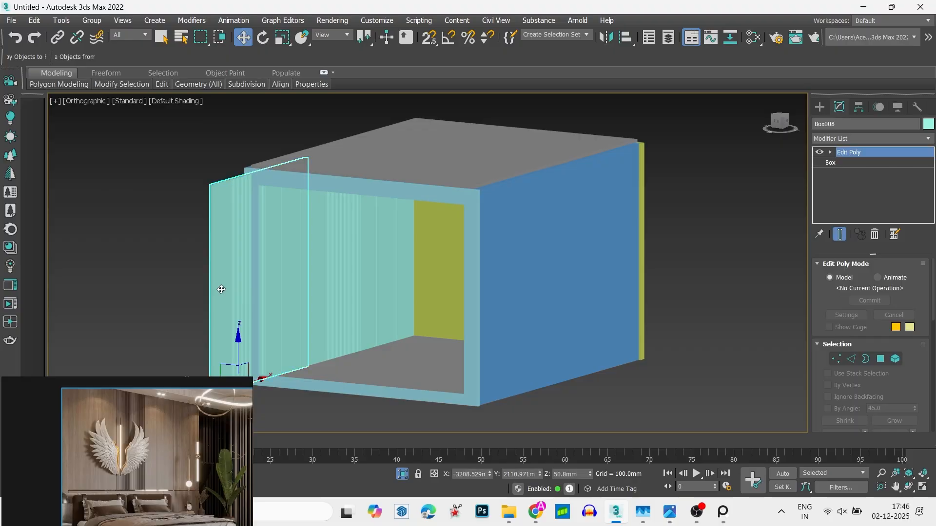
key(Delete)
- Open the remaining grooved panel for vertex editing in the wireframe front view
click(332, 250)
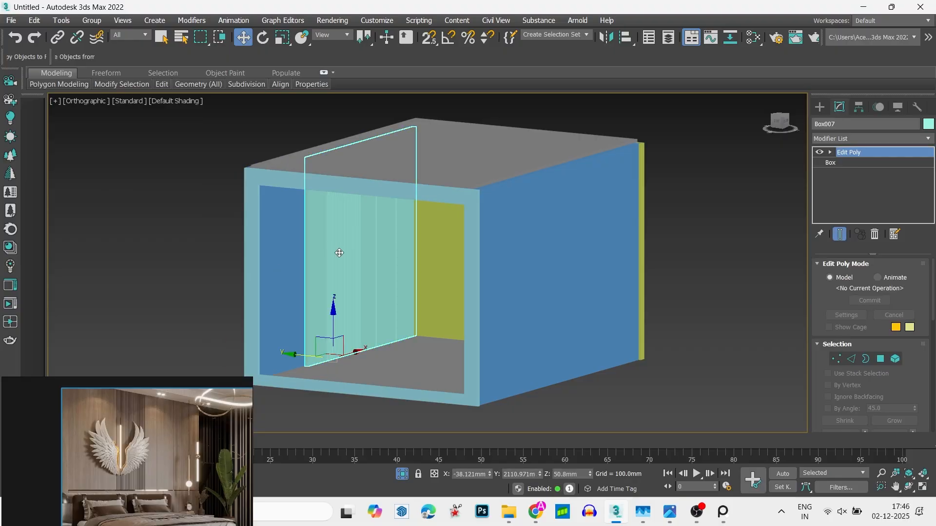
key(F3)
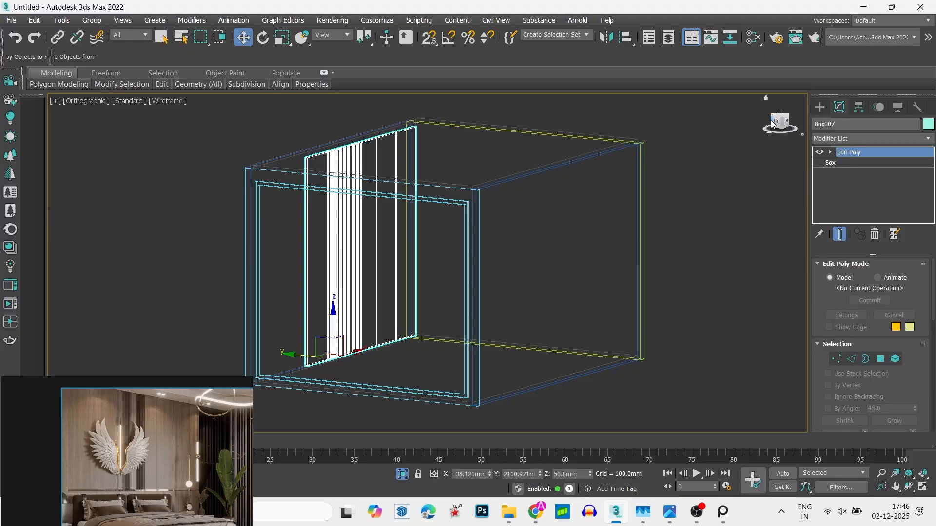
click(786, 124)
key(1)
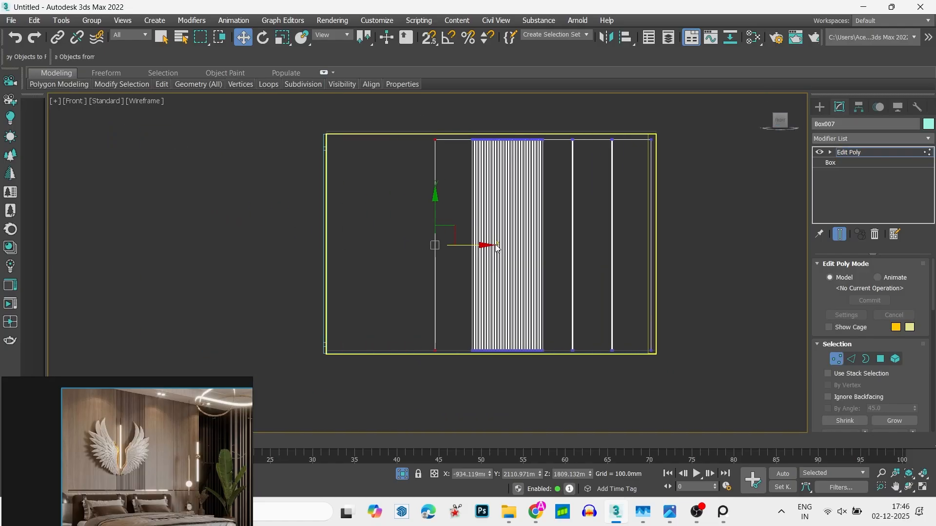
click(462, 311)
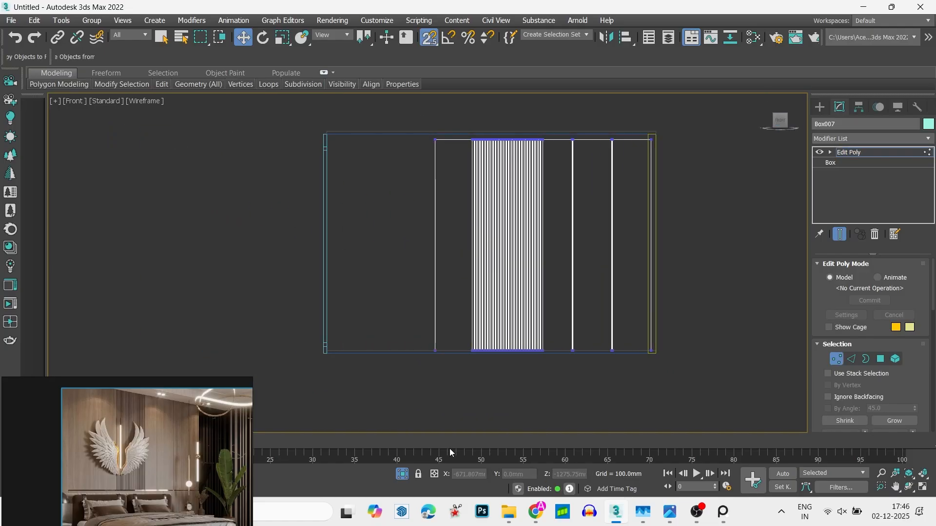
drag(378, 442, 347, 441)
drag(456, 372, 455, 372)
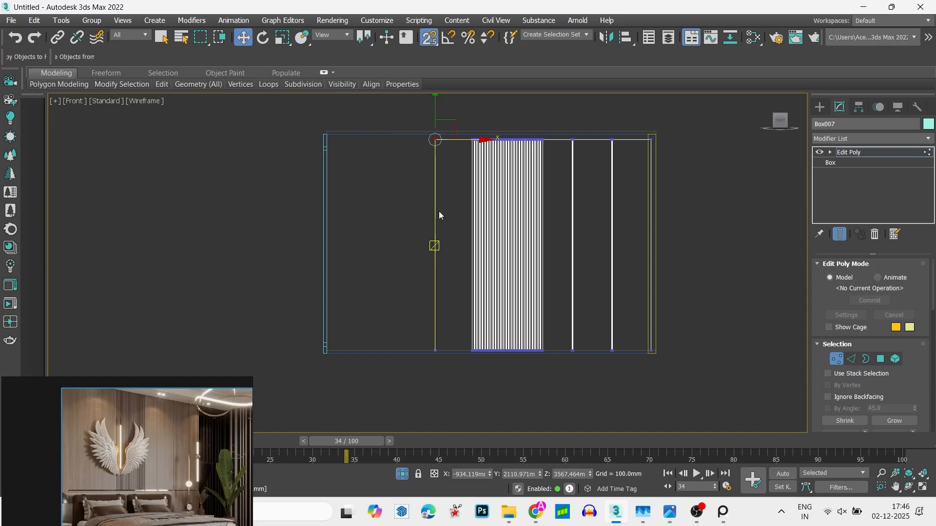
drag(458, 138, 336, 138)
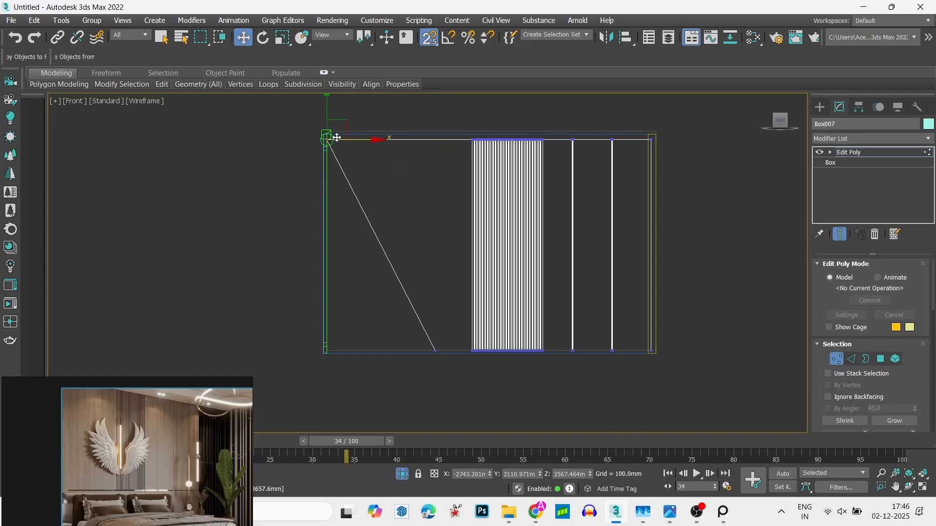
key(ctrl+z)
- Snap the panel's left-end vertices onto the inner face of the left wall to widen the plain left section
drag(368, 400, 368, 401)
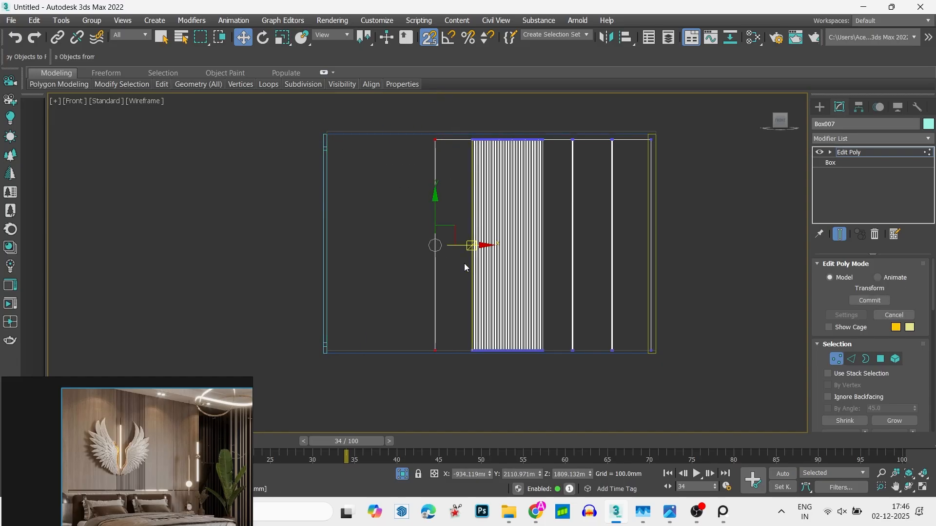
drag(462, 248, 337, 145)
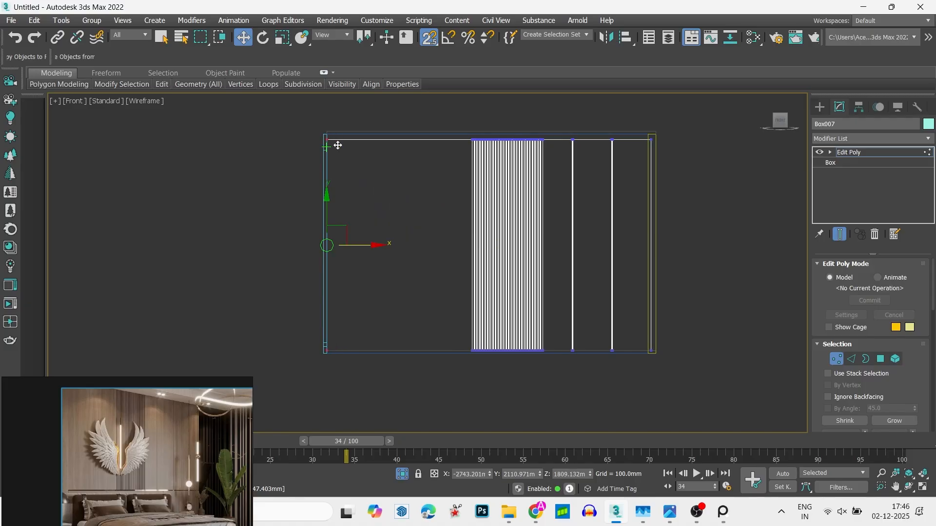
key(s)
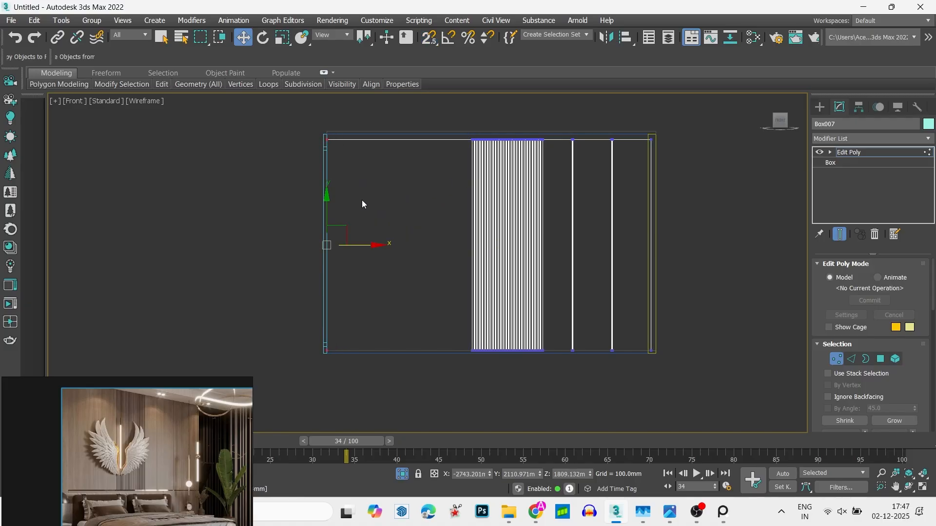
- Select the top and bottom edges of the widened plain left section and isolate the panel in edge editing
key(2)
click(383, 138)
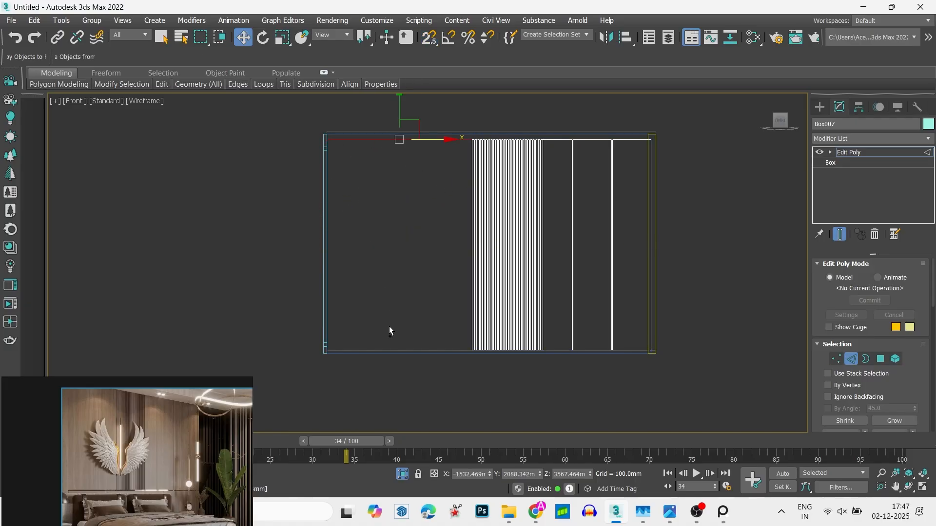
click(396, 351)
alt+middle_drag(397, 349, 339, 360)
scroll(353, 371, up, 8)
middle_drag(361, 396, 443, 335)
scroll(443, 335, down, 10)
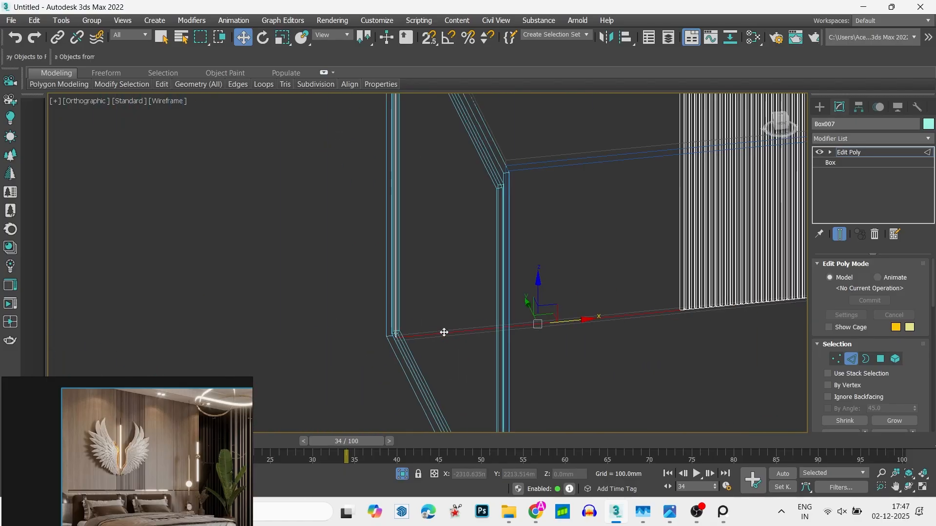
scroll(444, 335, down, 3)
key(1)
key(alt+w)
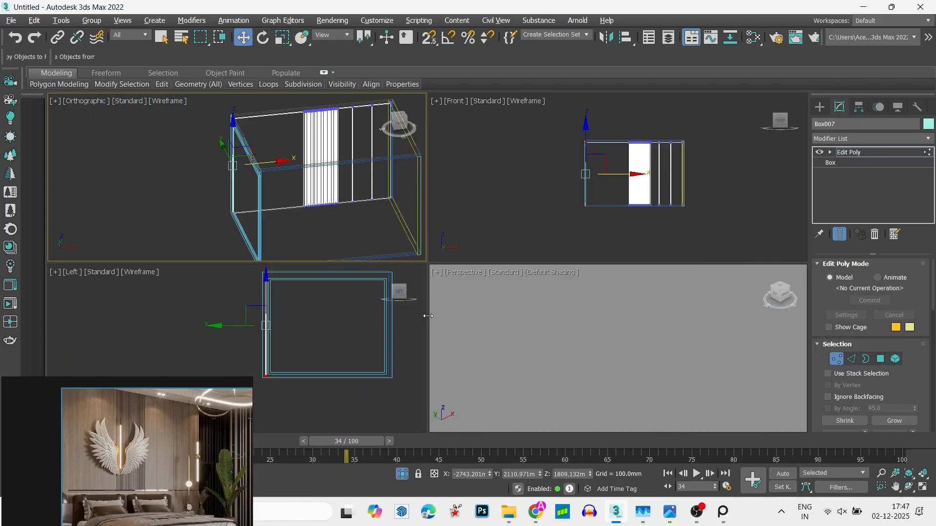
key(alt+w)
key(alt+q)
key(2)
- Connect the top and bottom edges of the panel's plain left section with 1 segment
scroll(476, 409, up, 4)
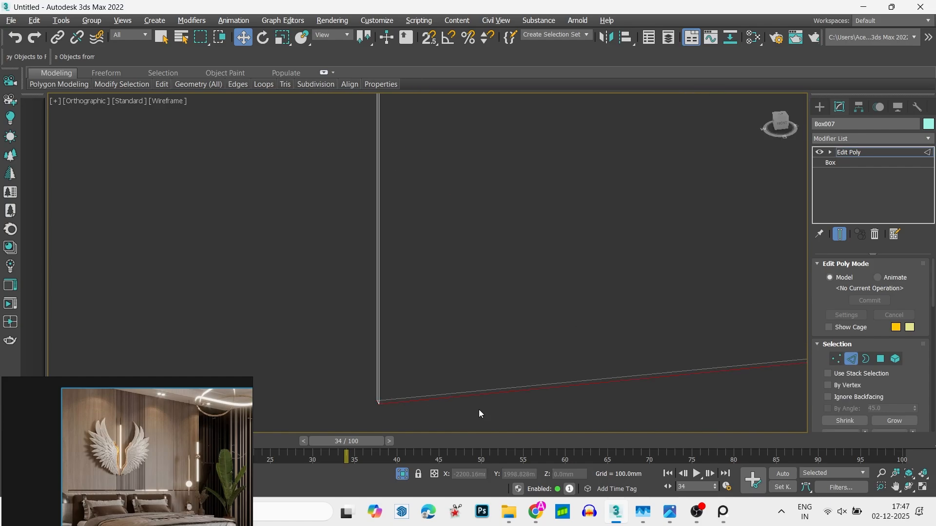
scroll(469, 405, down, 6)
scroll(557, 186, up, 4)
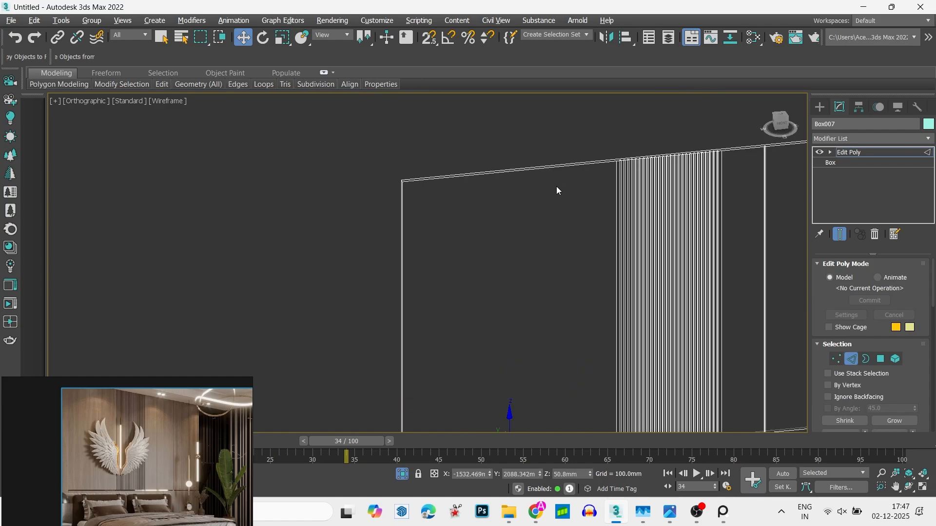
click(611, 168)
right_click(611, 169)
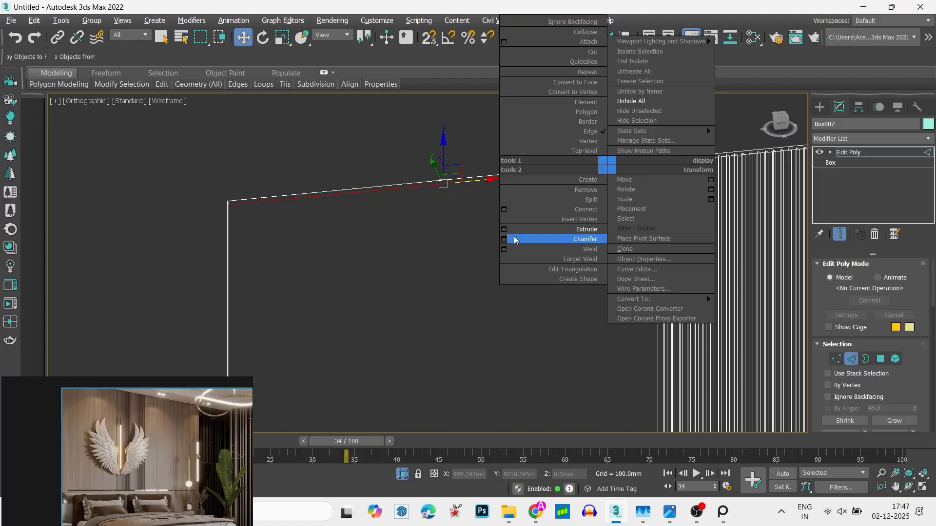
click(502, 216)
scroll(488, 213, down, 5)
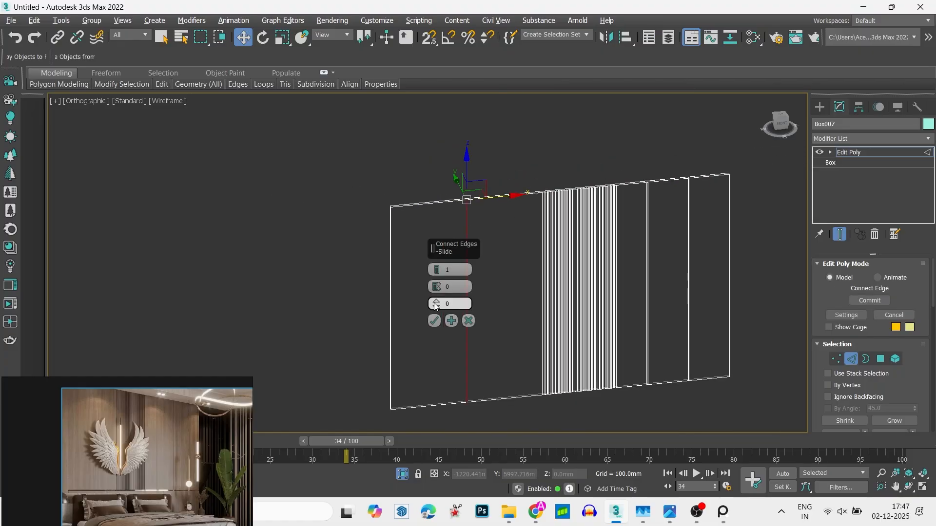
click(434, 321)
- Accept the connection and extrude the new vertical edge to form a groove in the panel's widened plain section
right_click(465, 303)
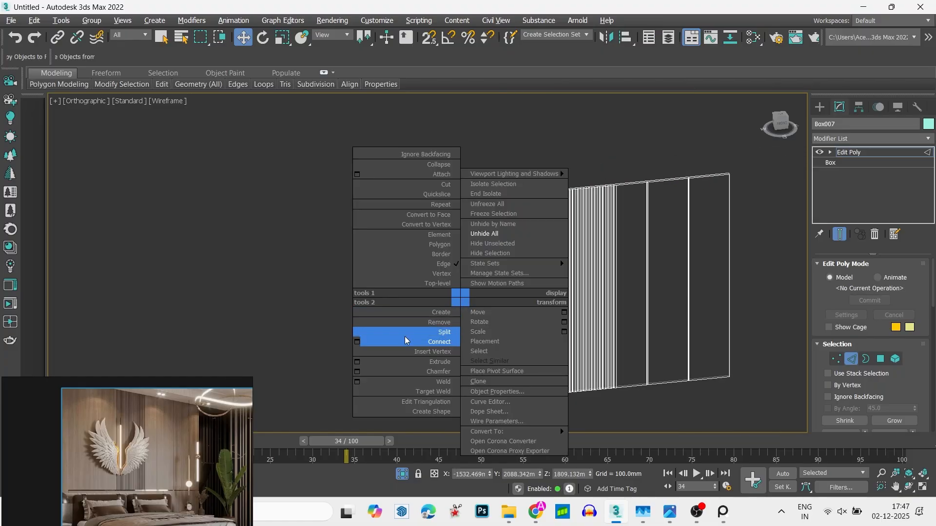
click(360, 363)
click(433, 304)
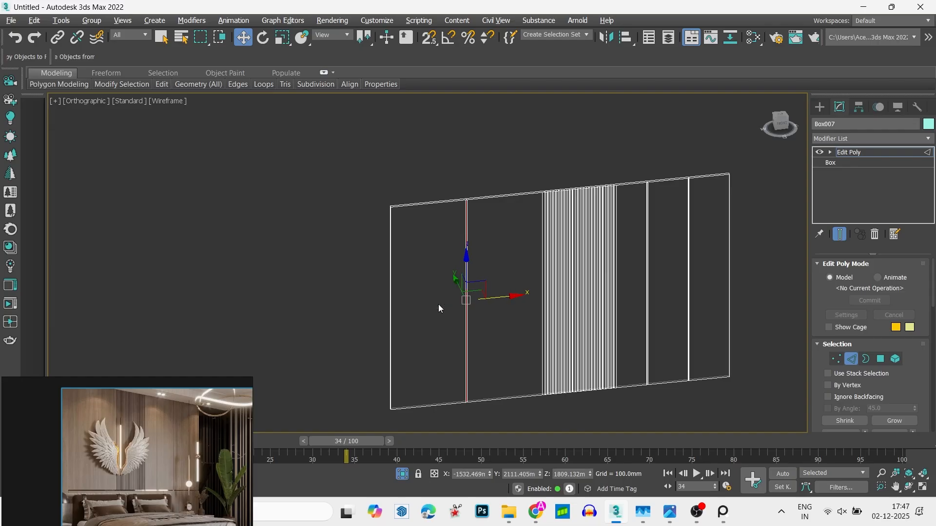
- Leave the panel's sub-object editing in the front view and unhide all the room objects
click(776, 122)
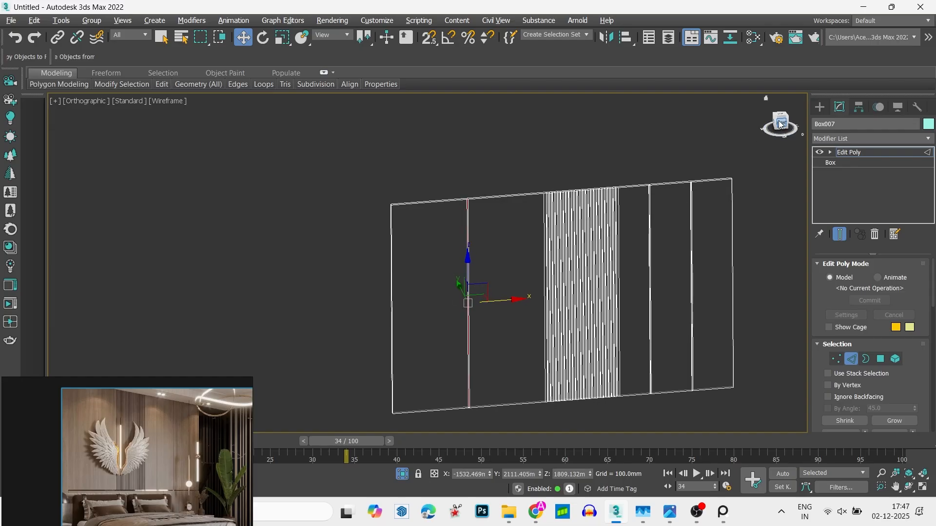
key(1)
key(alt+w)
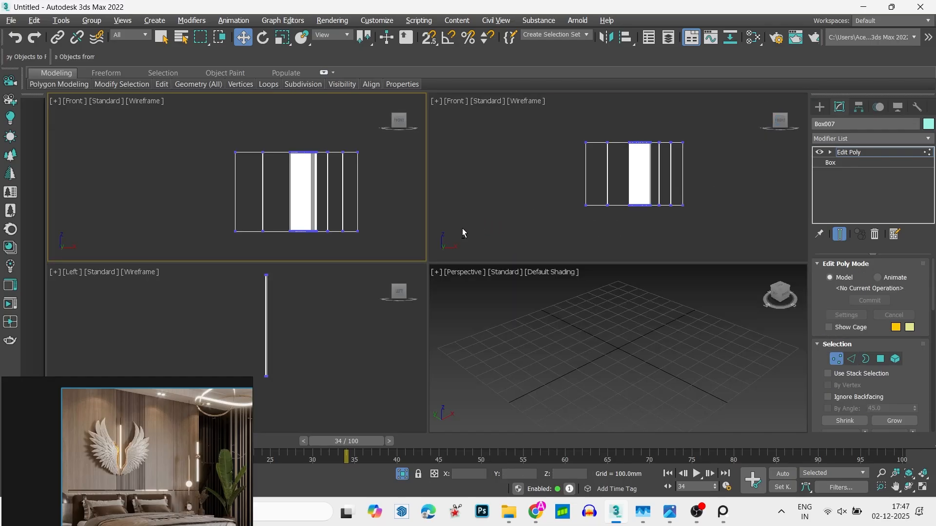
right_click(462, 228)
key(1)
right_click(370, 214)
key(alt+w)
right_click(369, 214)
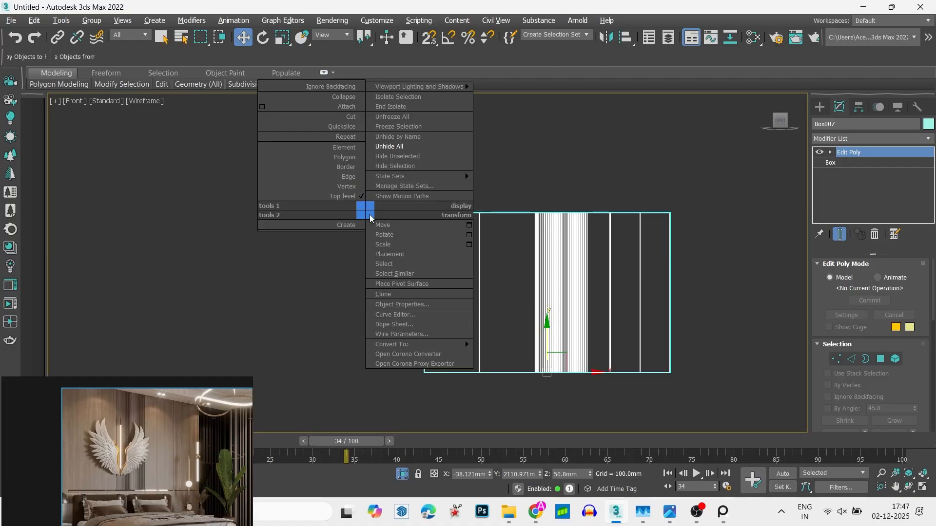
click(389, 148)
key(alt+w)
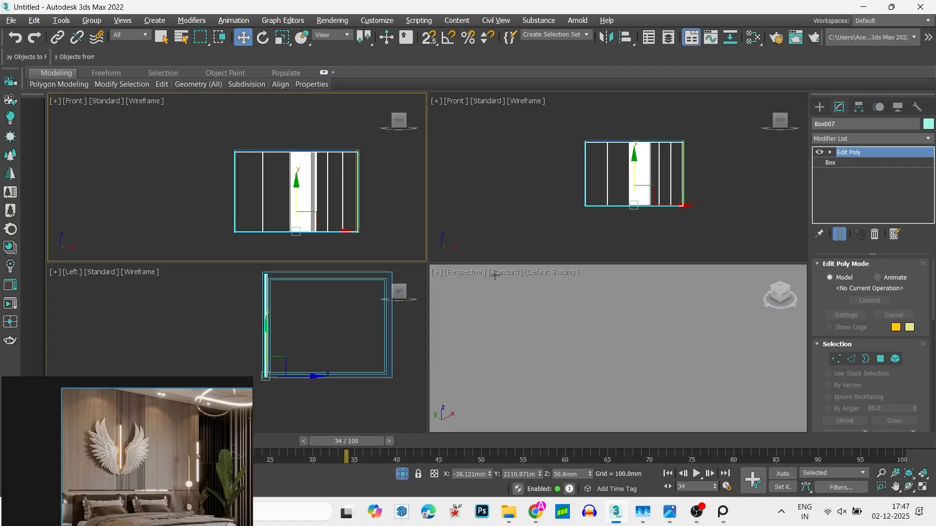
key(alt+w)
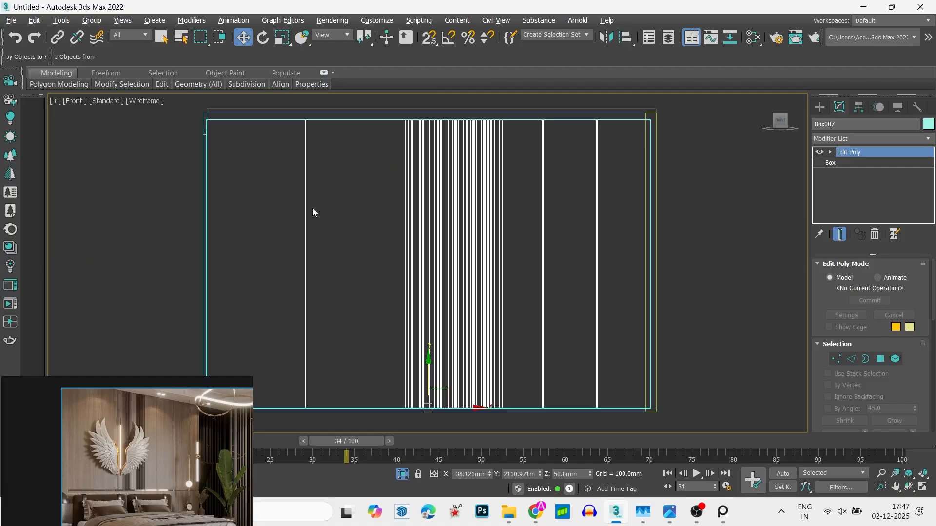
- Examine the grooved panel's placement and orientation inside the room in shaded view
alt+middle_drag(313, 208, 469, 192)
scroll(489, 228, down, 5)
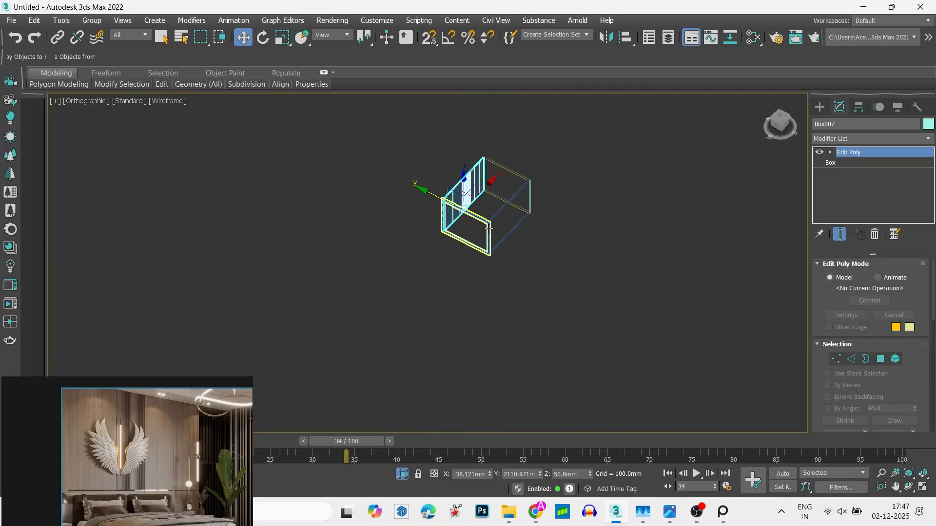
key(F3)
click(451, 249)
alt+middle_drag(451, 248, 447, 209)
scroll(447, 210, up, 4)
scroll(449, 211, up, 5)
alt+middle_drag(504, 341, 436, 279)
scroll(512, 283, up, 8)
click(330, 230)
scroll(330, 229, down, 6)
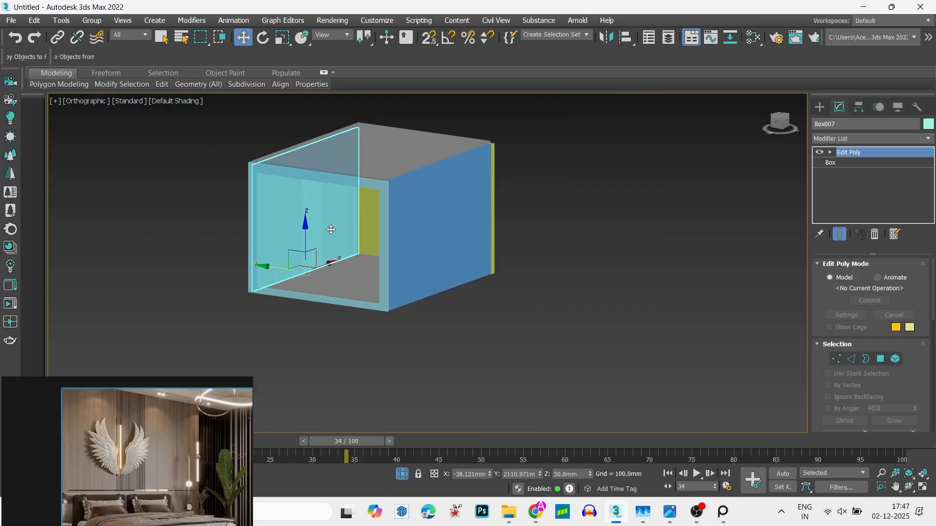
- Move the grooved panel across the room along Y to the opposite wall in the wireframe top view
key(t)
key(F3)
scroll(334, 230, down, 2)
scroll(341, 235, up, 8)
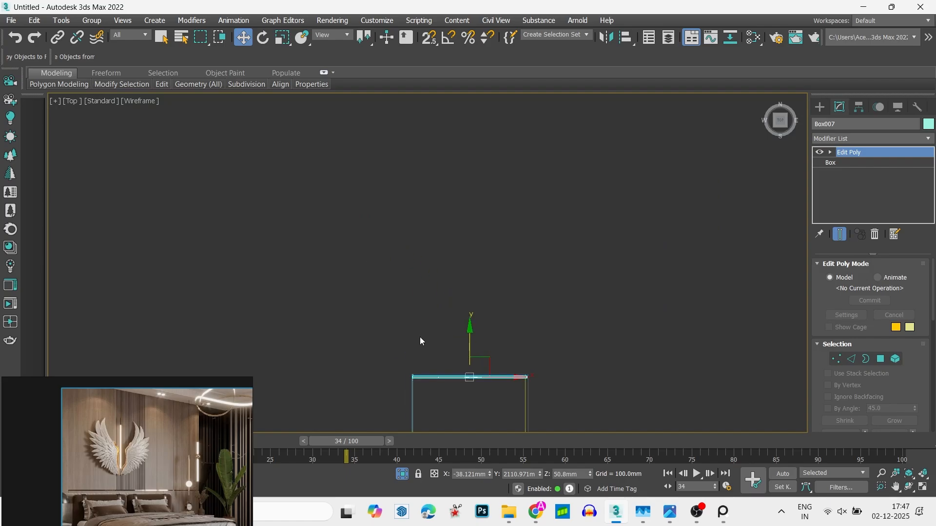
middle_drag(445, 360, 465, 96)
middle_drag(511, 174, 502, 211)
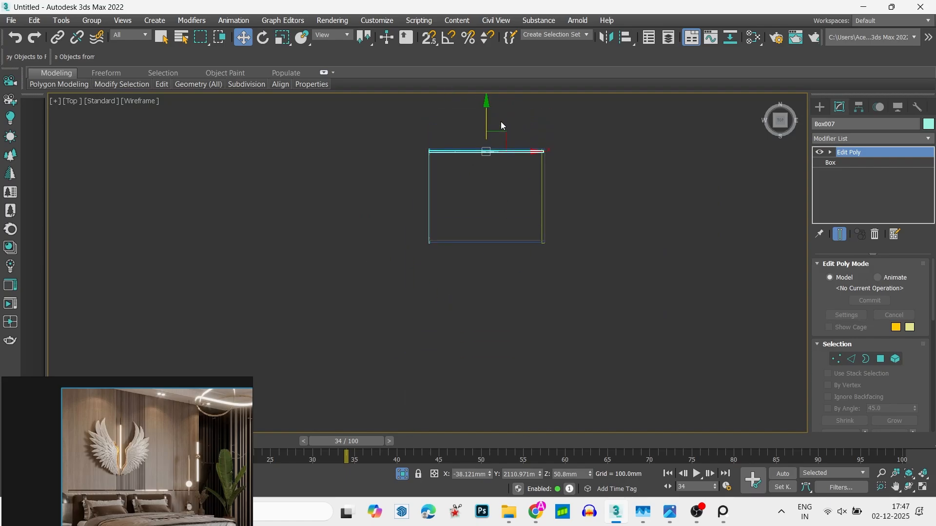
drag(485, 122, 506, 210)
- Snap the moved panel flush against the inner face of the opposite wall
scroll(496, 229, up, 12)
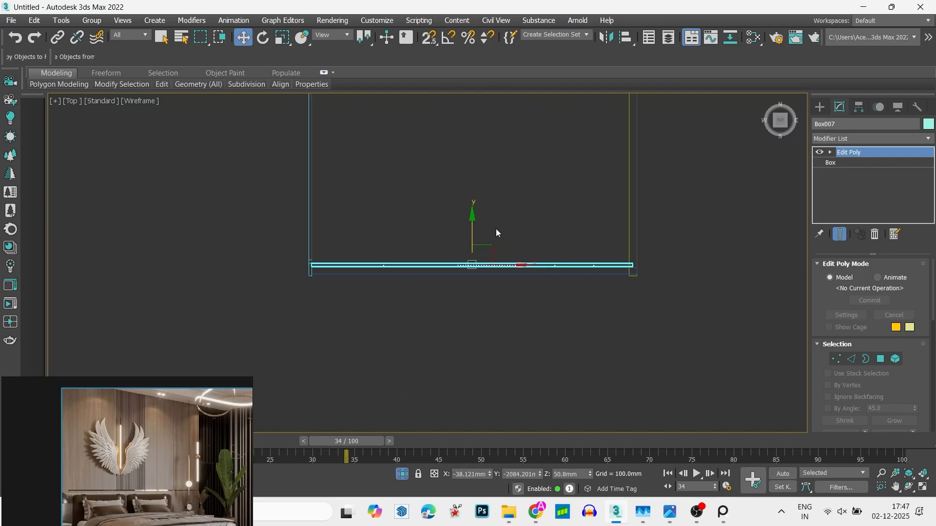
key(s)
middle_drag(681, 305, 449, 207)
scroll(616, 234, up, 3)
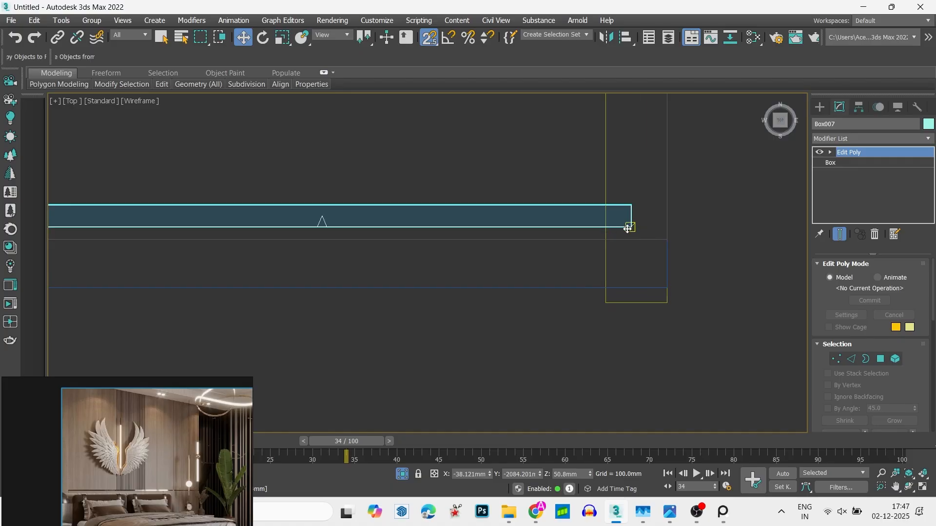
drag(630, 228, 665, 235)
scroll(496, 219, down, 2)
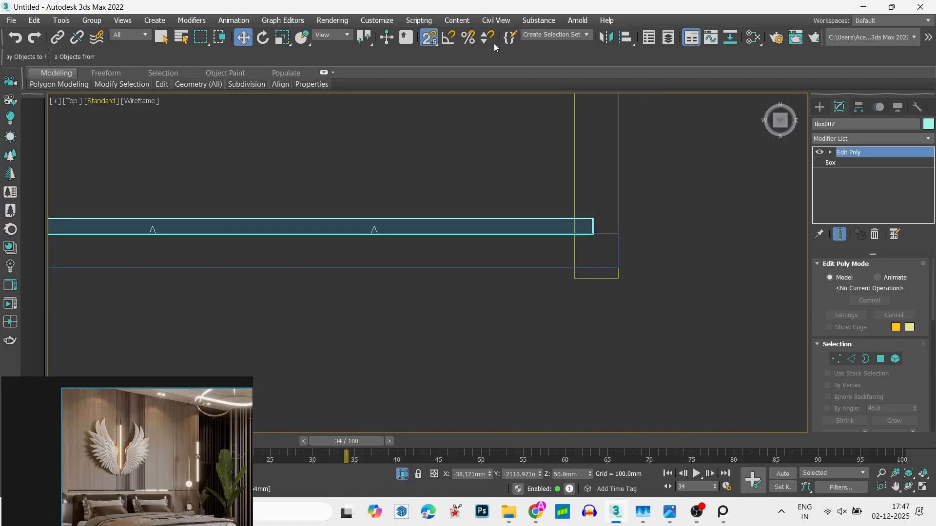
- Mirror the panel across the Y axis with No Clone so its grooves face into the room
click(606, 37)
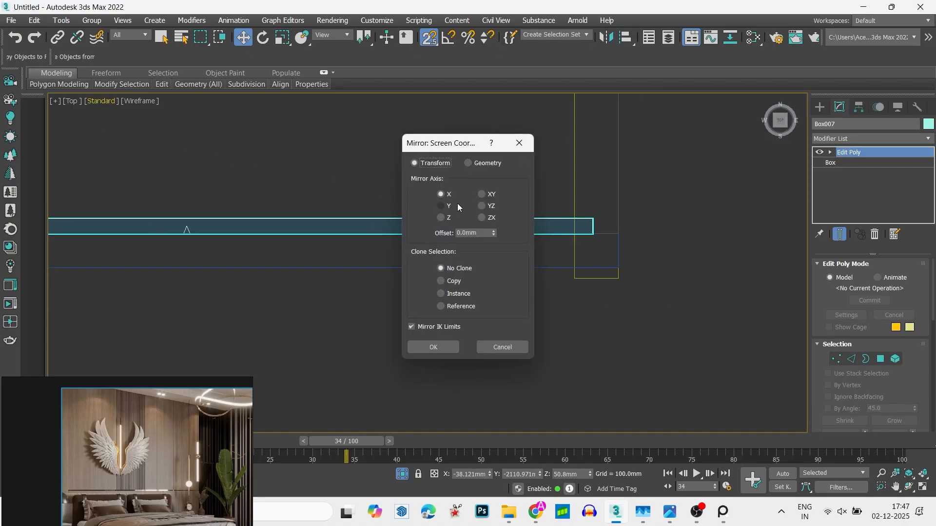
click(446, 345)
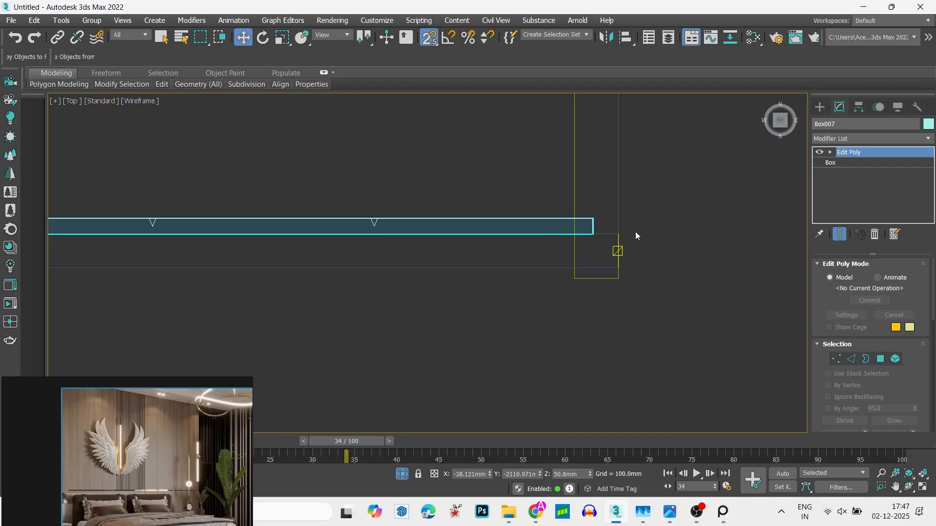
key(x)
key(Escape)
scroll(563, 317, down, 1)
scroll(465, 329, down, 12)
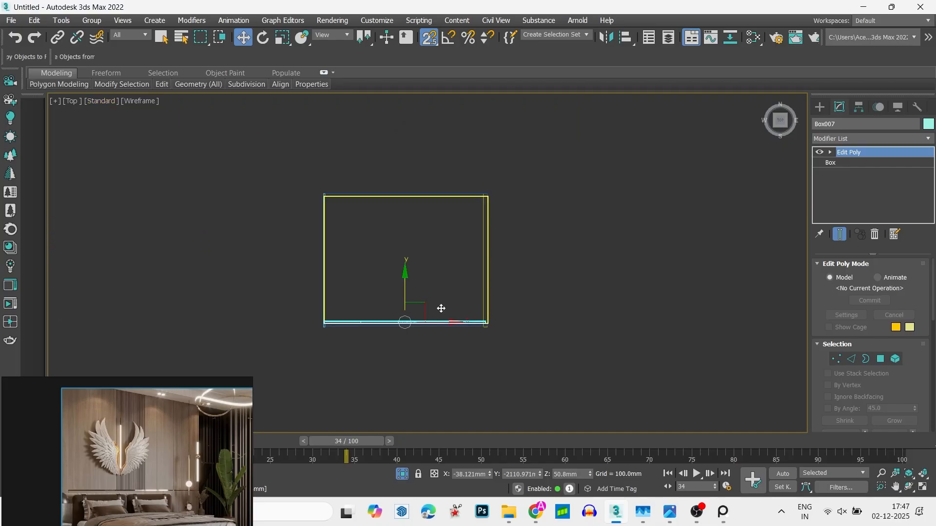
- Examine the mirrored panel inside the shaded room from several angles
alt+middle_drag(414, 285, 595, 206)
scroll(457, 303, up, 6)
mouse_move(456, 304)
alt+middle_down()
mouse_move(379, 295)
mouse_move(562, 231)
alt+middle_up()
key(F3)
click(379, 291)
alt+middle_drag(562, 231, 545, 240)
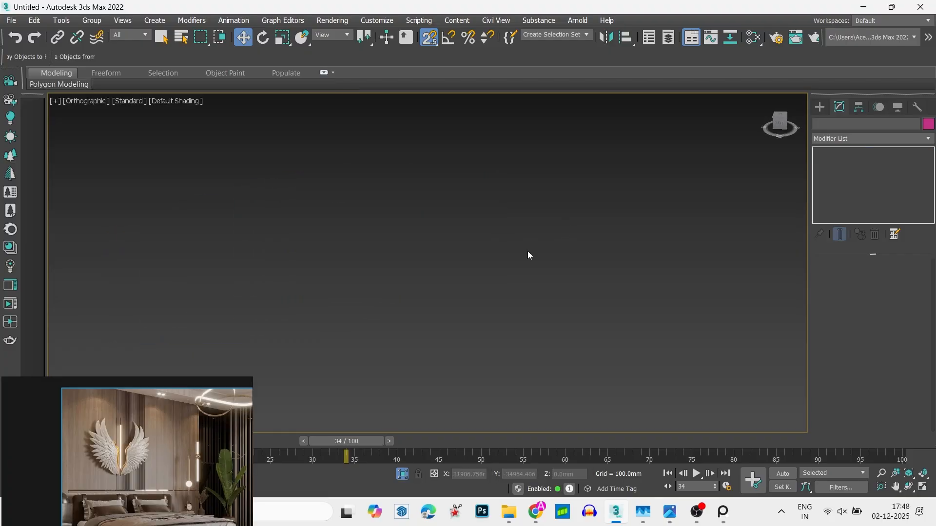
key(z)
click(485, 276)
alt+middle_drag(481, 291, 275, 363)
scroll(276, 347, down, 2)
alt+middle_drag(300, 246, 273, 224)
- Study the wall panelling and the area beside the bed in the PureRef bedroom reference
key(alt+Tab)
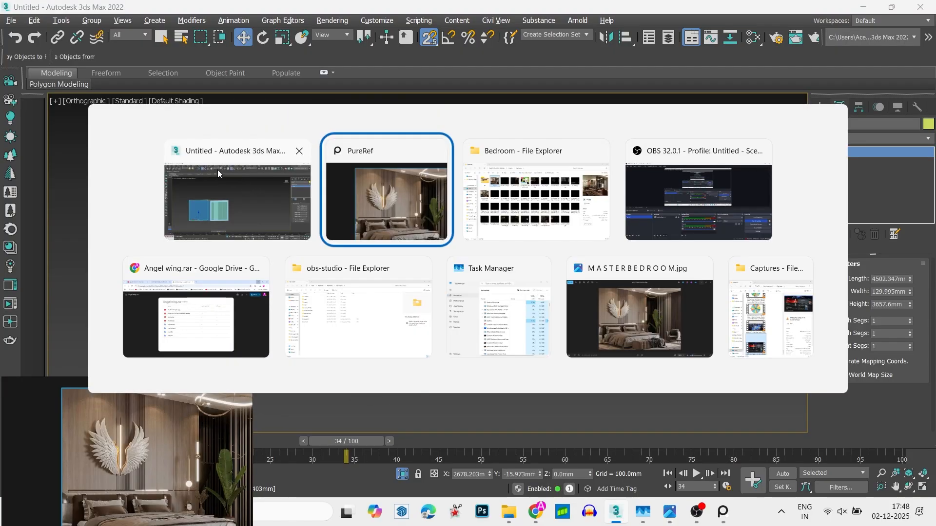
click(245, 192)
middle_drag(164, 440, 136, 425)
scroll(109, 469, up, 5)
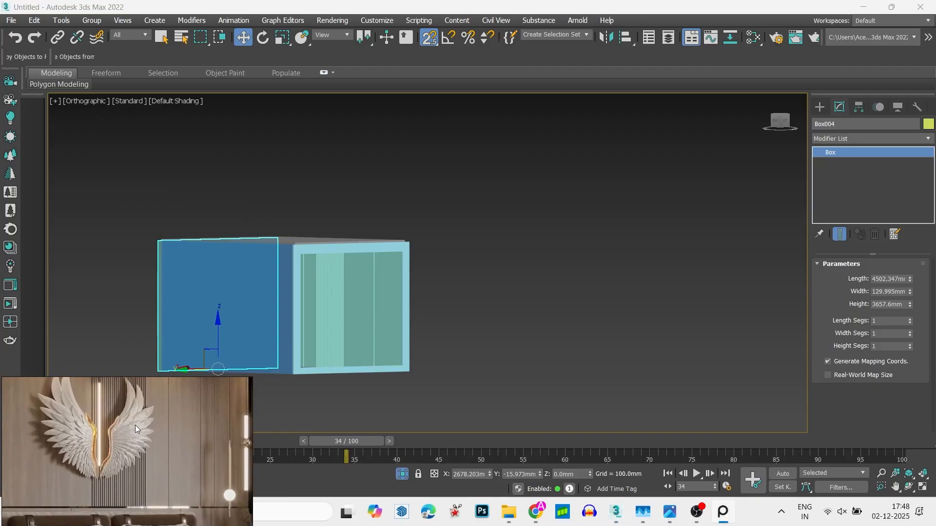
scroll(161, 430, down, 3)
middle_drag(201, 440, 107, 475)
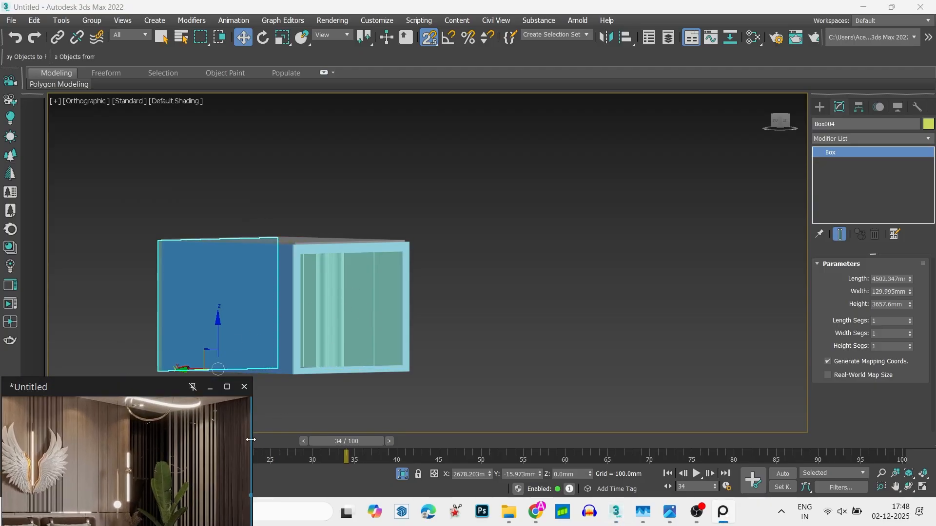
- Open the grooved panel for vertex editing in the wireframe back view and select all of its bottom vertices
mouse_move(398, 302)
alt+middle_down()
mouse_move(423, 324)
mouse_move(299, 324)
mouse_move(416, 314)
mouse_move(429, 317)
mouse_move(382, 334)
mouse_move(431, 337)
mouse_move(411, 320)
alt+middle_up()
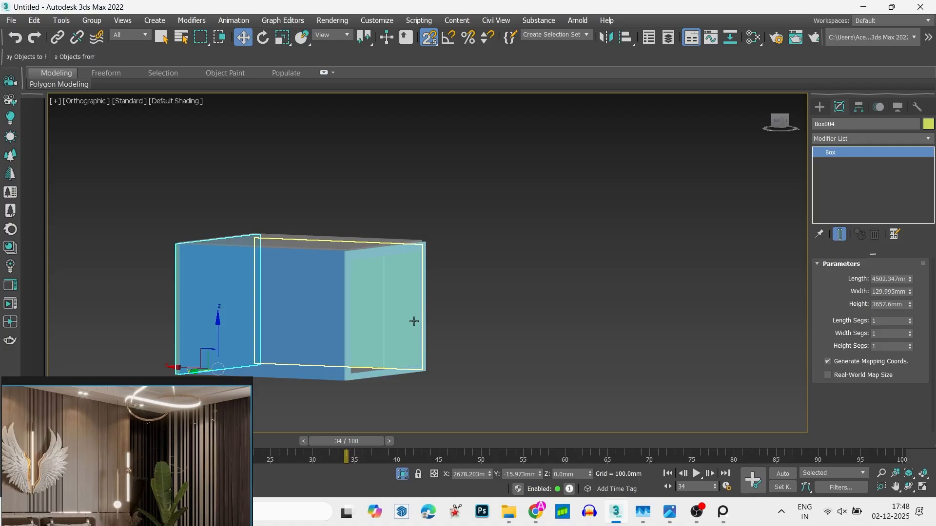
key(F3)
click(780, 121)
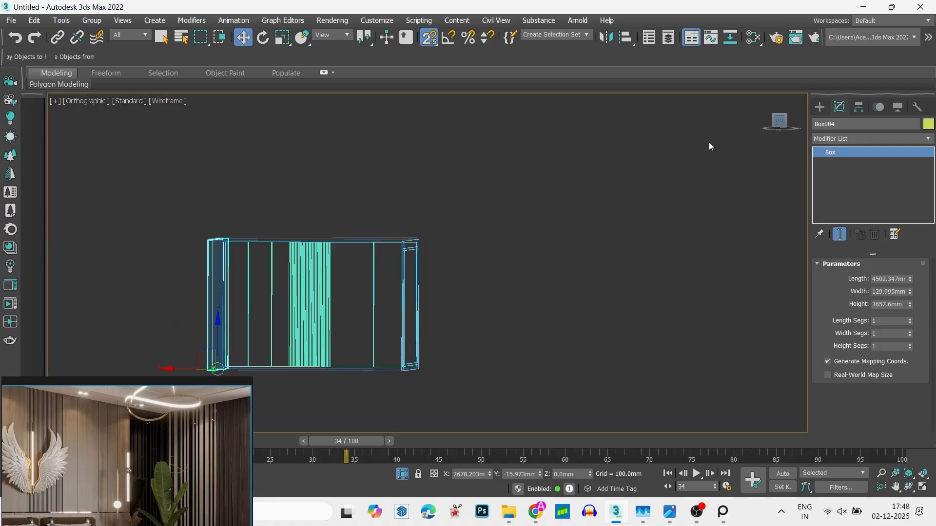
click(507, 250)
middle_drag(414, 265, 547, 217)
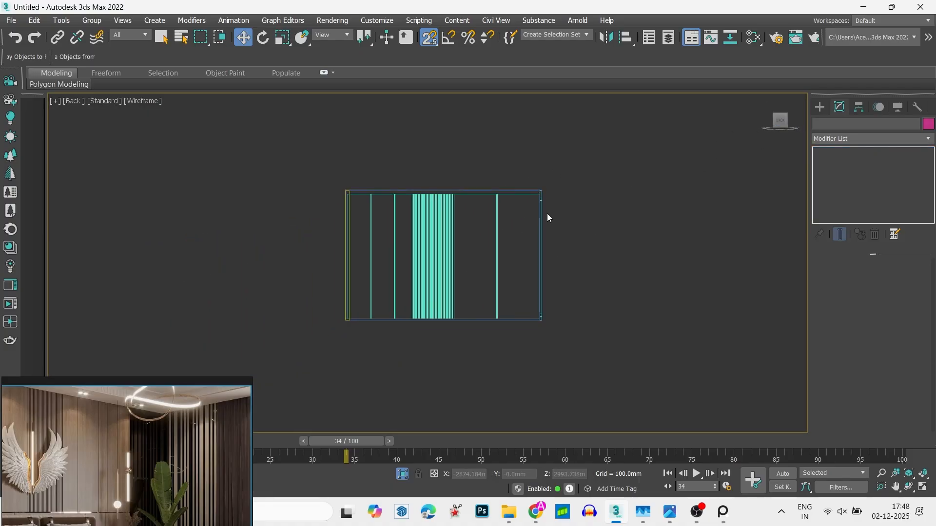
click(453, 292)
key(1)
key(s)
drag(732, 382, 733, 381)
scroll(418, 317, up, 4)
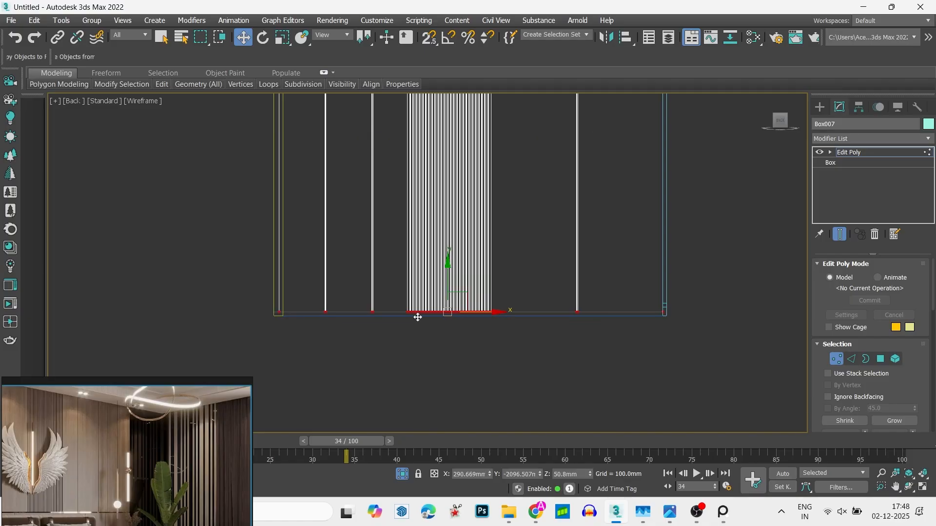
scroll(444, 280, down, 2)
scroll(148, 464, down, 2)
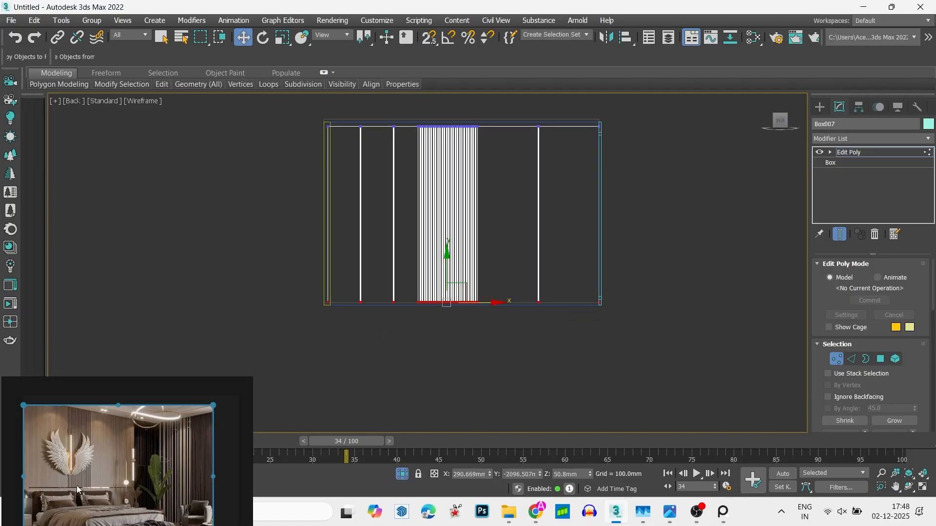
- Raise the panel's bottom vertices to match the horizontal split above the headboard in the reference, and leave vertex editing
scroll(77, 487, up, 2)
middle_drag(76, 495, 81, 453)
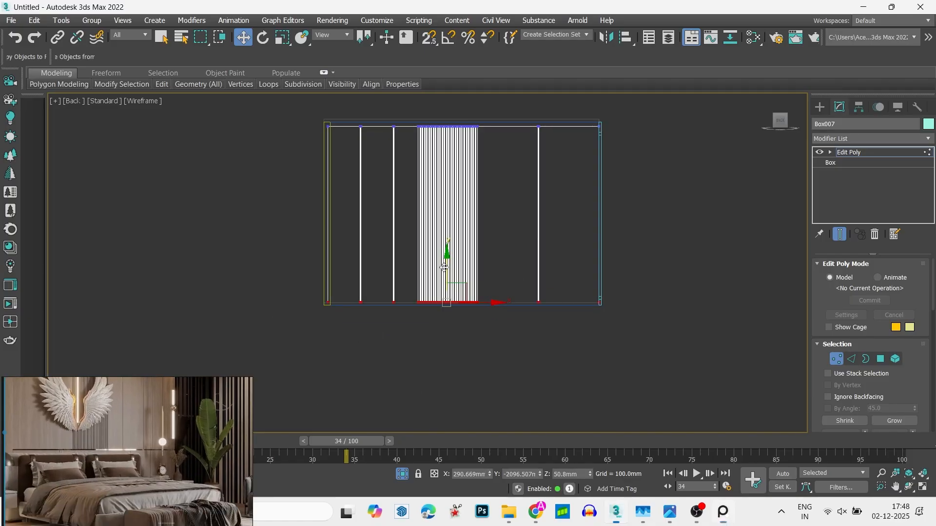
drag(444, 268, 444, 221)
right_click(444, 221)
key(1)
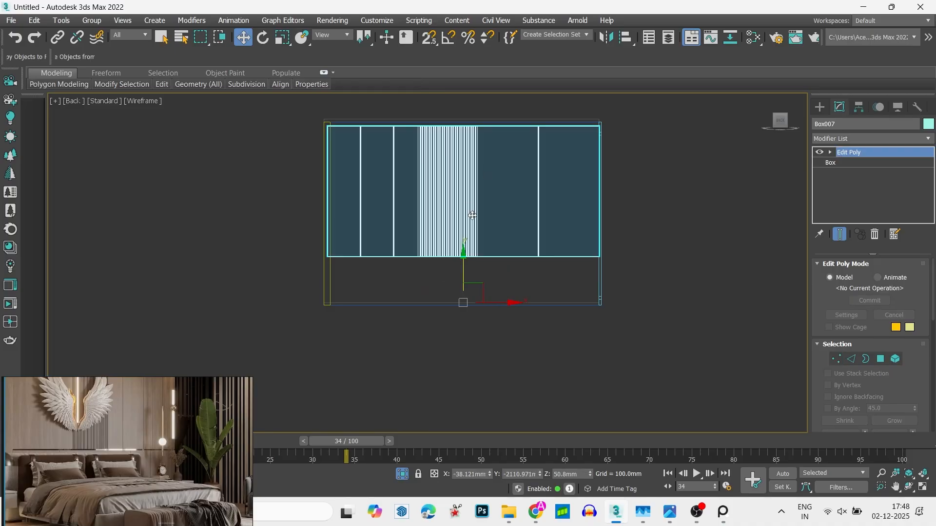
- Copy the shortened panel straight down and place the copy beneath the original with a narrow gap between them
mouse_move(464, 276)
shift+mouse_down()
mouse_move(464, 407)
mouse_move(466, 396)
shift+mouse_up()
scroll(492, 246, up, 3)
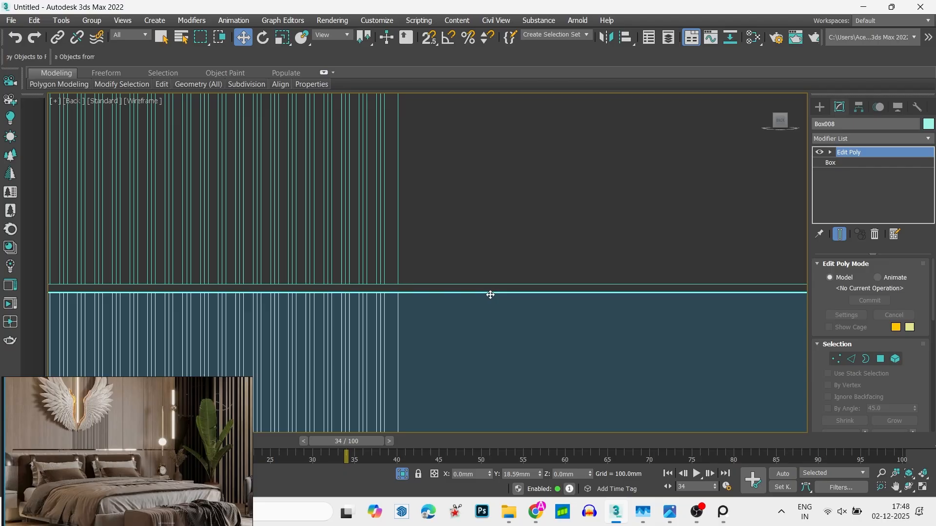
scroll(490, 293, down, 8)
- Snap the lower panel's bottom vertices up onto the floor's top surface and leave vertex editing
key(1)
scroll(484, 267, up, 4)
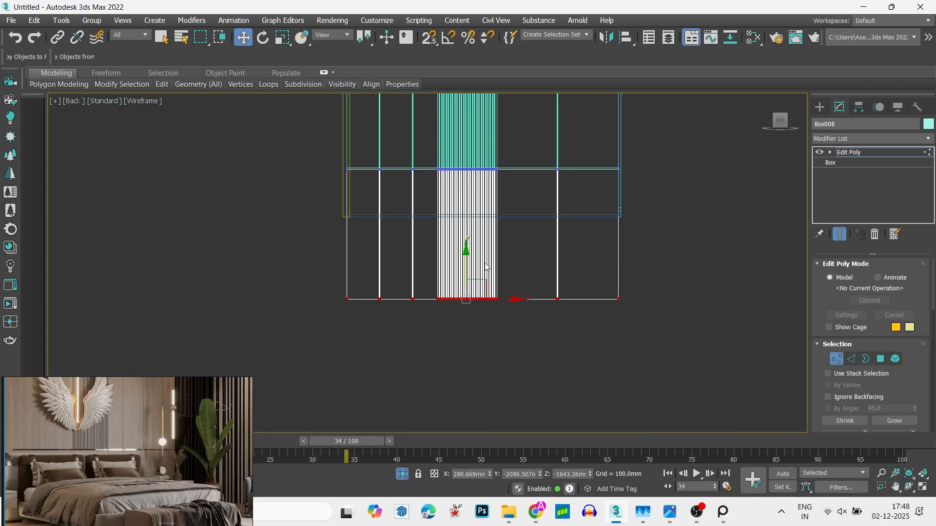
drag(462, 269, 607, 240)
scroll(606, 212, up, 6)
right_click(608, 239)
click(562, 308)
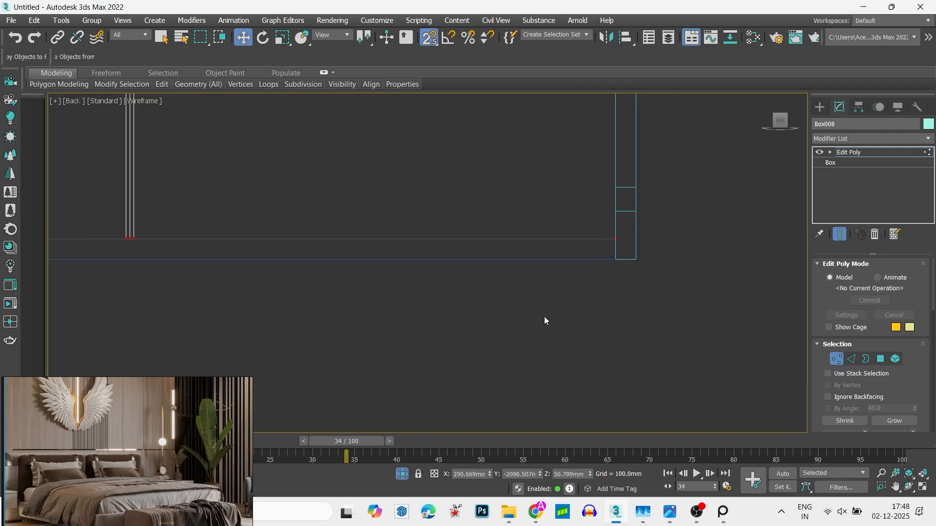
key(1)
scroll(544, 317, down, 4)
click(539, 320)
- Select the lower panel in the shaded view and delete its Edit Poly modifier
scroll(516, 295, down, 4)
alt+middle_drag(514, 295, 492, 288)
key(s)
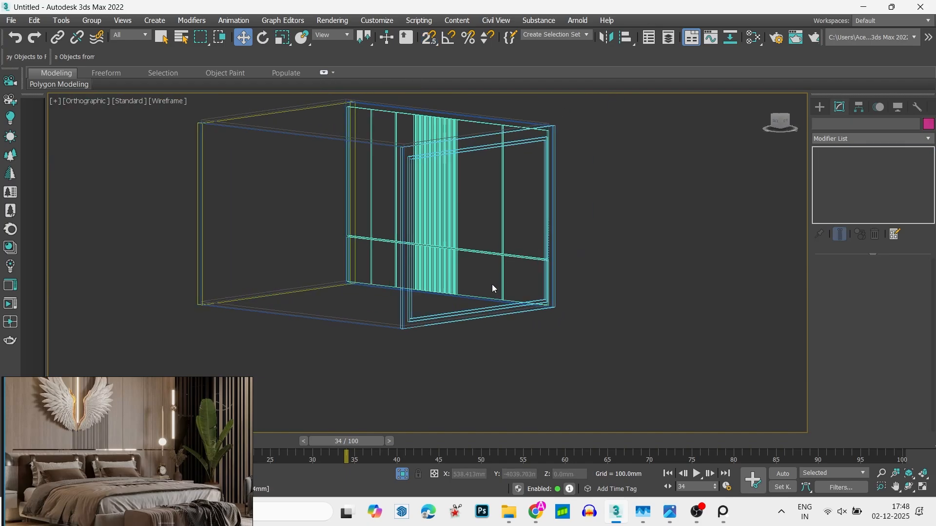
key(F3)
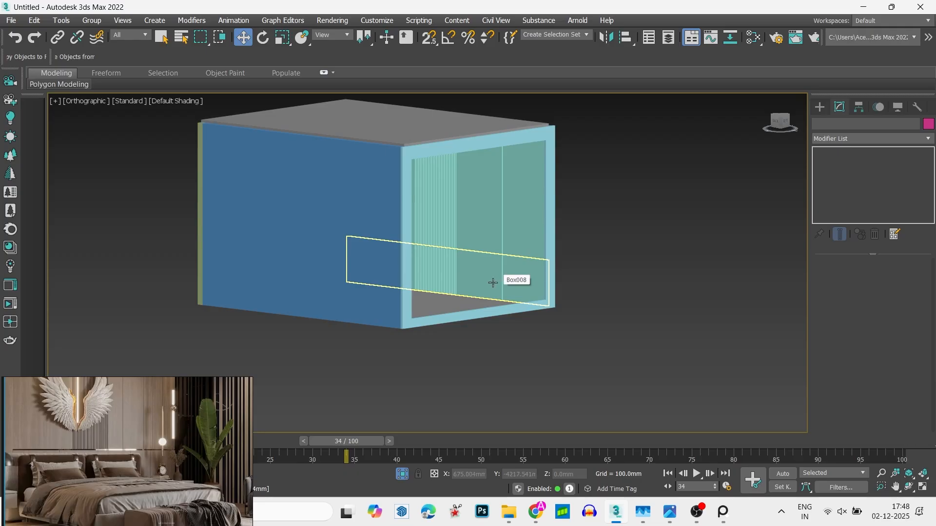
scroll(493, 283, up, 4)
click(439, 250)
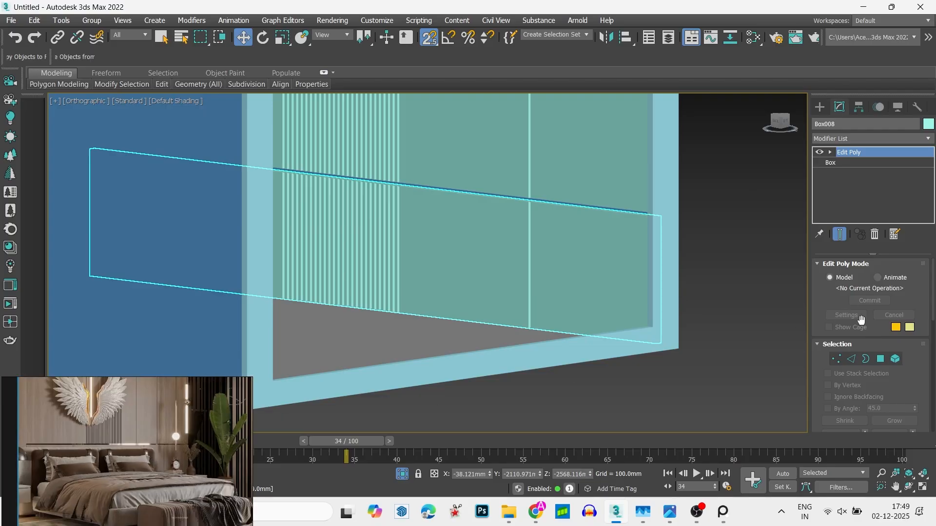
click(875, 234)
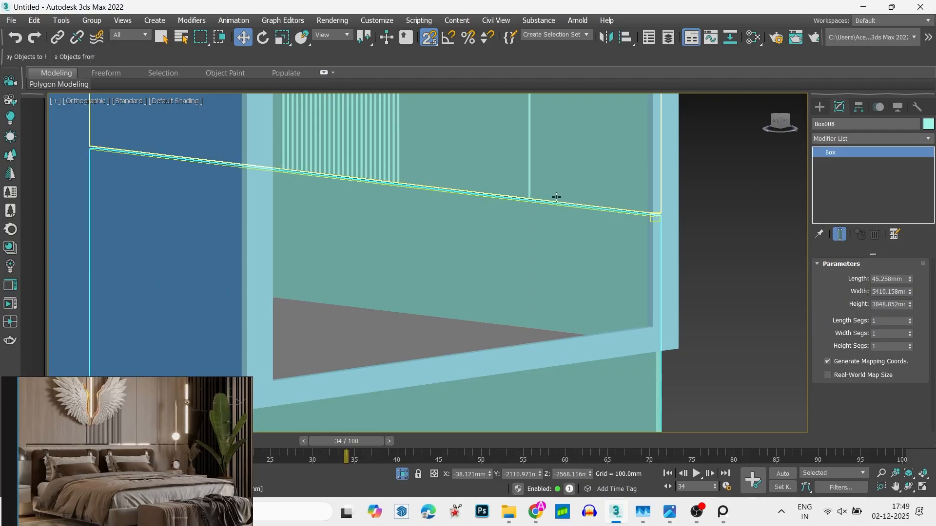
- Add a fresh Edit Poly modifier to the lower panel in the back view
scroll(556, 198, down, 3)
click(776, 125)
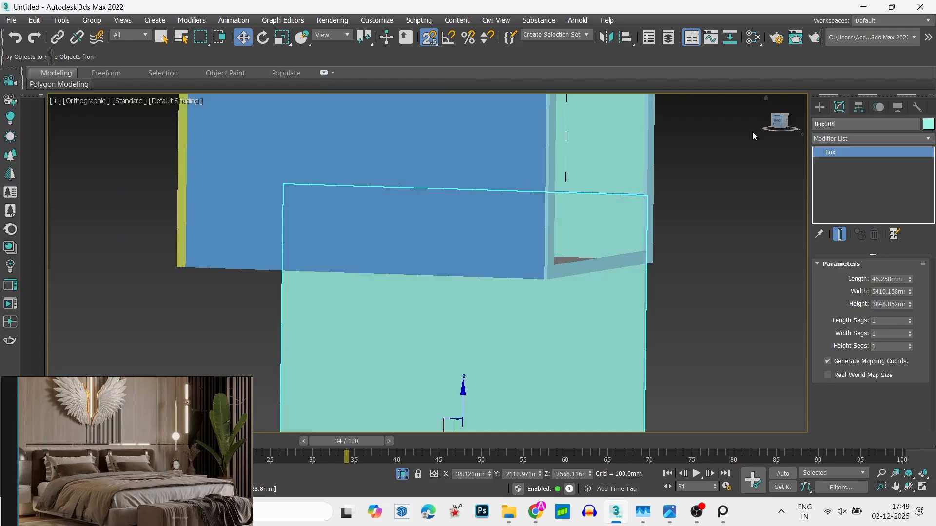
click(823, 139)
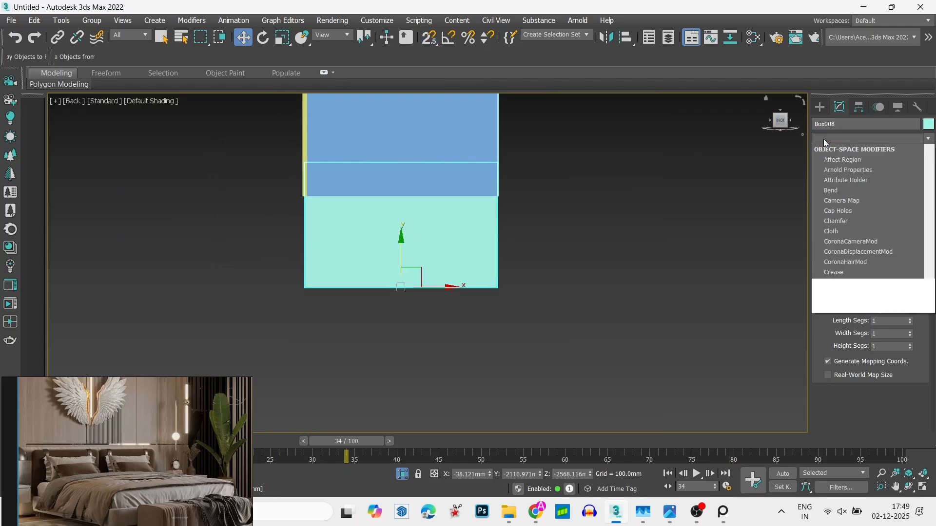
click(847, 178)
- Raise the lower panel's bottom vertices in wireframe so its lower edge meets the floor, and leave vertex editing
drag(593, 292, 250, 251)
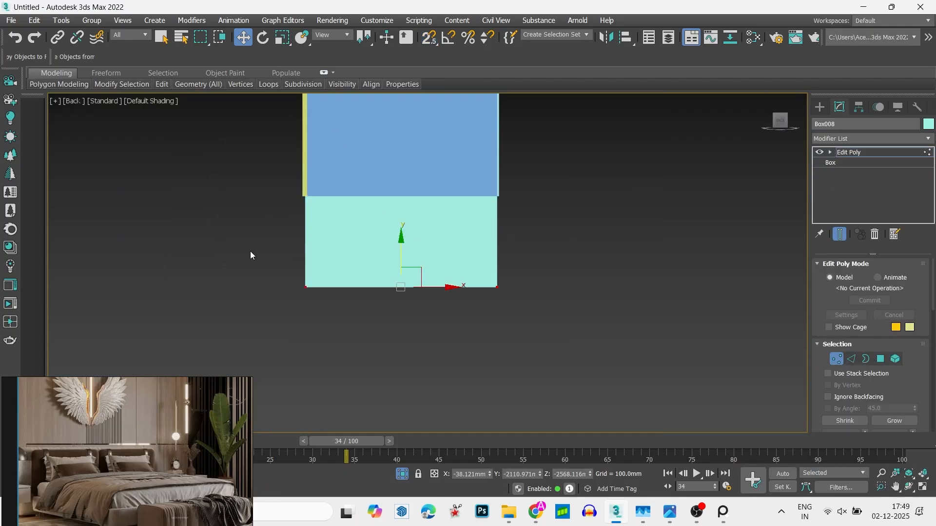
key(3)
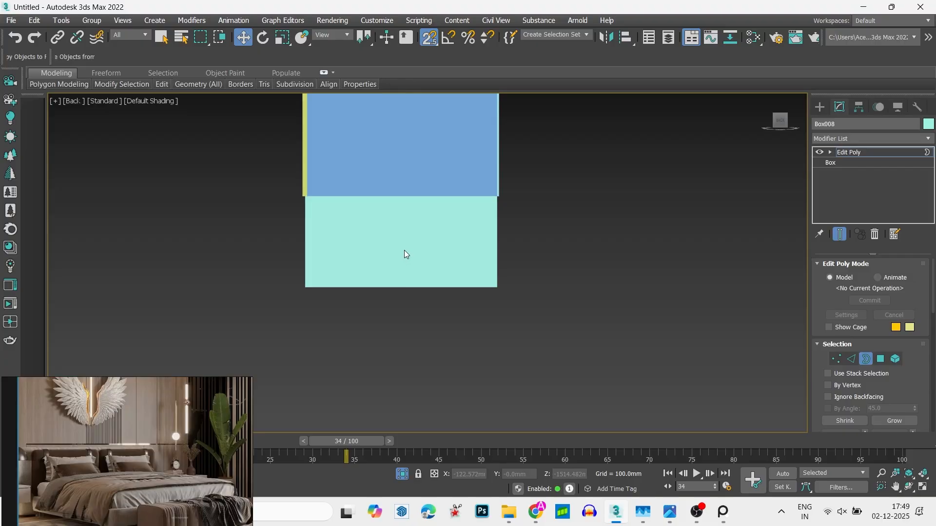
middle_drag(404, 250, 431, 297)
key(F3)
key(1)
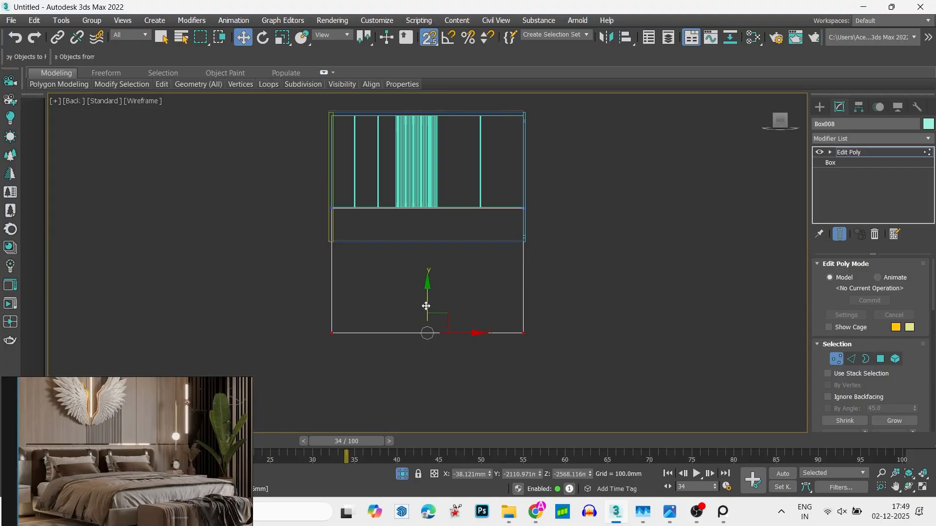
mouse_move(426, 306)
mouse_down()
mouse_move(320, 232)
mouse_move(338, 235)
mouse_move(309, 282)
mouse_move(314, 259)
mouse_move(277, 252)
mouse_up()
scroll(338, 235, up, 4)
scroll(295, 274, down, 8)
scroll(327, 269, up, 3)
key(1)
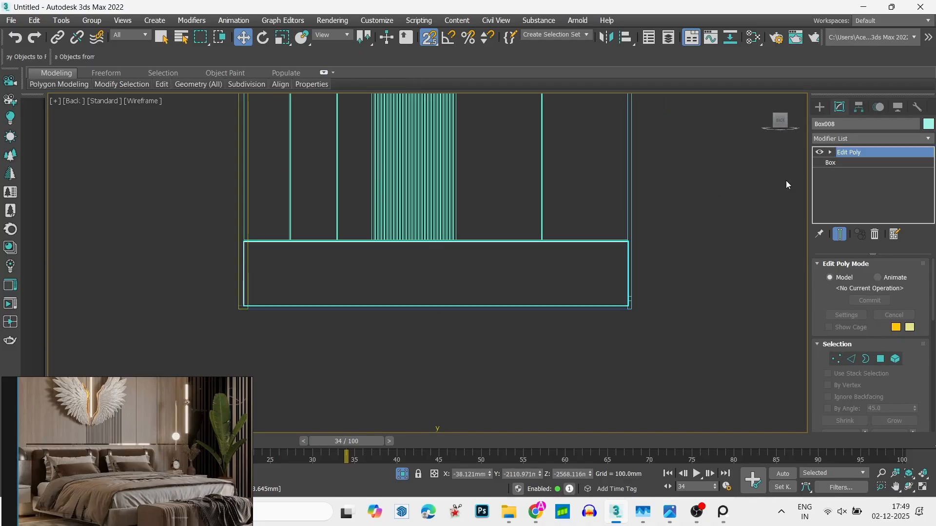
- Connect the lower panel's front top and bottom edges with one vertical edge
key(2)
scroll(583, 245, up, 3)
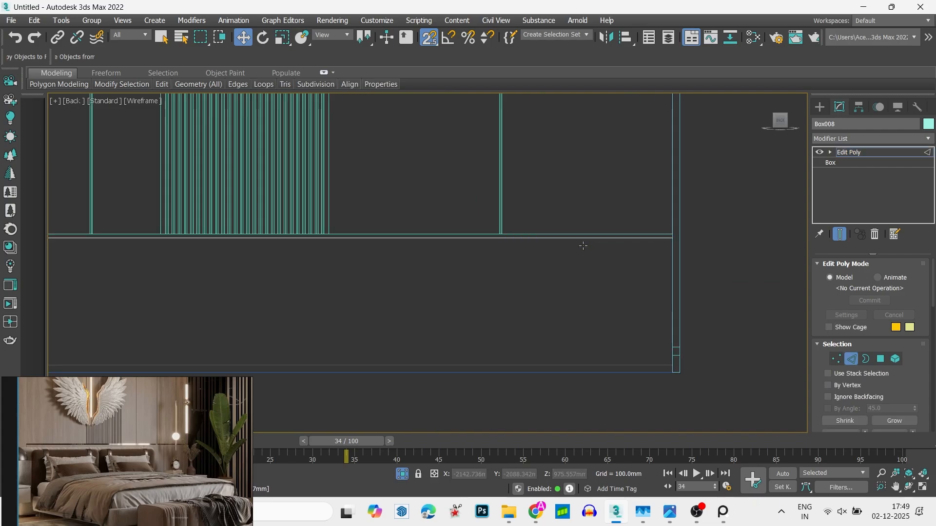
click(583, 242)
alt+middle_drag(618, 319, 576, 377)
ctrl+click(577, 415)
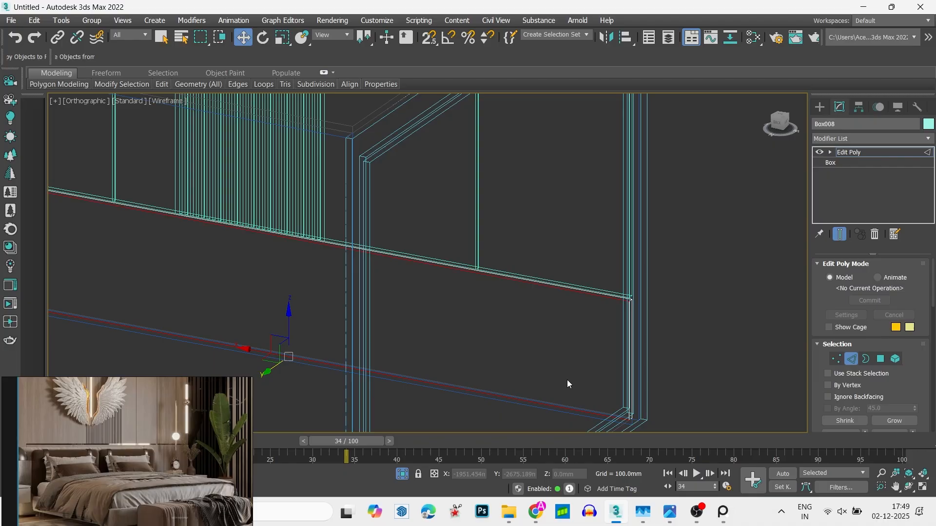
right_click(545, 342)
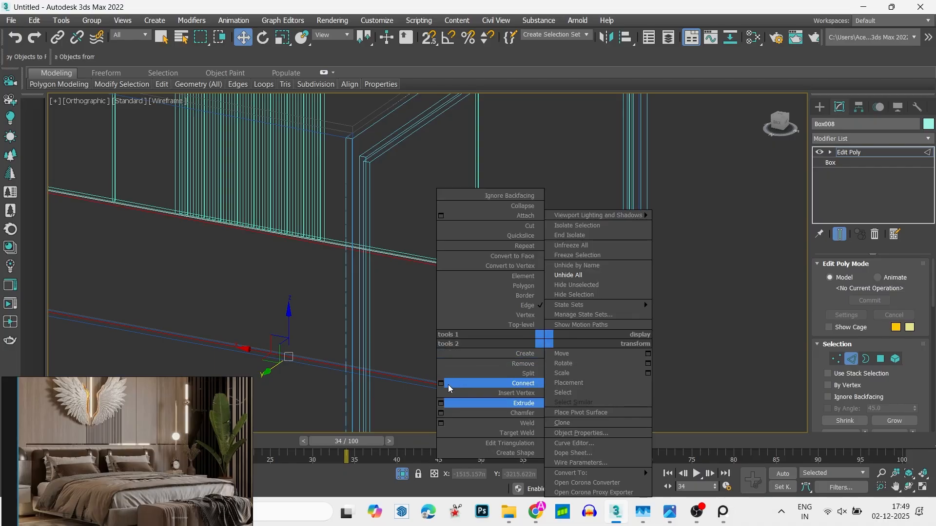
click(448, 385)
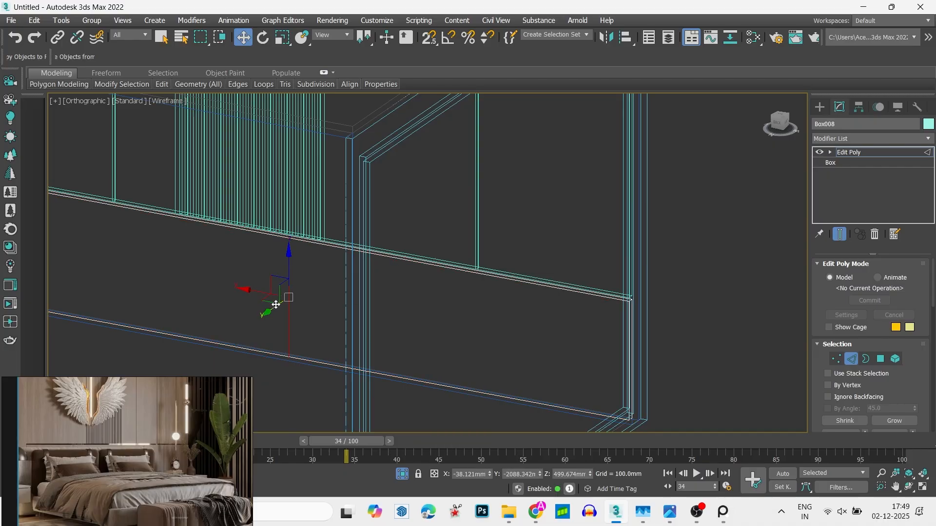
- Extrude the new vertical edge inward with a height of -19.439 mm and a width of 6.379 mm to form a groove
right_click(306, 300)
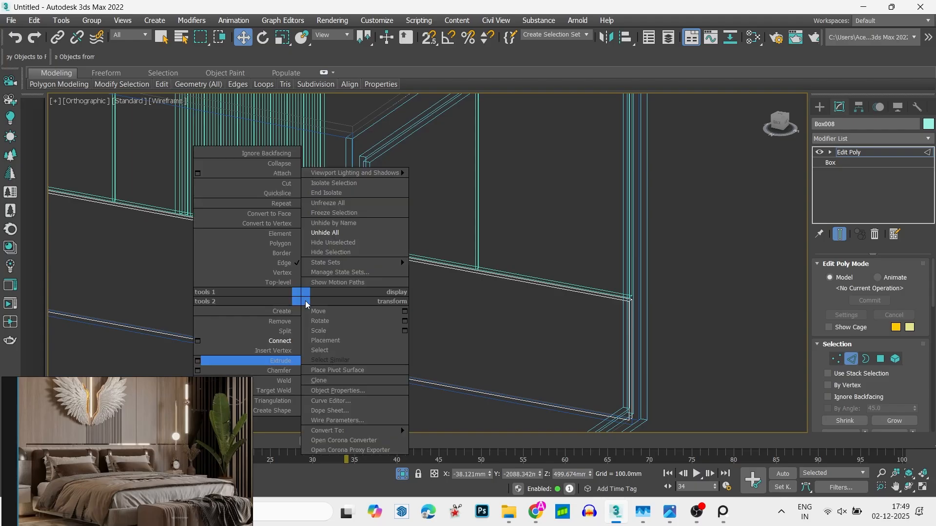
click(203, 361)
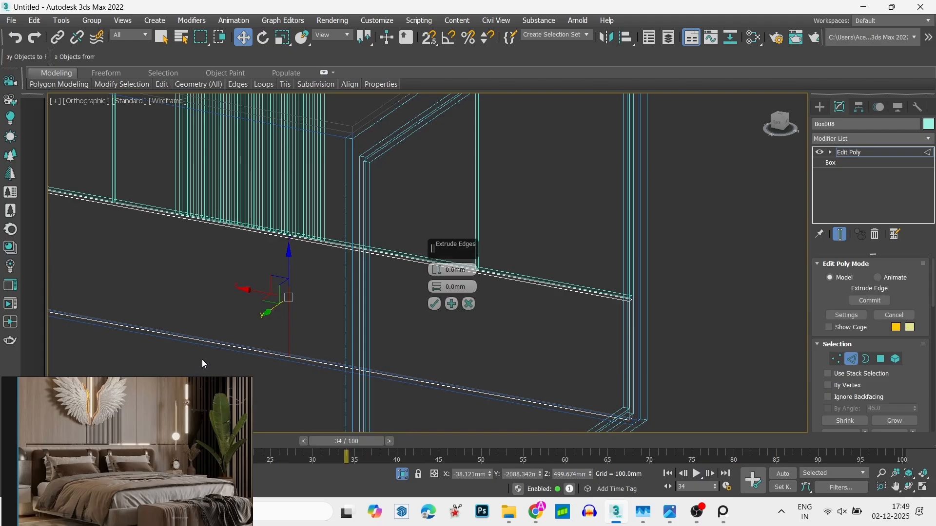
scroll(233, 261, up, 5)
scroll(430, 210, up, 8)
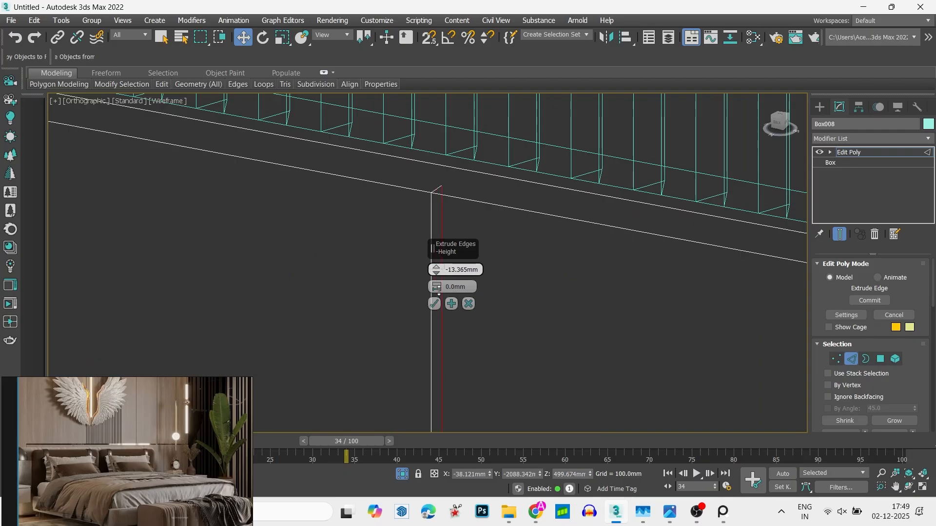
drag(441, 299, 431, 294)
click(434, 304)
- Move the groove's vertices along X toward the window-side end of the lower panel, and leave vertex editing
scroll(429, 244, down, 6)
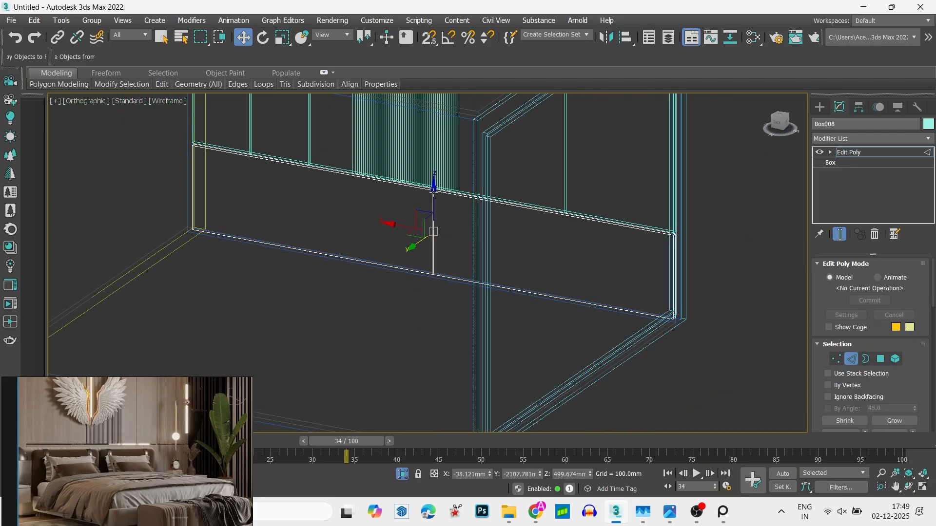
key(1)
drag(441, 309, 440, 309)
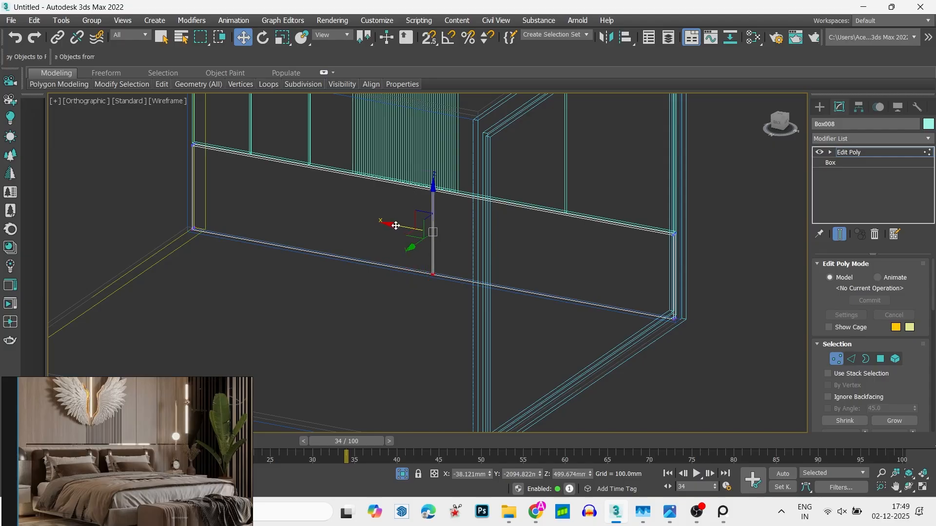
drag(396, 225, 502, 246)
key(1)
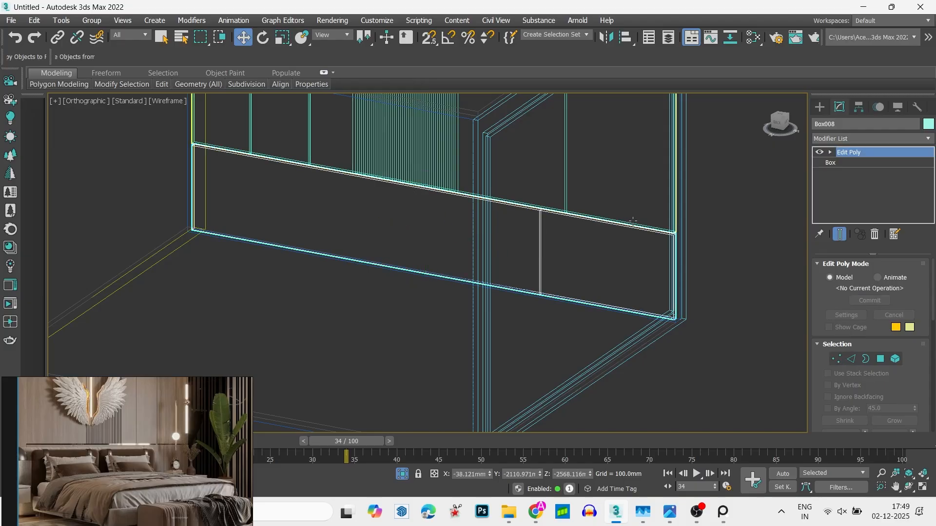
- Connect the top and bottom edges between the groove and the panel's window-side end with one vertical edge
scroll(636, 229, up, 5)
key(2)
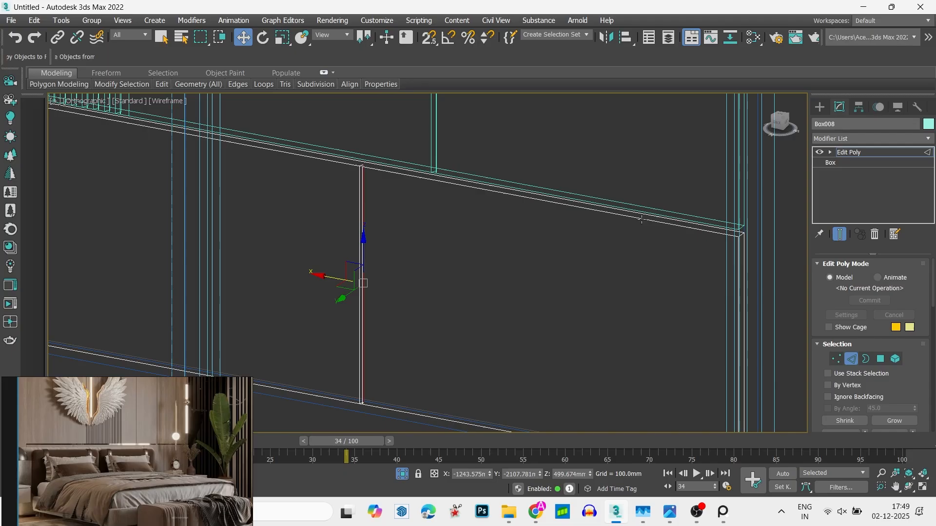
click(641, 221)
scroll(638, 224, down, 4)
click(611, 333)
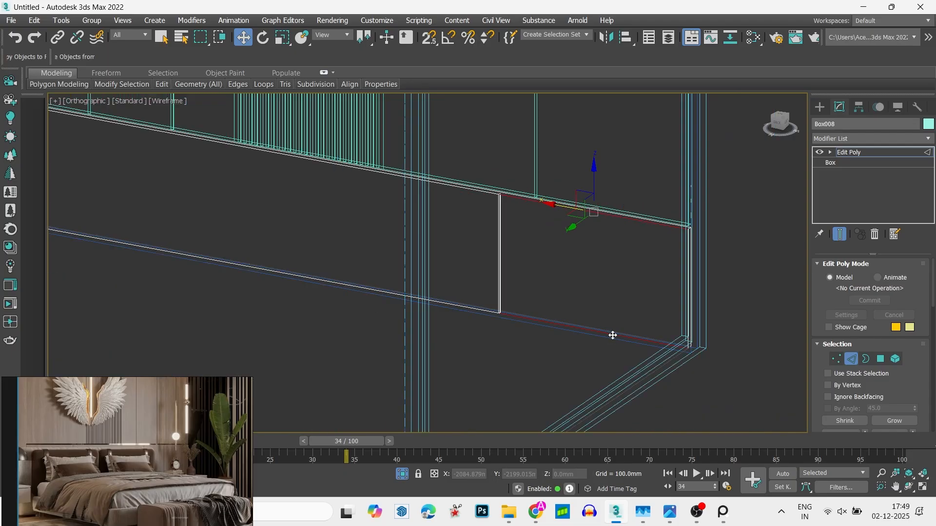
right_click(611, 332)
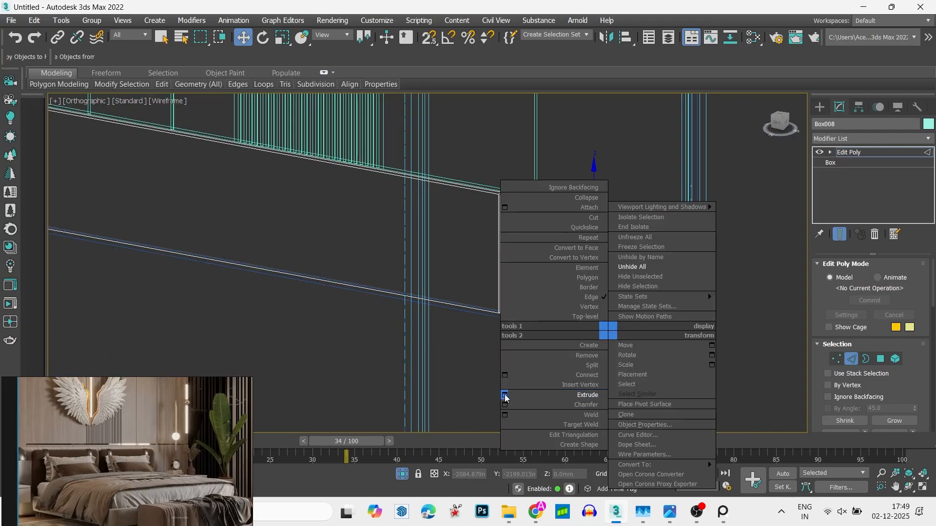
click(505, 376)
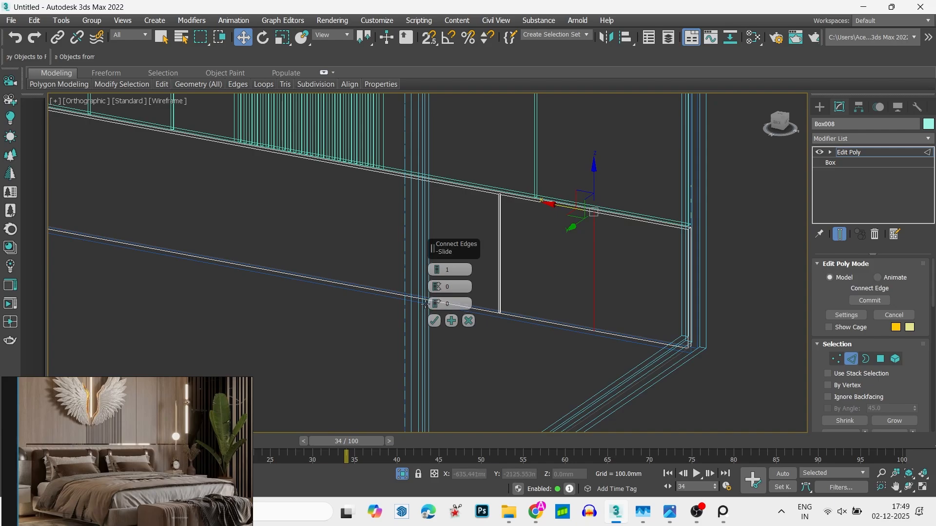
click(434, 321)
- Extrude the second vertical edge by -19.439 mm with a 6.379 mm width, and leave edge editing
right_click(588, 253)
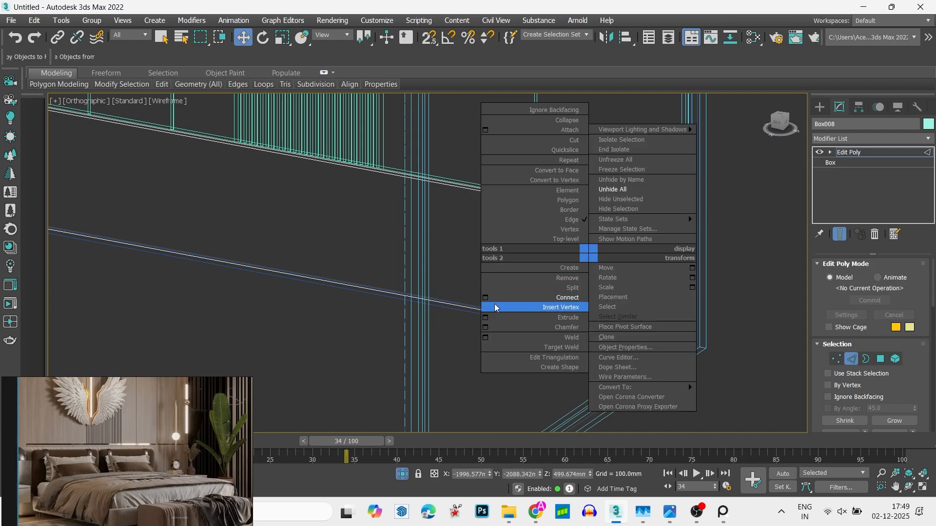
click(485, 318)
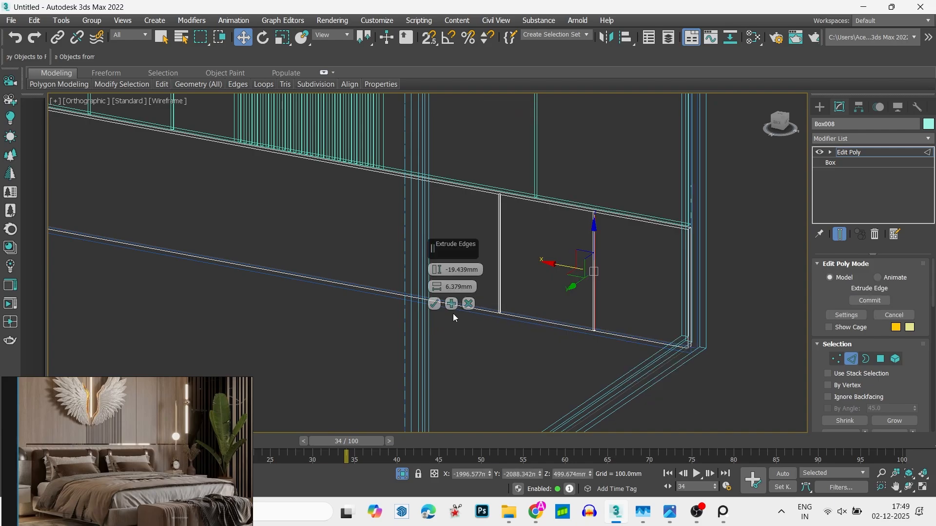
click(434, 304)
scroll(525, 329, down, 10)
key(2)
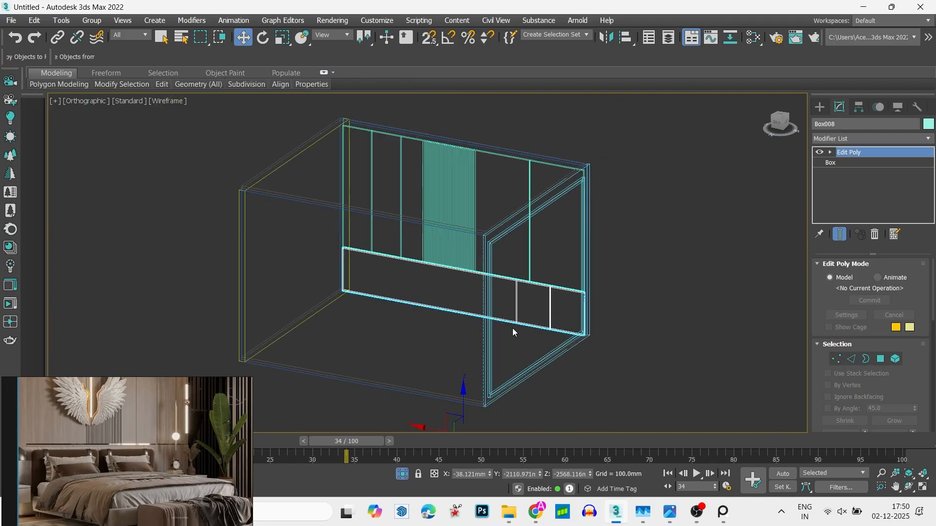
- Examine the grooved panels inside the room from the top and from several angles in shaded display
alt+middle_drag(496, 327, 505, 320)
key(1)
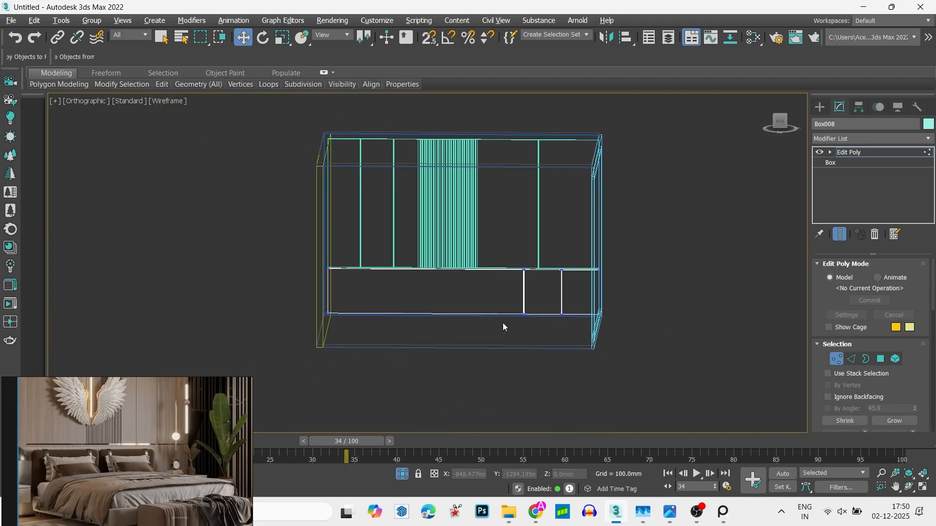
key(alt+w)
key(alt+w)
key(t)
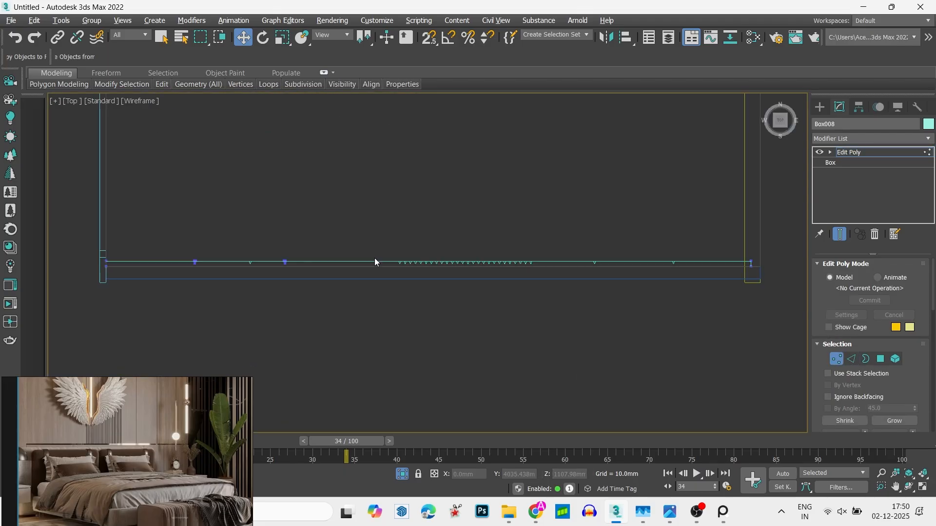
key(F3)
scroll(392, 285, down, 2)
mouse_move(393, 285)
alt+middle_down()
mouse_move(560, 194)
mouse_move(367, 270)
alt+middle_up()
scroll(368, 269, down, 12)
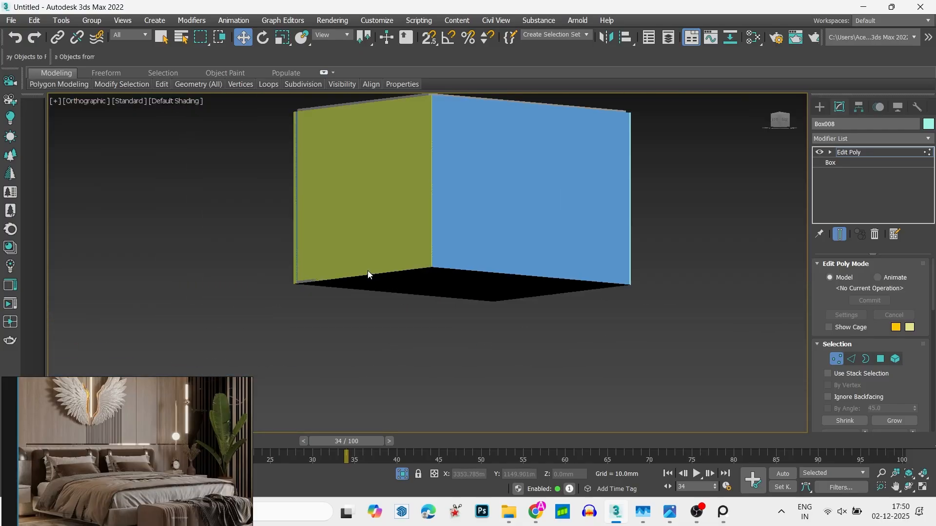
alt+middle_drag(426, 239, 355, 267)
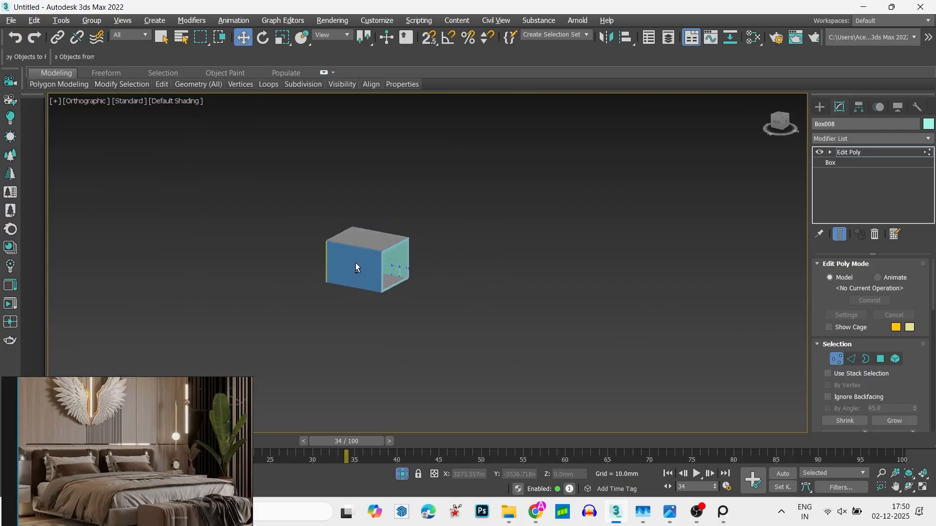
scroll(394, 253, up, 8)
scroll(526, 316, up, 5)
- Isolate the upper and lower panels together with the back wall behind them, and clear the selection
click(526, 256)
scroll(527, 256, down, 5)
middle_drag(514, 209, 396, 168)
click(357, 198)
ctrl+click(340, 242)
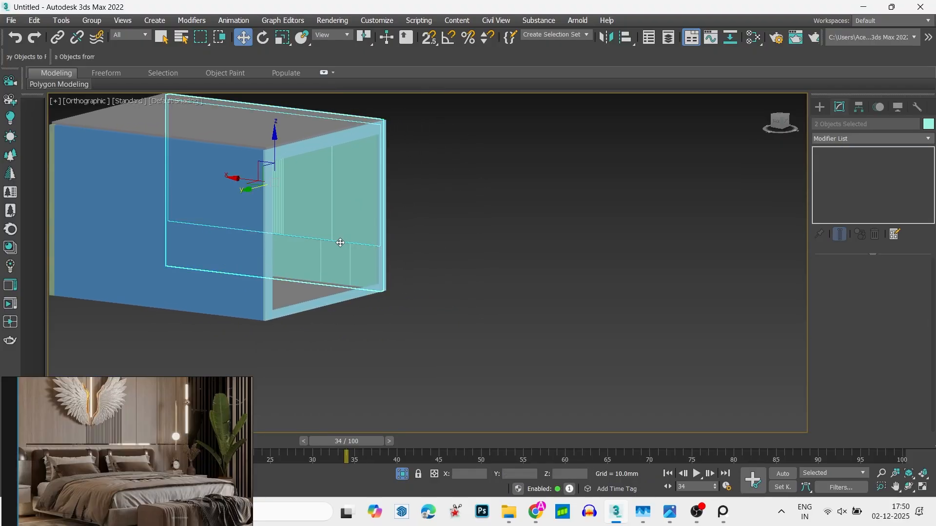
key(alt+q)
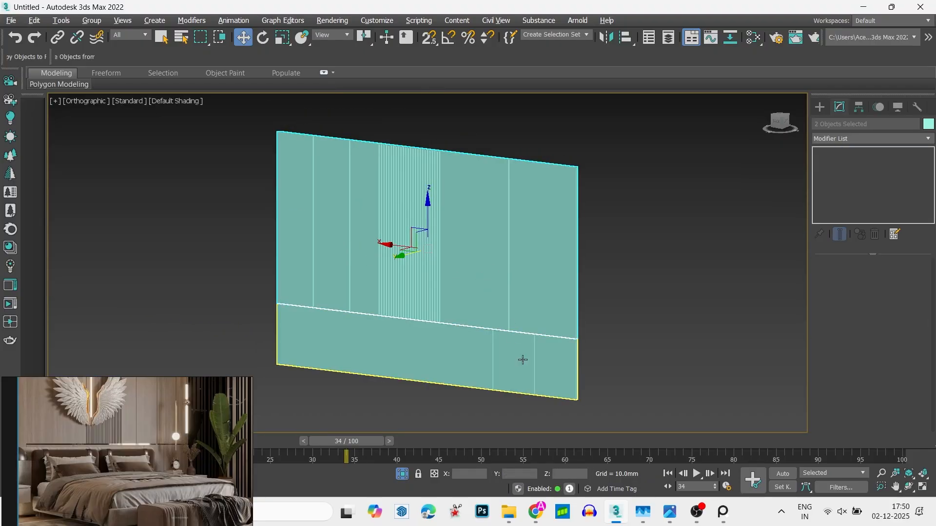
ctrl+click(523, 361)
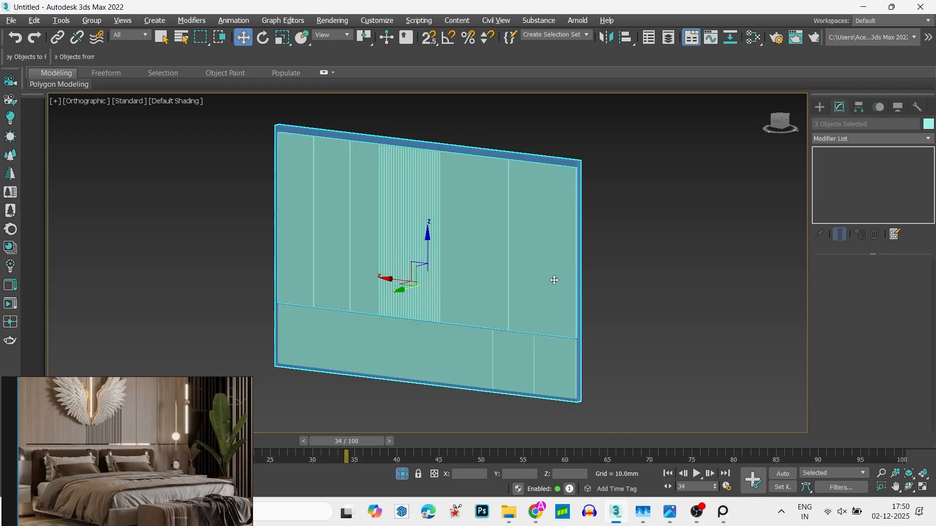
click(662, 256)
- Create a box snapped to the gap between the two panels in the left view, about 27 by 45 mm and about 48 mm high
click(783, 123)
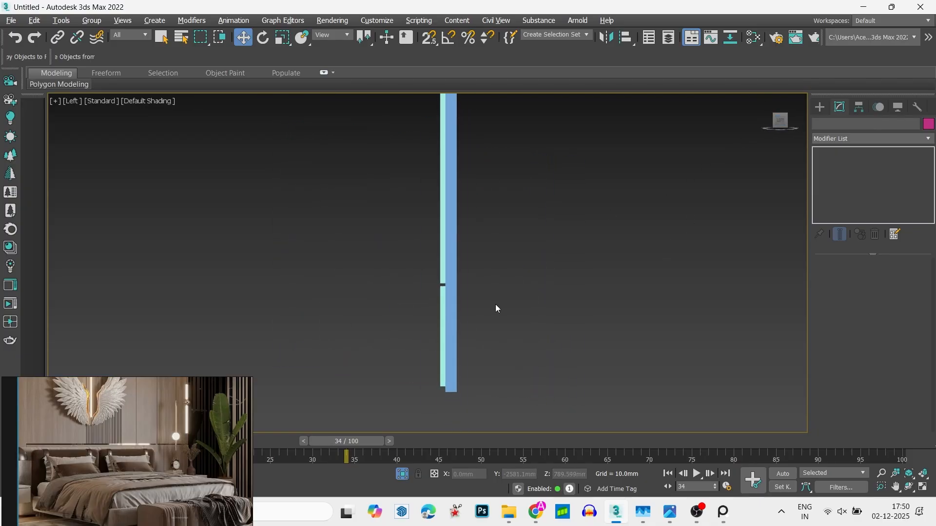
scroll(319, 257, up, 5)
click(820, 108)
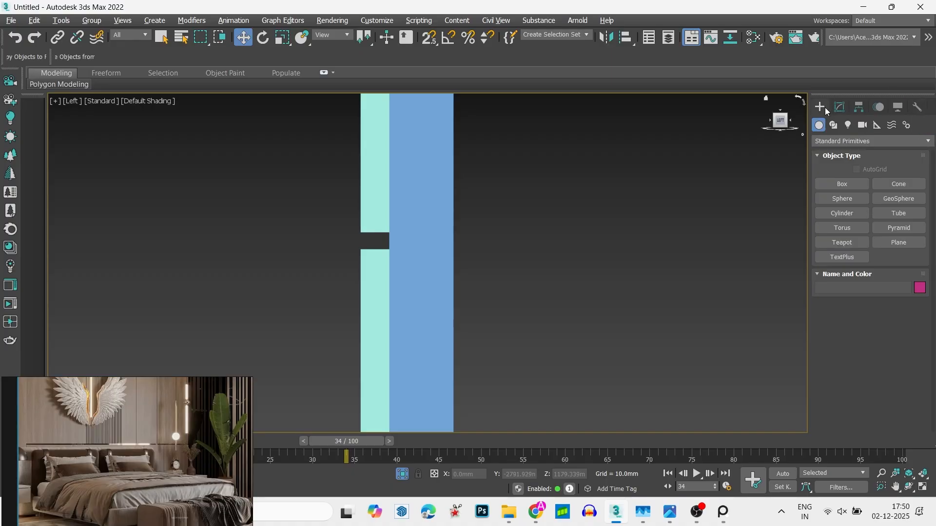
click(842, 183)
key(s)
scroll(367, 225, up, 5)
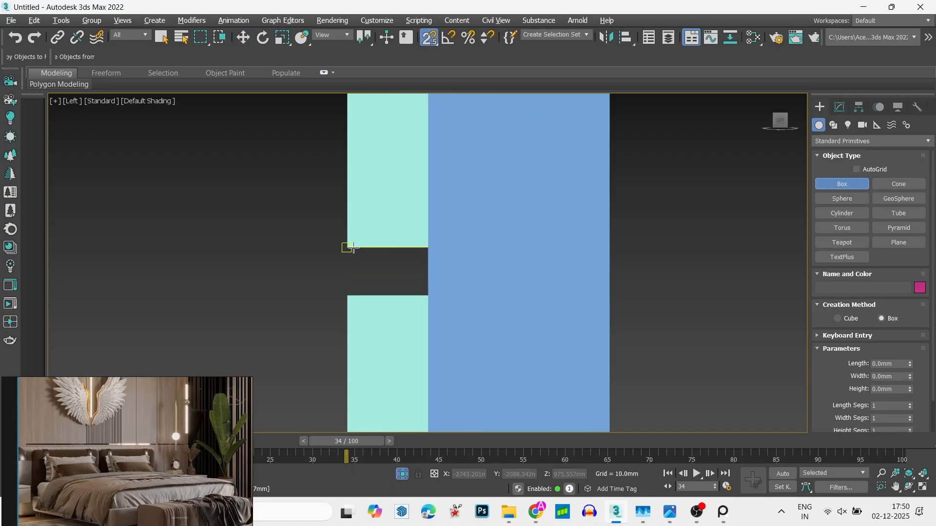
drag(347, 247, 428, 295)
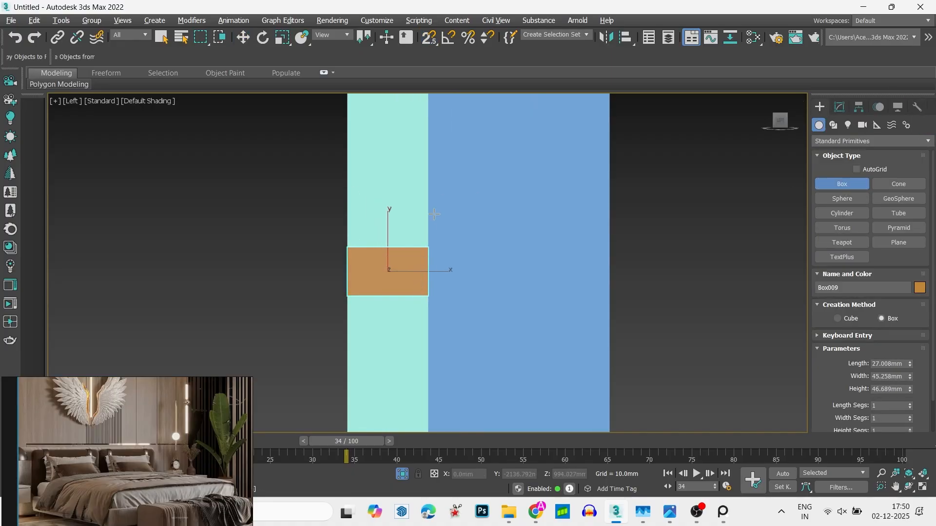
alt+middle_drag(434, 213, 512, 230)
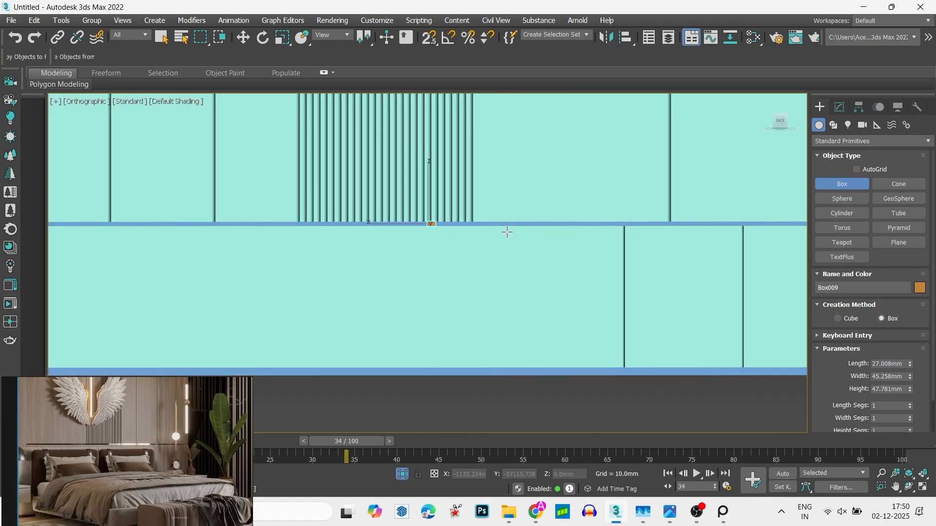
- Stretch the small box horizontally in the back view into a long strip running along the gap between the panels
key(r)
click(780, 121)
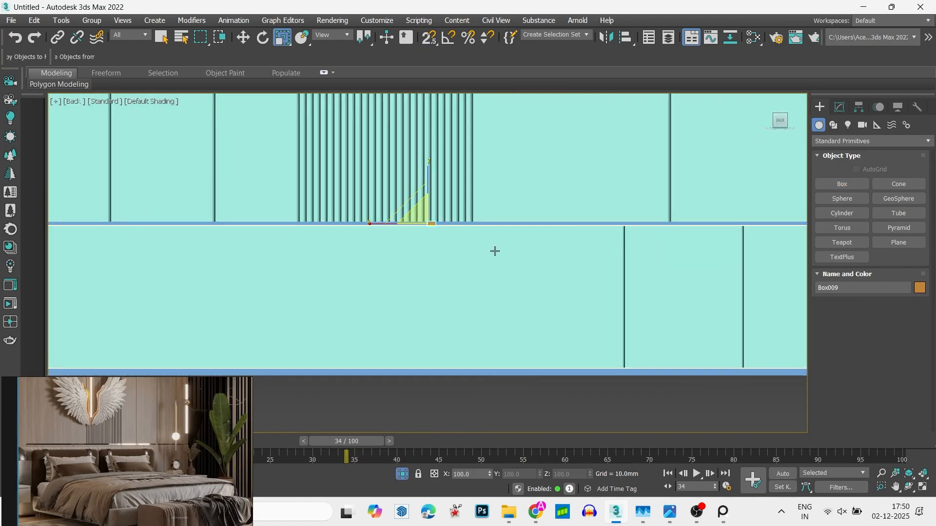
scroll(493, 251, up, 5)
scroll(483, 253, down, 12)
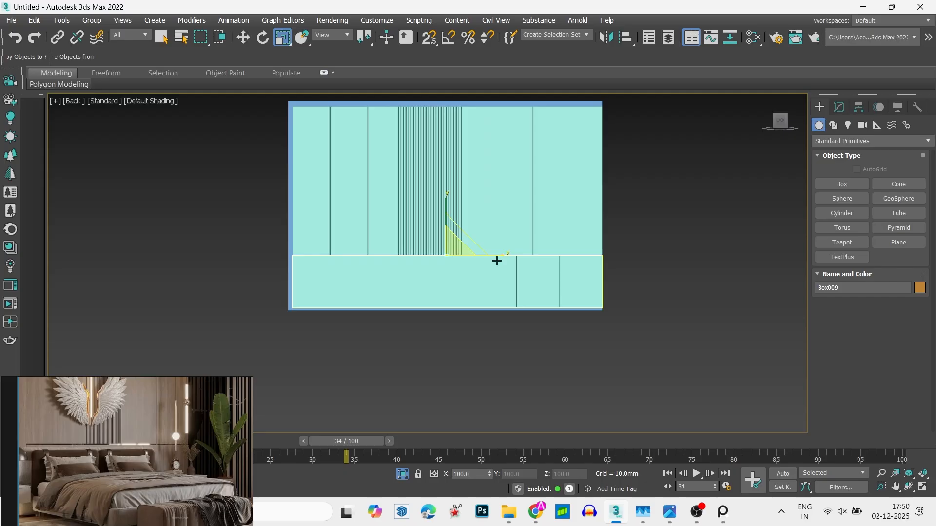
scroll(509, 262, up, 5)
drag(474, 233, 558, 228)
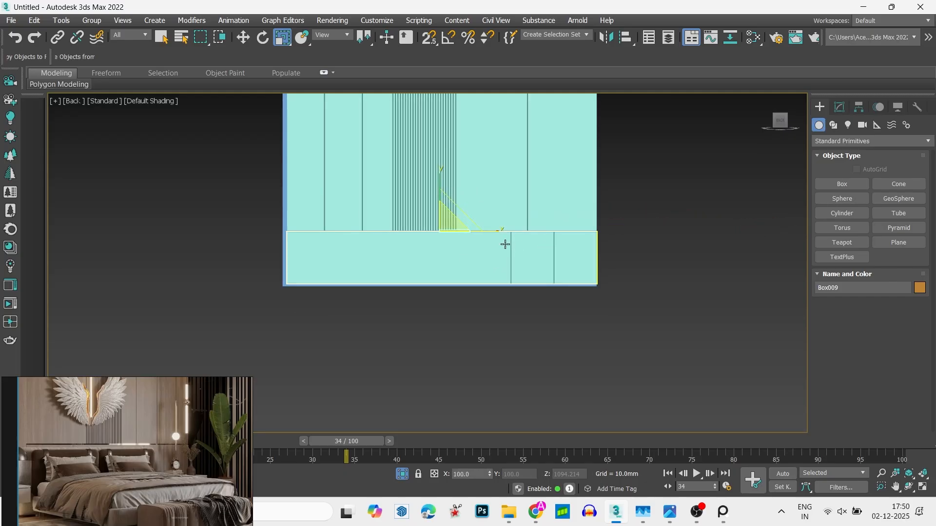
scroll(505, 244, up, 2)
drag(463, 226, 718, 189)
- Move the strip with snapping so its far end meets the right edge of the wall panels in the back view
key(w)
key(s)
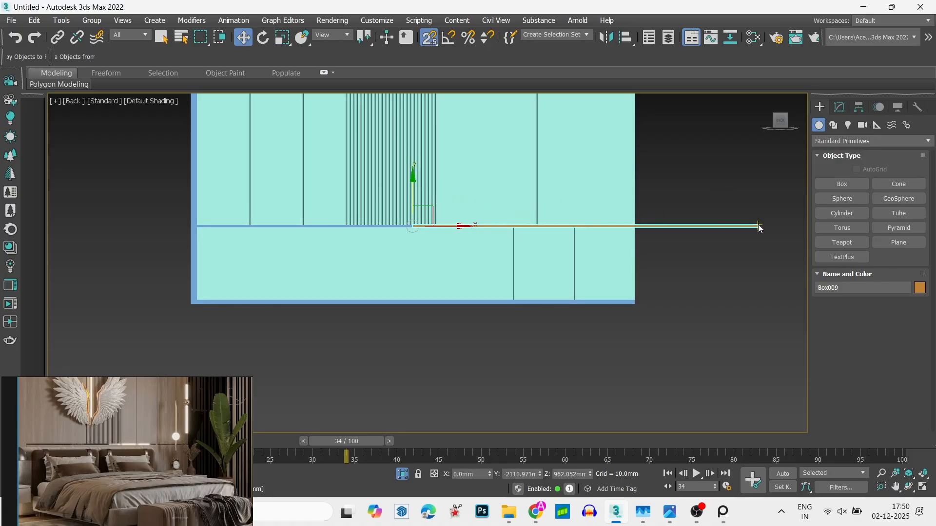
drag(756, 227, 635, 228)
scroll(745, 209, up, 3)
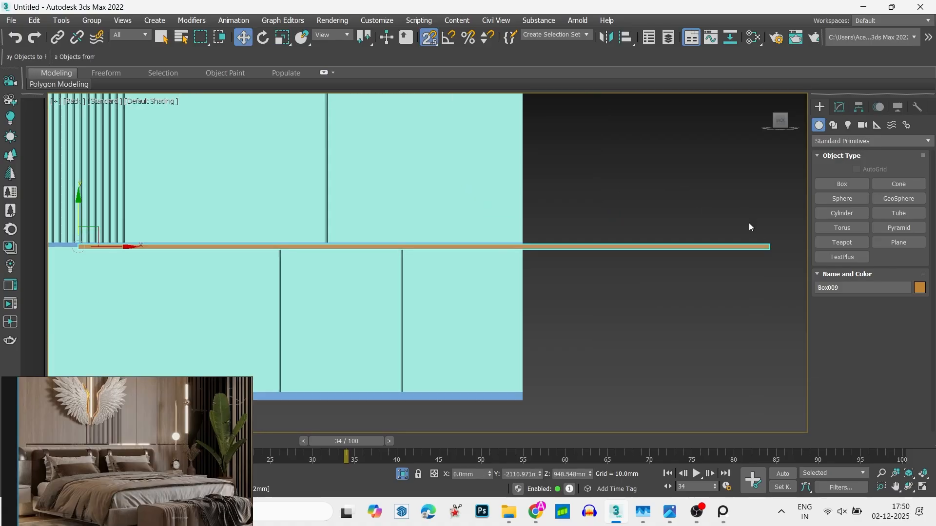
key(s)
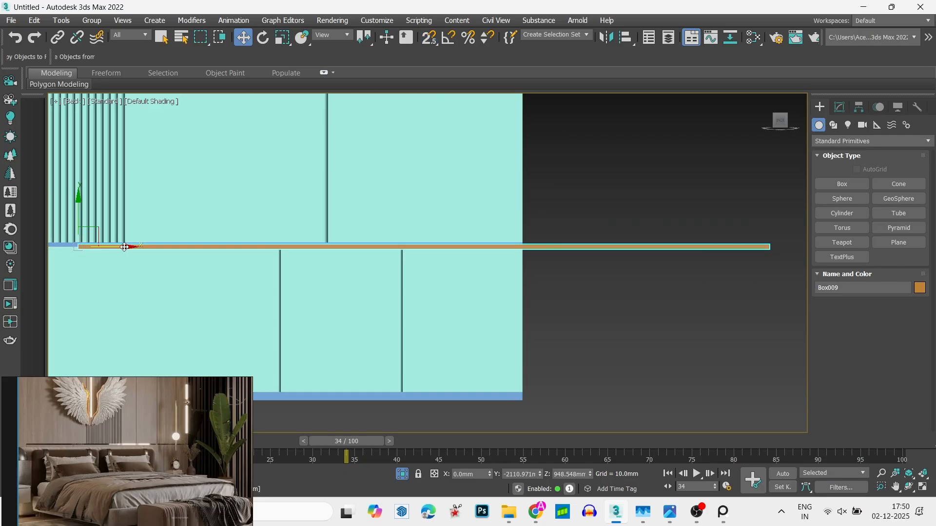
drag(138, 246, 80, 240)
key(s)
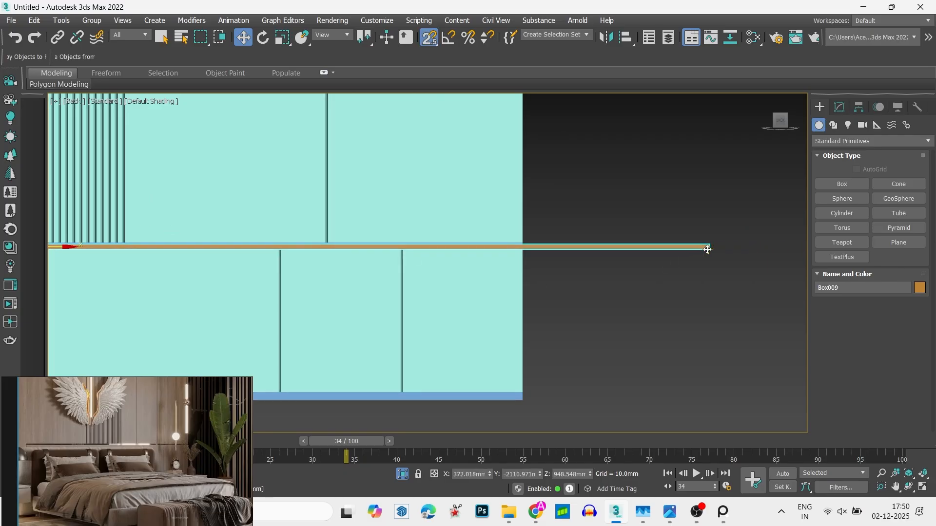
drag(710, 251, 523, 244)
scroll(628, 292, down, 3)
scroll(627, 292, down, 1)
scroll(363, 252, up, 2)
scroll(363, 252, down, 2)
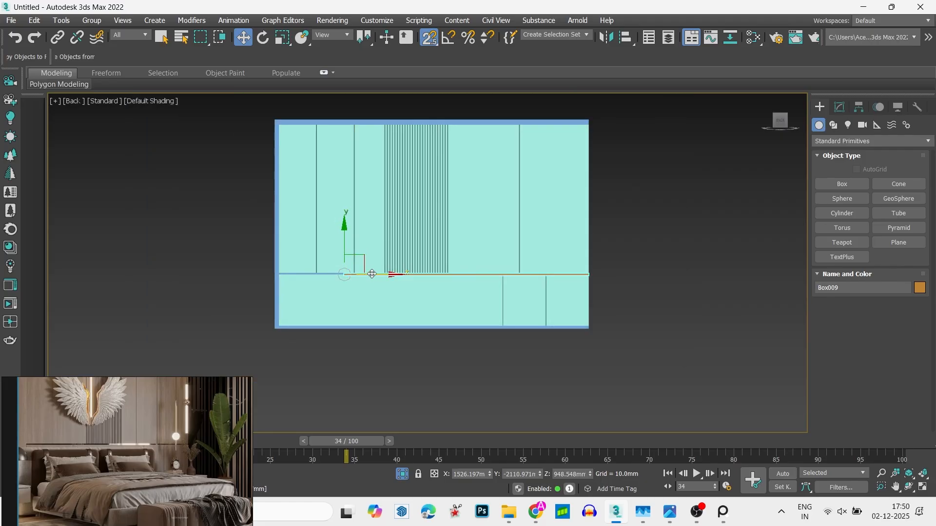
- Snap the strip's start to the left edge of the panels and fit it vertically into the gap between them
scroll(362, 279, up, 1)
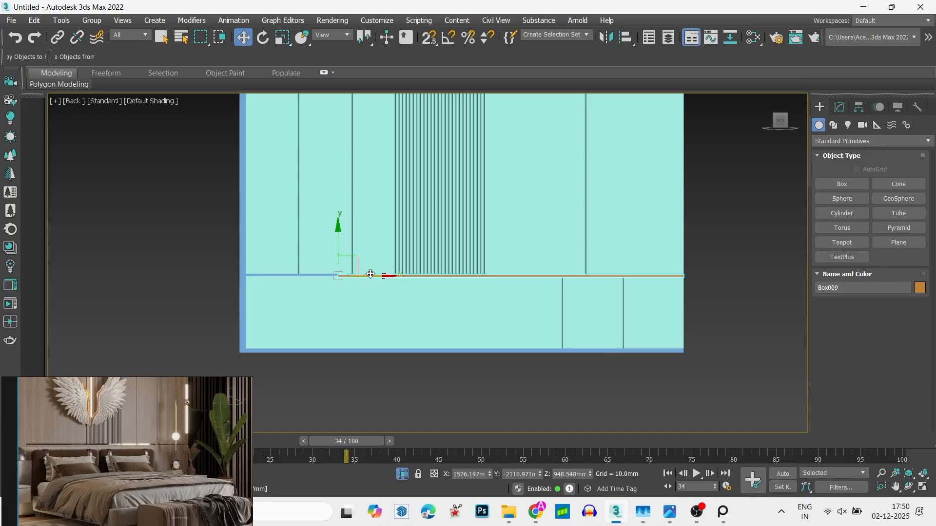
drag(364, 275, 301, 254)
scroll(214, 284, up, 3)
key(s)
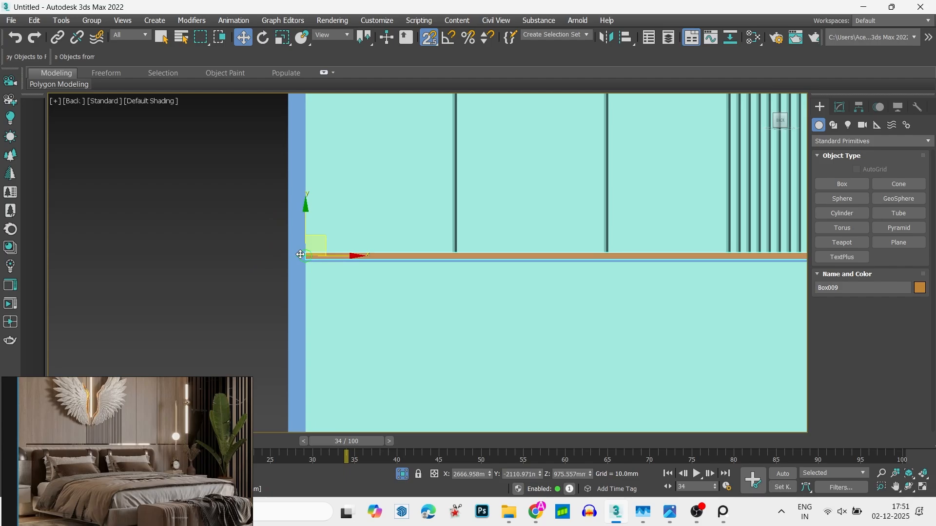
scroll(300, 254, up, 10)
click(360, 227)
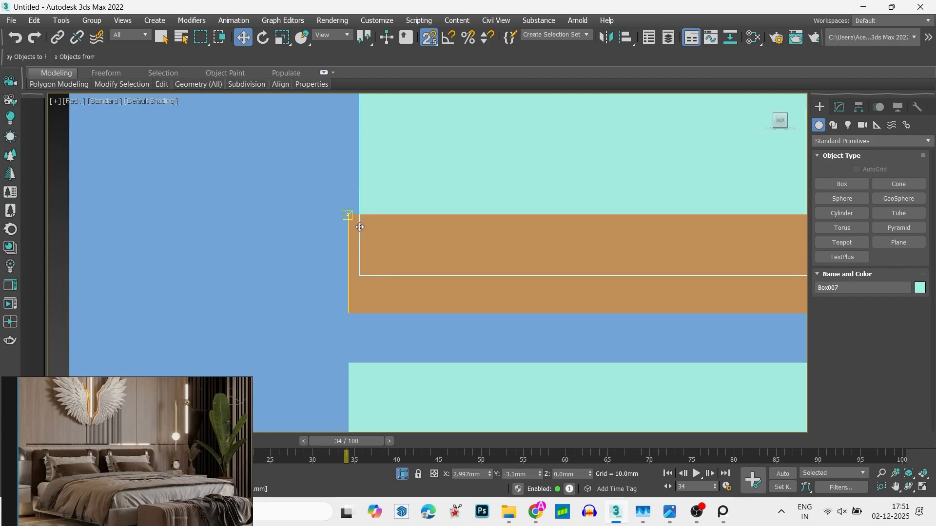
drag(365, 286, 357, 349)
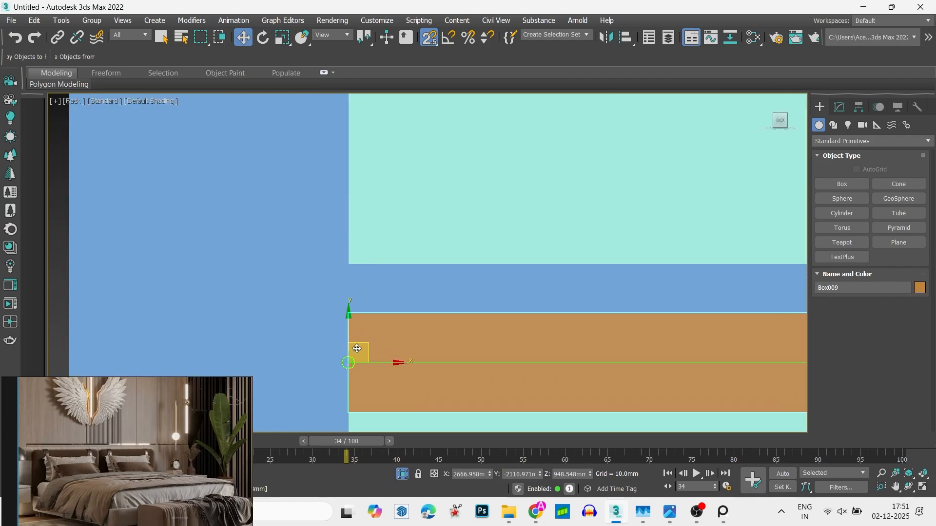
drag(357, 316, 357, 266)
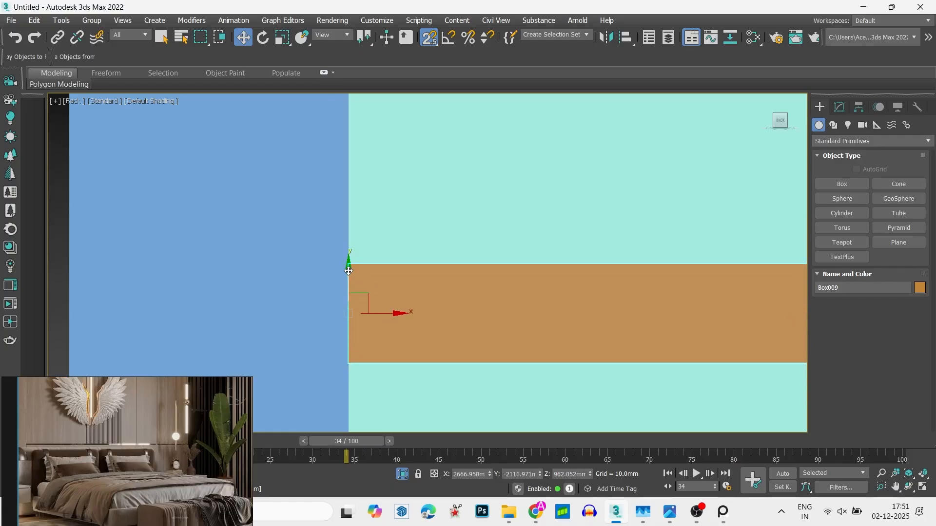
scroll(274, 272, down, 8)
scroll(432, 265, up, 5)
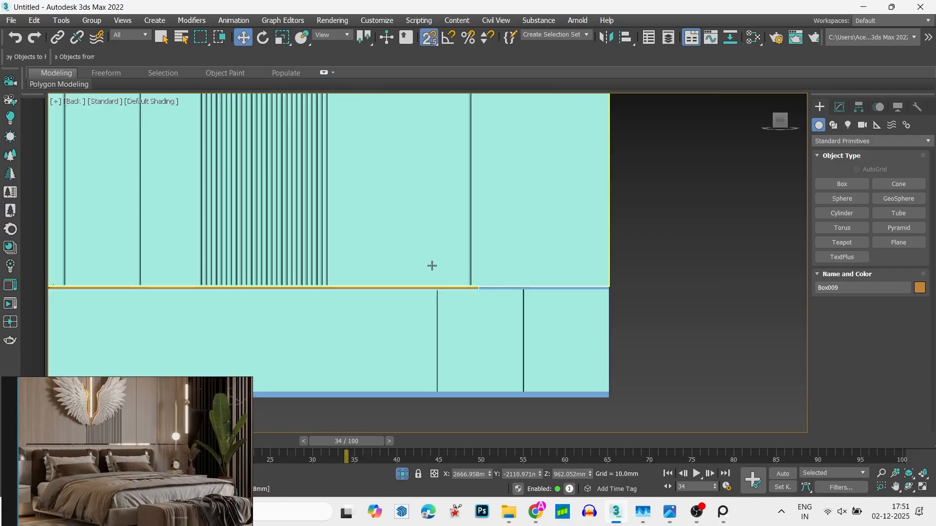
click(838, 108)
click(860, 139)
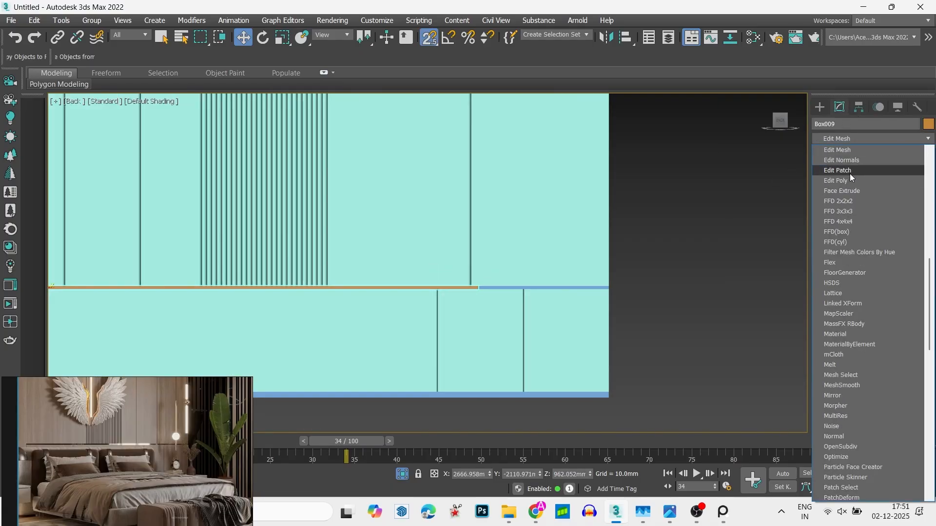
click(849, 174)
click(864, 153)
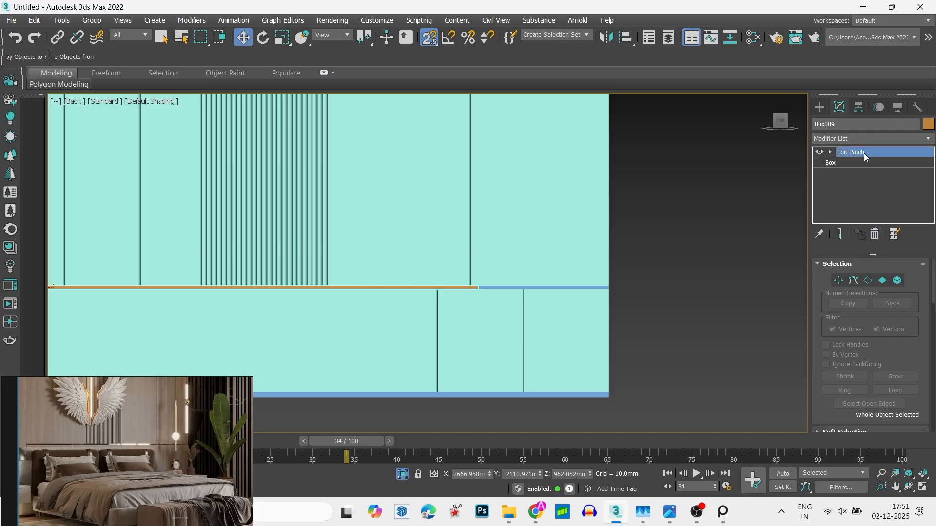
click(875, 234)
- Add an Edit Poly modifier to the strip and extend its right end vertices to the panels' right edge
click(866, 140)
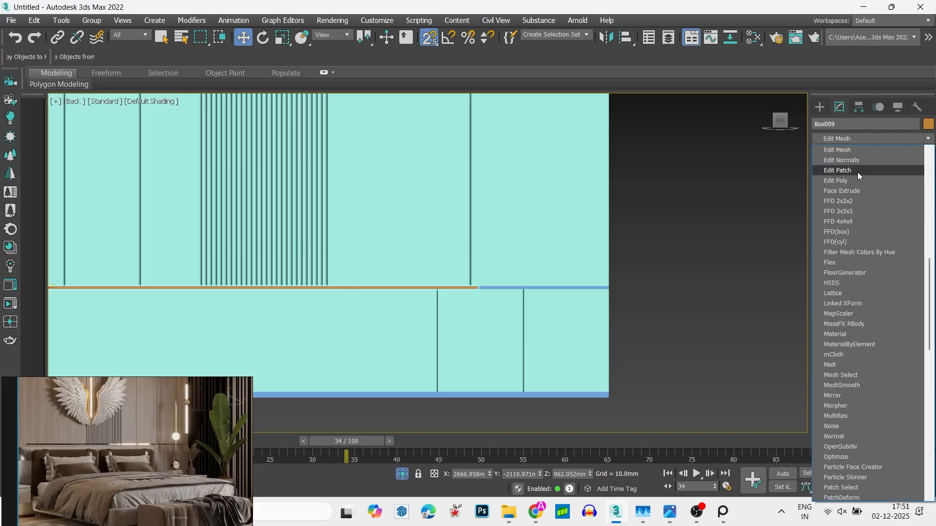
click(851, 181)
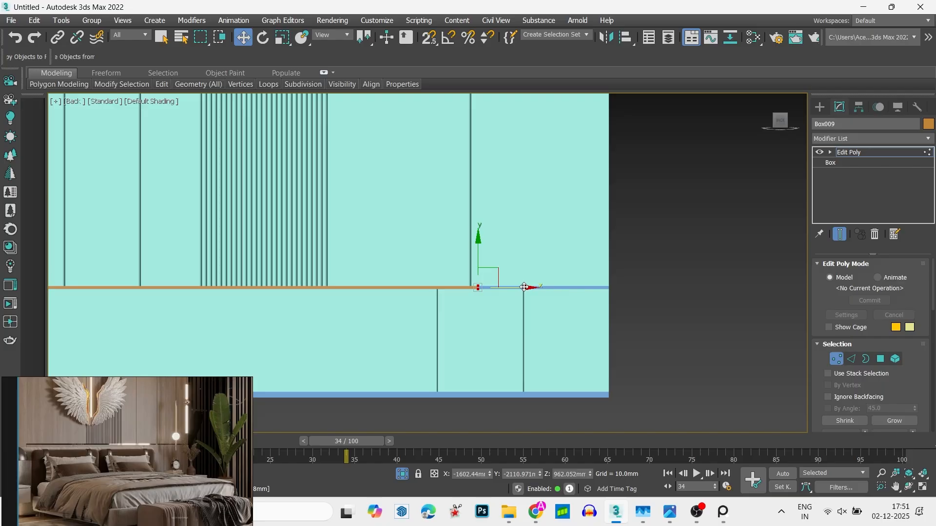
drag(524, 287, 654, 254)
key(1)
- Clear the selection in the orthographic view and end the isolation to bring back the whole room
key(alt+w)
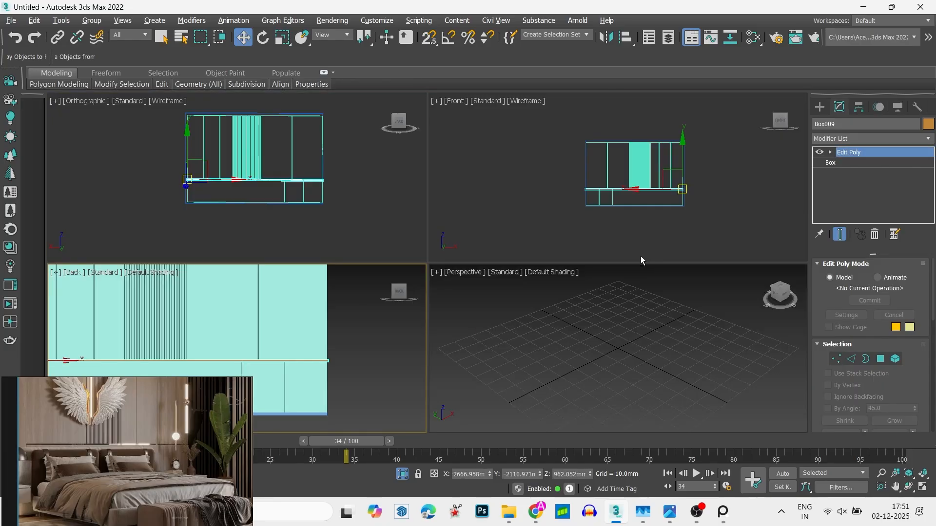
right_click(331, 207)
key(alt+w)
click(271, 222)
scroll(272, 222, down, 1)
alt+middle_drag(271, 222, 236, 229)
scroll(408, 215, down, 4)
right_click(381, 225)
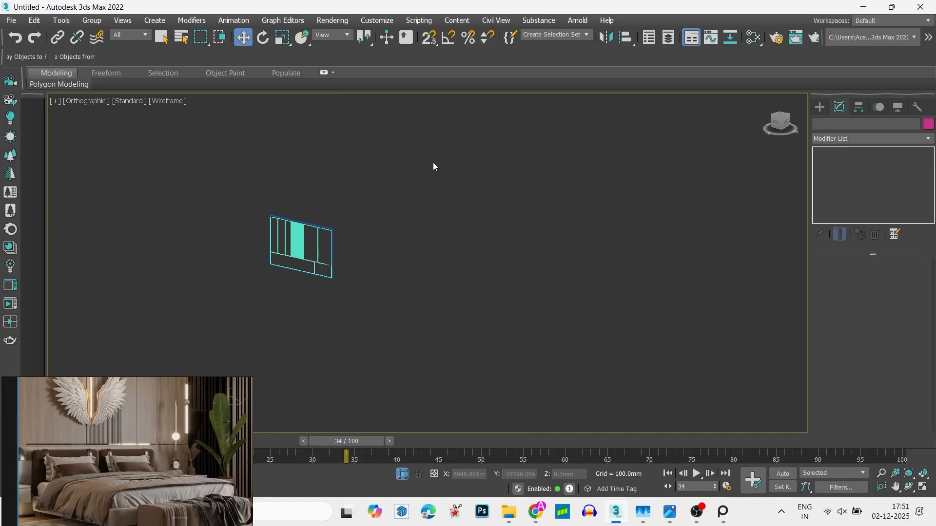
right_click(433, 162)
click(475, 106)
- Examine the strip and panels inside the room in shaded display, and the room's layout from the top in wireframe
key(alt+w)
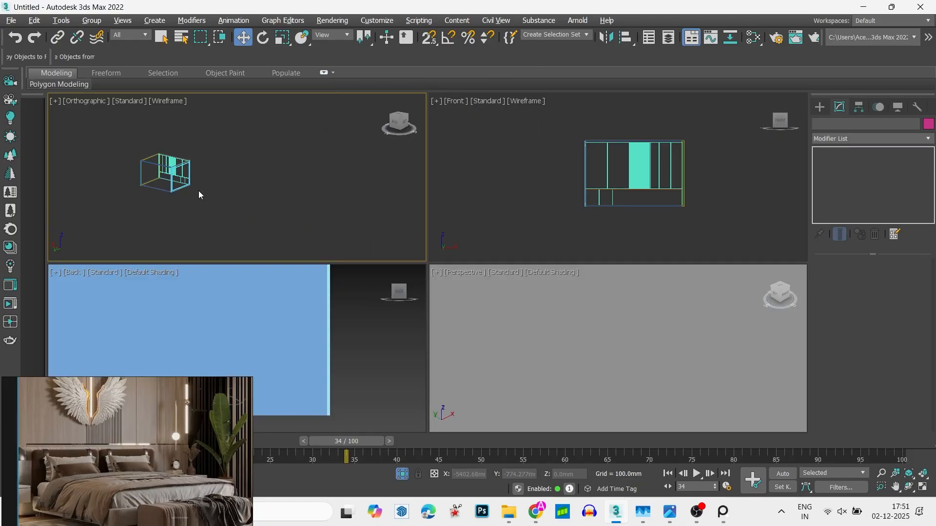
scroll(199, 195, up, 5)
key(F3)
key(alt+w)
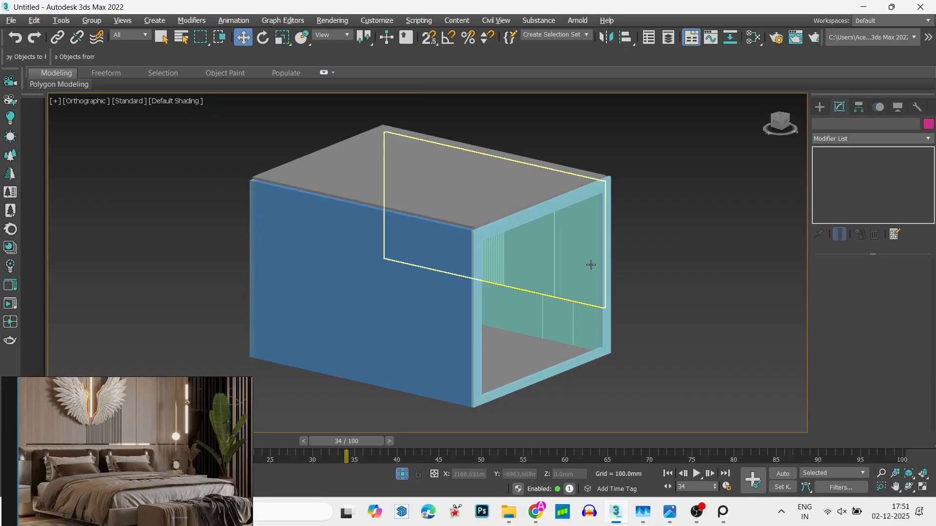
alt+middle_drag(591, 264, 712, 330)
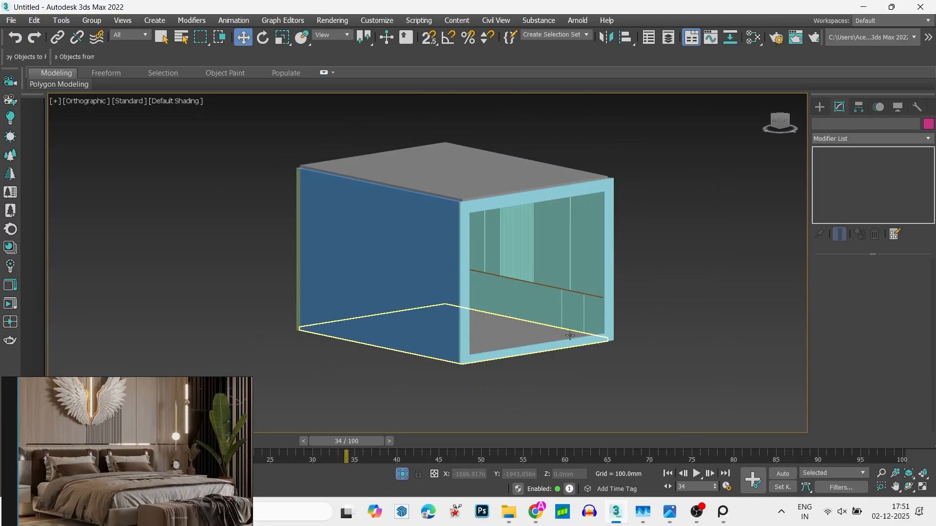
alt+middle_drag(560, 285, 531, 293)
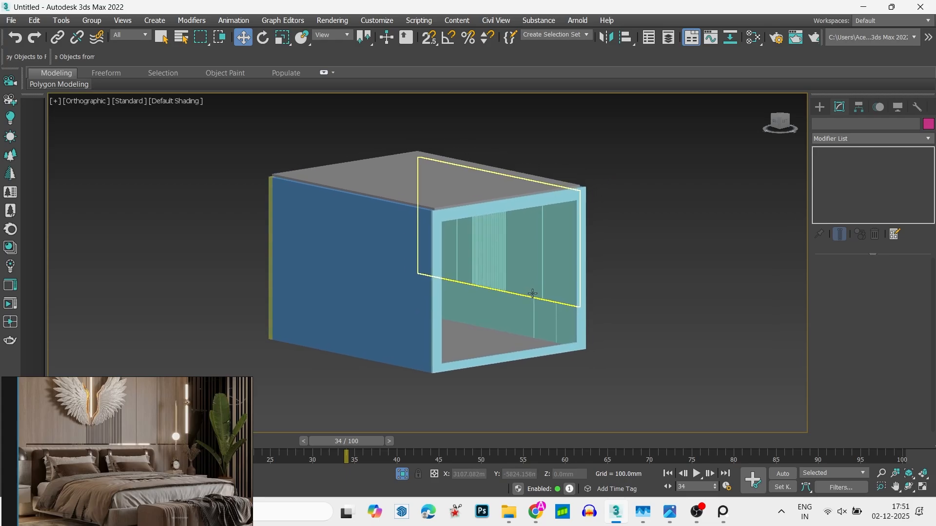
key(t)
key(z)
key(F3)
scroll(532, 293, down, 2)
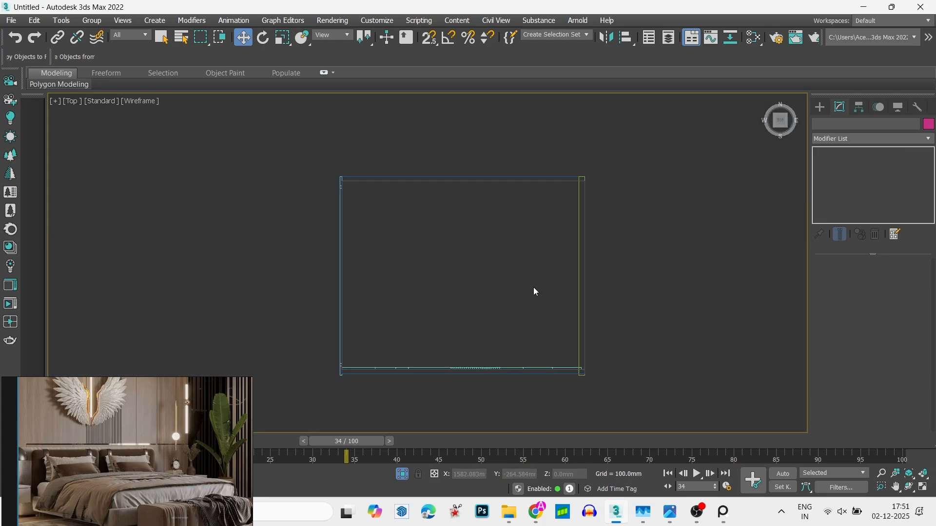
- Switch to Chrome and bring up the 3dskyfree page for the Decor Helper – Bedroom category
key(alt+Tab)
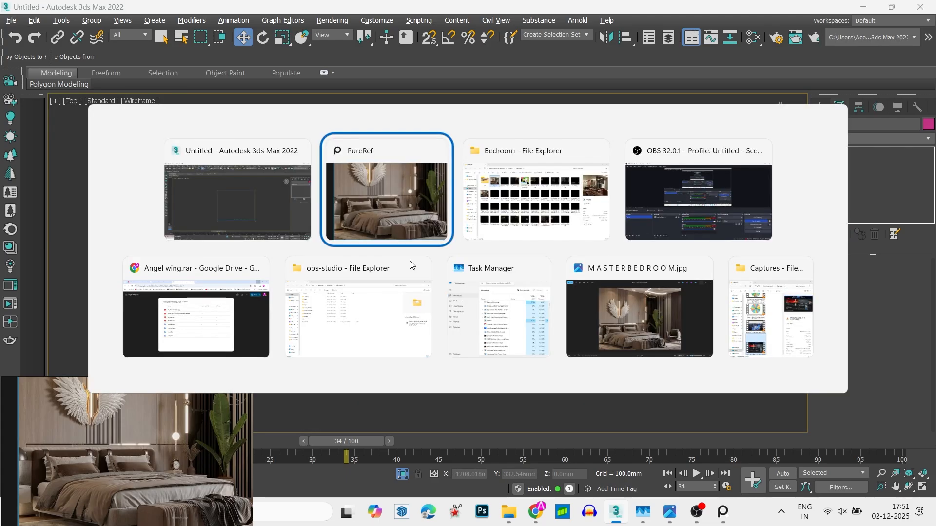
click(250, 312)
click(242, 11)
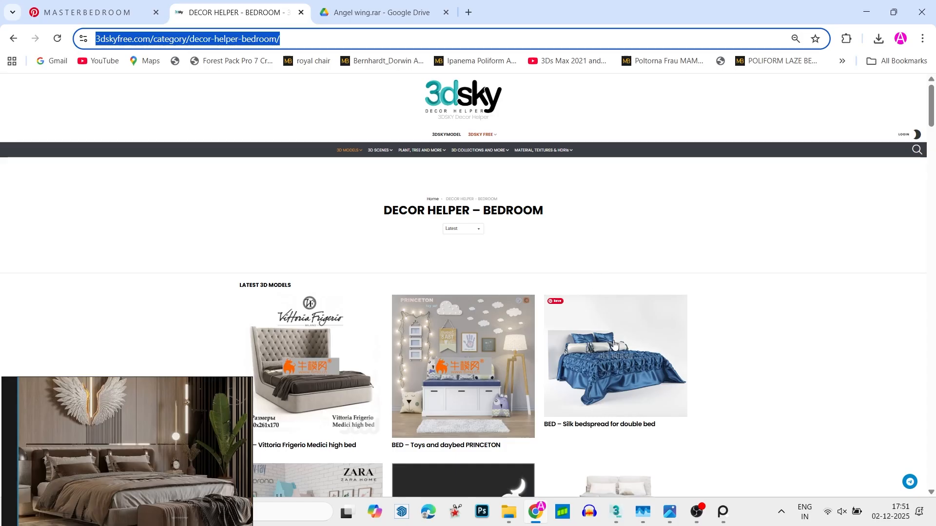
- Look through the first page of Decor Helper – Bedroom models for a bed similar to the one in the reference image
scroll(614, 344, down, 5)
scroll(610, 293, down, 6)
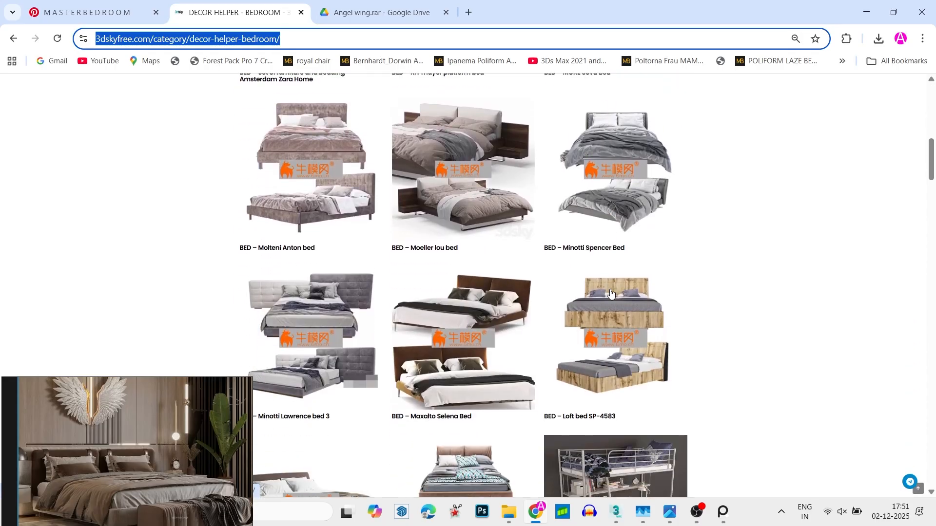
scroll(610, 292, up, 6)
scroll(611, 293, up, 5)
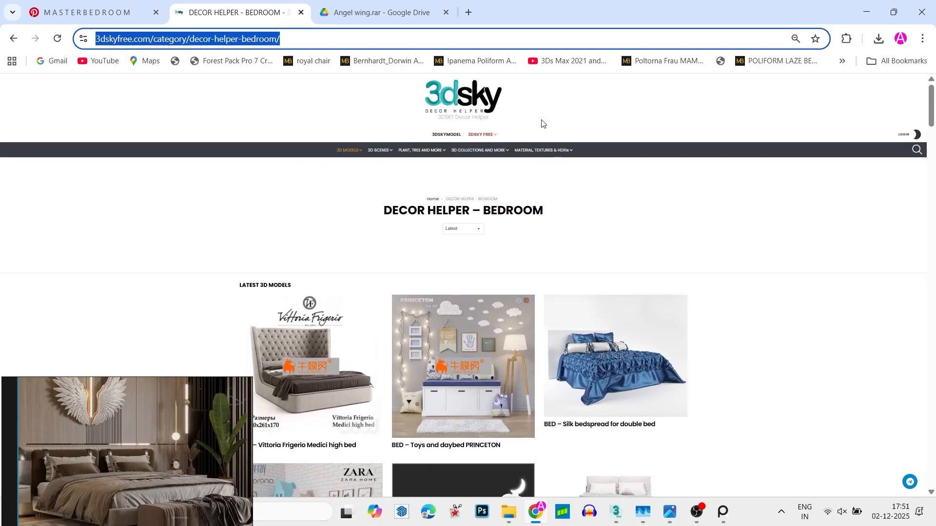
mouse_move(482, 137)
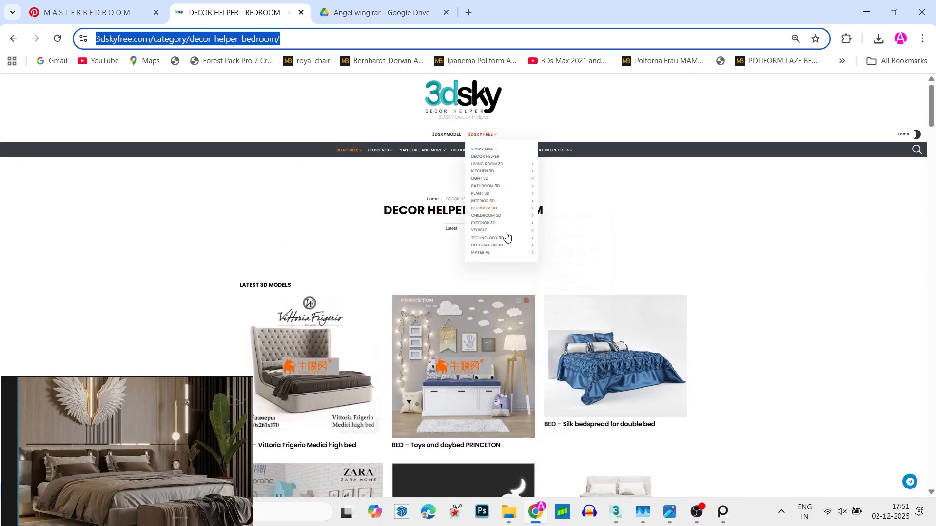
scroll(712, 243, down, 8)
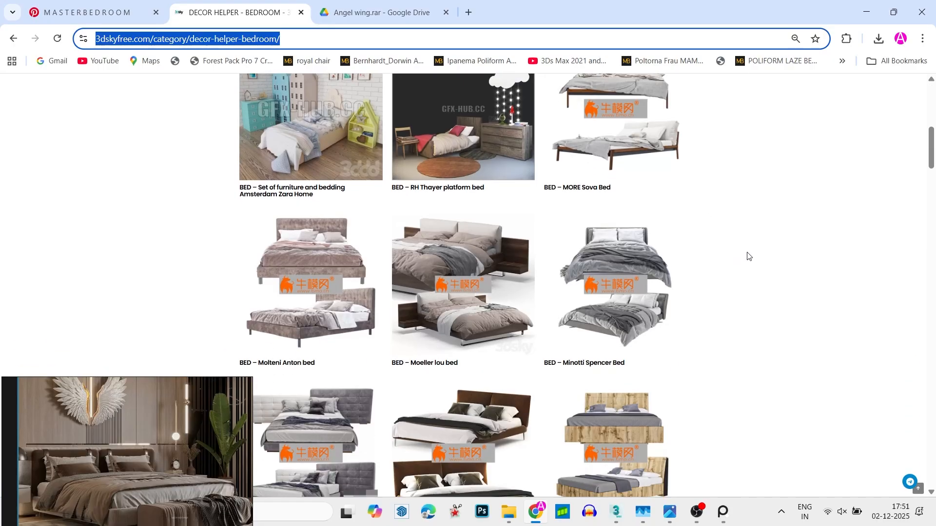
click(747, 255)
scroll(748, 255, down, 5)
scroll(751, 256, down, 7)
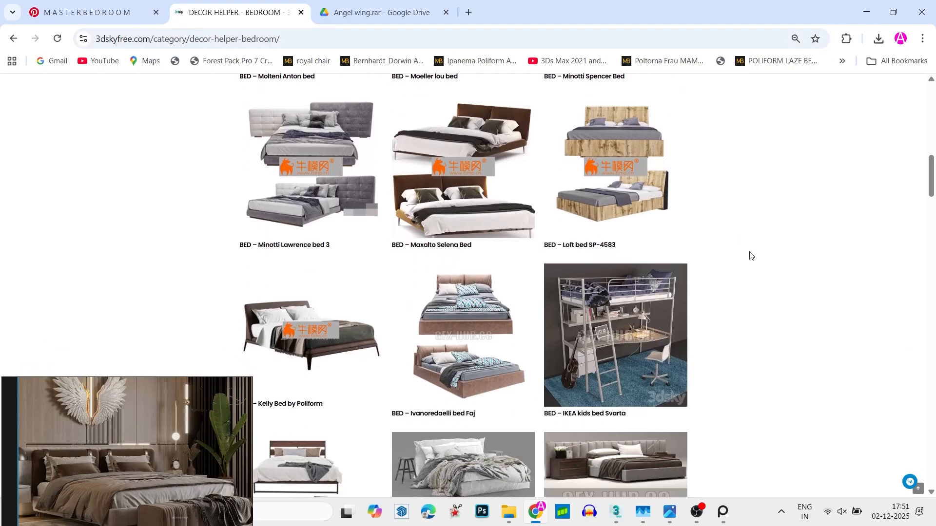
scroll(751, 256, down, 6)
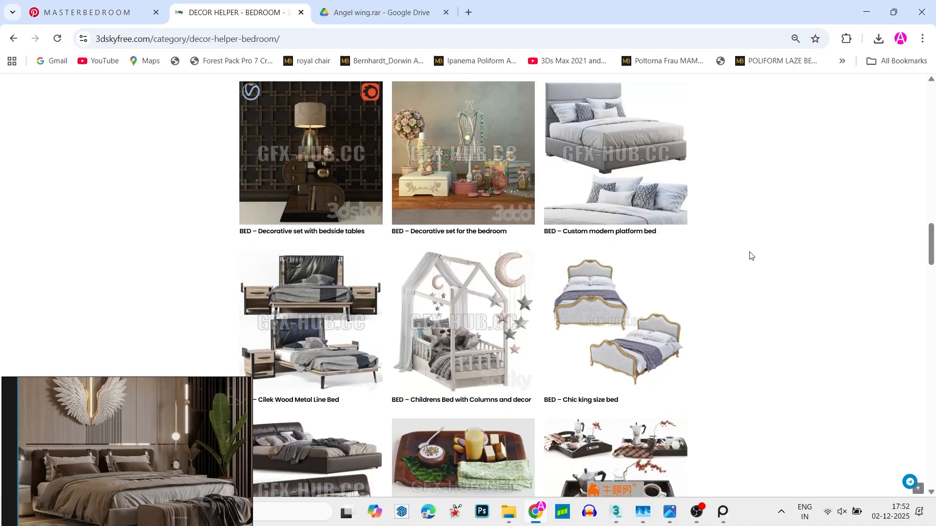
scroll(751, 256, down, 1)
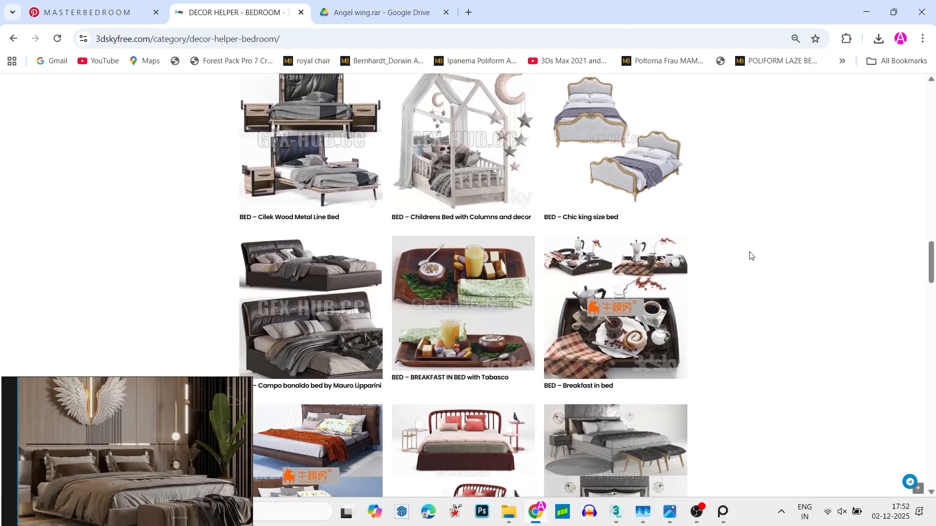
scroll(704, 281, down, 4)
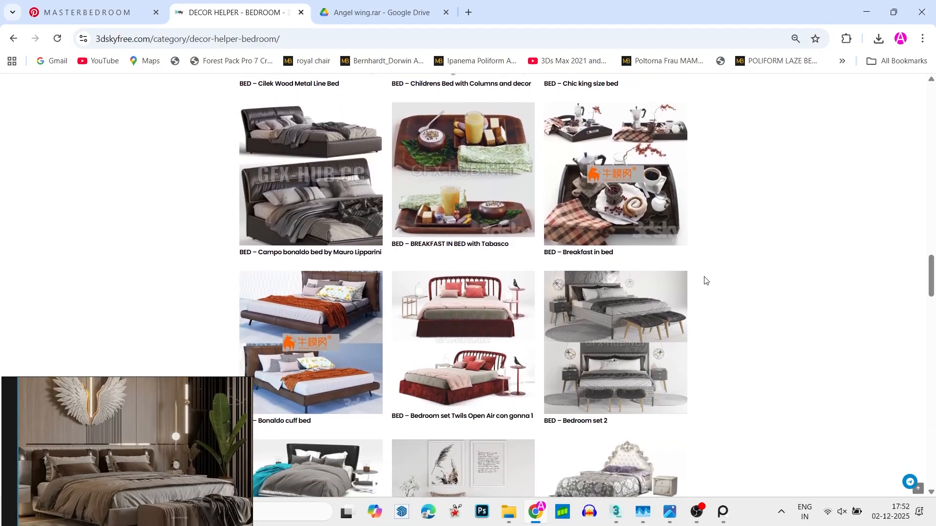
scroll(705, 281, down, 4)
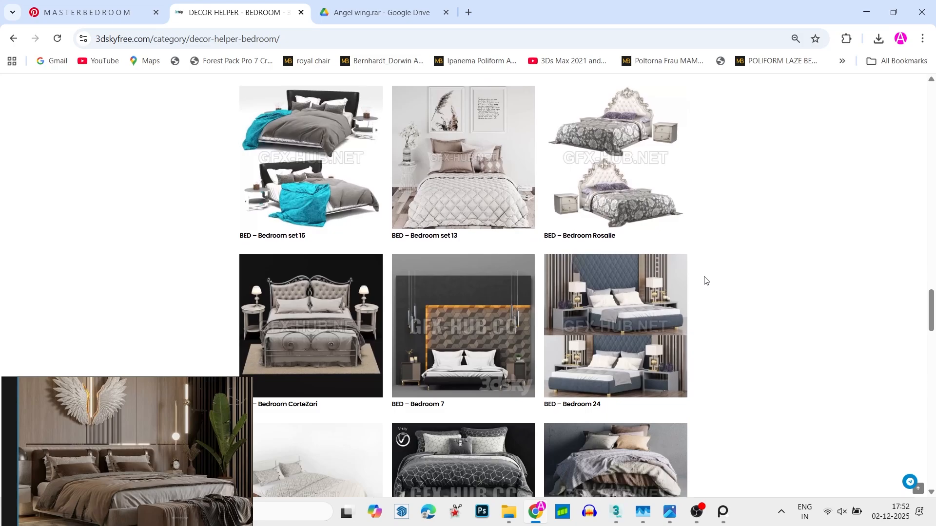
scroll(704, 280, down, 4)
scroll(704, 280, down, 5)
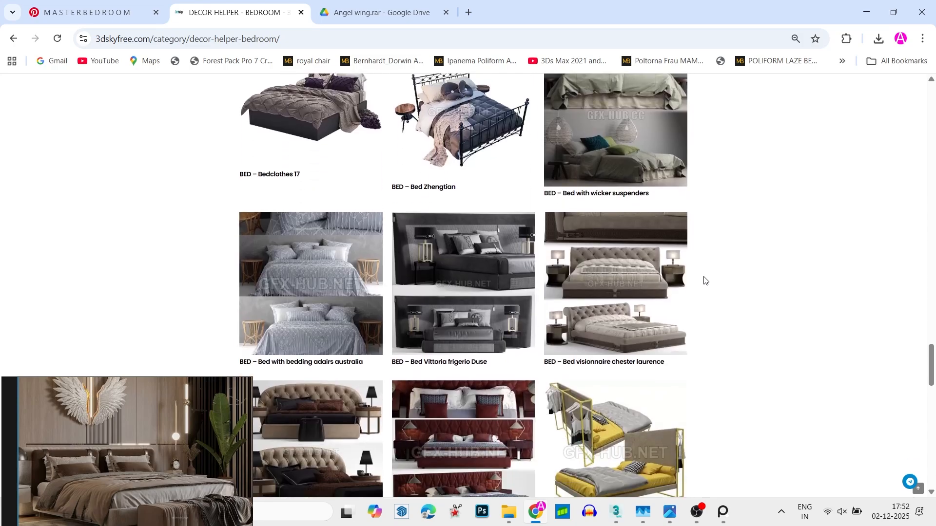
scroll(705, 280, down, 5)
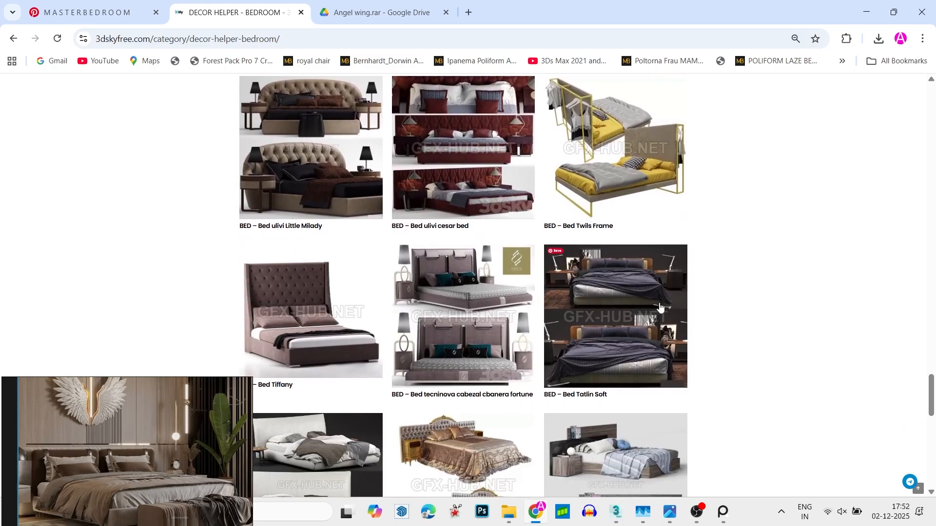
scroll(618, 324, down, 8)
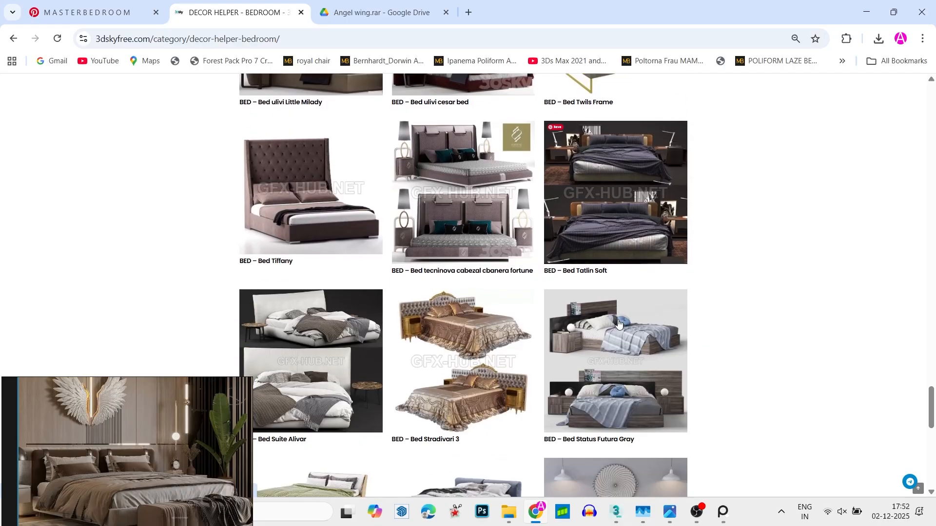
scroll(618, 323, down, 5)
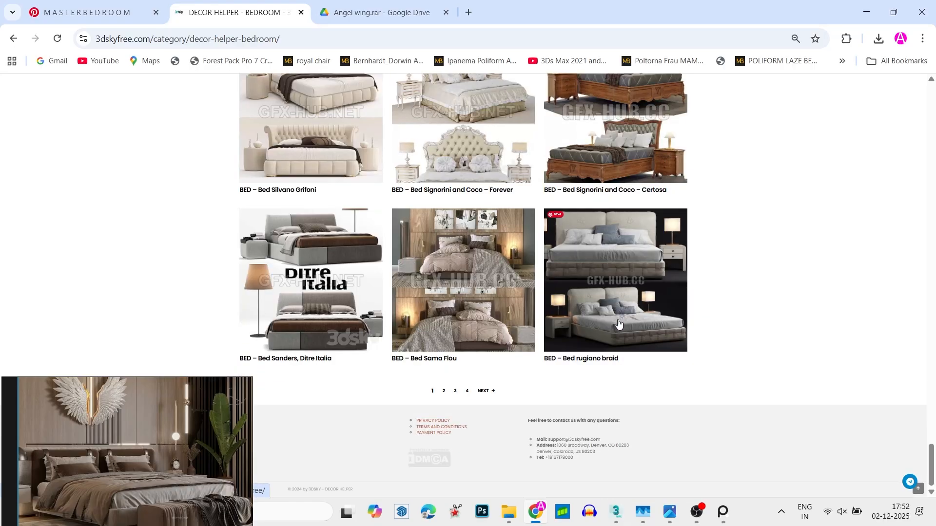
scroll(628, 261, up, 12)
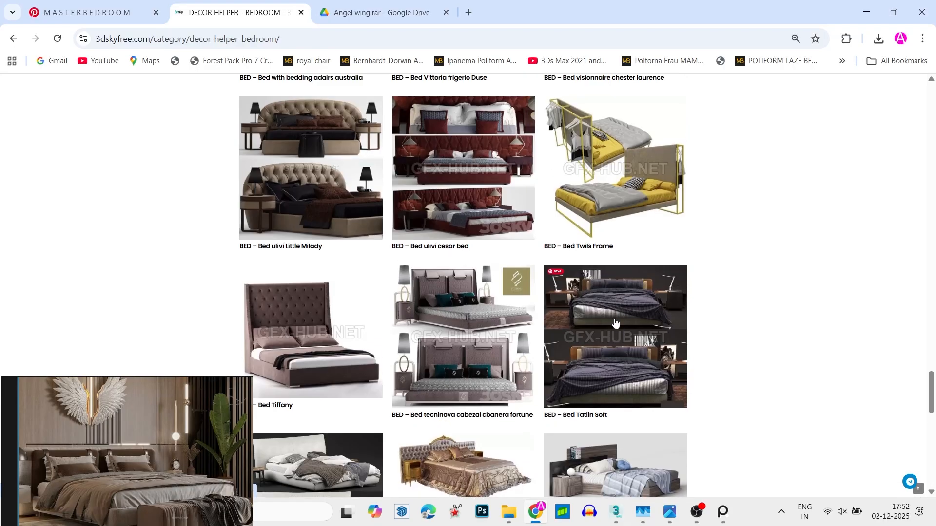
- Open the Bed Tatlin Soft model page and download its 3ds Max archive, Bed Tatlin Soft.rar, into the Downloads folder
click(615, 323)
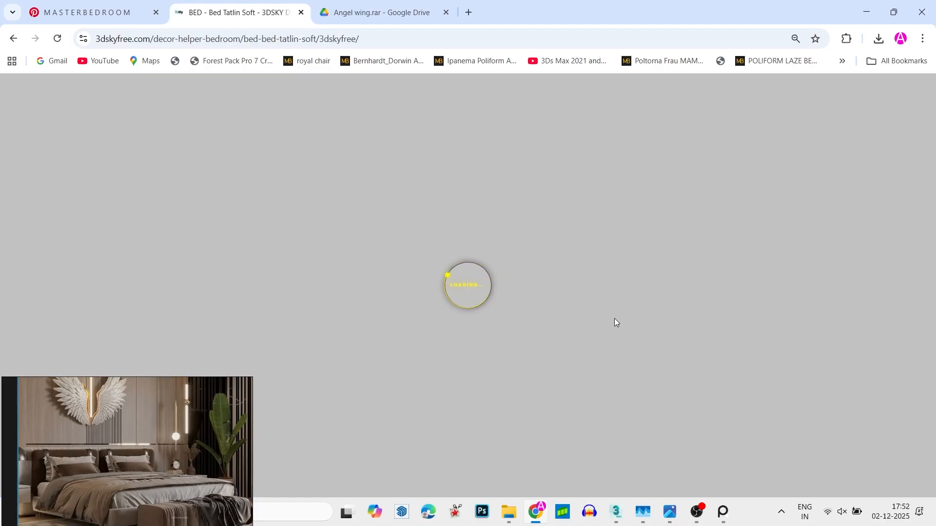
scroll(615, 322, down, 5)
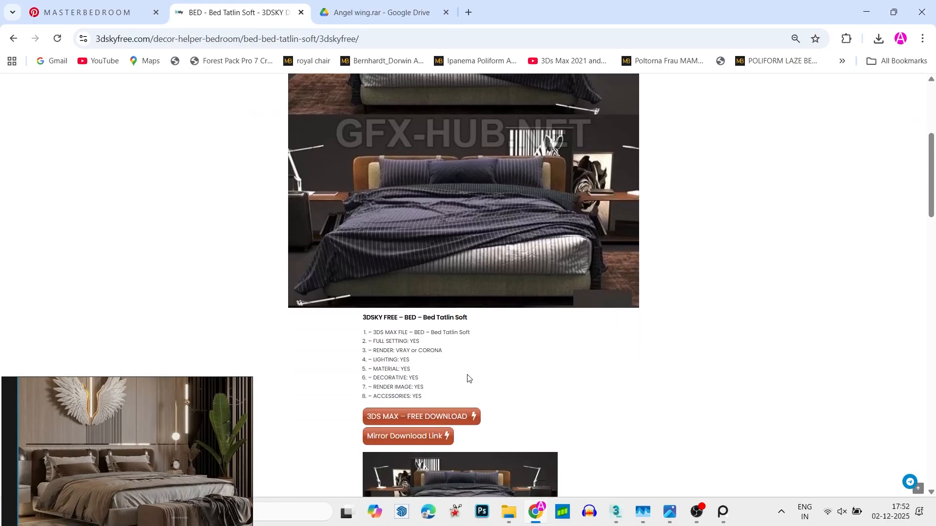
click(453, 417)
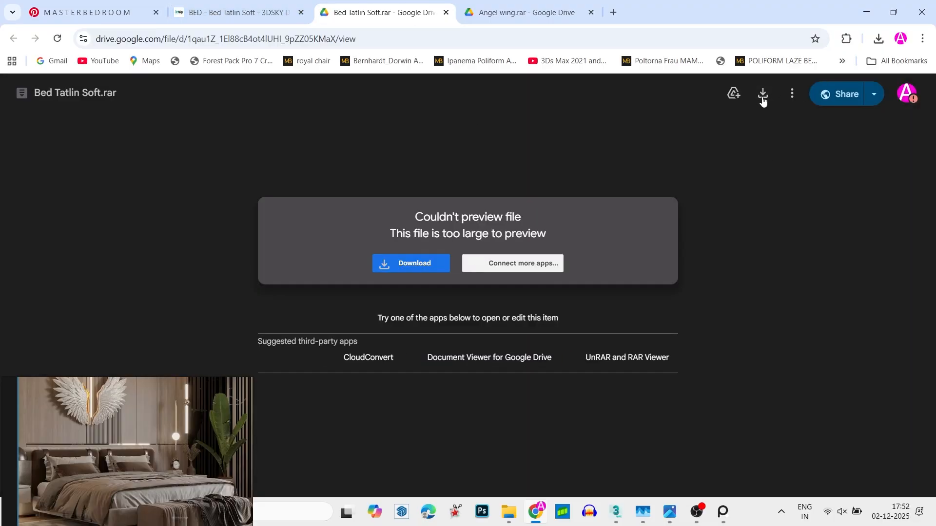
click(763, 96)
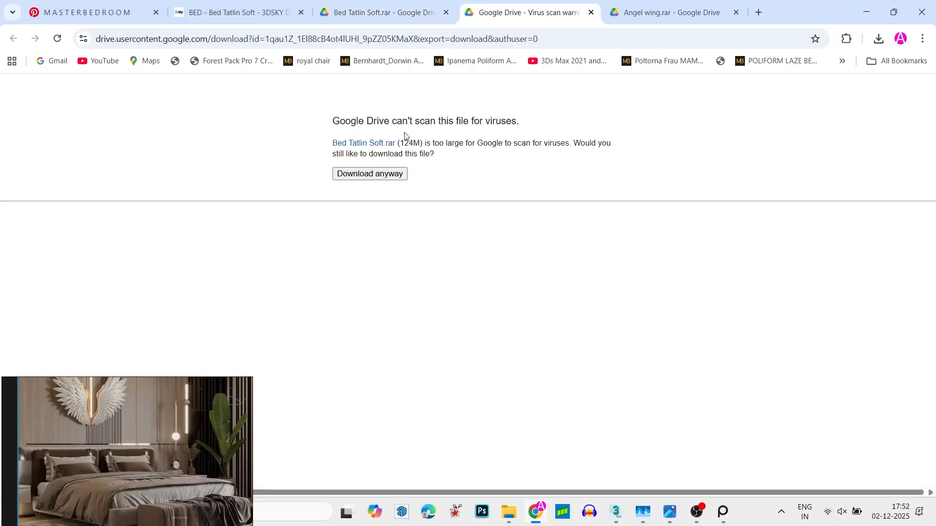
click(370, 174)
click(256, 3)
scroll(343, 137, up, 5)
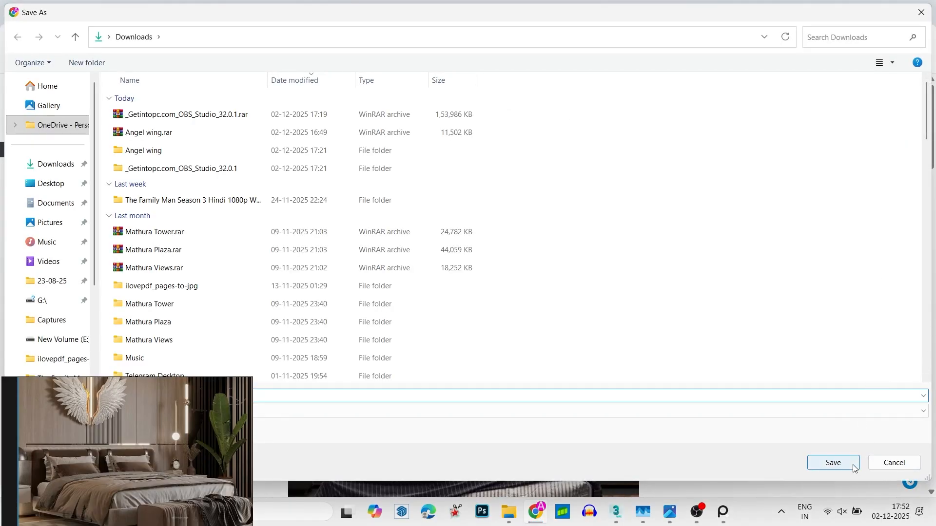
click(833, 463)
- Open the Decor Helper – Lamp – Chandelier category, look through its first page of models and go on to page 2
mouse_move(486, 140)
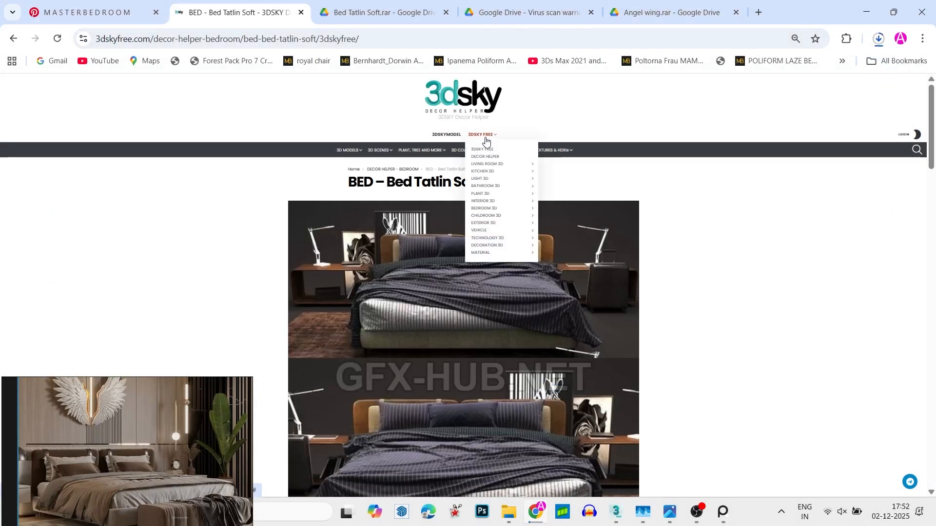
mouse_move(502, 180)
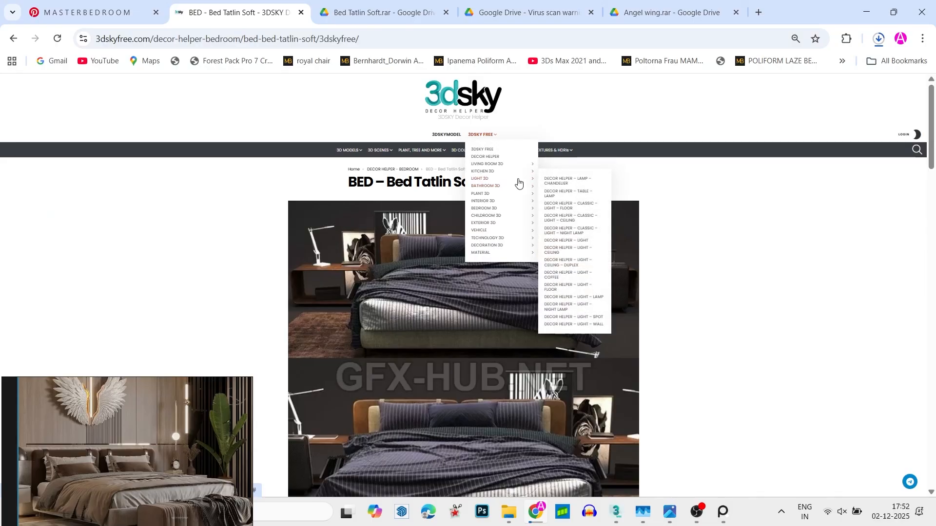
click(579, 178)
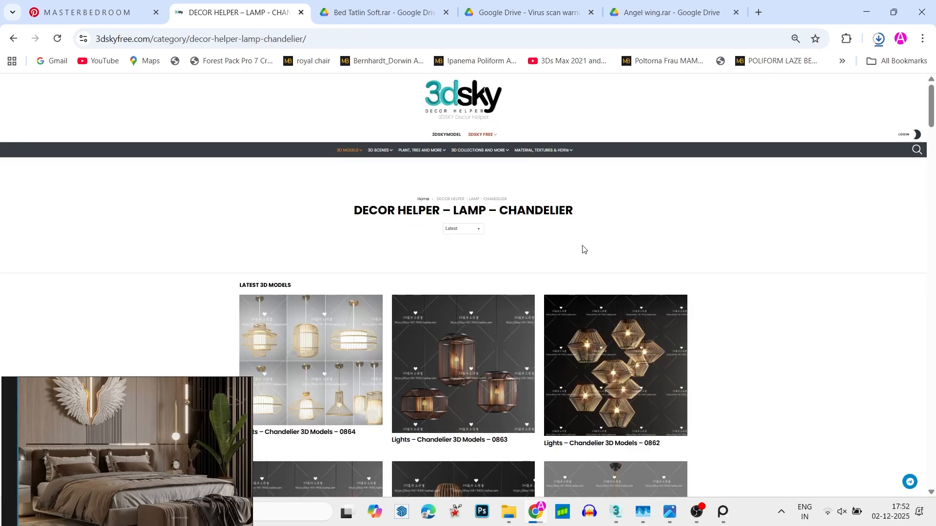
scroll(583, 249, down, 15)
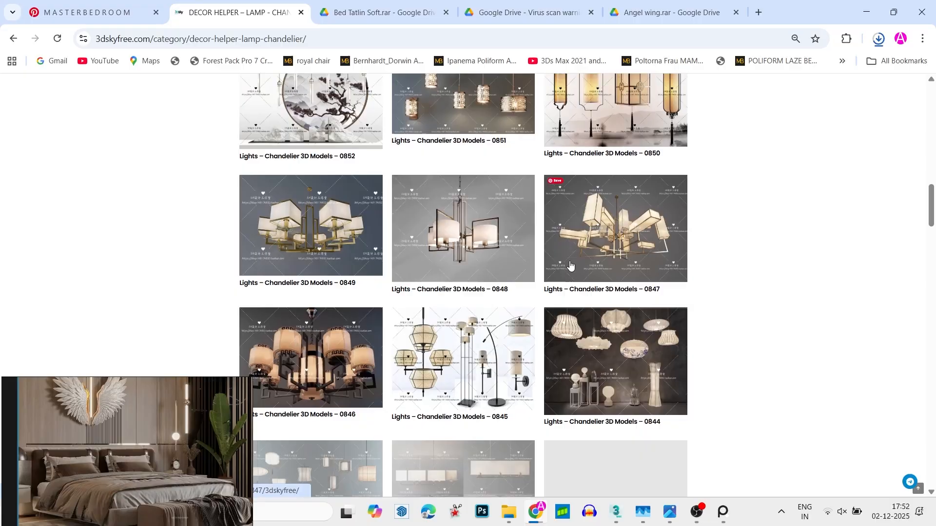
scroll(570, 265, down, 18)
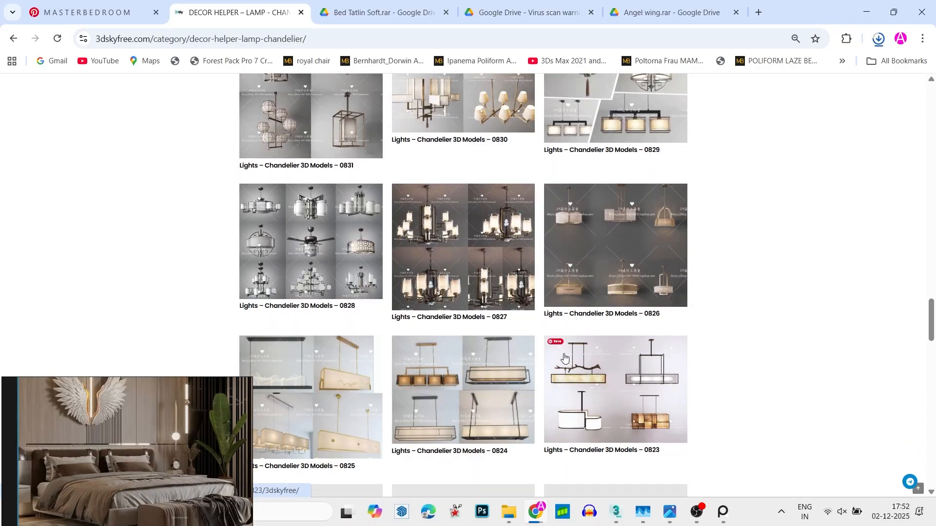
scroll(536, 363, down, 20)
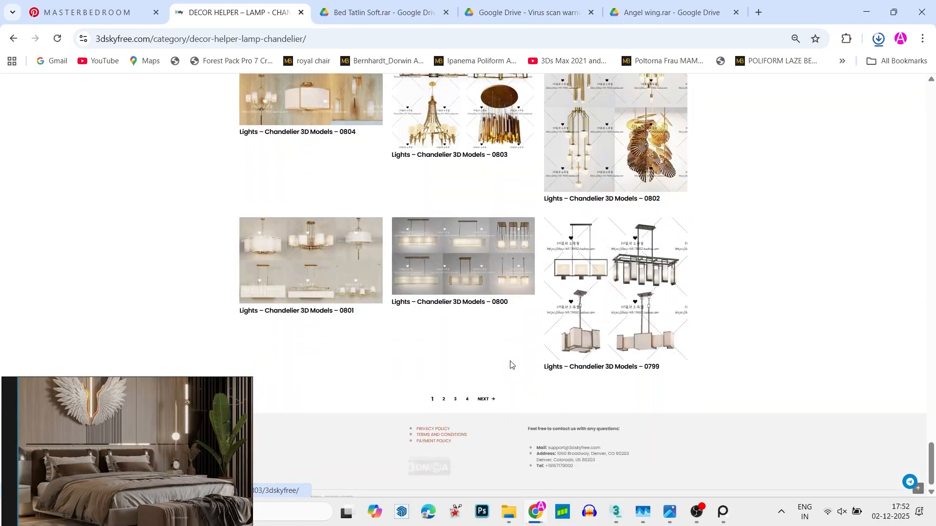
scroll(510, 365, down, 1)
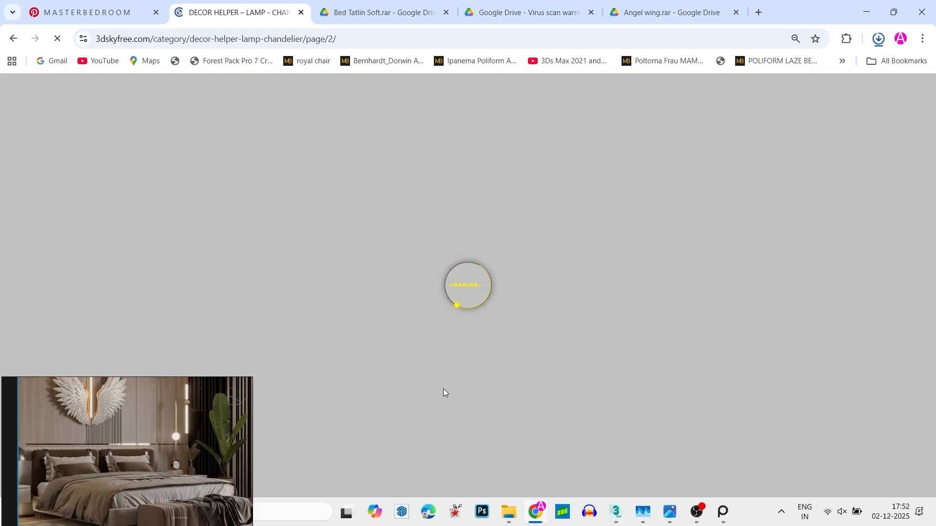
- Examine the chandelier models on page 2 for a light suited to the reference bedroom and move on to page 3
scroll(421, 380, down, 17)
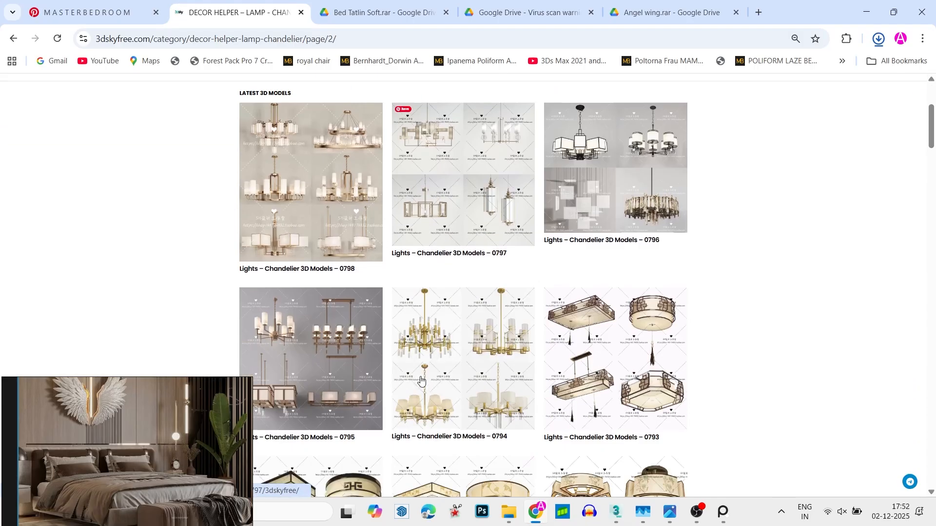
scroll(421, 386, down, 20)
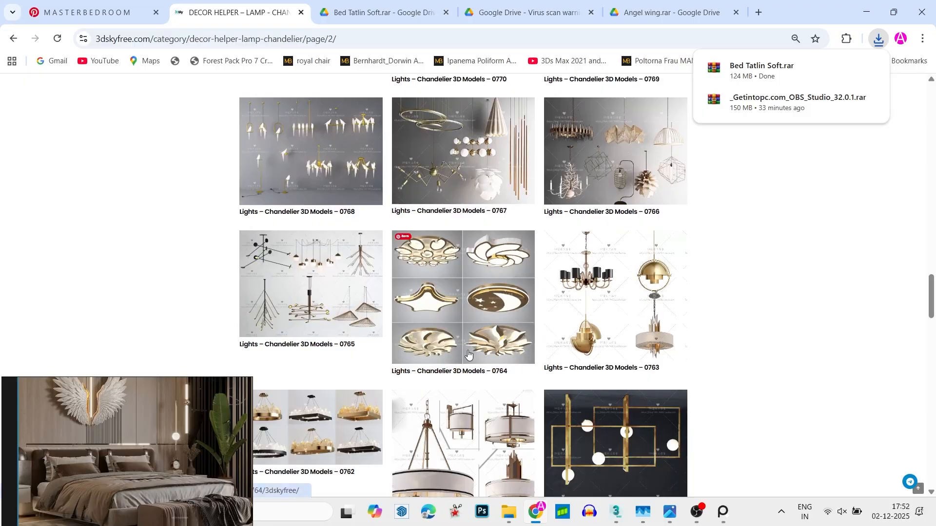
scroll(468, 353, up, 1)
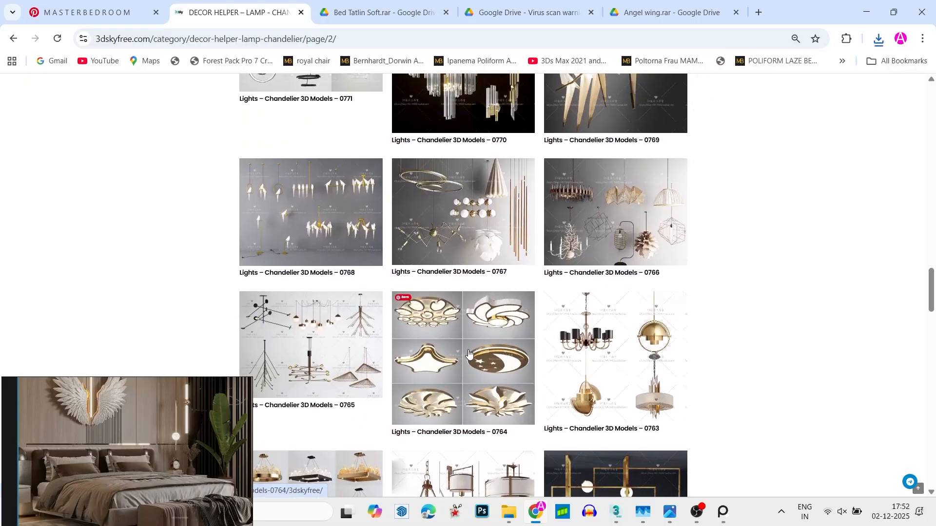
scroll(468, 353, down, 3)
scroll(470, 347, down, 6)
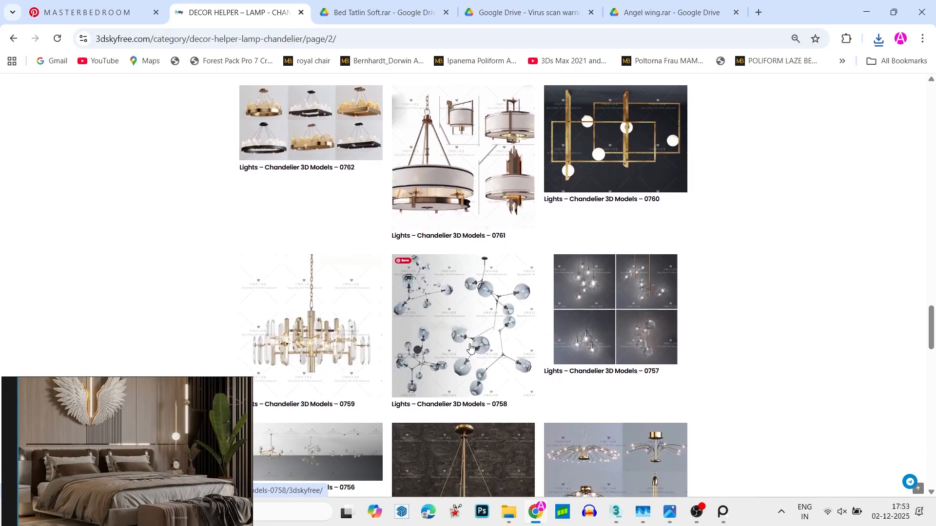
scroll(471, 347, down, 11)
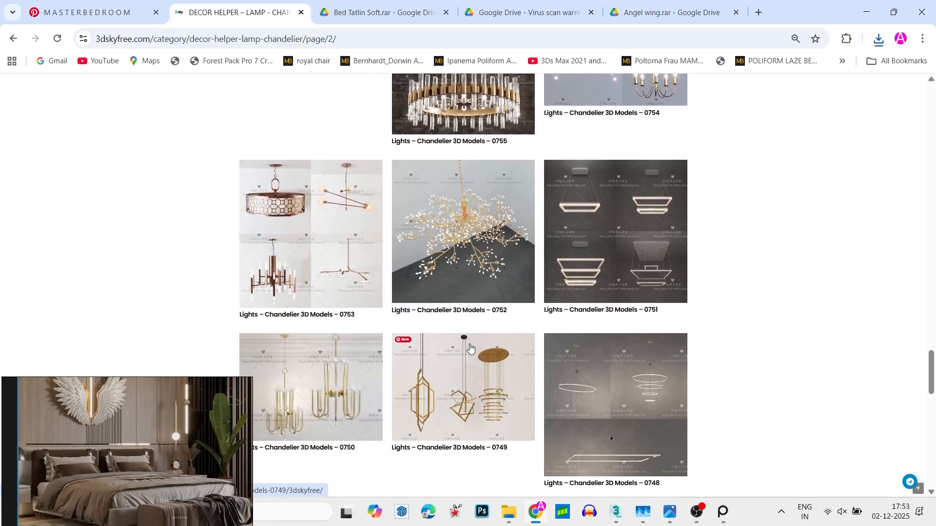
scroll(470, 347, up, 3)
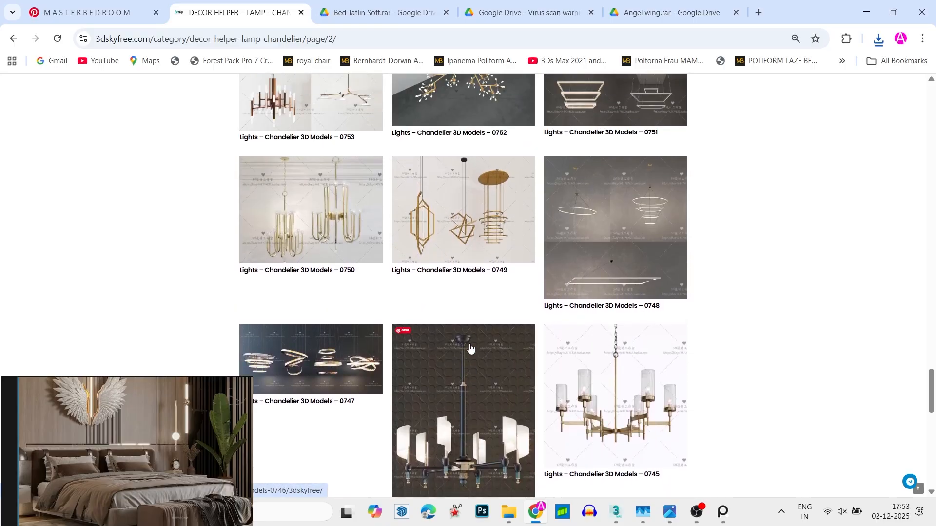
scroll(470, 347, down, 5)
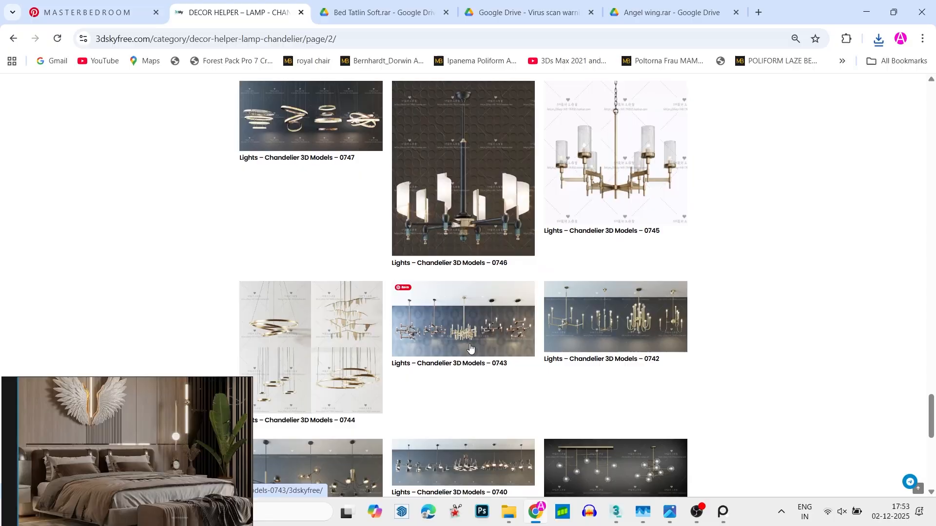
scroll(470, 347, down, 4)
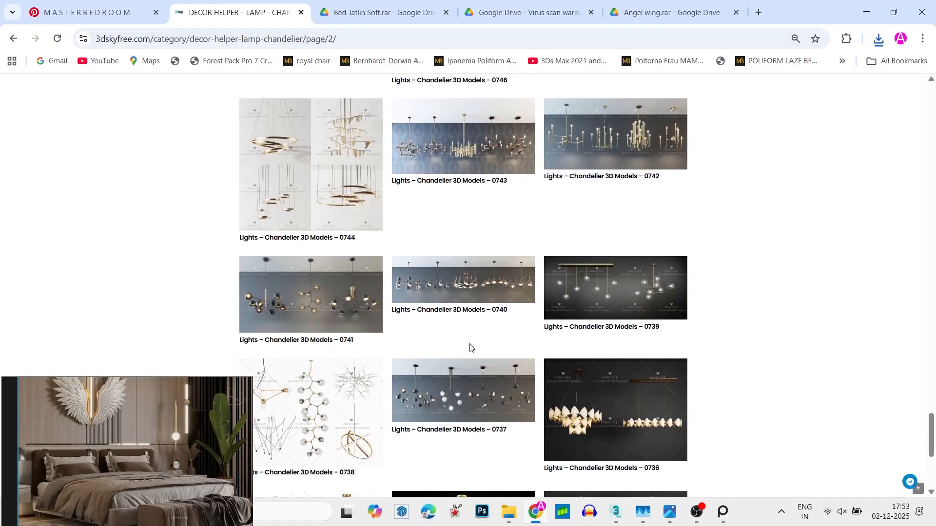
scroll(470, 347, down, 6)
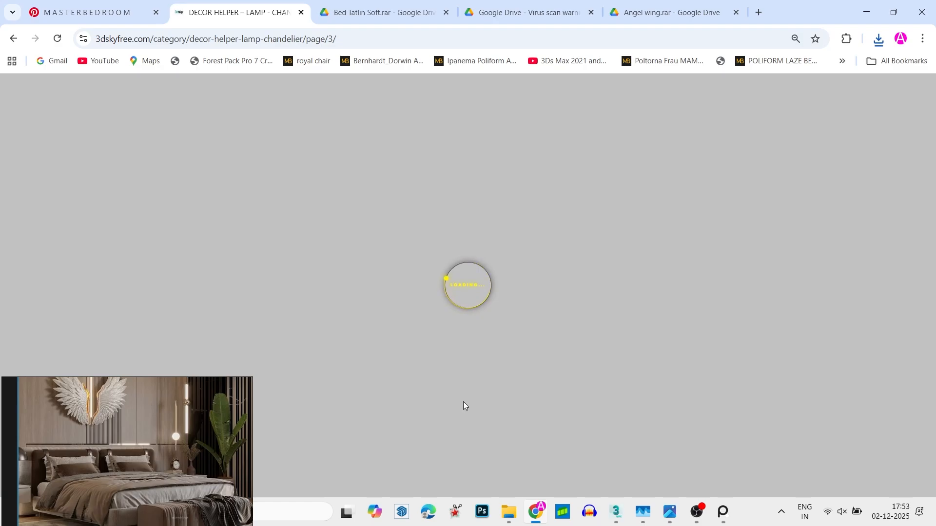
- Open the Lights – Chandelier 3D Models – 0726 page and download its 3ds Max archive, 41.zip, into the Downloads folder
scroll(464, 406, down, 2)
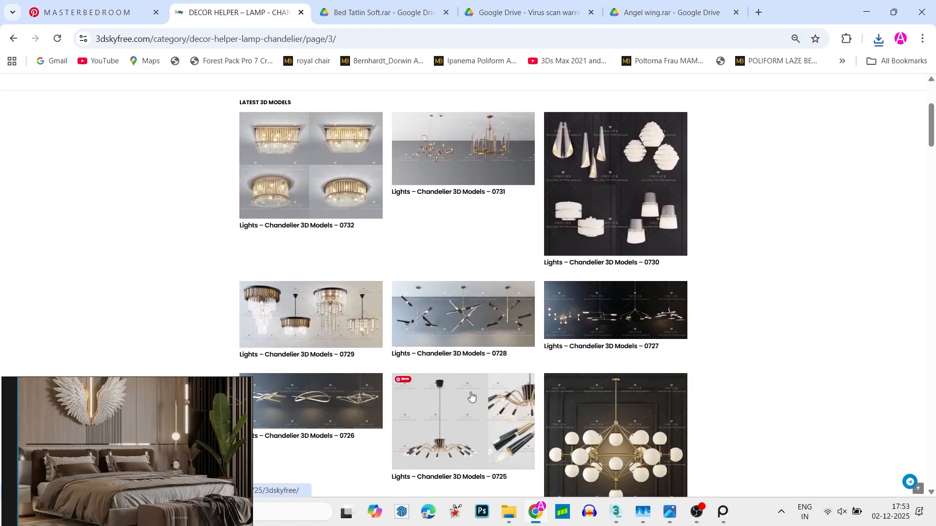
scroll(471, 396, down, 3)
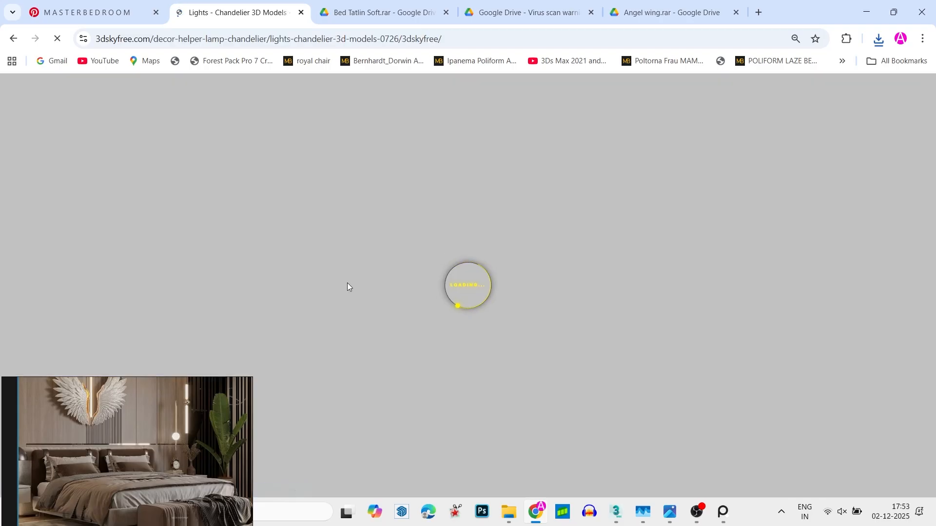
scroll(429, 395, down, 1)
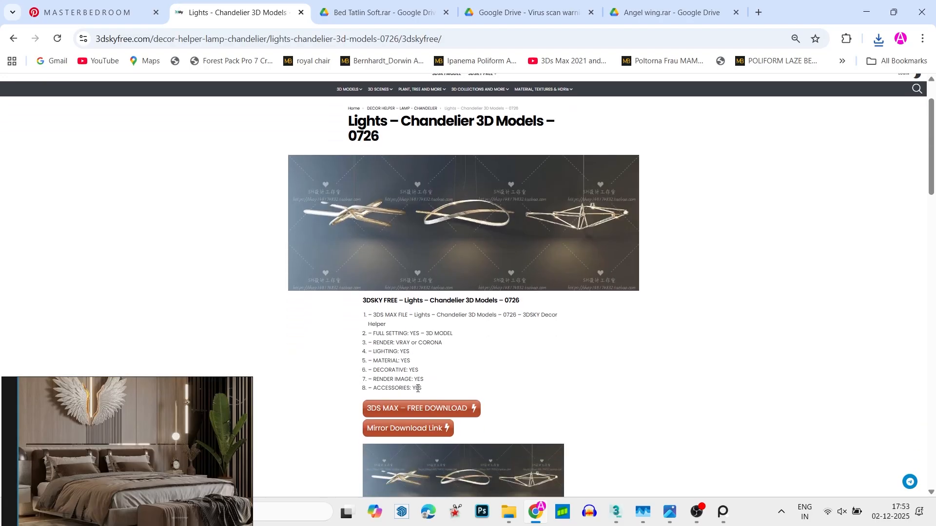
click(441, 414)
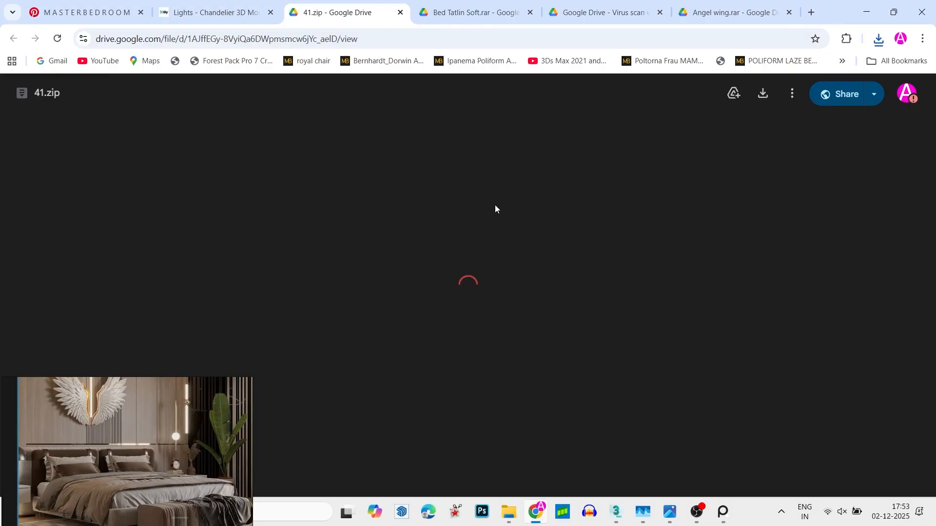
click(763, 94)
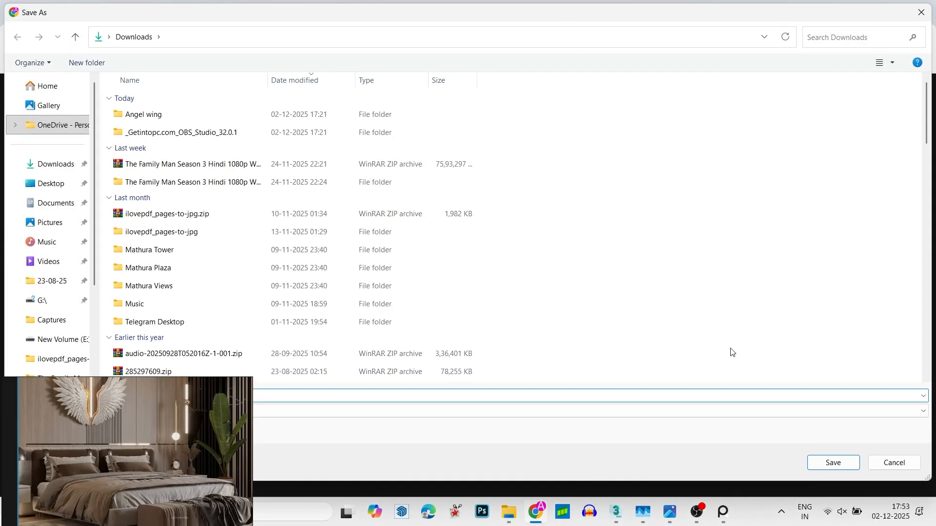
click(832, 463)
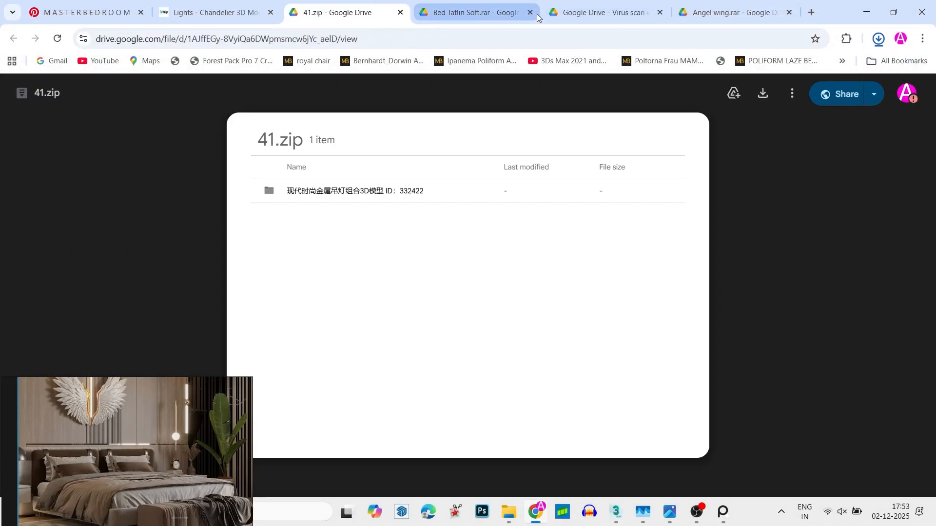
- Close the Google Drive pages for Bed Tatlin Soft.rar, the virus scan warning and Angel wing.rar
click(513, 14)
click(530, 13)
click(530, 15)
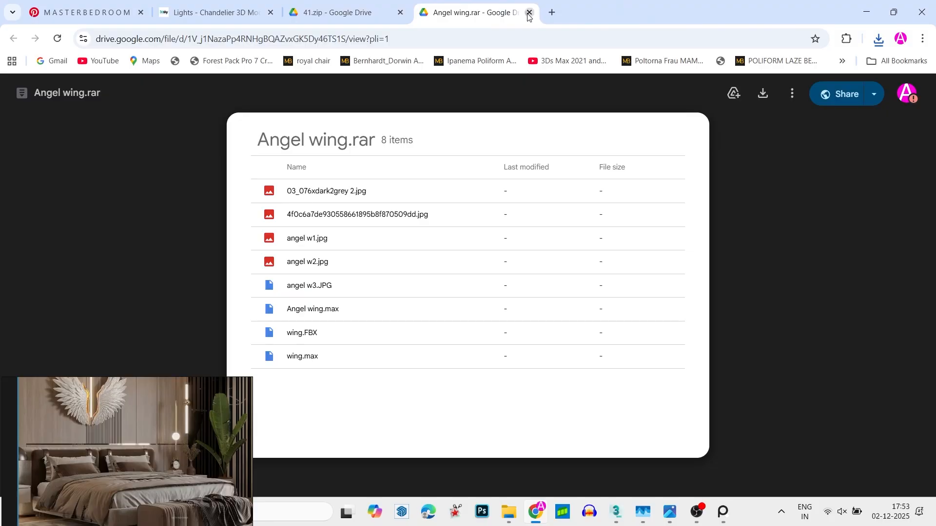
click(528, 14)
- Return to the 3dskyfree chandelier page and open the Decor Helper – Plant – Wall category from the Plant 3D models
click(264, 14)
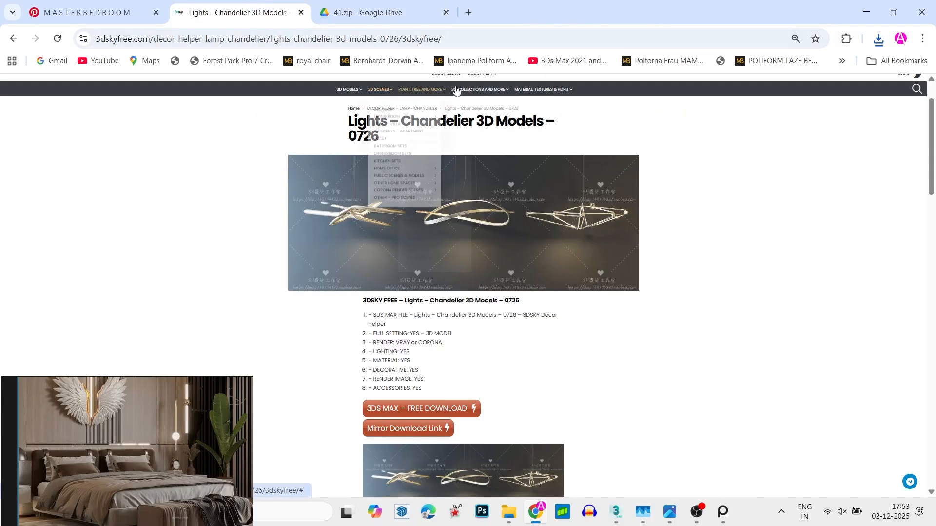
scroll(480, 93, up, 1)
mouse_move(487, 140)
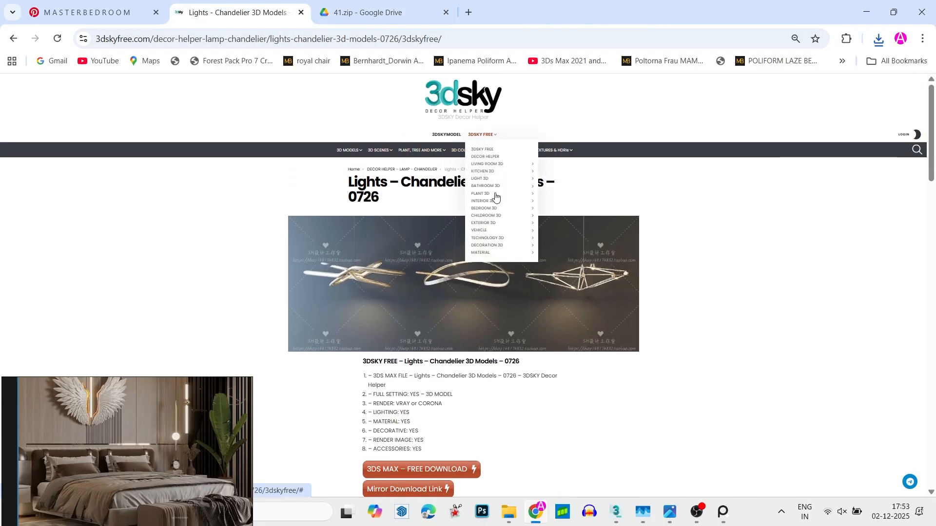
mouse_move(493, 195)
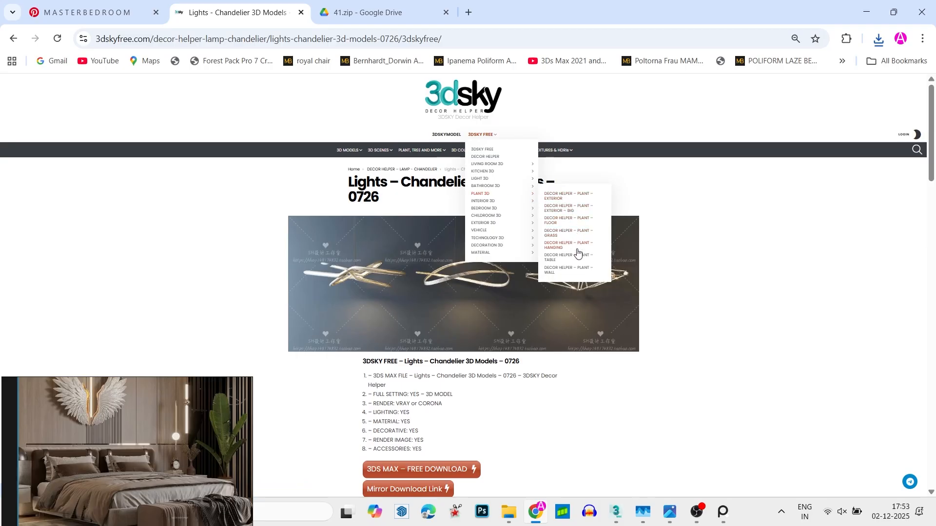
click(579, 270)
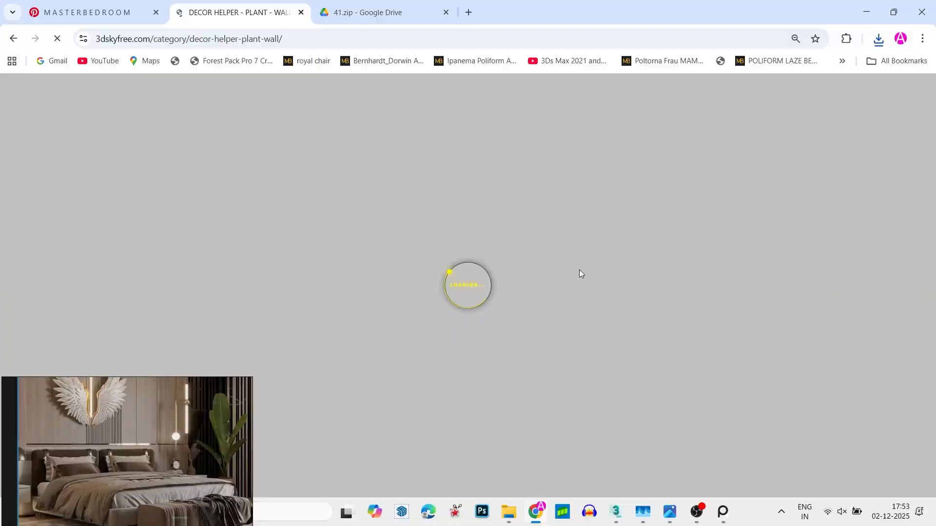
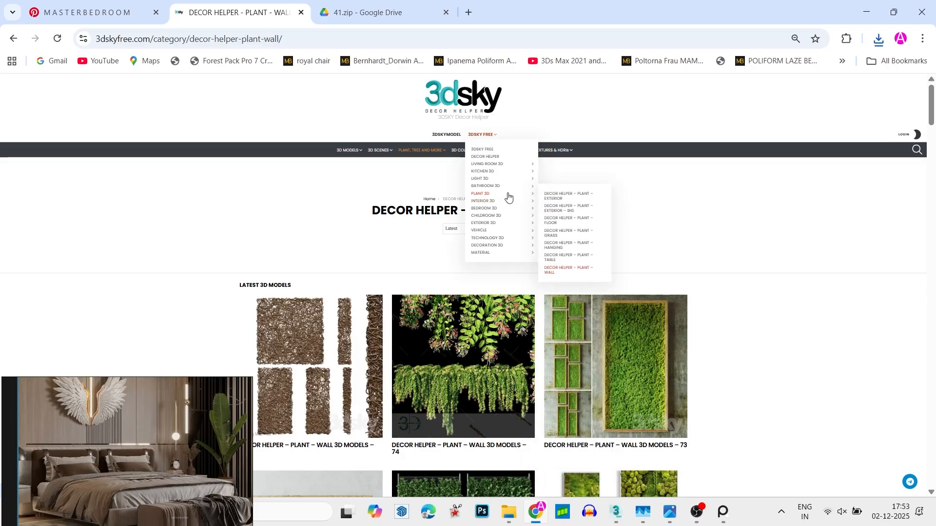
- Browse the Decor Helper – Plant – Exterior category and open the page of potted plant model 162
click(569, 195)
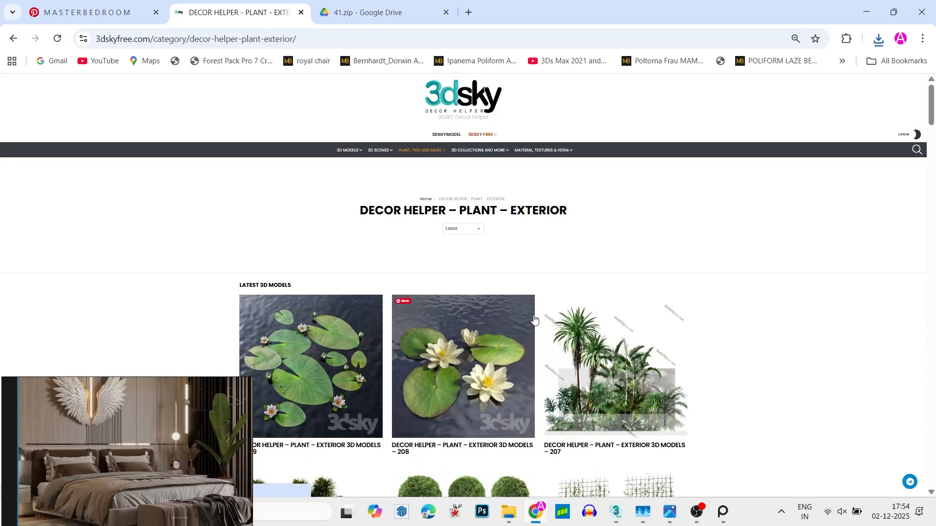
scroll(535, 319, down, 15)
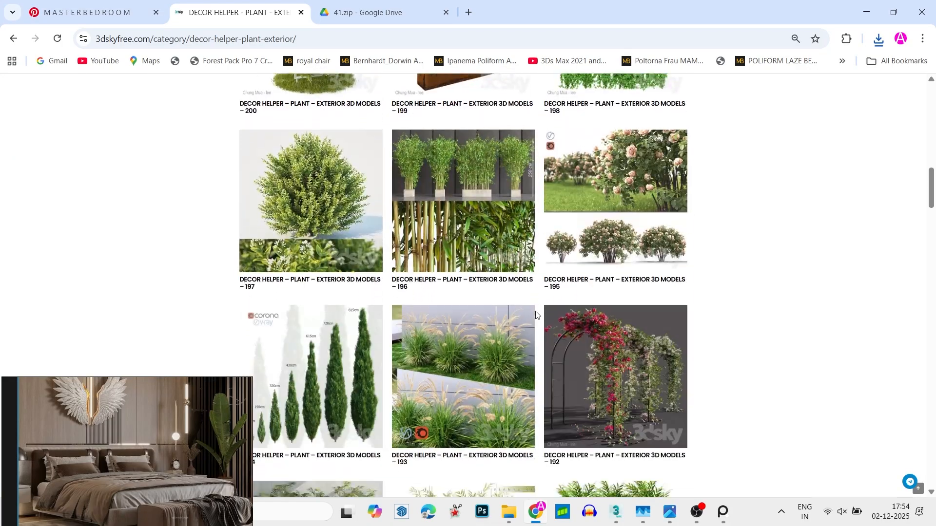
scroll(536, 314, down, 15)
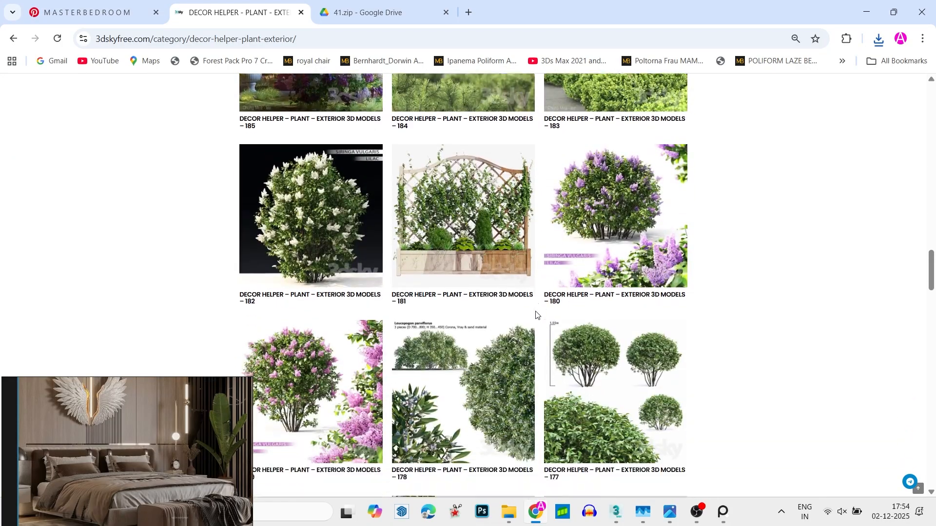
scroll(536, 314, down, 15)
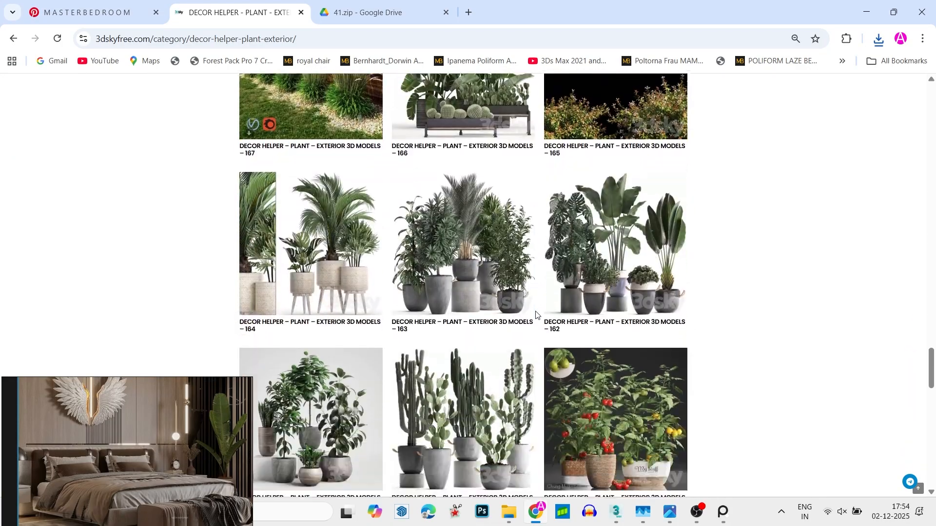
scroll(536, 314, down, 2)
click(628, 147)
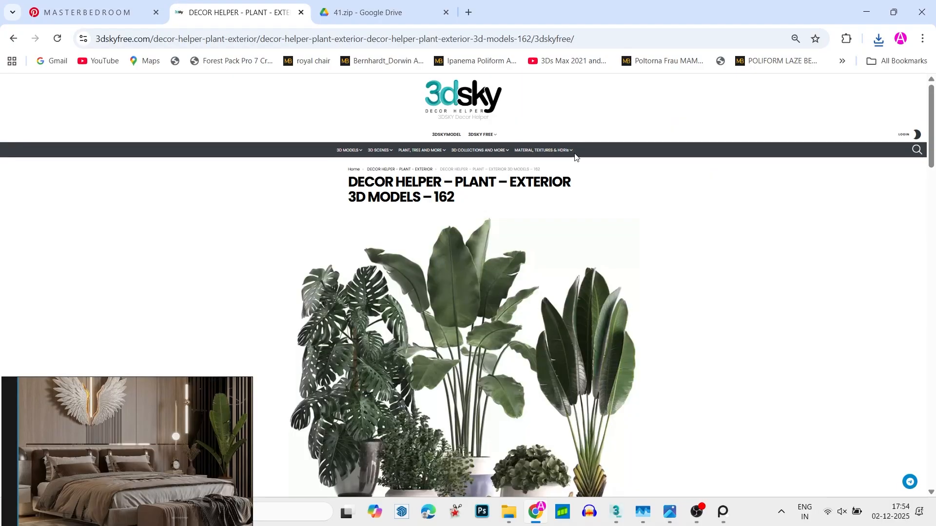
- Download the potted plant archive 2593110.5db705347b7cb.rar from Google Drive into the Downloads folder despite the virus scan warning
scroll(443, 322, down, 10)
click(444, 318)
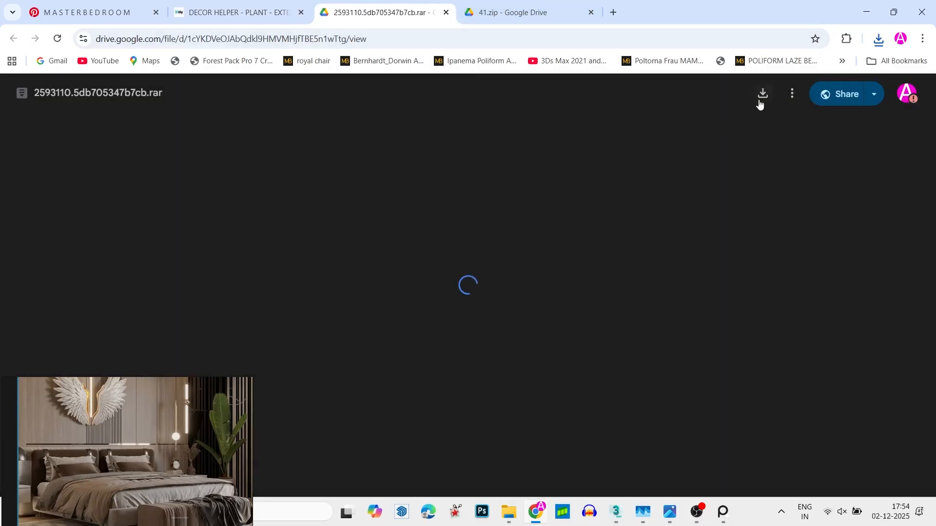
click(764, 94)
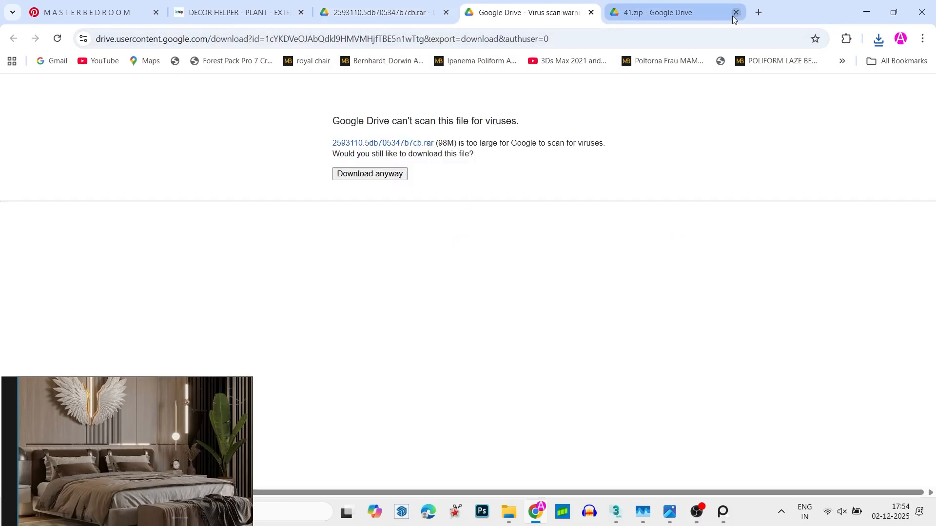
click(370, 174)
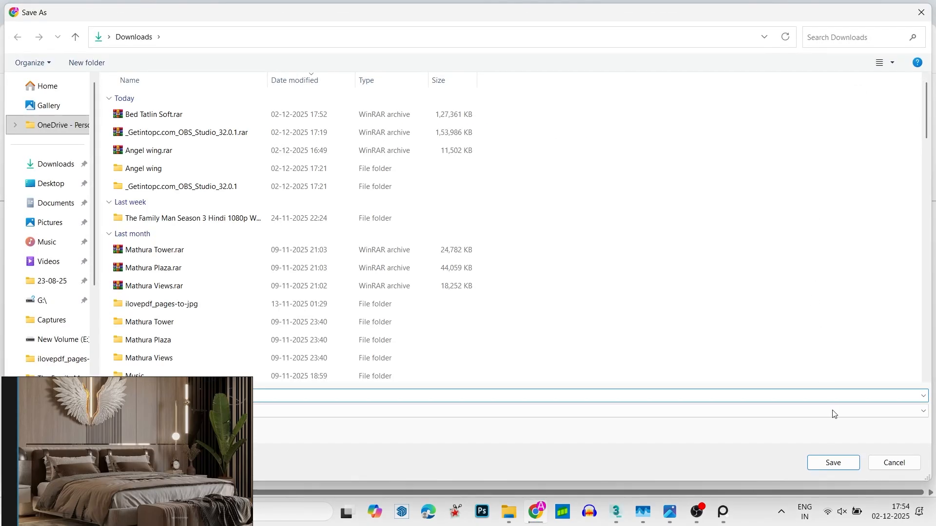
click(837, 458)
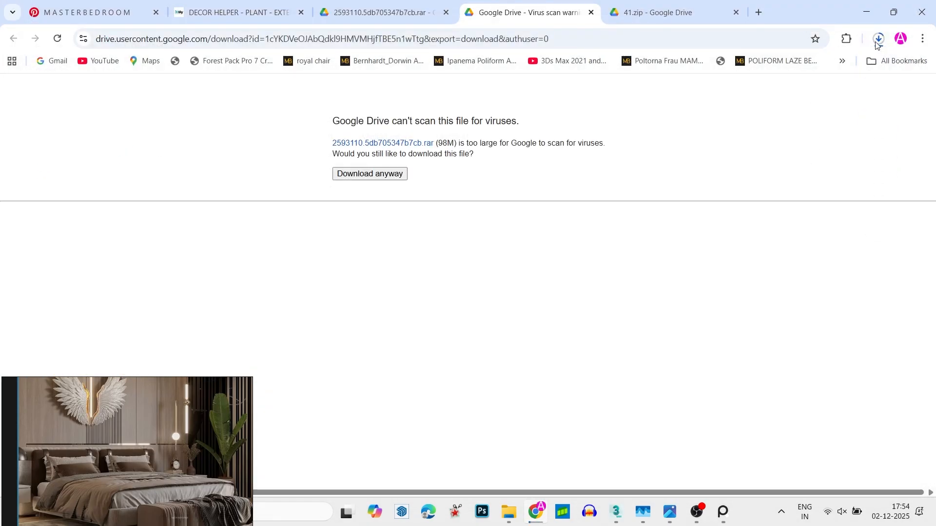
- Show 41.zip in the Downloads folder and refresh the file listing
click(879, 39)
click(835, 129)
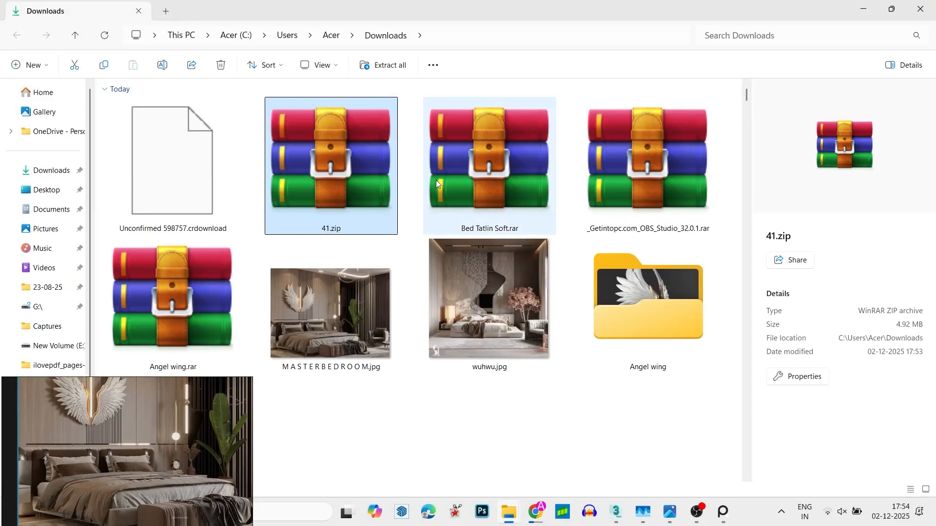
click(512, 177)
ctrl+click(330, 177)
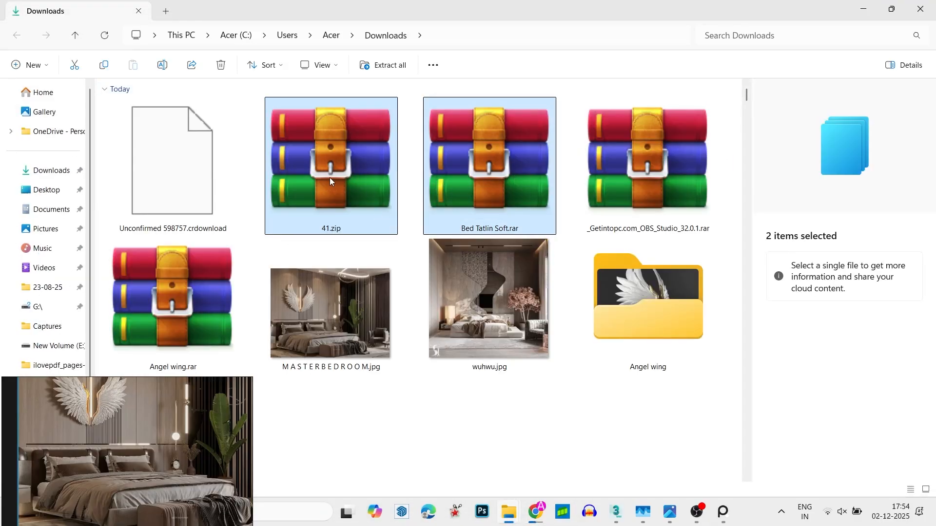
right_click(390, 451)
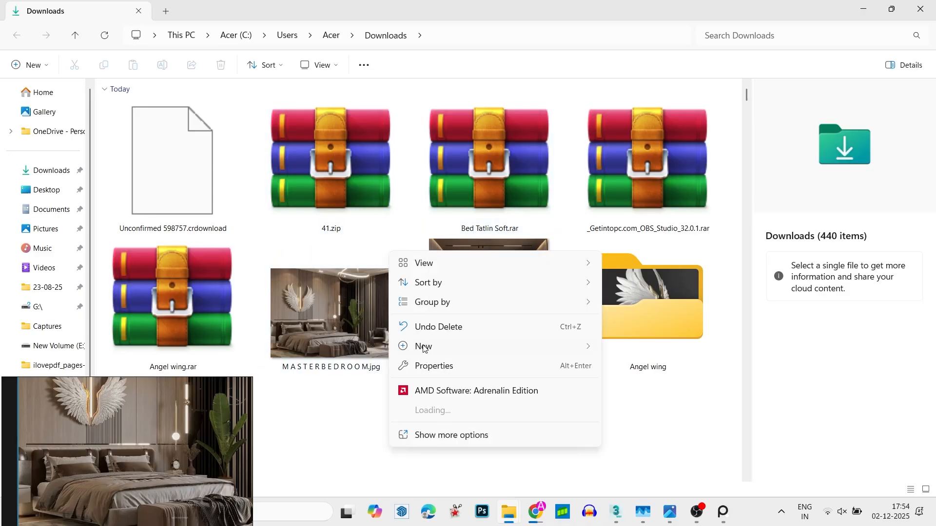
click(461, 435)
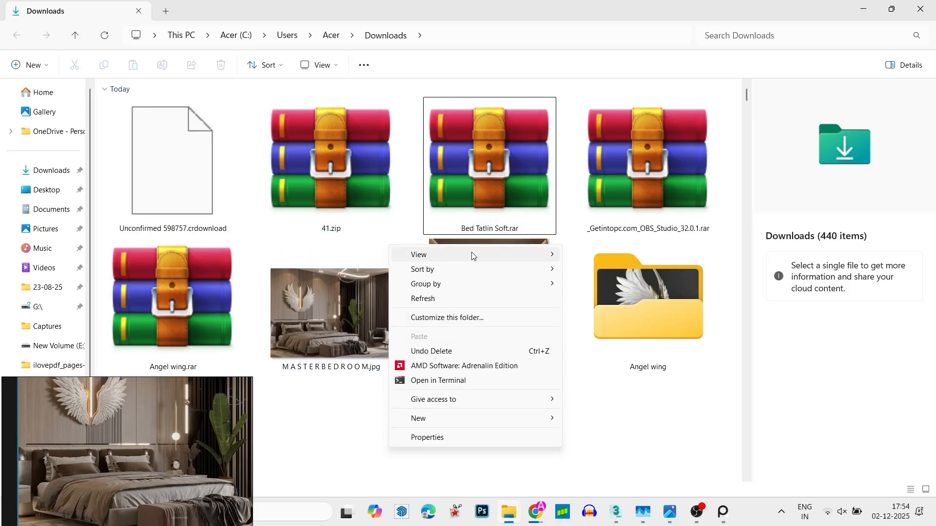
click(474, 307)
click(190, 191)
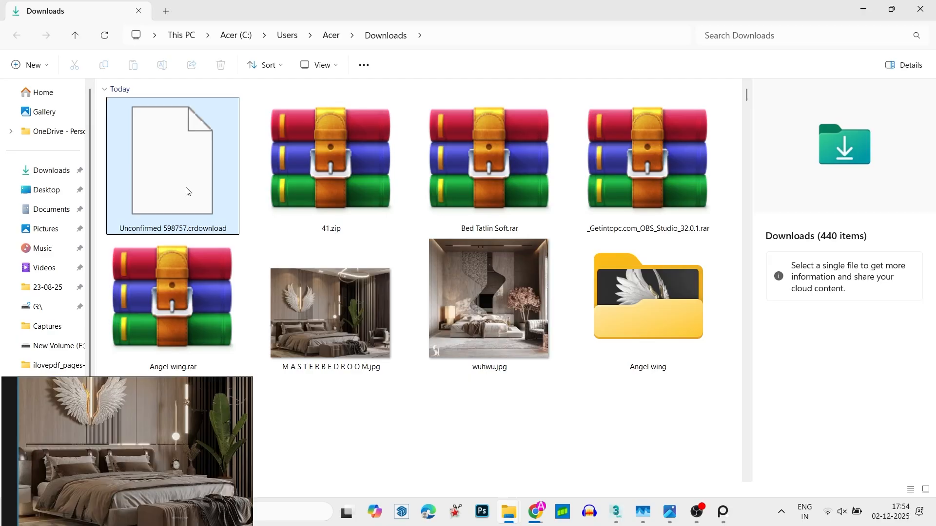
click(558, 475)
- Check the plant archive's download in Chrome, then minimise the browser and refresh the Downloads folder again
mouse_move(535, 512)
click(537, 453)
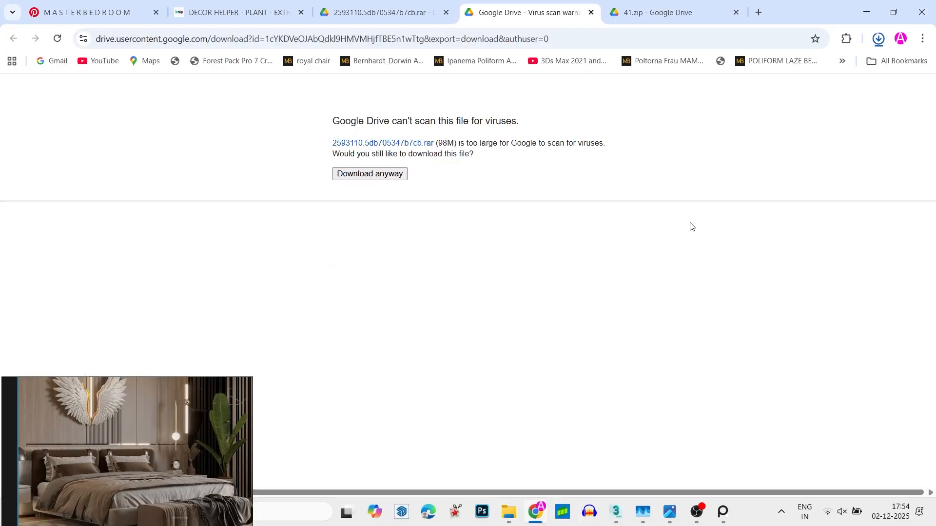
click(870, 6)
scroll(426, 401, down, 1)
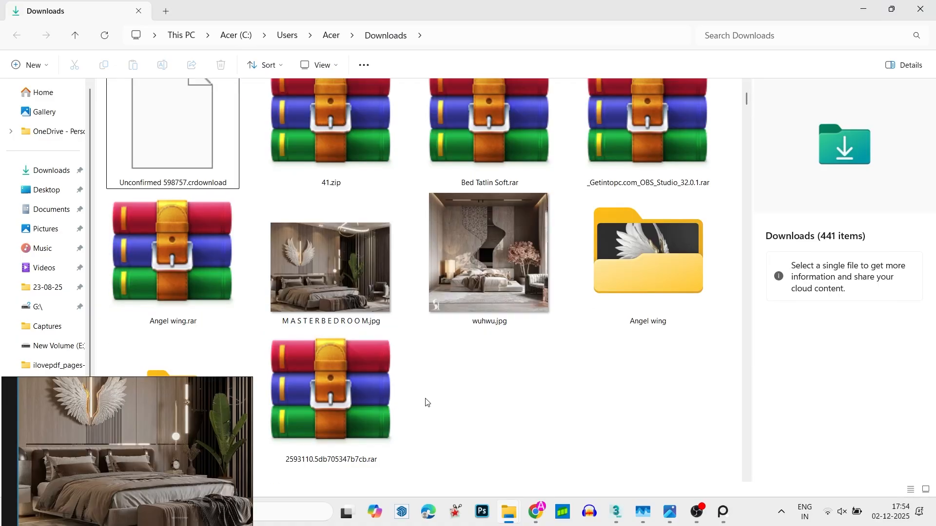
right_click(413, 393)
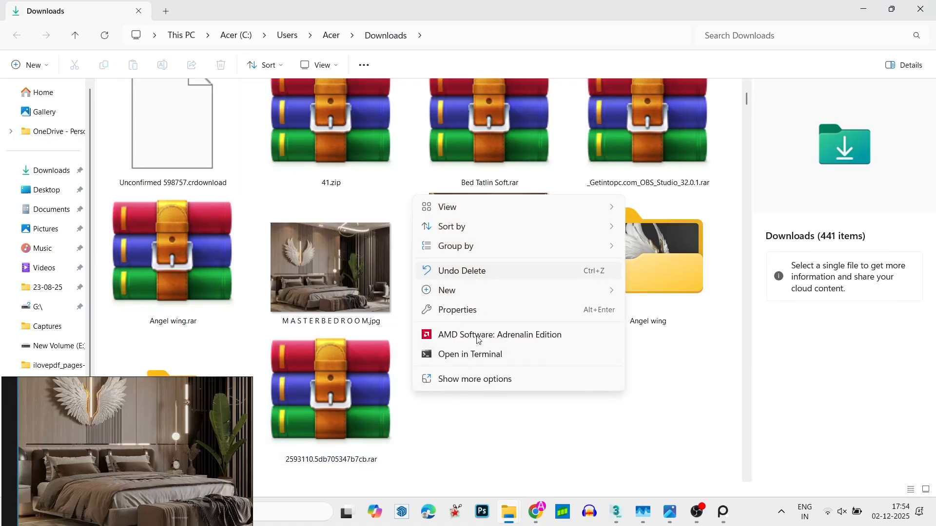
click(469, 379)
click(472, 243)
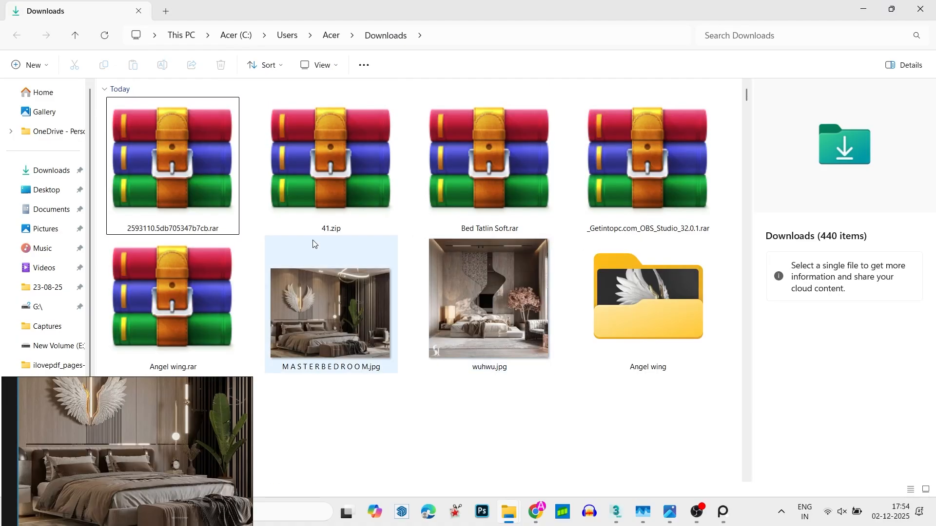
- Extract 2593110.5db705347b7cb.rar, 41.zip and Bed Tatlin Soft.rar together with WinRAR into the Bed Tatlin Soft folder
shift+click(468, 184)
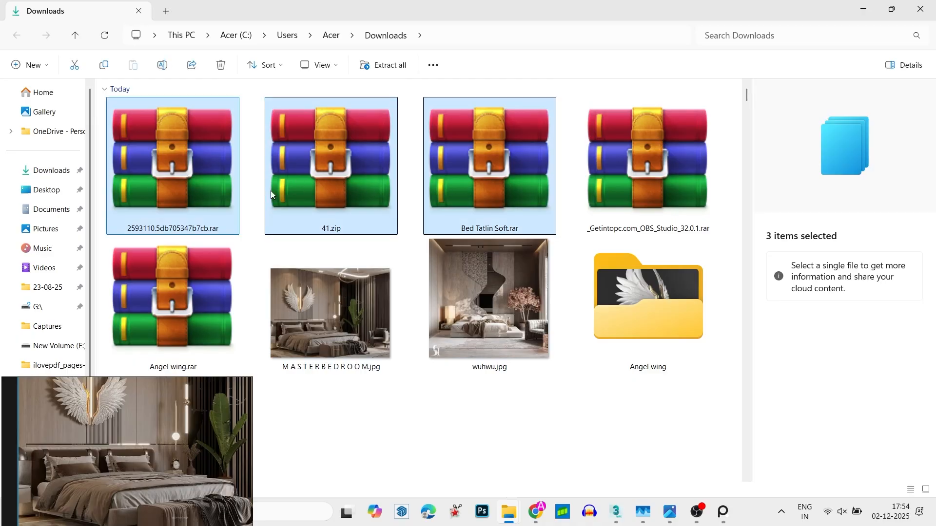
right_click(476, 184)
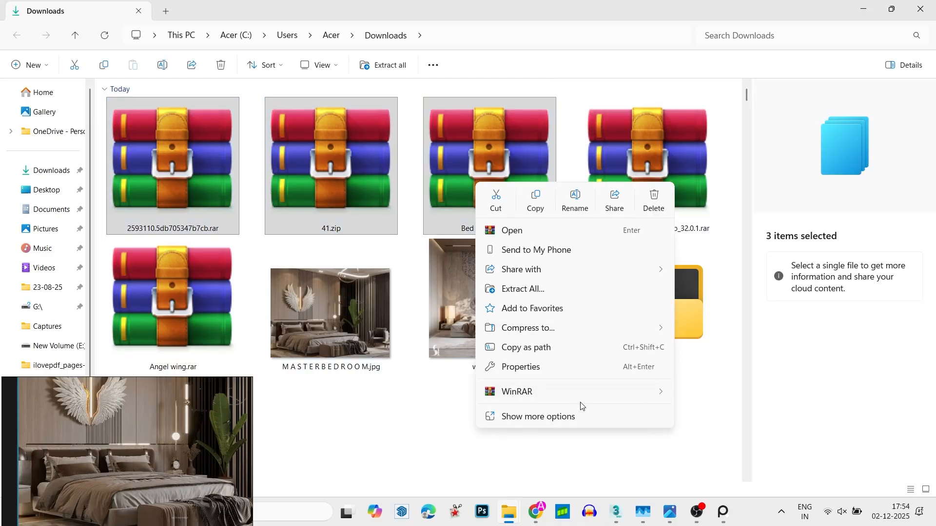
mouse_move(657, 392)
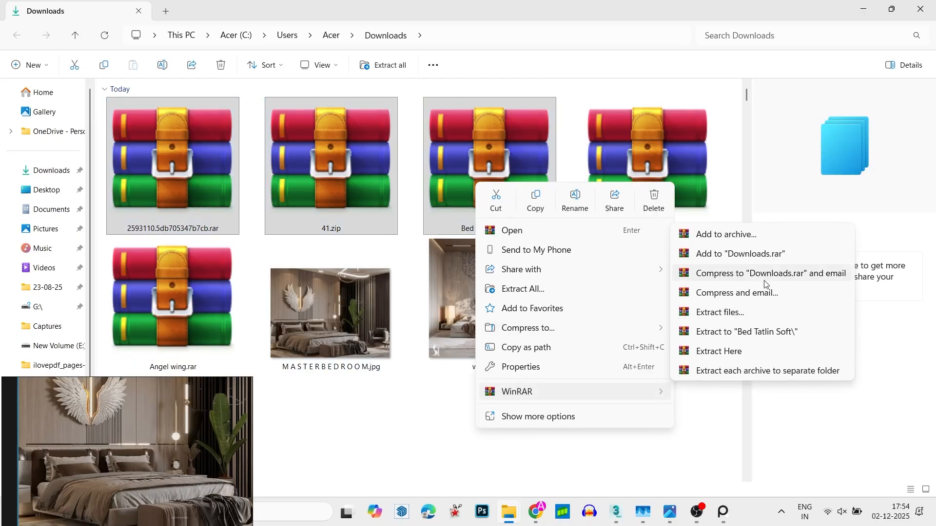
click(763, 336)
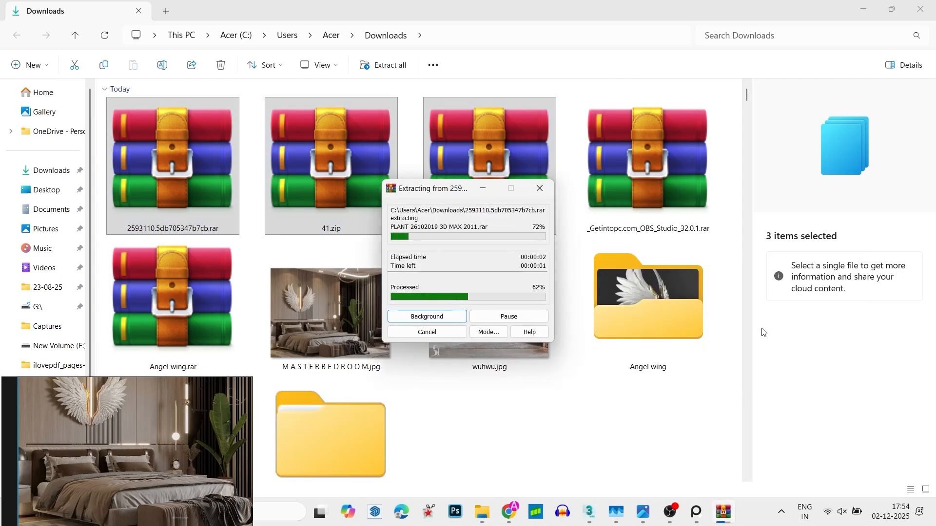
- Open the max subfolder of the bed model inside the extracted Bed Tatlin Soft folder
scroll(425, 275, down, 1)
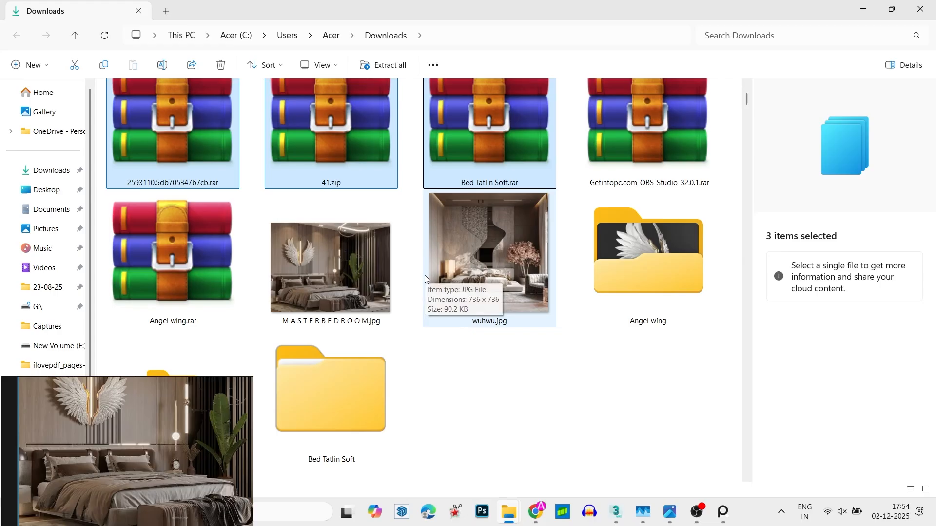
scroll(419, 304, down, 8)
double_click(333, 131)
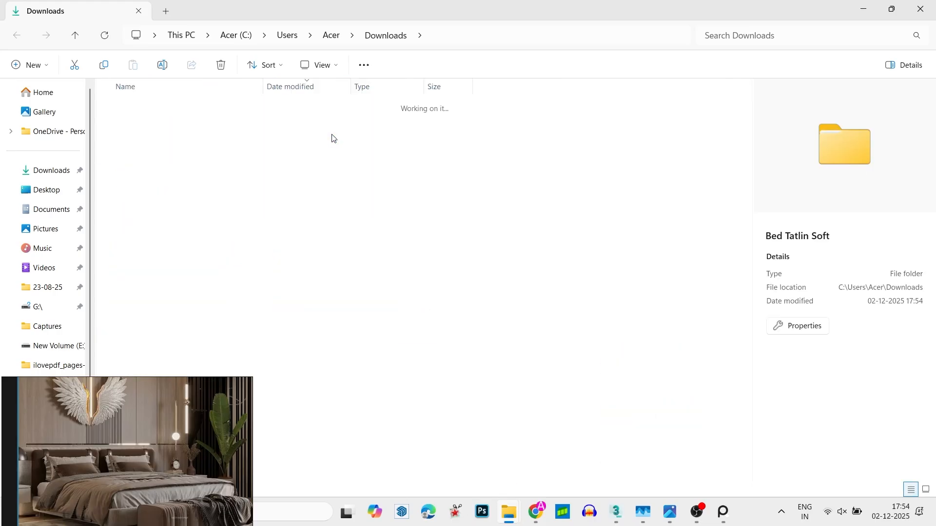
double_click(228, 127)
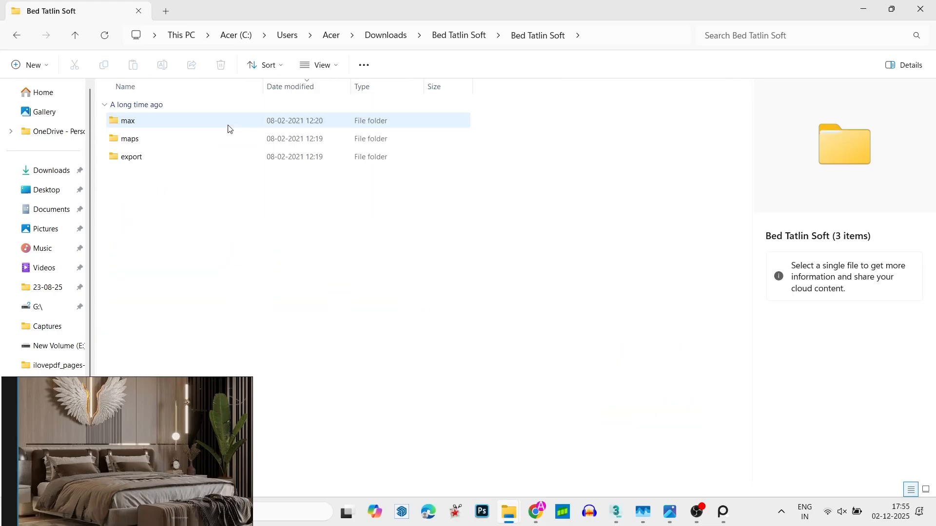
double_click(221, 123)
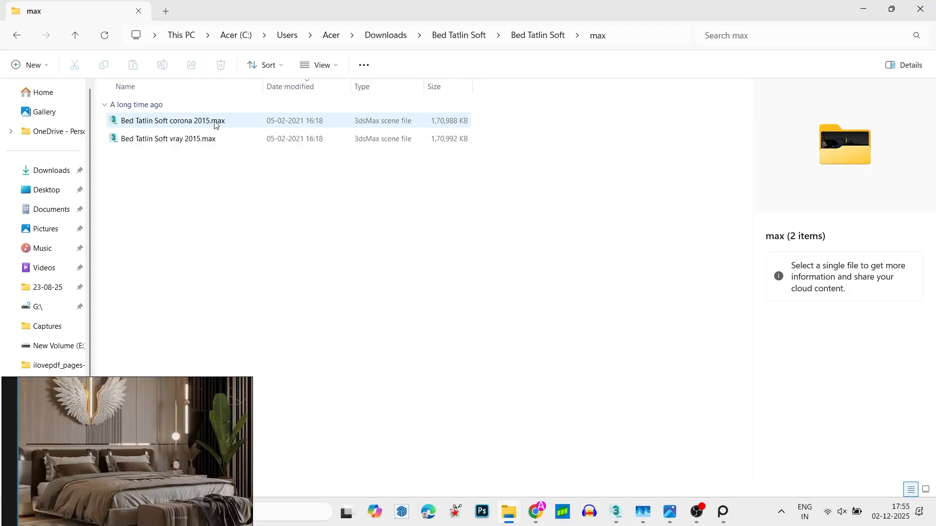
- Merge Bed Tatlin Soft corona 2015.max into the bedroom scene in 3ds Max and dismiss the Scene Converter
drag(201, 124, 396, 226)
key(alt+Tab)
key(Tab)
key(Tab)
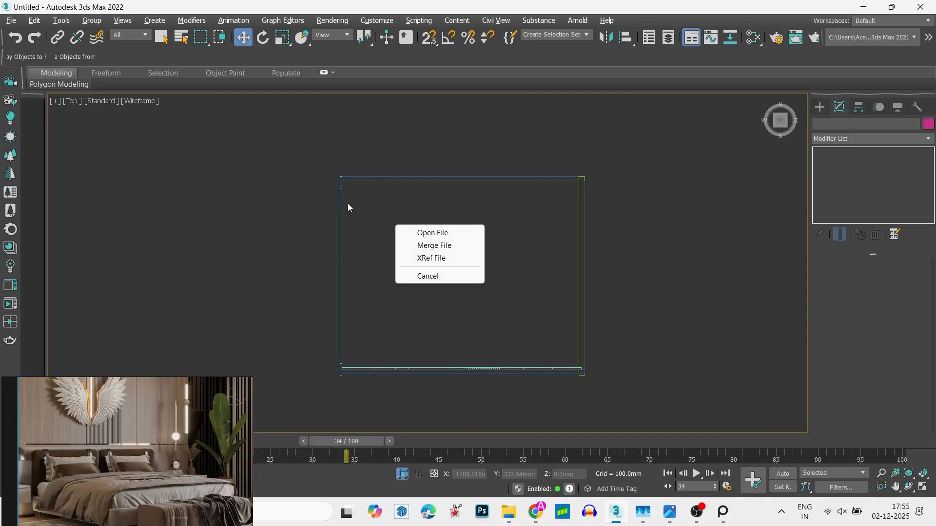
click(428, 246)
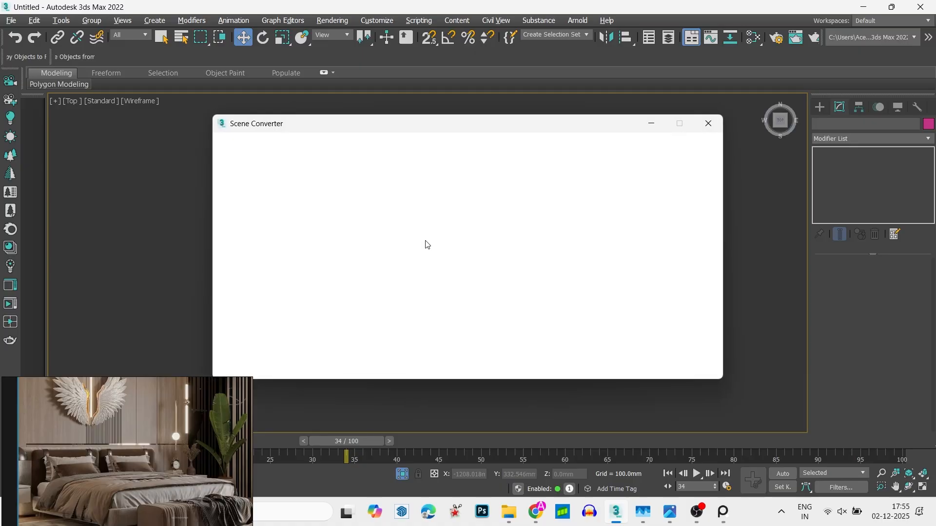
click(709, 123)
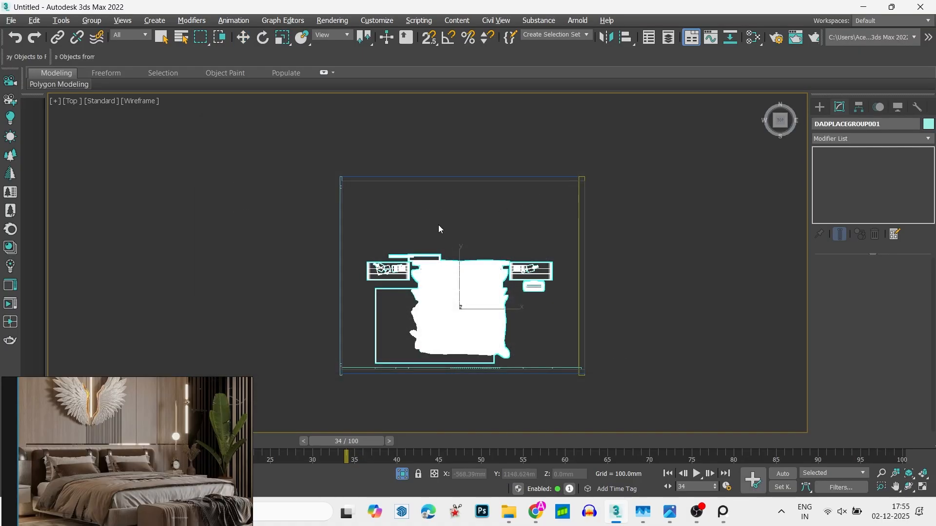
- Move the merged bed group up to the room's panelled wall in plan and check it in a shaded orthographic view
drag(458, 246, 464, 171)
key(f)
key(z)
scroll(487, 291, down, 3)
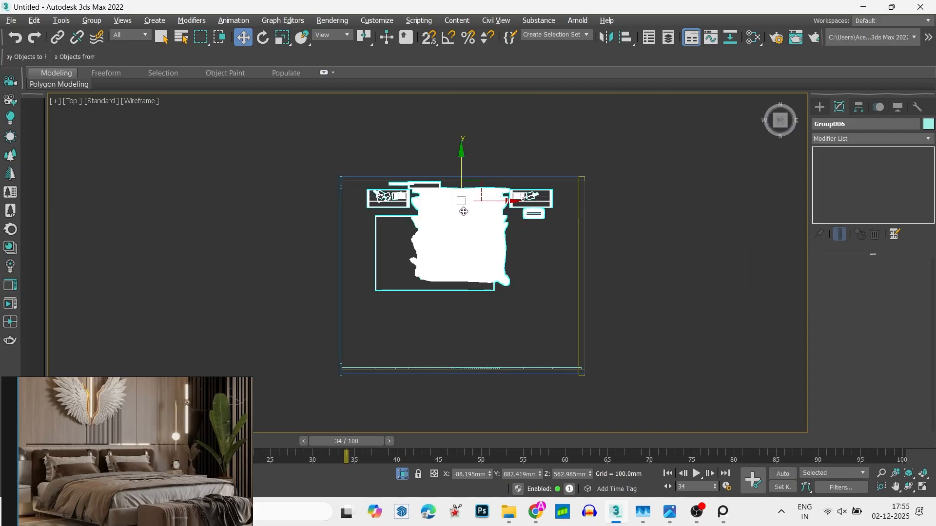
key(f)
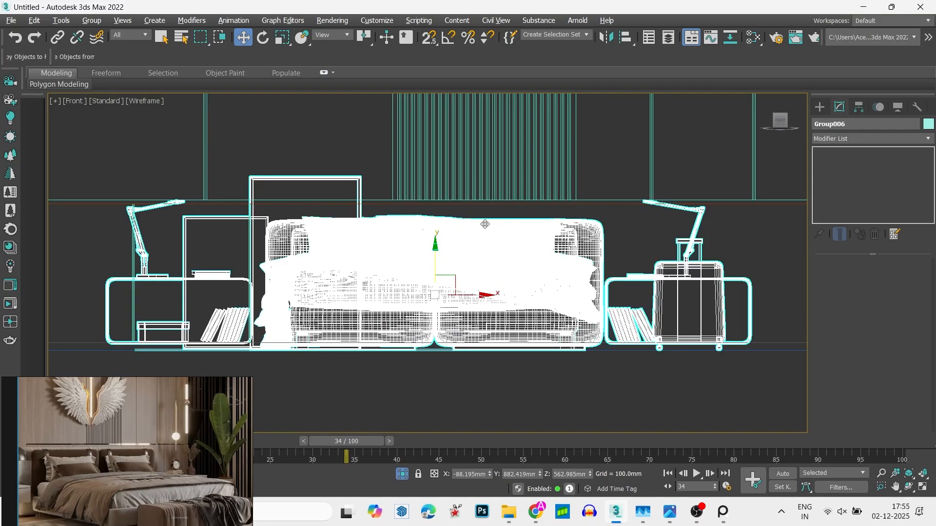
scroll(486, 248, down, 4)
click(484, 312)
mouse_move(484, 293)
alt+middle_down()
mouse_move(534, 315)
mouse_move(338, 267)
alt+middle_up()
key(F3)
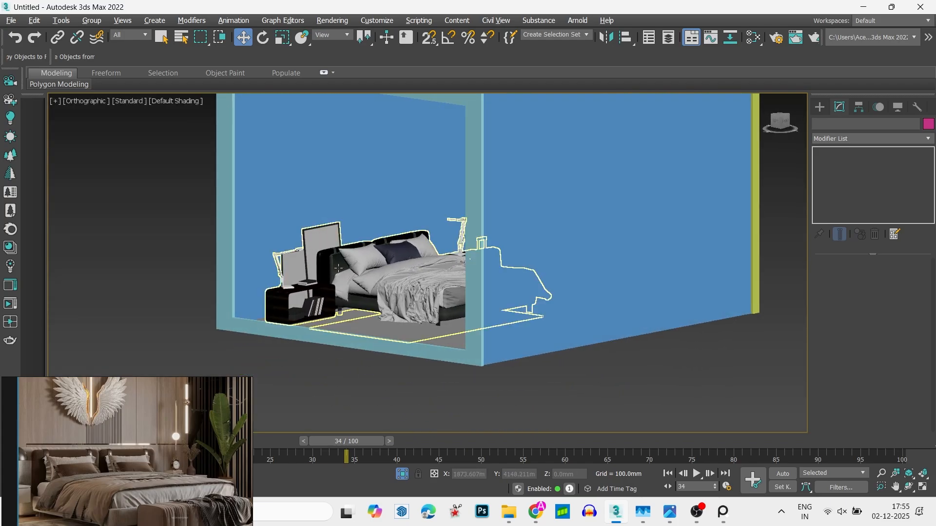
scroll(338, 268, up, 5)
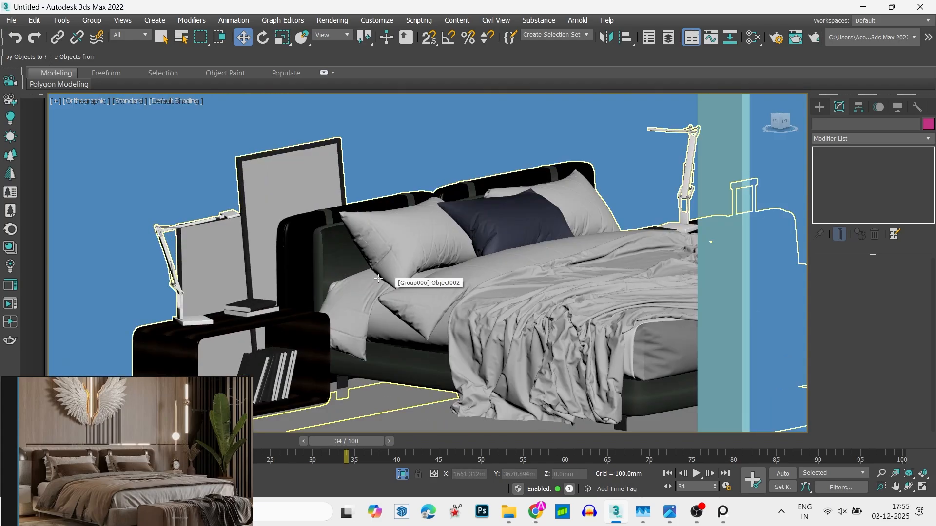
- Select all the bed's missing texture maps in Asset Tracking and open the folder chooser for their new path
key(shift+t)
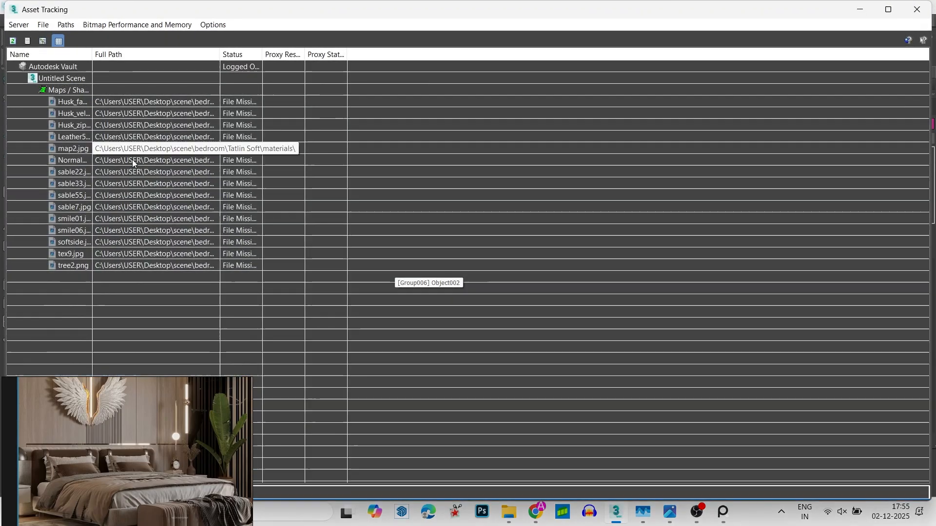
click(184, 101)
shift+click(233, 266)
right_click(180, 211)
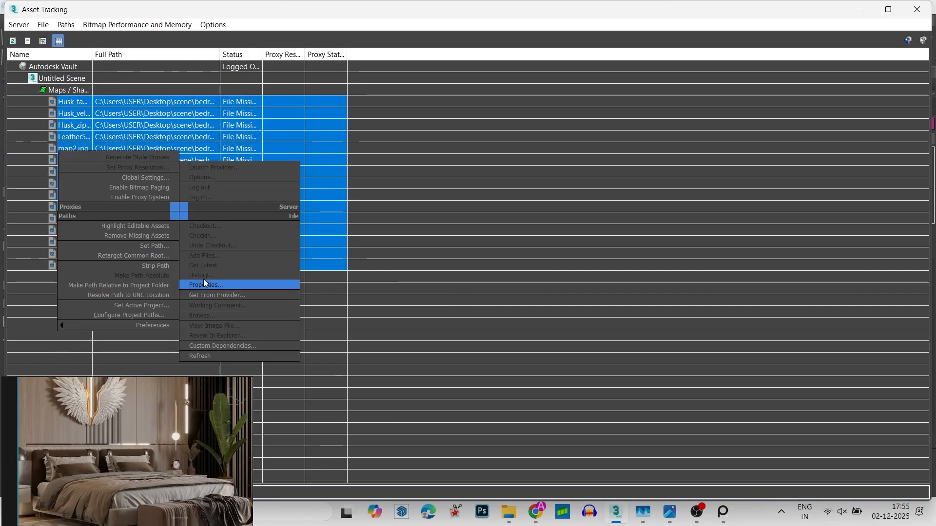
click(154, 247)
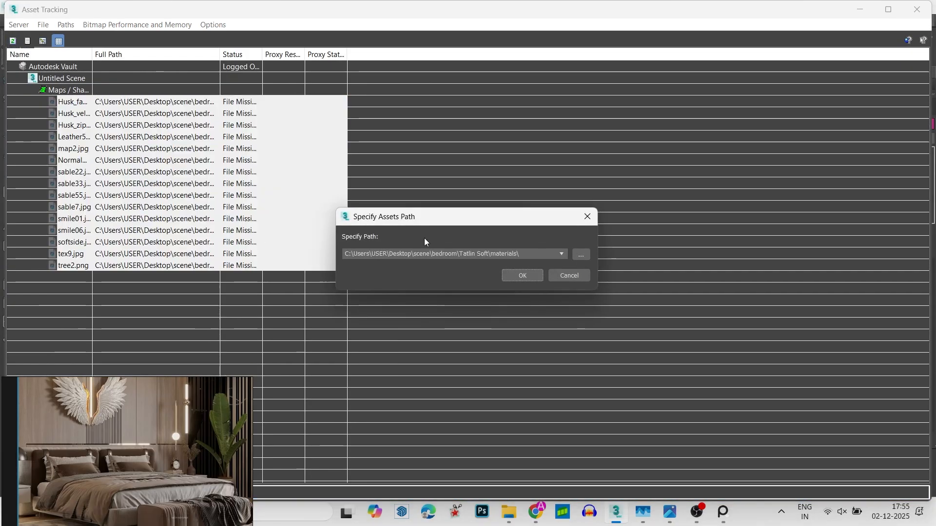
click(581, 253)
- Browse to the Downloads folder as the starting location for the new asset path
click(135, 132)
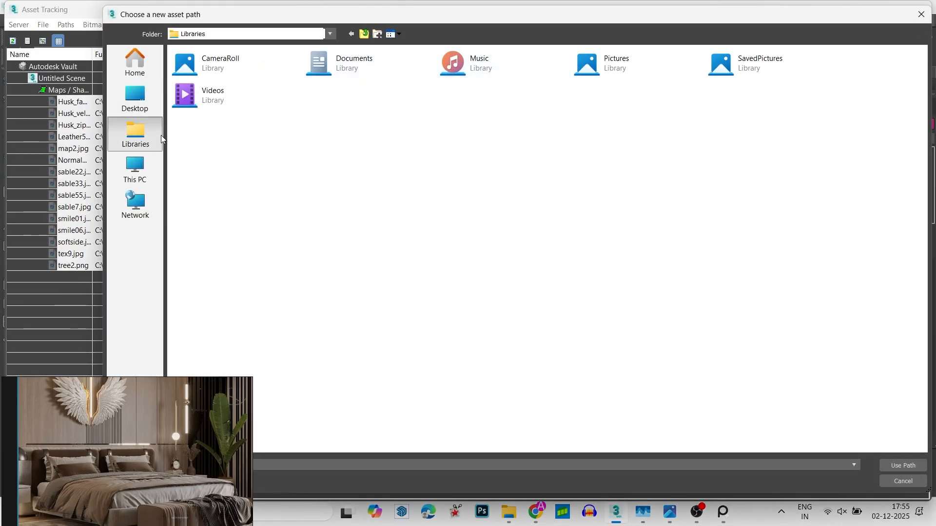
click(127, 109)
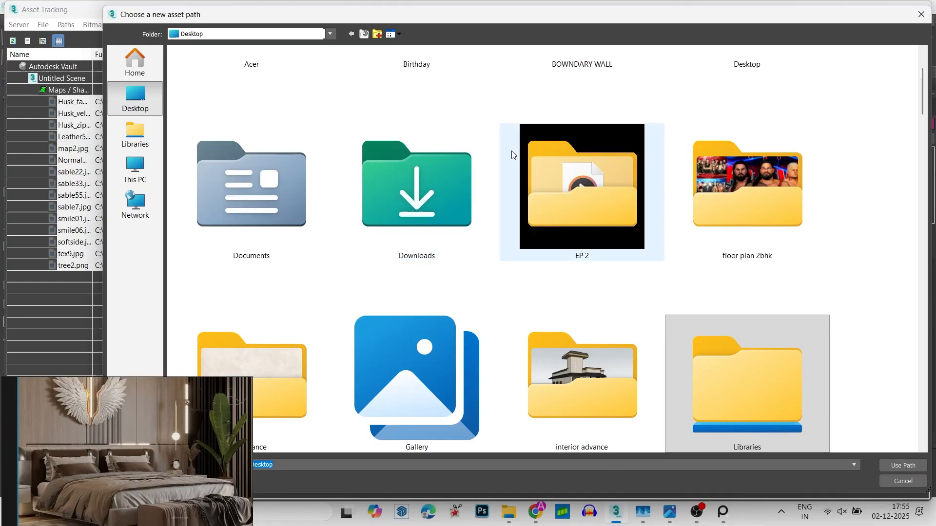
scroll(523, 185, down, 10)
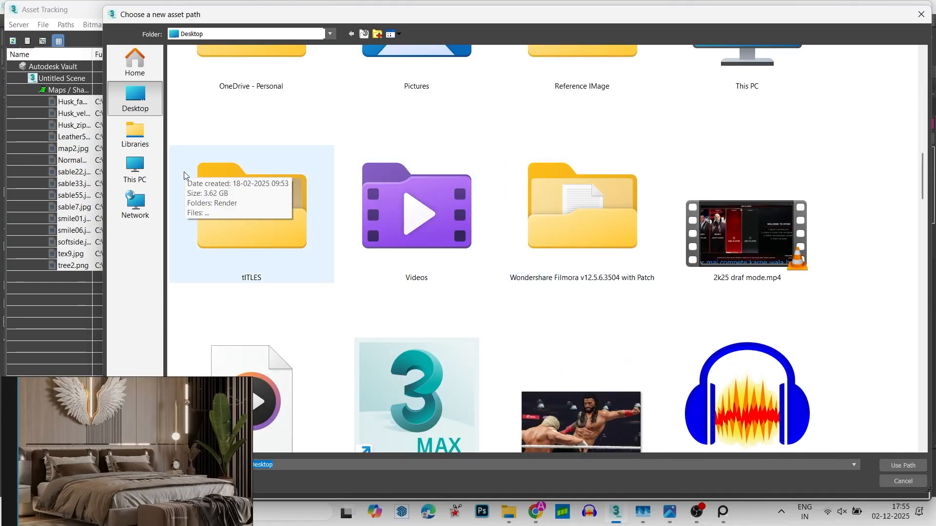
click(135, 168)
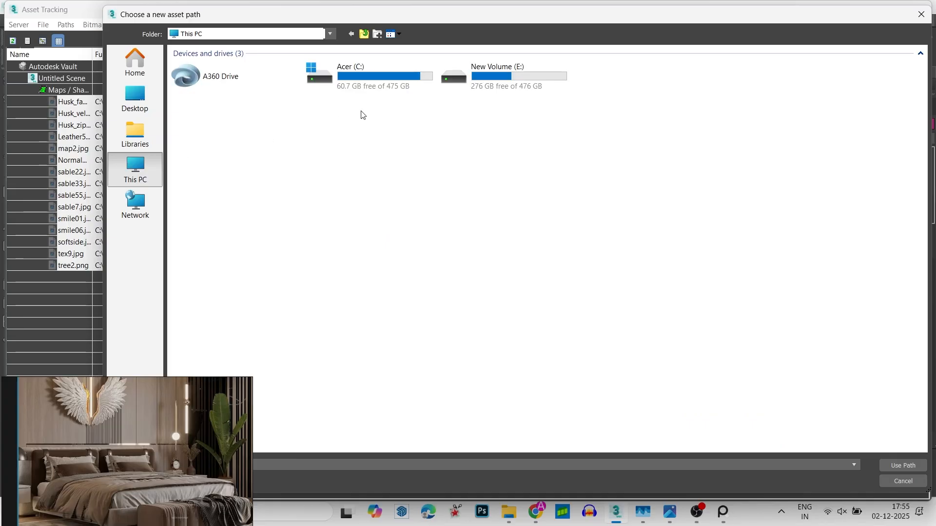
click(146, 132)
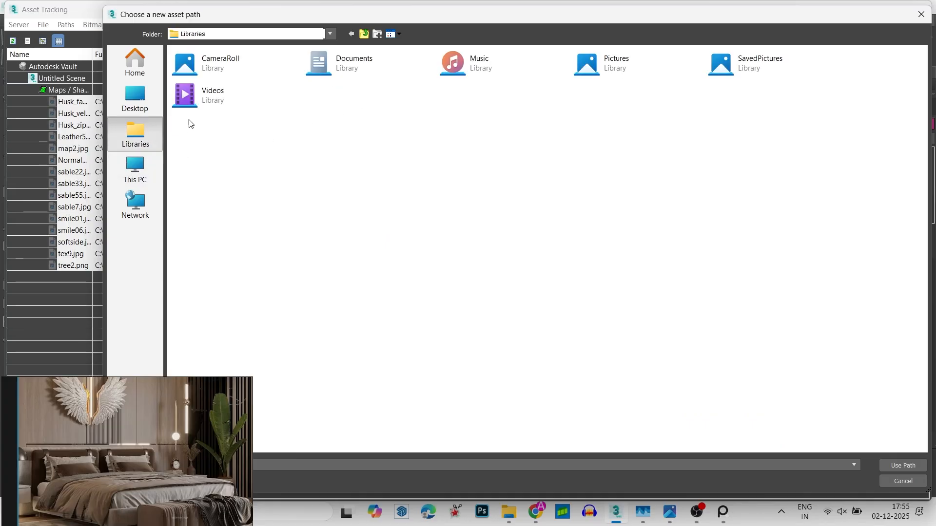
click(136, 96)
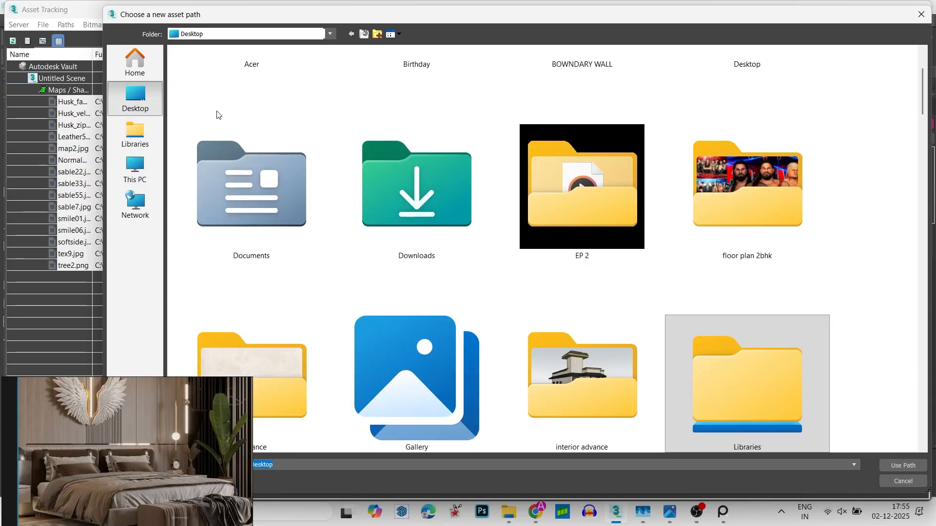
scroll(557, 291, down, 5)
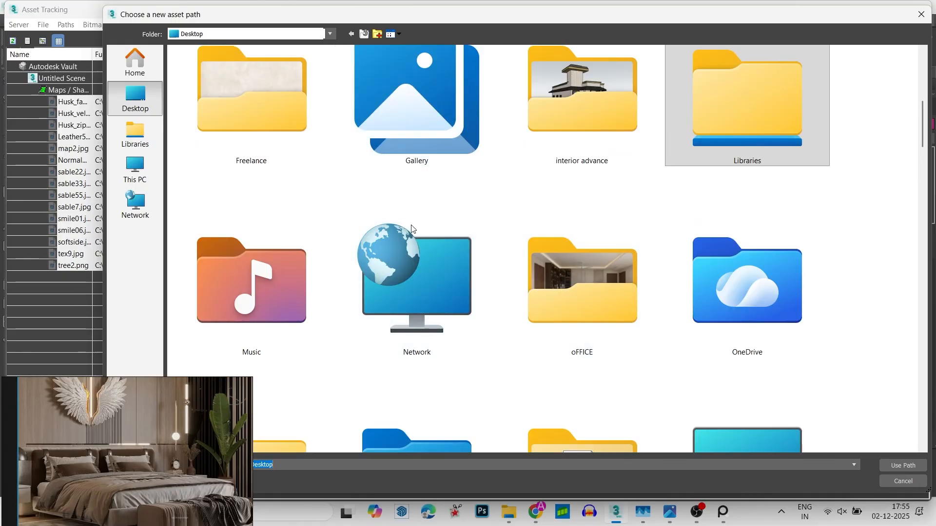
scroll(417, 244, up, 5)
double_click(417, 234)
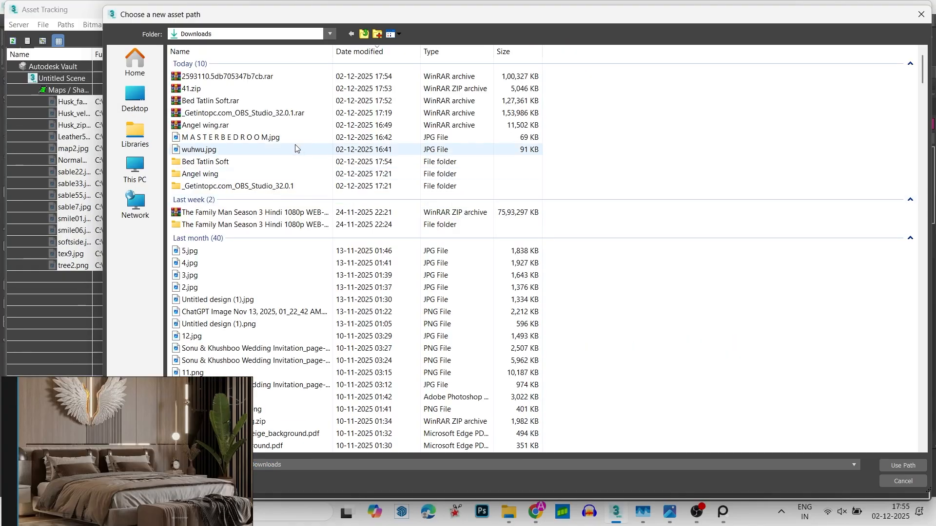
- Set the selected assets' path to the maps folder inside Bed Tatlin Soft\Bed Tatlin Soft and close Asset Tracking
double_click(220, 164)
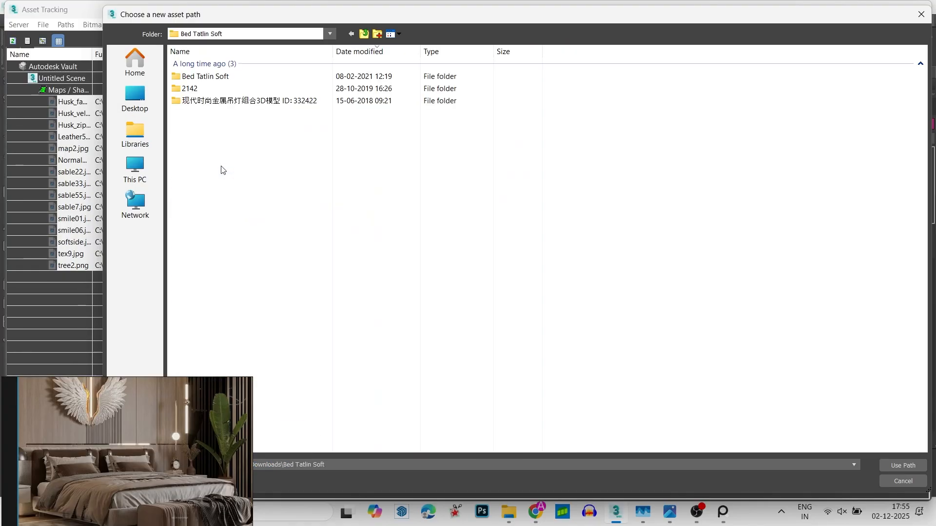
double_click(230, 79)
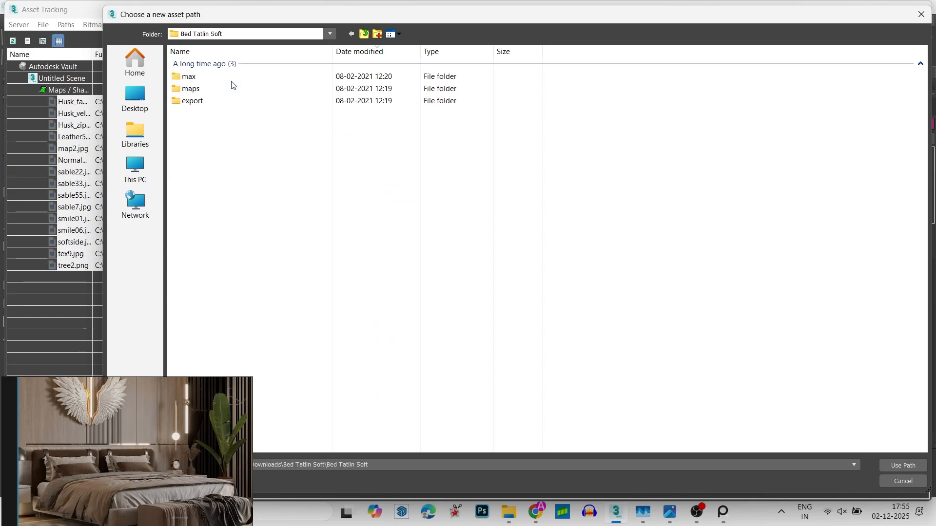
double_click(218, 89)
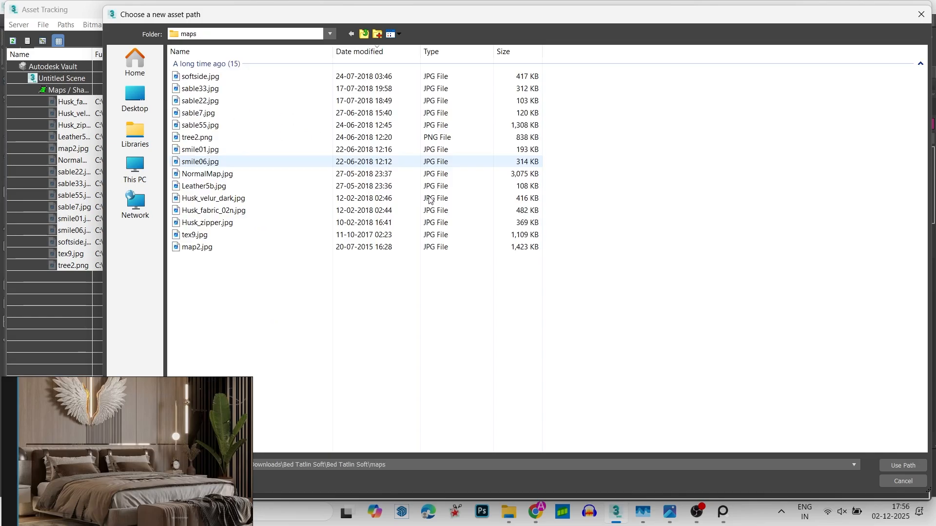
click(889, 466)
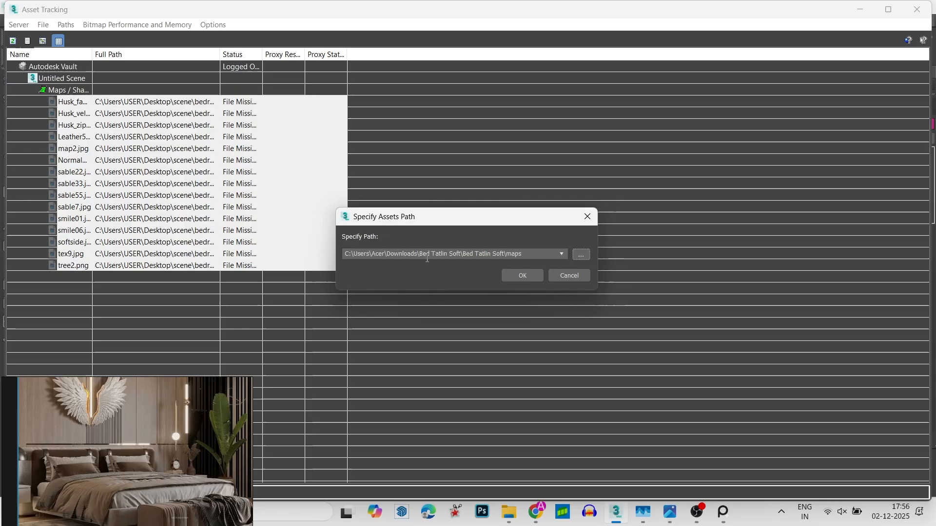
click(518, 274)
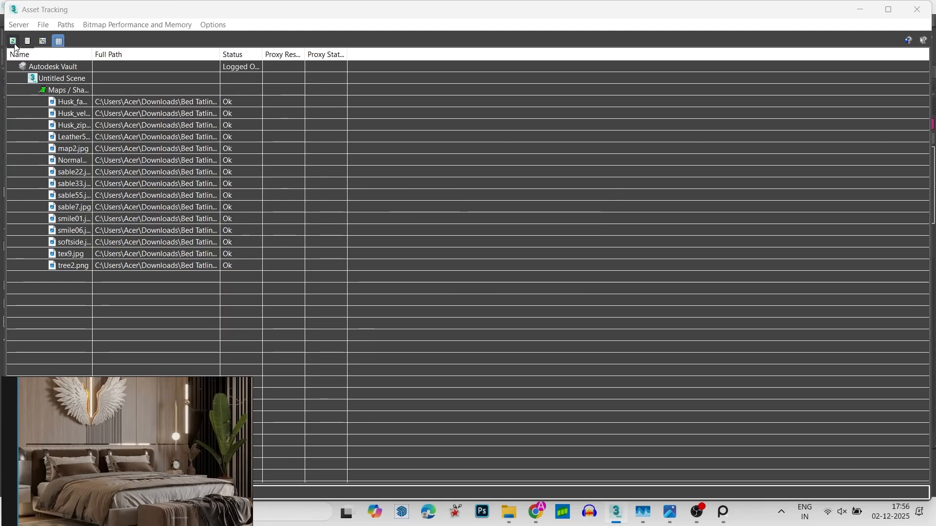
click(917, 9)
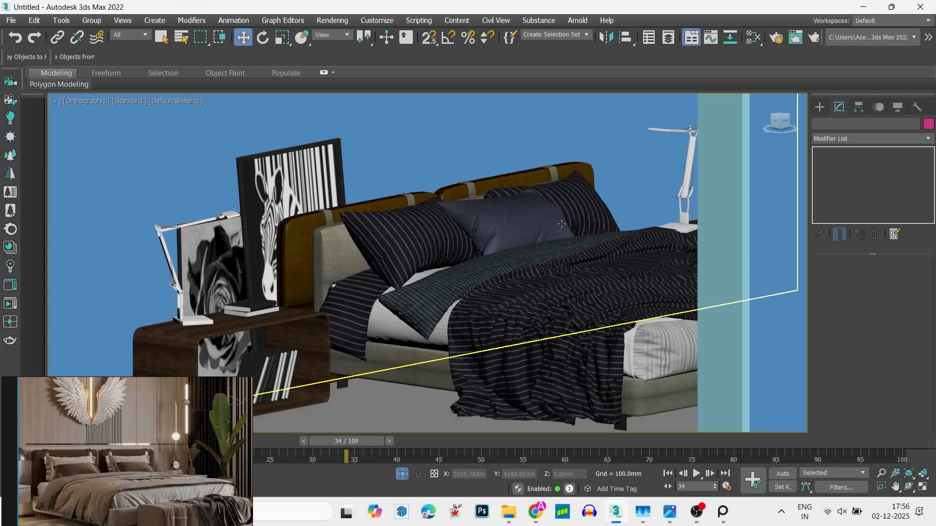
- Mirror the bed group front to back so its headboard faces the opposite way
scroll(600, 262, down, 4)
scroll(377, 289, down, 2)
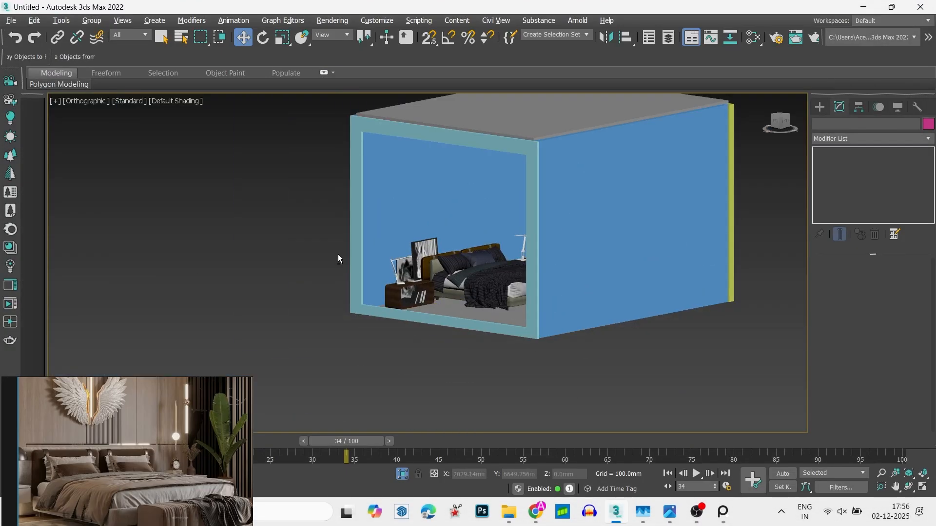
alt+middle_drag(338, 258, 426, 174)
click(377, 273)
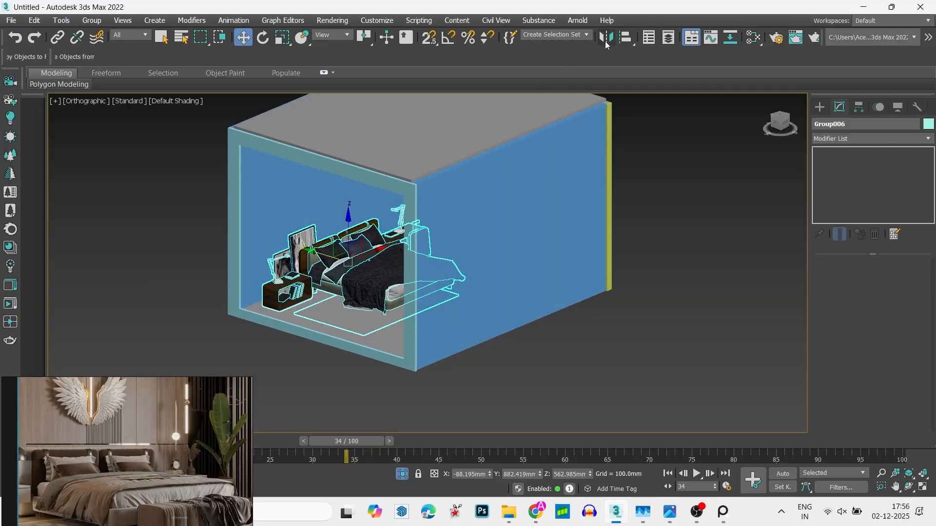
click(606, 41)
click(419, 347)
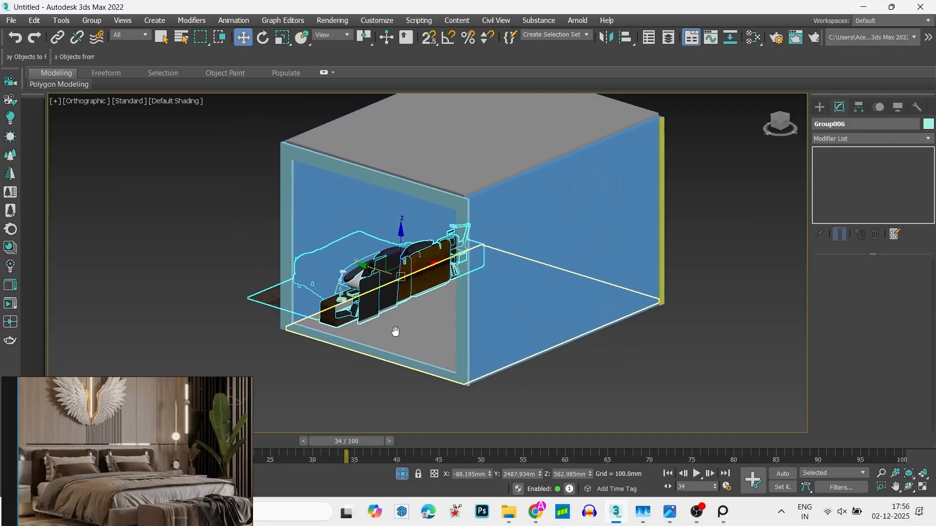
- Move the mirrored bed group along Y to about -922 mm, with its headboard against the panelled wall
alt+middle_drag(393, 328, 445, 326)
drag(361, 284, 547, 275)
scroll(546, 275, up, 10)
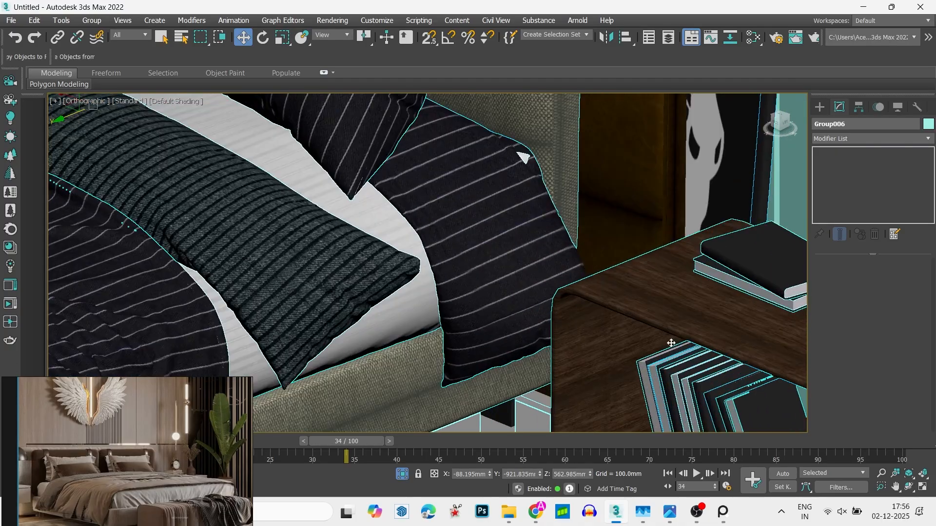
- Raise the bed group to a height of about 609 mm on Z in the front view, then deselect it
middle_drag(565, 205, 555, 165)
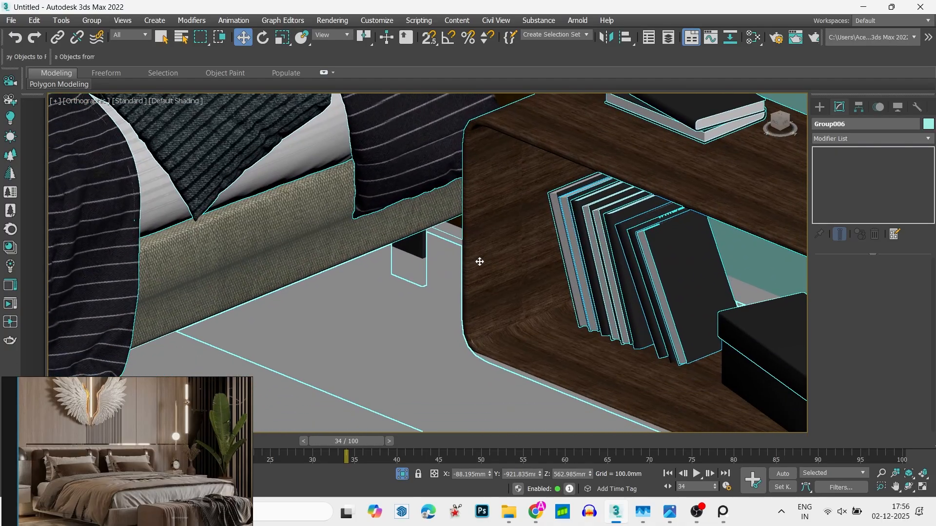
key(f)
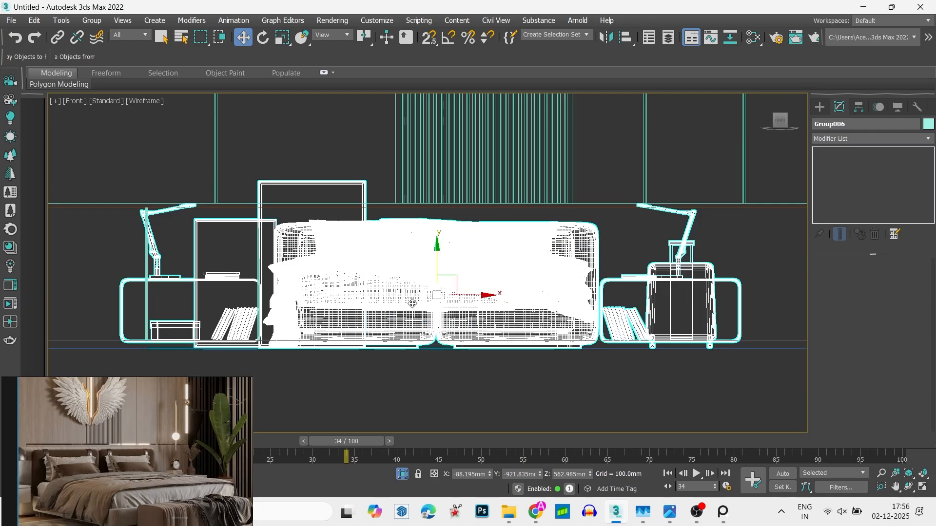
scroll(588, 352, up, 5)
scroll(582, 279, down, 5)
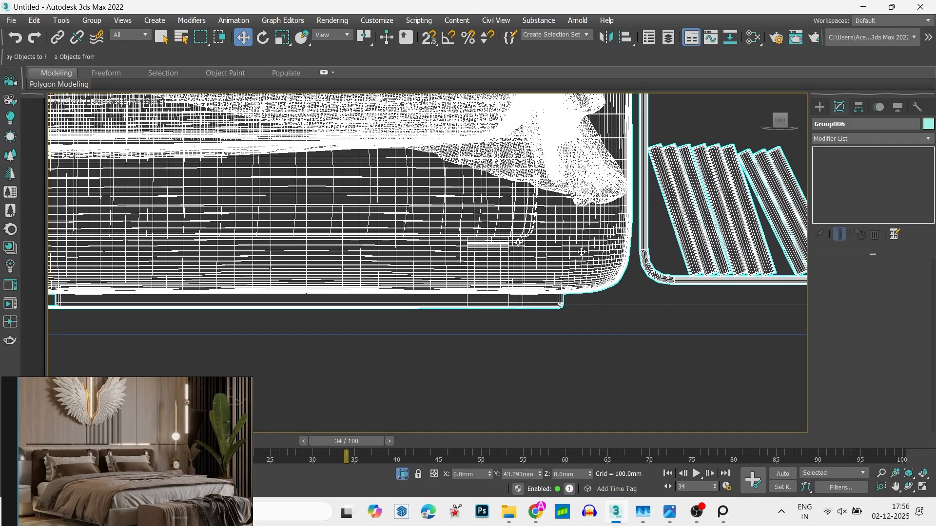
click(557, 355)
alt+middle_drag(571, 336, 578, 329)
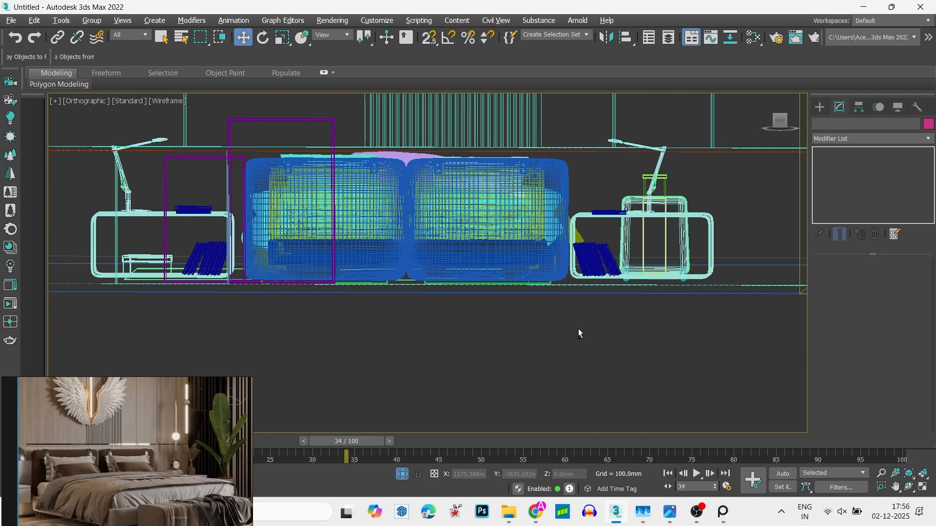
- Select the bed group in the shaded orthographic view and raise it along Z to about 663 mm
key(F3)
scroll(512, 328, down, 5)
alt+middle_drag(409, 316, 556, 323)
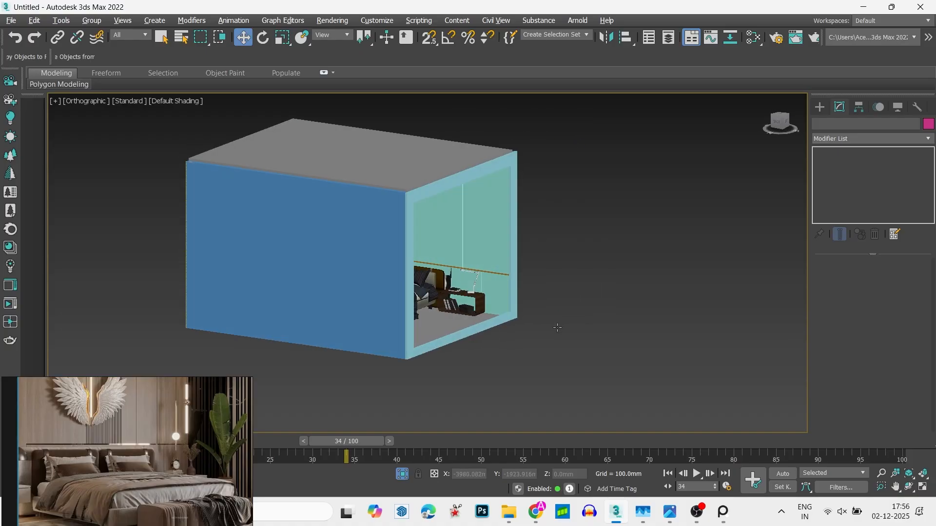
scroll(556, 321, up, 10)
scroll(484, 303, down, 10)
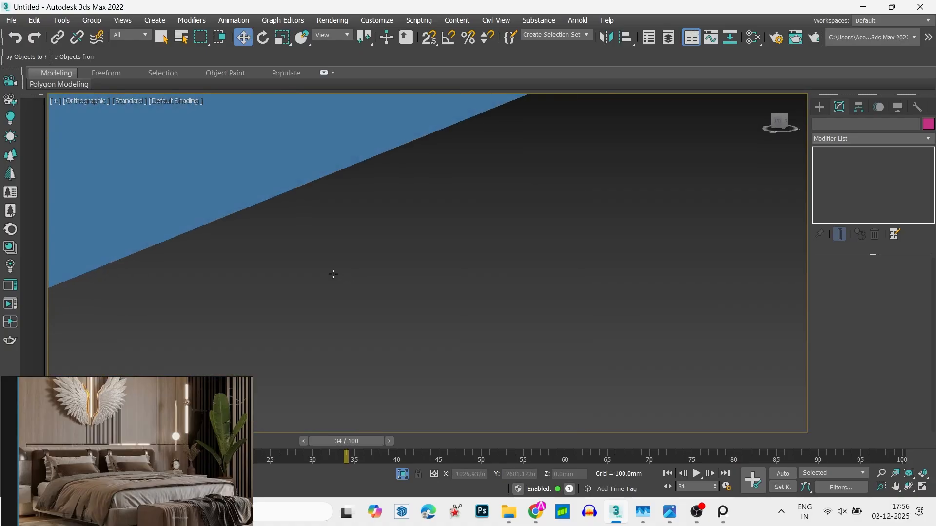
alt+middle_drag(443, 290, 431, 320)
scroll(374, 324, up, 7)
click(397, 325)
middle_drag(505, 321, 381, 232)
scroll(445, 317, up, 5)
scroll(445, 317, down, 6)
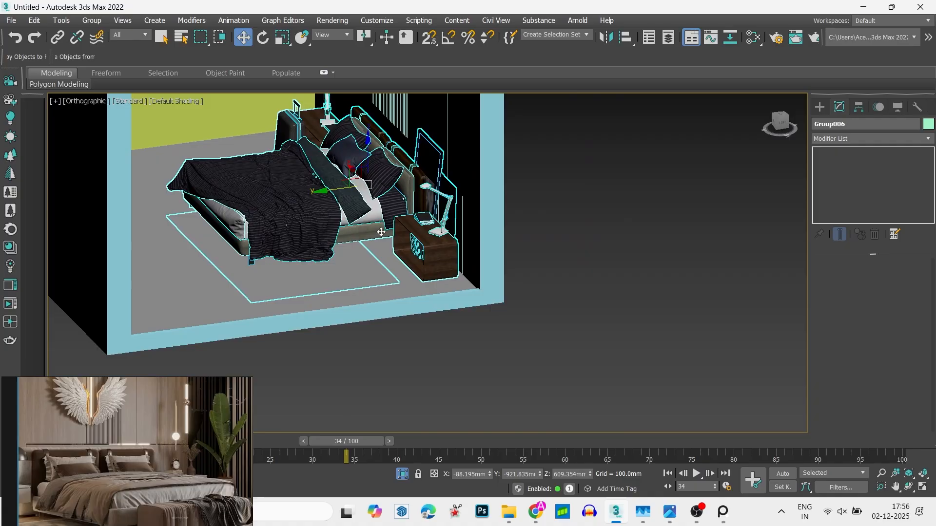
drag(367, 151, 367, 146)
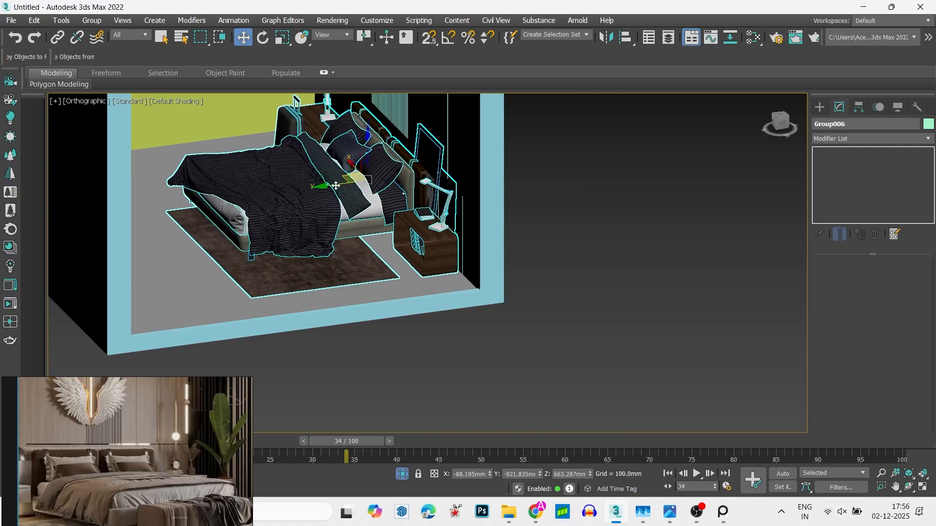
- Turn on snapping and lower the bed group by the rug's corner to about 410 mm on Z
scroll(255, 308, up, 10)
key(s)
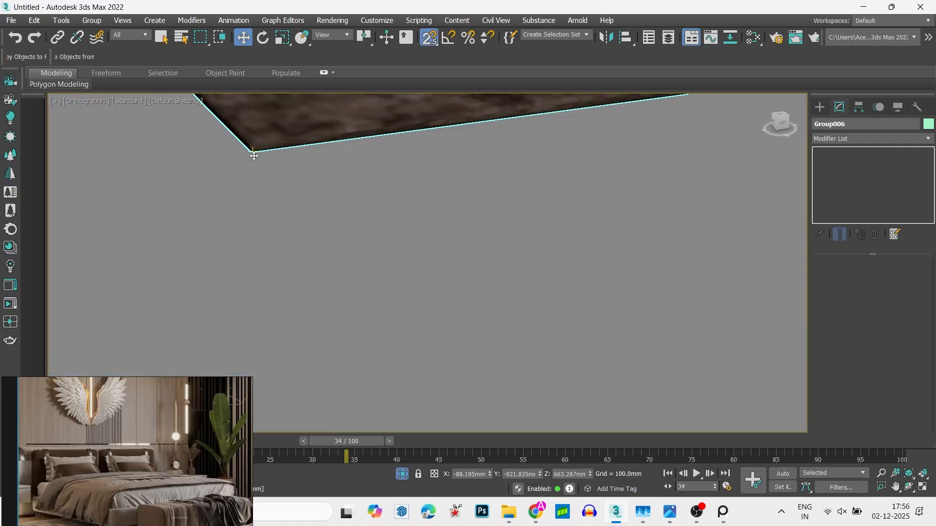
mouse_move(252, 154)
mouse_down()
mouse_move(257, 200)
mouse_move(264, 178)
mouse_move(346, 225)
mouse_up()
key(F3)
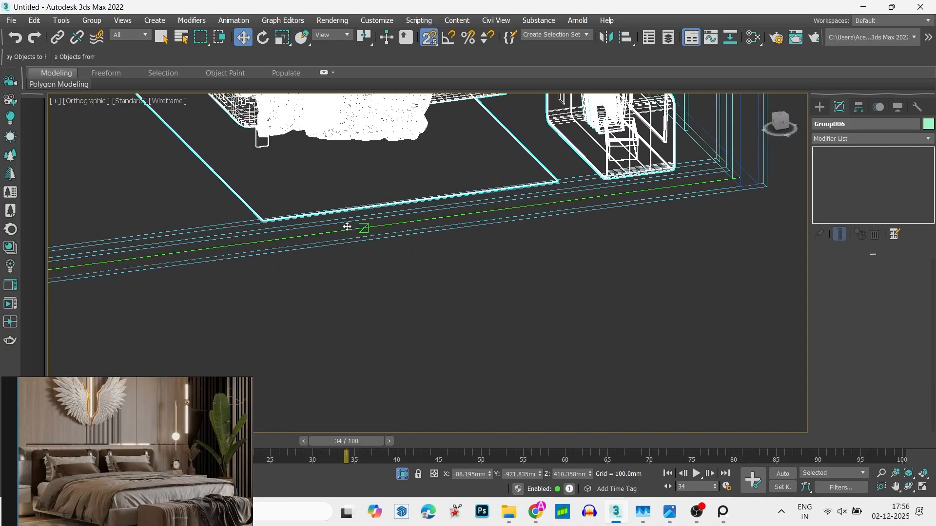
key(F3)
alt+middle_drag(313, 203, 320, 251)
- Reposition the bed group in the front wireframe view by snapping its rug's underside to the floor, at about 613 mm on Z
key(f)
key(z)
key(F3)
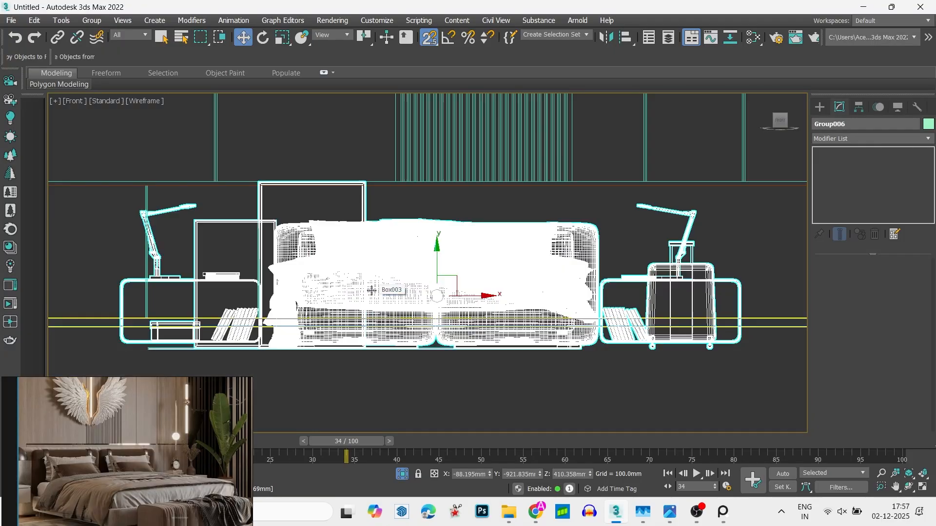
scroll(145, 359, up, 4)
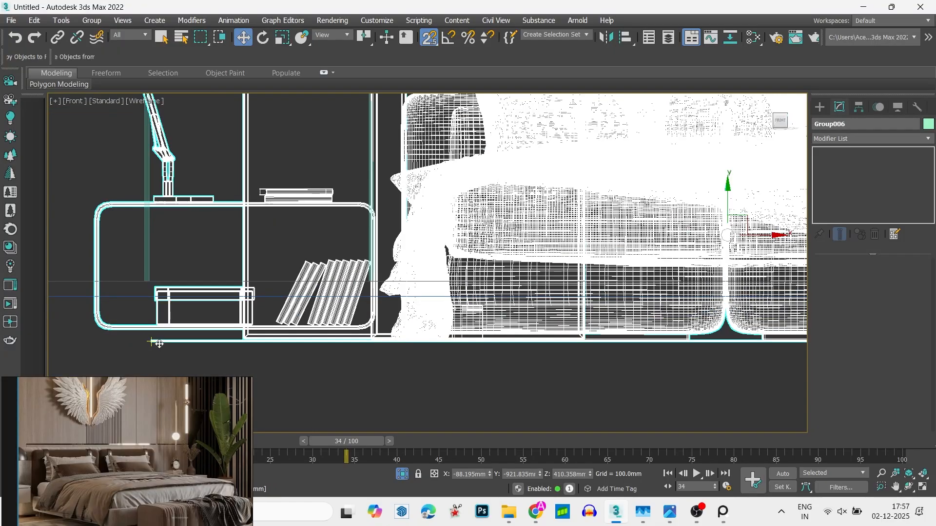
scroll(157, 343, up, 5)
scroll(107, 319, down, 5)
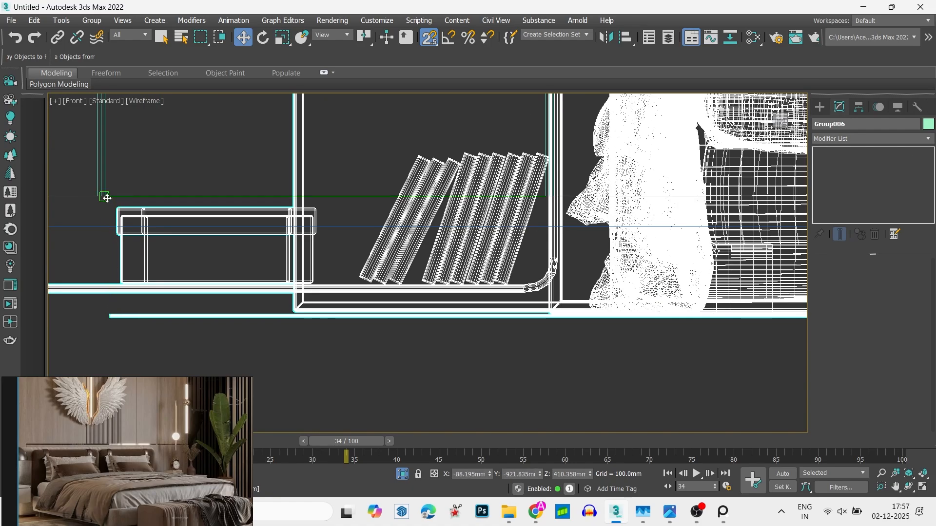
key(z)
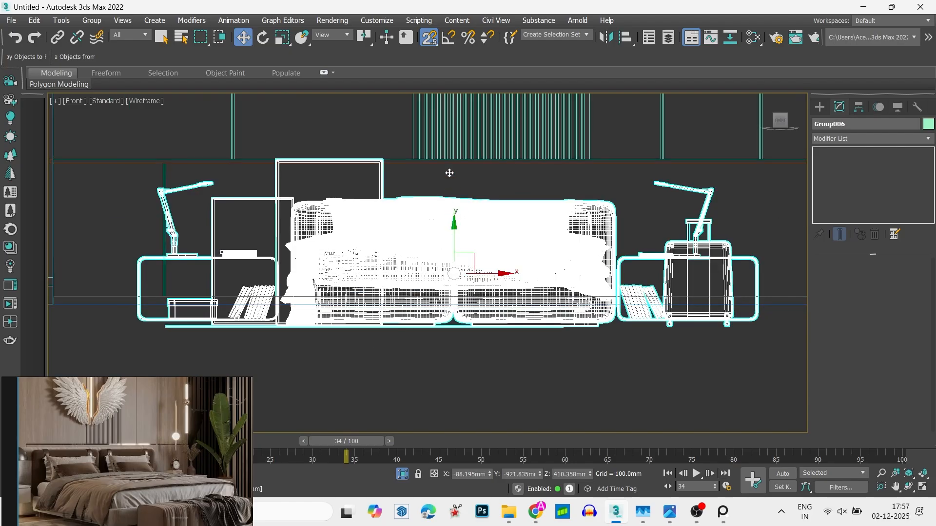
drag(456, 230, 451, 190)
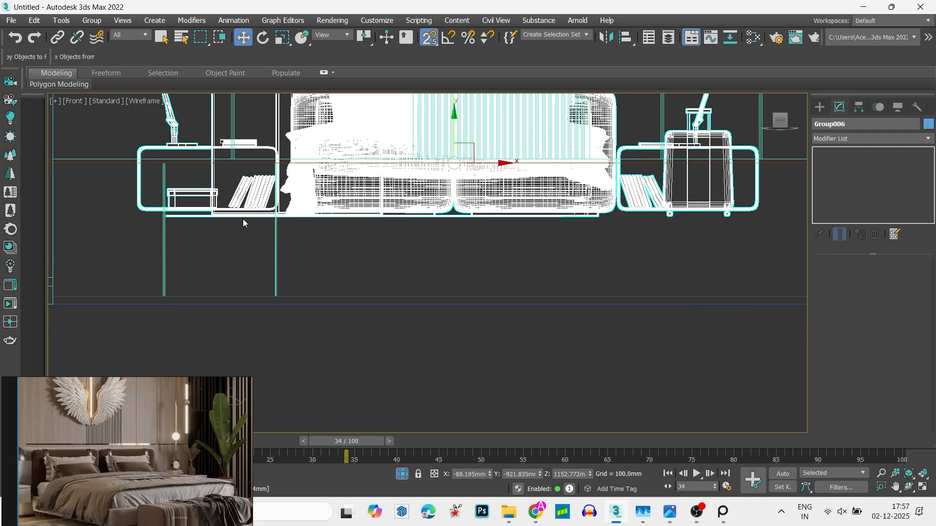
scroll(179, 224, up, 6)
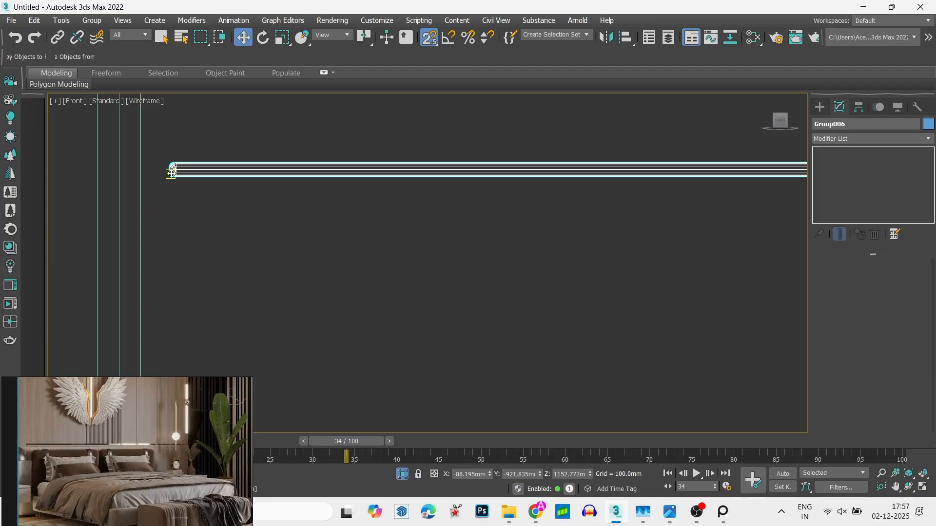
drag(179, 176, 303, 216)
scroll(216, 141, down, 10)
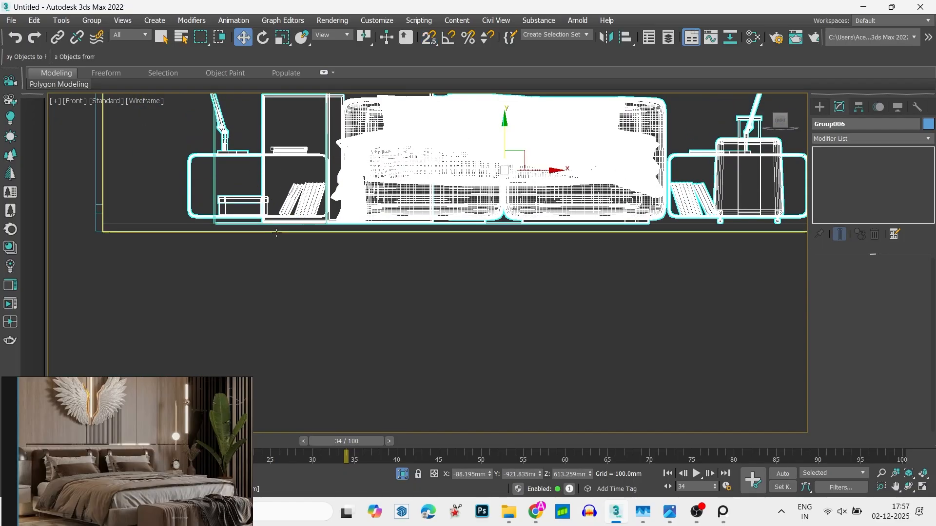
- Deselect the bed group and examine its placement in the room in the shaded orthographic view against the reference image
mouse_move(277, 233)
alt+middle_down()
mouse_move(336, 299)
mouse_move(279, 328)
alt+middle_up()
key(F3)
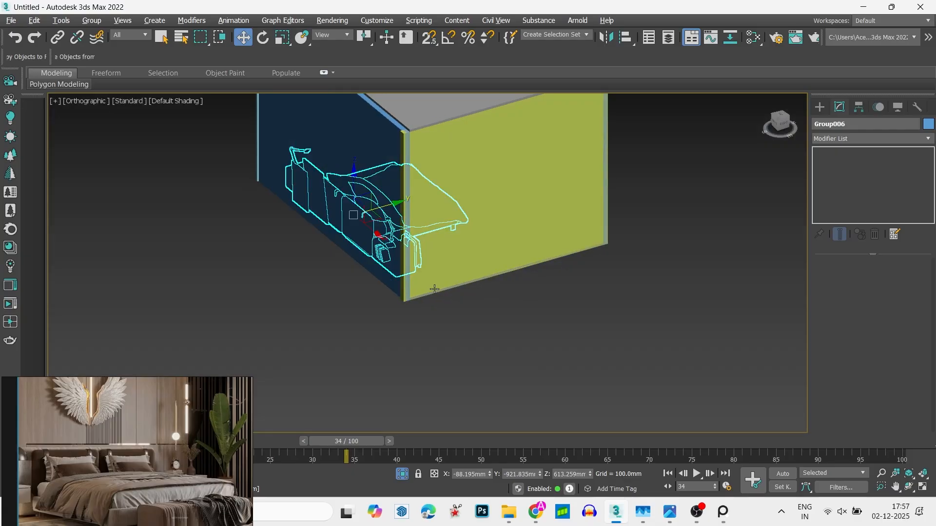
alt+middle_drag(435, 289, 414, 334)
click(437, 321)
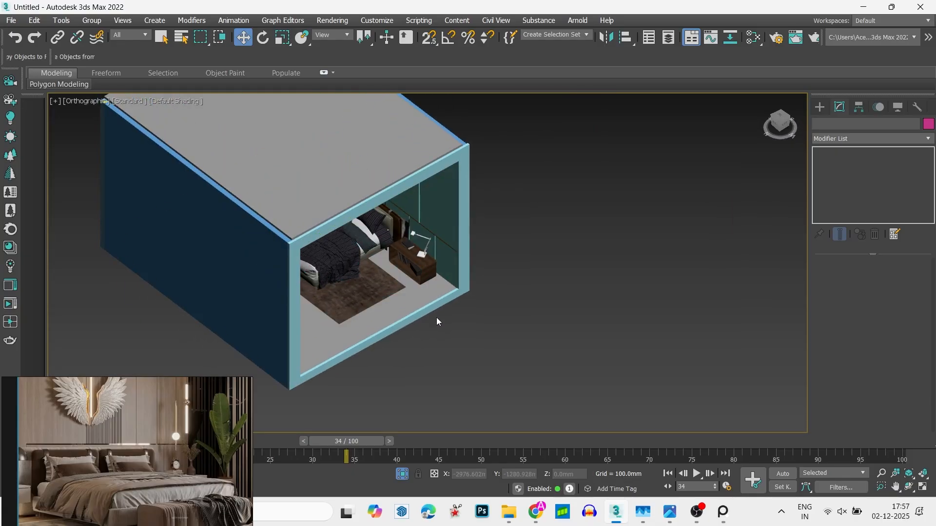
scroll(431, 314, up, 3)
scroll(407, 305, down, 2)
alt+middle_drag(384, 302, 382, 272)
scroll(203, 419, down, 2)
middle_drag(202, 423, 192, 414)
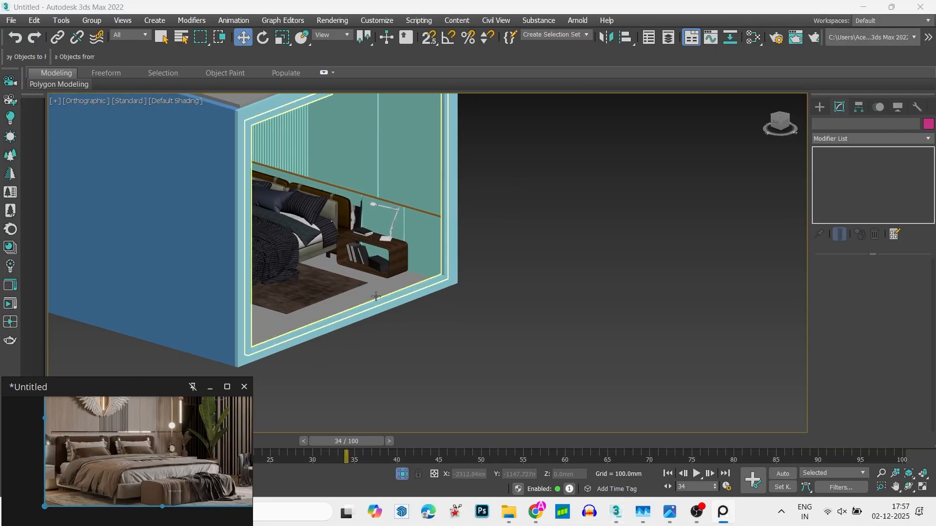
alt+middle_drag(376, 296, 490, 235)
- Move the bed group along X to about 223 mm in the top view, towards the middle of the room
click(786, 117)
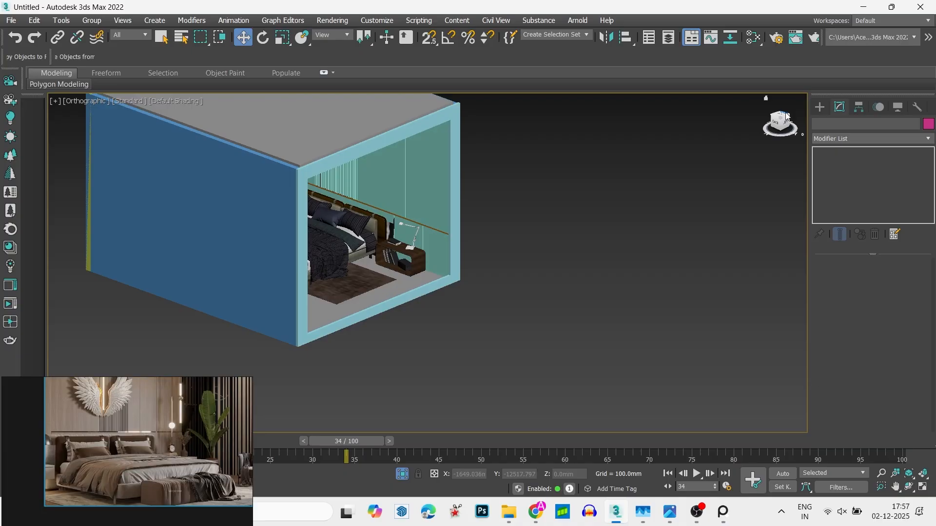
click(780, 113)
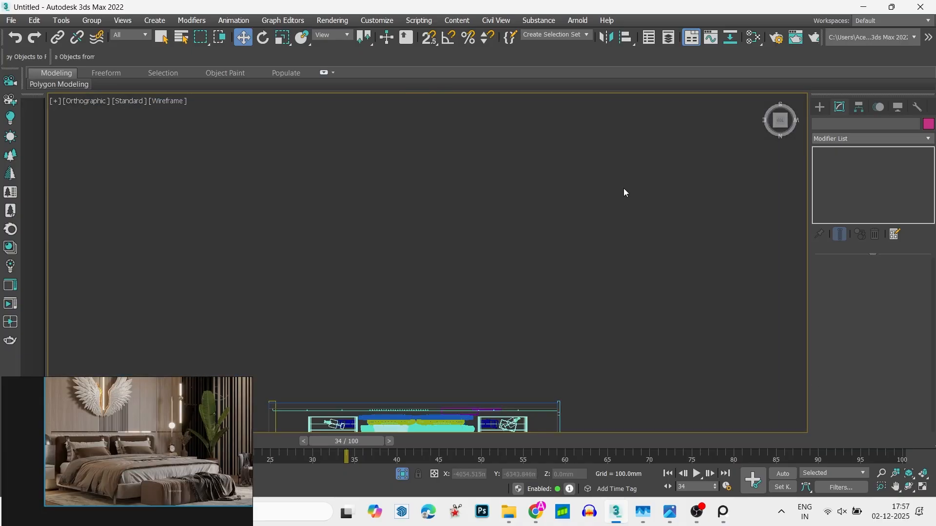
scroll(502, 217, up, 4)
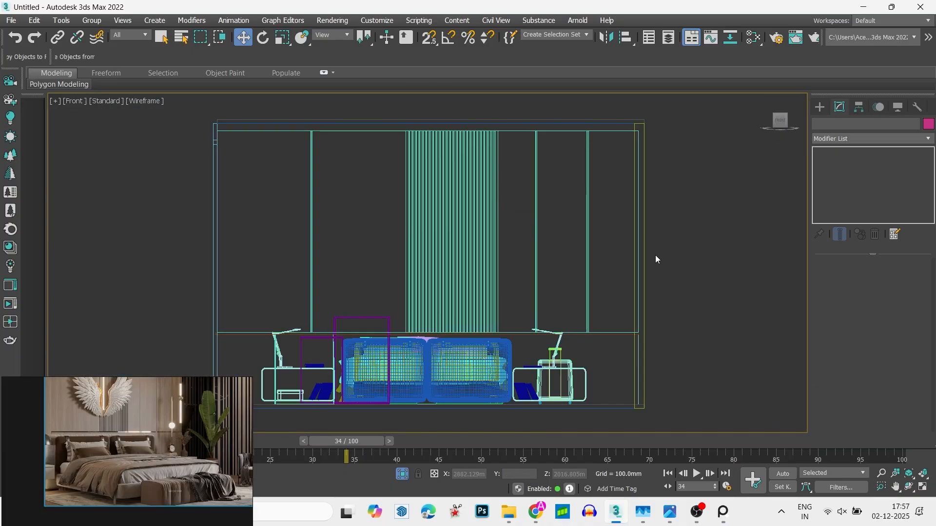
scroll(655, 255, down, 2)
scroll(609, 325, up, 3)
scroll(518, 233, down, 3)
key(t)
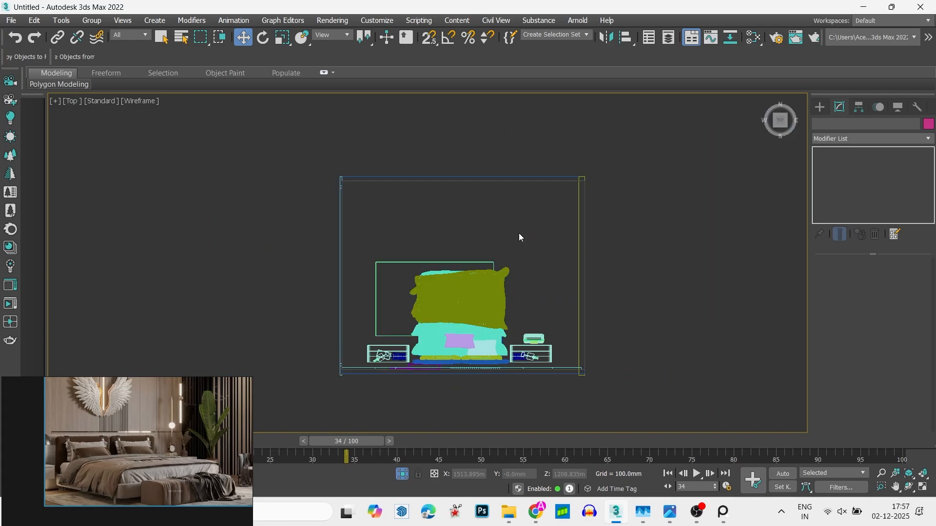
scroll(526, 271, up, 2)
middle_drag(526, 270, 584, 245)
click(513, 322)
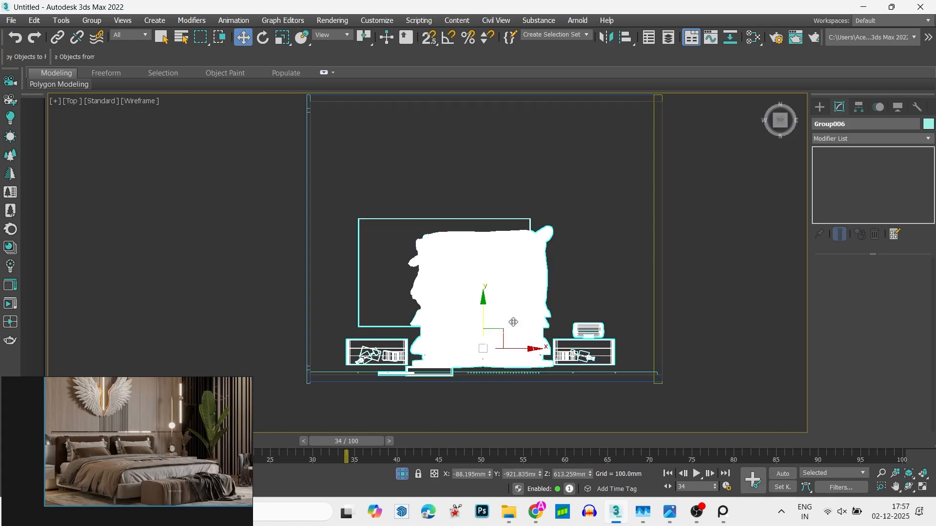
drag(525, 349, 545, 351)
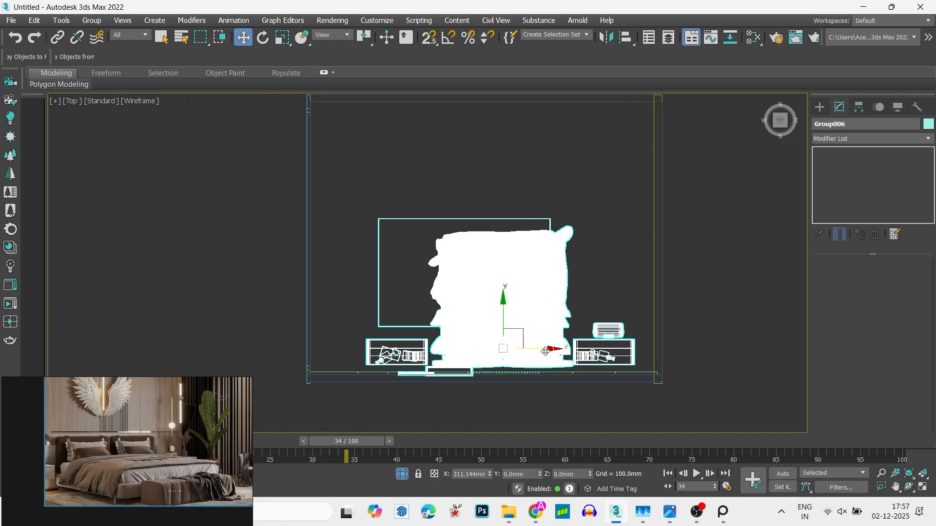
- Switch to File Explorer and extract PLANT 26102019 3D MAX 2011.rar from the 2142 plant folder into its own folder
key(alt+Tab)
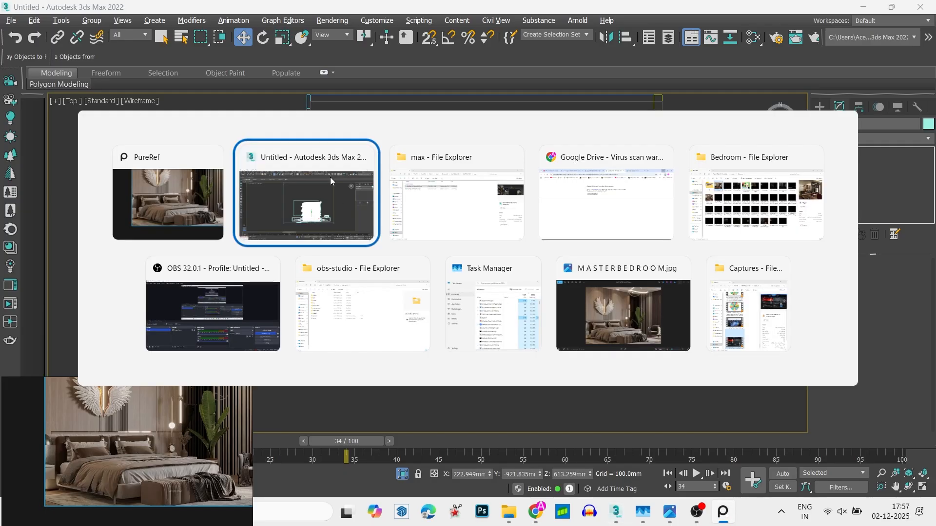
click(480, 34)
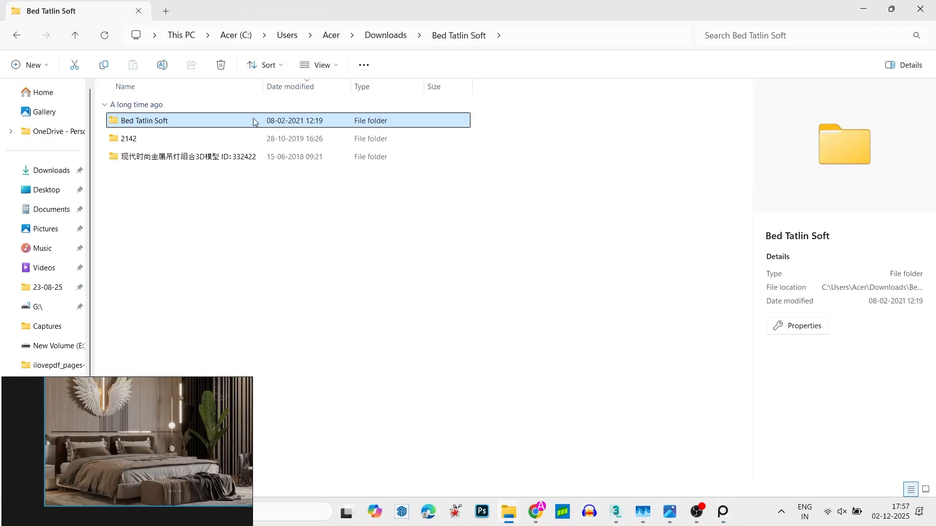
click(236, 140)
double_click(236, 141)
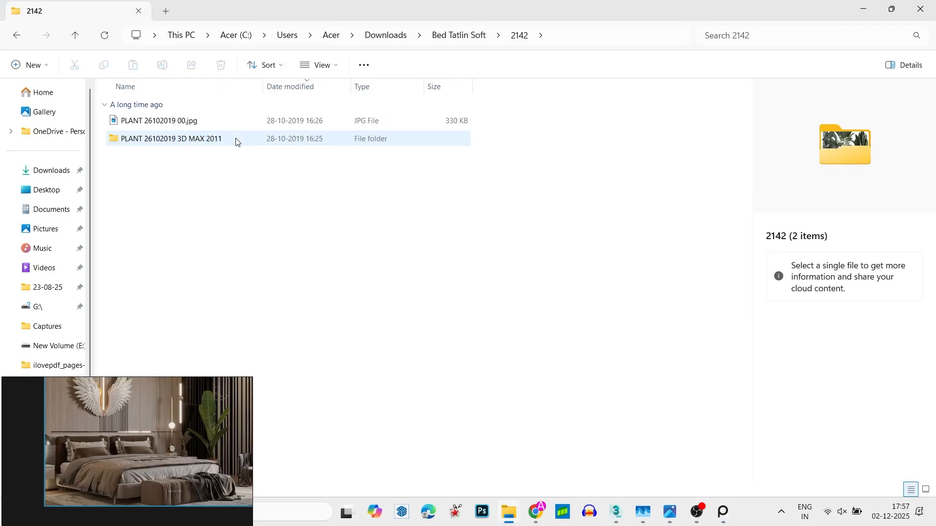
double_click(202, 140)
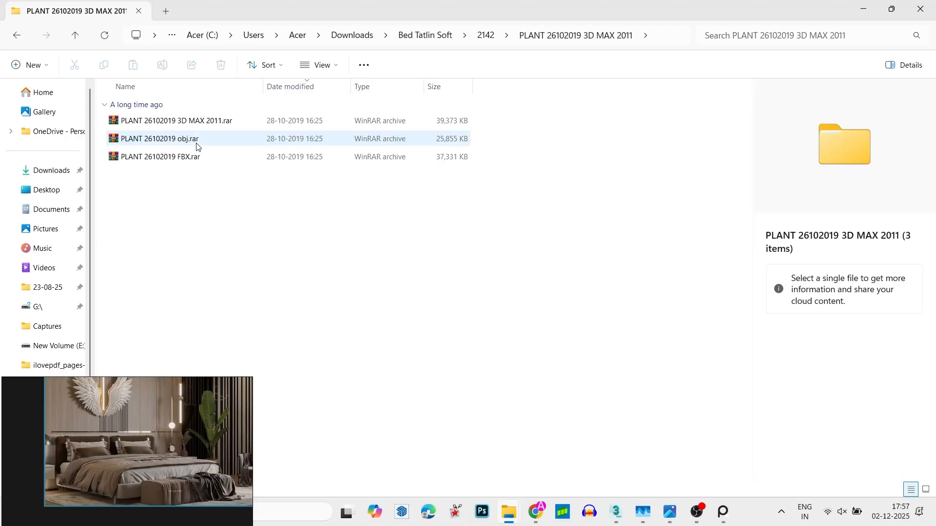
click(205, 120)
right_click(195, 123)
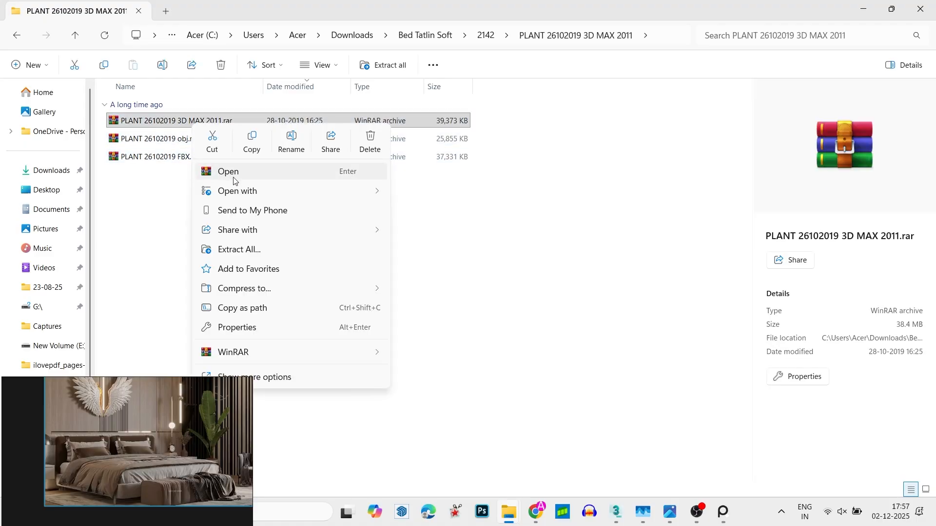
mouse_move(373, 353)
click(437, 391)
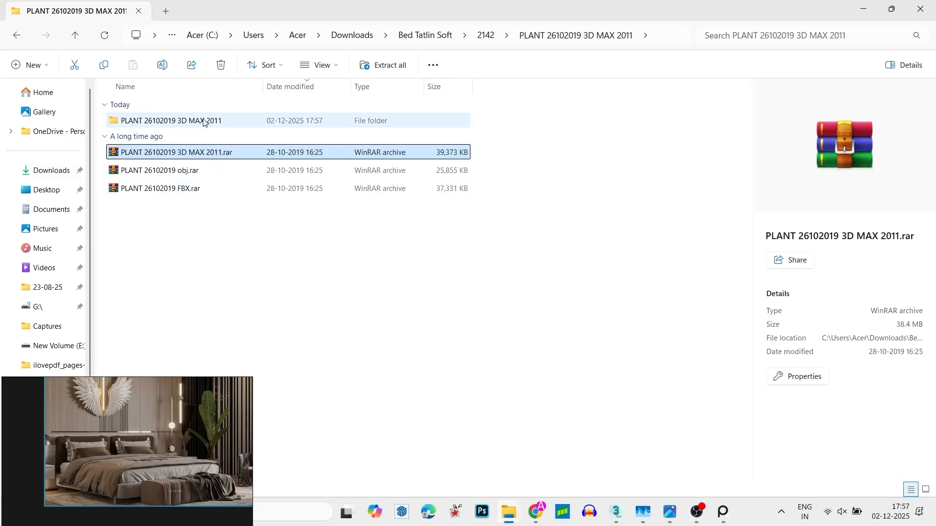
- Go into the extracted plant folder and open the scene file PLANT 26102019.max
click(201, 119)
double_click(201, 119)
double_click(201, 121)
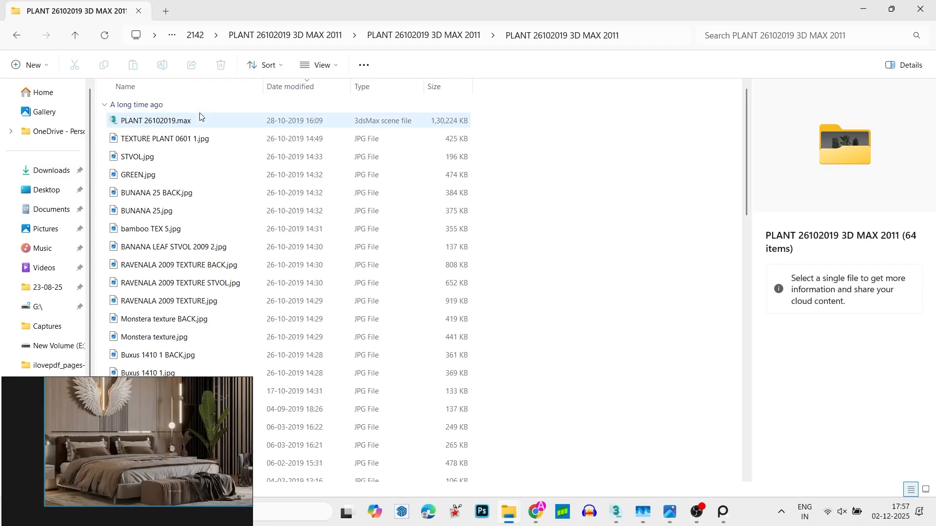
click(192, 122)
click(526, 188)
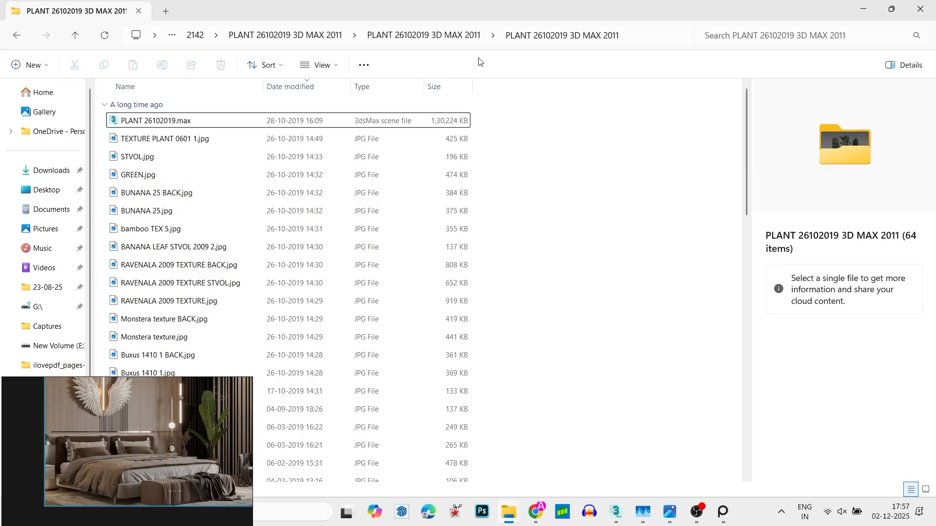
- Return to the Downloads folder and open the metal pendant lamp folder ID：332422 inside Bed Tatlin Soft
click(438, 35)
click(341, 36)
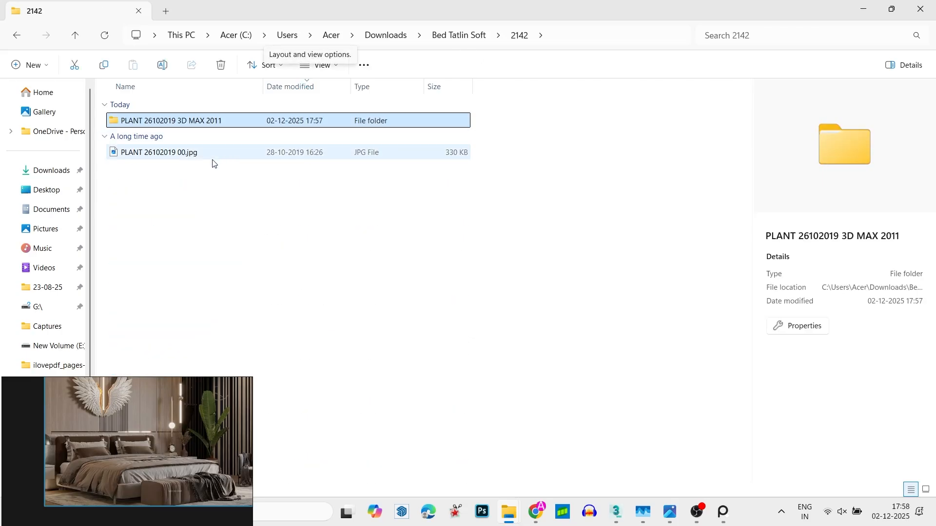
click(401, 35)
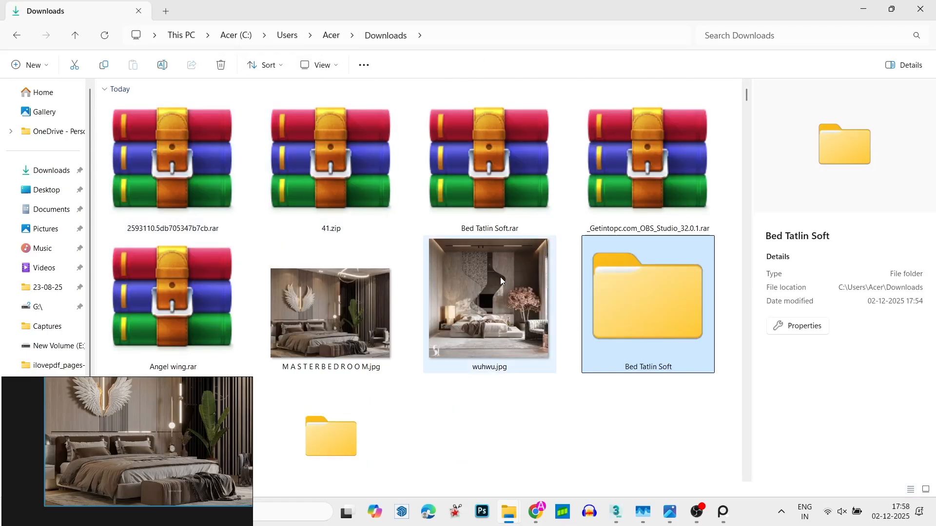
double_click(653, 285)
double_click(187, 157)
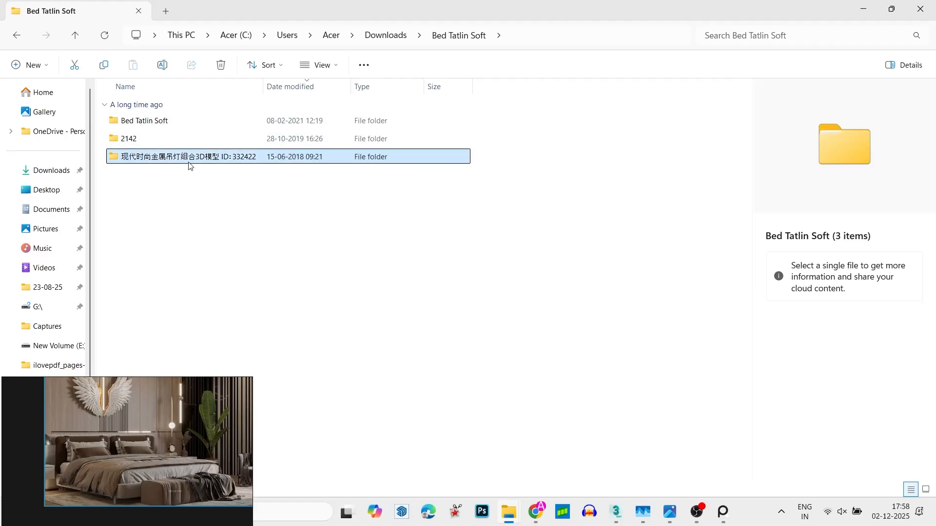
- Preview the JPG images in the pendant lamp folder, from C3.jpg through 035)W New Orleans (22).jpg
click(166, 156)
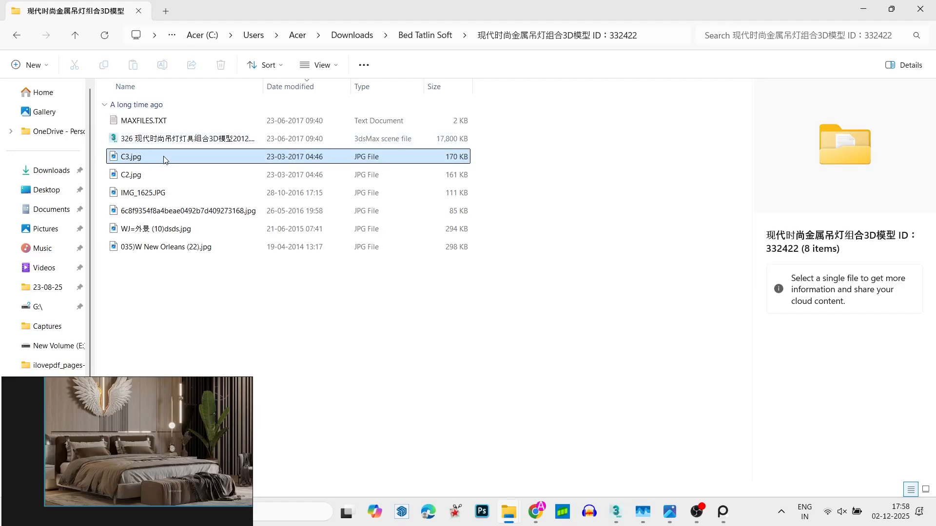
click(138, 175)
click(139, 190)
click(143, 213)
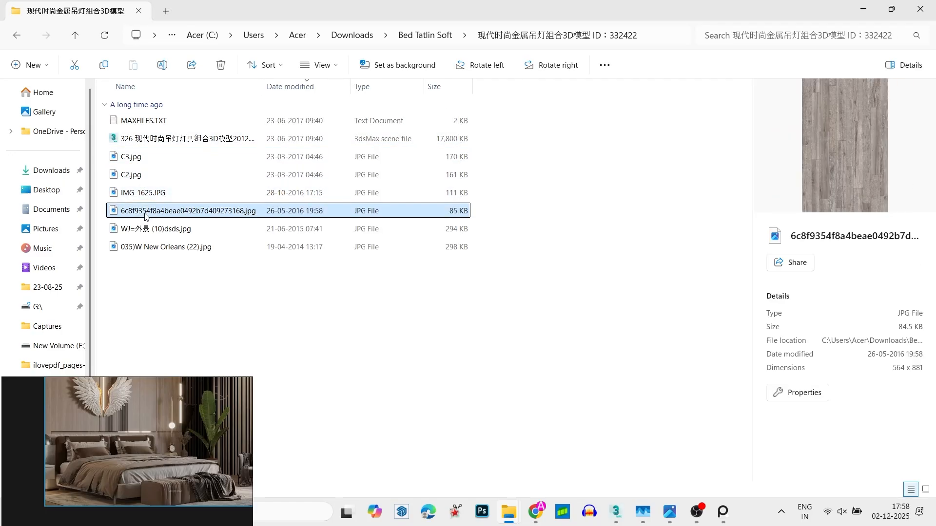
click(148, 238)
click(153, 231)
click(162, 248)
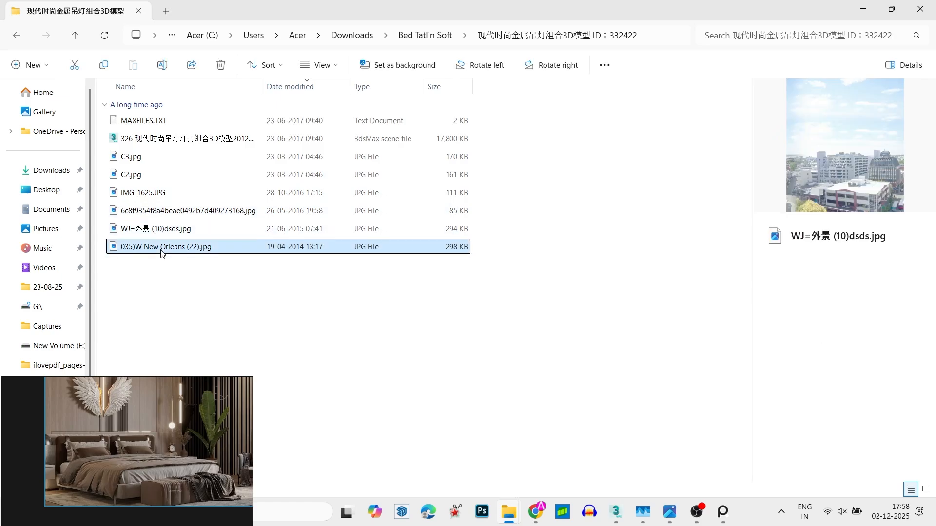
- Open the 3dsMax scene file starting with 326 from the pendant lamp folder and minimise File Explorer
click(147, 140)
click(416, 290)
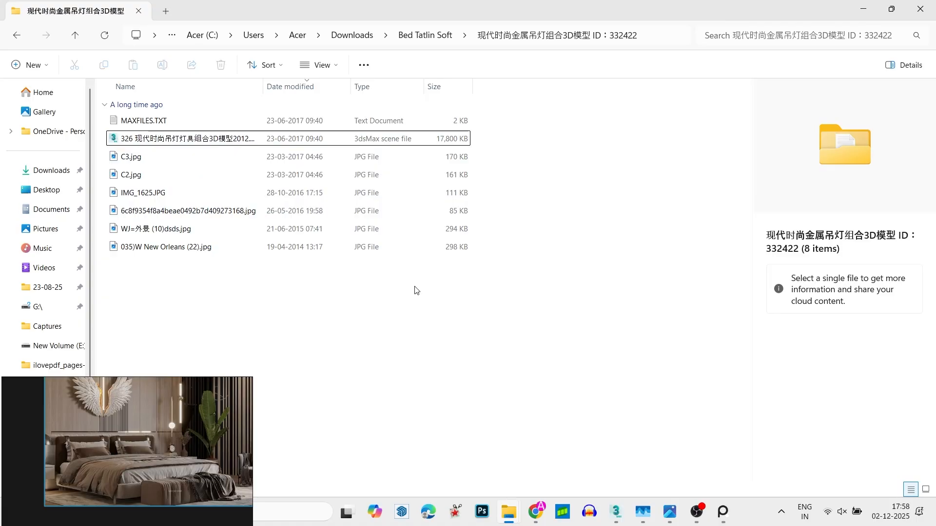
click(871, 6)
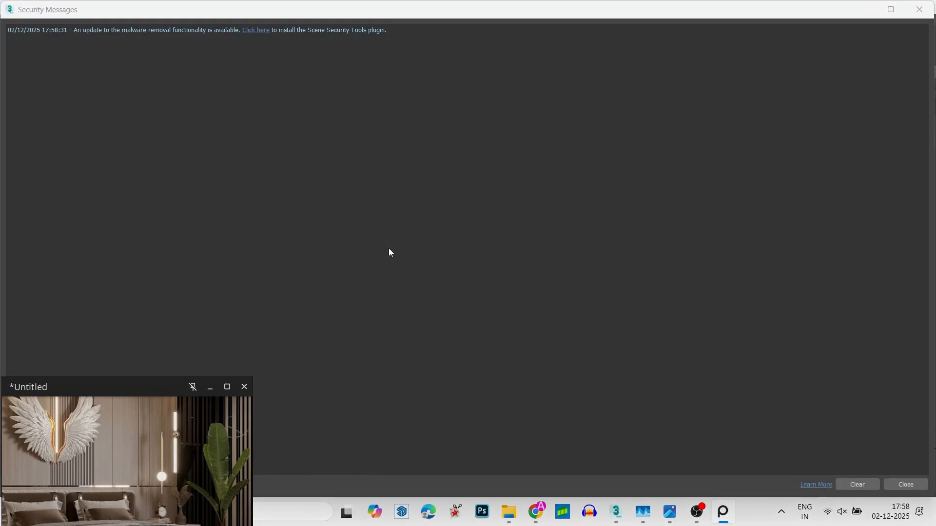
- Dismiss the security messages and load PLANT 26102019.max despite the missing DLLs, adopting the file's unit scale
click(929, 7)
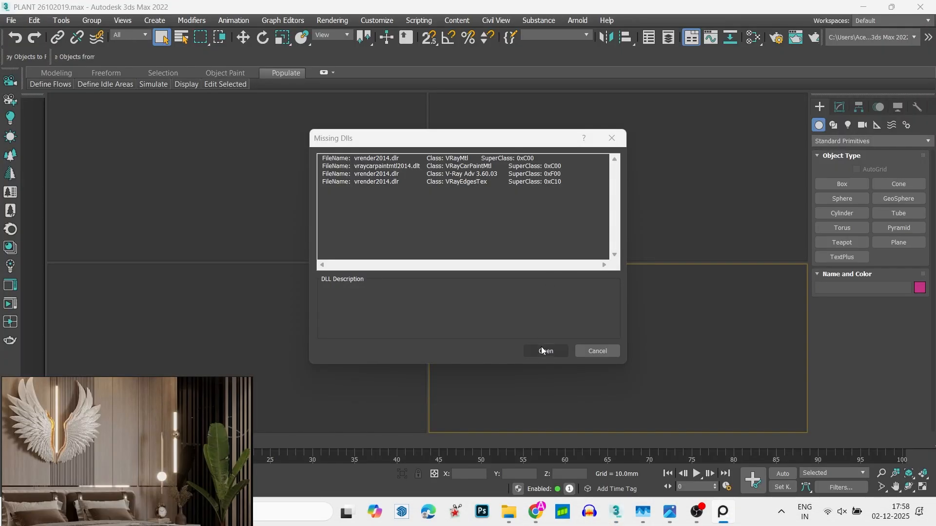
click(541, 347)
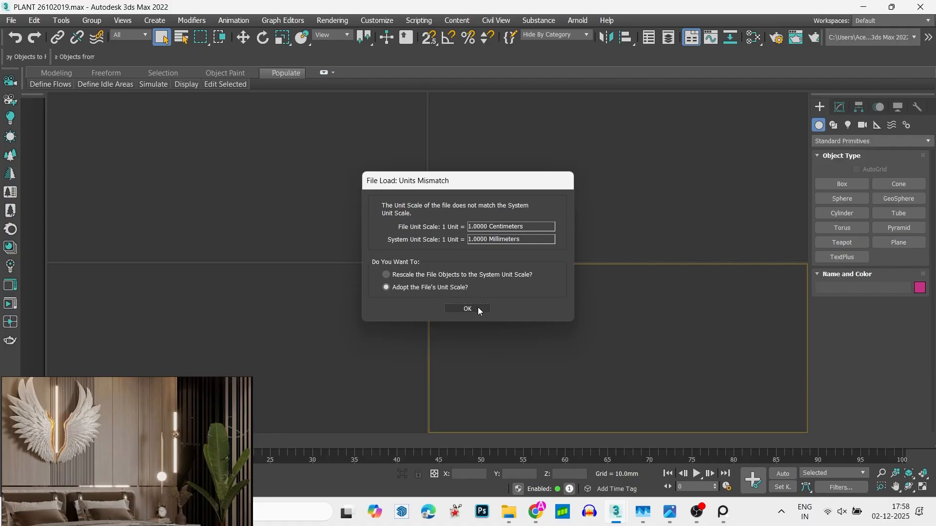
click(477, 309)
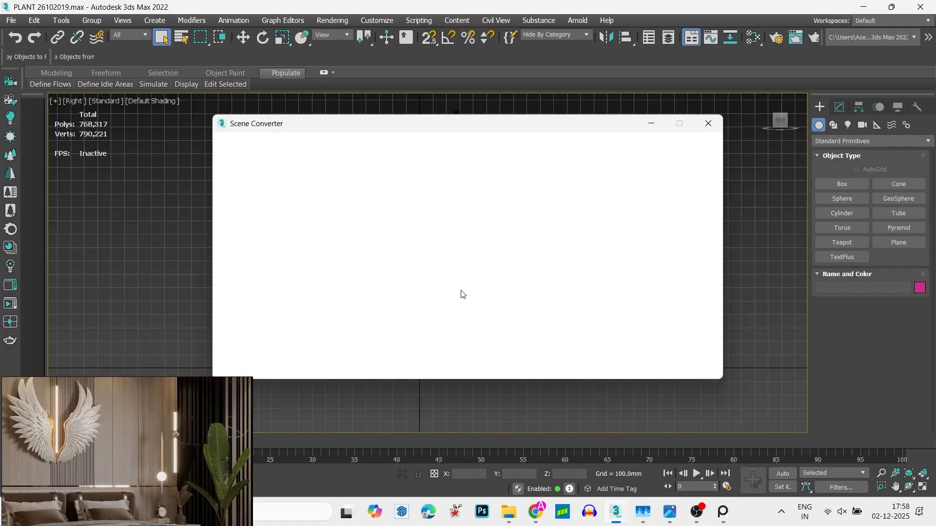
- Copy the tall banana plant in the middle of the plant scene to file and switch to the Untitled bedroom scene
click(704, 126)
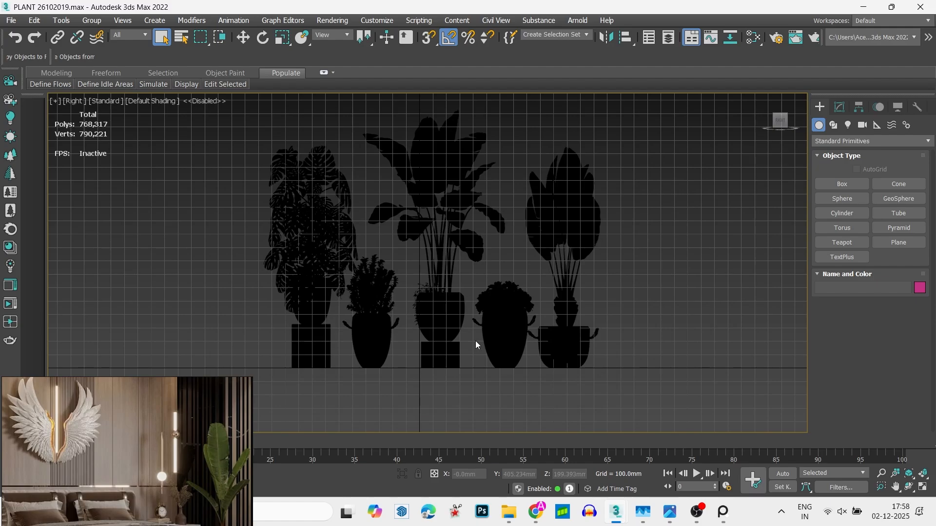
click(451, 293)
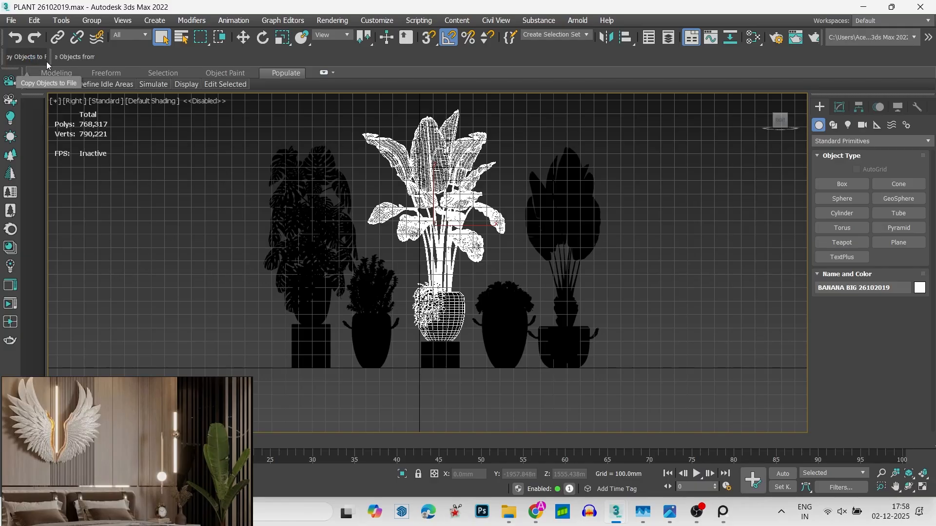
key(alt+Tab)
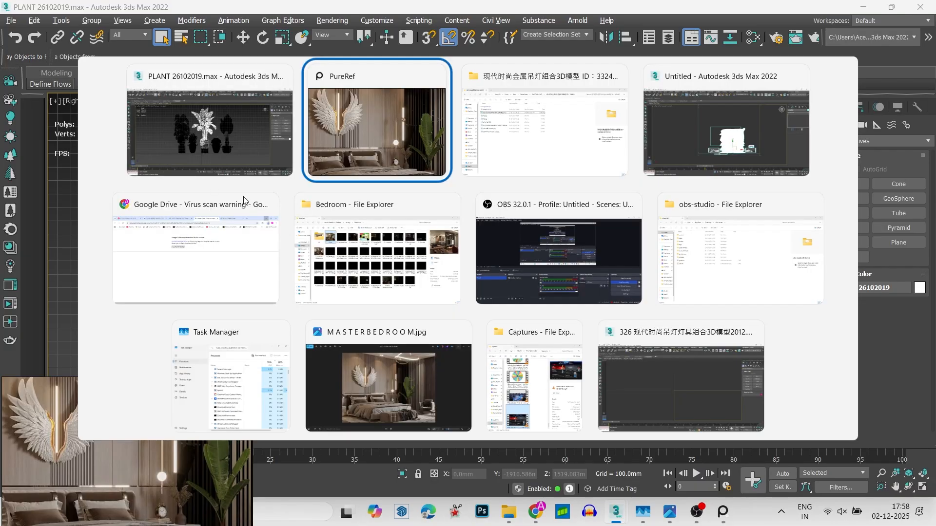
click(761, 111)
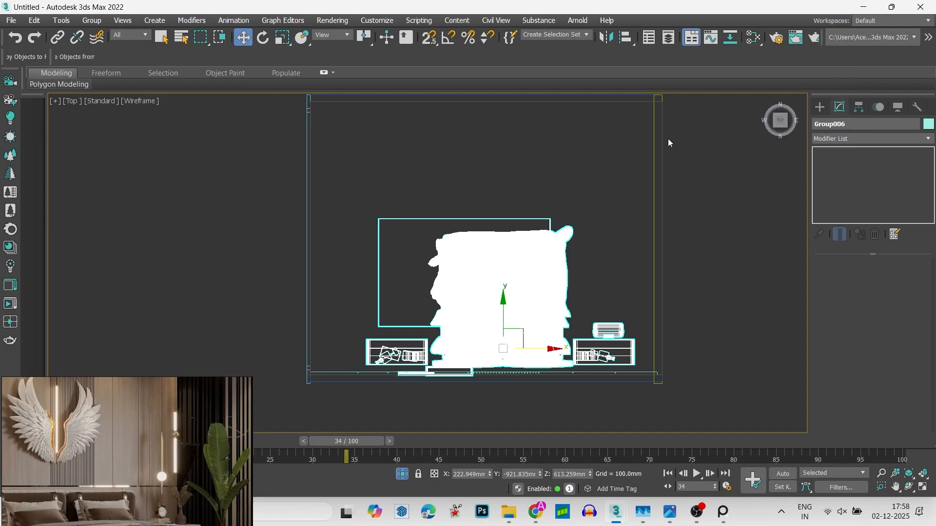
- Merge the copied plant into the bedroom scene despite the missing DLLs, auto-renaming all duplicates, and dismiss the Scene Converter
click(60, 58)
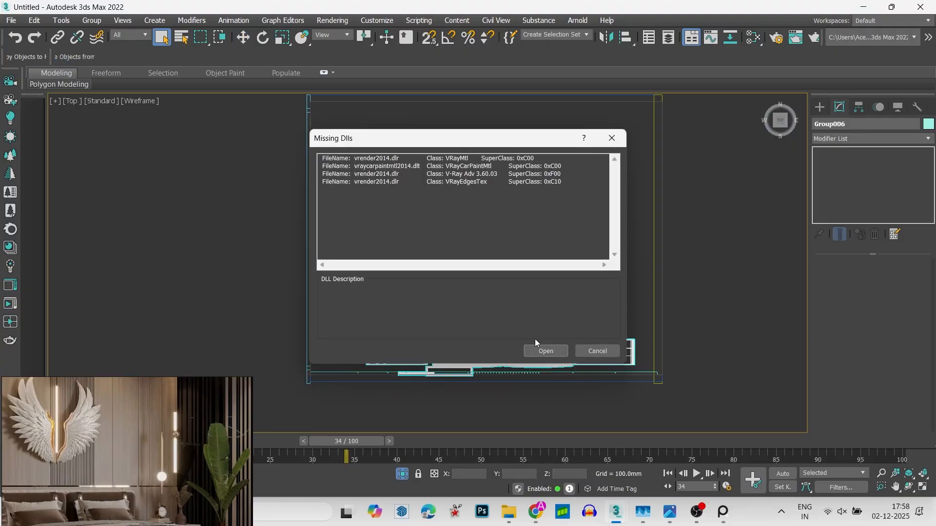
click(540, 351)
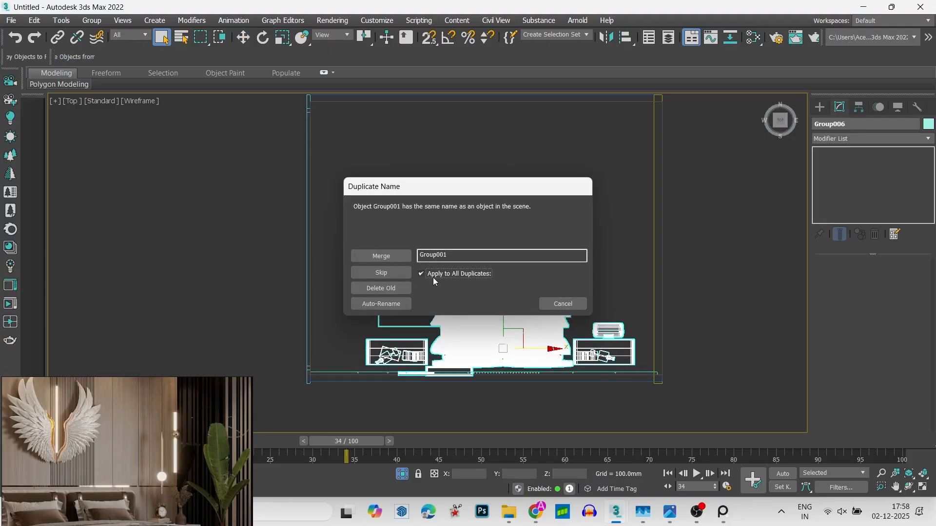
click(381, 303)
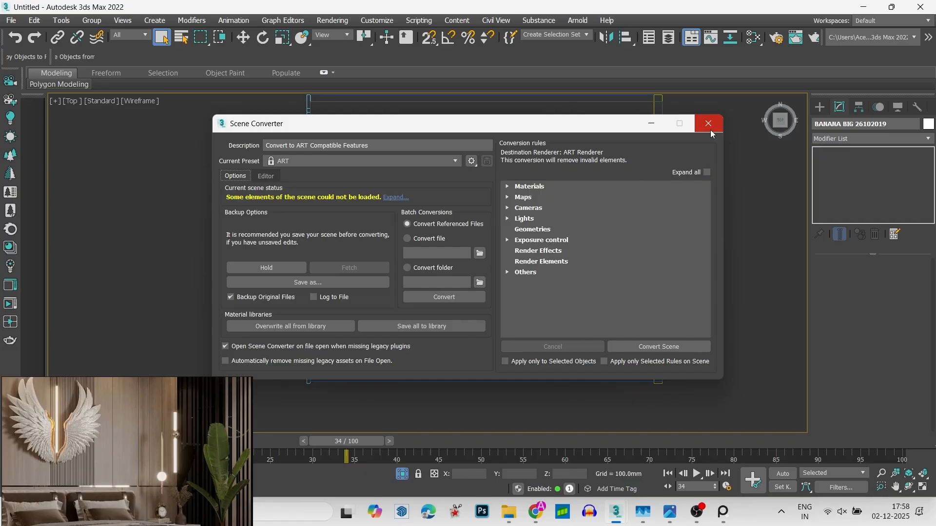
click(709, 130)
- Move the banana plant into the room corner beside the nightstand in Top view and rotate it to fit there
key(w)
drag(456, 234, 341, 354)
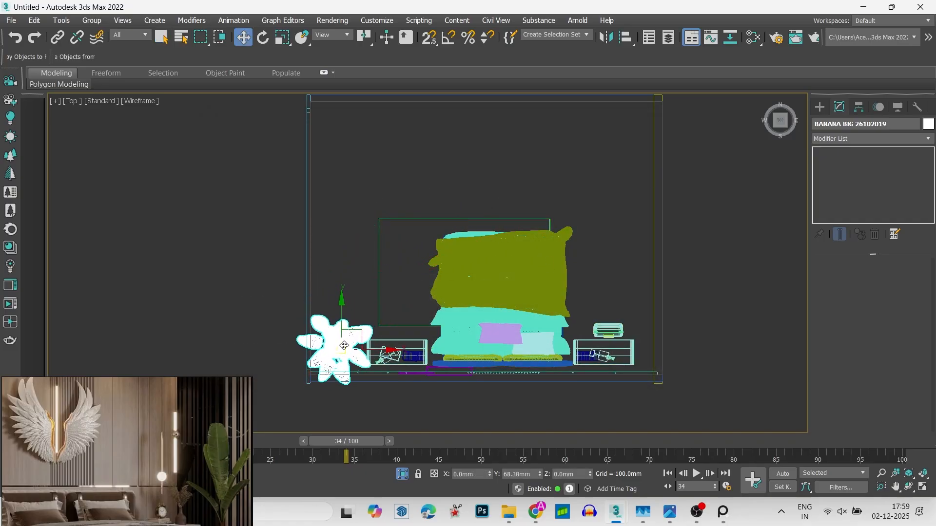
key(e)
drag(363, 296, 418, 171)
key(w)
scroll(341, 370, up, 3)
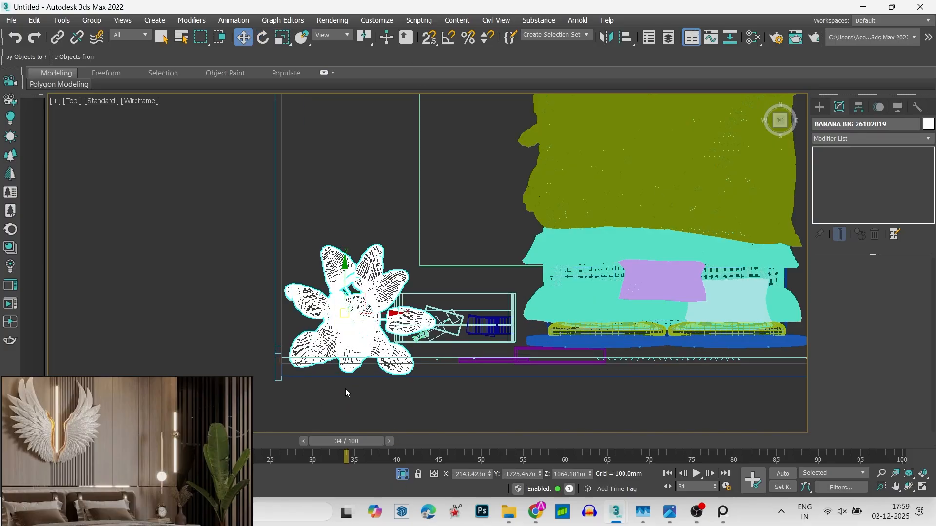
drag(347, 317, 340, 304)
- Scale up the banana plant in Front view and shift it about 54 mm in X and 149 mm in Y in Top view
key(f)
key(z)
scroll(396, 169, down, 4)
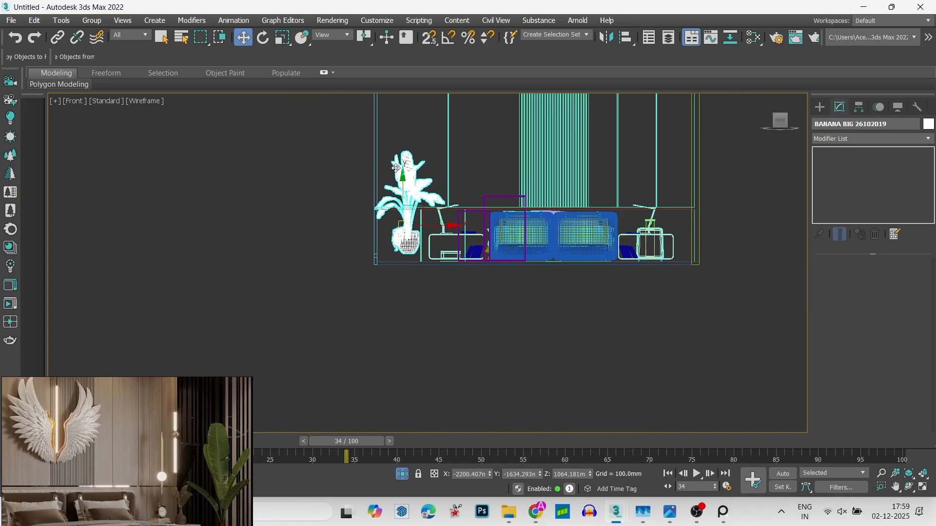
key(r)
drag(412, 220, 411, 212)
key(w)
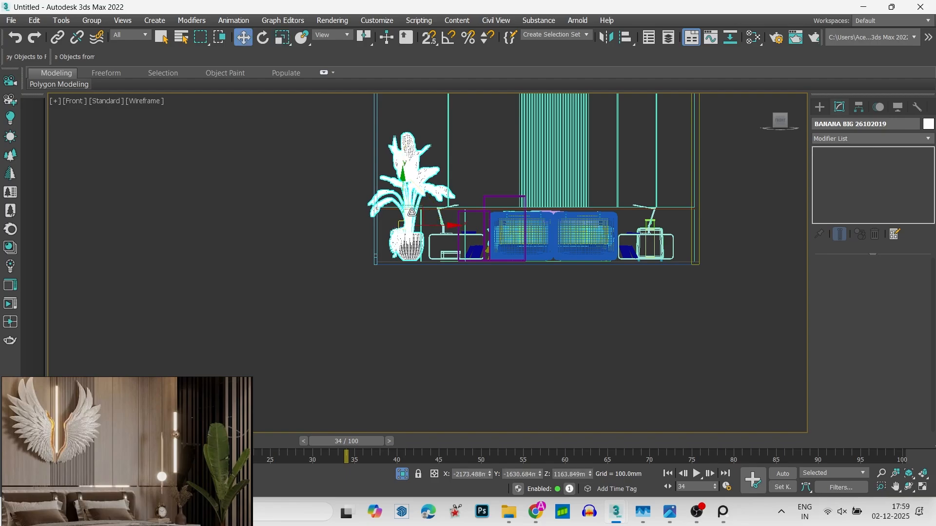
key(t)
drag(413, 259, 422, 234)
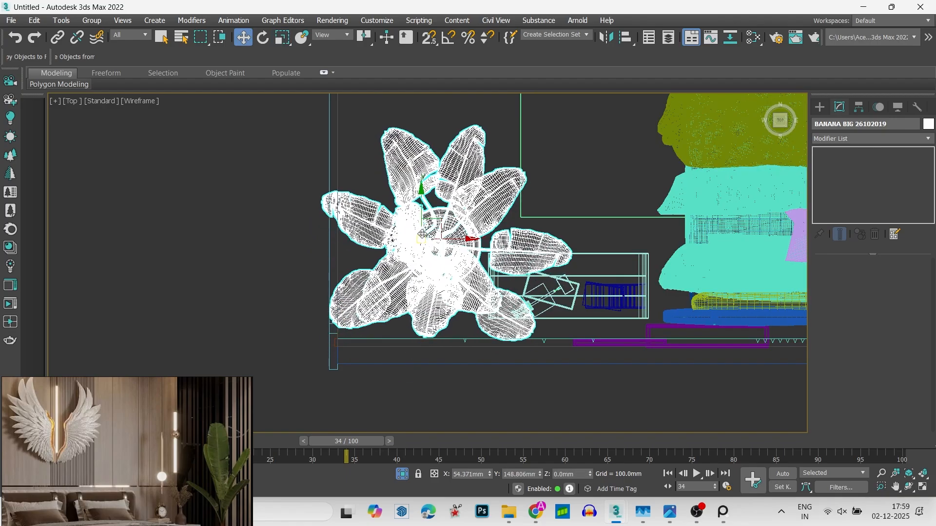
- Show the room in a shaded orthographic view and refresh the scene's map list in Asset Tracking
scroll(422, 235, down, 6)
alt+middle_drag(422, 234, 252, 171)
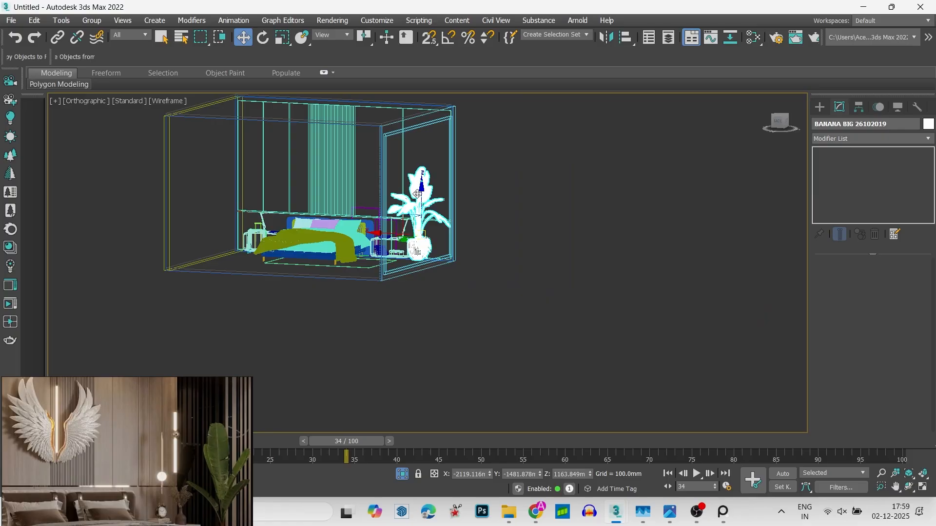
key(F3)
alt+middle_drag(468, 221, 400, 199)
key(shift+t)
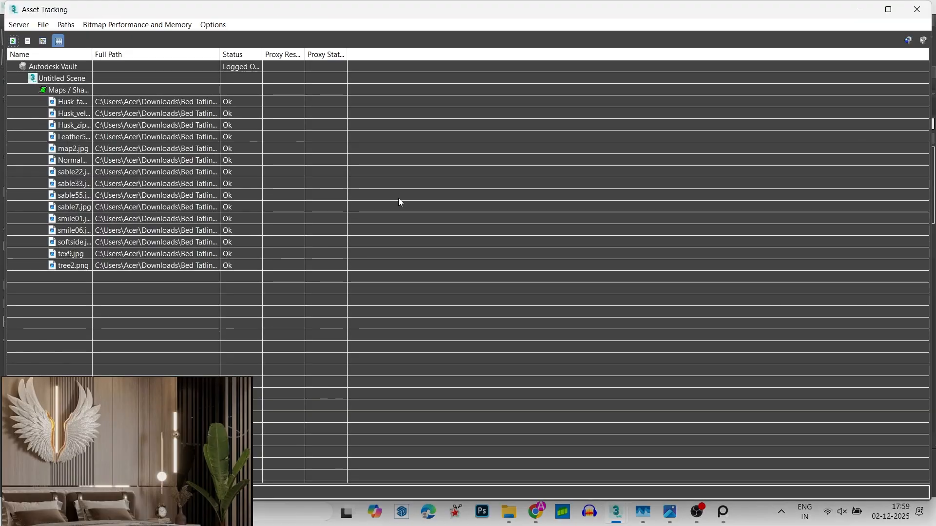
click(13, 39)
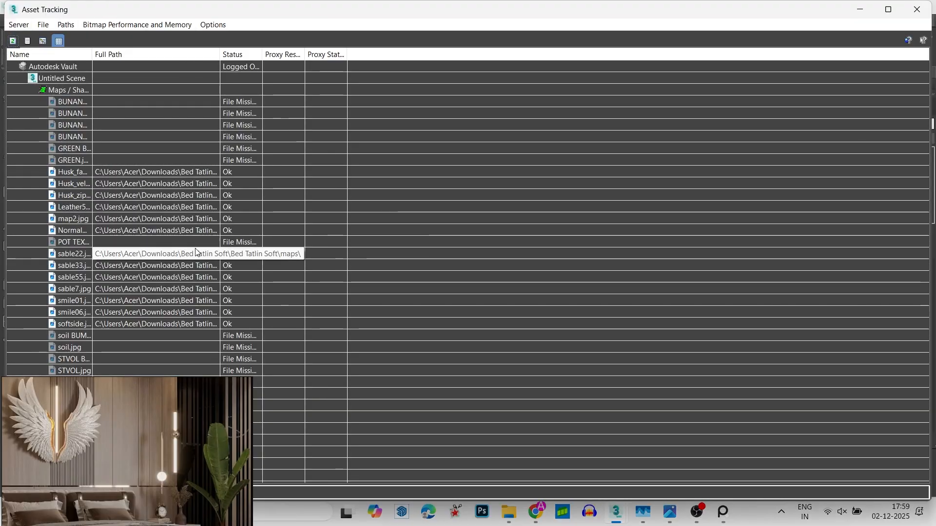
- Select the six missing BUNANA and GREEN maps and open the folder browser for setting their asset path
click(239, 101)
shift+click(239, 161)
right_click(237, 126)
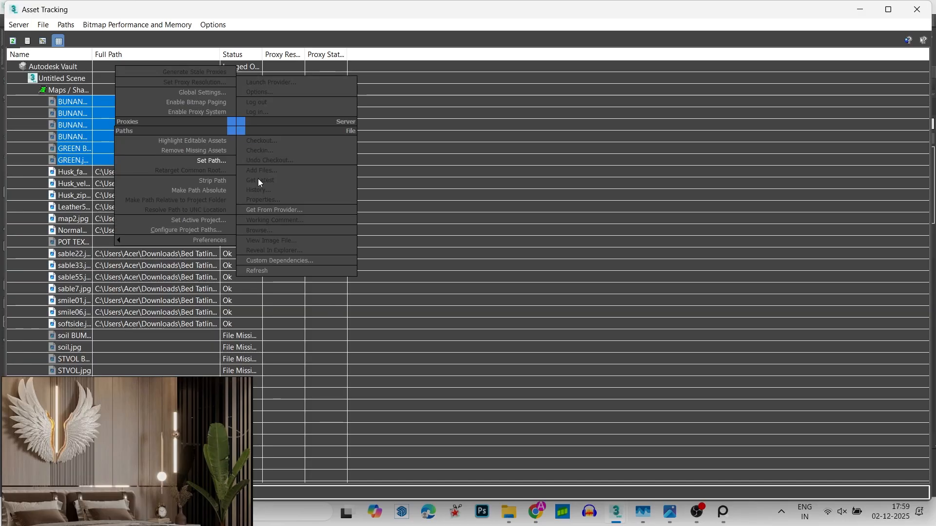
click(210, 160)
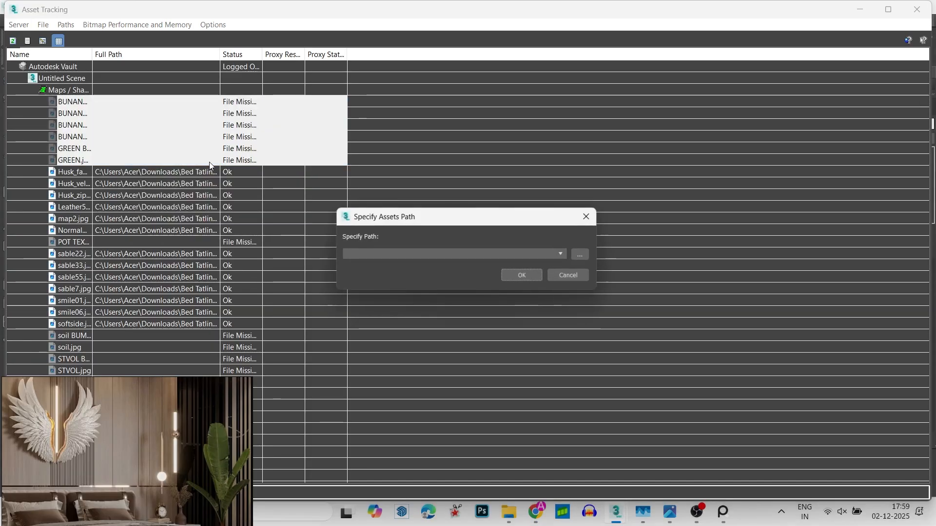
click(580, 254)
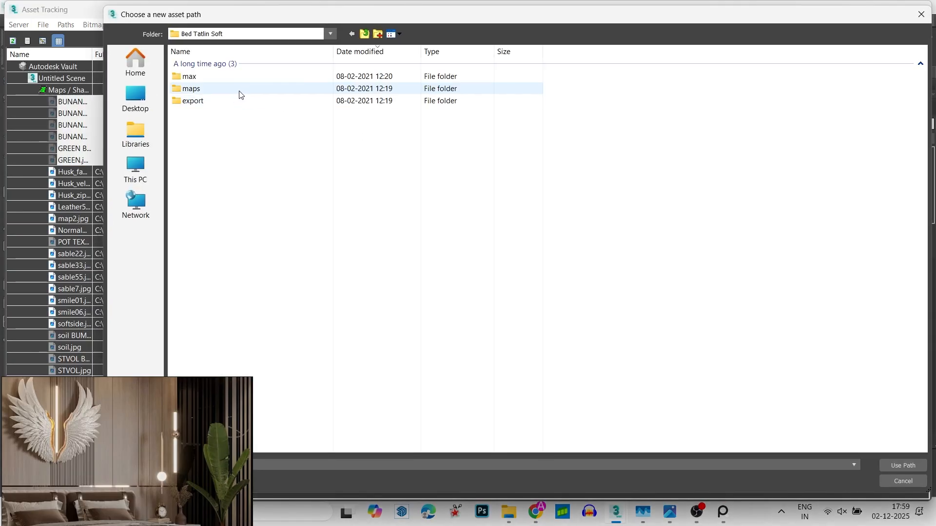
- Set the selected maps' path to the innermost PLANT 26102019 3D MAX 2011 folder inside Bed Tatlin Soft\2142
click(239, 90)
click(367, 34)
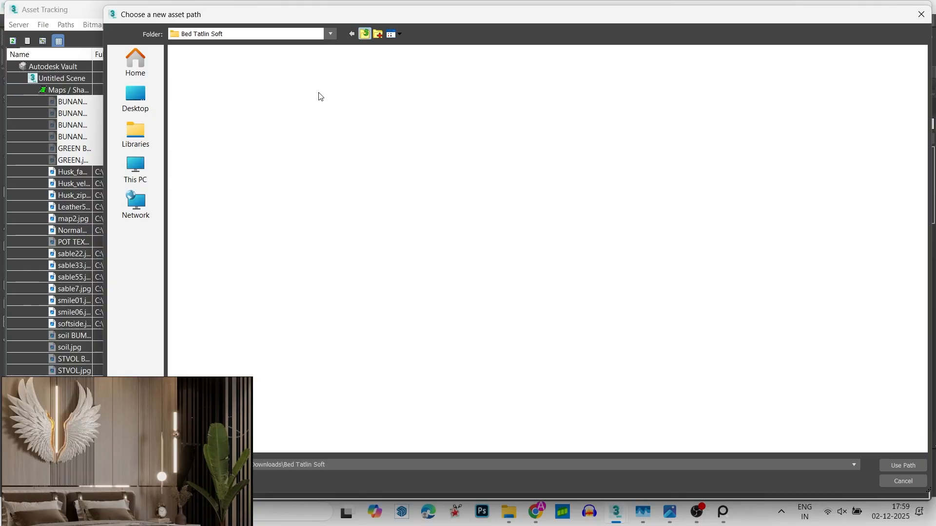
double_click(253, 90)
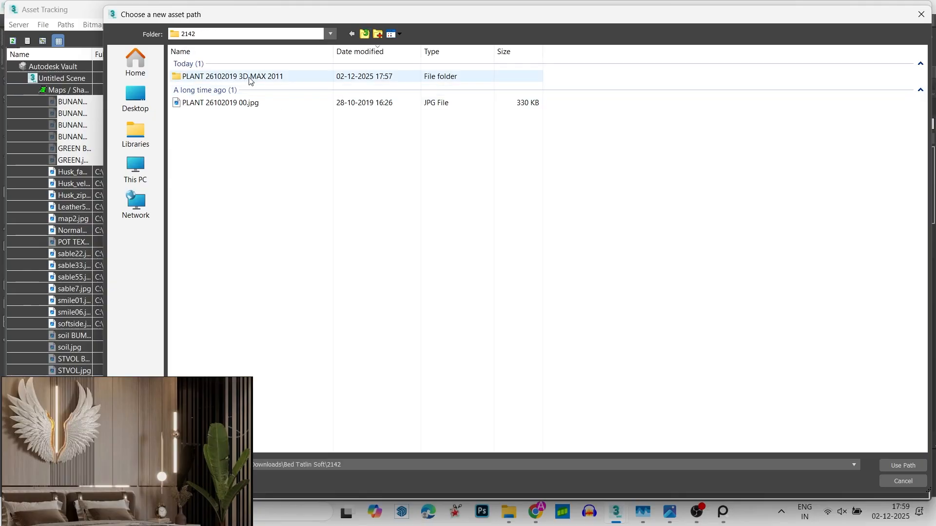
double_click(250, 77)
click(249, 78)
double_click(249, 77)
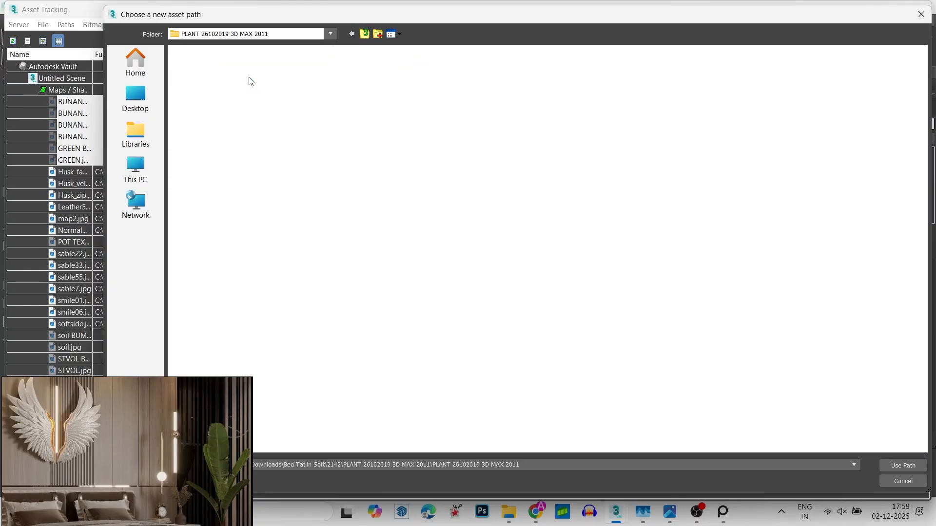
double_click(249, 77)
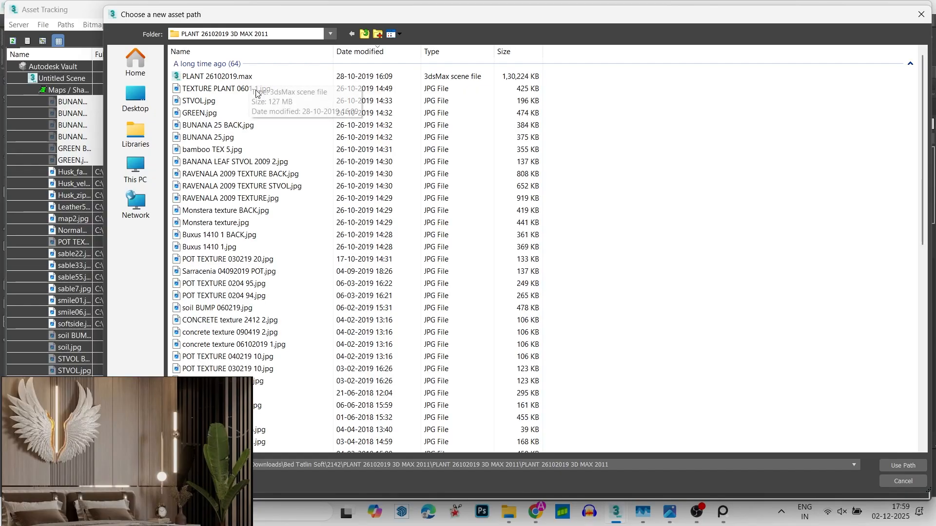
click(918, 468)
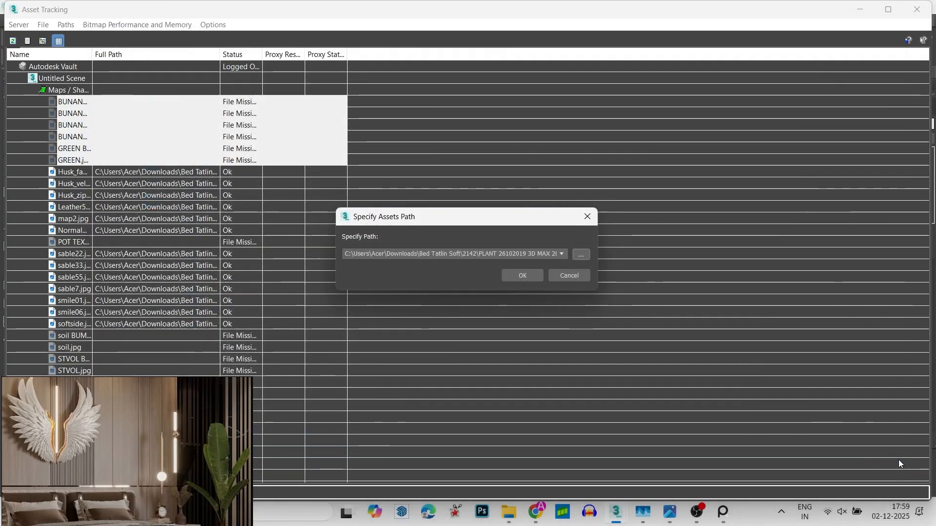
click(522, 275)
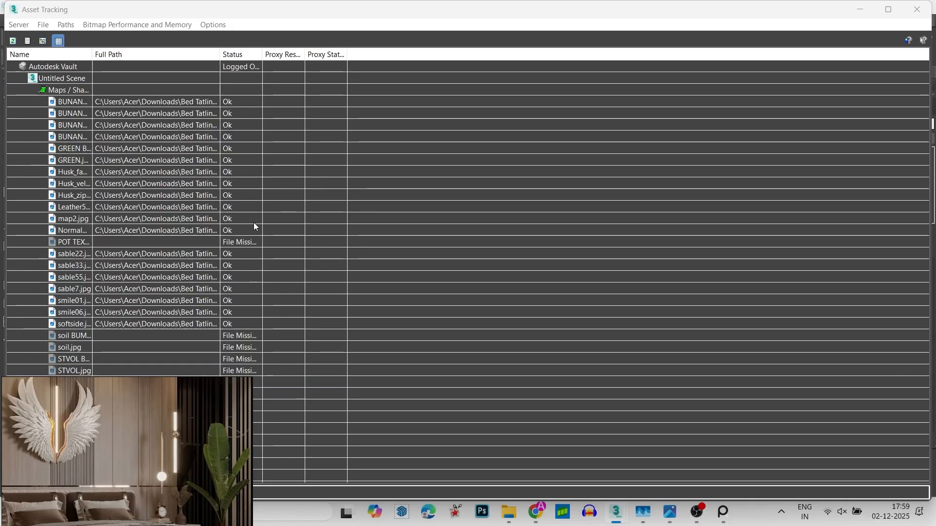
- Move the PureRef reference window down to uncover the end of the asset list
click(222, 337)
shift+click(229, 370)
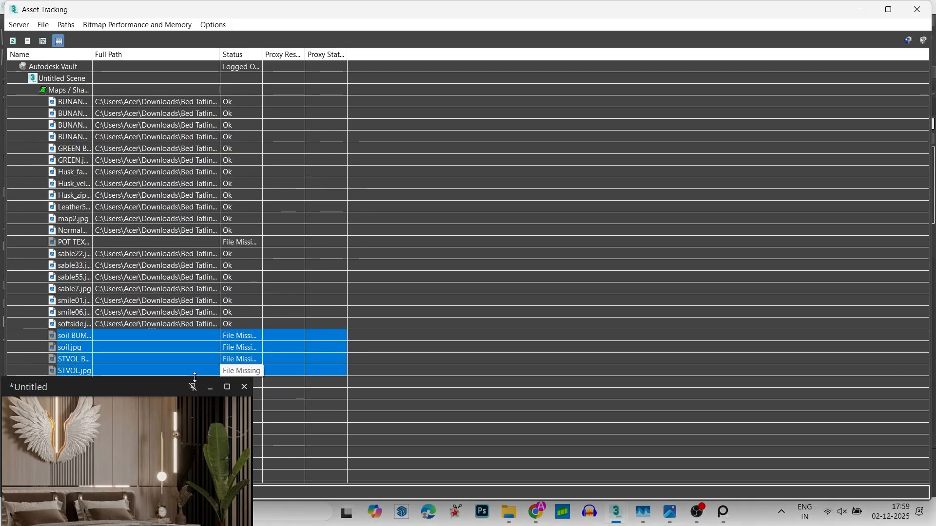
click(200, 376)
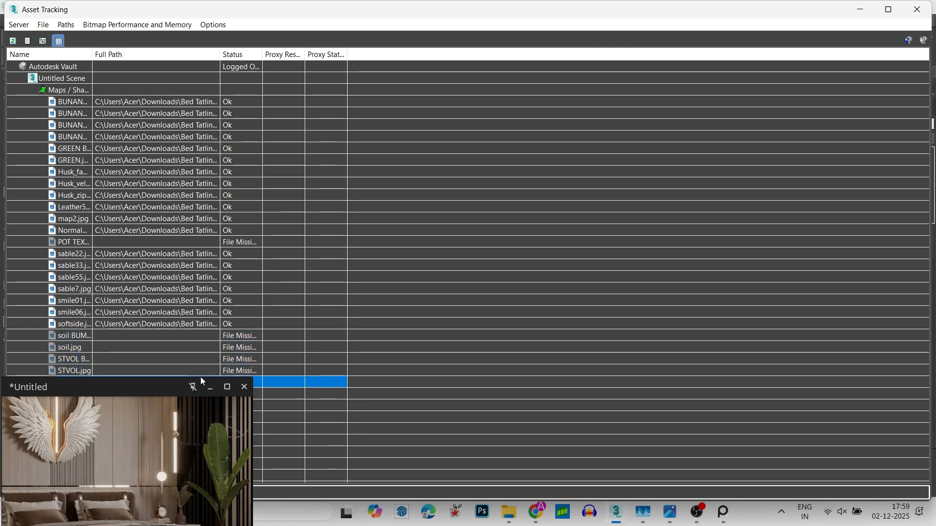
drag(149, 385, 149, 481)
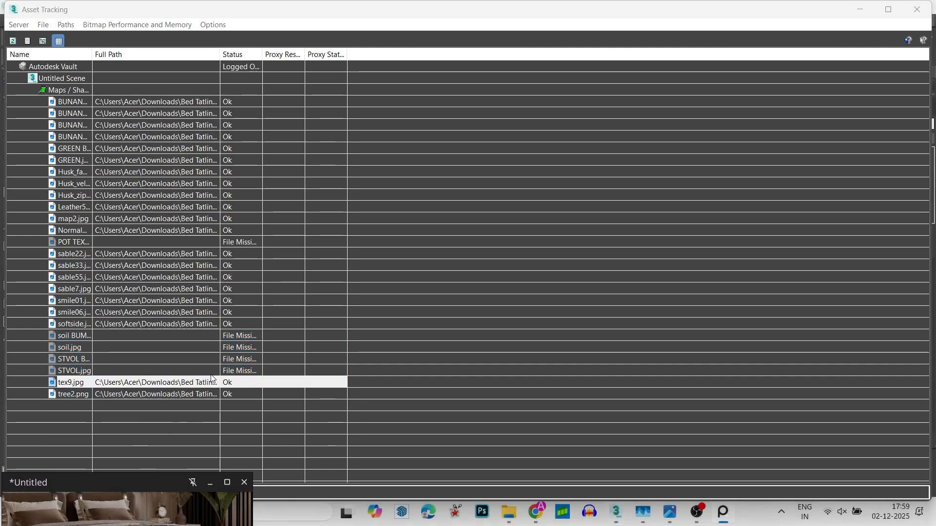
- Set the missing soil, STVOL and POT TEXTURE maps to the same plant folder path and minimise Asset Tracking
click(213, 373)
shift+click(221, 335)
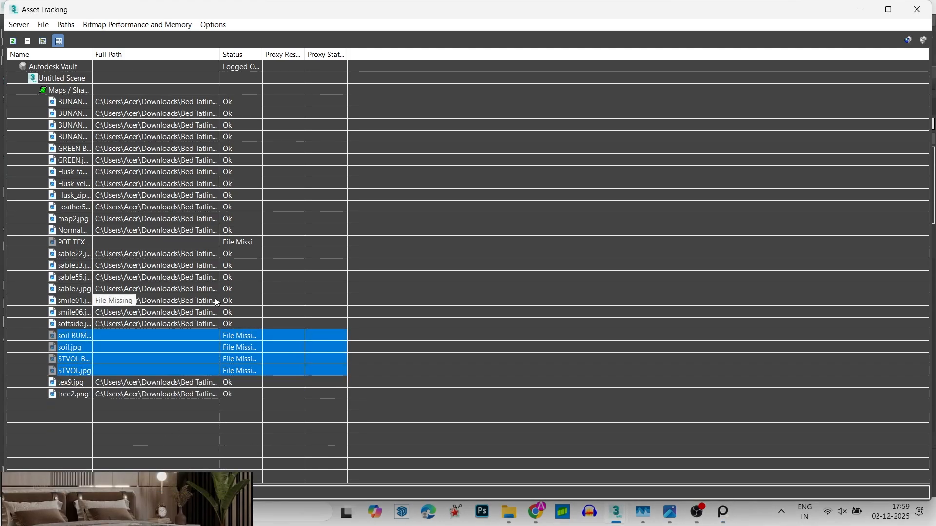
ctrl+click(210, 242)
right_click(210, 242)
click(188, 275)
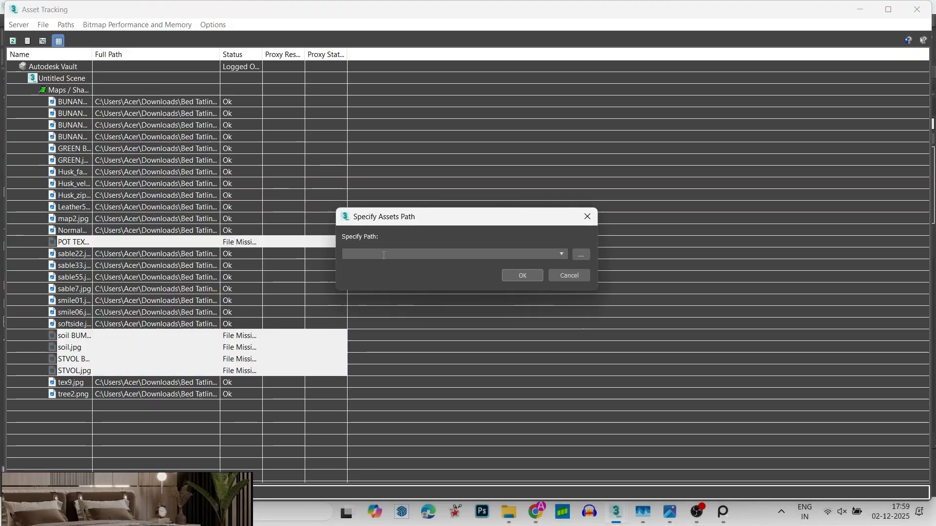
key(ctrl+v)
click(531, 279)
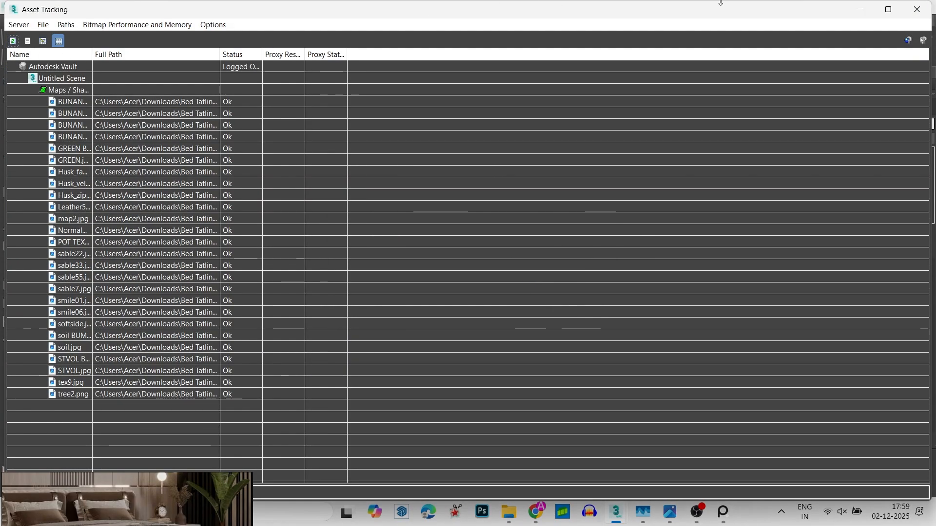
click(861, 11)
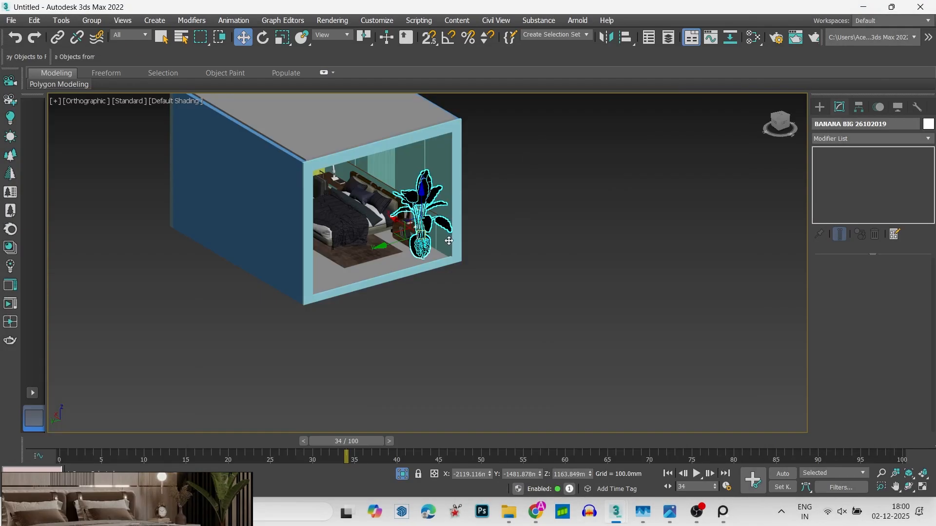
- Deselect the banana plant and hide the ceiling slab so the room is open from above
click(436, 260)
scroll(426, 236, up, 7)
scroll(420, 231, up, 3)
scroll(416, 234, down, 4)
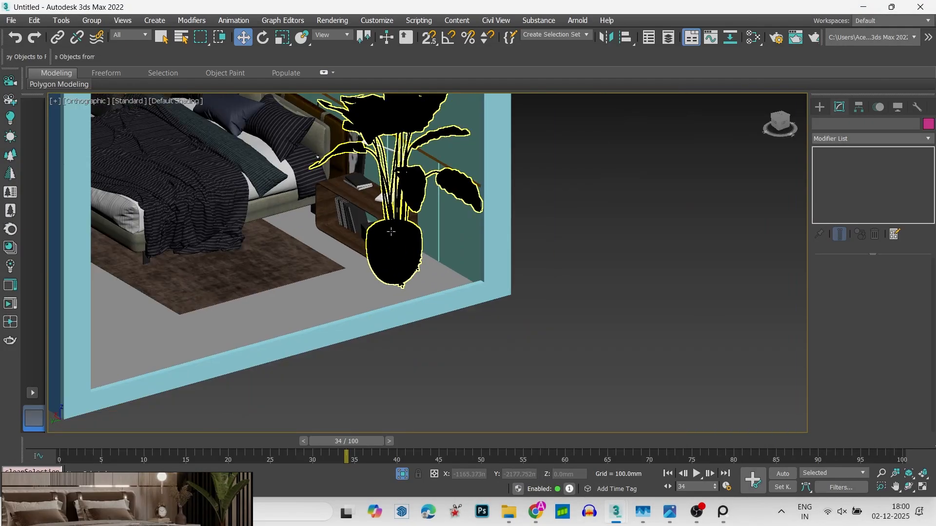
alt+middle_drag(390, 232, 359, 108)
scroll(387, 227, down, 6)
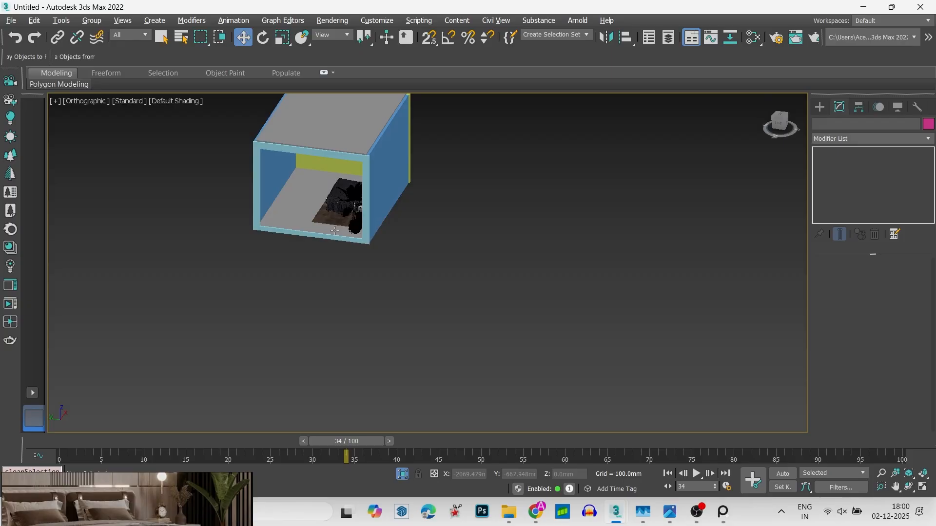
right_click(359, 117)
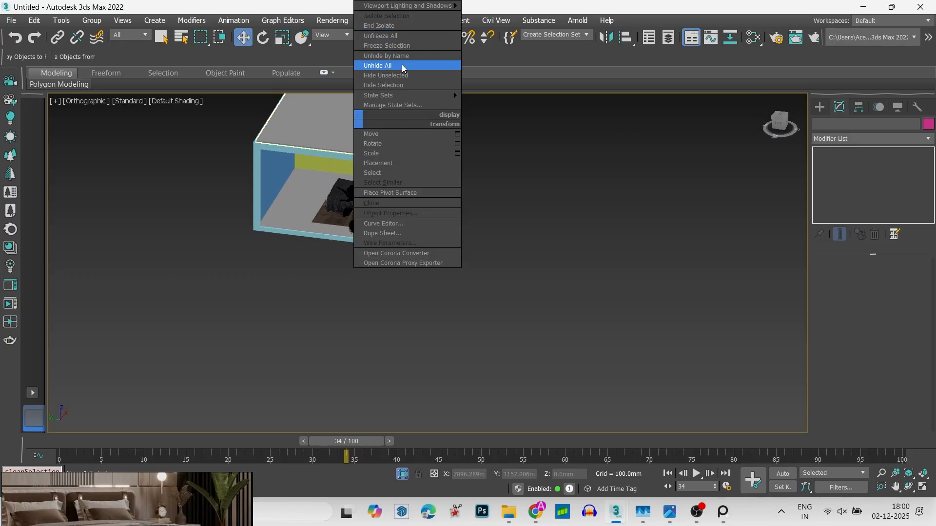
click(404, 83)
middle_drag(425, 180, 510, 334)
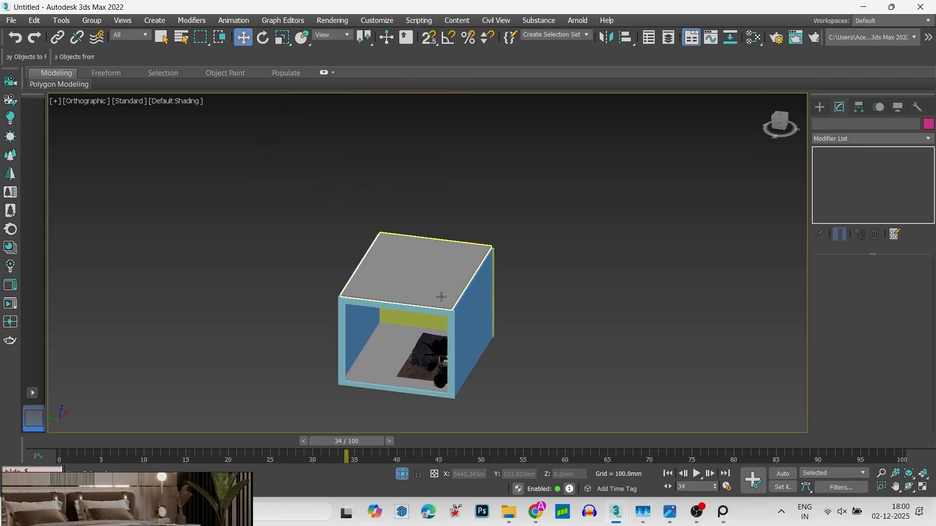
right_click(441, 297)
click(487, 259)
click(428, 273)
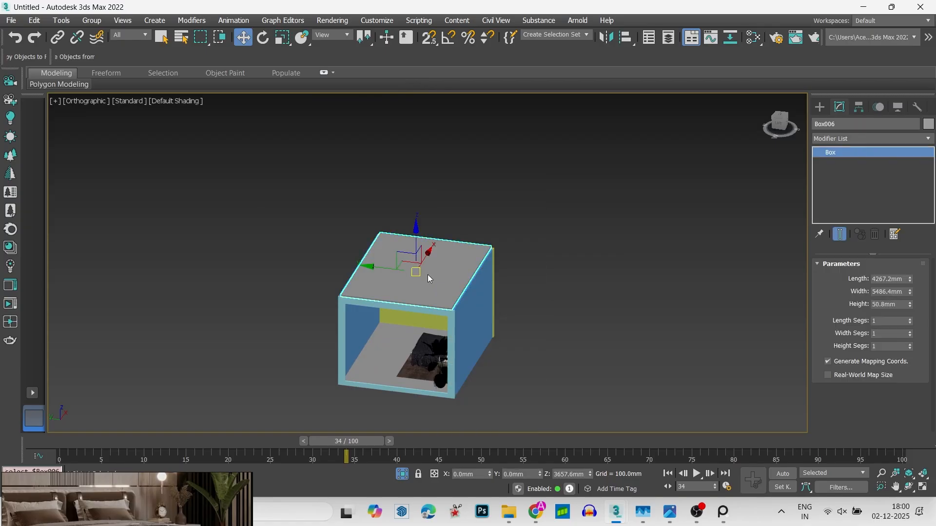
right_click(428, 275)
click(458, 226)
alt+middle_drag(485, 255, 523, 312)
scroll(373, 214, up, 5)
click(373, 214)
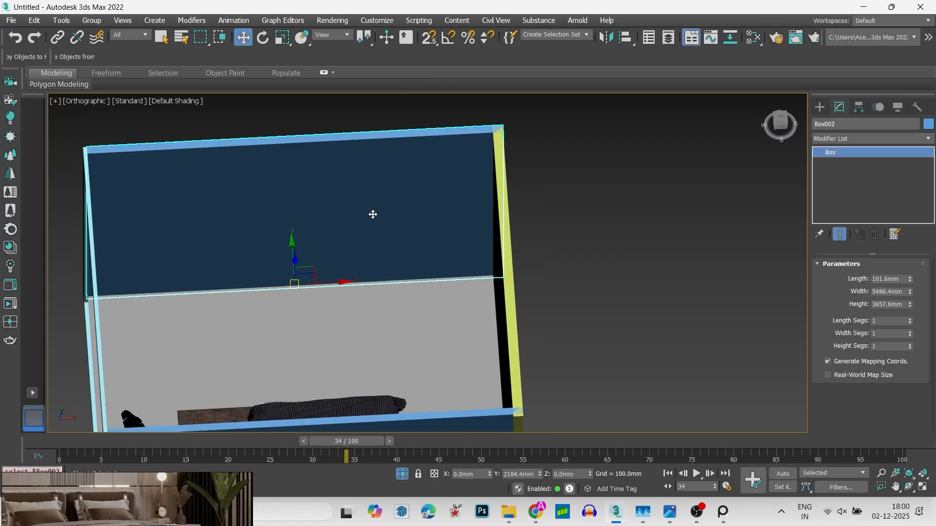
middle_drag(373, 214, 514, 182)
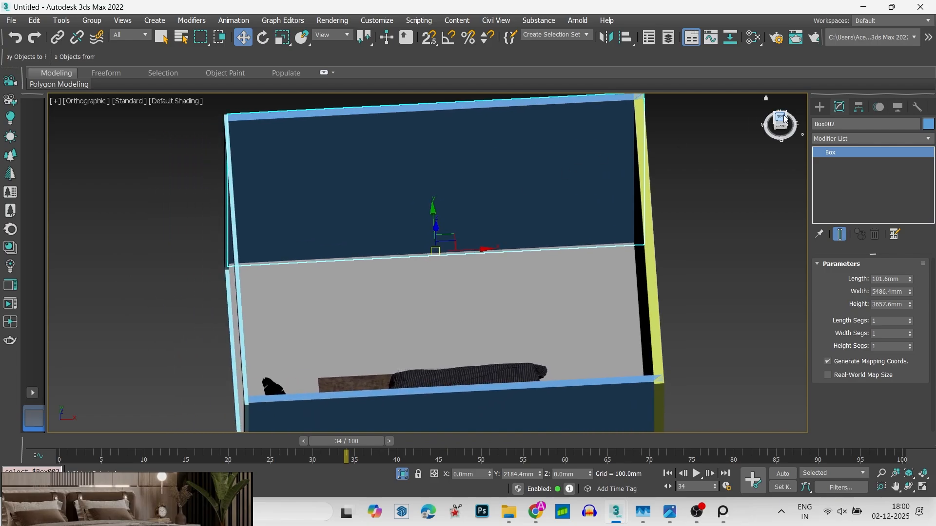
click(781, 118)
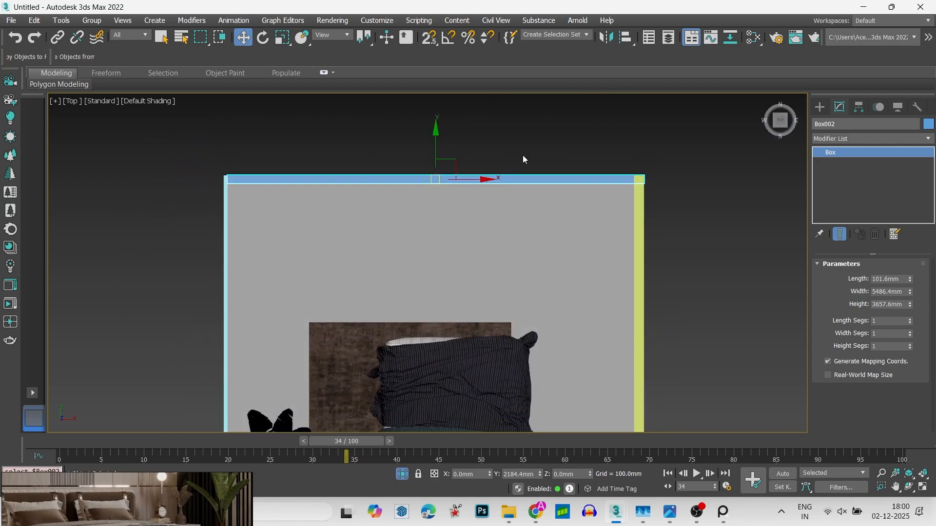
- Copy the grooved wall panel behind the bed to the opposite side of the room as an independent copy
scroll(522, 159, down, 5)
alt+middle_drag(470, 318, 609, 355)
click(519, 176)
scroll(520, 176, up, 4)
scroll(519, 176, up, 5)
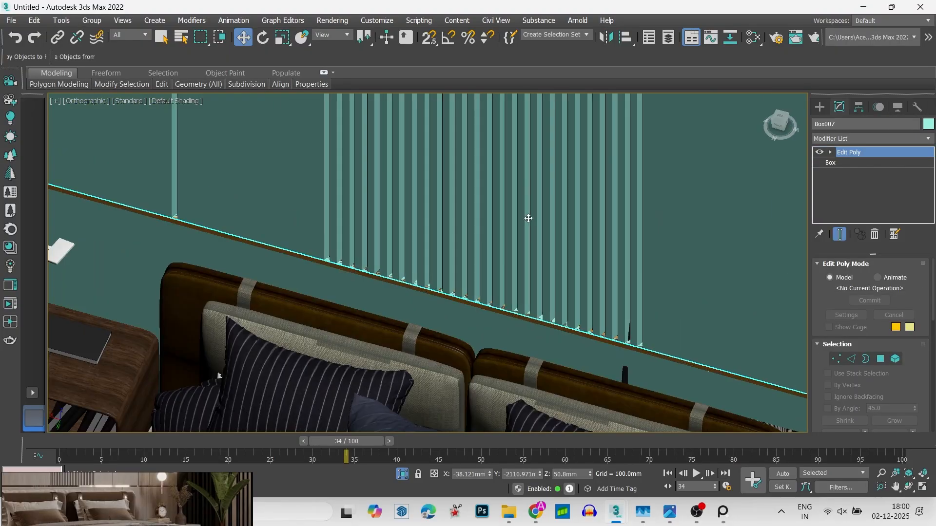
scroll(513, 264, down, 3)
key(t)
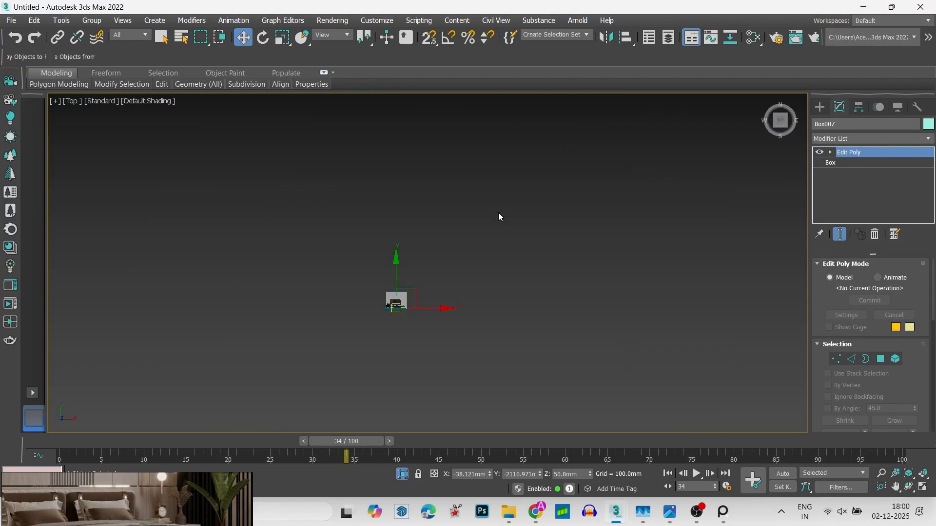
key(z)
scroll(473, 311, down, 5)
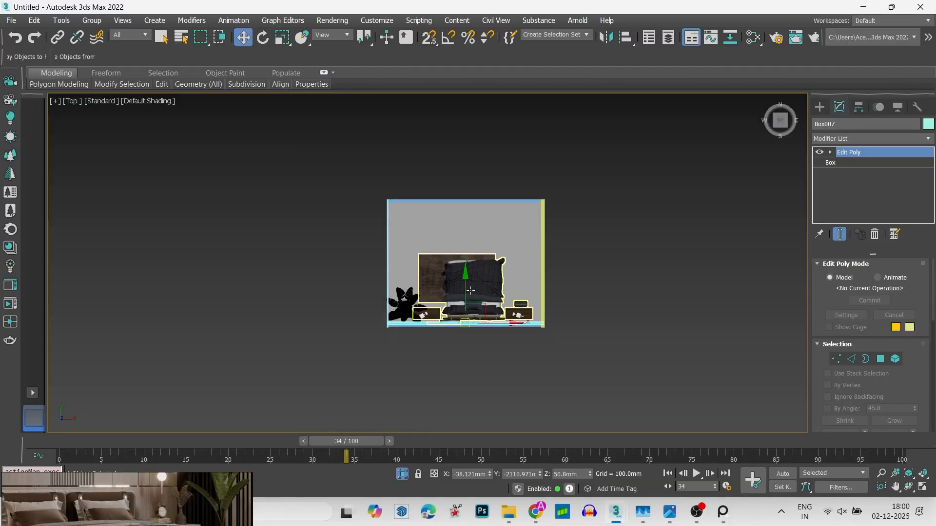
shift+drag(470, 291, 469, 169)
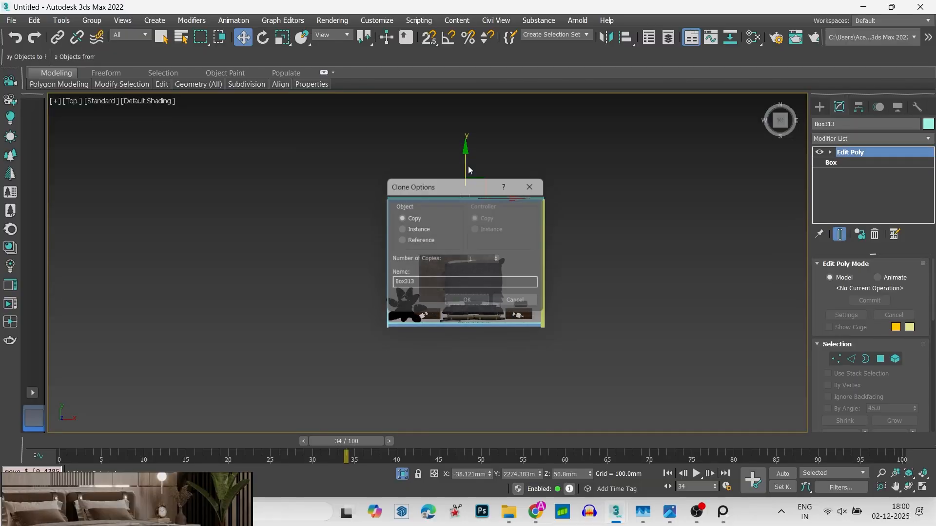
click(466, 300)
- Set the angle snap to 90 degrees, enable it, and rotate the copied panel so its grooves face into the room
key(z)
key(e)
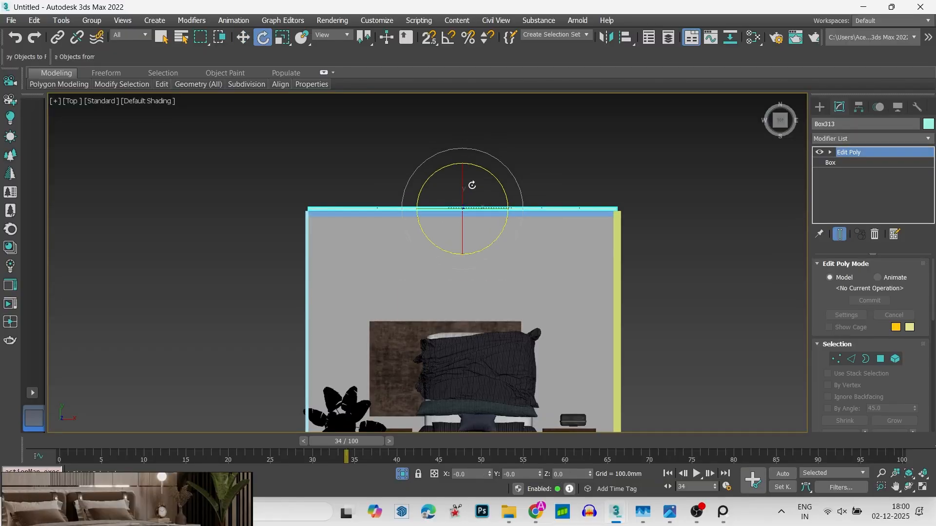
right_click(448, 40)
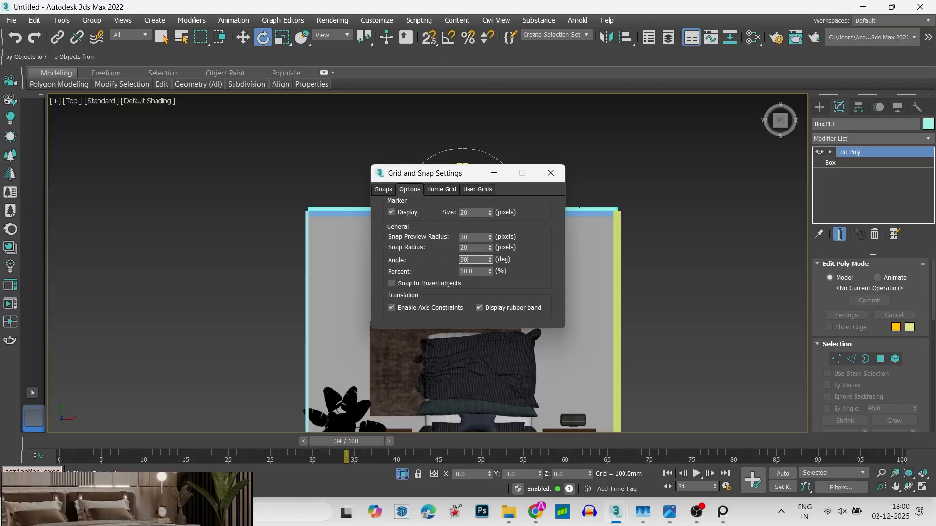
click(551, 174)
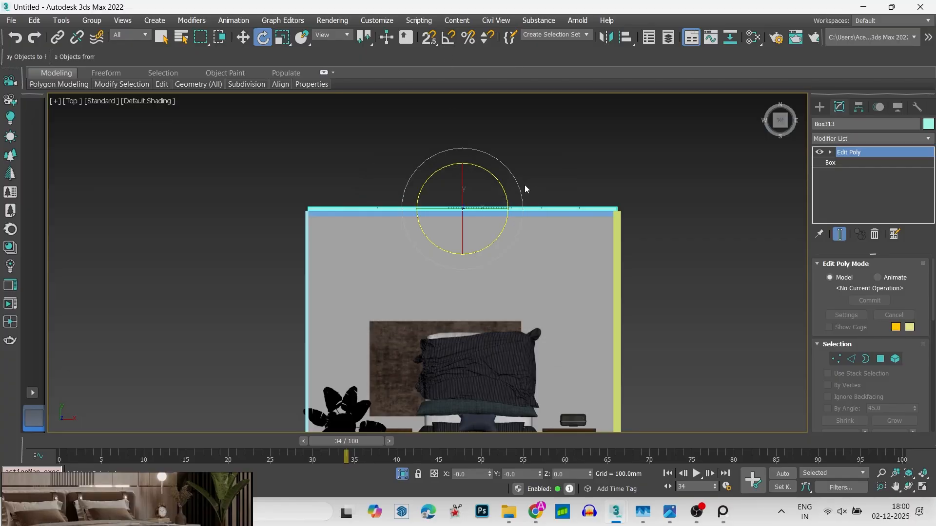
click(504, 161)
click(501, 205)
drag(509, 171, 516, 171)
key(ctrl+z)
key(a)
- Snap the copied panel flush against the inner face of the wall opposite the bed
key(w)
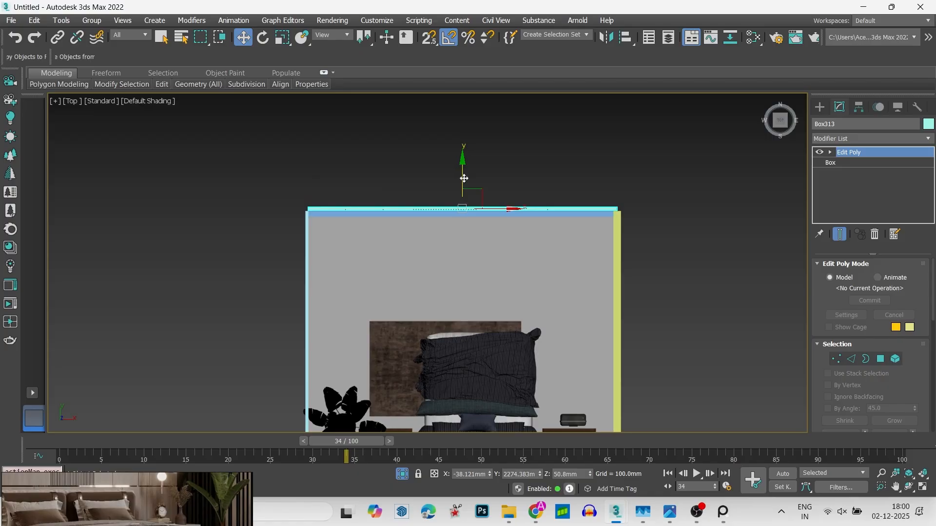
scroll(286, 234, up, 6)
key(3)
key(F3)
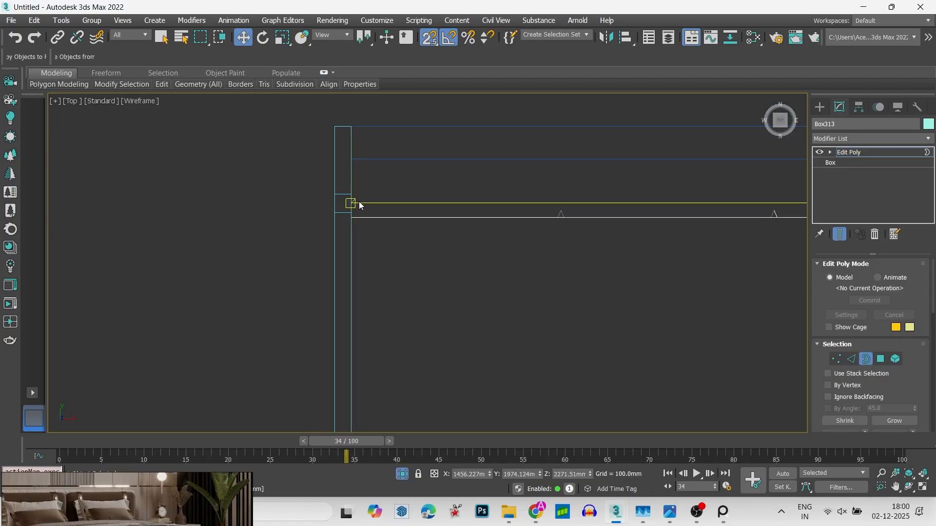
right_click(374, 217)
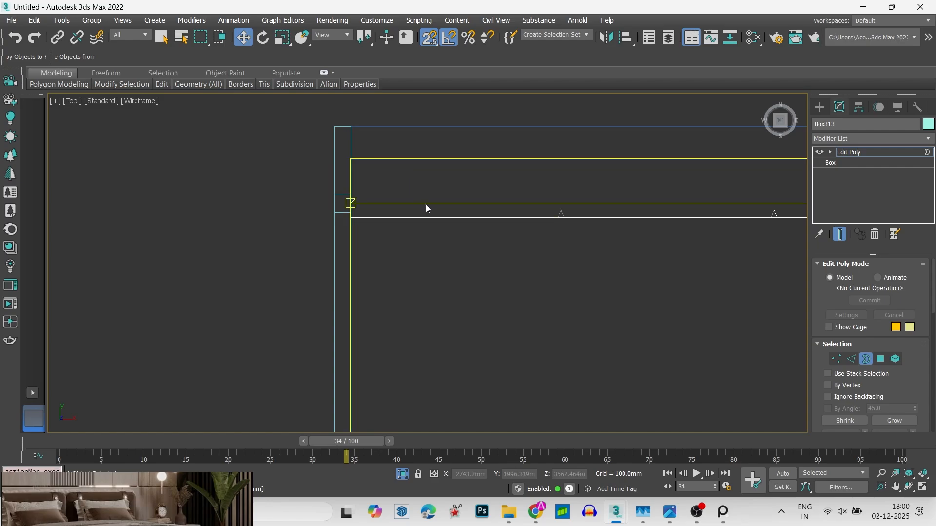
key(3)
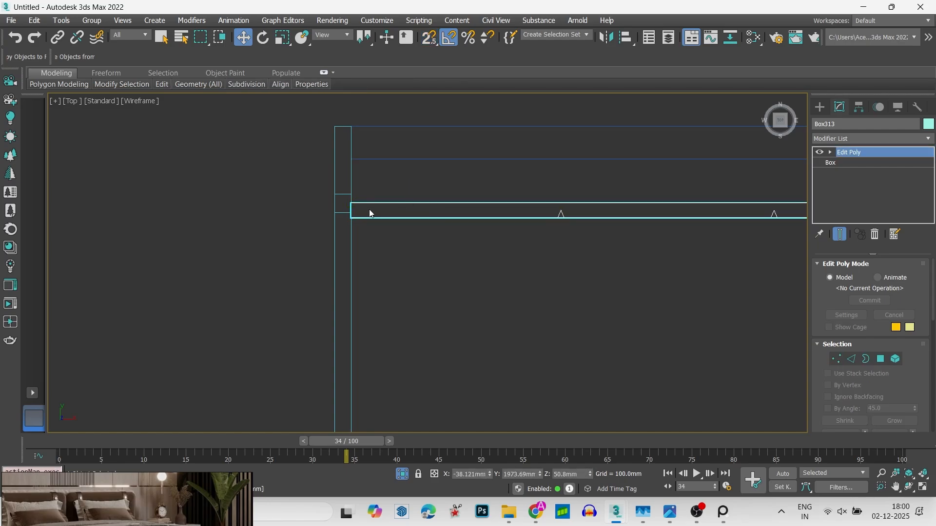
key(s)
scroll(355, 204, up, 3)
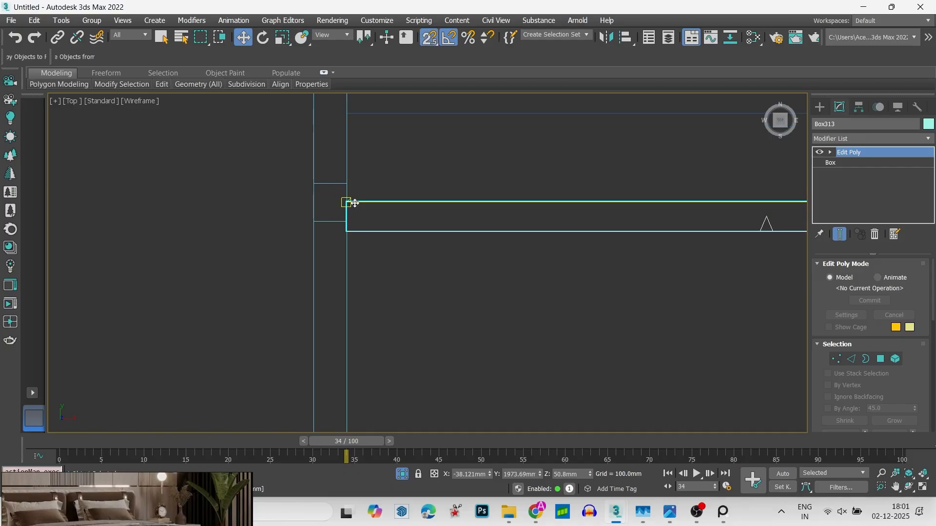
drag(354, 203, 351, 120)
key(s)
- Move the copied panel's bottom vertices down to the floor with snapping so it covers the full wall height
scroll(348, 159, down, 10)
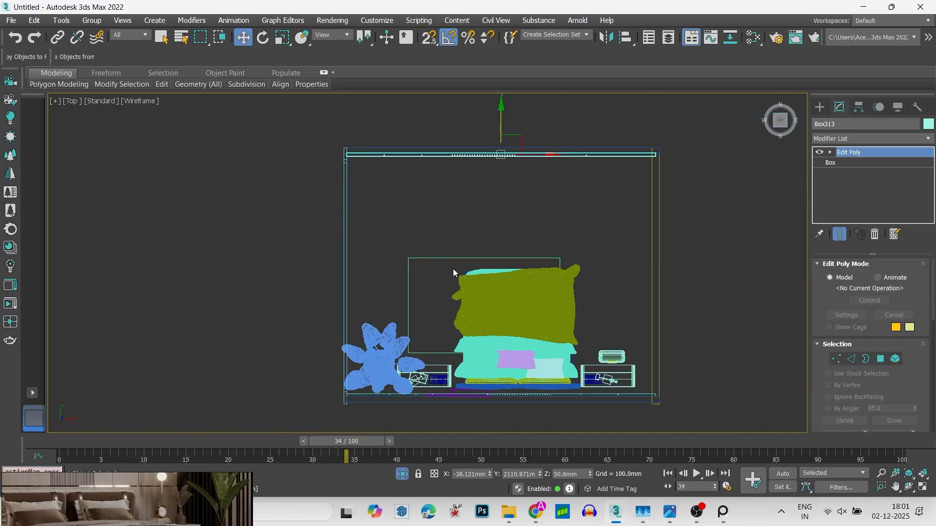
alt+middle_drag(454, 273, 496, 187)
key(f)
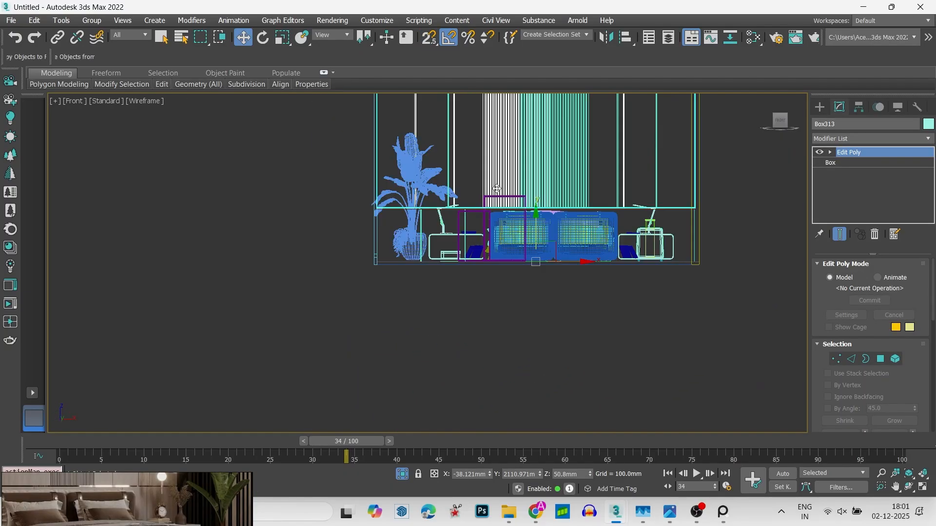
key(z)
scroll(497, 109, down, 6)
mouse_move(601, 149)
alt+middle_down()
mouse_move(508, 171)
mouse_move(554, 157)
mouse_move(591, 160)
alt+middle_up()
click(778, 127)
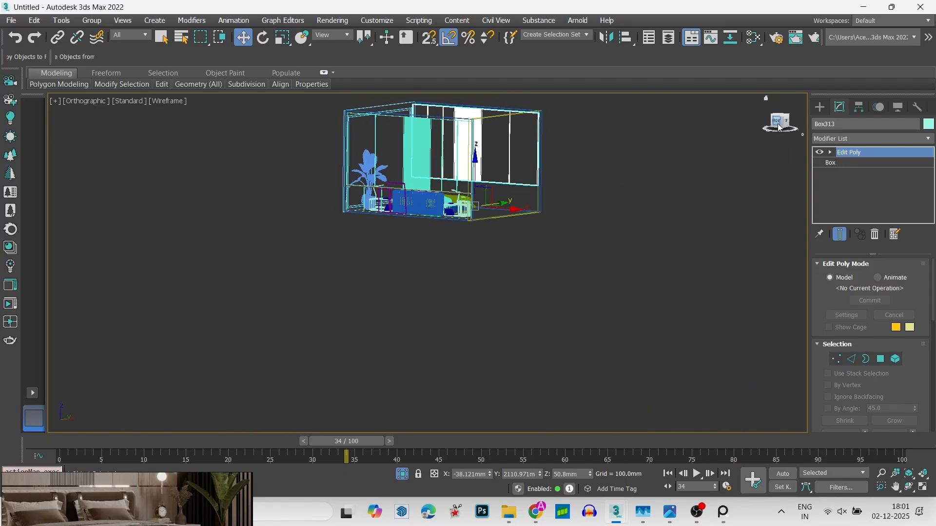
alt+middle_drag(428, 192, 420, 190)
key(1)
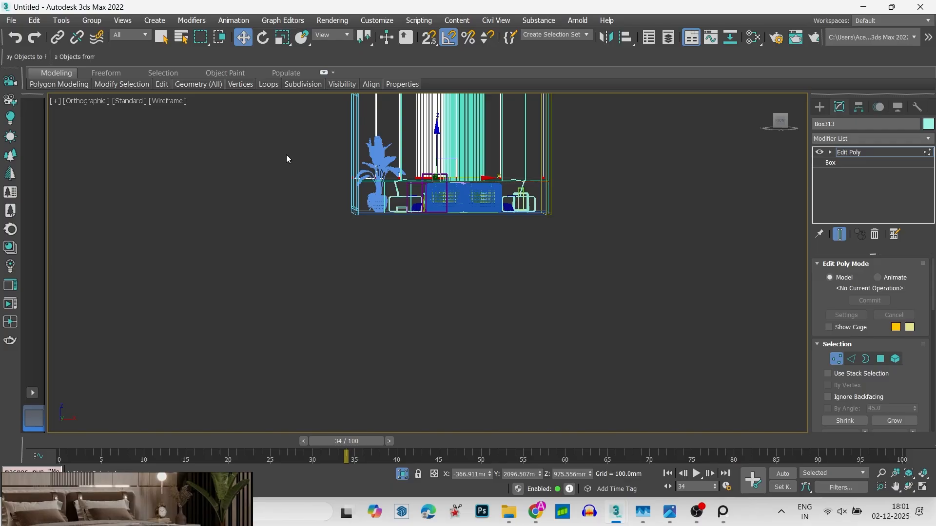
click(788, 125)
scroll(579, 173, up, 4)
key(s)
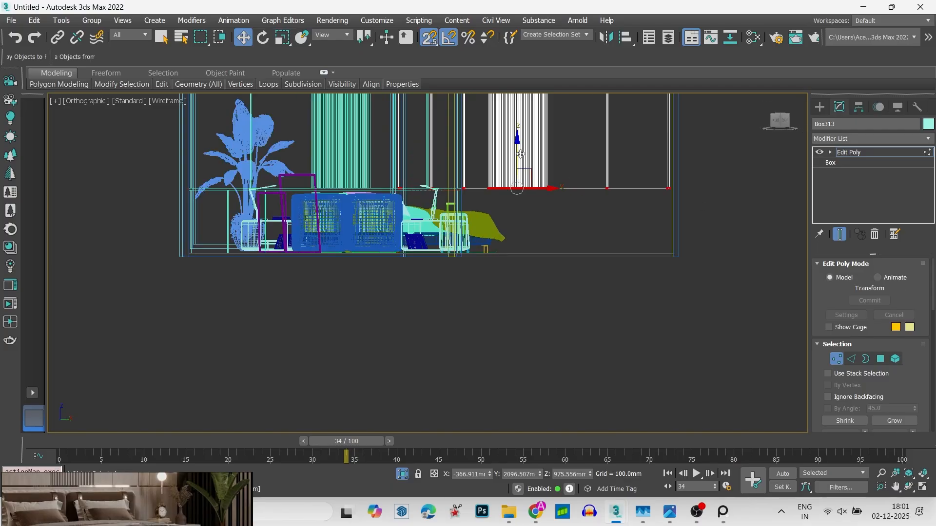
drag(521, 154, 676, 249)
key(1)
- Deselect the panel and examine its grooves and fit against the wall in shaded display
alt+middle_drag(607, 220, 533, 227)
click(690, 208)
alt+middle_drag(689, 209, 550, 228)
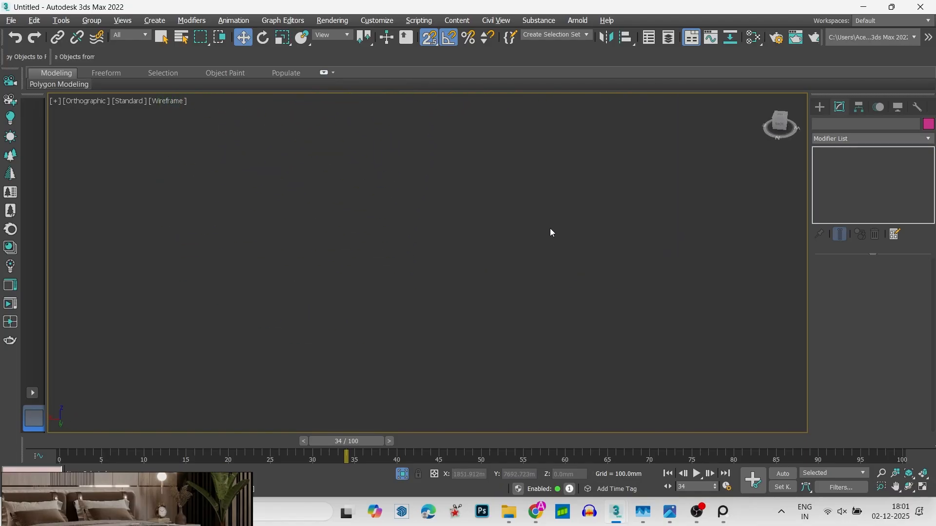
key(z)
scroll(359, 273, down, 2)
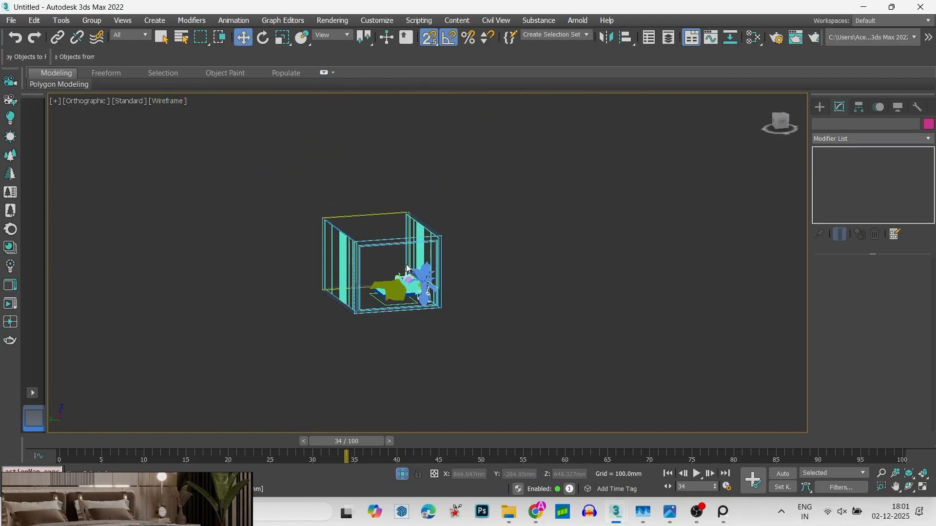
alt+middle_drag(345, 267, 373, 258)
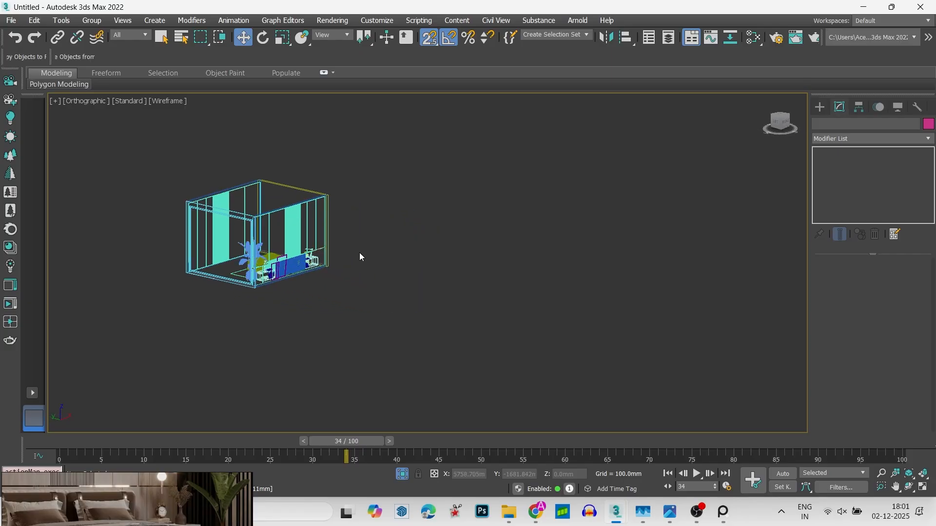
key(F3)
scroll(236, 239, up, 5)
mouse_move(238, 242)
alt+middle_down()
mouse_move(283, 270)
mouse_move(156, 243)
alt+middle_up()
middle_drag(156, 243, 342, 258)
scroll(343, 258, up, 6)
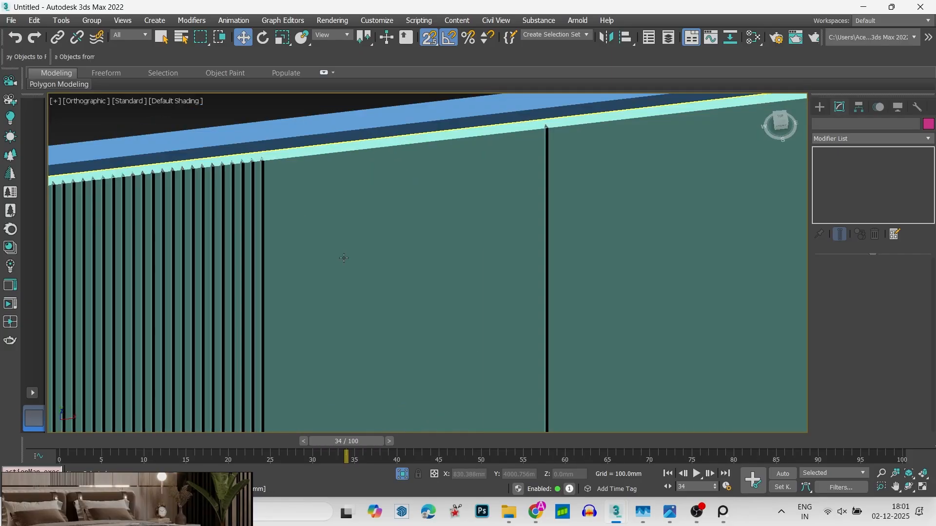
scroll(343, 257, down, 8)
scroll(414, 256, up, 3)
key(t)
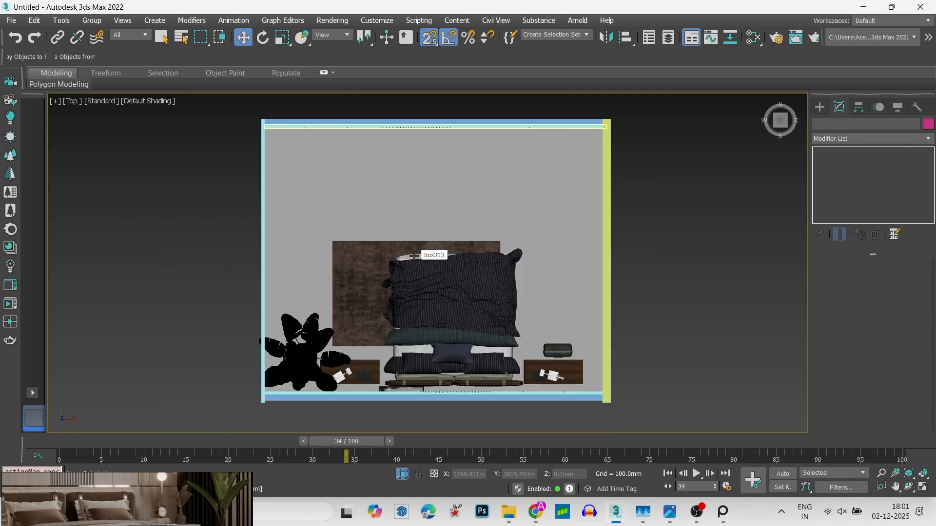
- Draw a box about 4131 mm wide, 518 mm long and 178 mm high in front of the copied grooved panel
scroll(414, 257, down, 2)
key(F3)
middle_drag(444, 222, 476, 271)
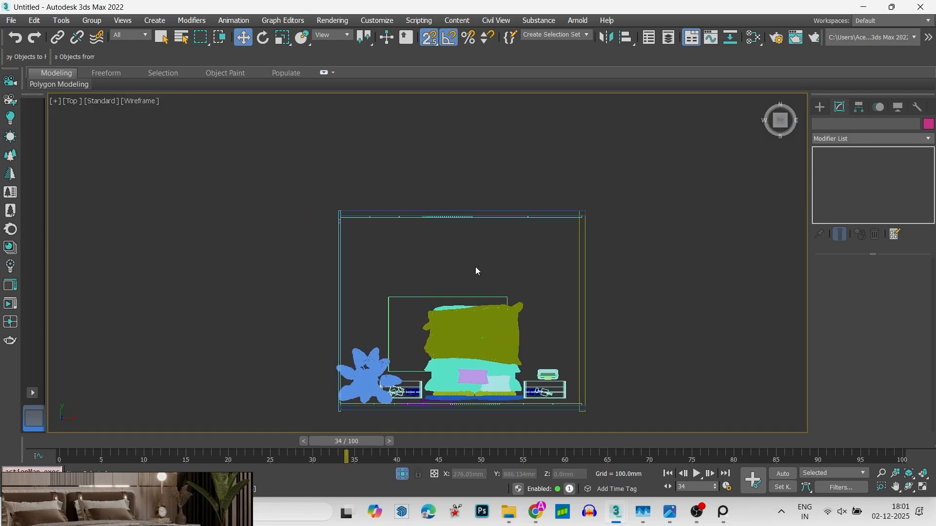
click(819, 107)
click(842, 184)
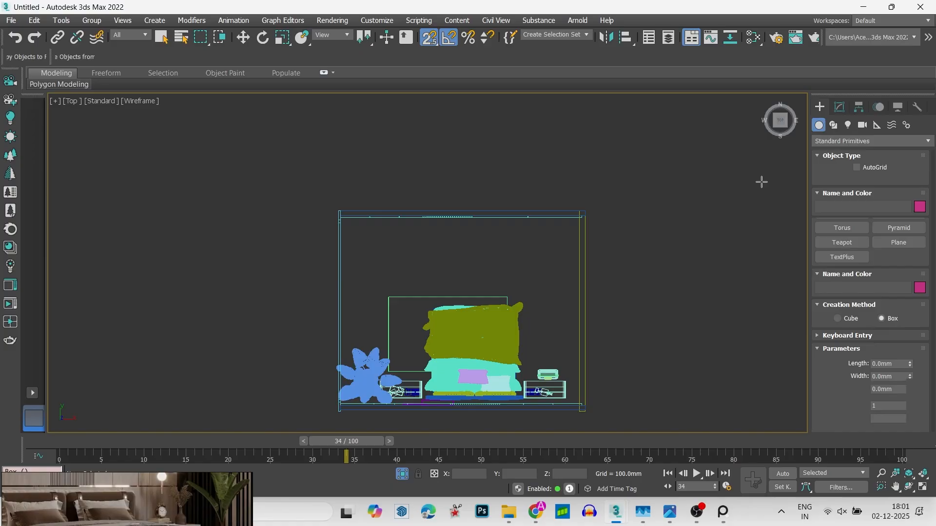
scroll(480, 216, up, 5)
drag(101, 287, 622, 220)
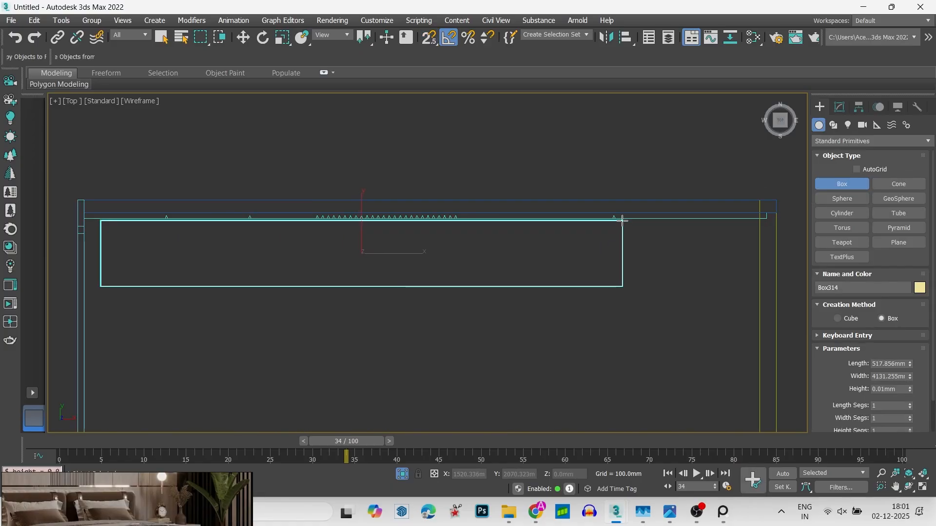
- Finish creating the box in front of the grooved panel and set its length to 10 mm
key(w)
key(f)
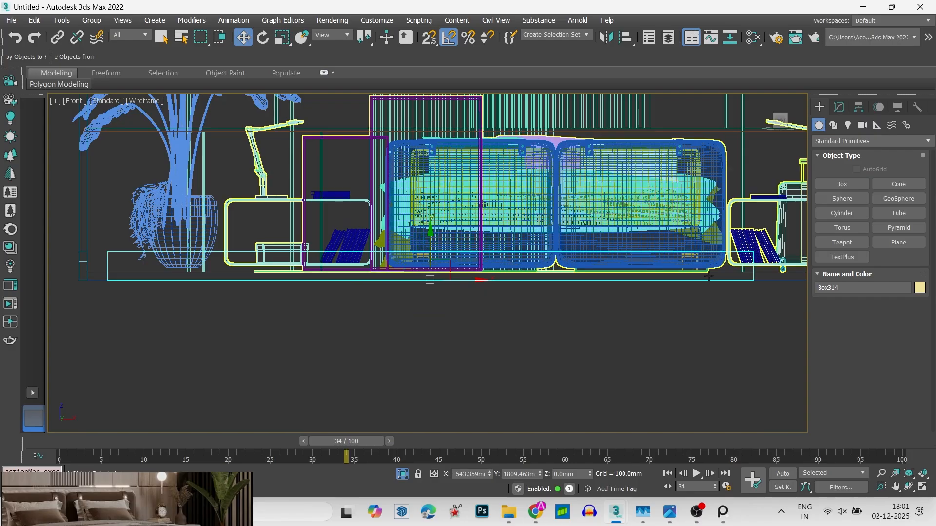
click(839, 107)
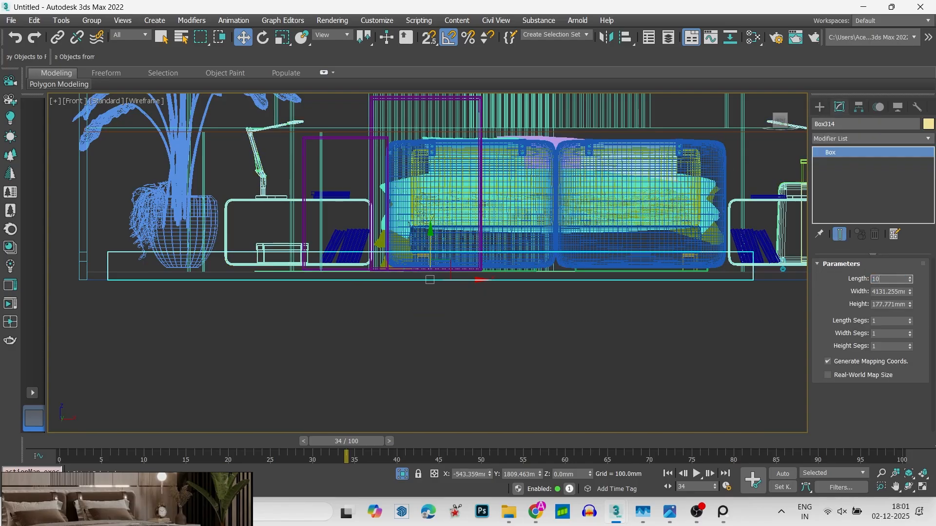
text(10)
key(Return)
middle_drag(587, 249, 524, 260)
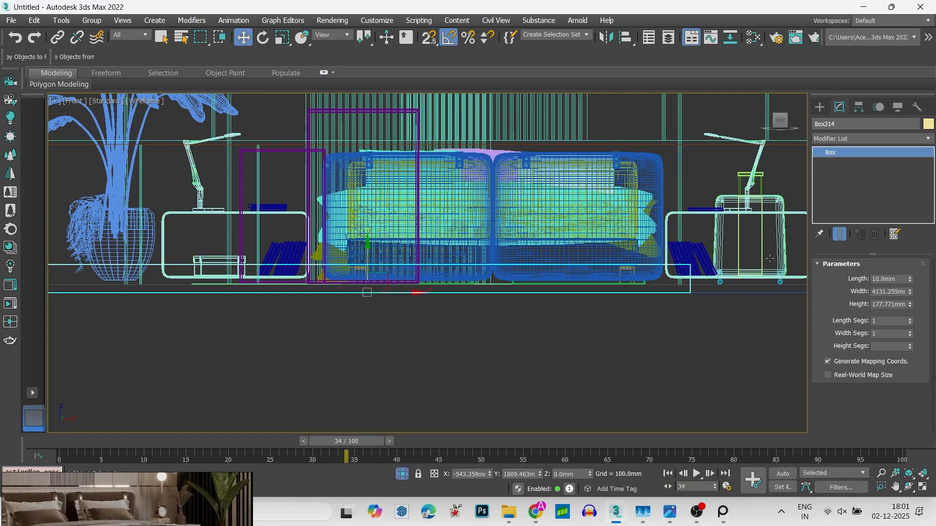
scroll(638, 239, down, 5)
alt+middle_drag(647, 243, 542, 269)
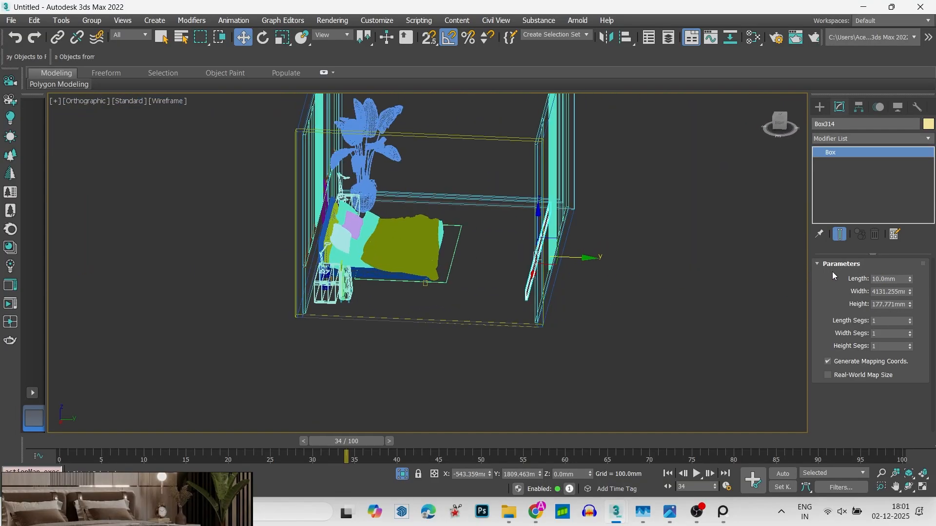
- Set the box's length to 1', and increase it to 310.8 mm
alt+middle_drag(596, 306, 815, 304)
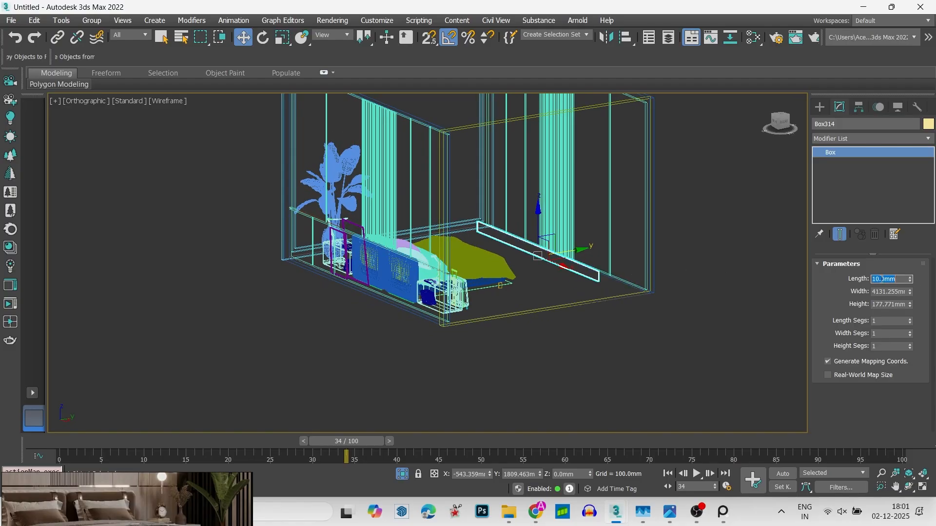
text(1')
key(Return)
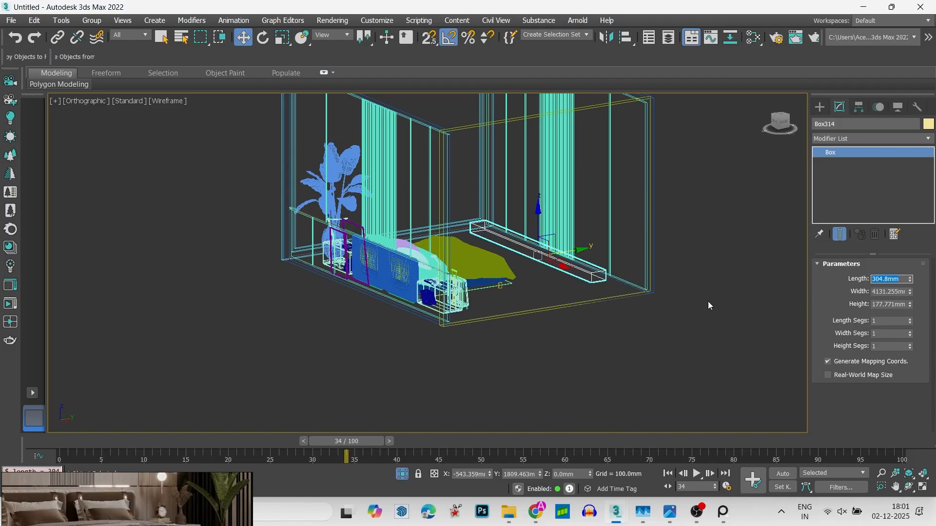
scroll(633, 293, up, 8)
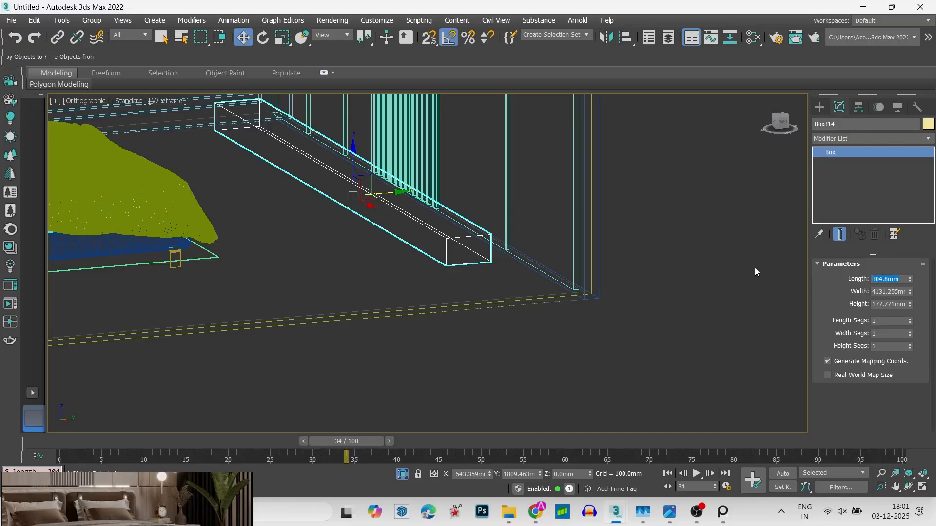
text(1'6)
key(Return)
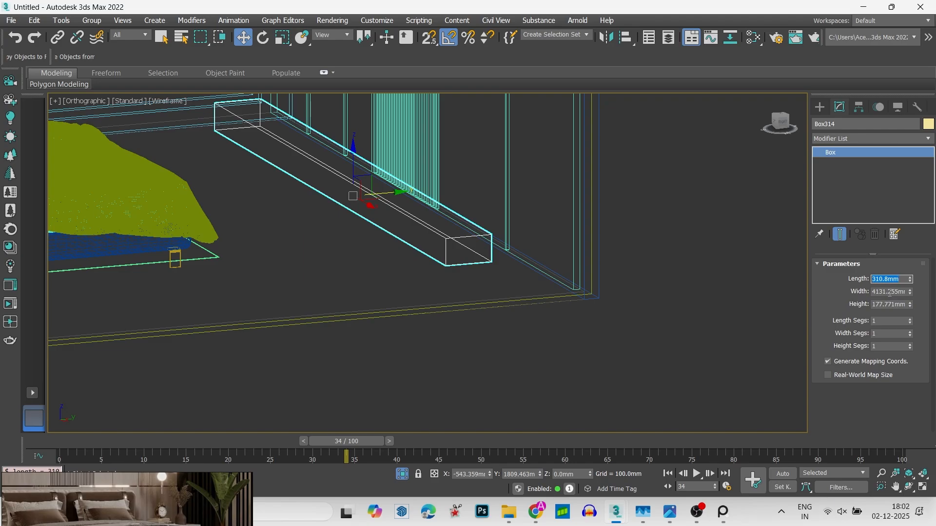
- Set the box's height to 304.8 mm
drag(912, 305, 911, 295)
click(902, 306)
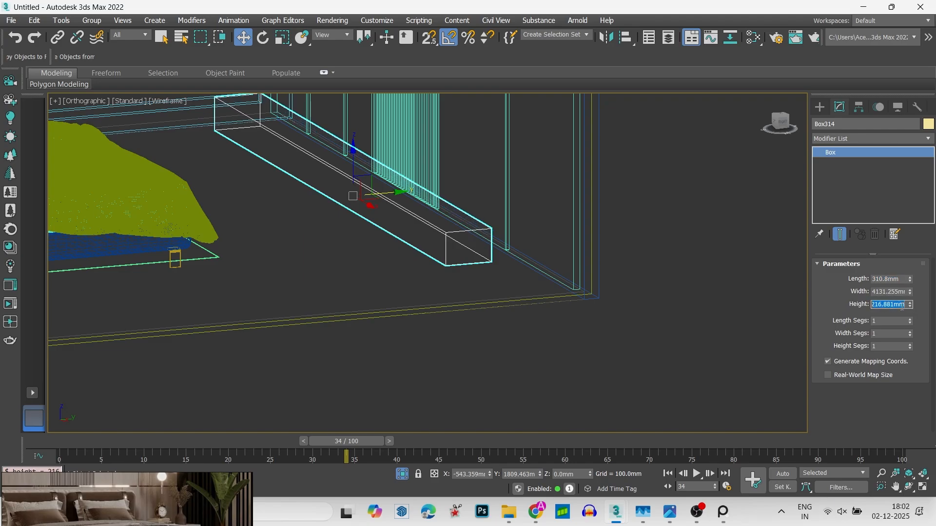
text(304.8)
key(Return)
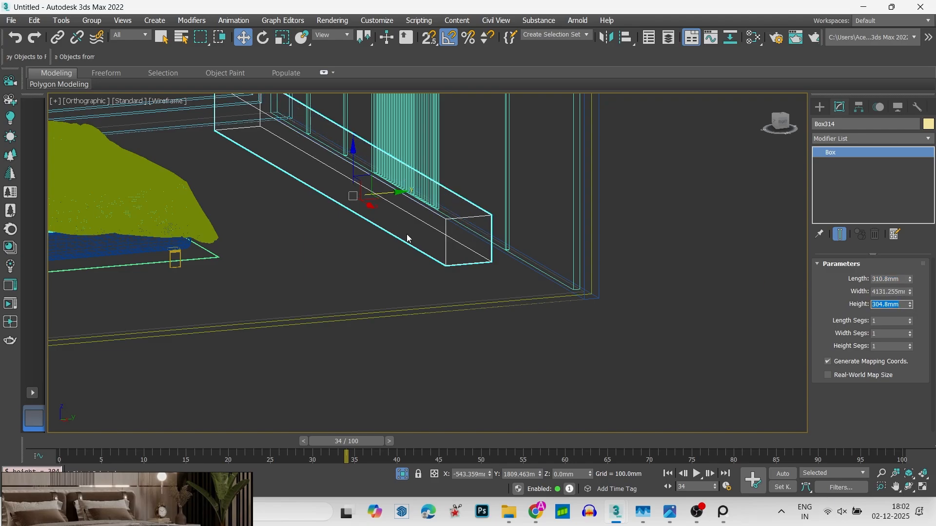
- Move the box up with snapping in the right view so its base sits on the floor's upper surface
middle_drag(407, 238, 448, 278)
click(784, 123)
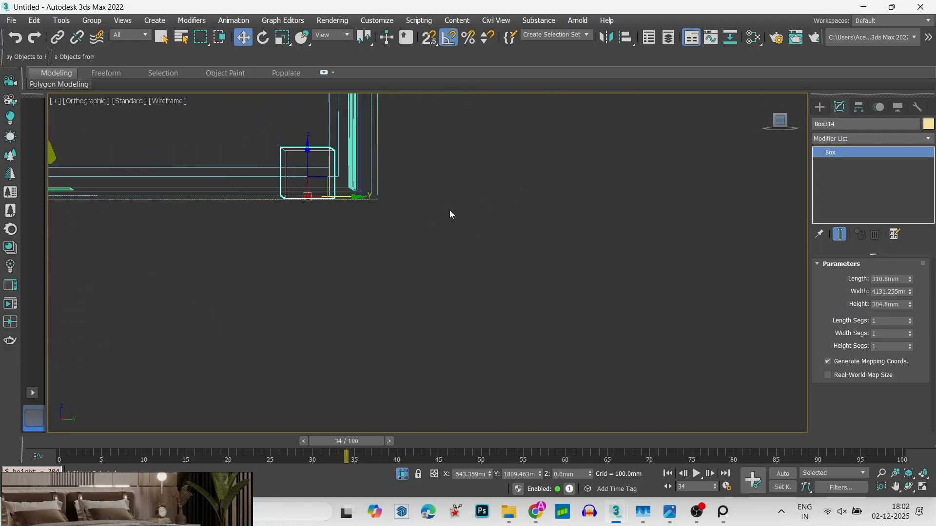
scroll(265, 175, up, 3)
key(s)
middle_drag(399, 235, 441, 285)
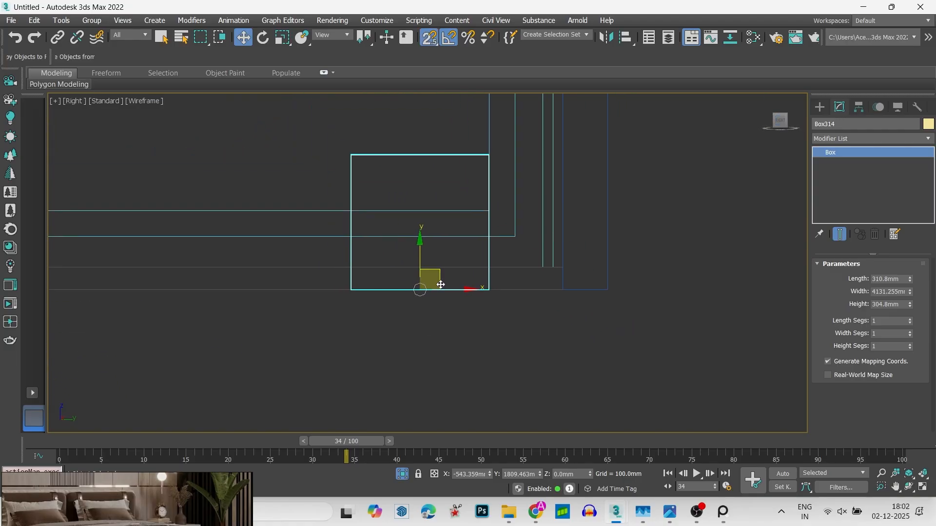
drag(441, 285, 538, 263)
- Try a Z position of 10 mm for the box and undo the change
click(576, 475)
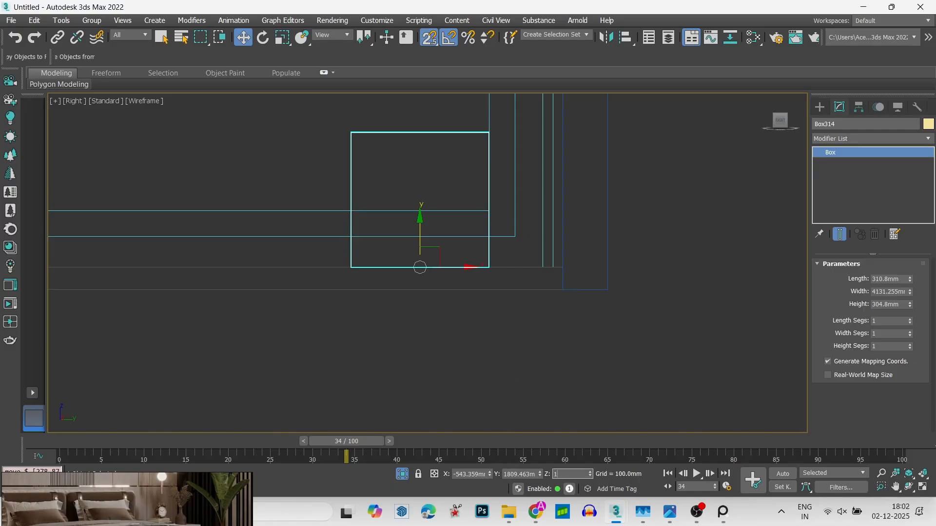
text(10)
key(Return)
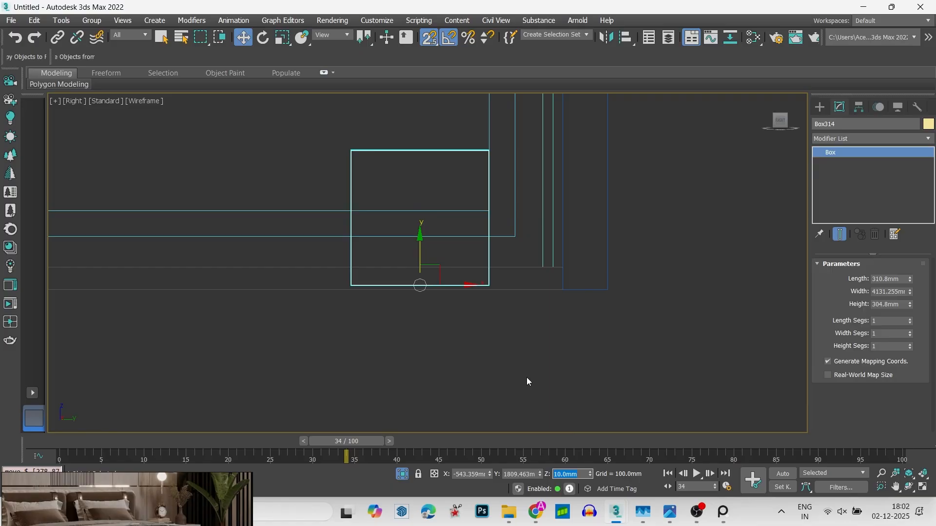
key(ctrl+z)
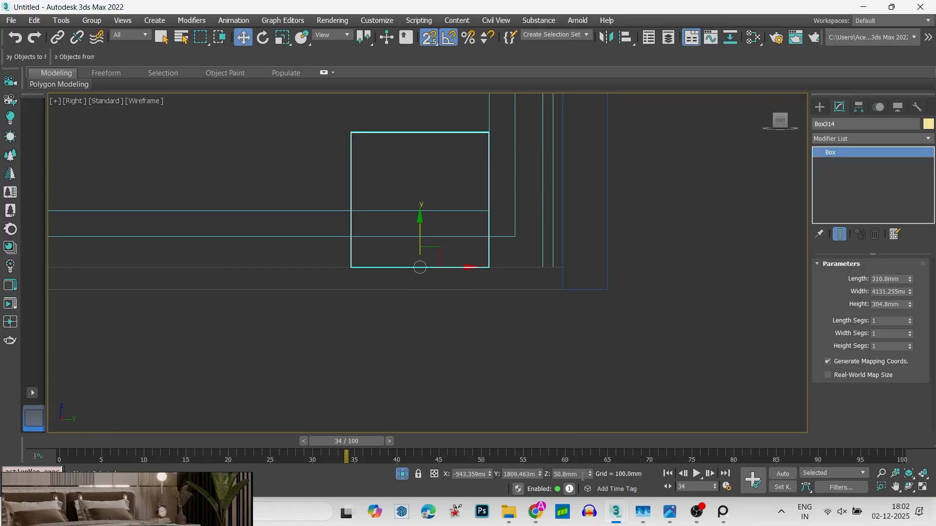
- Raise the box above the floor by setting its Z position to 300 mm
click(583, 476)
key(Return)
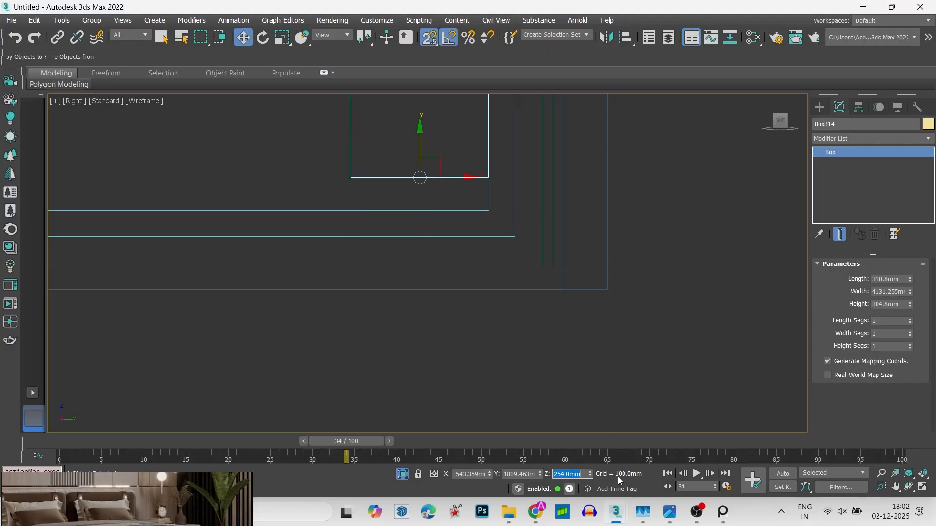
text(300)
key(Return)
- Deselect the raised box and examine its height and its gap to the grooved panel in shaded display
middle_drag(335, 169, 489, 268)
right_click(490, 267)
alt+middle_drag(420, 247, 494, 270)
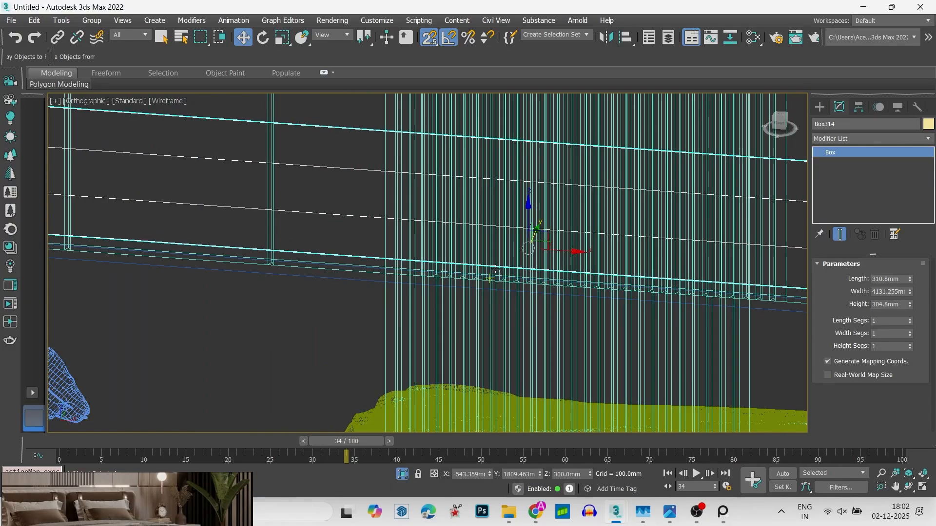
scroll(438, 273, down, 5)
key(F3)
scroll(429, 272, down, 5)
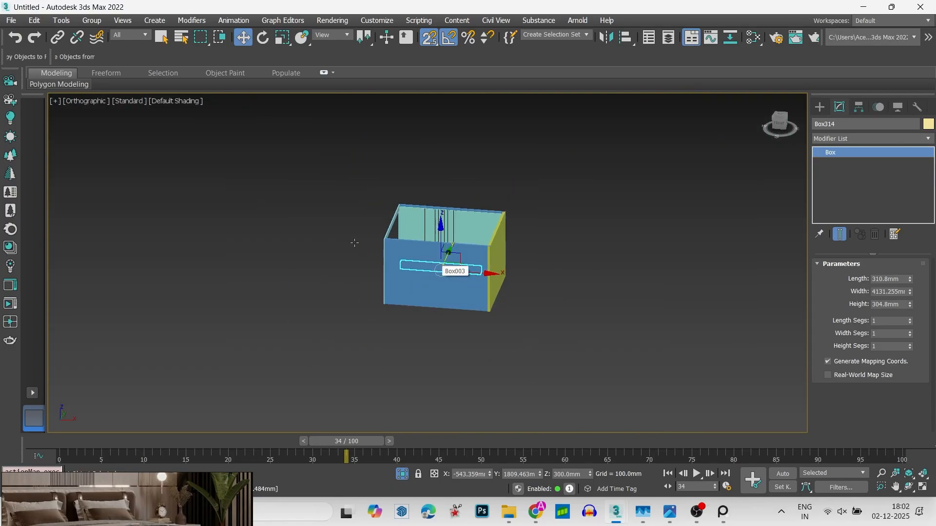
click(356, 115)
scroll(393, 183, up, 5)
scroll(423, 256, down, 4)
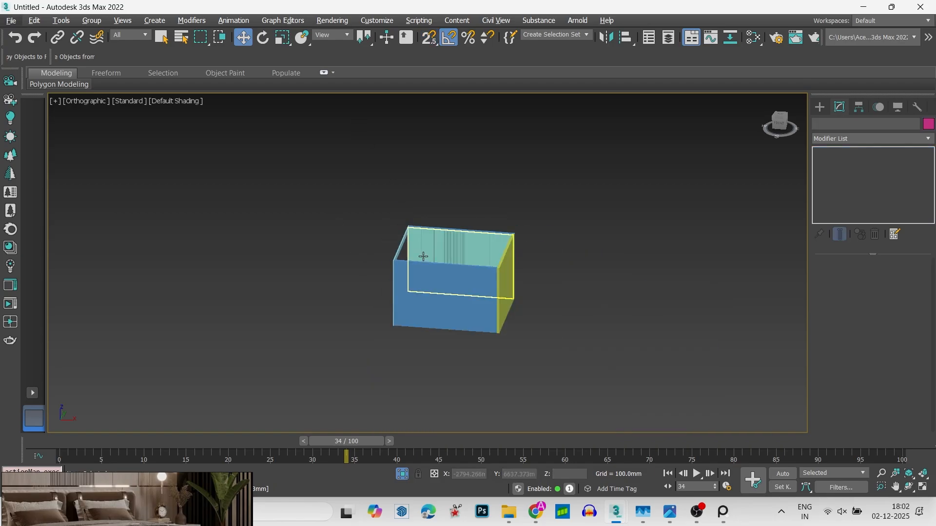
scroll(424, 256, up, 10)
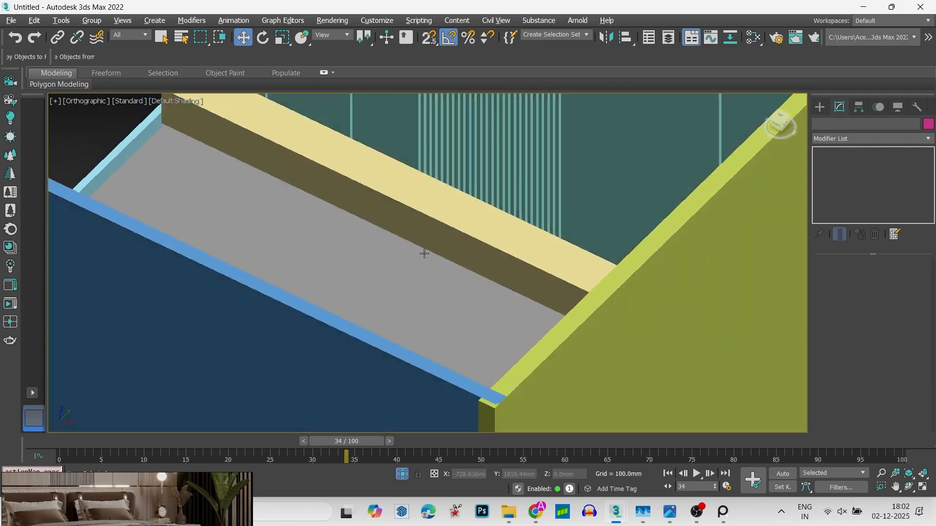
scroll(425, 254, down, 10)
- Move the box back in the top view until it sits against the face of the grooved panel
key(t)
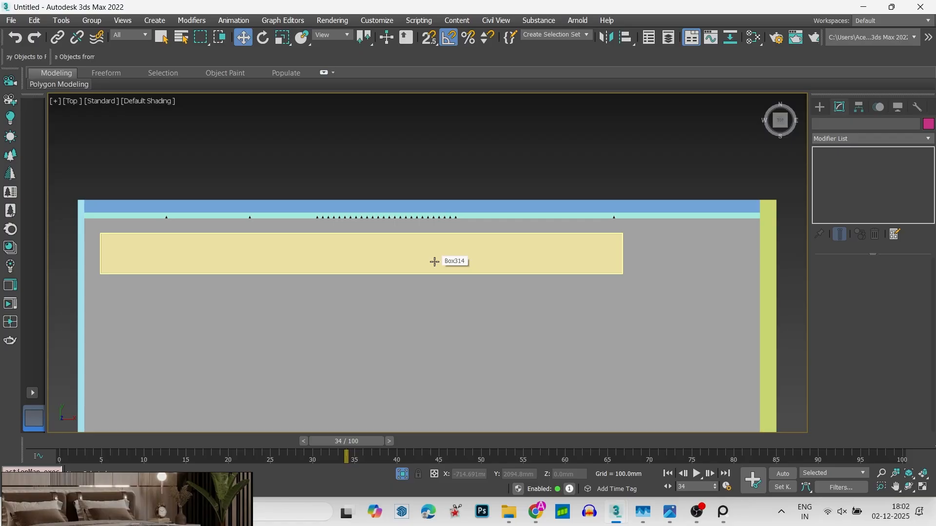
key(z)
key(F3)
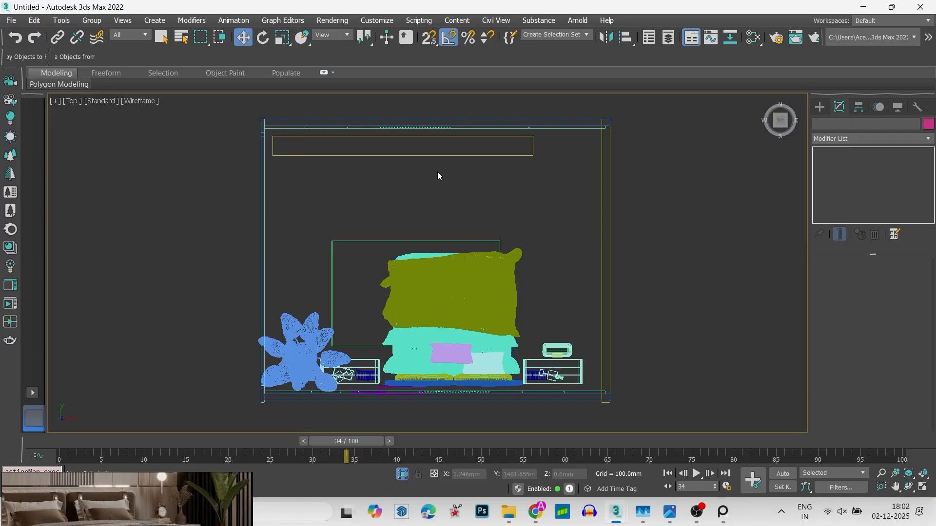
middle_drag(383, 113, 462, 190)
scroll(495, 207, up, 3)
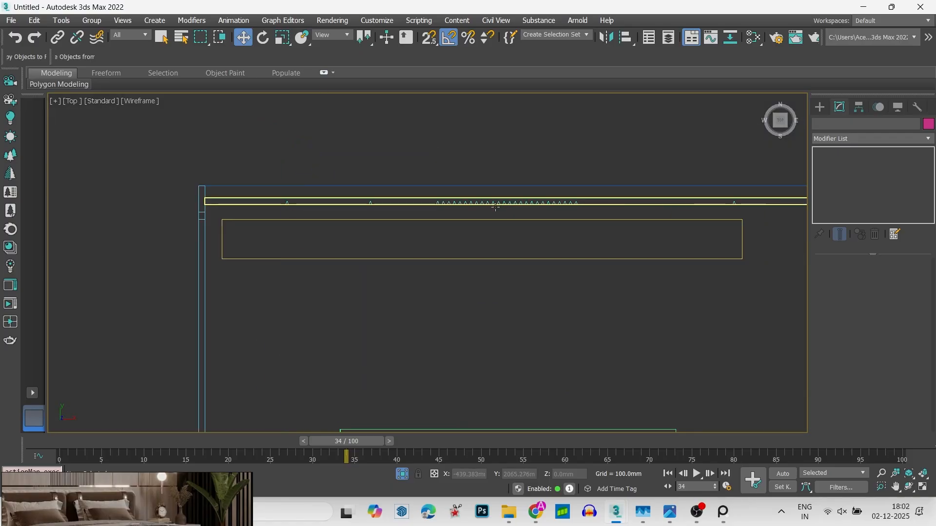
drag(507, 218, 509, 204)
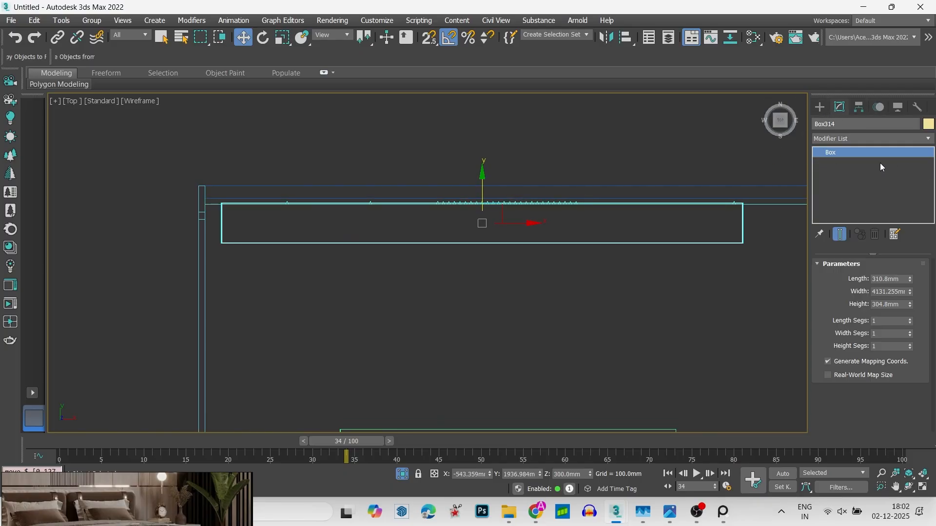
- Add an Edit Poly modifier to the box and select the two vertical front edges at its ends
click(858, 139)
click(800, 211)
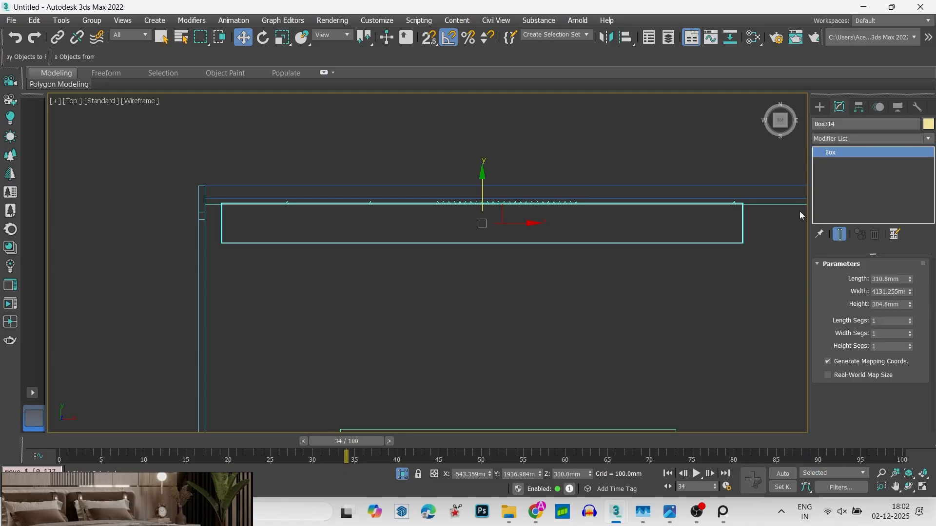
middle_drag(749, 278, 723, 240)
key(1)
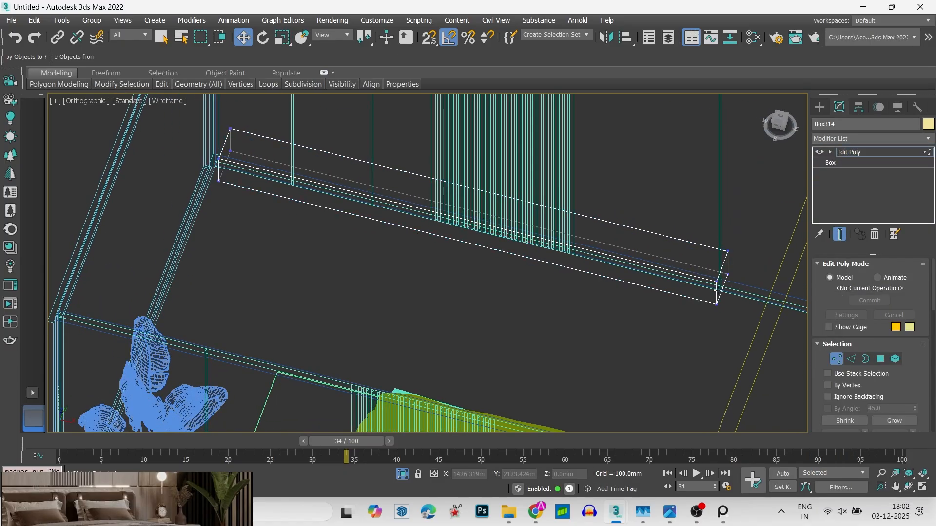
key(2)
click(718, 290)
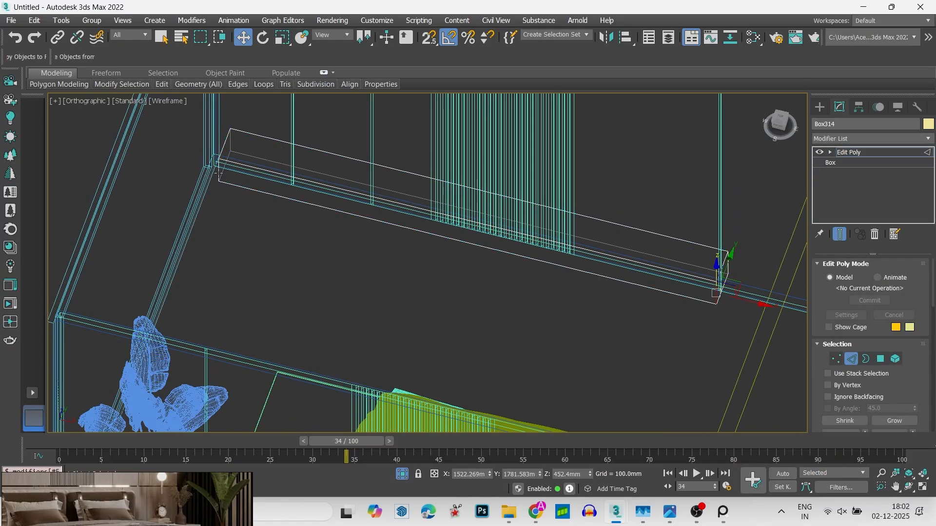
right_click(215, 170)
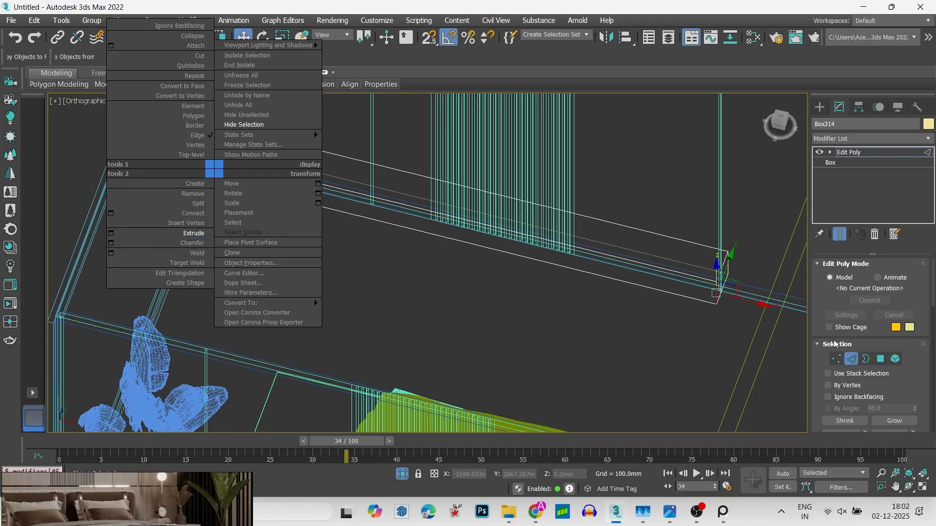
- Open the Chamfer settings for the box's two selected vertical front edges and set the chamfer to 16 segments
drag(933, 288, 925, 372)
scroll(925, 372, down, 5)
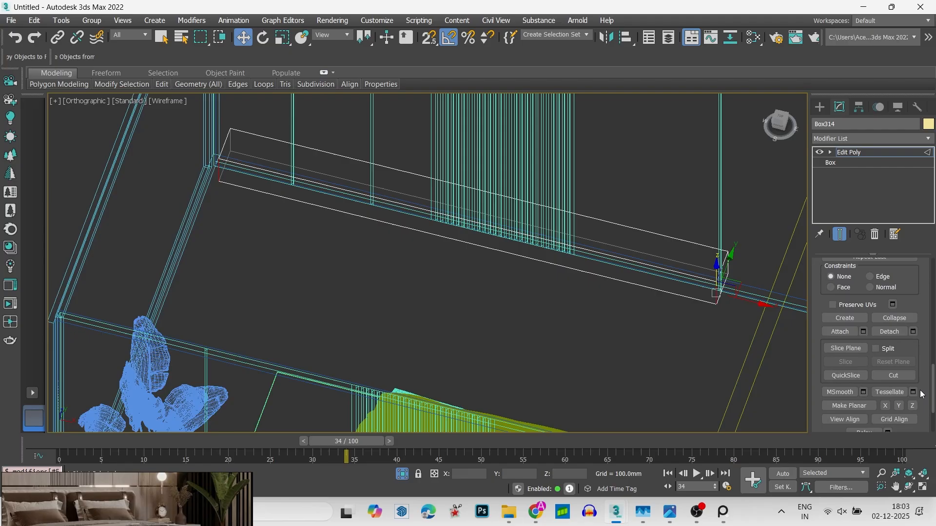
scroll(927, 369, up, 5)
scroll(927, 369, up, 5)
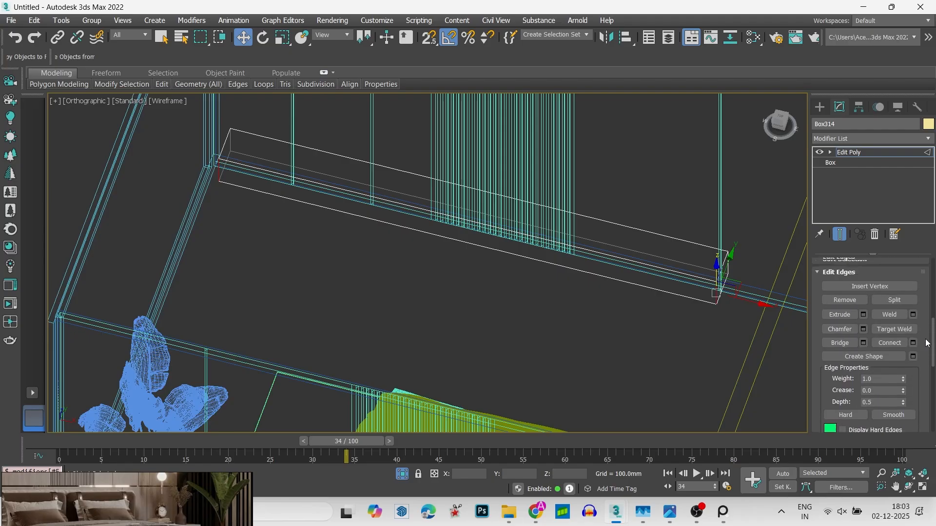
scroll(926, 335, up, 5)
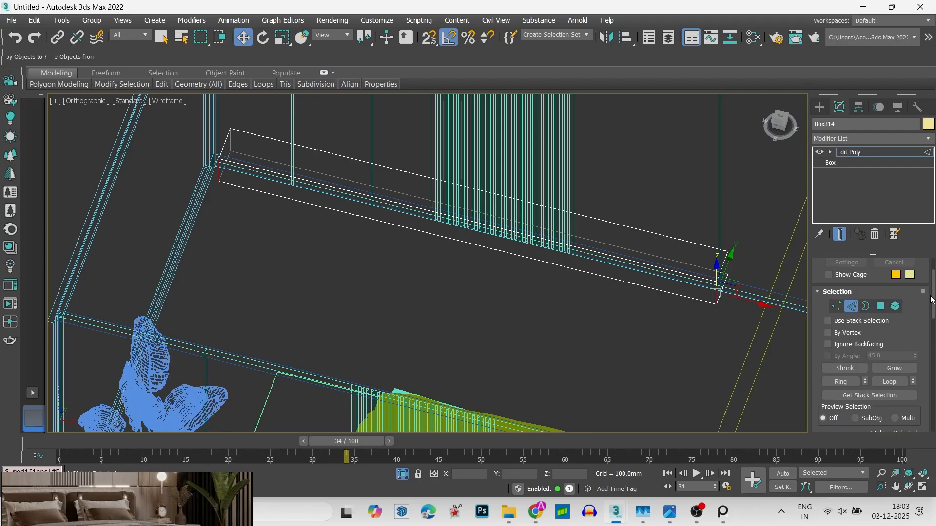
scroll(928, 334, down, 4)
scroll(928, 334, down, 2)
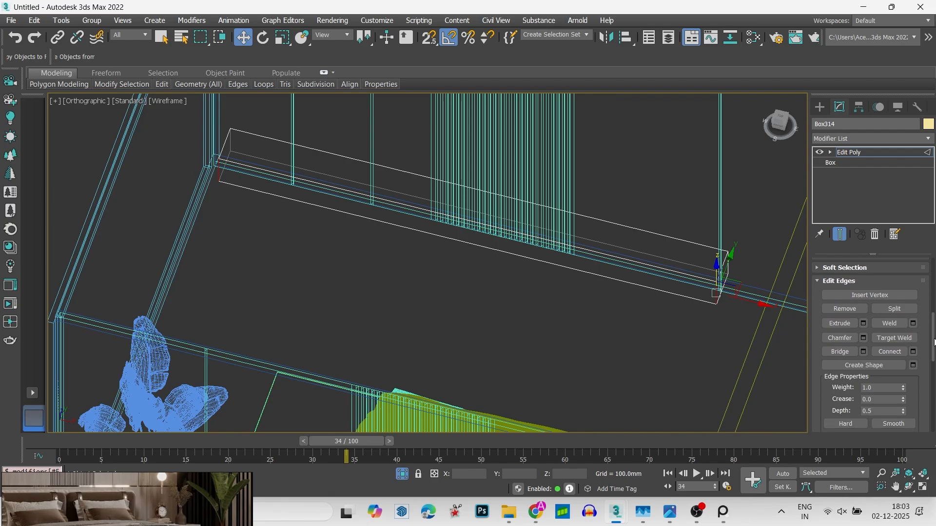
click(863, 338)
scroll(682, 312, up, 2)
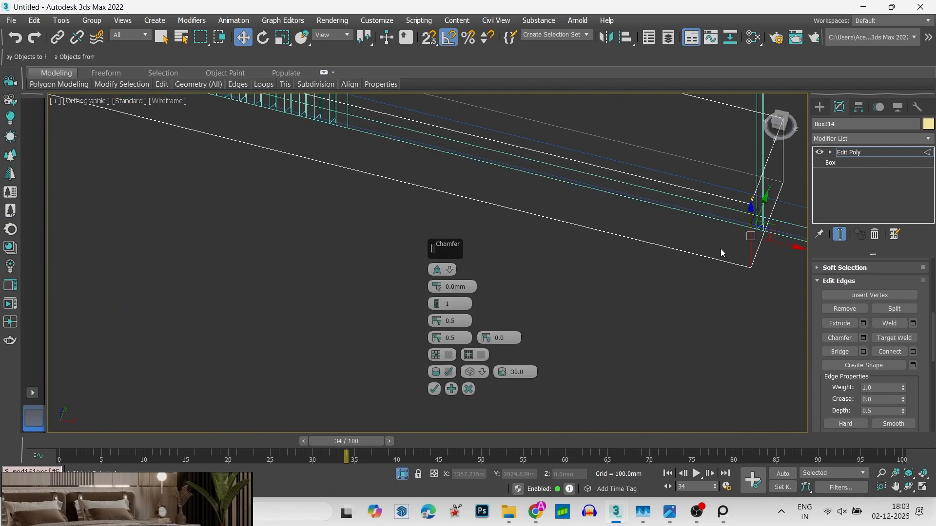
middle_drag(720, 248, 658, 290)
drag(437, 304, 439, 272)
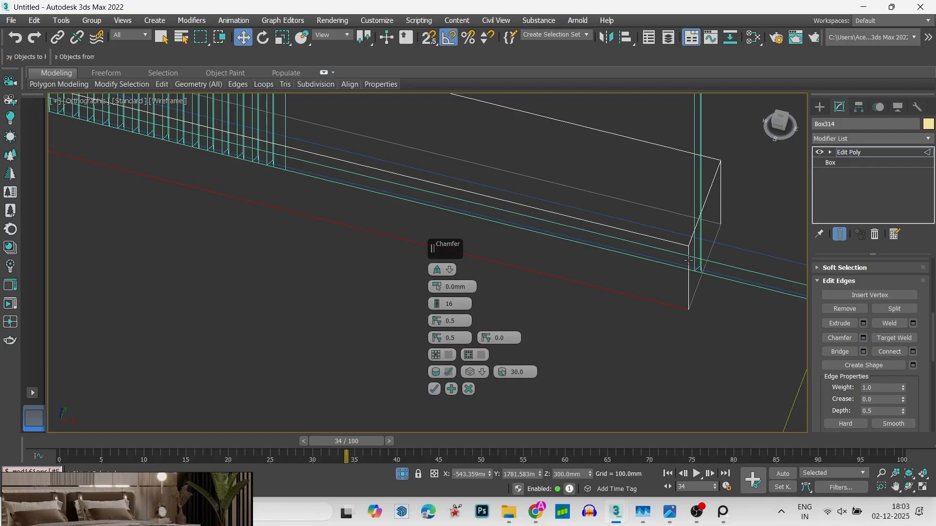
click(669, 276)
scroll(663, 274, down, 4)
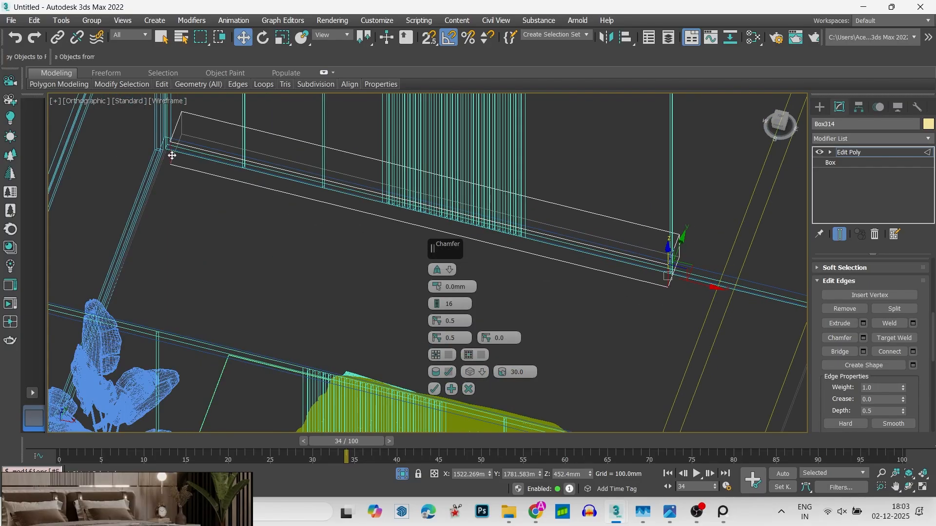
- Set the chamfer amount to about 201 mm, apply it to both front corners and leave sub-object editing
drag(437, 286, 443, 254)
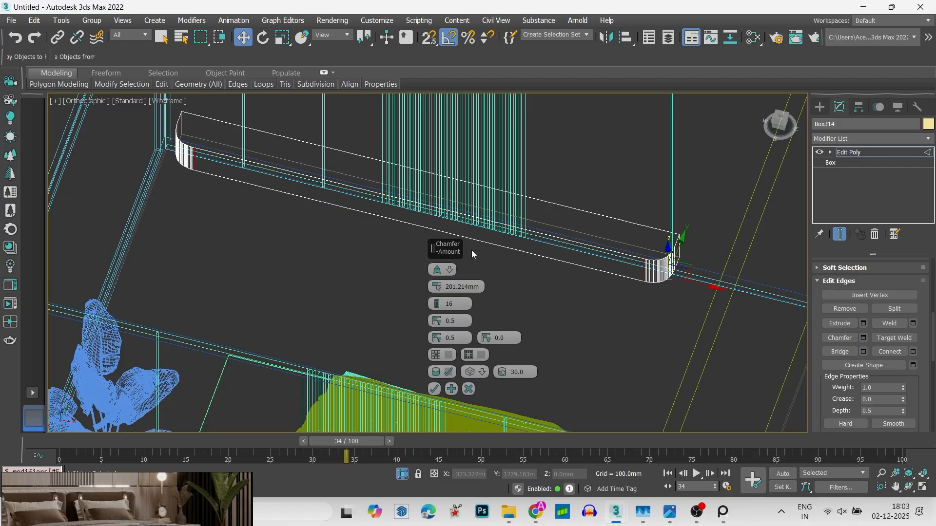
scroll(553, 250, up, 5)
middle_drag(638, 269, 420, 270)
scroll(675, 298, up, 3)
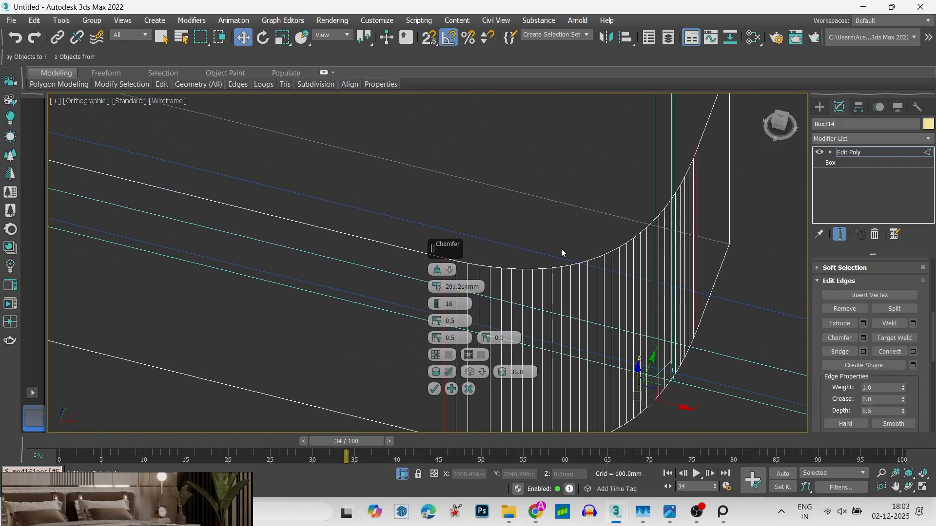
click(433, 389)
key(1)
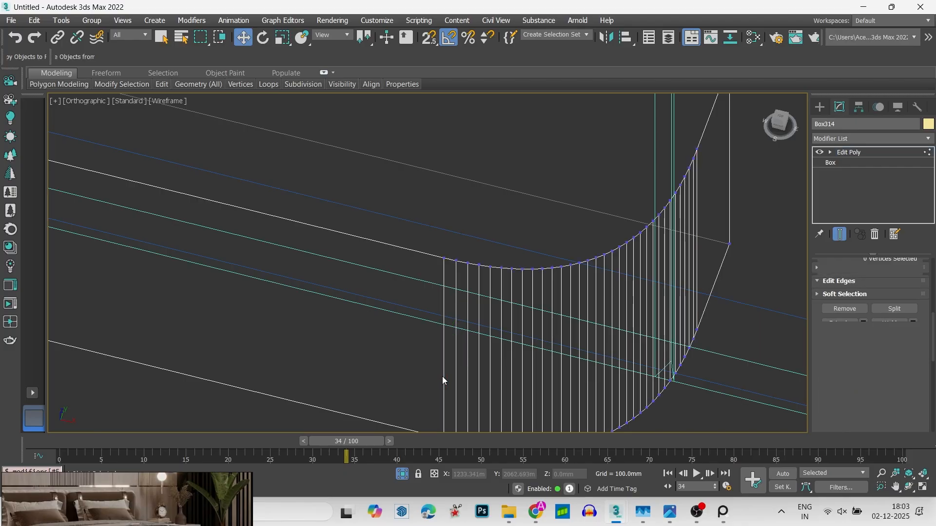
key(6)
- Examine the box's rounded front corners and its fit against the grooved panel in wireframe and shaded display
key(t)
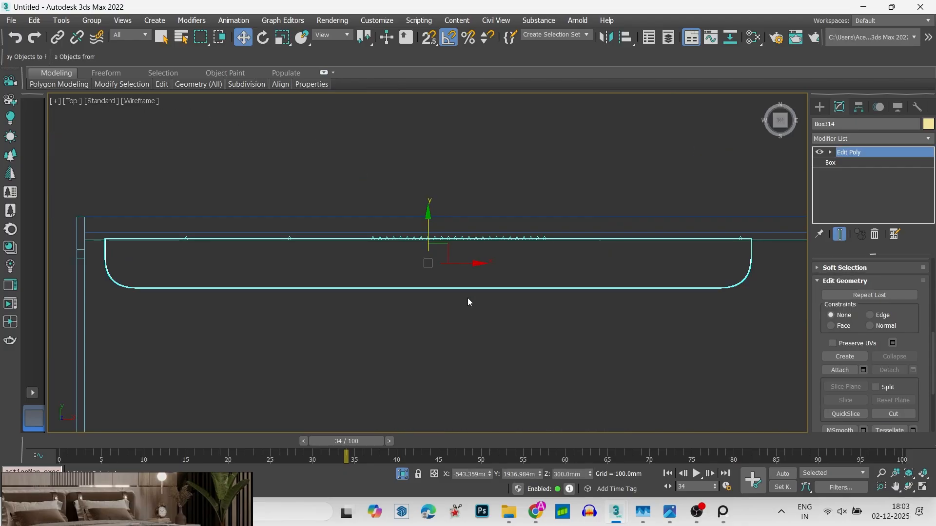
scroll(467, 297, down, 2)
alt+middle_drag(467, 298, 501, 254)
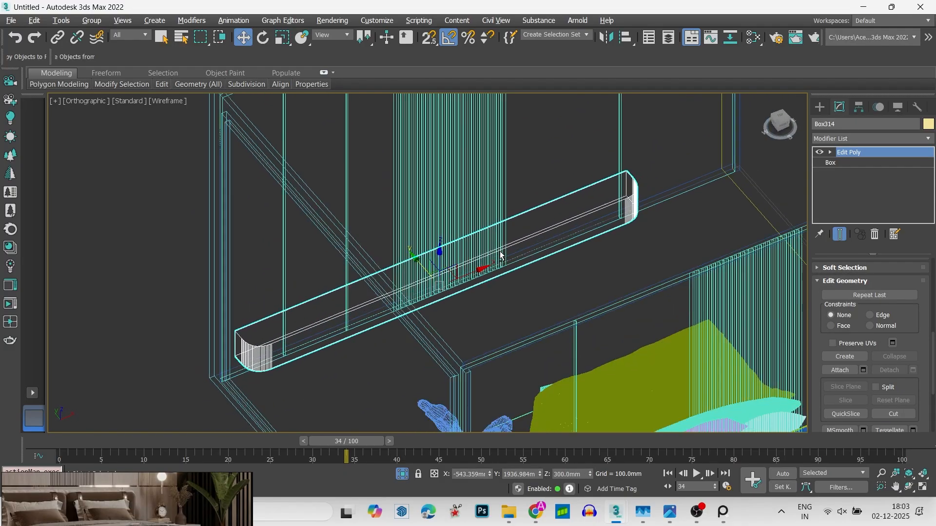
scroll(517, 238, down, 2)
key(F3)
scroll(517, 239, down, 5)
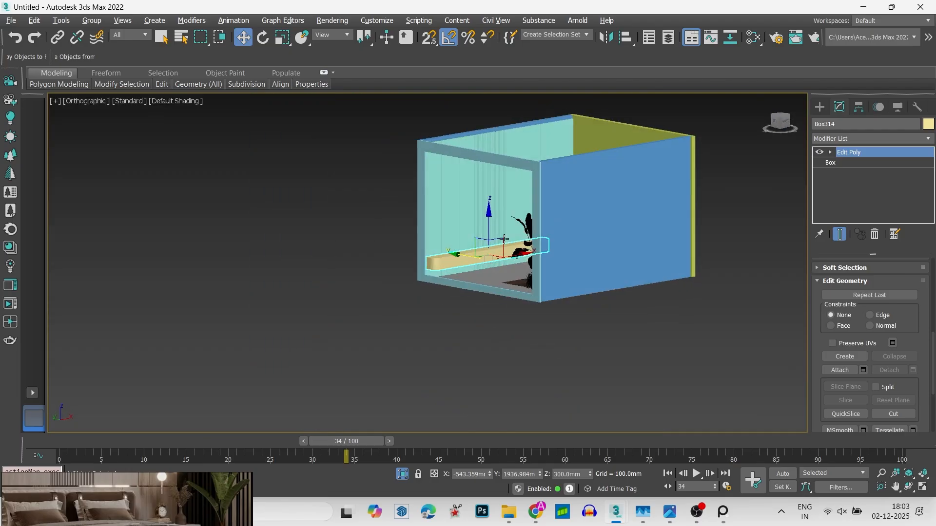
scroll(504, 239, up, 8)
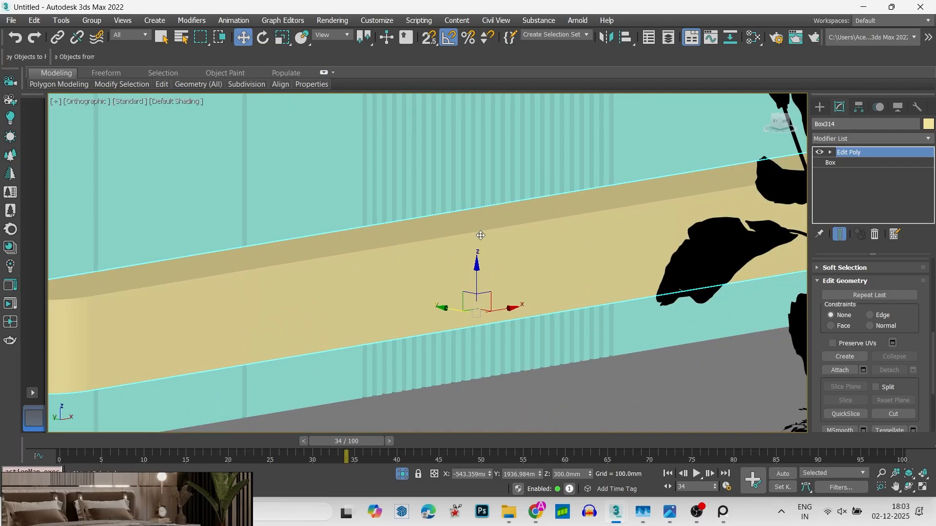
key(t)
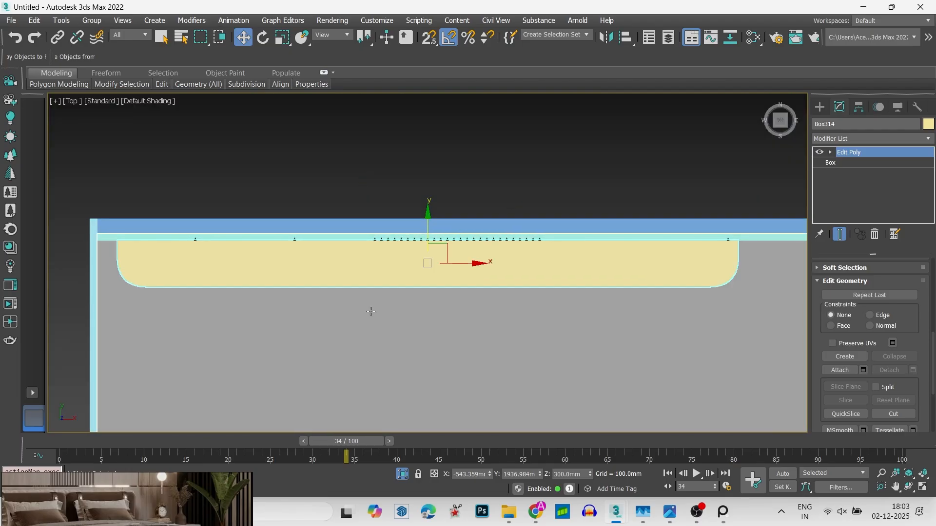
click(376, 350)
key(F3)
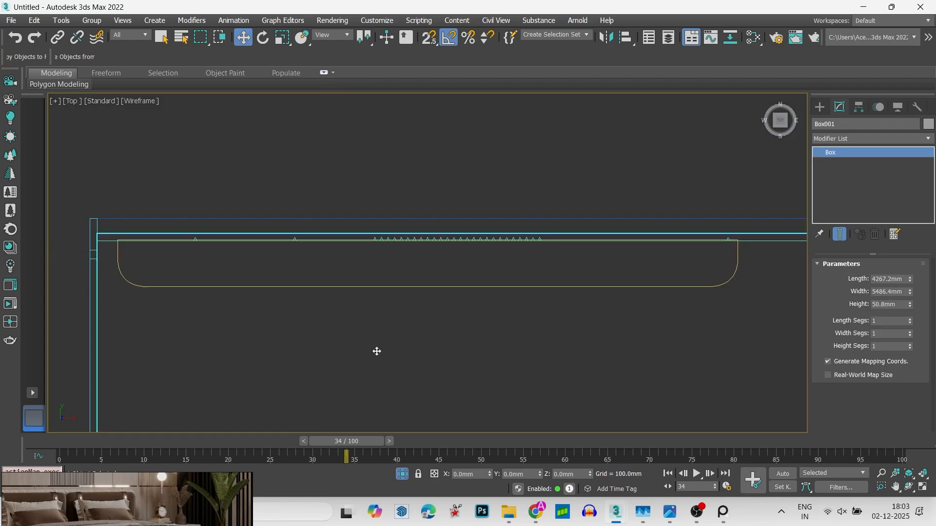
- Clone the round-cornered box in place
click(473, 289)
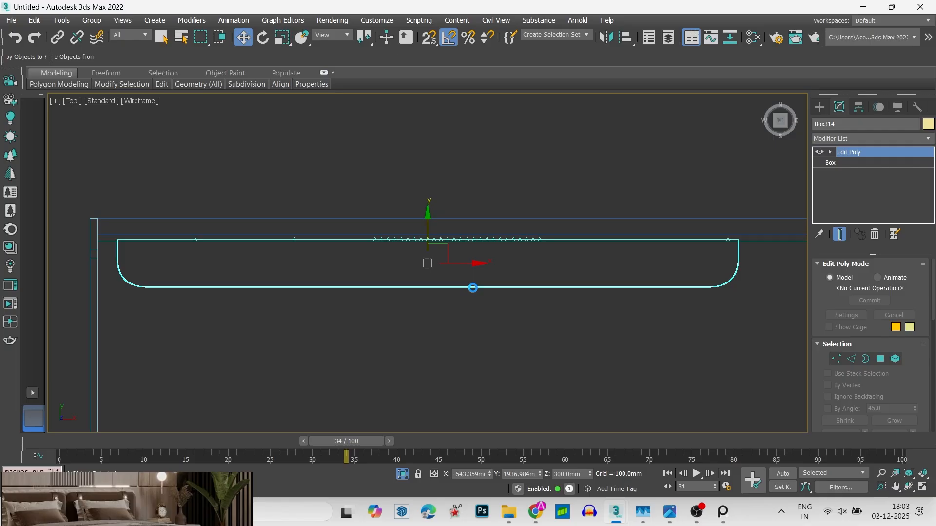
key(ctrl+v)
click(445, 302)
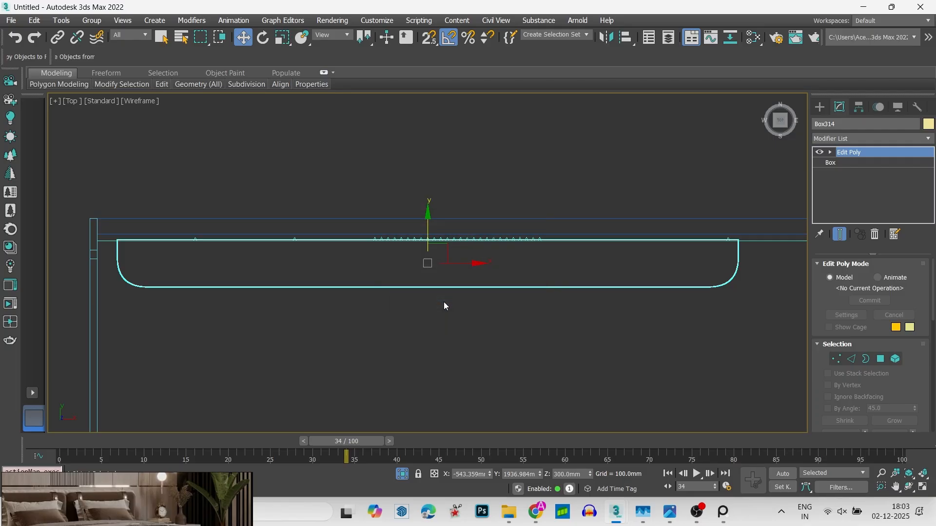
- Raise the copied box's bottom vertices in the front view to just below its top, reducing it to a thin slab
key(f)
scroll(440, 288, down, 2)
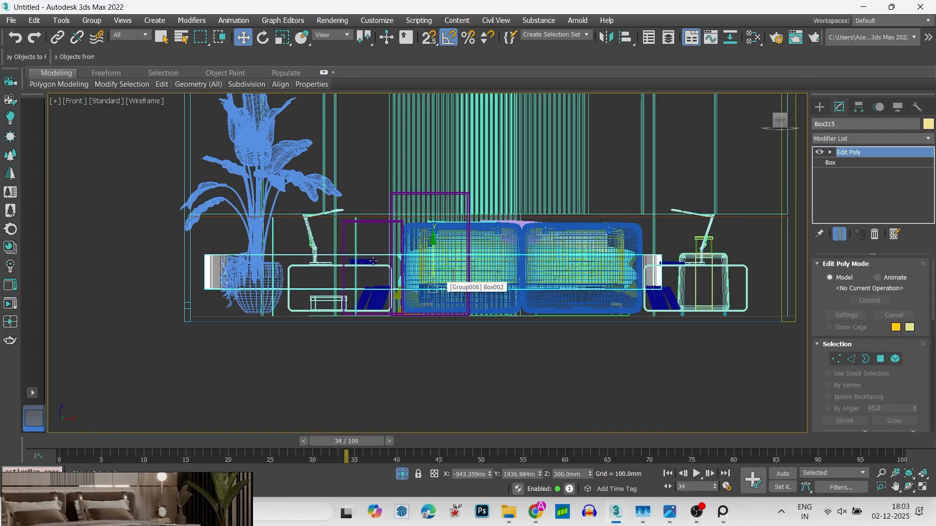
alt+middle_drag(373, 261, 425, 266)
key(1)
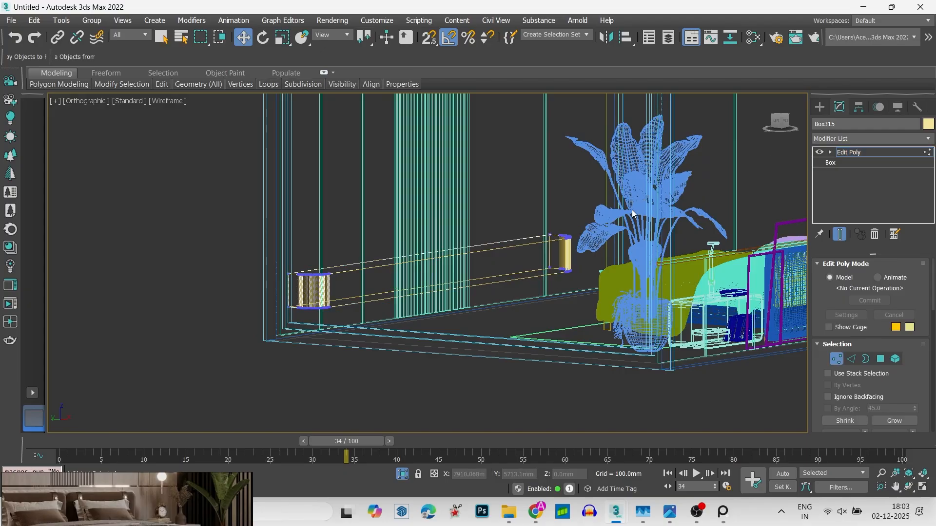
click(780, 122)
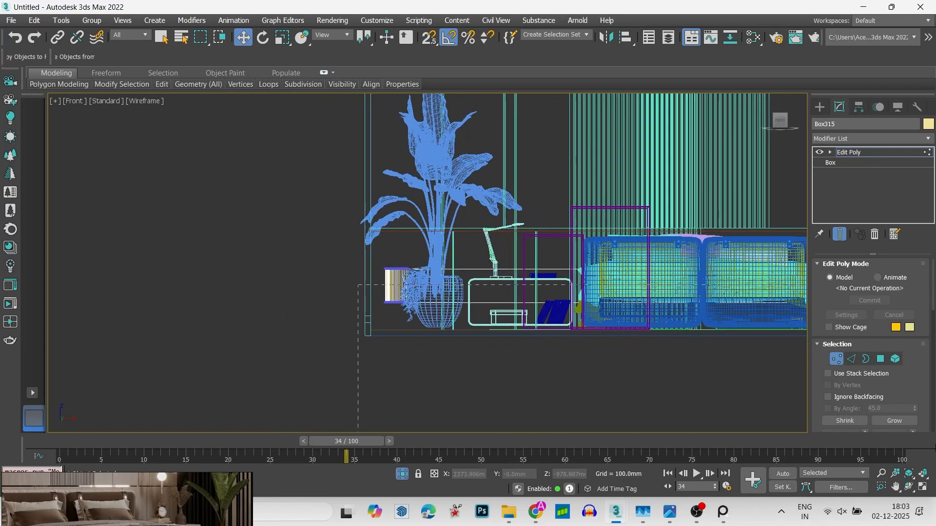
scroll(86, 303, down, 4)
drag(302, 363, 304, 363)
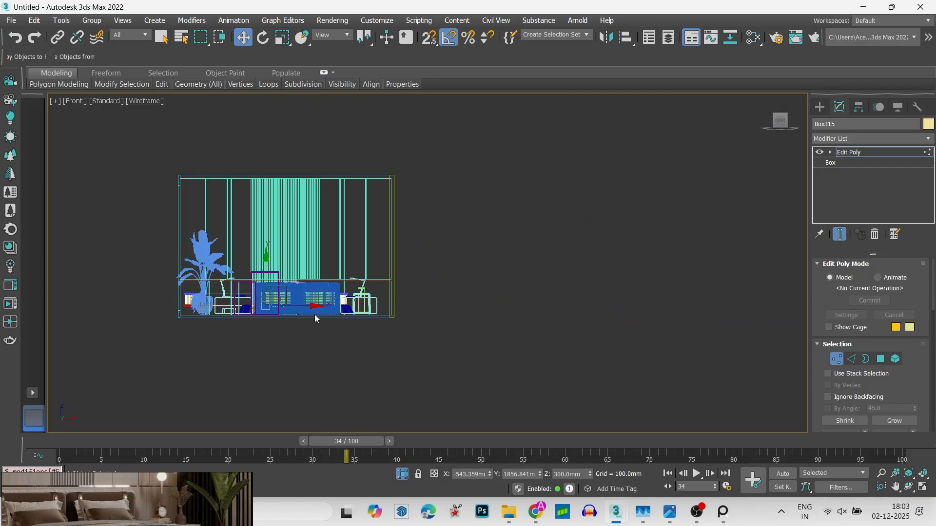
scroll(194, 329, up, 5)
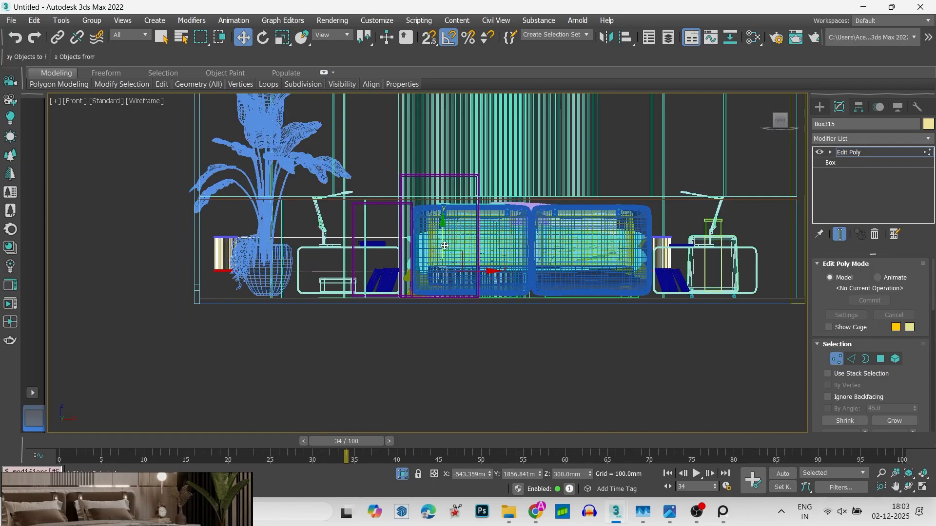
drag(444, 246, 444, 216)
key(1)
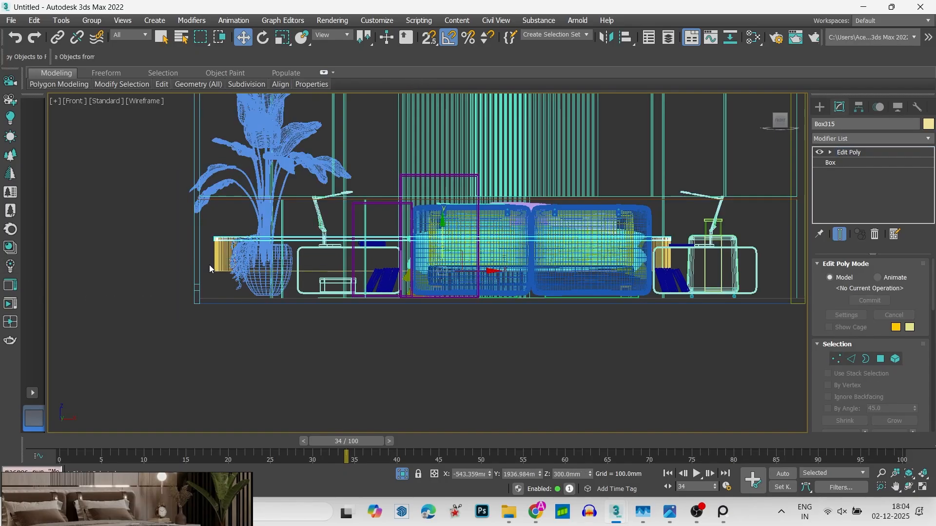
- Raise the thin slab about 19 mm in the left view so it protrudes above the top of the original box
scroll(214, 254, up, 5)
key(t)
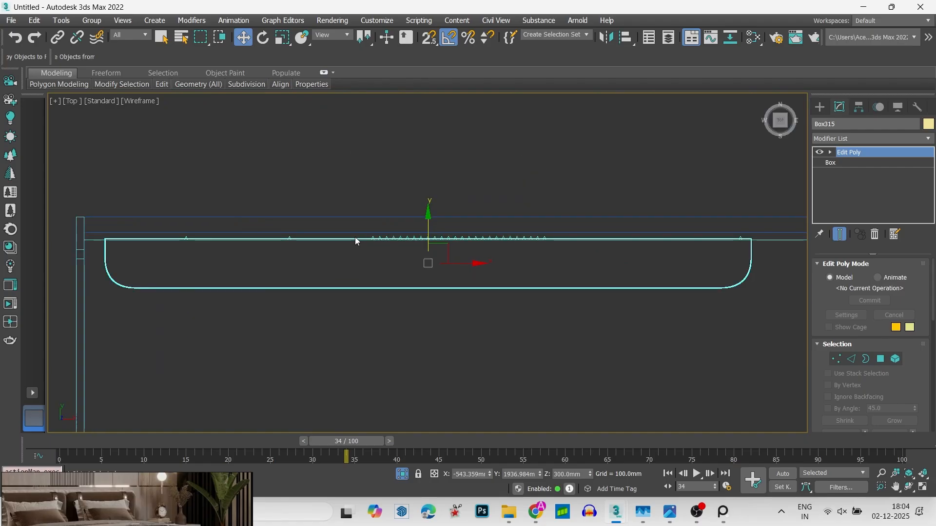
alt+middle_drag(355, 237, 588, 142)
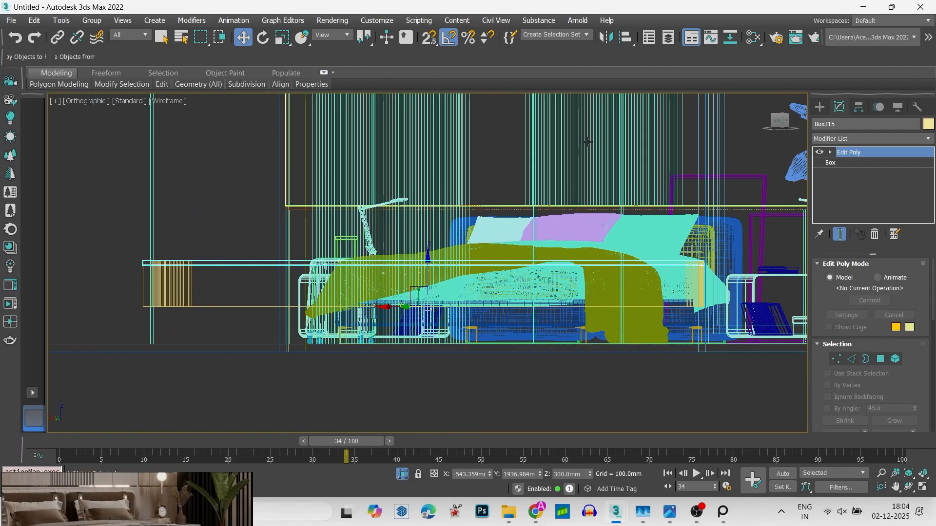
click(785, 123)
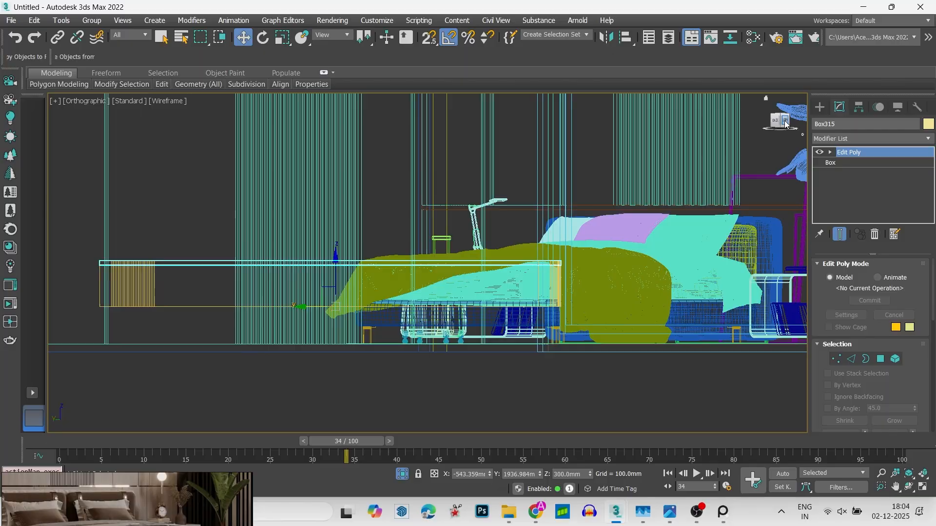
click(784, 123)
scroll(213, 264, up, 9)
scroll(257, 276, down, 4)
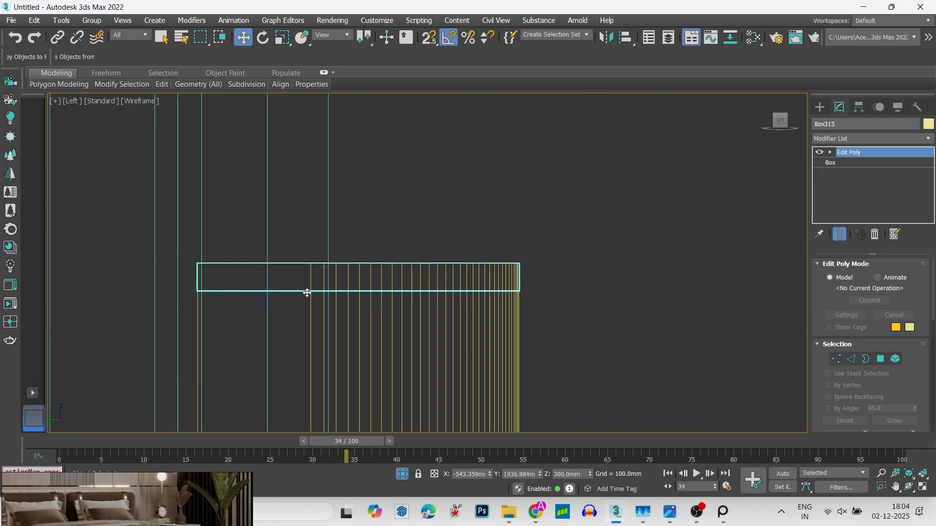
scroll(323, 270, down, 3)
drag(310, 274, 309, 265)
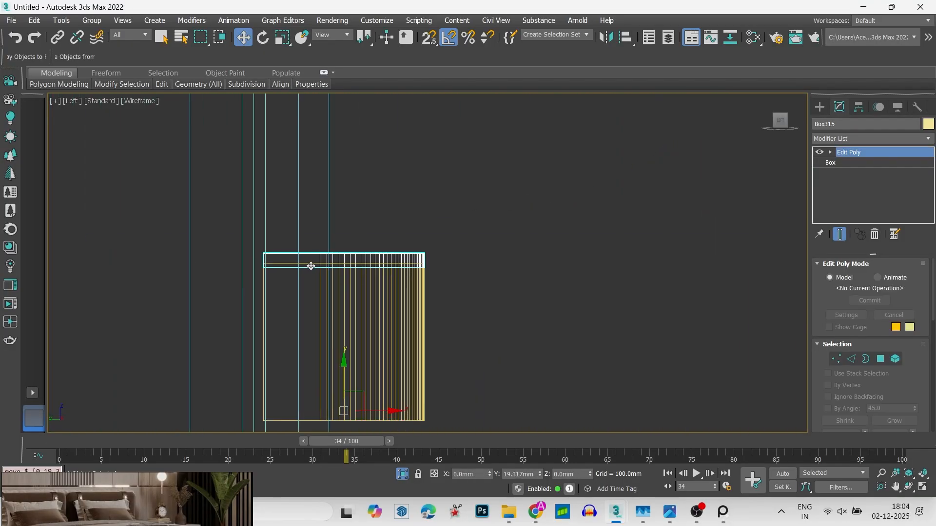
- Scale the slab to about 107% in length and depth in the top view so it overhangs the box
key(t)
key(r)
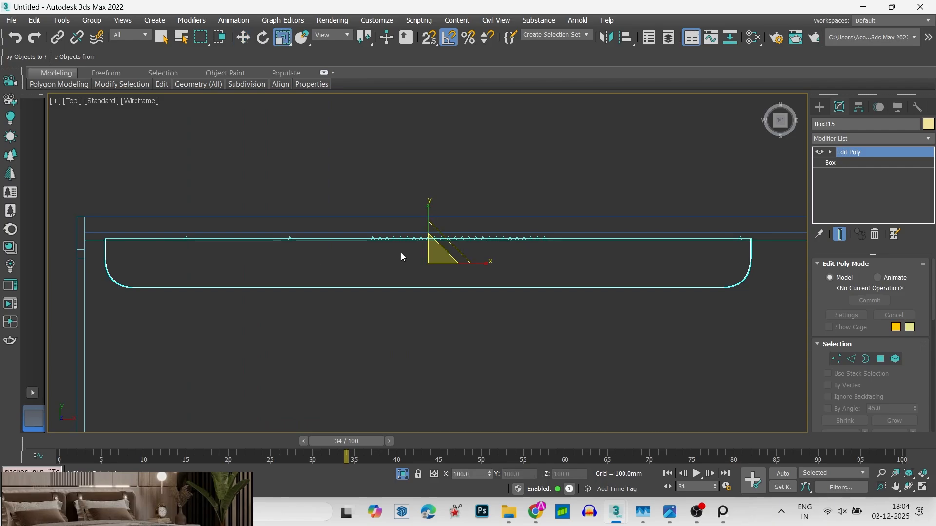
scroll(432, 260, up, 2)
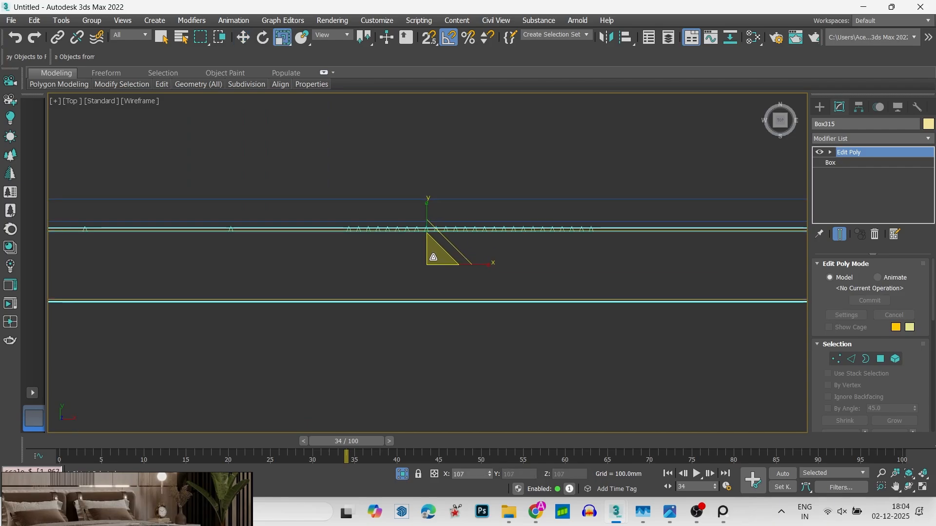
key(w)
key(f)
scroll(423, 258, down, 6)
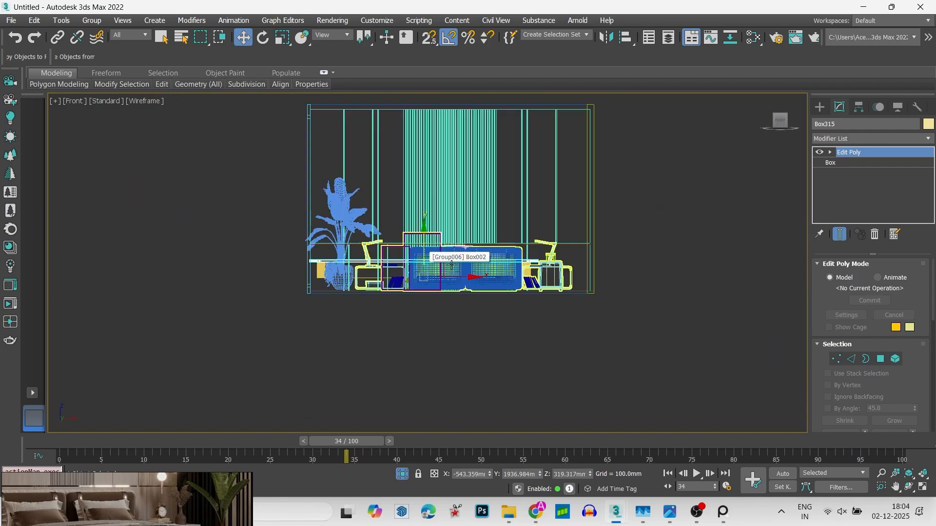
alt+middle_drag(422, 259, 381, 285)
key(4)
scroll(410, 278, up, 3)
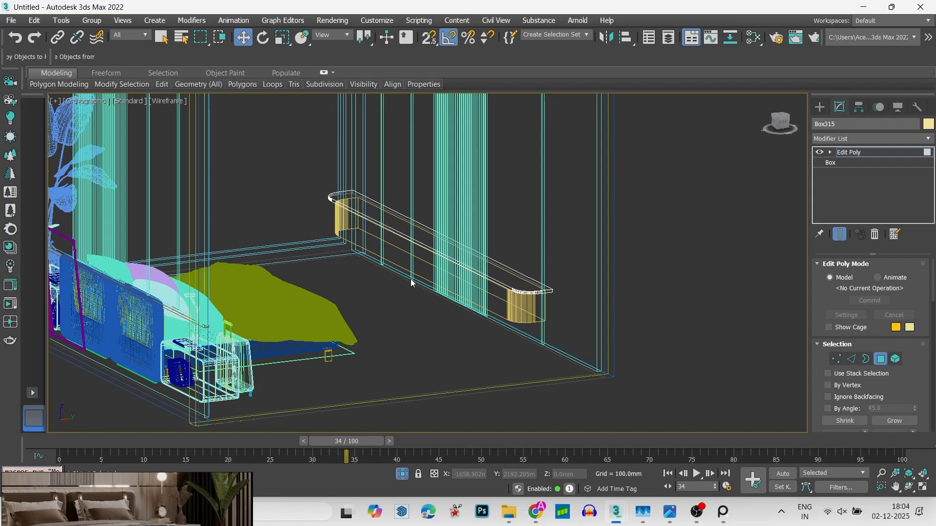
key(t)
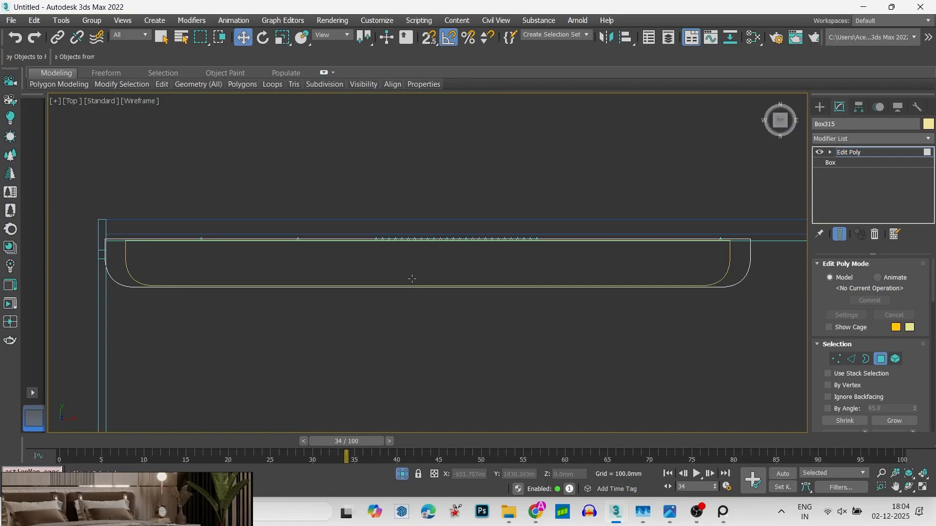
click(746, 267)
key(r)
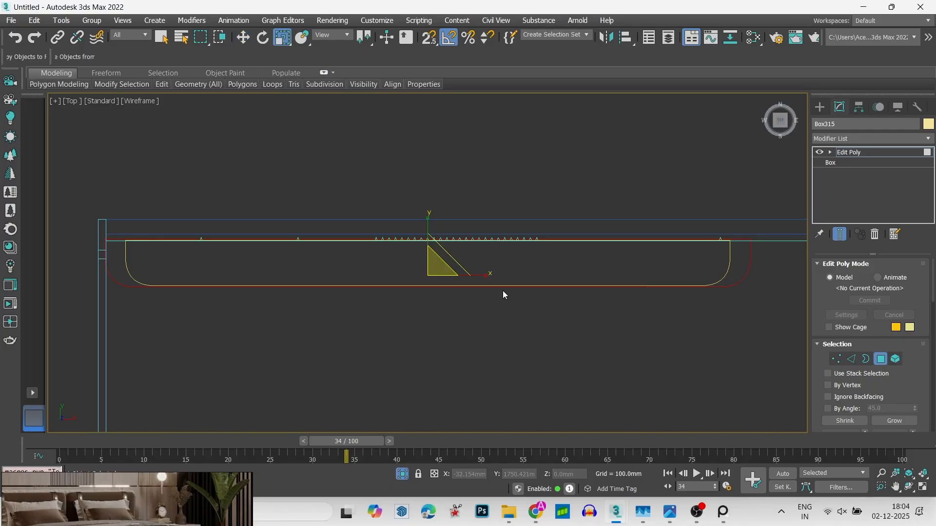
click(432, 224)
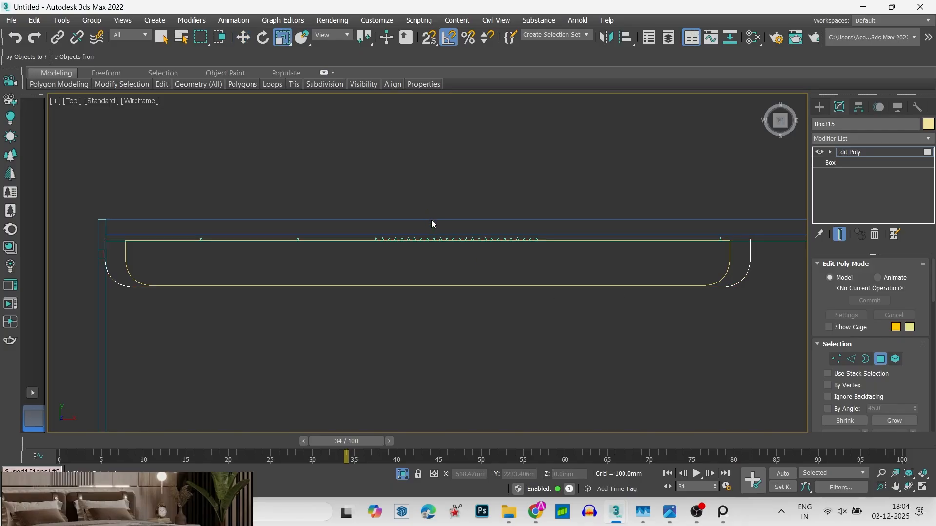
click(741, 276)
drag(430, 221, 427, 215)
key(ctrl+z)
key(ctrl+z)
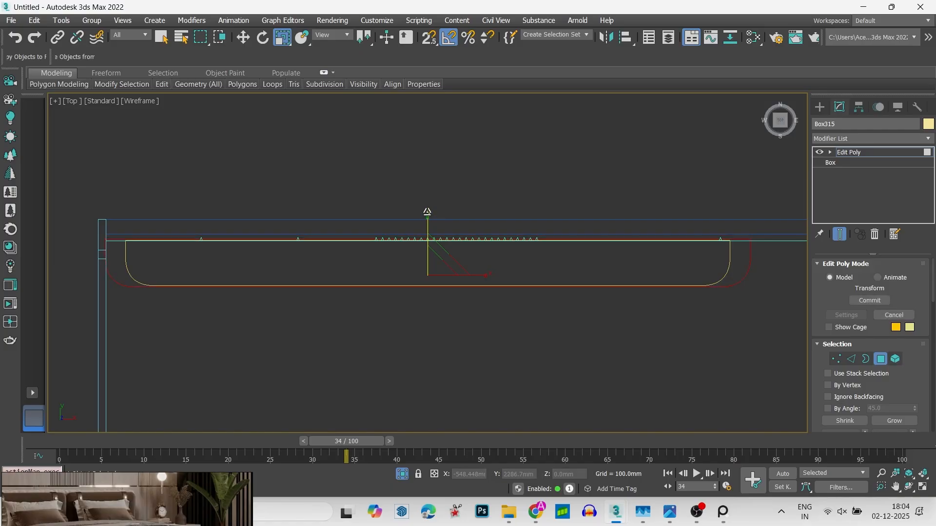
- Scale the whole slab to about 126% in depth and shrink its length by a factor of 96% in the top view
key(1)
key(1)
drag(428, 209, 427, 198)
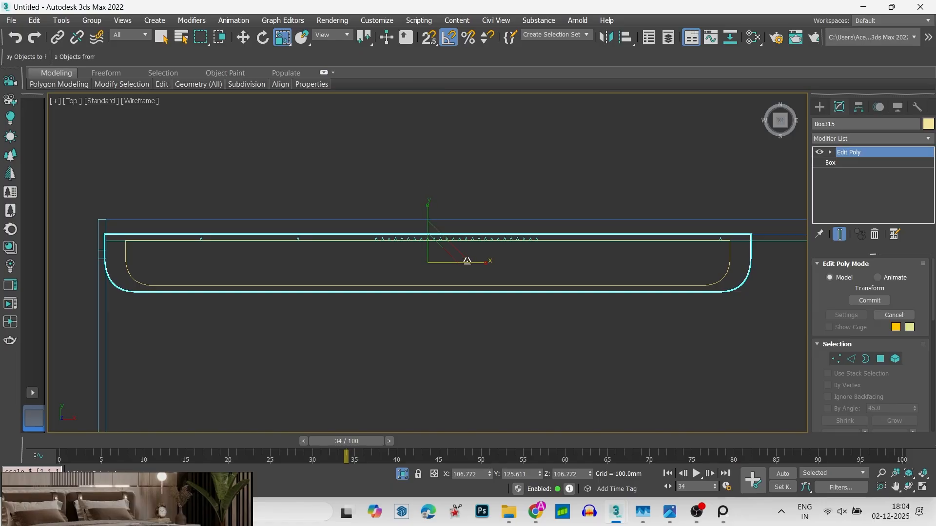
drag(487, 264, 486, 265)
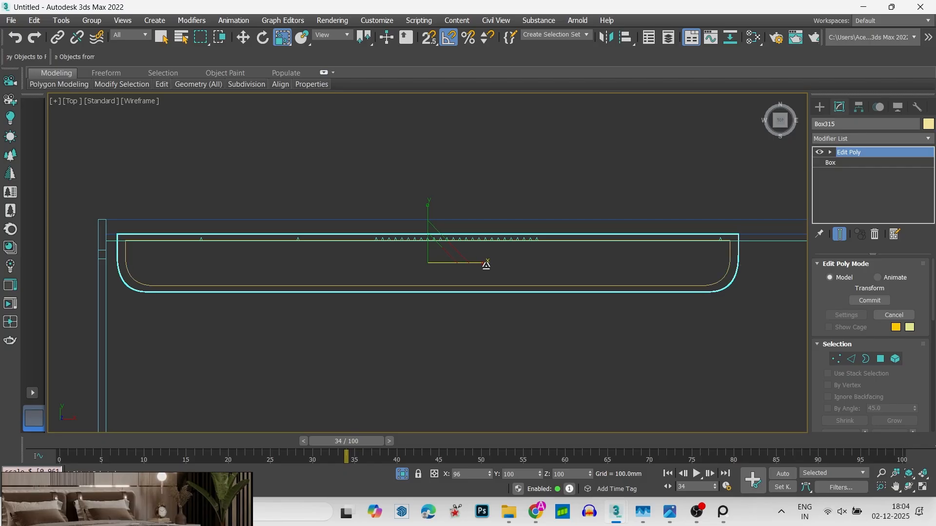
- Isolate the round-cornered box together with its top slab and show them shaded
scroll(437, 321, down, 1)
alt+middle_drag(438, 322, 515, 232)
key(w)
scroll(389, 263, down, 9)
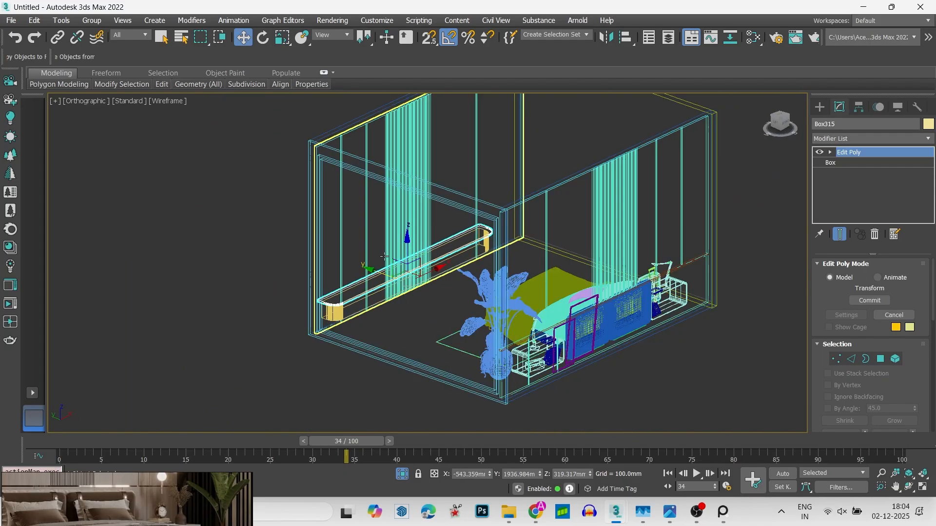
click(196, 224)
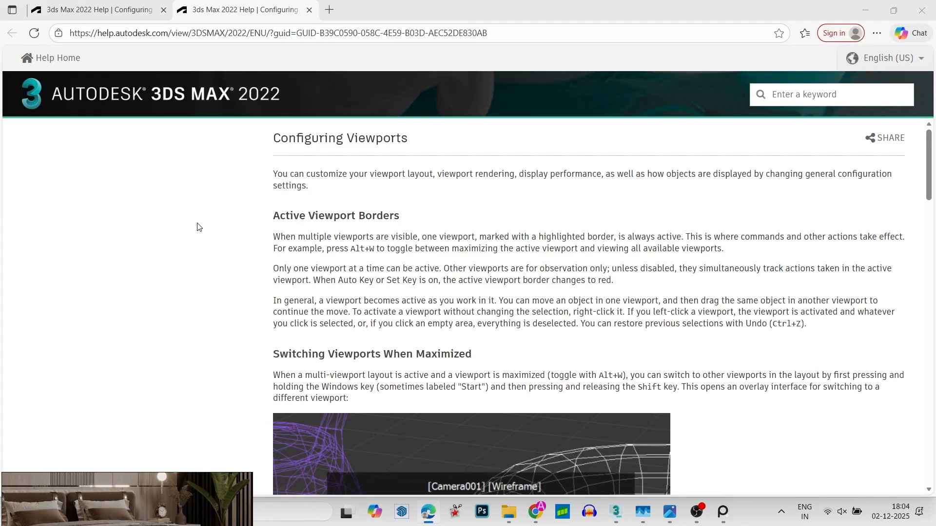
key(alt+Tab)
key(F3)
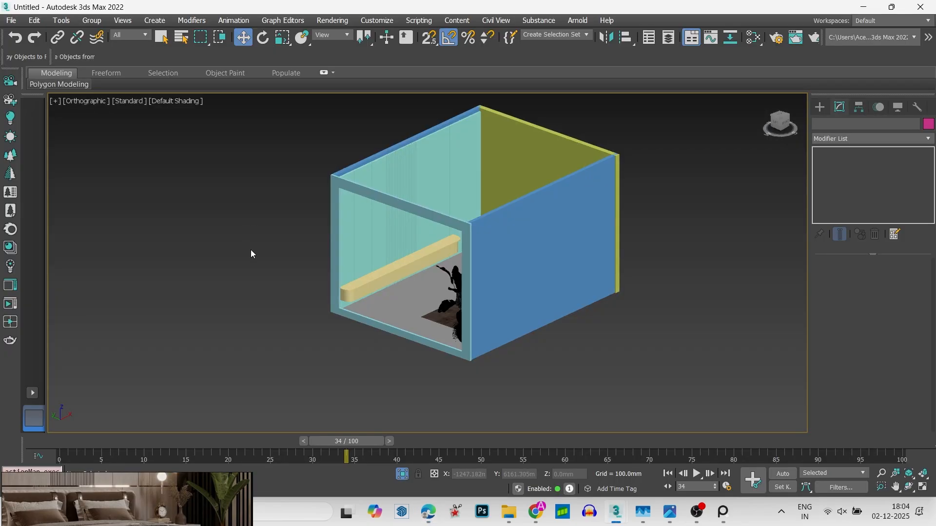
scroll(347, 301, up, 7)
middle_drag(430, 312, 355, 364)
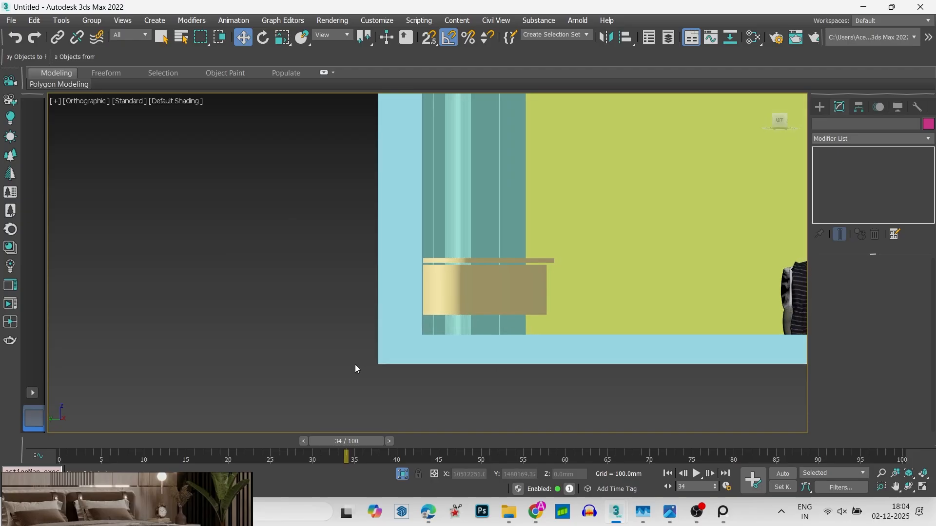
click(480, 261)
ctrl+click(481, 268)
key(z)
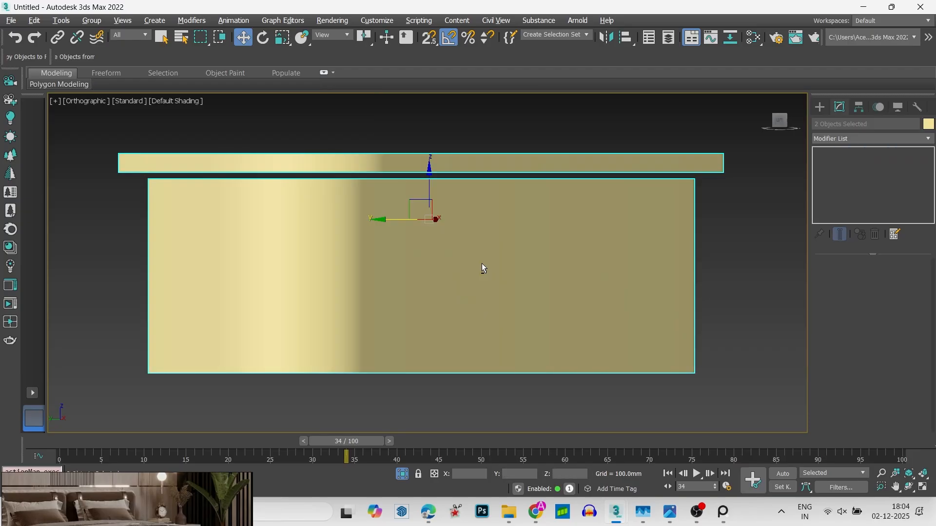
- Add an FFD 2x2x2 modifier to the slab in the wireframe top view
key(t)
click(595, 278)
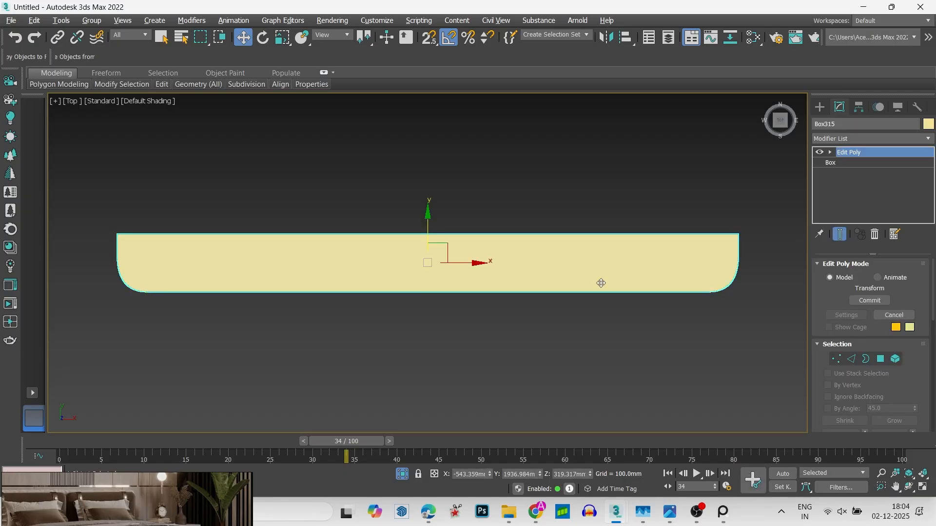
key(F3)
click(892, 140)
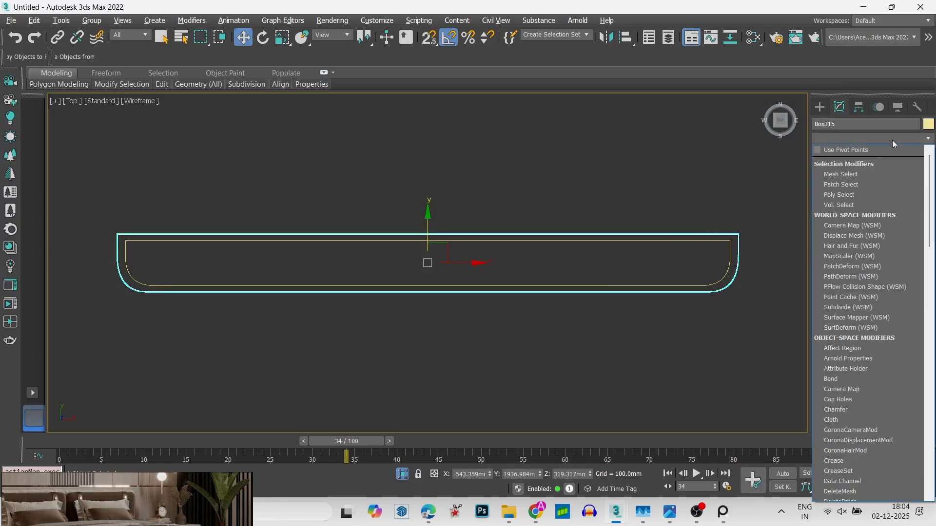
key(f)
click(846, 162)
- Move the FFD control points at the slab's right end about 24 mm inward to reduce the overhang
key(1)
drag(653, 211, 794, 378)
key(s)
scroll(770, 269, up, 3)
key(s)
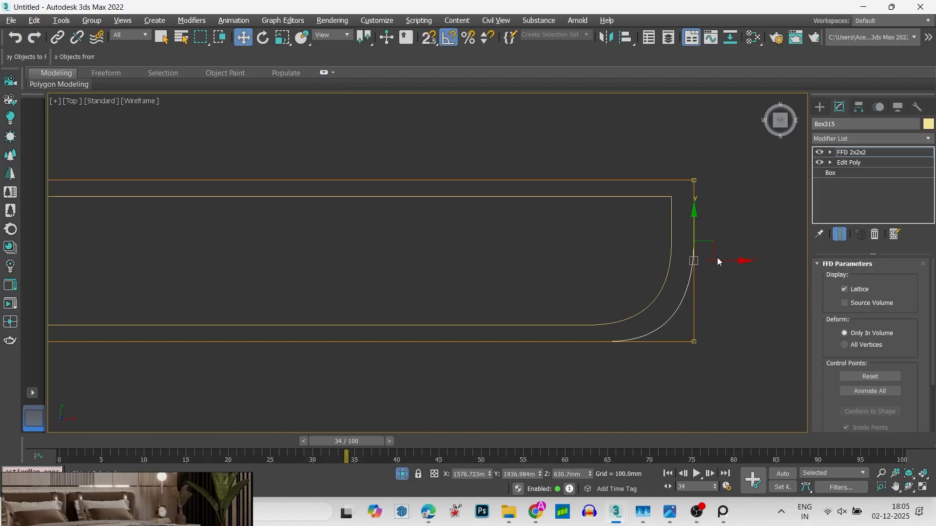
drag(726, 259, 716, 261)
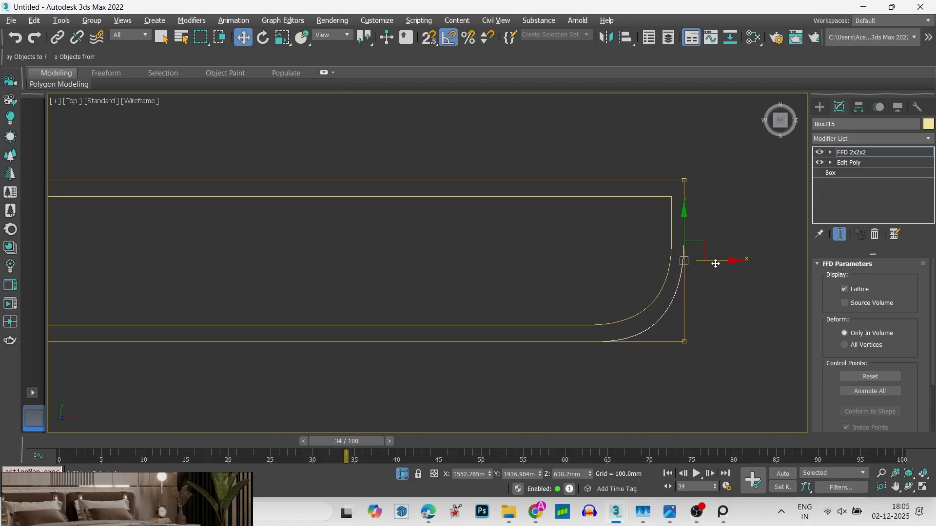
- Move the FFD control points along the slab's front edge about 17 mm inward toward the box
scroll(742, 303, down, 8)
drag(500, 295, 502, 296)
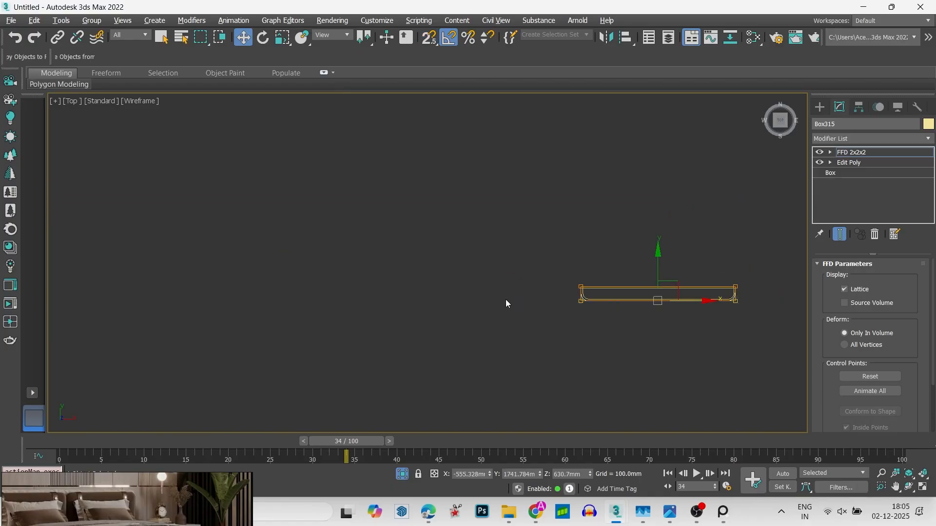
scroll(700, 307, up, 4)
scroll(594, 303, up, 1)
middle_drag(594, 303, 271, 304)
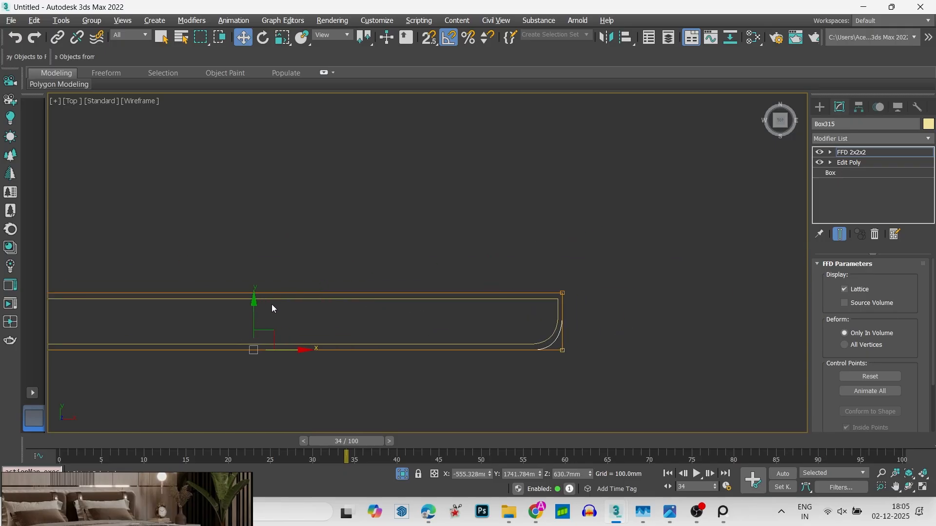
scroll(258, 327, up, 2)
drag(255, 327, 254, 324)
scroll(254, 324, down, 3)
middle_drag(254, 323, 649, 282)
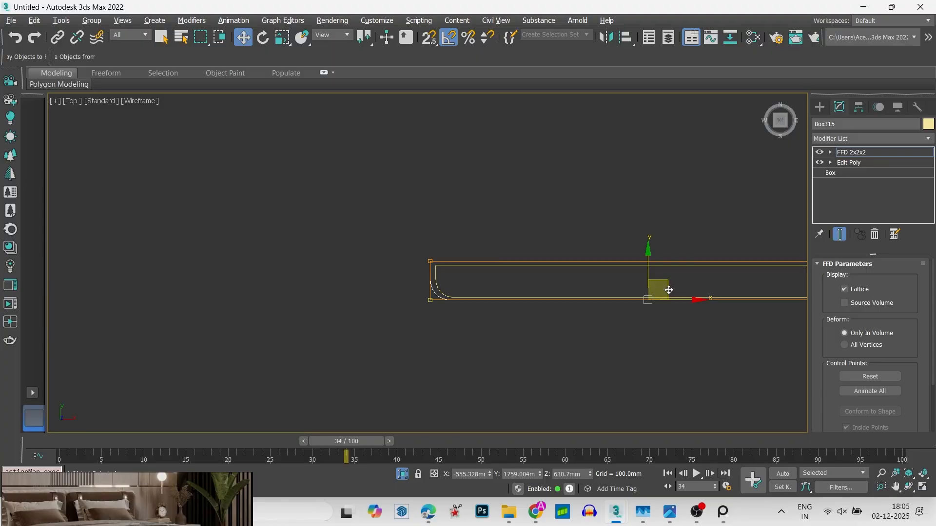
- Move the FFD control points at the slab's left end about 25 mm inward to even out the overhang
drag(424, 337, 361, 167)
drag(489, 166, 489, 166)
scroll(396, 303, up, 4)
scroll(526, 272, up, 4)
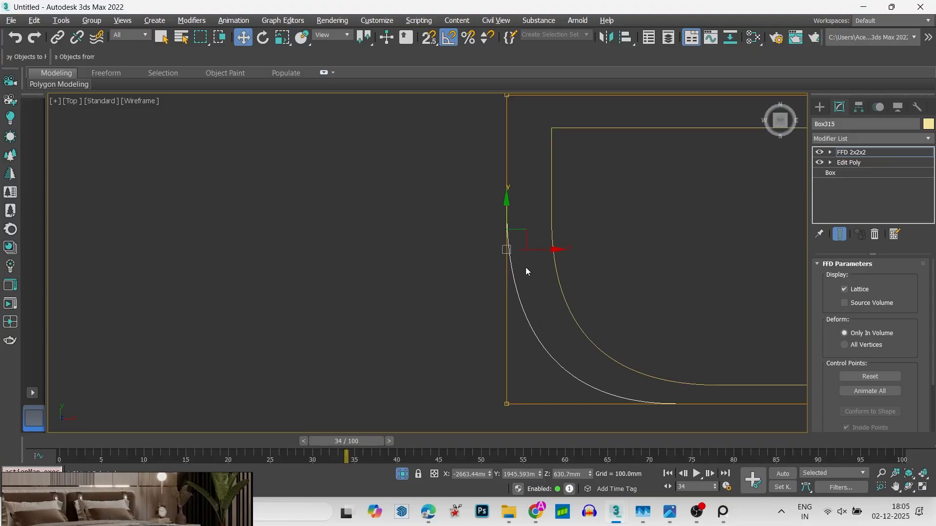
drag(544, 251, 564, 250)
scroll(463, 276, down, 4)
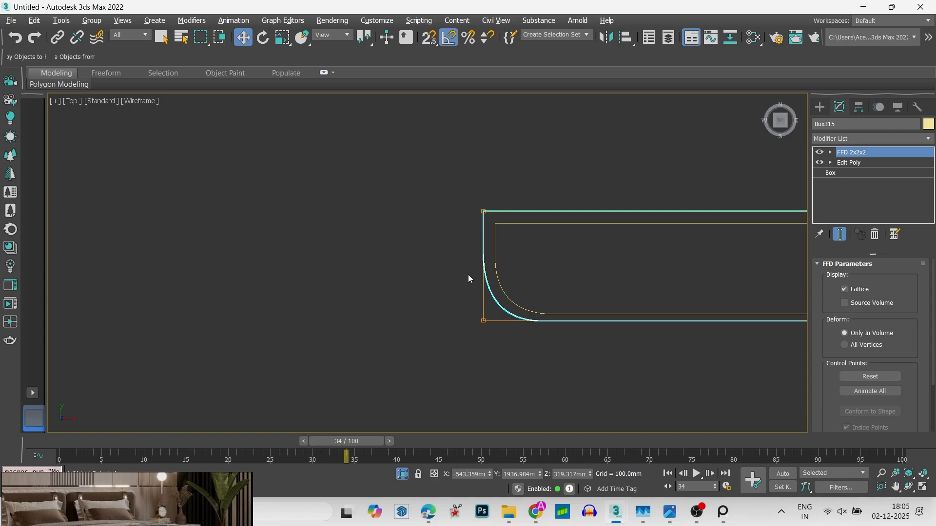
drag(512, 266, 515, 265)
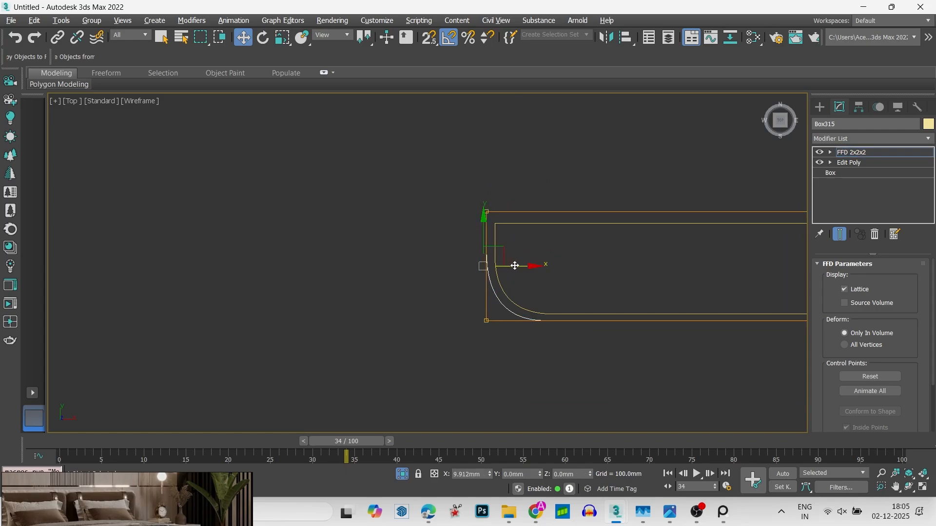
key(1)
- Lower the slab about 12 mm with snapping in the front view so it rests on the box's top
key(f)
key(z)
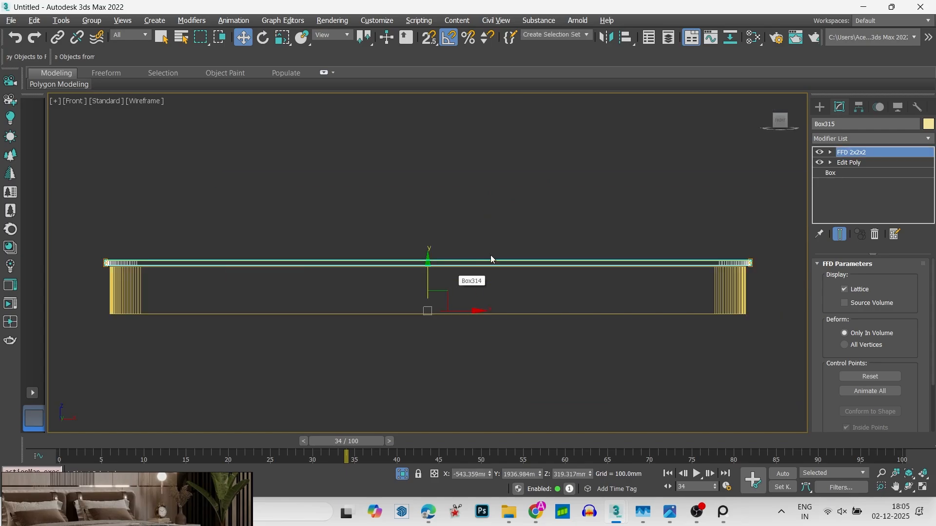
drag(424, 277, 419, 232)
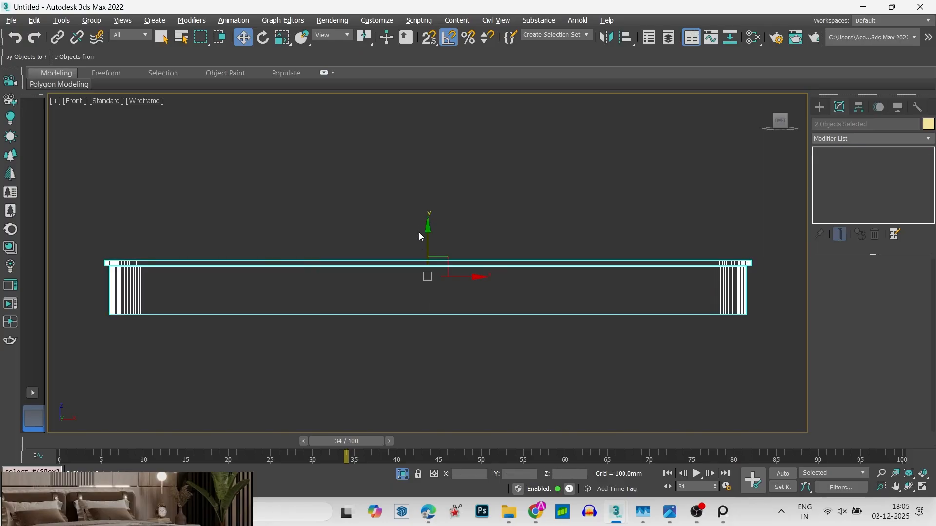
click(419, 262)
drag(430, 267, 458, 271)
key(s)
scroll(421, 202, up, 3)
scroll(453, 268, down, 6)
alt+middle_drag(446, 265, 454, 285)
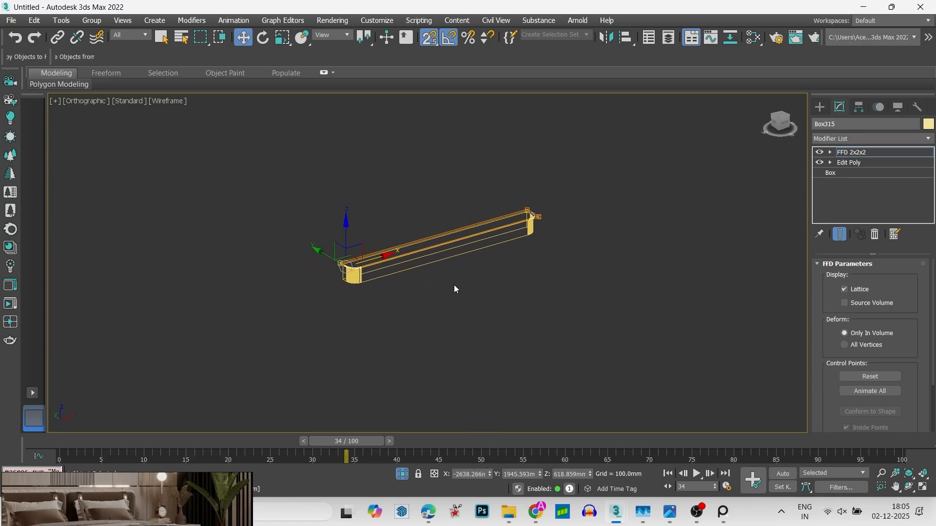
- Isolate the lower round-cornered box on its own and show it in a maximized front view
click(453, 285)
key(alt+w)
click(314, 222)
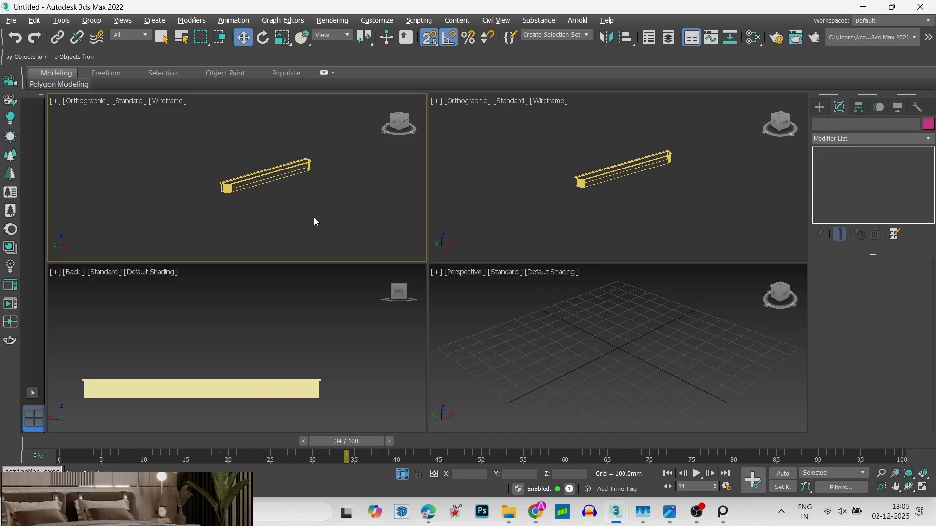
click(306, 169)
key(z)
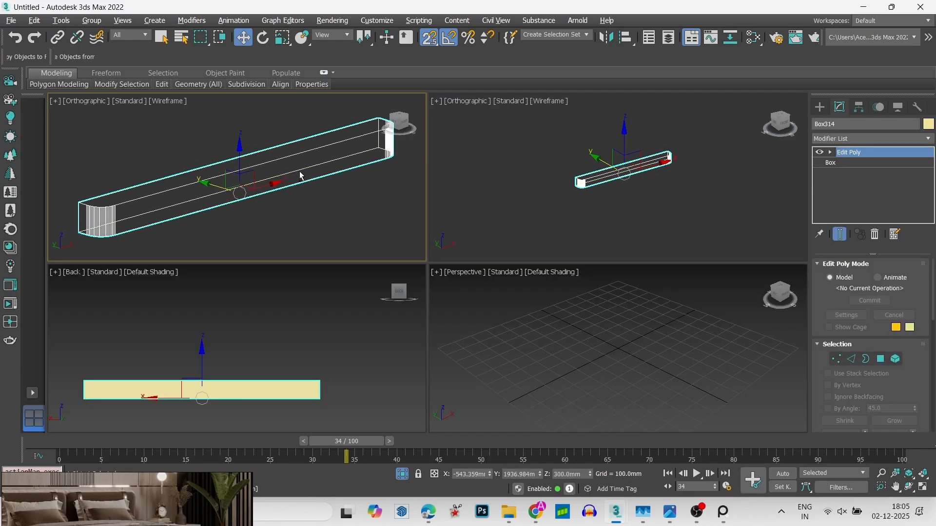
key(f)
key(g)
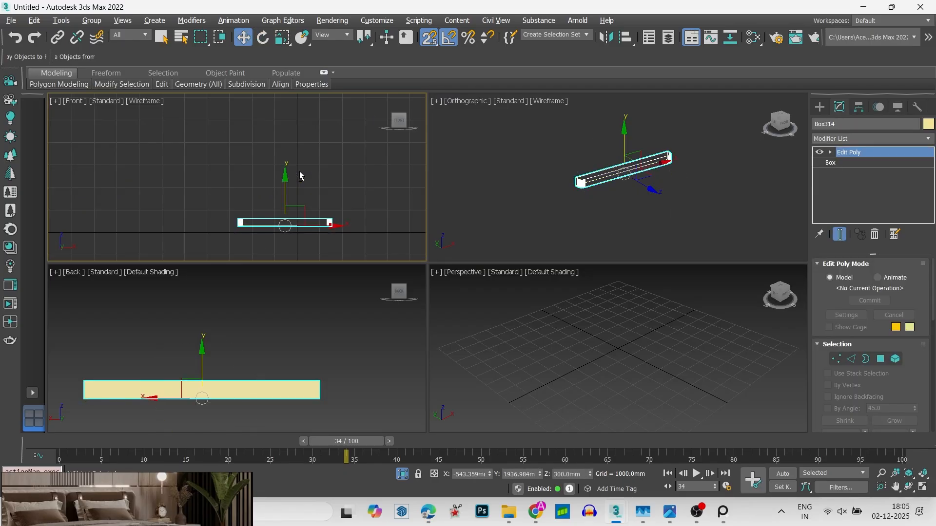
key(g)
key(alt+w)
key(z)
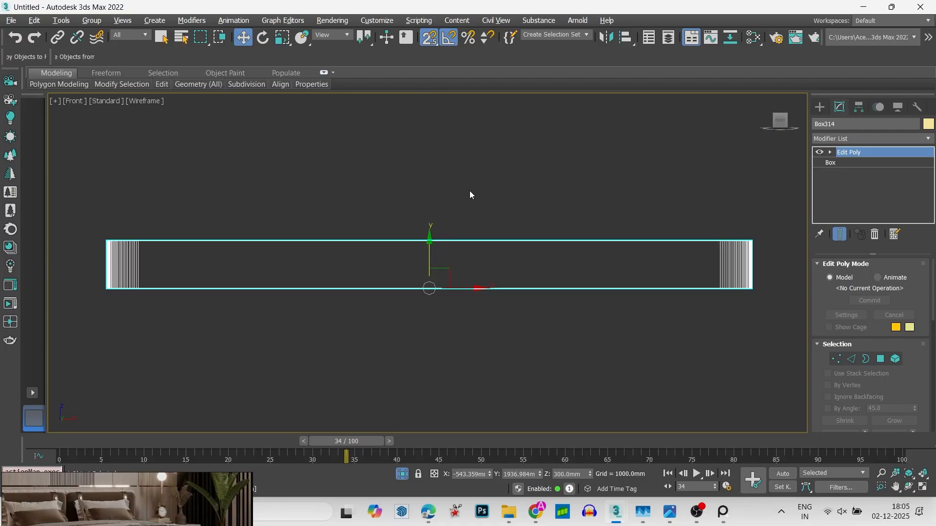
- Connect the long upper and lower front edges of the box with 2 segments and adjust their slide
click(476, 204)
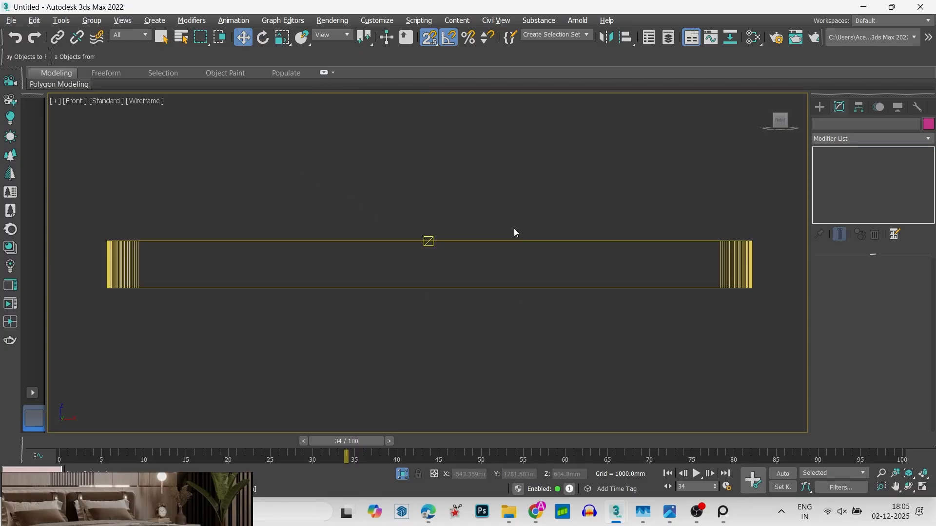
click(536, 240)
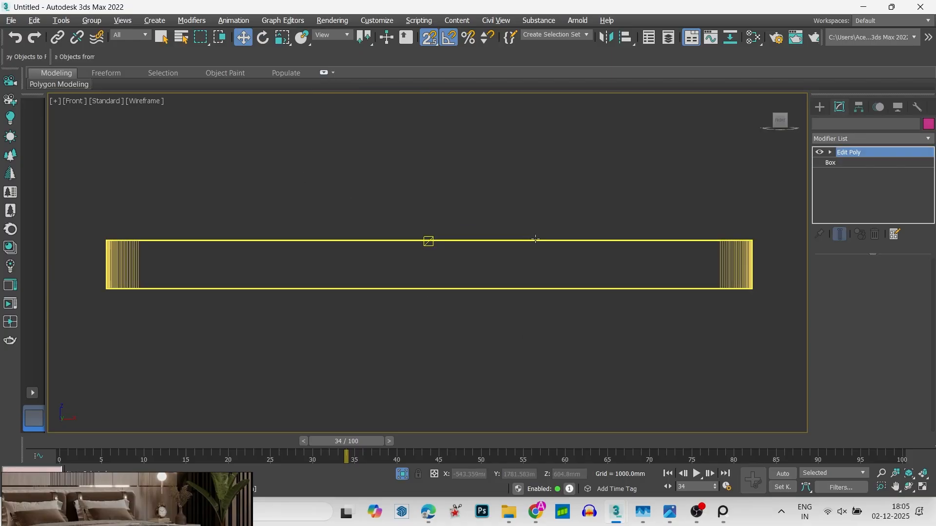
key(2)
click(657, 240)
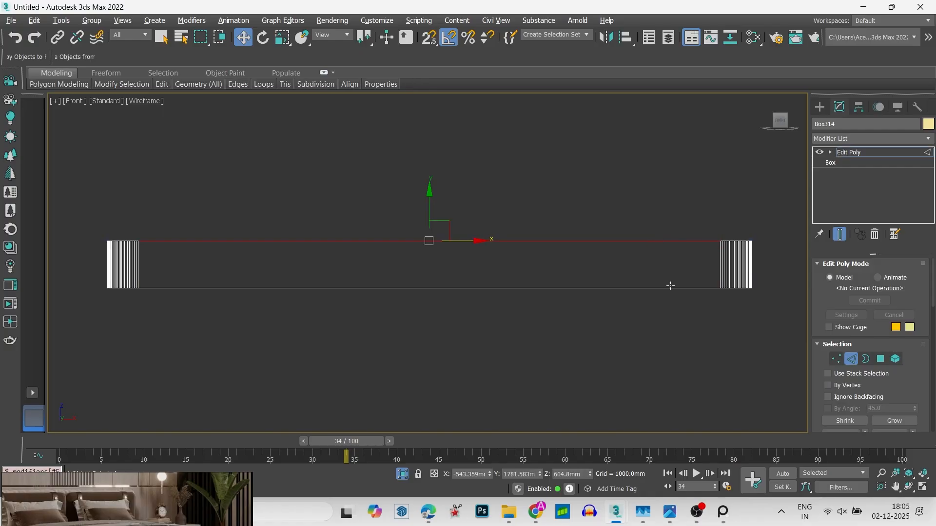
ctrl+click(670, 287)
right_click(668, 283)
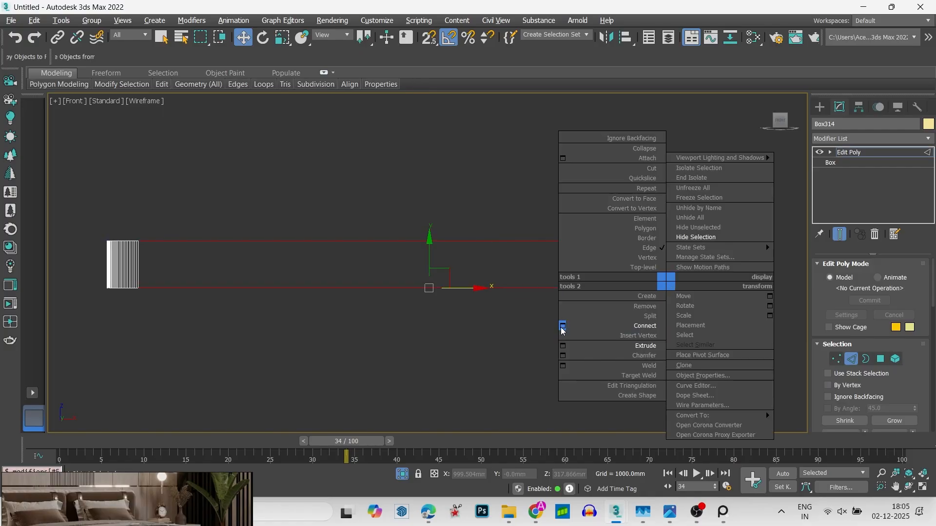
click(562, 326)
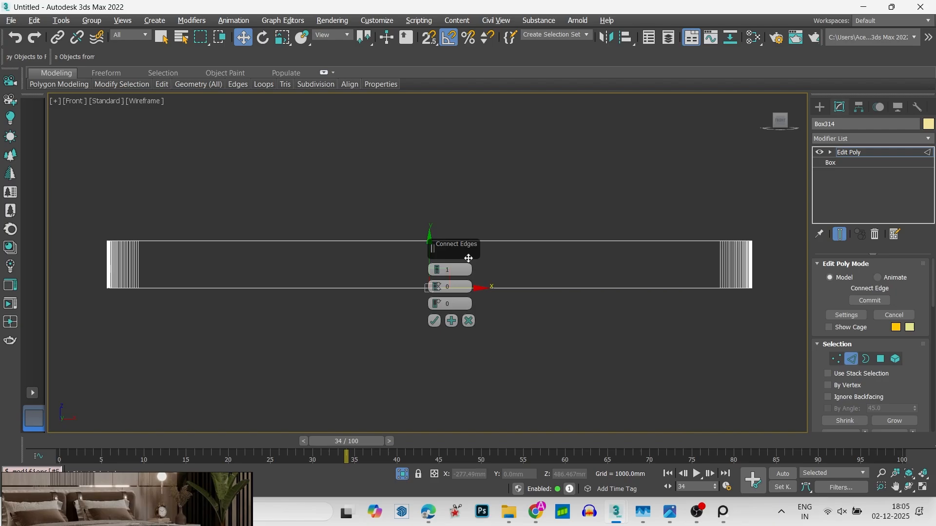
click(435, 268)
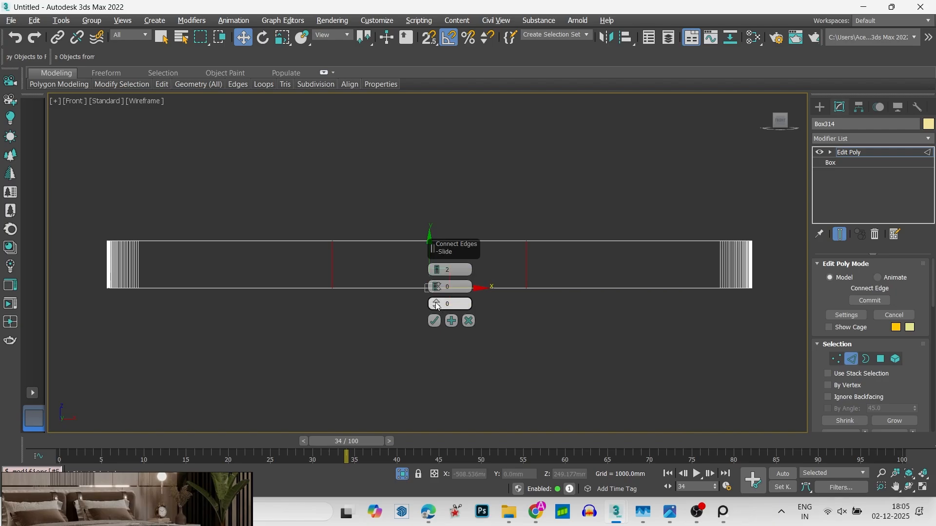
drag(439, 305, 435, 331)
drag(429, 369, 450, 304)
key(BackSpace)
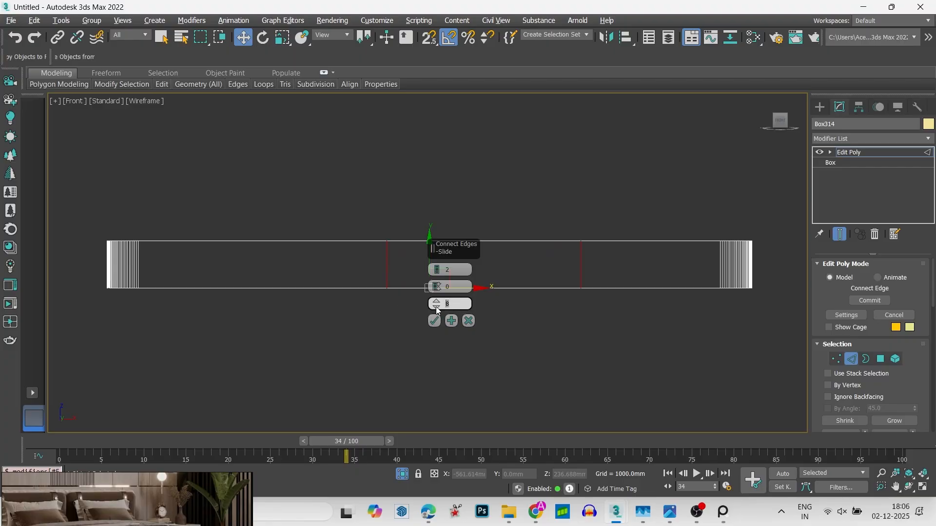
- Set the connection between the box's long front edges to 4 segments with pinch and slide at 0 and apply it
click(435, 268)
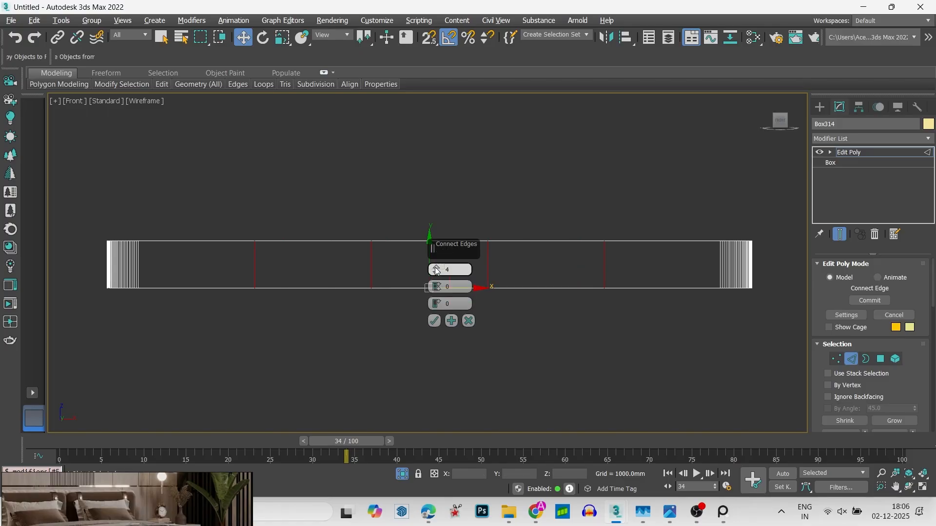
click(435, 321)
- Extrude the four new vertical edges on the box's front by about -11.9 mm with a small base width
alt+middle_drag(418, 273, 400, 300)
right_click(399, 301)
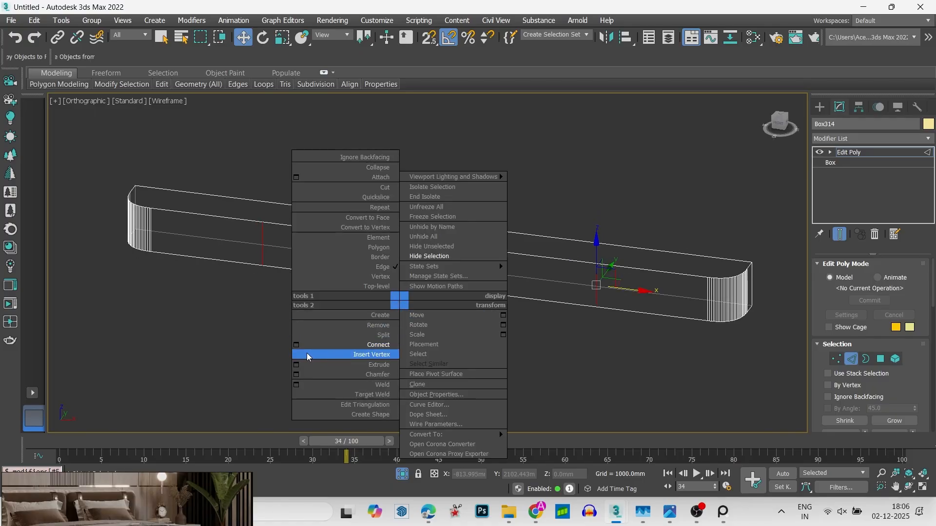
click(296, 364)
scroll(500, 247, up, 2)
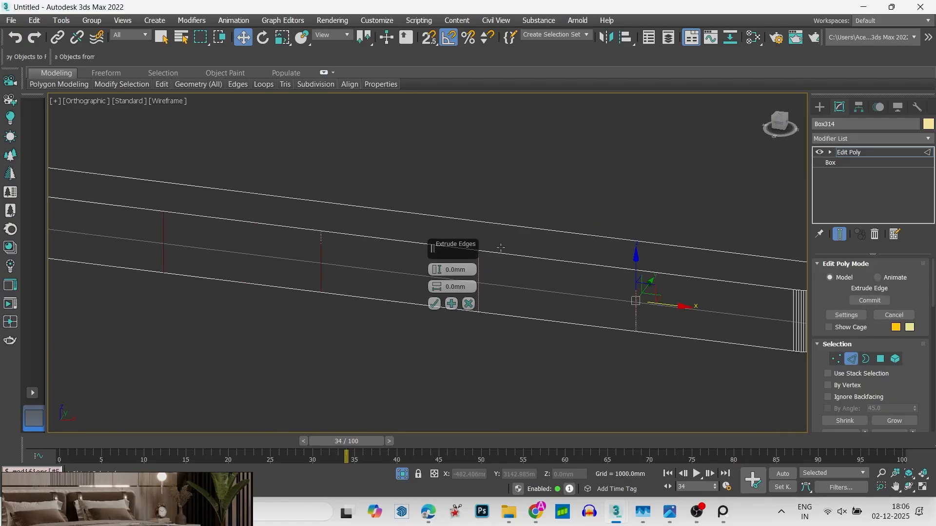
scroll(515, 250, up, 5)
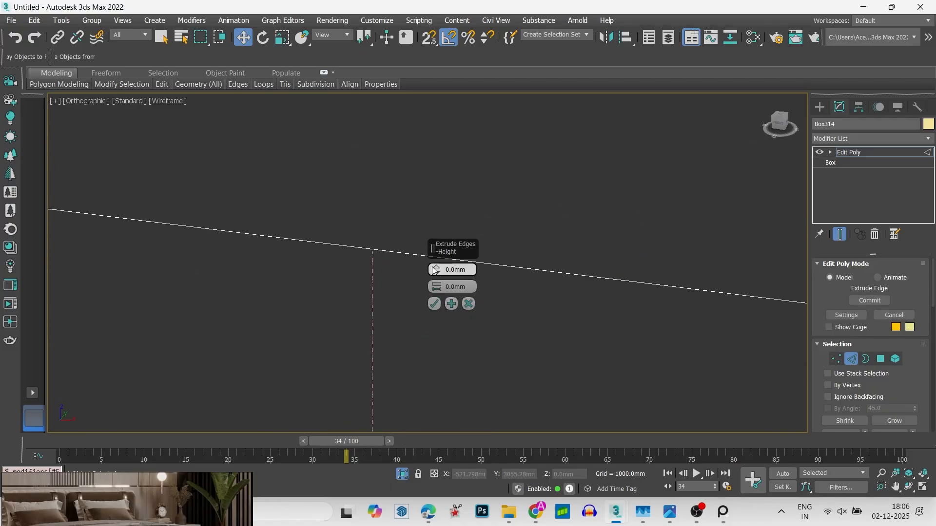
drag(434, 271, 436, 279)
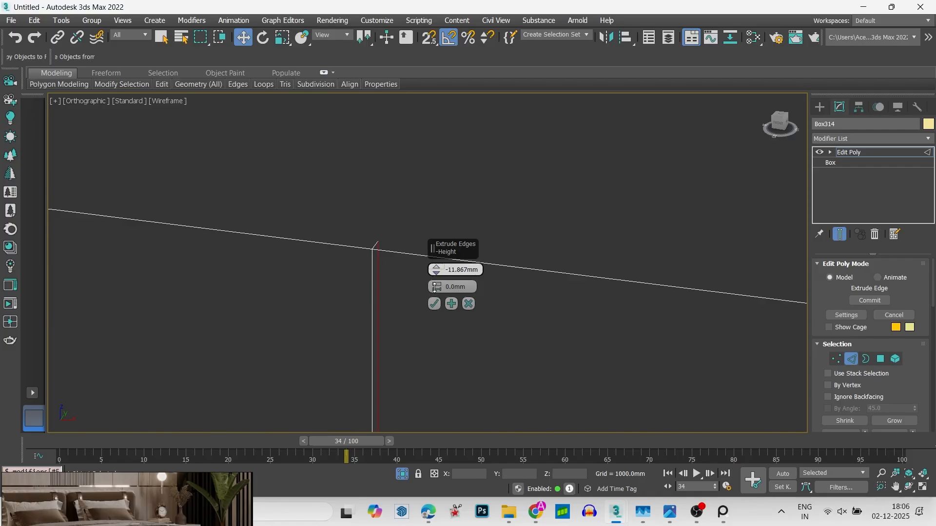
mouse_move(436, 286)
mouse_down()
mouse_move(437, 268)
mouse_move(438, 301)
mouse_move(439, 278)
mouse_up()
click(434, 304)
scroll(441, 297, down, 4)
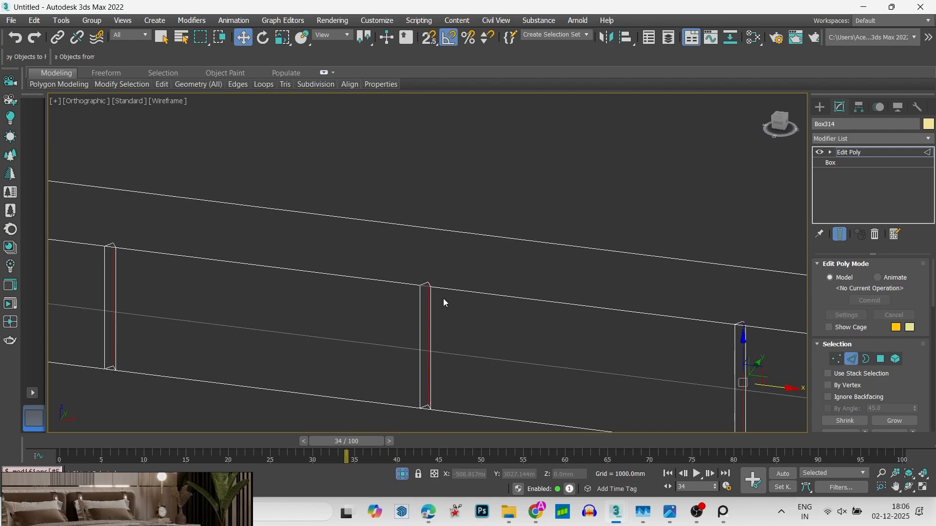
- Inspect the grooved box in shaded view and undo the edge extrusion's base width
key(2)
scroll(443, 298, down, 6)
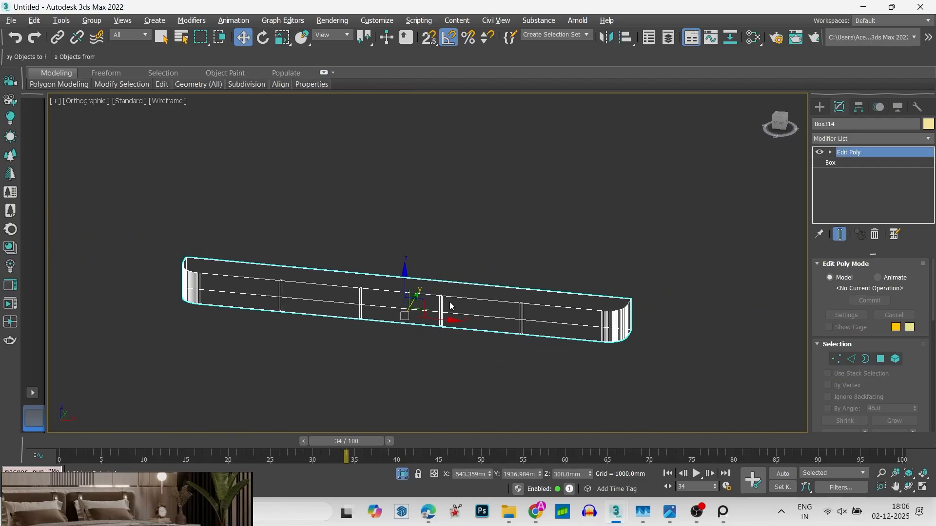
key(F3)
click(439, 348)
alt+middle_drag(439, 348, 464, 346)
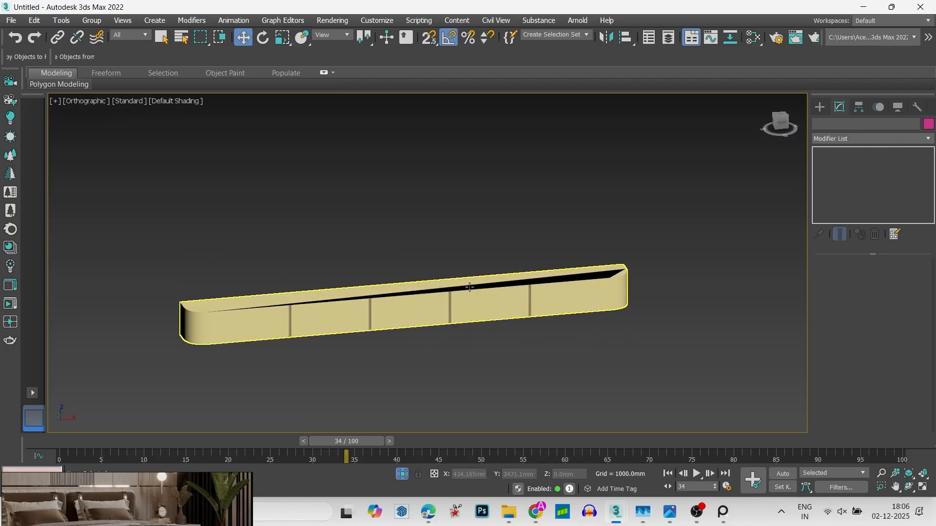
scroll(479, 299, up, 5)
scroll(446, 311, up, 2)
scroll(340, 257, down, 3)
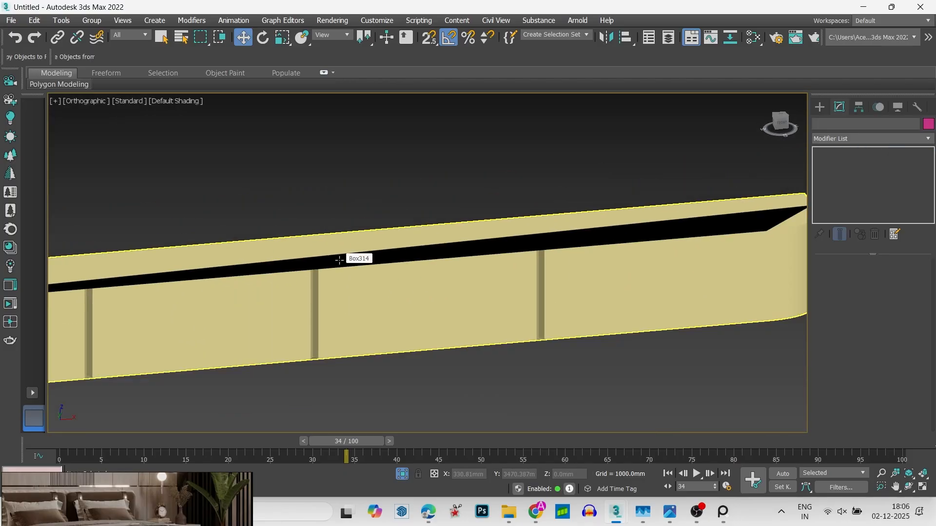
click(370, 274)
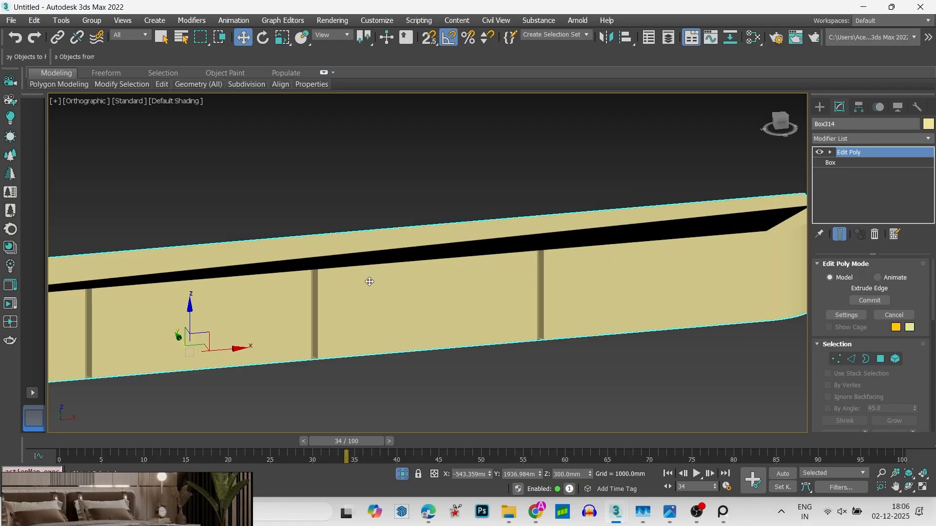
key(ctrl+z)
key(3)
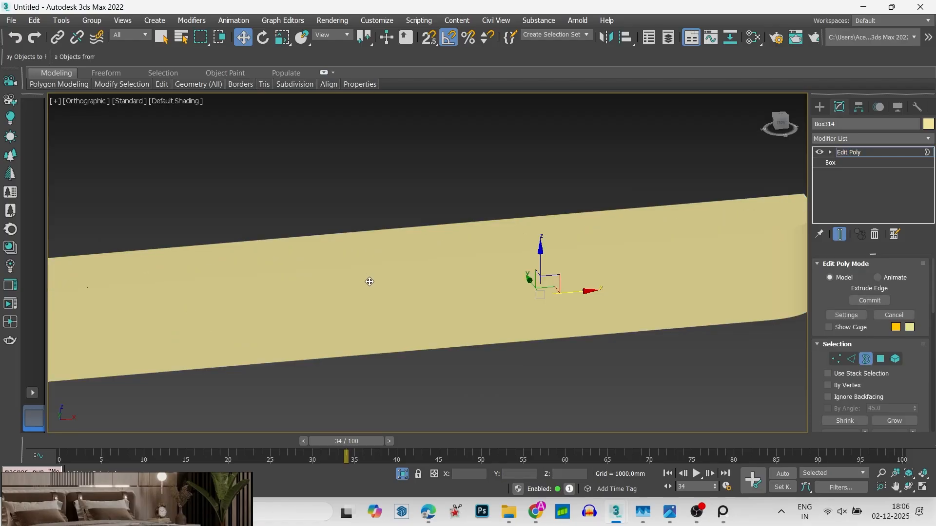
- Examine the box's front edges close up in wireframe and from above
key(F3)
scroll(369, 283, down, 1)
scroll(369, 283, up, 3)
scroll(478, 273, up, 2)
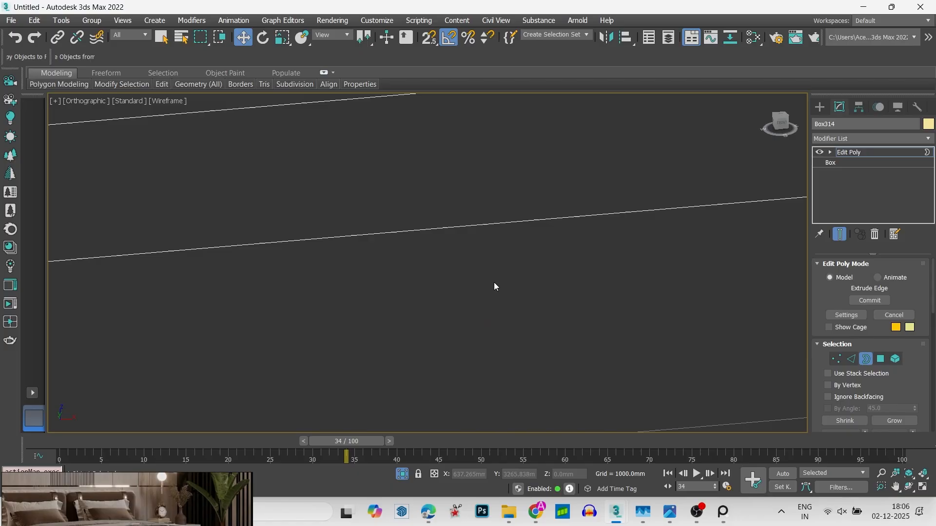
scroll(493, 282, down, 3)
scroll(620, 232, up, 6)
scroll(621, 321, down, 5)
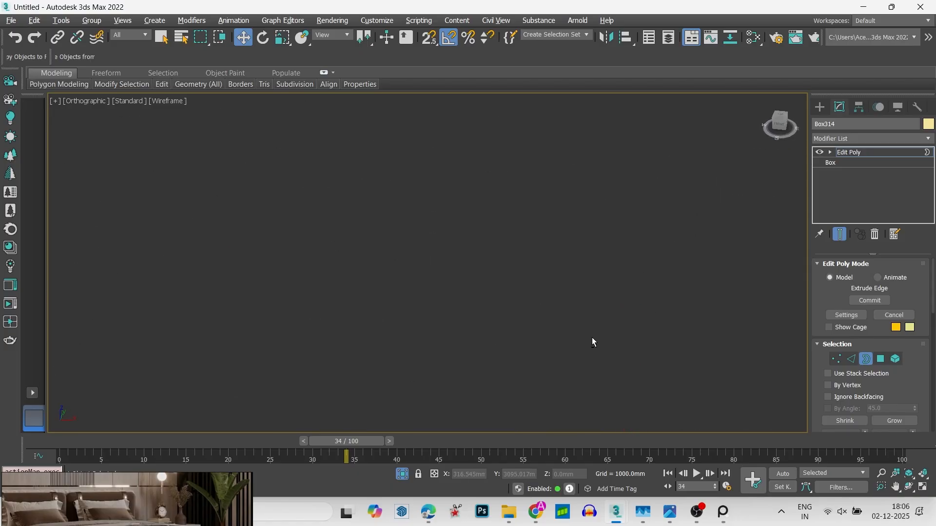
key(t)
key(z)
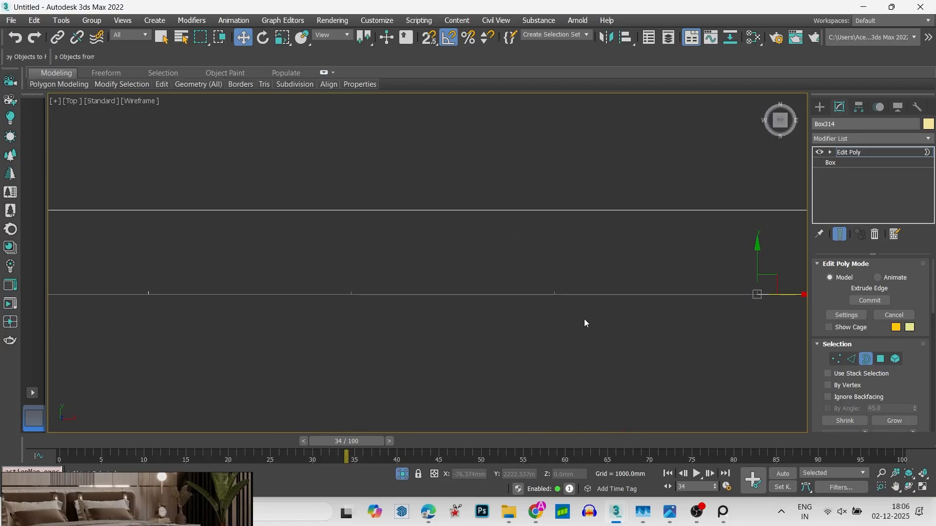
scroll(512, 297, up, 4)
scroll(556, 293, up, 2)
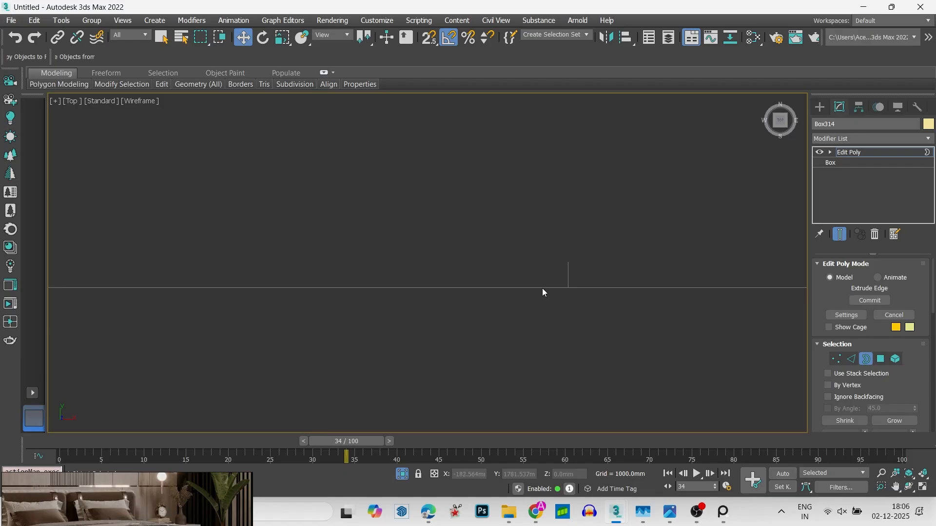
- Extrude the four vertical front edges with a height of about -17.5 mm and a width of about 8.1 mm
alt+middle_drag(542, 288, 529, 273)
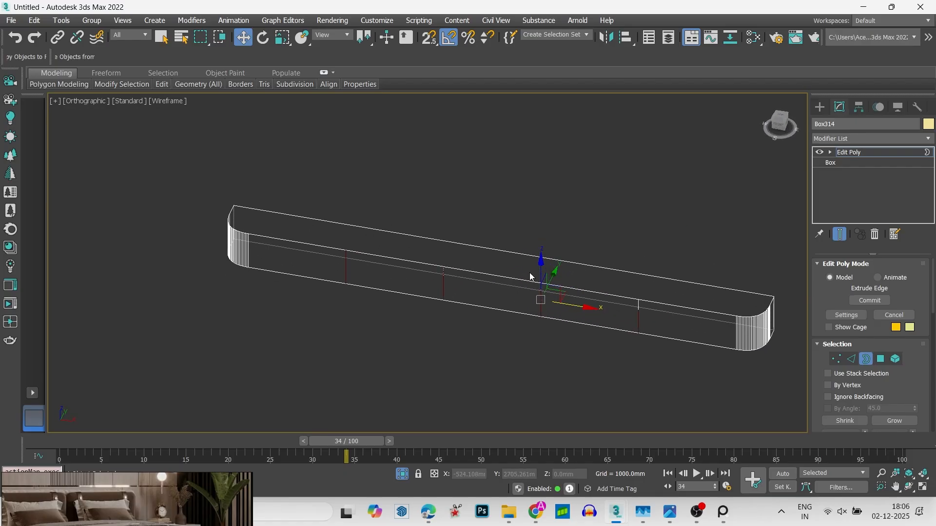
right_click(530, 273)
click(423, 315)
scroll(556, 288, up, 4)
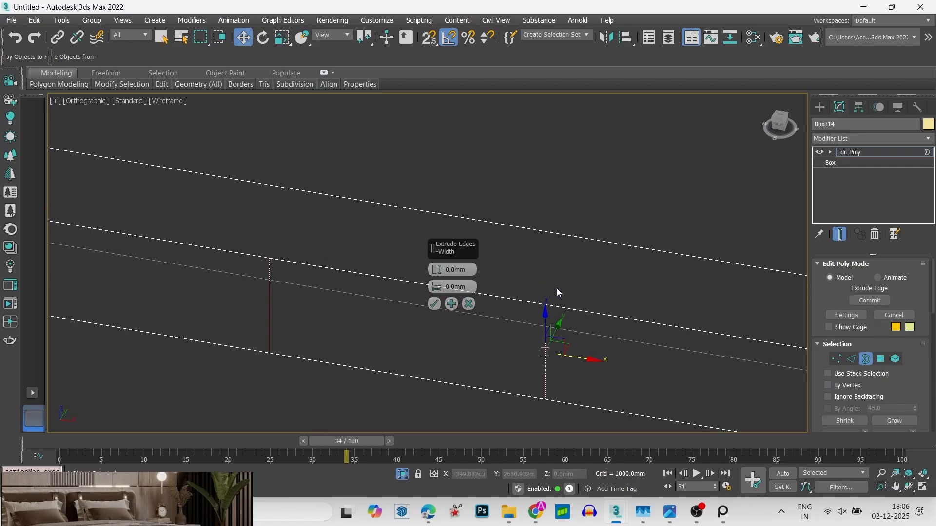
scroll(558, 292, up, 4)
mouse_move(436, 288)
mouse_down()
mouse_move(438, 310)
mouse_move(442, 273)
mouse_move(440, 289)
mouse_up()
scroll(500, 267, down, 5)
key(F3)
scroll(527, 259, down, 6)
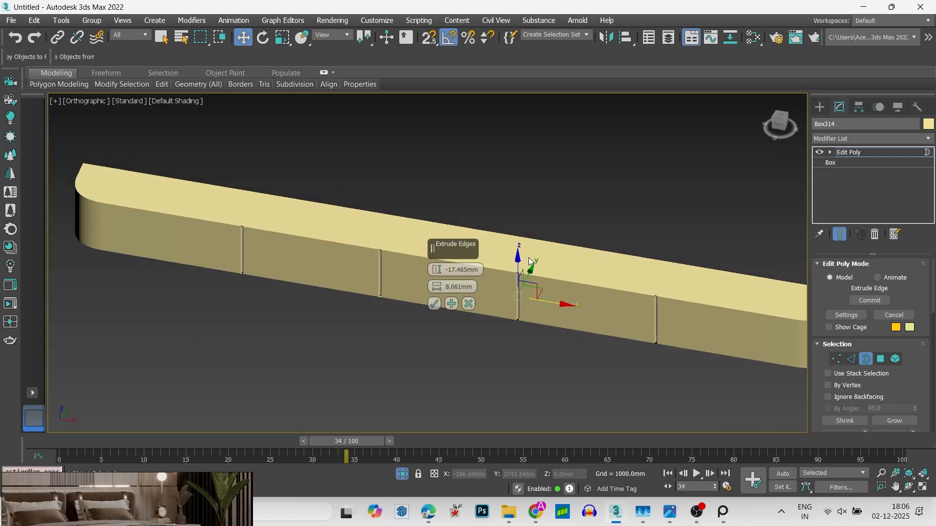
click(436, 302)
- Leave sub-object editing, deselect the box and check its front grooves in shaded view
key(1)
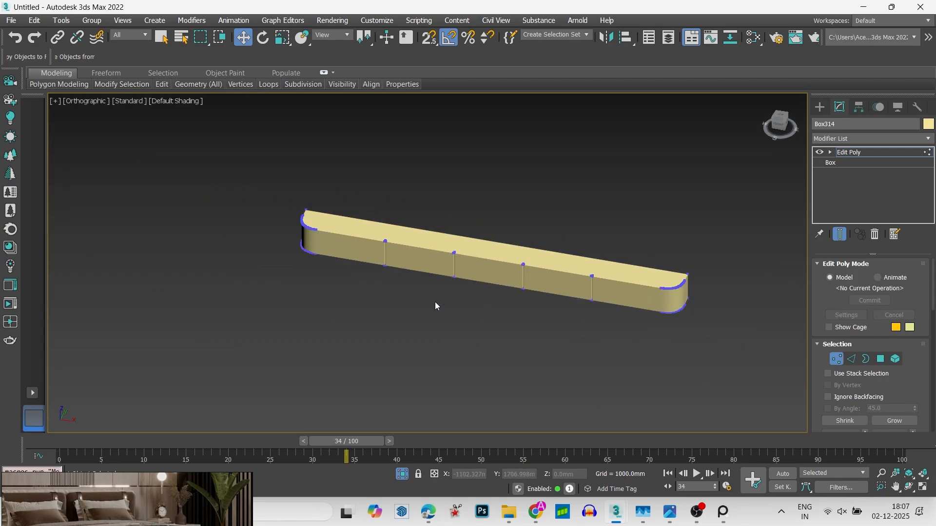
key(1)
click(437, 303)
alt+middle_drag(446, 304, 470, 307)
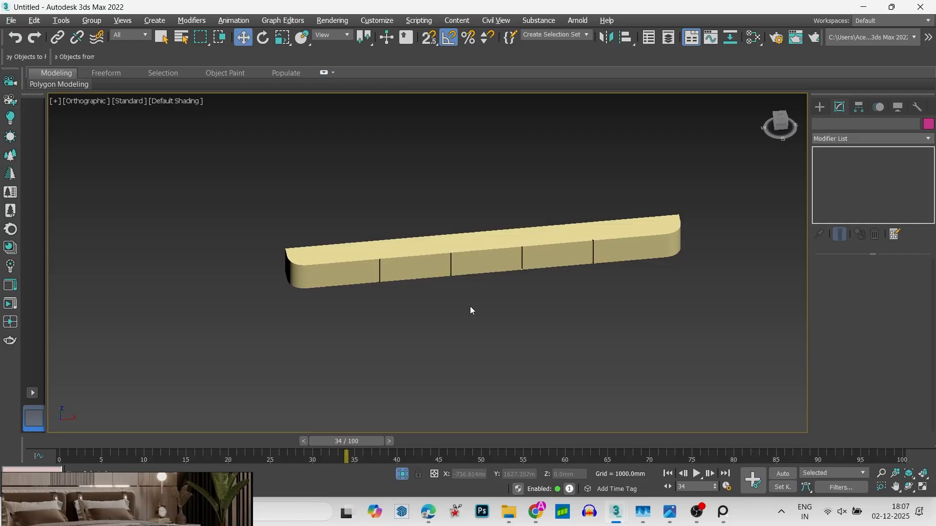
scroll(453, 260, up, 12)
scroll(414, 249, down, 10)
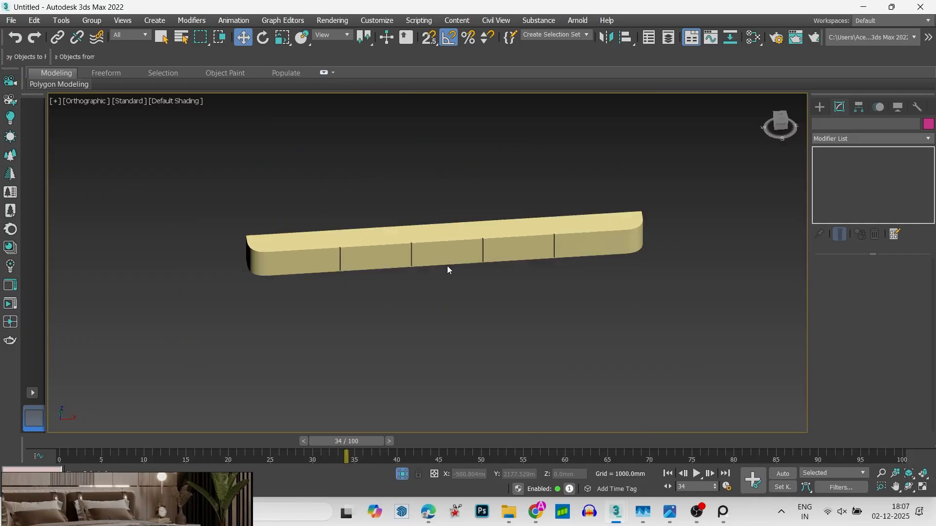
alt+middle_drag(446, 265, 411, 243)
- Unhide all objects and show the whole furnished room in a maximized front wireframe view
key(alt+w)
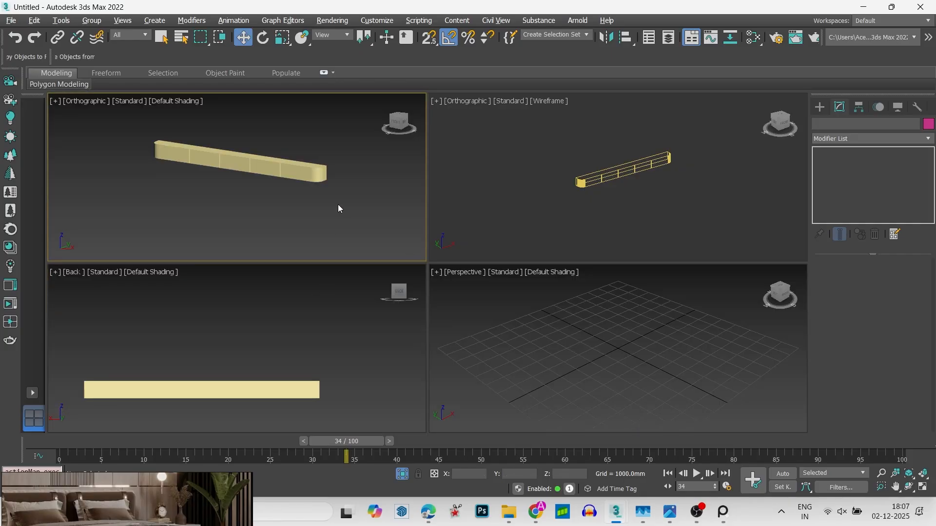
right_click(358, 178)
click(380, 122)
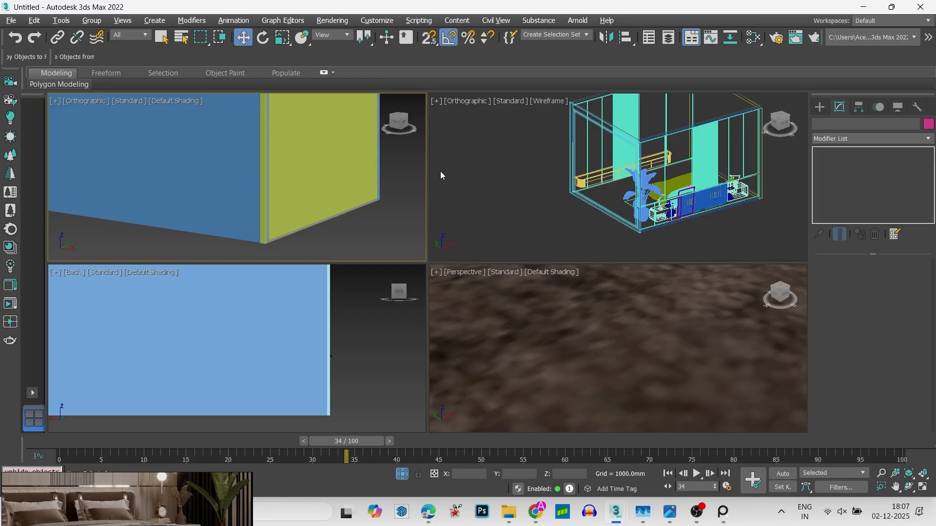
scroll(554, 194, down, 5)
key(alt+w)
scroll(560, 244, up, 3)
mouse_move(560, 244)
alt+middle_down()
mouse_move(580, 323)
mouse_move(487, 334)
mouse_move(532, 338)
mouse_move(389, 327)
alt+middle_up()
key(F3)
key(F3)
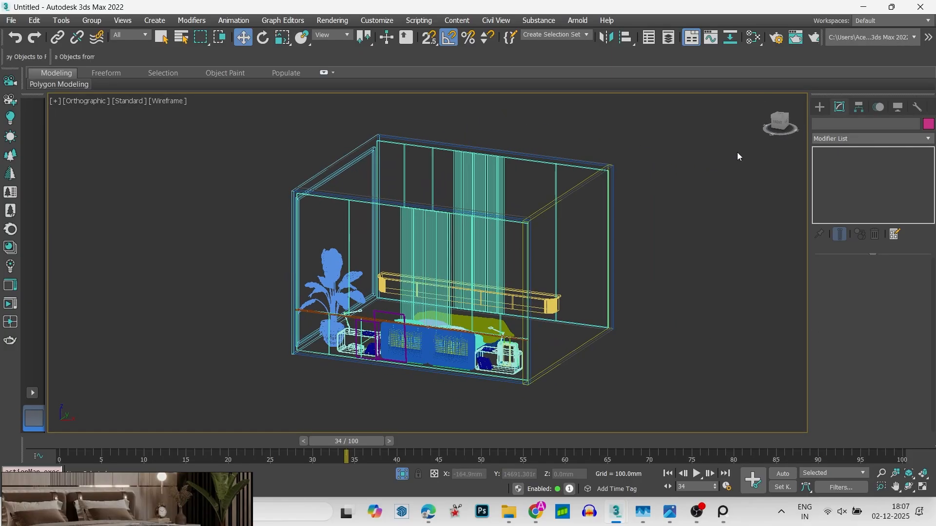
click(777, 127)
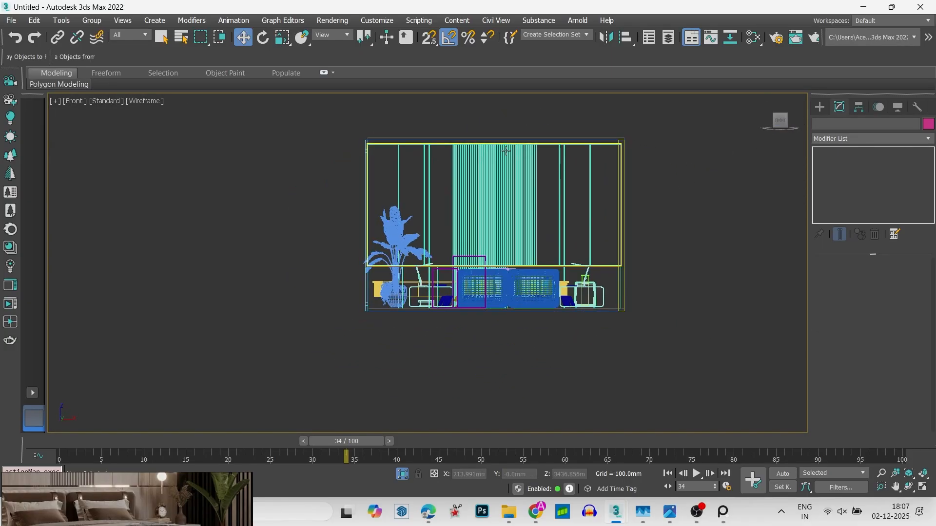
alt+middle_drag(414, 331, 408, 374)
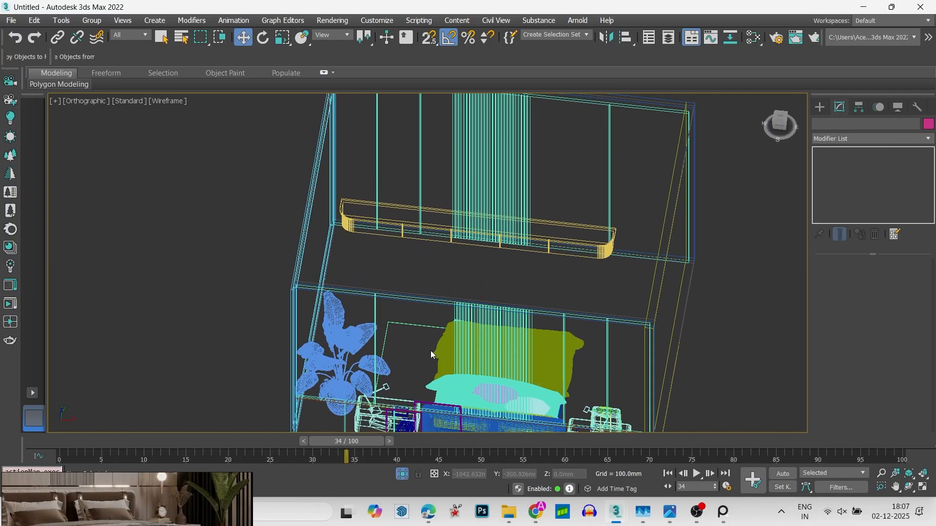
click(781, 127)
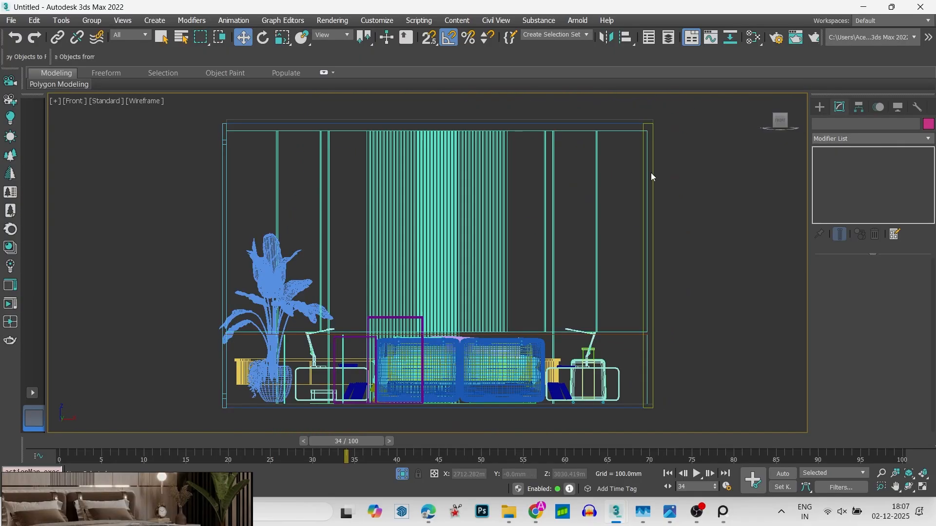
click(668, 149)
- Draw a standard box in the front view above the bed, about 2056 mm wide and 364 mm in height
click(819, 107)
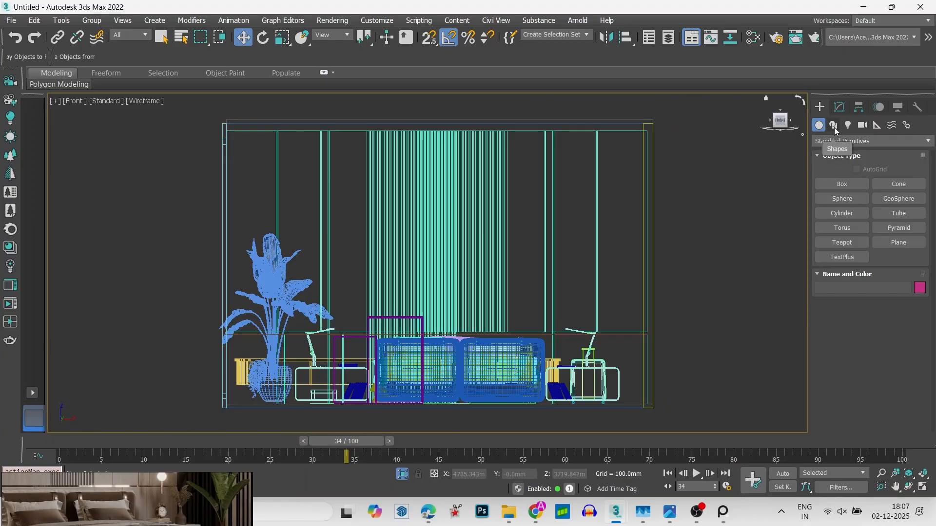
click(842, 184)
scroll(412, 274, down, 3)
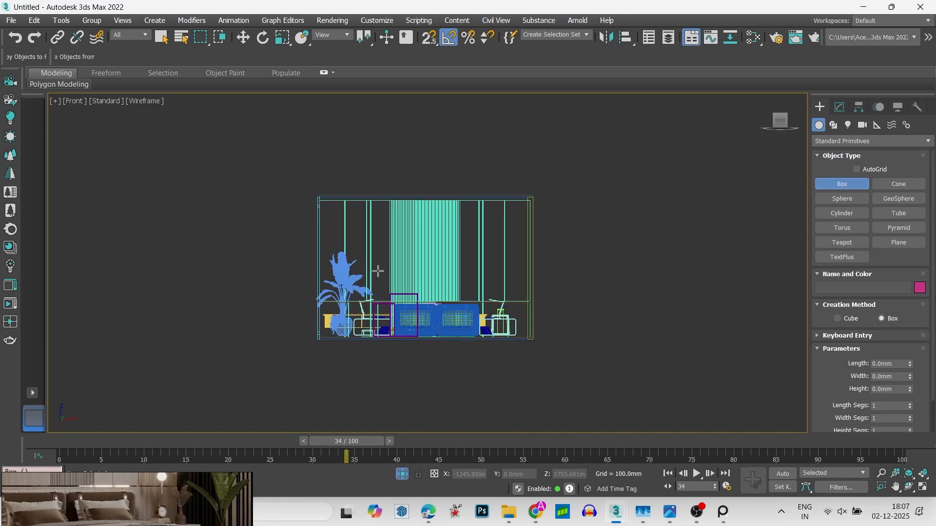
drag(418, 288, 498, 249)
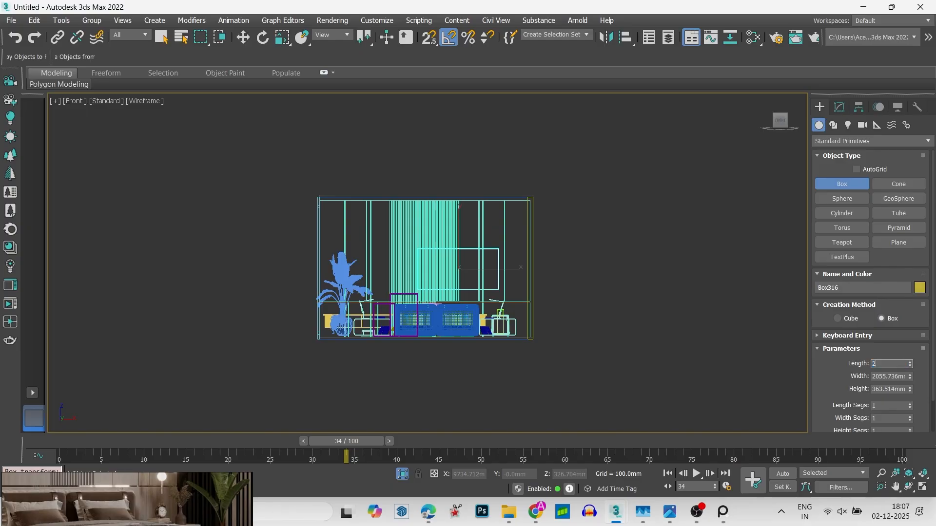
- Set the new box's length to 57 inches, width to 34 inches and height to 3 inches
text(57")
key(Return)
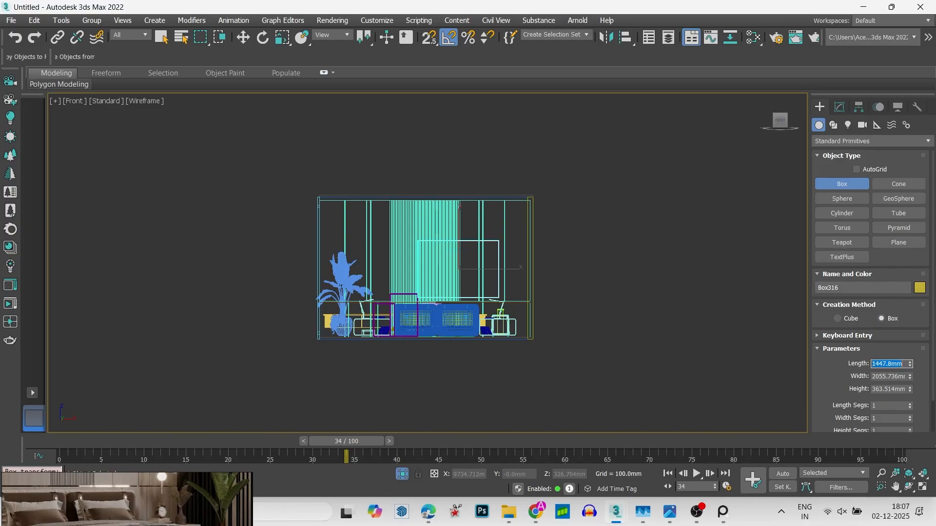
click(895, 377)
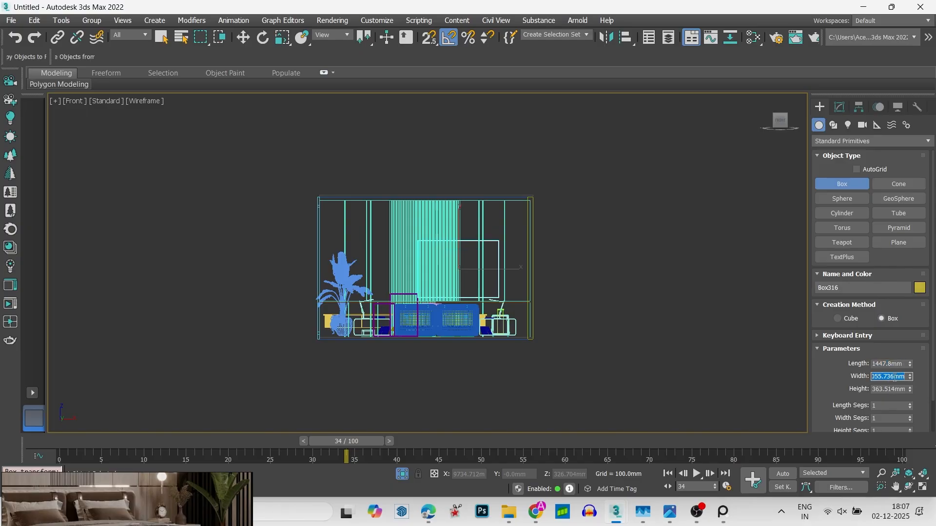
text(34")
key(Return)
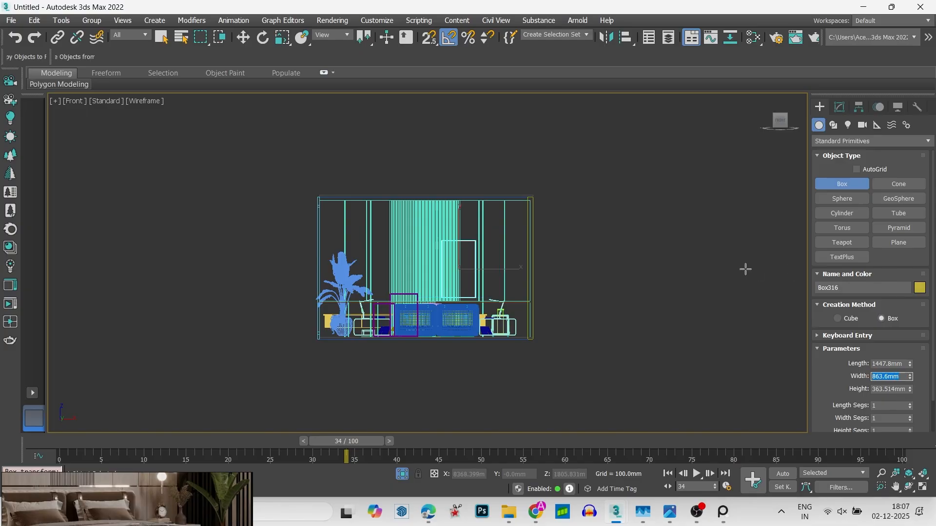
middle_drag(641, 280, 661, 269)
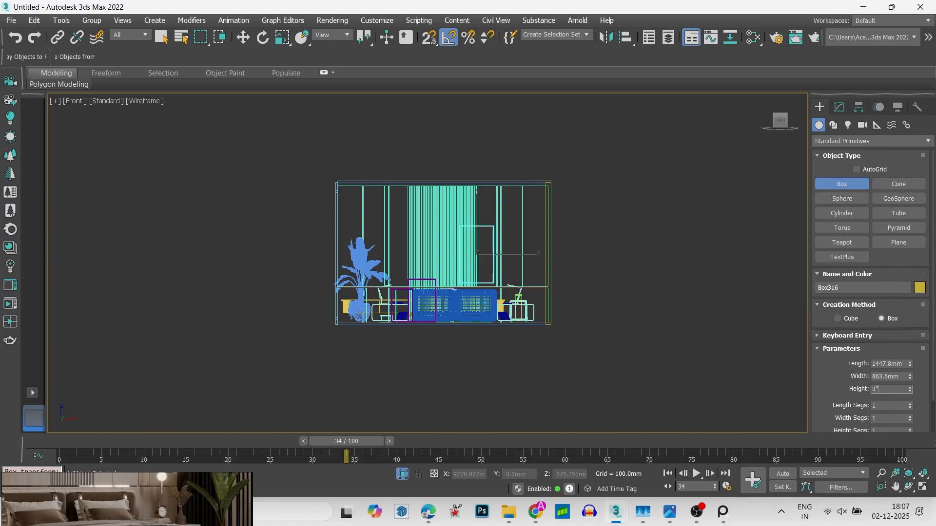
scroll(547, 267, up, 5)
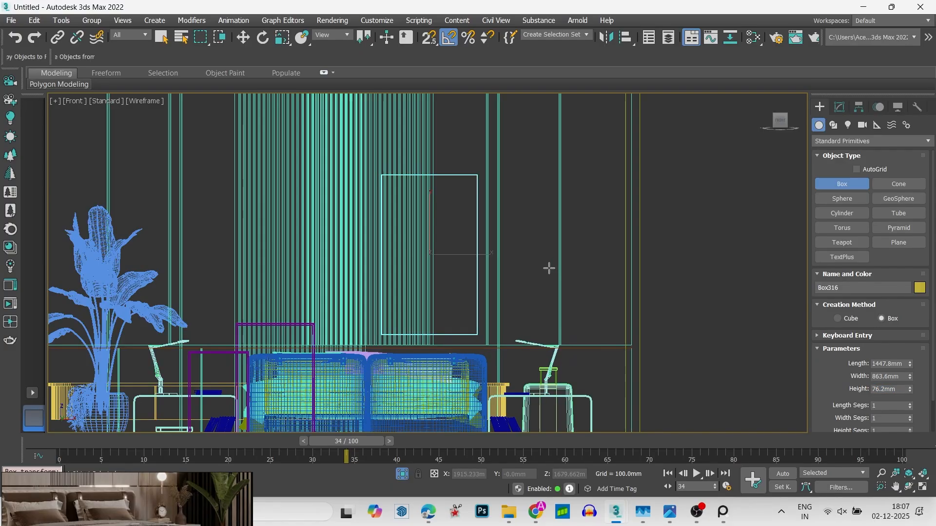
- Rotate the new box a quarter turn into landscape orientation and move it sideways to about X -536 mm
key(e)
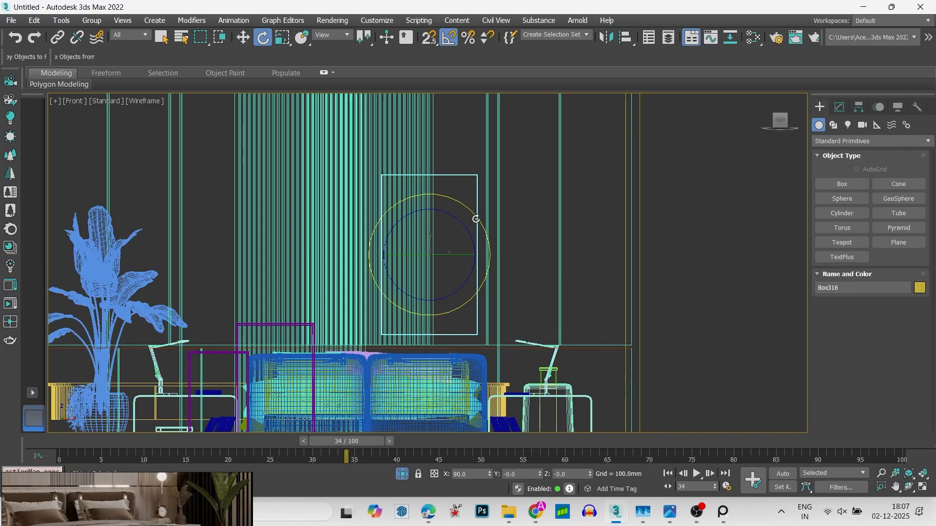
drag(476, 217, 479, 219)
key(w)
drag(468, 254, 318, 286)
- In the top view, move the box near the wall behind the long unit, about Y 1971 mm, and reduce its height to 25.908 mm
key(t)
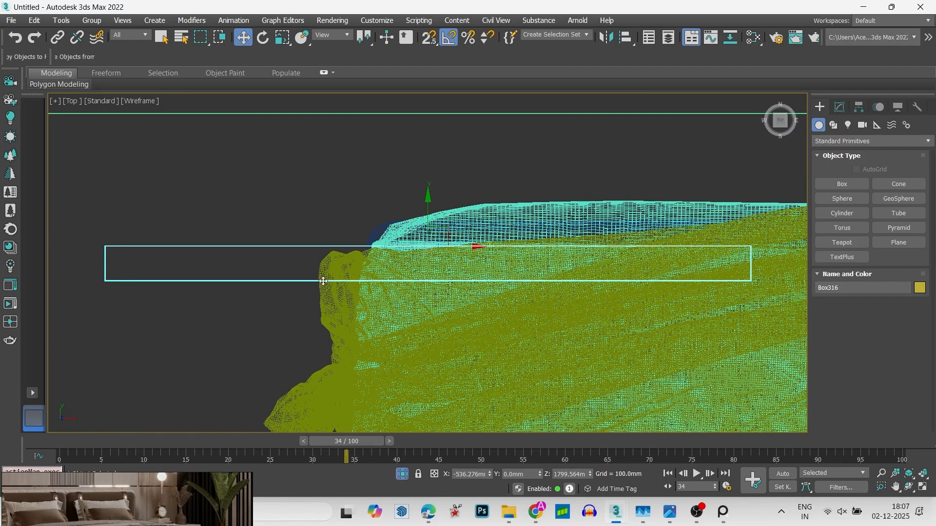
scroll(375, 272, down, 5)
scroll(408, 194, down, 5)
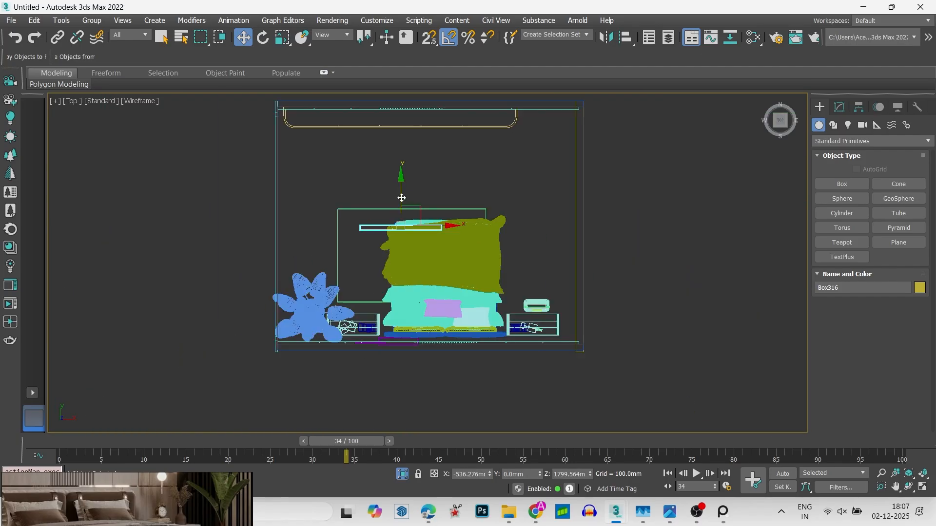
middle_drag(401, 198, 420, 279)
drag(422, 281, 422, 167)
scroll(428, 174, up, 5)
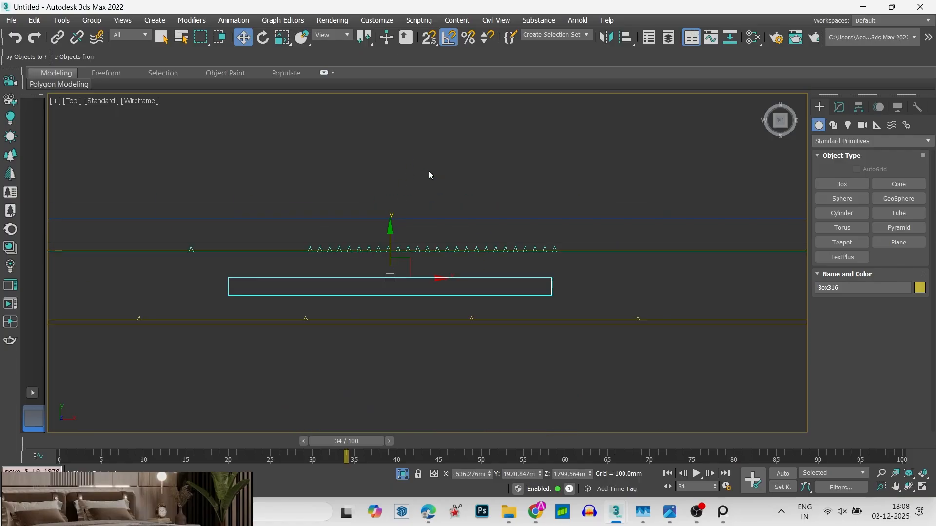
click(840, 110)
drag(910, 306, 908, 335)
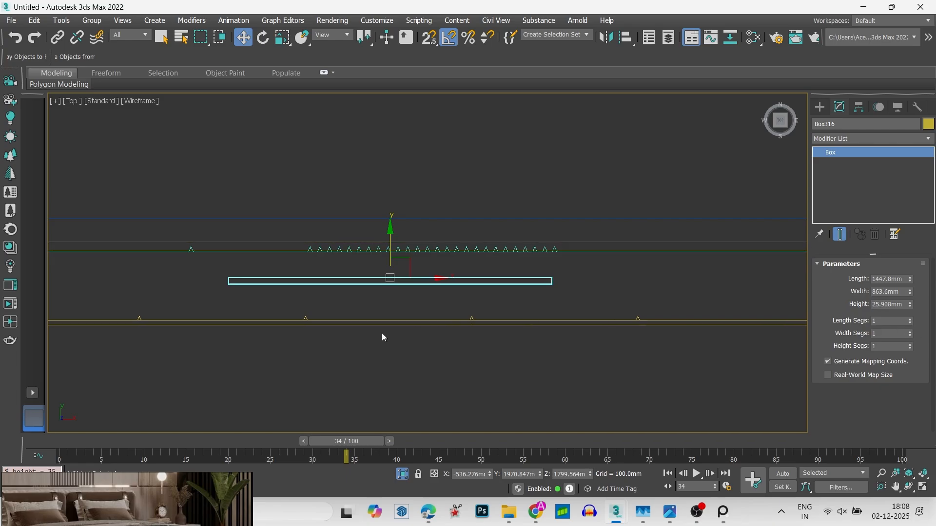
- In a shaded orthographic view, lower the box above the long unit and set its Z position to 4 feet
alt+middle_drag(381, 332, 370, 229)
key(F3)
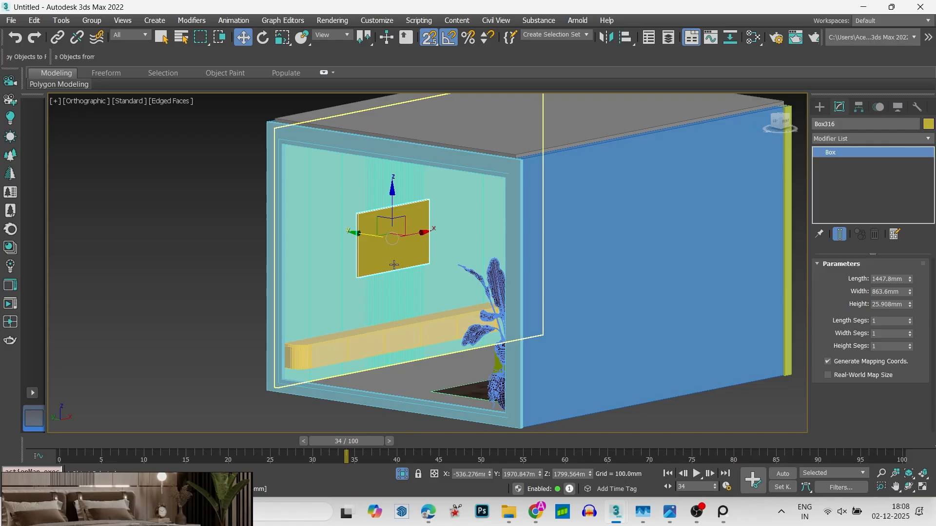
key(s)
drag(393, 210, 401, 244)
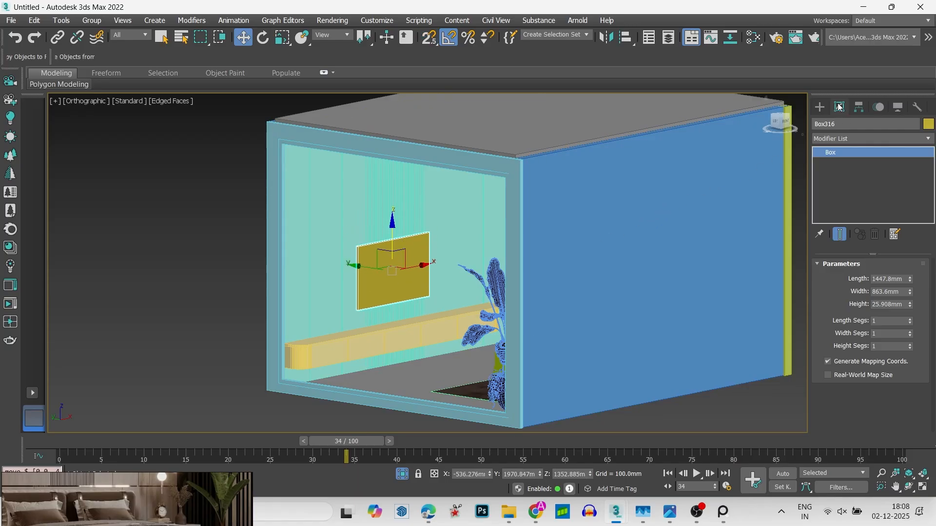
click(819, 107)
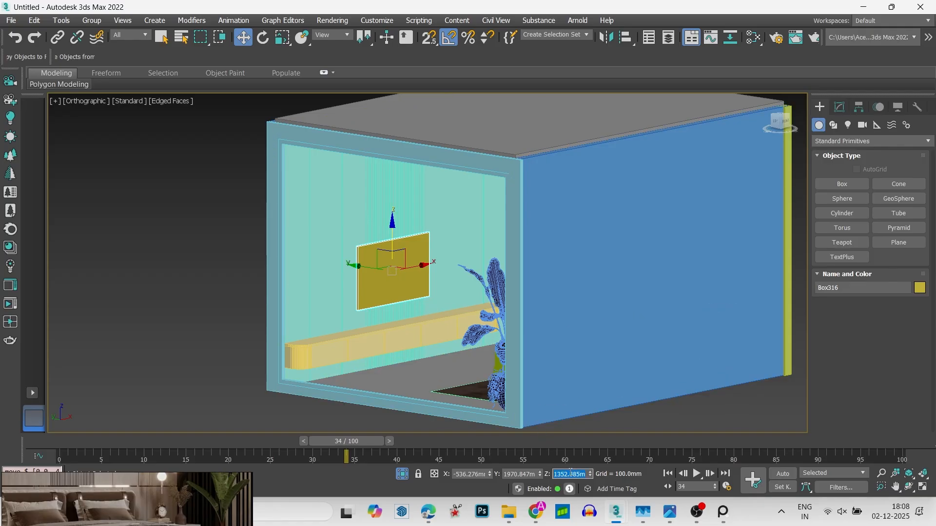
text(4')
key(Return)
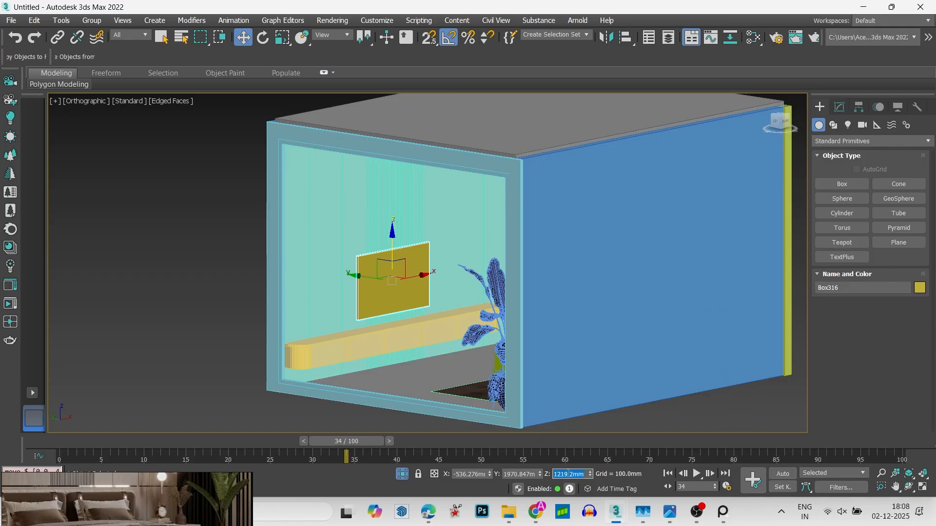
- Examine the box's placement on the wall above the round-cornered unit from several angles and distances
click(123, 301)
scroll(310, 287, up, 5)
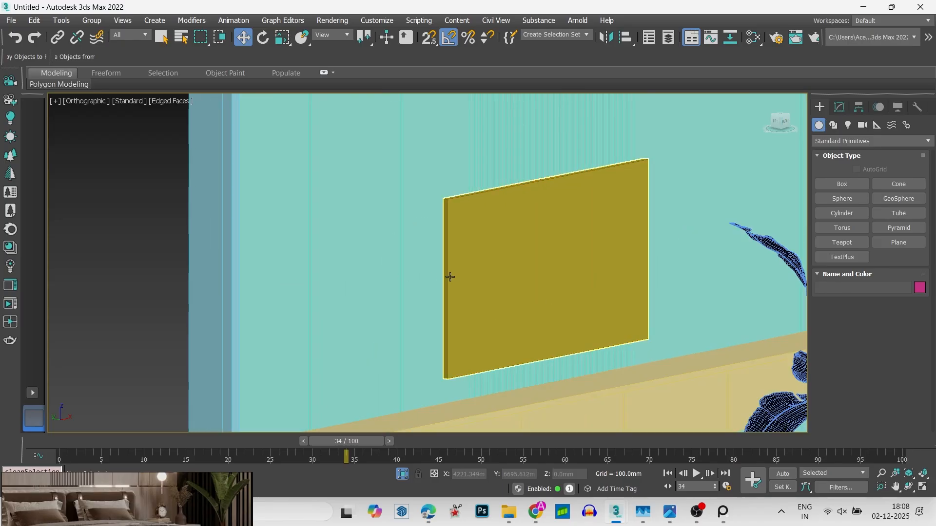
click(469, 275)
scroll(540, 278, down, 4)
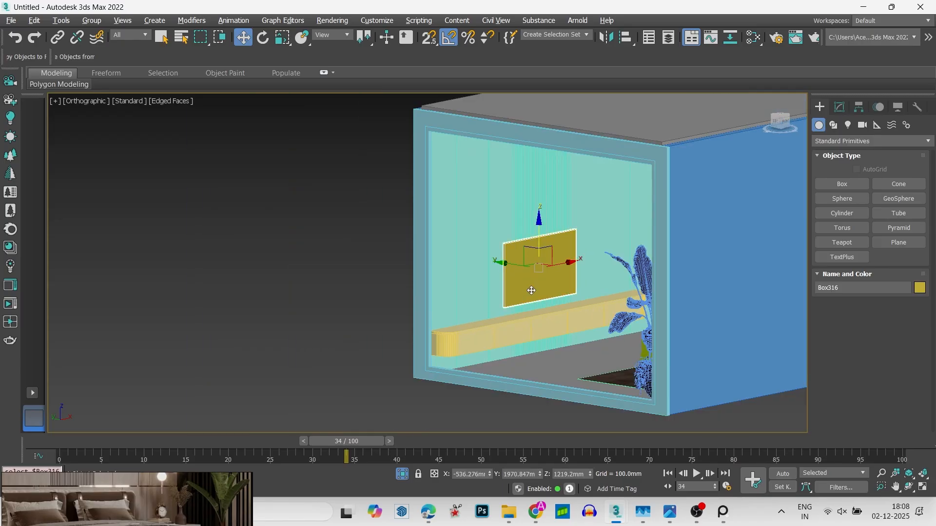
alt+middle_drag(540, 278, 522, 290)
click(273, 178)
scroll(324, 213, down, 4)
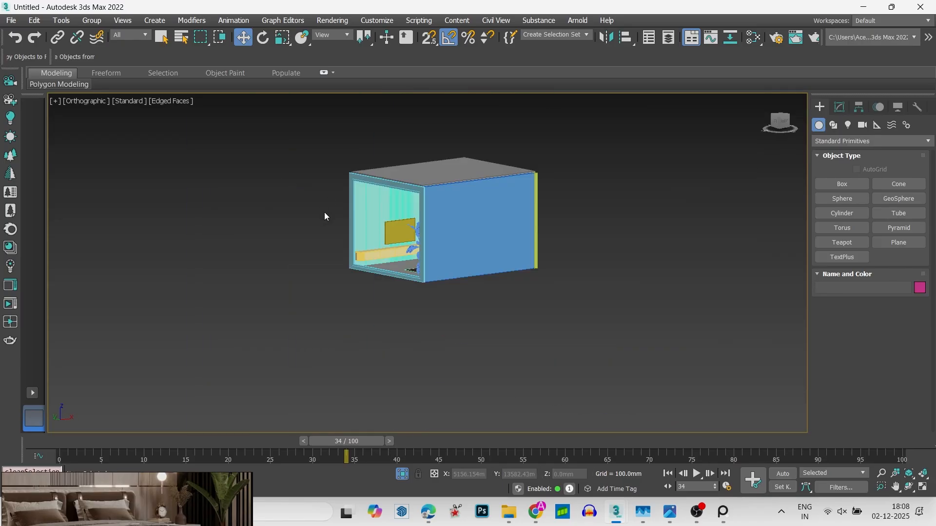
alt+middle_drag(324, 213, 429, 229)
scroll(482, 246, up, 6)
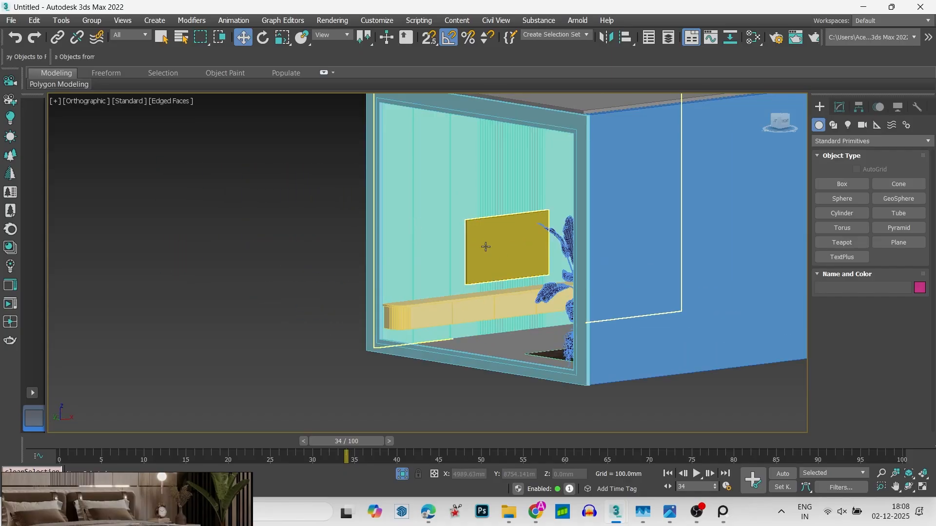
scroll(522, 265, down, 5)
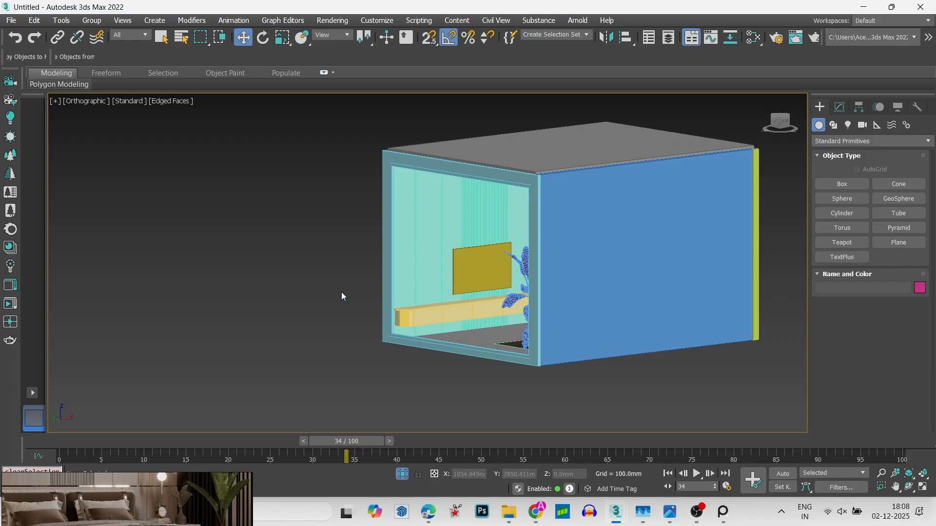
alt+middle_drag(405, 293, 249, 173)
scroll(286, 234, up, 5)
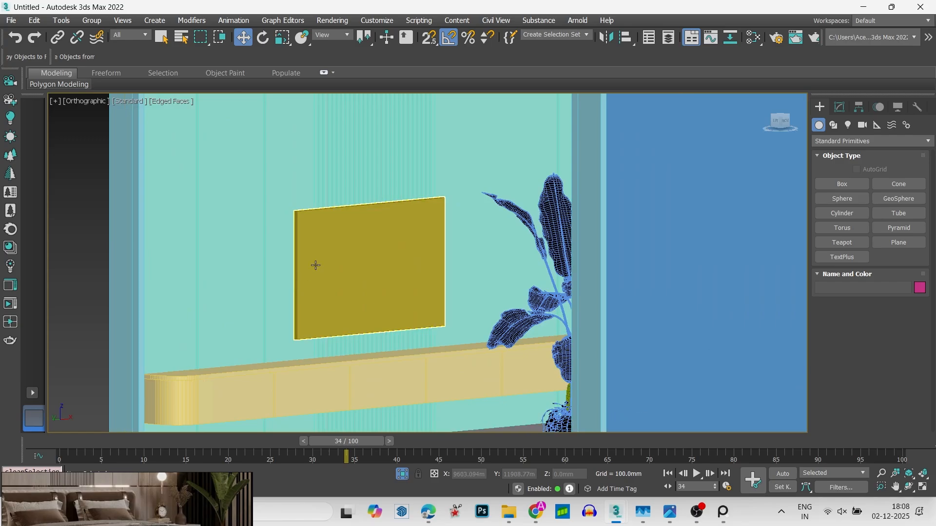
middle_drag(321, 275, 353, 213)
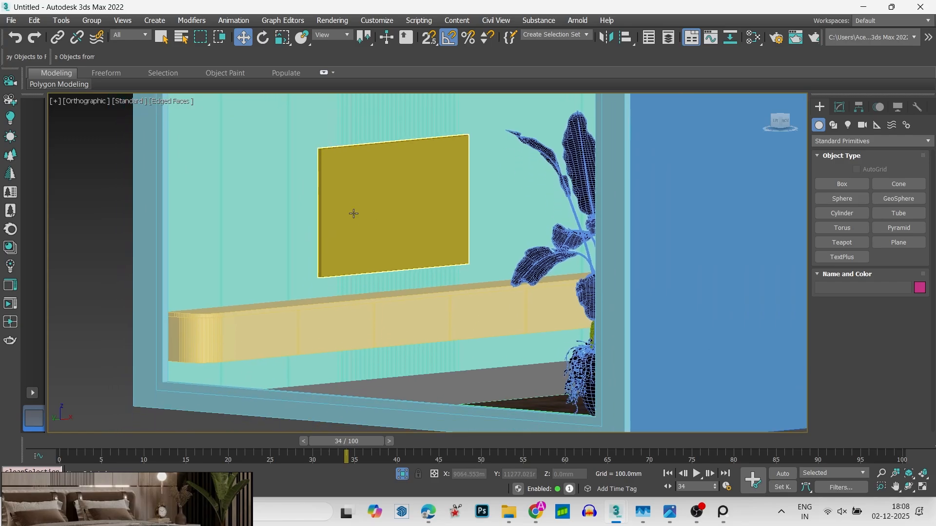
click(386, 337)
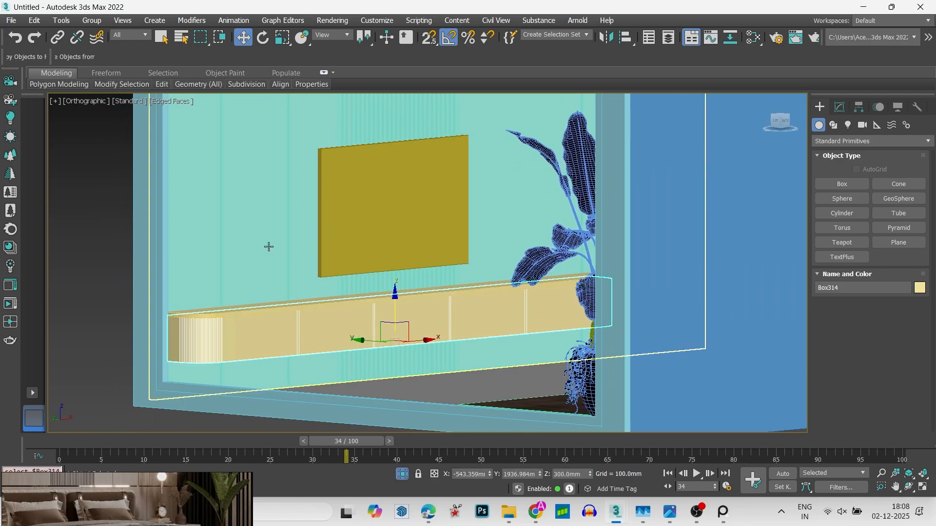
scroll(268, 249, down, 5)
- Select the thin wall box above the unit and add an Edit Poly modifier to it
click(346, 226)
scroll(346, 226, up, 3)
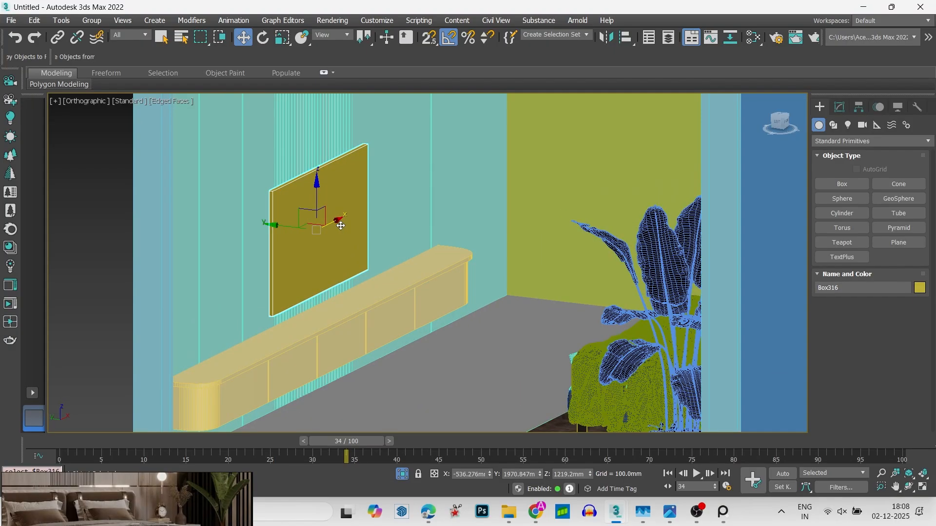
scroll(341, 229, up, 3)
click(840, 107)
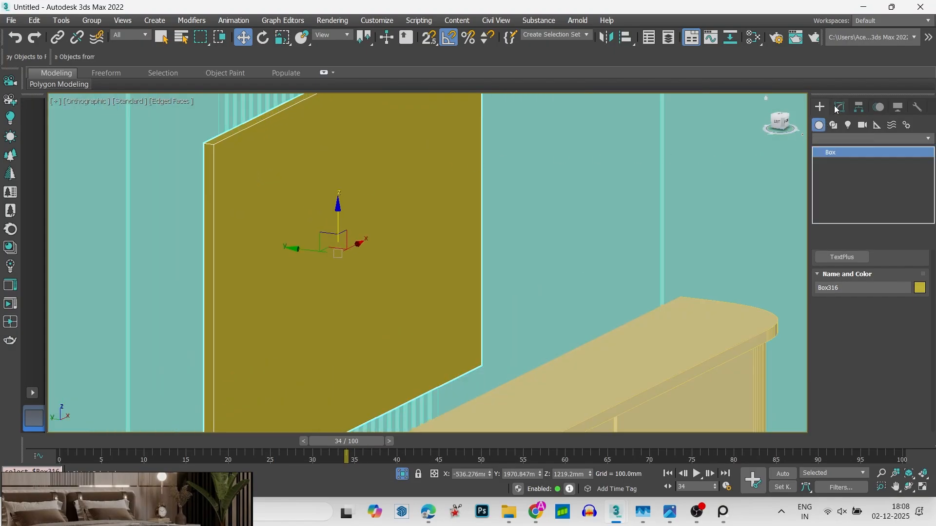
click(846, 137)
key(e)
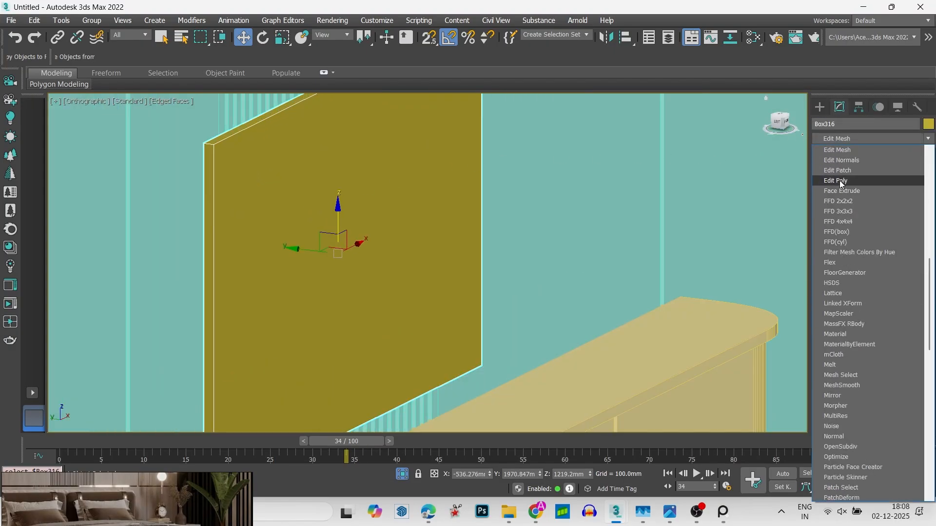
click(840, 180)
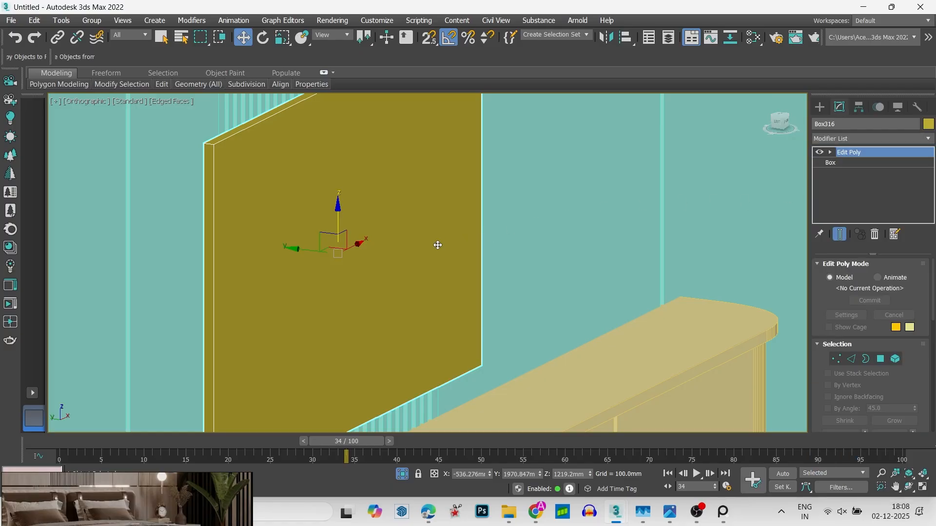
- Inset the front polygon of the wall box by 20.792 mm
key(4)
click(429, 243)
right_click(397, 230)
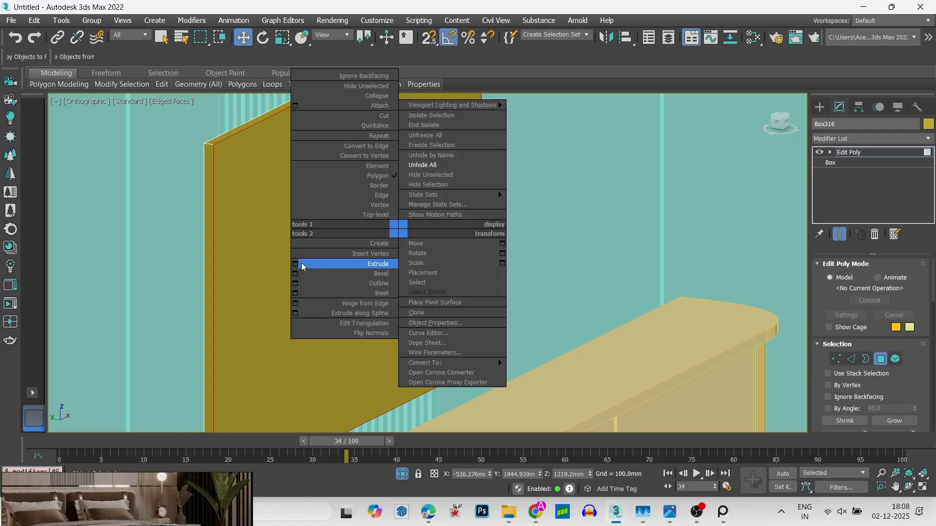
click(295, 293)
drag(434, 289, 436, 276)
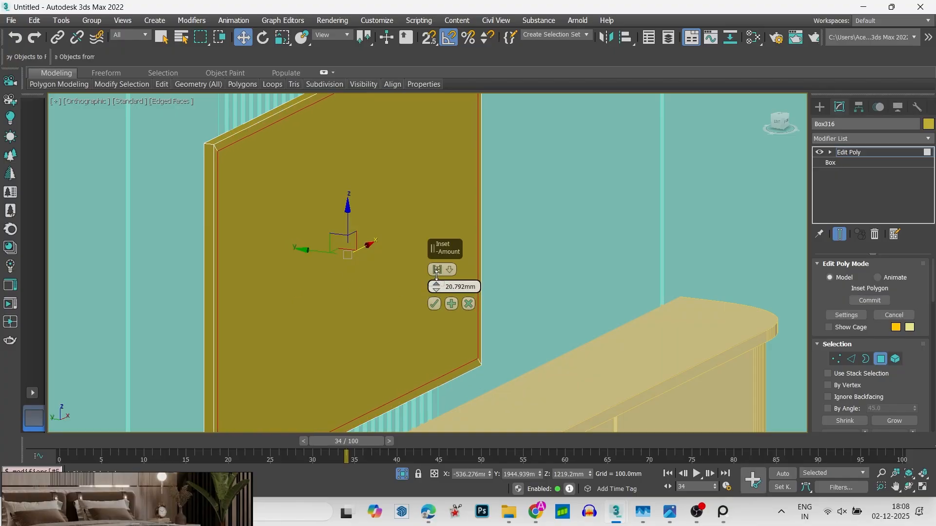
click(434, 304)
- Try to bevel the inset front polygon inward with height -5.487 mm and outline -2.743 mm, working in wireframe view
alt+middle_drag(428, 307, 408, 296)
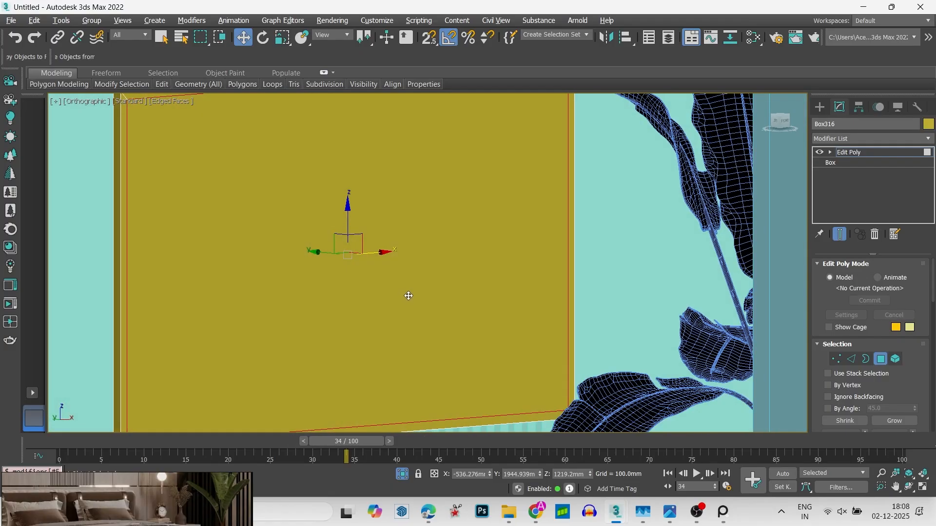
right_click(409, 294)
key(F3)
scroll(249, 258, down, 5)
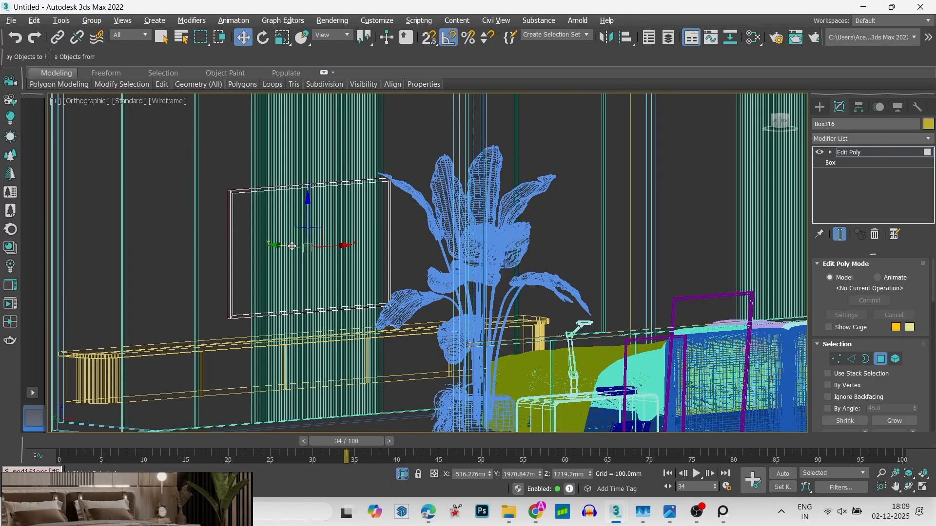
scroll(302, 276, up, 1)
scroll(302, 276, up, 8)
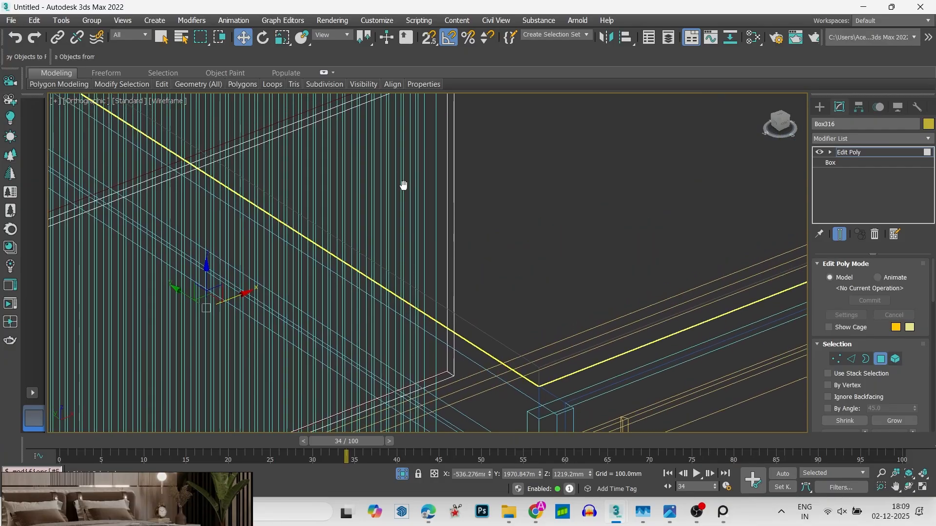
scroll(430, 203, down, 5)
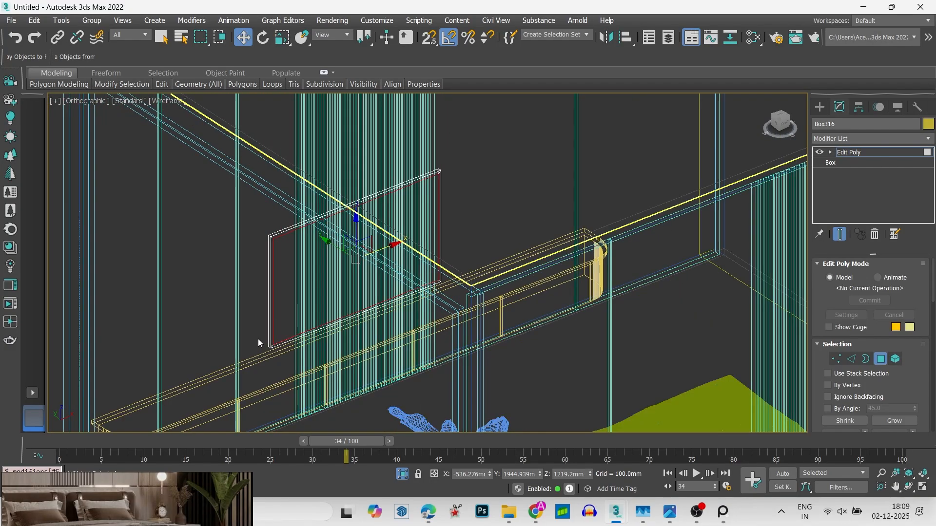
scroll(261, 341, up, 5)
scroll(307, 341, up, 5)
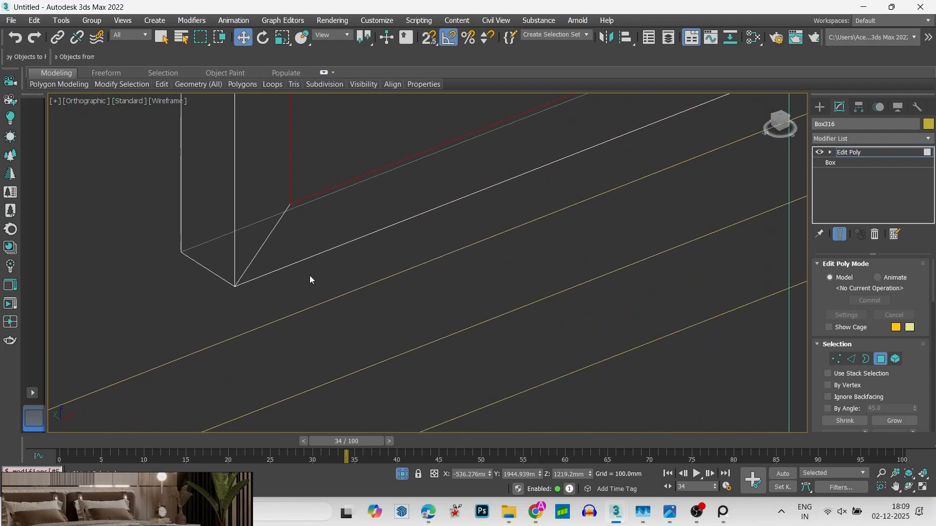
right_click(295, 202)
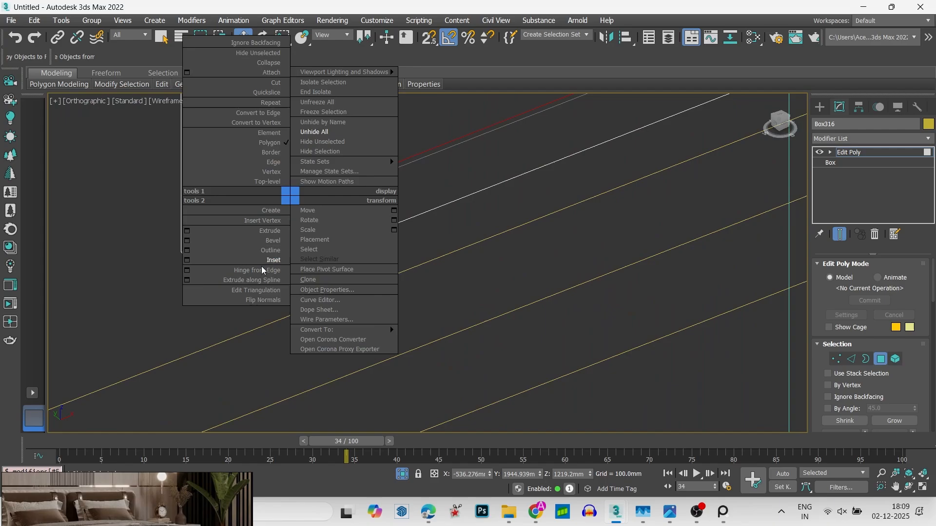
click(187, 241)
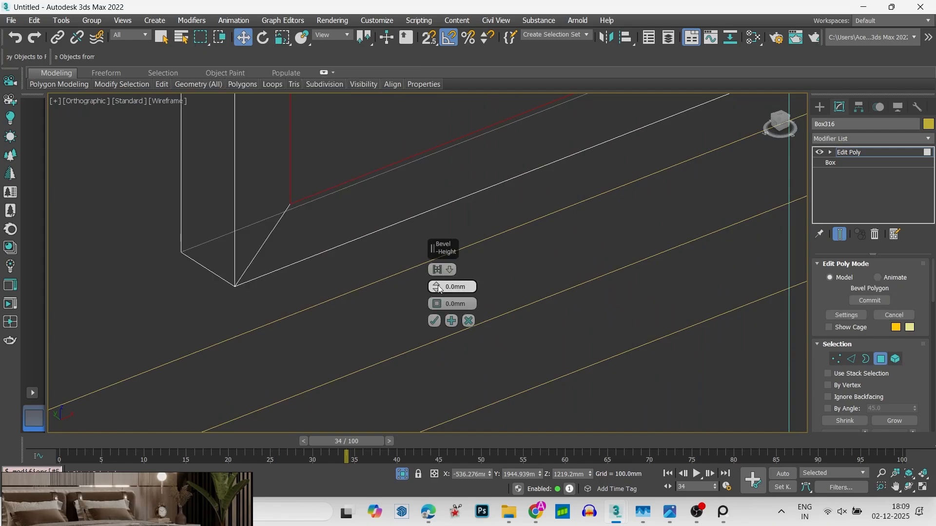
drag(439, 288, 438, 312)
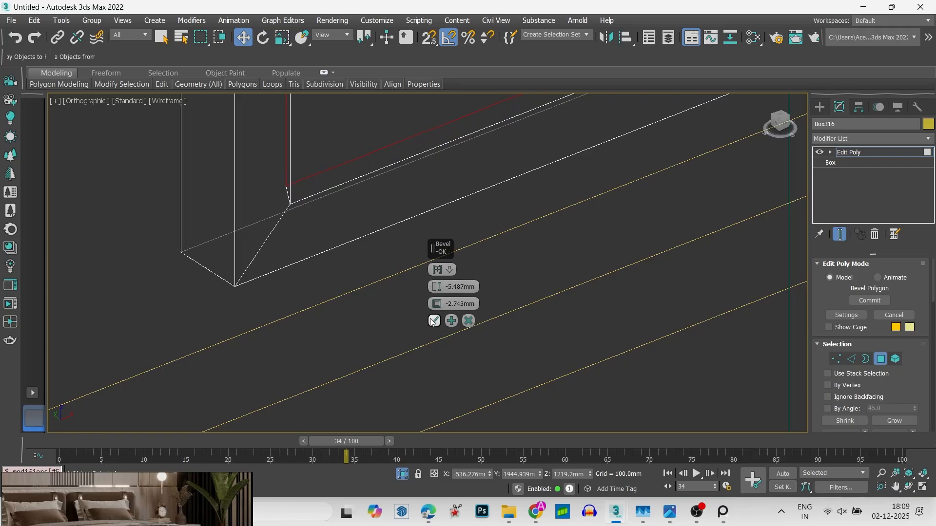
click(433, 321)
click(308, 170)
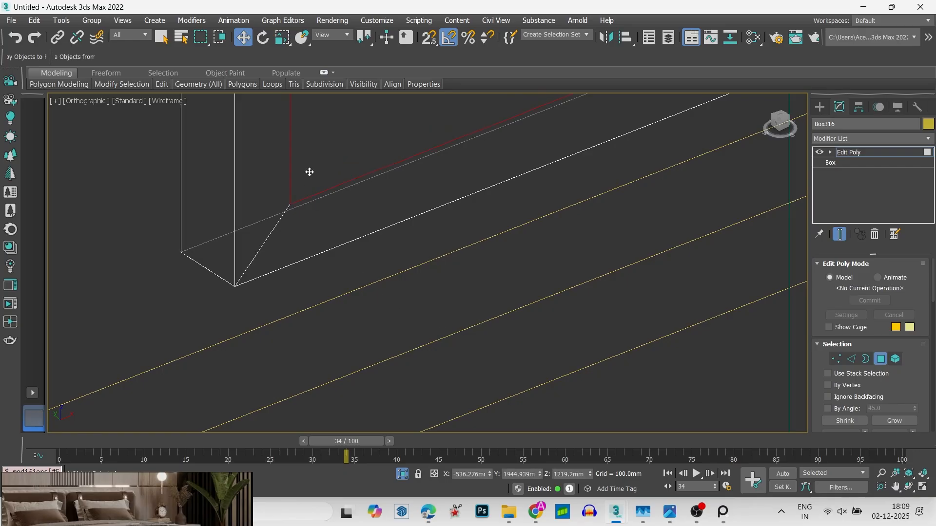
- Apply the bevel to the inset polygon again with height -5.487 mm and outline -2.743 mm, and leave polygon editing
right_click(304, 167)
click(199, 216)
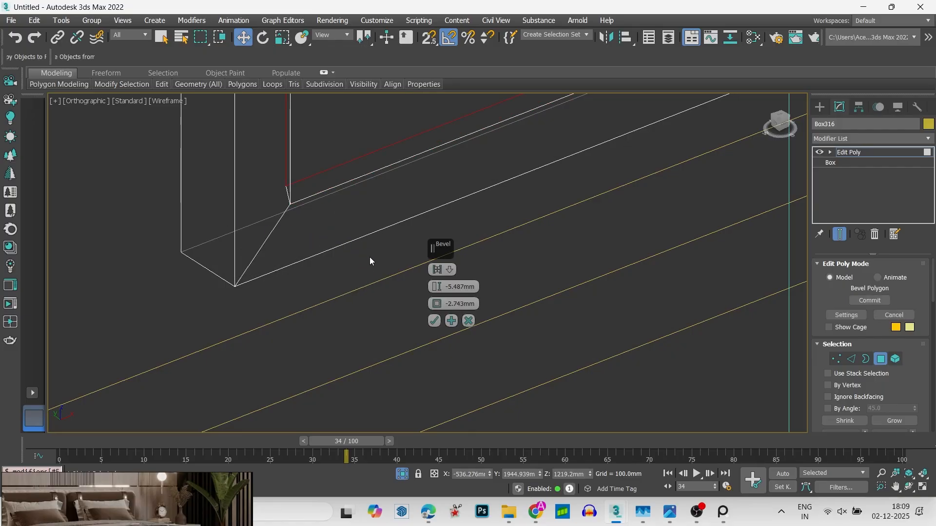
click(433, 321)
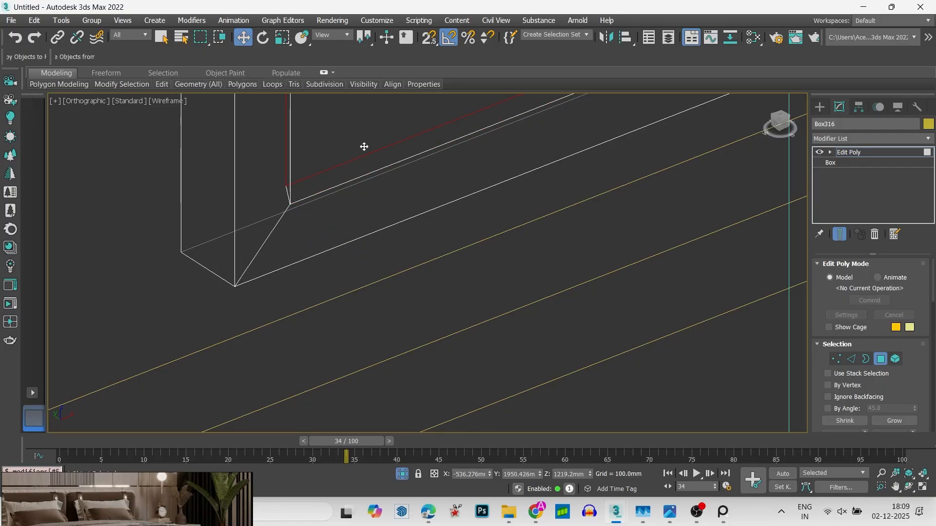
key(4)
scroll(372, 190, down, 10)
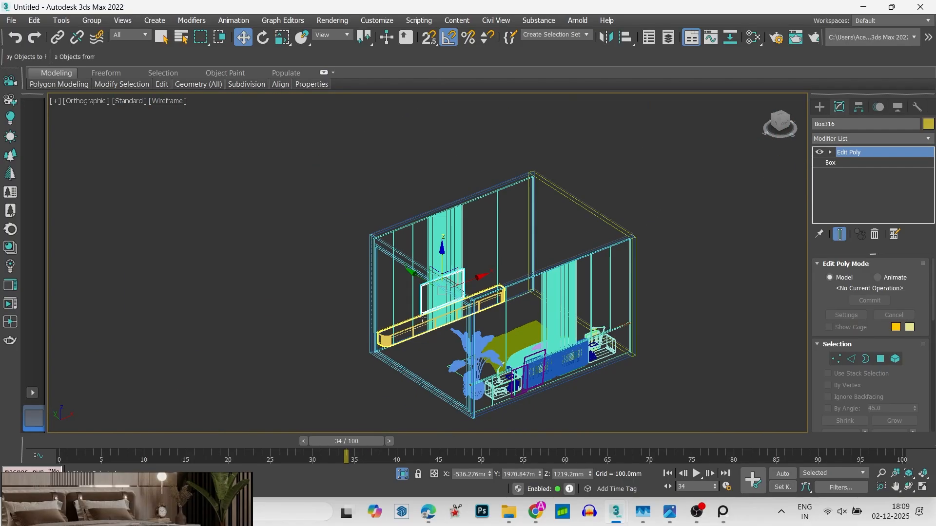
- Switch the viewport to shaded display with edges, deselect the framed wall panel and unhide all objects
key(F3)
click(264, 242)
alt+middle_drag(291, 370, 321, 345)
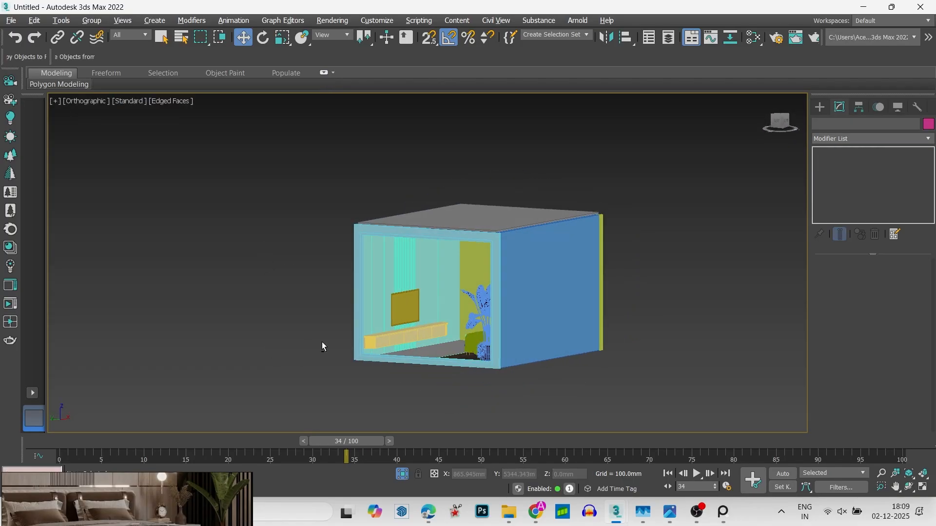
scroll(370, 241, up, 5)
scroll(369, 240, up, 5)
scroll(362, 283, down, 8)
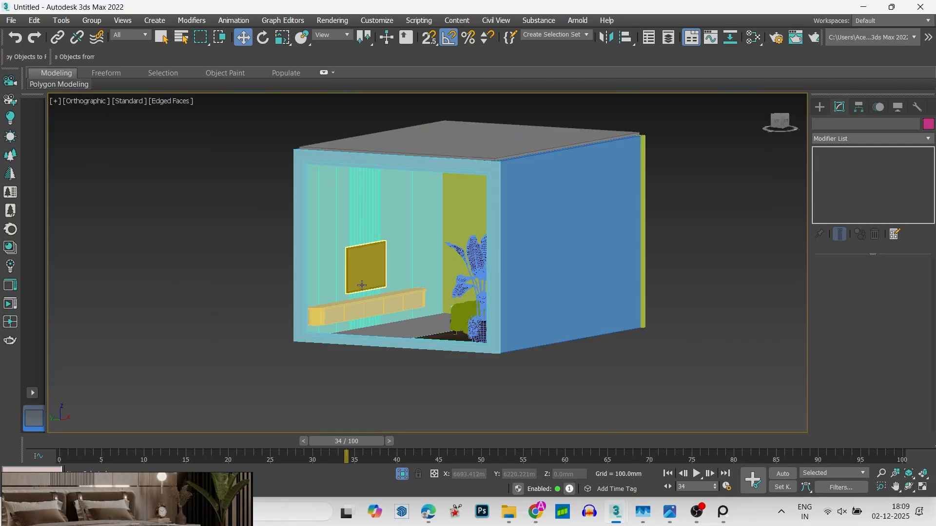
alt+middle_drag(362, 284, 419, 175)
right_click(420, 174)
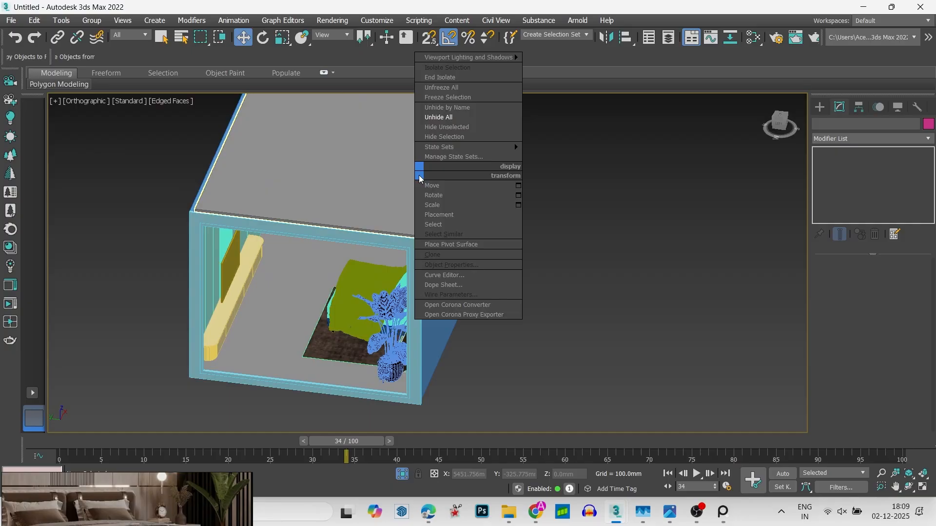
click(450, 118)
alt+middle_drag(451, 119, 426, 198)
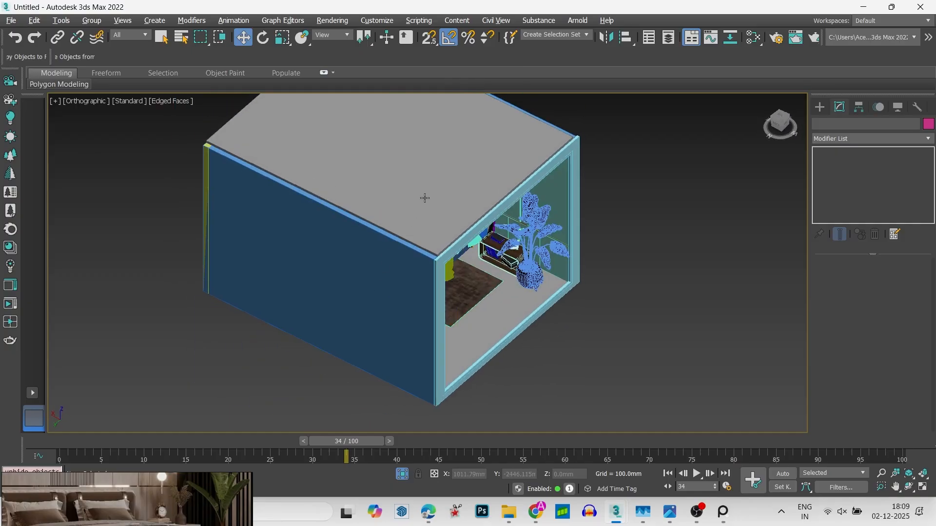
- Select the ceiling slab of the room and isolate it in the wireframe top view
click(426, 198)
key(t)
key(F3)
scroll(426, 202, down, 10)
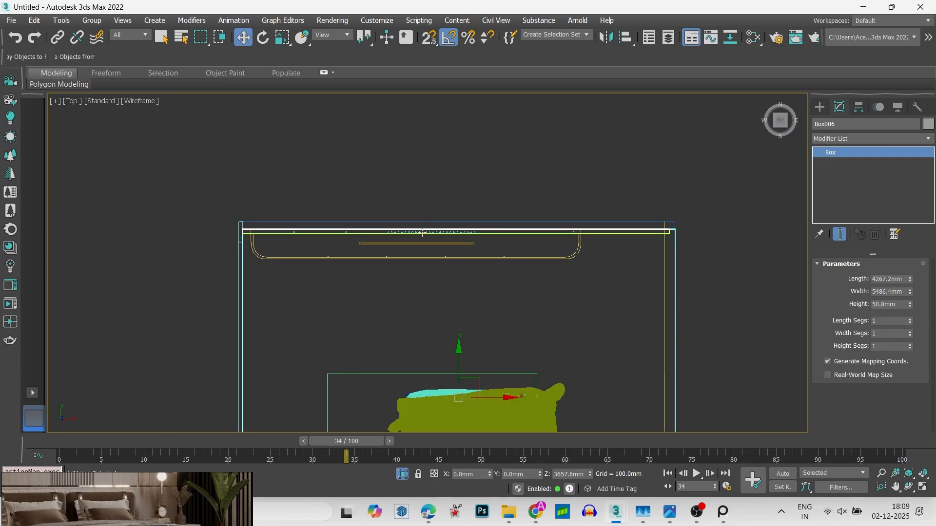
click(545, 232)
scroll(477, 238, up, 4)
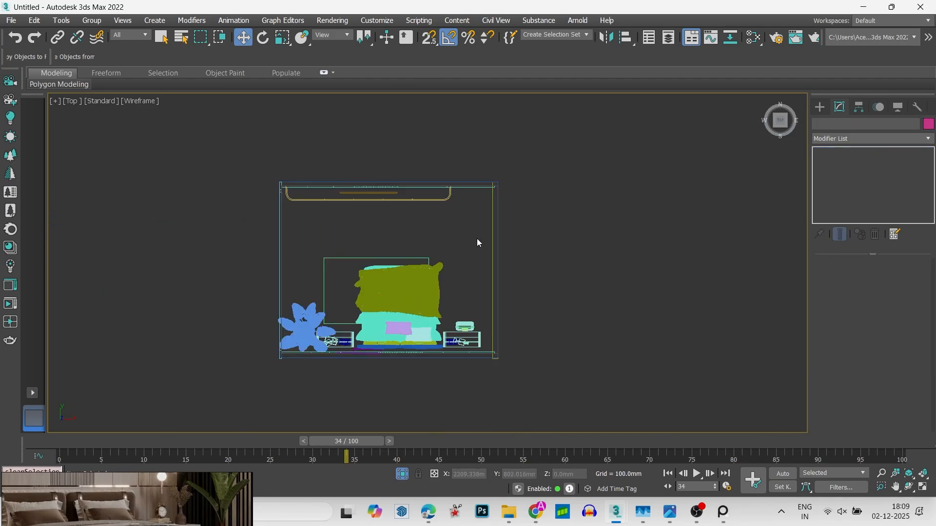
click(509, 237)
key(alt+q)
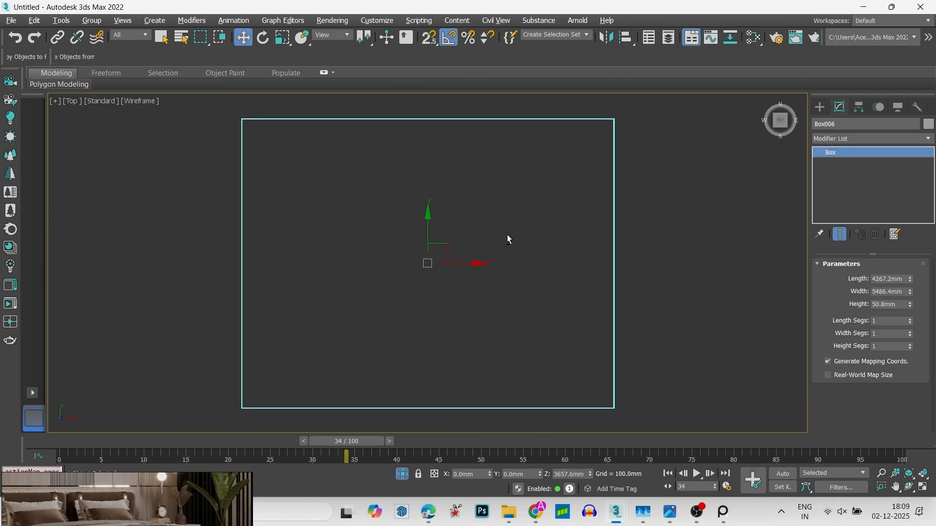
- Draw a rectangle spline snapped to opposite corners of the ceiling slab, 4267.2 mm long and 5486.4 mm wide
click(672, 140)
click(820, 107)
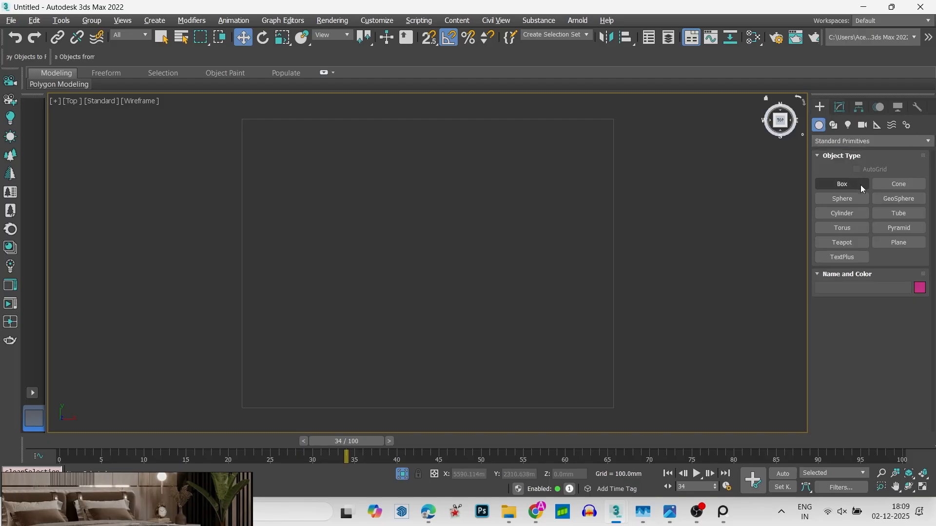
click(832, 126)
click(897, 198)
key(s)
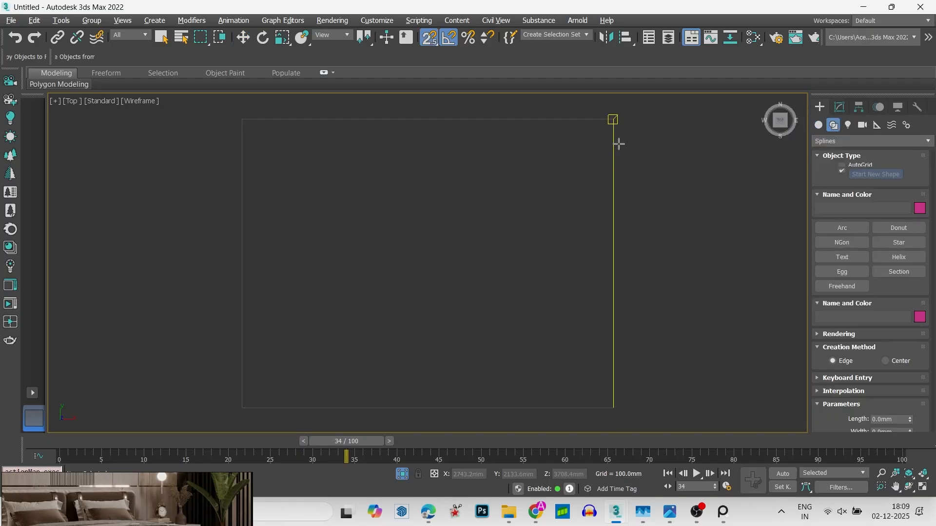
drag(615, 118, 242, 407)
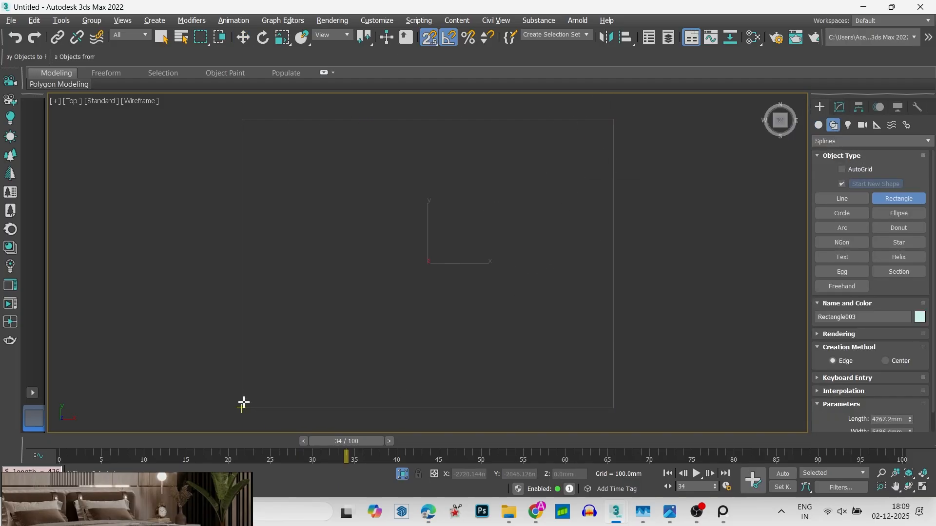
- Add an Edit Spline modifier to the rectangle and activate Outline at spline level
key(w)
click(839, 106)
click(853, 139)
key(e)
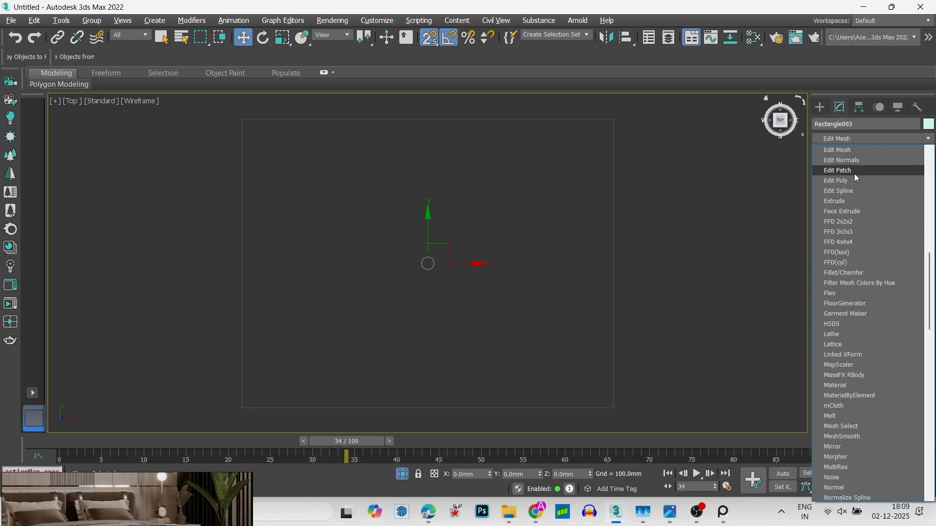
click(858, 190)
key(a)
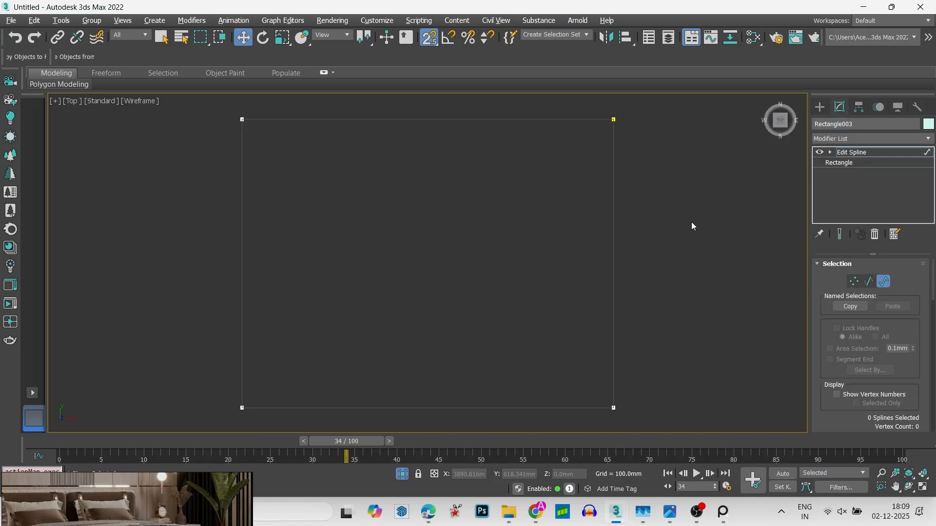
scroll(858, 341, down, 10)
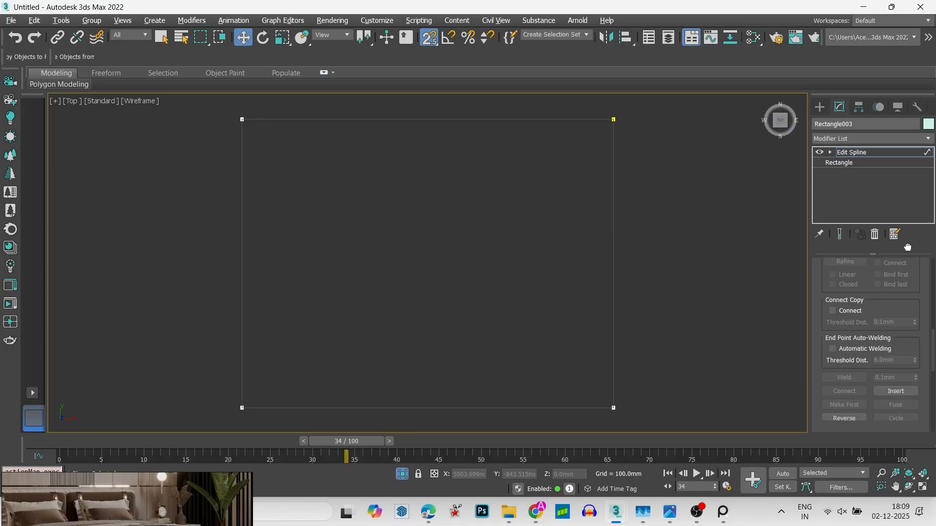
click(844, 346)
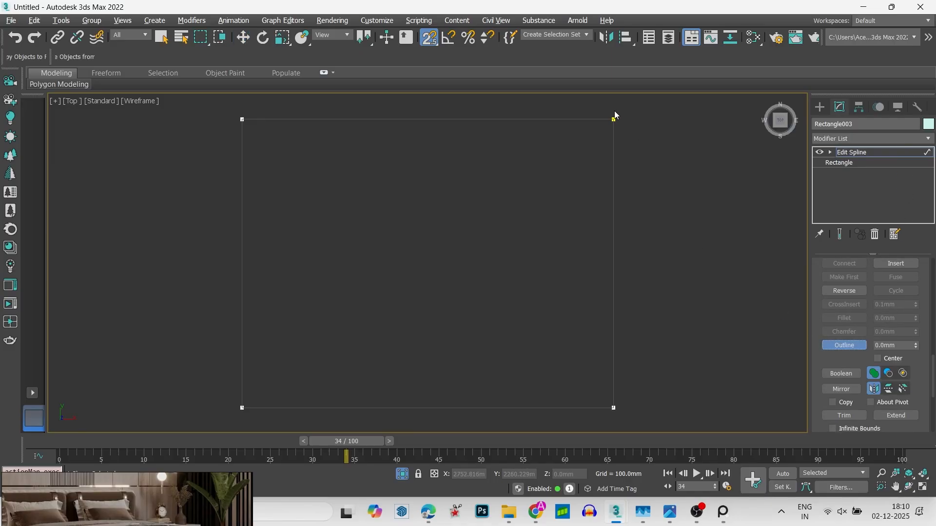
- Try a narrow inward outline of the rectangle spline and undo it
click(881, 344)
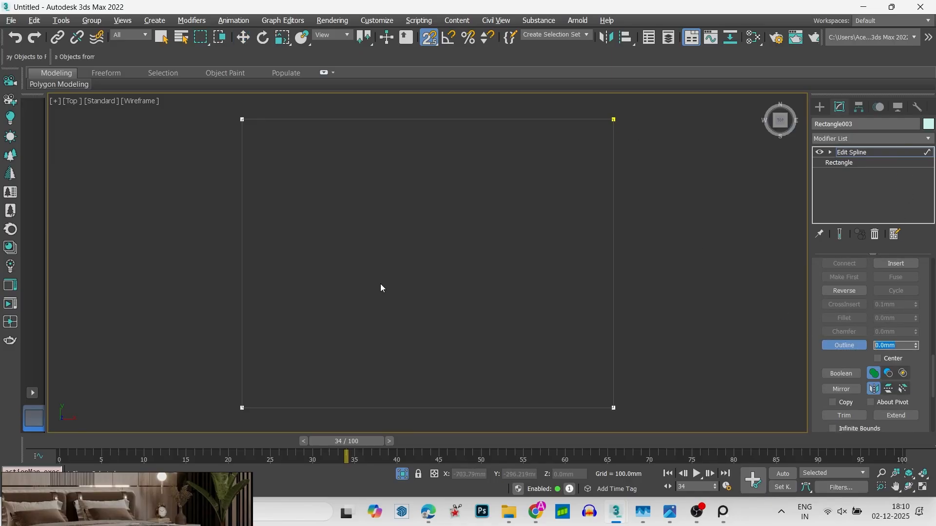
text(100)
key(Return)
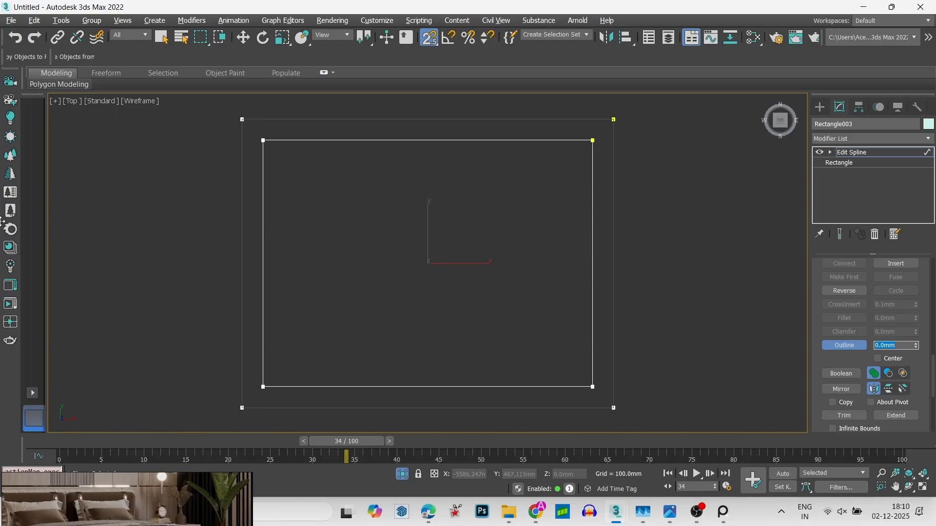
middle_drag(145, 214, 179, 221)
key(ctrl+z)
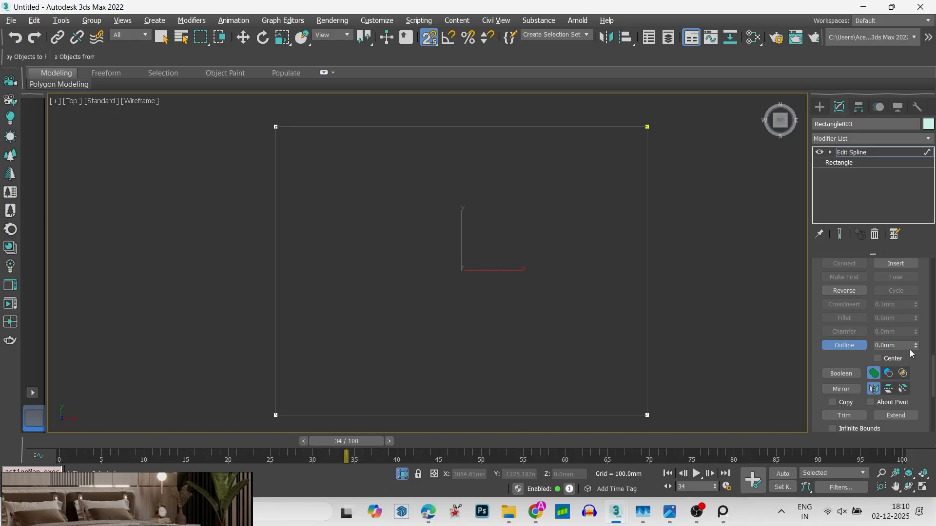
- Outline the rectangle spline inward with a wider offset to form a ceiling border
drag(907, 347, 702, 355)
text(100)
key(Return)
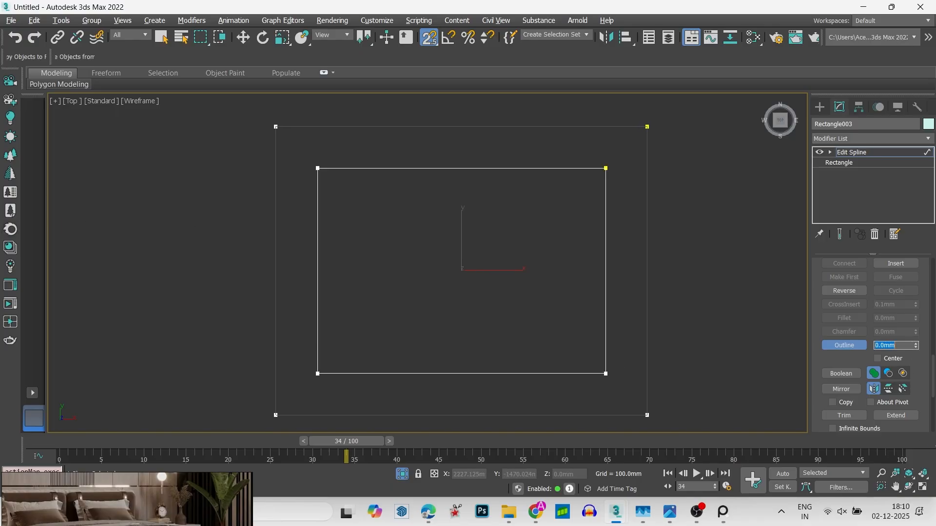
middle_drag(428, 383, 443, 376)
key(1)
key(s)
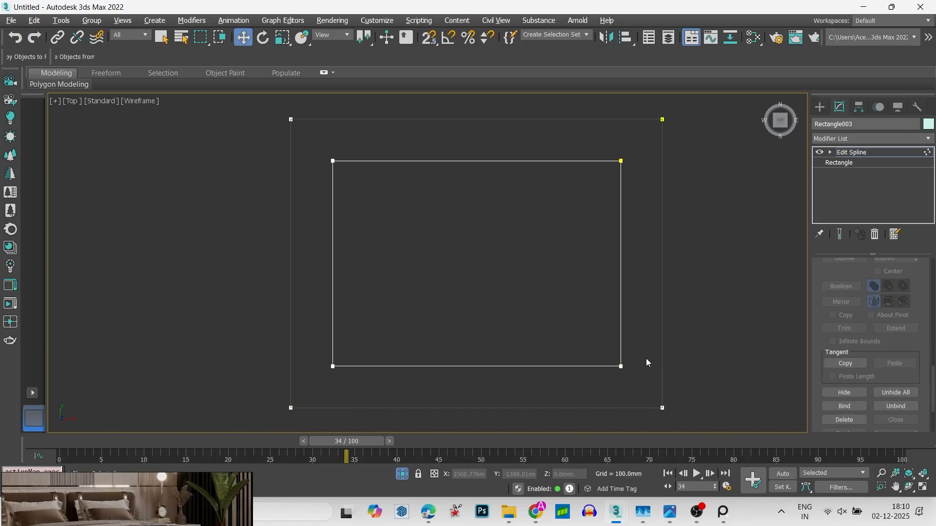
drag(582, 310, 317, 156)
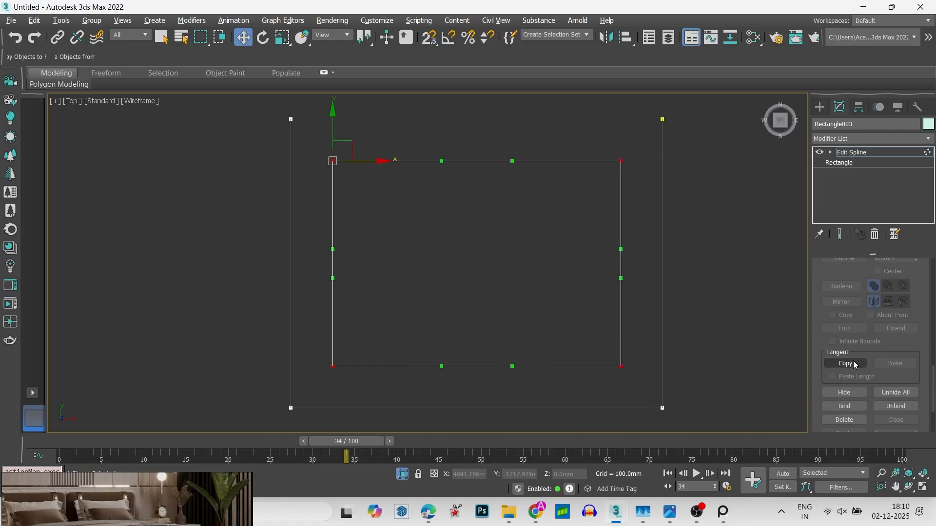
scroll(909, 370, up, 3)
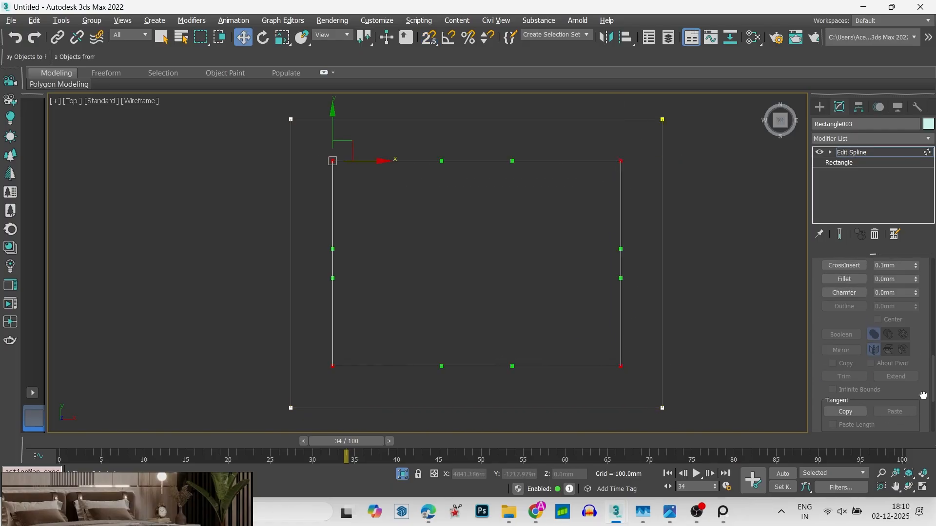
drag(913, 376, 913, 376)
middle_drag(656, 288, 650, 286)
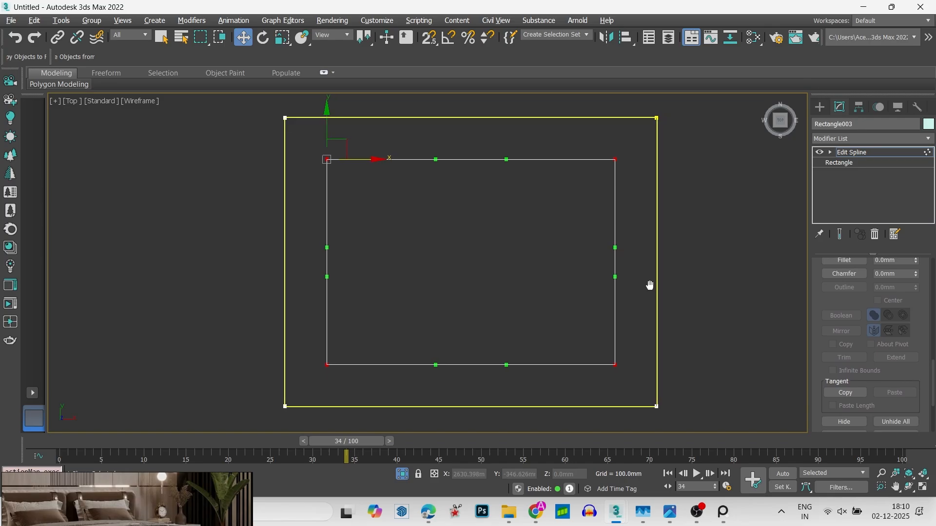
click(863, 152)
- Add an Extrude modifier to the double-rectangle border spline with an amount of 1.56 mm
click(856, 138)
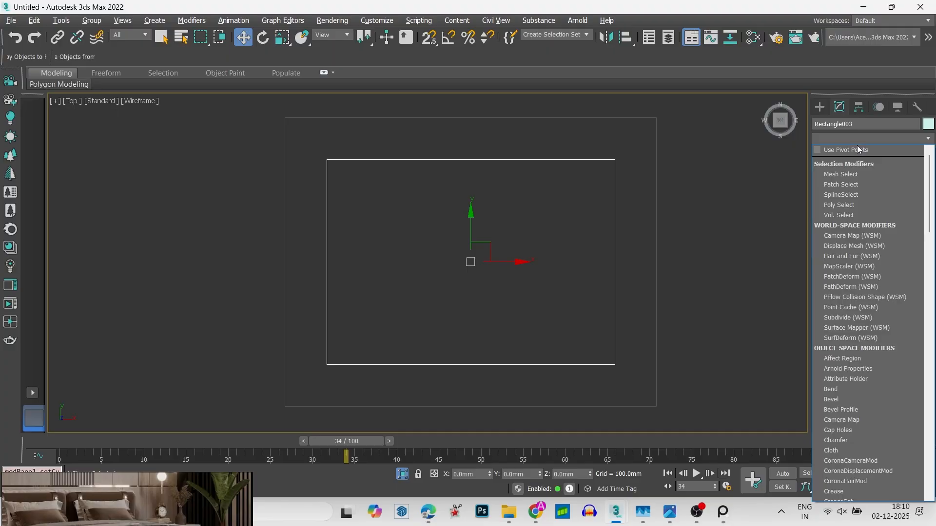
scroll(853, 166, down, 6)
click(852, 197)
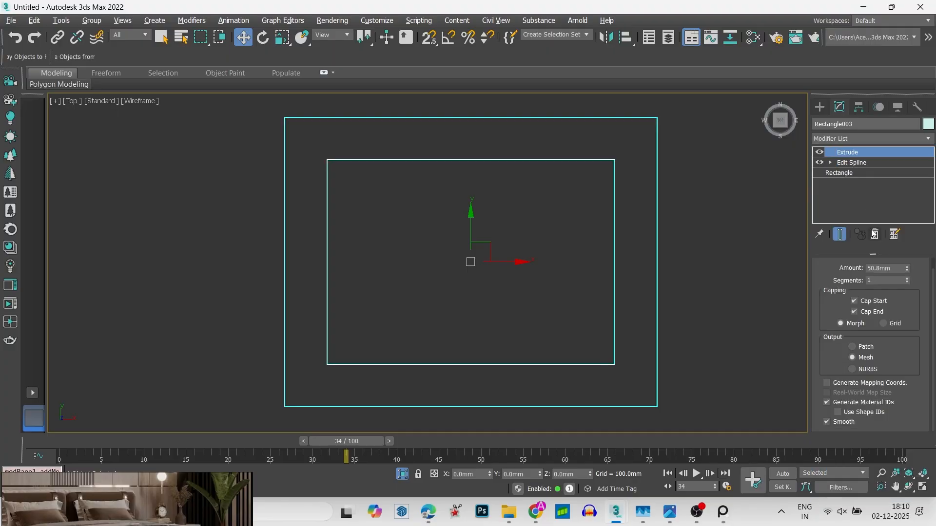
click(891, 268)
double_click(891, 268)
text(4.)
key(Return)
- Set the border's extrusion amount to 39.624 mm, working in the front view
alt+middle_drag(589, 233, 625, 185)
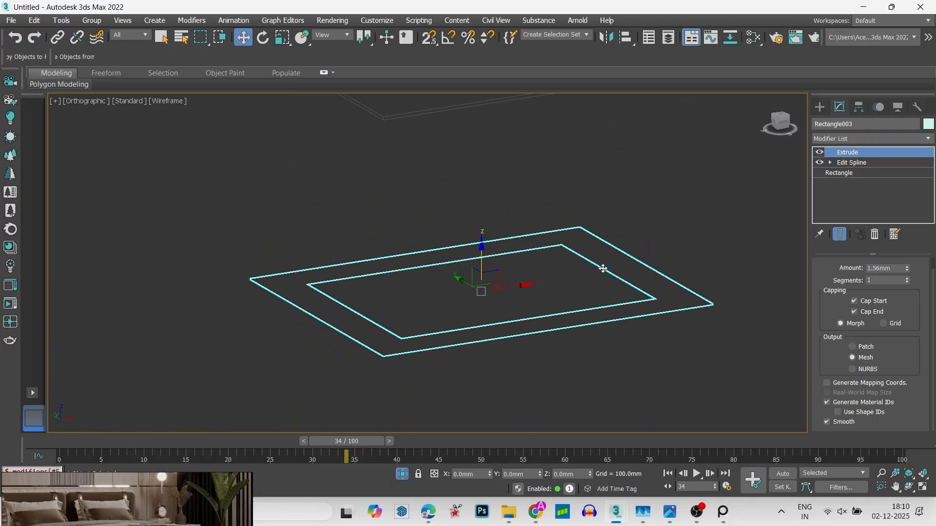
alt+middle_drag(603, 269, 569, 262)
key(f)
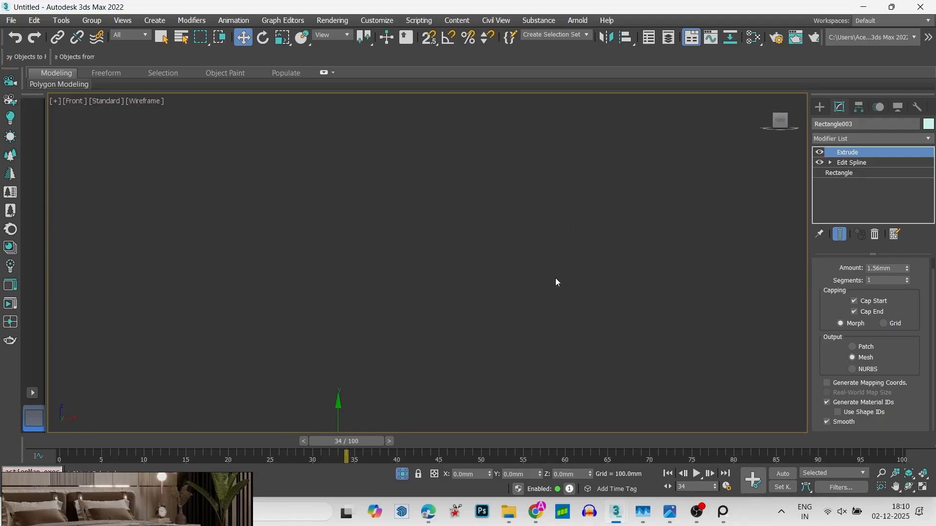
middle_drag(555, 282, 555, 258)
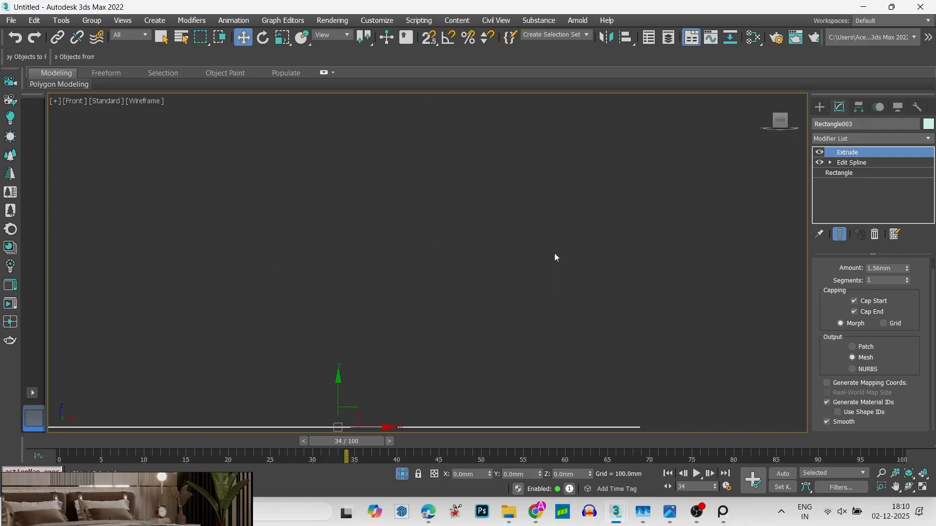
scroll(554, 258, down, 5)
double_click(895, 269)
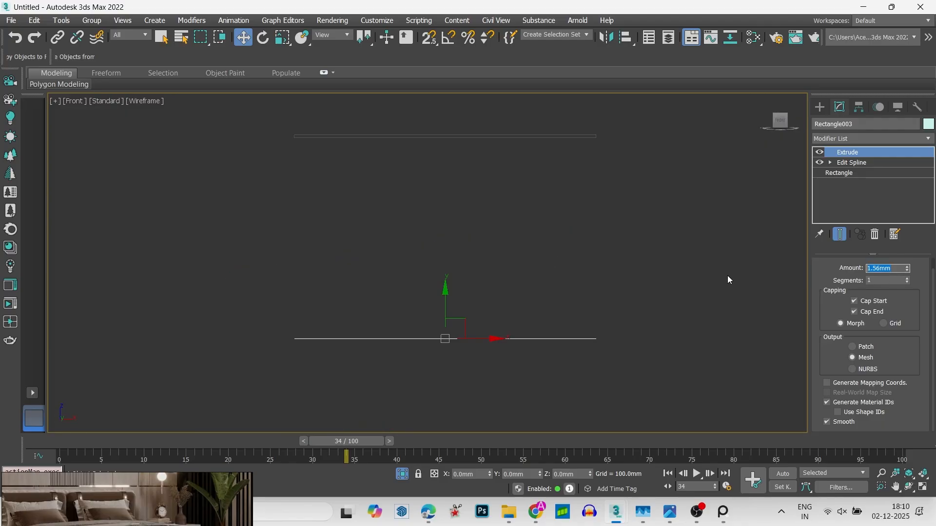
text(1.5)
key(Return)
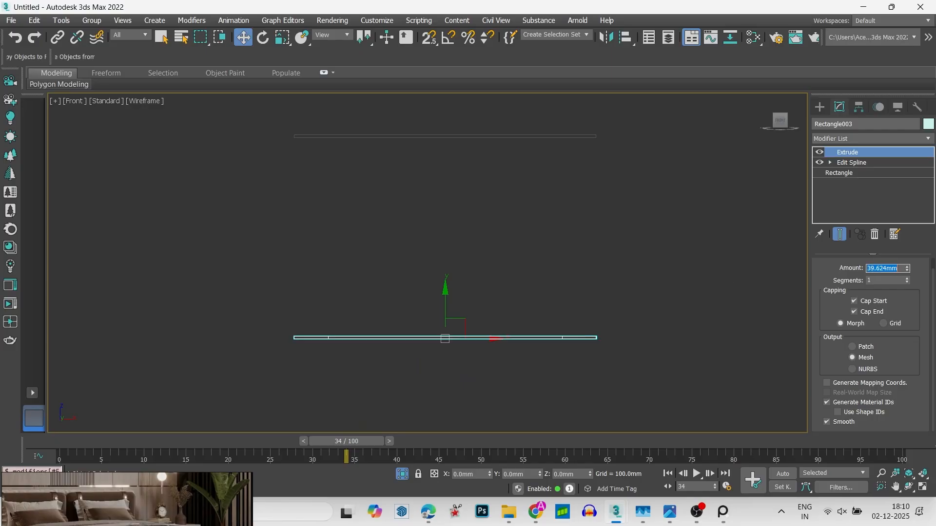
- Move the extruded border up and snap its top edge to the underside of the ceiling slab, at Z 3617.976 mm
middle_drag(262, 259, 292, 285)
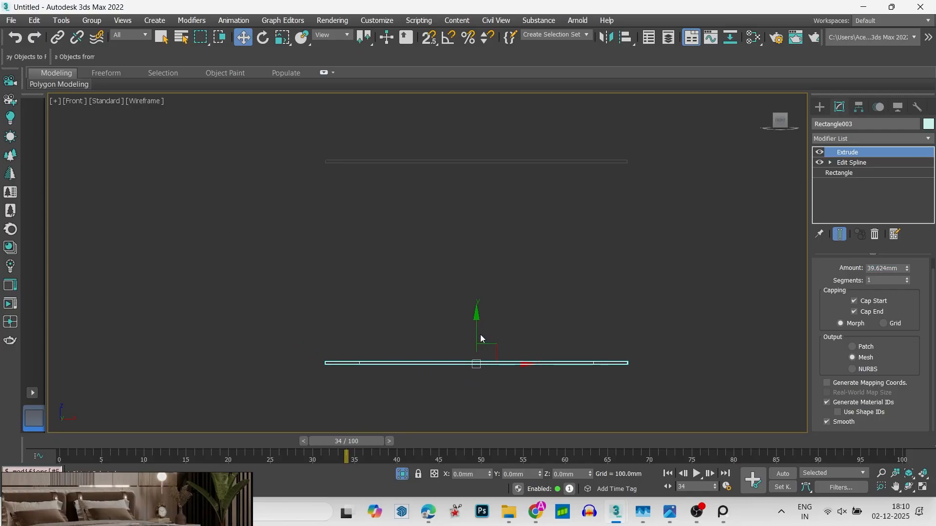
drag(477, 321, 476, 101)
scroll(366, 125, up, 3)
key(s)
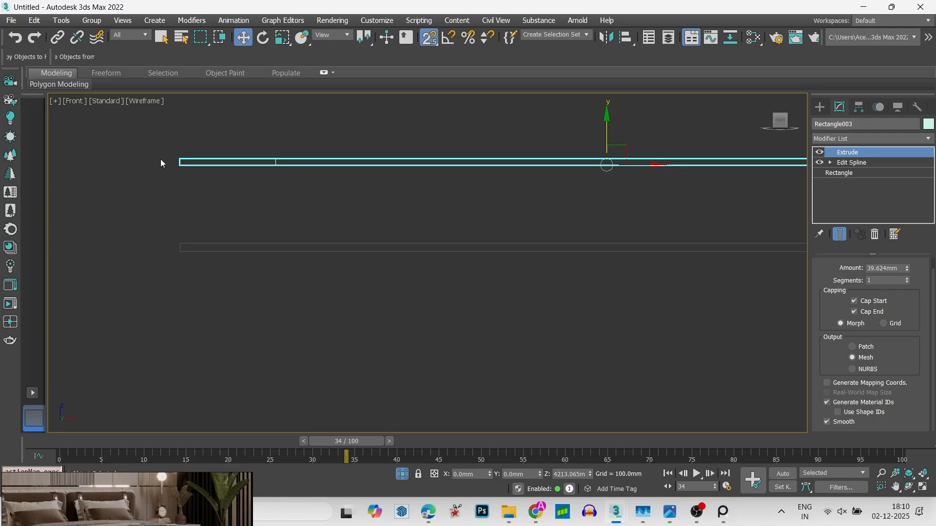
drag(181, 161, 180, 255)
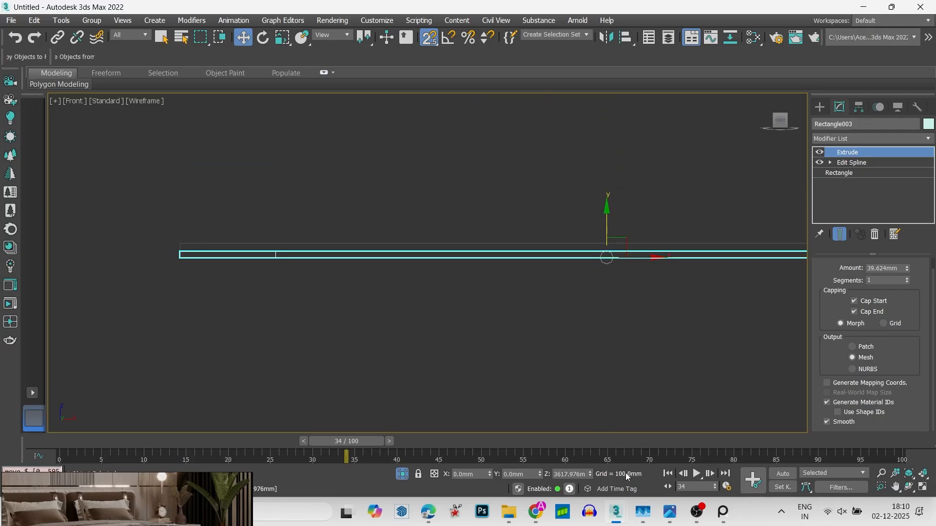
click(580, 475)
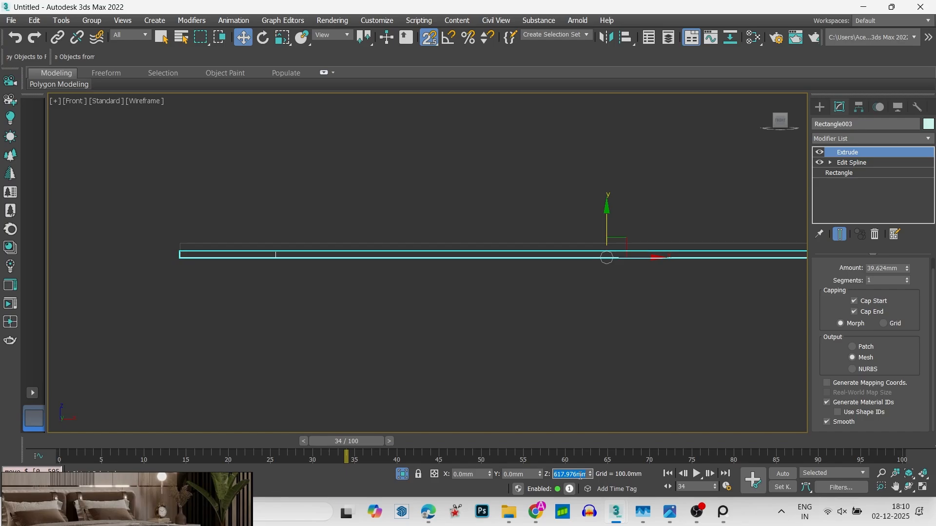
scroll(424, 246, down, 5)
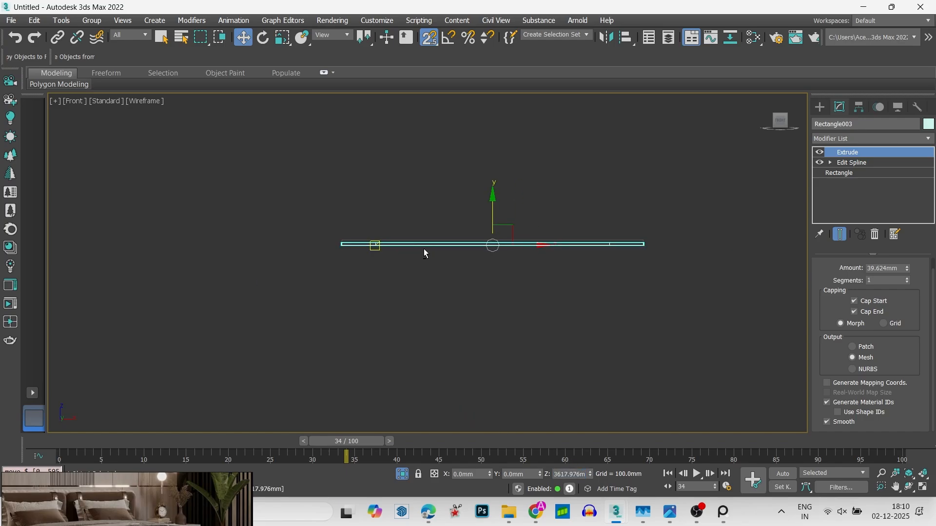
key(s)
scroll(470, 251, up, 5)
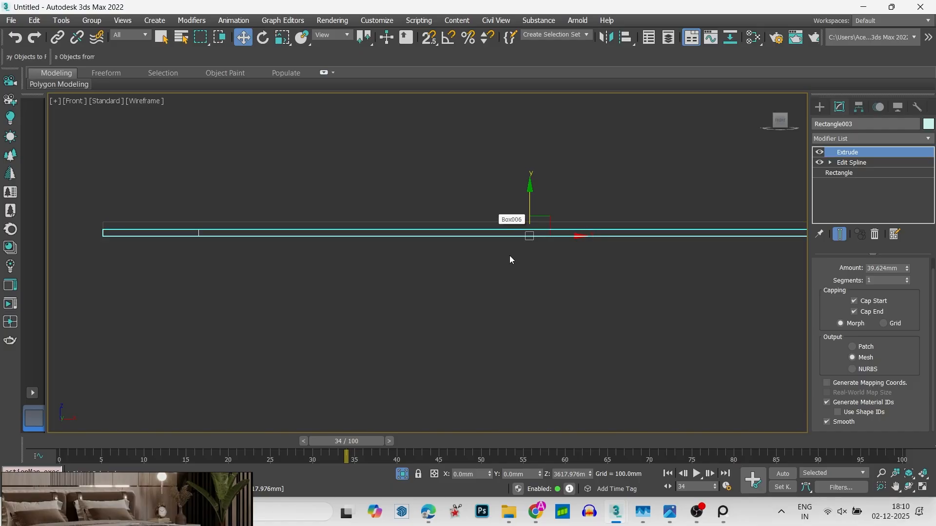
drag(585, 475, 553, 467)
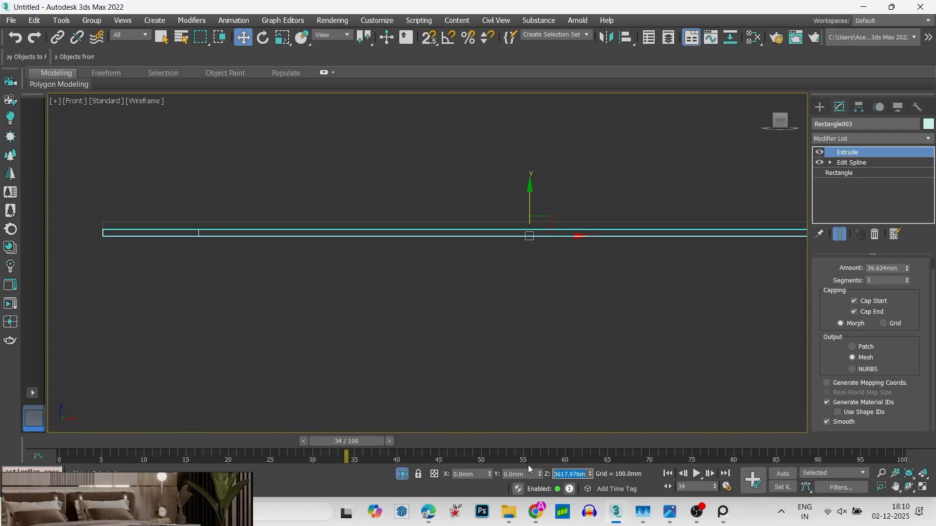
text(-3m)
key(ctrl+z)
click(215, 350)
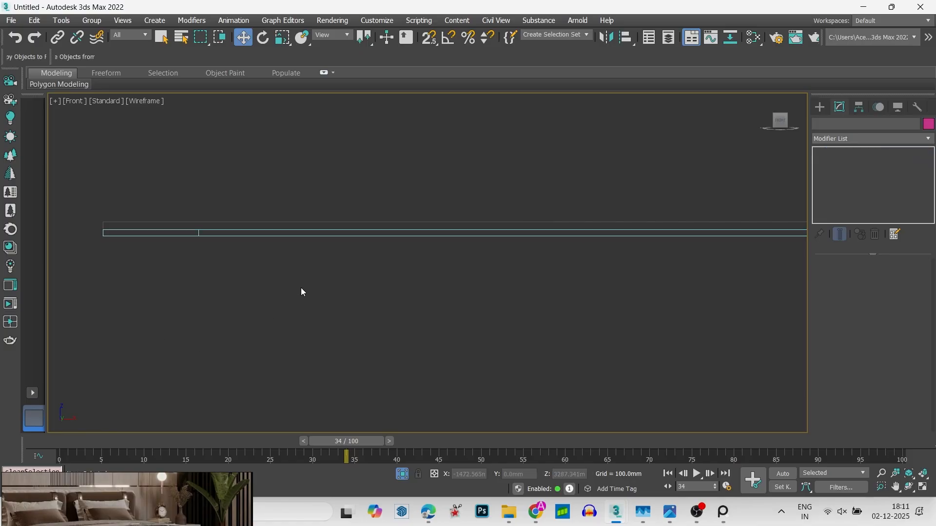
- Clone the extruded ceiling border vertically in the front view, with the selected copy stacked against the original at Z 3607.095 mm
scroll(337, 299, down, 5)
scroll(265, 299, up, 10)
click(283, 282)
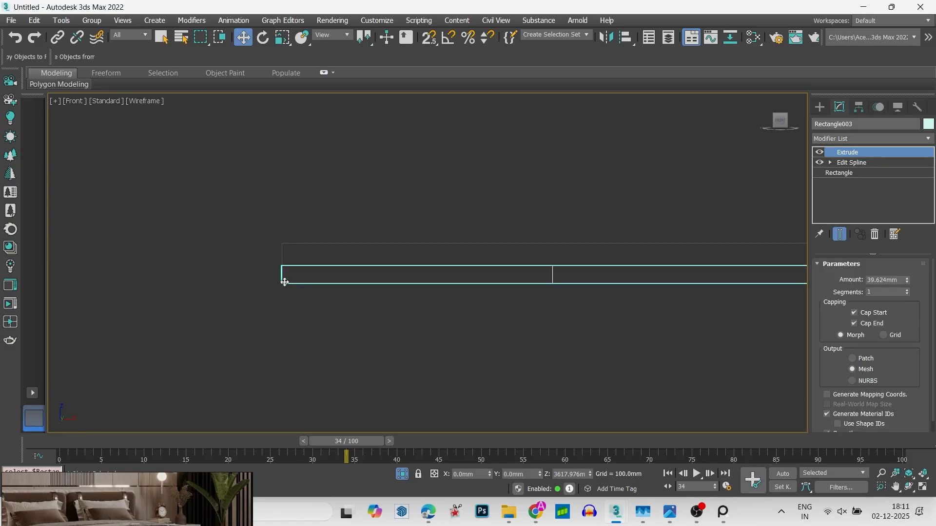
key(t)
key(z)
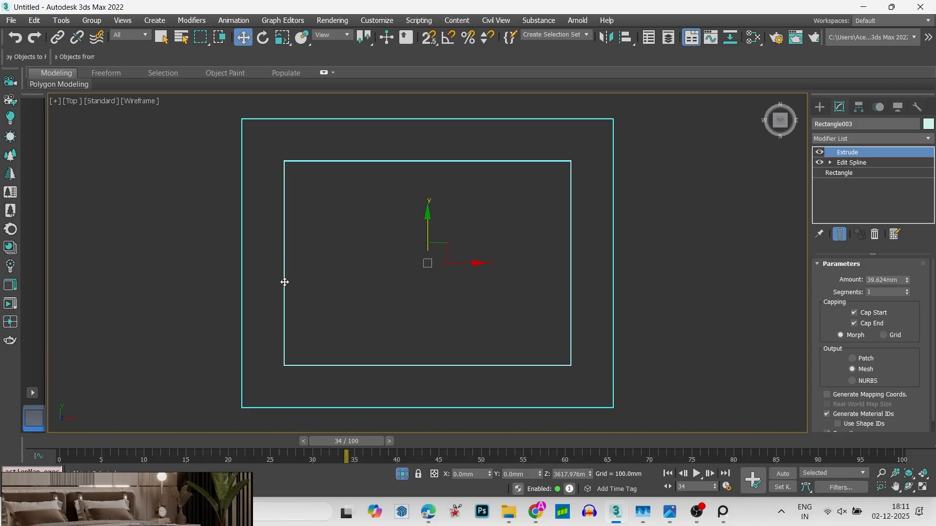
key(f)
key(z)
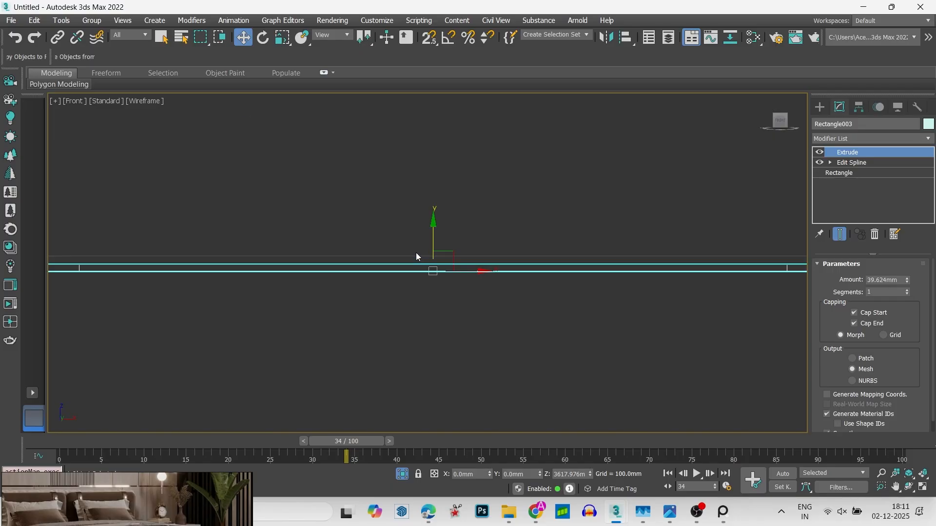
scroll(424, 256, up, 4)
mouse_move(444, 293)
mouse_down()
mouse_move(451, 318)
mouse_move(447, 300)
mouse_up()
click(454, 305)
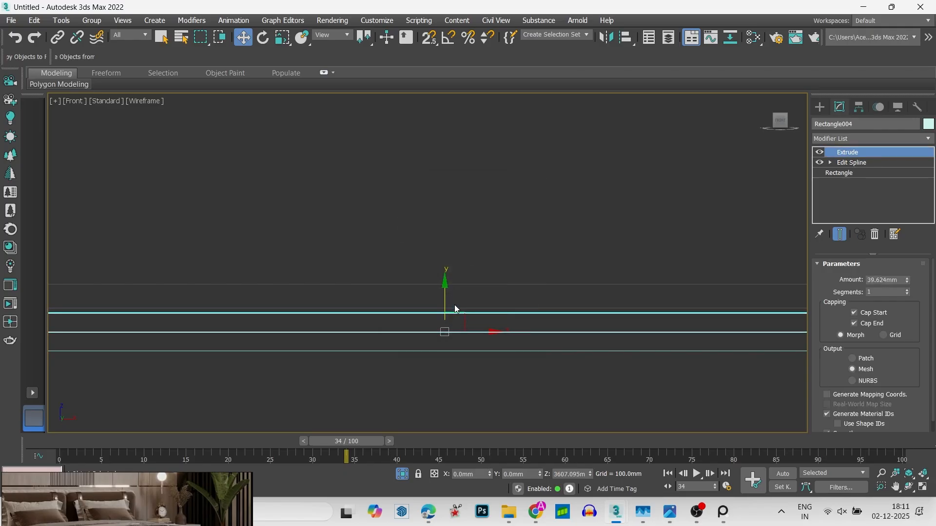
- Delete the outer rectangle from the copied border's Edit Spline in the top view
key(t)
click(850, 163)
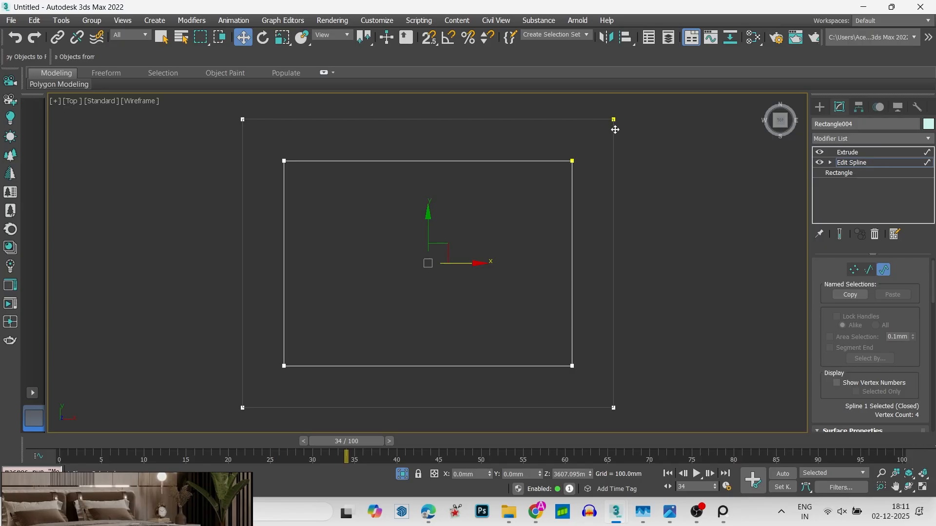
click(616, 240)
middle_drag(605, 247, 616, 245)
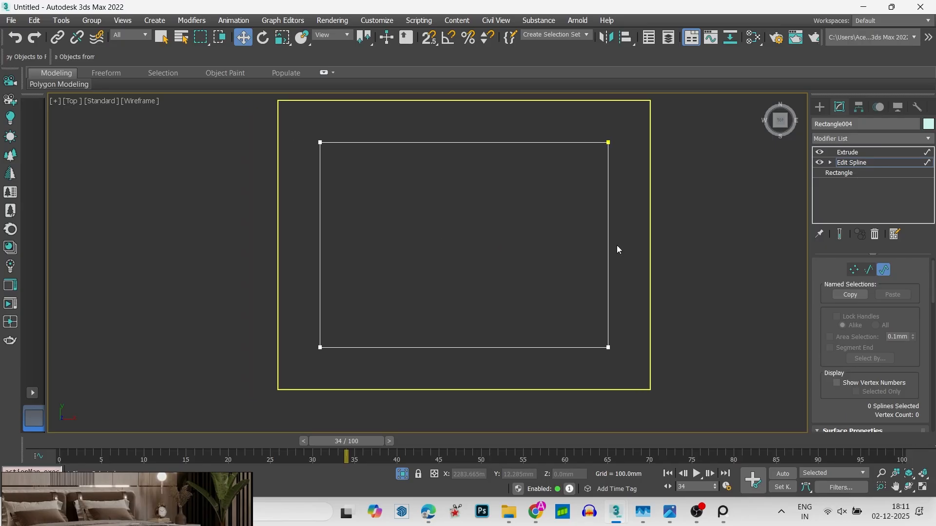
key(3)
key(3)
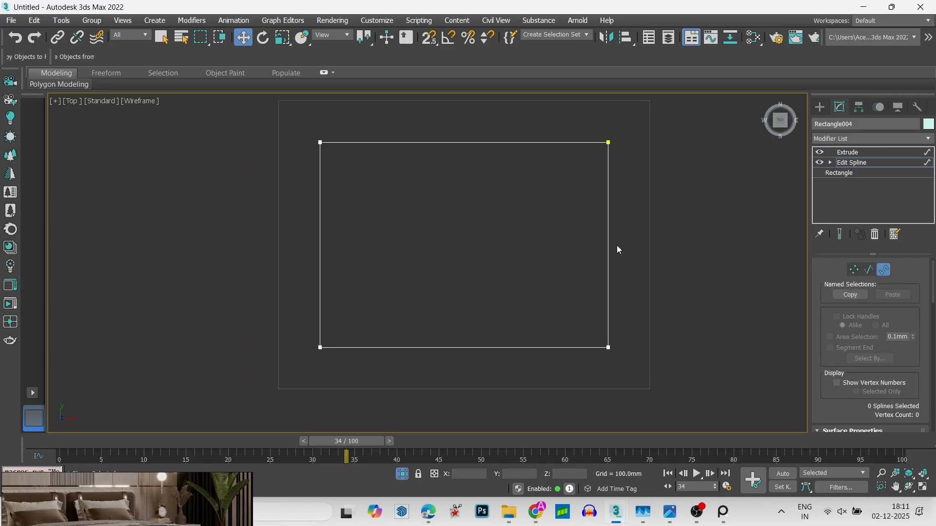
- Outline the copied border's remaining rectangle inward by 25 mm to form a thin strip
click(618, 250)
scroll(867, 370, down, 3)
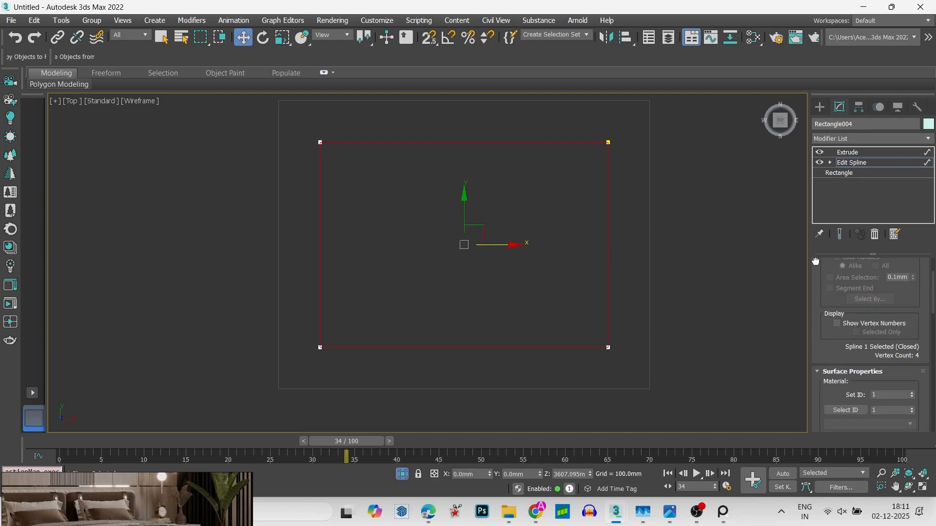
scroll(881, 414, down, 10)
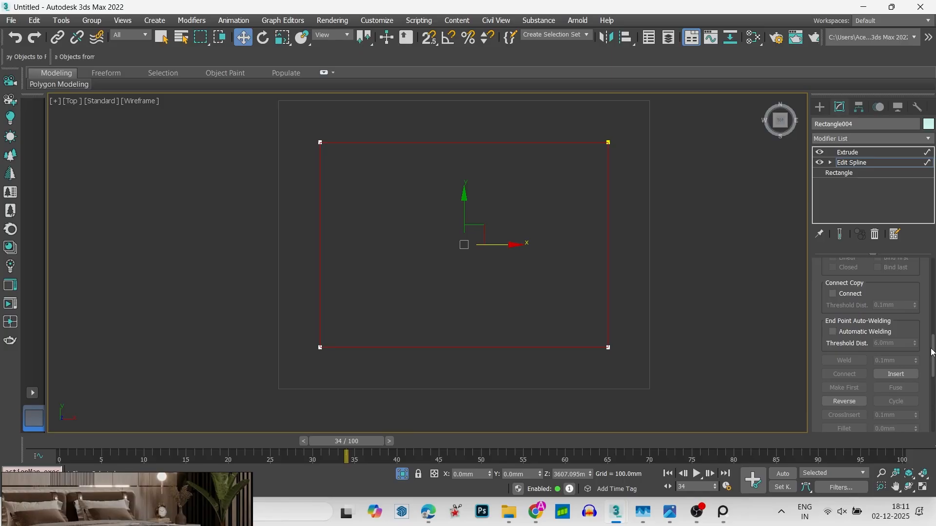
scroll(824, 280, down, 10)
click(828, 291)
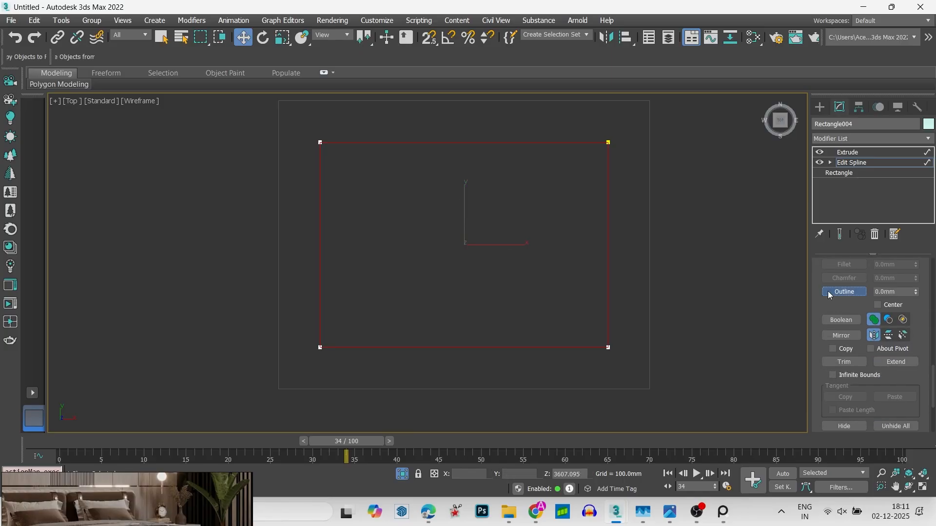
drag(901, 292, 857, 286)
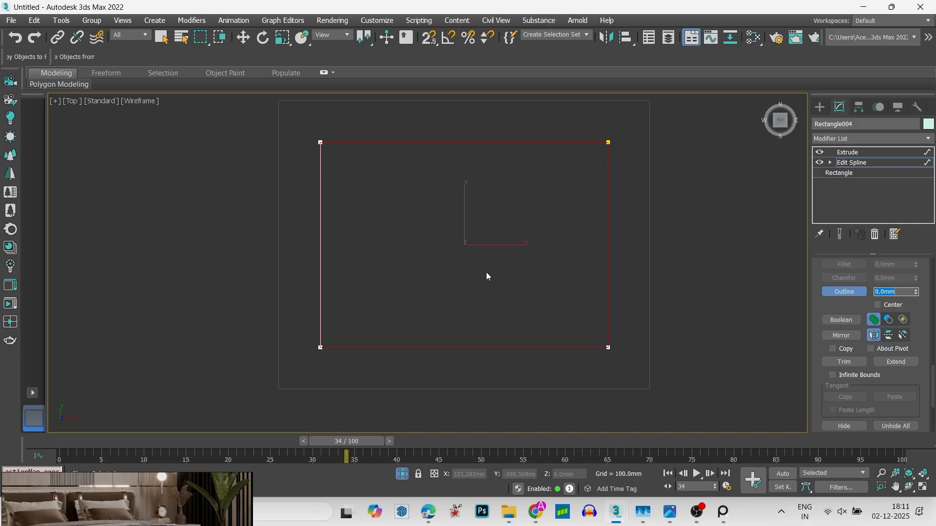
middle_drag(486, 272, 526, 270)
drag(901, 292, 855, 298)
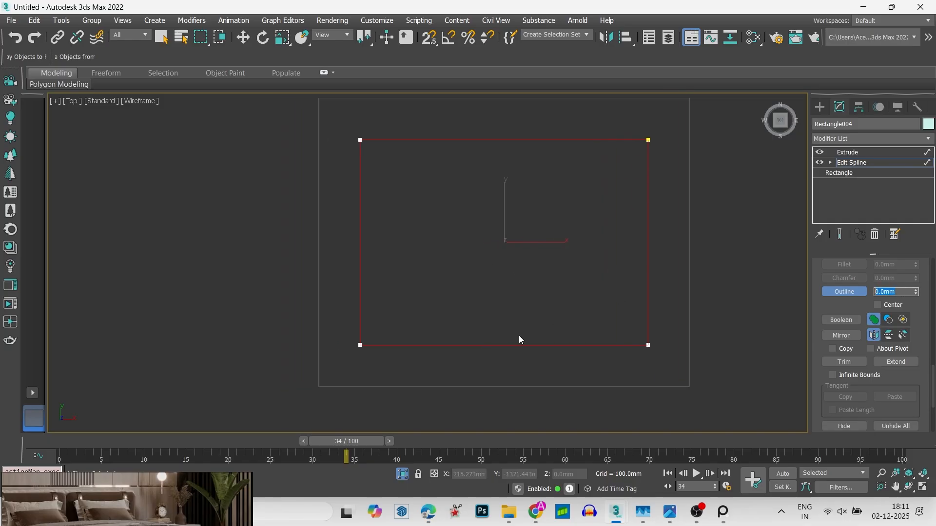
text(25)
key(Return)
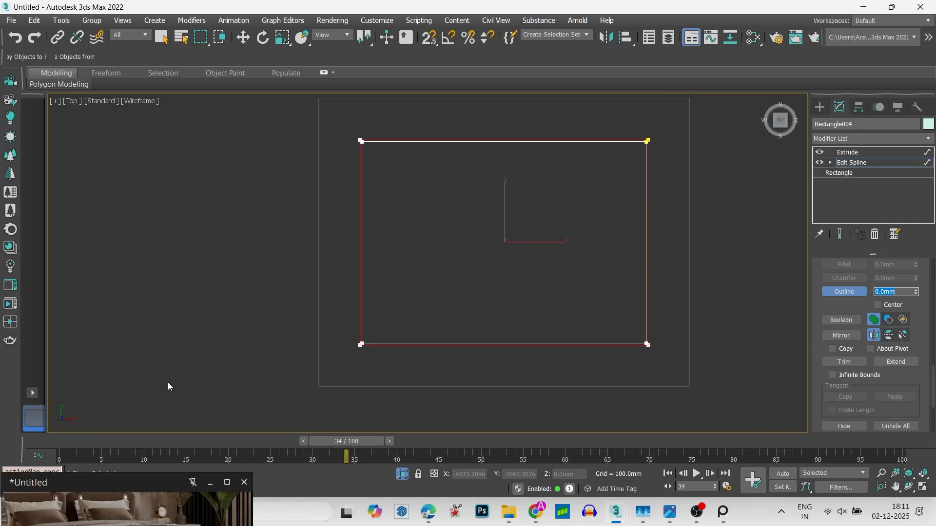
scroll(273, 290, up, 3)
right_click(300, 273)
- Check the thin strip's corner vertices, and return to its Extrude modifier in the front view
key(1)
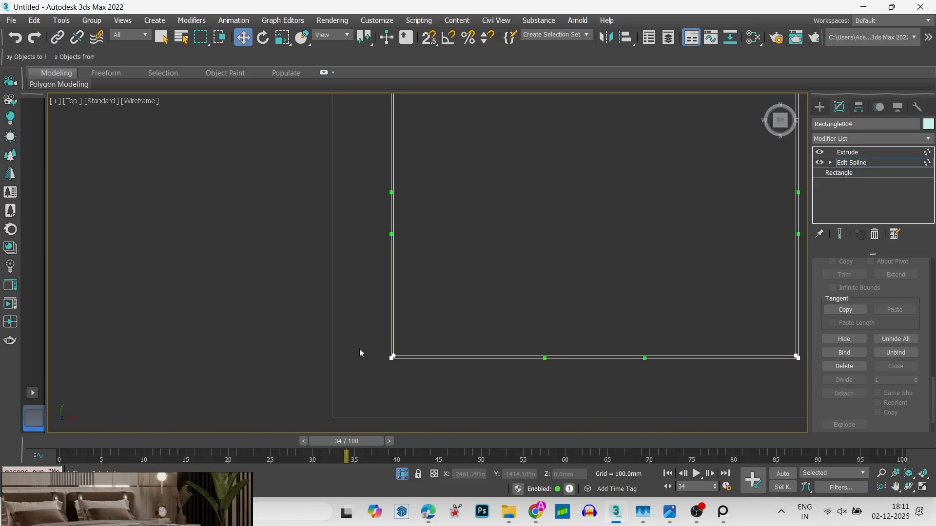
scroll(377, 353, up, 10)
scroll(427, 364, up, 4)
scroll(427, 358, down, 8)
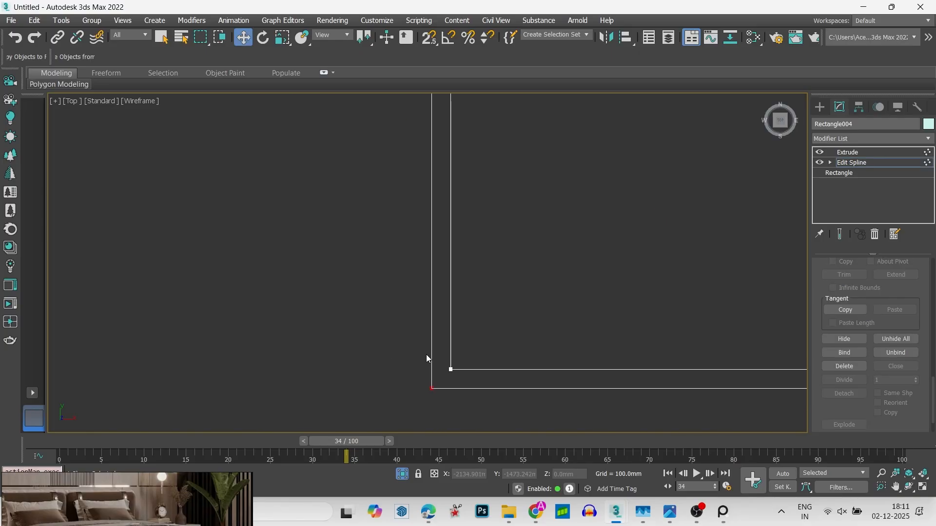
middle_drag(417, 338, 385, 329)
key(1)
key(f)
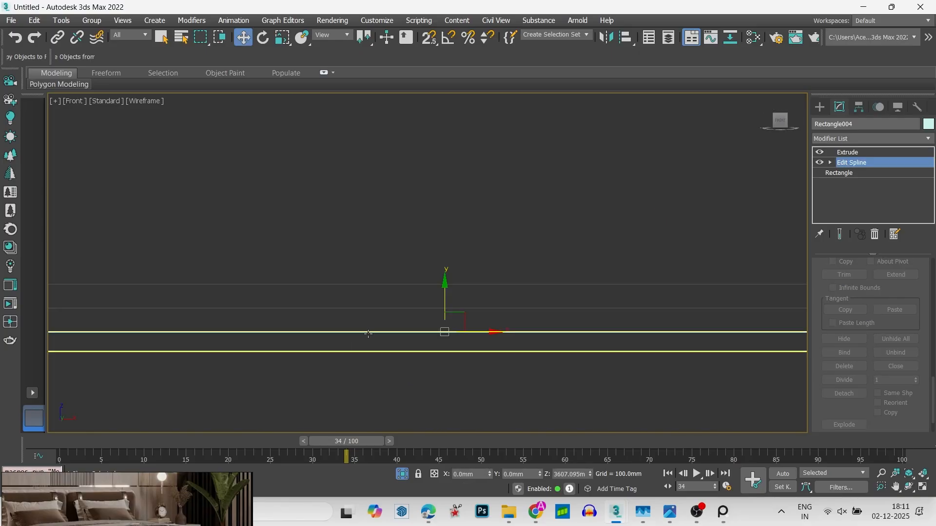
key(z)
click(848, 152)
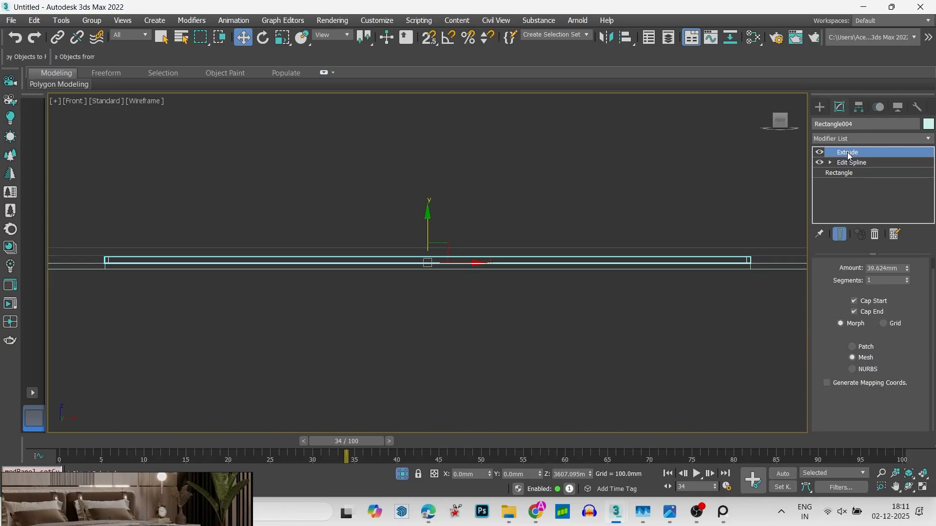
- Select both border pieces in the front view, move them slightly down and display them shaded on their own
scroll(587, 352, up, 5)
drag(588, 338, 548, 289)
scroll(525, 290, down, 2)
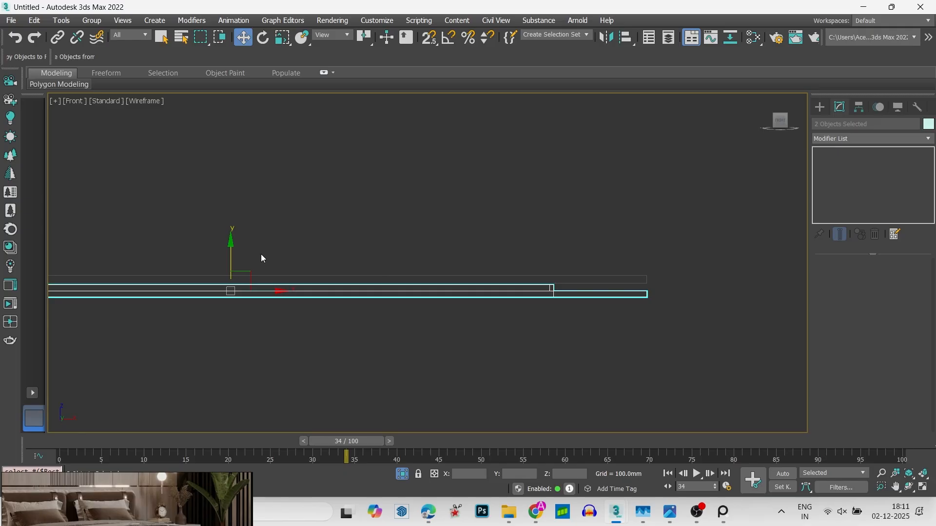
drag(230, 254, 233, 269)
key(z)
key(F3)
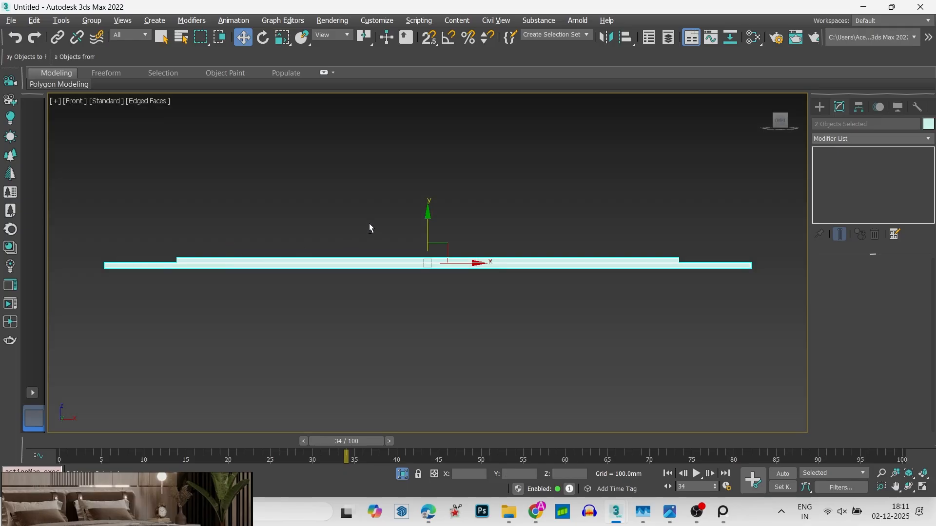
- Examine the stepped profile of the two stacked ceiling borders from an angled view
mouse_move(370, 224)
alt+middle_down()
mouse_move(374, 264)
mouse_move(402, 303)
mouse_move(455, 280)
alt+middle_up()
scroll(385, 279, down, 5)
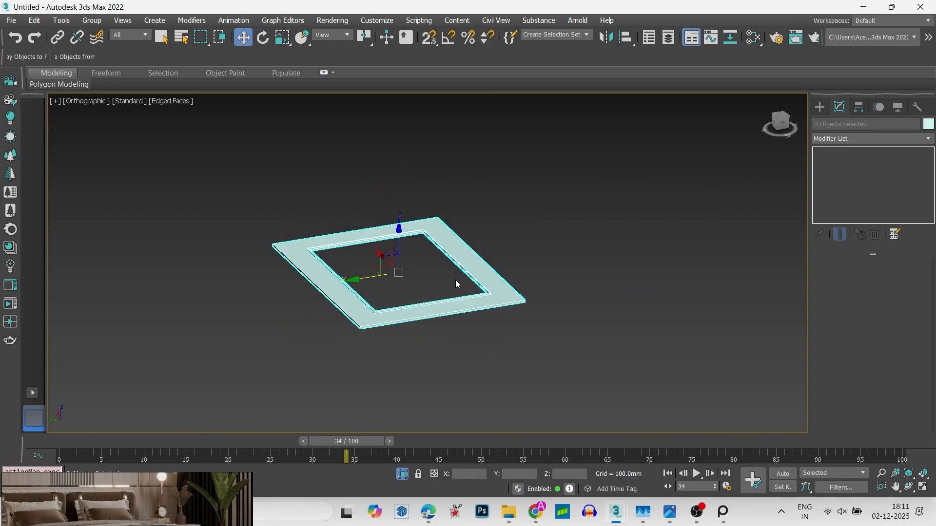
scroll(456, 283, up, 8)
scroll(559, 351, up, 4)
scroll(400, 359, down, 10)
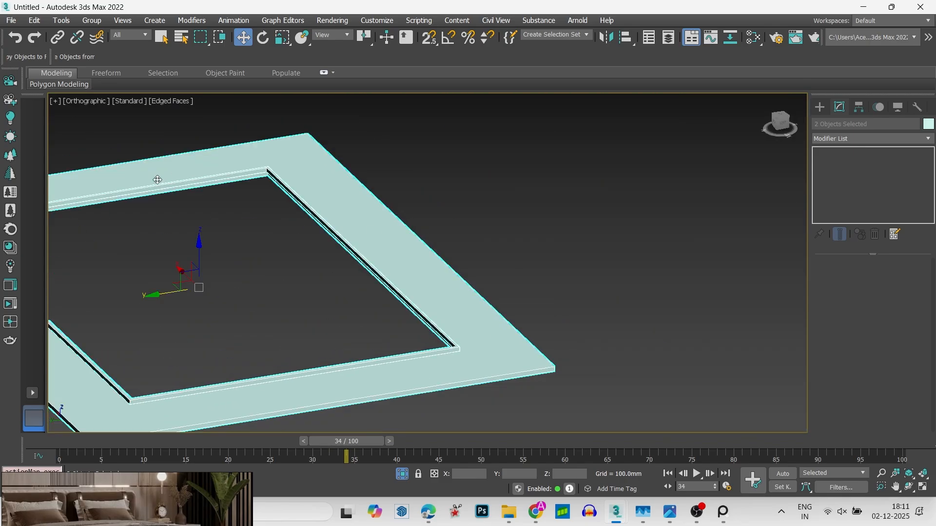
middle_drag(157, 180, 276, 200)
- Bring the whole room back into display in a maximized wireframe top view framed on the ceiling borders
key(t)
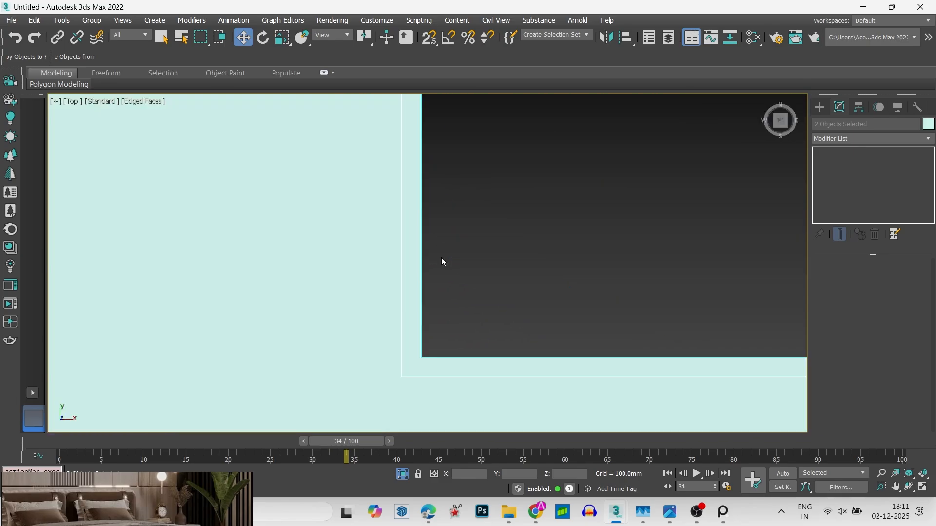
key(z)
right_click(433, 271)
key(alt+w)
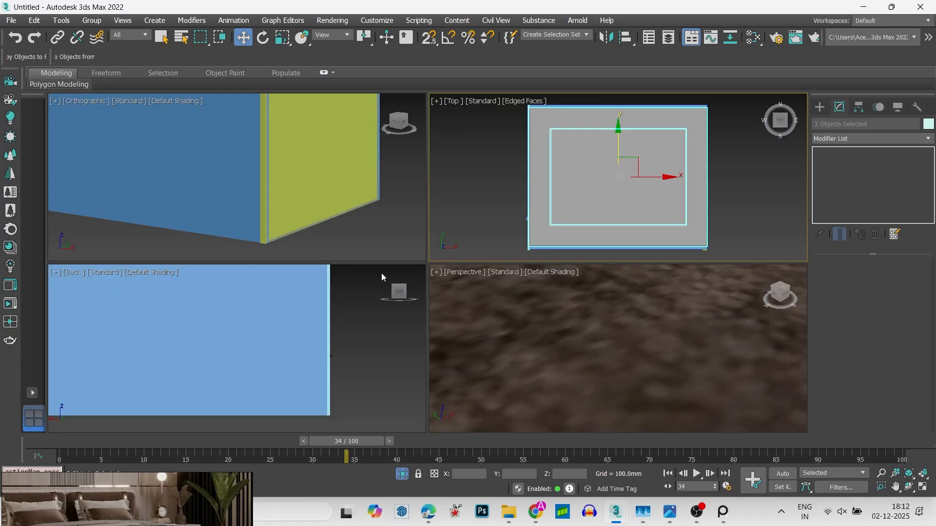
key(alt+w)
alt+middle_drag(546, 219, 307, 296)
key(t)
key(z)
key(F3)
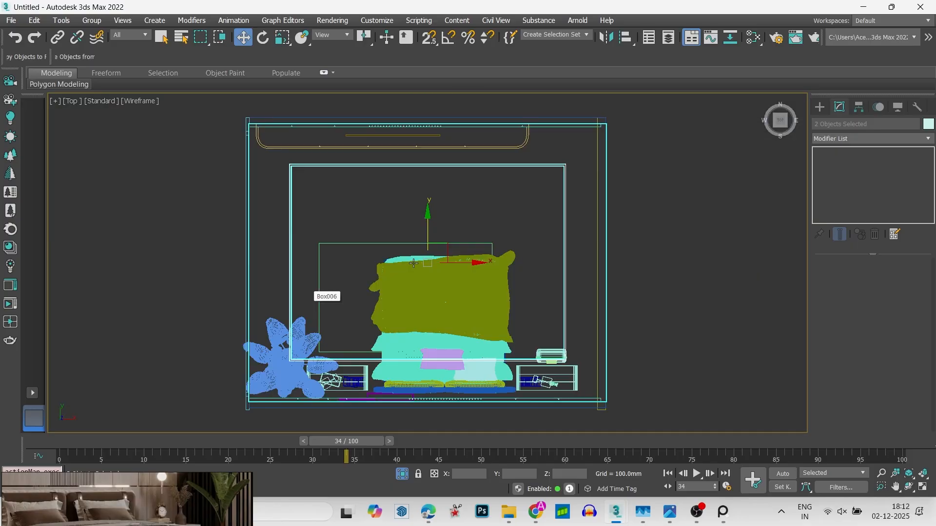
- Switch to the PLANT 26102019.max scene window and close it
key(alt+Tab)
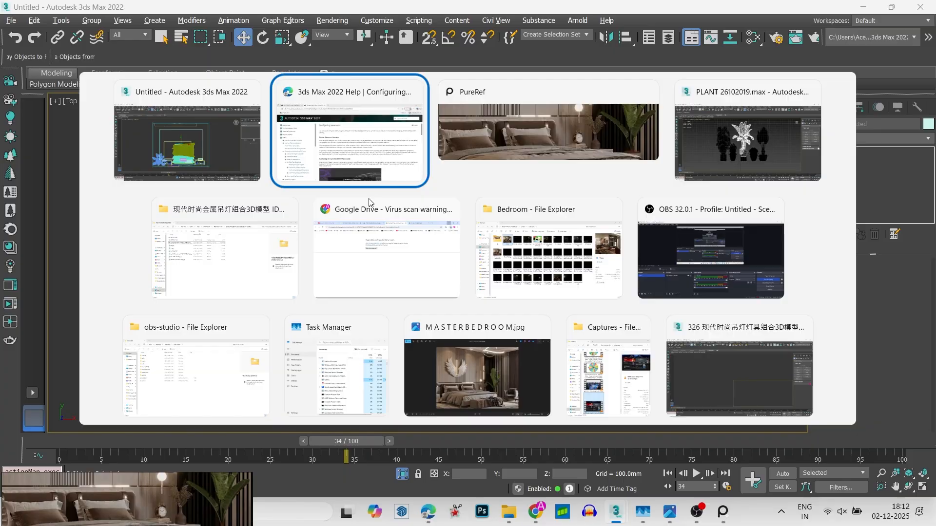
key(alt+Tab)
key(alt+Tab)
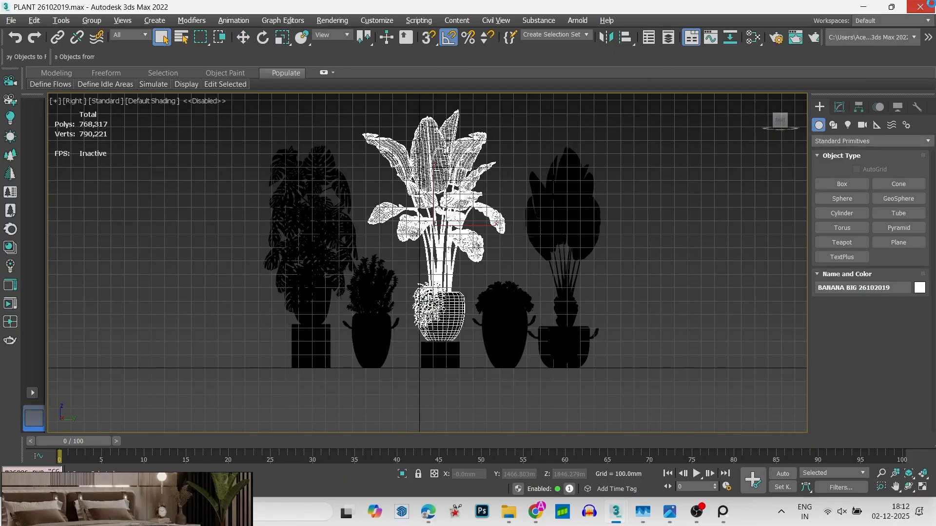
click(920, 7)
click(472, 270)
- Switch to the 326 现代时尚吊灯灯具组合3D模型2012.max pendant lamp scene, close its security messages and adopt the file's Gamma and LUT settings
key(alt+Tab)
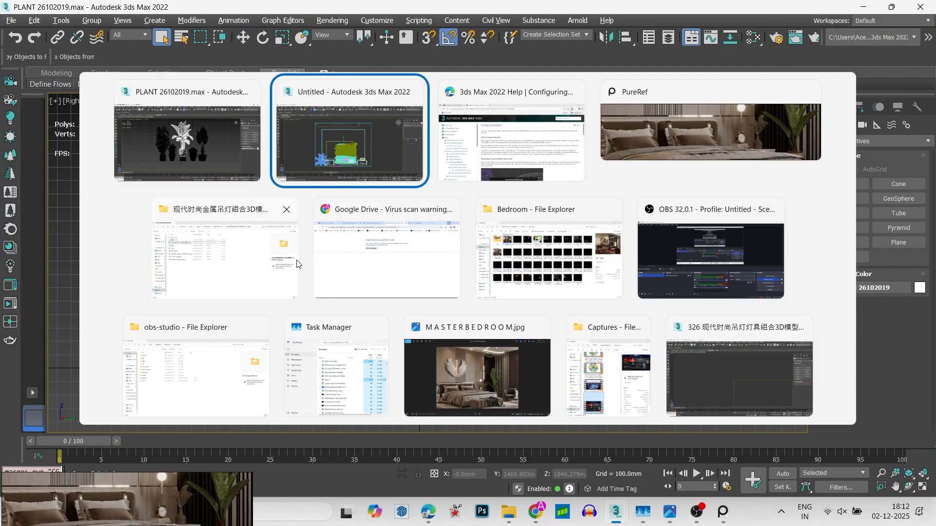
click(229, 246)
key(alt+Tab)
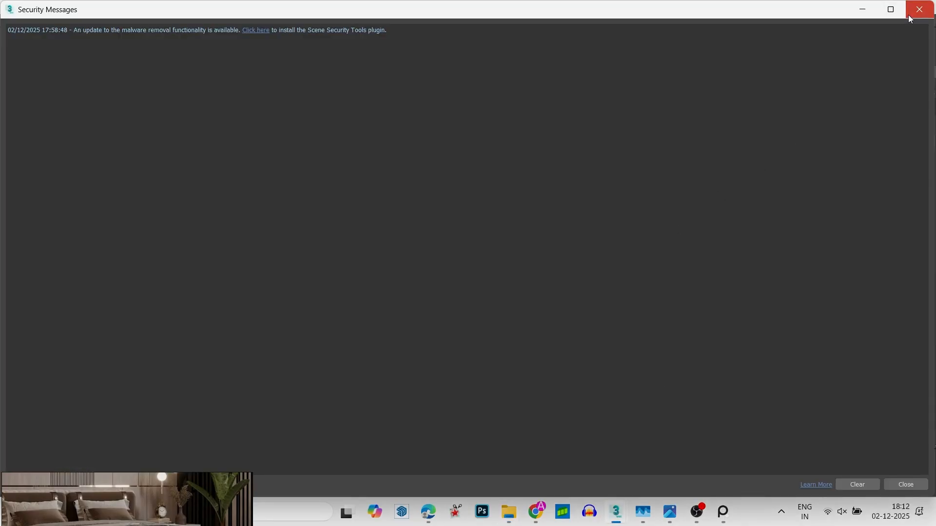
click(909, 13)
click(547, 352)
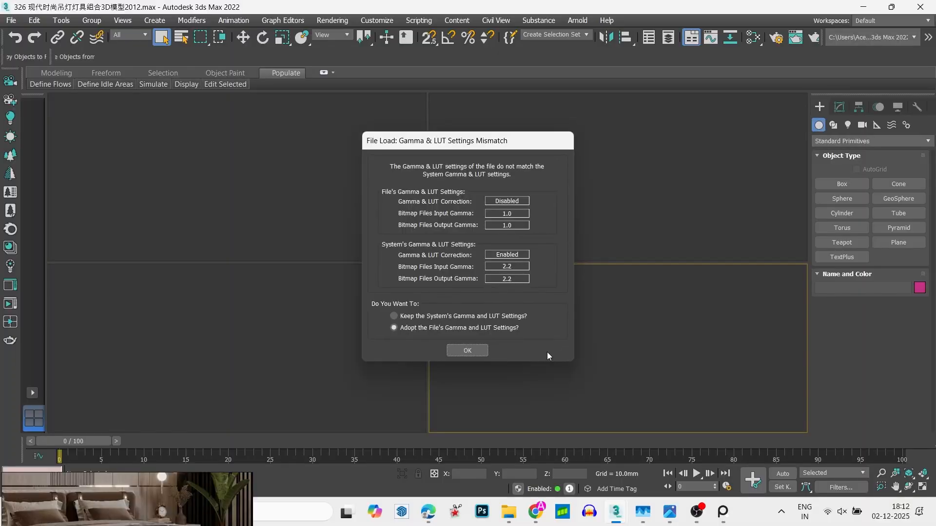
key(Return)
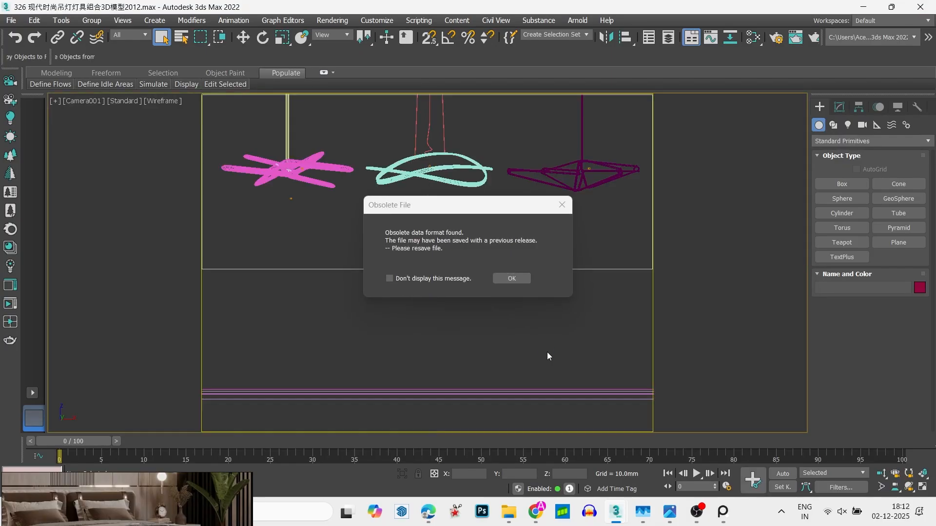
- Dismiss the obsolete-file message and the Scene Converter, and show the lamp scene in four viewports
click(512, 278)
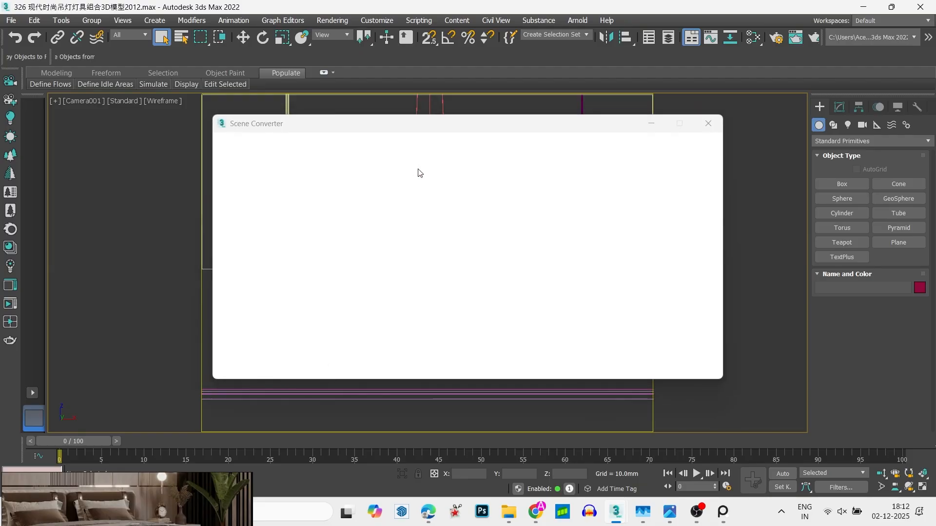
click(708, 124)
middle_drag(353, 253, 385, 277)
key(alt+w)
scroll(399, 267, down, 3)
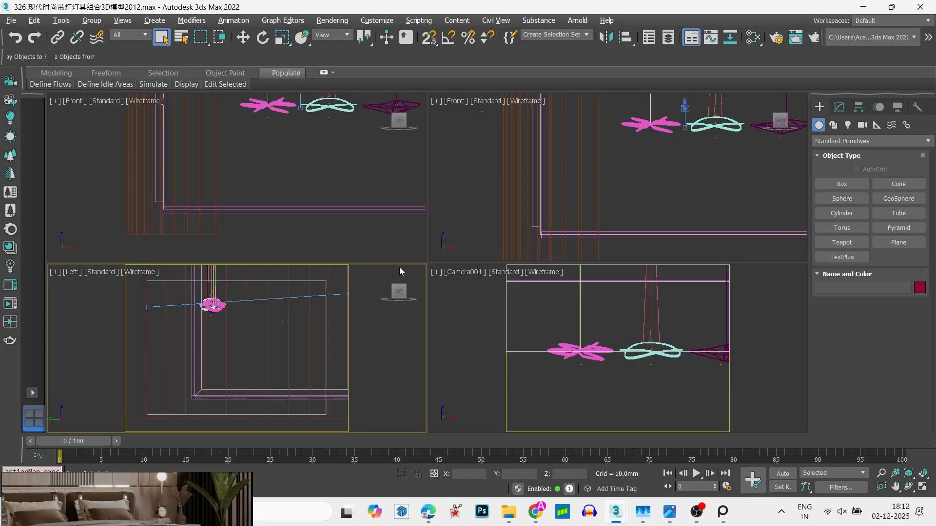
- Examine the three pendant lamps up close from an angled wireframe view
key(w)
click(354, 337)
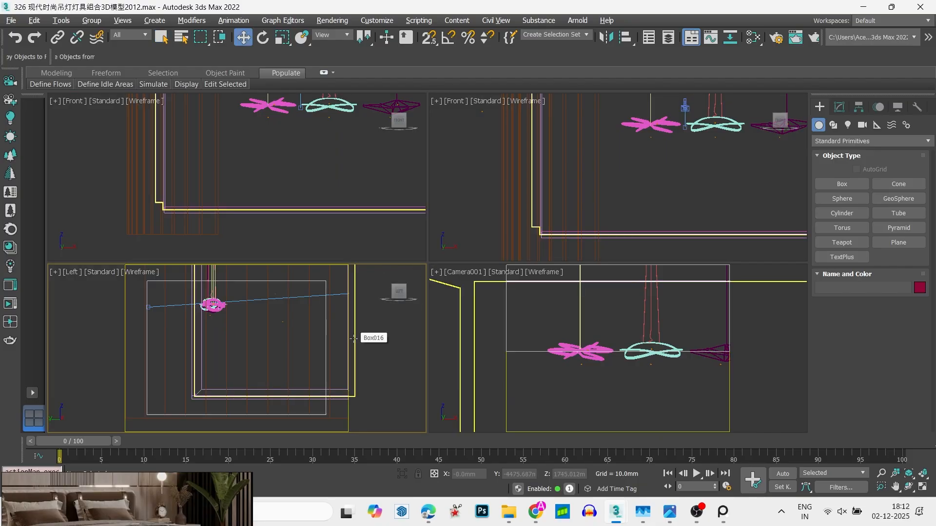
click(360, 342)
key(alt+w)
scroll(329, 346, up, 3)
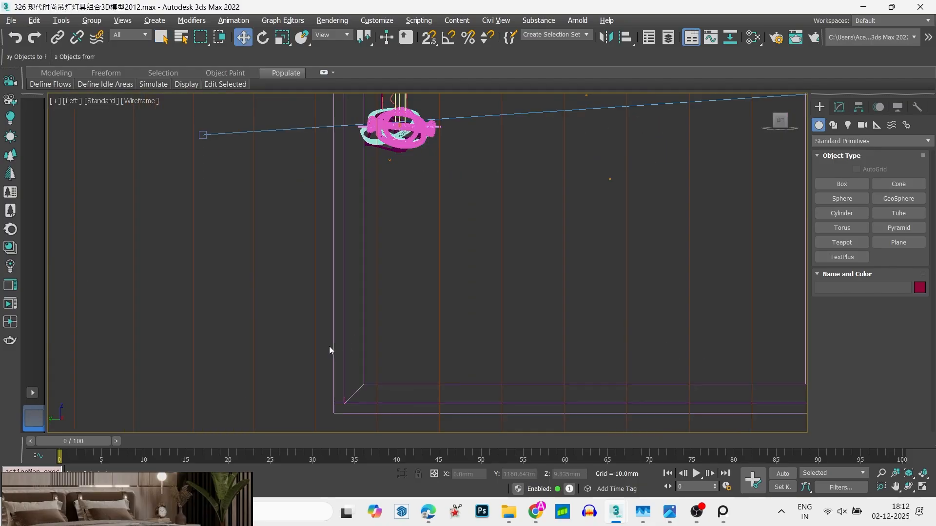
click(343, 344)
scroll(362, 286, down, 3)
key(F3)
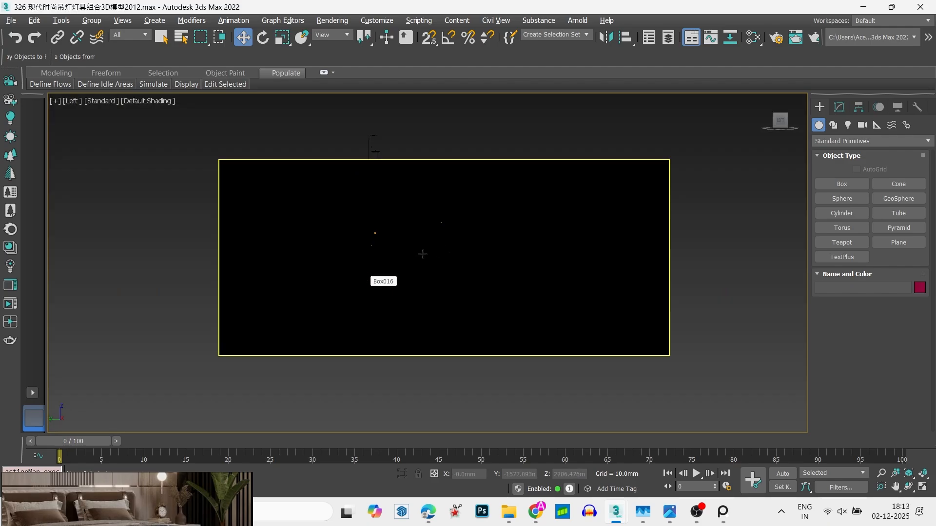
alt+middle_drag(422, 255, 347, 269)
key(F3)
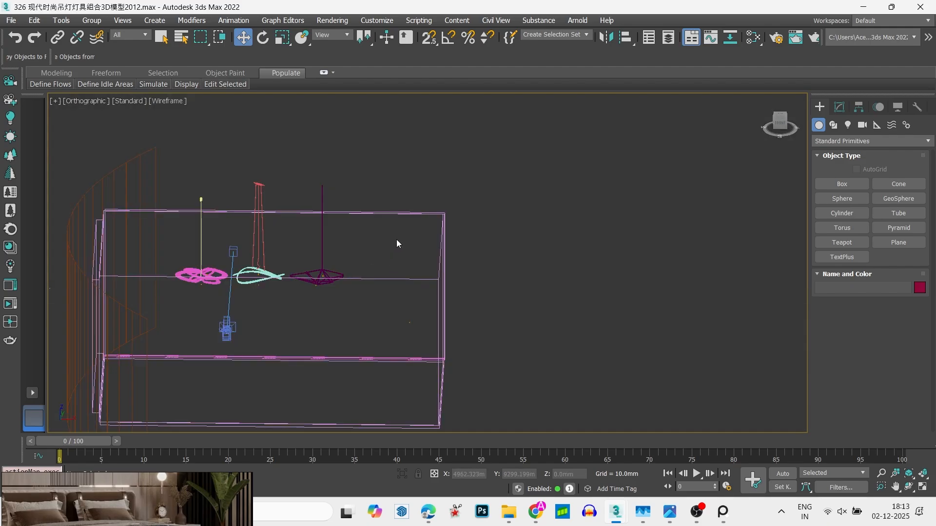
scroll(333, 264, up, 6)
middle_drag(312, 298, 721, 128)
scroll(720, 128, down, 1)
middle_drag(574, 190, 611, 409)
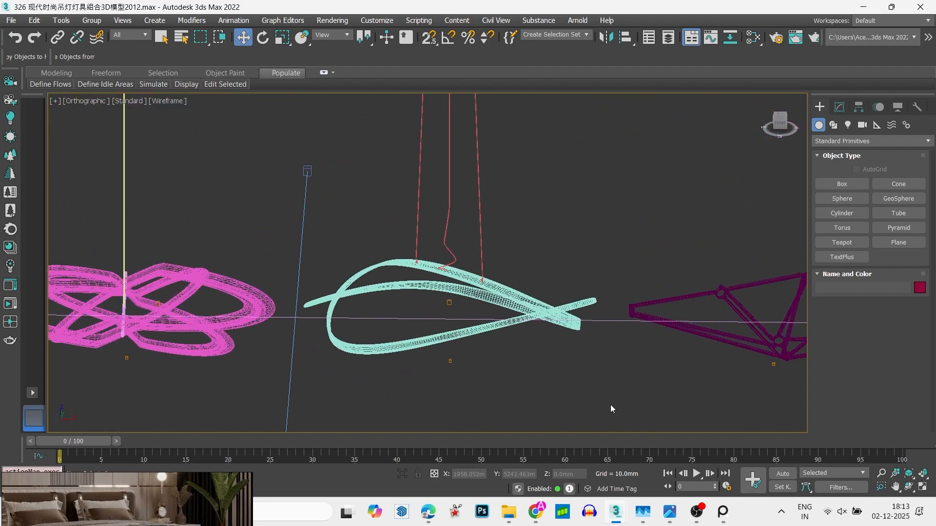
- Select the middle looped pendant lamp and copy it with the copy-objects-to-file script
click(505, 295)
scroll(505, 295, down, 5)
scroll(433, 281, up, 4)
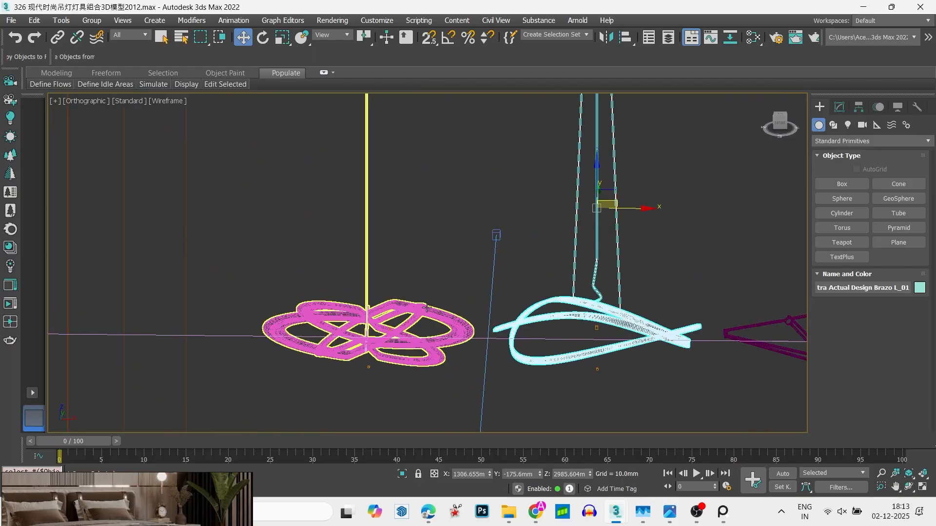
alt+middle_drag(431, 323, 427, 269)
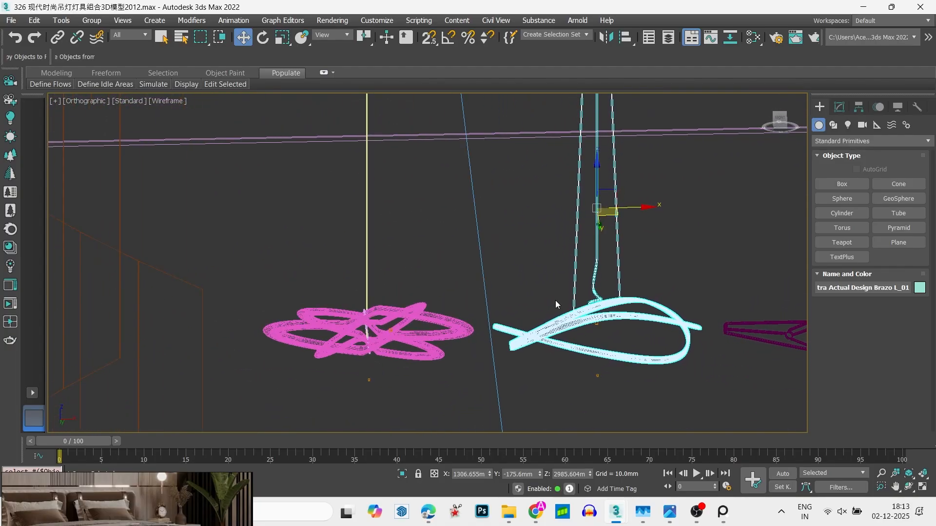
click(15, 58)
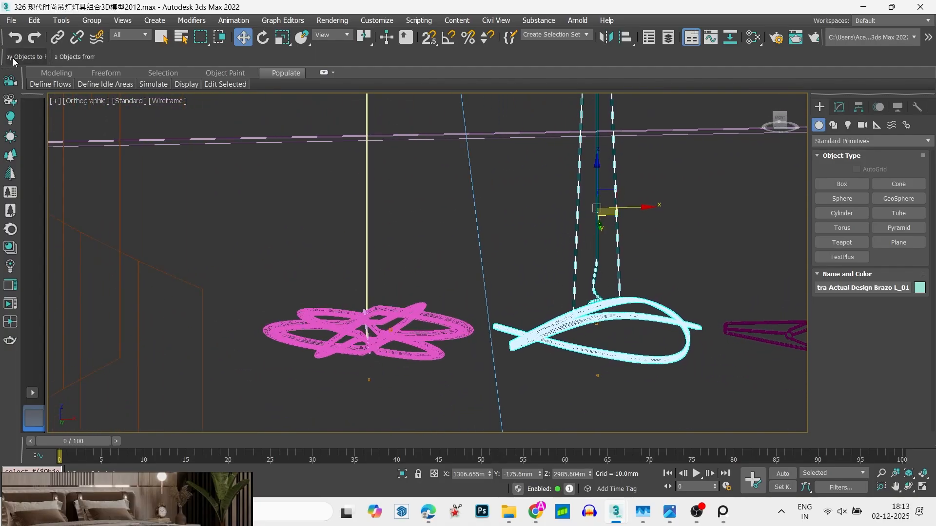
- Switch to the Untitled bedroom scene, paste the copied lamp despite the missing DLLs, and close the Scene Converter
key(alt+Tab)
key(alt+Tab)
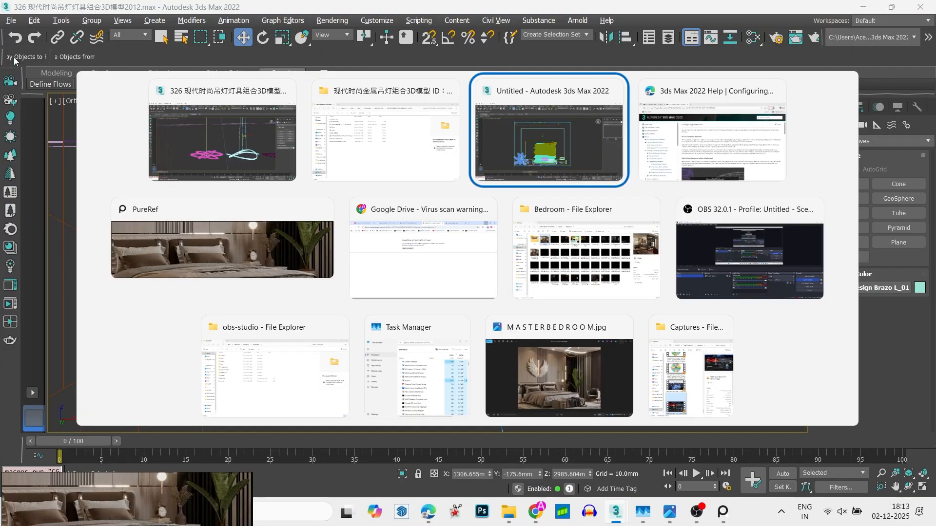
click(69, 51)
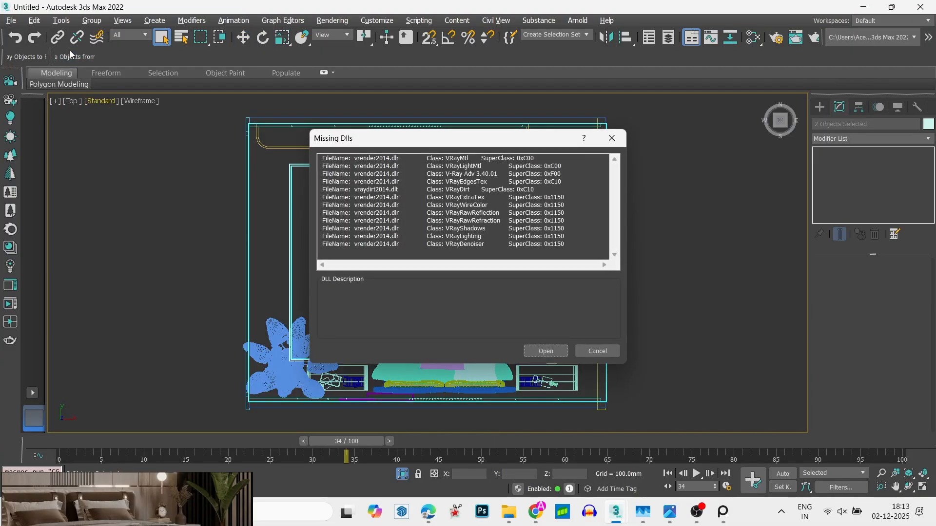
click(535, 349)
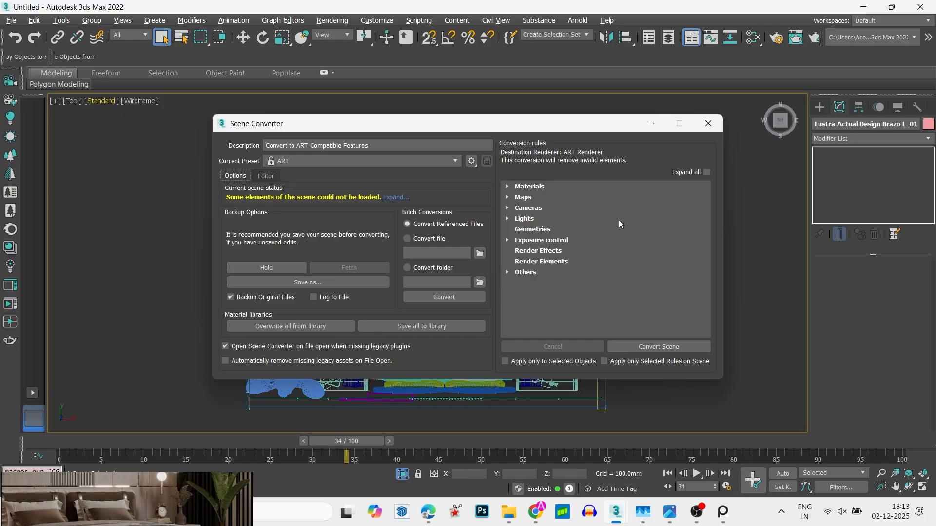
click(709, 124)
- Move the pendant lamp over the bed in the top view, to about X 270.5 mm and Y -558 mm
scroll(486, 231, down, 4)
scroll(473, 236, up, 4)
key(w)
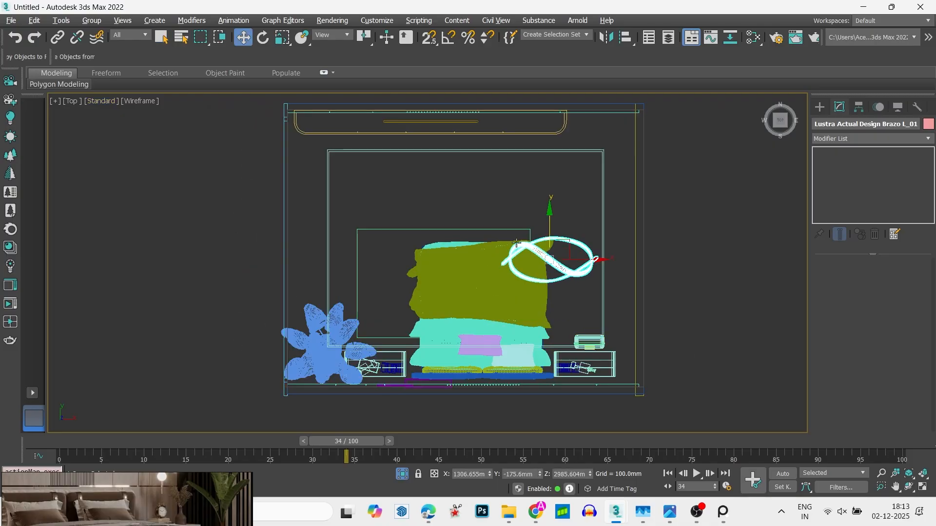
drag(594, 259, 526, 262)
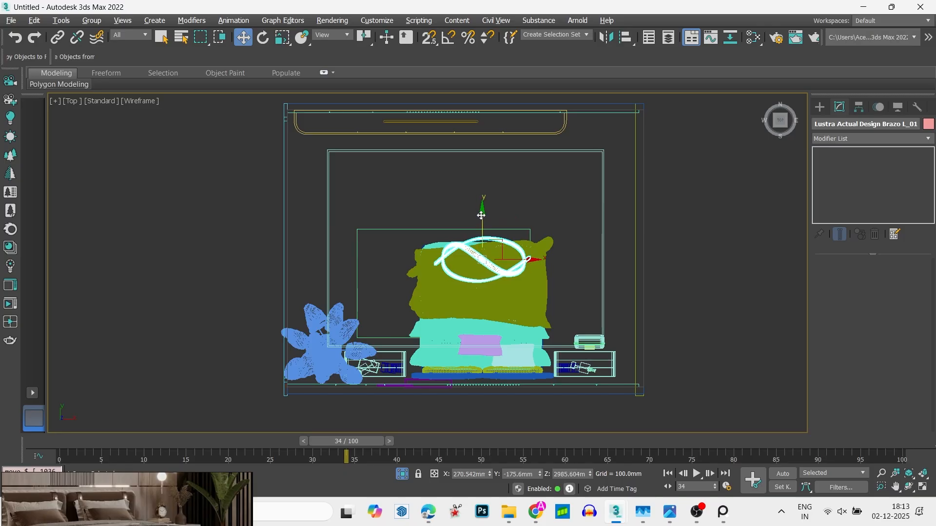
drag(482, 219, 482, 231)
- Lower the pendant lamp in the front view to a height of about Z 2892 mm
key(f)
scroll(487, 244, down, 5)
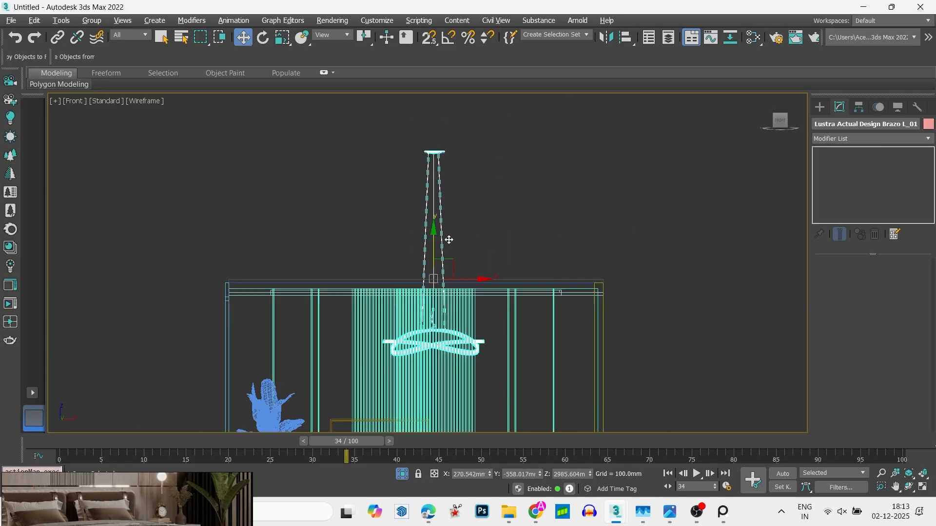
middle_drag(441, 245, 468, 193)
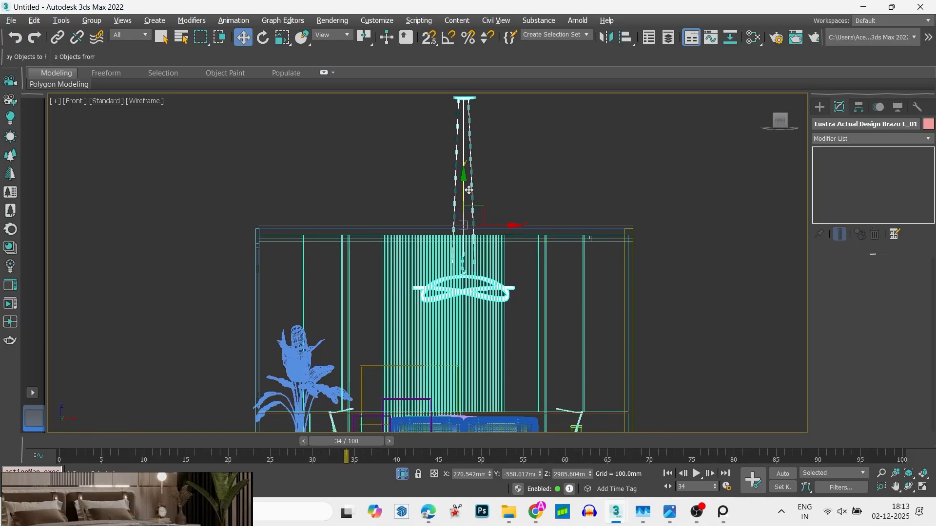
mouse_move(465, 195)
mouse_down()
mouse_move(466, 212)
mouse_move(469, 201)
mouse_up()
- Open the pendant lamp's group and select the mesh of its ceiling canopy and suspension cables
click(493, 141)
click(459, 146)
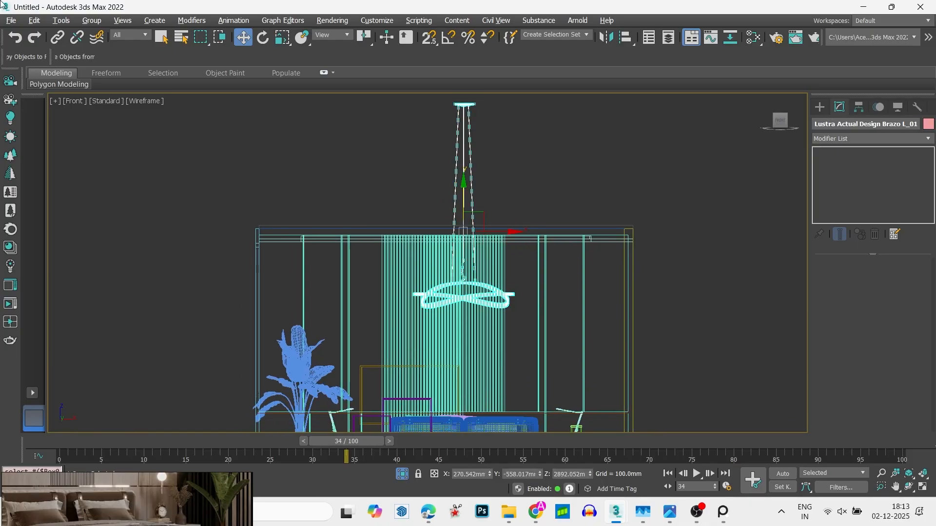
click(92, 20)
click(114, 68)
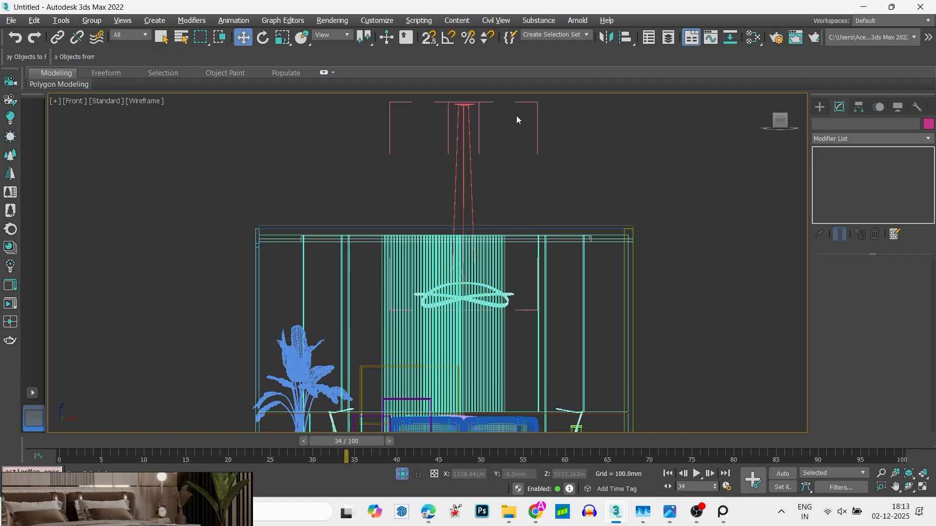
click(468, 124)
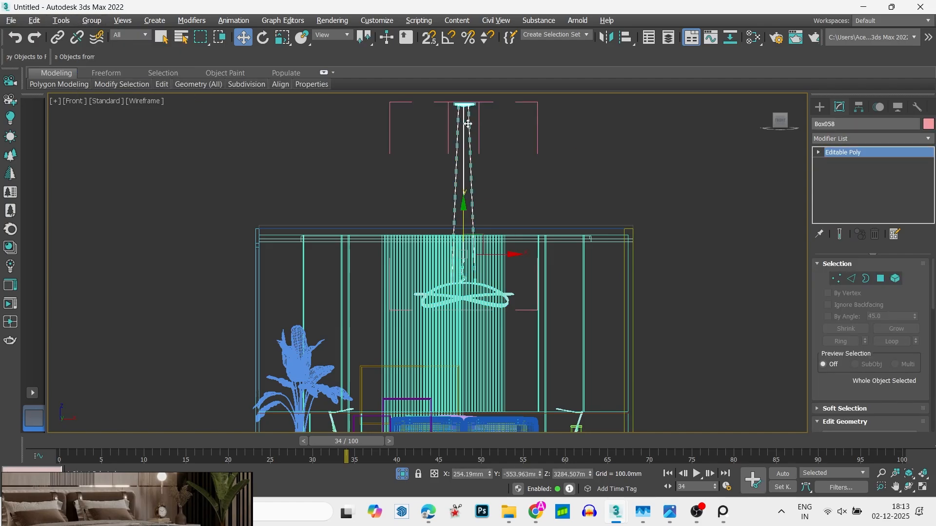
- Move the canopy's vertices at the upper end of the cables down to the false ceiling, shortening the lamp's suspension
key(1)
middle_drag(437, 141, 447, 178)
drag(431, 120, 537, 163)
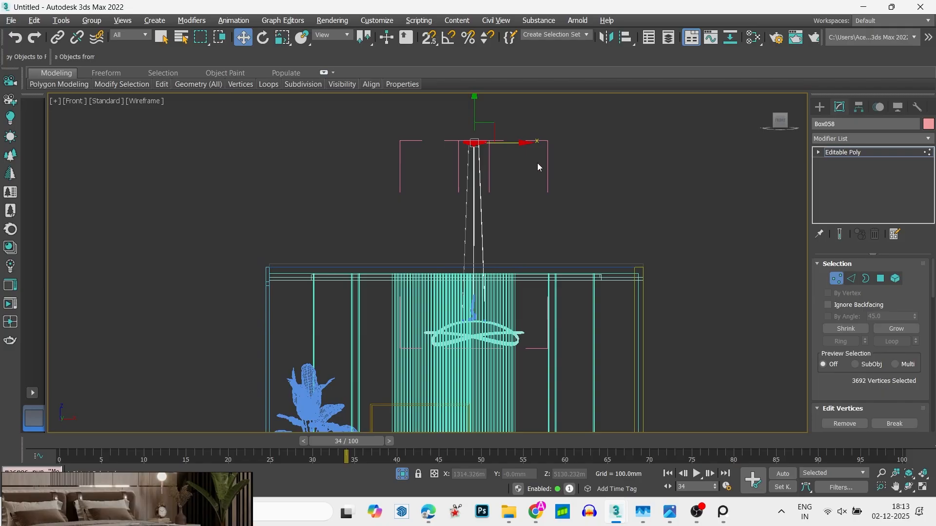
drag(472, 112, 501, 245)
scroll(489, 274, up, 5)
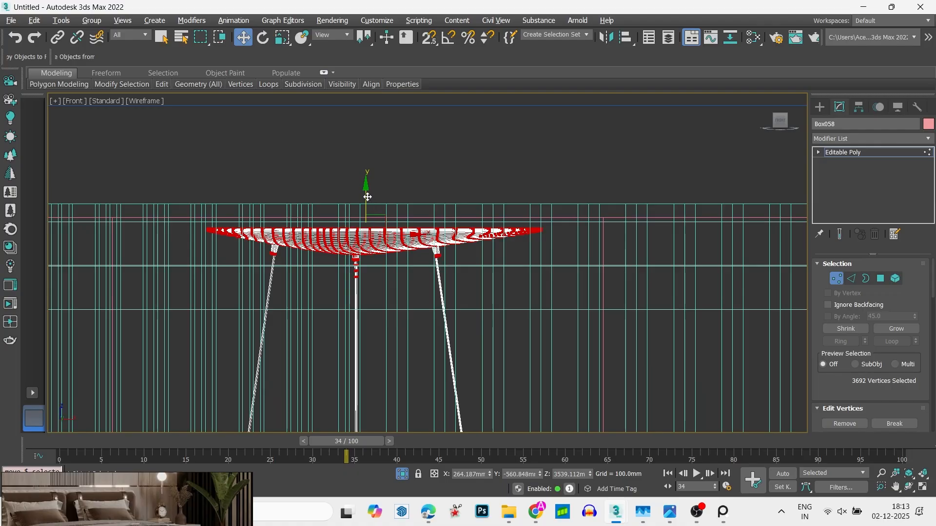
drag(367, 196, 367, 191)
key(1)
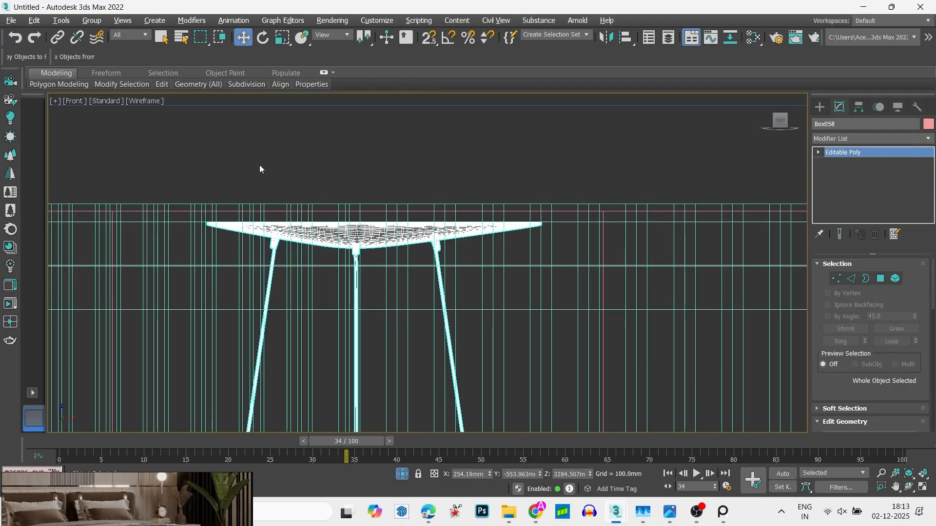
- Deselect the lamp mesh and examine the scene's texture files and paths in Asset Tracking
click(115, 166)
key(shift+t)
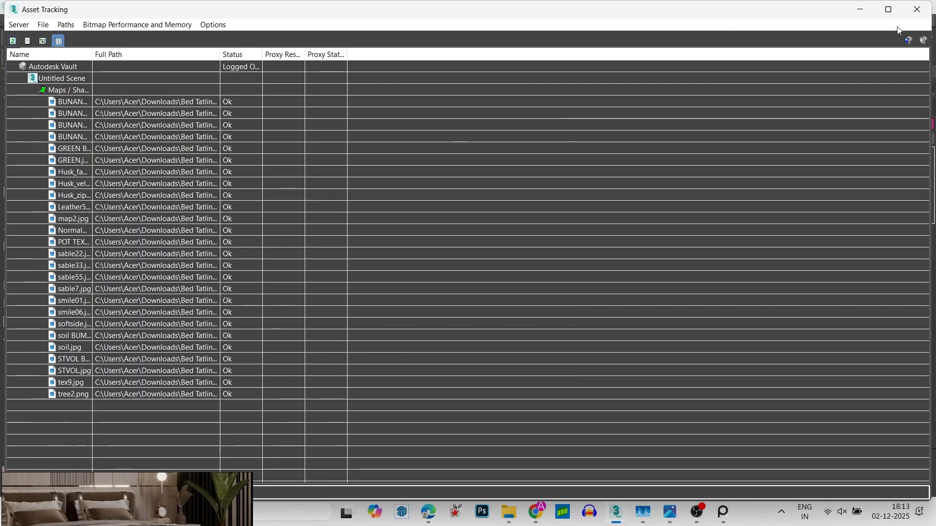
click(916, 10)
- Select the open pendant lamp group from a view into the room and close the group
scroll(314, 253, down, 5)
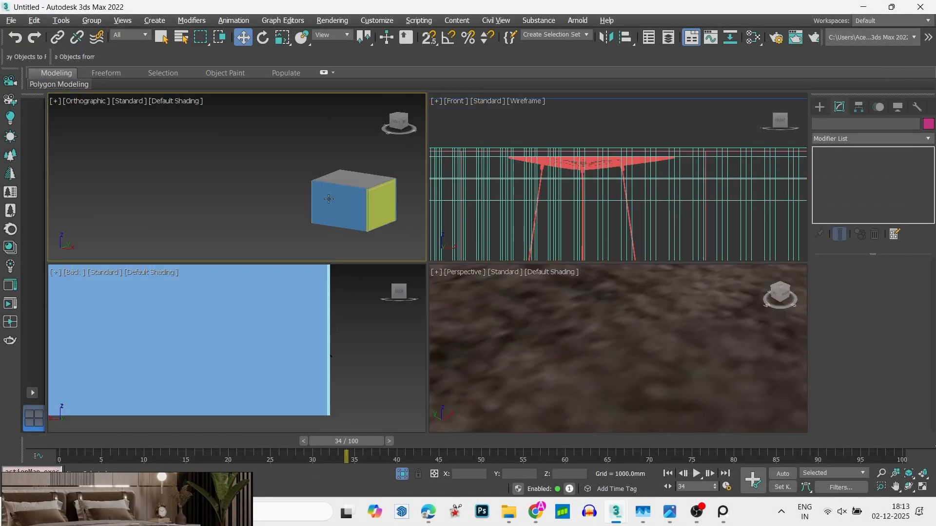
key(alt+w)
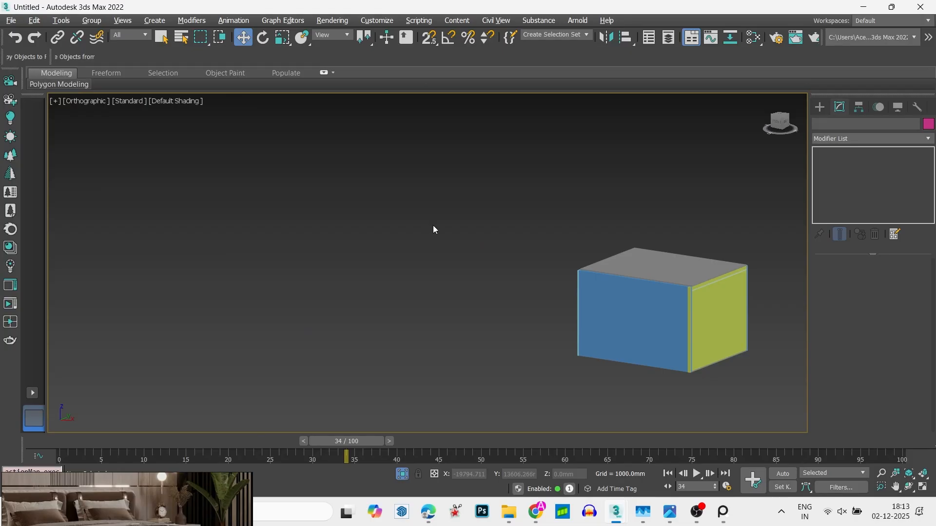
key(t)
key(z)
alt+middle_drag(433, 267, 556, 182)
scroll(302, 351, down, 5)
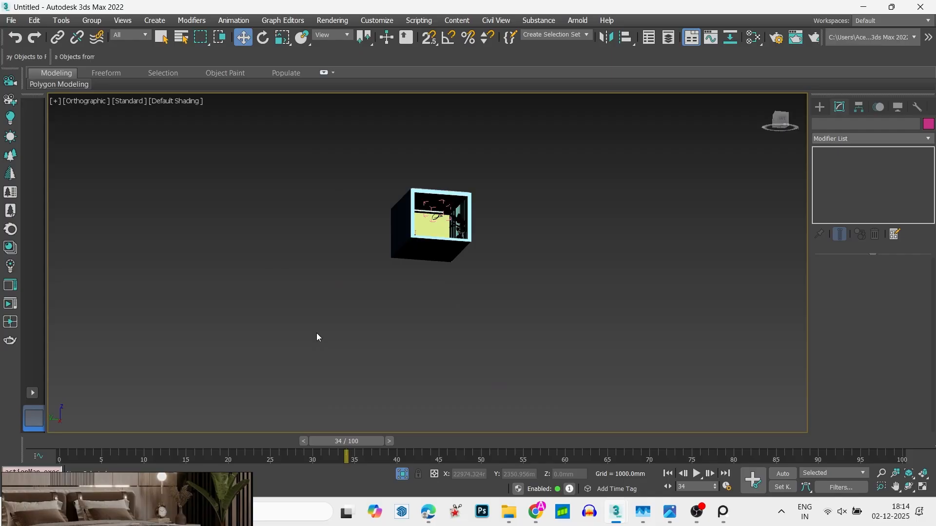
scroll(441, 195, up, 10)
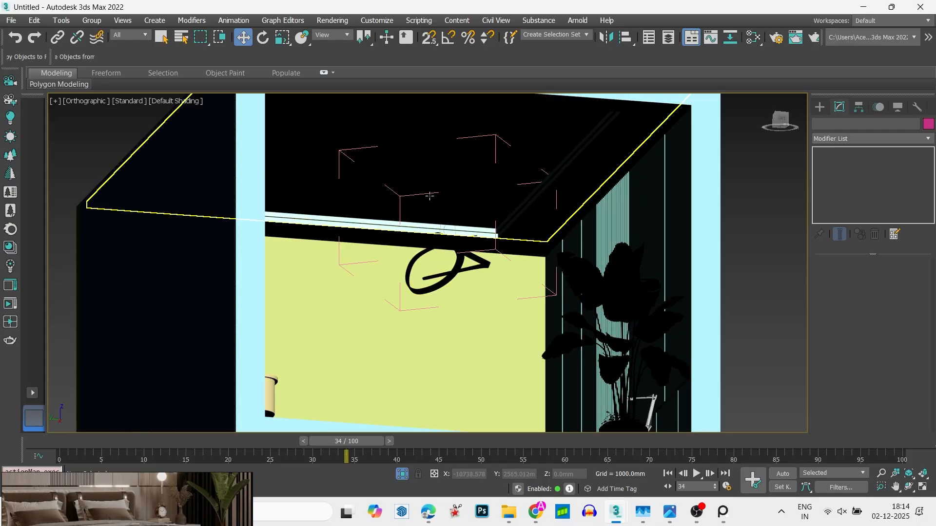
click(430, 196)
click(92, 20)
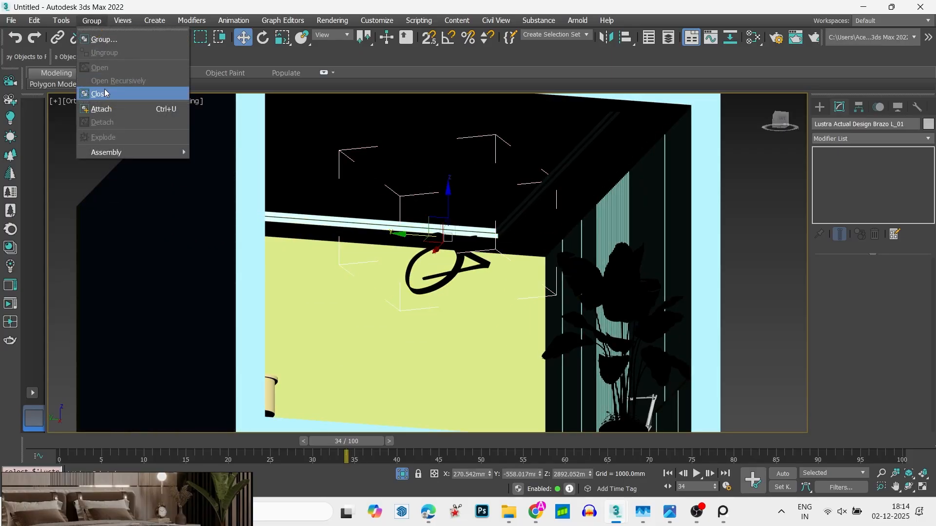
click(106, 93)
- Show the whole room in a wireframe top view, clear the selection and bring up the spline creation tools
scroll(336, 202, down, 6)
alt+middle_drag(341, 204, 370, 215)
key(t)
key(z)
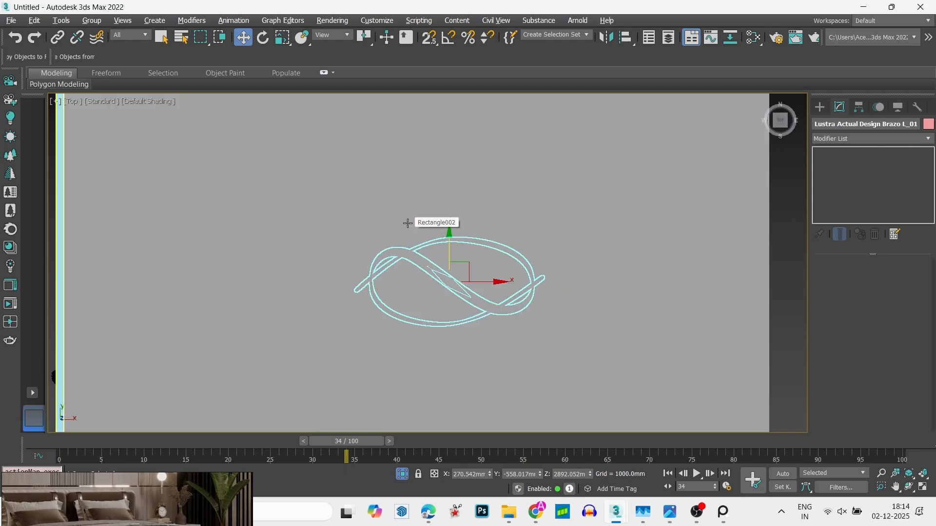
key(F3)
scroll(422, 205, down, 7)
click(644, 203)
scroll(397, 145, up, 5)
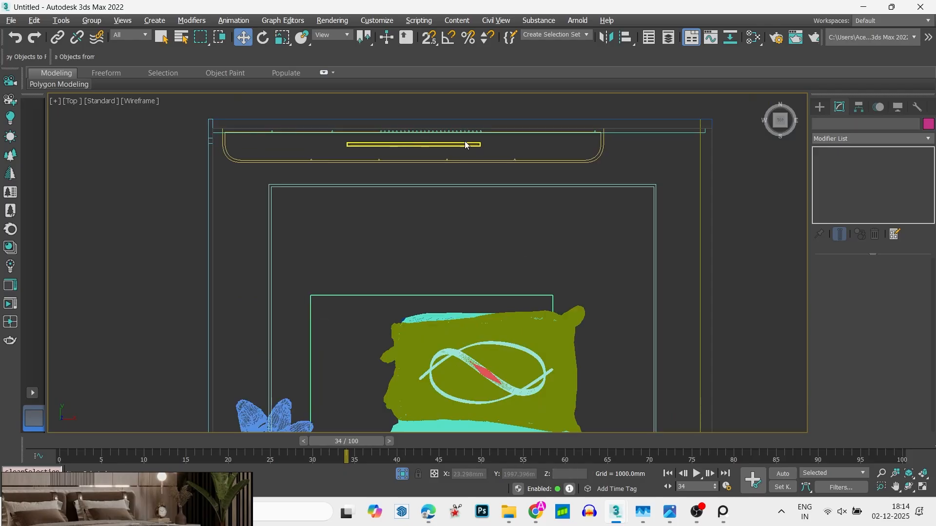
click(820, 107)
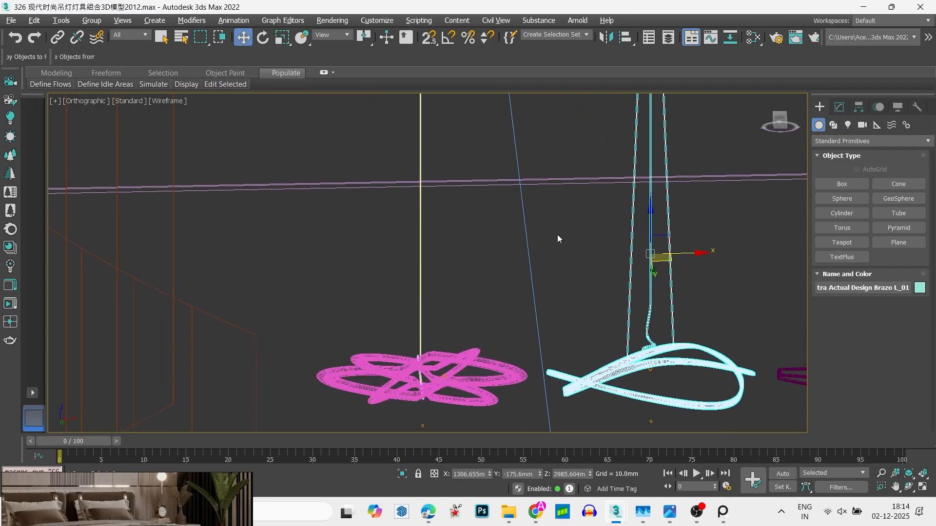
- Close the pendant lamp scene window and return to the Untitled bedroom scene's top view
click(921, 6)
click(474, 274)
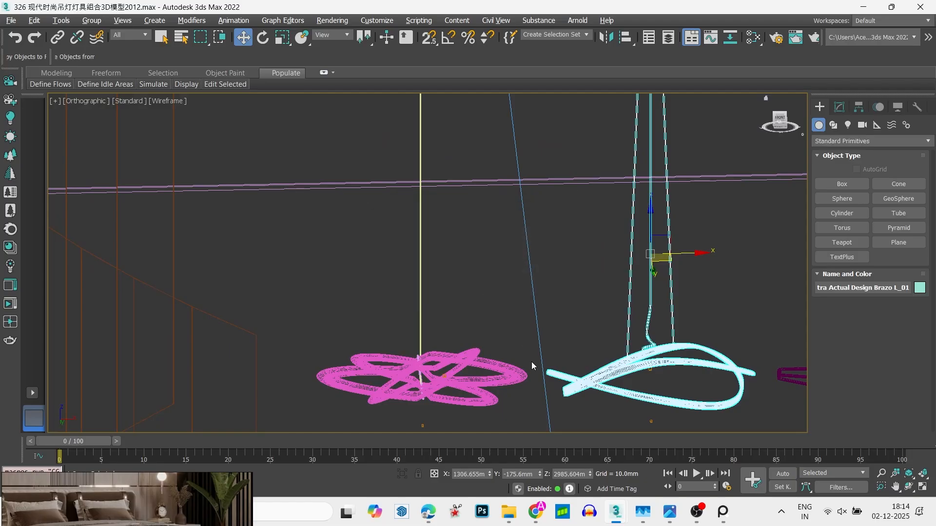
mouse_move(615, 512)
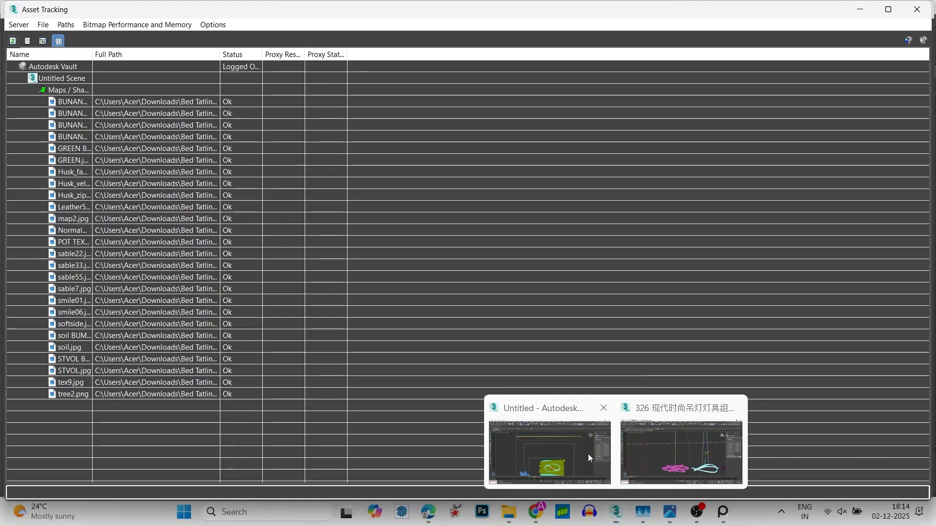
click(588, 454)
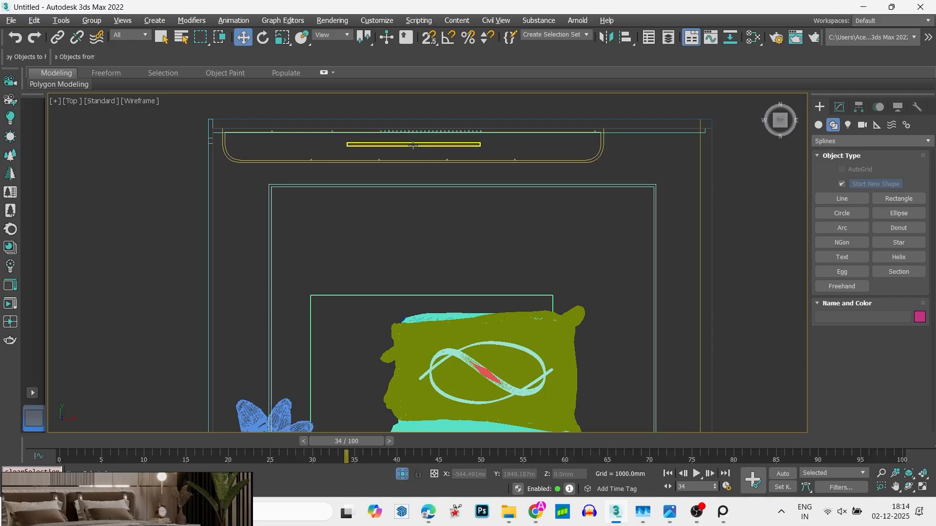
scroll(413, 144, down, 3)
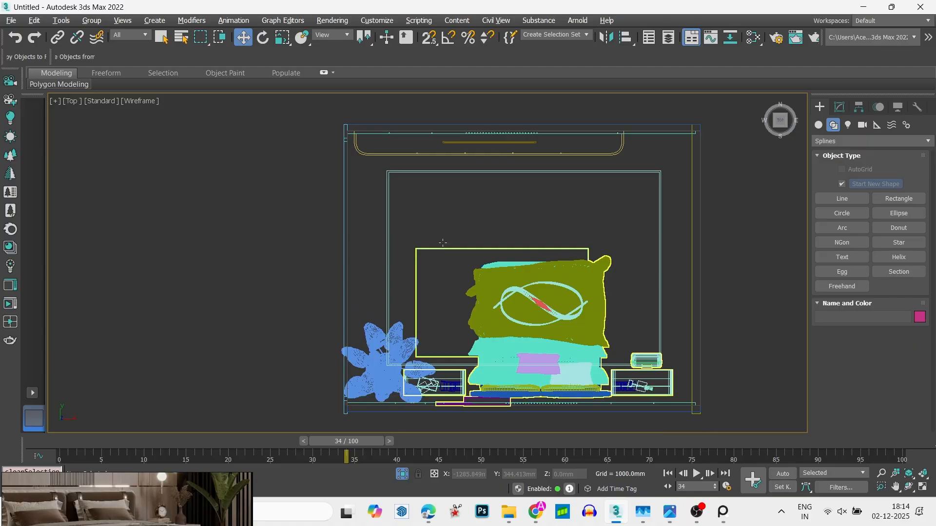
- Move the thin box inside the rounded-corner unit about 116 mm towards the adjacent wall
click(519, 154)
key(z)
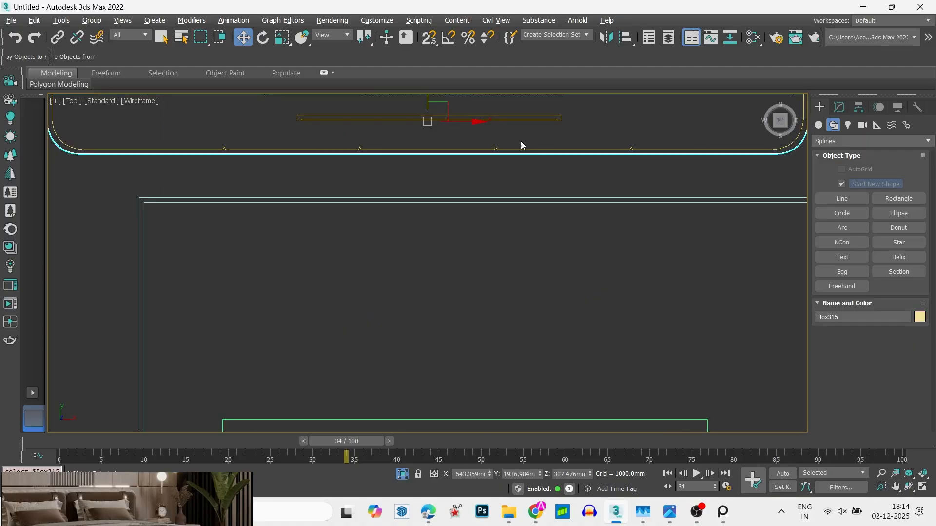
middle_drag(526, 127, 560, 308)
click(543, 298)
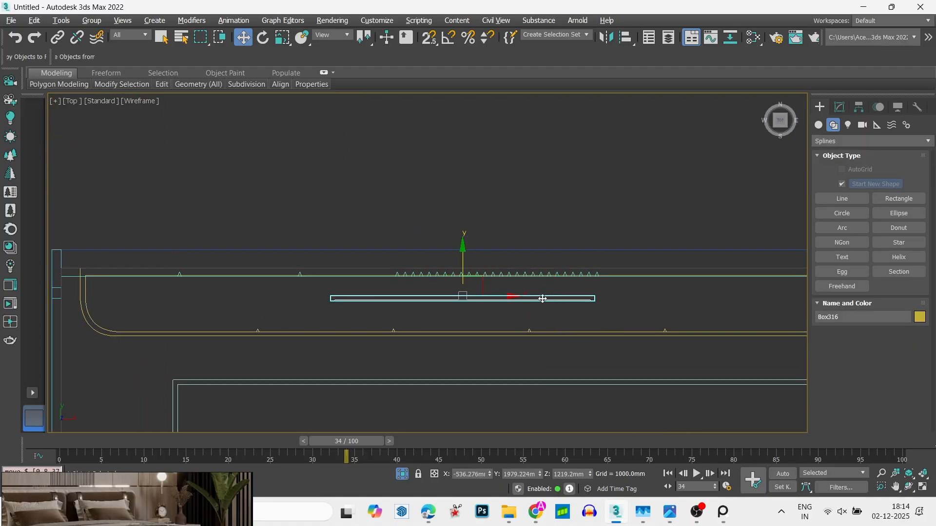
scroll(478, 282, up, 2)
drag(454, 279, 455, 250)
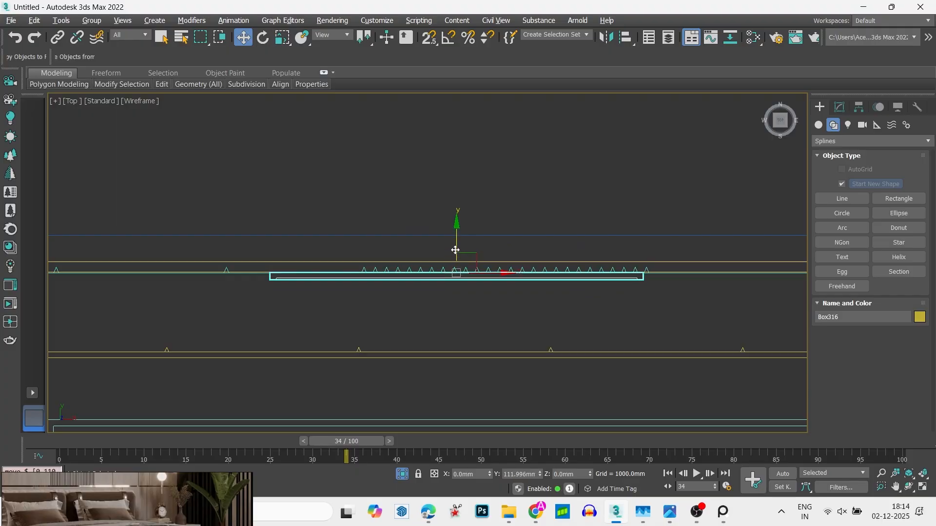
scroll(455, 251, down, 3)
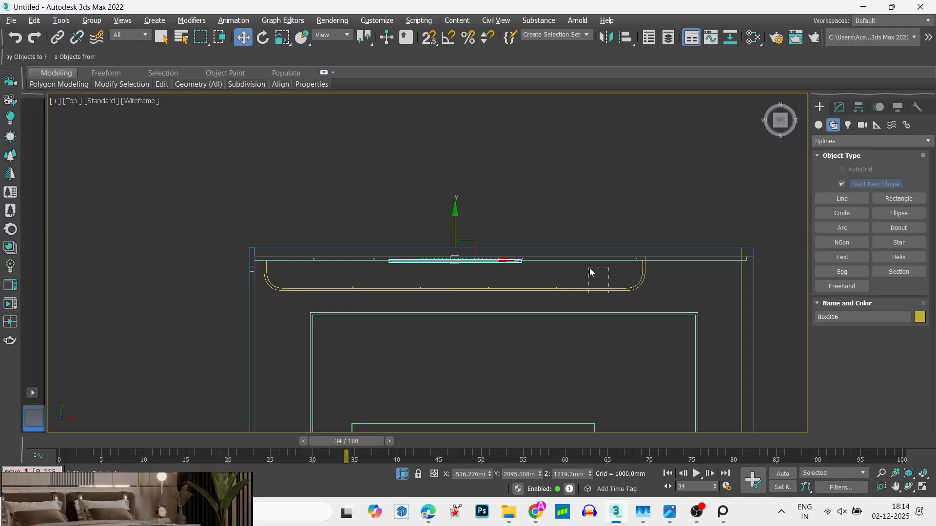
- Group the thin box with the rounded-corner unit and its neighbouring part, and hide the group
drag(589, 268, 590, 268)
key(z)
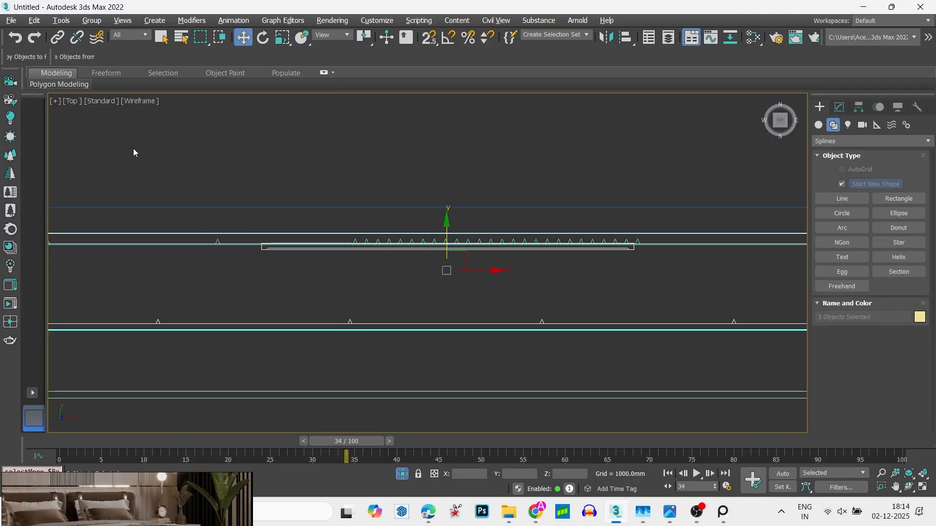
click(92, 20)
click(103, 35)
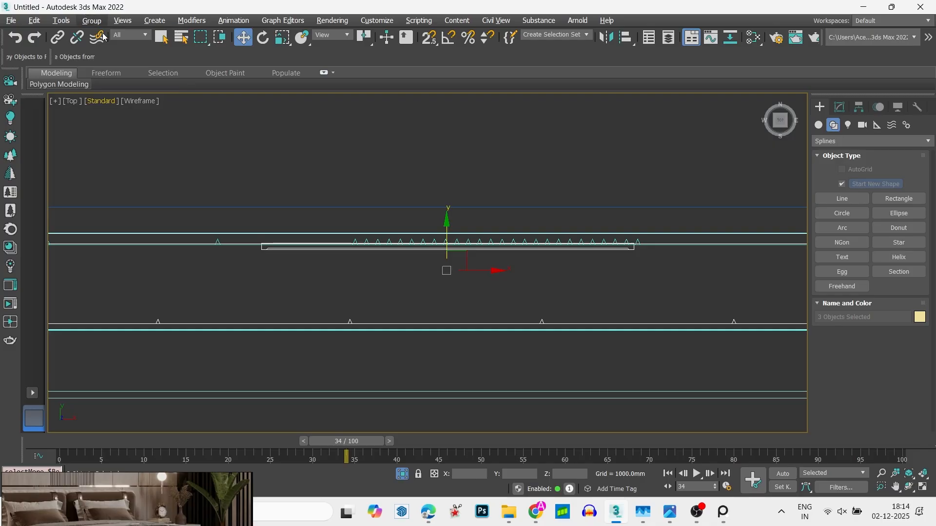
click(469, 274)
right_click(447, 246)
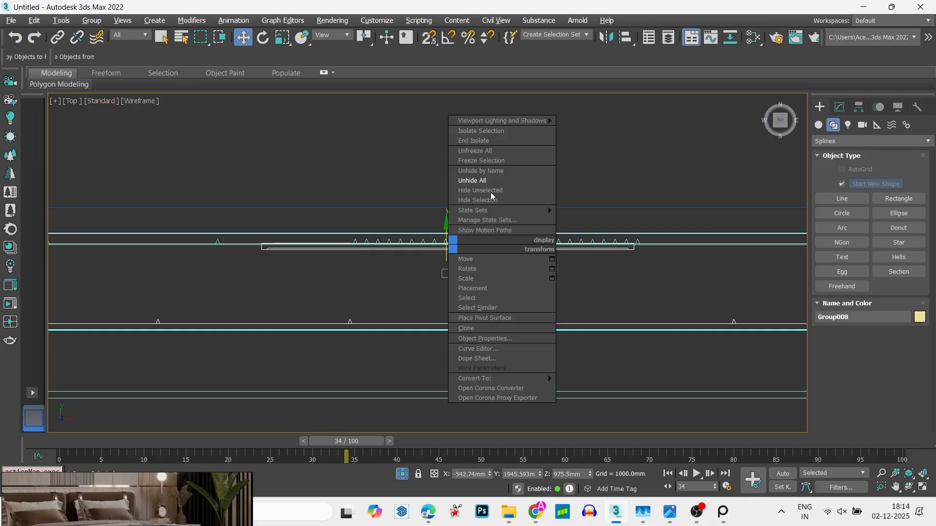
click(496, 201)
key(z)
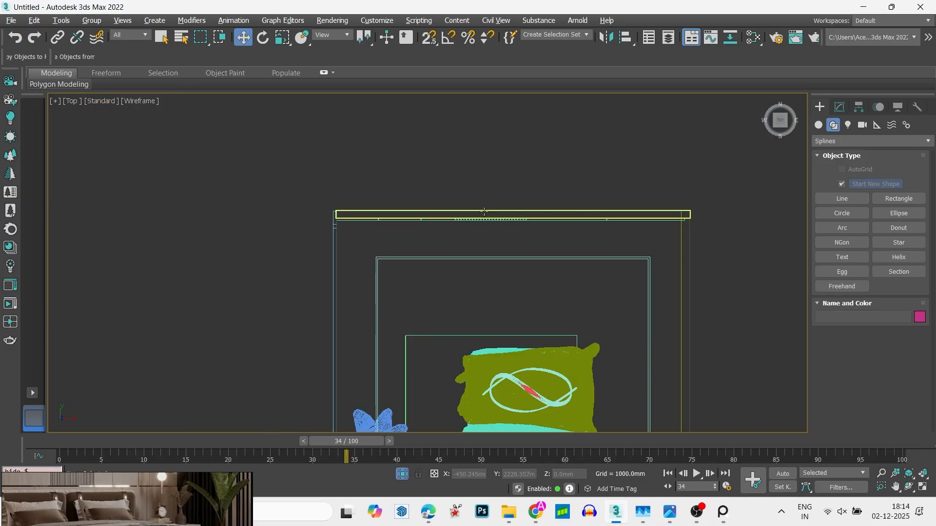
- Try to hide the long thin slab along the wall where the hidden group stood
scroll(493, 215, up, 5)
right_click(489, 209)
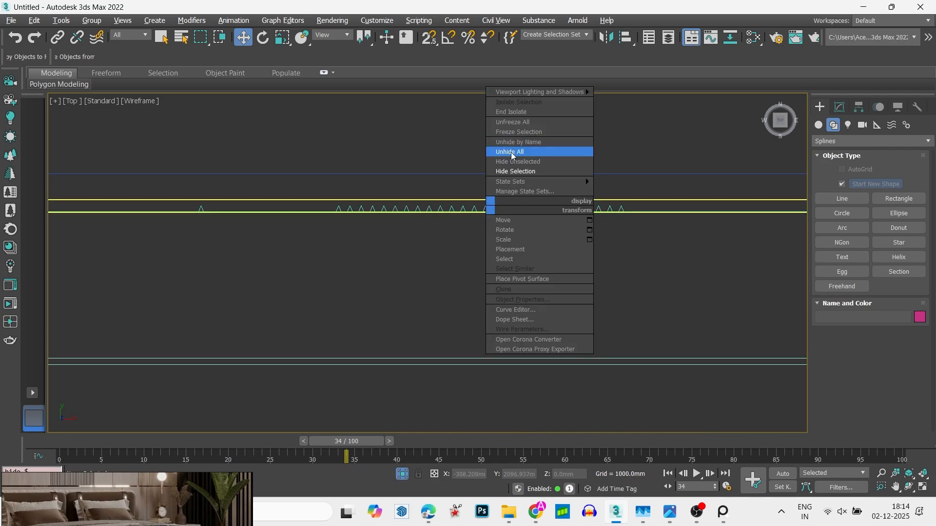
click(519, 173)
scroll(509, 172, down, 4)
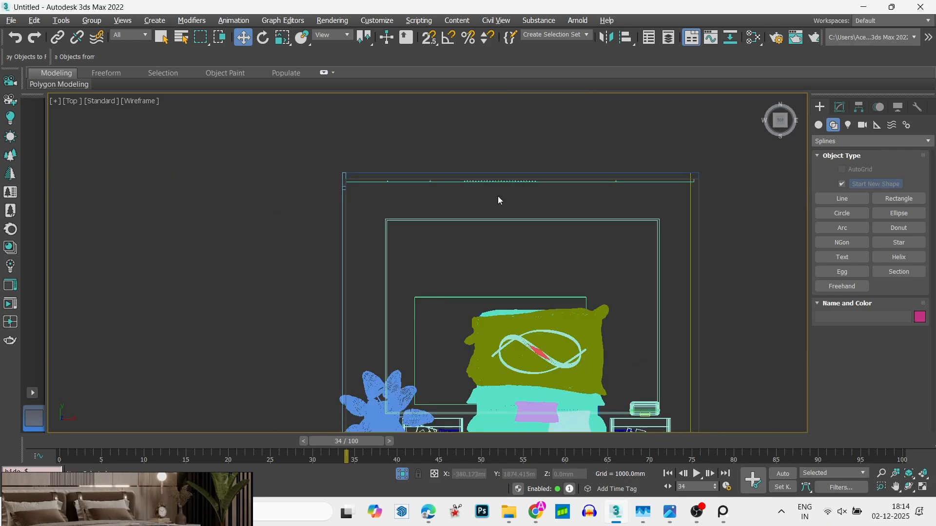
- Create a targeted Corona camera outside the wall facing the bed, aimed diagonally inward with a target distance of about 1320 mm
click(843, 112)
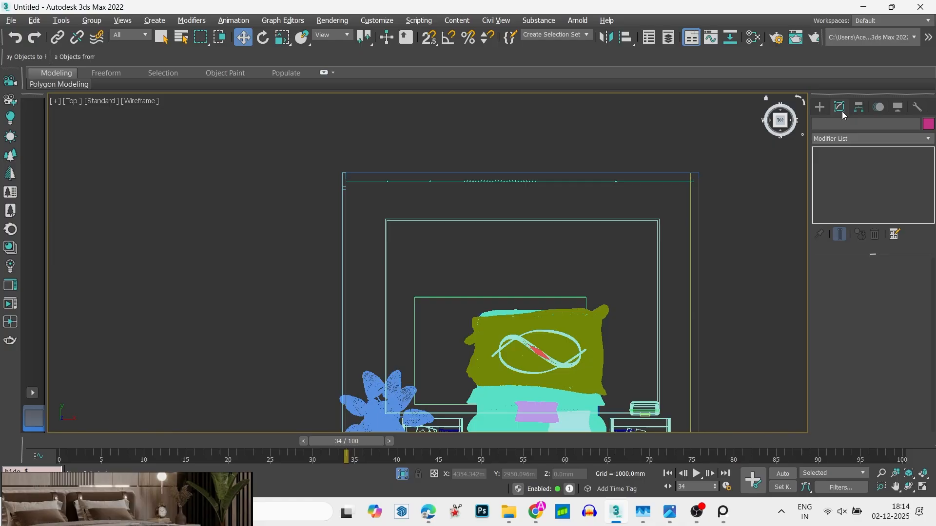
click(820, 107)
click(863, 125)
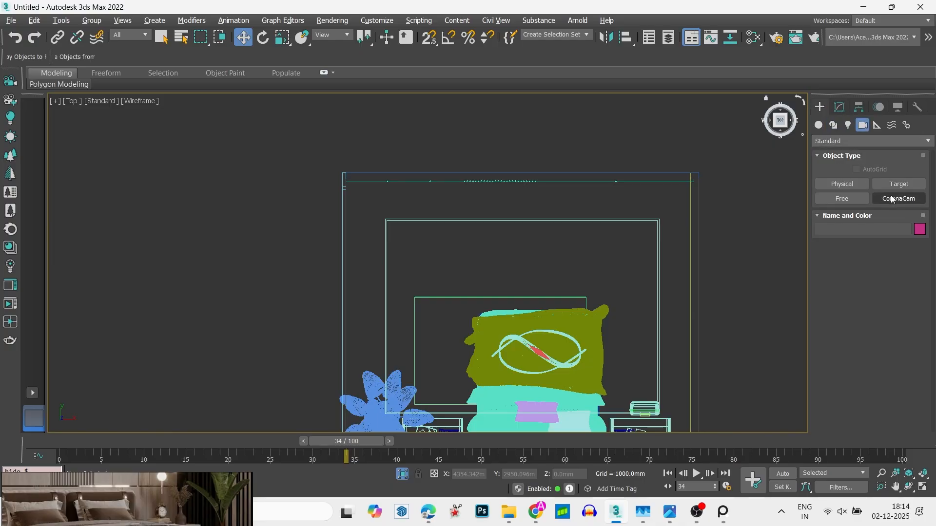
click(899, 198)
drag(514, 123, 572, 187)
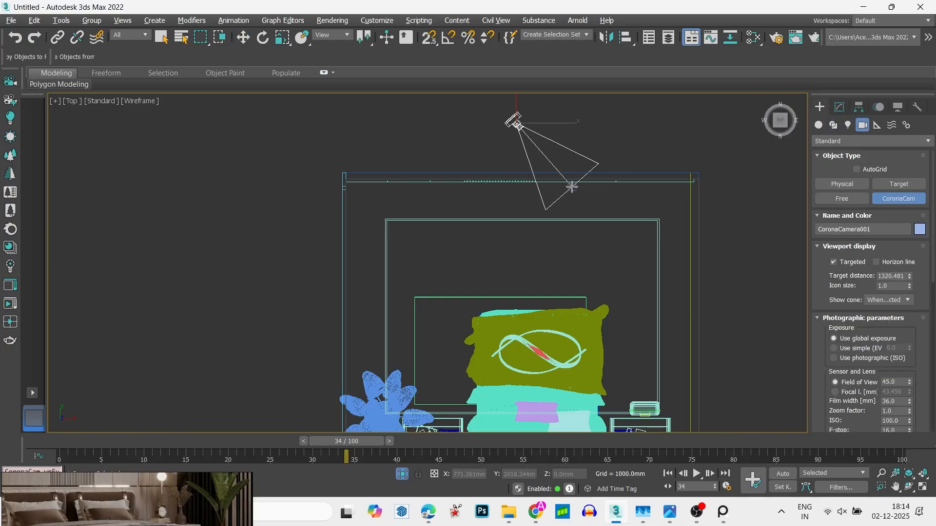
key(alt+a)
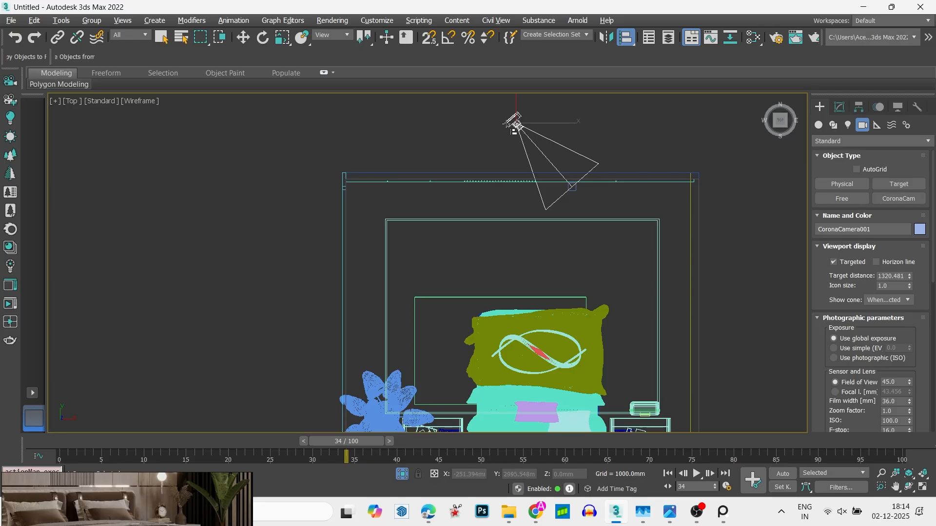
click(513, 121)
drag(447, 142, 756, 142)
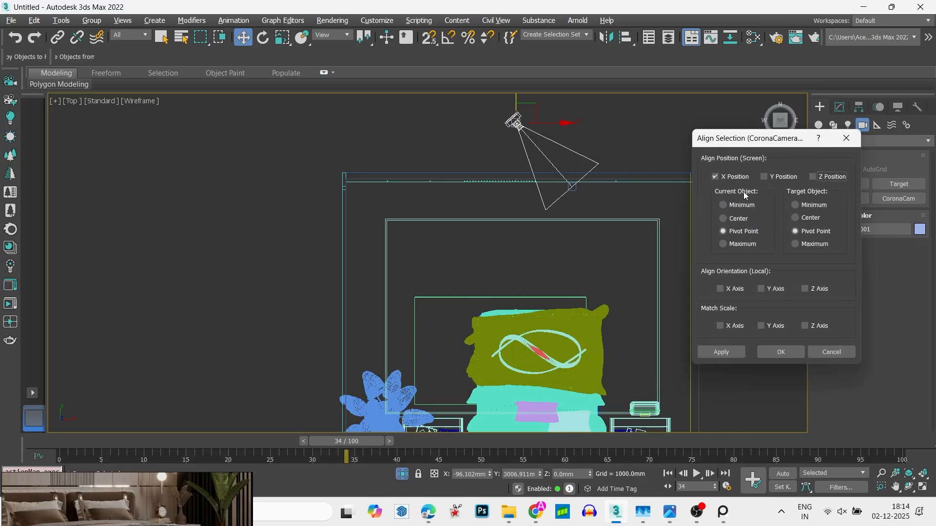
click(743, 219)
click(831, 177)
click(733, 219)
click(799, 218)
click(829, 352)
- Align the camera target to the camera in X position only, pivot point to pivot point
scroll(569, 202, up, 3)
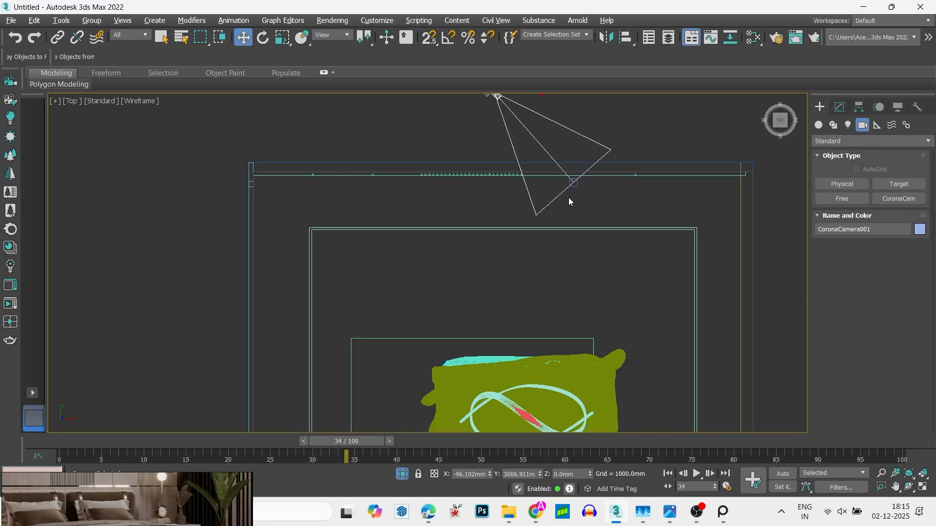
scroll(570, 198, up, 2)
click(576, 176)
middle_drag(576, 191, 578, 293)
scroll(577, 293, down, 4)
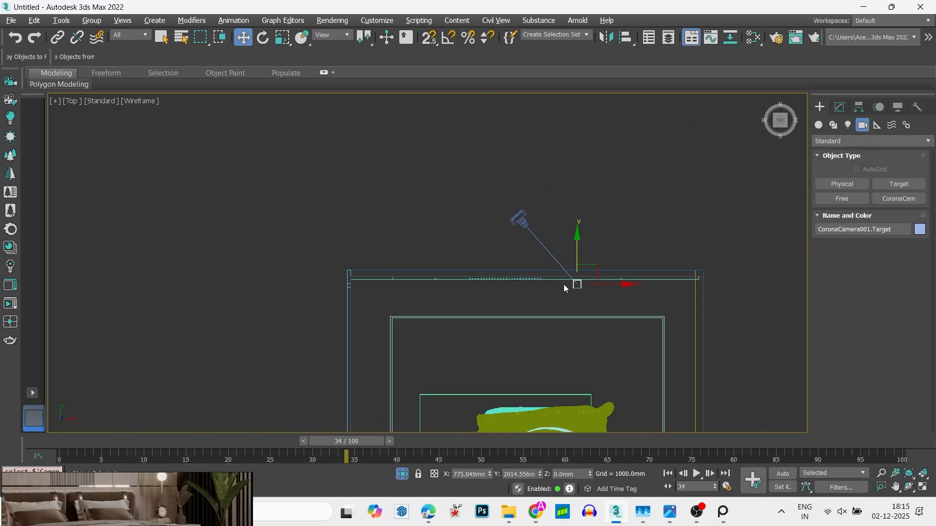
key(alt+a)
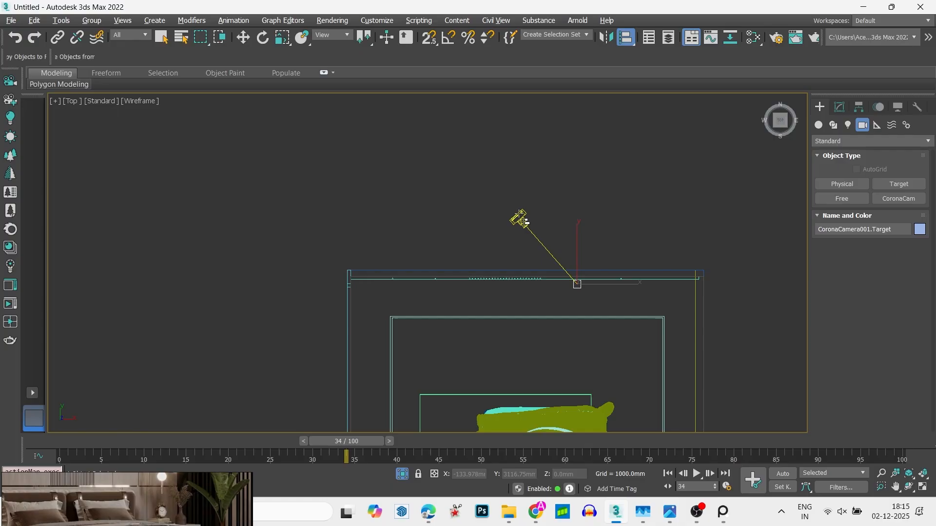
click(520, 220)
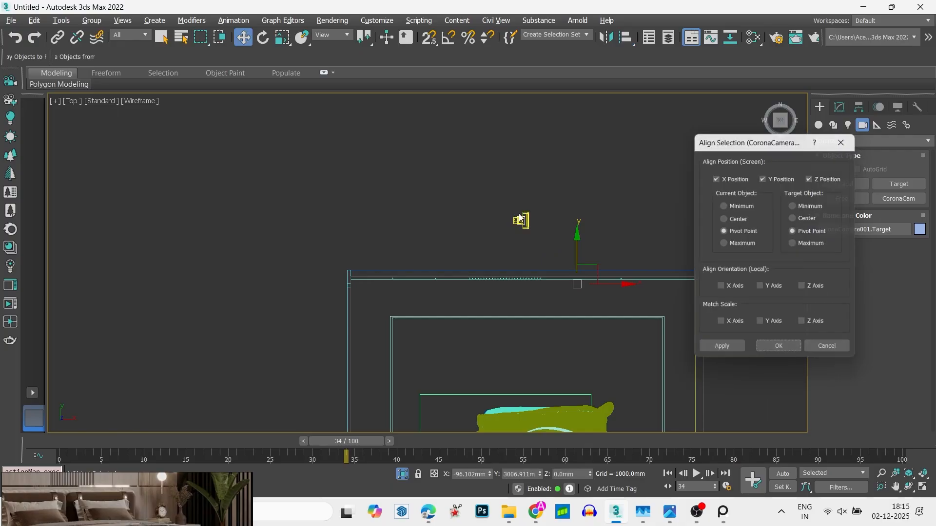
click(736, 179)
click(765, 178)
click(816, 179)
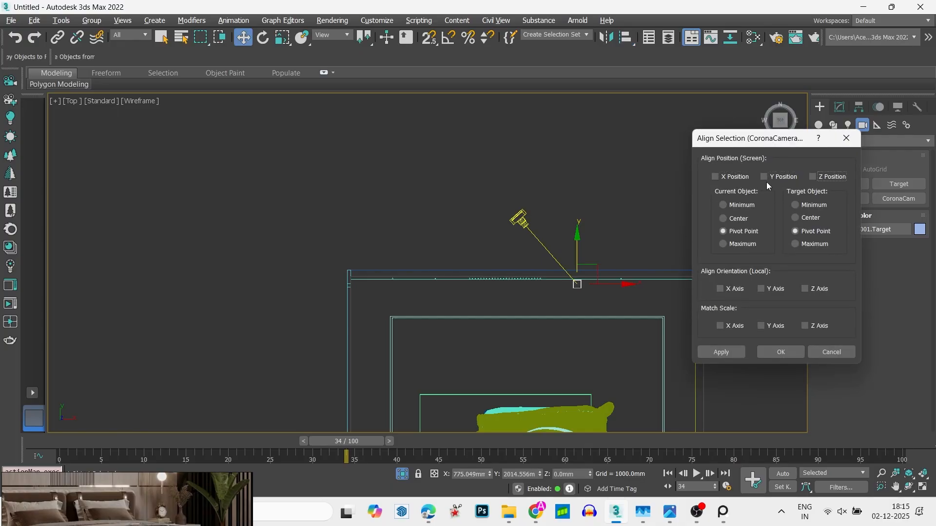
click(716, 177)
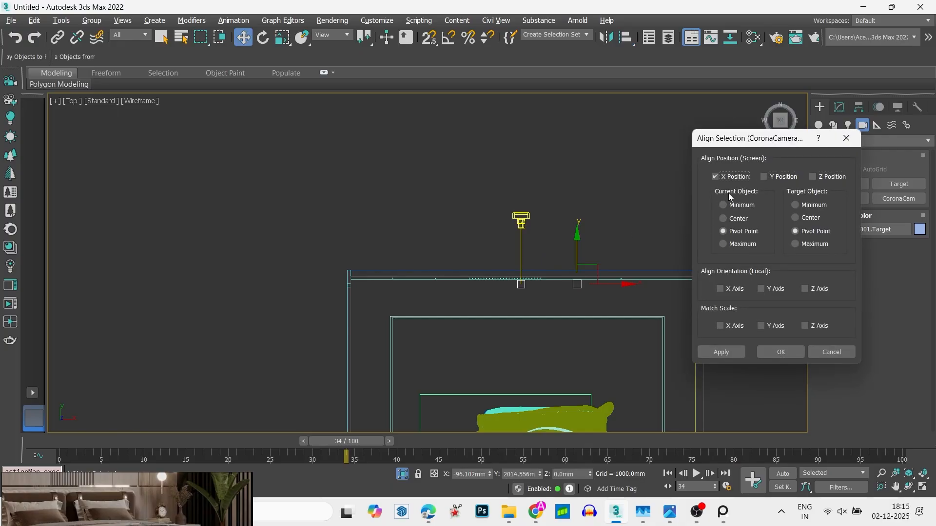
click(781, 351)
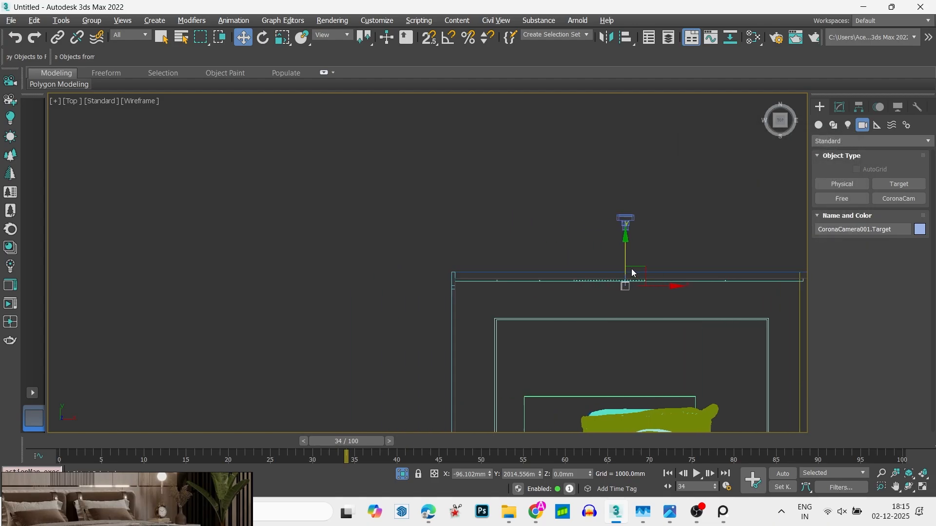
- Raise the camera together with its target about 774 mm above floor level, working in the Left view
key(f)
key(z)
click(467, 296)
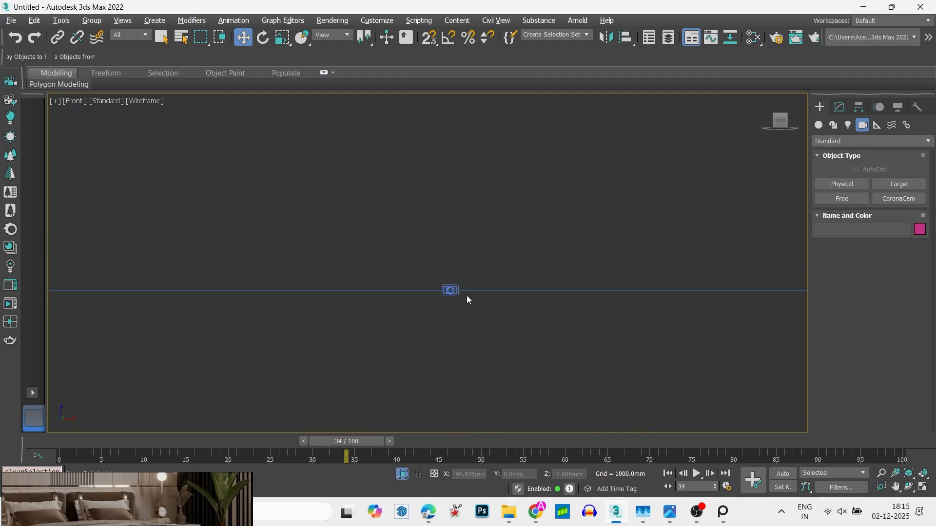
click(767, 121)
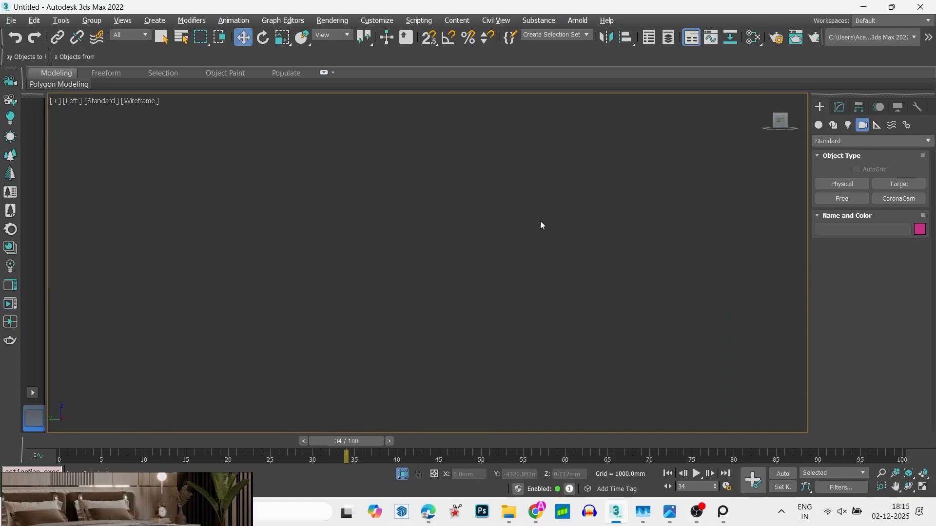
key(z)
click(250, 406)
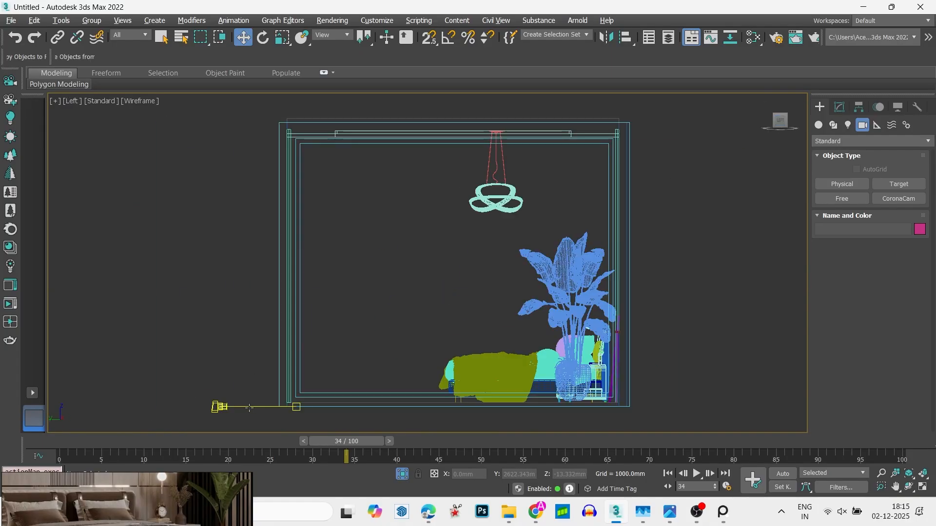
drag(257, 377, 261, 316)
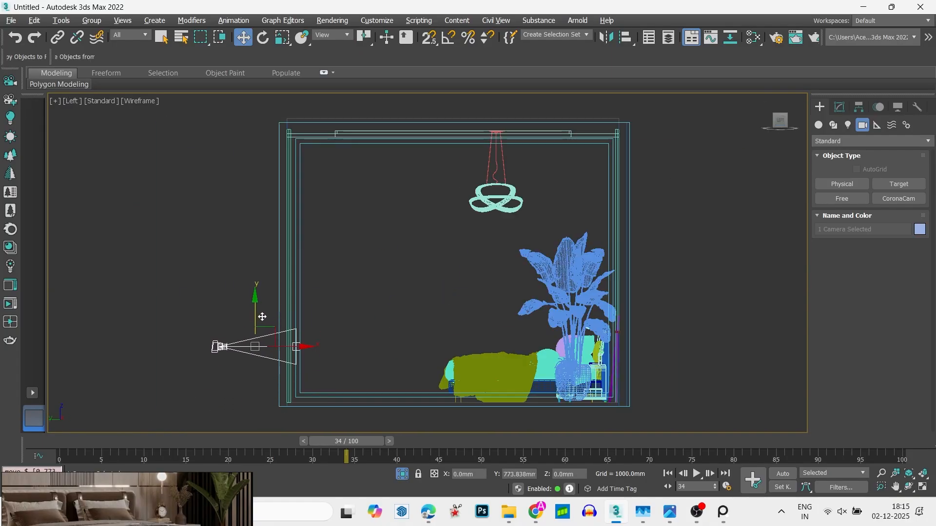
- Show all four viewports and switch the Perspective viewport to the Corona camera's view
key(alt+w)
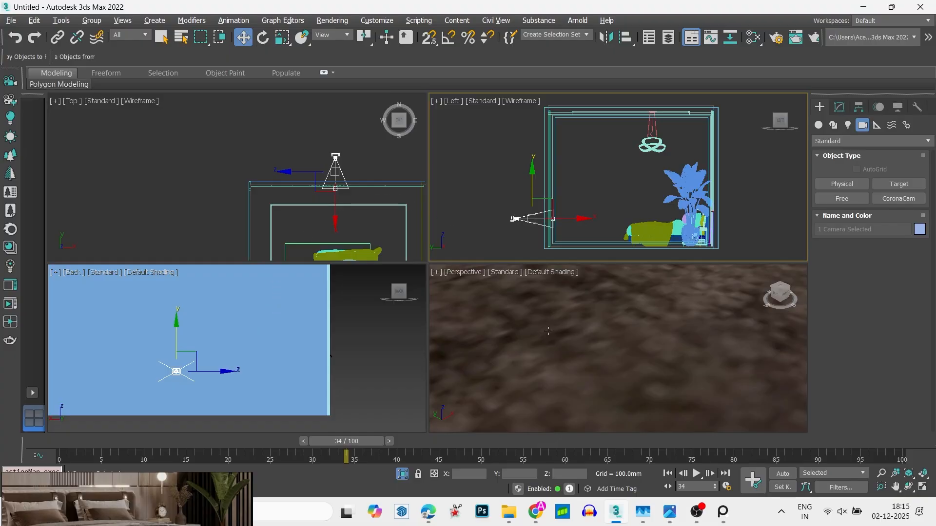
right_click(549, 331)
key(c)
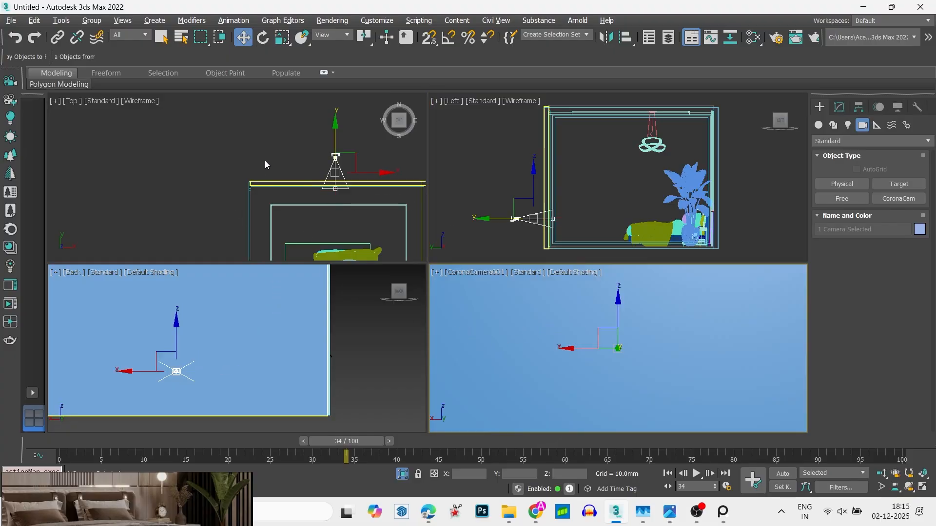
- Select the Corona camera, enable its camera clipping and show the clipping planes in the viewport
scroll(305, 156, up, 5)
click(335, 182)
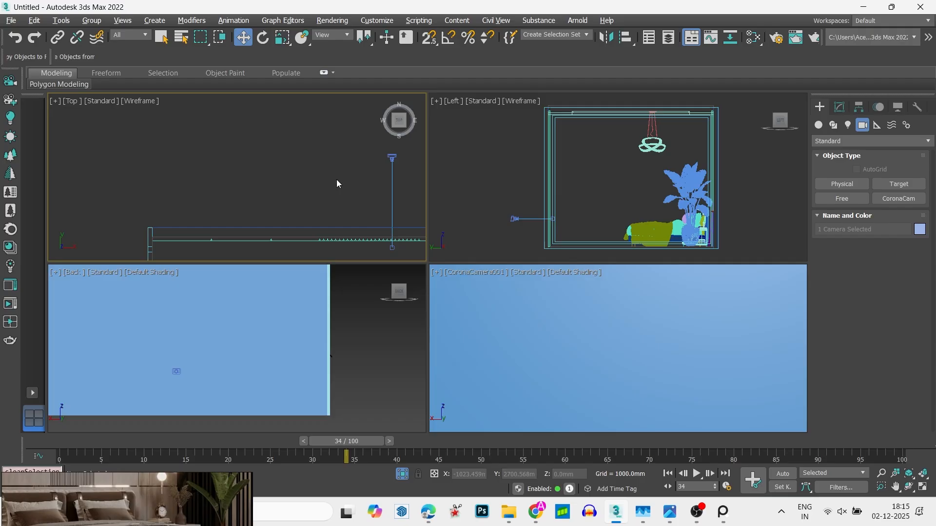
click(397, 152)
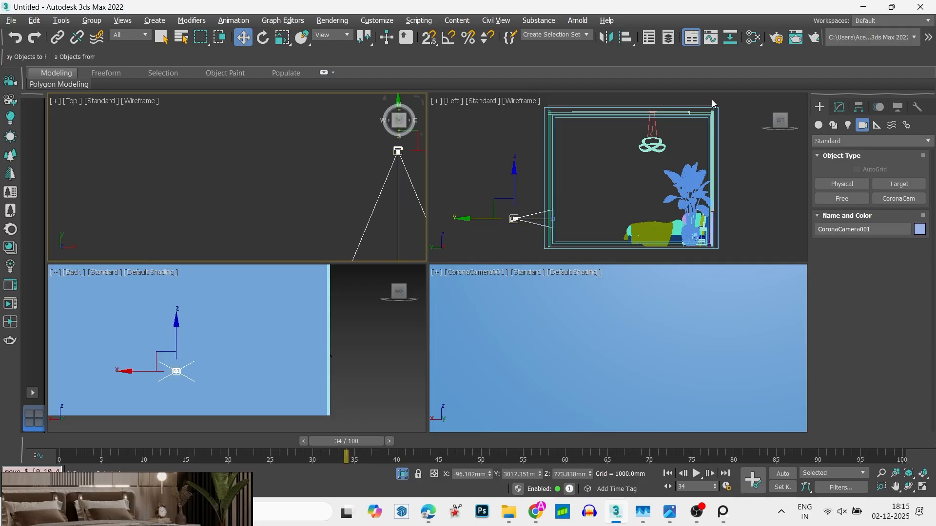
click(840, 108)
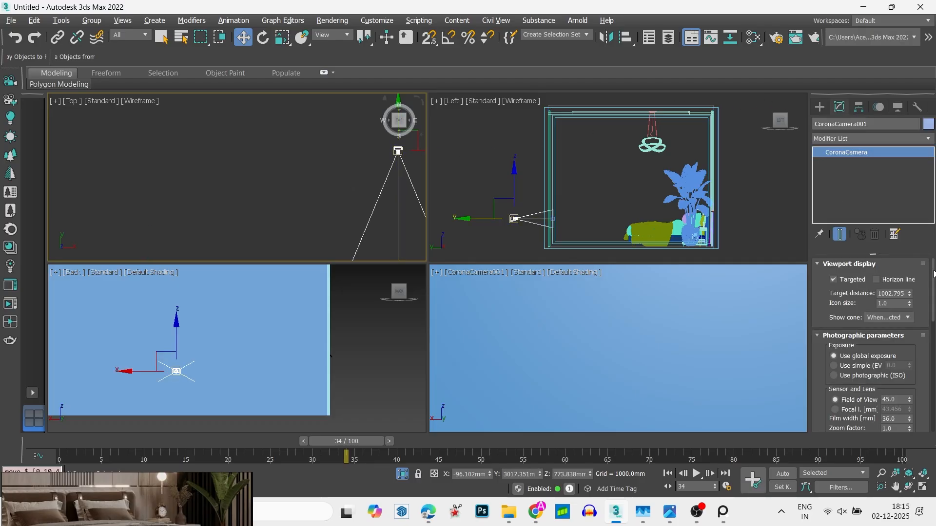
scroll(908, 402, down, 6)
click(882, 427)
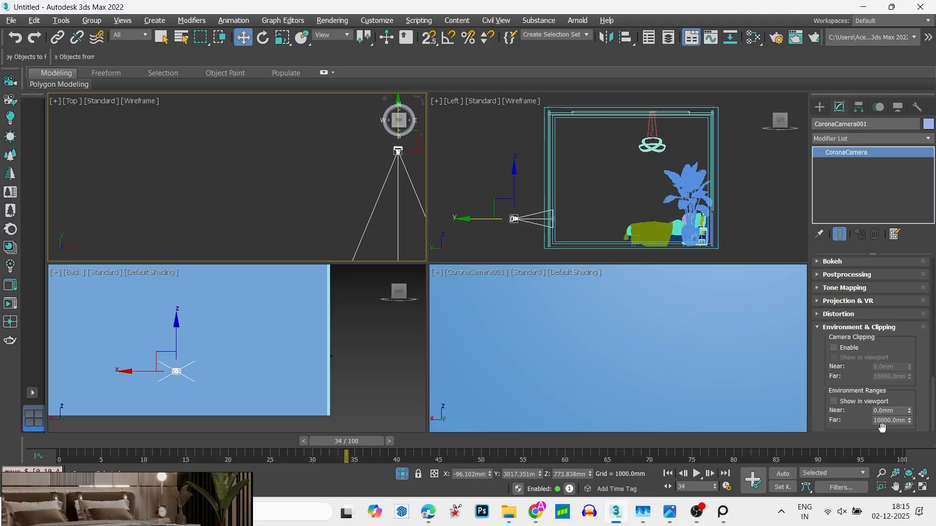
click(847, 347)
click(863, 358)
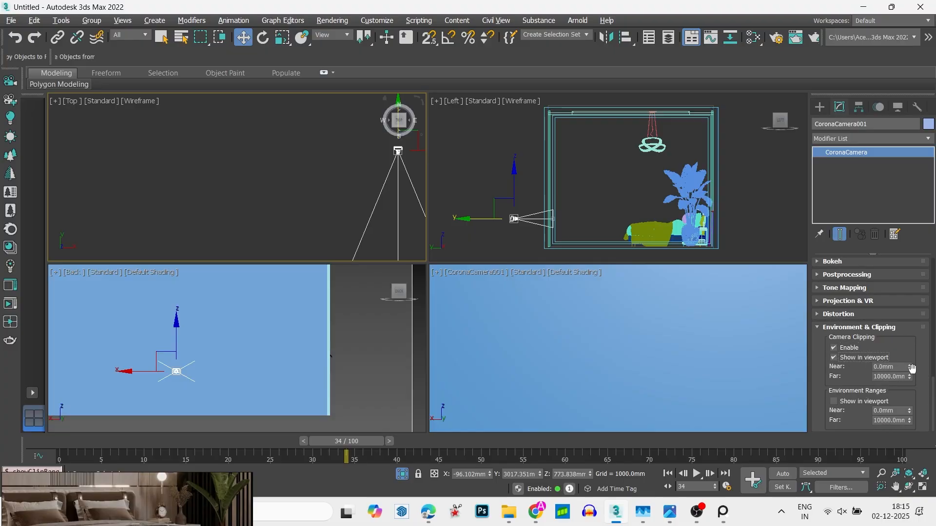
- Increase the Corona camera's near clipping distance to about 1224.5 mm so the clipping plane passes the front wall
drag(910, 366, 910, 274)
drag(912, 492, 918, 4)
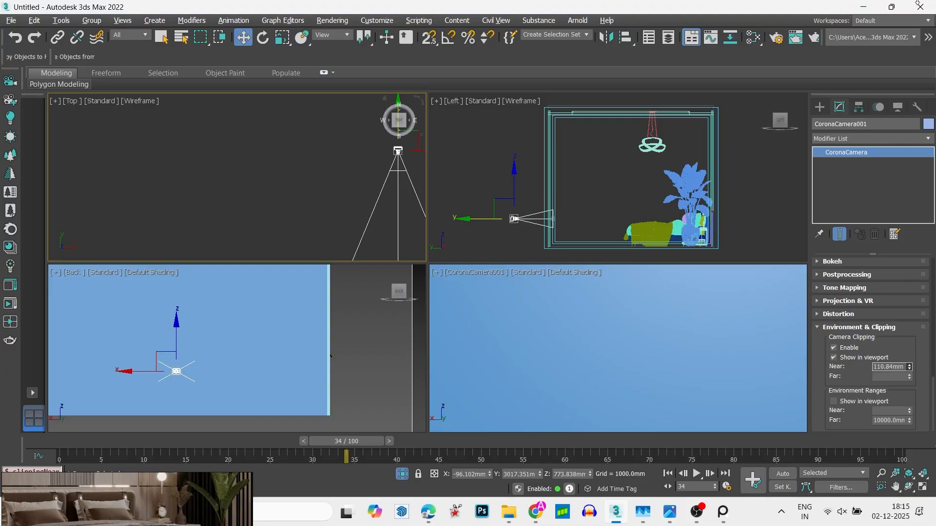
drag(351, 2, 235, 493)
drag(770, 461, 935, 315)
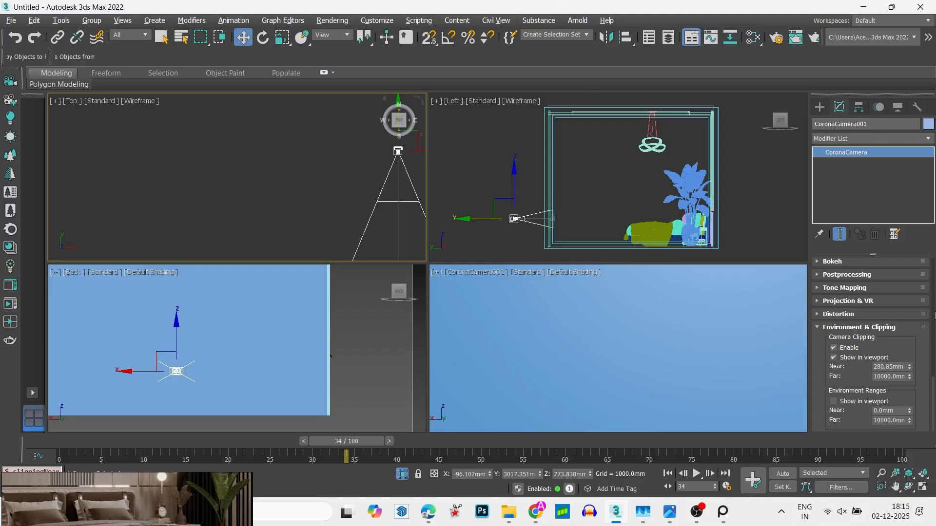
drag(910, 368, 899, 105)
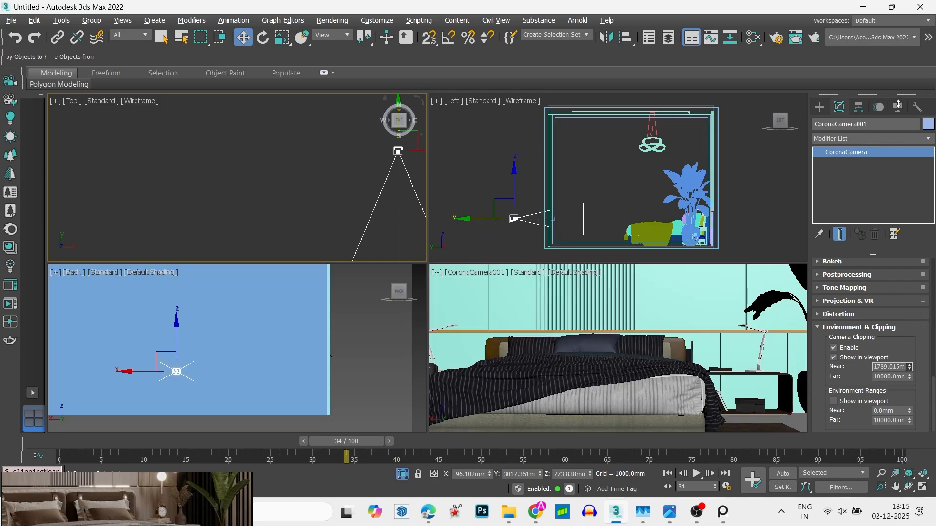
- Show the safe frame in the camera view and move the camera away from the bed to about Y 3213 mm
click(572, 343)
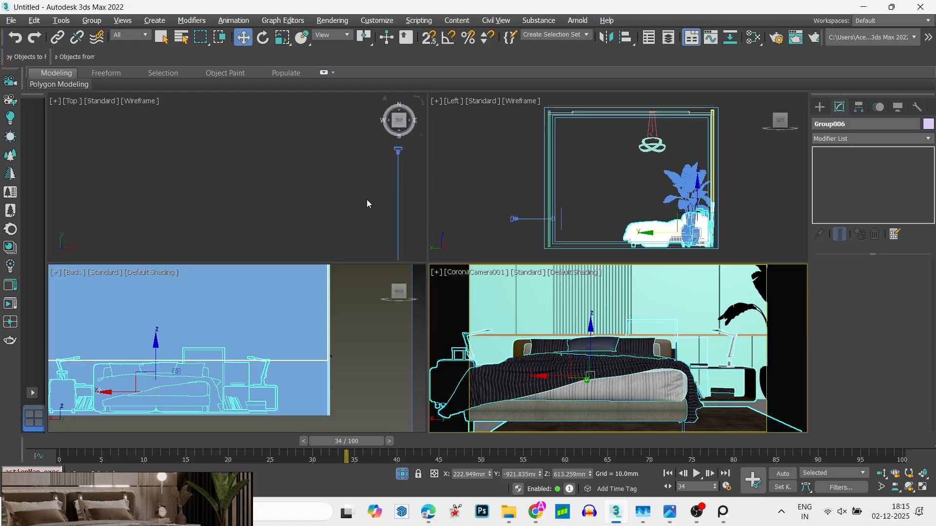
scroll(323, 184, down, 5)
click(343, 175)
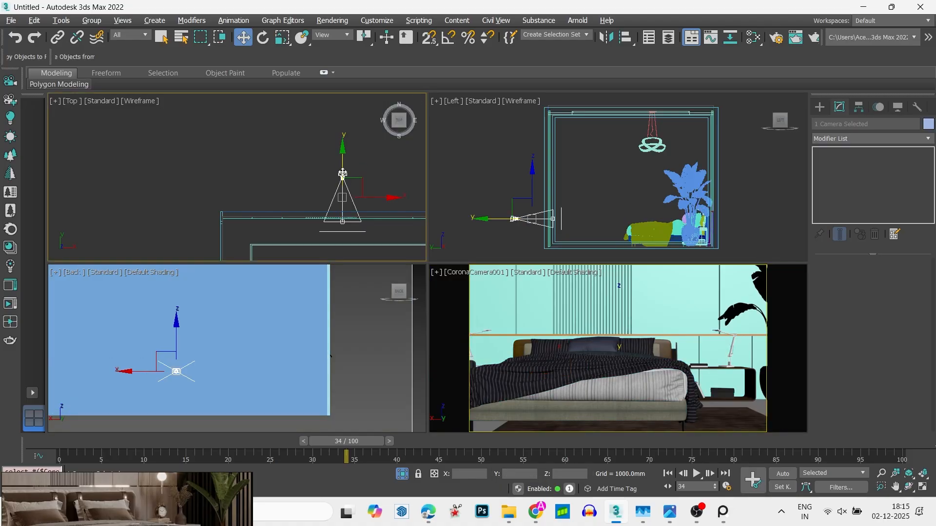
drag(342, 162, 349, 154)
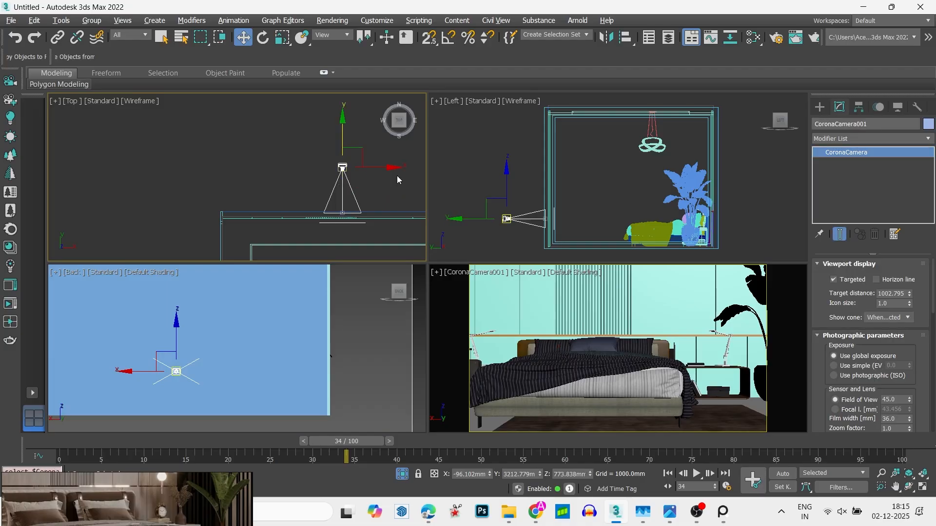
- Set the camera's near clipping distance to about 2143 mm and move the camera about 940 mm farther from the bed in the Top view
drag(934, 289, 928, 408)
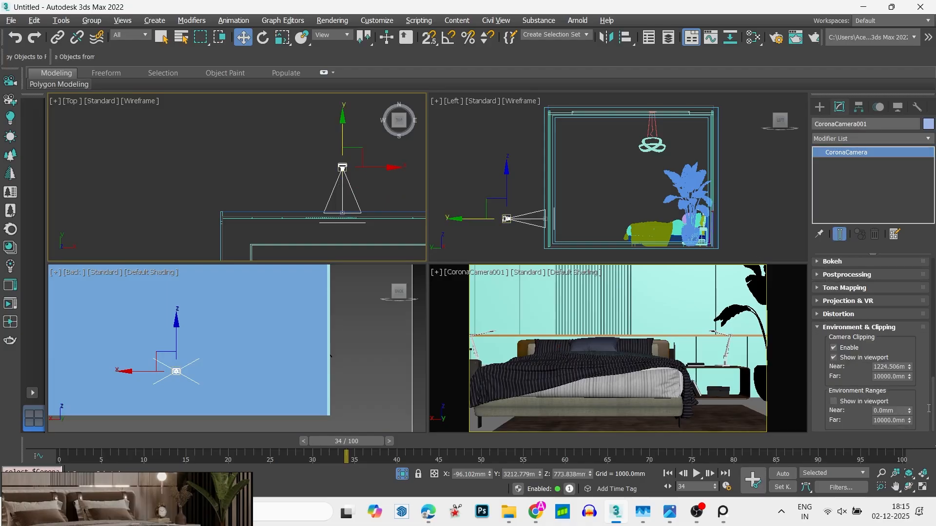
drag(909, 369, 912, 333)
scroll(348, 140, down, 5)
drag(344, 124, 359, 112)
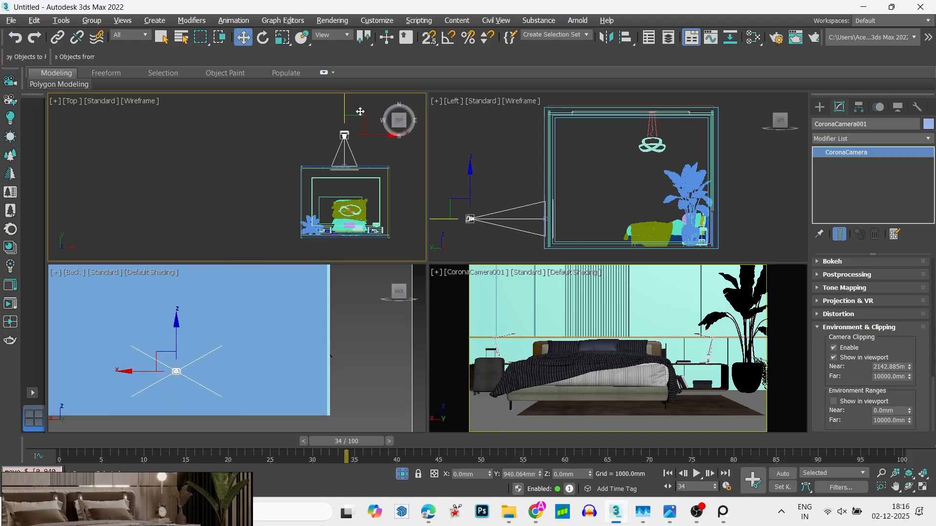
- Select the camera together with its target and raise both about 173 mm in the Front view
click(281, 124)
click(343, 150)
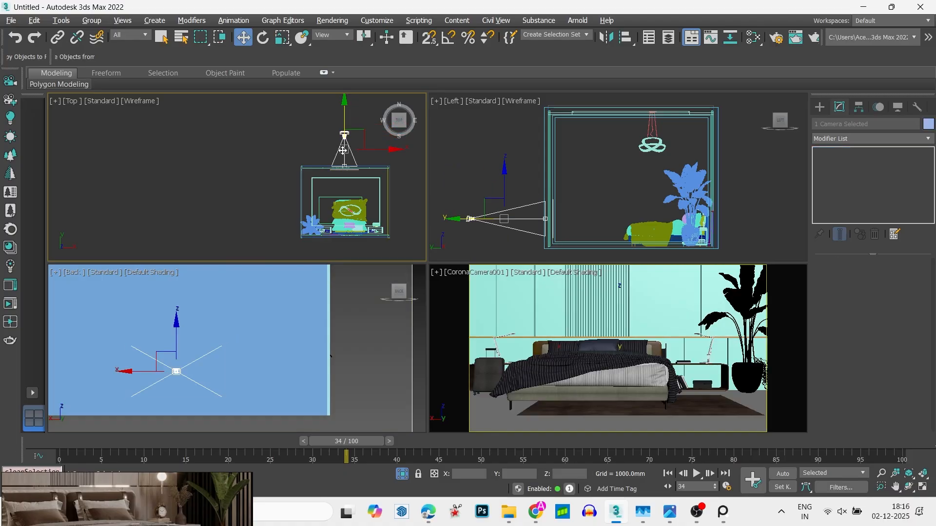
key(f)
scroll(342, 155, up, 5)
scroll(305, 229, down, 3)
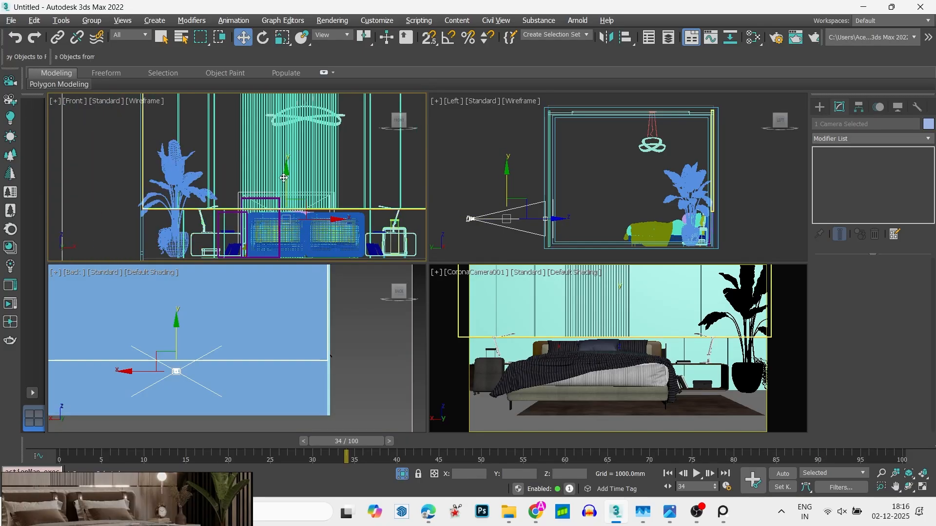
drag(286, 179, 287, 166)
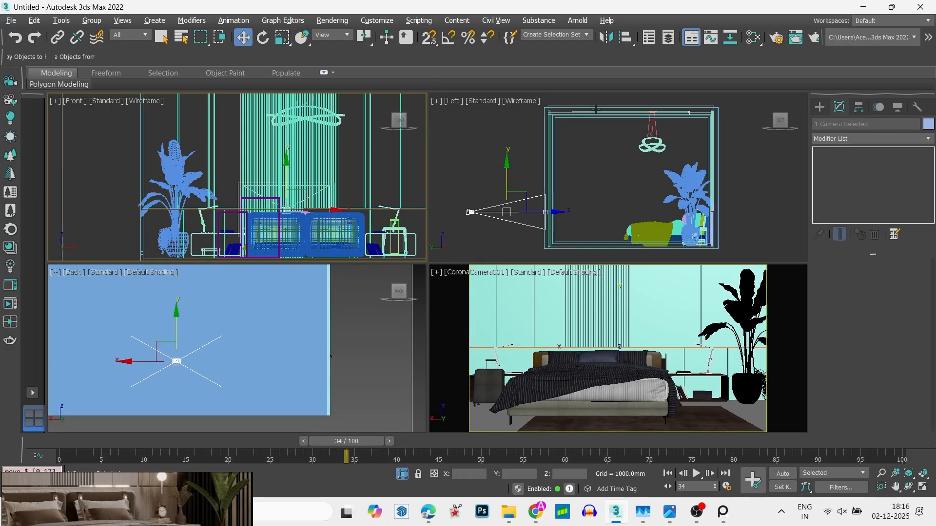
- Change the render output size preset from HDTV to Custom at 640 by 480 in Render Setup
click(777, 41)
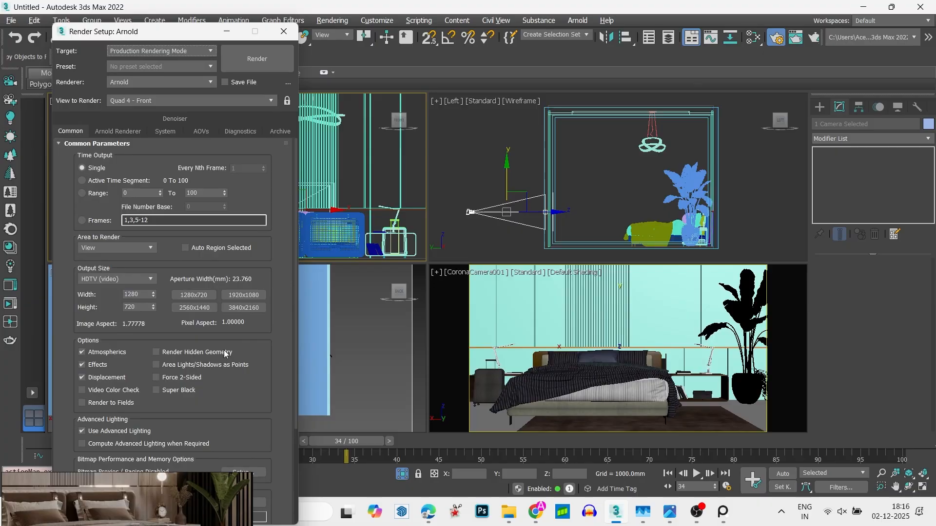
click(144, 279)
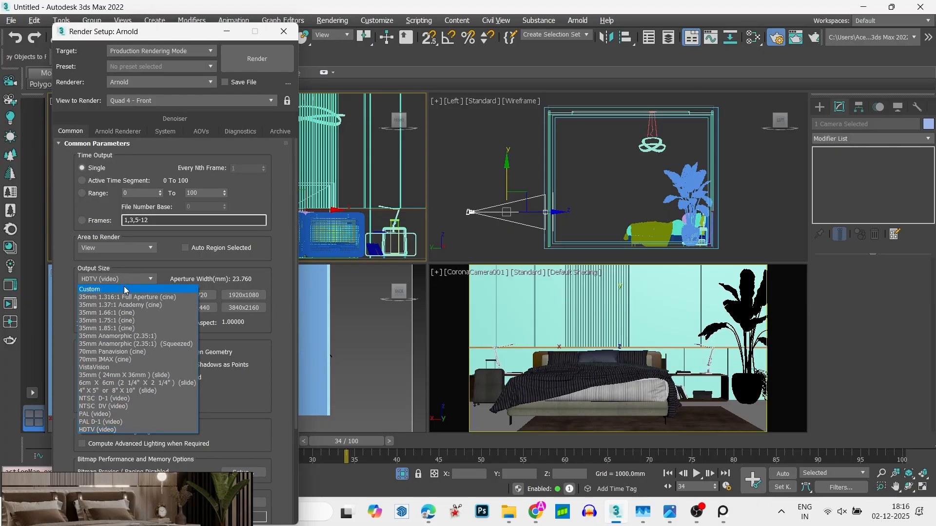
click(125, 290)
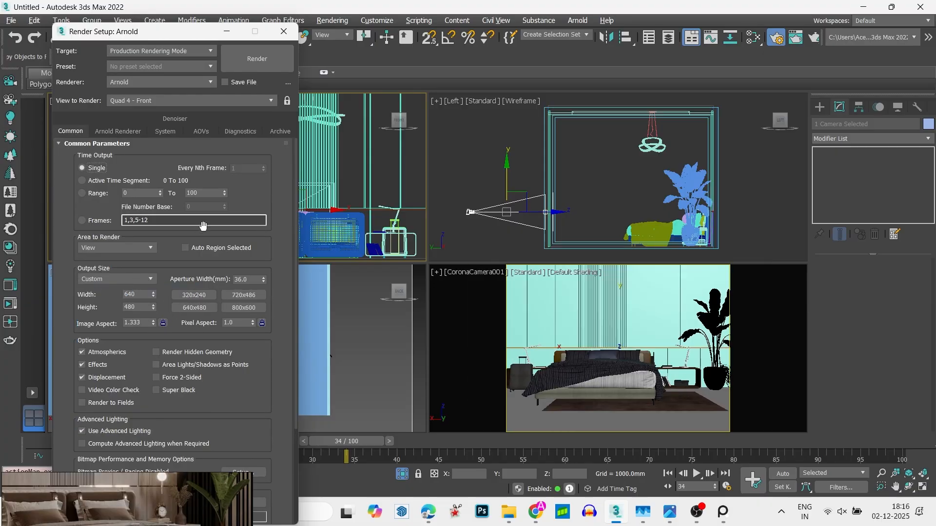
click(283, 30)
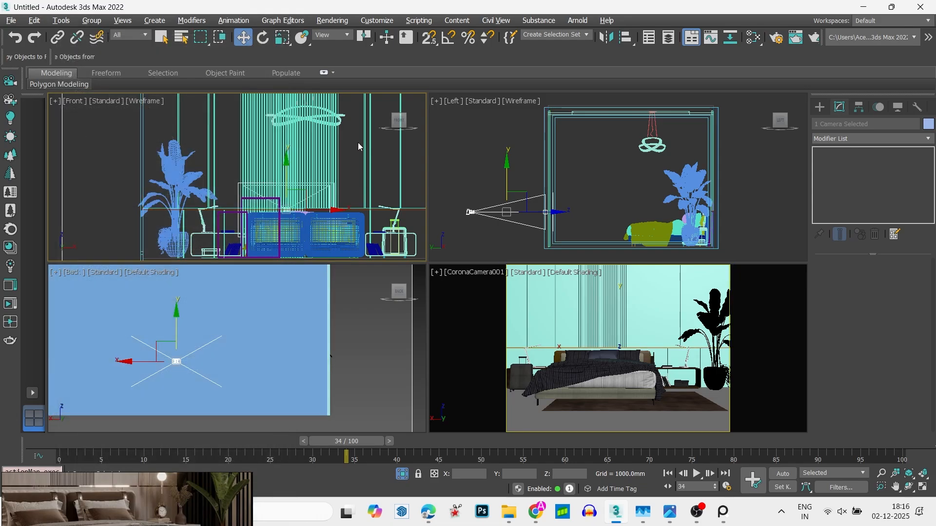
- Shift the camera together with its target about 45 mm in the negative X direction in the Top view
click(358, 142)
key(t)
key(z)
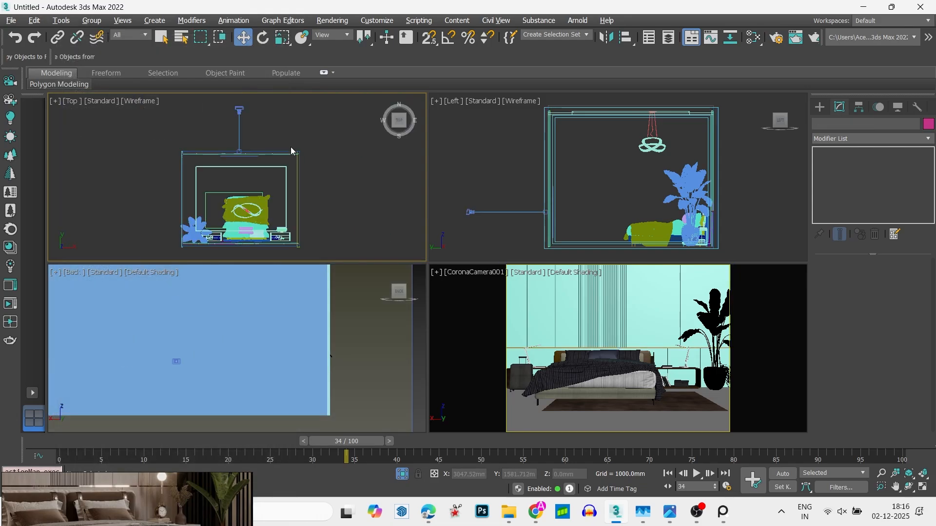
click(239, 132)
mouse_move(277, 128)
mouse_down()
mouse_move(289, 129)
mouse_move(277, 134)
mouse_up()
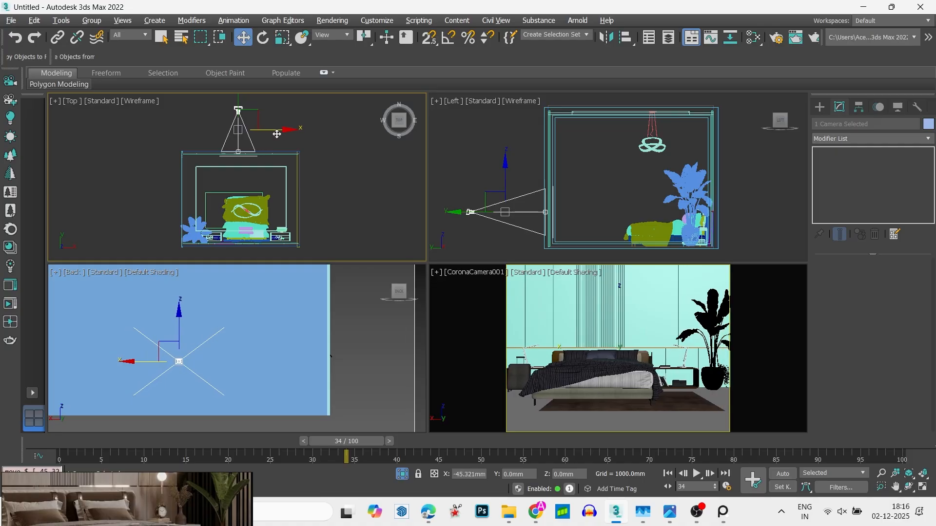
middle_drag(275, 140, 287, 197)
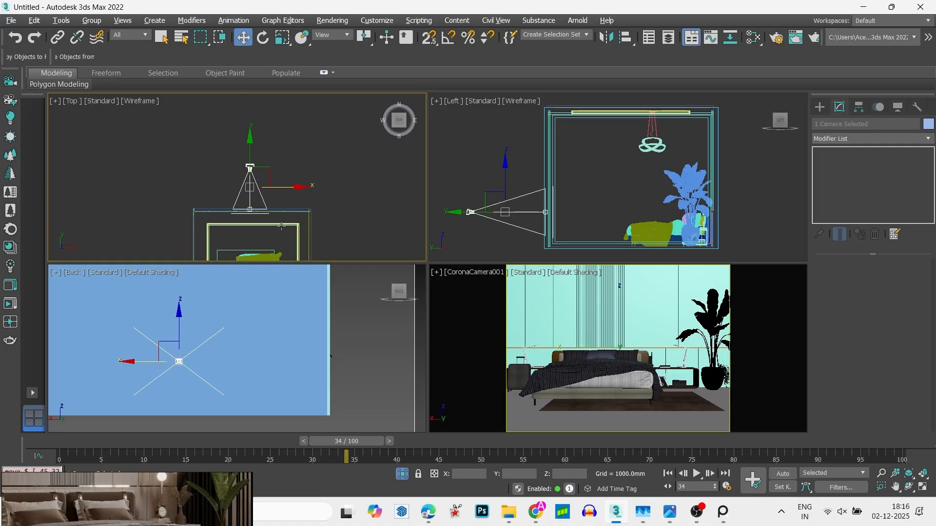
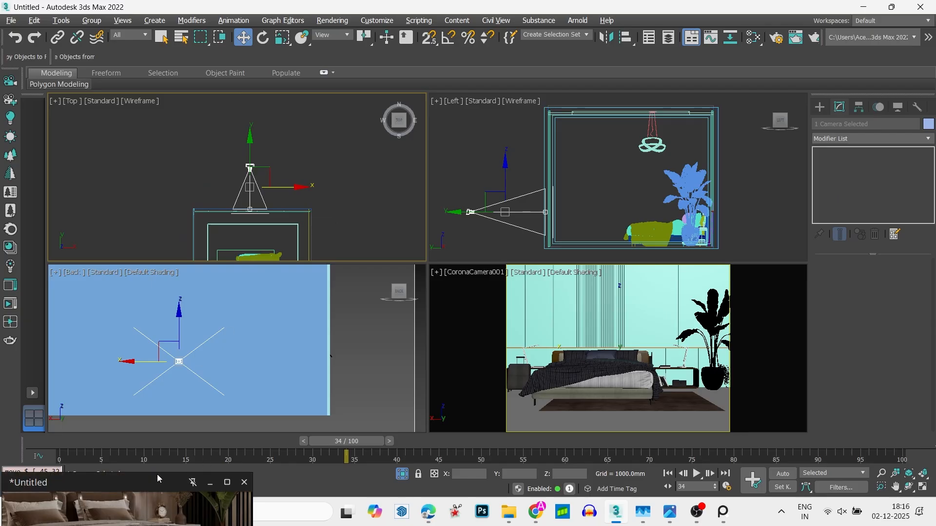
- Check the bedroom reference image in the reference viewer and minimize it again
drag(157, 475, 161, 223)
click(166, 357)
drag(165, 357, 118, 402)
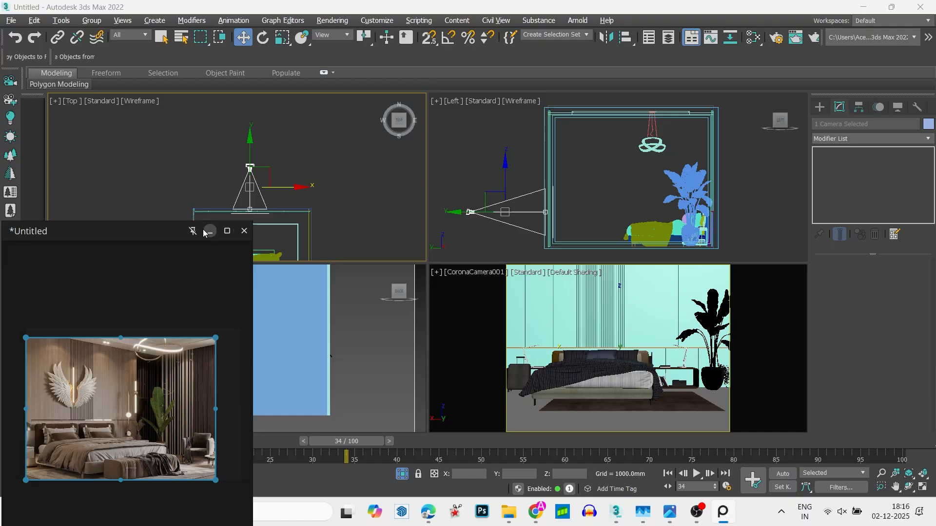
click(215, 230)
- Select the camera together with its target in the top view and shift both slightly along positive X
middle_drag(232, 234, 238, 186)
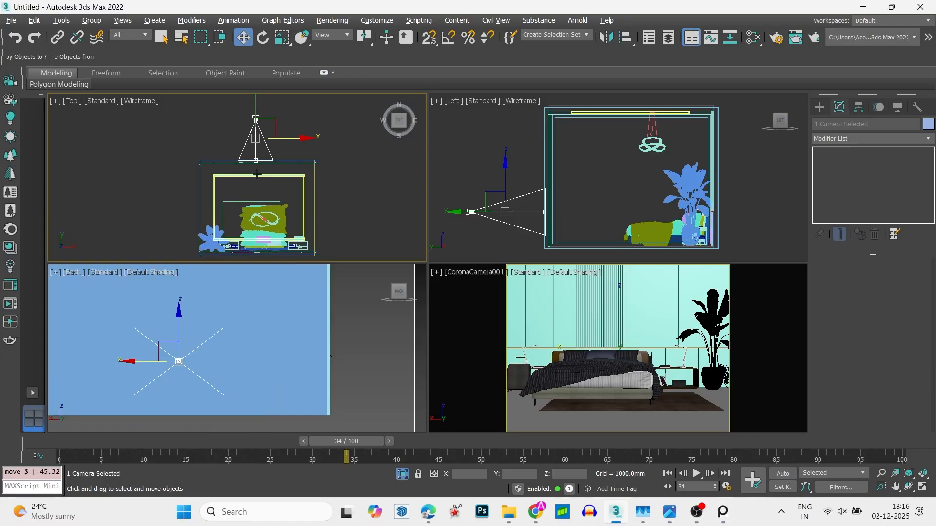
click(243, 176)
click(255, 142)
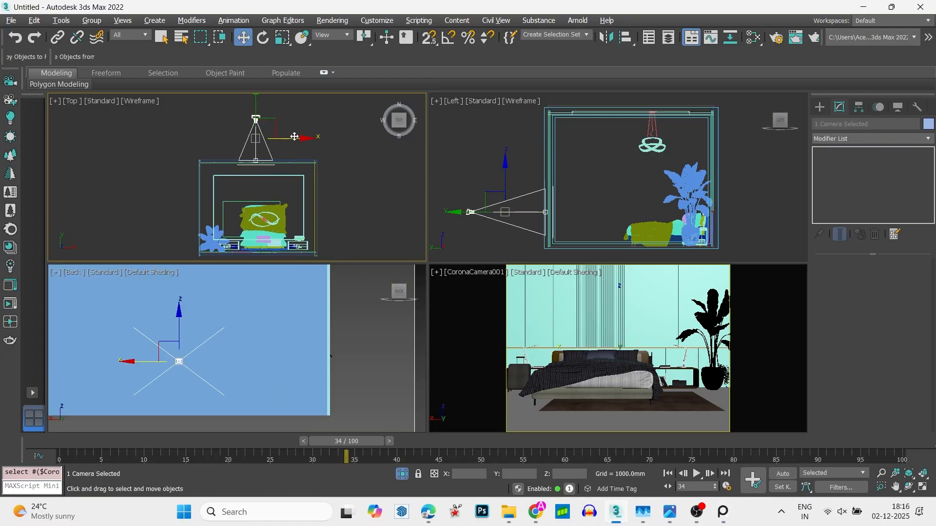
mouse_move(294, 137)
mouse_down()
mouse_move(315, 140)
mouse_move(296, 145)
mouse_up()
click(274, 122)
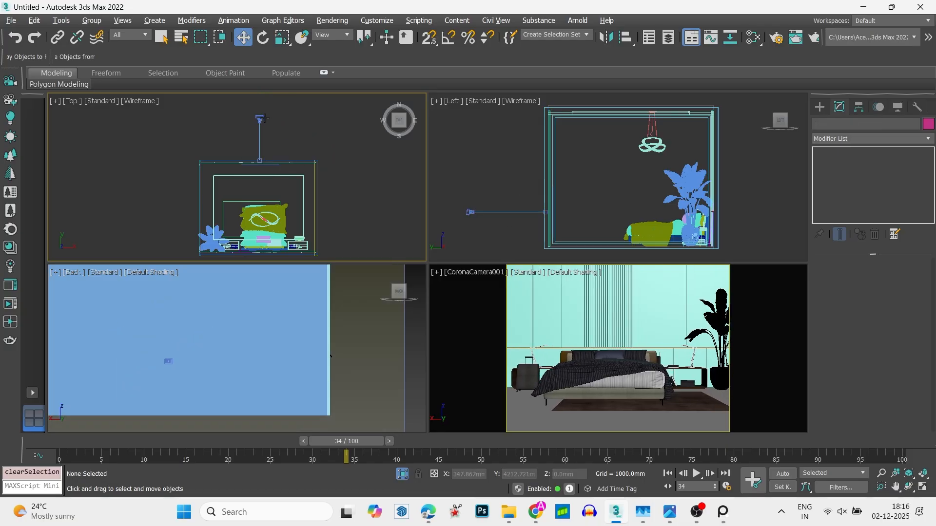
- Angle the camera toward the bed from the room's corner, shifting camera and target together about 227 mm in Y and 65 mm in X
click(262, 118)
drag(298, 122, 344, 167)
click(309, 142)
click(270, 142)
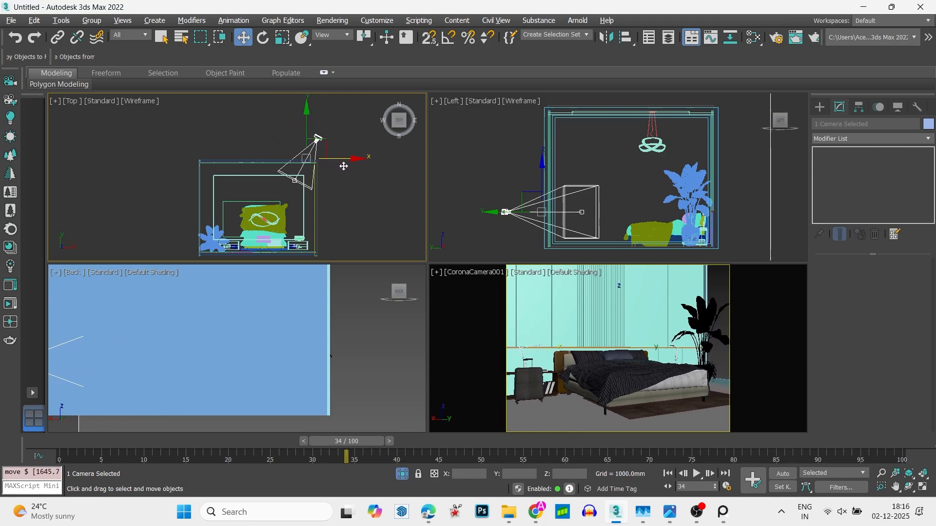
drag(309, 123, 310, 117)
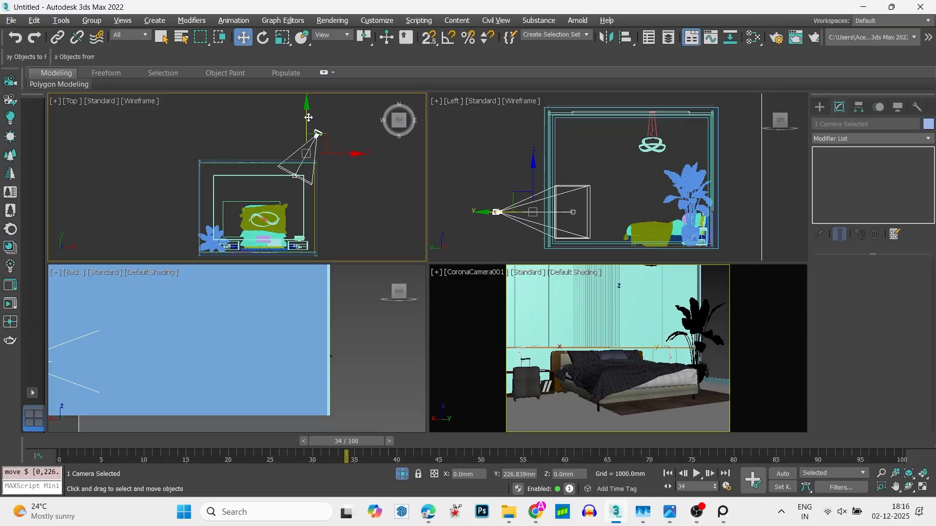
drag(350, 154, 351, 155)
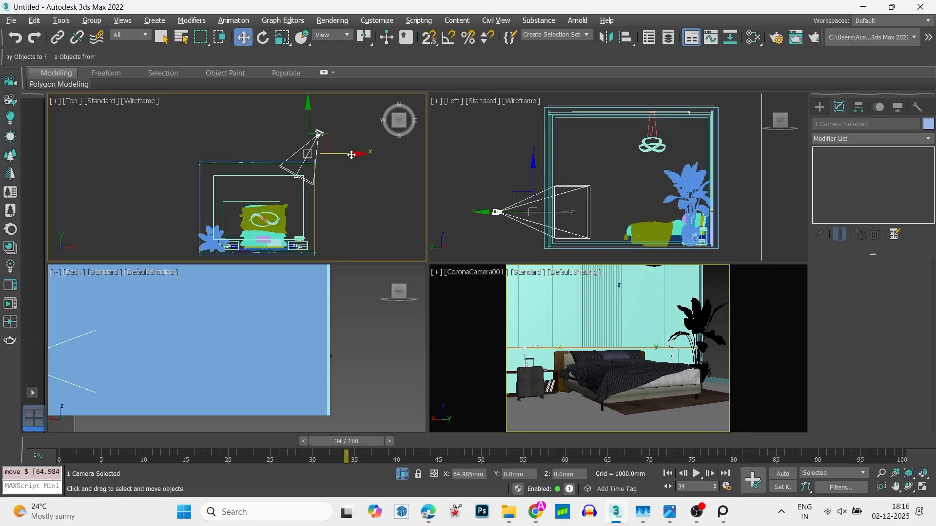
- Move only the camera along X to 3023.47 mm and switch its lens control from field of view to focal length
click(319, 132)
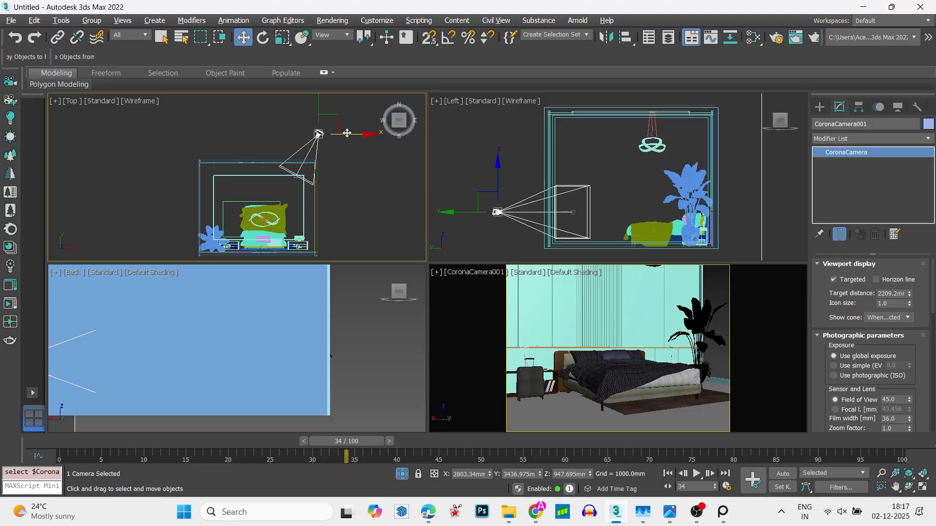
drag(360, 135, 355, 138)
middle_drag(345, 149, 340, 156)
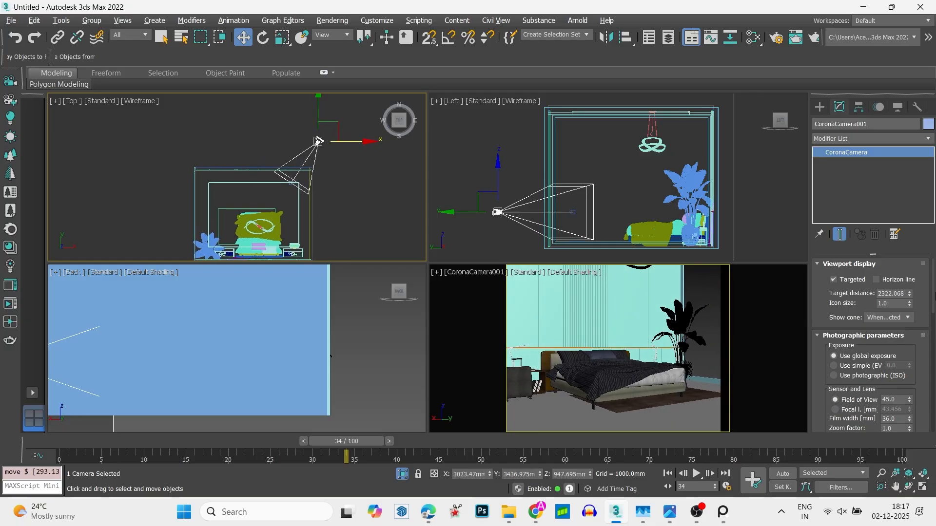
click(835, 410)
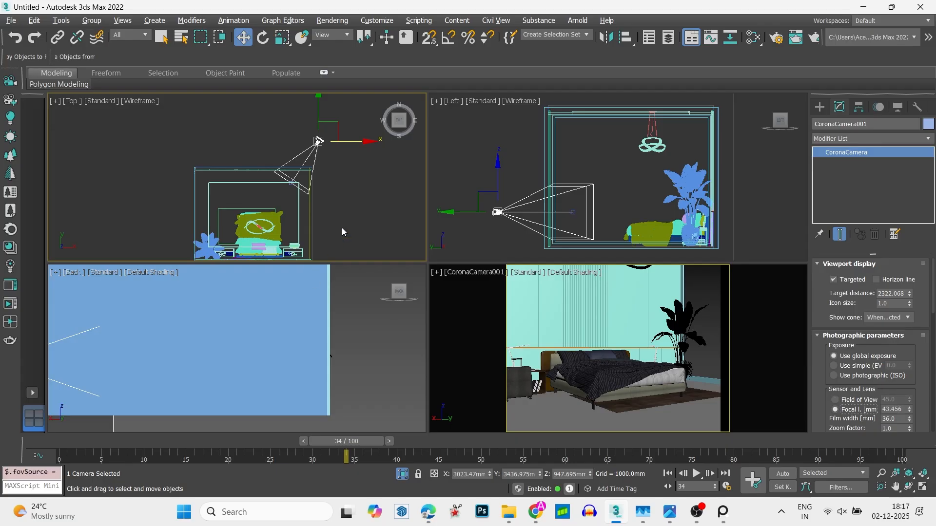
- Select the three ceiling objects in the front view, excluding the walls and the slatted panel
click(367, 169)
key(f)
key(z)
scroll(336, 168, down, 2)
middle_drag(310, 162, 306, 188)
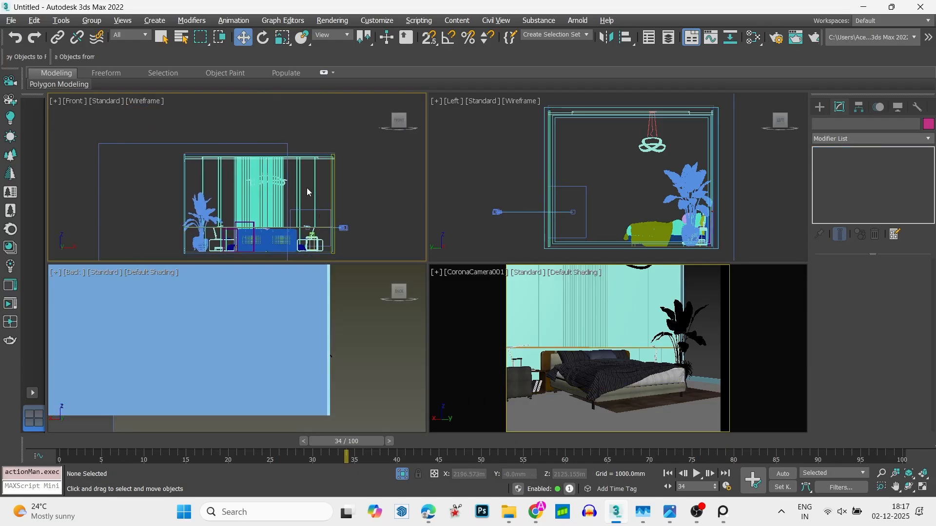
scroll(307, 149, up, 3)
drag(313, 187, 314, 187)
scroll(314, 187, down, 3)
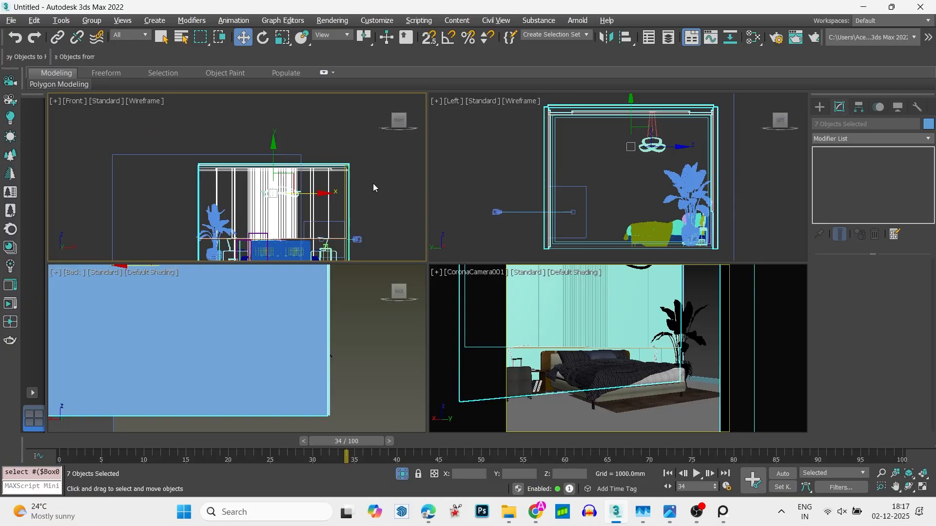
alt+drag(373, 188, 154, 284)
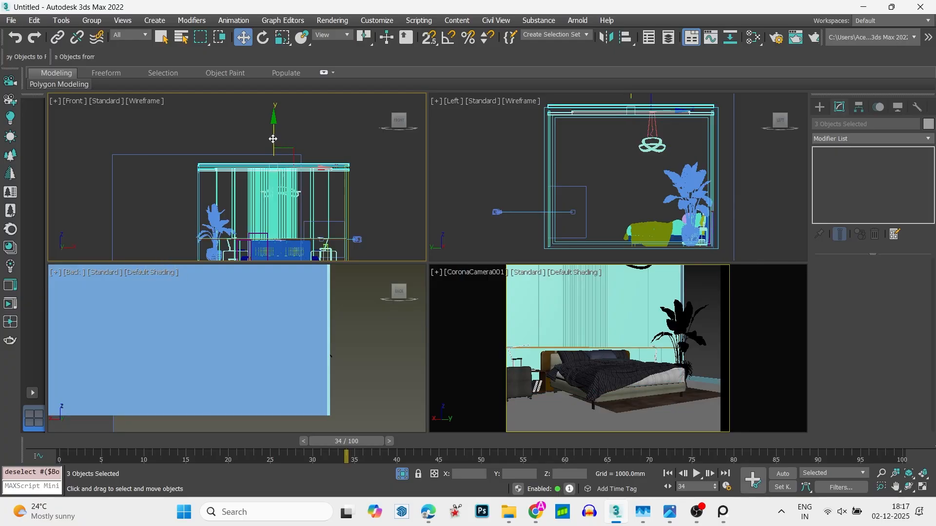
- Add the pendant light to the ceiling selection and lower everything together by about 394 mm in the front view
scroll(297, 208, up, 8)
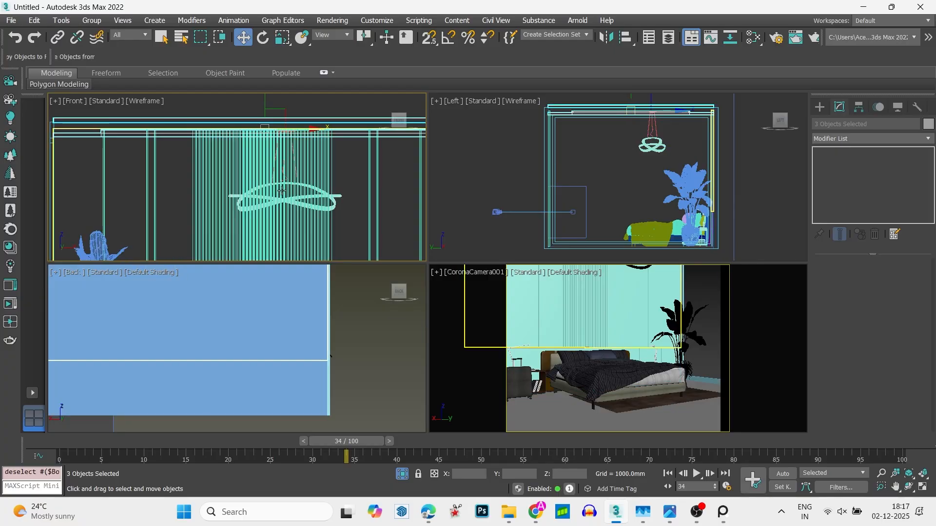
ctrl+click(298, 208)
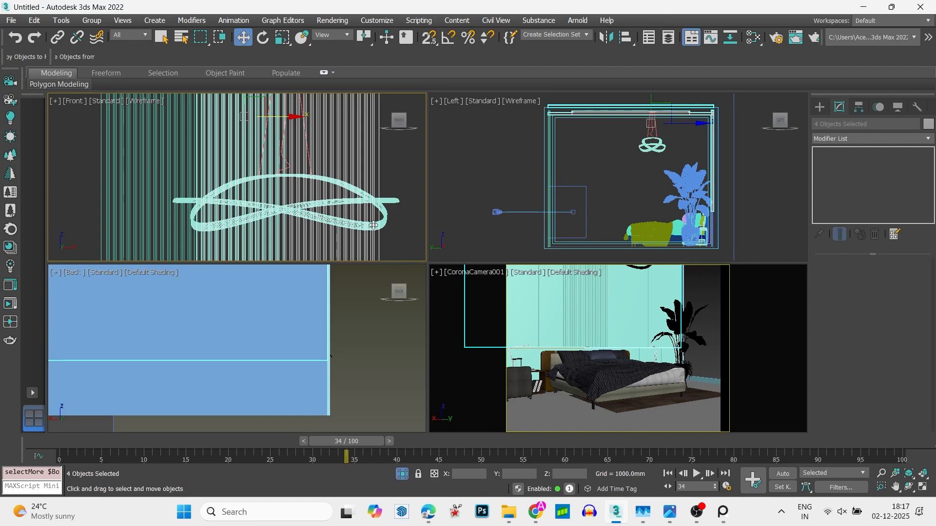
ctrl+click(390, 202)
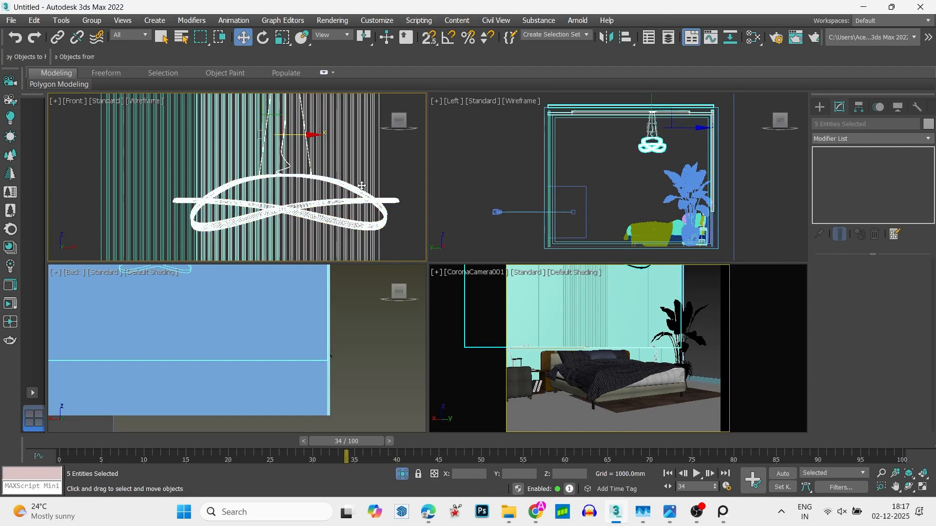
scroll(362, 180, down, 8)
scroll(363, 180, up, 5)
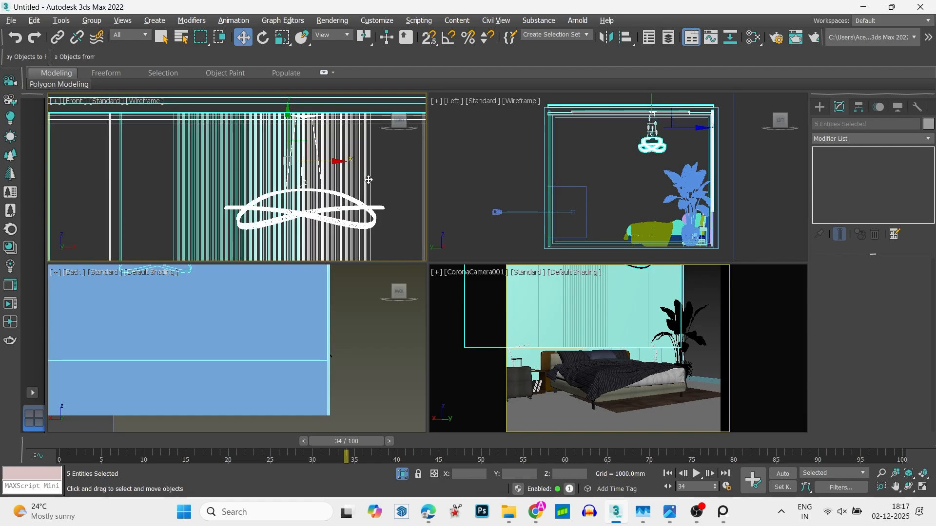
alt+click(369, 180)
scroll(363, 178, down, 3)
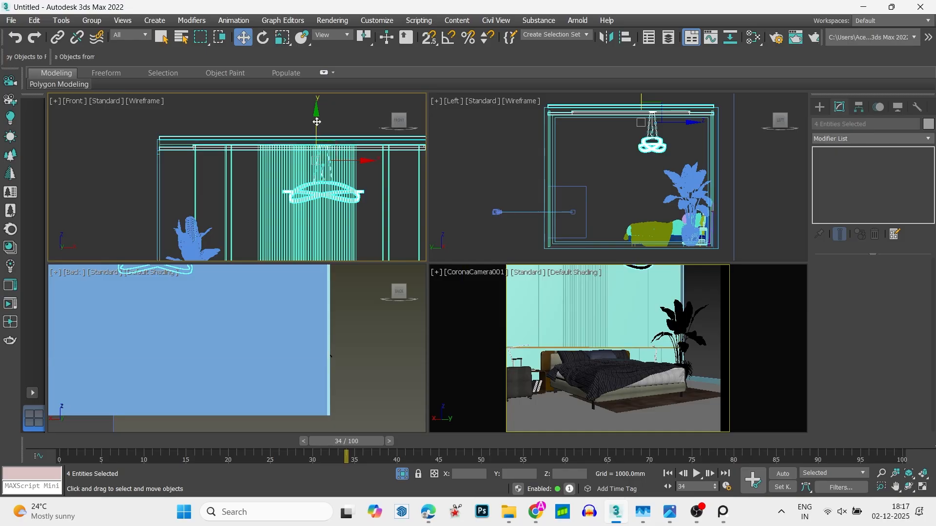
drag(316, 122, 330, 144)
scroll(322, 145, down, 4)
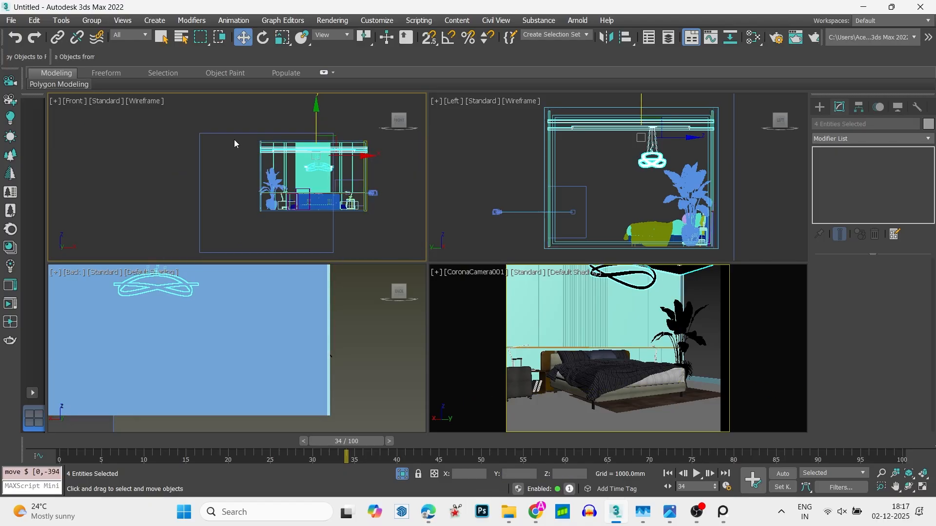
click(236, 144)
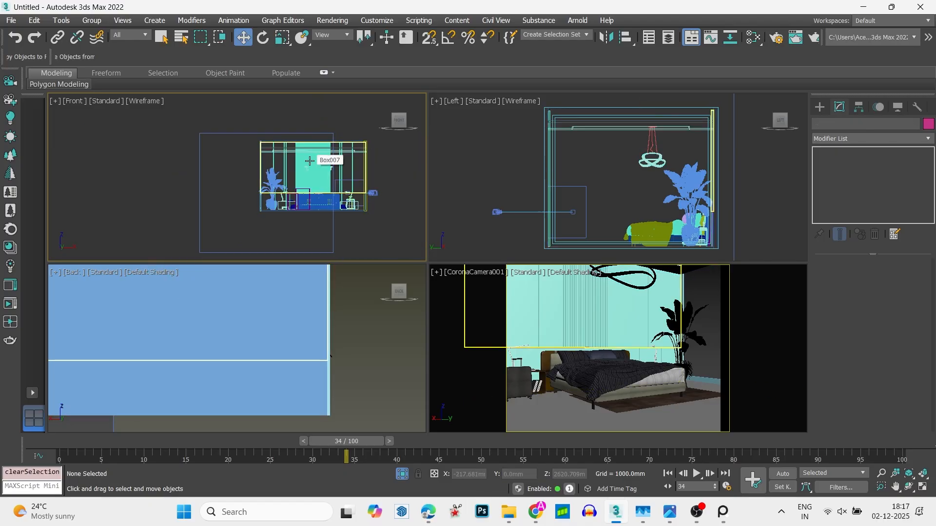
- Select the camera in the top view and set its focal length to 40 mm
scroll(308, 144, up, 2)
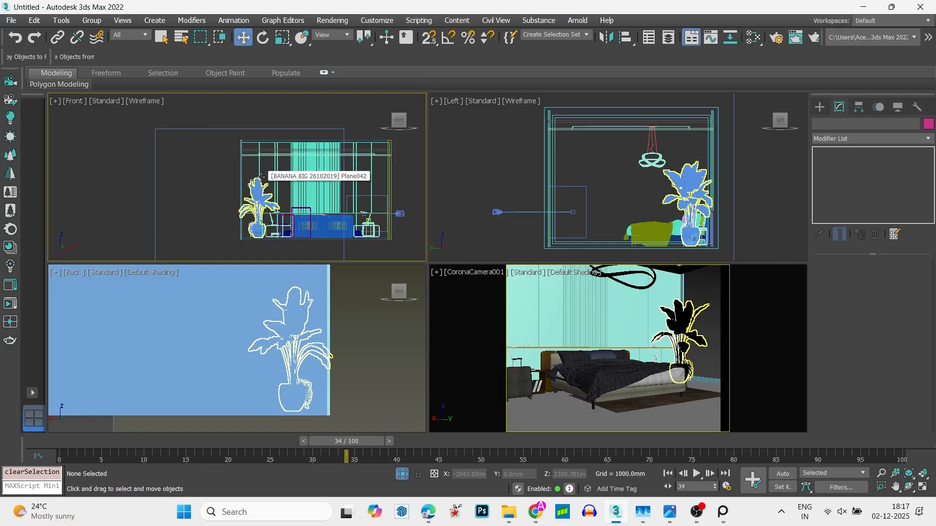
key(t)
scroll(356, 185, up, 4)
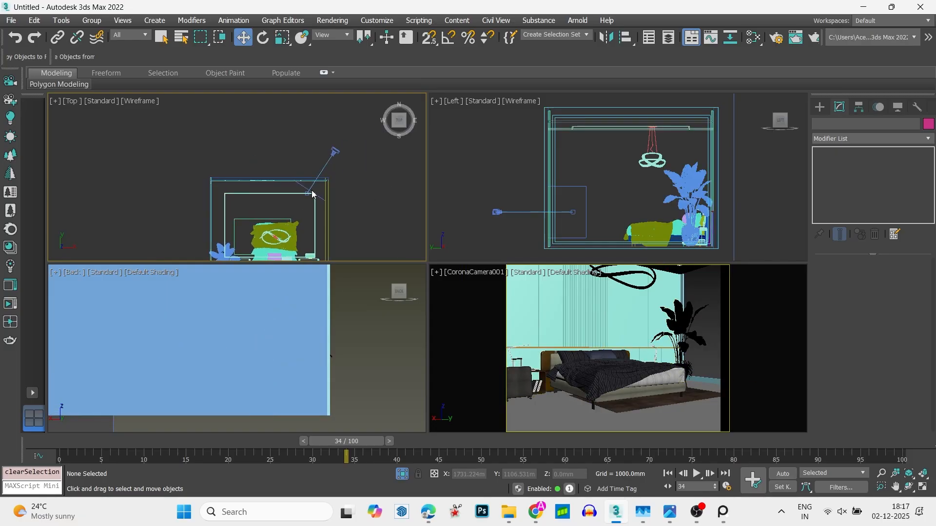
click(335, 151)
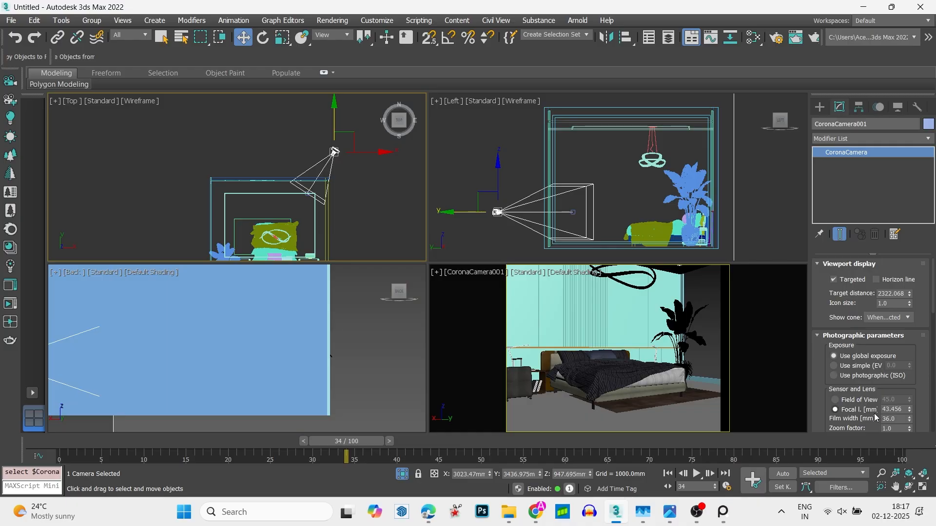
key(Return)
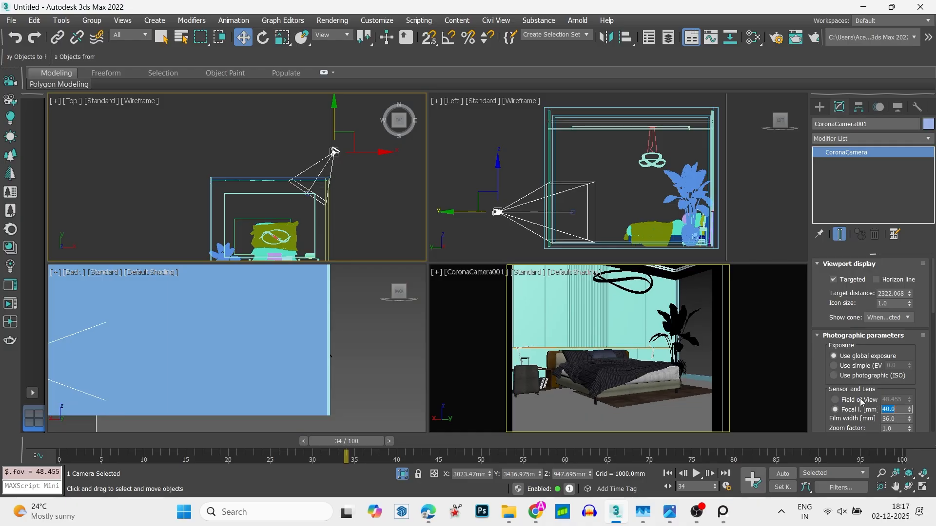
middle_drag(272, 204, 248, 216)
click(338, 195)
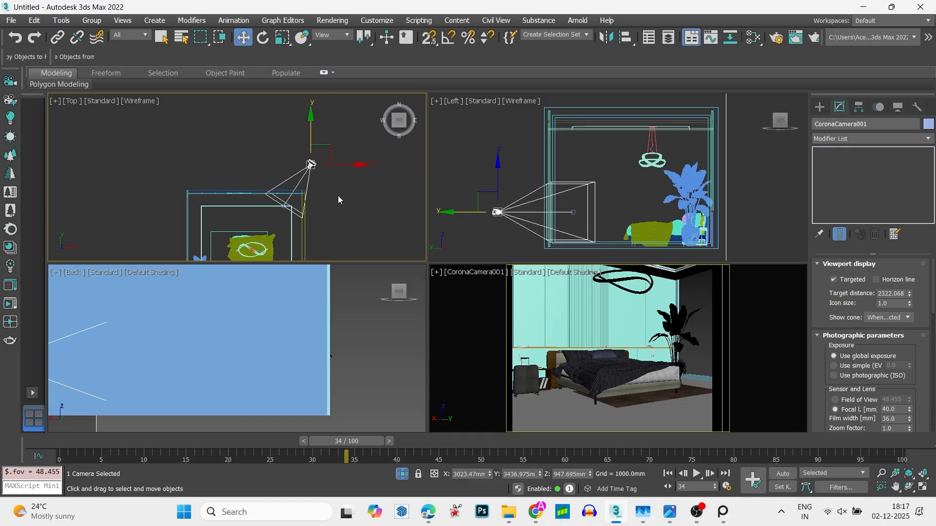
- Select the camera target and raise it about 147 mm in the front view
click(305, 178)
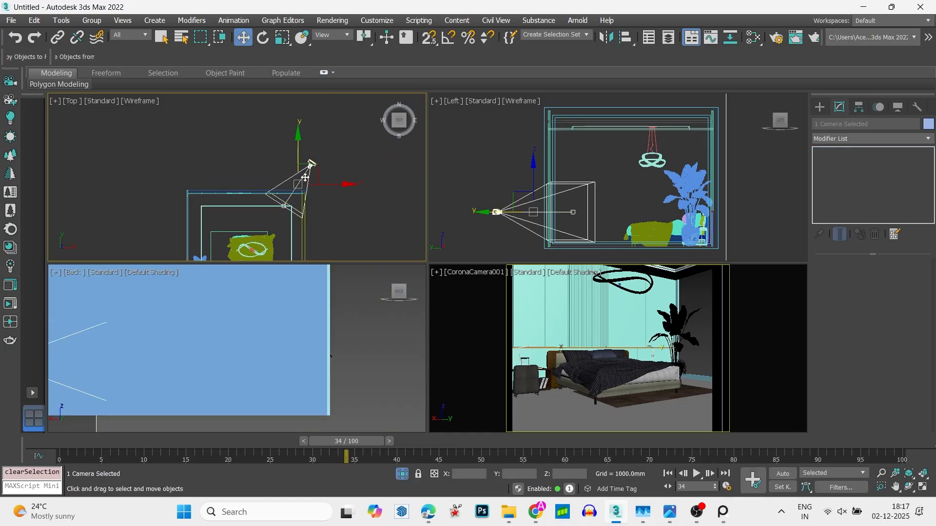
scroll(281, 215, up, 5)
click(281, 216)
scroll(281, 195, up, 5)
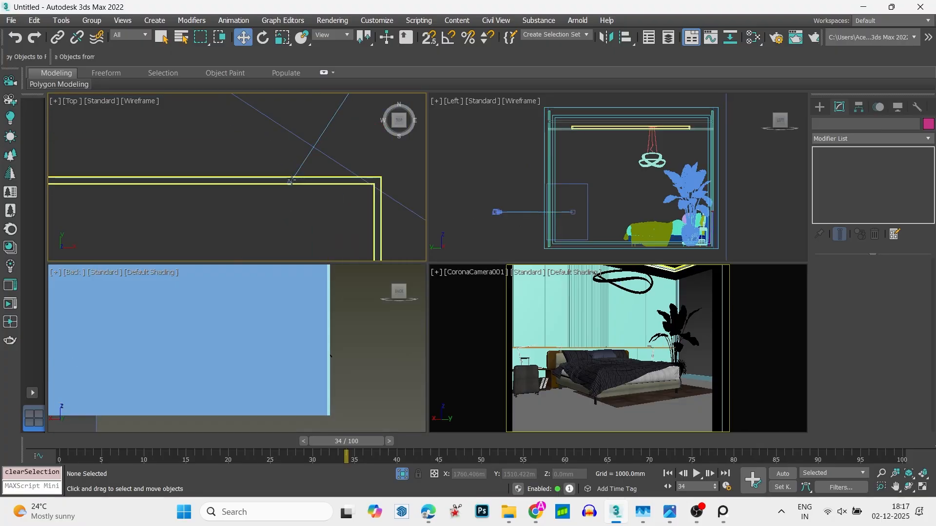
click(290, 185)
scroll(289, 186, up, 4)
click(289, 167)
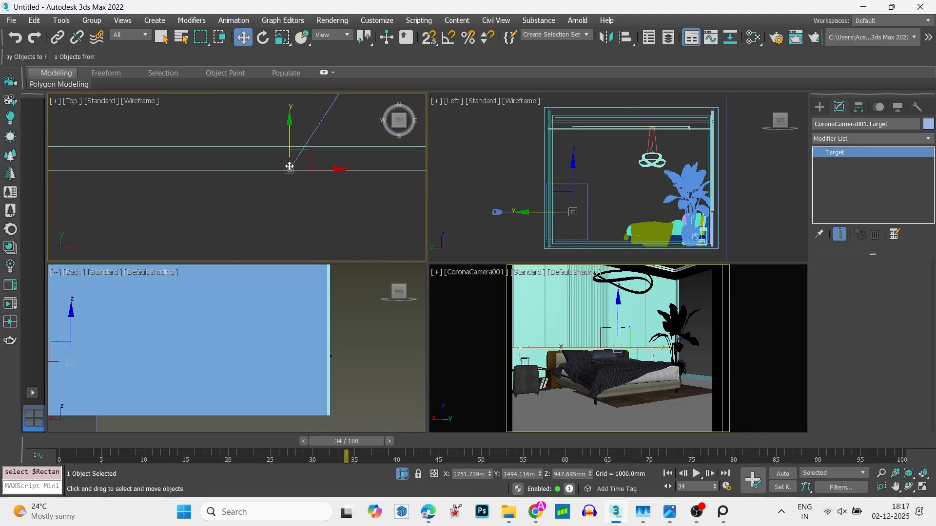
key(f)
scroll(262, 204, down, 4)
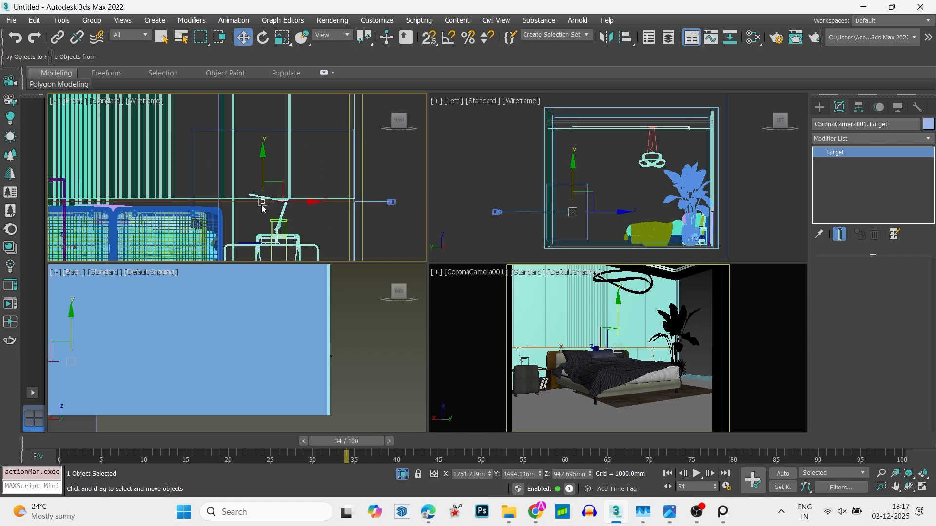
drag(269, 169, 264, 154)
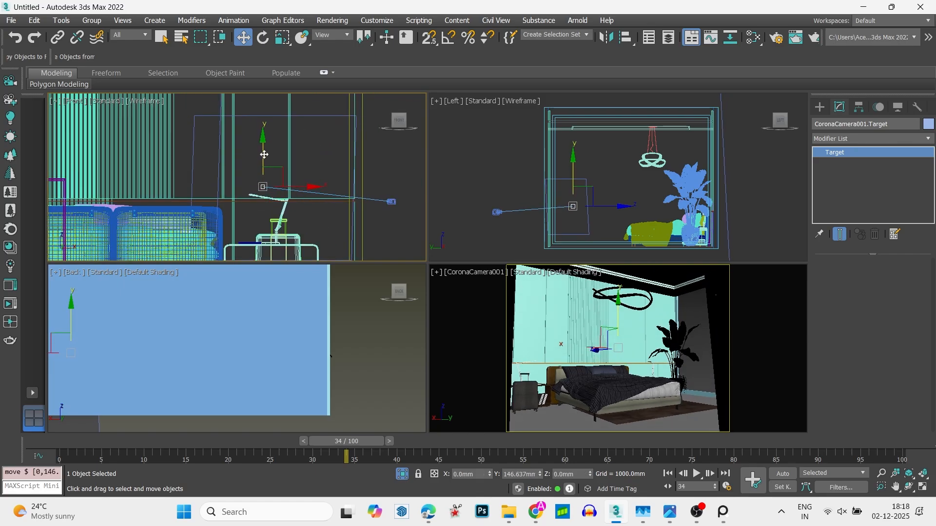
- Select the camera in the top view and enable its automatic vertical tilt
key(t)
key(a)
middle_drag(264, 164, 263, 194)
scroll(263, 195, down, 1)
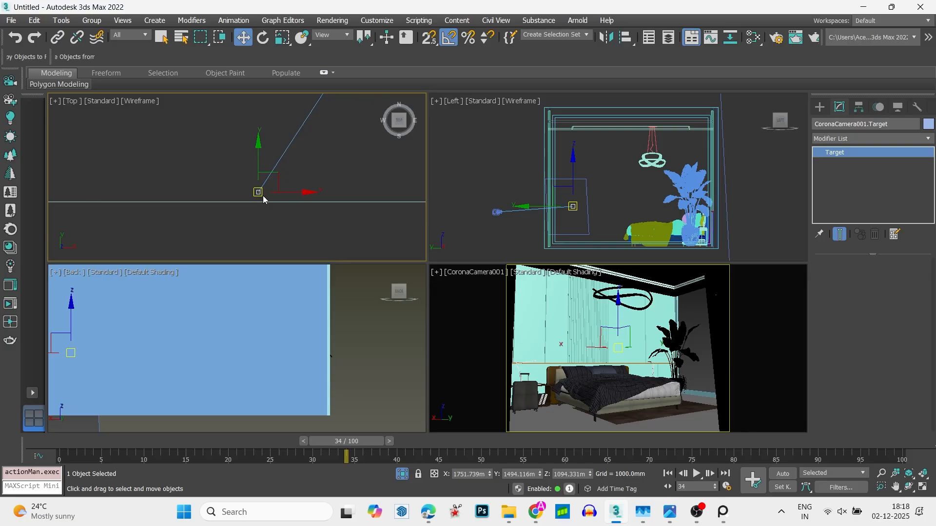
scroll(263, 198, down, 6)
click(312, 145)
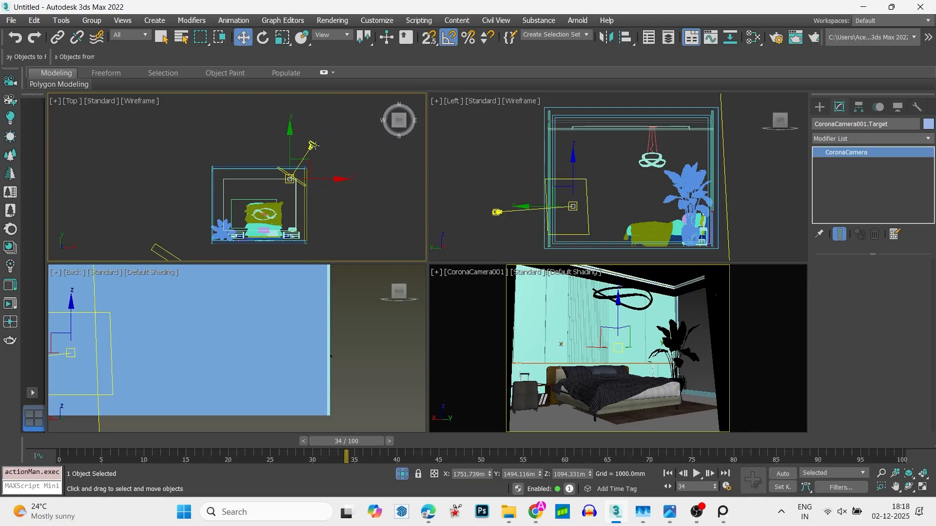
click(312, 145)
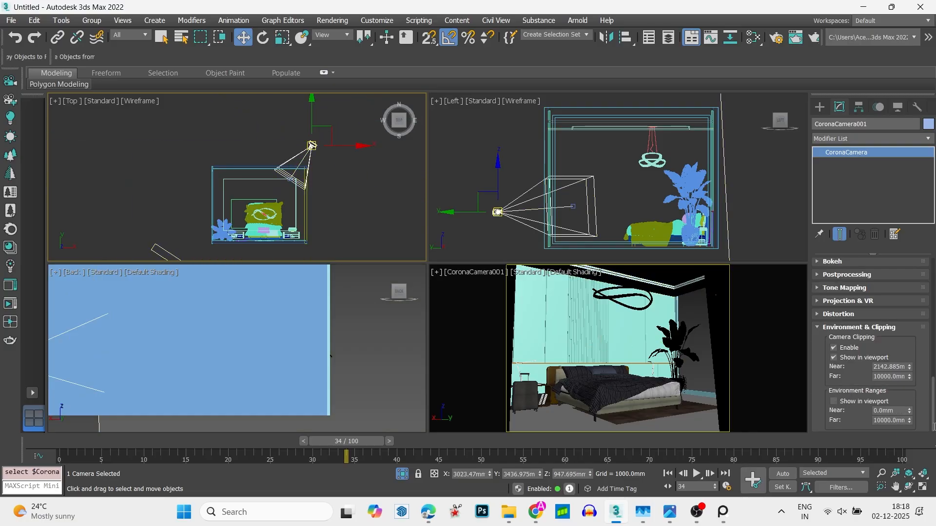
scroll(929, 395, down, 8)
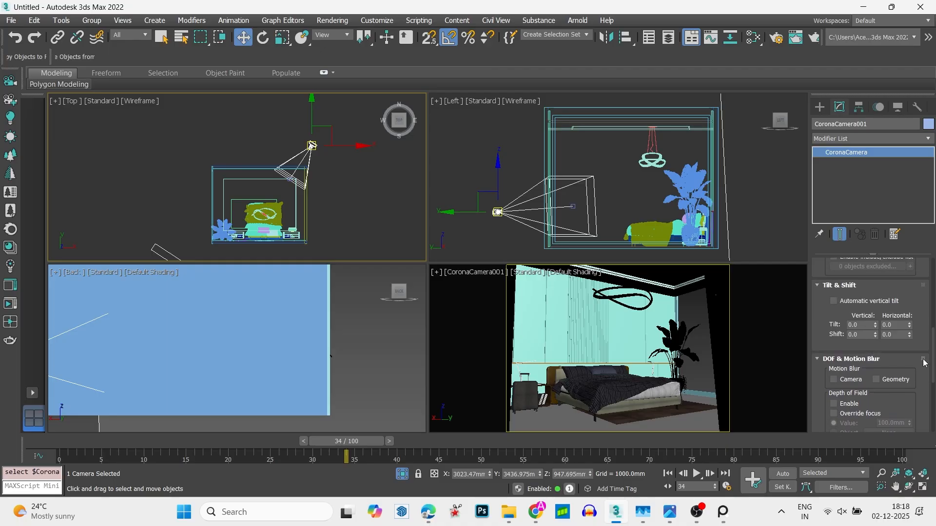
click(210, 145)
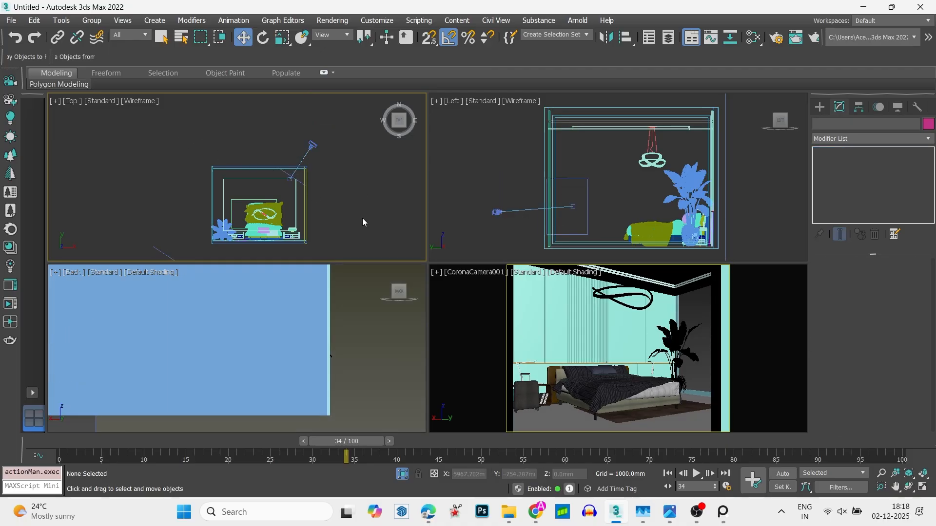
- Select the camera together with its target in the top view and move both about 160 mm toward the room and 62 mm along negative X
key(alt+w)
key(alt+w)
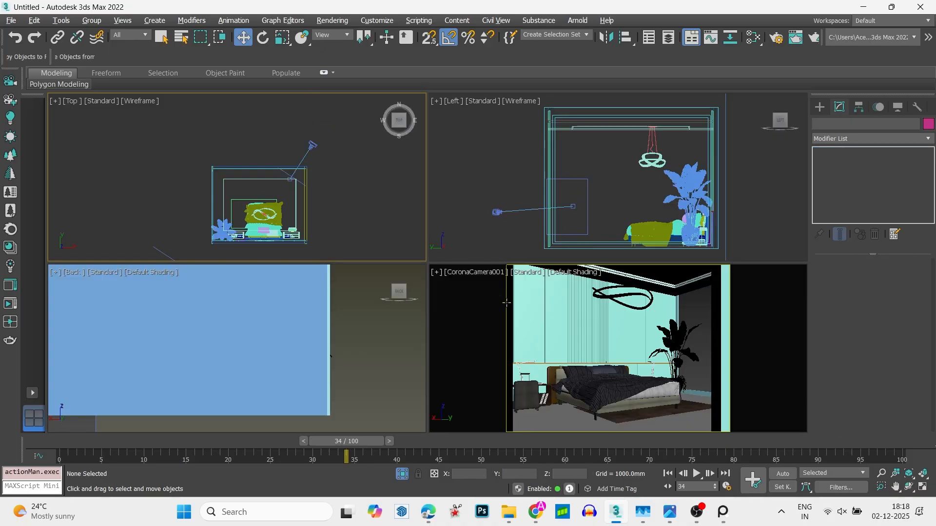
scroll(297, 190, up, 5)
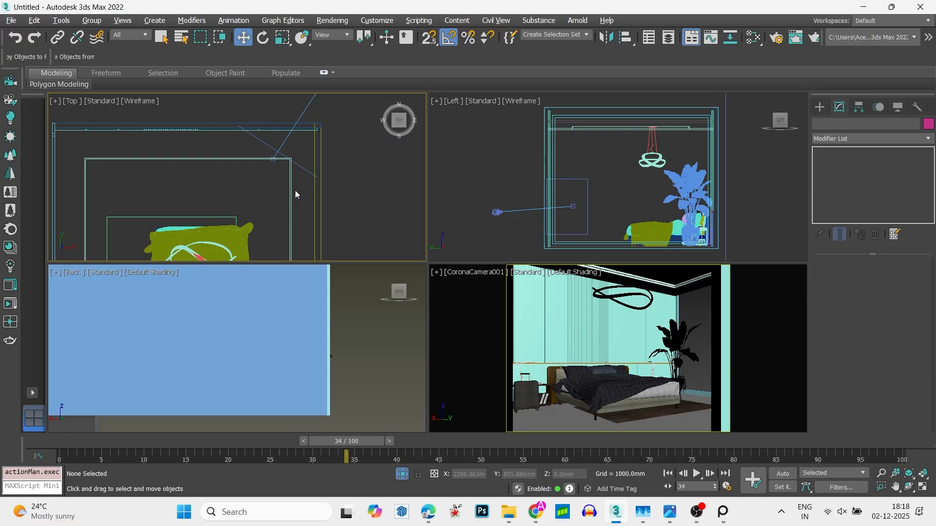
click(284, 141)
middle_drag(297, 124, 290, 188)
drag(297, 140, 301, 148)
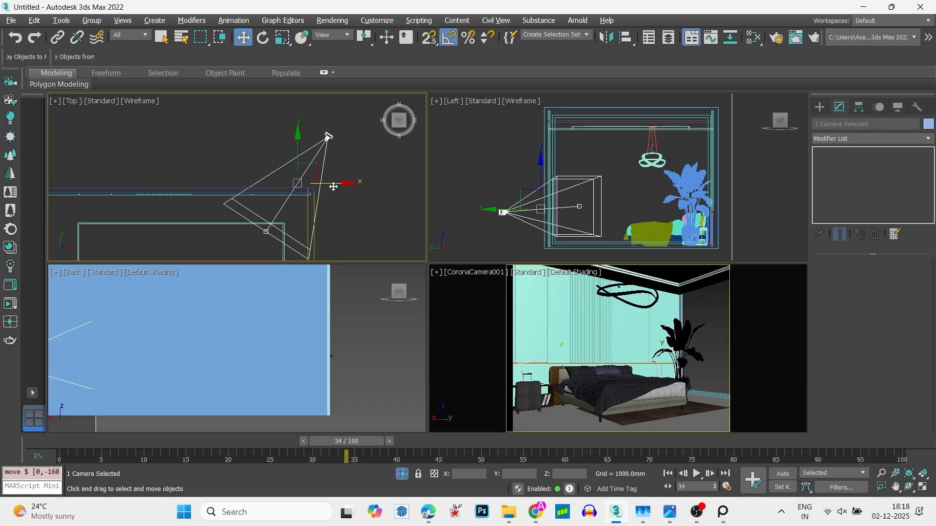
drag(333, 187, 331, 186)
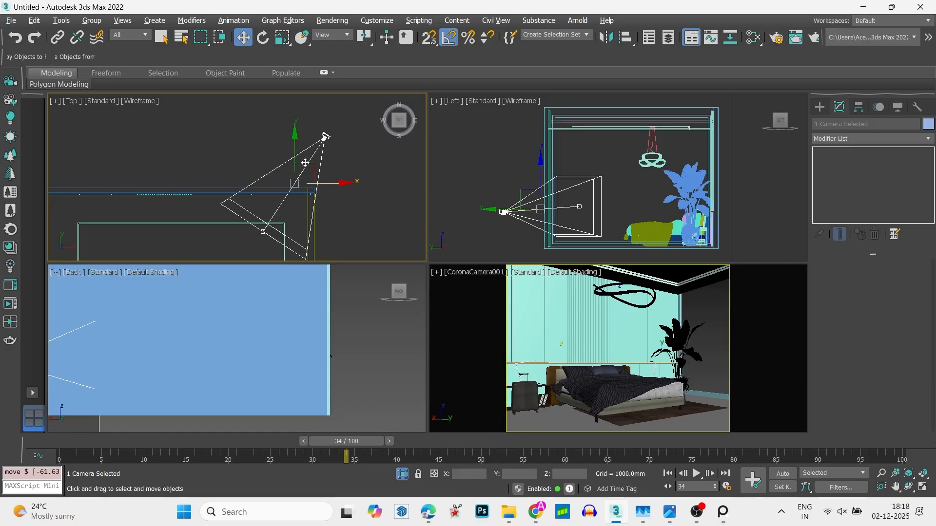
drag(294, 151, 299, 149)
click(354, 181)
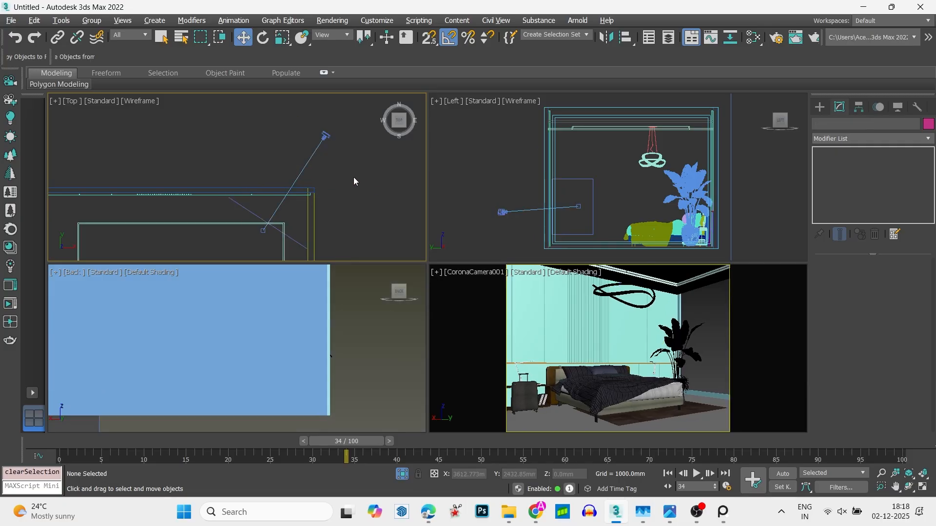
- Move only the camera about 168 mm back in Y and 98 mm in X, and set its near clipping to about 2764 mm
click(325, 134)
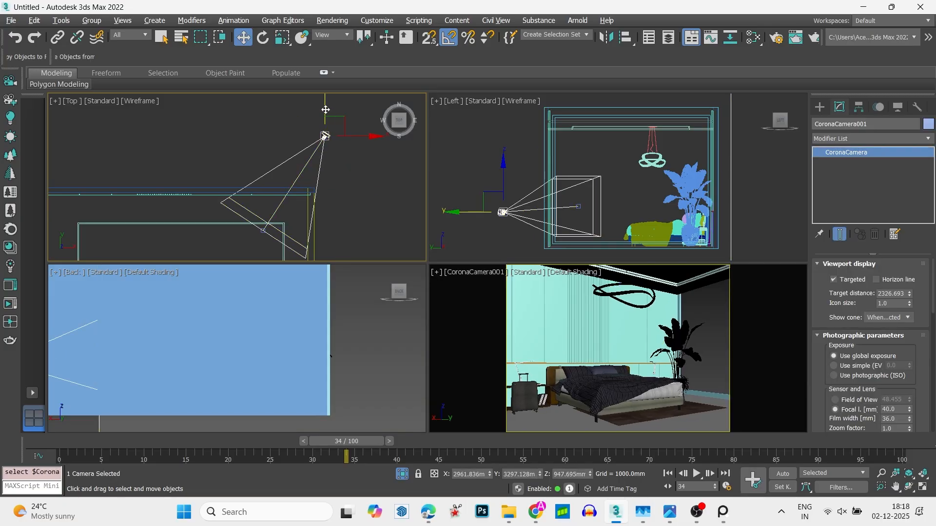
drag(325, 106, 367, 130)
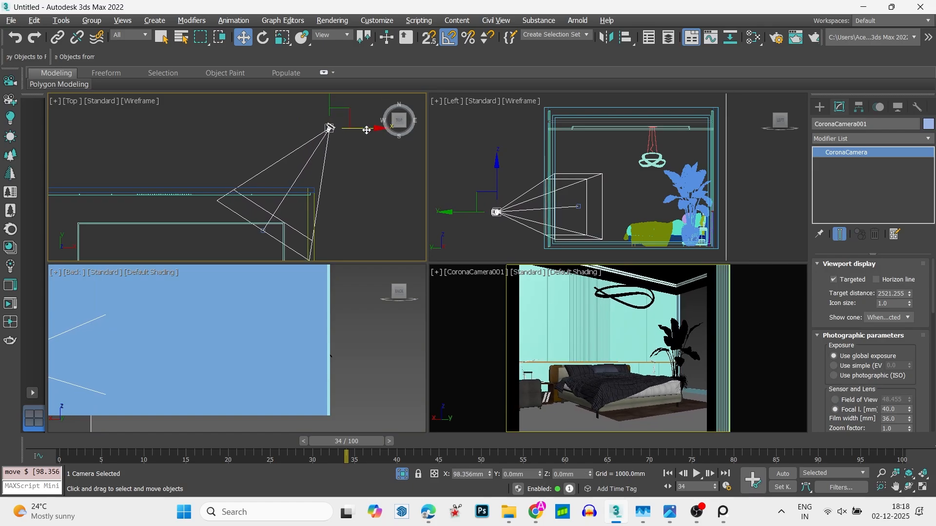
drag(914, 369, 909, 176)
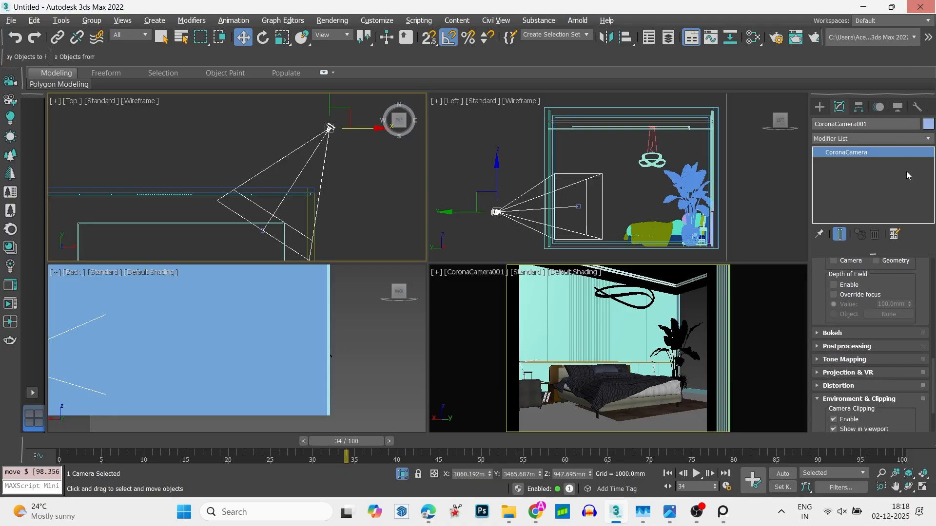
scroll(923, 286, down, 2)
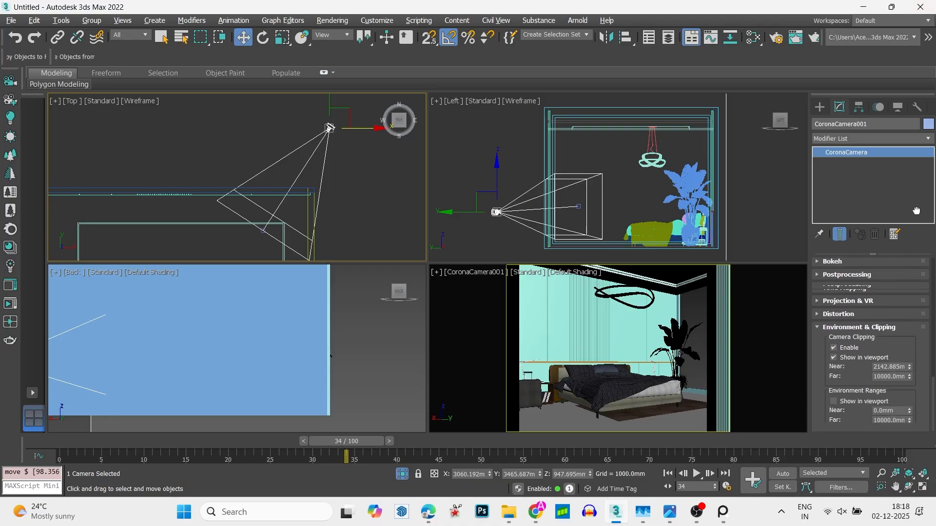
drag(910, 366, 912, 348)
scroll(288, 160, down, 2)
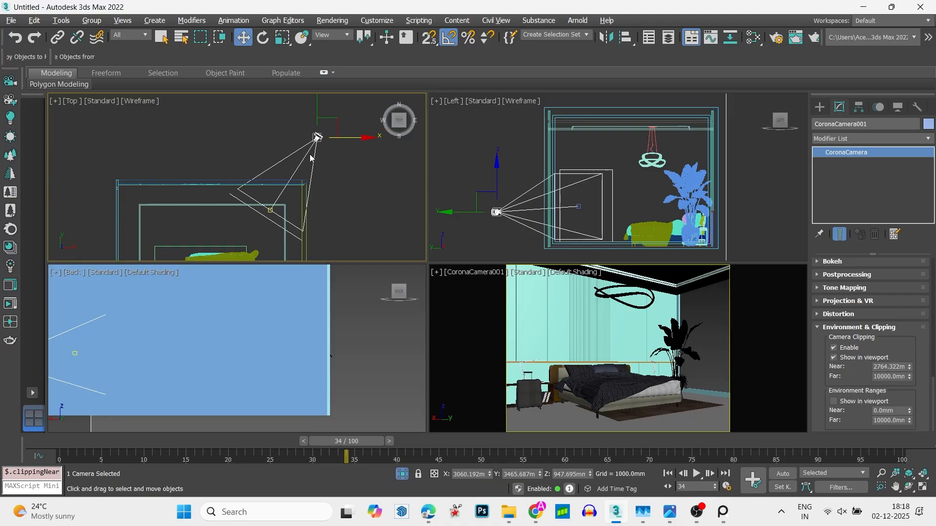
click(363, 179)
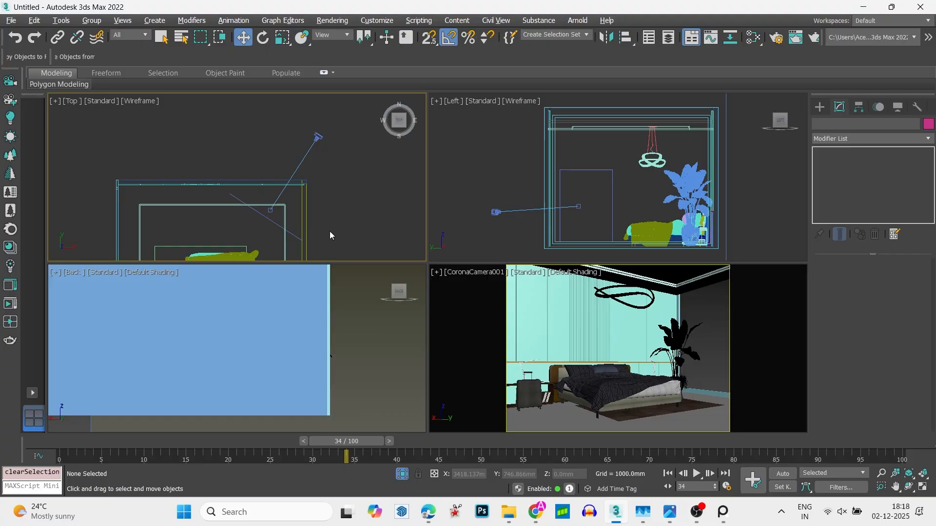
scroll(346, 163, down, 4)
scroll(343, 179, up, 4)
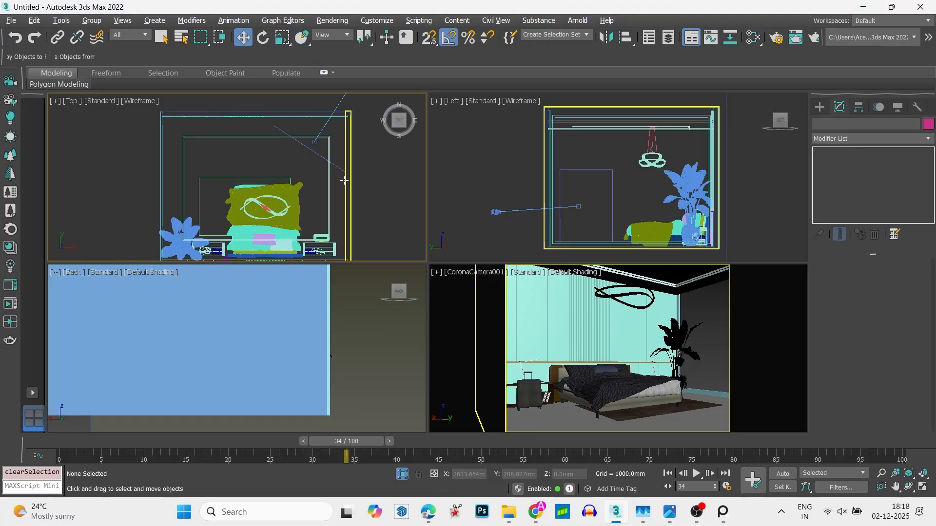
scroll(343, 178, down, 4)
alt+middle_drag(343, 178, 390, 153)
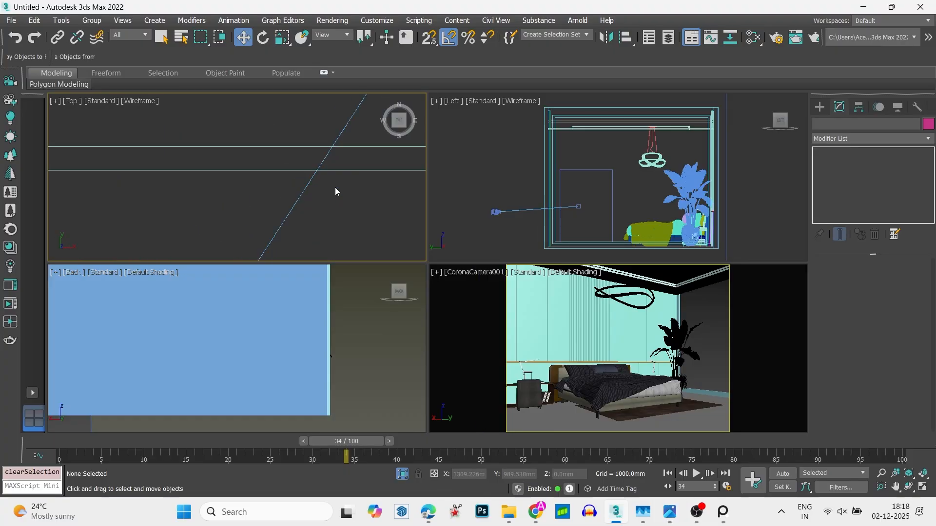
key(t)
scroll(176, 155, up, 3)
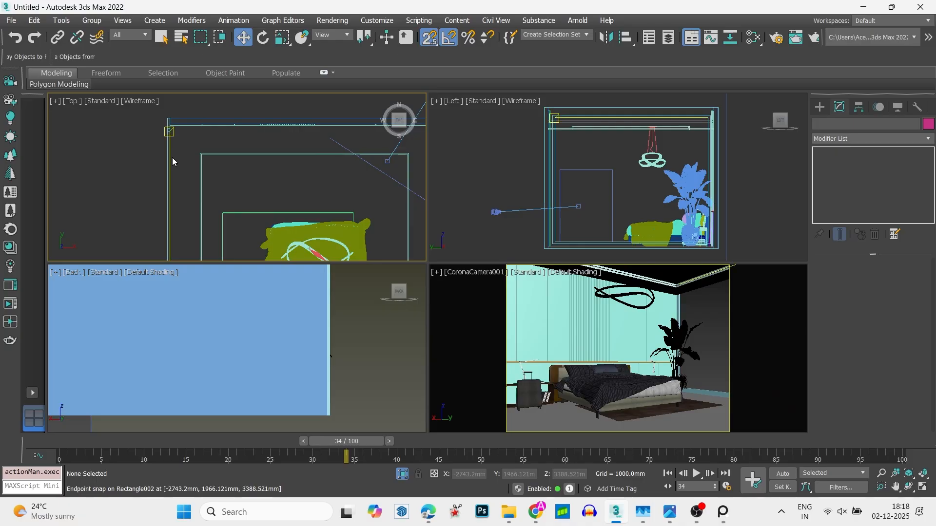
click(167, 158)
scroll(226, 116, down, 3)
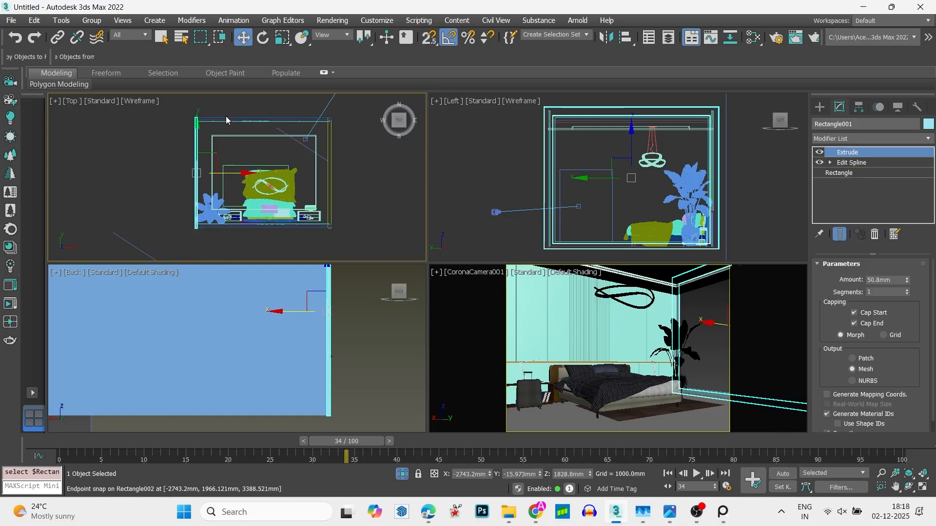
click(222, 138)
click(223, 138)
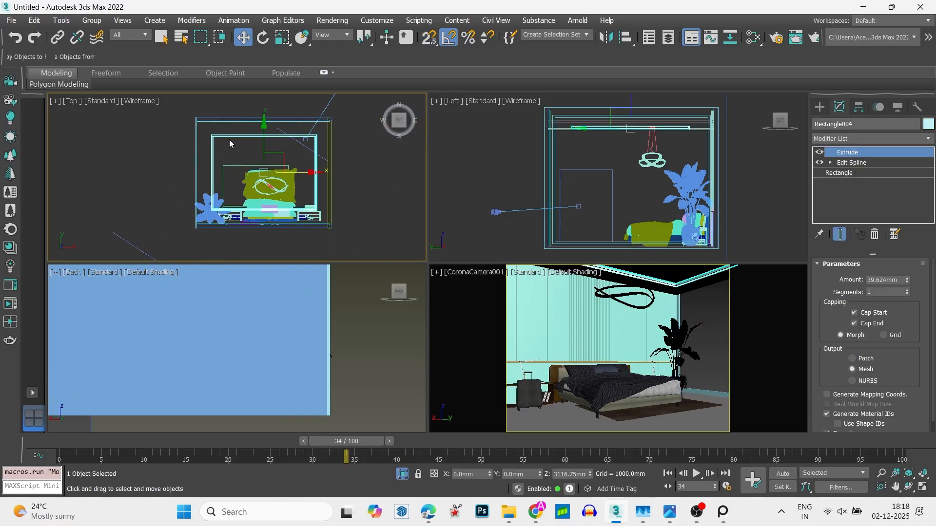
click(851, 162)
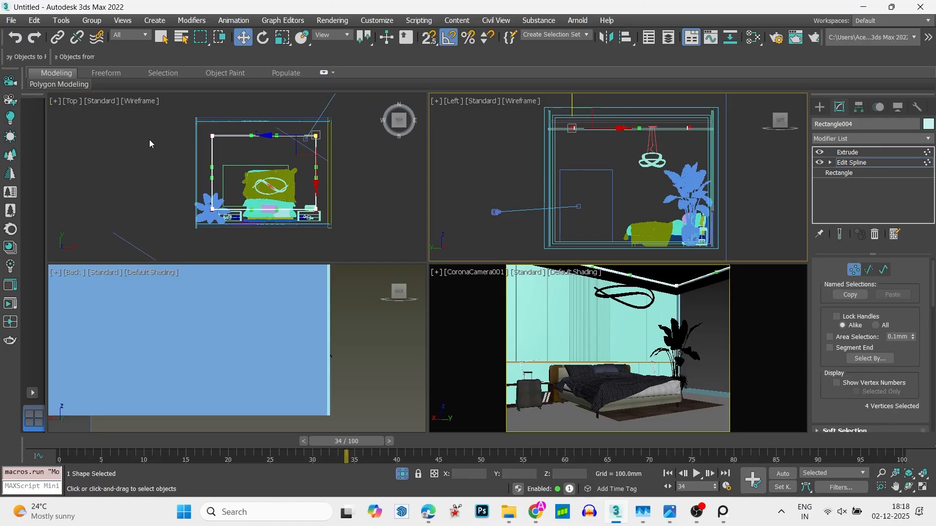
click(197, 146)
scroll(232, 147, up, 3)
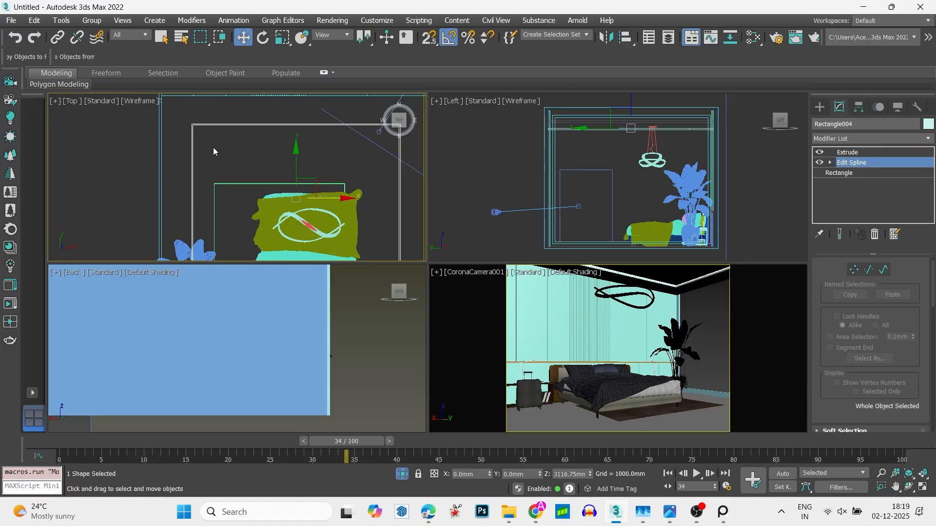
click(212, 142)
- Try to shift the side wall near the plant slightly outward in the top view, and undo the move
click(164, 155)
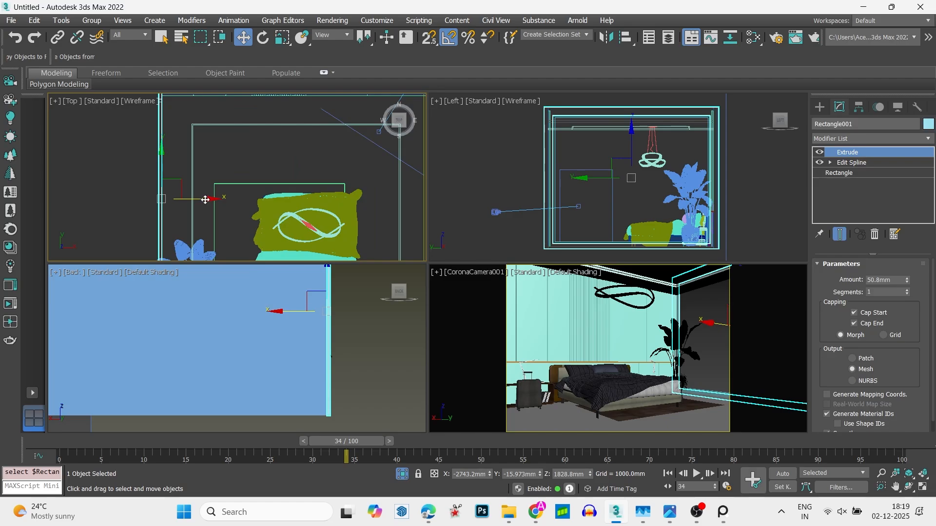
drag(204, 200, 196, 199)
middle_drag(204, 125, 228, 113)
key(ctrl+z)
- Select the ceiling panel and its inner frame together and move them about 138 mm along positive X in the top view
scroll(228, 114, up, 2)
scroll(228, 113, up, 2)
drag(269, 167, 226, 125)
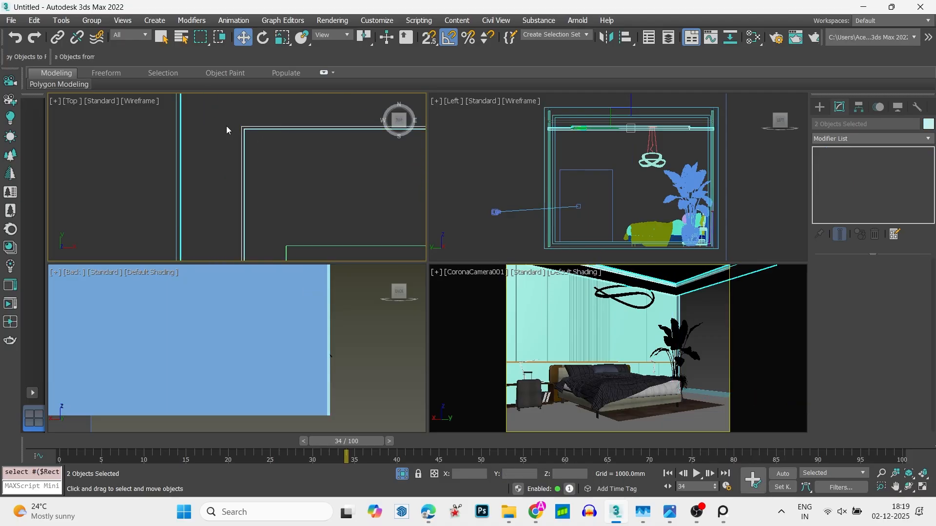
scroll(254, 170, down, 2)
scroll(254, 173, down, 2)
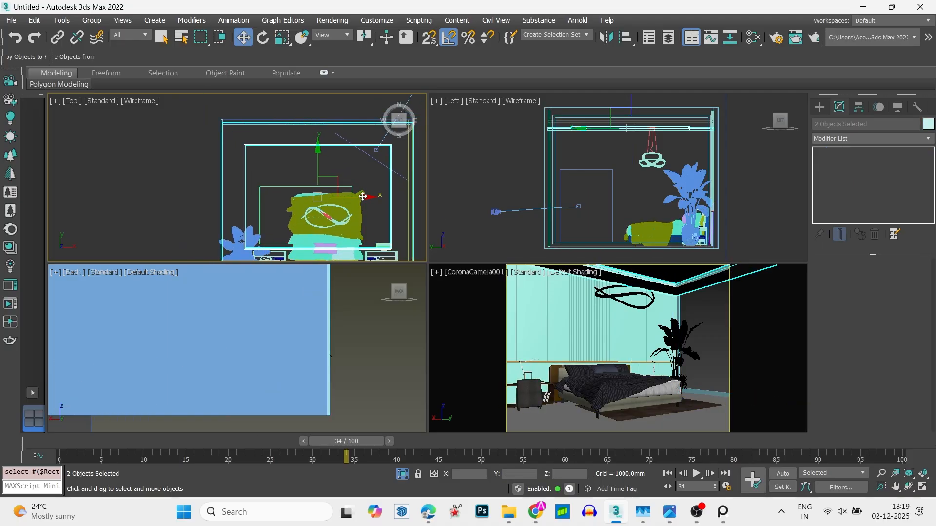
drag(360, 198, 365, 199)
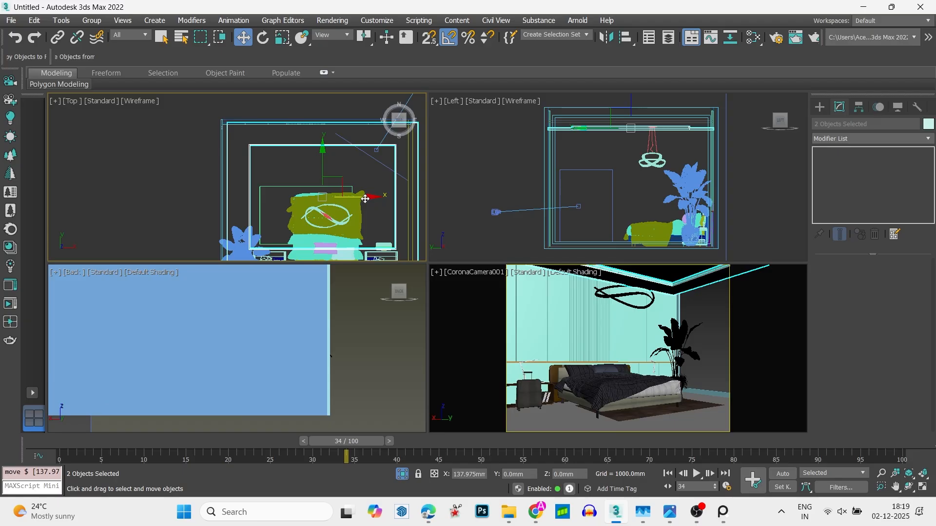
click(297, 141)
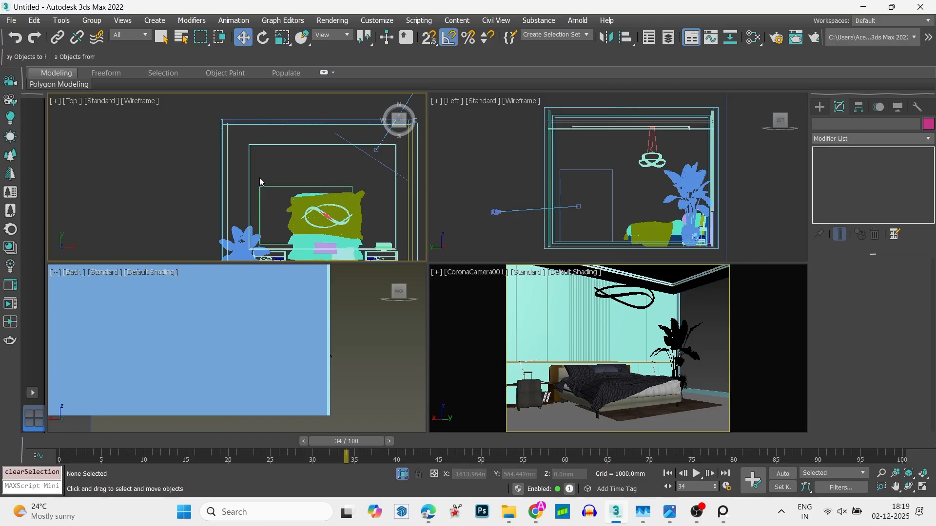
- Examine how the shifted ceiling lines up with both side walls in the top view
scroll(193, 141, up, 3)
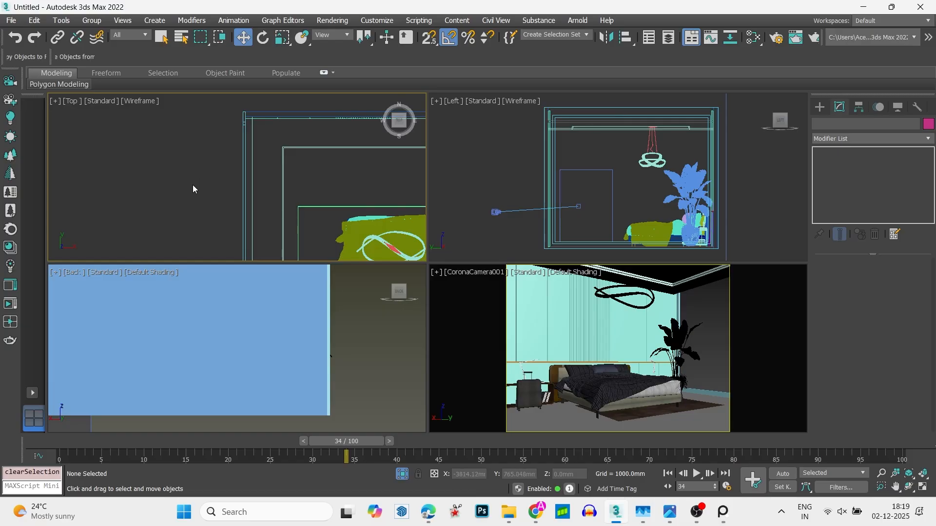
scroll(192, 186, down, 3)
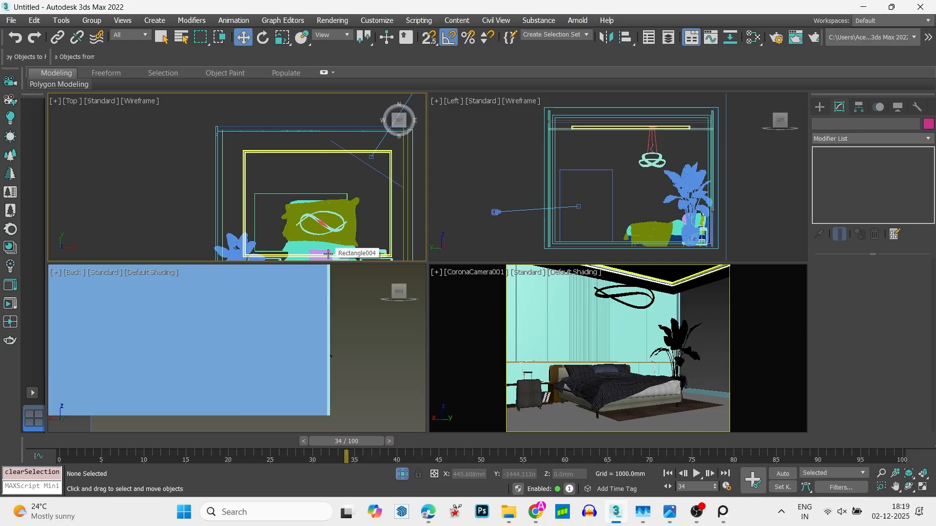
scroll(284, 214, down, 2)
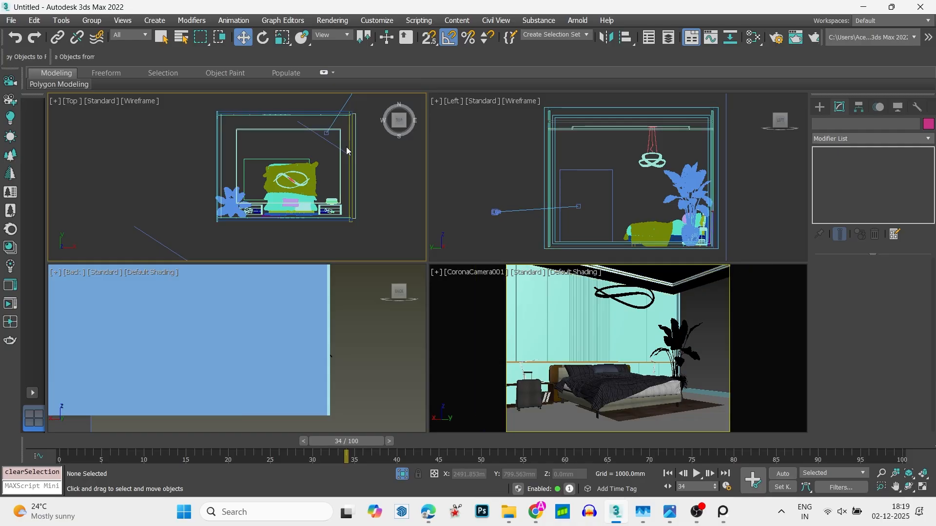
scroll(218, 117, up, 3)
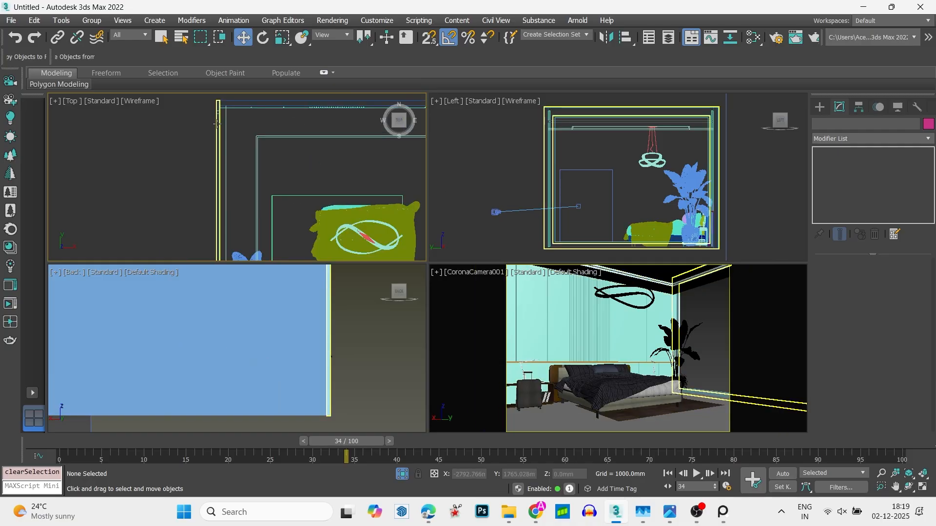
scroll(197, 147, down, 4)
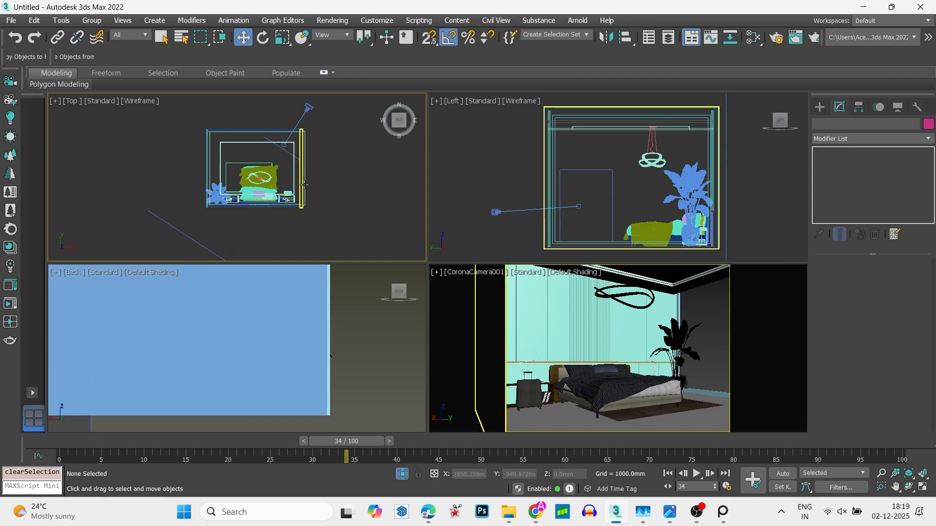
scroll(217, 137, up, 5)
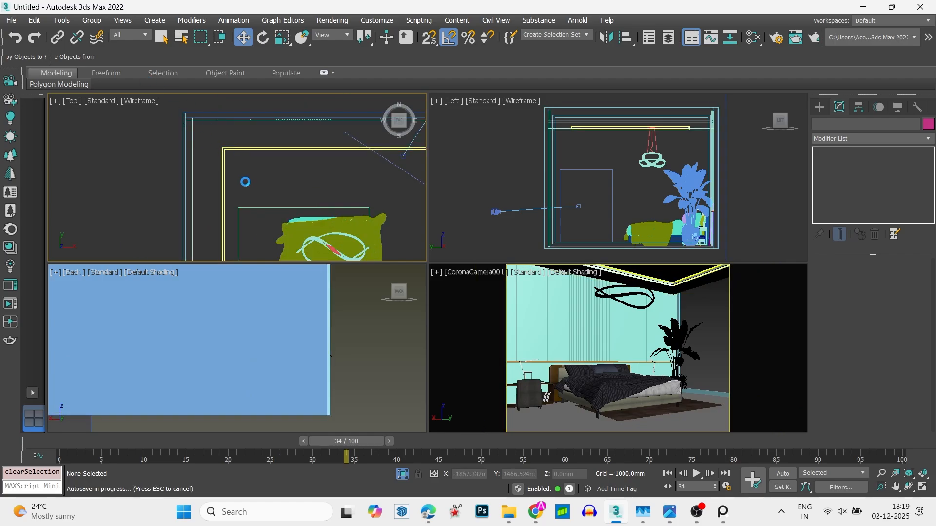
scroll(248, 167, down, 2)
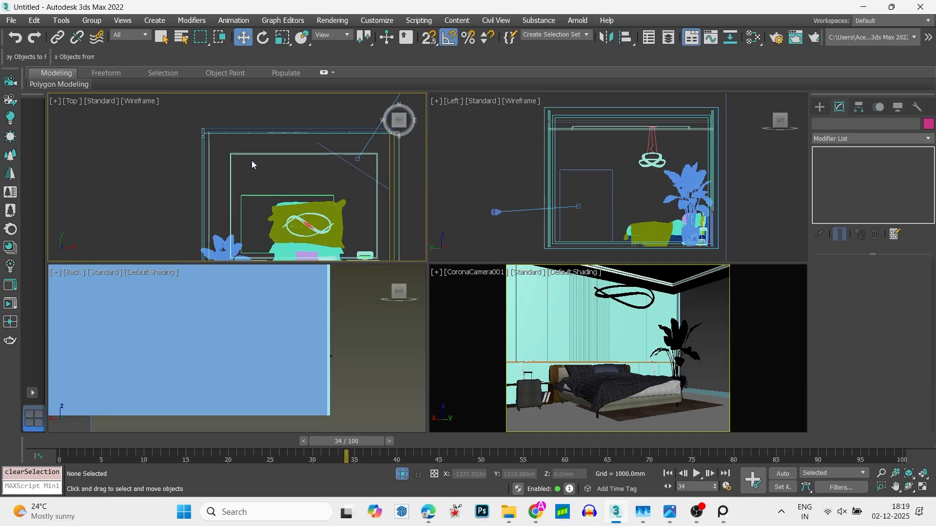
click(256, 209)
click(280, 188)
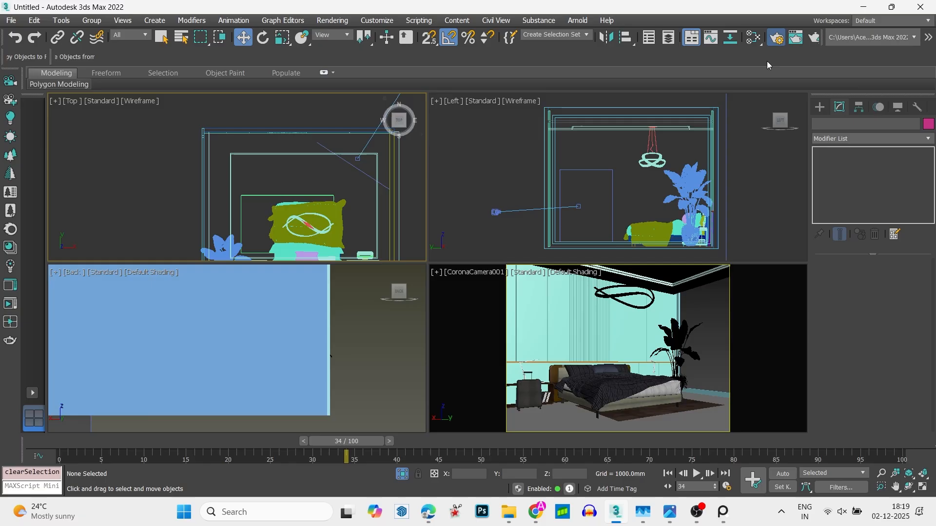
- Switch the production renderer to CoronaRenderer in the render setup and show its scene settings
click(776, 37)
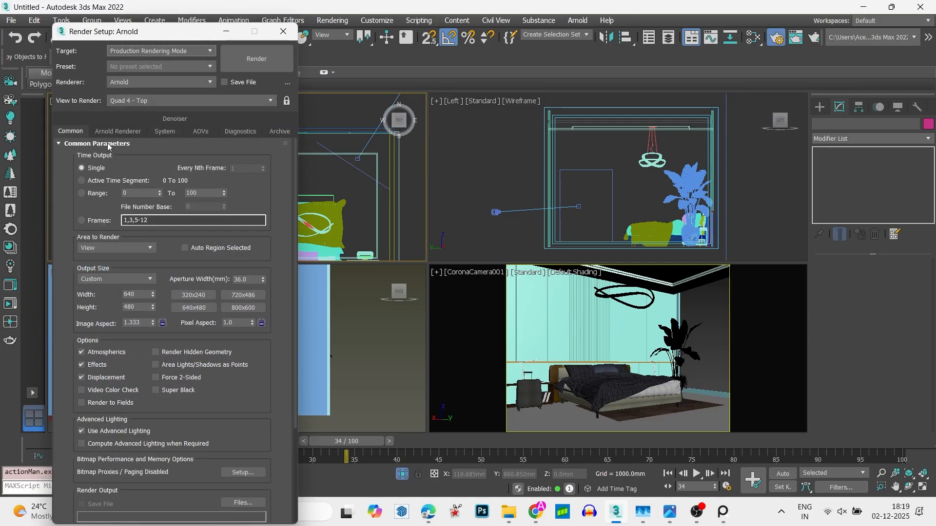
click(156, 85)
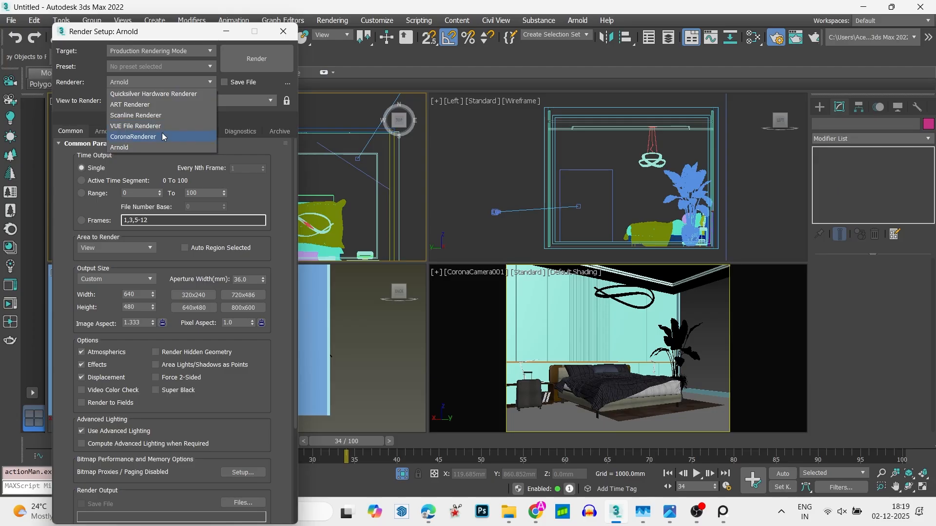
click(162, 133)
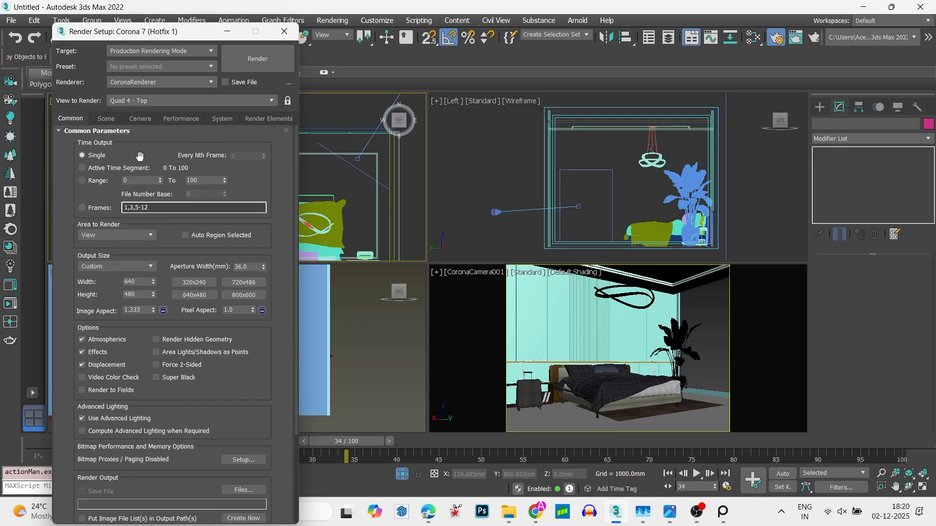
click(107, 121)
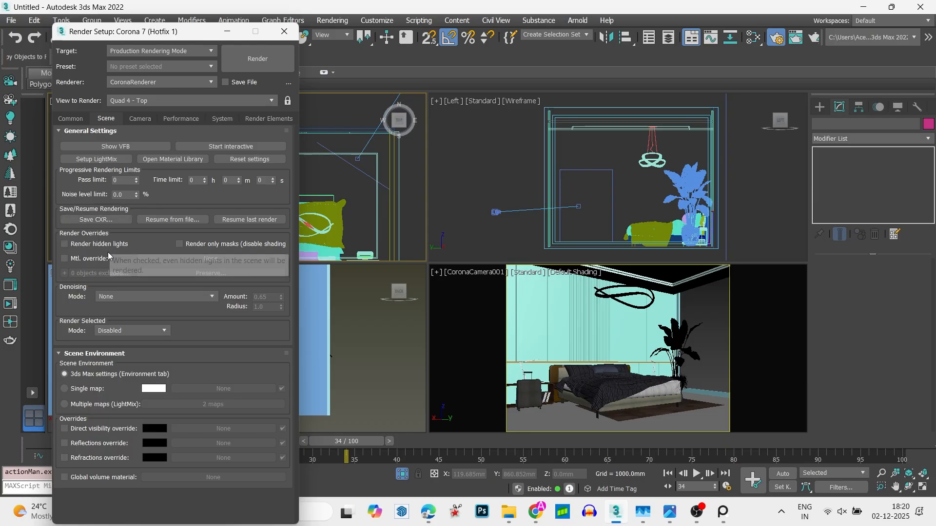
- Enable the render material override with a new CoronaPhysicalMtl and close the render setup
click(64, 258)
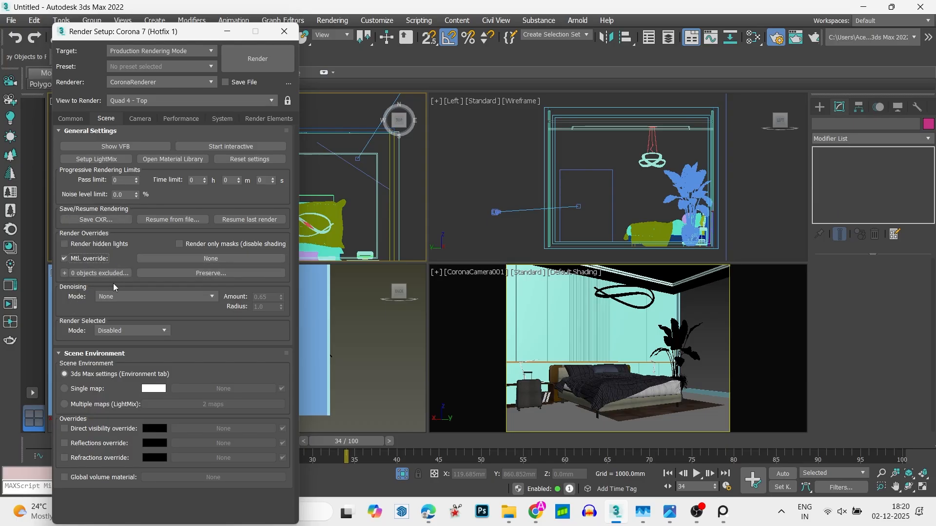
click(174, 260)
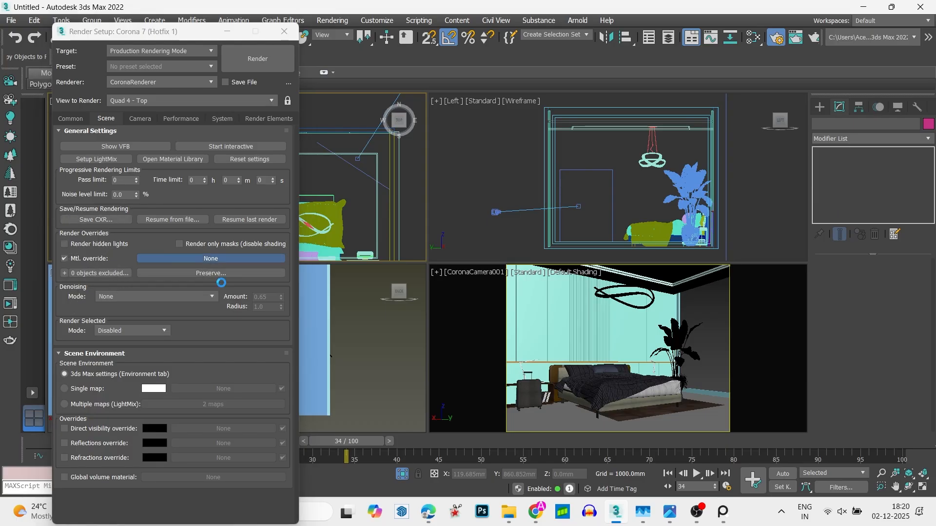
click(378, 236)
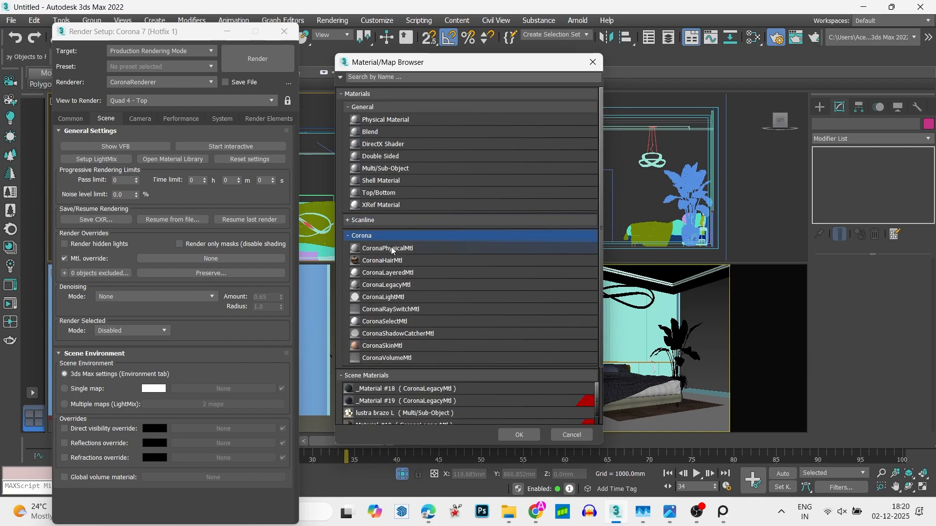
double_click(393, 249)
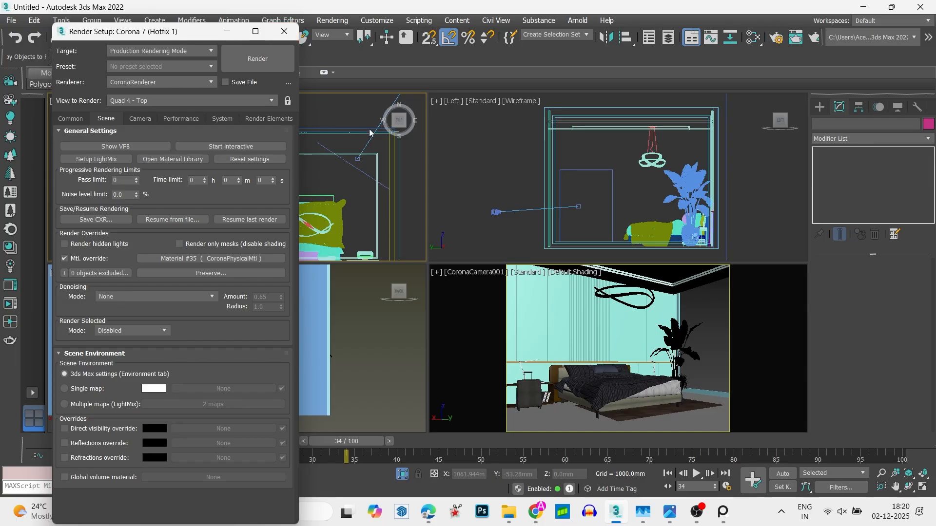
click(288, 36)
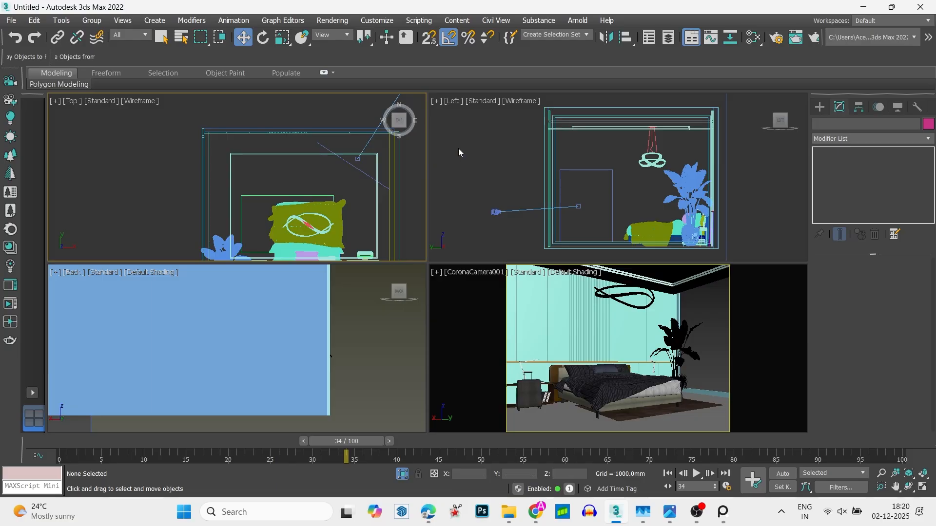
- Preview the CoronaCamera001 view with a Corona interactive render in an enlarged frame buffer, and close it
click(462, 364)
click(8, 305)
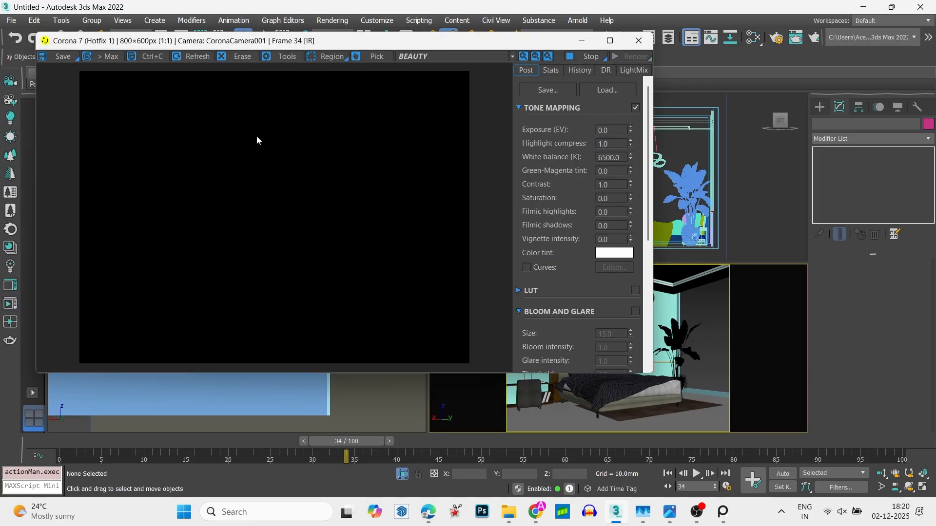
click(612, 45)
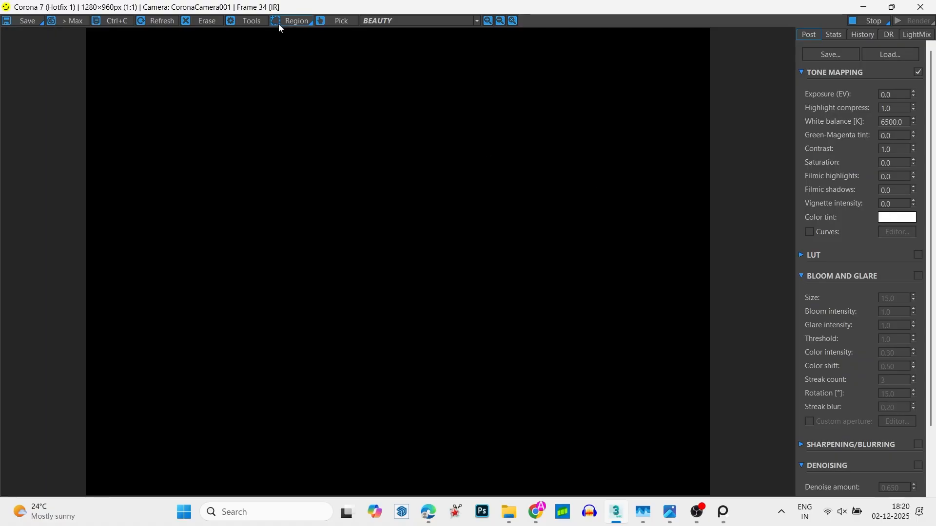
click(244, 24)
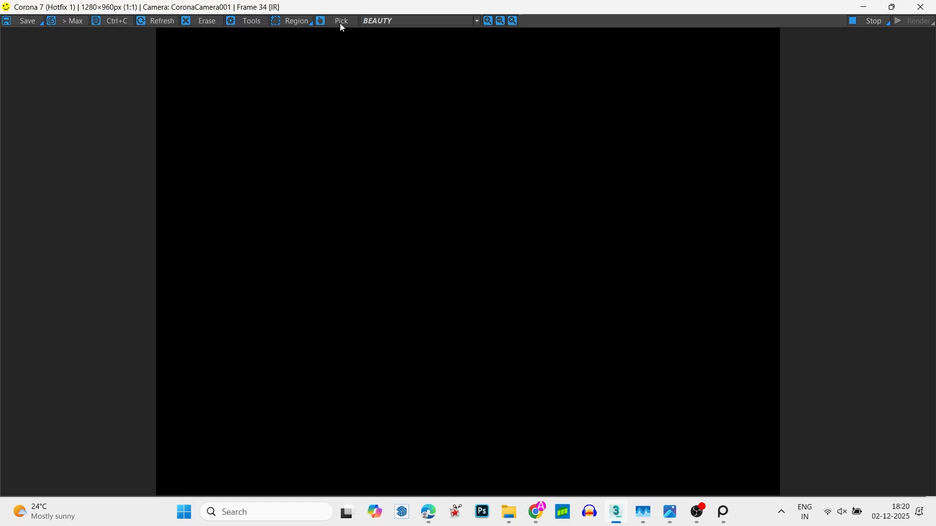
click(920, 7)
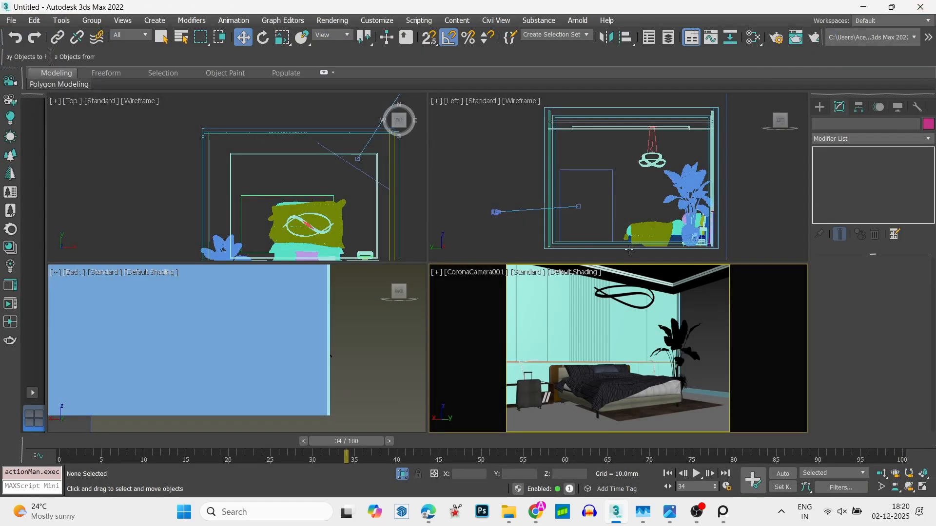
- Assign a CoronaSky map as the scene's environment map and close the environment settings
click(514, 316)
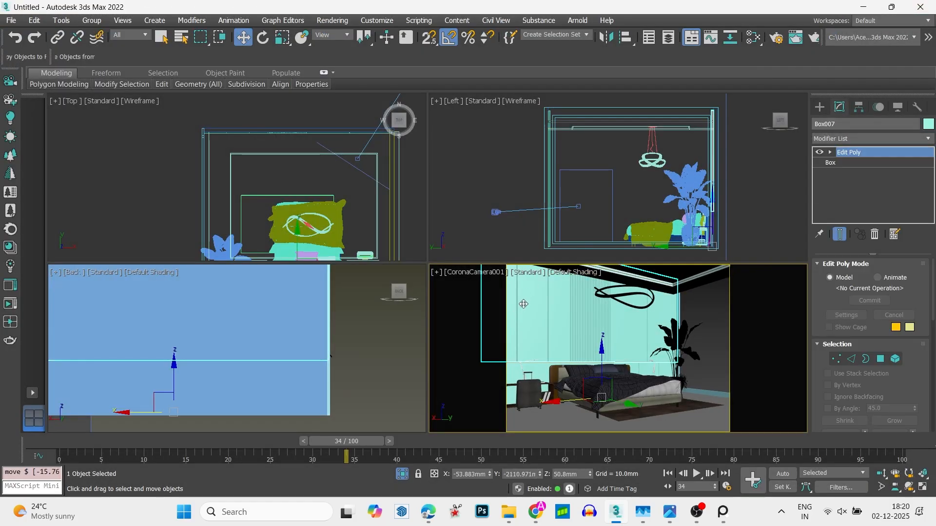
key(8)
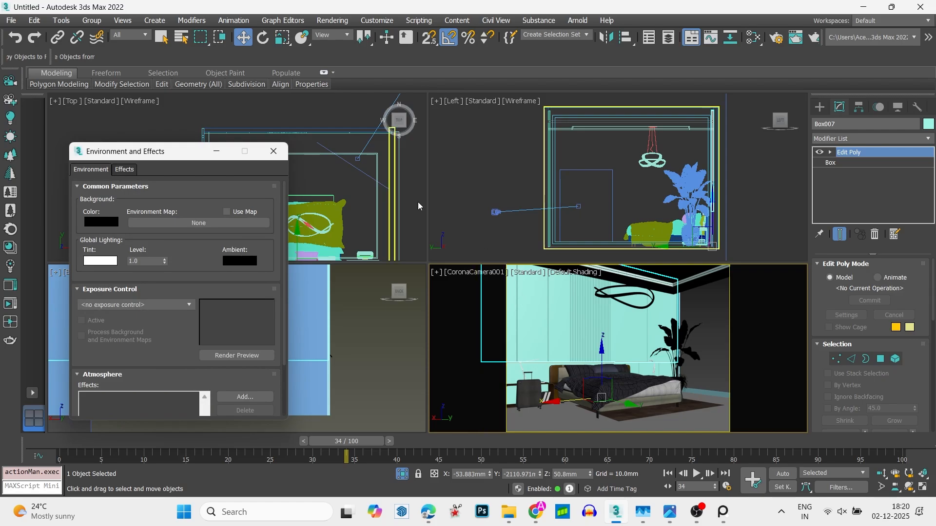
click(214, 223)
scroll(417, 294, down, 3)
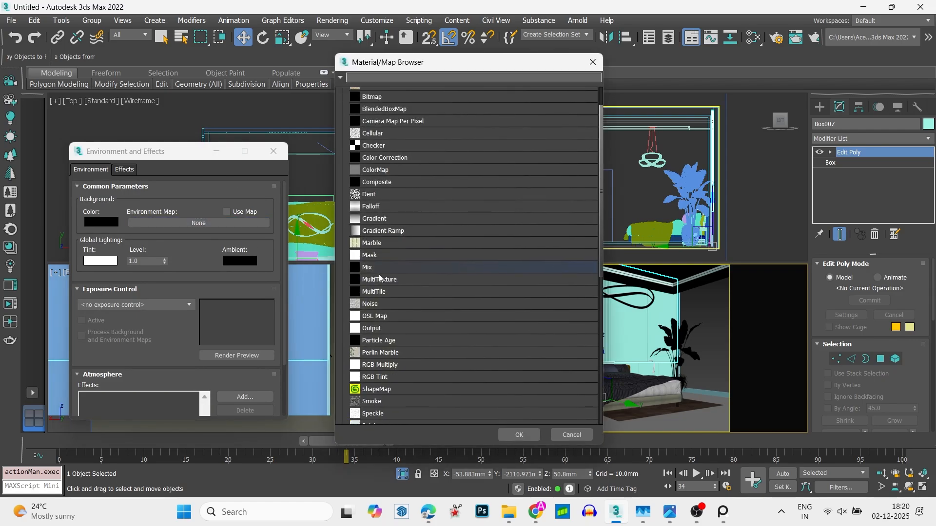
scroll(417, 297, down, 5)
click(402, 339)
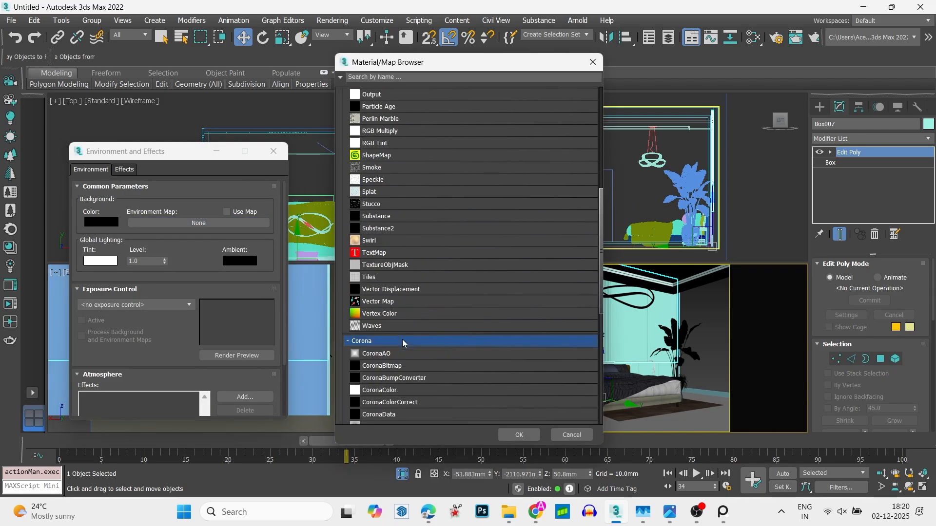
scroll(408, 387, down, 2)
scroll(407, 387, down, 3)
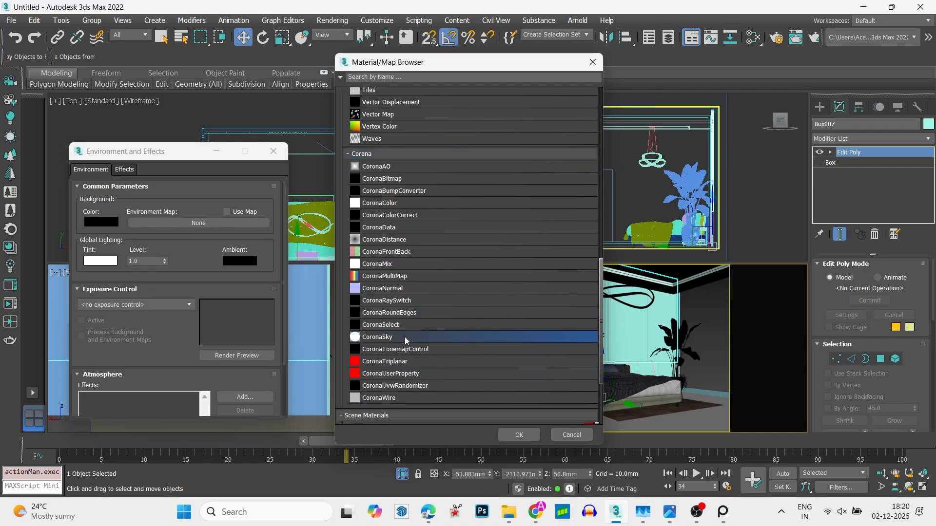
double_click(405, 337)
click(287, 154)
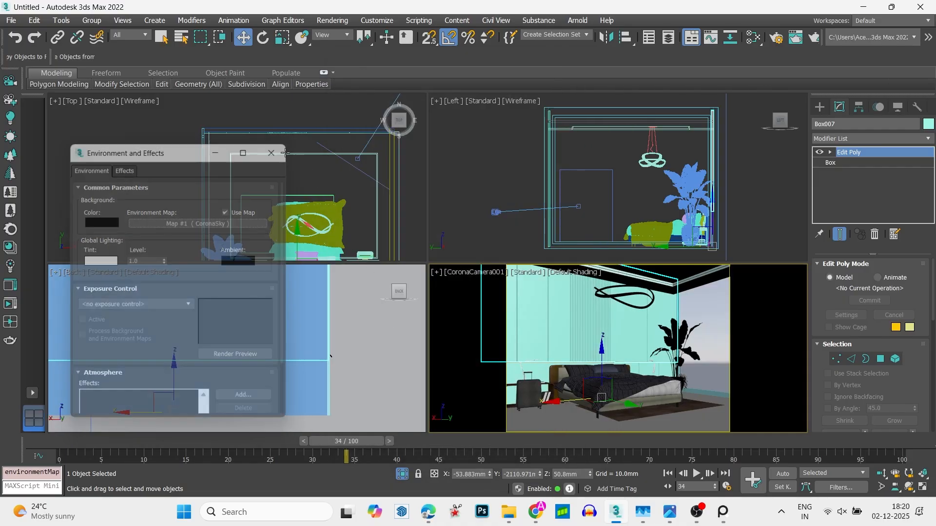
- Start a Corona interactive render, make the camera view active, and lock the view to render to CoronaCamera001
click(155, 133)
click(10, 304)
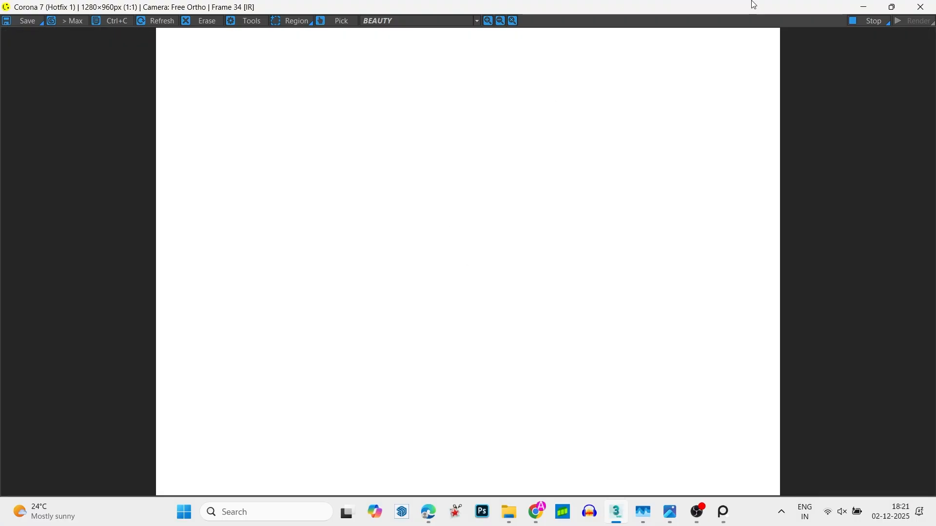
drag(753, 5, 760, 332)
click(697, 292)
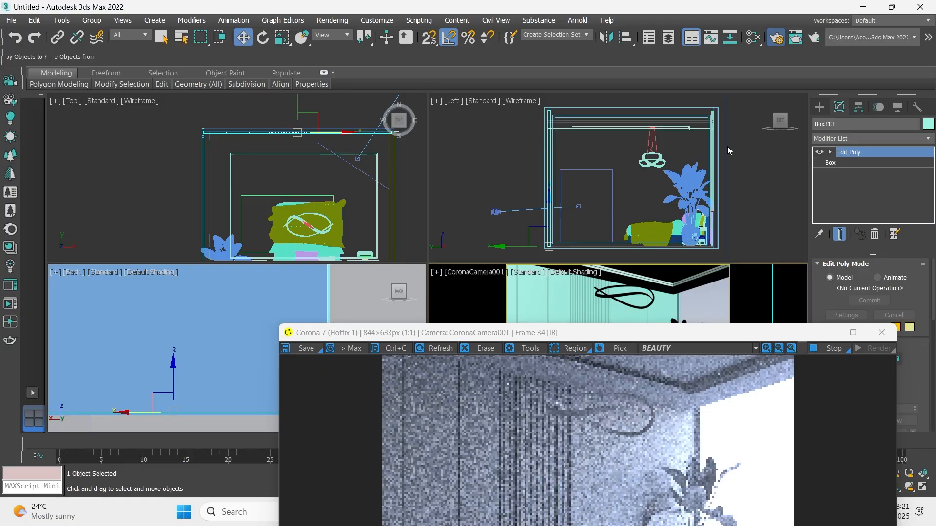
key(F10)
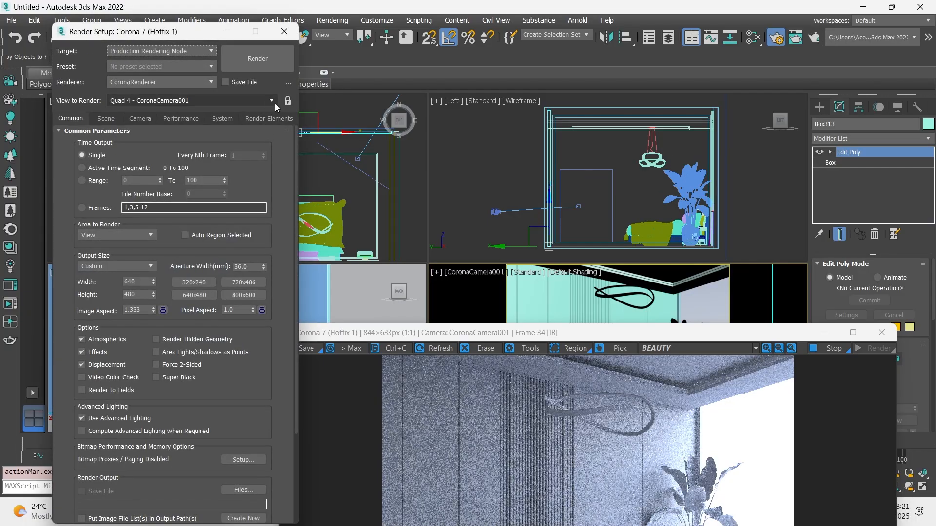
click(286, 102)
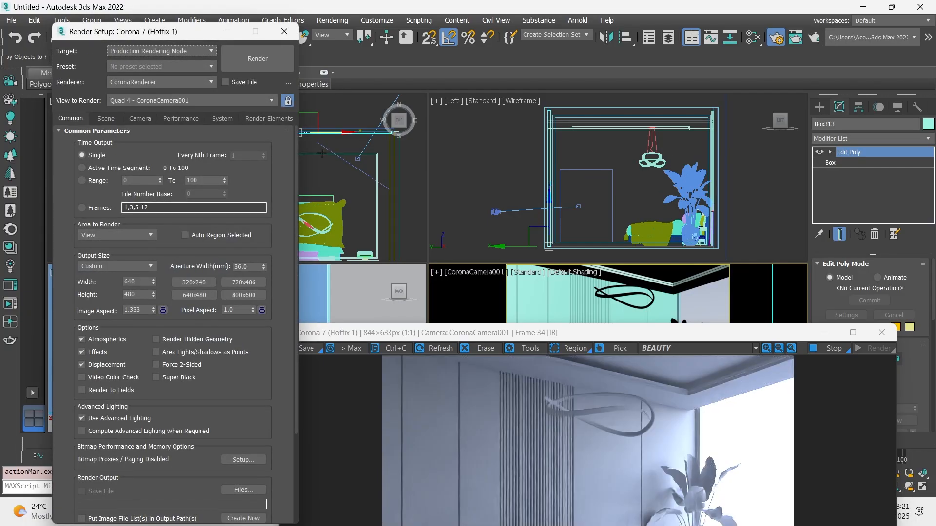
- Examine the override-material render of the bedroom in the enlarged frame buffer, and close it with the render setup
double_click(480, 335)
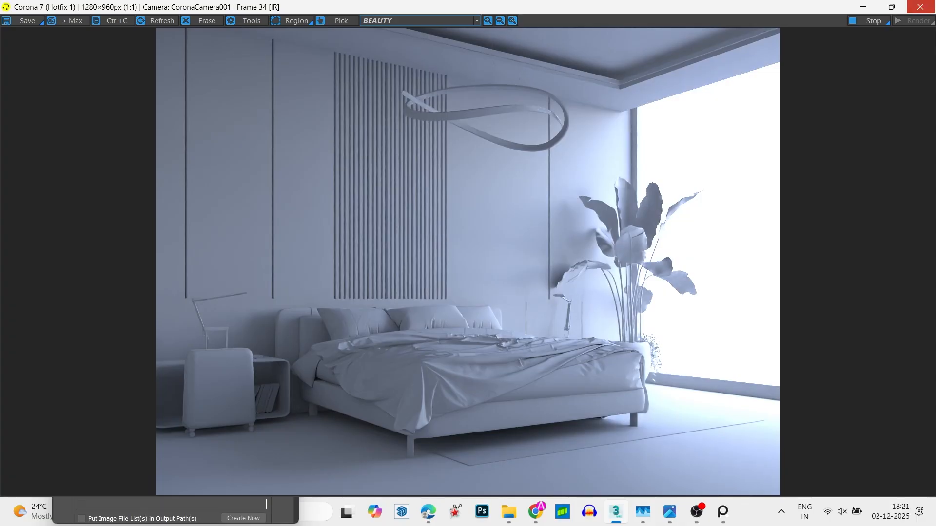
click(920, 6)
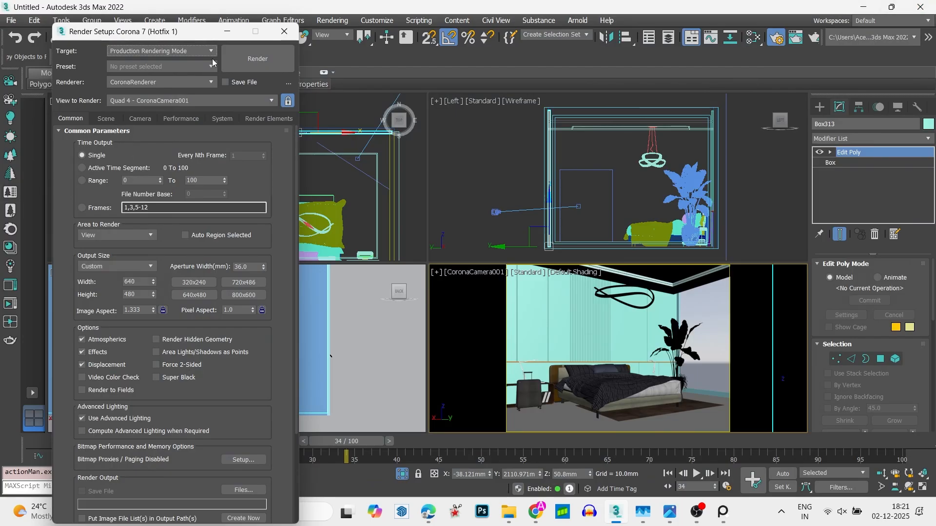
click(284, 31)
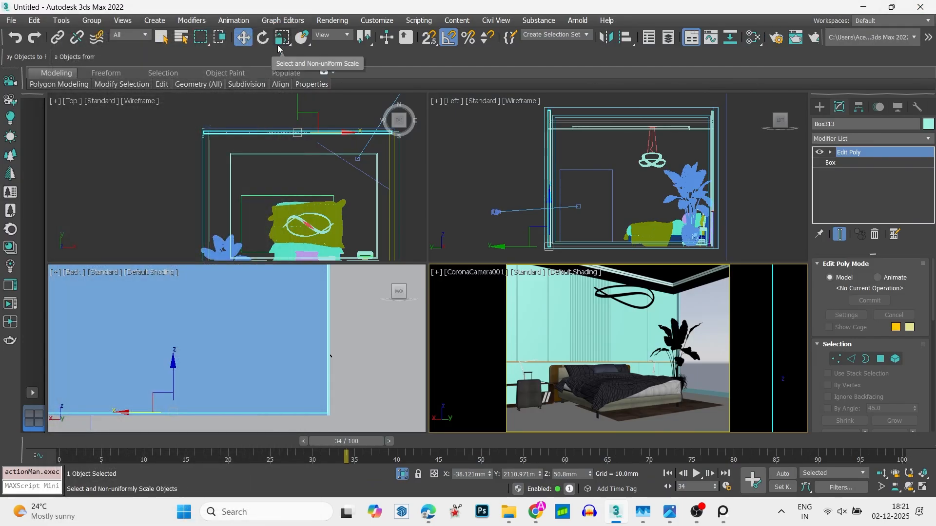
- Isolate the ceiling panel and its inner frame and show them in the top view with nothing selected
key(alt+w)
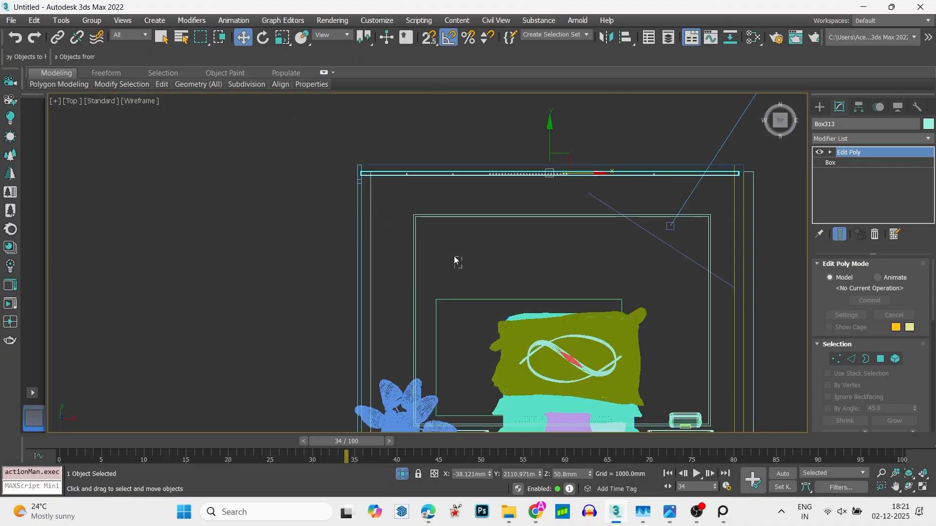
drag(462, 268, 404, 206)
key(alt+q)
key(f)
key(z)
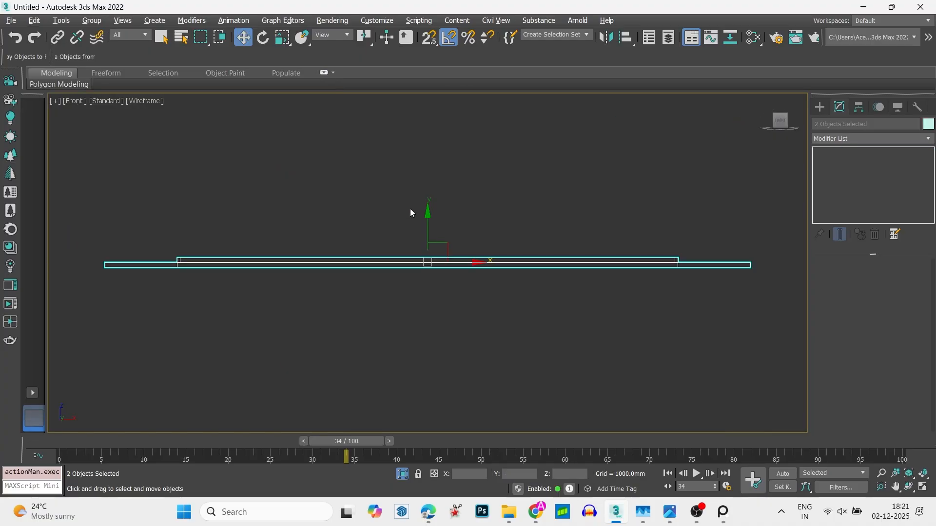
click(466, 199)
key(t)
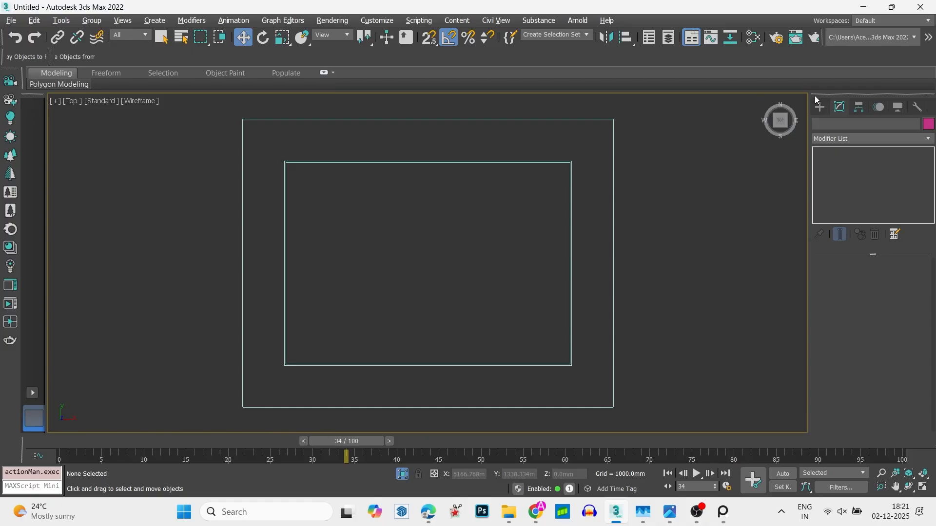
- Create a rectangular CoronaLight about 4444 by 101 mm just outside the inner ceiling frame's upper edge in the top view
click(820, 106)
click(848, 126)
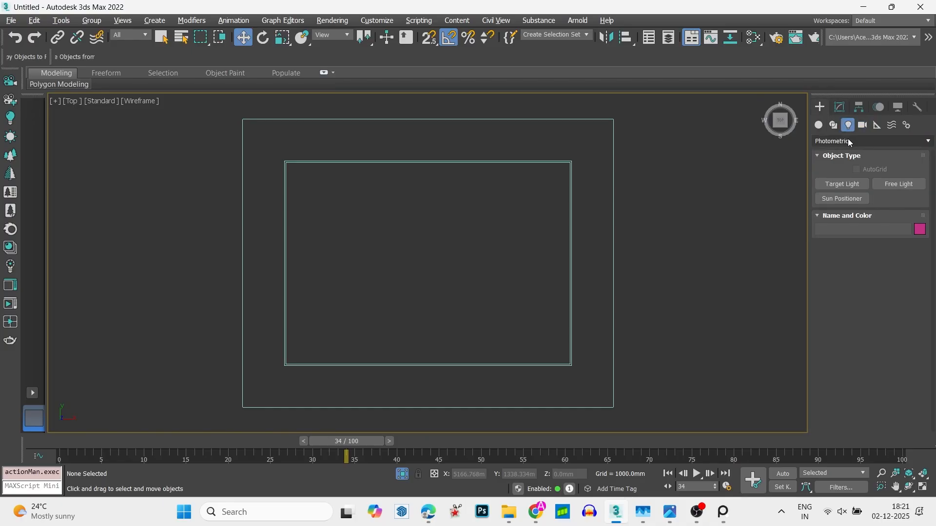
click(847, 141)
click(844, 174)
click(841, 184)
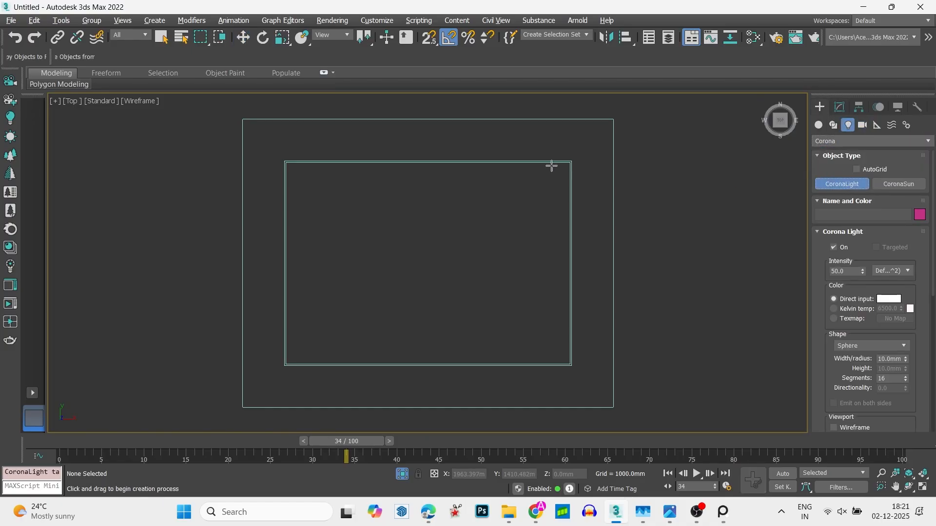
click(872, 346)
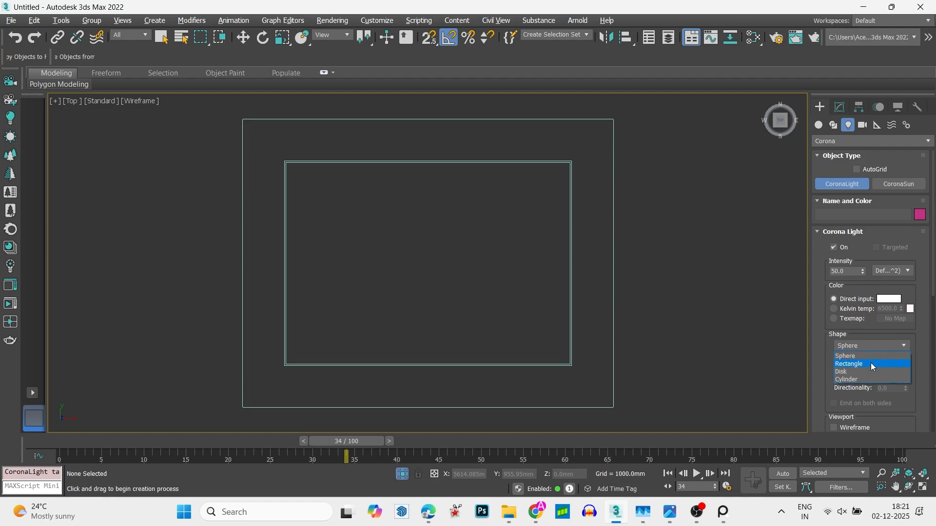
click(871, 362)
drag(578, 156, 280, 149)
- Raise the rectangular light to about 3203 mm in the front view, just above the ceiling frame
key(w)
key(f)
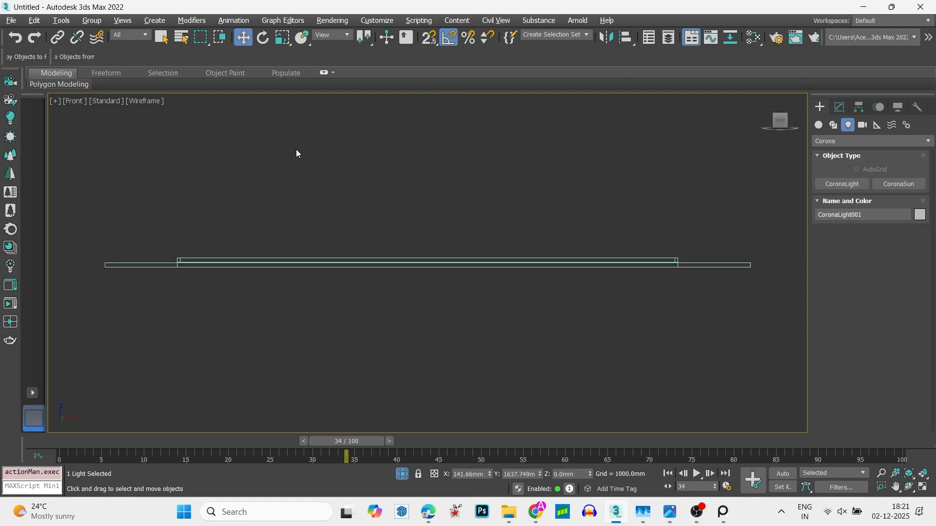
scroll(430, 361, down, 8)
drag(430, 351, 422, 301)
scroll(407, 333, up, 10)
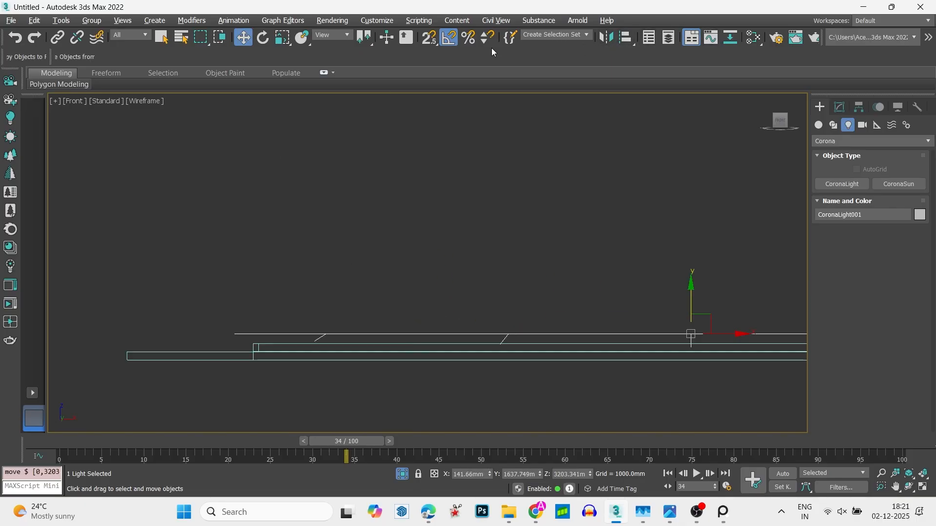
- Mirror the light across the Y axis without cloning and lower it about 83 mm to just above the ceiling panel
click(606, 38)
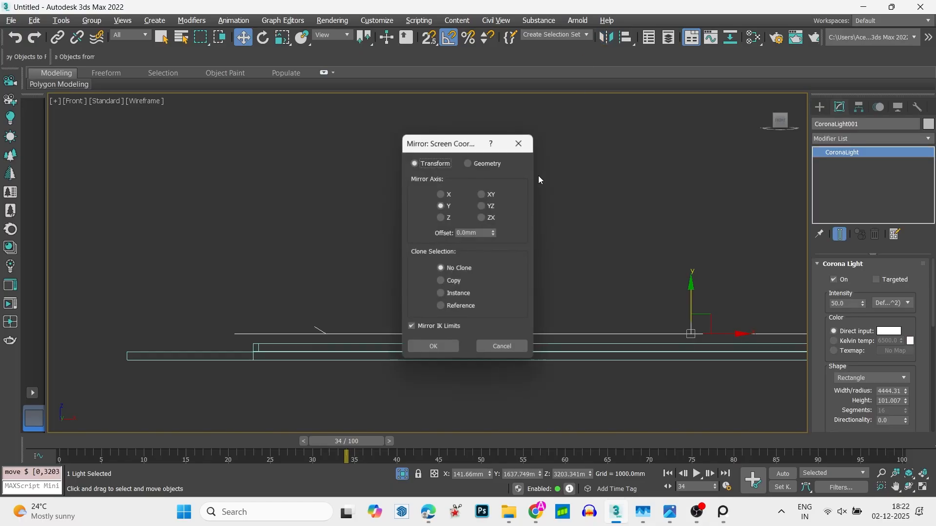
click(439, 348)
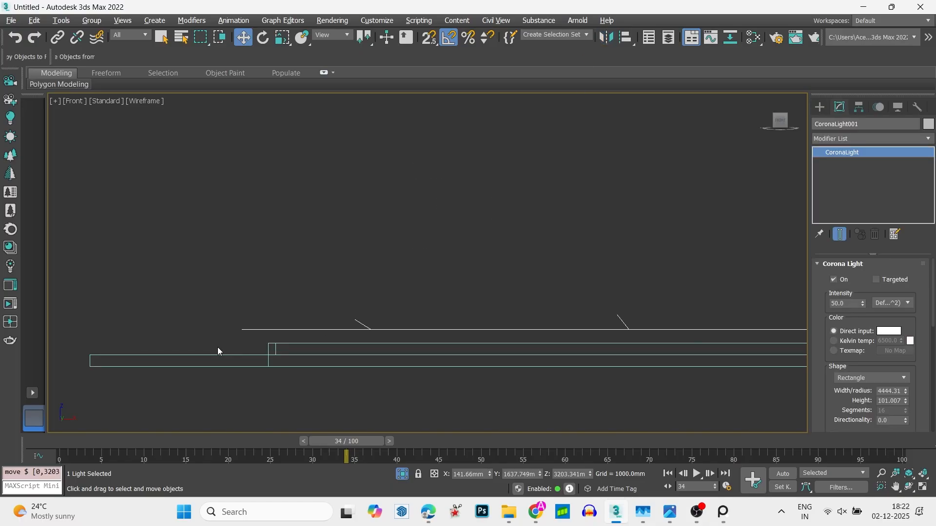
scroll(217, 347, up, 5)
drag(301, 295, 313, 363)
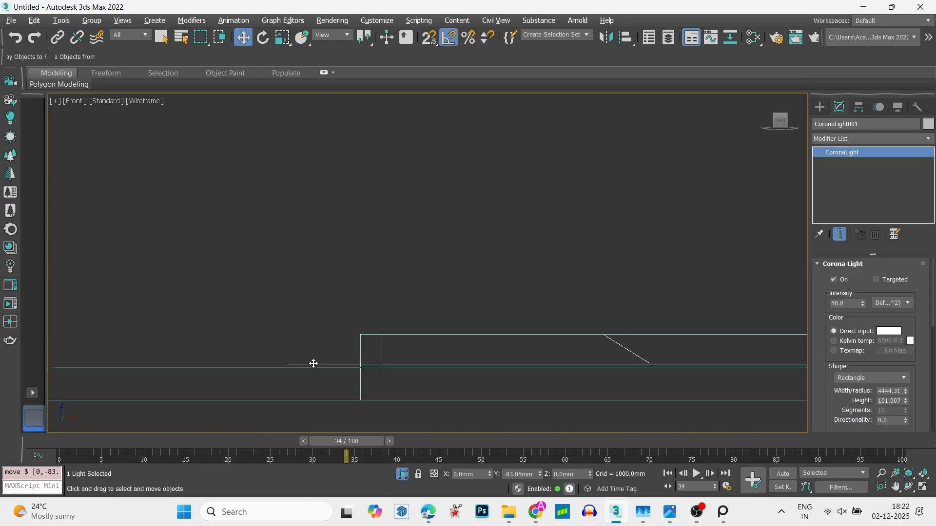
key(t)
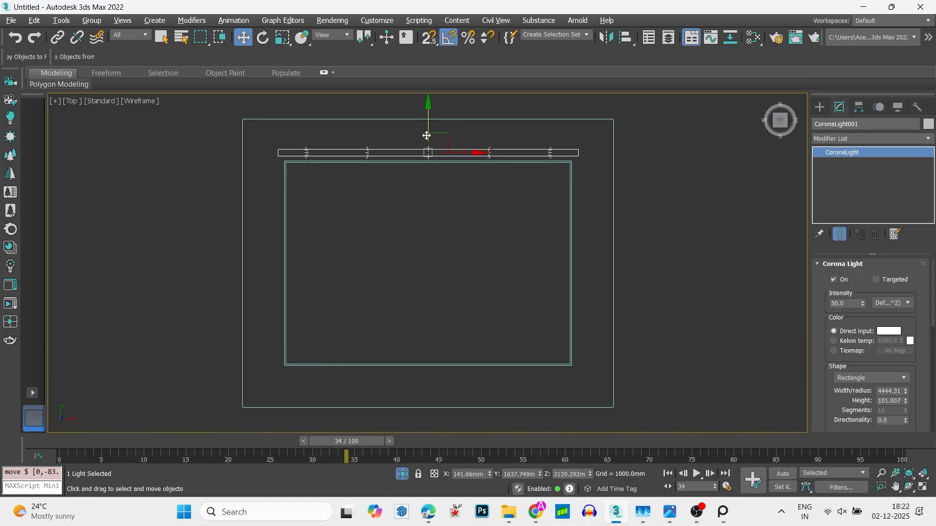
- Copy the light to just below the inner ceiling frame's lower edge, and clone both lights rotated 90 degrees
shift+drag(427, 131, 430, 343)
click(469, 306)
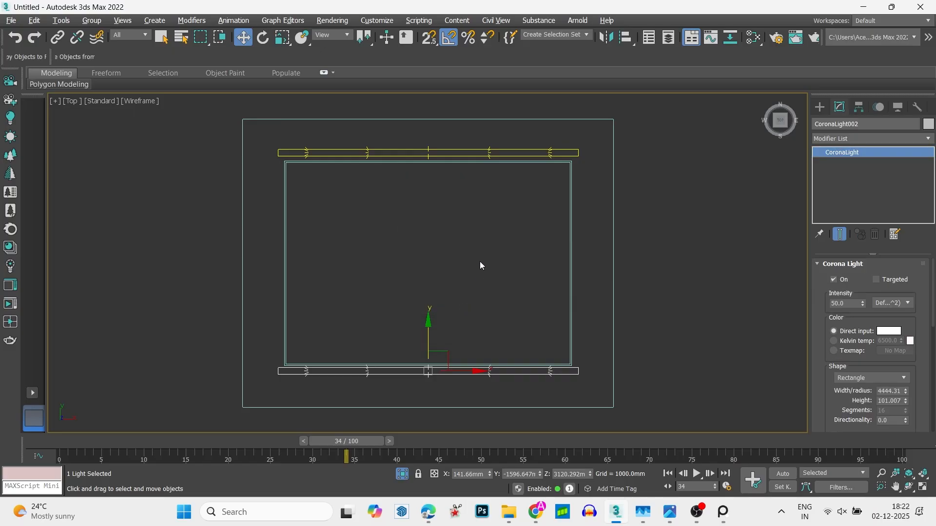
ctrl+click(471, 153)
key(e)
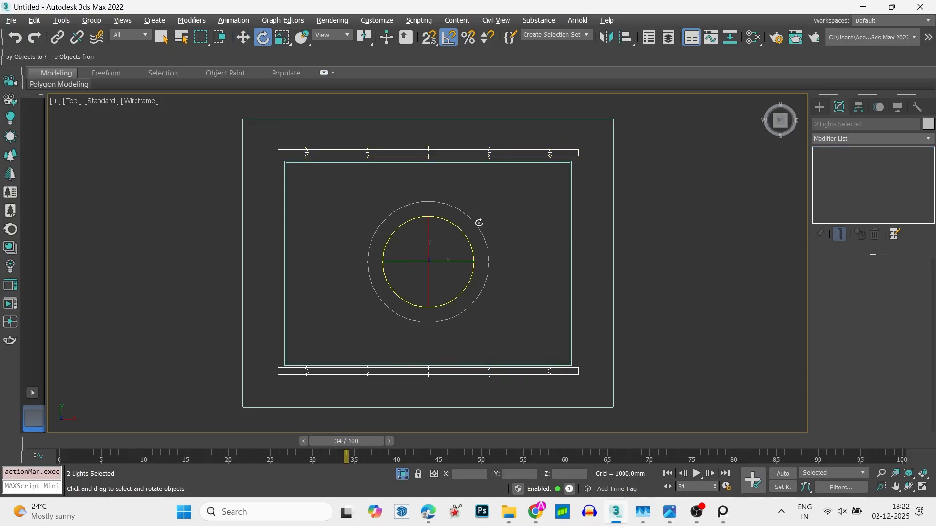
mouse_move(479, 222)
shift+mouse_down()
mouse_move(483, 236)
mouse_move(416, 269)
shift+mouse_up()
click(468, 305)
- Position the rotated lights along the ceiling frame's left and right edges and scale them to 71% along Y
key(w)
click(495, 287)
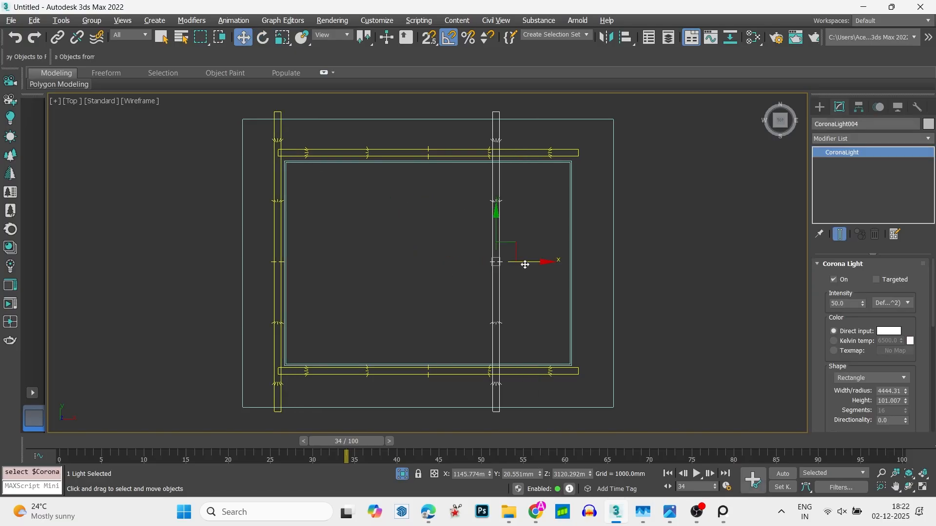
drag(525, 264, 608, 270)
ctrl+click(276, 297)
key(r)
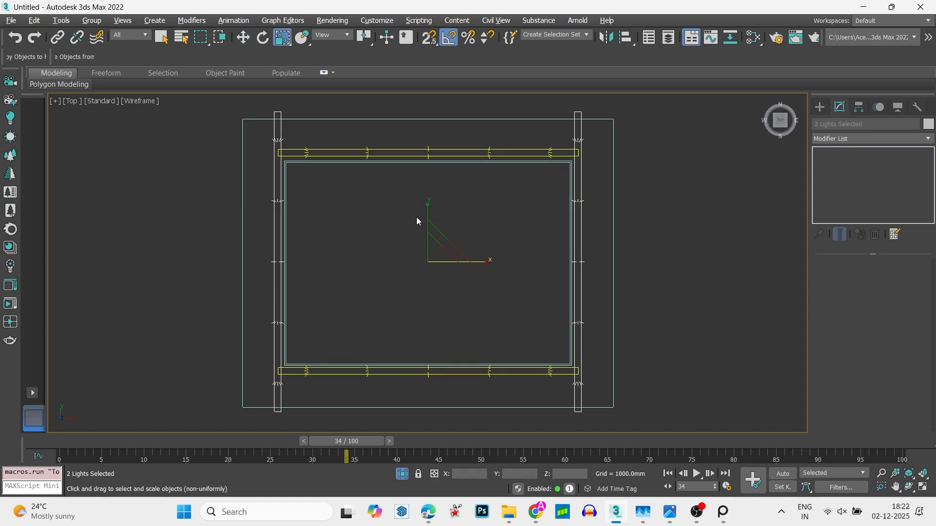
drag(428, 204, 432, 220)
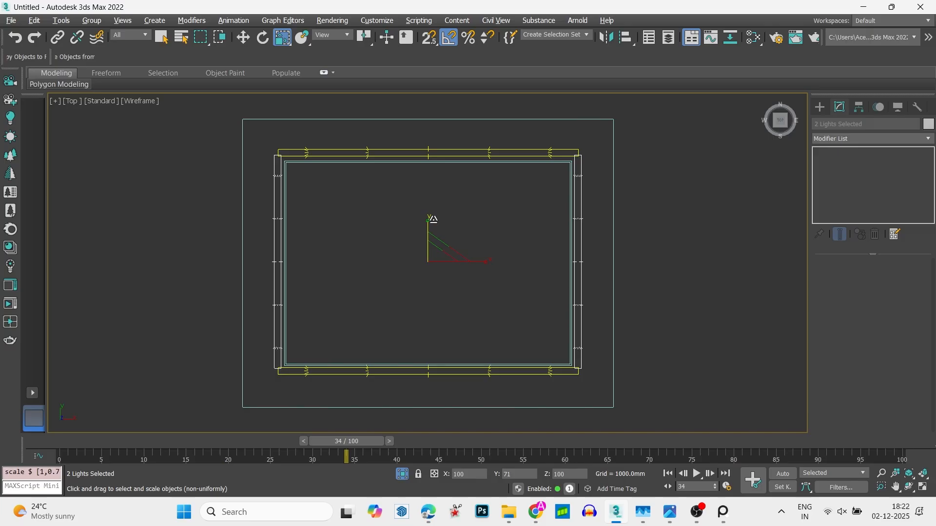
- Unhide all bedroom objects and preview the cove lighting from CoronaCamera001 in an interactive Corona render
key(w)
key(alt+w)
right_click(433, 221)
key(alt+w)
scroll(410, 229, down, 2)
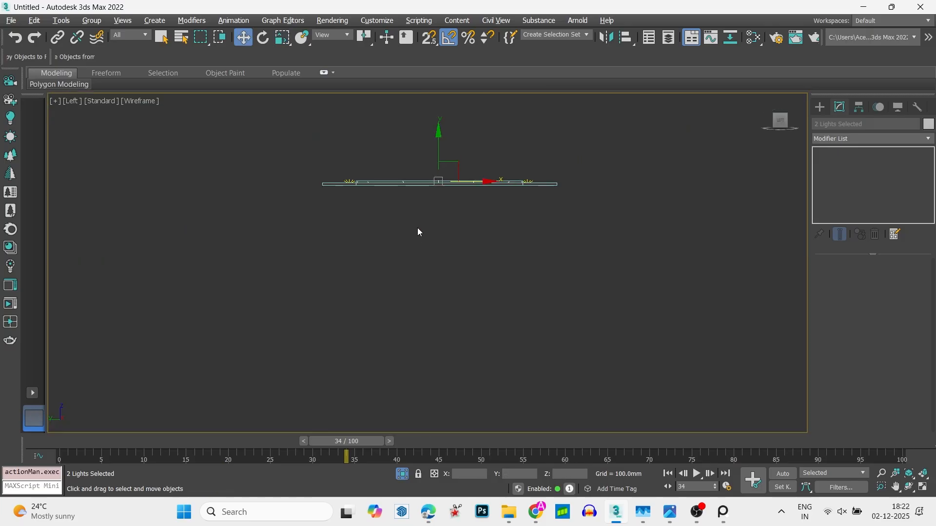
key(alt+w)
right_click(372, 211)
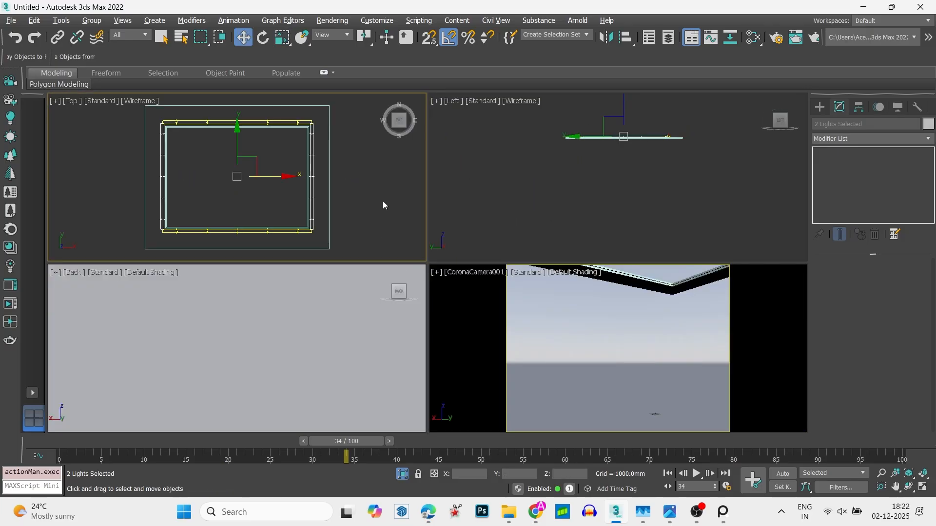
right_click(385, 173)
click(425, 109)
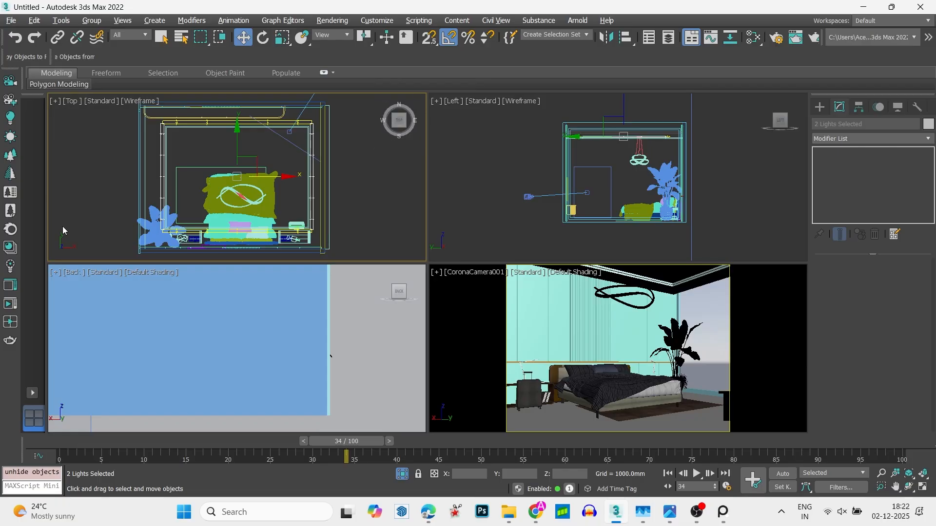
click(11, 303)
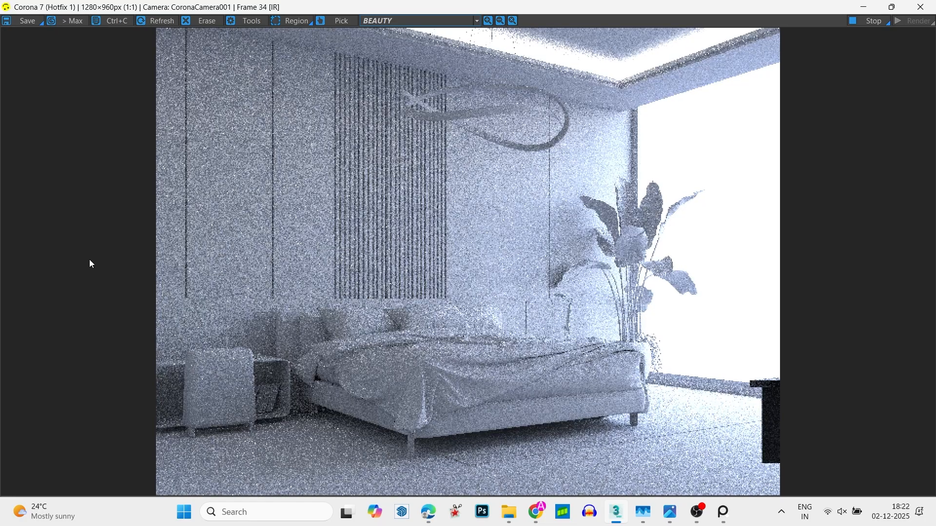
click(920, 7)
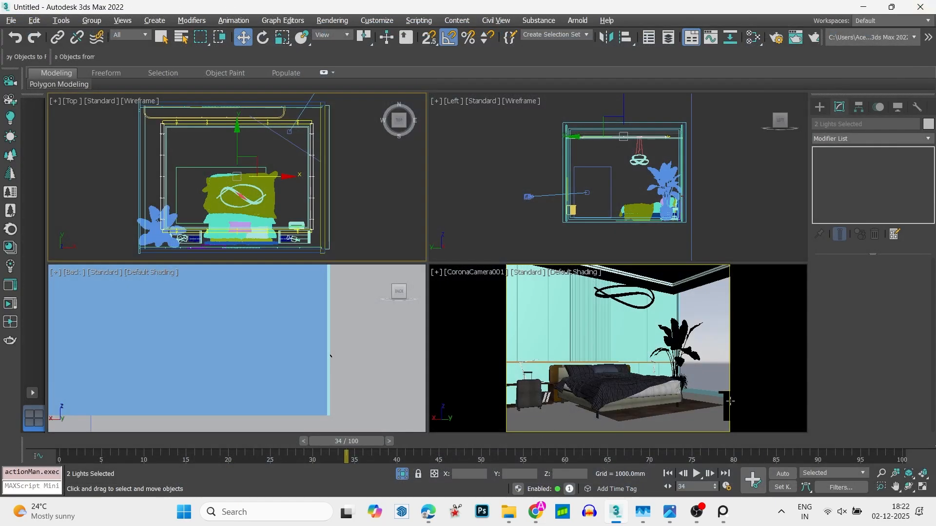
- Hide the two selected side lights and the TV-and-console group at the edge of the camera view
right_click(742, 355)
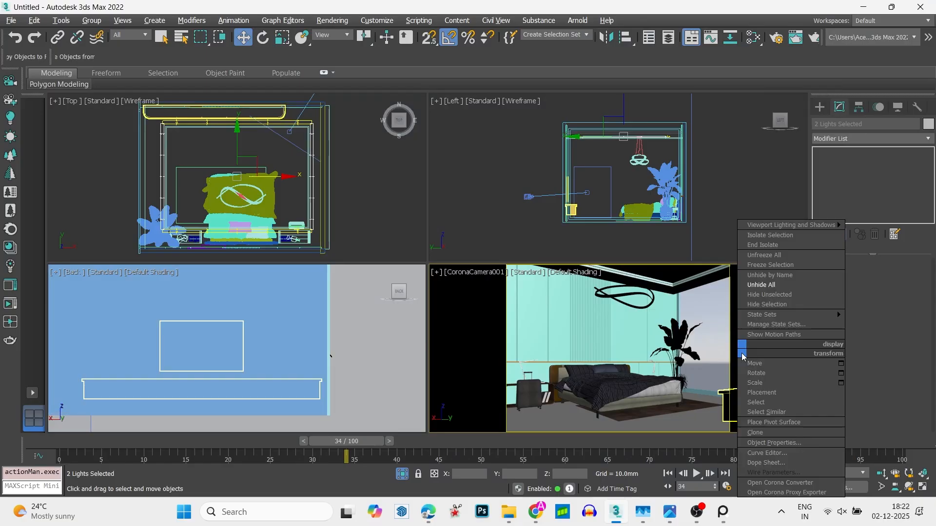
click(767, 305)
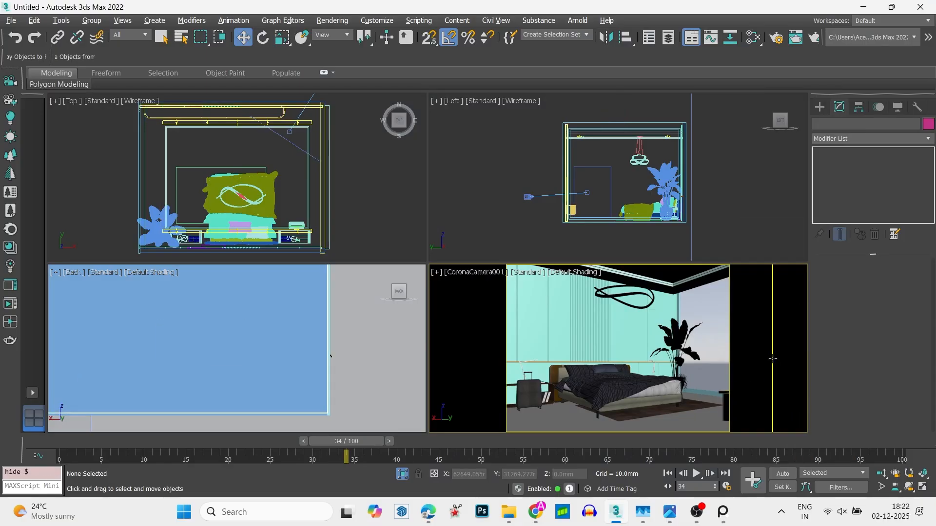
click(741, 416)
right_click(741, 355)
click(787, 299)
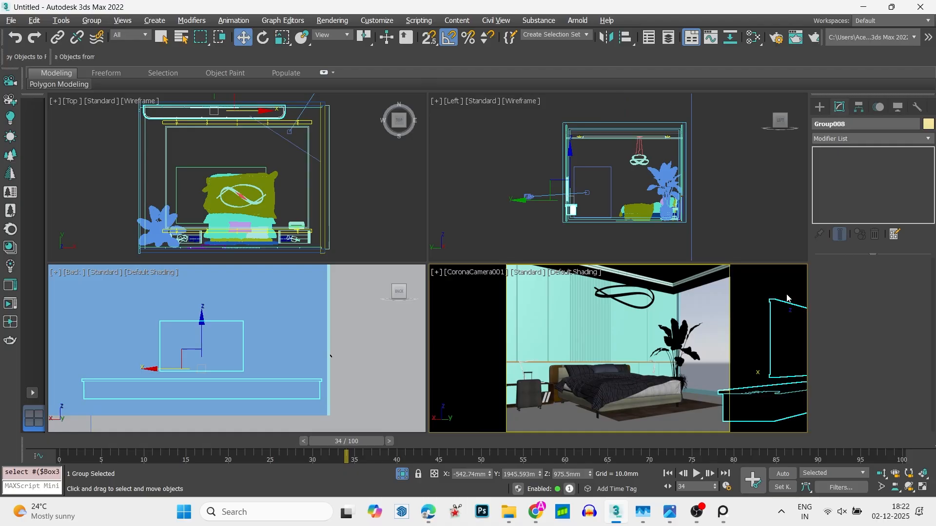
click(398, 244)
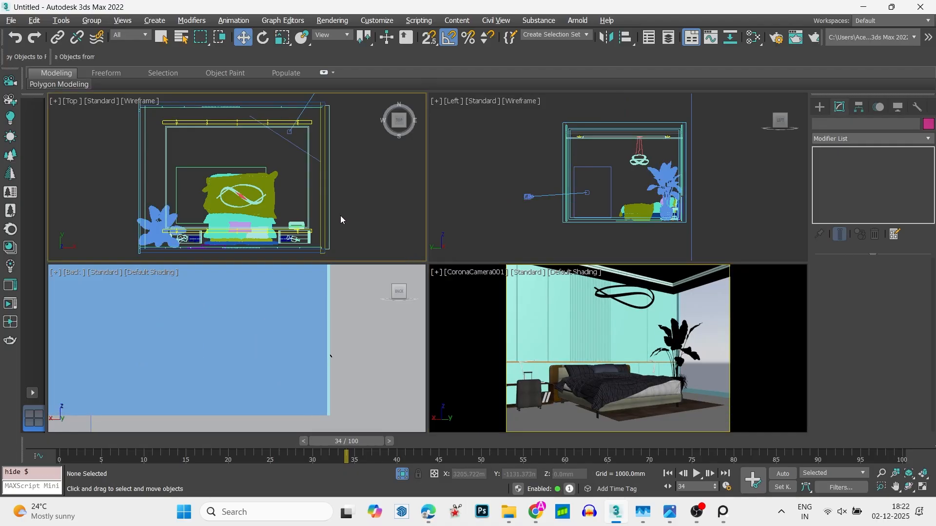
- Examine the cove lights around the ceiling frame up close in the top and left views
scroll(316, 178, up, 5)
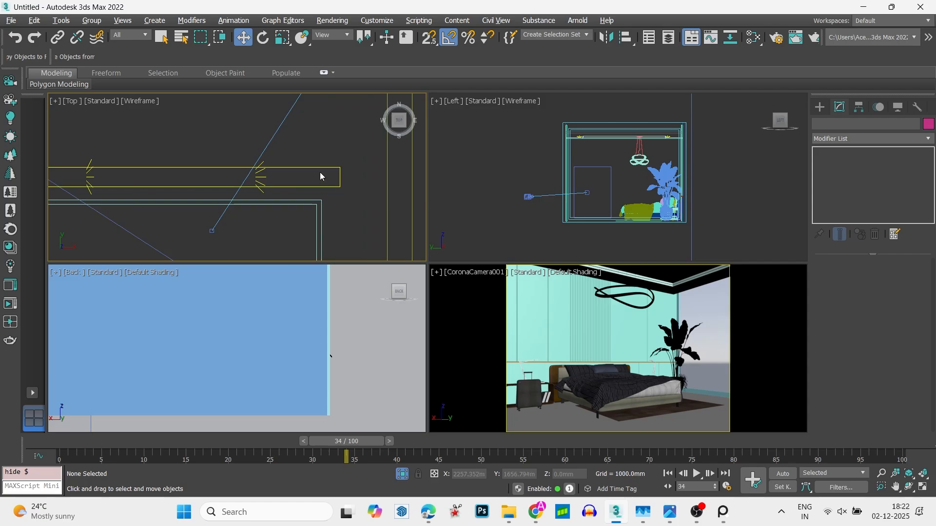
click(325, 172)
scroll(326, 170, down, 3)
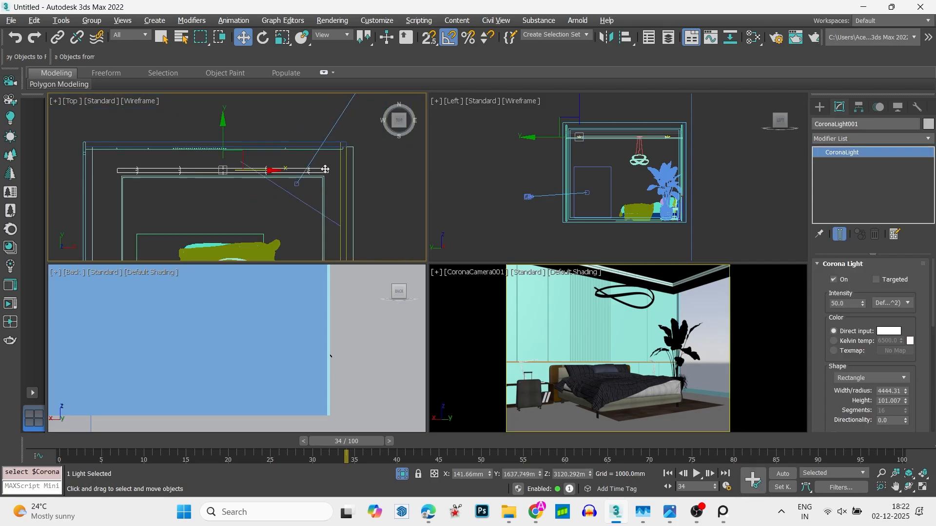
scroll(326, 169, down, 3)
scroll(232, 171, up, 6)
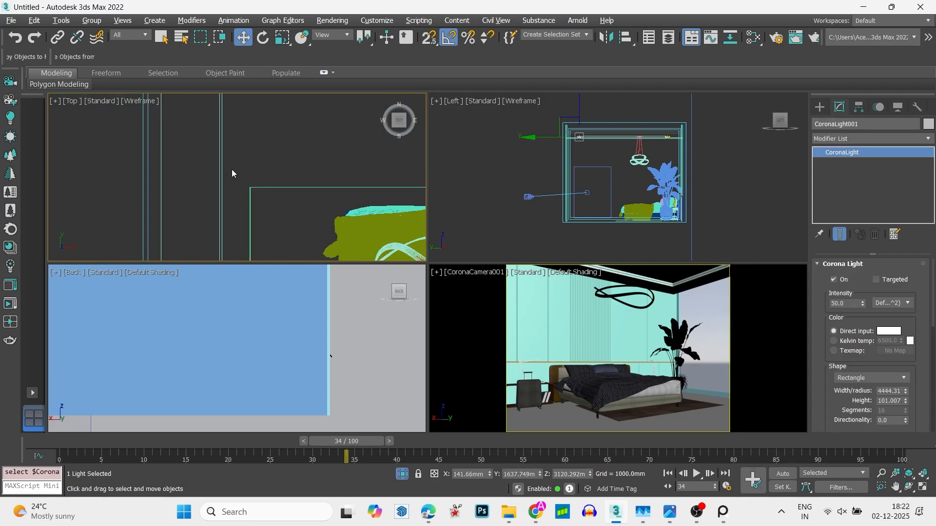
scroll(232, 169, down, 4)
scroll(689, 125, up, 5)
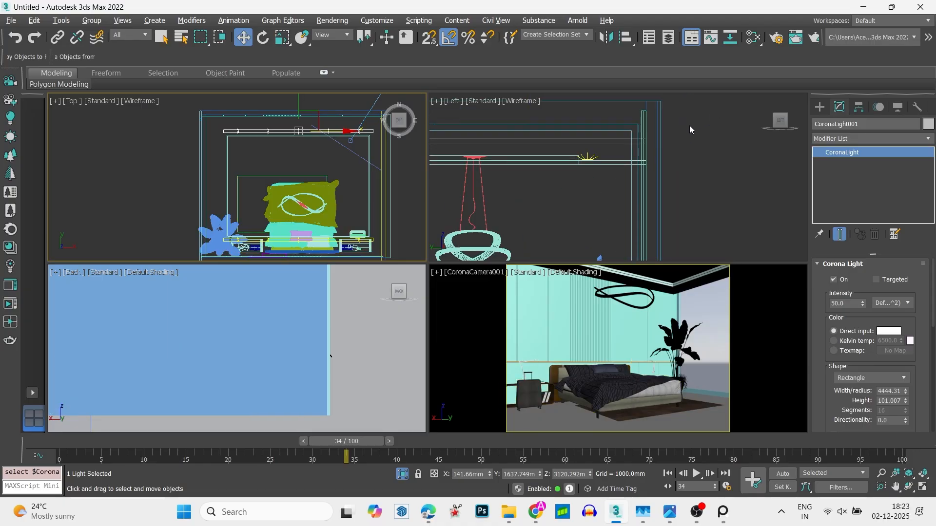
scroll(590, 151, up, 3)
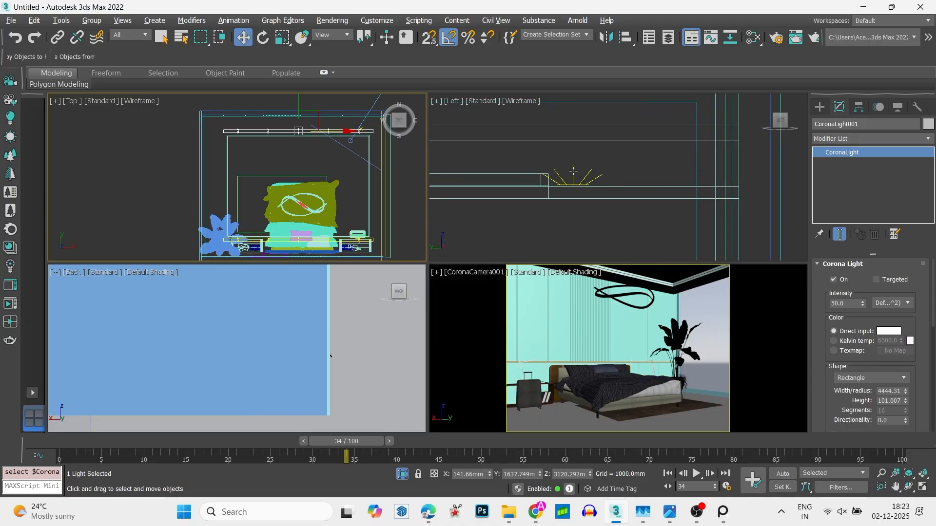
click(573, 171)
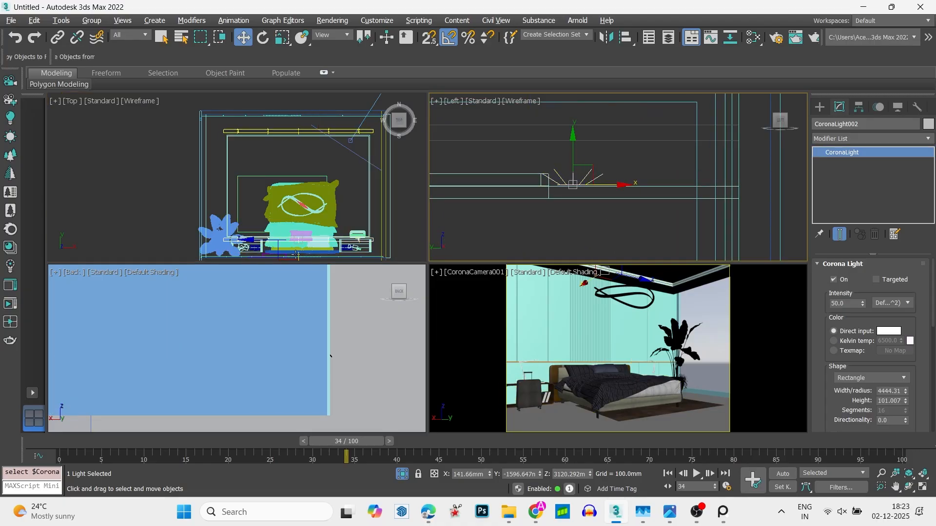
middle_drag(536, 170, 643, 156)
scroll(643, 156, up, 1)
scroll(704, 210, down, 7)
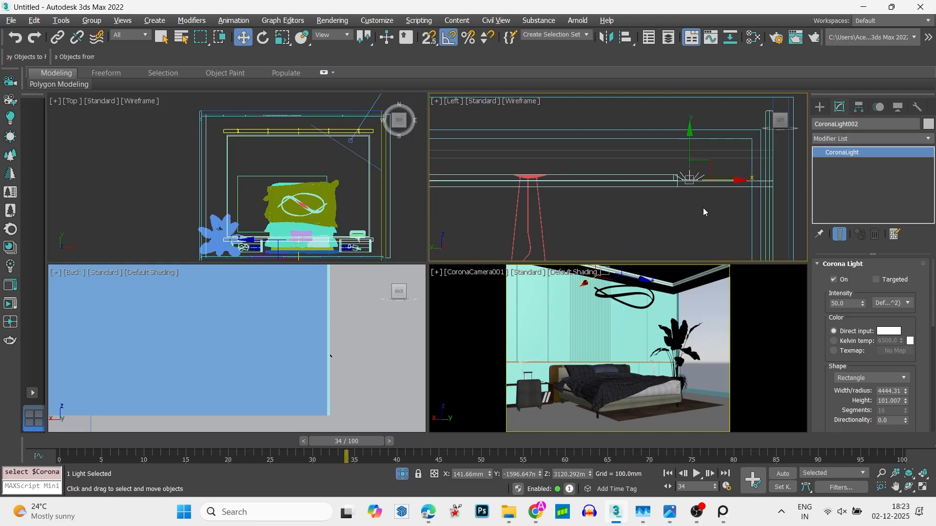
scroll(212, 142, up, 5)
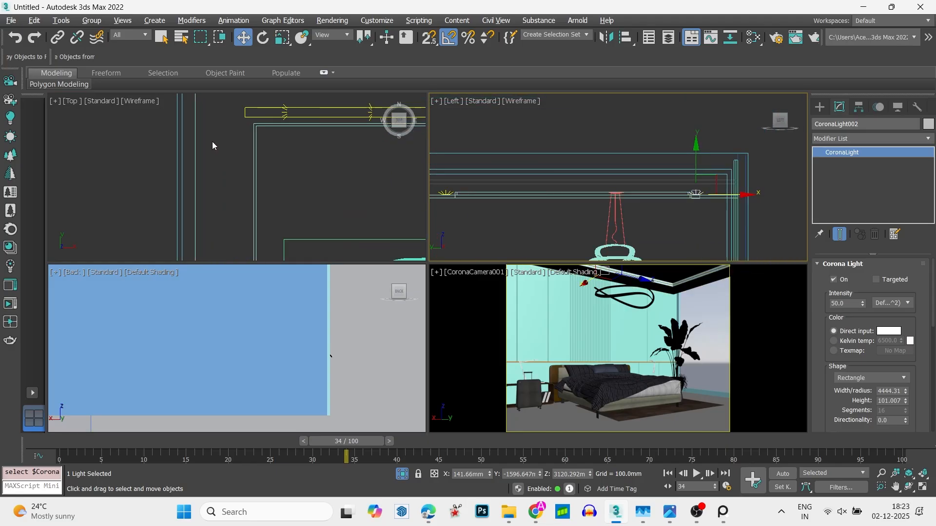
- Check the list of hidden objects and unhide all of them in the top view
middle_click(212, 141)
key(alt+w)
scroll(431, 214, down, 6)
right_click(429, 210)
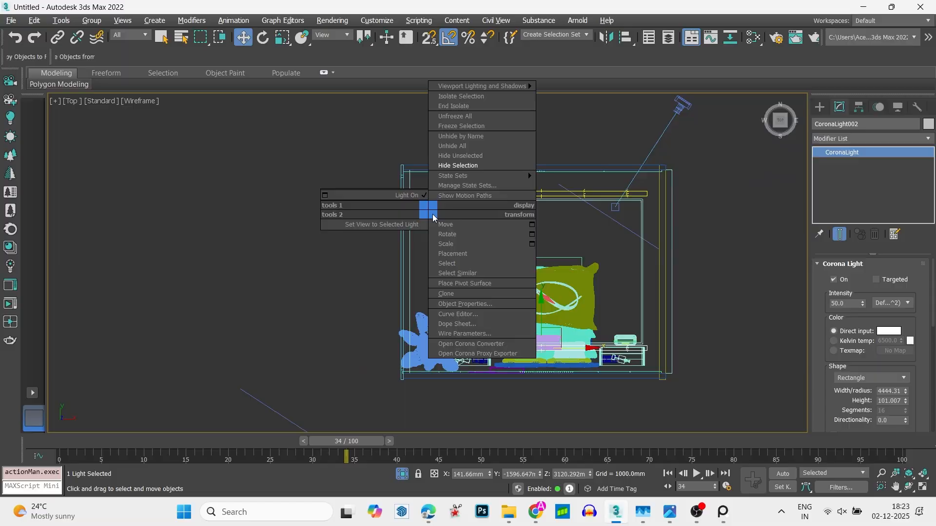
click(461, 137)
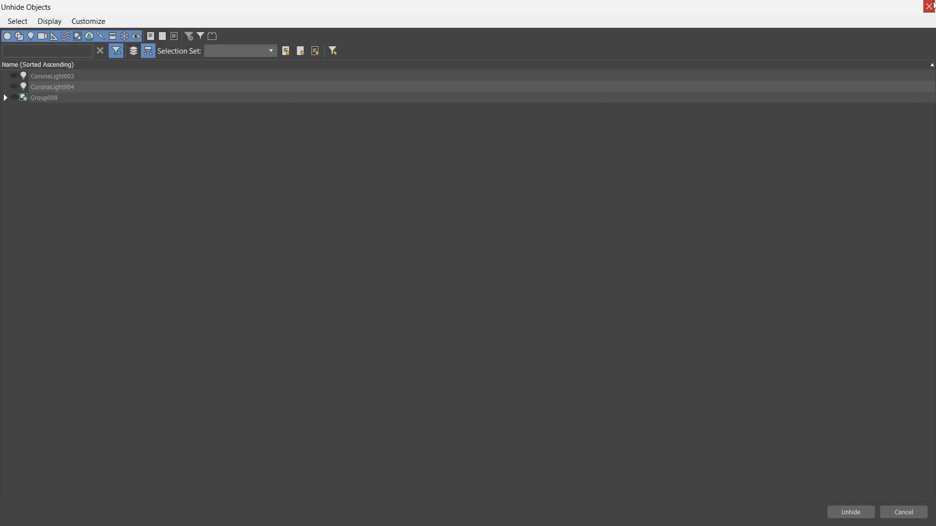
key(Escape)
right_click(630, 168)
click(690, 100)
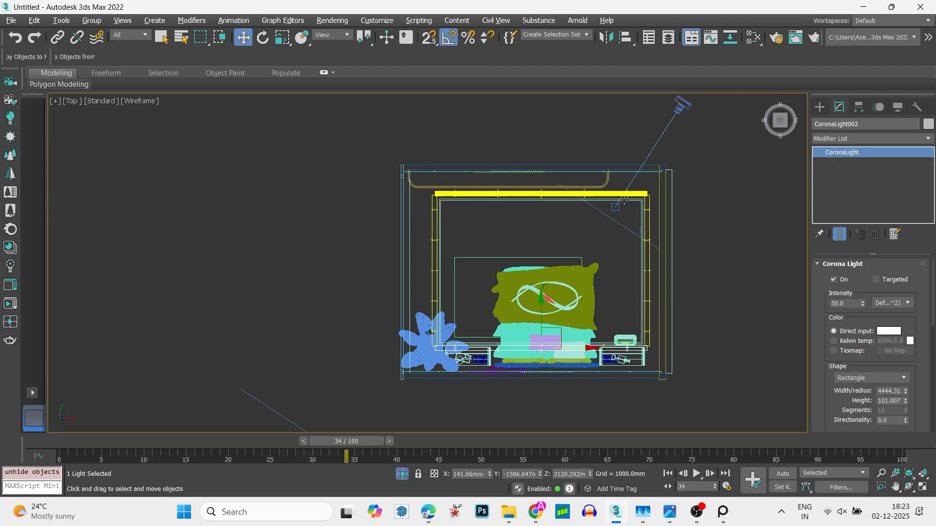
- Hide only the TV-and-console group along the upper wall in the top view
scroll(654, 204, up, 4)
click(656, 205)
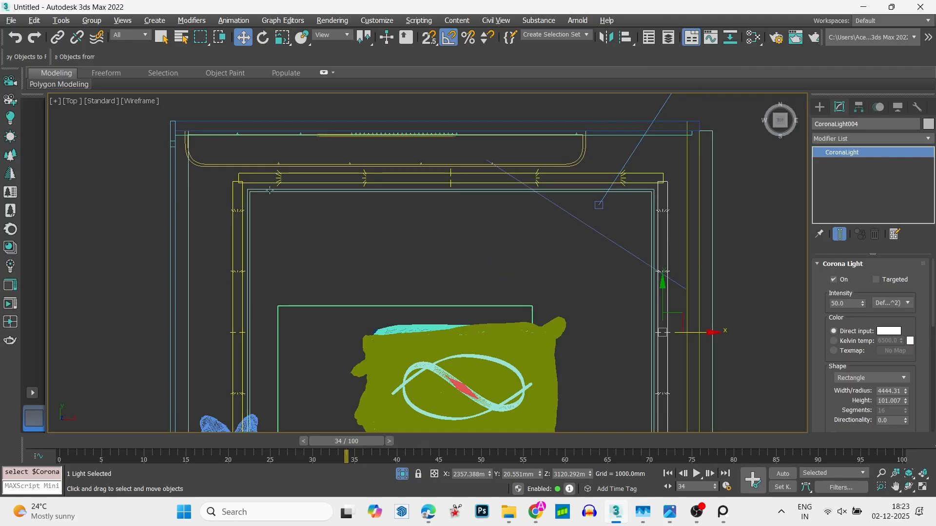
click(353, 160)
right_click(355, 163)
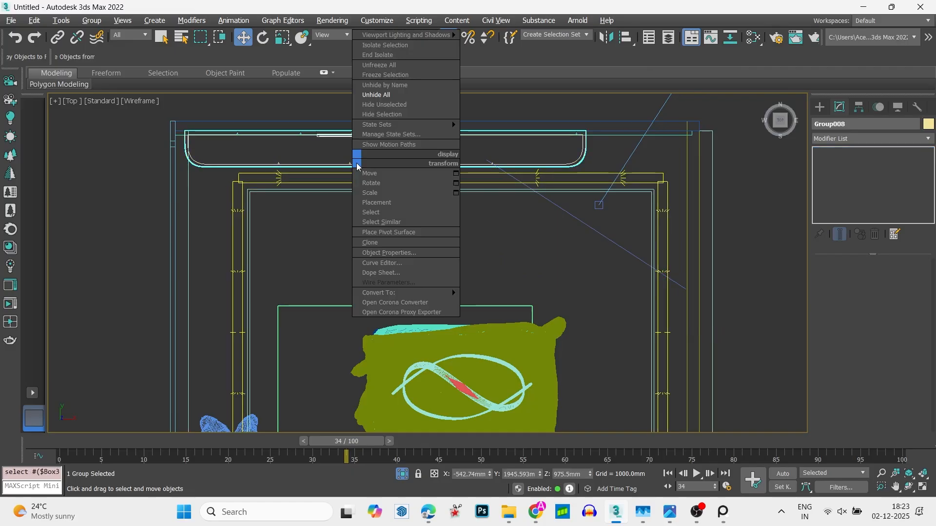
click(391, 115)
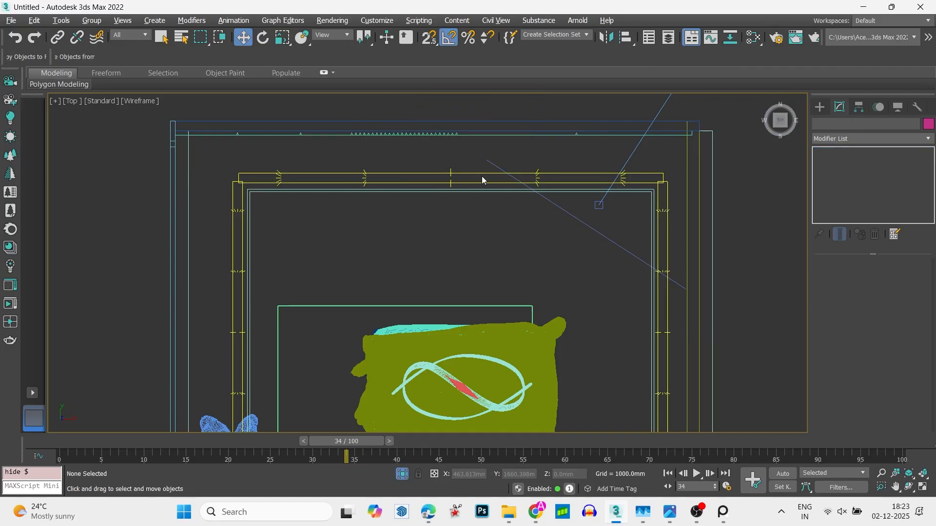
- Set the upper and right cove lights to a Kelvin color temperature of 4200
click(483, 174)
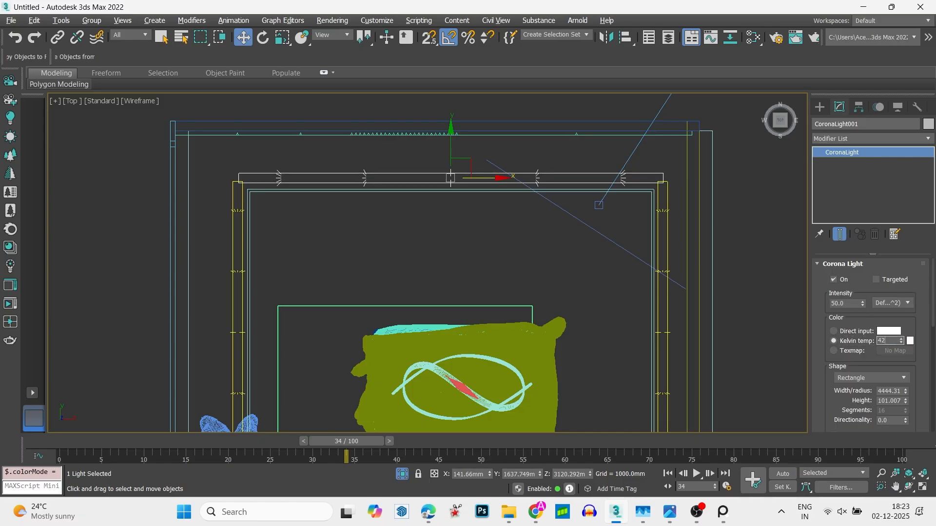
key(Return)
click(664, 209)
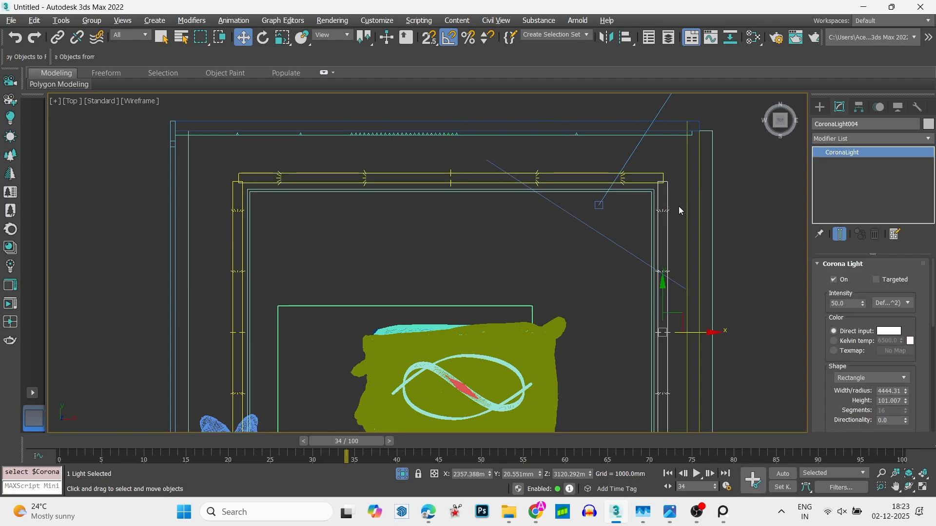
click(868, 343)
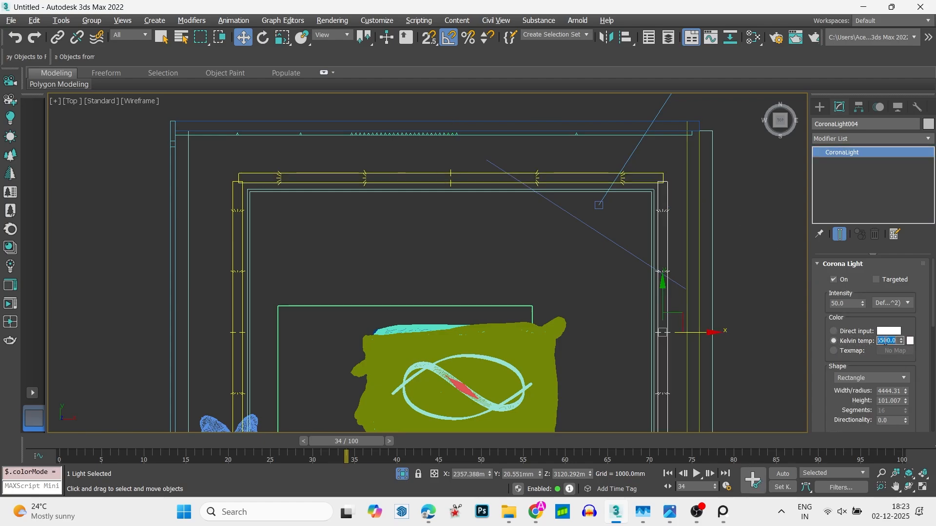
text(4200)
key(Return)
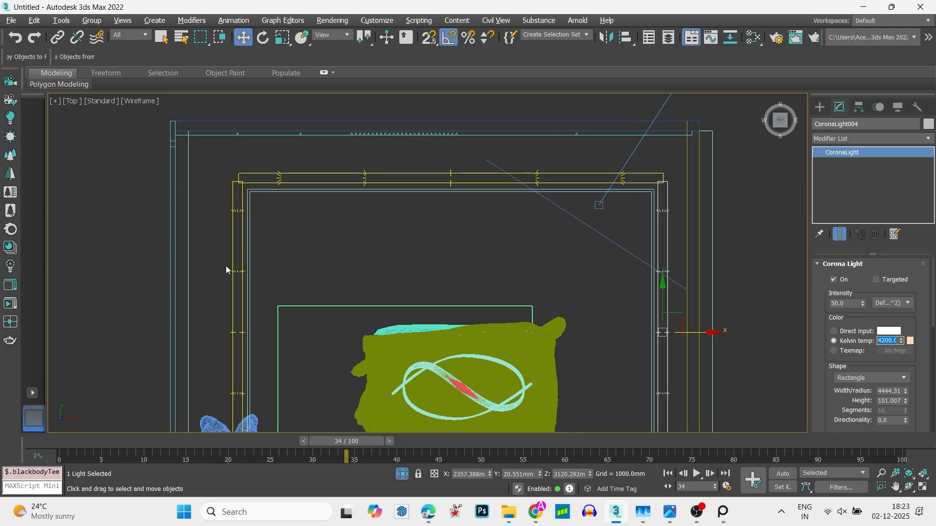
- Set the left cove light to a Kelvin color temperature of 4200
click(237, 272)
click(858, 344)
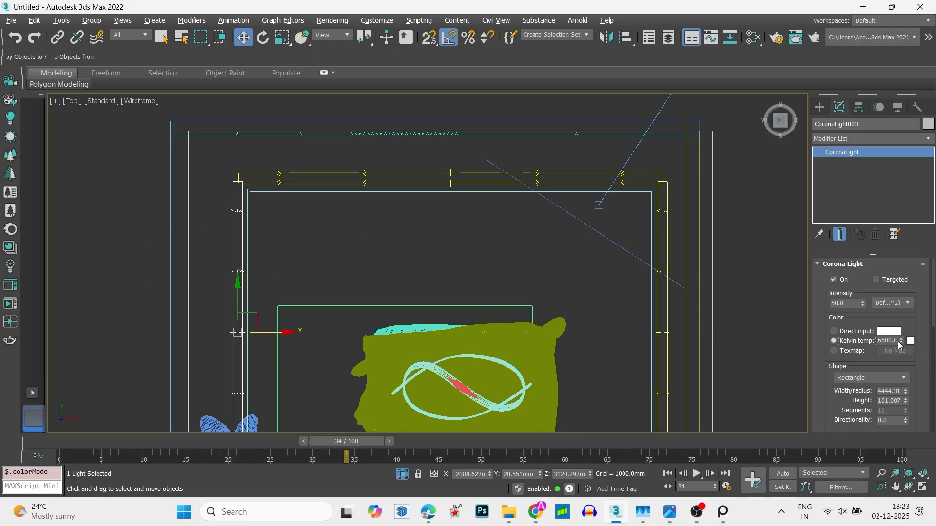
text(422)
- Set the cove light nearest the headboard wall to a Kelvin color temperature of 4200
middle_drag(524, 325, 526, 112)
scroll(673, 291, up, 3)
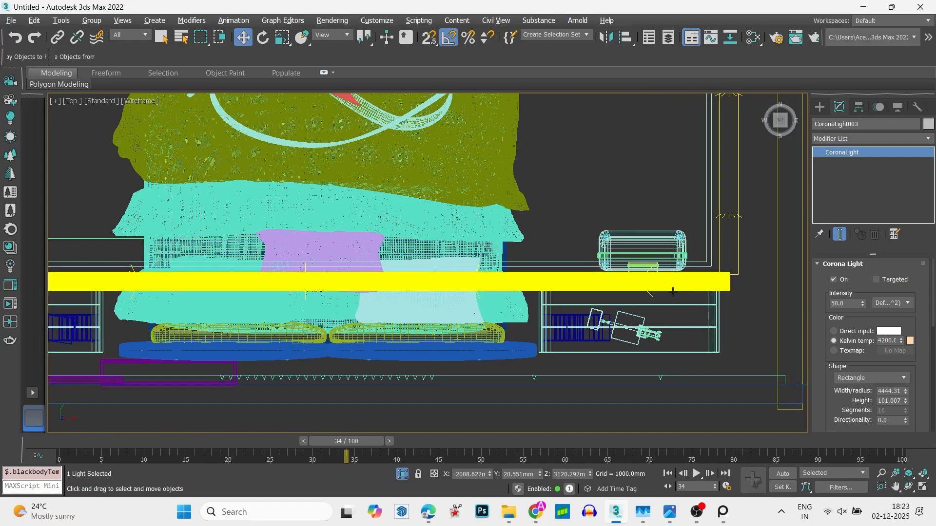
click(673, 292)
click(834, 341)
double_click(880, 340)
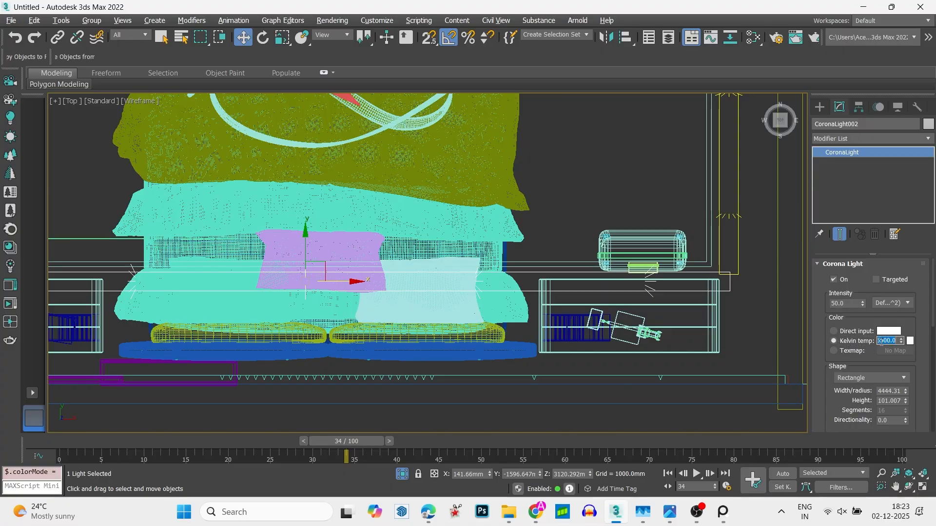
text(4200)
key(Return)
- Return to the four-viewport layout and unhide all objects
key(alt+q)
key(alt+w)
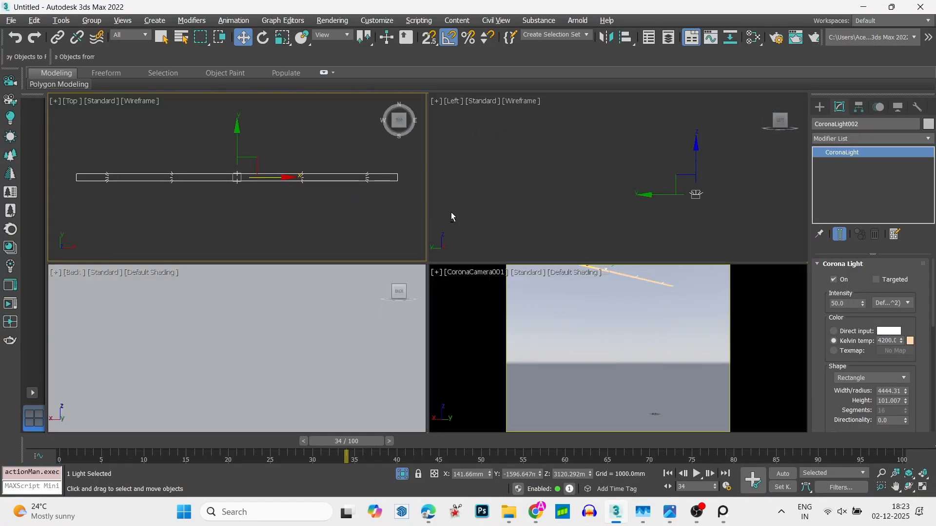
right_click(481, 207)
click(490, 146)
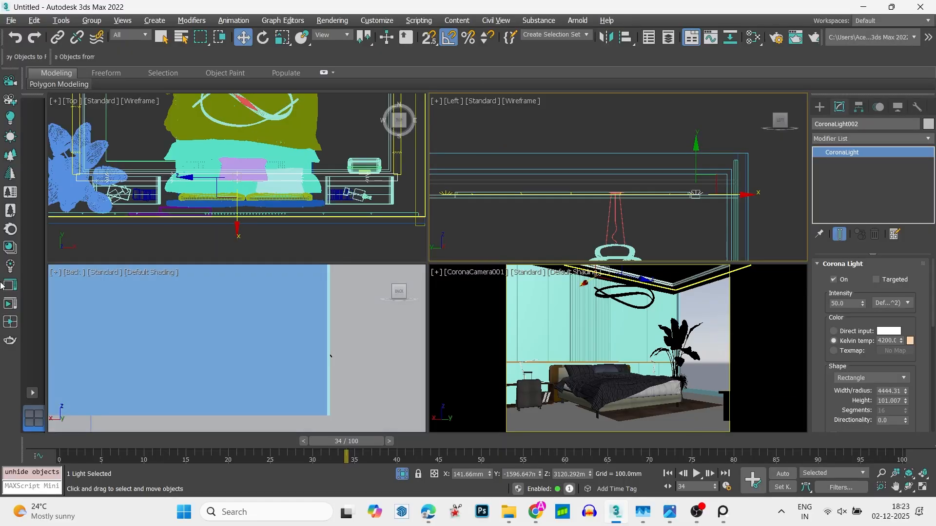
- Start an interactive Corona render of the camera view and examine the cove lighting at the ceiling corner up close
click(15, 302)
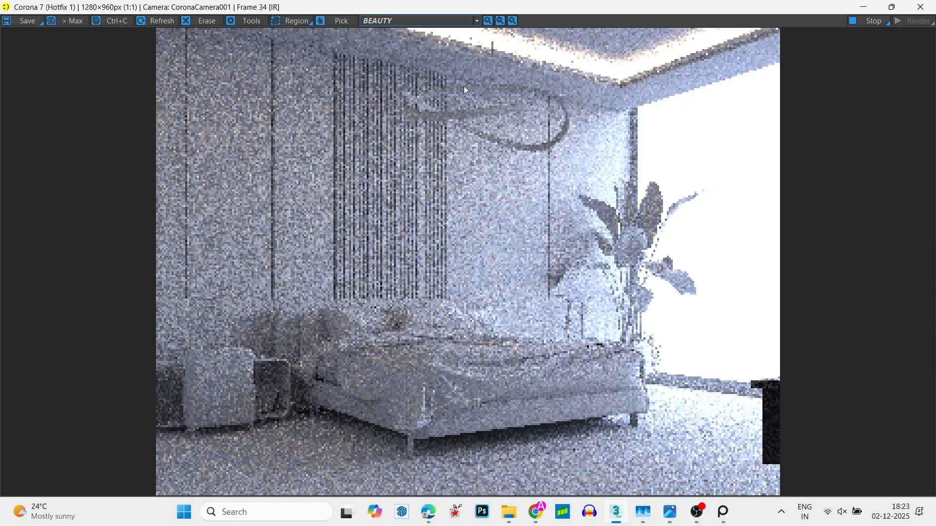
scroll(603, 64, up, 2)
middle_drag(605, 64, 551, 367)
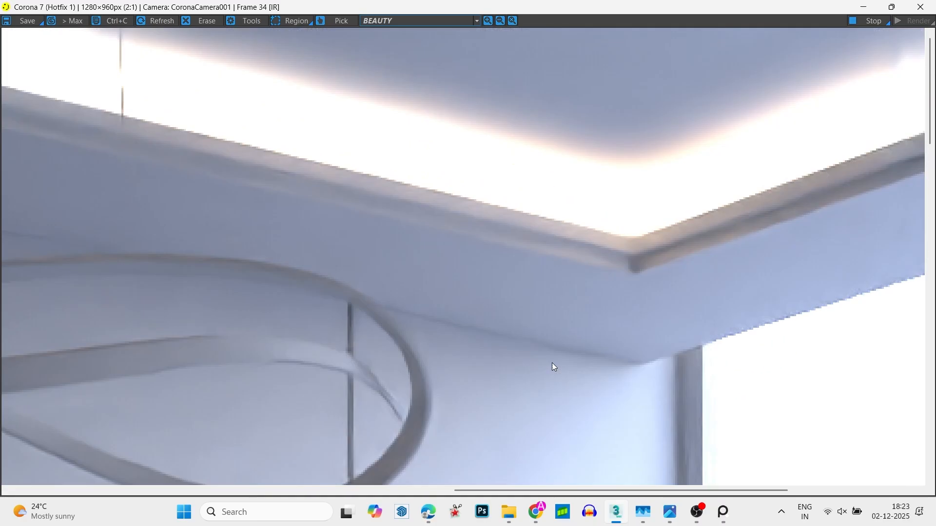
scroll(552, 365, down, 1)
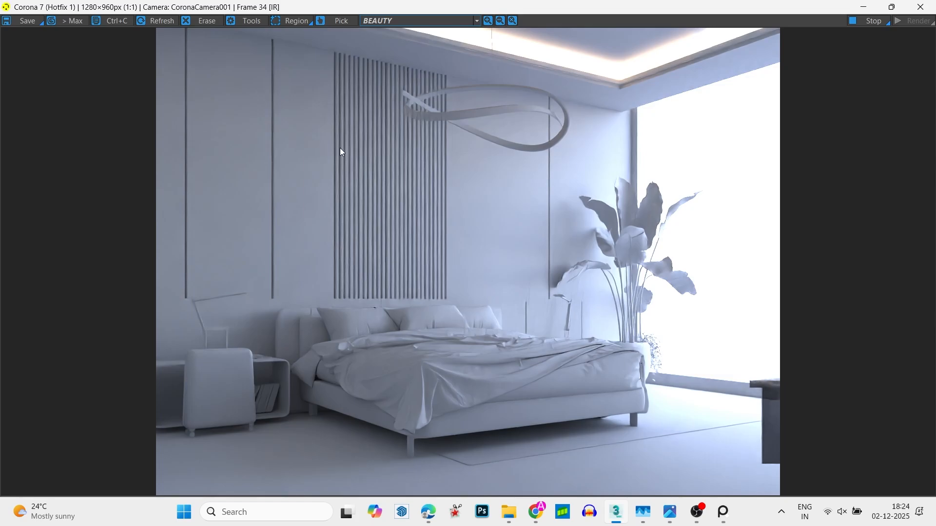
- Set the render's tone mapping highlight compression to 3.0 and close the frame buffer
click(253, 21)
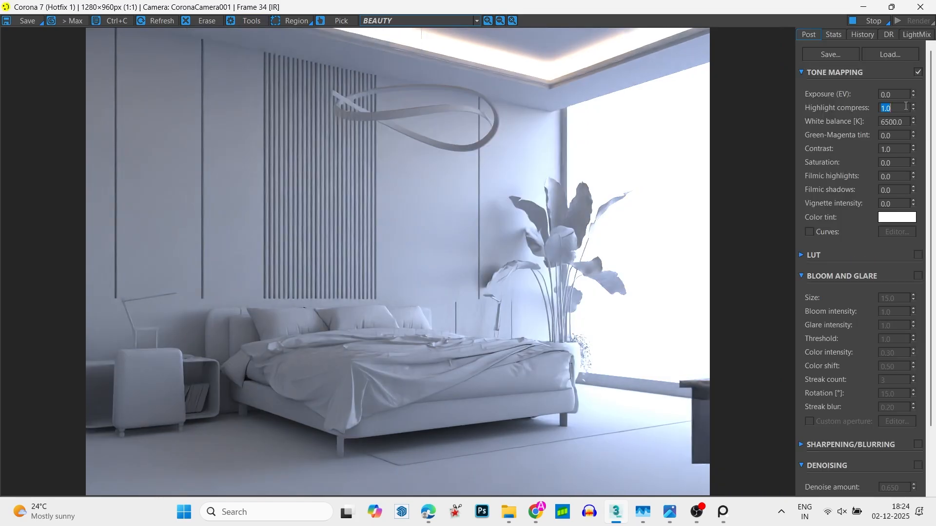
text(3)
key(Return)
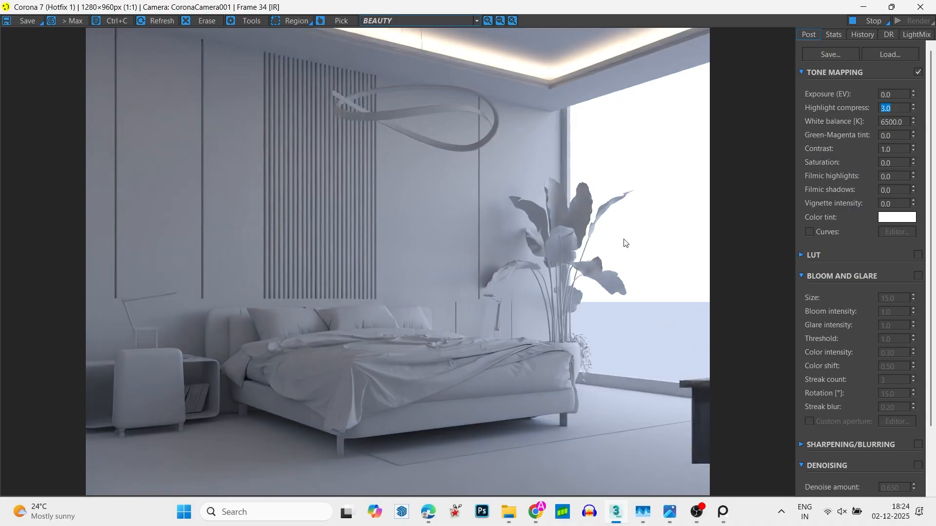
click(920, 7)
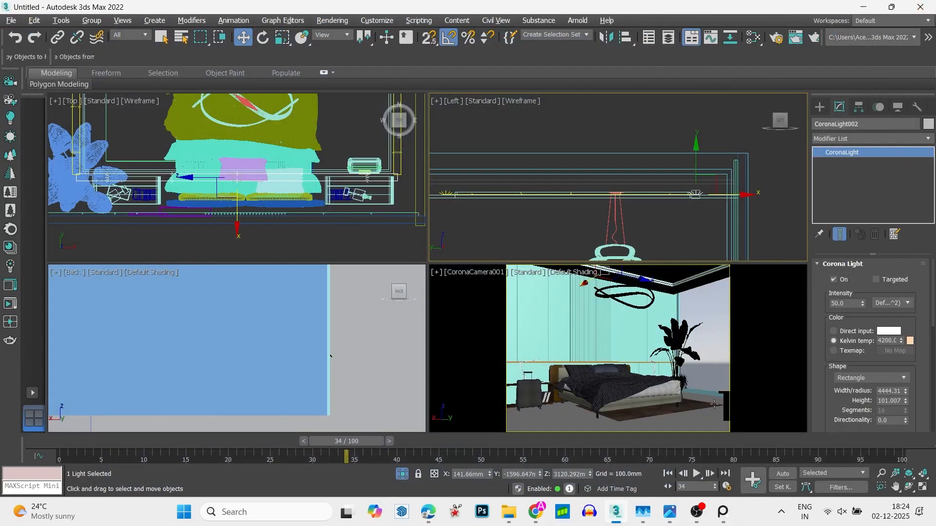
- Hide the TV-and-console group at the edge of the camera view
click(723, 404)
right_click(736, 410)
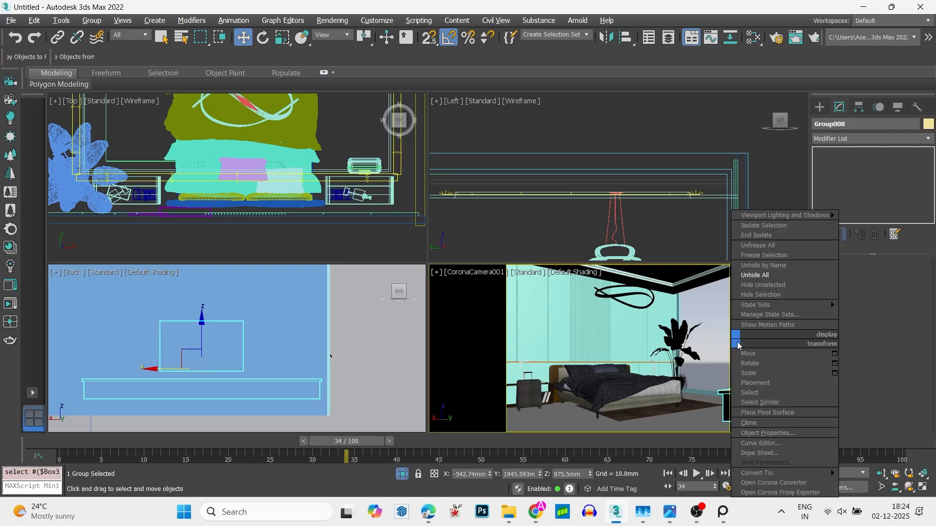
click(762, 295)
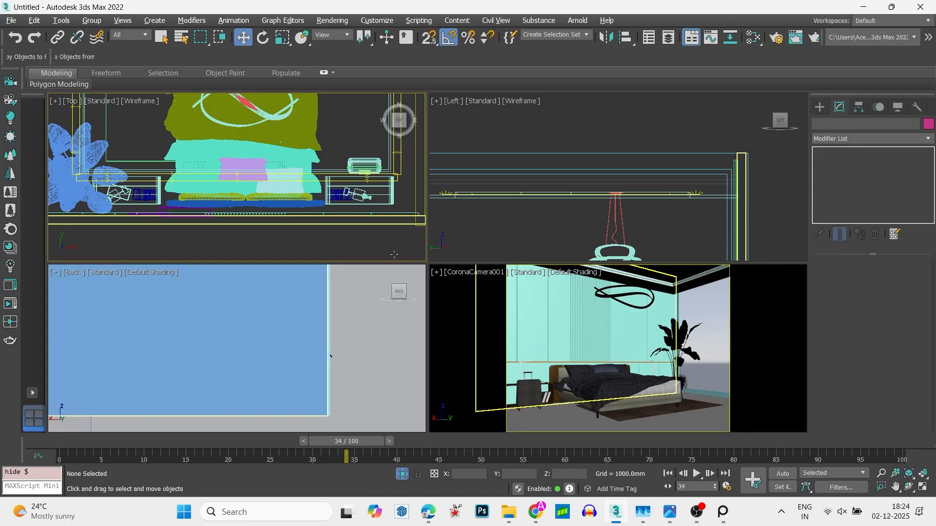
key(alt+w)
key(alt+w)
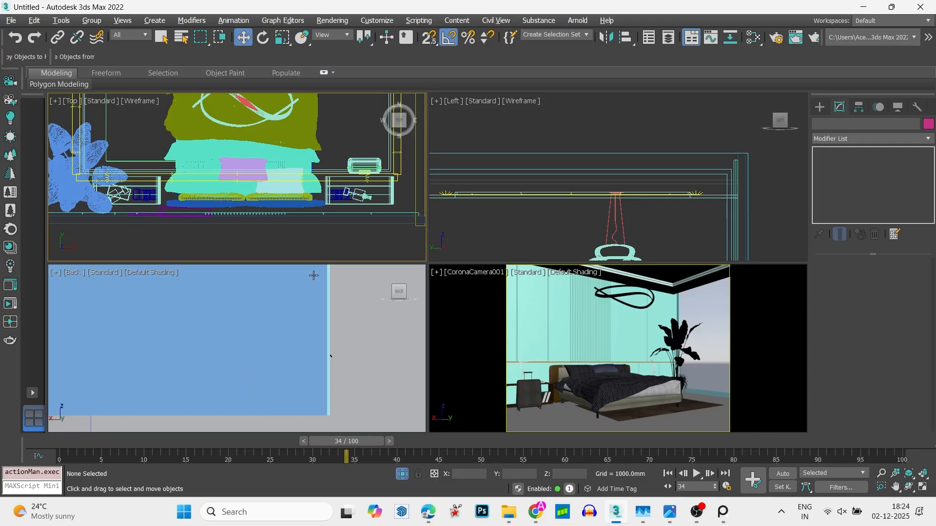
scroll(274, 231, down, 3)
key(alt+w)
key(alt+w)
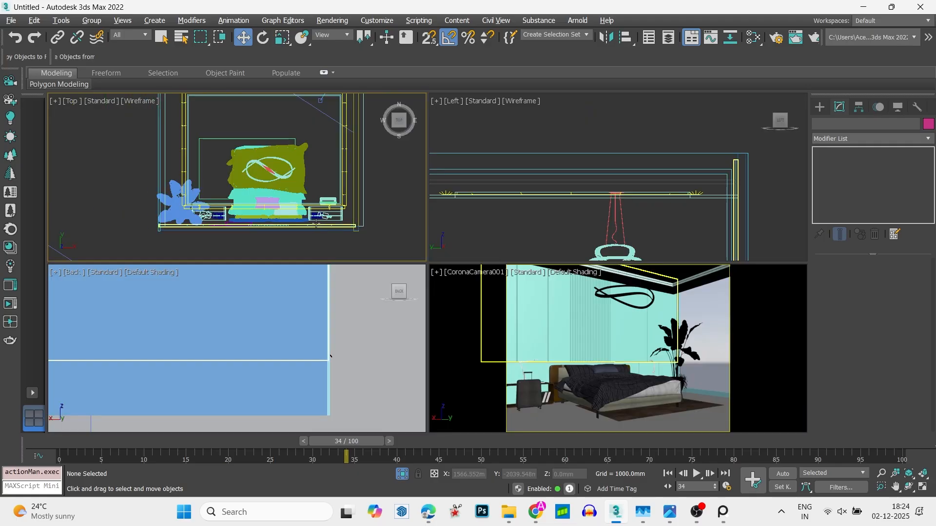
- Try unhiding all objects in the top view and undo it
right_click(316, 212)
click(346, 158)
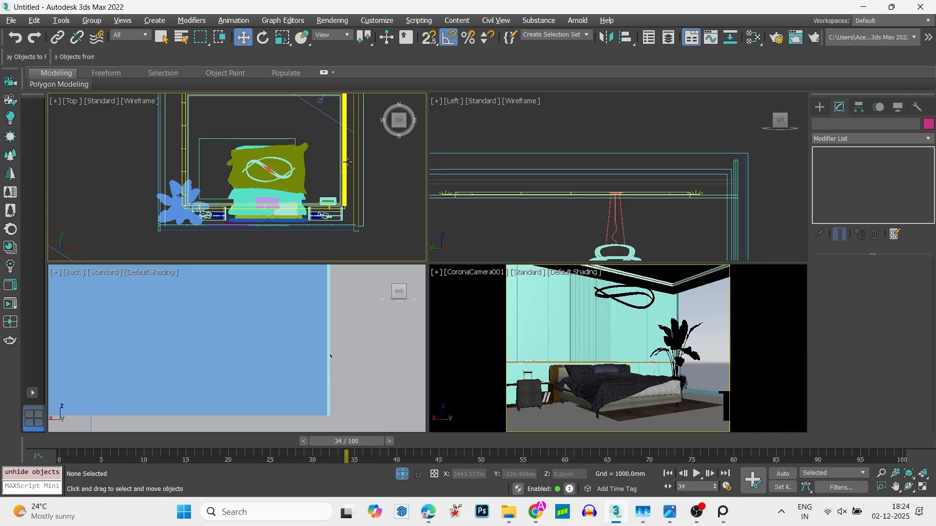
middle_drag(390, 289, 390, 291)
middle_drag(351, 186, 367, 259)
key(ctrl+z)
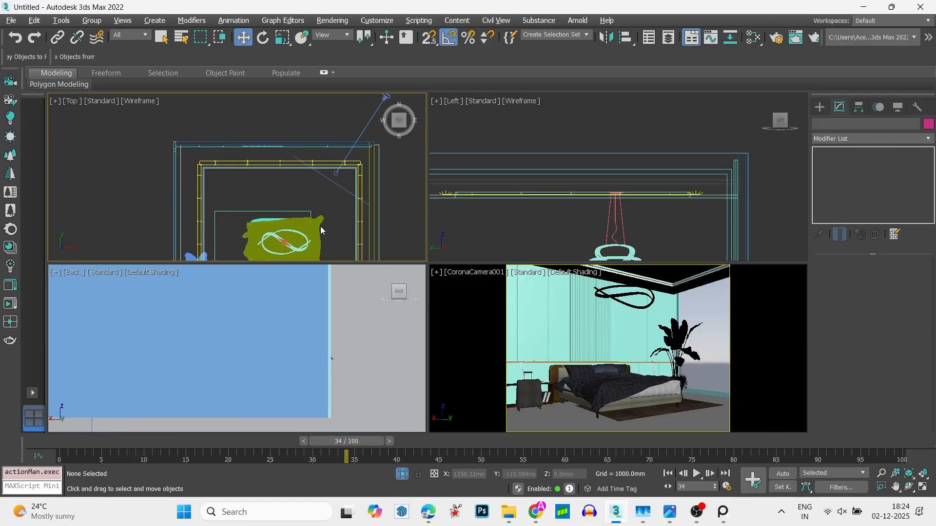
middle_drag(281, 195, 300, 128)
key(alt+w)
scroll(414, 259, down, 3)
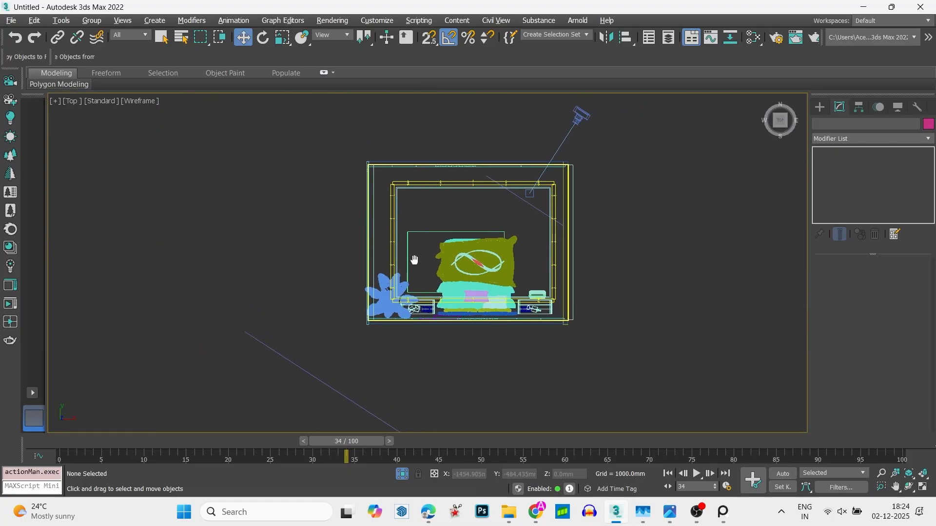
middle_drag(414, 259, 368, 246)
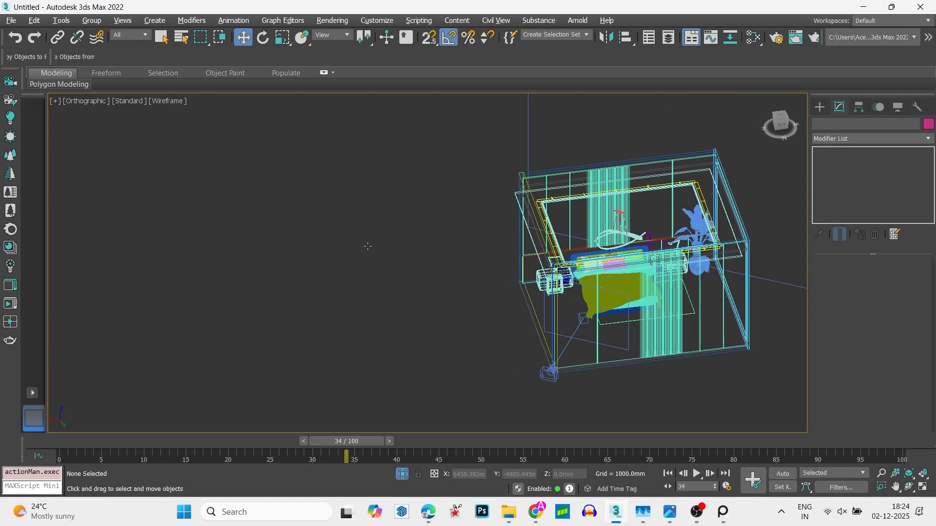
key(t)
scroll(368, 246, down, 3)
middle_drag(447, 241, 461, 249)
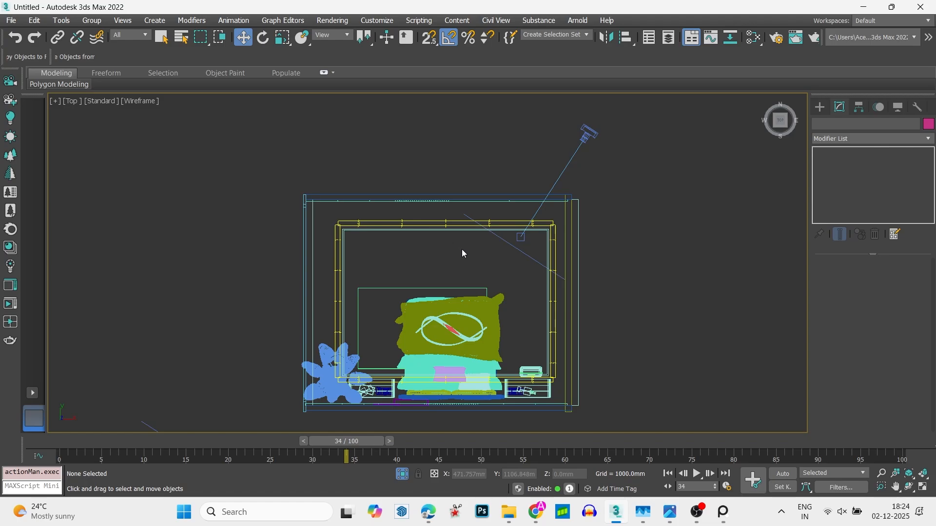
- Select the looped pendant lamp in the camera view and add it to the material override's excluded objects
key(alt+w)
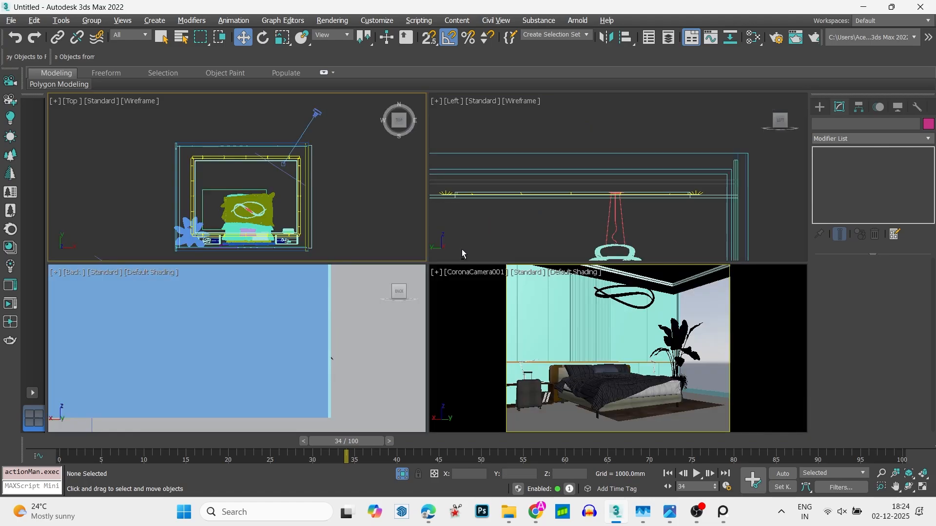
click(589, 286)
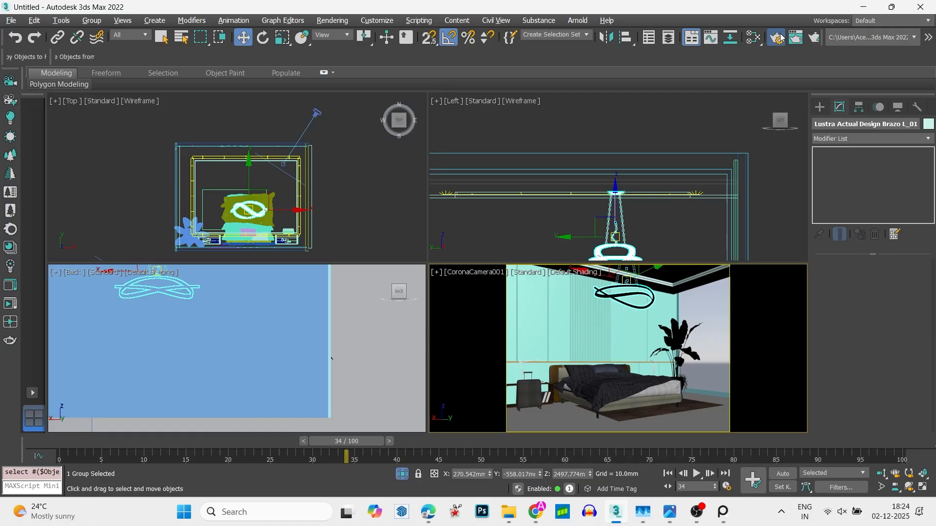
key(F10)
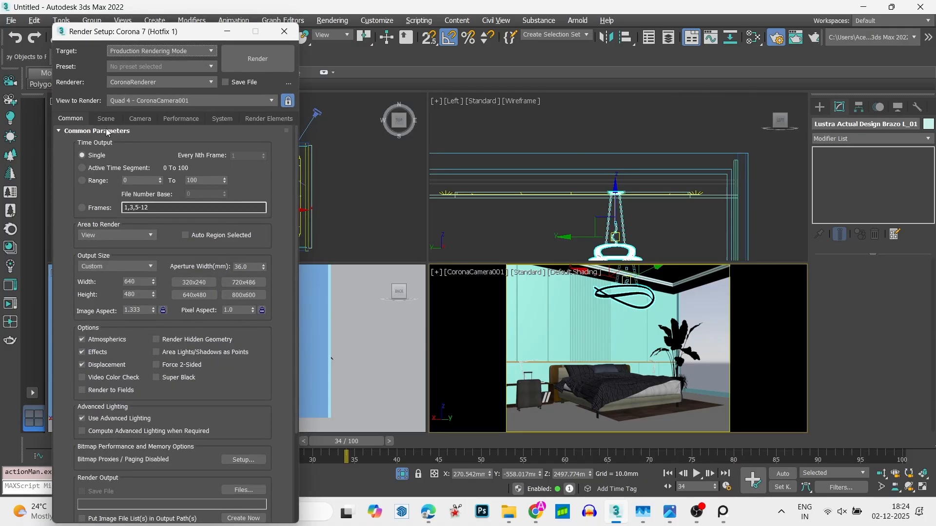
click(105, 118)
click(65, 273)
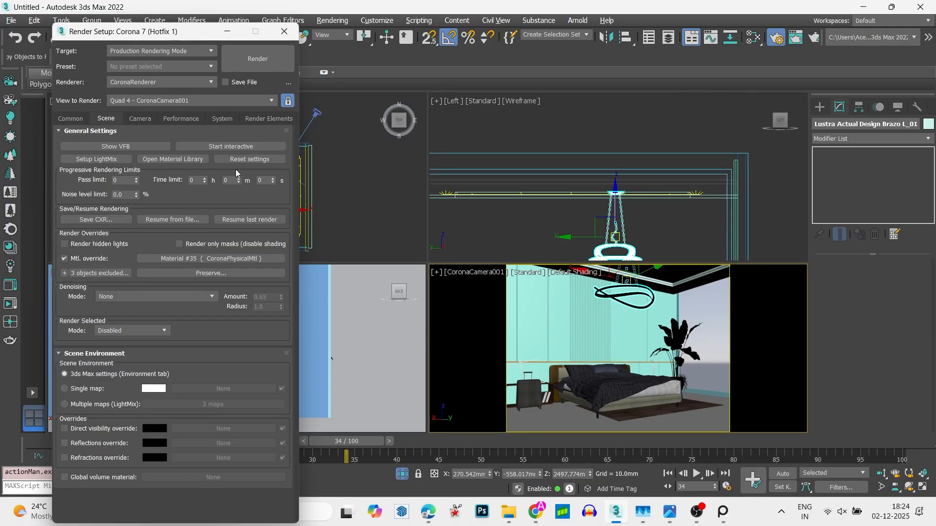
click(287, 32)
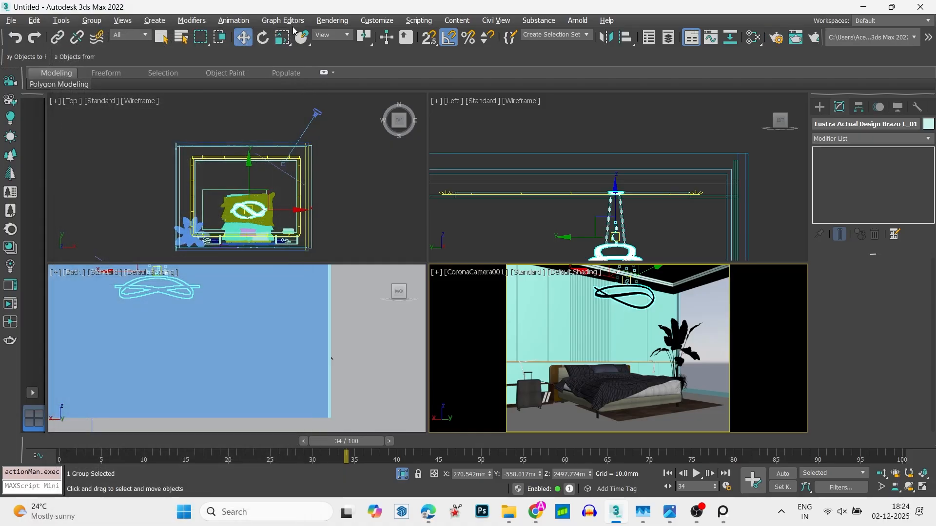
- Start an interactive render, examine the pendant lamp's own materials and glow up close, and close the frame buffer
click(11, 304)
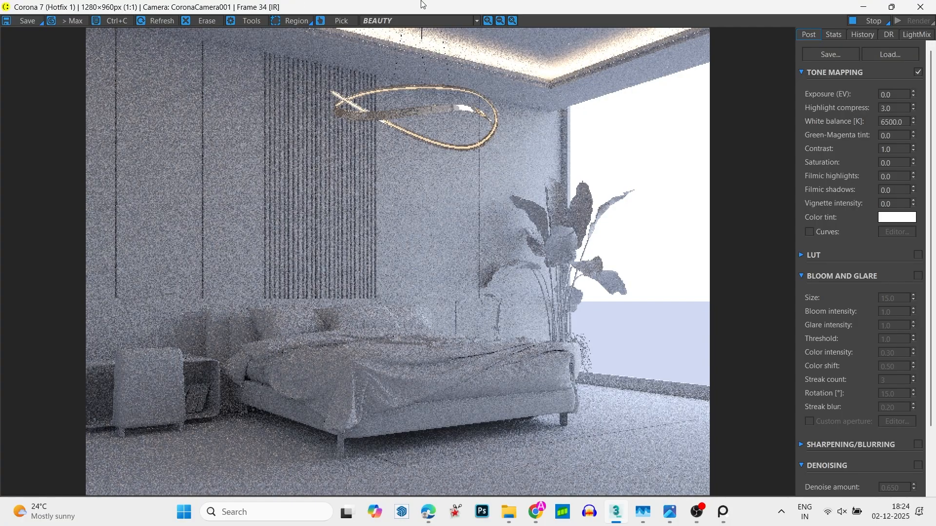
scroll(413, 120, up, 2)
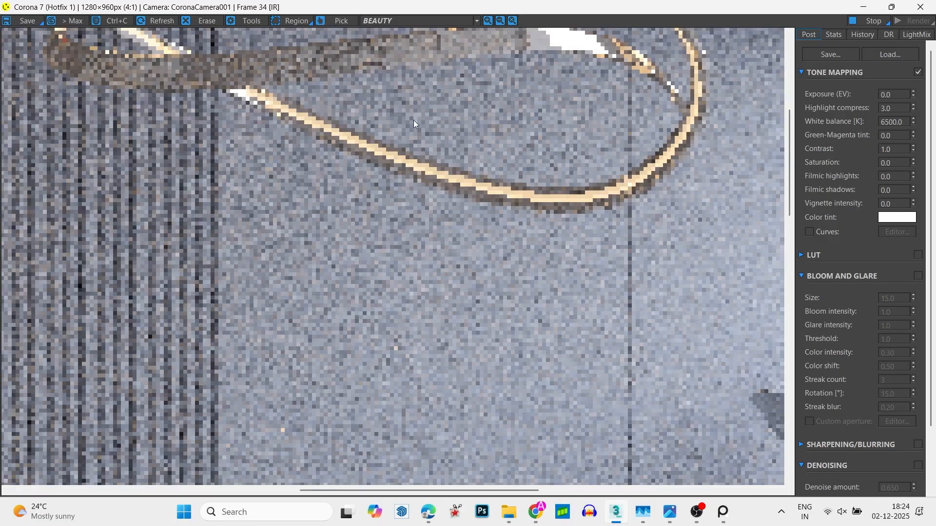
middle_drag(413, 120, 437, 254)
scroll(421, 201, down, 2)
scroll(464, 134, up, 2)
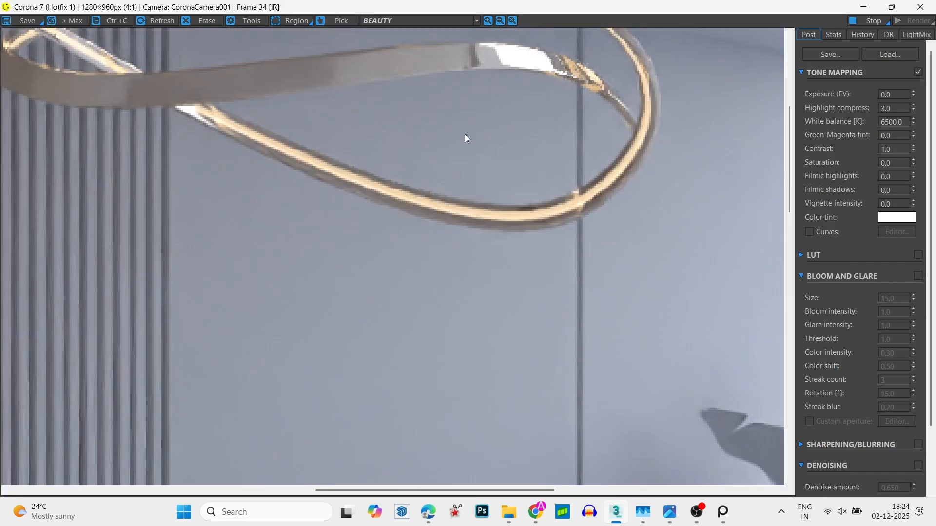
middle_drag(464, 133, 468, 165)
scroll(463, 171, down, 2)
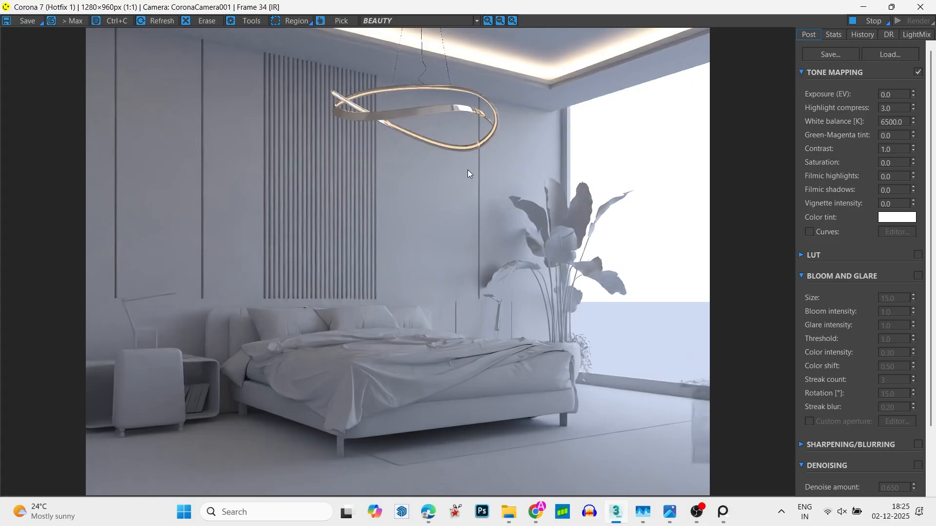
click(920, 7)
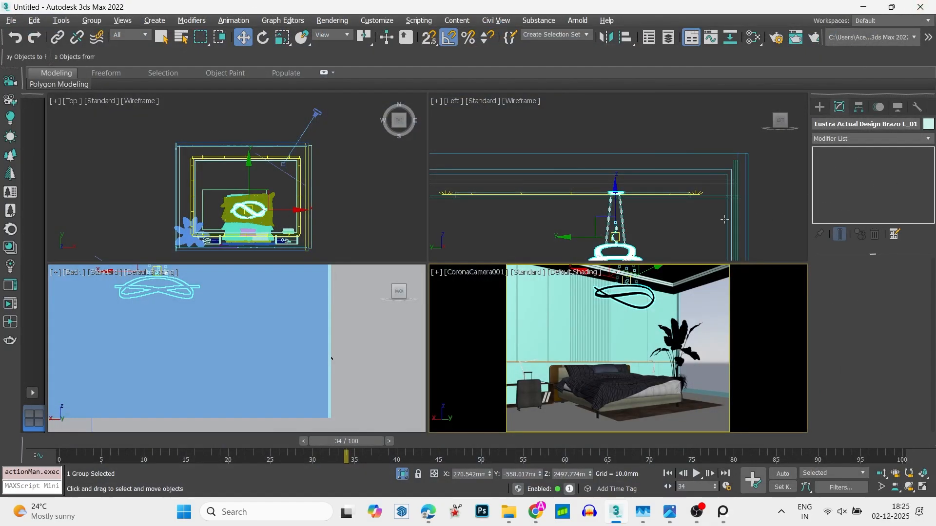
- Create a targeted CoronaSun in the top view, placed well outside the plant-side wall and aimed at the bedroom
click(543, 234)
click(377, 174)
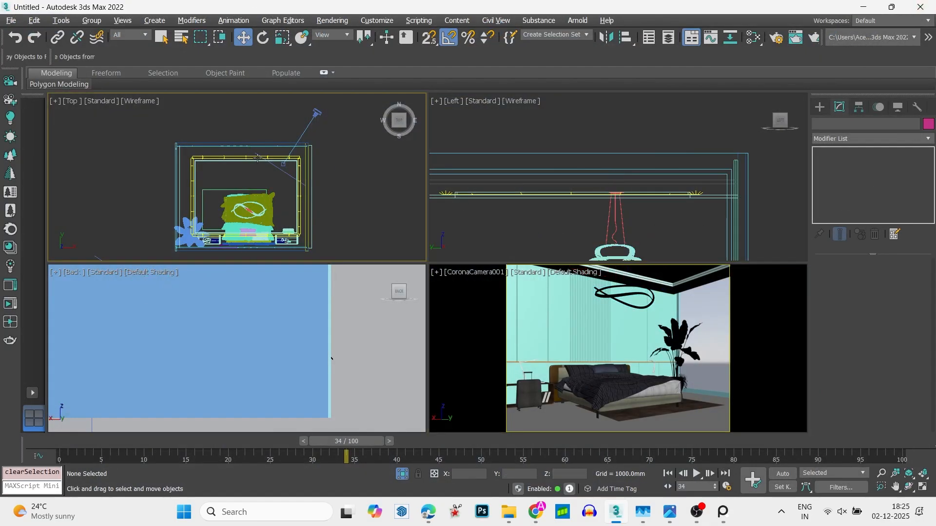
scroll(376, 174, down, 6)
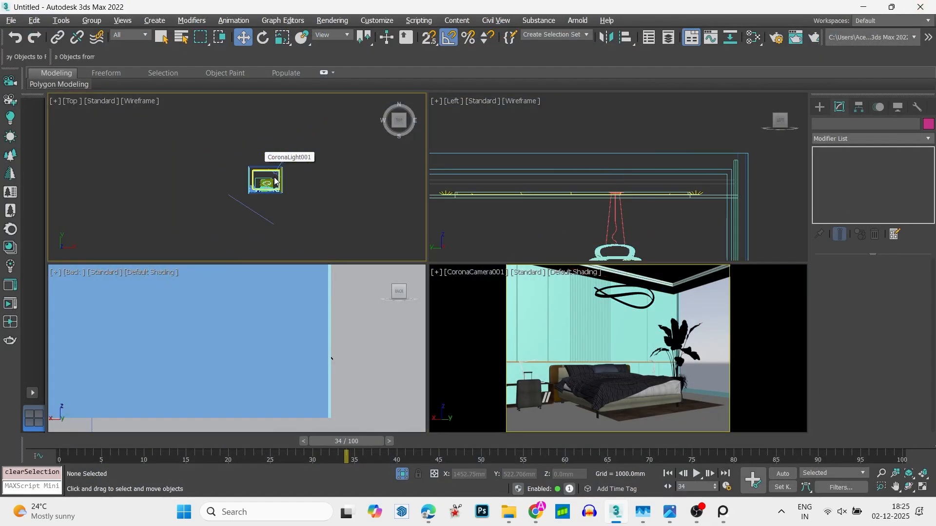
click(819, 107)
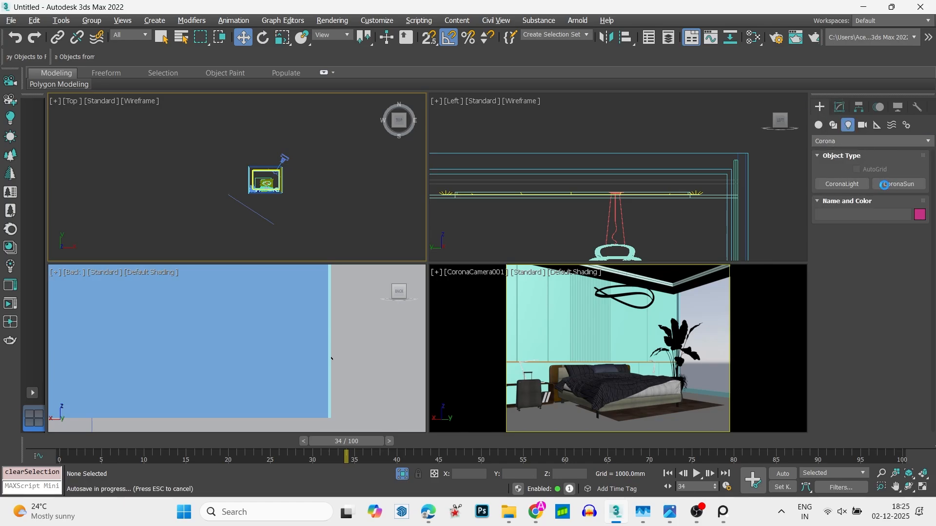
click(884, 184)
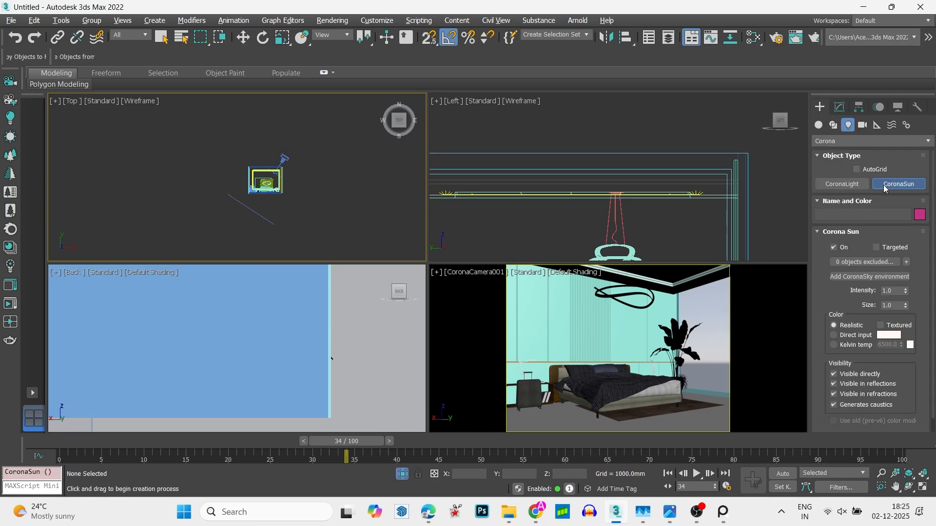
drag(158, 155, 283, 187)
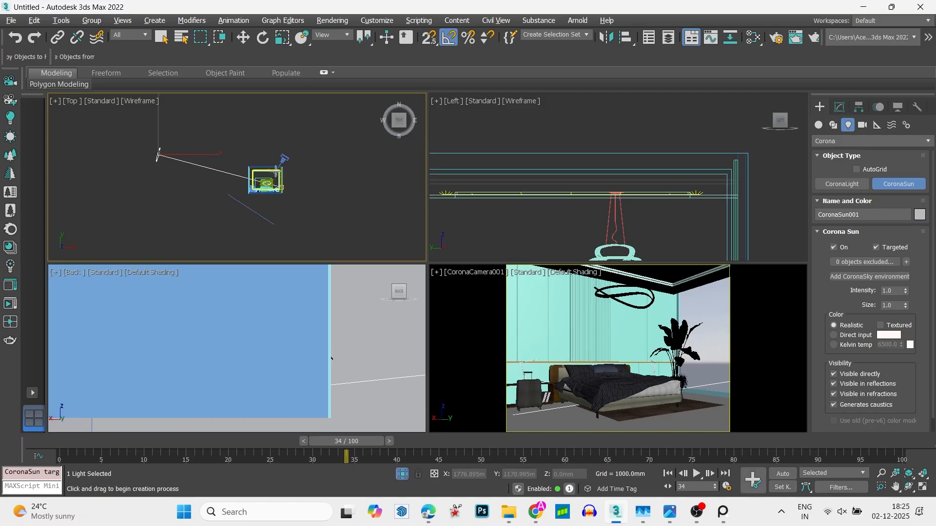
- Raise the CoronaSun to a height of about 6604 mm and shift it about 1207 mm along Y in the top view
key(w)
key(f)
scroll(252, 191, down, 3)
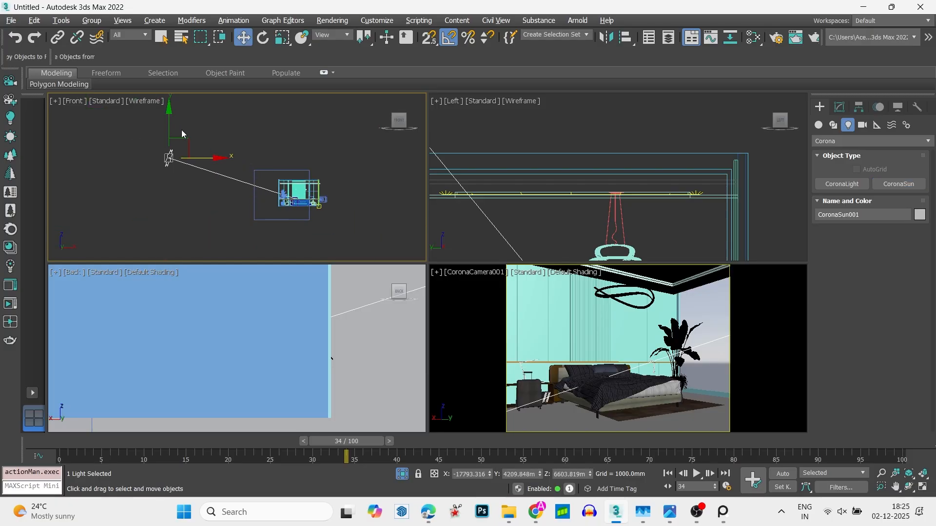
key(t)
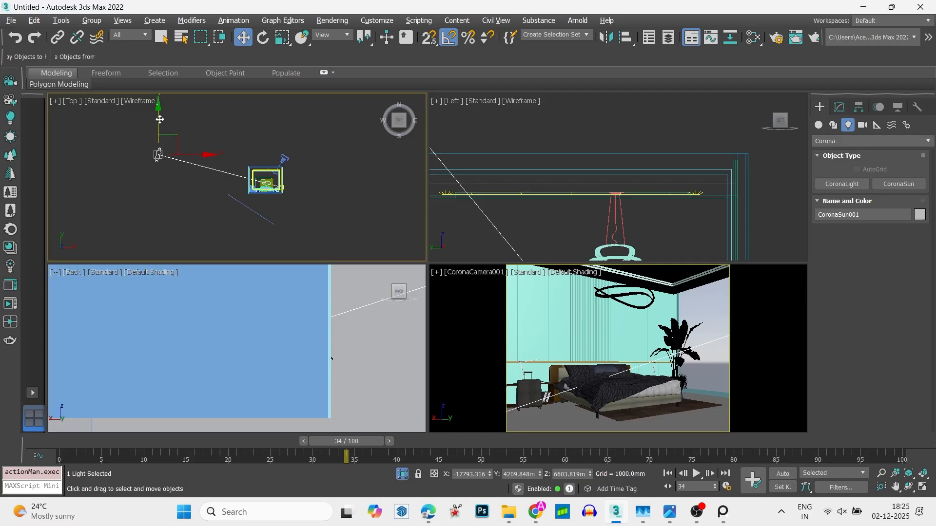
drag(160, 120, 171, 111)
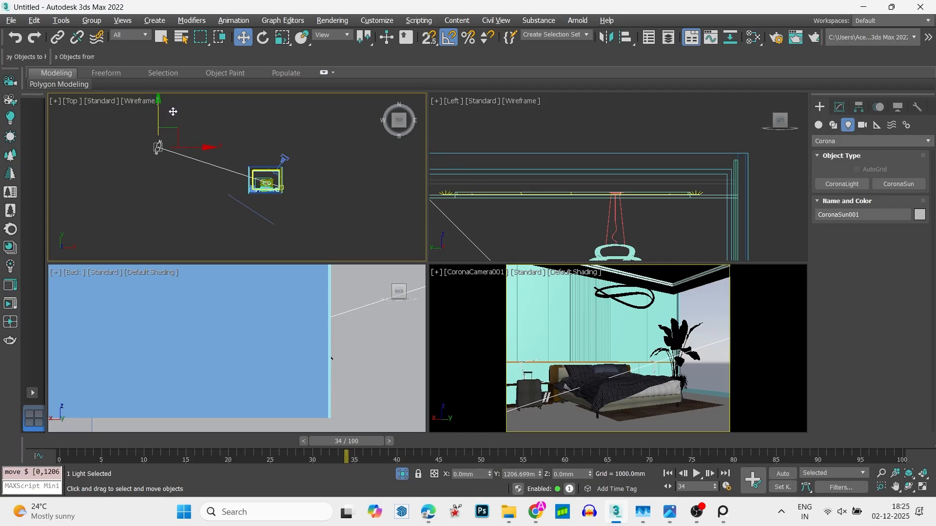
- Unhide all objects and hide the TV console group again from the camera view
right_click(251, 127)
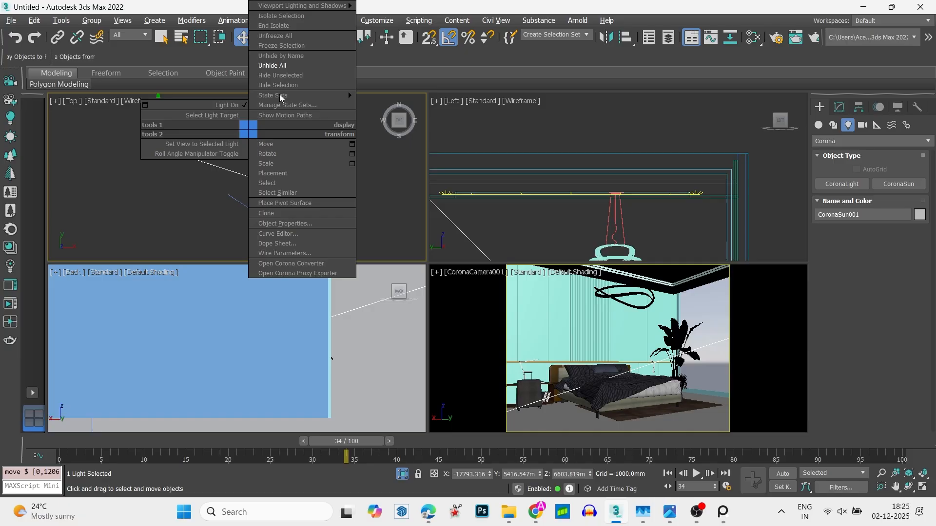
click(290, 67)
right_click(334, 160)
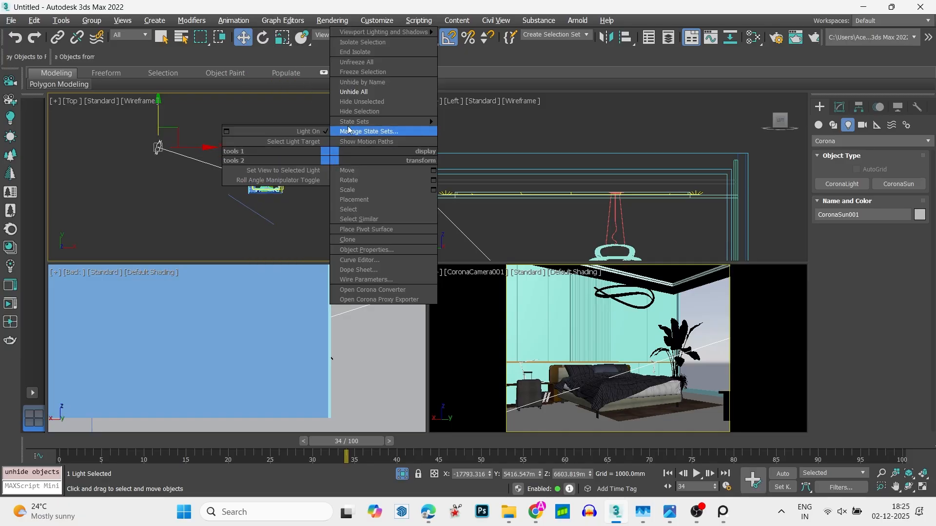
click(353, 102)
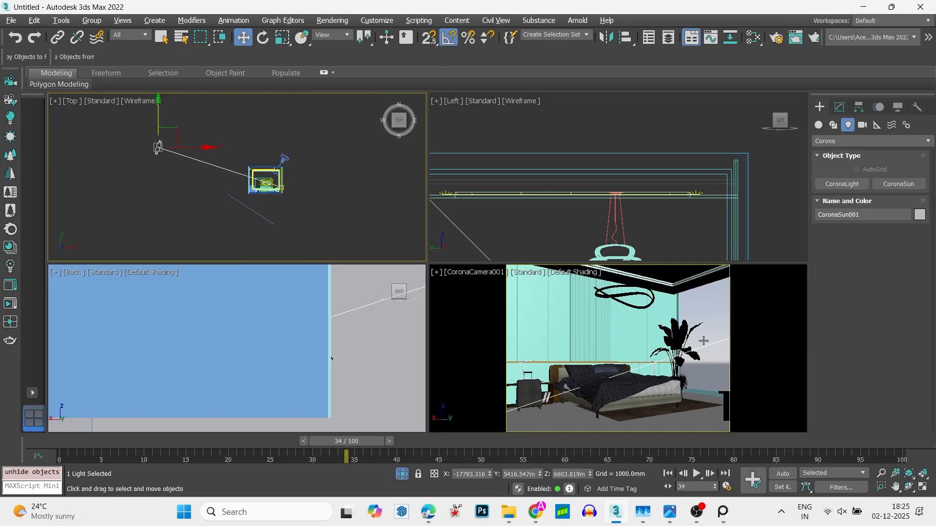
click(727, 398)
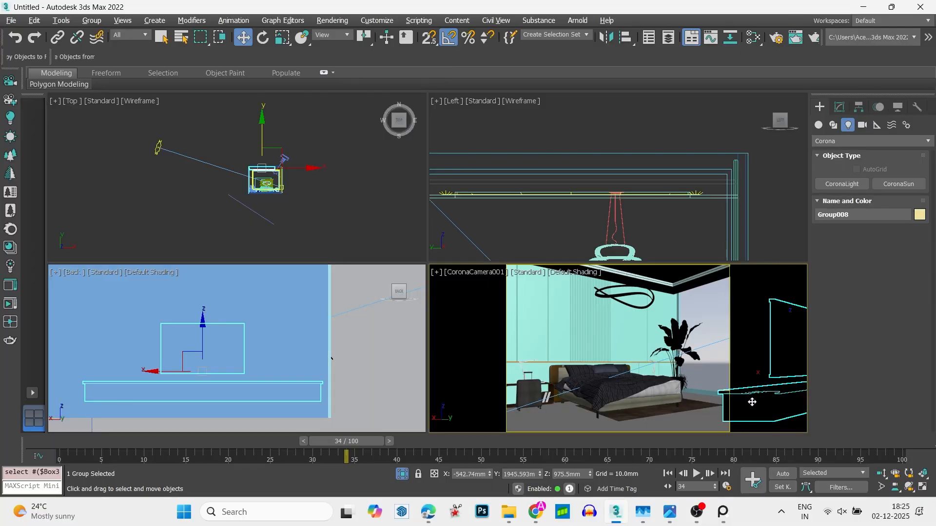
right_click(752, 402)
click(775, 294)
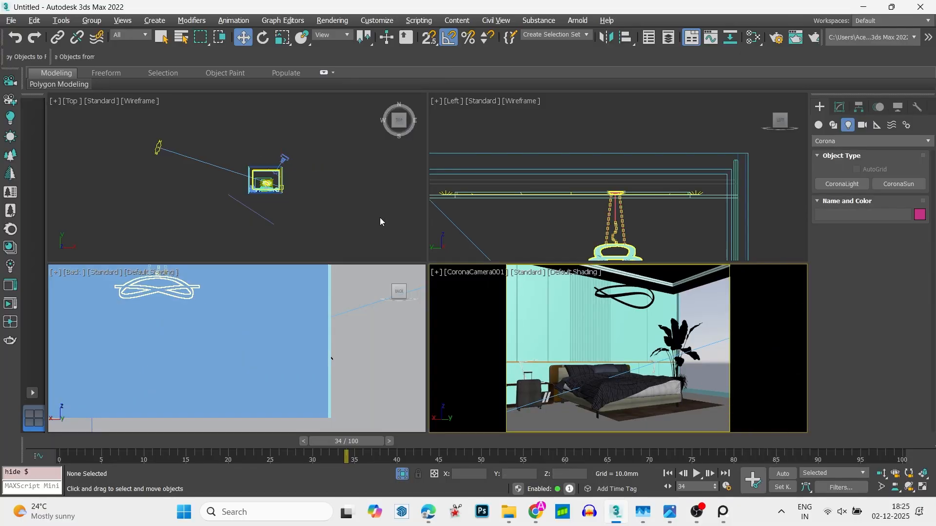
- Start an interactive render of the bedroom and set the CoronaSun's intensity to 0.05
click(7, 313)
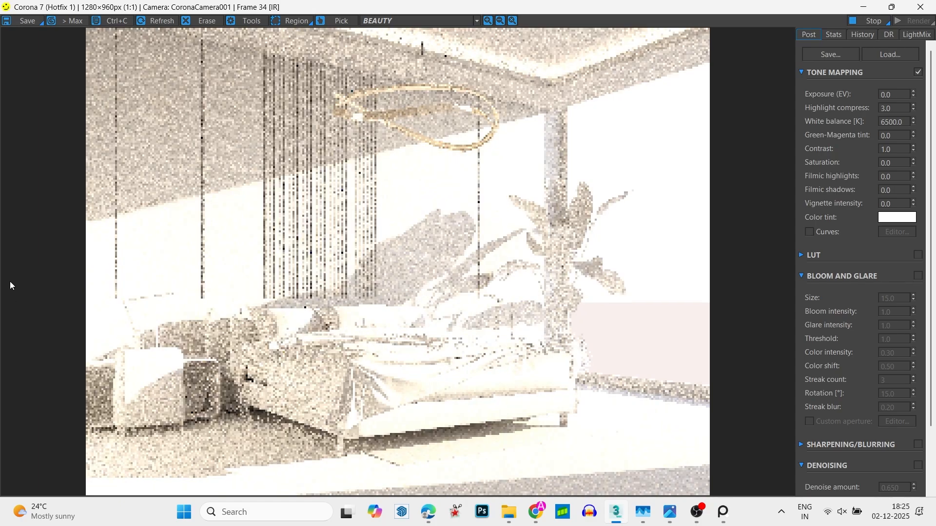
drag(673, 7, 509, 353)
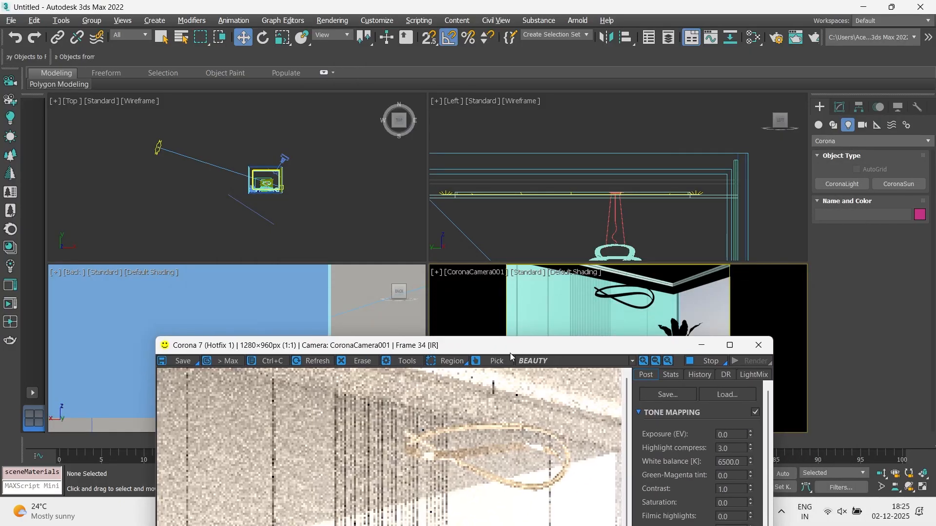
click(157, 148)
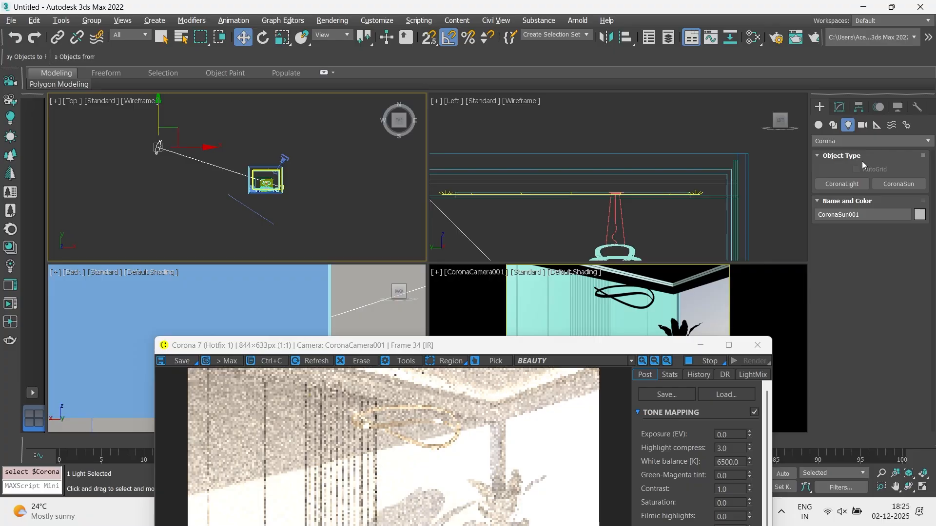
click(838, 110)
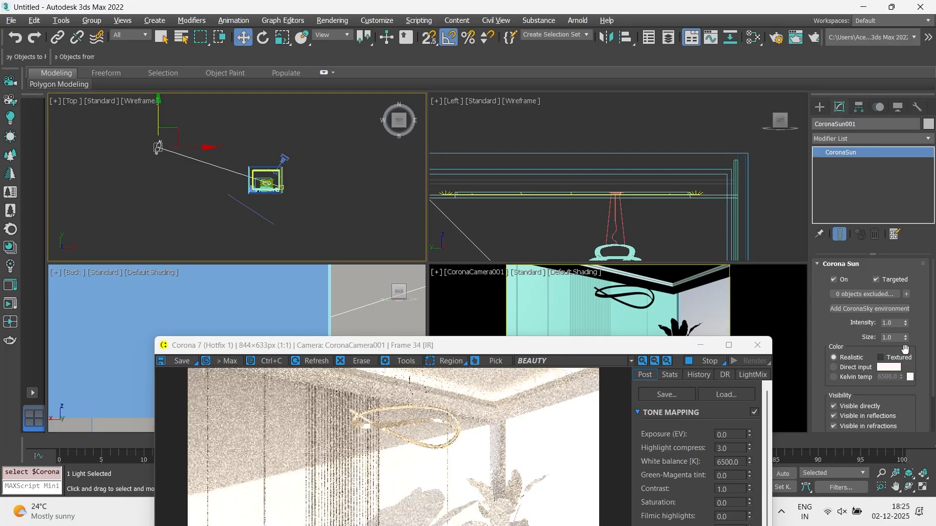
scroll(904, 349, down, 3)
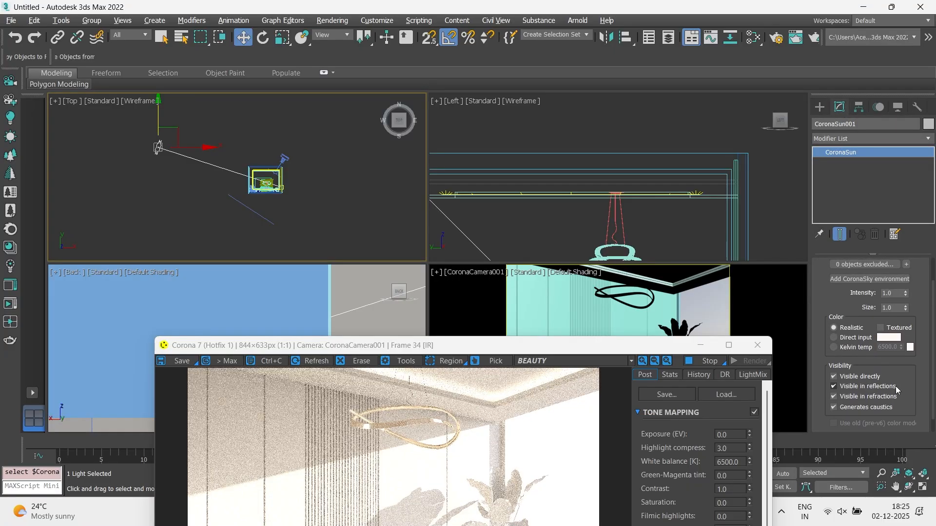
scroll(910, 331, up, 3)
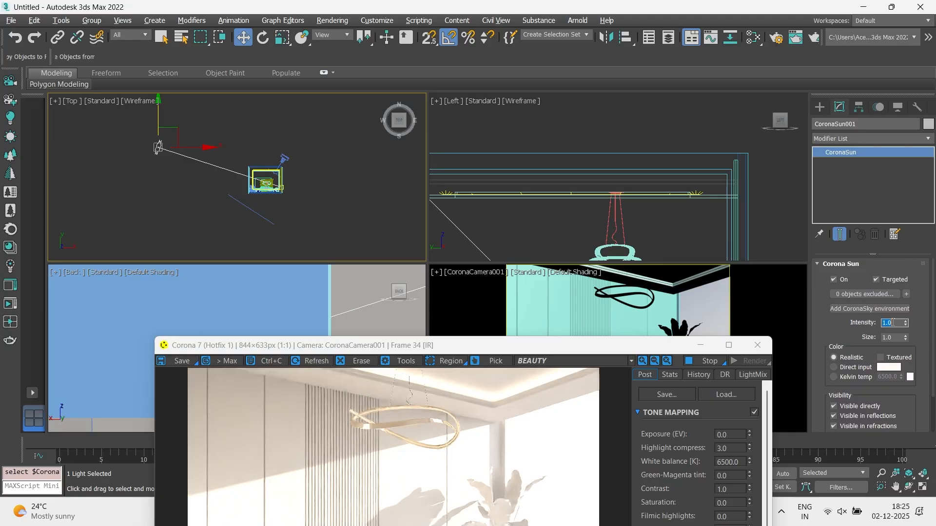
key(Return)
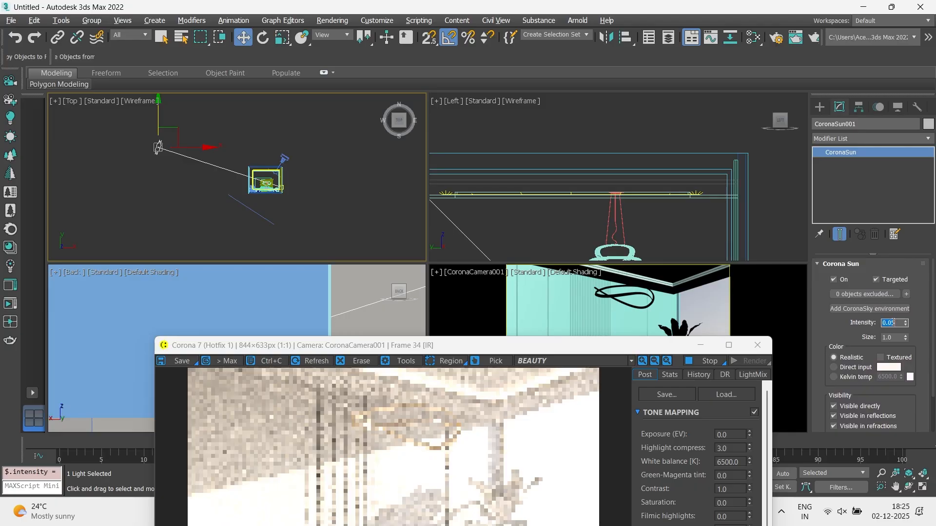
drag(610, 350, 556, 98)
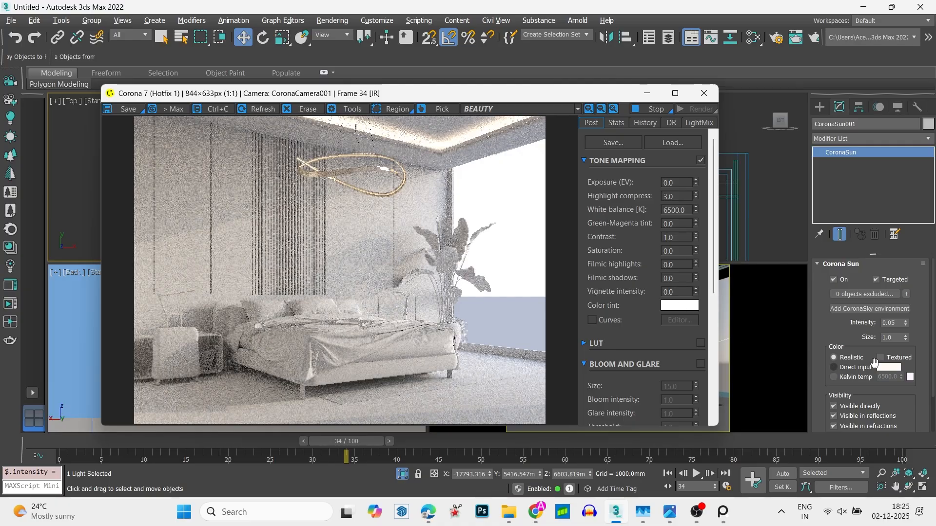
- Set the CoronaSun's size to 6.0 and its intensity to 0.1
double_click(896, 337)
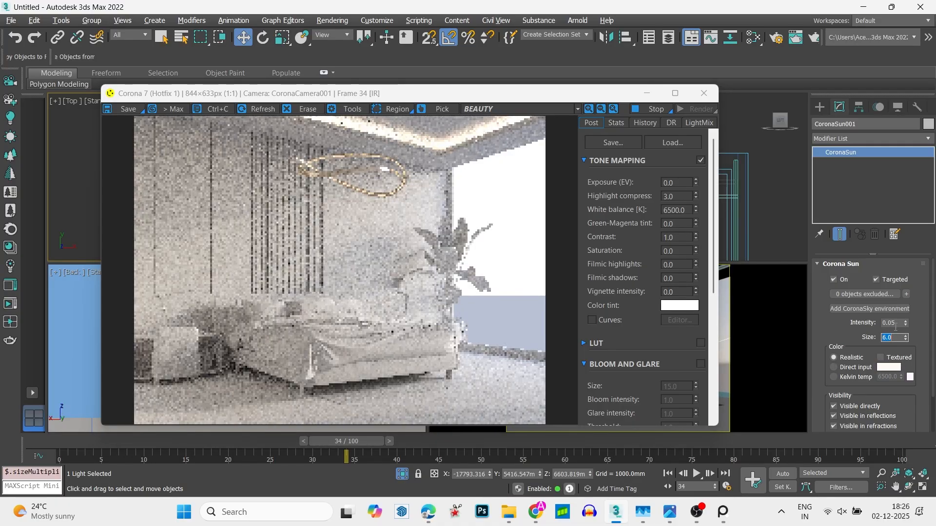
click(896, 323)
double_click(896, 323)
text(0.1)
key(Return)
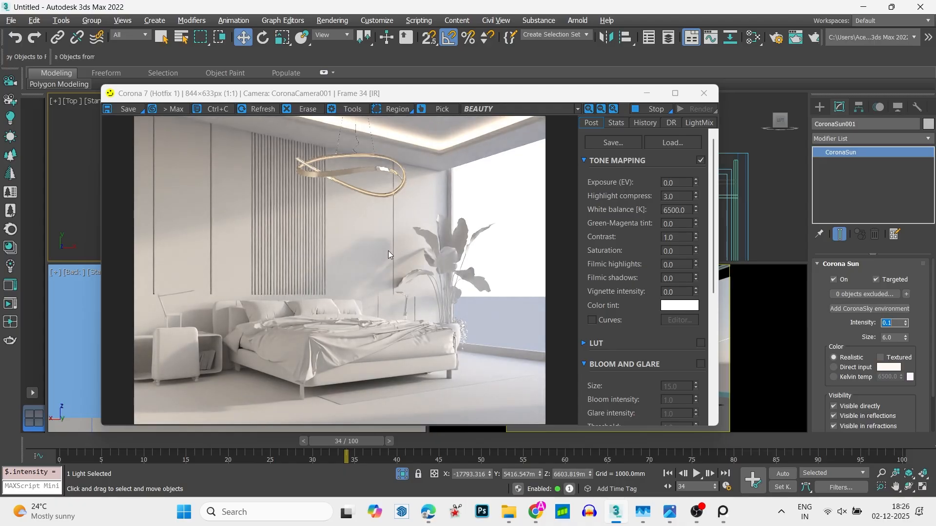
- Delete the CoronaSun and check the bedroom in a new interactive render without it
drag(428, 97, 417, 291)
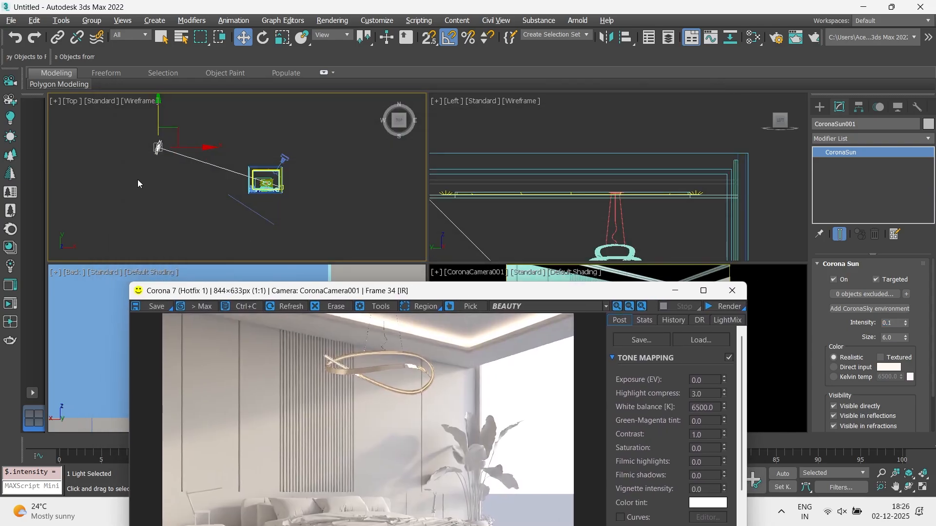
key(Delete)
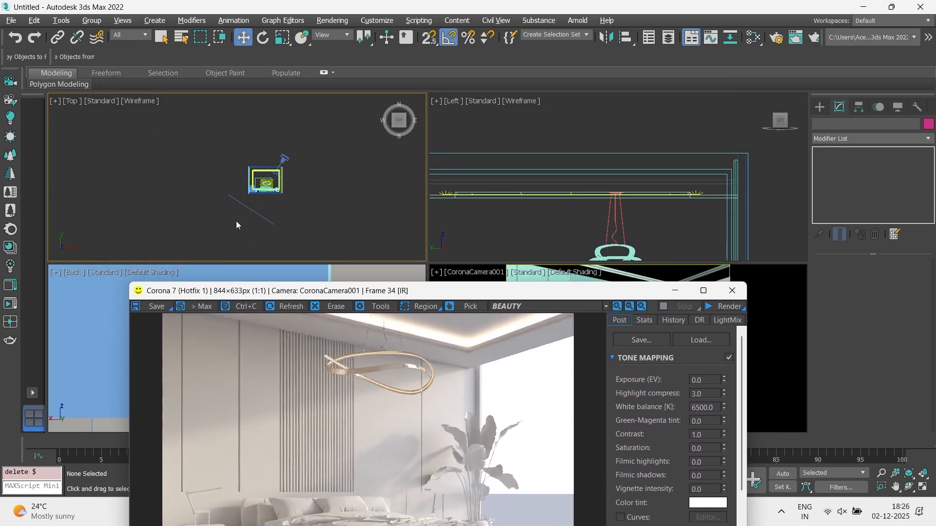
drag(349, 291, 382, 146)
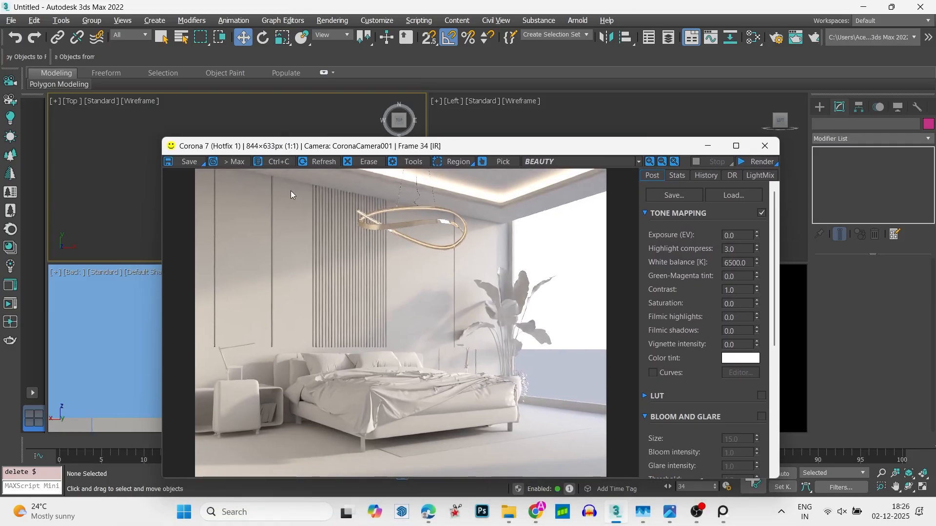
click(14, 305)
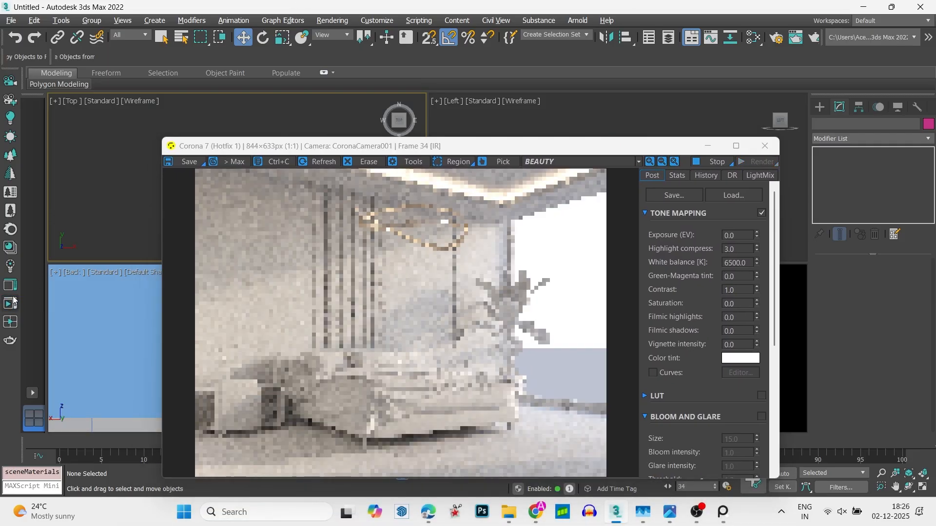
drag(336, 148, 477, 0)
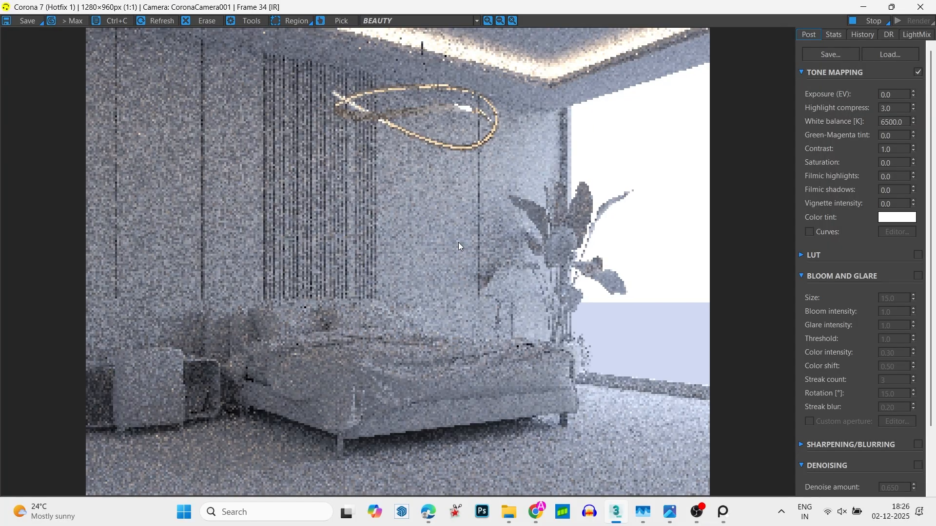
click(244, 21)
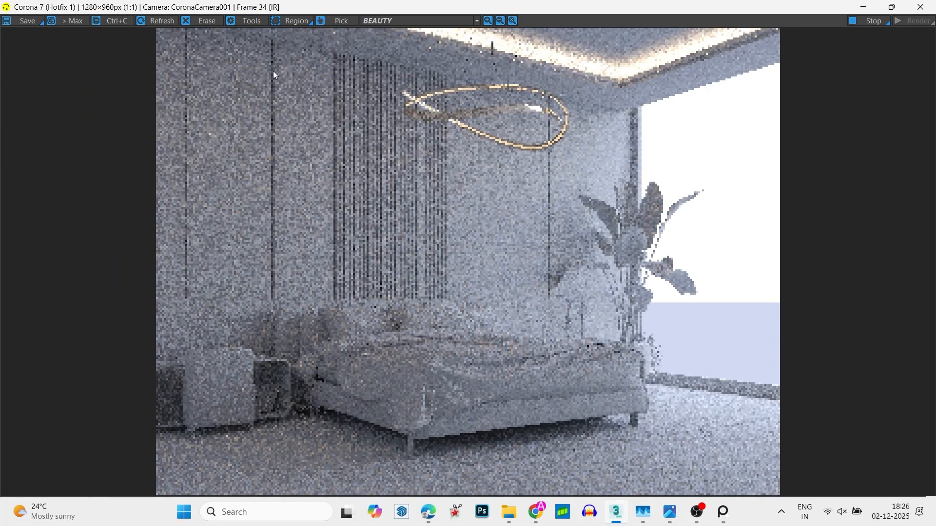
click(924, 4)
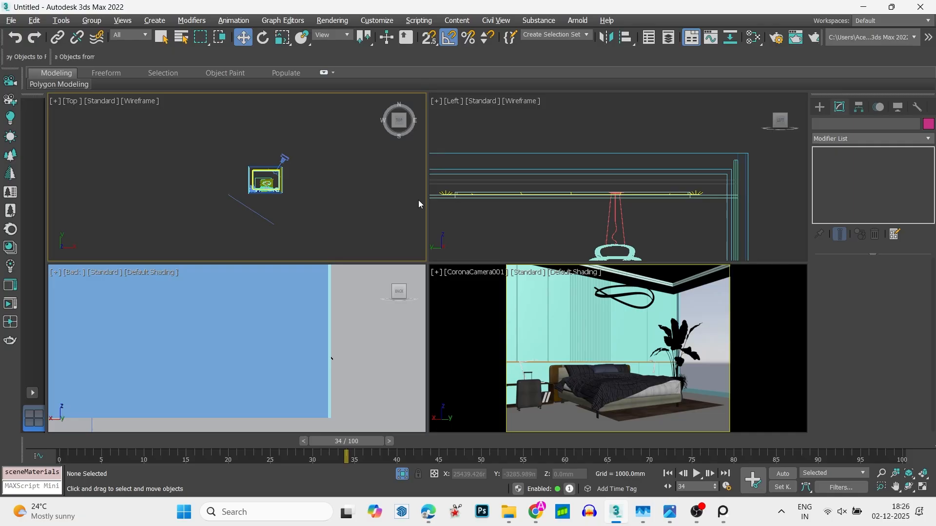
- Create a sphere-shaped CoronaLight with a radius of about 105 mm at the middle of the looped pendant lamp in the front view
key(f)
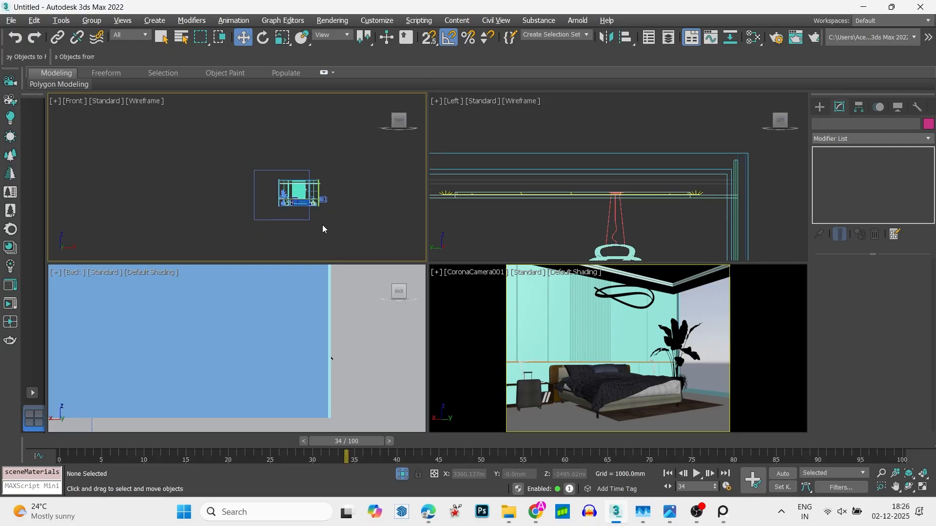
key(z)
scroll(318, 218, up, 4)
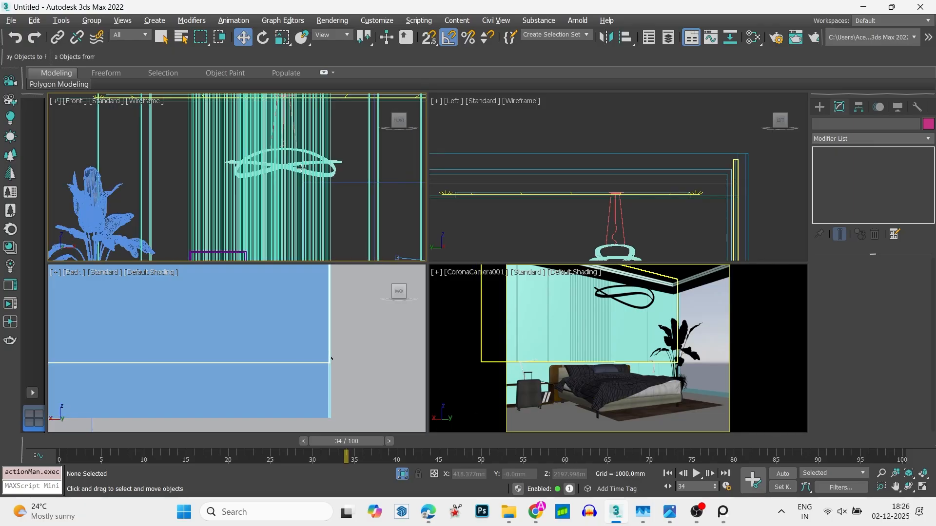
click(820, 107)
click(841, 183)
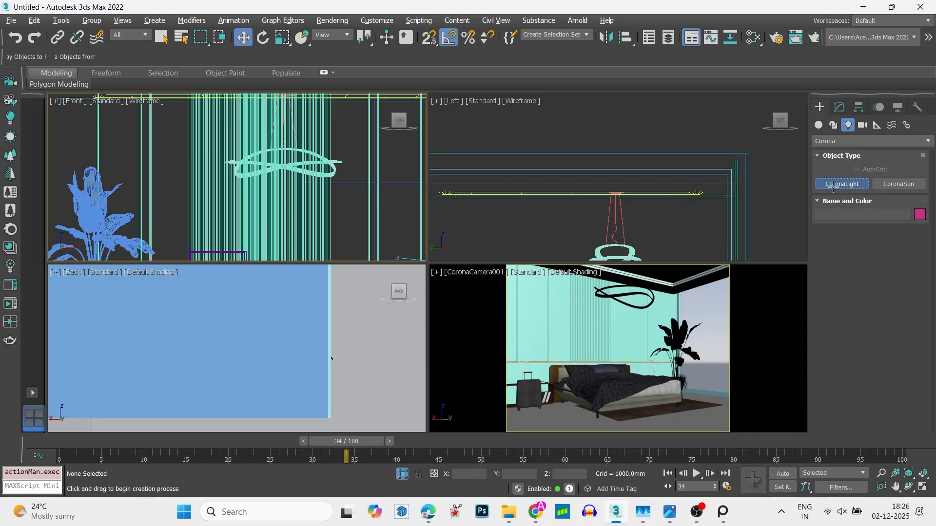
click(883, 346)
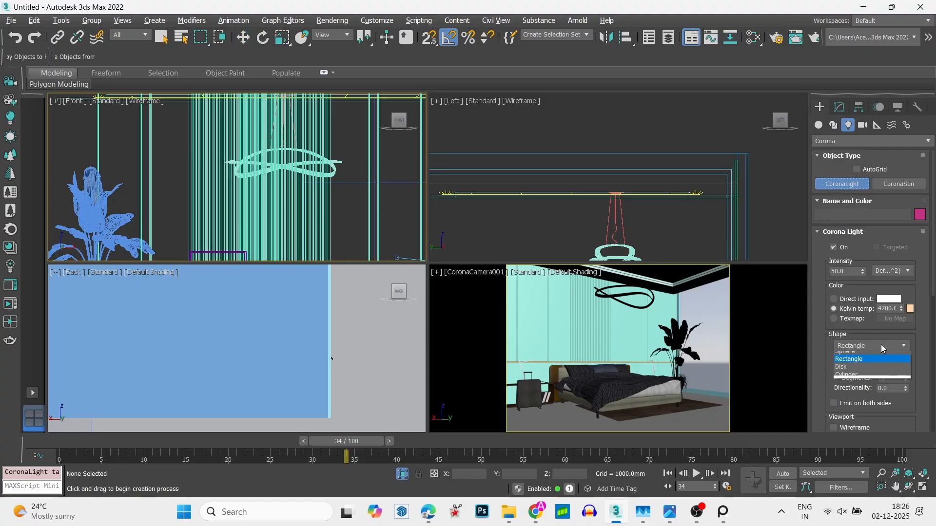
click(871, 355)
scroll(286, 167, up, 2)
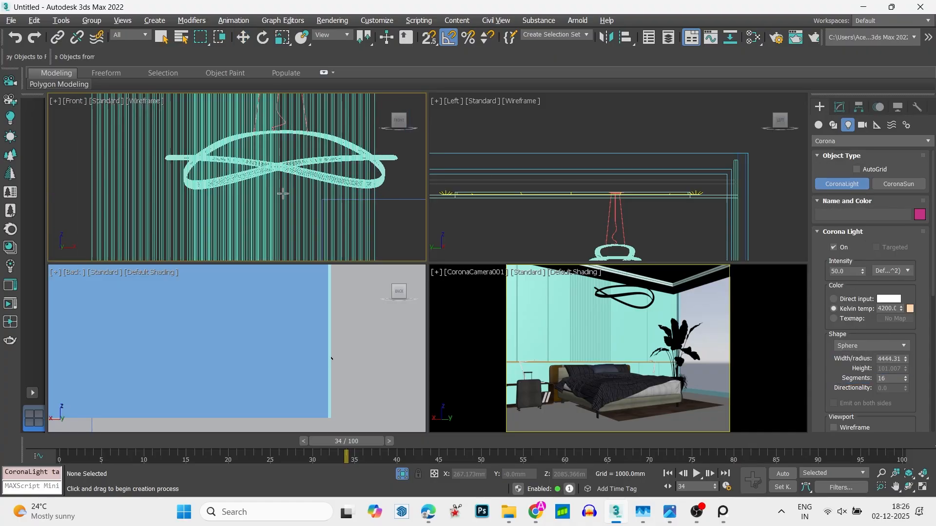
drag(281, 178, 289, 196)
key(w)
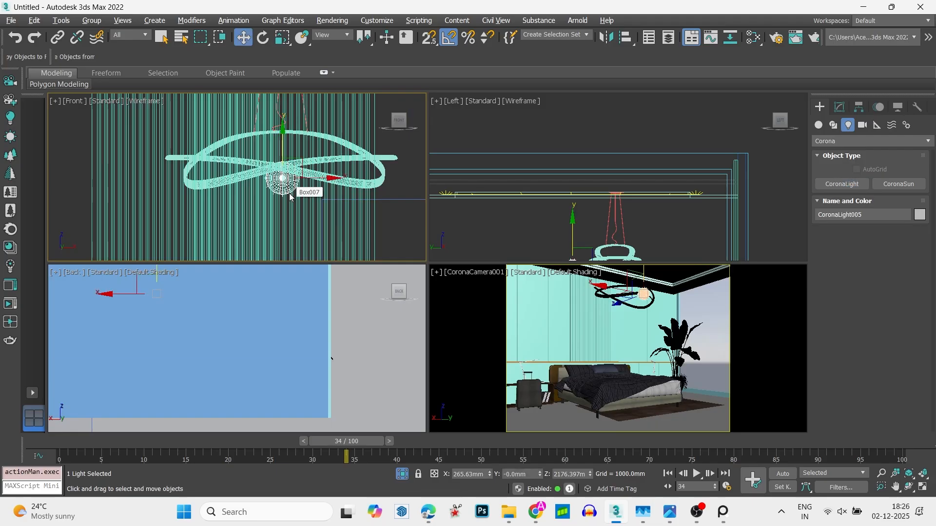
- Move the sphere light about 472 mm along Y in the top view towards the pendant's centre and open its parameters
scroll(283, 177, down, 5)
key(t)
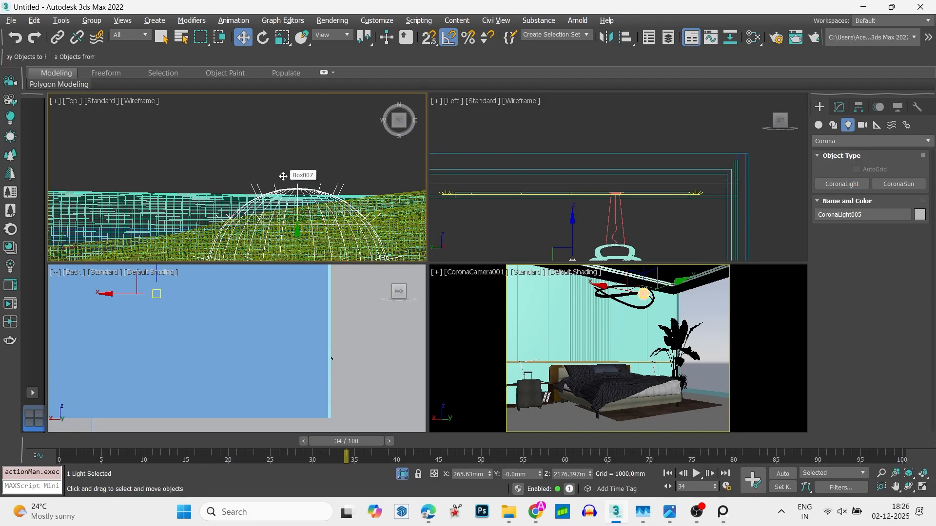
scroll(282, 176, down, 5)
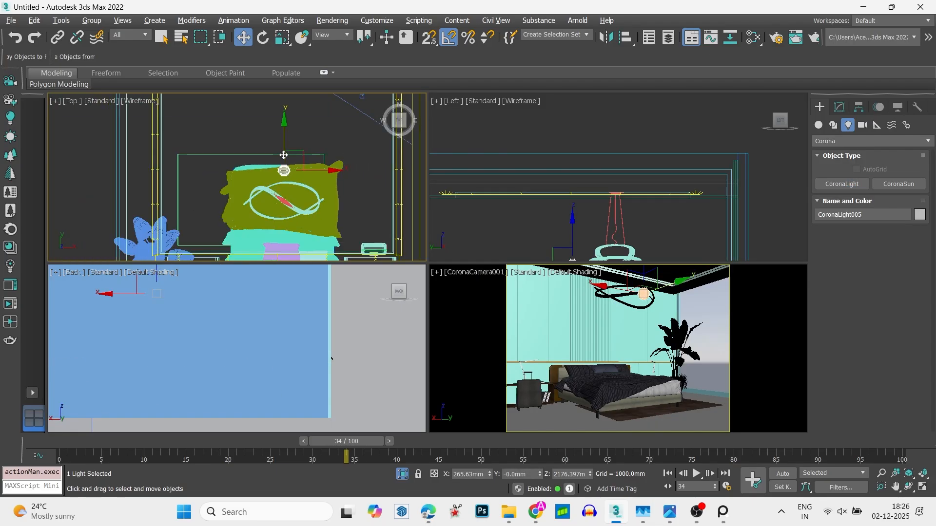
drag(283, 155, 284, 181)
key(f)
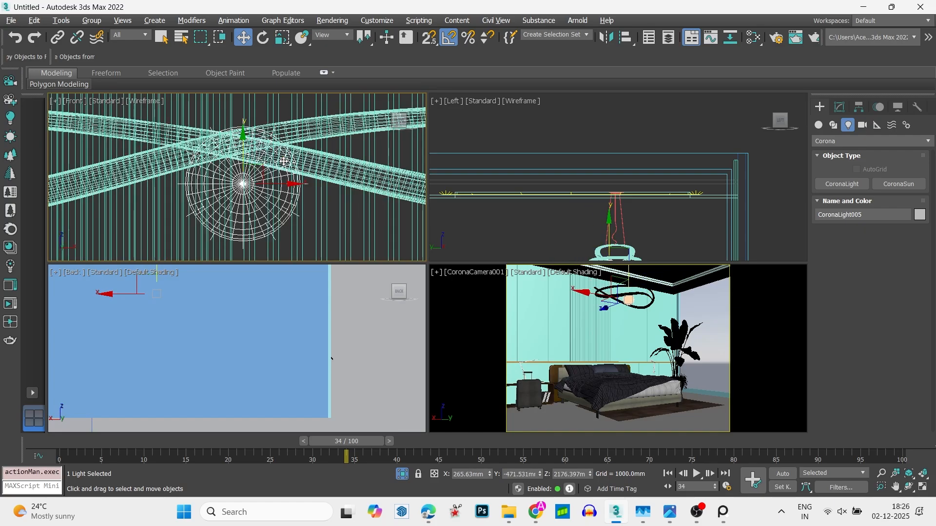
click(839, 107)
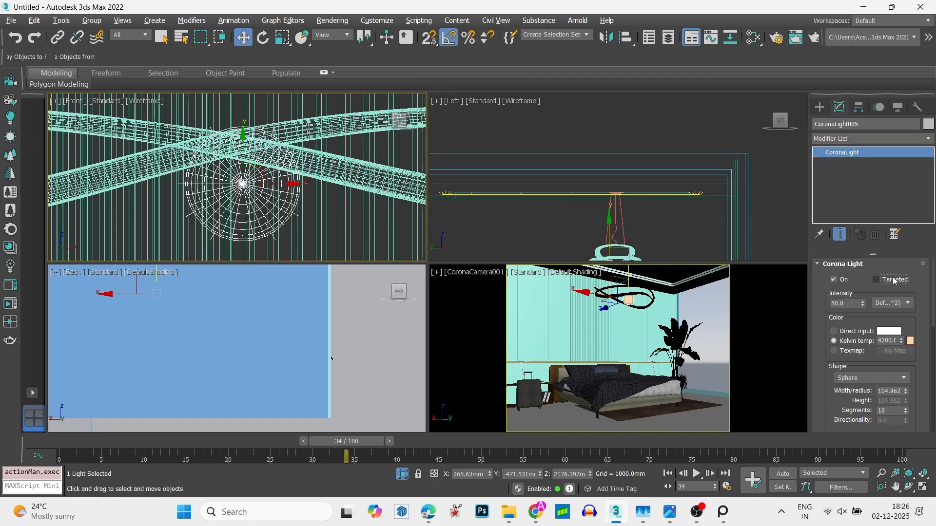
- Make the pendant's sphere light targeted and move the light straight up above the ceiling, away from its target
click(876, 280)
scroll(269, 221, down, 10)
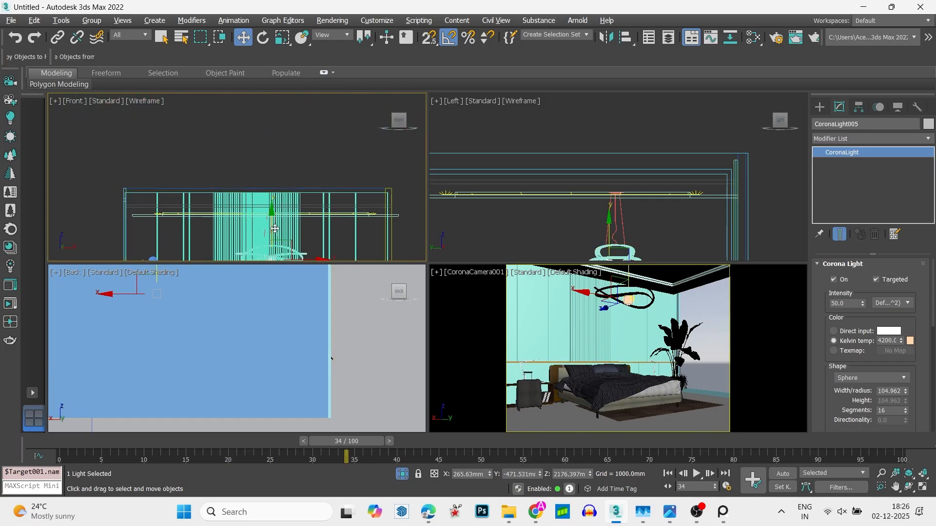
drag(273, 227, 272, 147)
click(296, 145)
scroll(282, 183, up, 4)
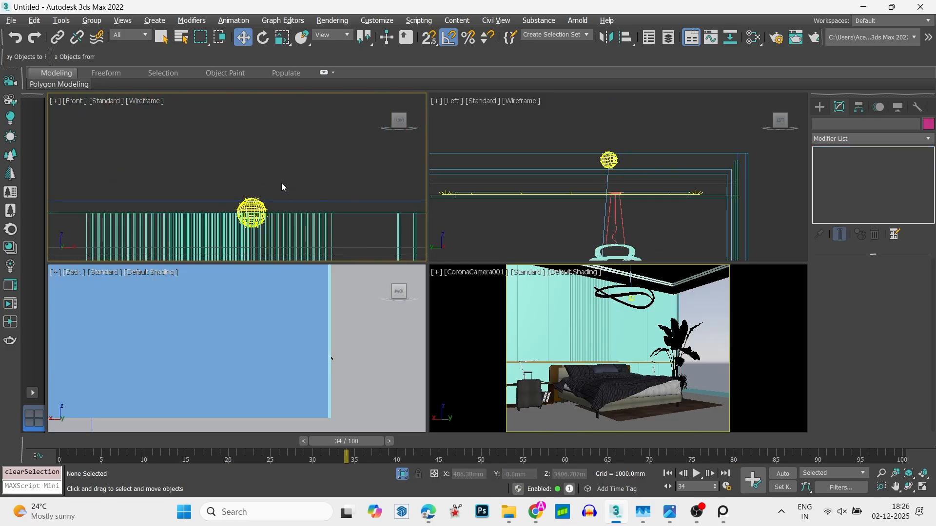
- Select the sphere light together with its target and lower both in the front view until the light sits at the looped pendant
middle_drag(258, 210, 273, 96)
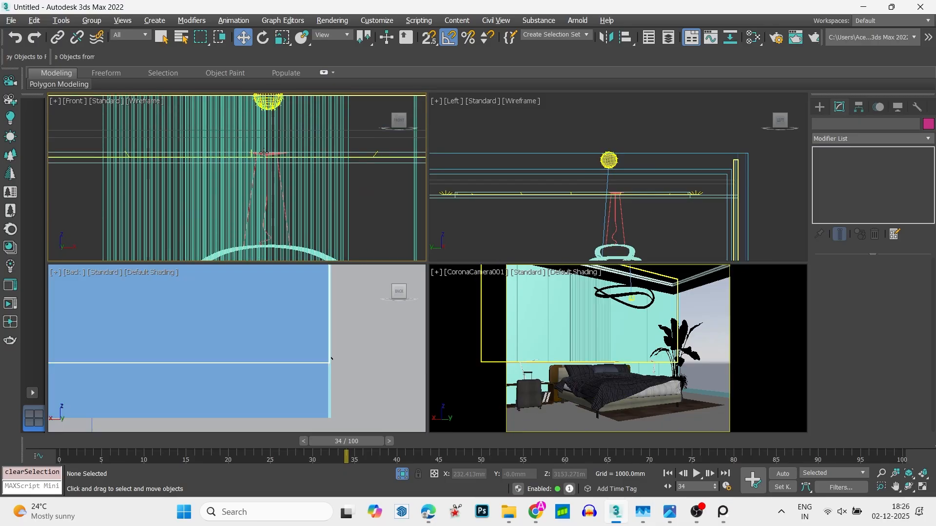
scroll(277, 105, up, 5)
scroll(290, 153, up, 4)
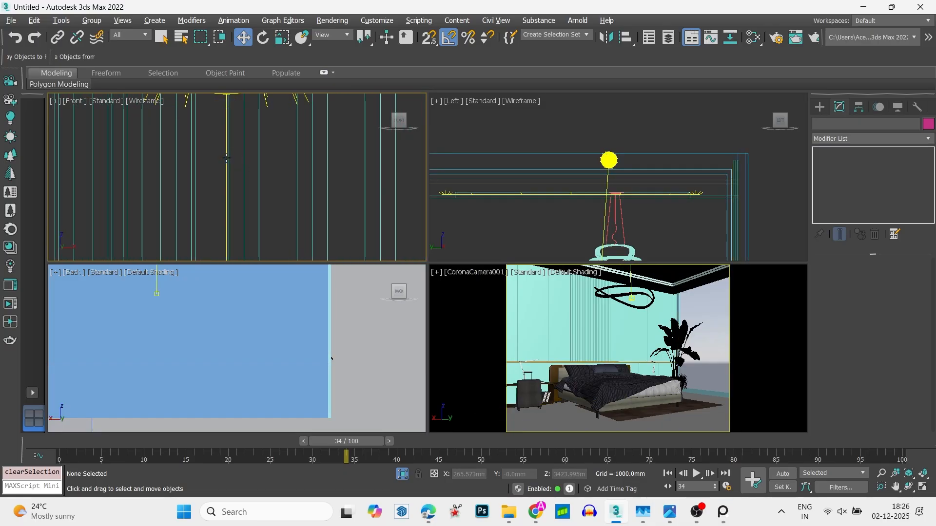
click(227, 159)
key(t)
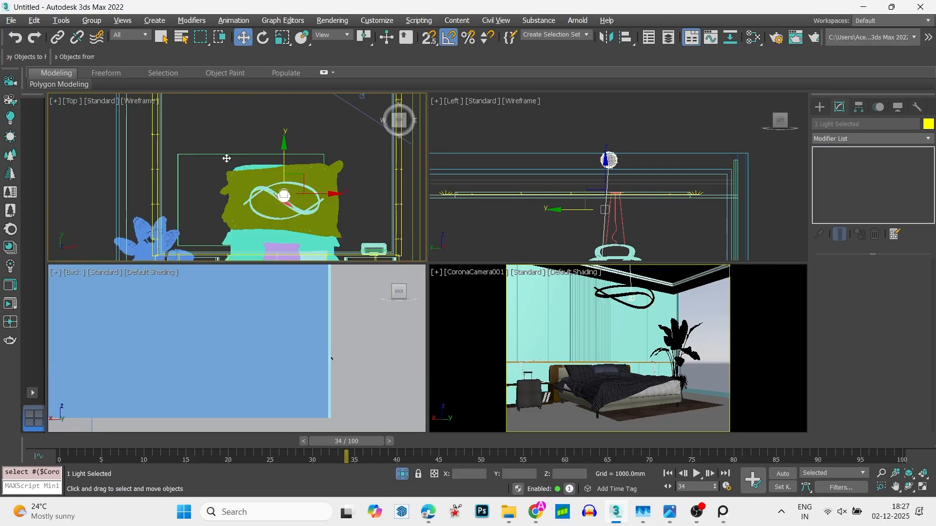
key(f)
scroll(253, 163, down, 6)
drag(251, 138, 254, 168)
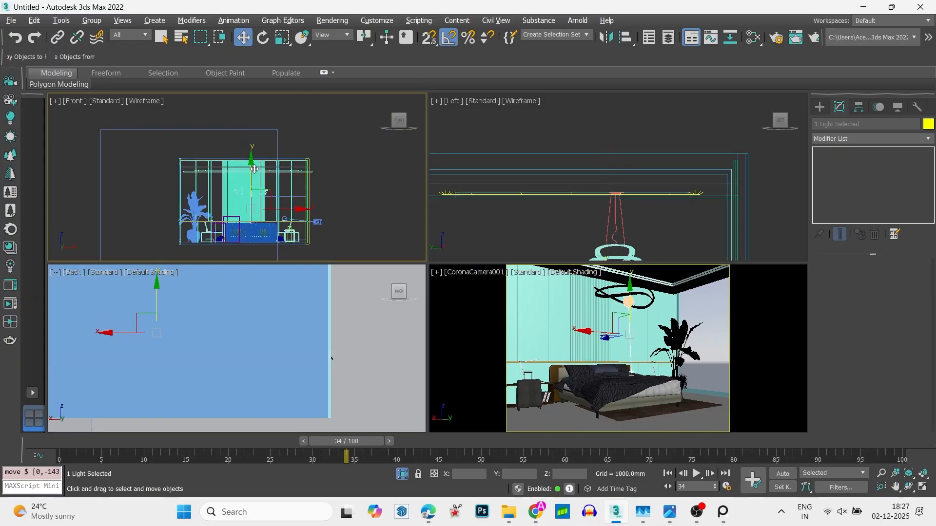
scroll(255, 168, up, 10)
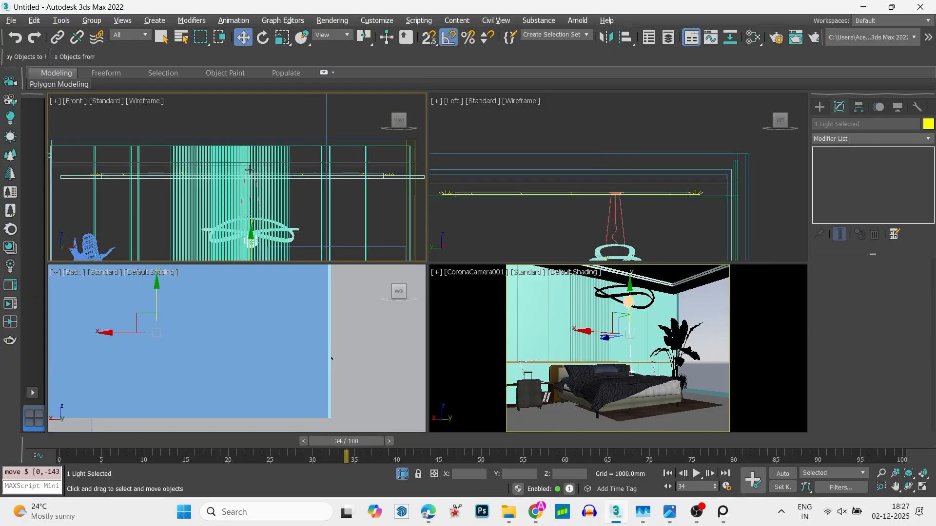
- Load the comet.ies profile from the ies-lights-pack folder on drive E: into the sphere light's IES settings
click(632, 303)
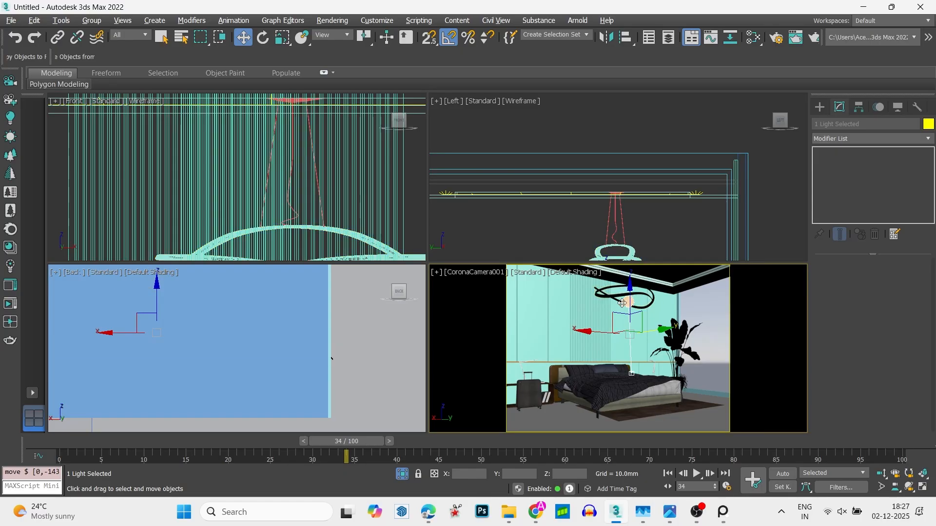
click(622, 303)
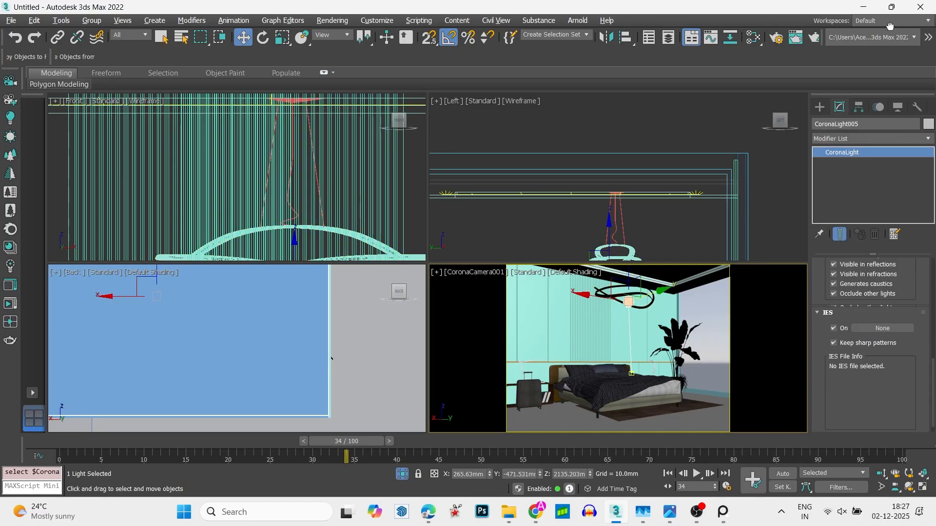
click(883, 328)
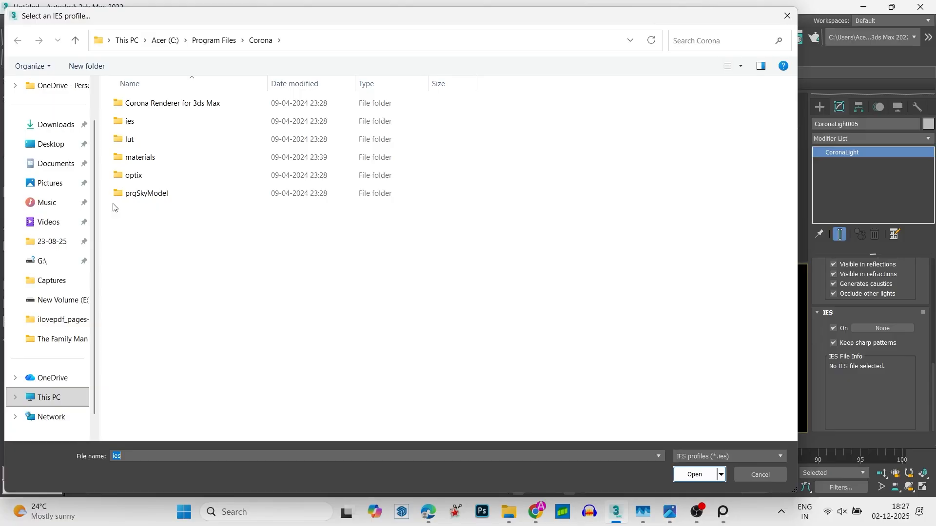
click(64, 307)
scroll(258, 267, down, 2)
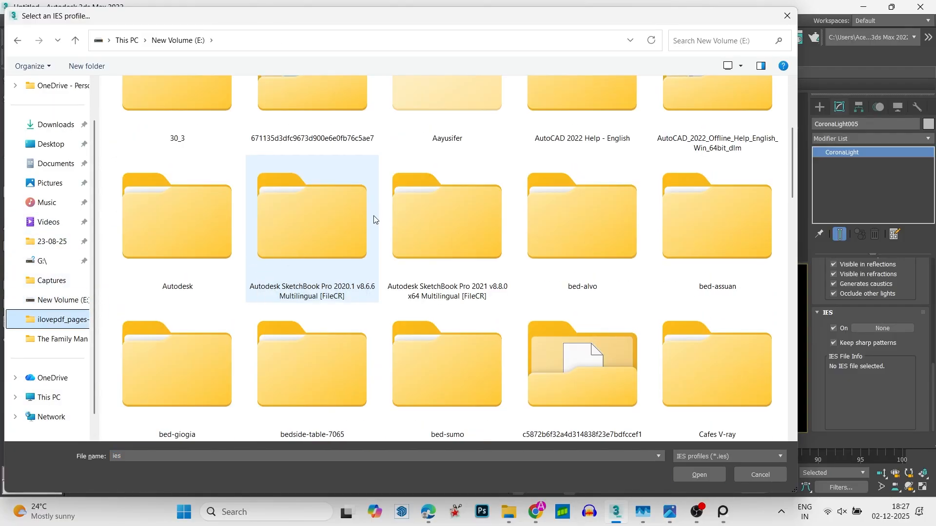
scroll(374, 216, down, 5)
double_click(701, 163)
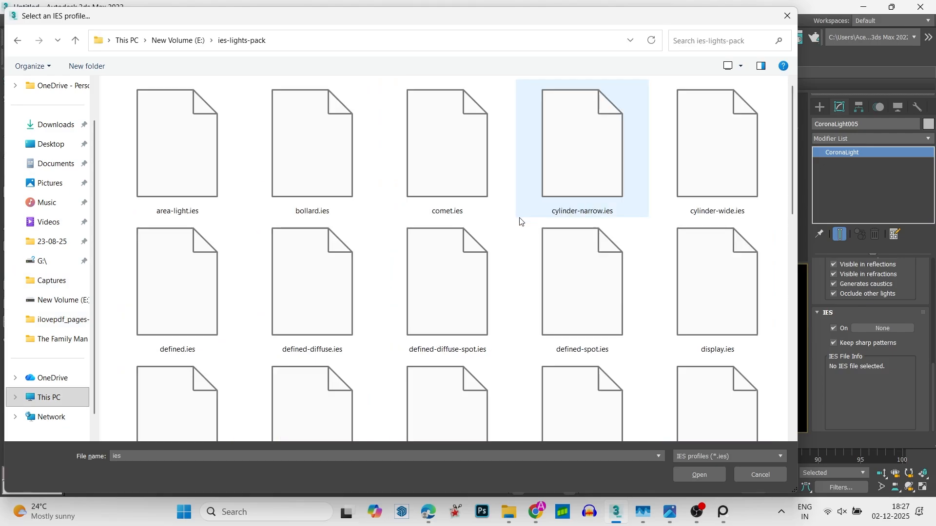
double_click(489, 203)
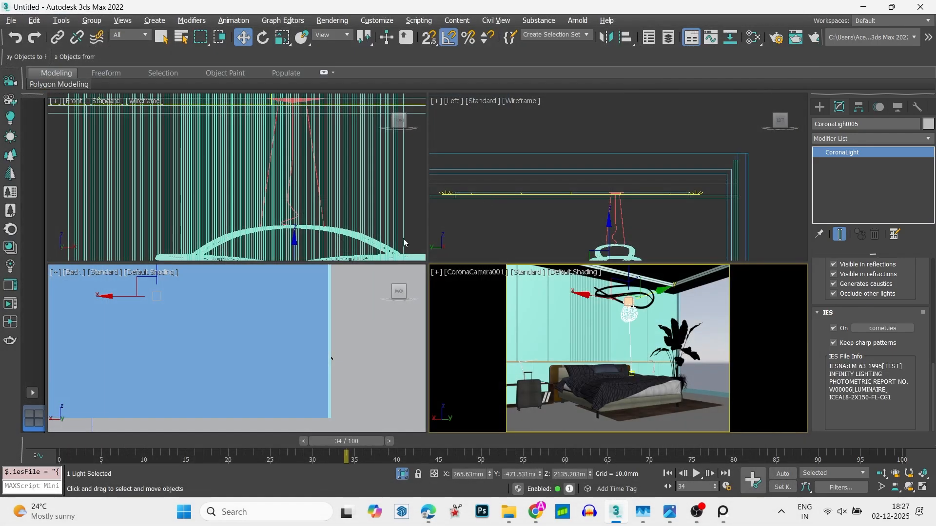
- Check the bedroom with the IES pendant light in an interactive render of the camera view
scroll(309, 240, down, 6)
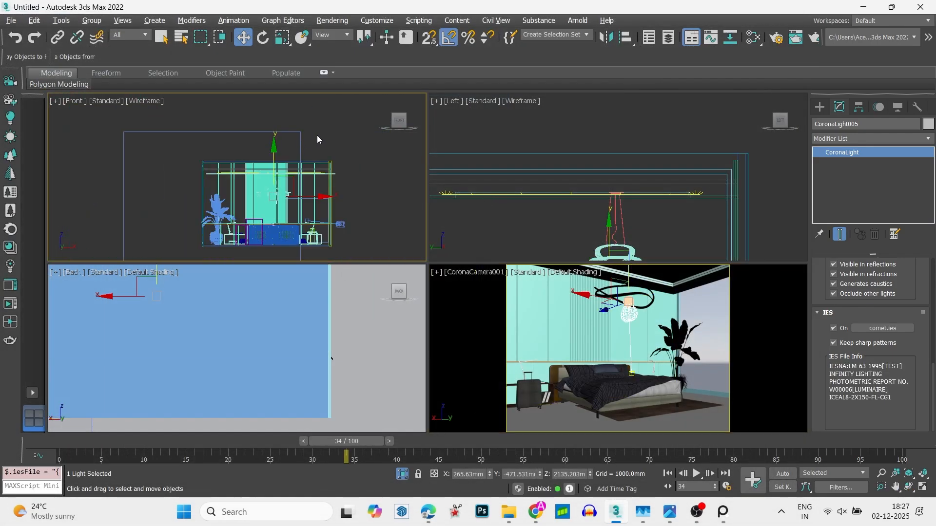
click(318, 140)
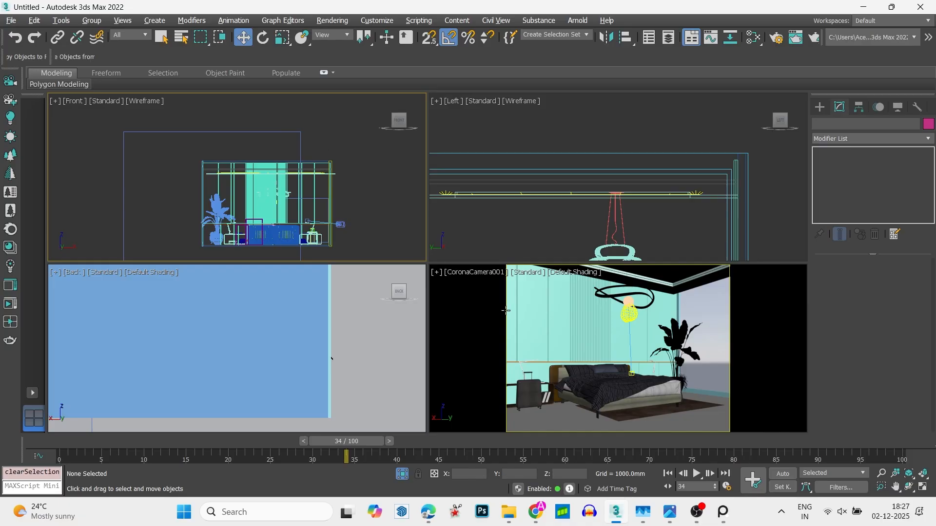
click(578, 306)
click(341, 238)
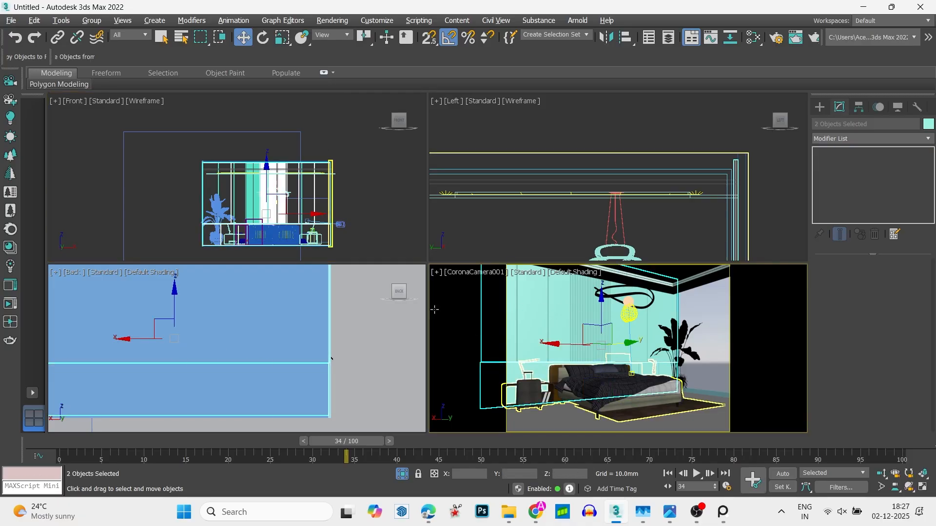
click(18, 304)
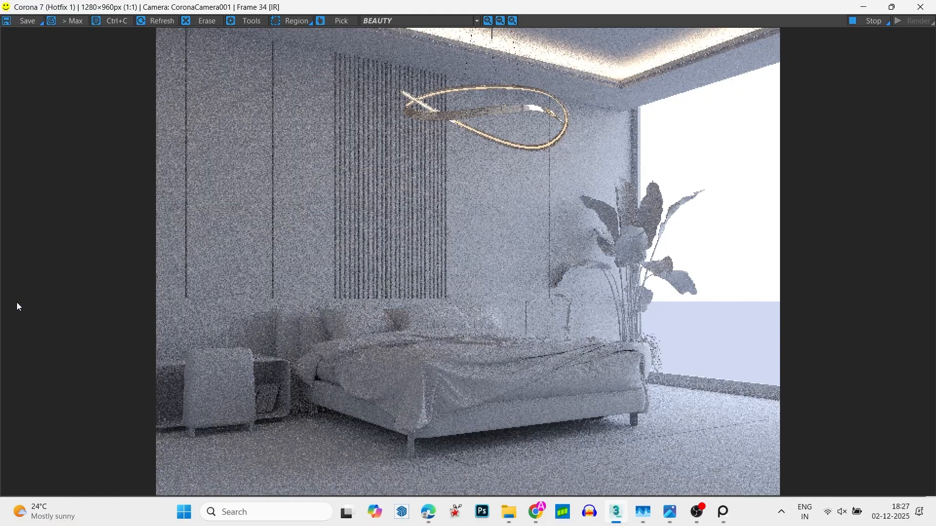
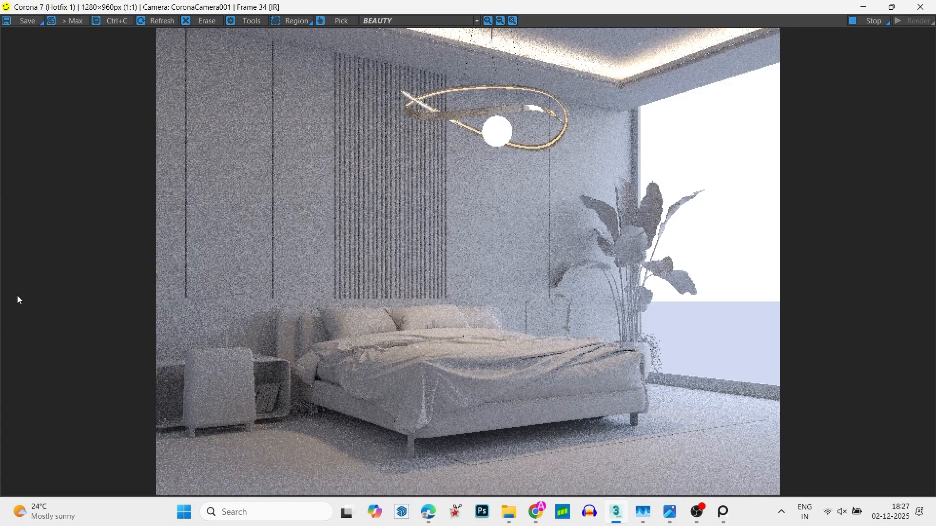
- Close the interactive render window
click(921, 8)
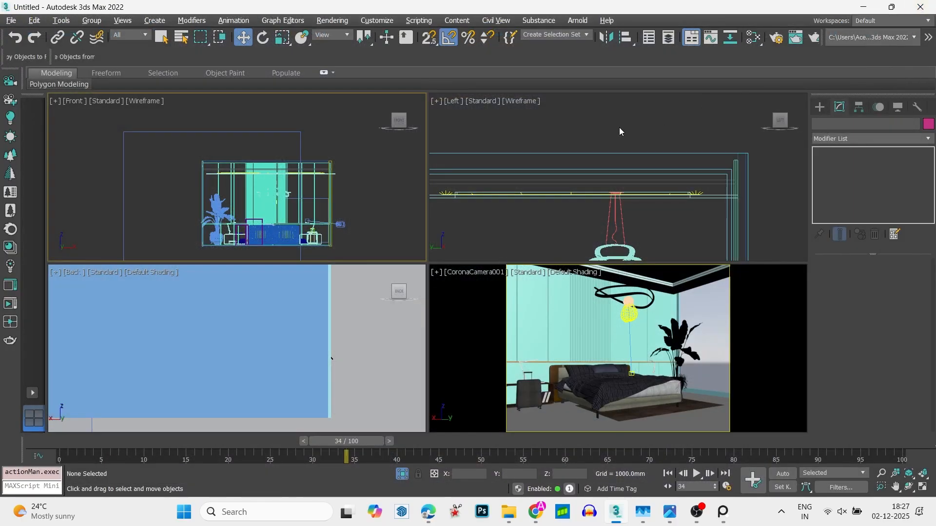
click(547, 373)
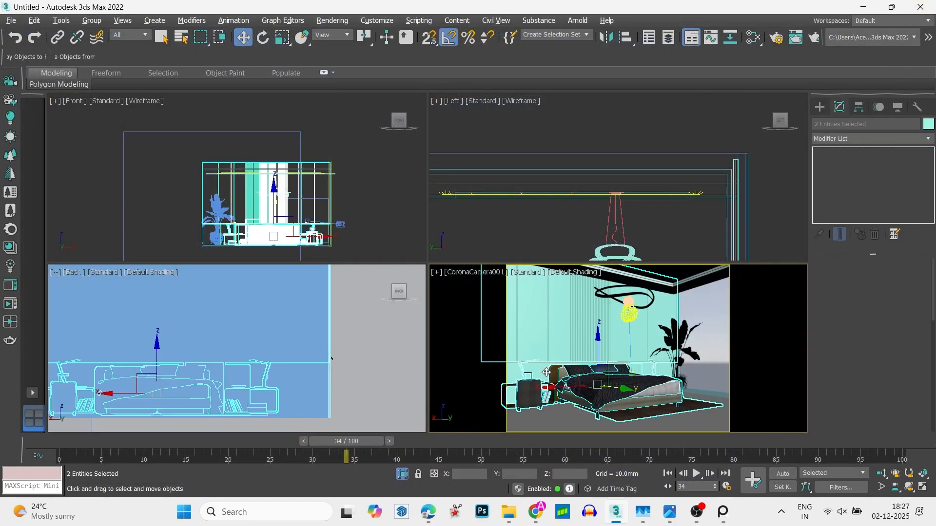
drag(567, 385, 569, 386)
right_click(569, 385)
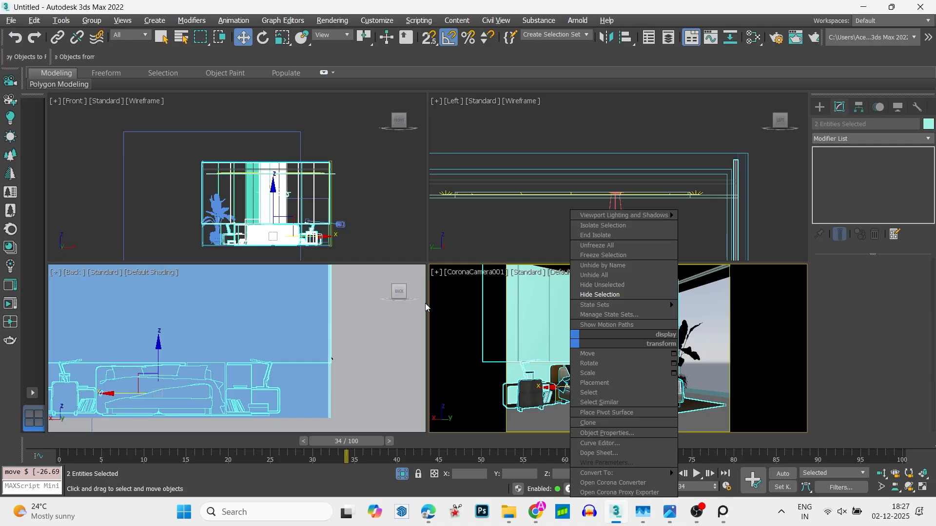
click(377, 270)
click(377, 270)
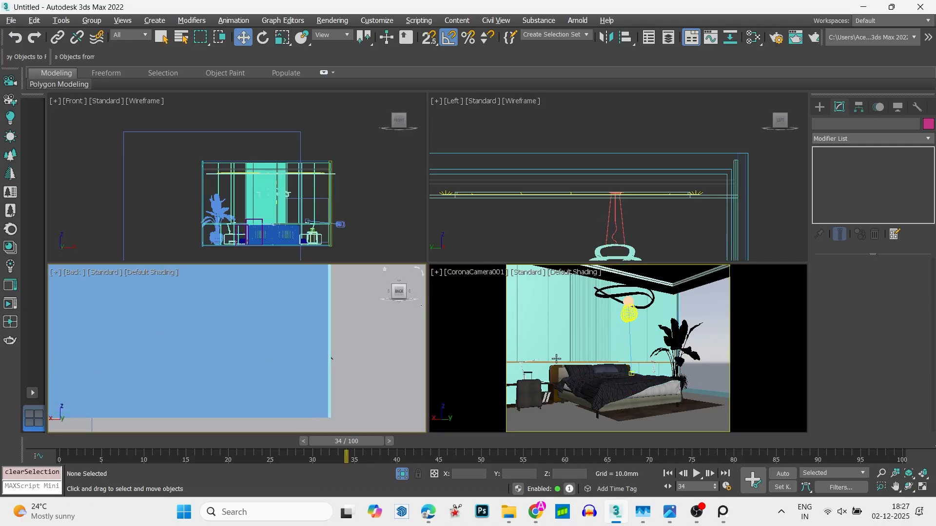
- Hide the group containing the bed, rug and bedside furniture
click(608, 384)
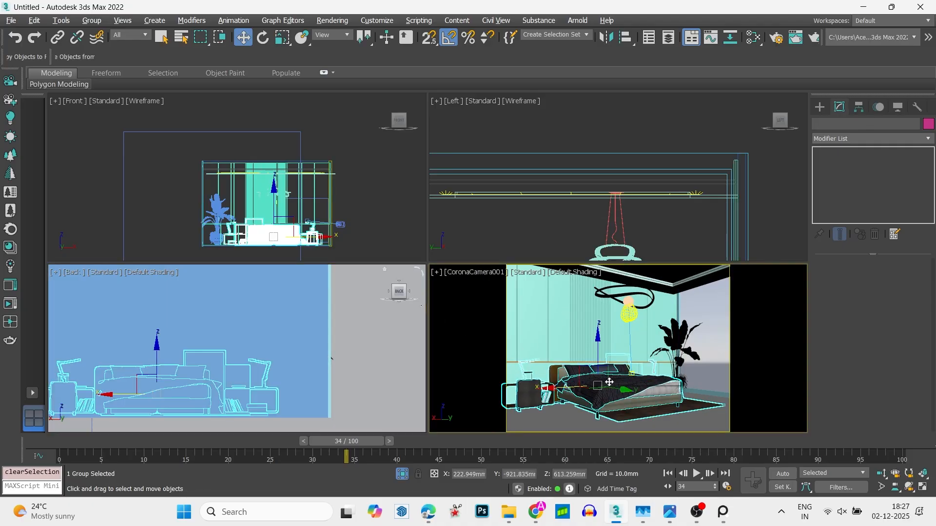
right_click(608, 384)
click(645, 295)
- Select the lower wall panel and the slatted panel above it, and hide every unselected object
click(555, 386)
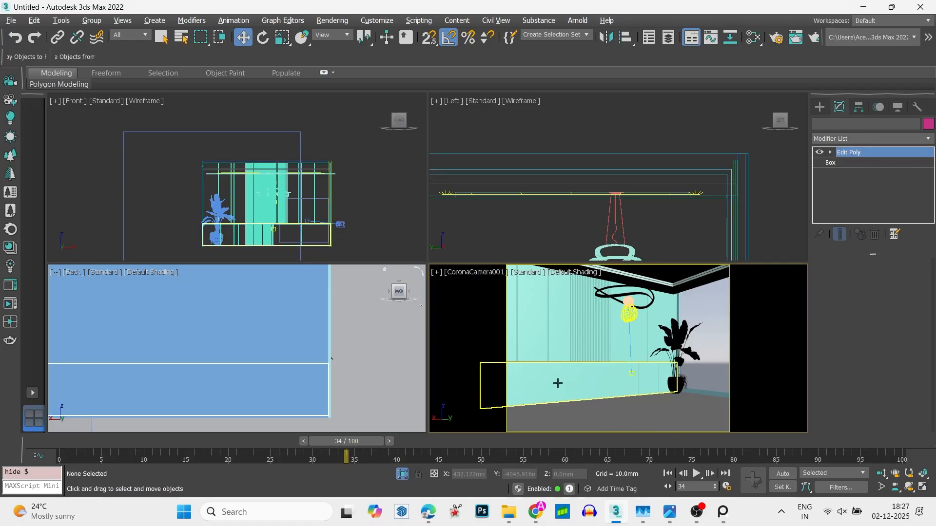
right_click(556, 386)
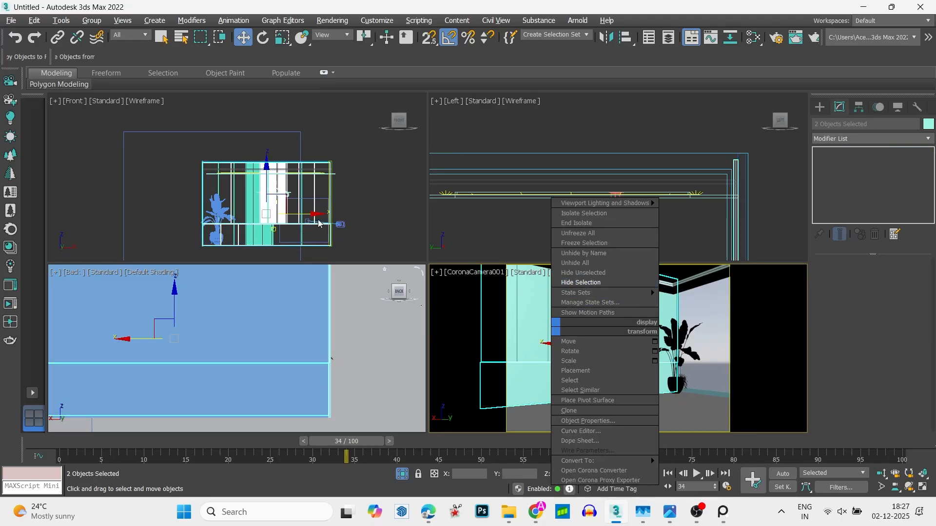
click(583, 273)
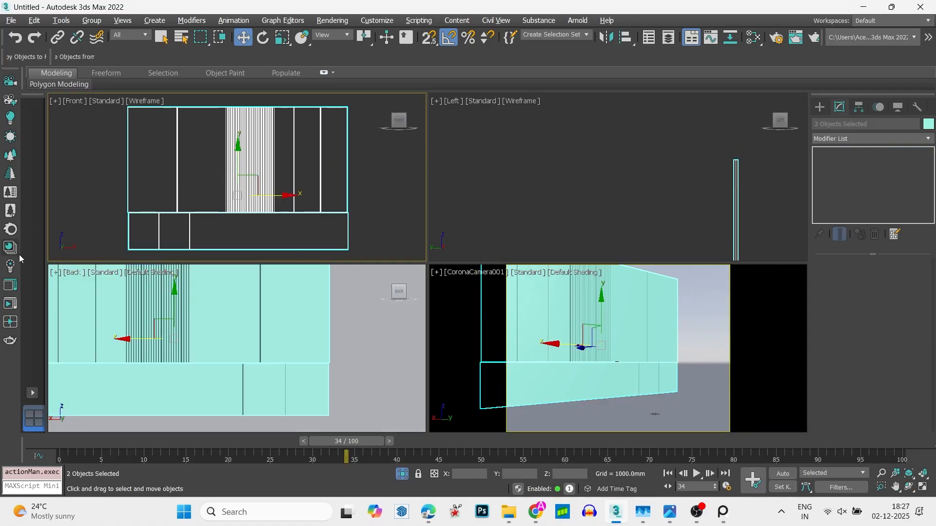
- Browse the Metals, Walls and Wood categories of the Corona Material Library for a wall finish
click(11, 253)
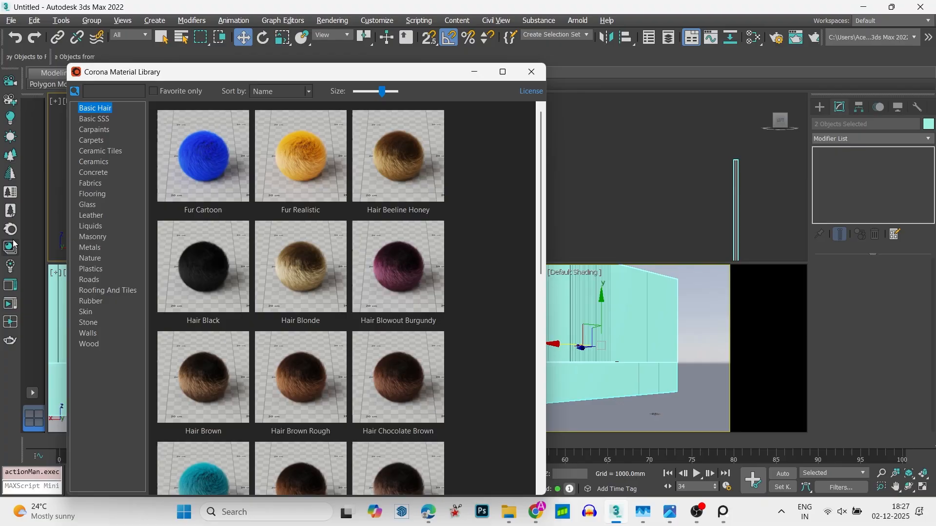
click(101, 251)
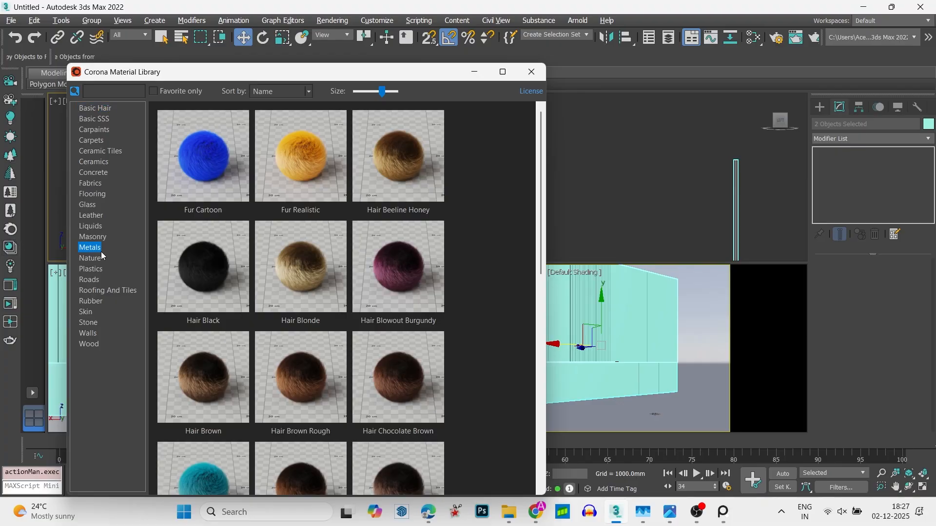
click(98, 333)
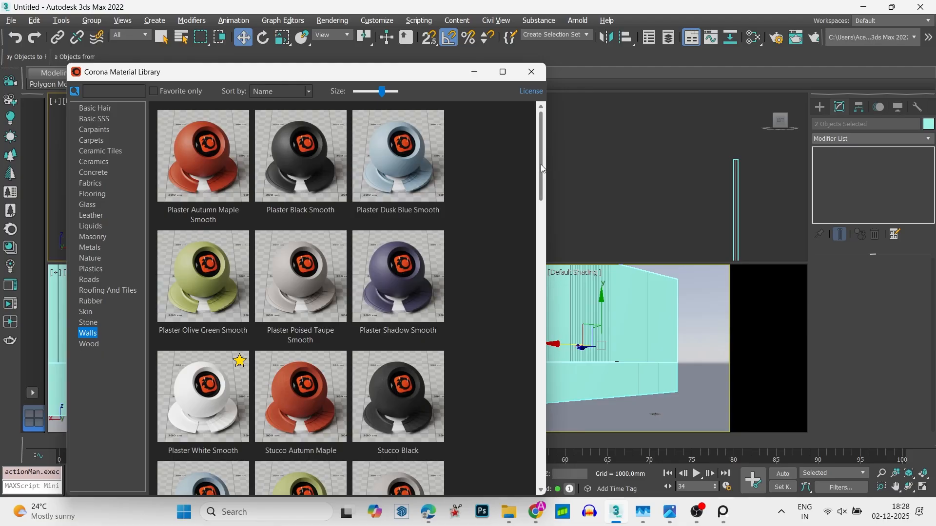
click(95, 343)
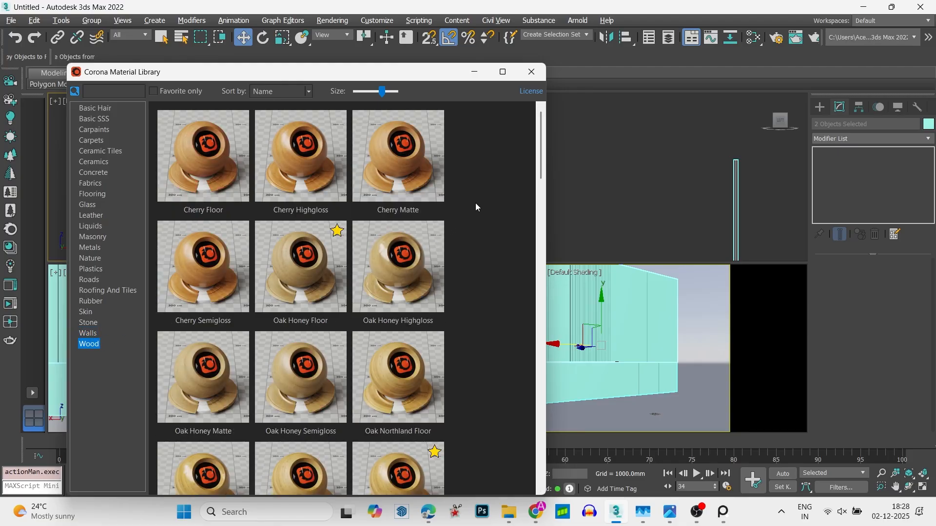
mouse_move(536, 154)
mouse_down()
mouse_move(530, 247)
mouse_move(540, 302)
mouse_move(559, 227)
mouse_move(549, 439)
mouse_move(539, 160)
mouse_up()
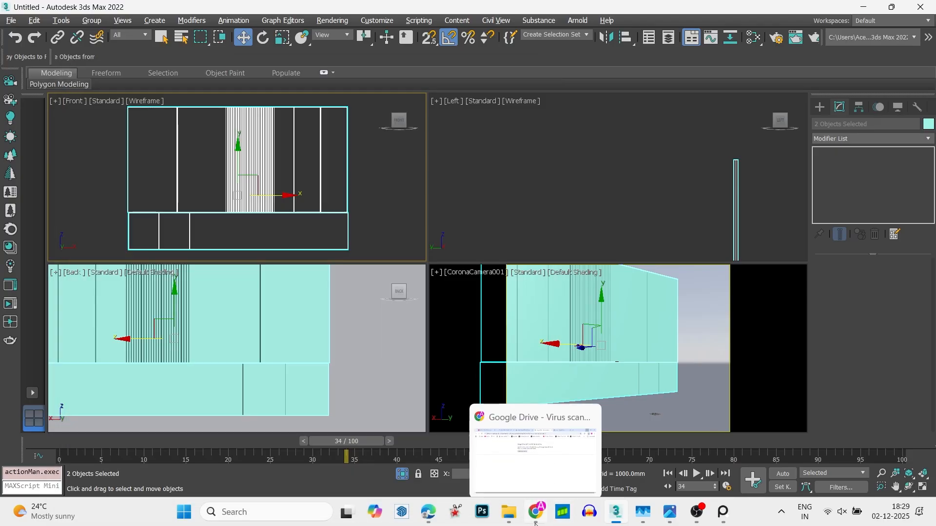
- Switch to Chrome and open the Pinterest website in a new tab through a Google search
click(536, 512)
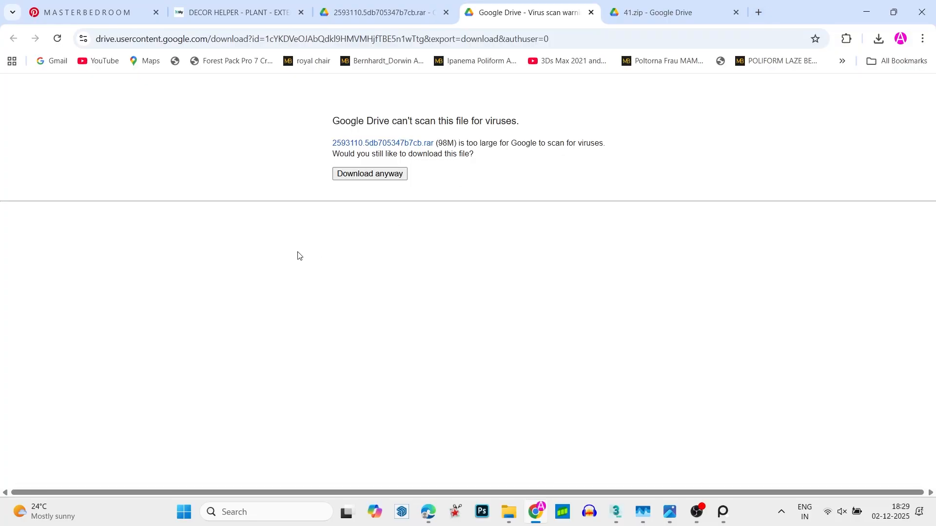
click(758, 12)
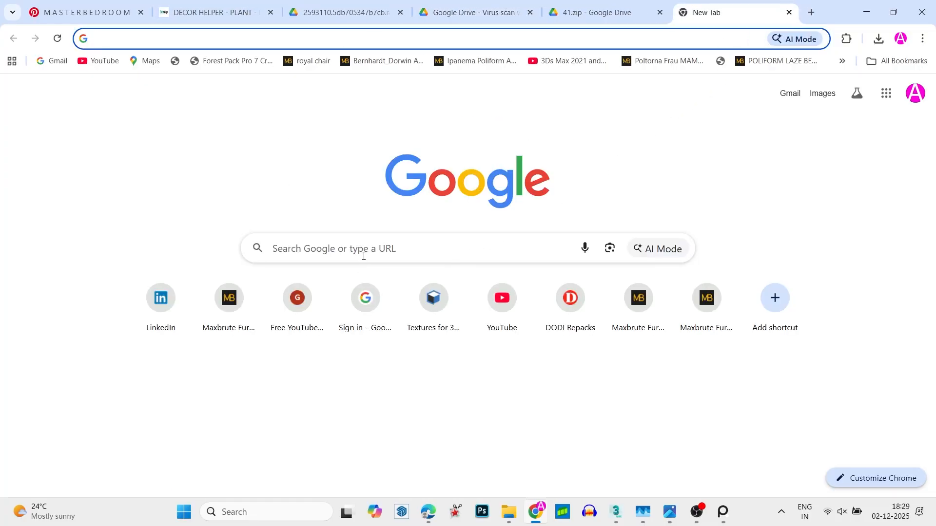
text(pi)
key(Return)
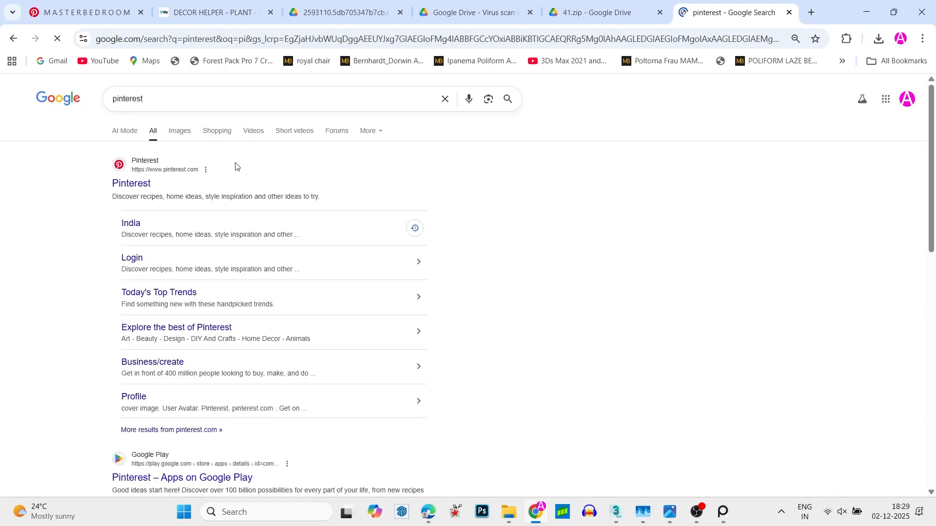
drag(192, 183, 113, 183)
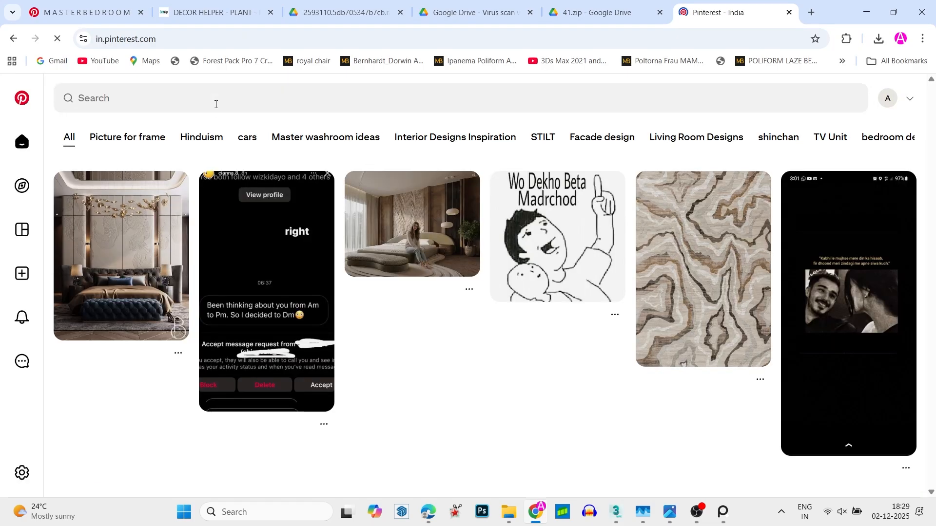
- Search Pinterest for "dark wooden textire"
click(216, 104)
text(da)
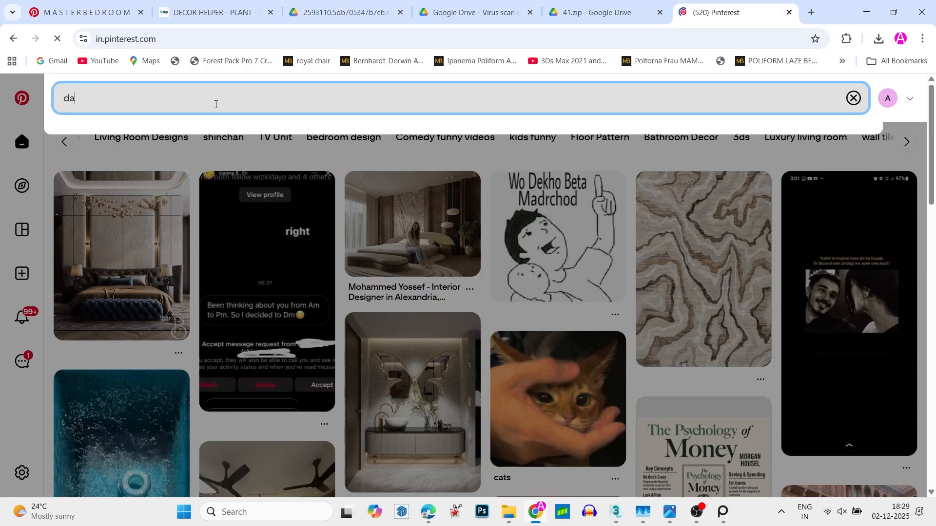
text(rk eoof)
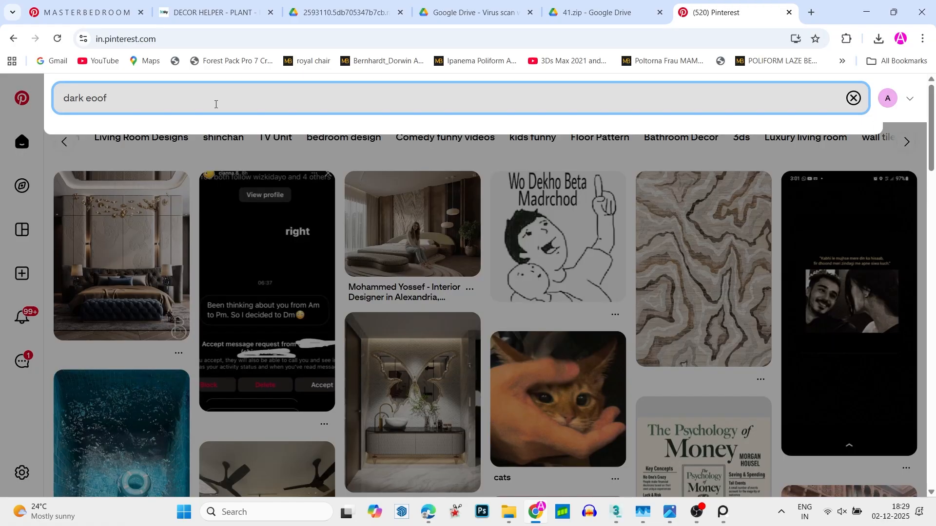
key(BackSpace)
key(BackSpace)
key(BackSpace)
key(BackSpace)
text(woo)
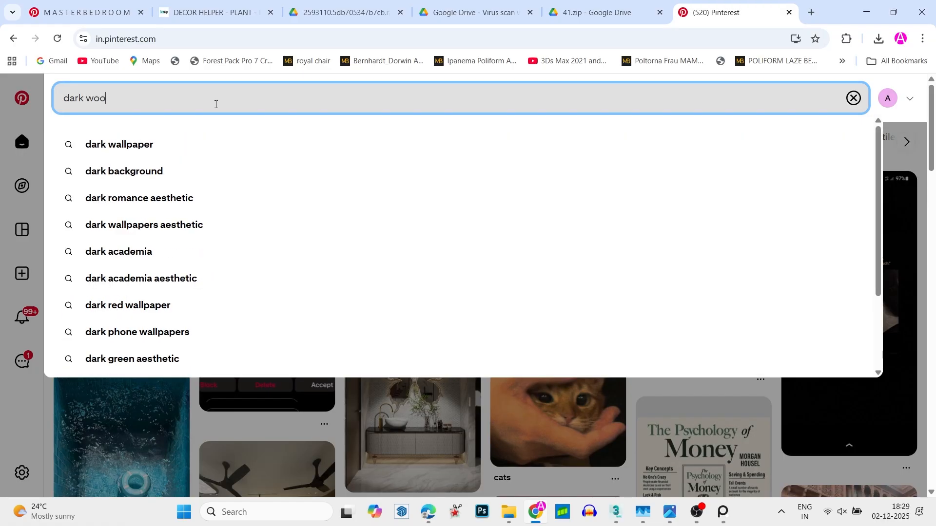
text(den textur)
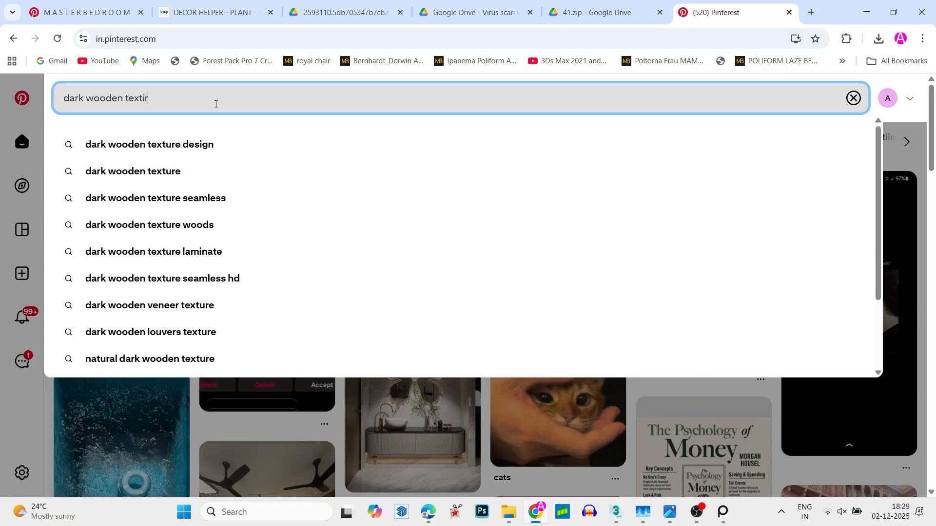
text(e)
key(Return)
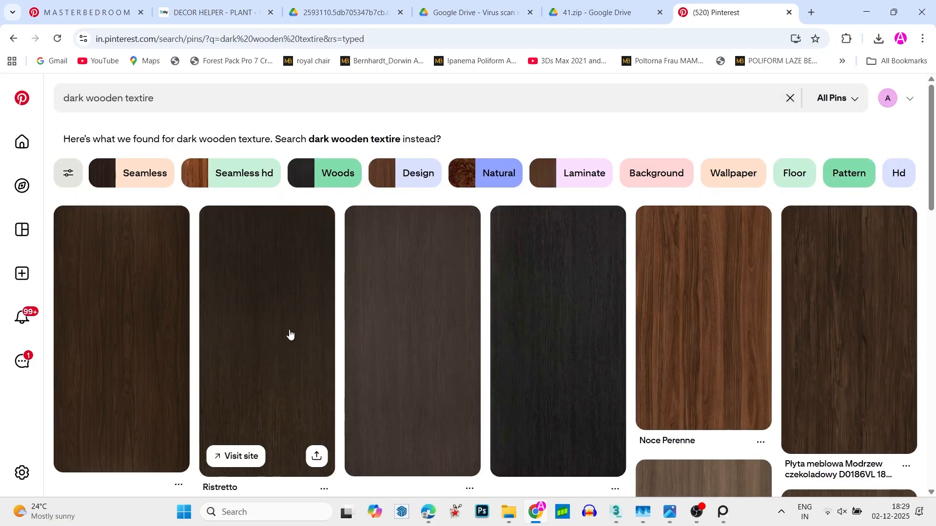
- Browse the wood textures, open the Gama Studio wood pin and from it a related grey-brown pin with straight vertical grain
scroll(593, 351, down, 2)
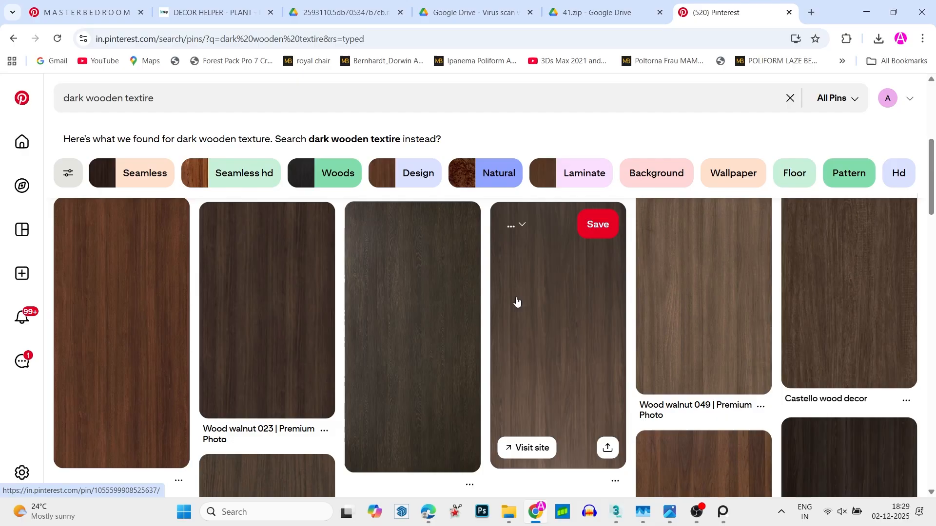
scroll(478, 298, down, 5)
scroll(479, 297, down, 10)
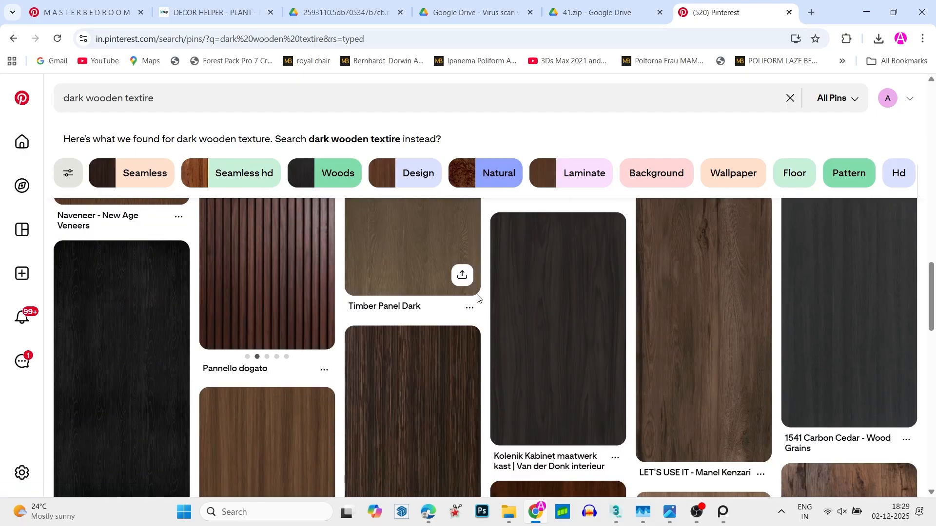
scroll(402, 282, down, 5)
scroll(401, 282, down, 8)
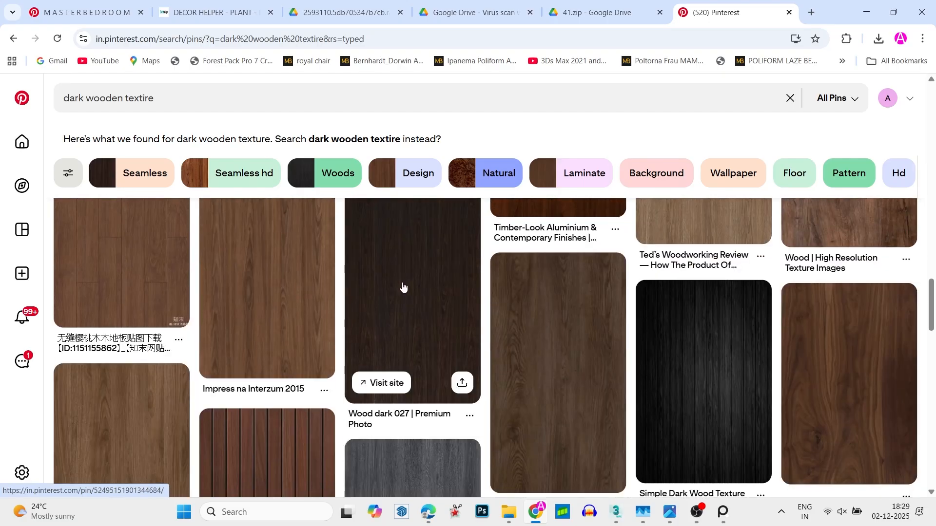
scroll(403, 287, down, 15)
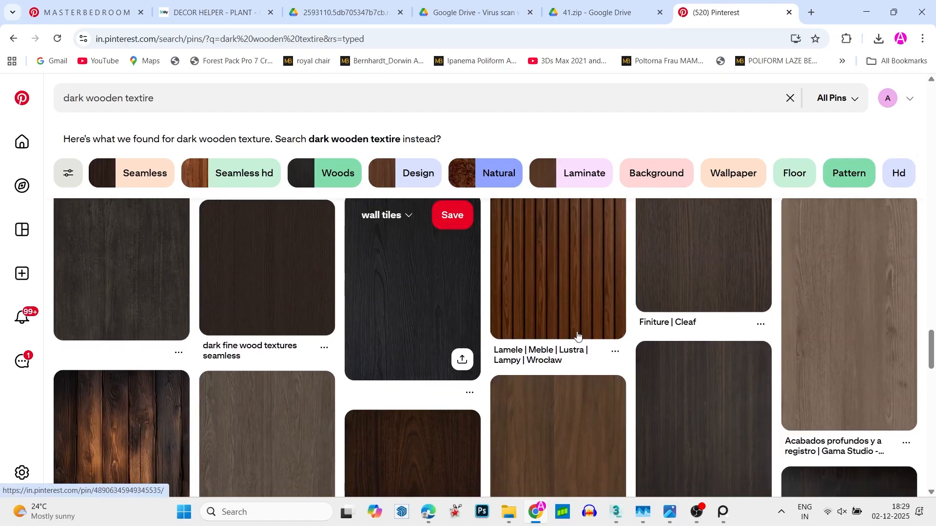
click(851, 320)
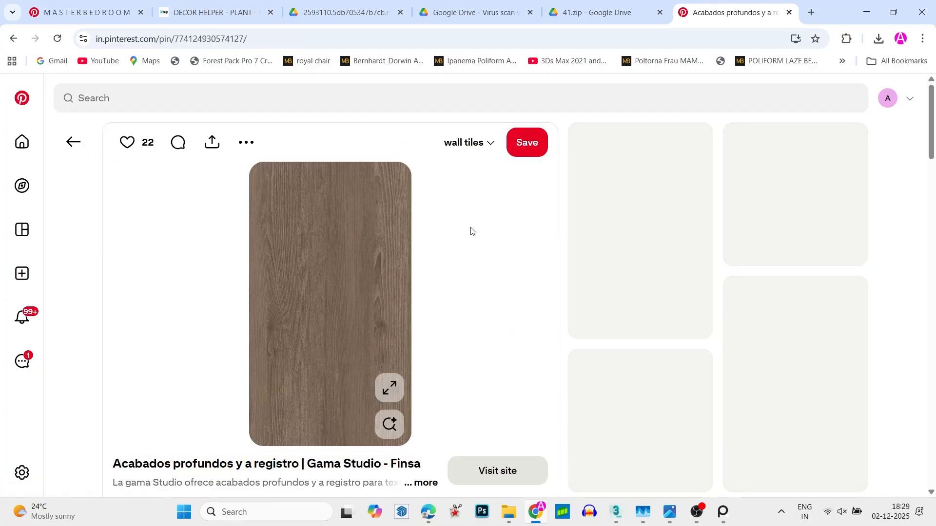
click(630, 266)
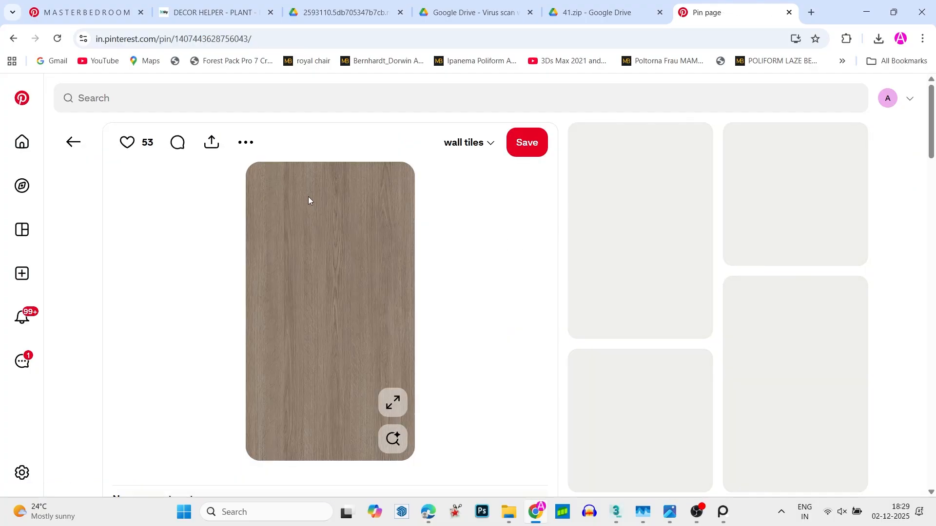
- Download the wood texture image to the Downloads folder as "d]ownload (4).jpg" with the All Files type
click(254, 153)
click(254, 181)
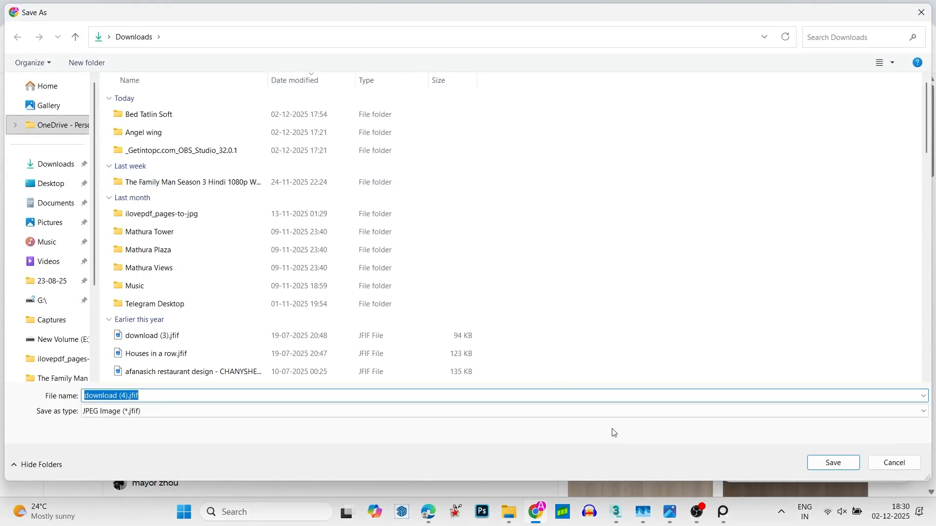
click(608, 413)
click(580, 430)
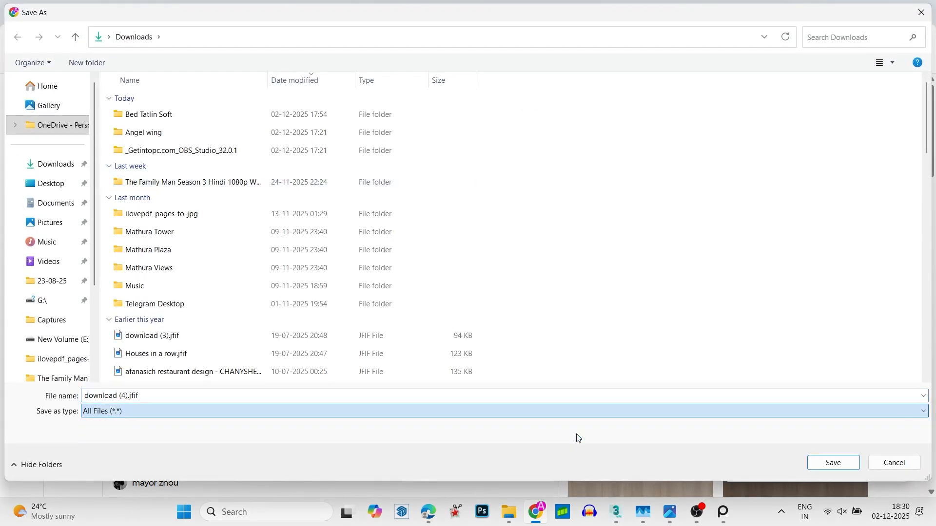
double_click(560, 399)
key(BackSpace)
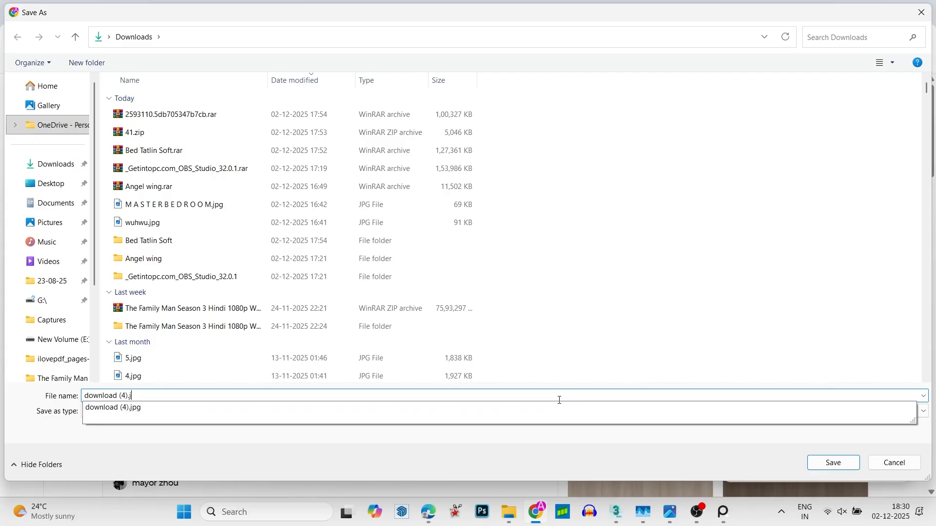
text(pg)
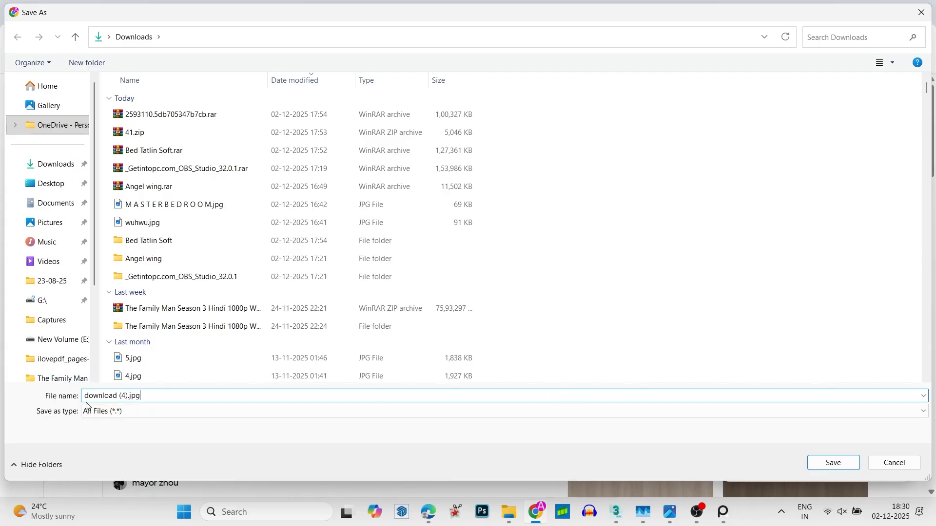
text(])
key(Return)
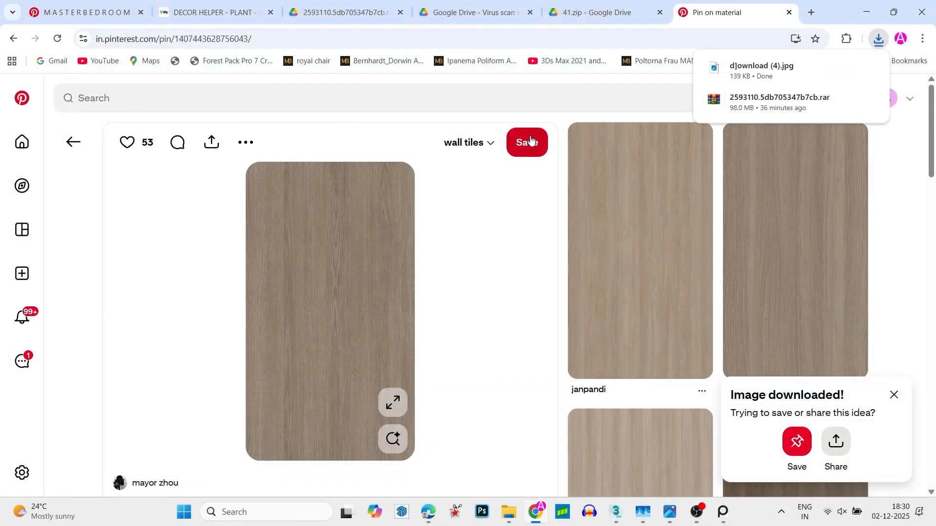
- Switch to 3ds Max and open the Slate Material Editor
key(alt+Tab)
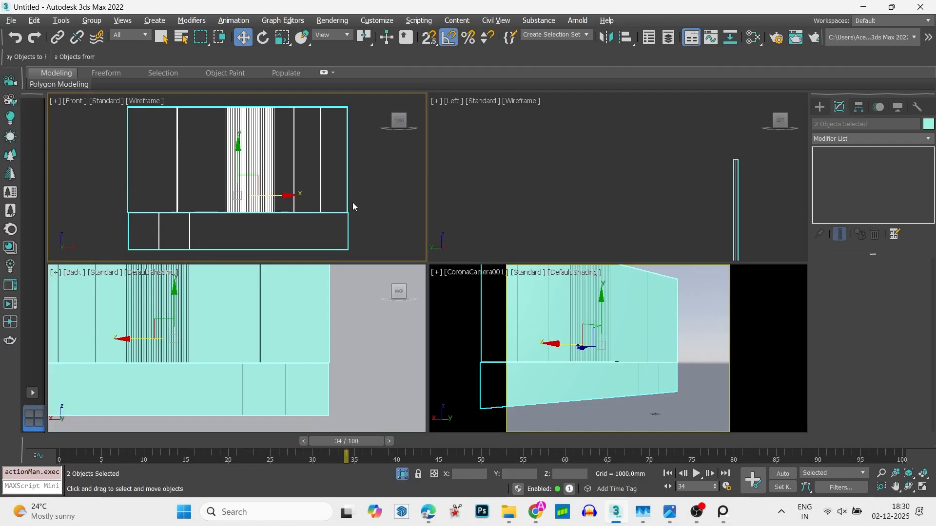
key(m)
right_click(111, 203)
mouse_move(148, 210)
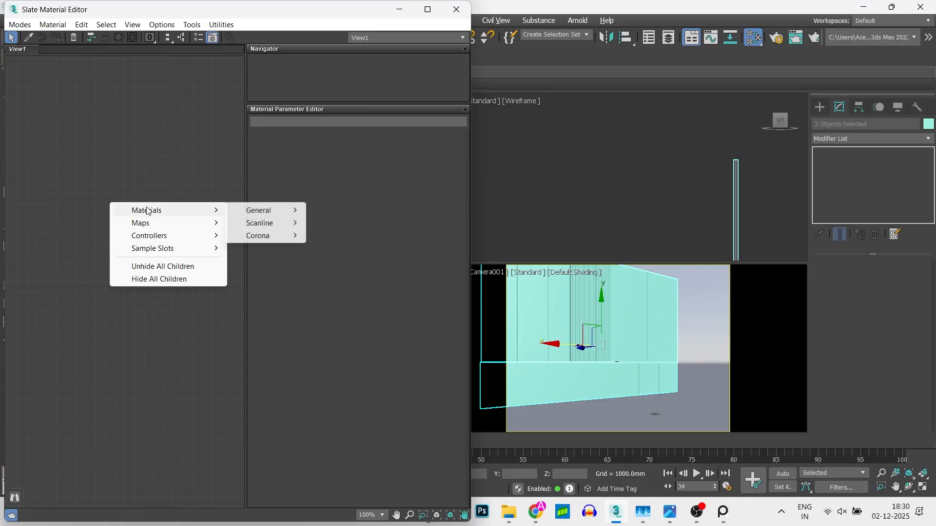
mouse_move(273, 236)
click(332, 243)
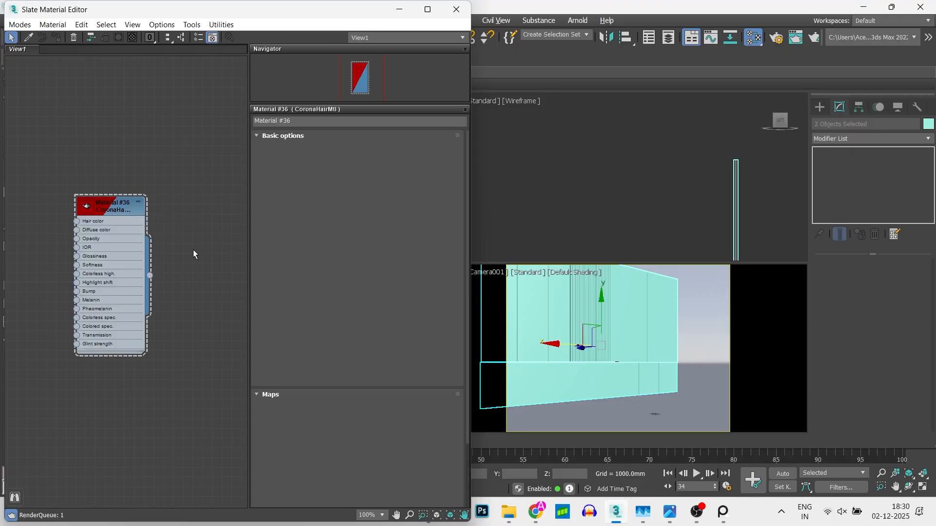
drag(115, 253, 130, 261)
key(Delete)
- Create a Corona Physical material in the Slate Material Editor, leaving free space beside its input slots
right_click(100, 236)
mouse_move(131, 241)
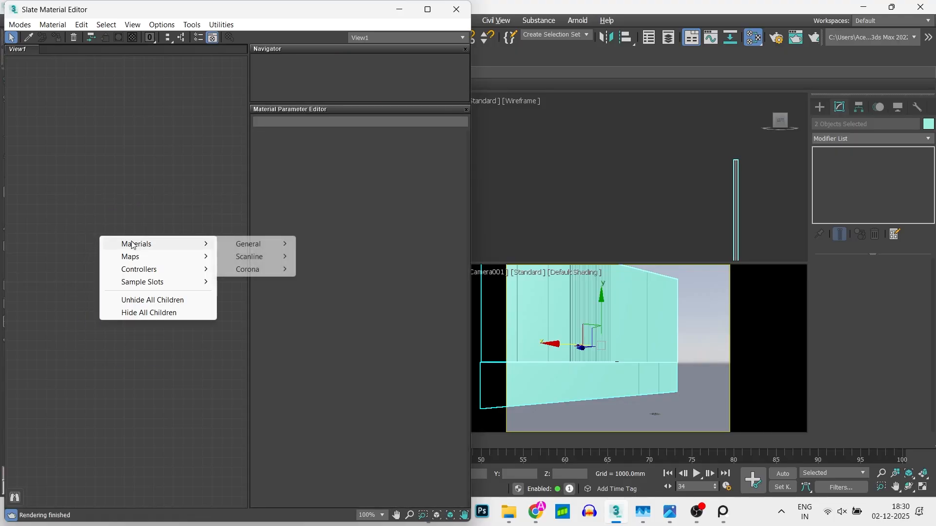
mouse_move(258, 269)
click(336, 268)
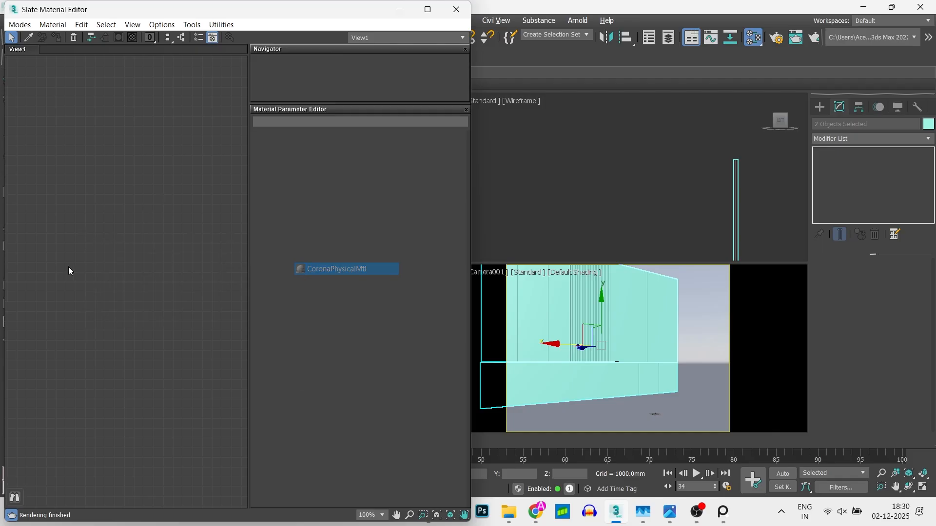
right_click(96, 271)
click(162, 210)
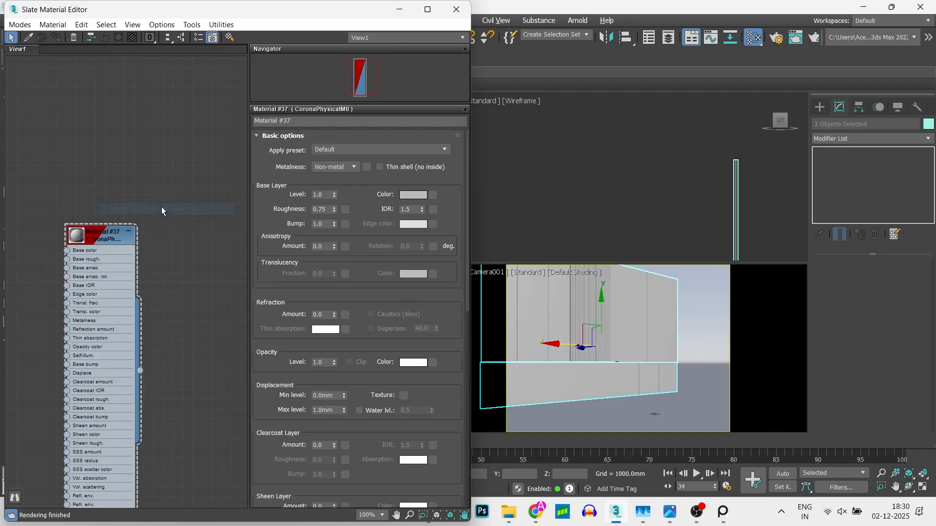
middle_drag(62, 256, 165, 201)
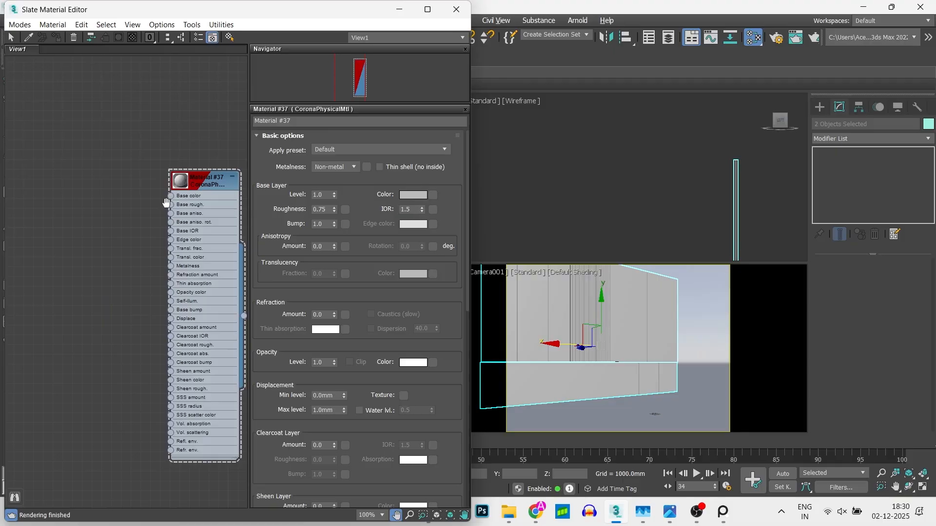
- Bring the wood image "d]ownload (4).jpg" from the Downloads folder into the Slate Material Editor as a Bitmap map
key(alt+Tab)
key(alt+Tab)
key(alt+Tab)
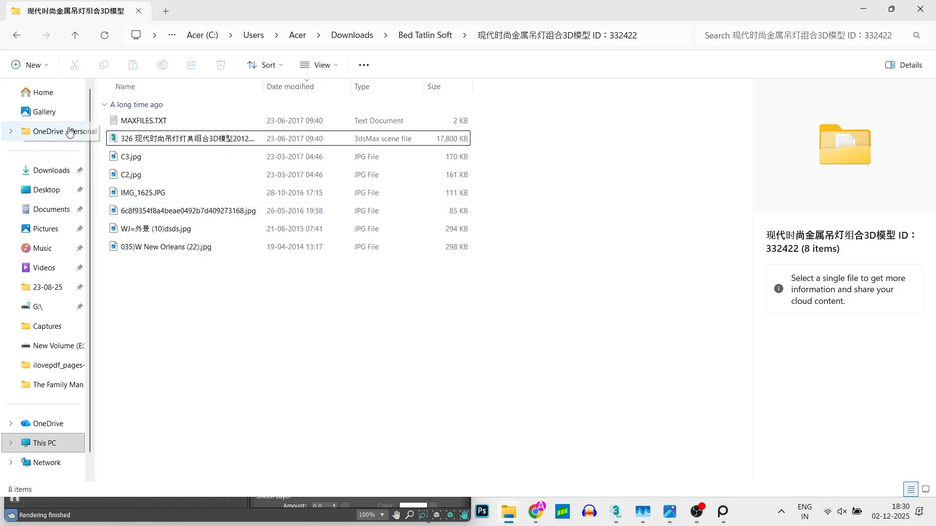
click(43, 170)
drag(146, 121, 82, 213)
key(alt+Tab)
- Connect the wood bitmap to the Corona Physical material's Base color and assign the material to the two selected wall panels
scroll(145, 211, up, 2)
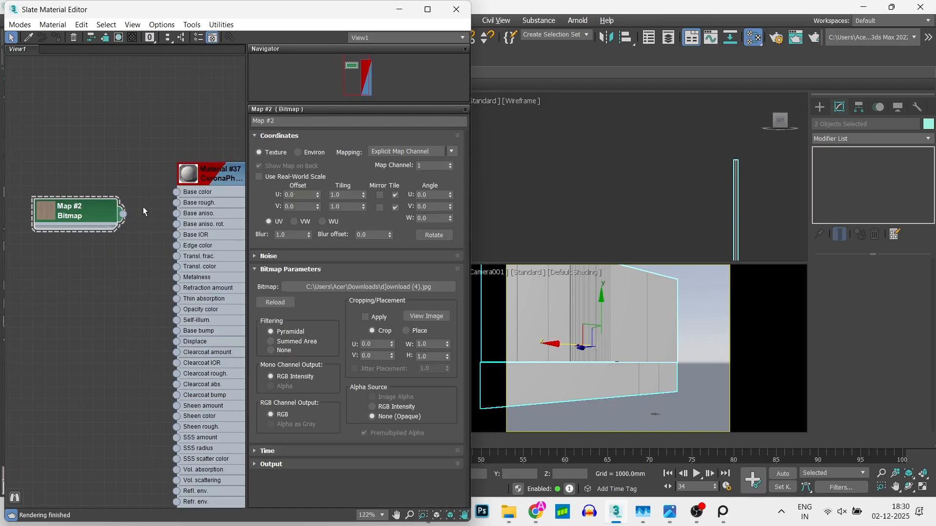
drag(191, 196, 189, 195)
right_click(196, 186)
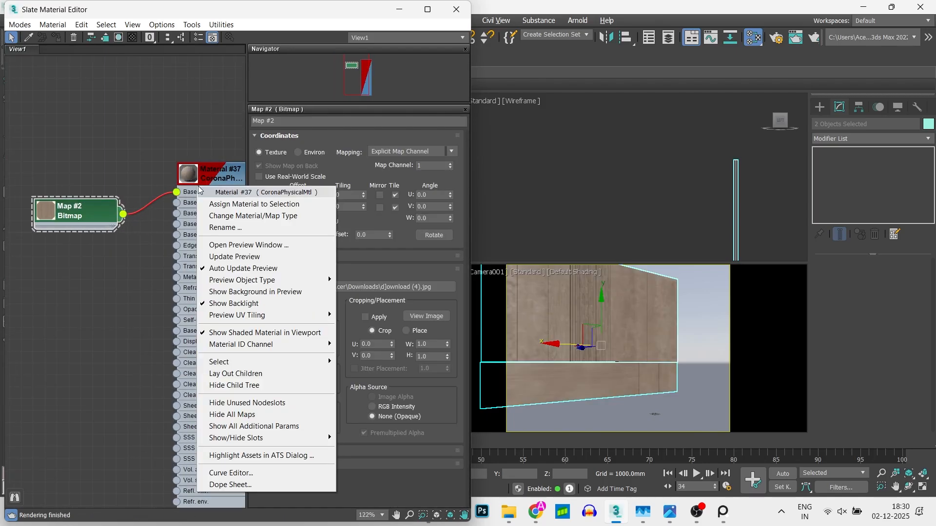
click(226, 205)
- Add a UVW Map modifier with Box mapping to the upper wall panel
click(707, 268)
click(846, 138)
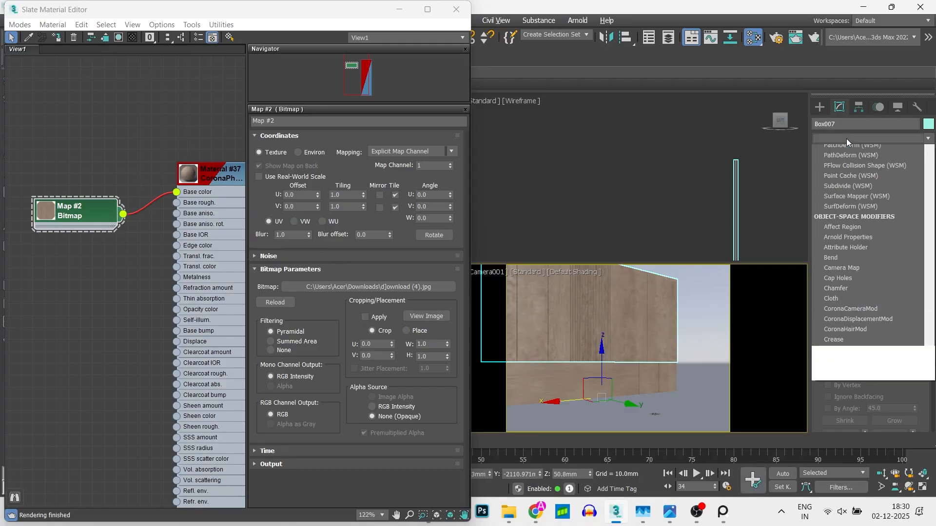
key(u)
click(847, 382)
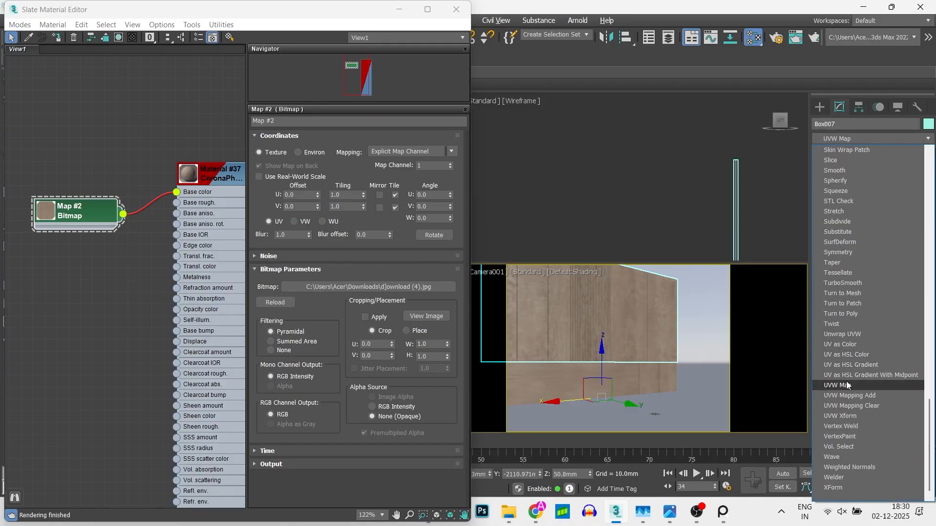
click(846, 332)
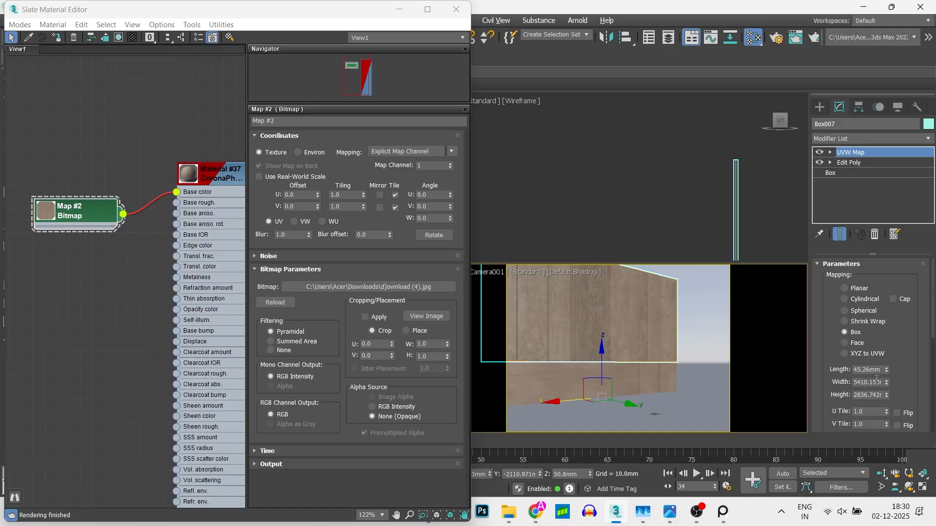
- Set the upper panel's UVW Map width to 4' and height to 8', and close the Slate Material Editor
text(4')
key(Return)
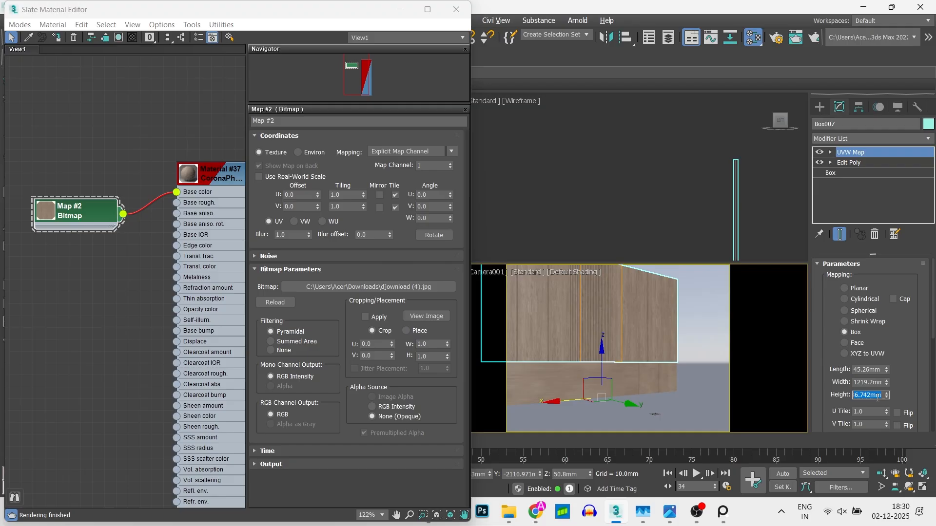
text(6')
key(Return)
text(8')
key(Return)
click(456, 9)
- Move the upper panel's UVW Map gizmo down about 187 mm to the panel's lower edge in the Back view
middle_drag(267, 301, 363, 413)
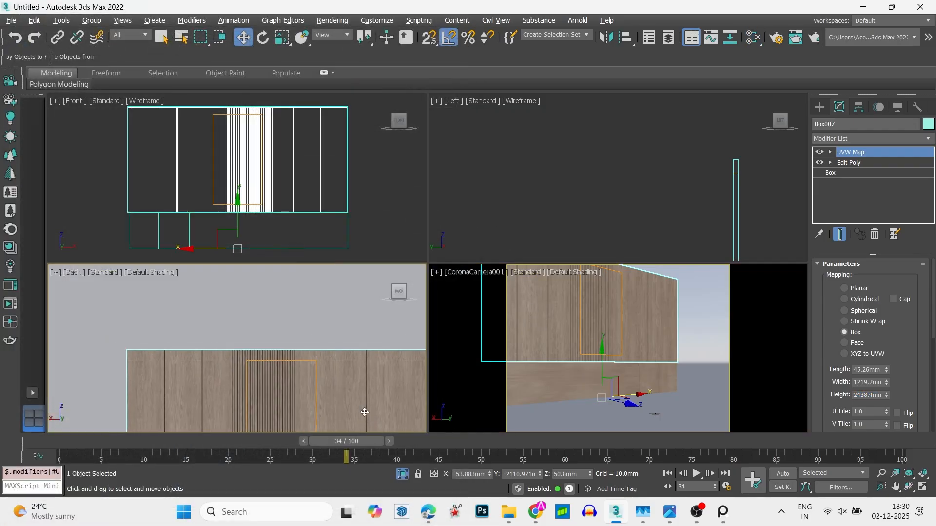
key(alt+w)
click(434, 227)
scroll(434, 227, down, 2)
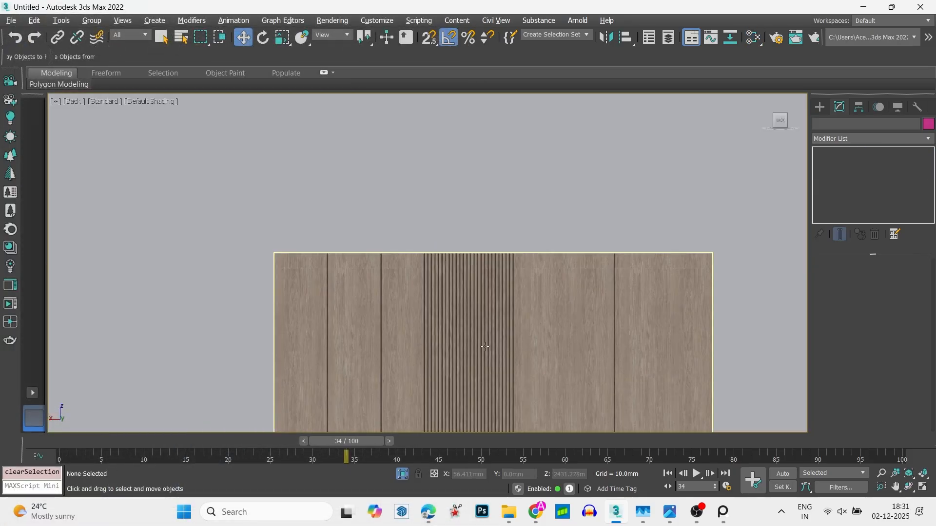
middle_drag(487, 351, 487, 253)
scroll(526, 354, up, 2)
scroll(537, 282, down, 2)
click(537, 283)
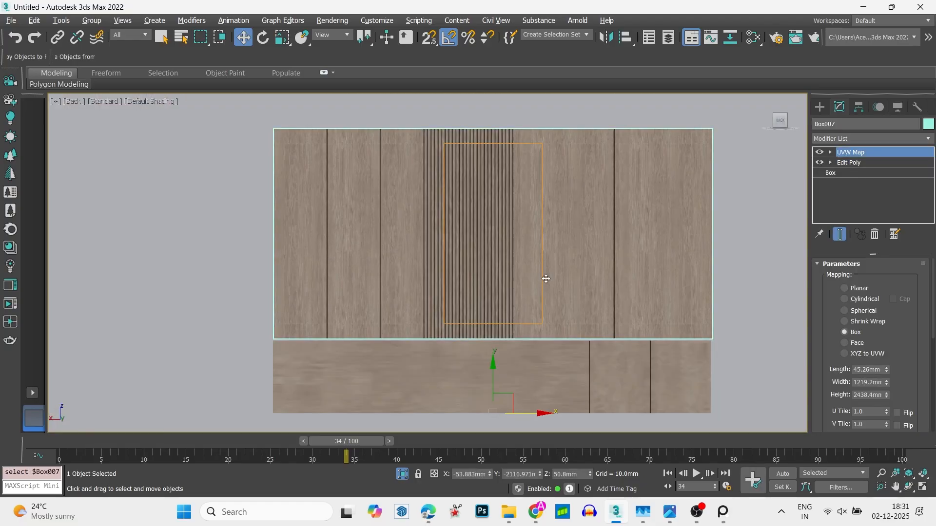
key(1)
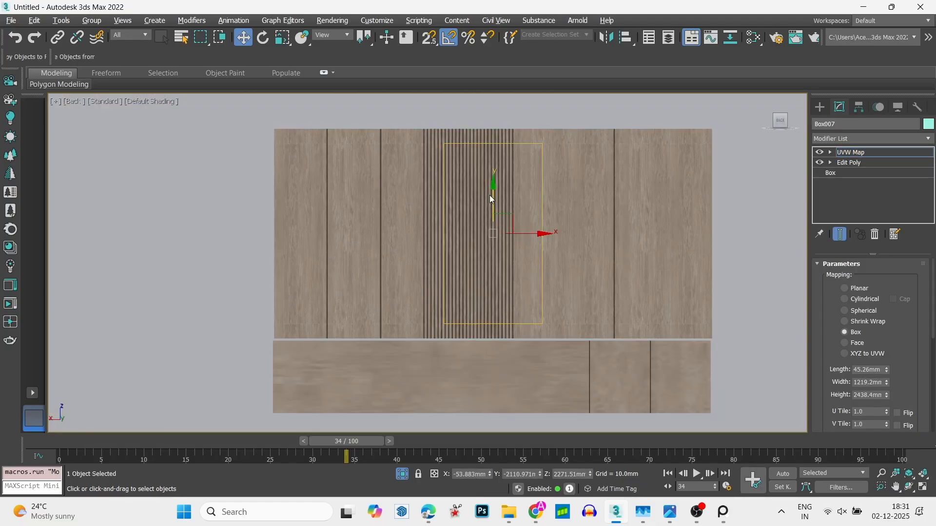
drag(490, 198, 498, 210)
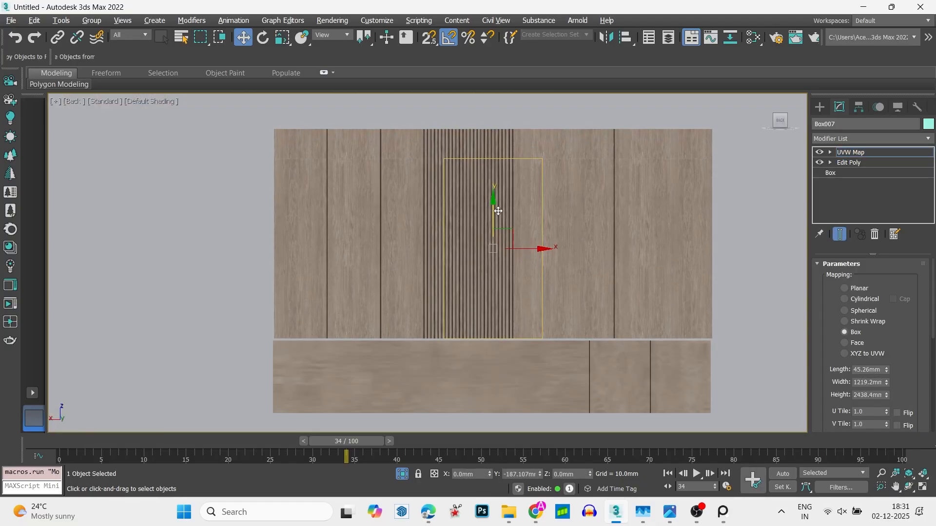
key(1)
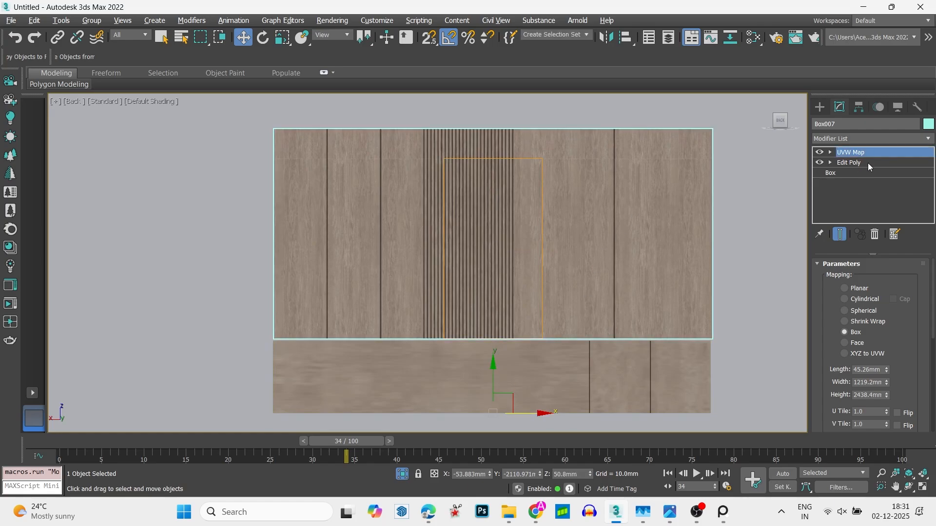
- Copy the upper panel's UVW Map modifier and paste it onto the lower panel above its Edit Poly modifier
right_click(874, 153)
click(850, 203)
click(587, 360)
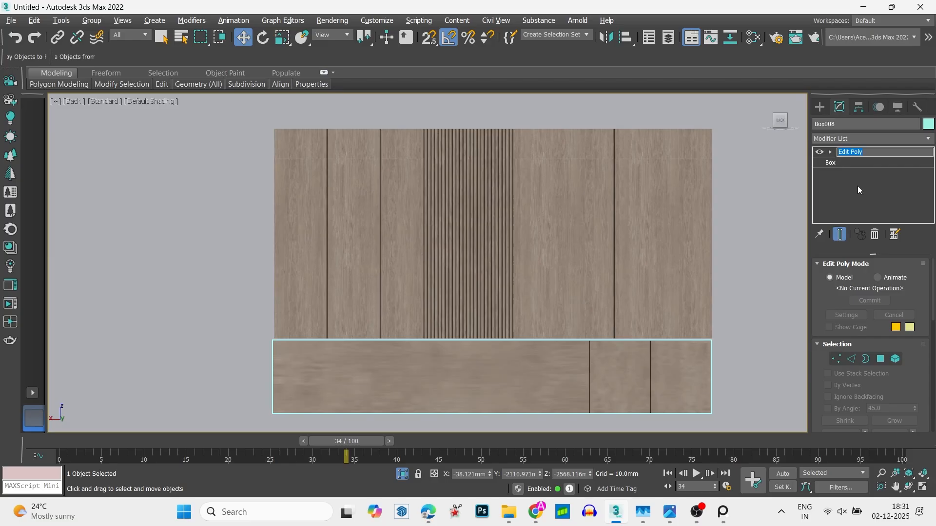
right_click(863, 152)
click(828, 218)
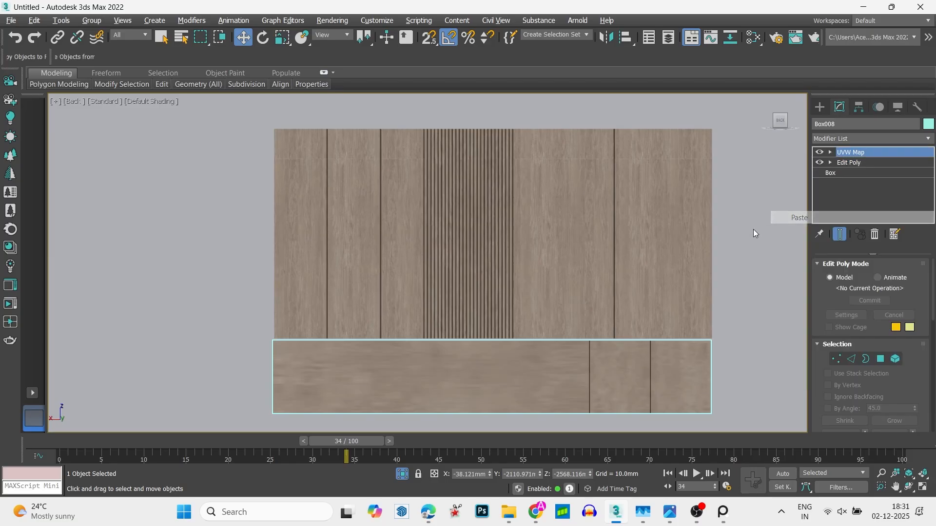
- Move the lower panel's UVW Map gizmo up about 389 mm to align with the panel's upper edge
right_click(547, 339)
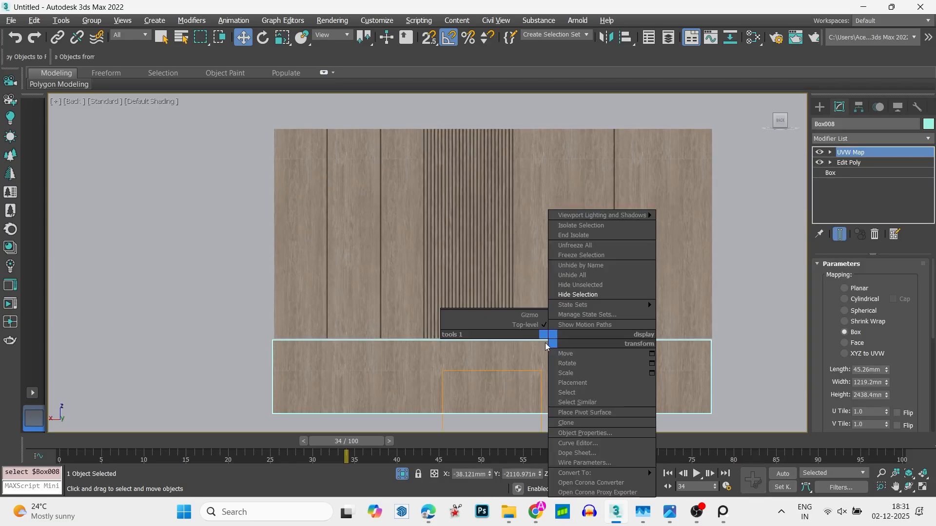
click(529, 316)
drag(493, 427, 493, 398)
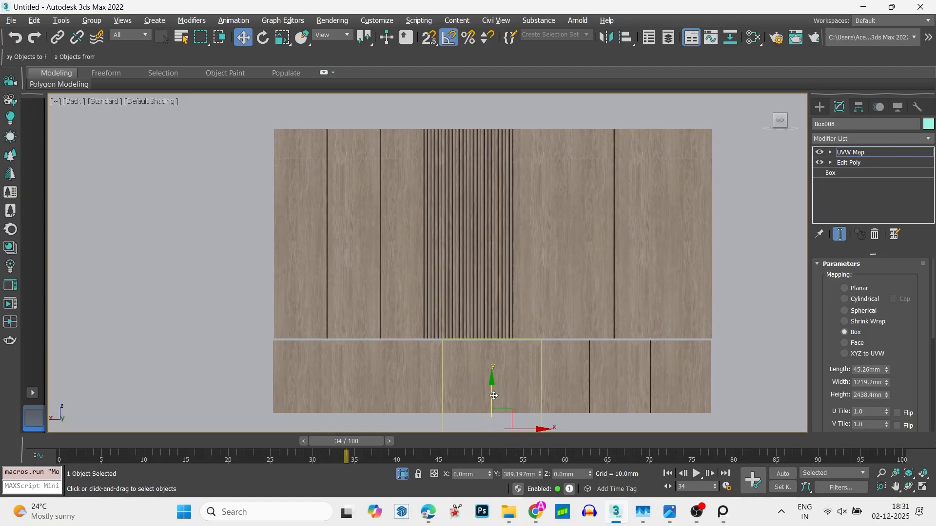
right_click(489, 338)
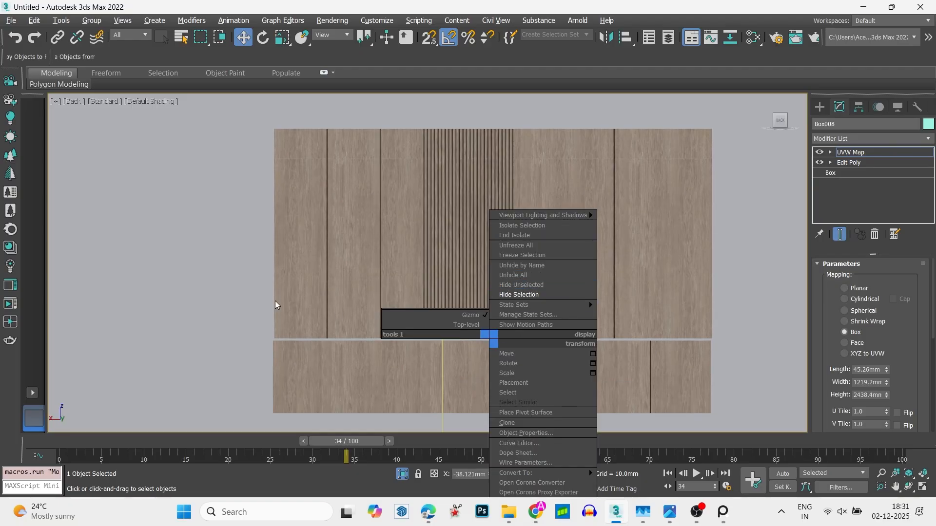
click(273, 351)
key(1)
- Clear the selection, unhide all hidden scene objects and fit the whole scene in the Left view
click(141, 309)
key(alt+w)
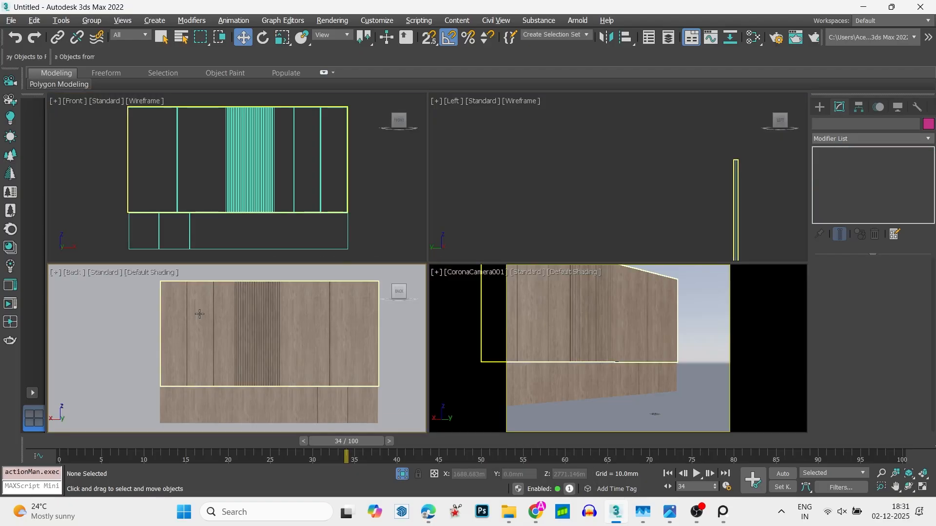
right_click(443, 164)
right_click(463, 165)
click(496, 111)
key(alt+w)
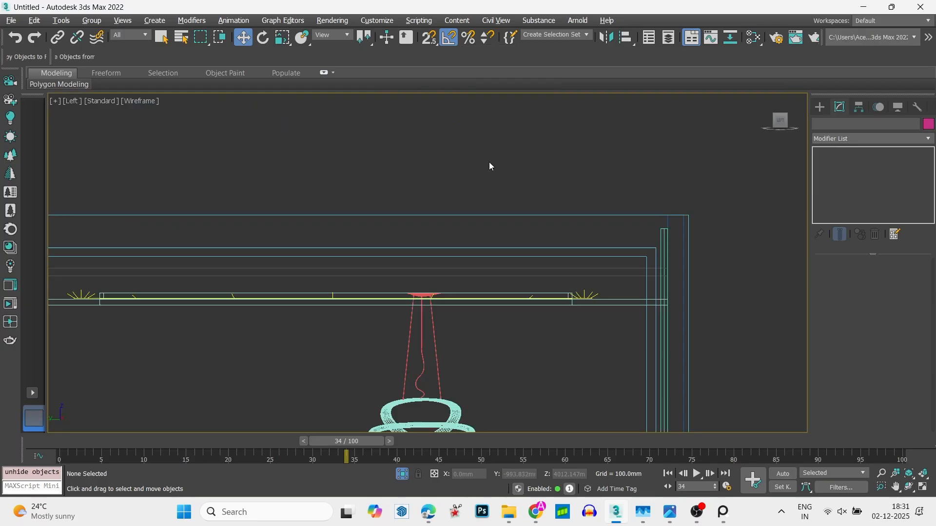
key(z)
key(alt+w)
- Add a Color Correction map fed by the wood bitmap in the Slate Material Editor
key(m)
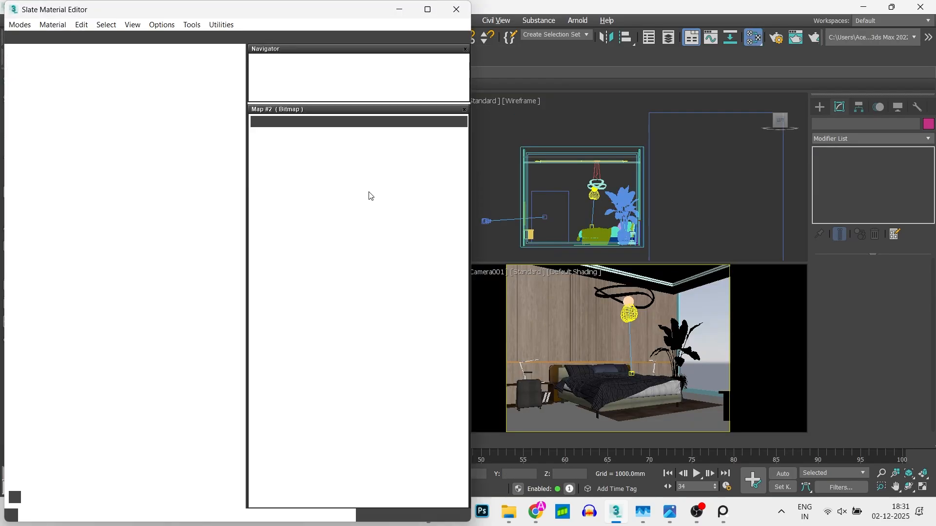
scroll(107, 259, down, 1)
drag(113, 228, 3, 218)
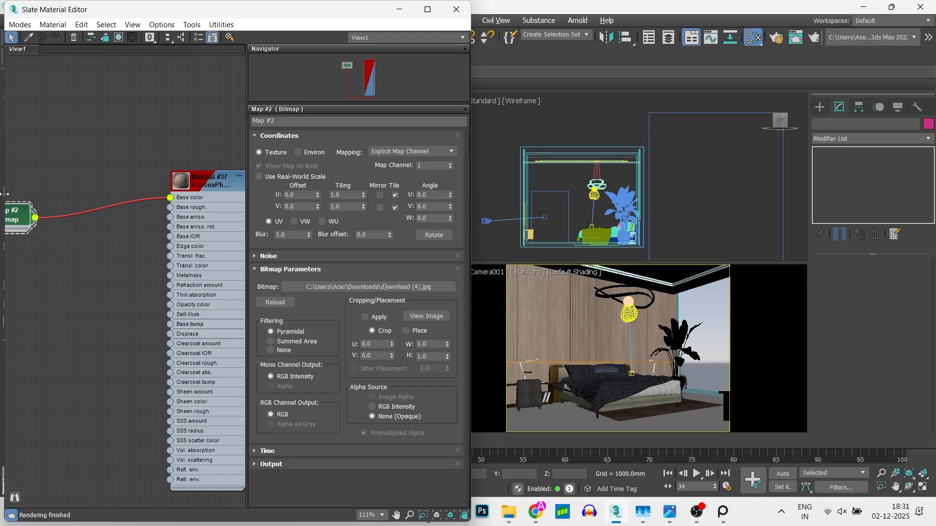
drag(47, 251, 47, 252)
mouse_move(92, 269)
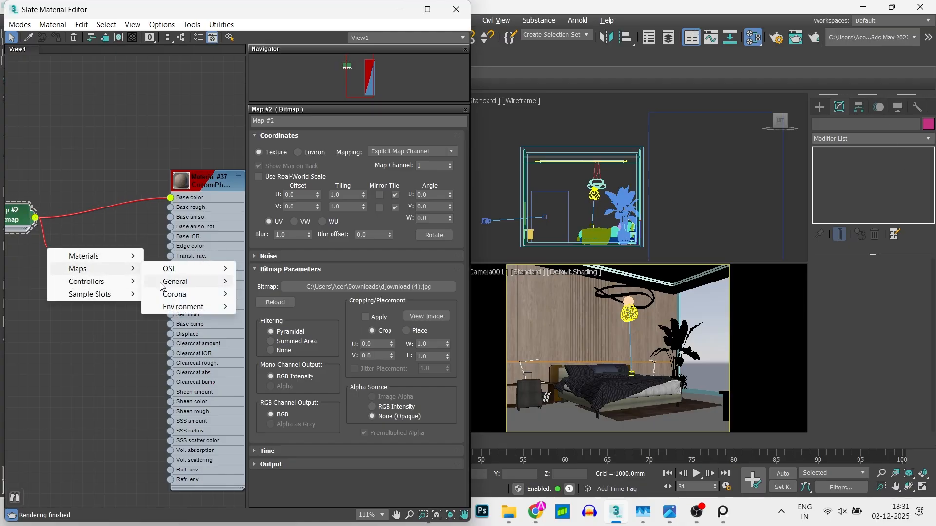
mouse_move(175, 281)
click(291, 117)
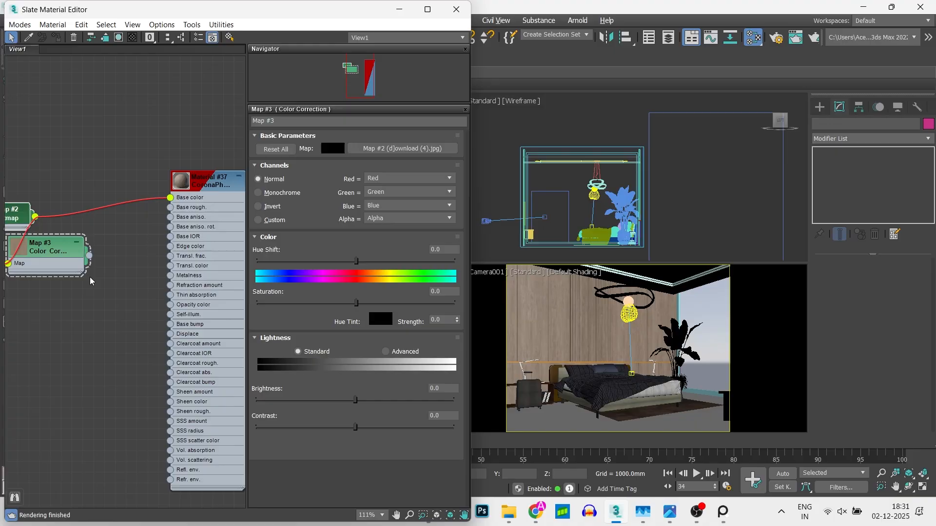
- Connect the Color Correction map to the wood material's Base bump, set its saturation to -100 and space out the nodes
drag(177, 299, 181, 325)
click(257, 303)
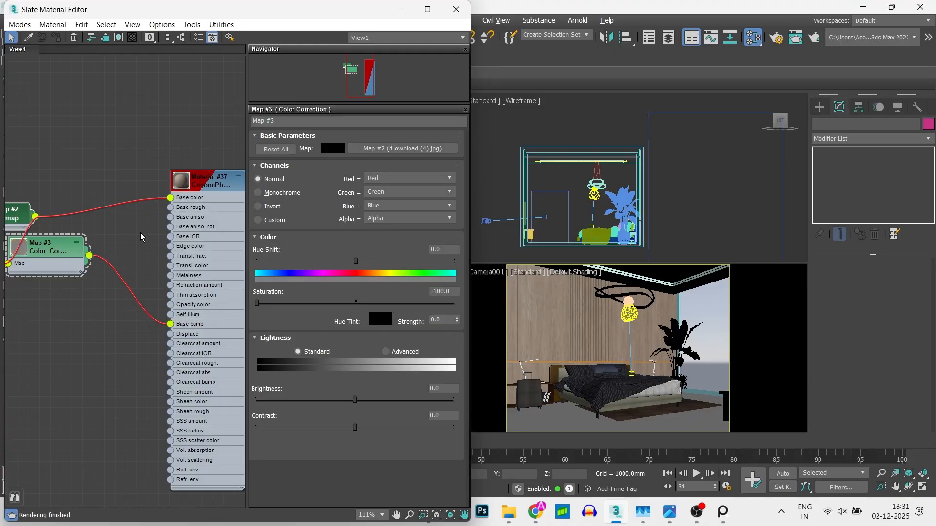
middle_drag(120, 258, 154, 273)
drag(50, 266, 103, 287)
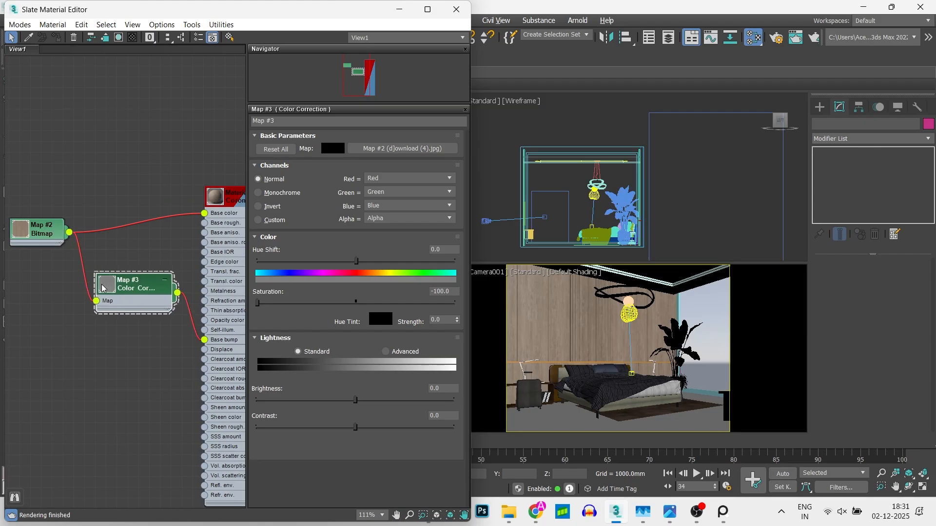
- Set the wood Corona Physical material's base roughness to 0.45 and close the Slate Material Editor
scroll(102, 288, up, 5)
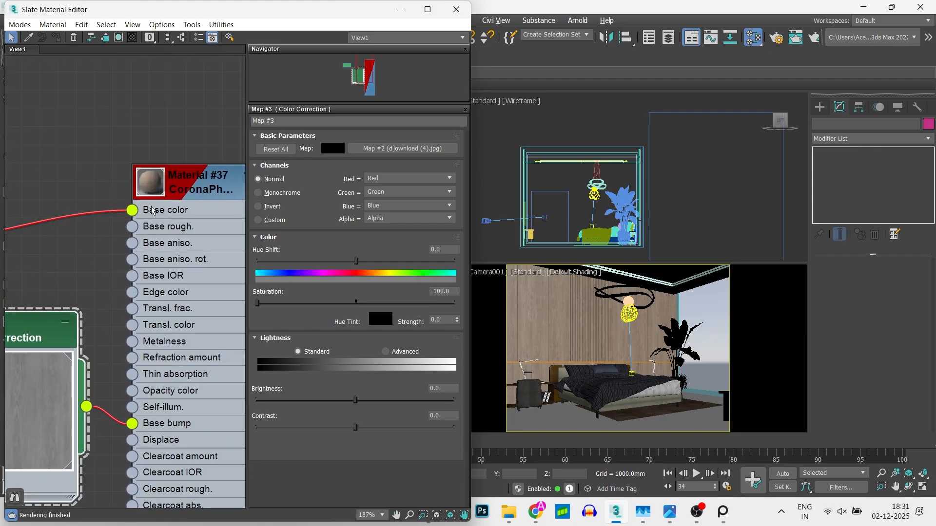
double_click(152, 185)
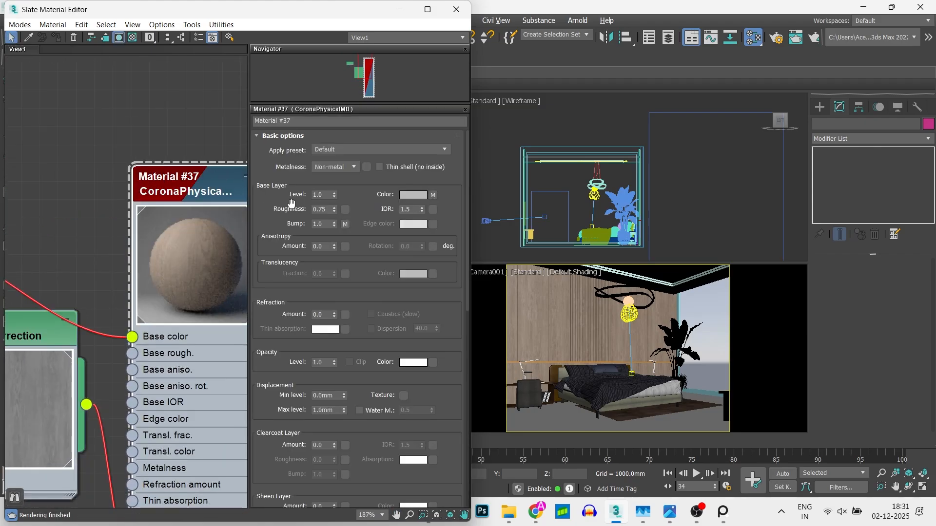
text(0.5)
key(Return)
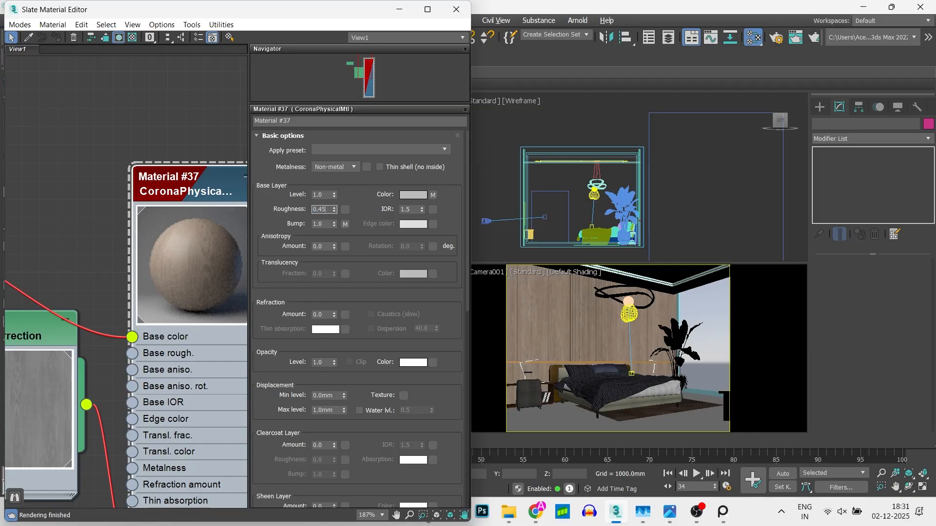
click(172, 140)
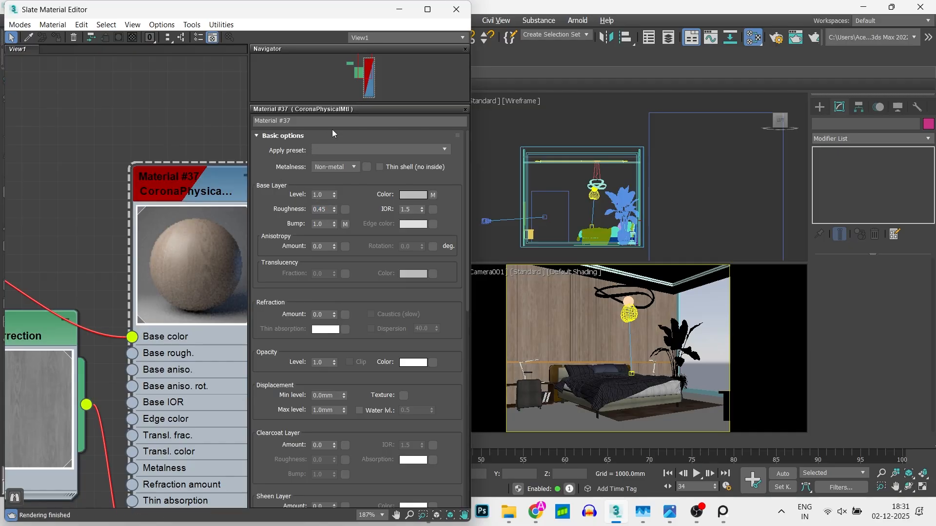
click(456, 9)
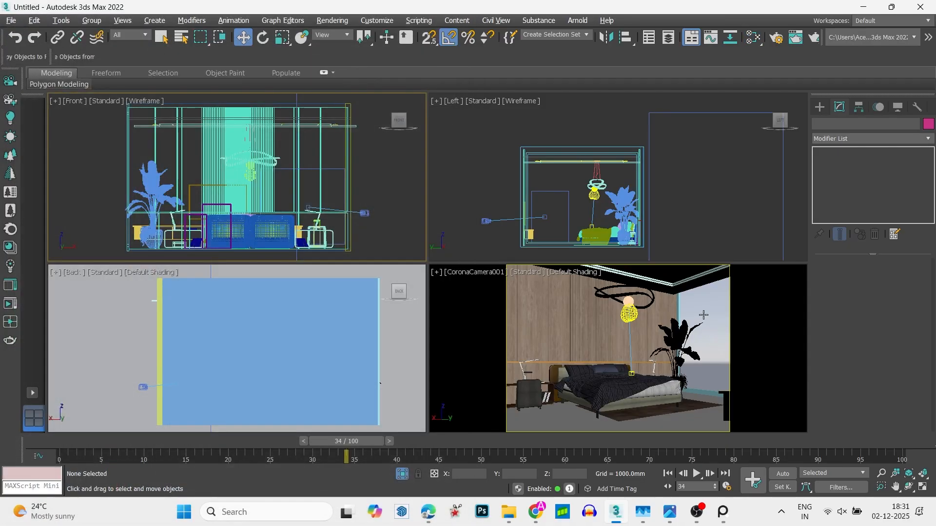
- Assign a new CoronaPhysicalMtl to the window frame and the two ceiling pieces above the bed
click(704, 390)
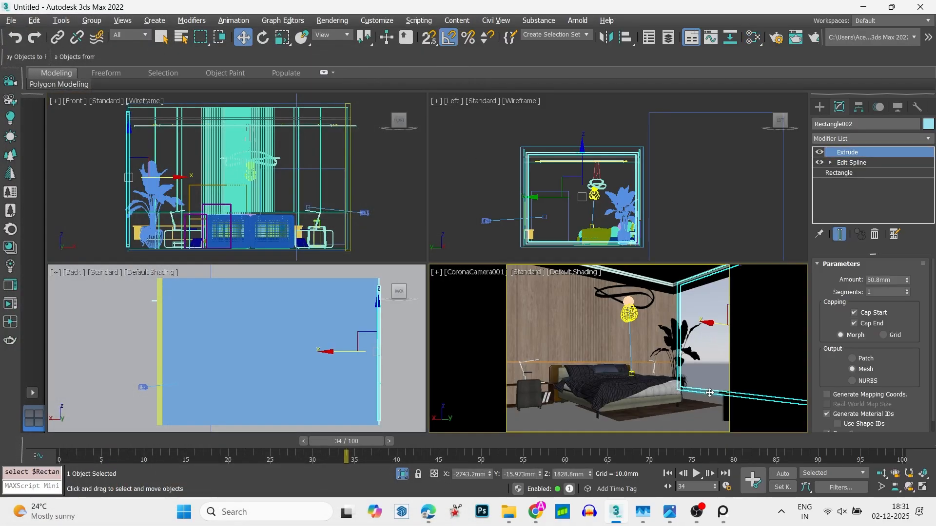
ctrl+click(659, 281)
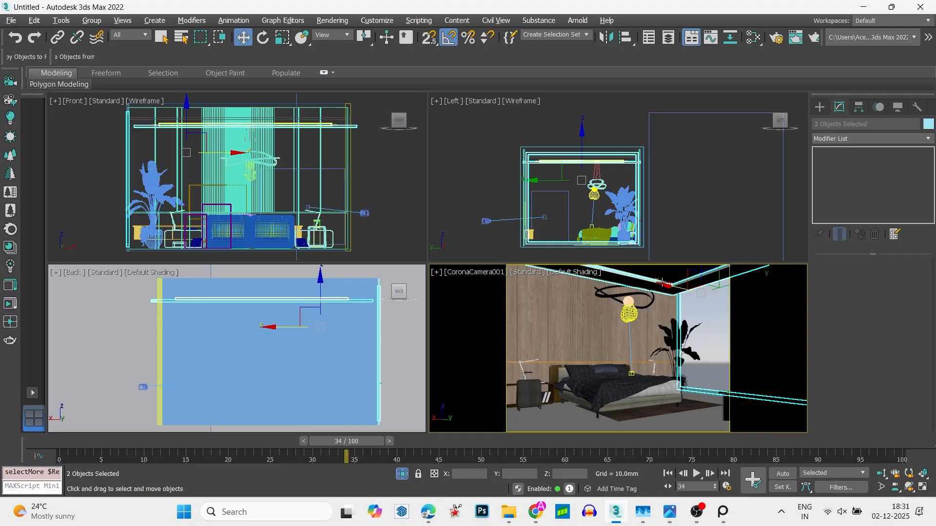
ctrl+click(658, 280)
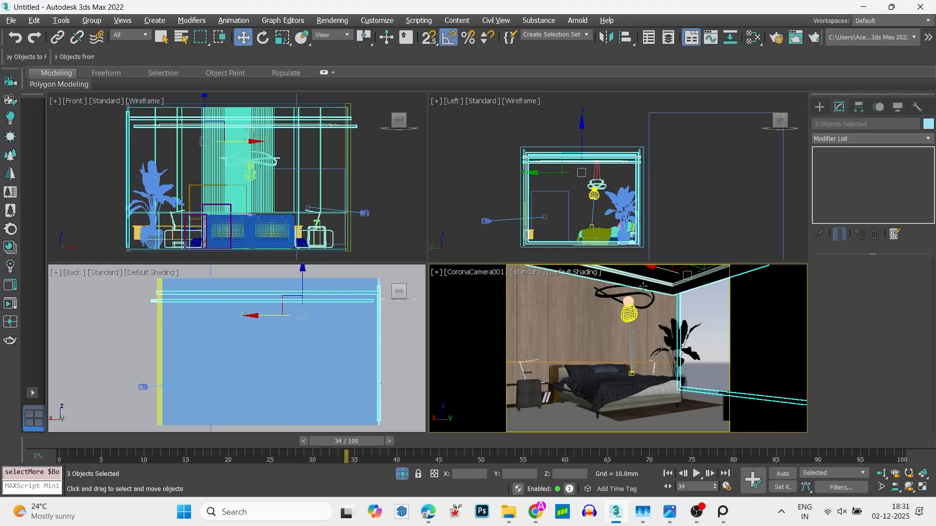
key(m)
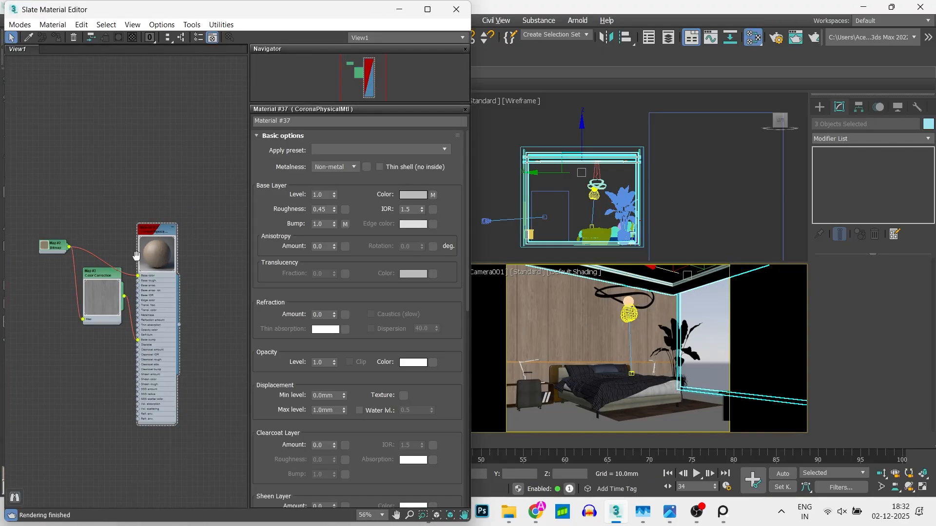
middle_drag(136, 255, 17, 262)
right_click(124, 218)
mouse_move(229, 225)
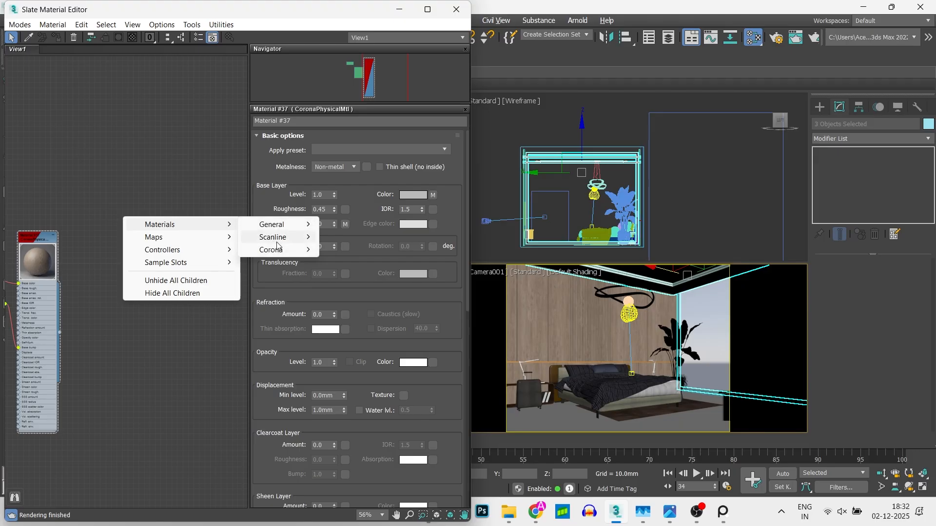
mouse_move(285, 249)
click(341, 250)
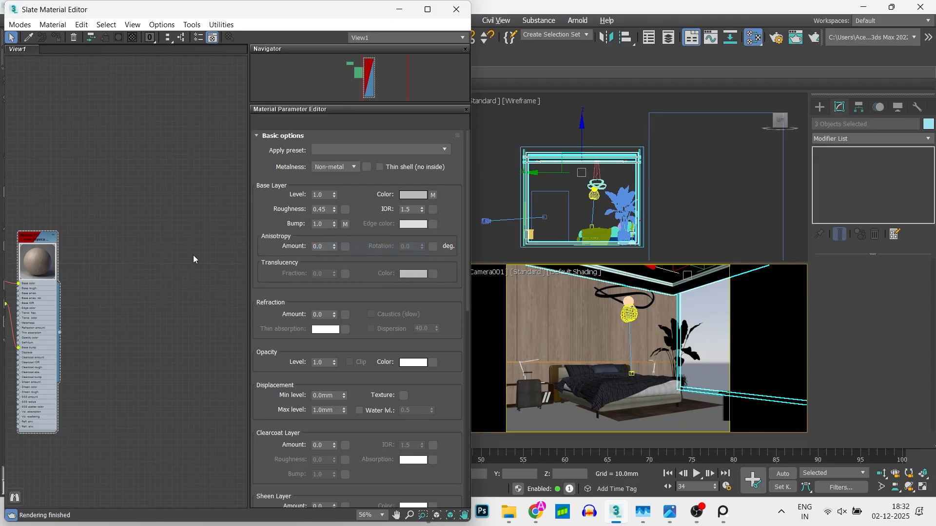
right_click(128, 258)
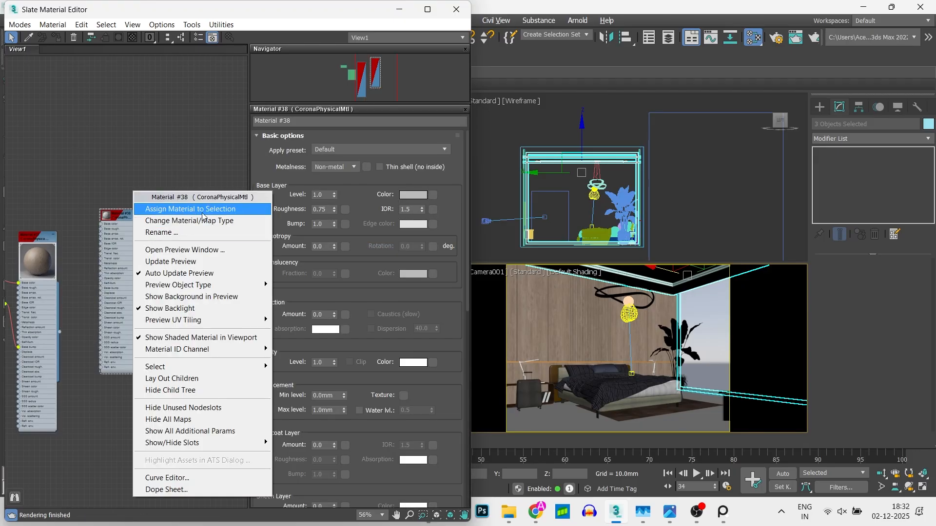
click(190, 208)
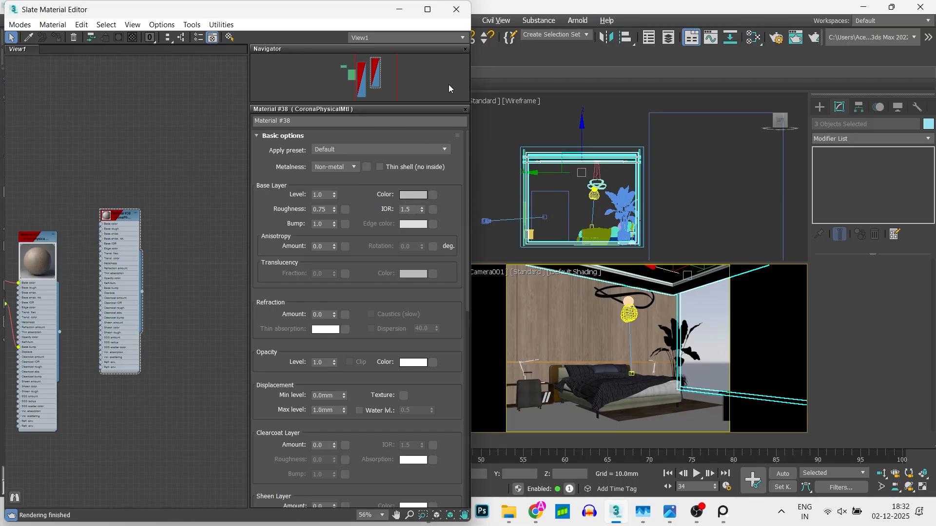
click(463, 11)
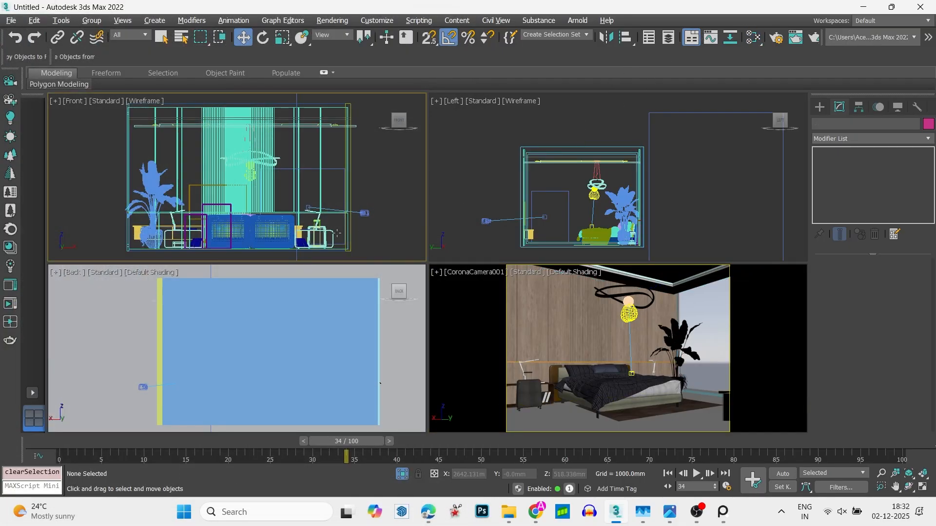
- Switch the Front view to shaded display and select the room's wall boxes together with the objects on the wall opposite the bed
key(F3)
alt+middle_drag(300, 191, 496, 217)
click(335, 184)
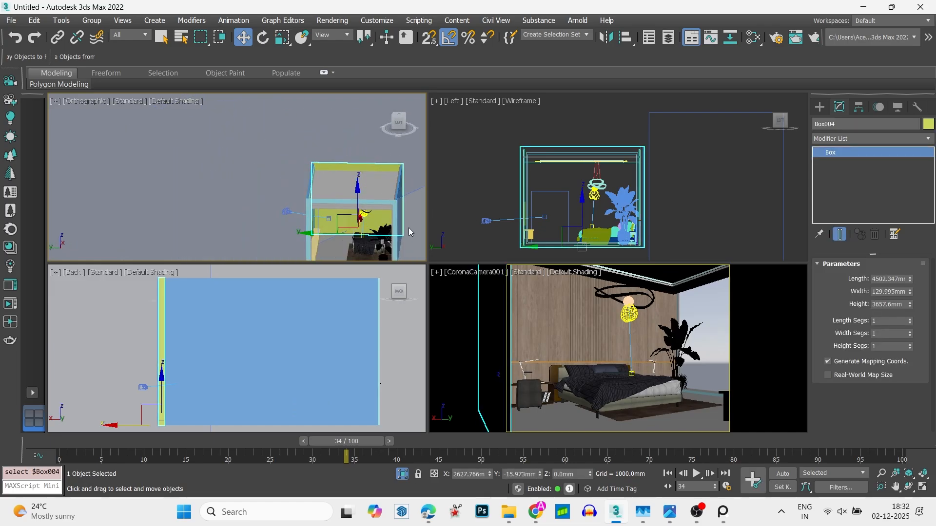
ctrl+click(402, 209)
middle_drag(402, 209, 351, 192)
scroll(265, 175, up, 3)
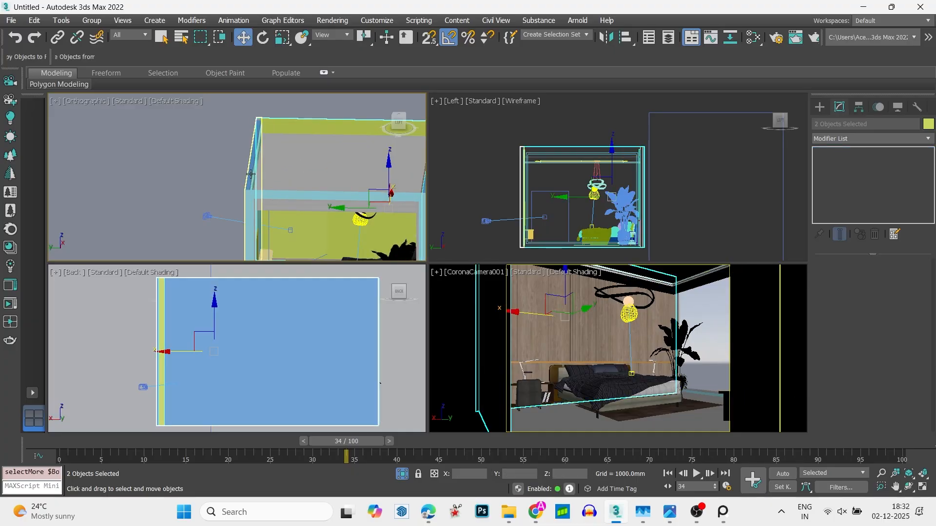
ctrl+click(258, 176)
scroll(277, 180, down, 5)
alt+middle_drag(291, 184, 290, 130)
scroll(261, 207, up, 9)
scroll(272, 197, down, 4)
ctrl+click(272, 197)
ctrl+click(333, 186)
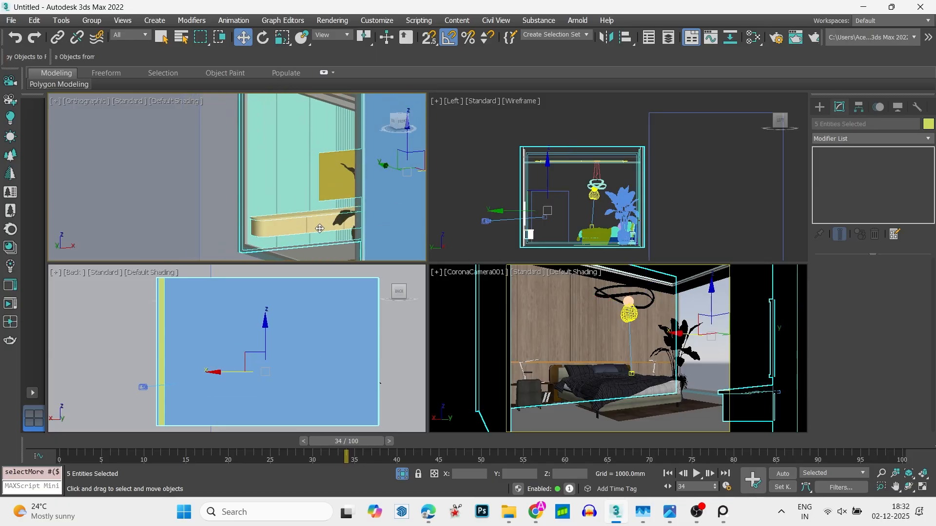
- Assign another new CoronaPhysicalMtl to the selected walls and objects, and unhide all objects in the scene
key(m)
right_click(118, 236)
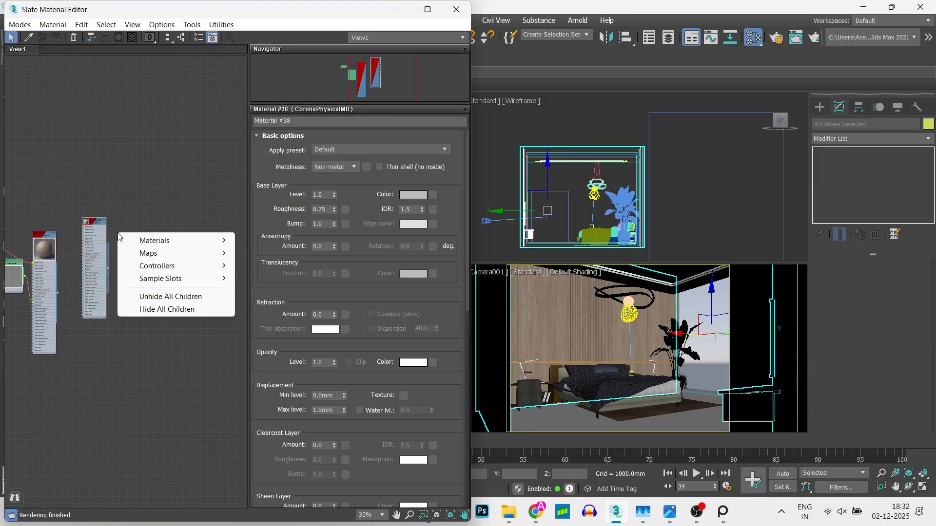
mouse_move(156, 240)
mouse_move(273, 265)
click(341, 265)
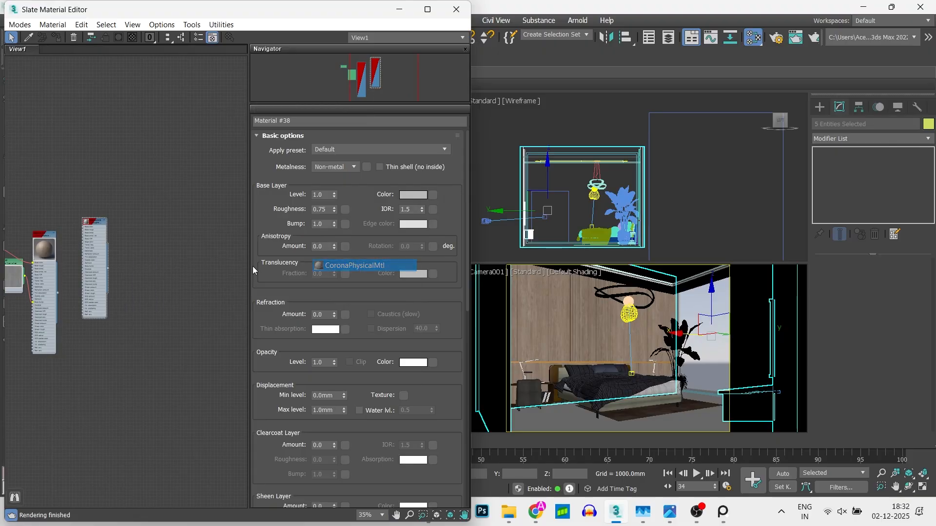
scroll(112, 241, up, 5)
right_click(83, 251)
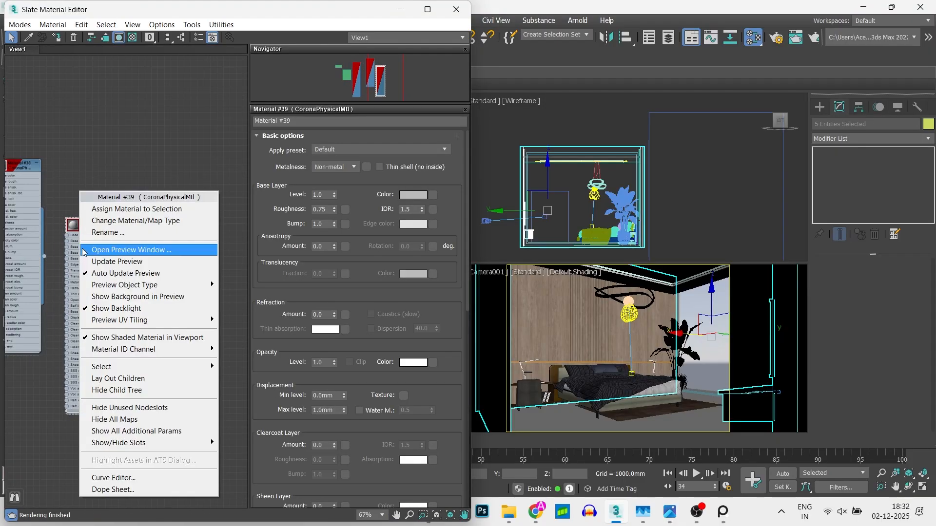
click(151, 209)
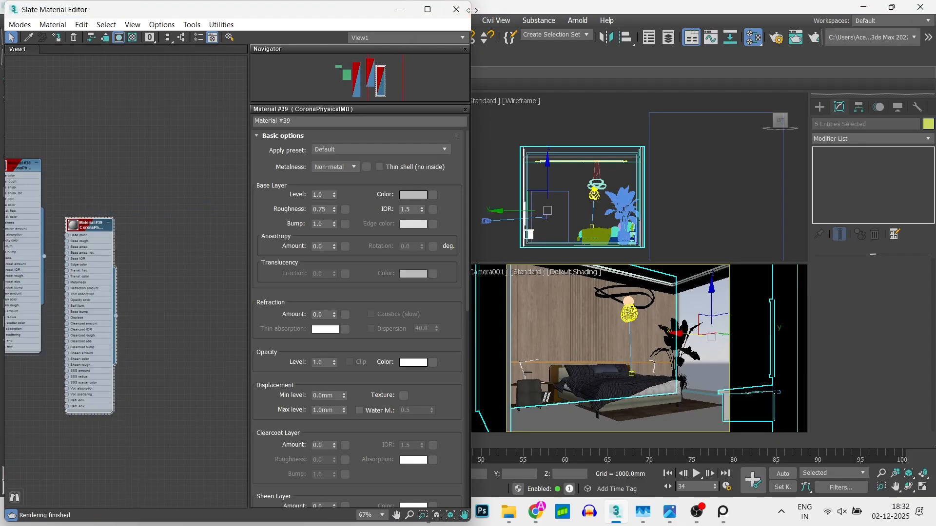
click(456, 9)
right_click(158, 200)
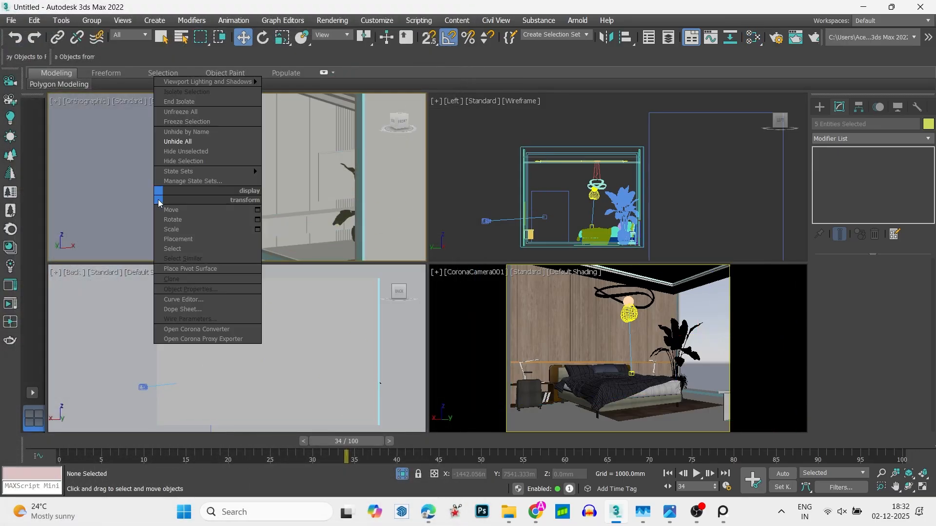
click(179, 142)
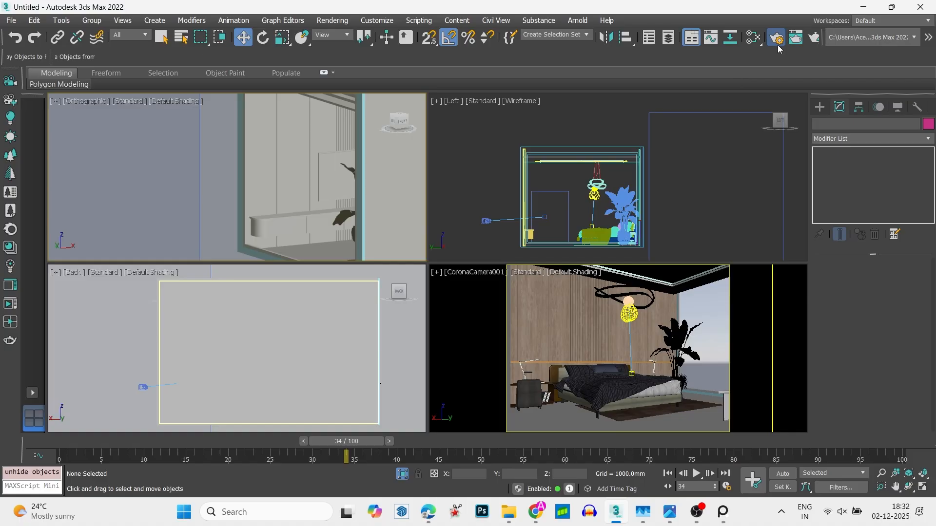
- Turn off the material override in the Corona scene settings and run an interactive render of the camera view
key(F10)
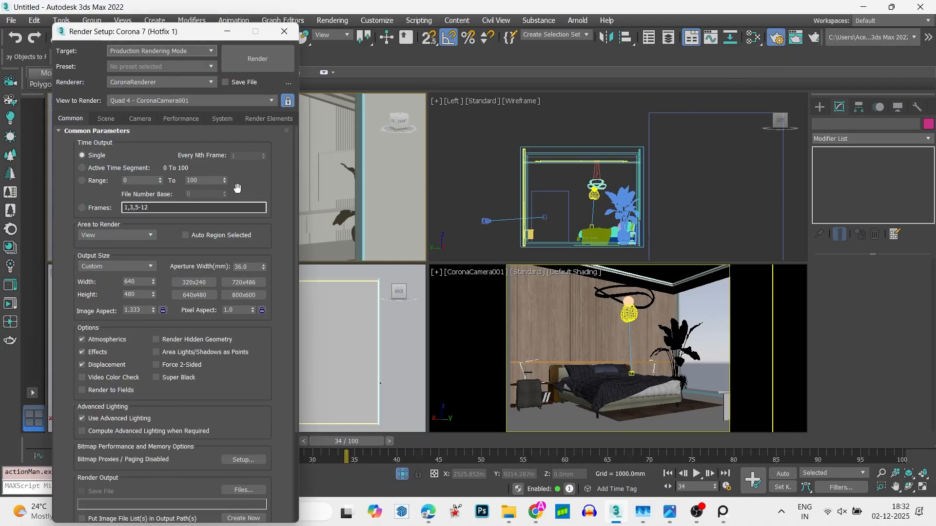
click(106, 118)
click(100, 260)
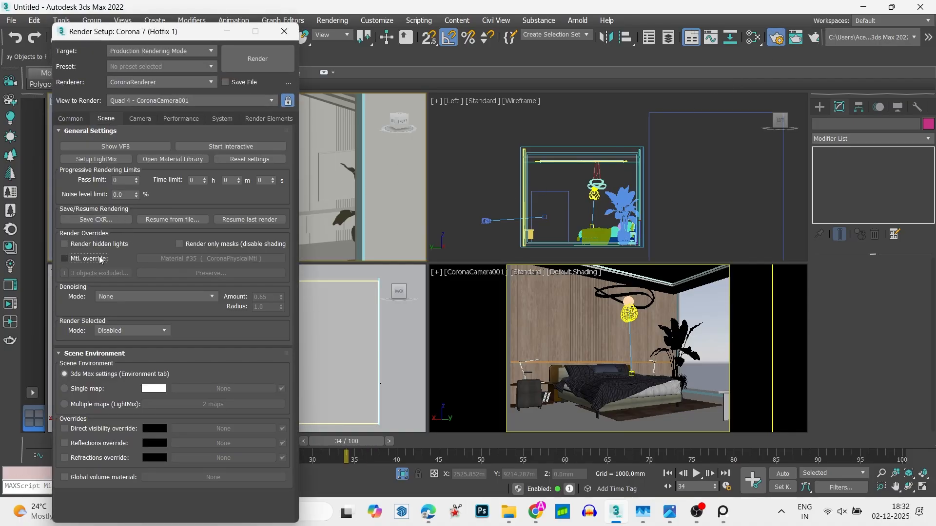
click(234, 147)
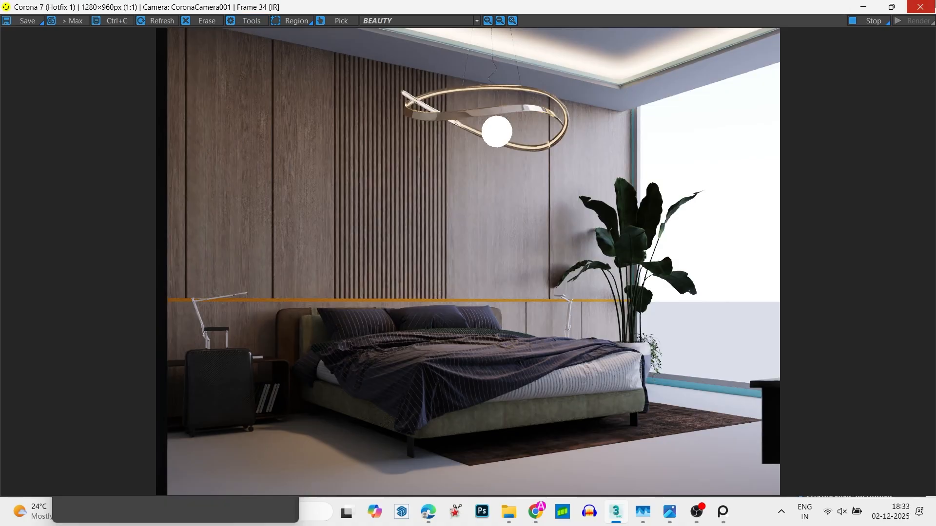
click(919, 7)
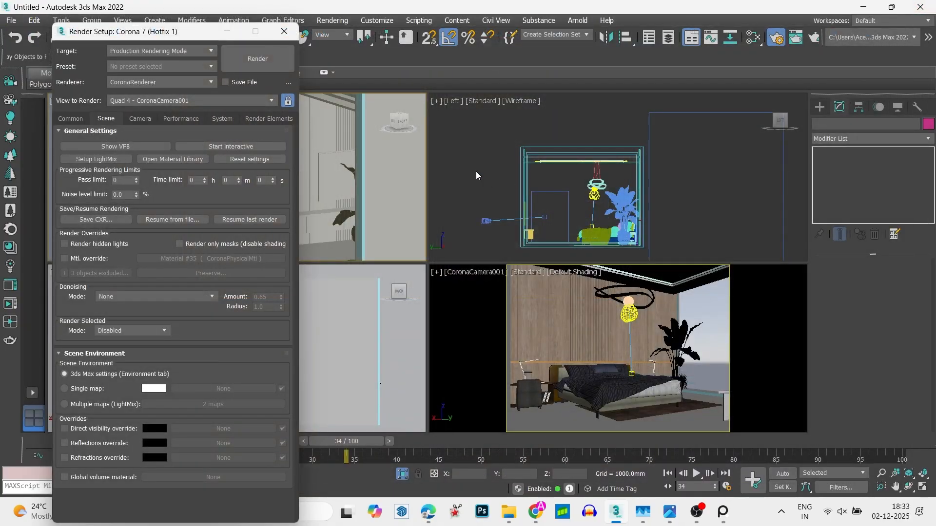
- Select the outer window frame and review the bedroom render in the Corona frame buffer
scroll(376, 199, down, 5)
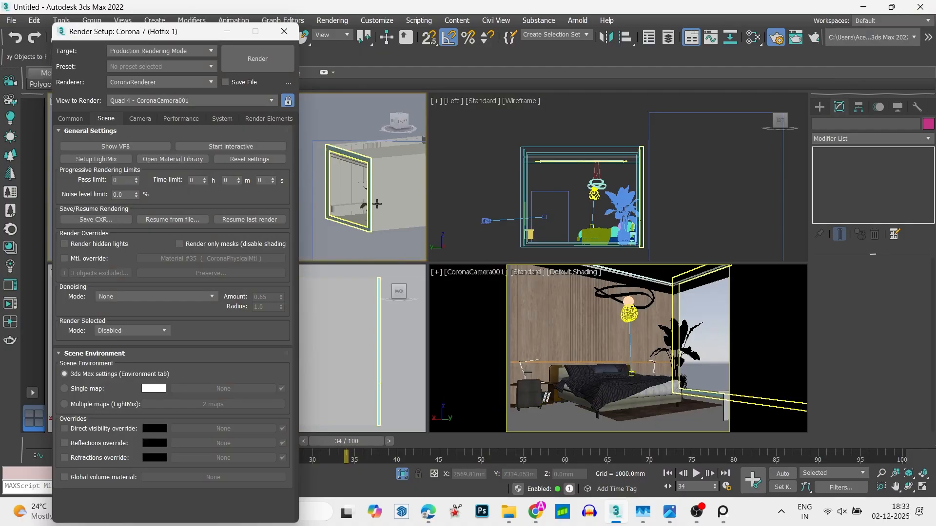
scroll(377, 204, up, 5)
click(367, 157)
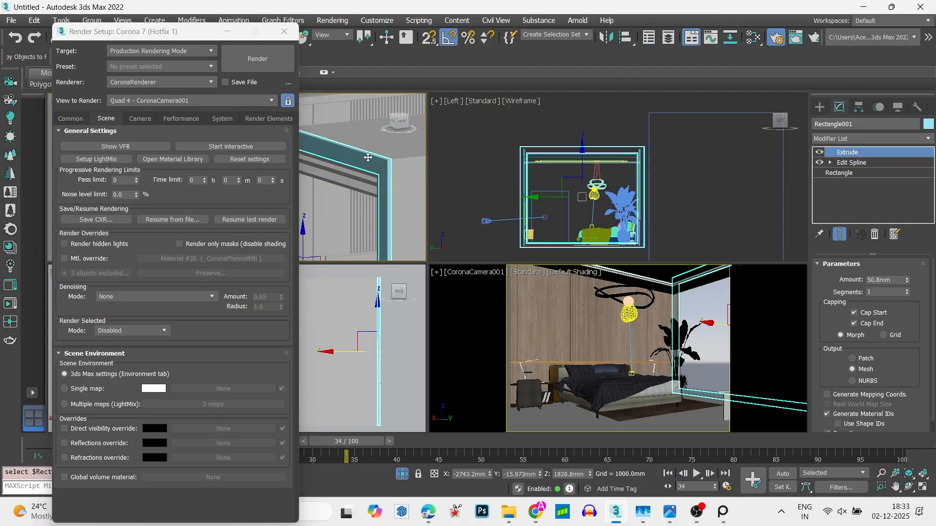
click(9, 286)
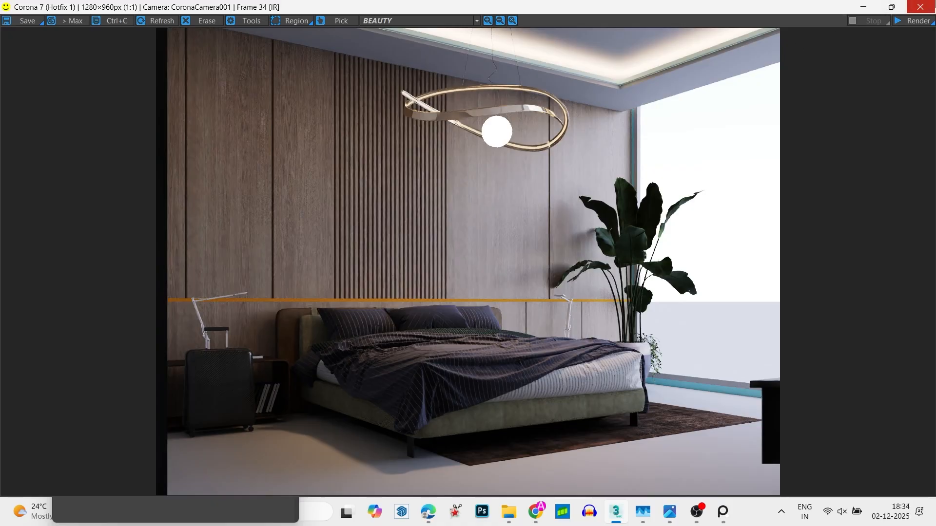
click(920, 7)
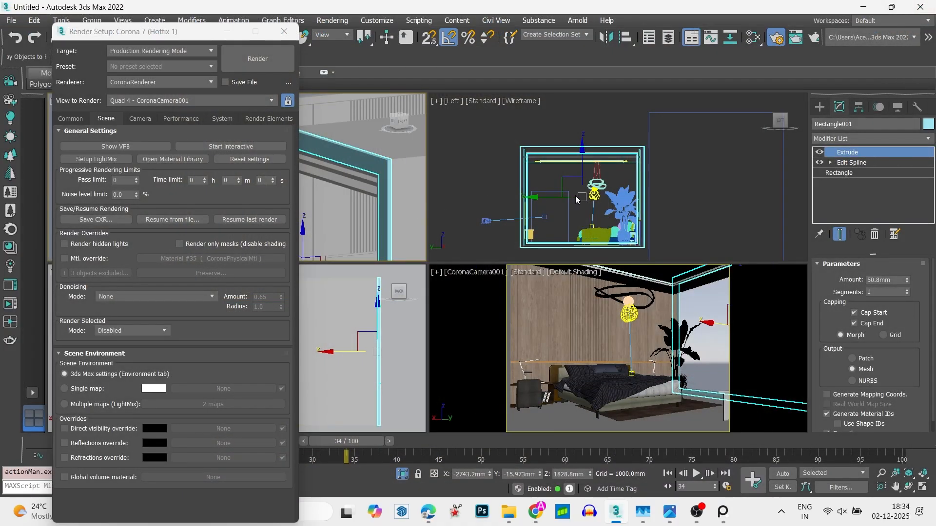
- Turn off direct visibility, visibility in reflections and refractions, and caustics generation for the pendant's spherical Corona light
click(626, 168)
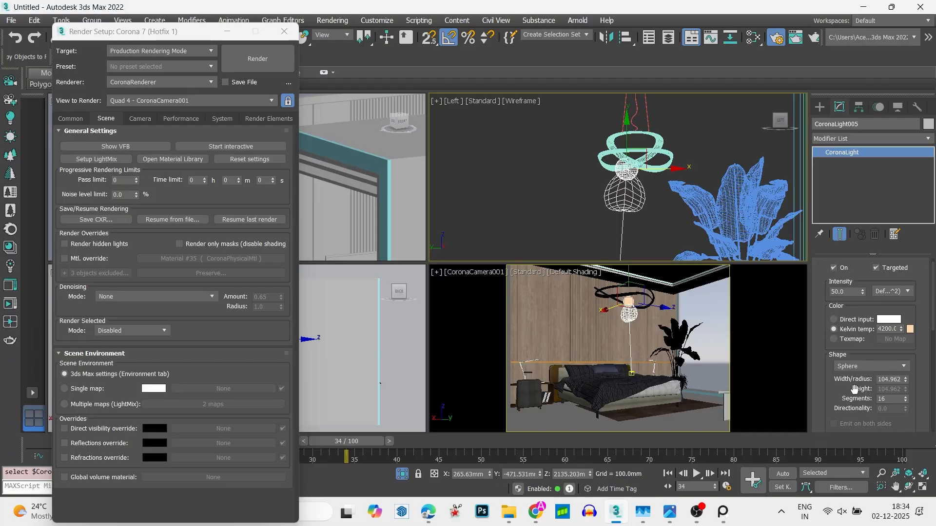
scroll(873, 360, down, 10)
click(858, 276)
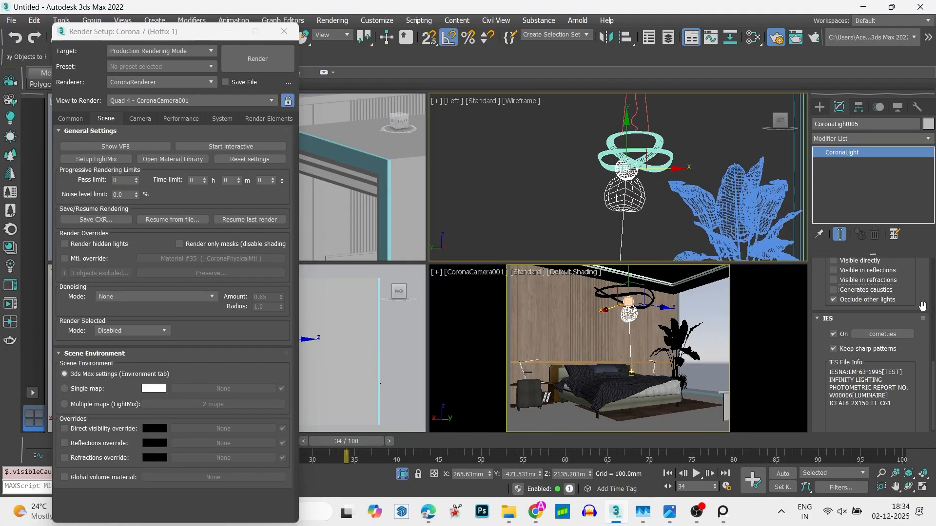
- Select the thin horizontal strip running across the wood panel wall and open the Corona Material Library
click(588, 332)
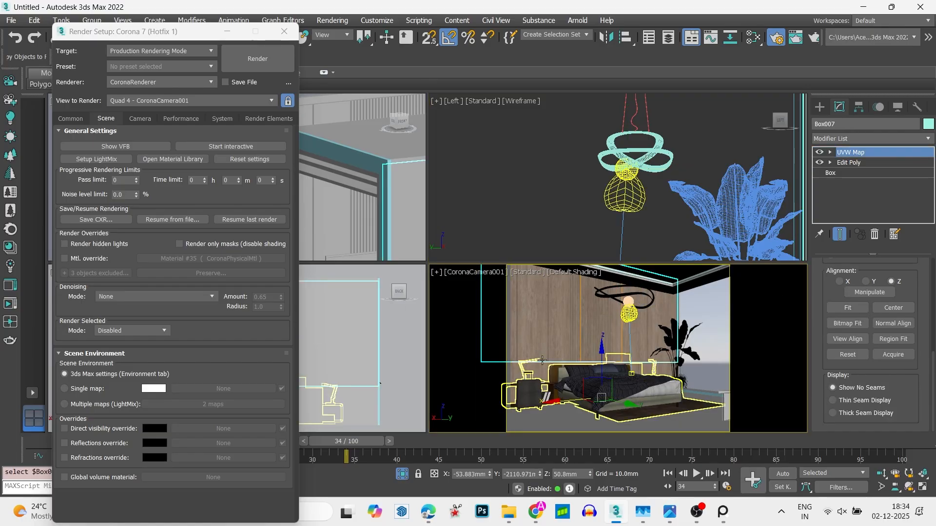
scroll(340, 190, down, 8)
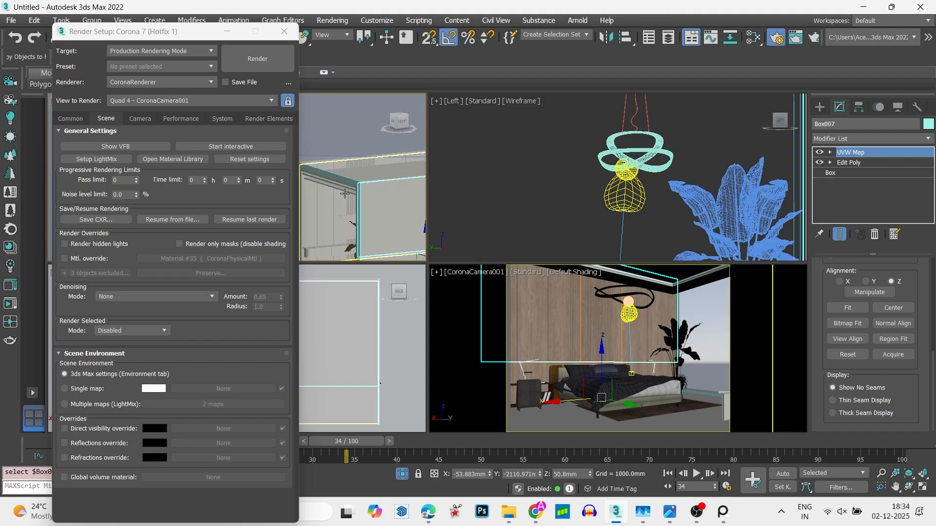
alt+middle_drag(339, 190, 399, 182)
scroll(366, 190, up, 8)
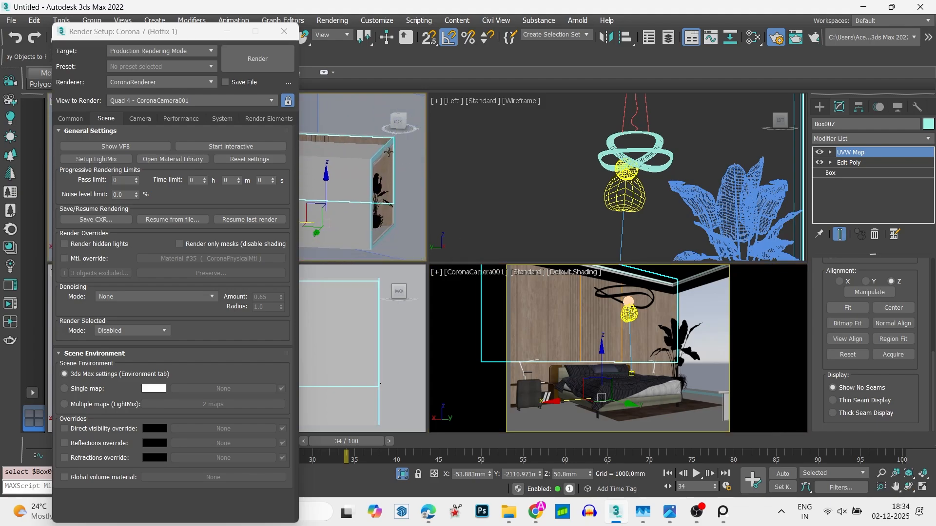
scroll(367, 191, up, 3)
click(343, 138)
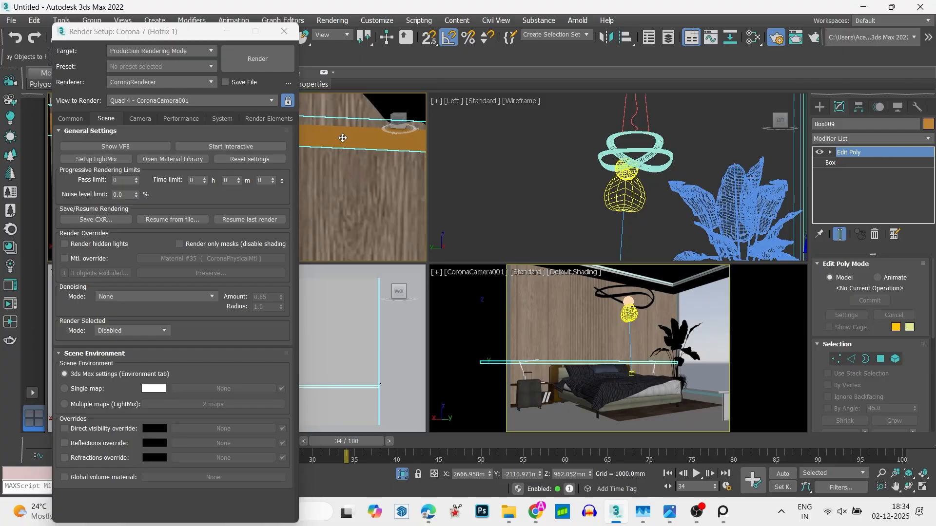
key(m)
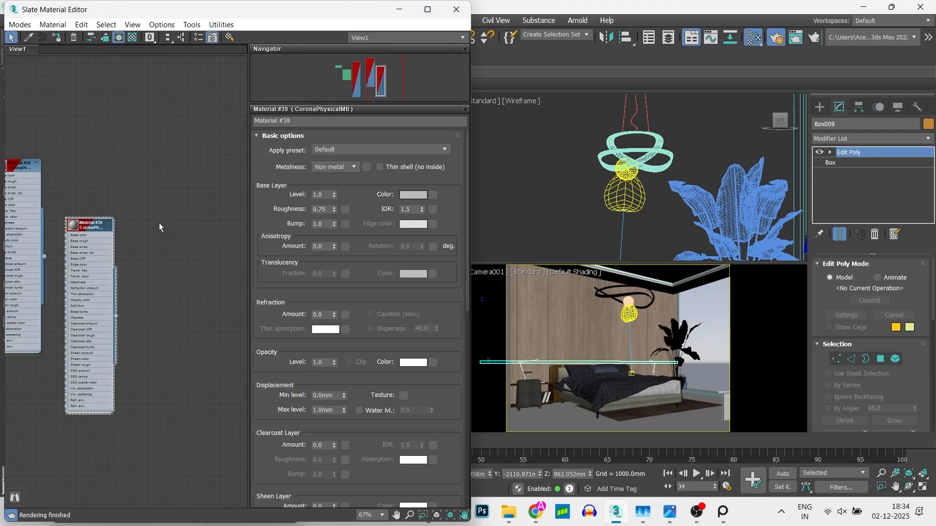
drag(154, 10, 506, 39)
click(9, 254)
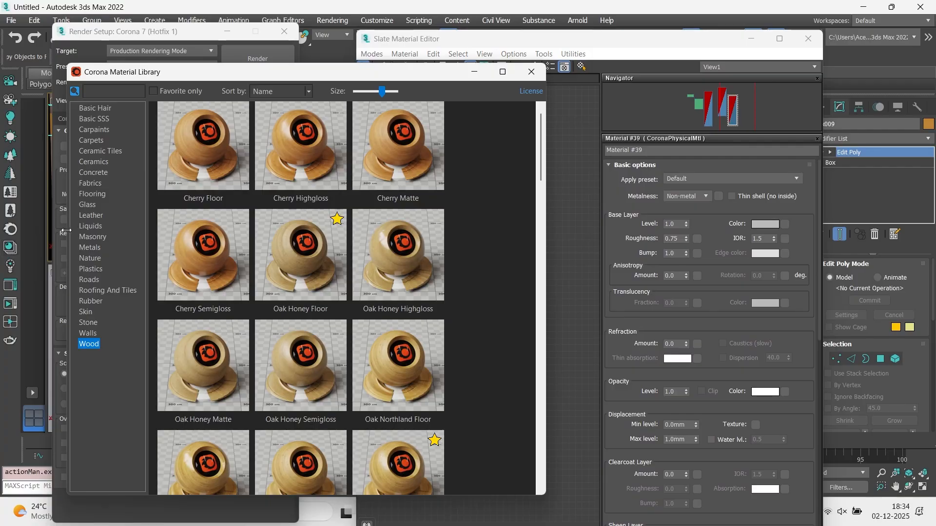
- Assign the Brass Clean Distorted material from the Metals category to the selected wall strip, and close the material windows
click(95, 249)
scroll(399, 214, down, 2)
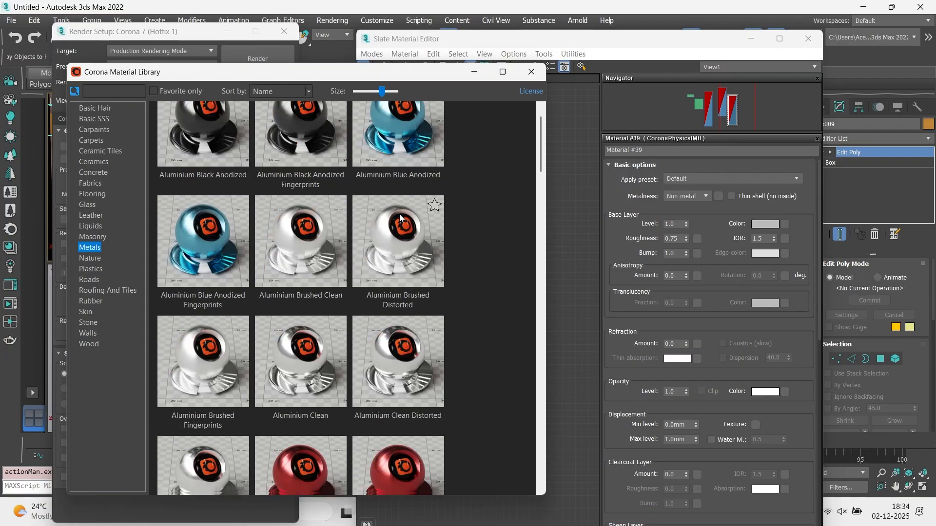
drag(542, 154, 554, 246)
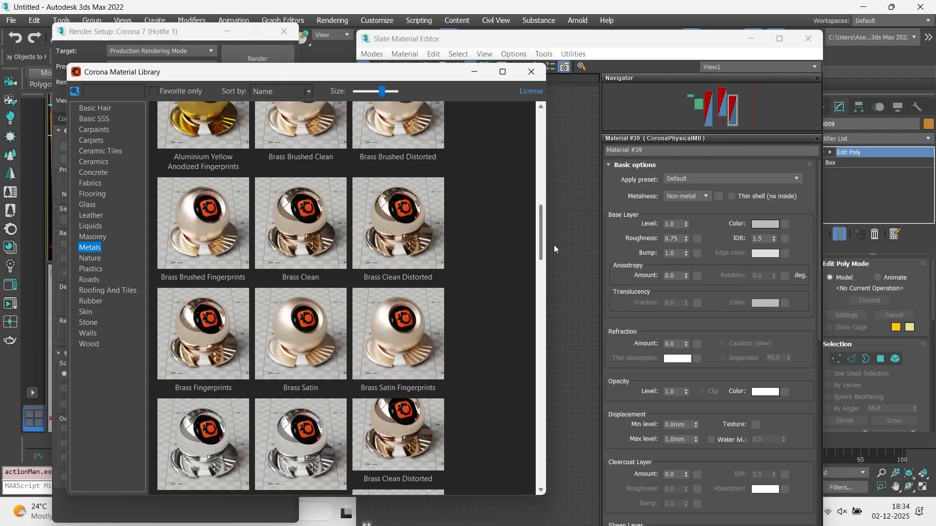
right_click(365, 128)
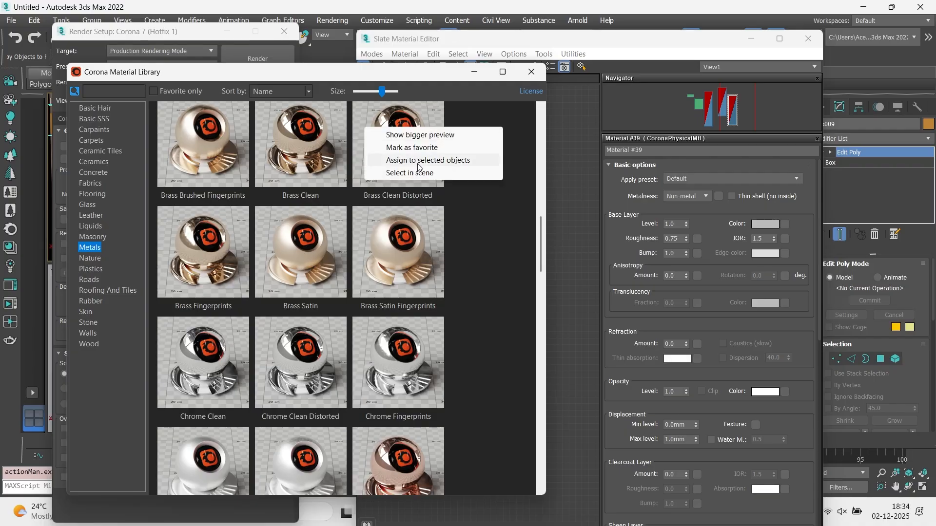
click(419, 160)
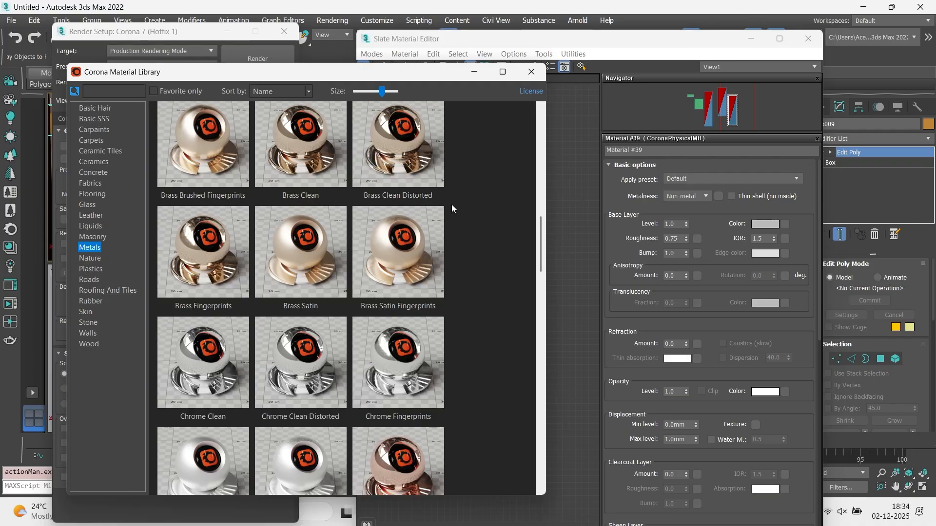
right_click(402, 162)
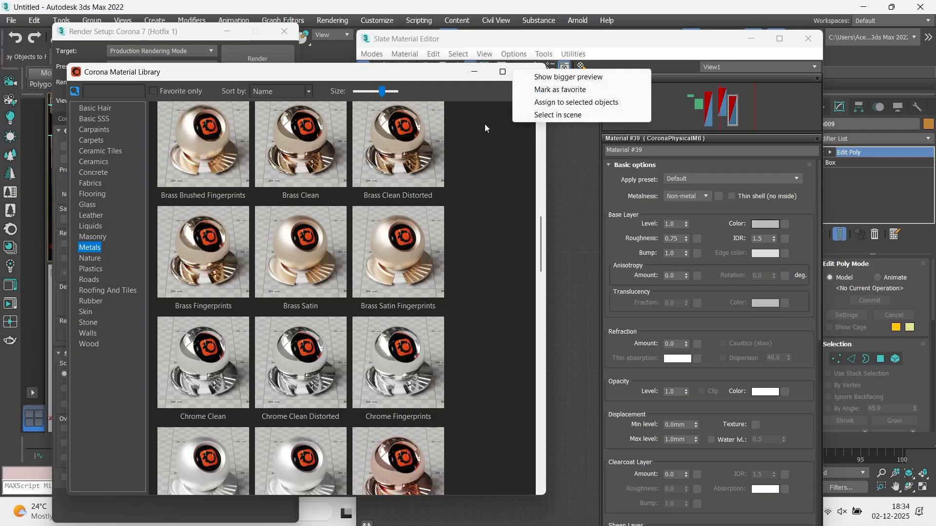
click(477, 141)
click(810, 38)
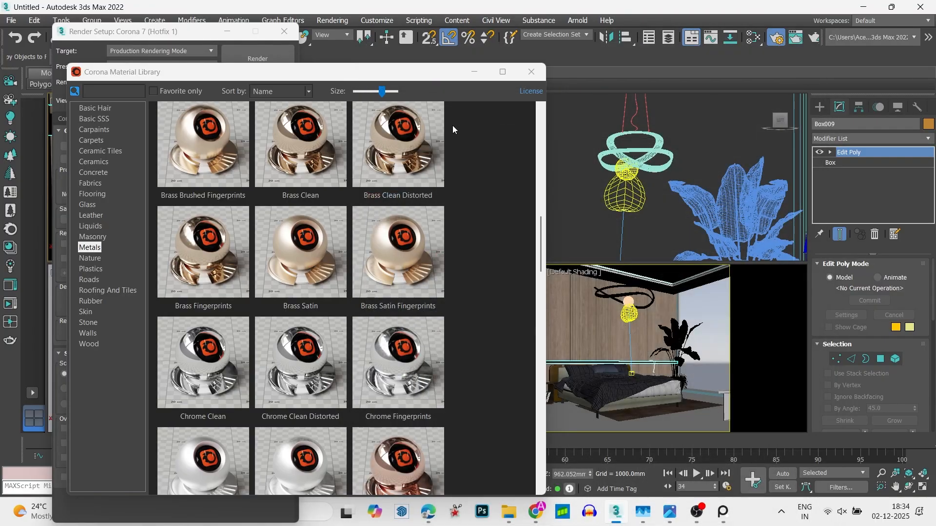
click(523, 75)
click(549, 156)
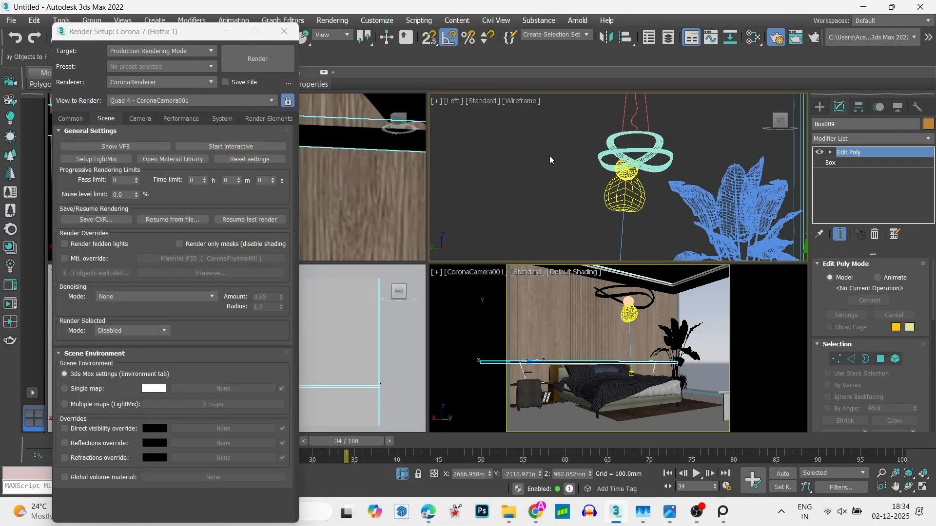
- Hide the furniture group at the right edge of the camera view, opposite the bed
click(729, 409)
right_click(730, 410)
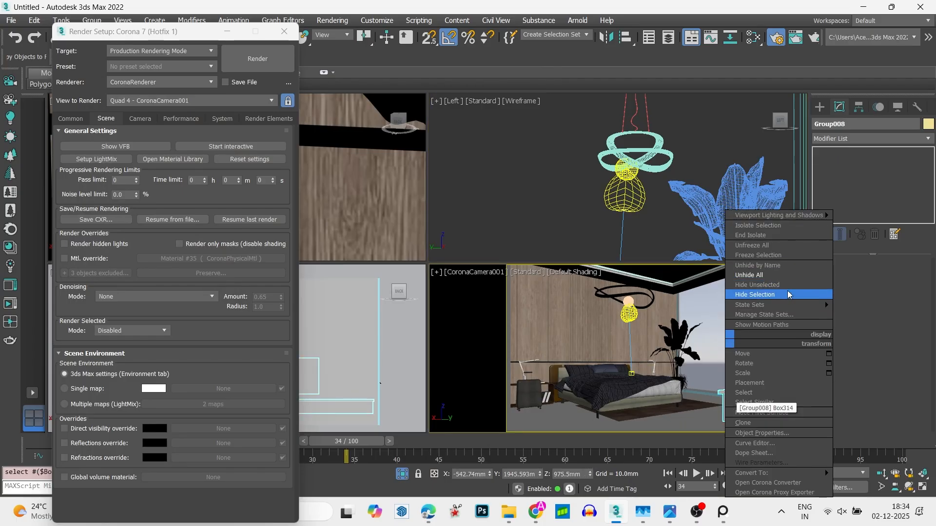
click(755, 294)
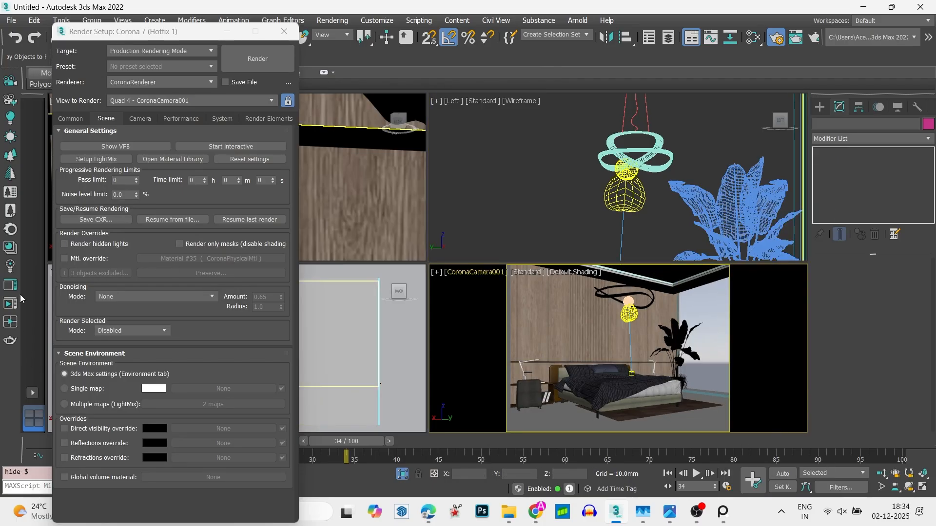
- Run an interactive render of the camera view and compare it with the bedroom reference image
click(10, 307)
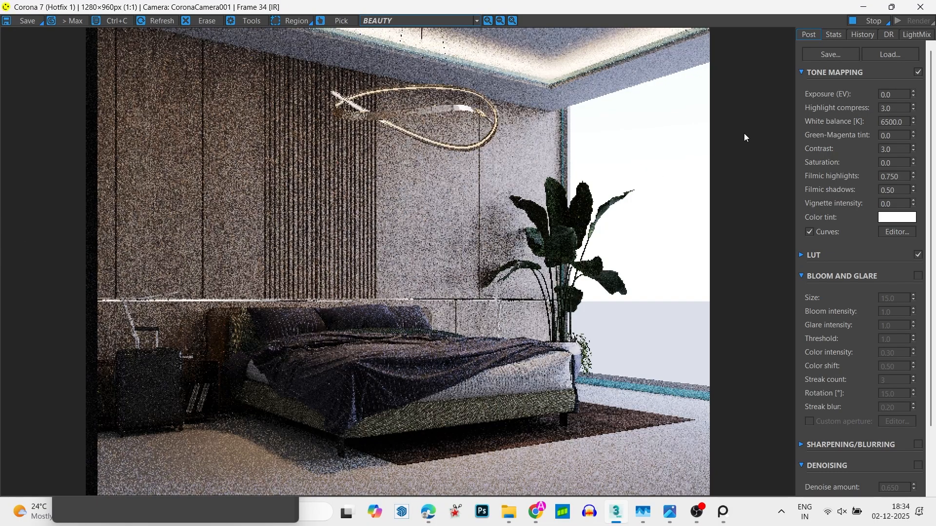
scroll(344, 354, up, 3)
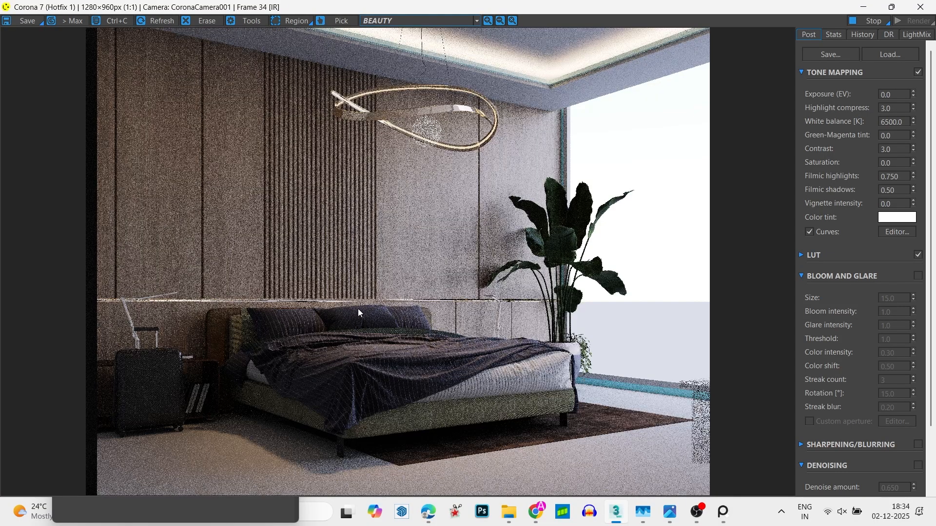
click(718, 517)
scroll(118, 426, up, 2)
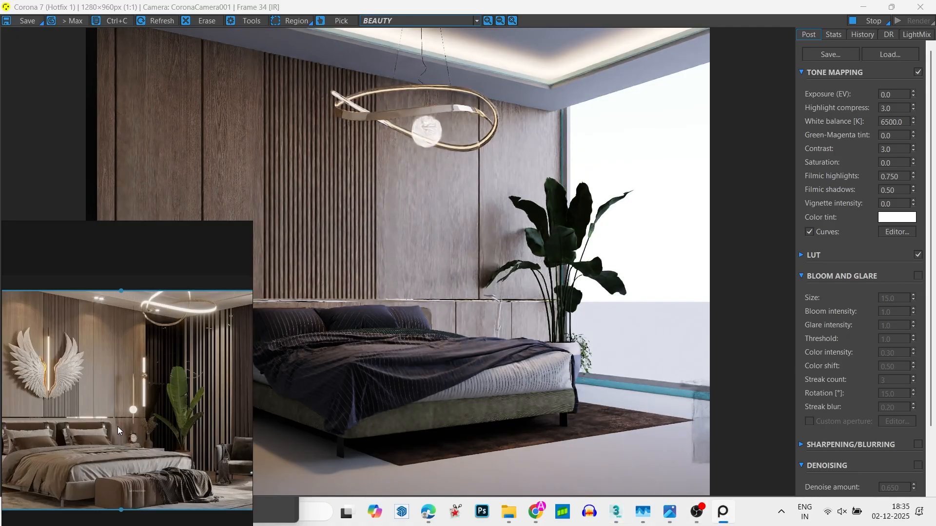
middle_drag(112, 342, 161, 359)
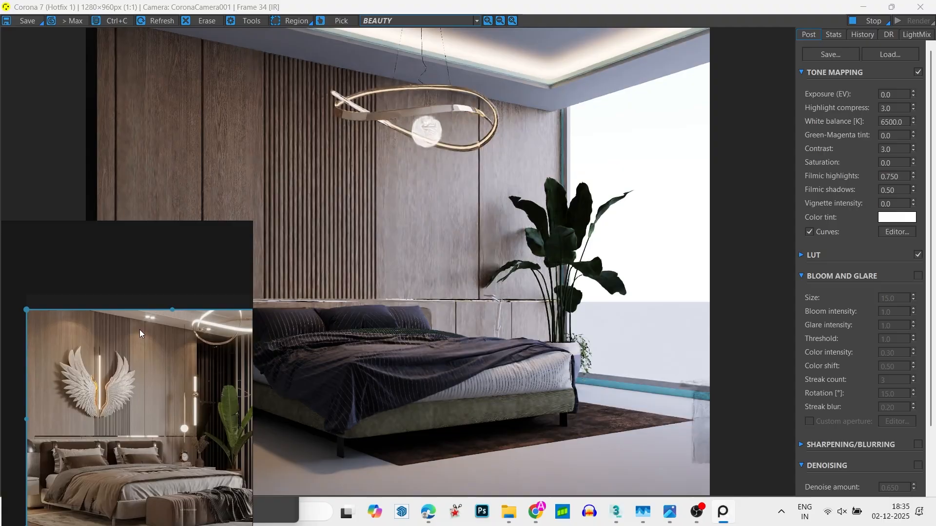
scroll(153, 373, down, 1)
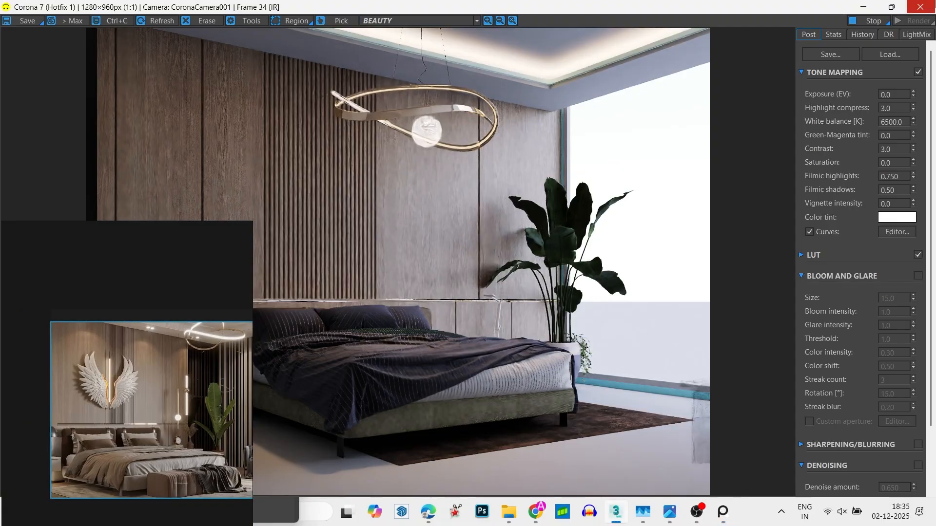
click(920, 7)
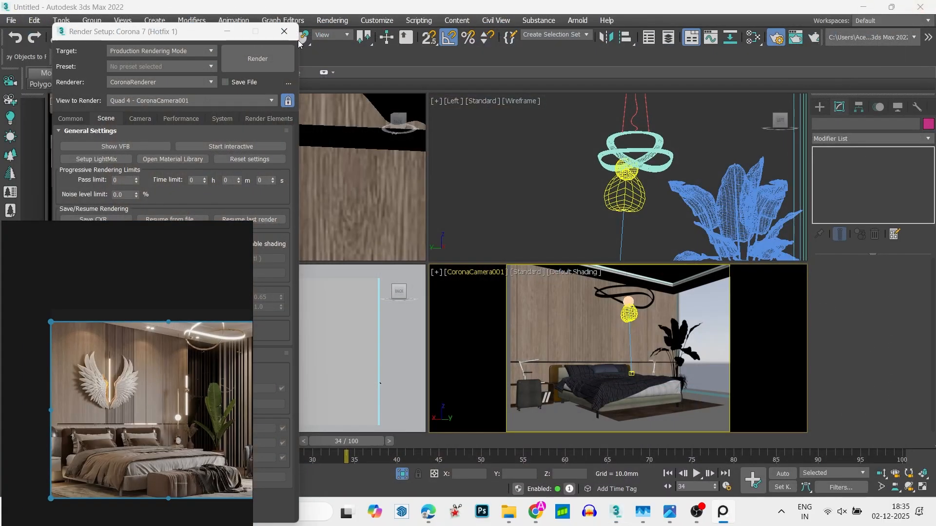
click(284, 32)
- Create a disk-shaped CoronaLight above the nightstand on the right side of the bed in the top view
scroll(324, 237, down, 10)
key(alt+w)
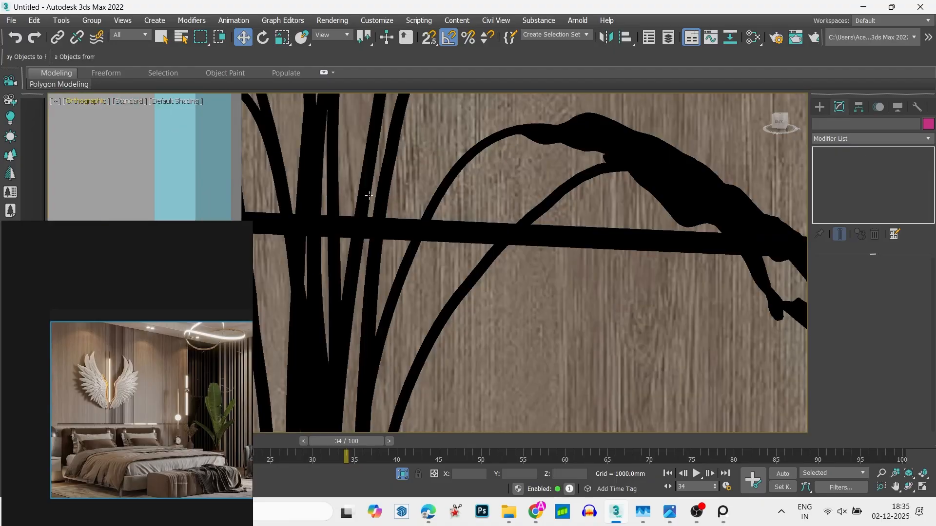
click(430, 260)
scroll(425, 257, up, 10)
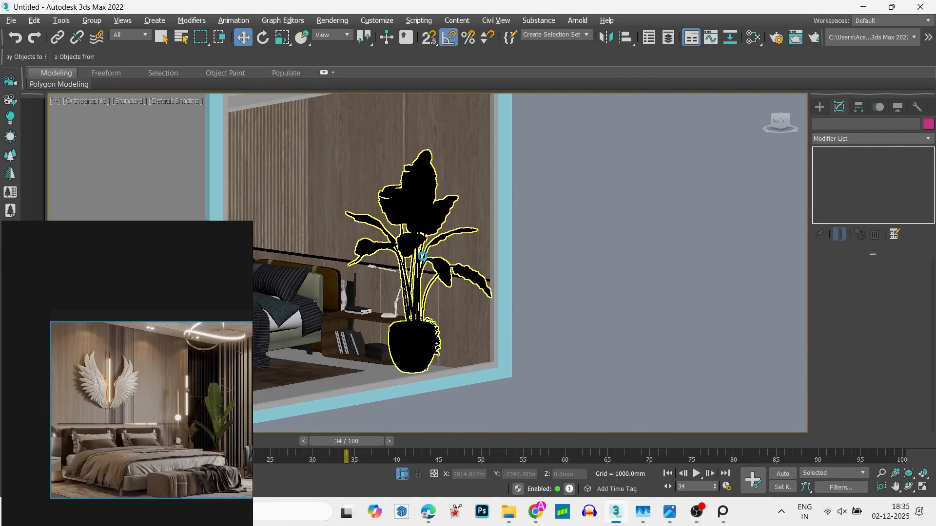
scroll(432, 263, down, 5)
key(t)
key(F3)
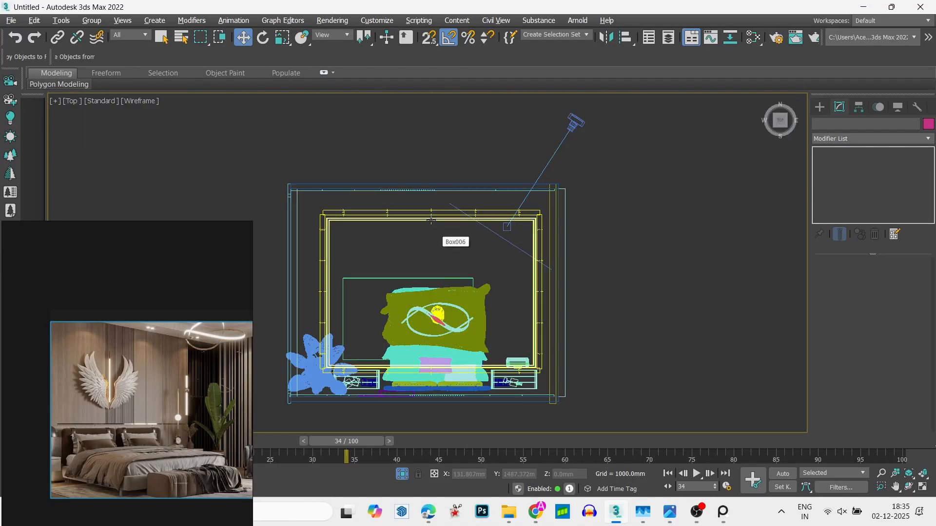
middle_drag(452, 346, 498, 227)
click(819, 107)
click(841, 184)
click(871, 346)
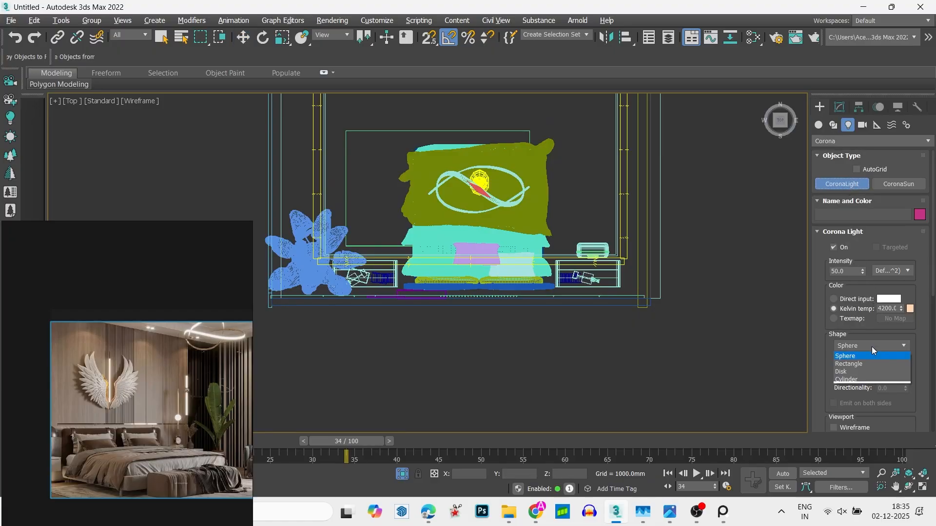
click(848, 372)
scroll(570, 273, up, 8)
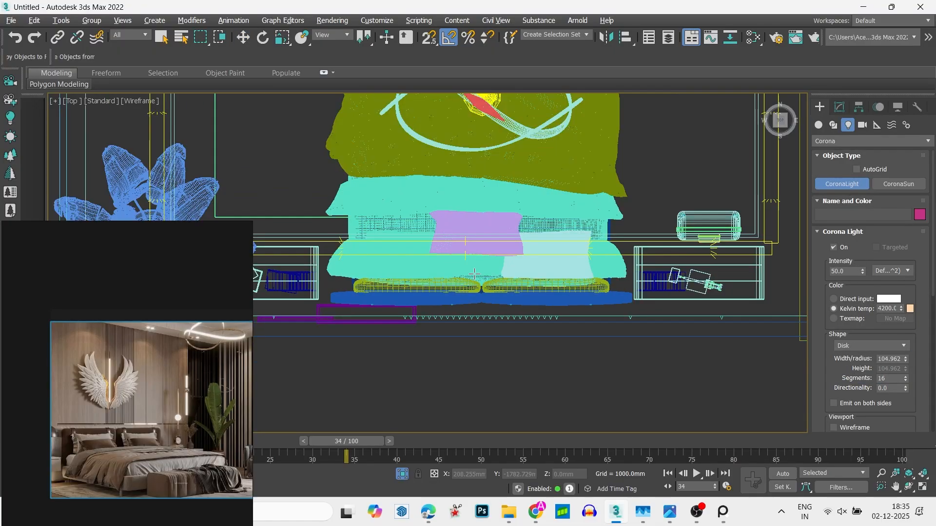
drag(641, 282, 636, 273)
key(w)
scroll(660, 274, down, 5)
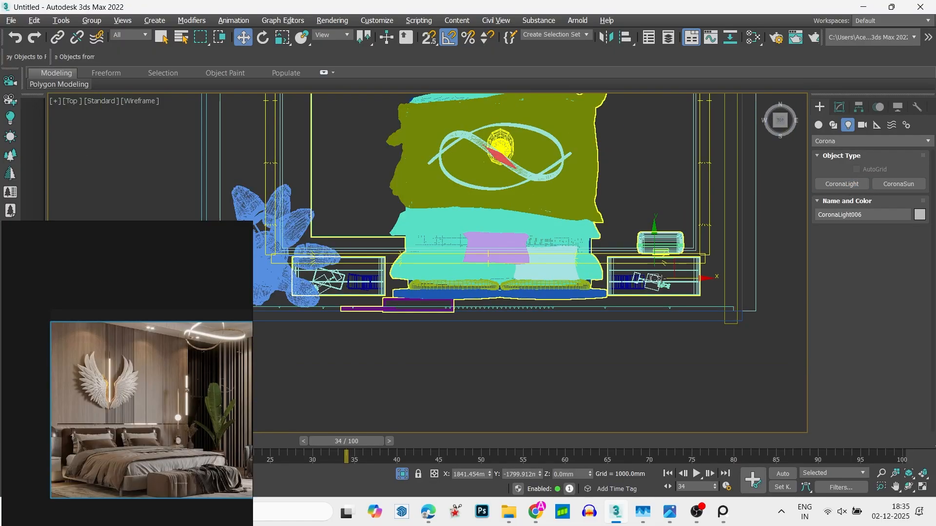
- Raise the new disk light to the ceiling in the front view, to a height of about 3069 mm
key(f)
middle_drag(582, 411, 569, 355)
scroll(568, 355, up, 8)
scroll(569, 354, down, 7)
scroll(568, 331, down, 5)
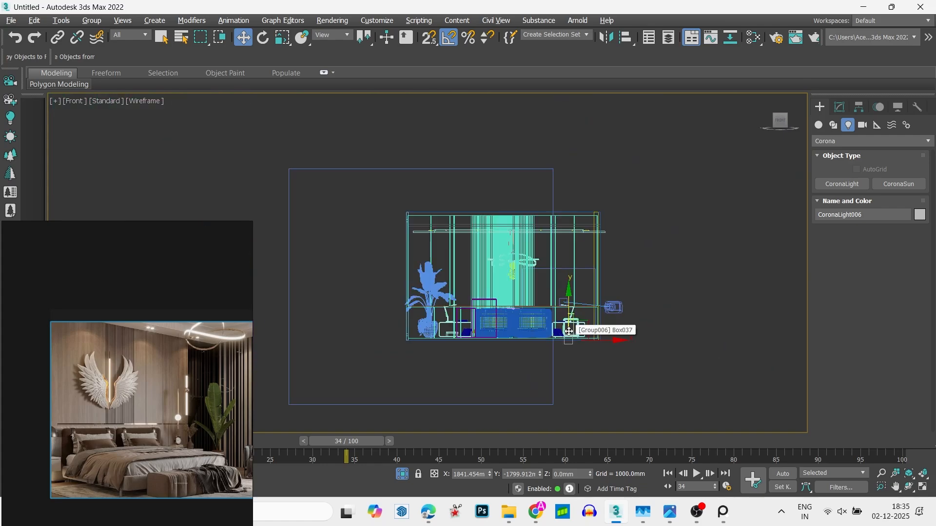
drag(569, 329, 569, 210)
scroll(569, 209, up, 8)
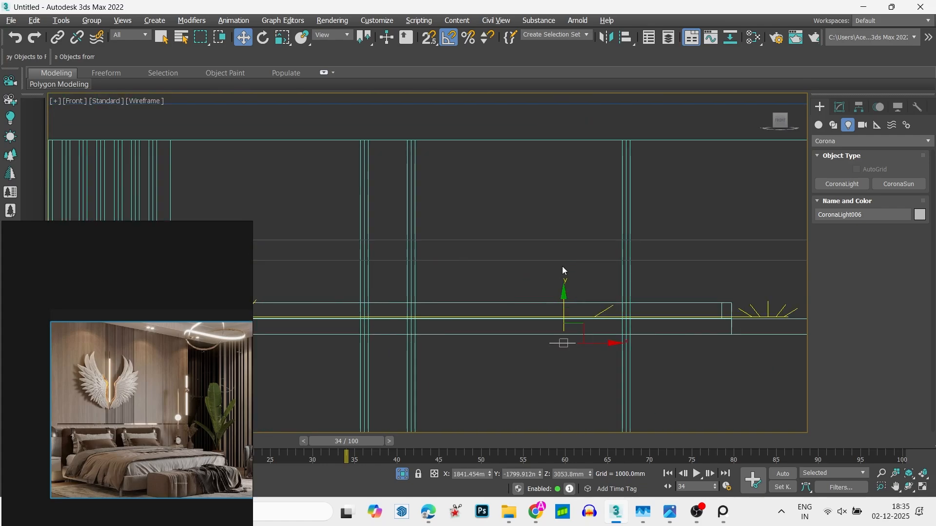
drag(564, 309, 564, 303)
- Make the disk light visible directly, in reflections and in refractions
click(839, 107)
scroll(912, 297, down, 10)
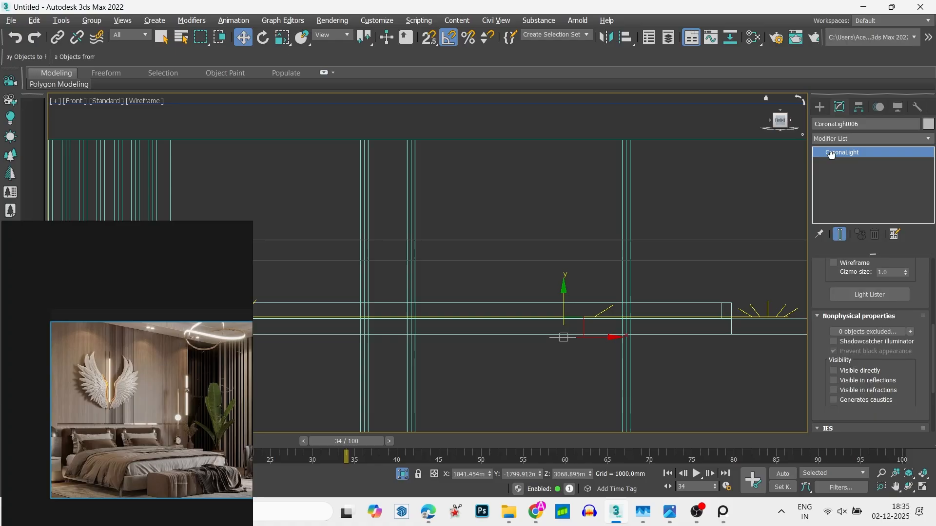
scroll(912, 297, up, 3)
click(868, 356)
click(861, 328)
click(862, 338)
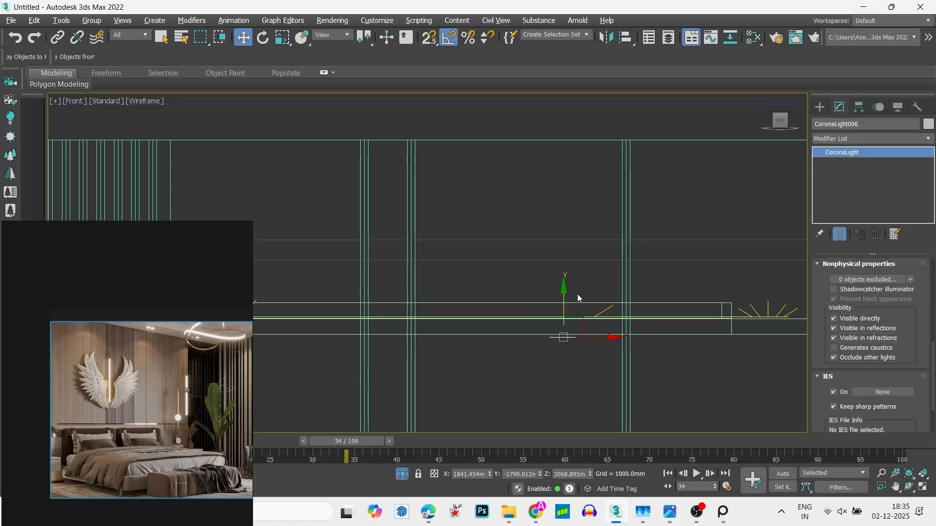
- Clone the disk light as an independent copy just below the original, at a height of about 3067 mm
scroll(653, 311, down, 4)
key(t)
key(z)
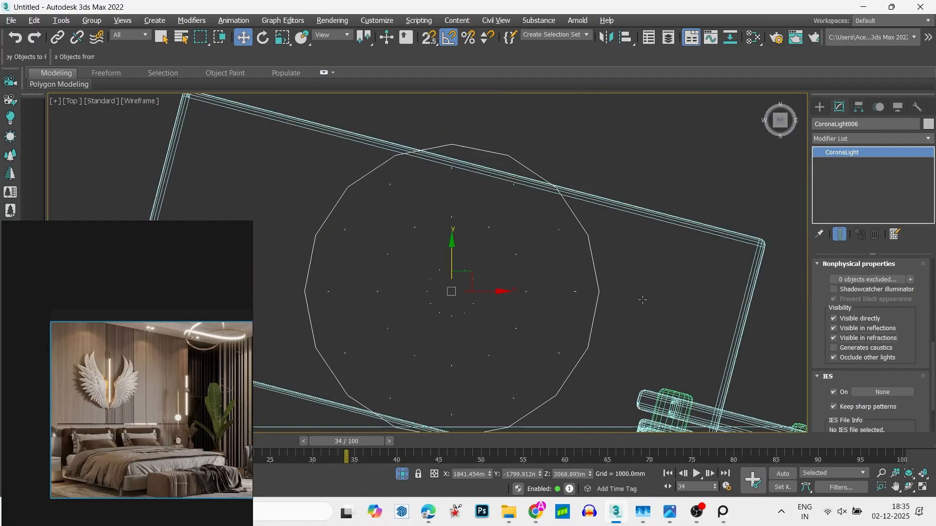
key(f)
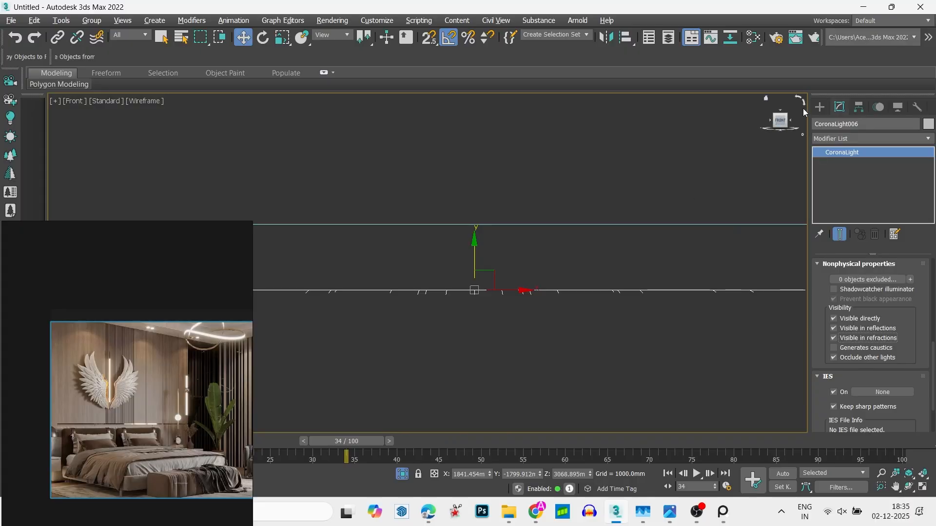
click(820, 108)
click(839, 108)
middle_drag(409, 272, 409, 251)
shift+drag(470, 214, 469, 194)
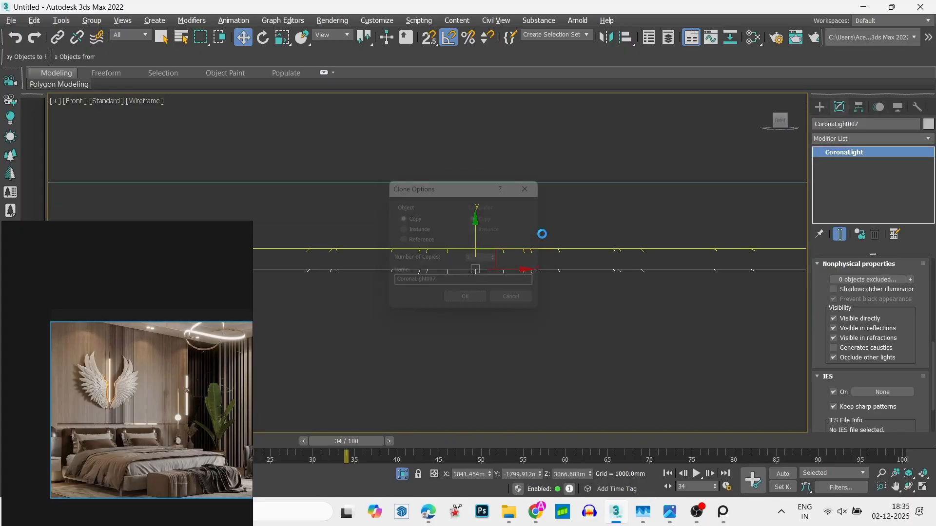
key(Return)
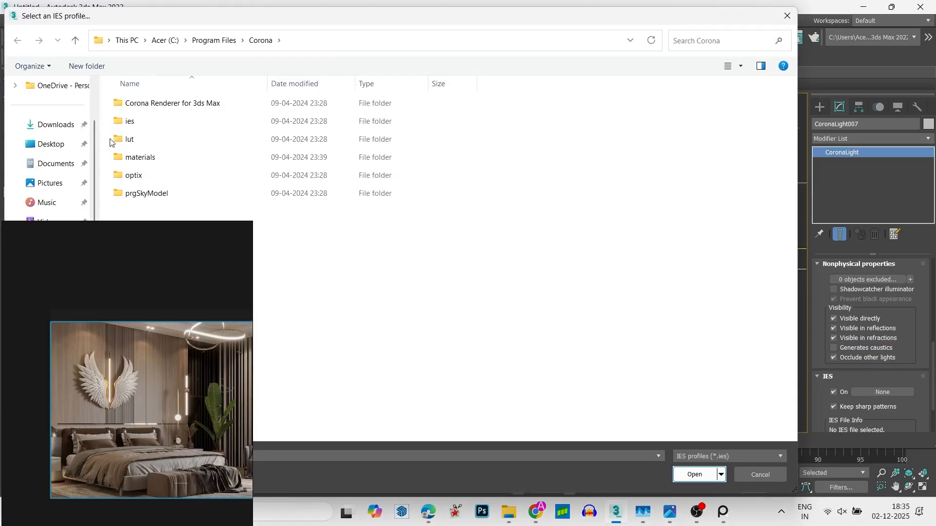
- Load comet.ies from the ies-lights-pack folder on New Volume (E:) as the cloned disk light's IES profile
drag(127, 222, 127, 423)
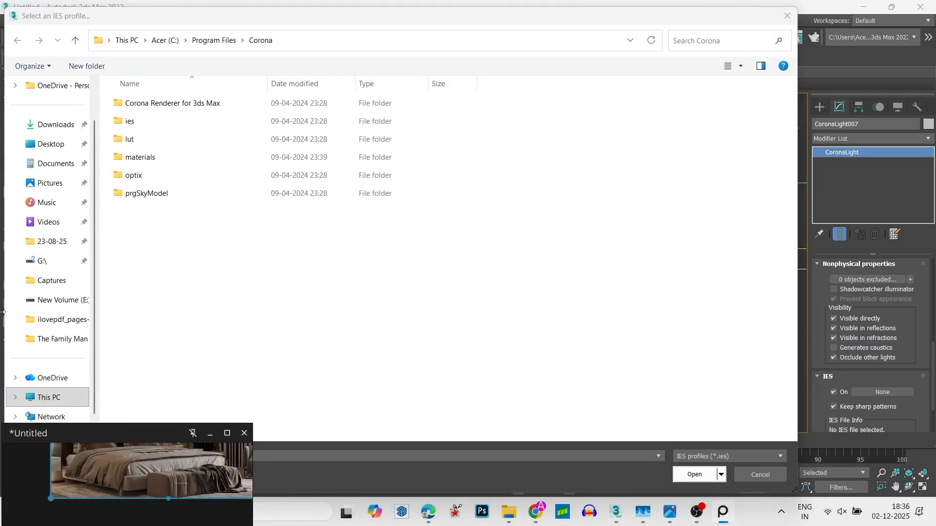
click(56, 299)
scroll(413, 171, down, 3)
click(394, 218)
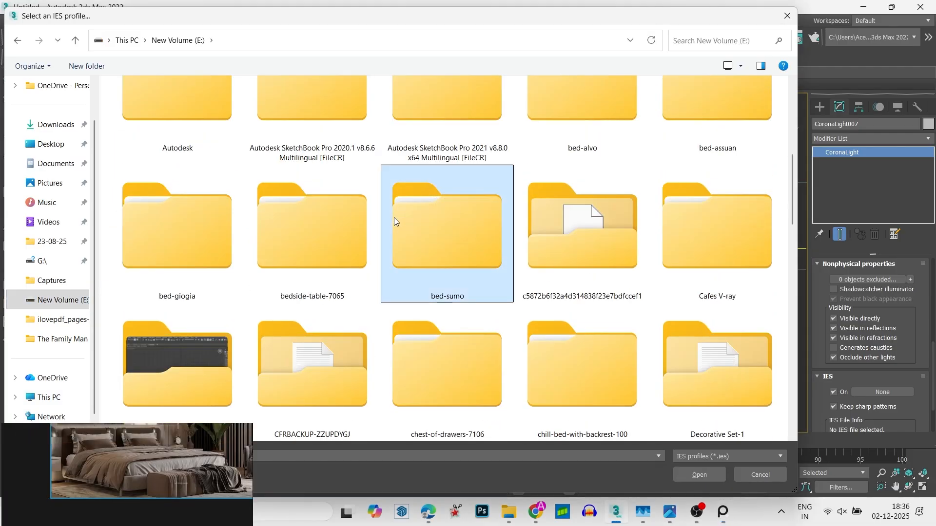
key(i)
double_click(552, 142)
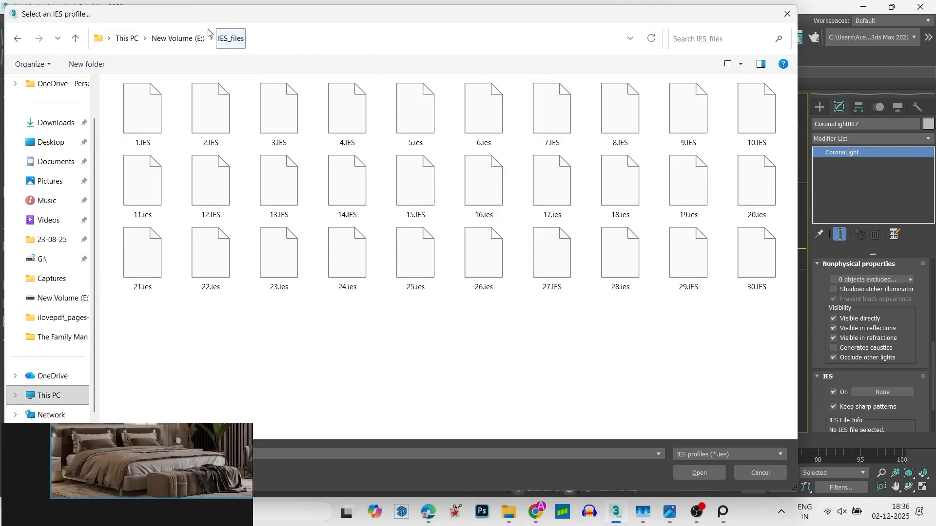
click(178, 39)
double_click(683, 322)
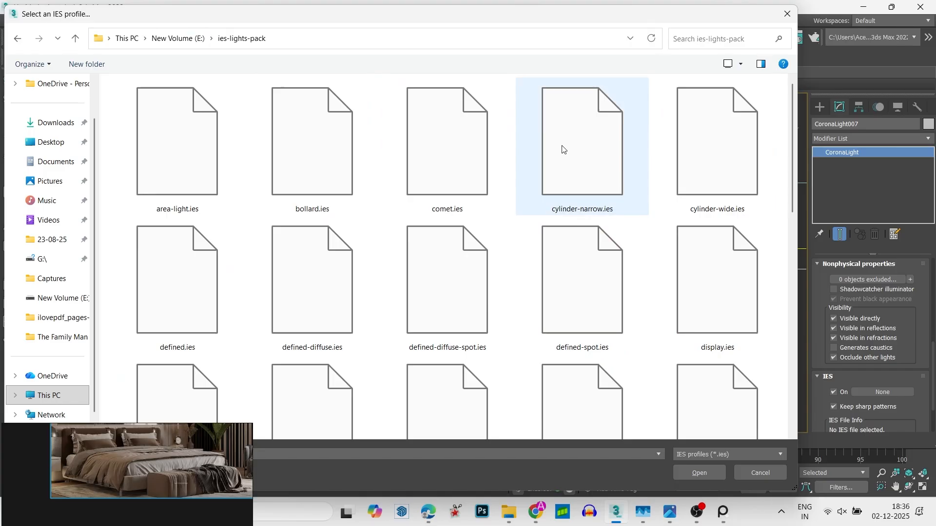
double_click(457, 121)
scroll(500, 213, down, 5)
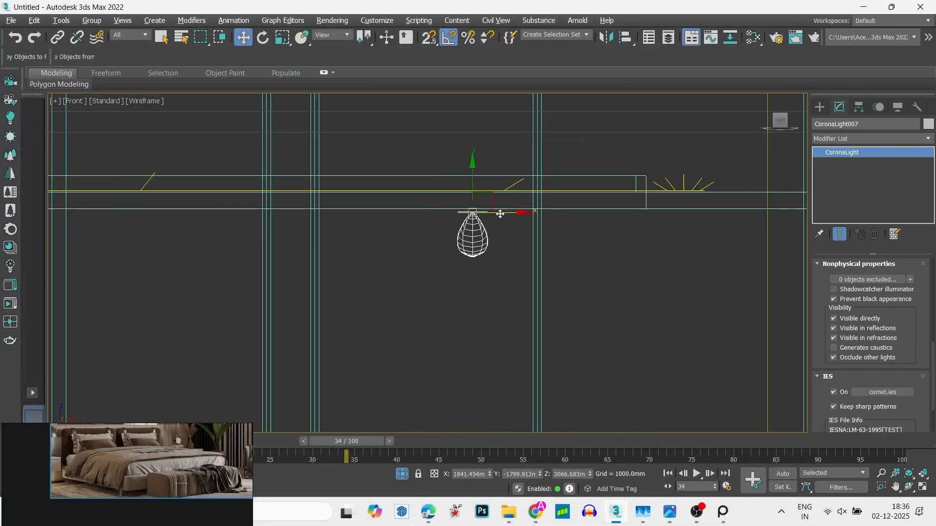
- Turn on the Targeted option for the disk light that uses the comet.ies profile
scroll(895, 394, up, 5)
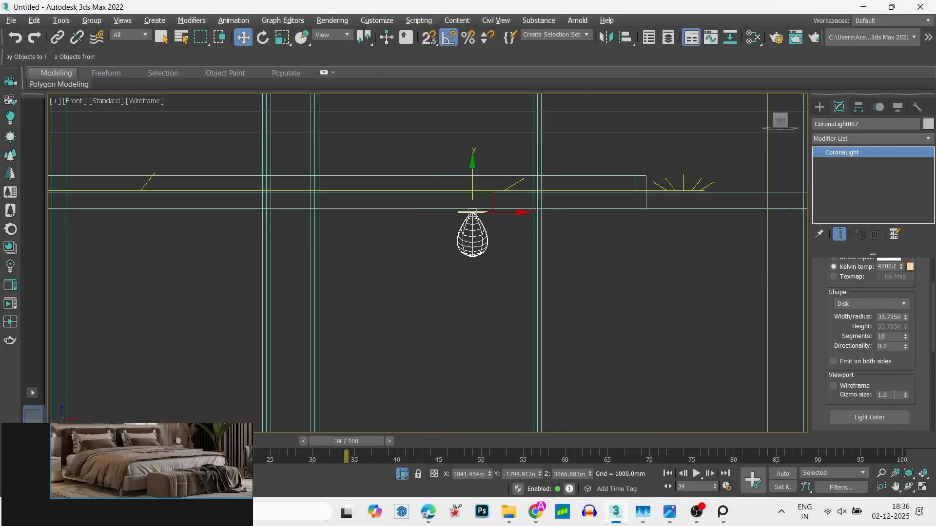
scroll(901, 285, up, 3)
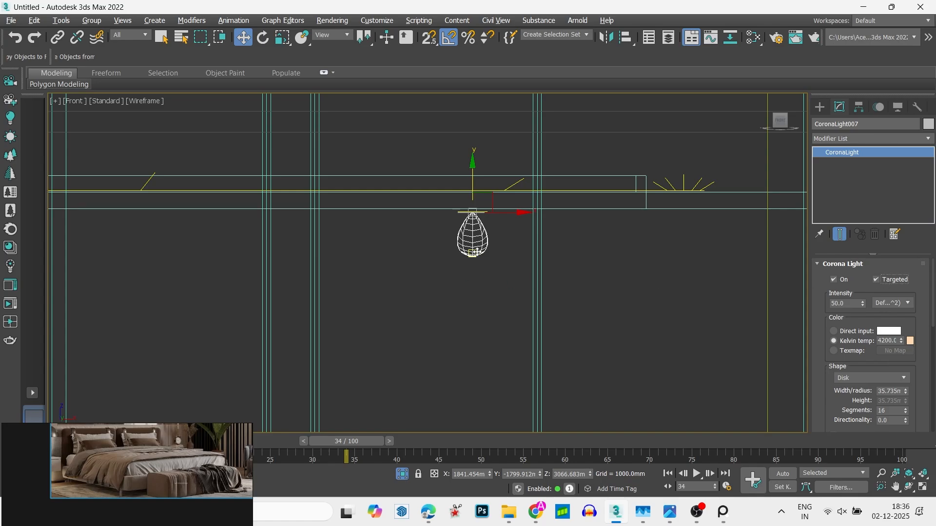
scroll(476, 251, up, 6)
- Lower the light's target to a height of about 2138 mm and shift it about 194 mm toward the headboard wall
click(458, 258)
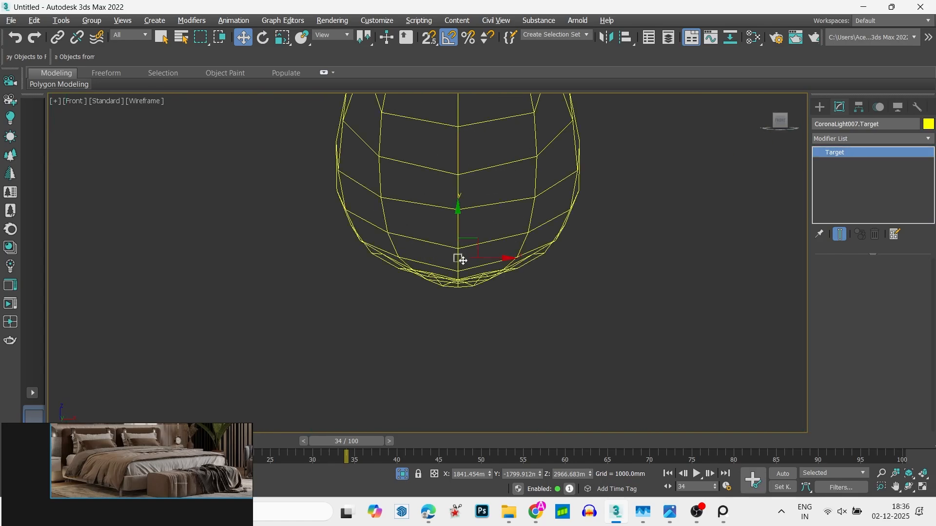
scroll(462, 258, down, 6)
scroll(462, 258, down, 4)
drag(465, 232, 516, 285)
click(790, 128)
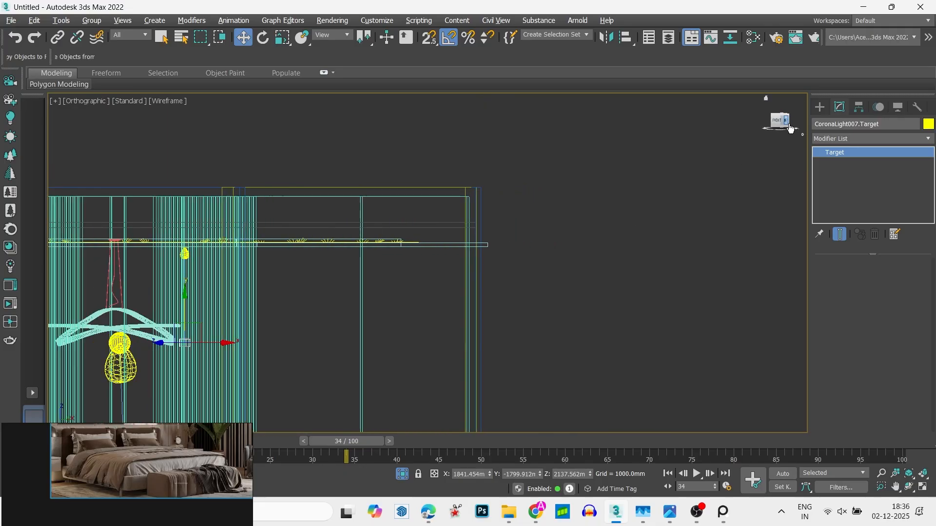
scroll(507, 290, down, 8)
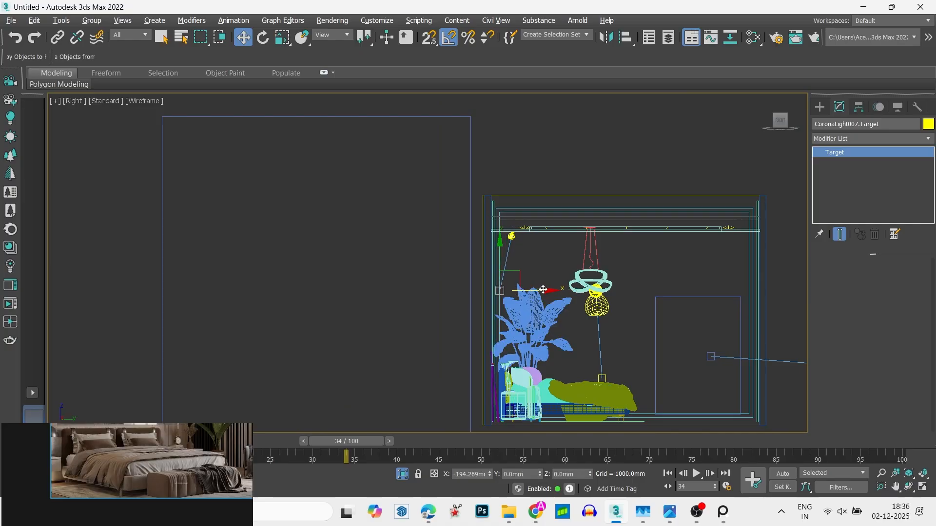
- Clone both ceiling lights with their target as two evenly spaced instances, above the bed's centre and the other nightstand
ctrl+click(512, 237)
scroll(509, 243, up, 5)
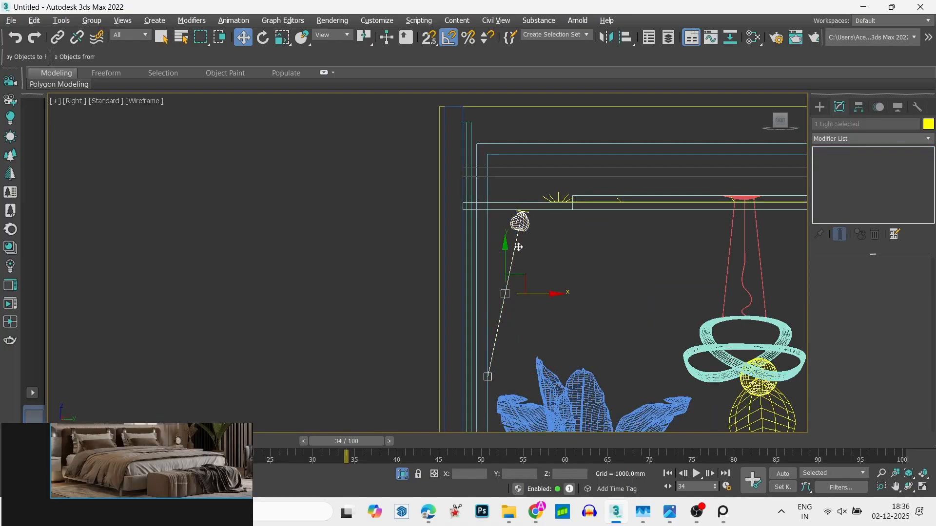
scroll(518, 275, up, 4)
ctrl+click(549, 145)
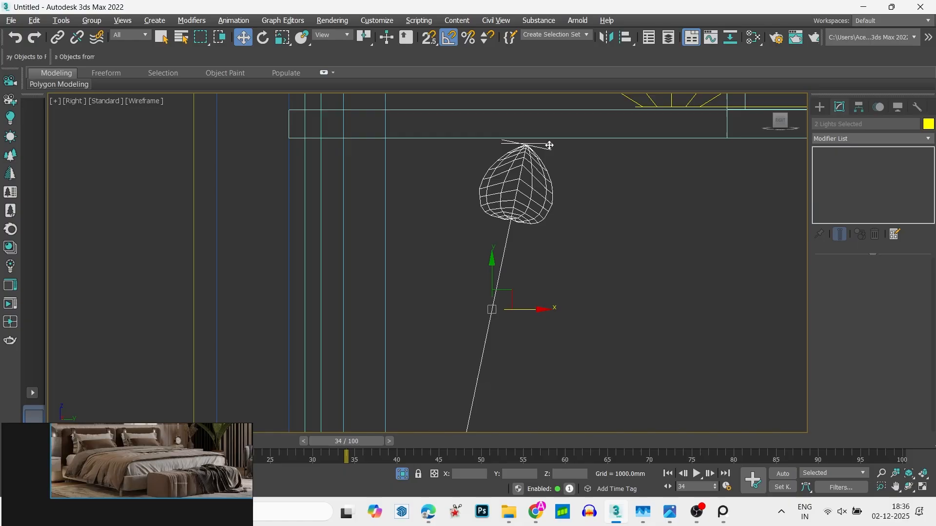
key(t)
scroll(534, 178, down, 15)
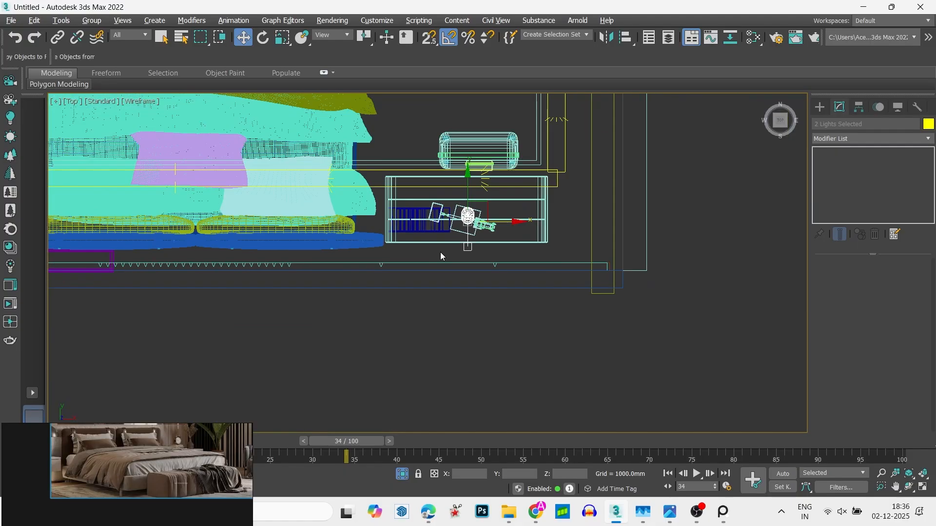
middle_drag(460, 244, 581, 289)
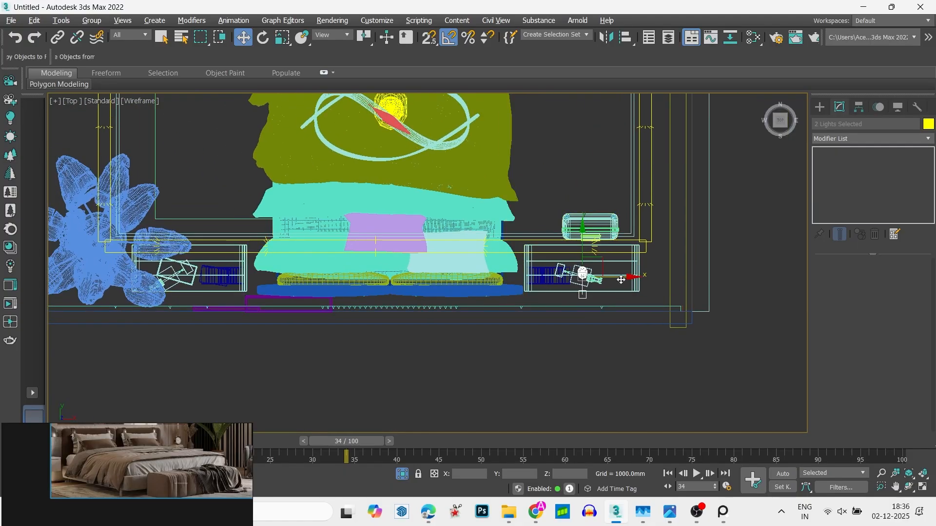
shift+drag(612, 277, 418, 277)
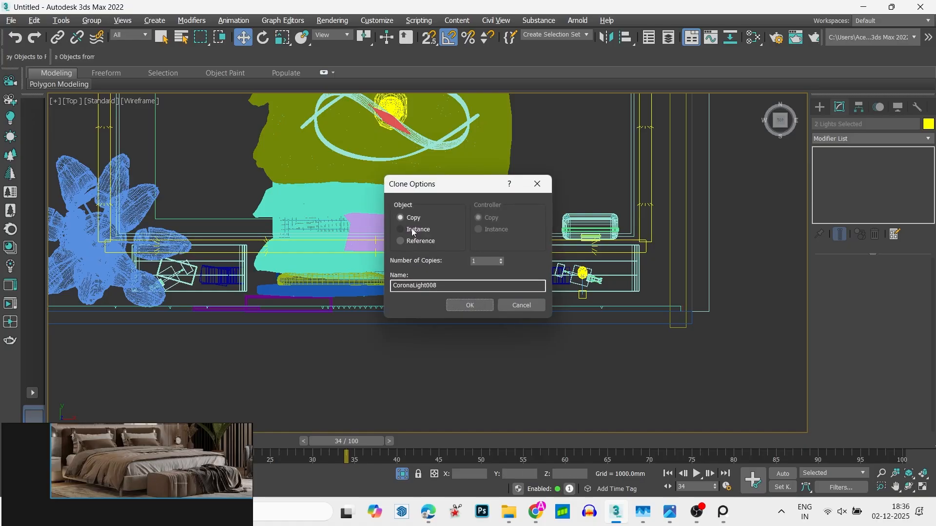
click(501, 262)
click(498, 265)
click(498, 265)
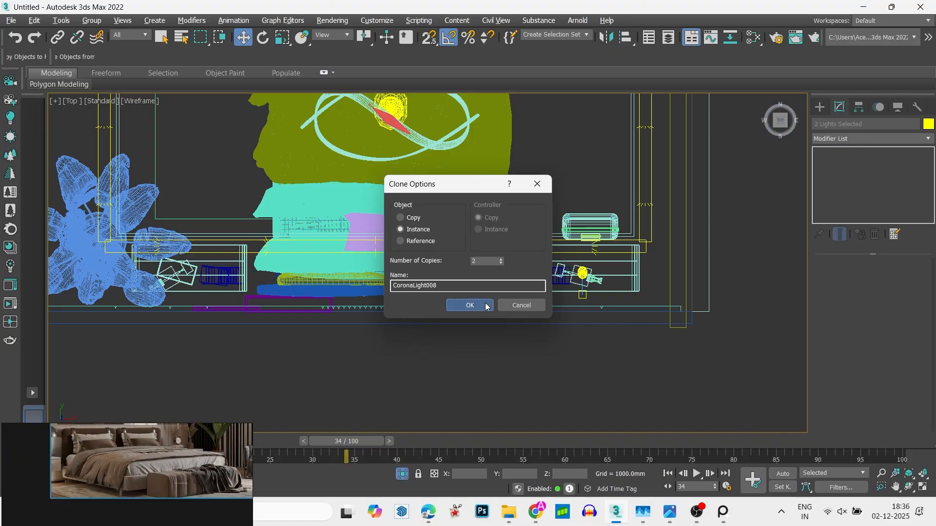
click(470, 305)
scroll(384, 267, down, 5)
scroll(384, 268, up, 1)
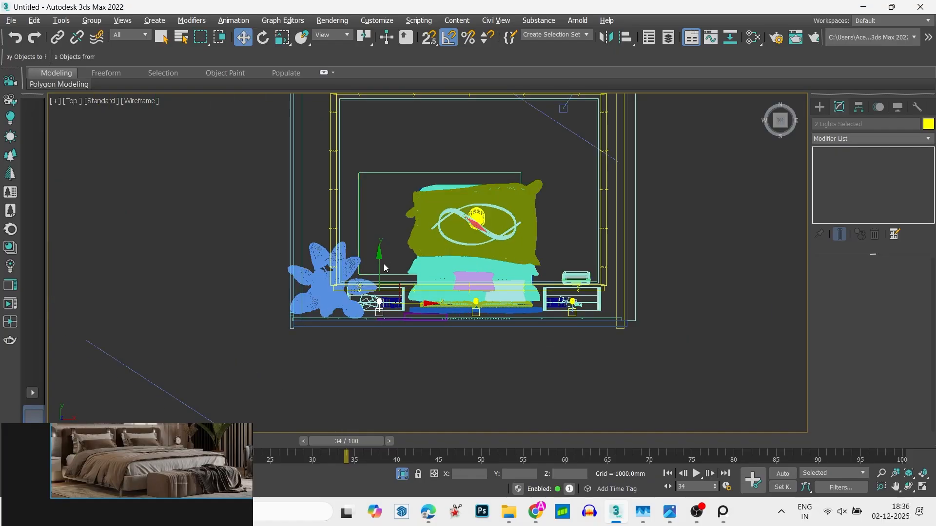
click(128, 35)
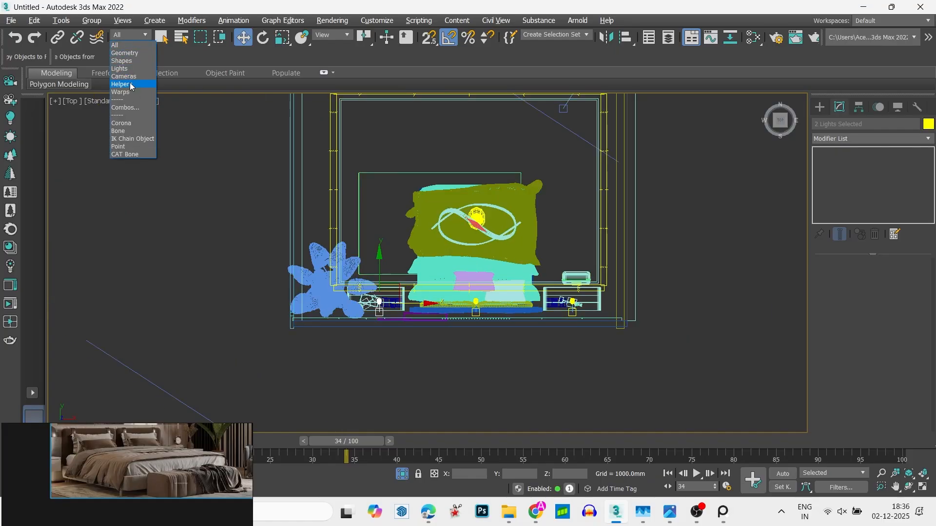
click(122, 71)
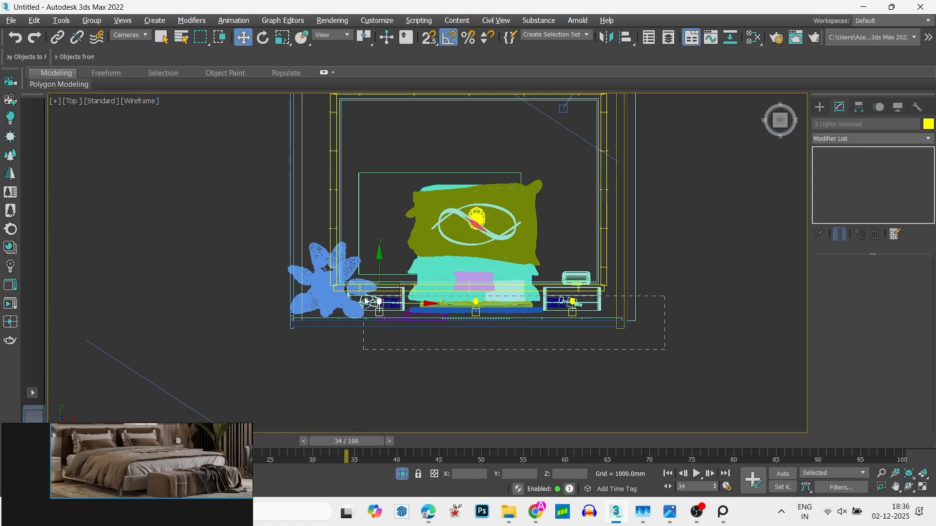
drag(364, 297, 355, 297)
middle_drag(494, 341, 496, 342)
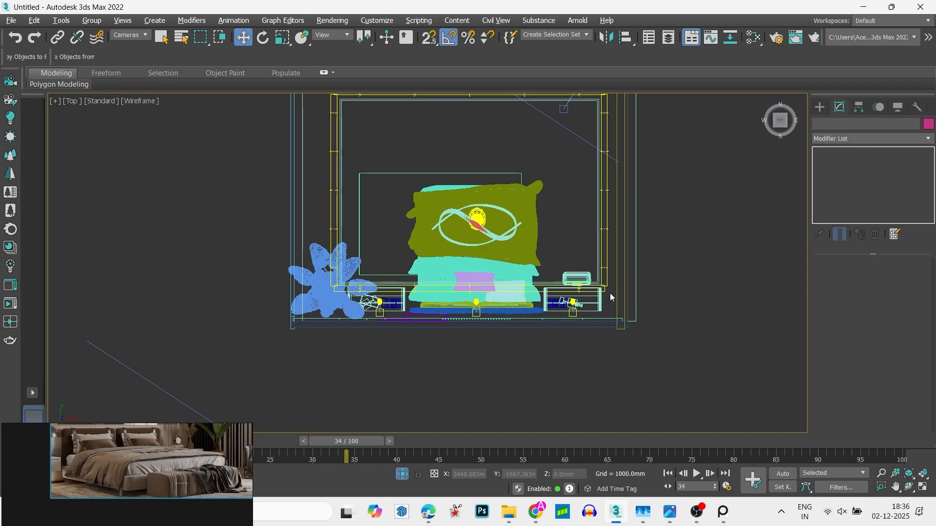
drag(356, 365, 356, 365)
scroll(465, 300, up, 4)
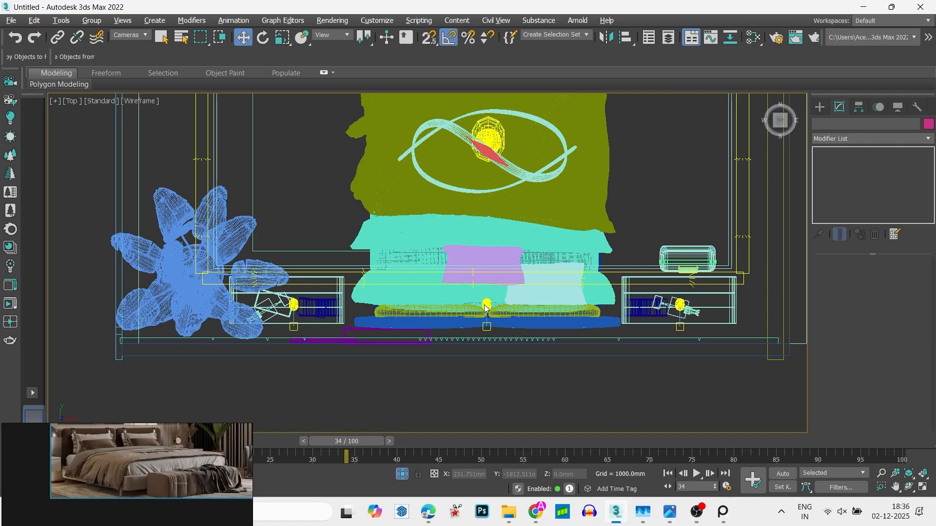
scroll(486, 308, down, 4)
- Limit selection to lights and clone the row of three spotlights as instances along the wall opposite the headboard
click(137, 37)
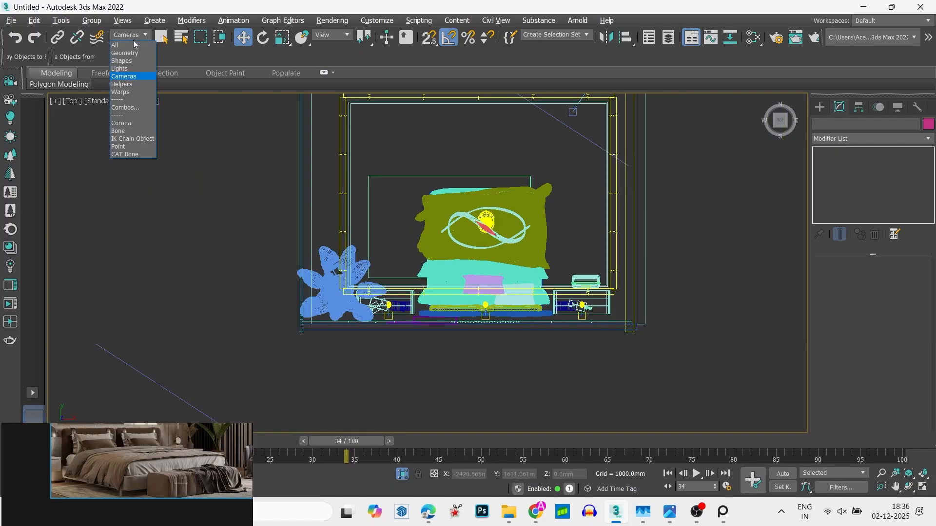
click(126, 68)
scroll(552, 288, up, 2)
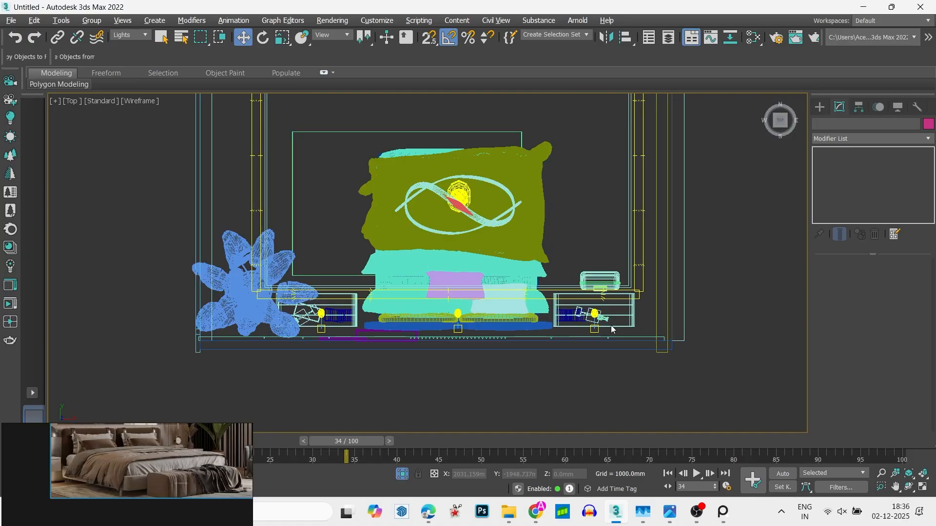
drag(299, 364, 299, 364)
scroll(473, 420, down, 3)
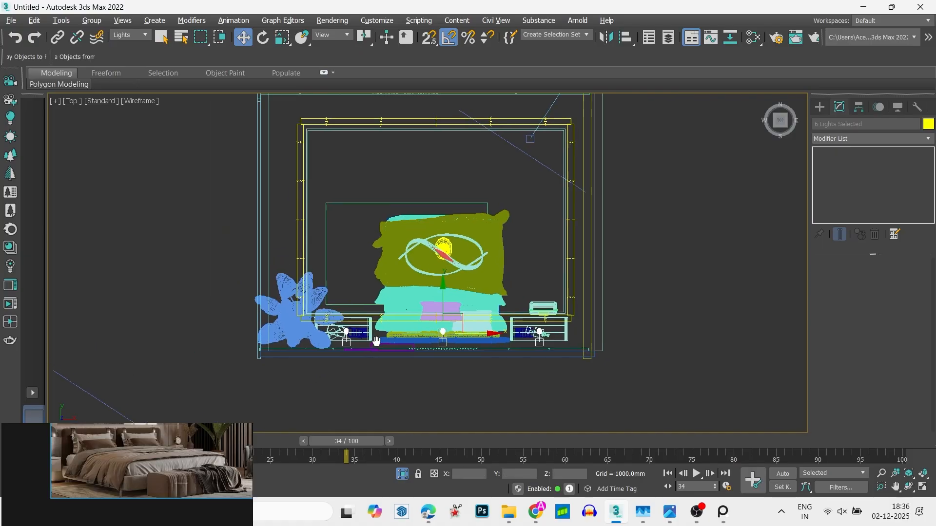
shift+drag(469, 337, 470, 176)
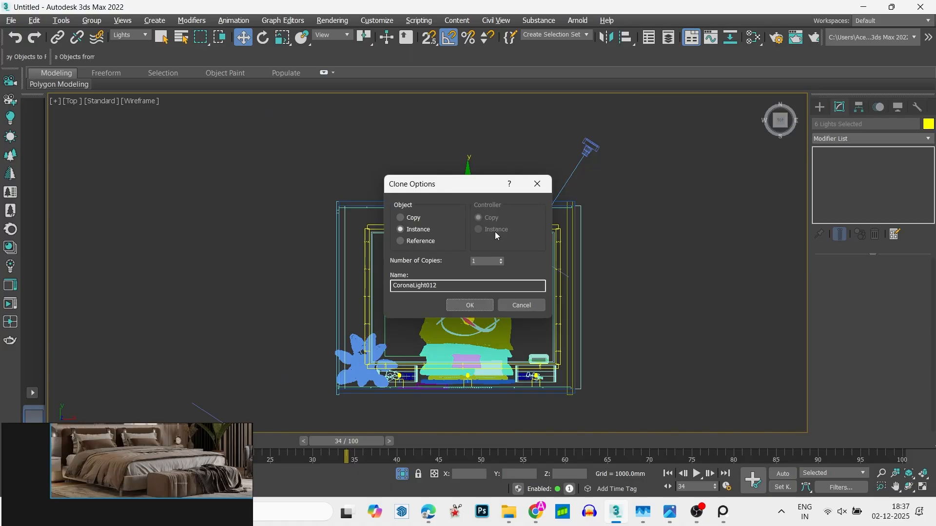
click(470, 305)
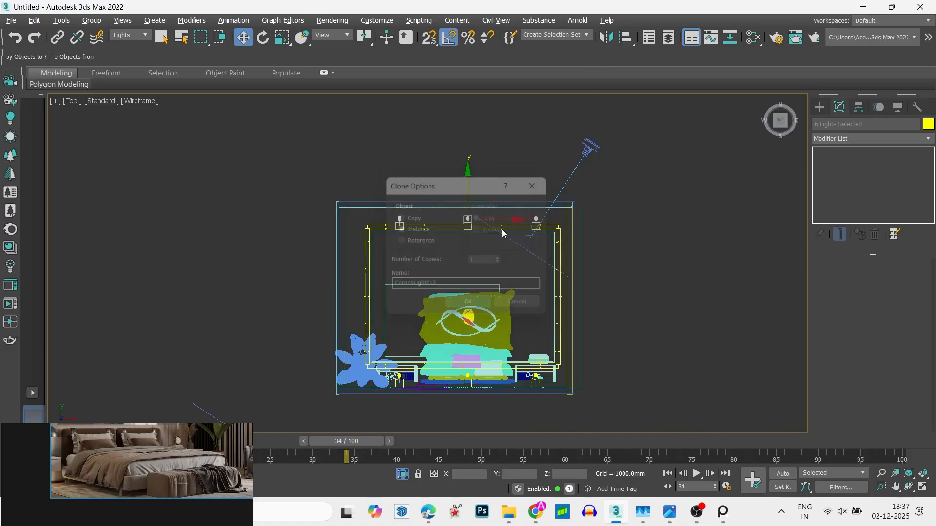
- Mirror the new row of spotlights across the Y axis without cloning, so the targets point at the opposite wall
click(607, 42)
click(439, 195)
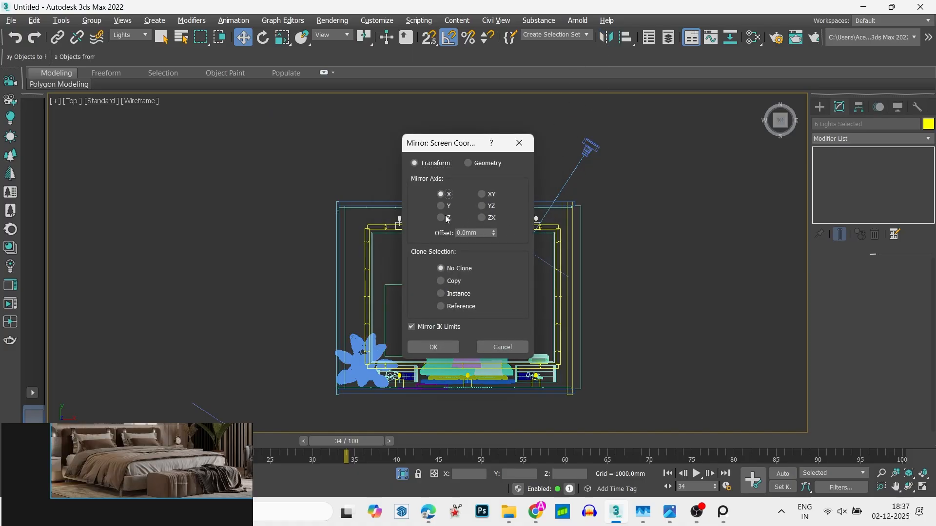
click(442, 206)
click(454, 347)
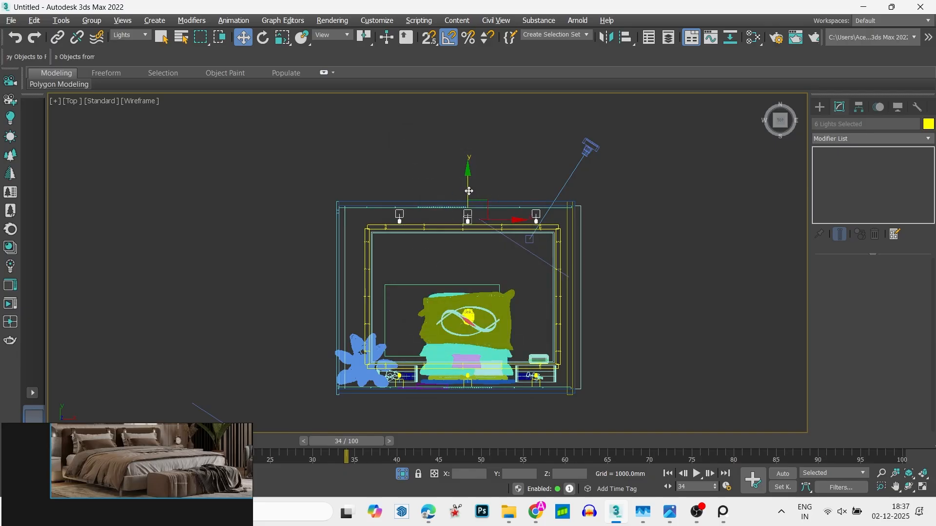
- Clone the mirrored row of spotlights with a rotation of -90 degrees in the top view
key(e)
shift+drag(495, 164, 499, 169)
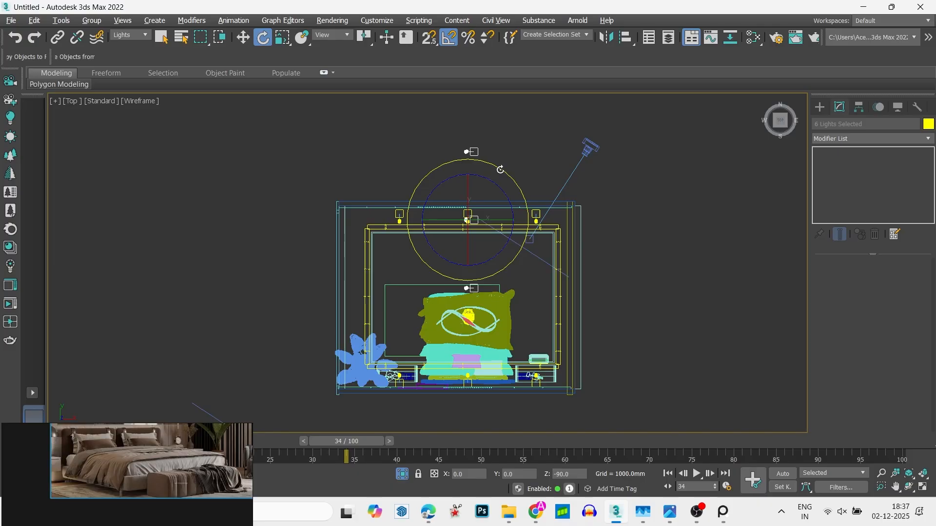
click(491, 305)
key(w)
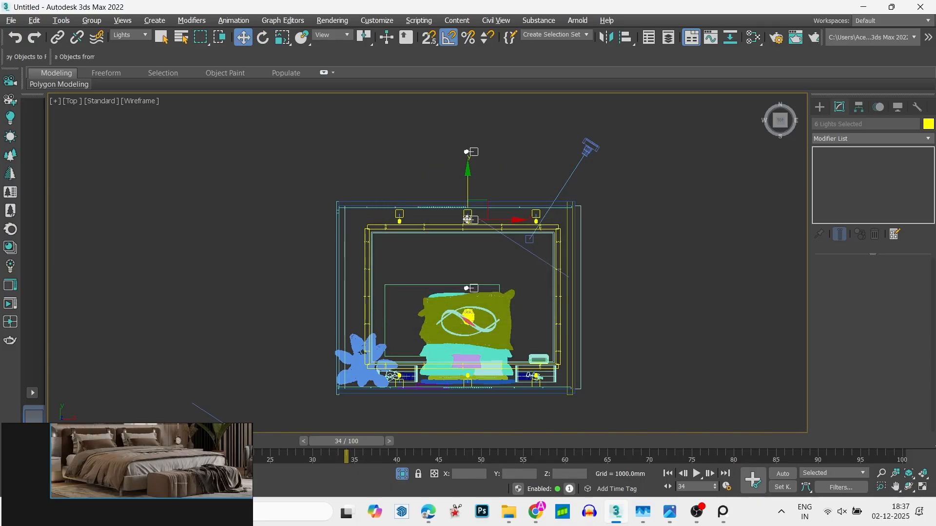
- Place the rotated row along the side wall away from the plant and clone it about 4807 mm across to the plant-side wall
mouse_move(467, 220)
mouse_down()
mouse_move(566, 291)
mouse_move(388, 298)
mouse_up()
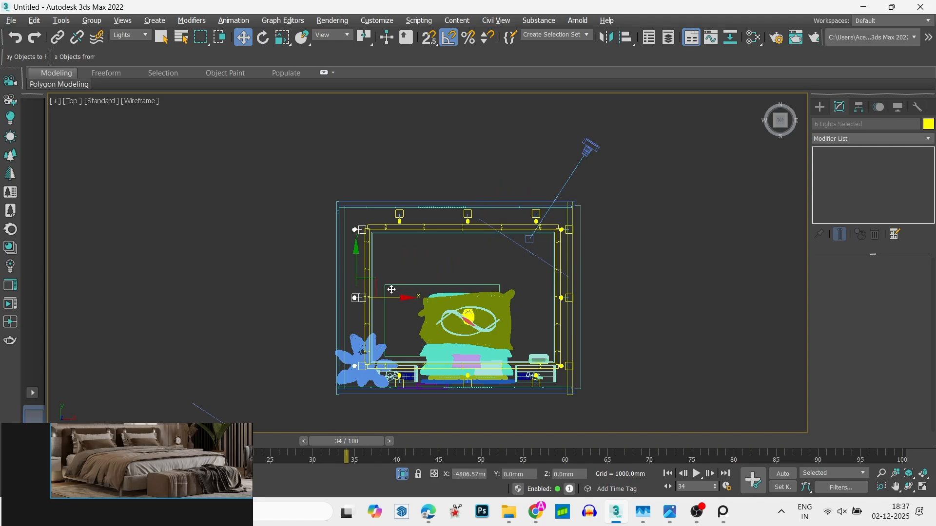
click(469, 306)
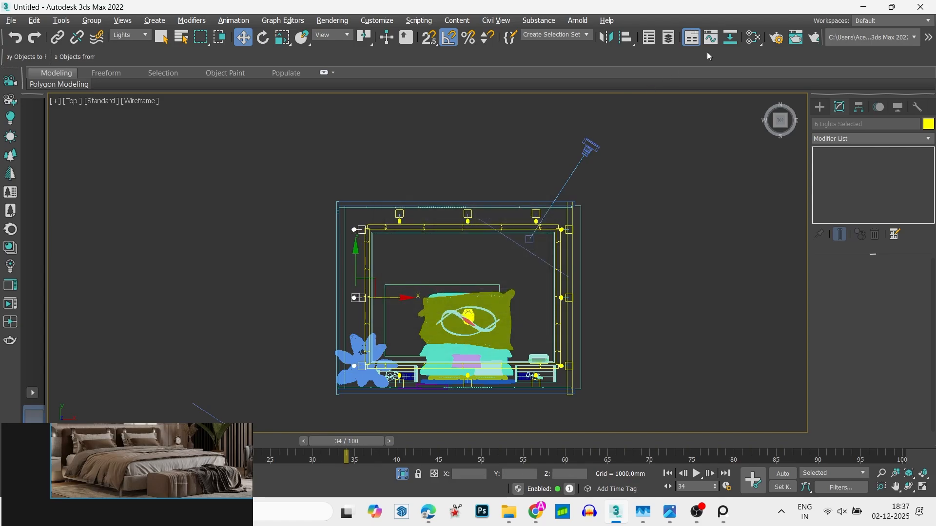
- Mirror the plant-side row of spotlights across the X axis without cloning, so its targets face the wall, and deselect it
click(606, 37)
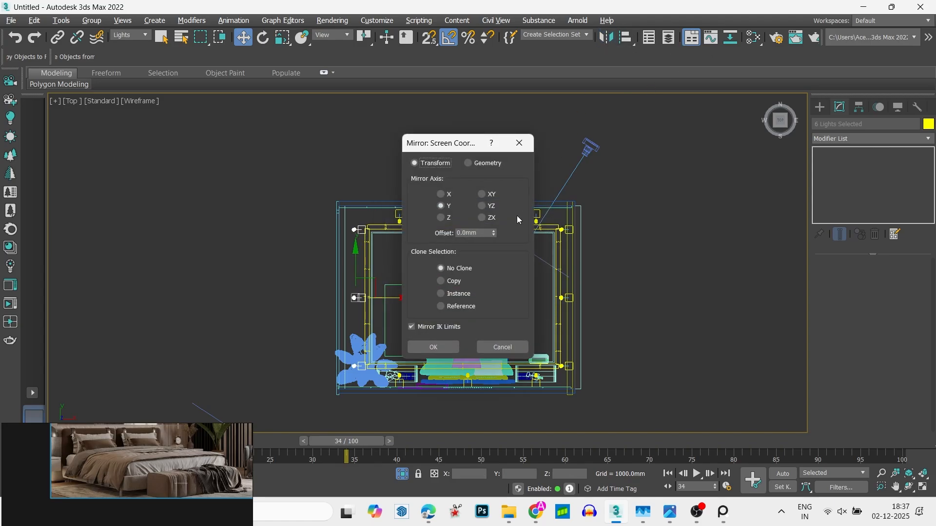
click(441, 194)
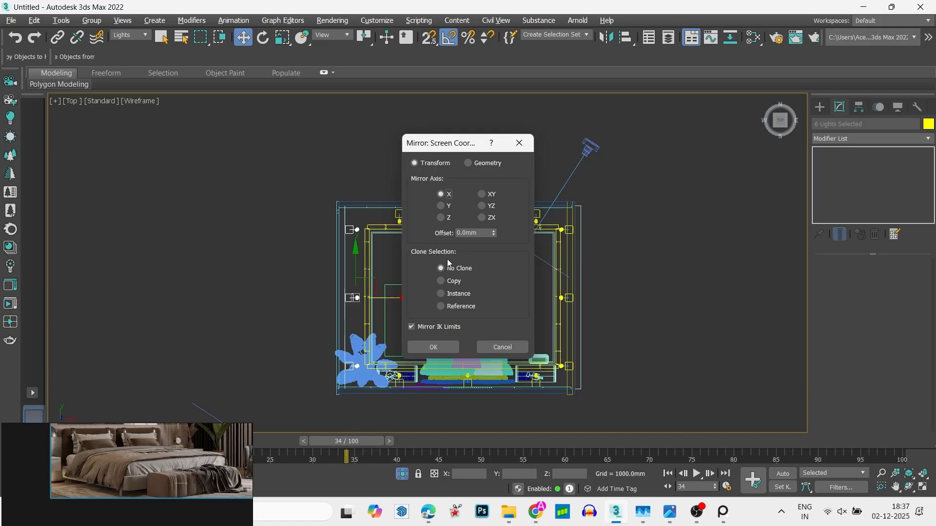
click(433, 346)
key(alt+w)
key(alt+w)
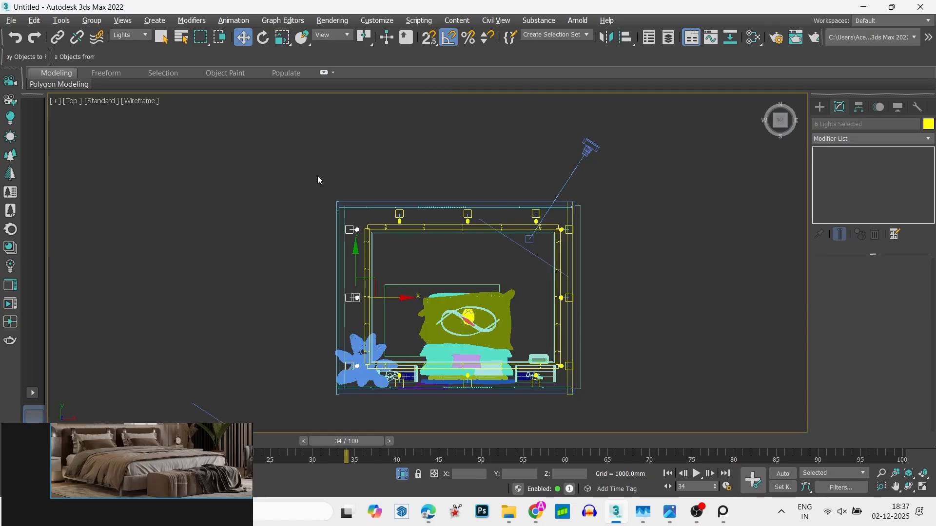
click(370, 163)
- Draw a wavy curtain profile with the Line tool in the top view, running along the plant-side wall to the corner behind the plant
middle_drag(386, 254, 464, 223)
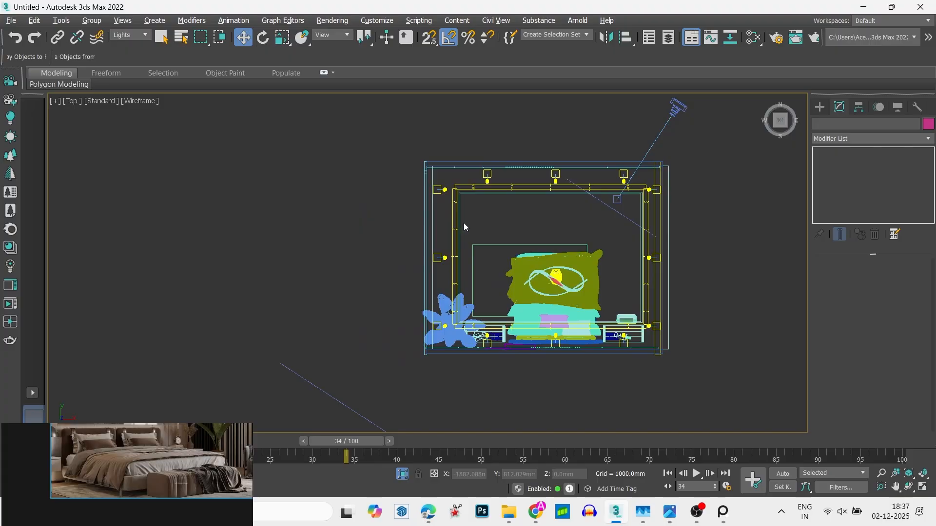
click(820, 108)
click(834, 125)
click(853, 199)
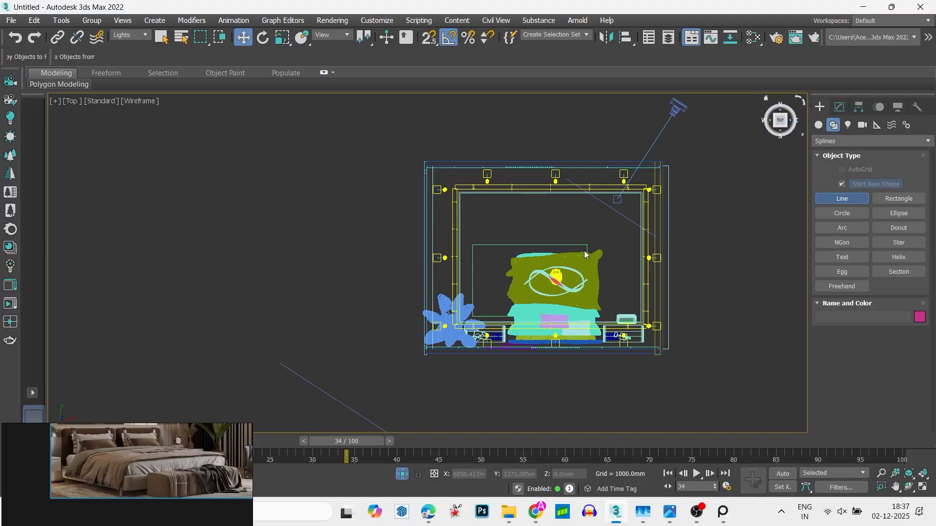
scroll(398, 146, up, 5)
click(475, 200)
drag(467, 296, 480, 302)
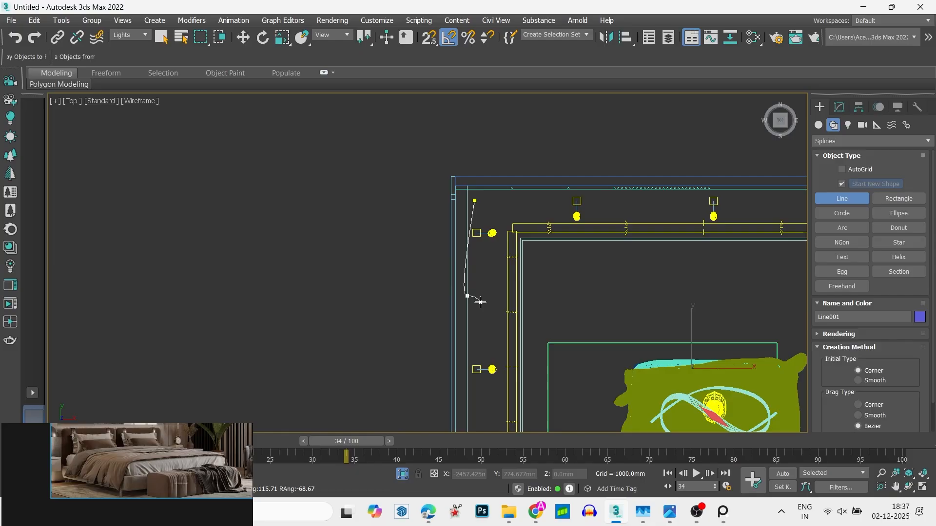
click(480, 302)
middle_drag(464, 399, 464, 278)
drag(464, 286, 470, 288)
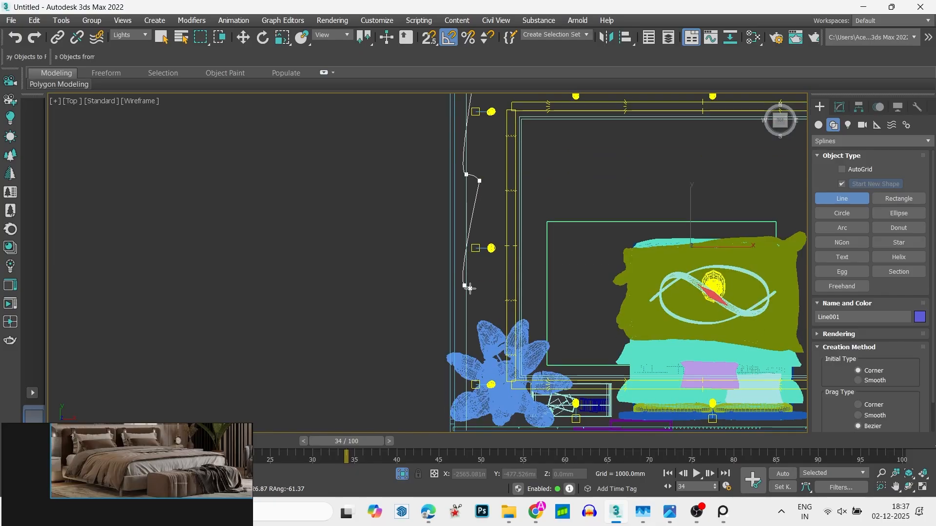
click(461, 347)
scroll(428, 247, up, 5)
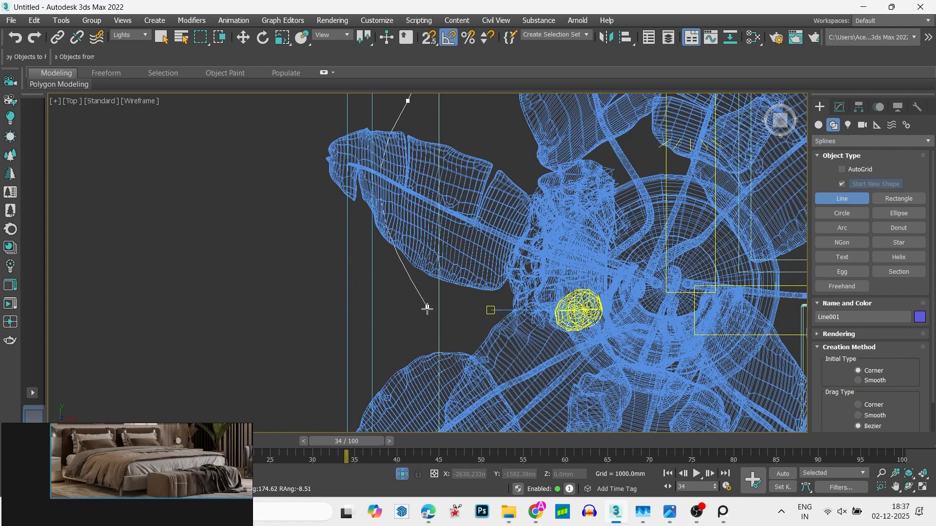
scroll(424, 309, down, 2)
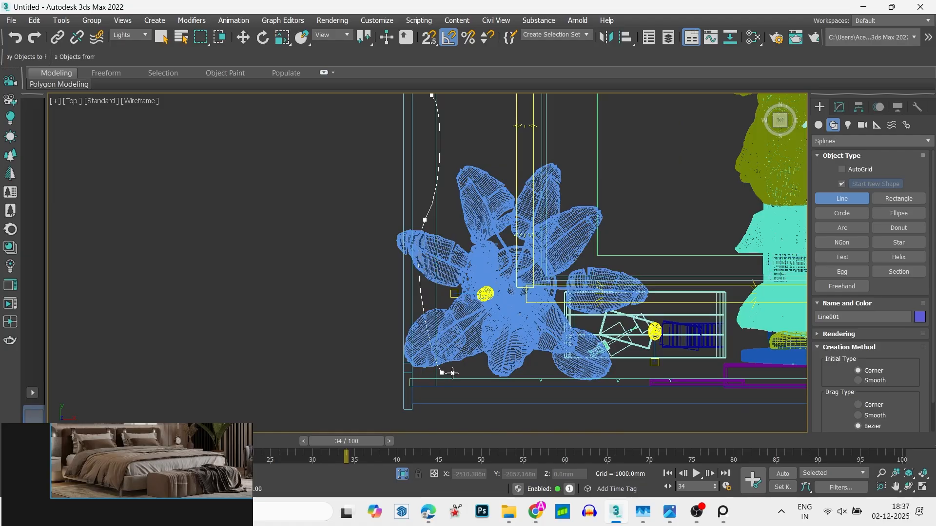
scroll(484, 212, down, 3)
right_click(484, 209)
key(w)
middle_drag(485, 209, 506, 280)
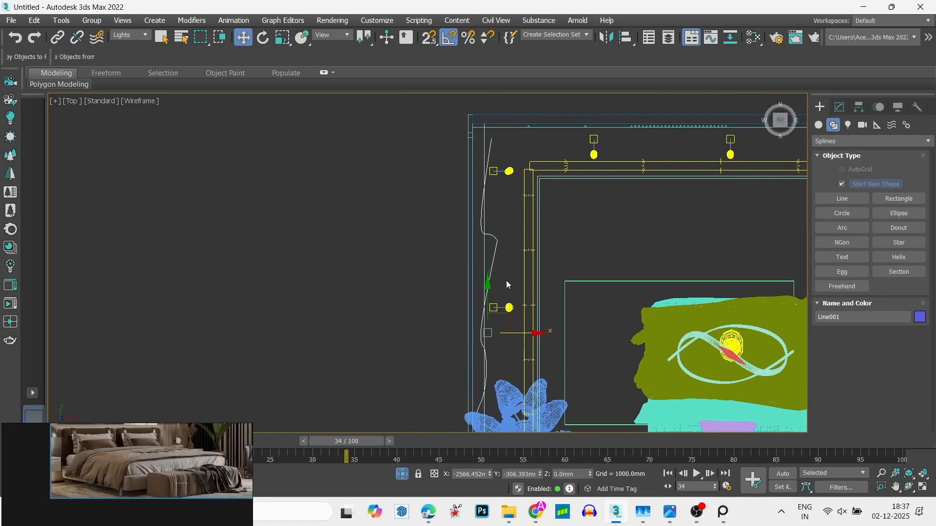
- Select the whole curtain spline and outline it slightly toward the room to give the profile a thin closed thickness
key(3)
key(Caps_Lock)
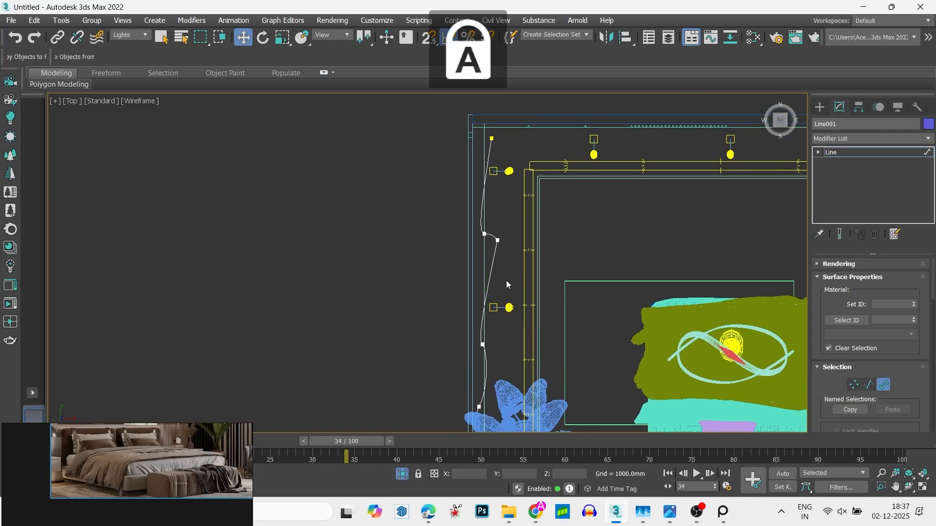
key(ctrl+a)
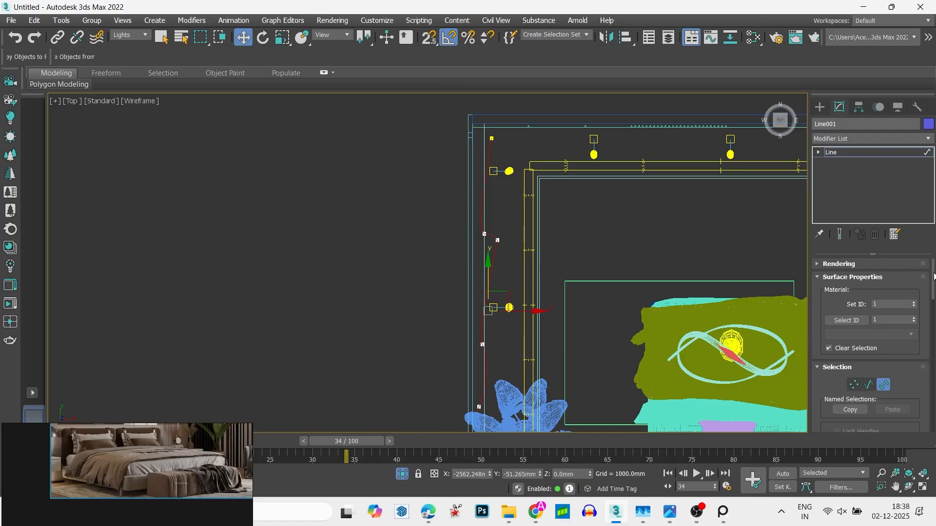
drag(933, 277, 933, 384)
click(840, 291)
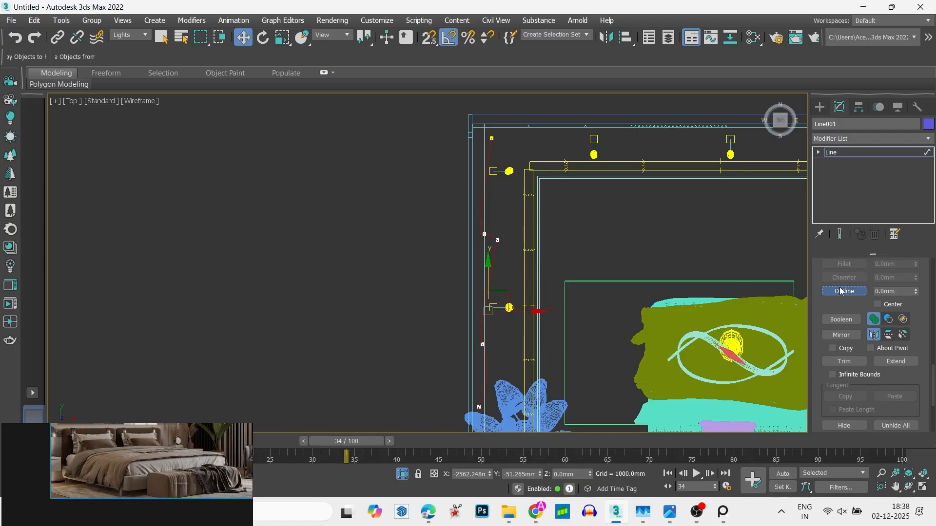
scroll(508, 101, up, 5)
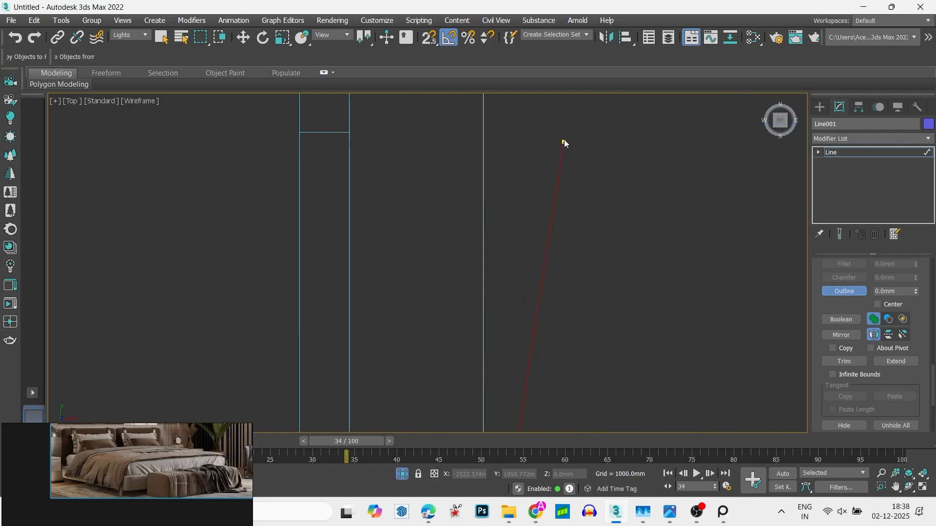
drag(563, 142, 583, 135)
click(848, 139)
click(849, 138)
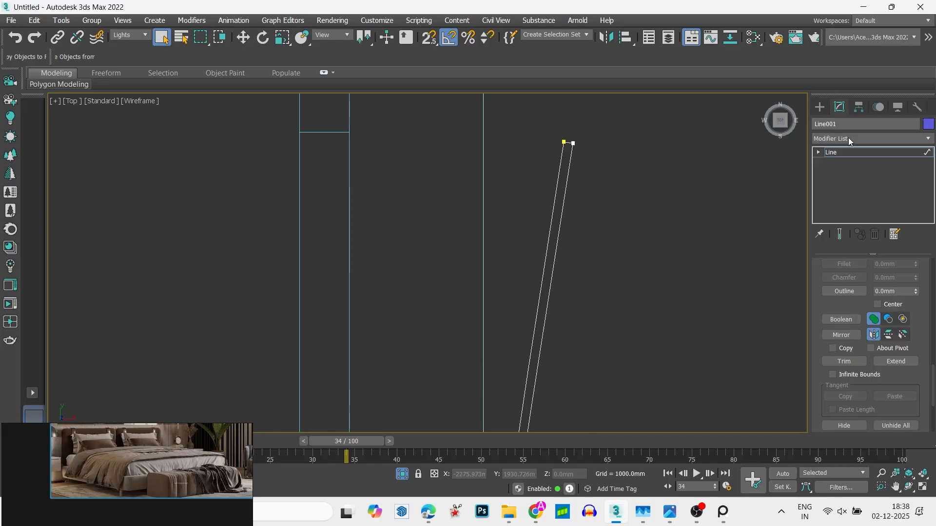
- Add an Extrude modifier to the curtain profile with an amount of 3048 mm
click(857, 138)
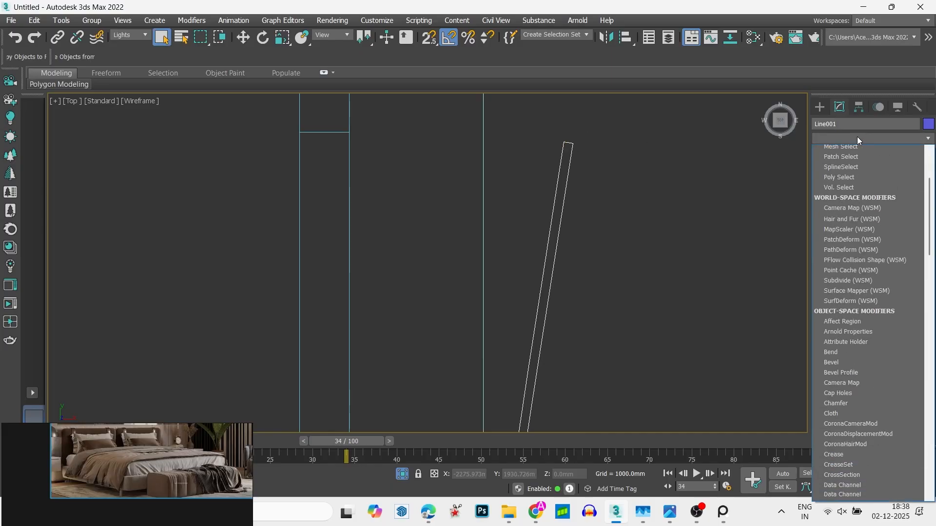
scroll(851, 156, down, 10)
click(846, 195)
scroll(402, 237, down, 3)
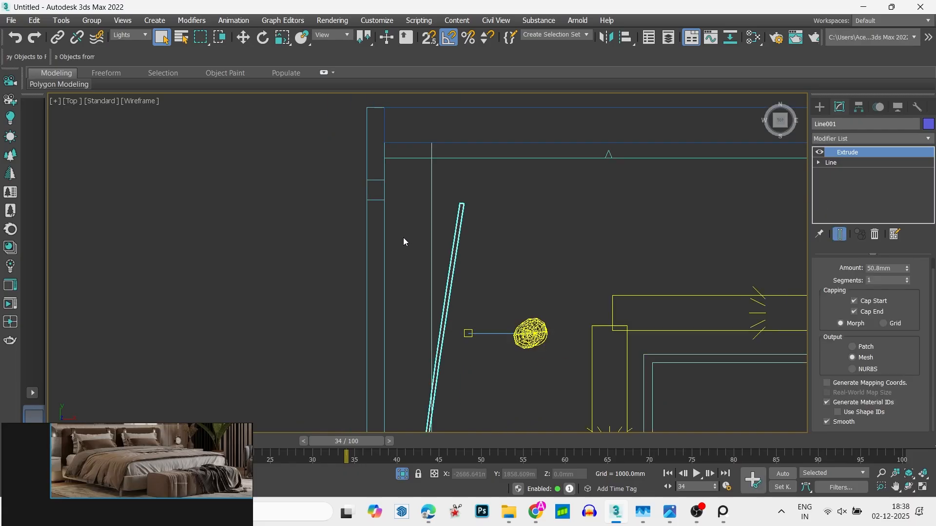
scroll(404, 241, down, 5)
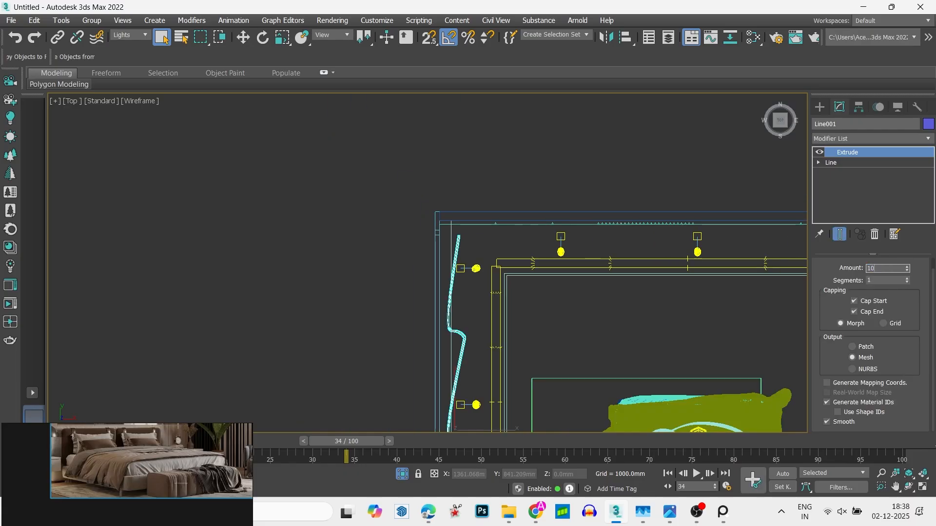
scroll(453, 223, down, 5)
scroll(461, 283, up, 8)
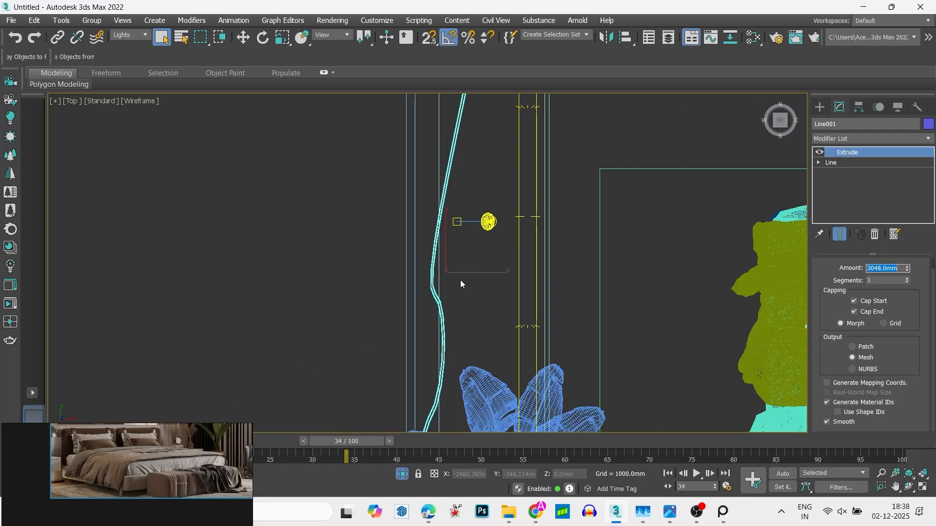
- Move the curtain along X to about -2734 mm so it sits against the plant-side wall
middle_drag(475, 271, 503, 296)
key(w)
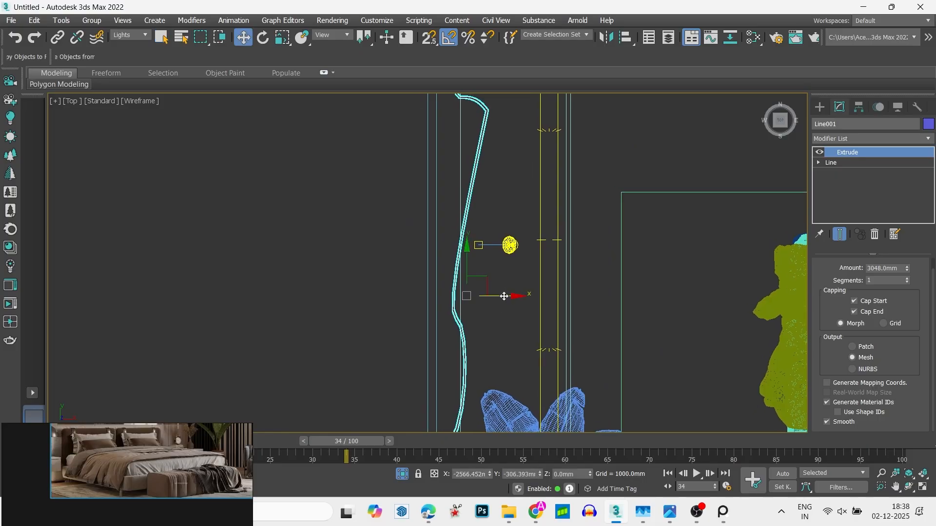
mouse_move(503, 296)
mouse_down()
mouse_move(474, 302)
mouse_move(492, 301)
mouse_up()
key(r)
scroll(475, 302, down, 6)
scroll(476, 303, up, 2)
key(w)
scroll(502, 299, down, 3)
scroll(470, 291, up, 5)
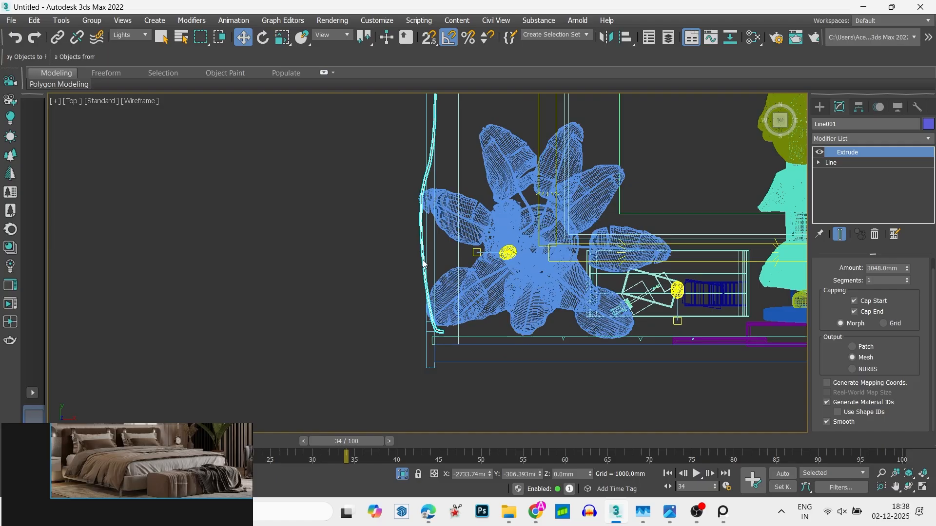
- Set the selection filter to All, shift Rectangle002 outward along X to about -2841 mm behind the curtain, and deselect it
scroll(435, 195, up, 4)
click(424, 174)
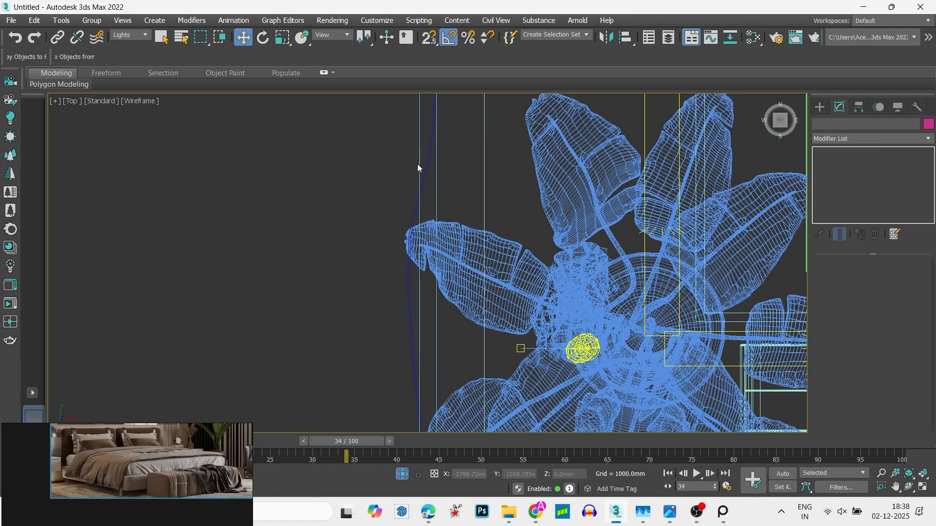
click(136, 34)
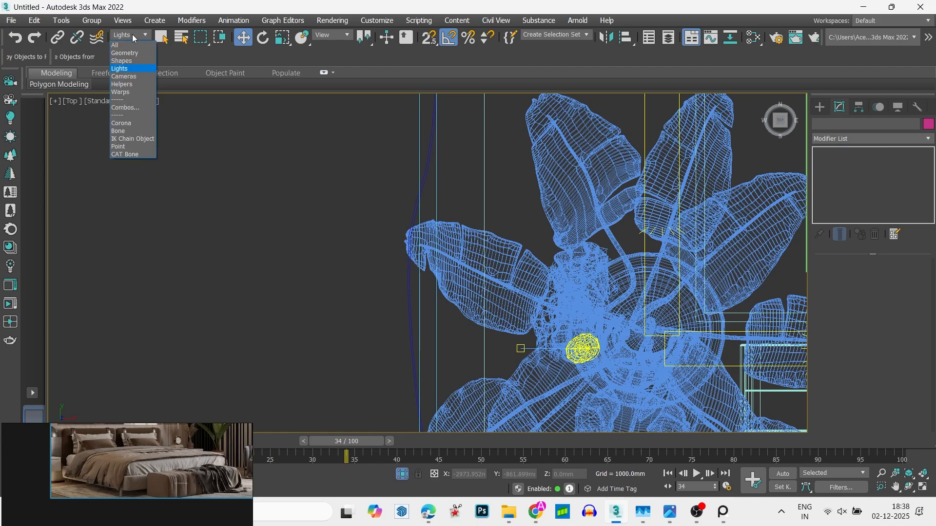
click(133, 41)
drag(420, 142, 384, 150)
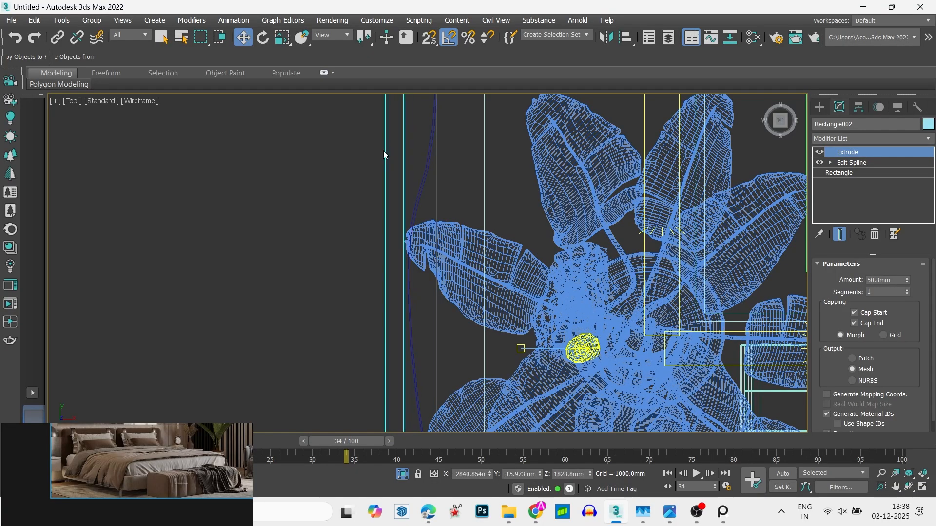
scroll(342, 195, down, 5)
click(306, 241)
- Assign the Carpet Soft Rug Dark Grey Pattern 2 fabric from the Corona Material Library to the curtain and close the library
scroll(430, 203, up, 5)
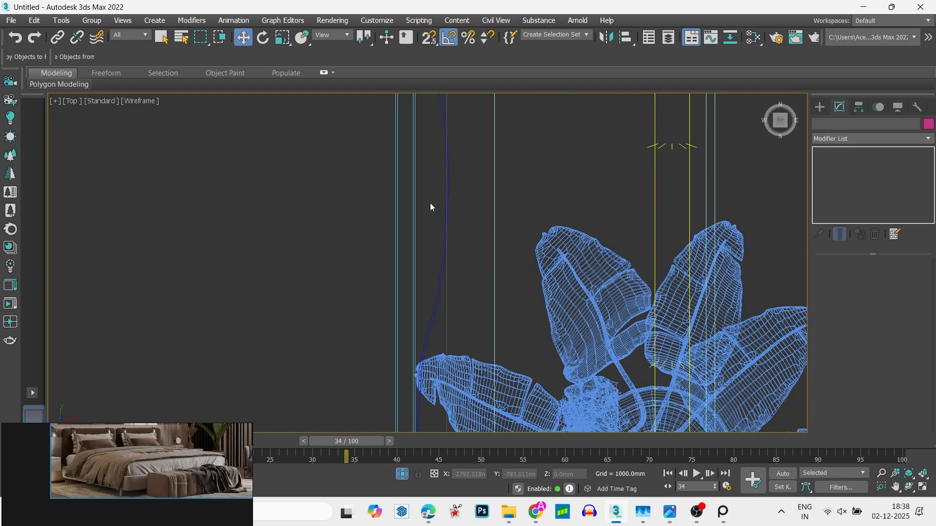
click(428, 330)
click(11, 265)
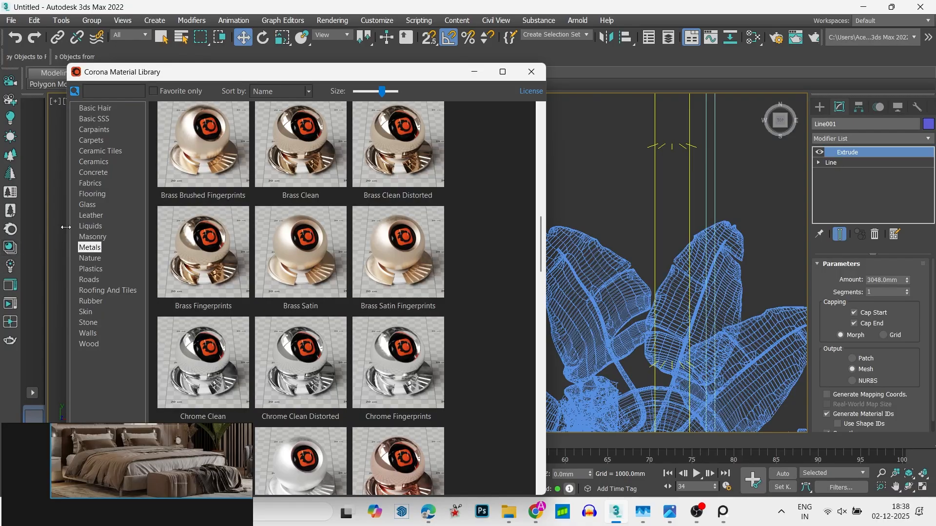
click(91, 184)
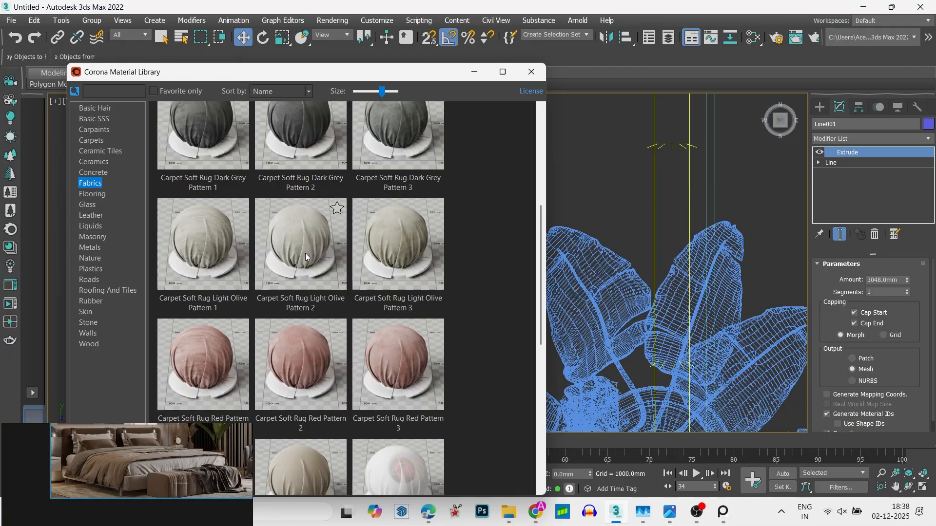
scroll(306, 252, up, 2)
scroll(312, 247, down, 5)
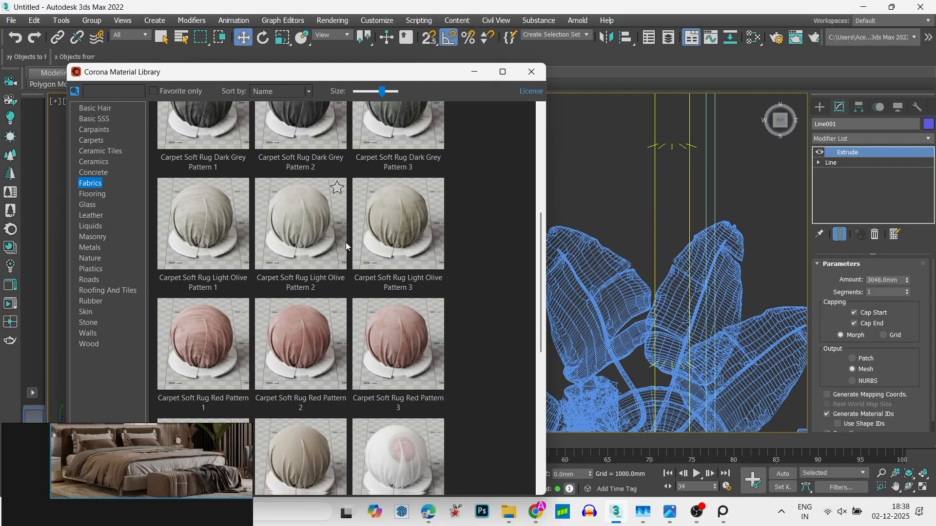
right_click(294, 448)
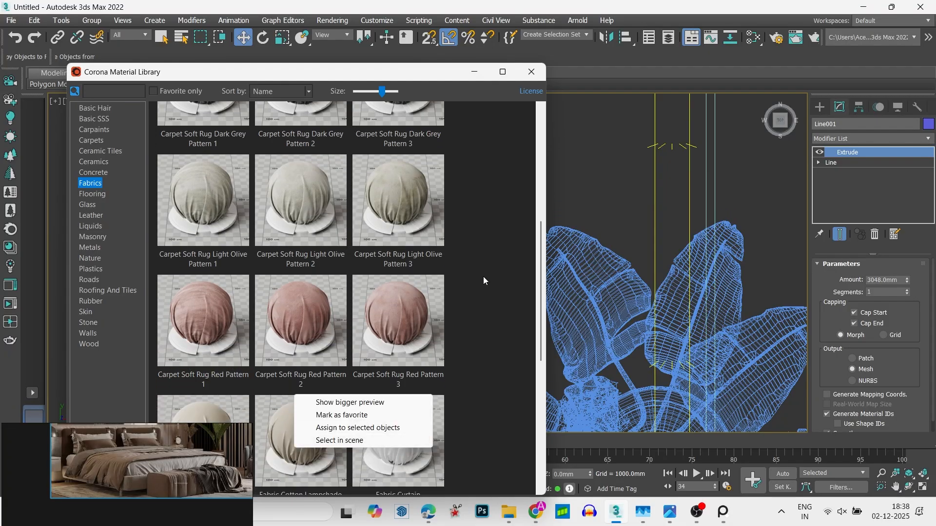
click(540, 276)
drag(540, 276, 540, 166)
right_click(302, 386)
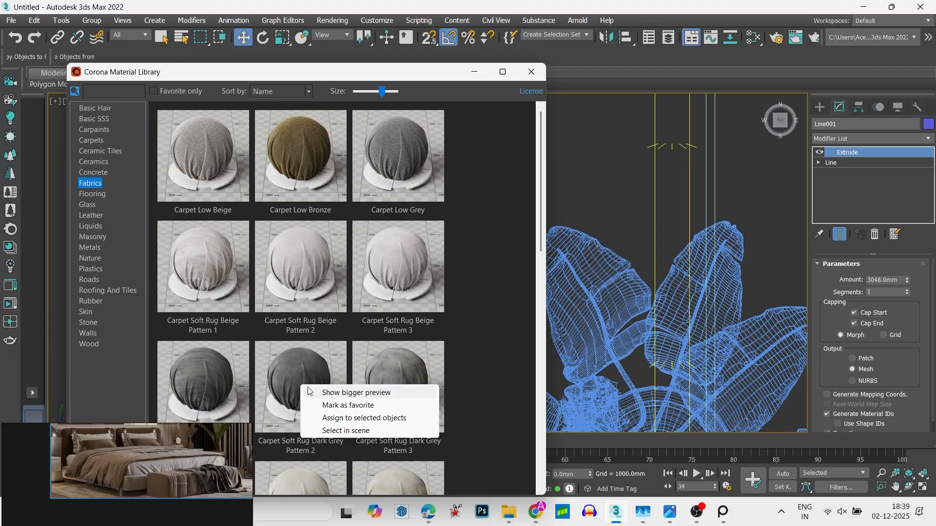
click(390, 418)
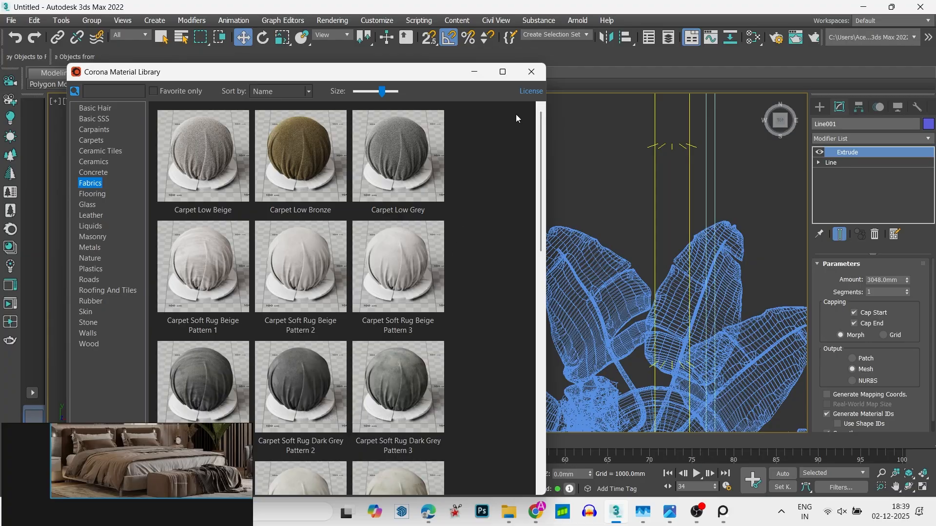
click(531, 71)
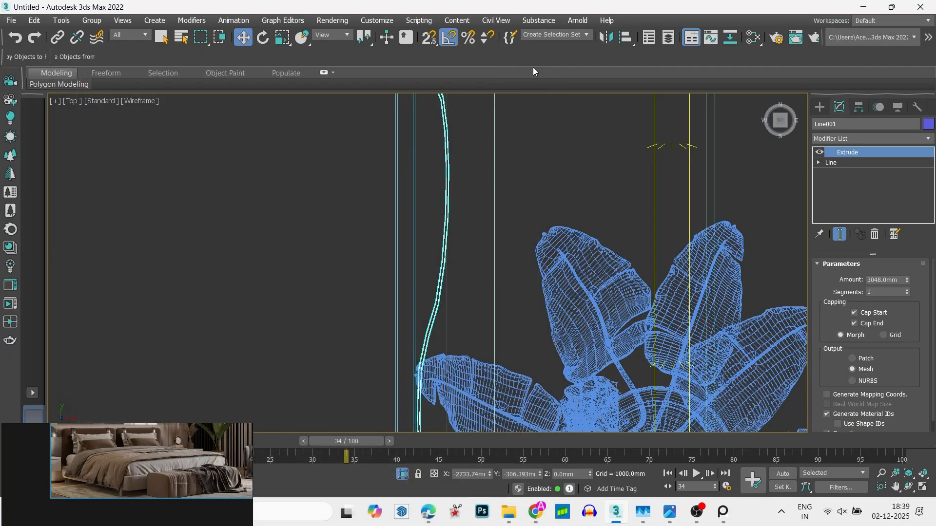
- Isolate the curtain in the top view, hide the grid and deselect the curtain
scroll(488, 250, down, 3)
middle_drag(478, 231, 492, 274)
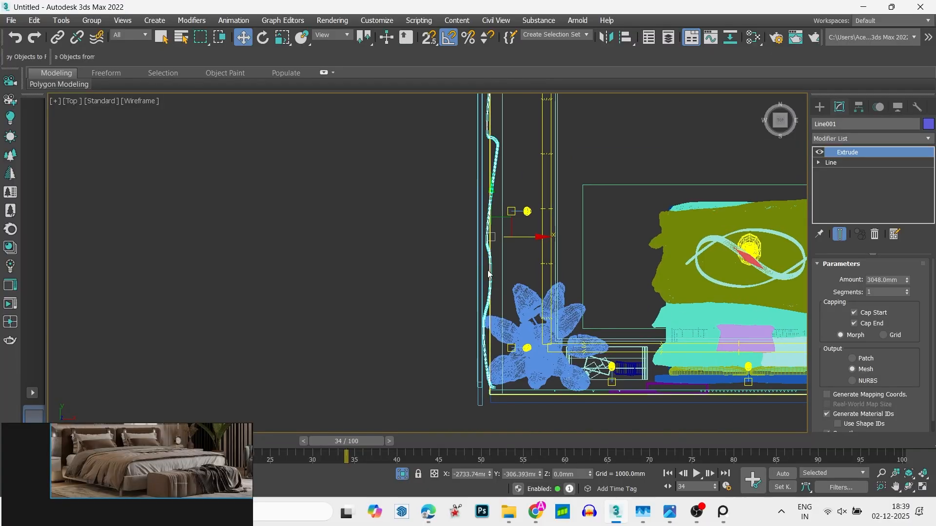
scroll(480, 236, down, 5)
alt+middle_drag(479, 236, 344, 180)
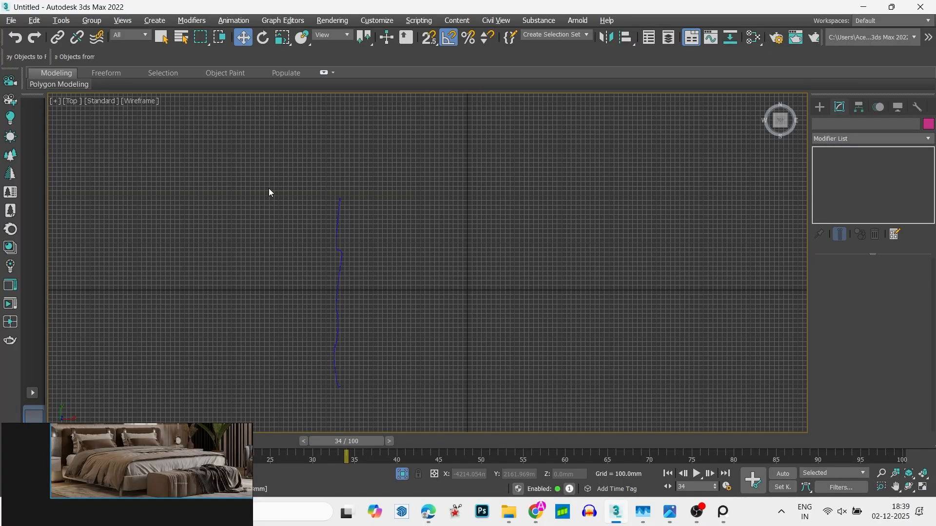
key(g)
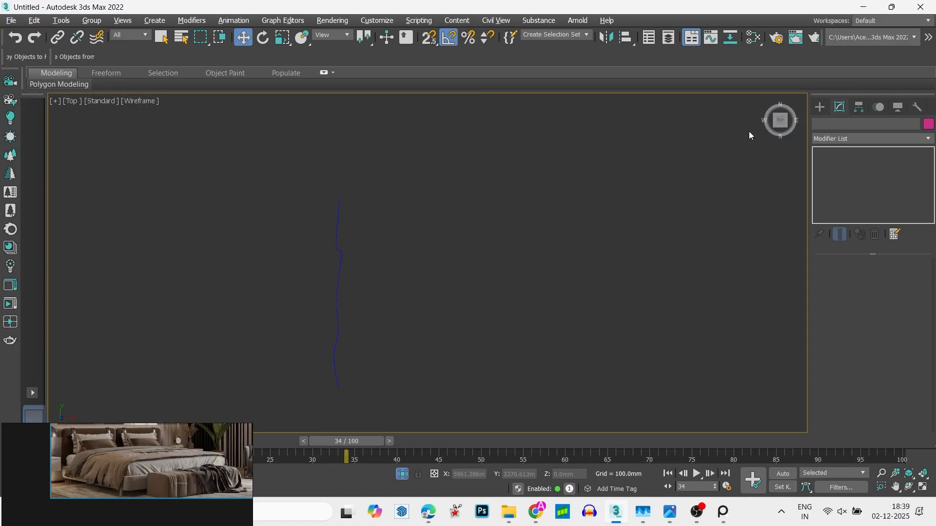
- Create a standard box in the top view, centred roughly across the middle of the isolated curtain
click(827, 107)
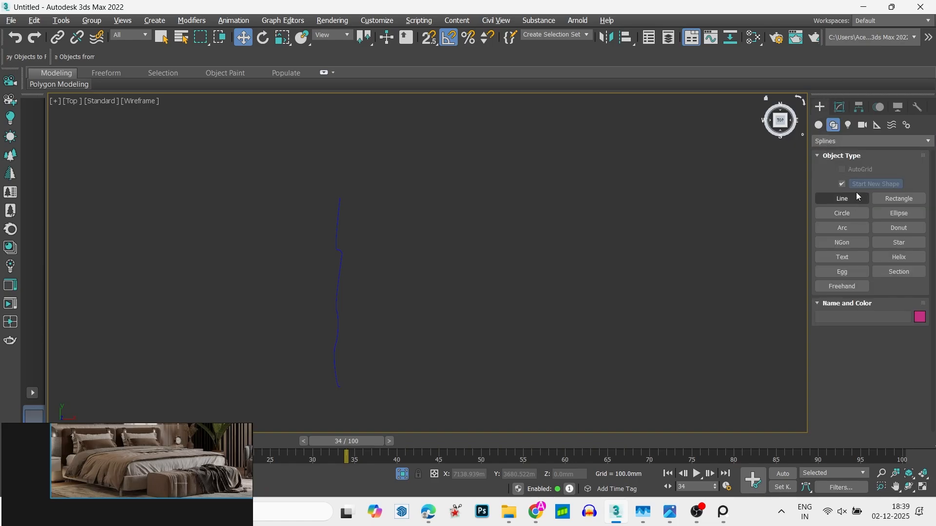
click(817, 126)
click(831, 183)
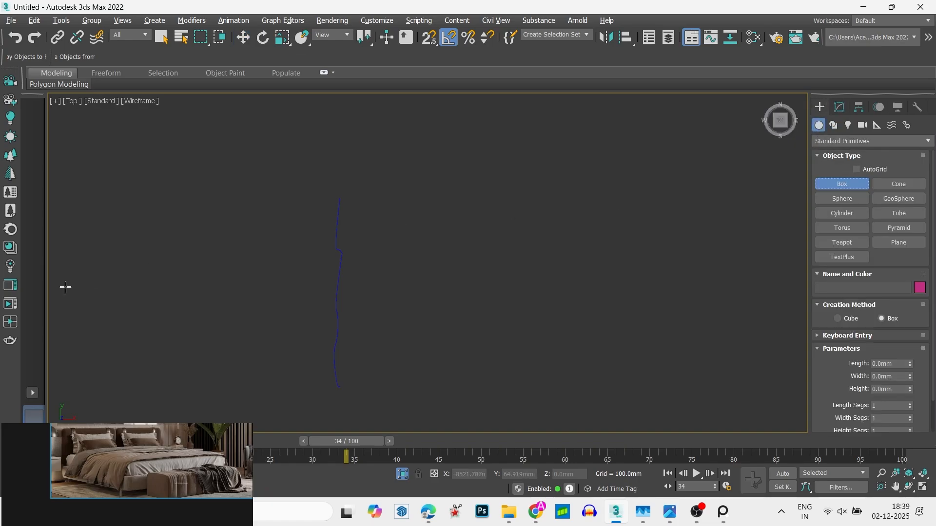
drag(268, 232, 395, 357)
click(402, 281)
key(w)
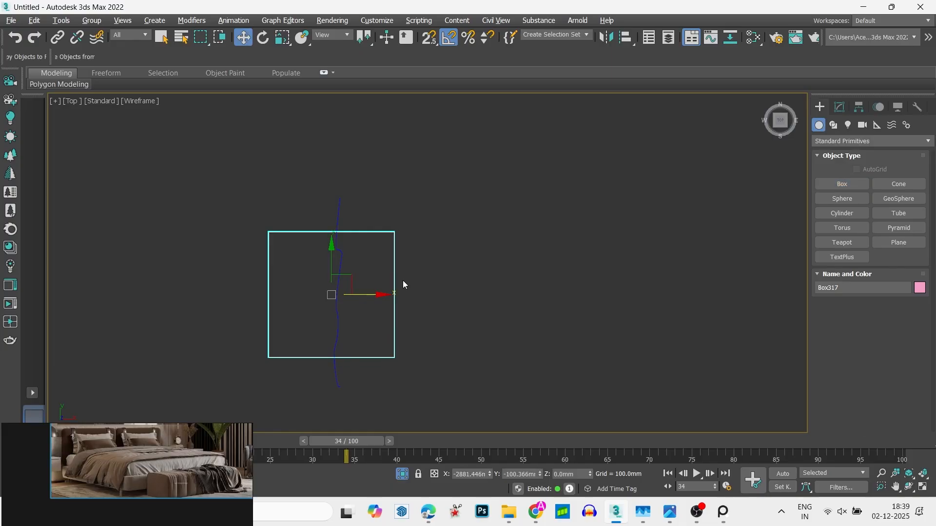
- In the front view, scale the box vertically to about 209% so it spans the curtain's full height
key(f)
key(z)
scroll(408, 295, down, 4)
key(r)
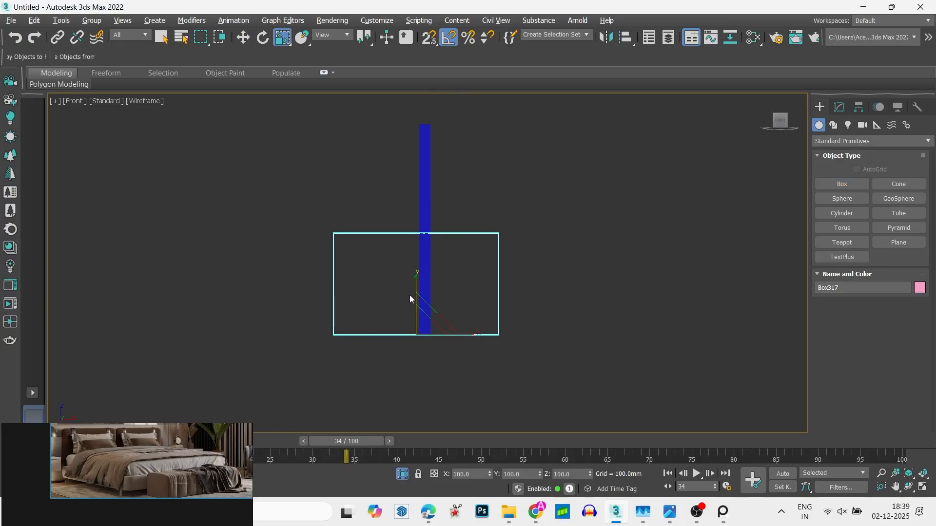
drag(412, 279, 424, 242)
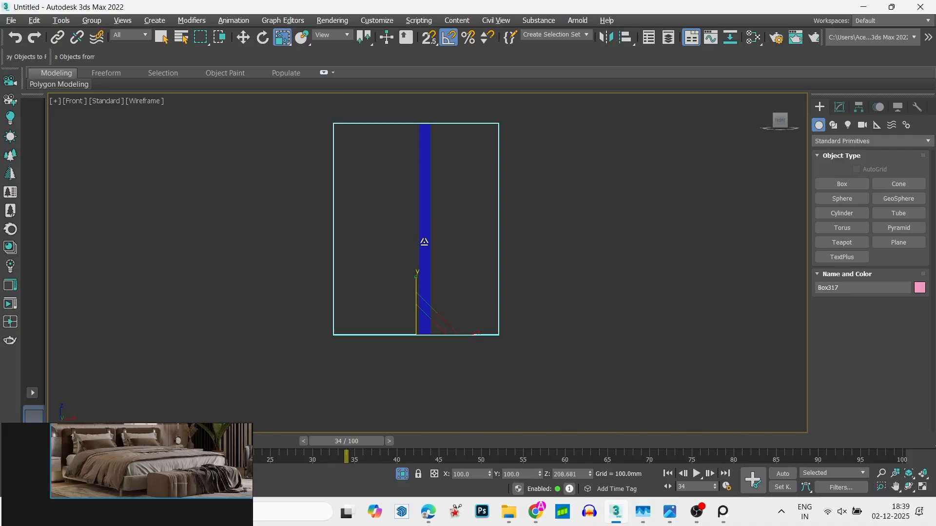
key(w)
- Subtract the box from the curtain with ProBoolean to split it into two separate side panels
click(424, 236)
click(825, 142)
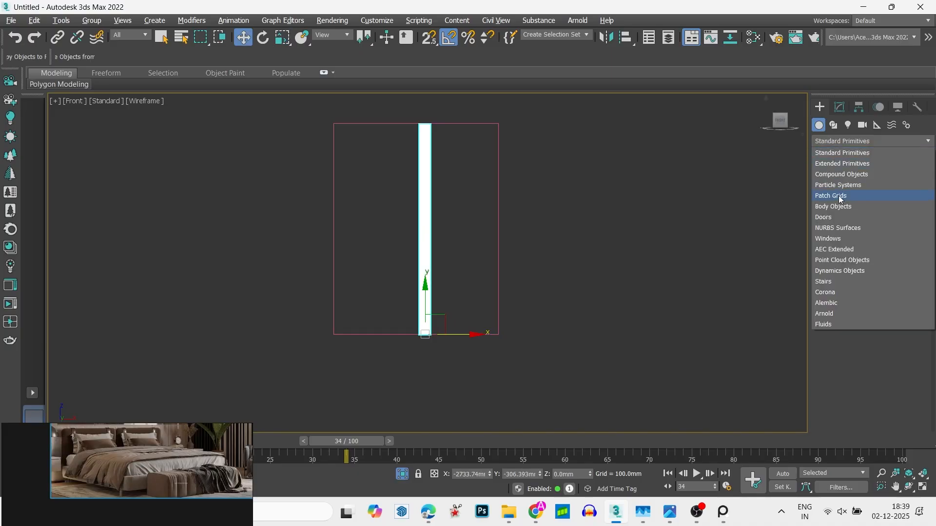
click(852, 174)
click(885, 241)
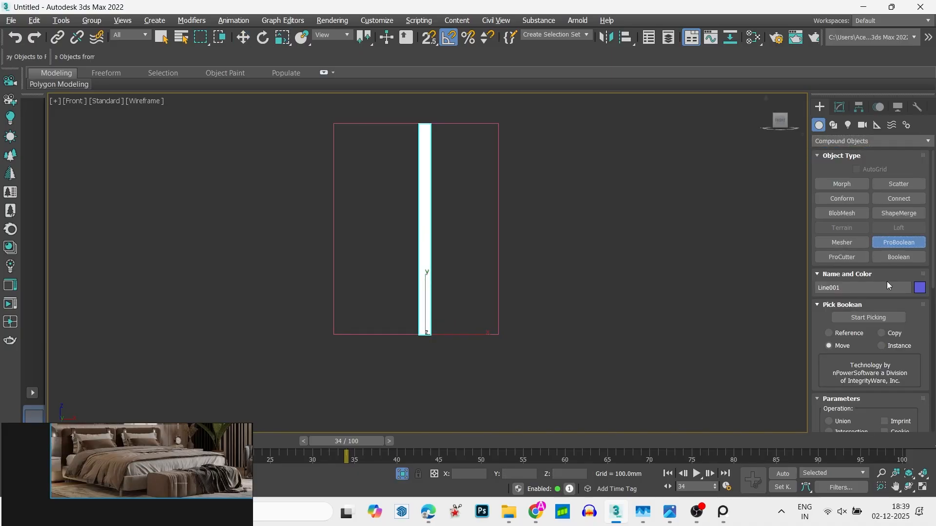
click(863, 318)
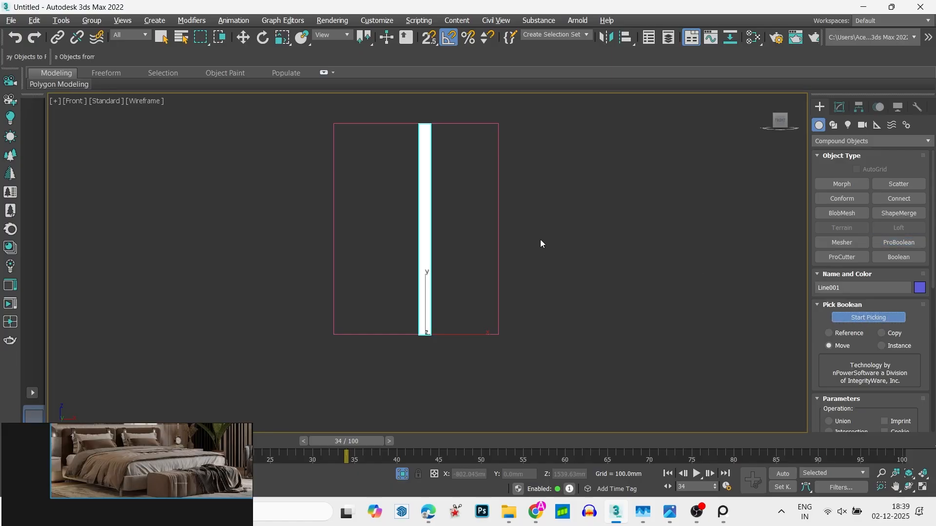
click(498, 245)
key(w)
alt+middle_drag(505, 268, 428, 294)
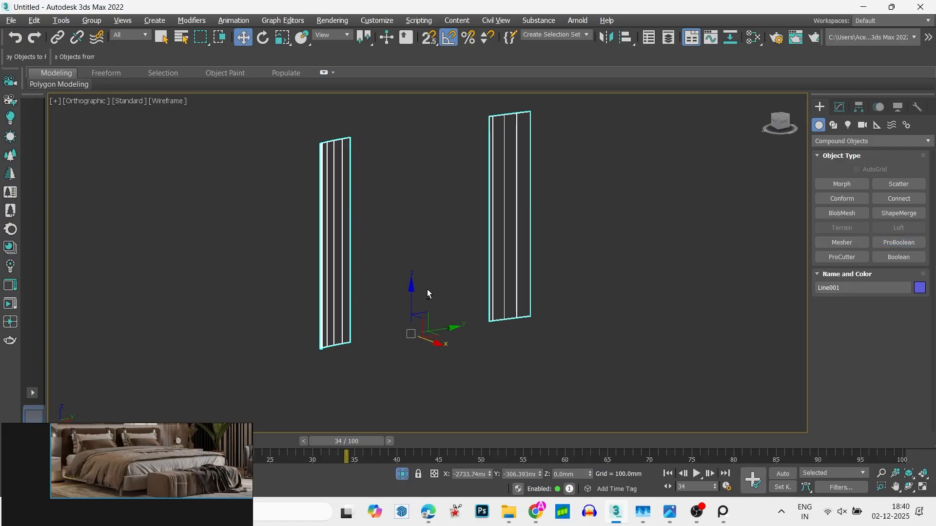
- Return to the four-view layout, activate the CoronaCamera001 view and end the isolation of the curtain
key(alt+w)
right_click(539, 344)
click(542, 342)
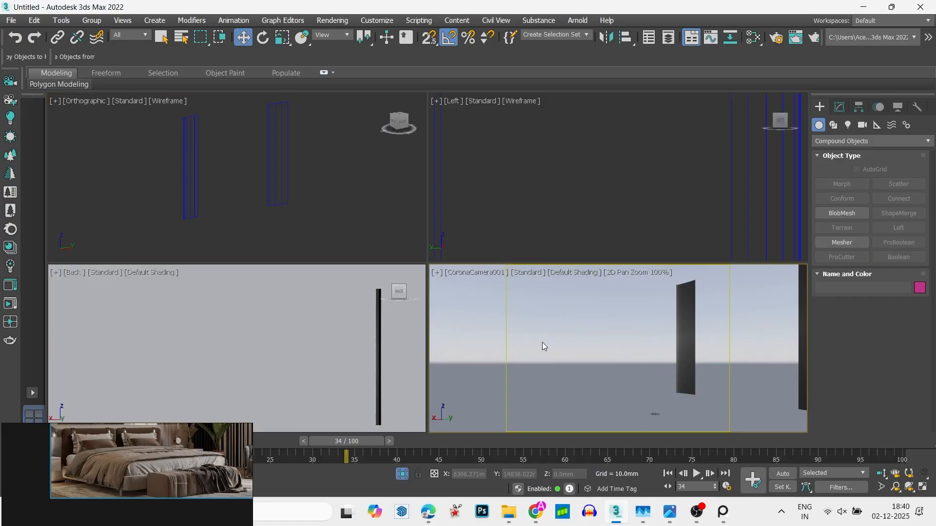
right_click(542, 342)
click(552, 284)
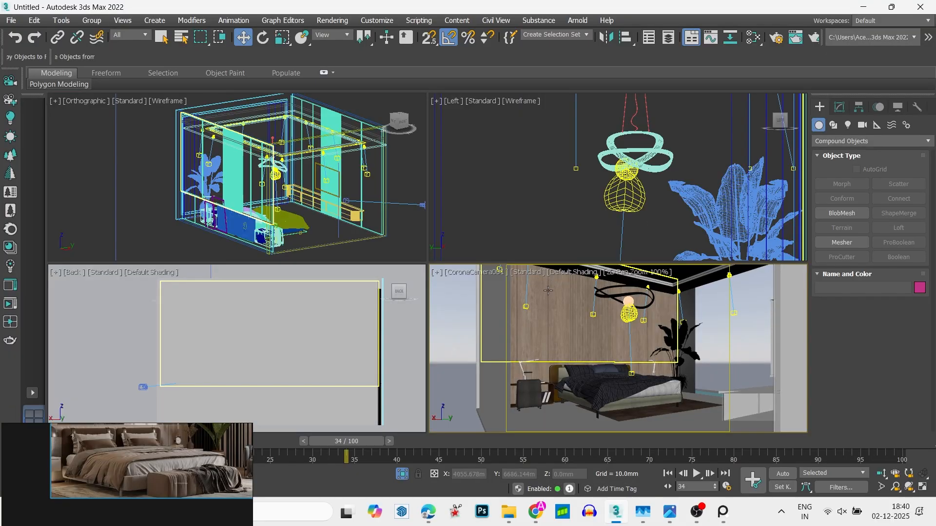
- Turn off 2D Pan Zoom Mode in the CoronaCamera001 view
scroll(669, 378, up, 3)
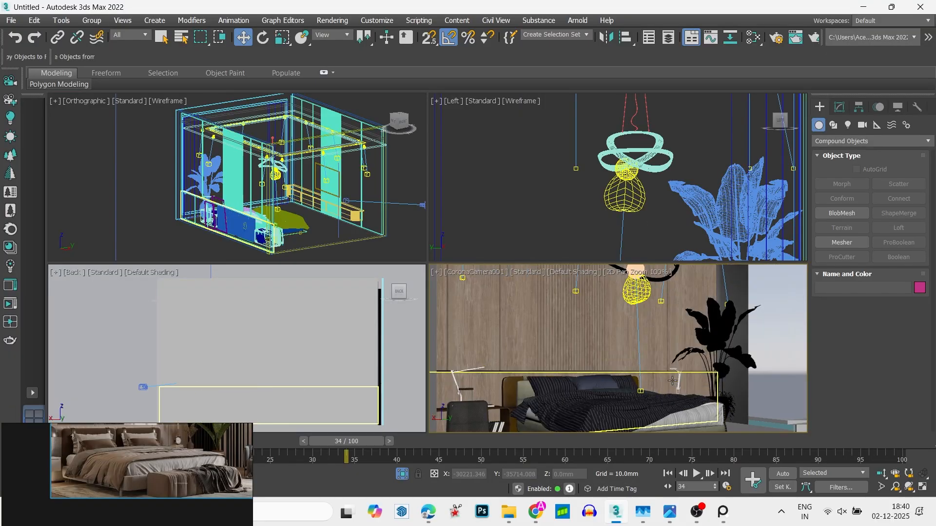
scroll(670, 379, down, 3)
click(630, 352)
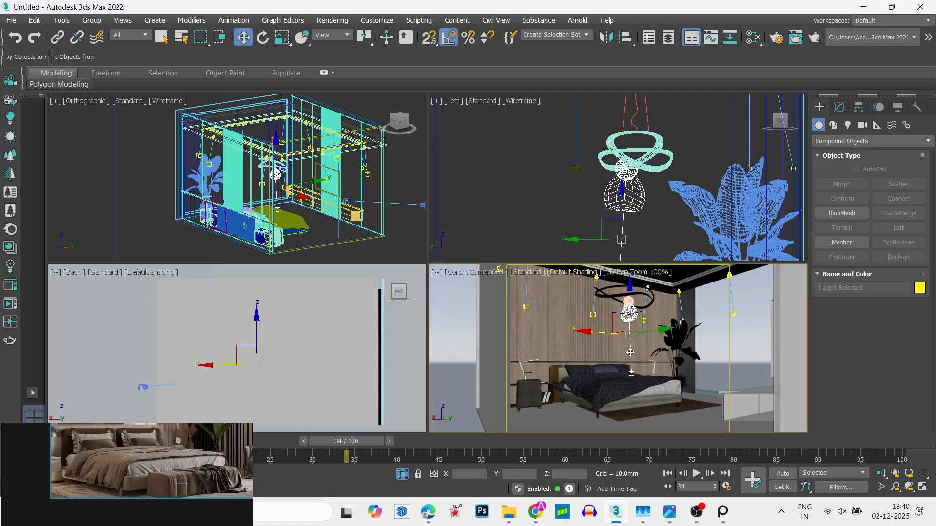
click(435, 274)
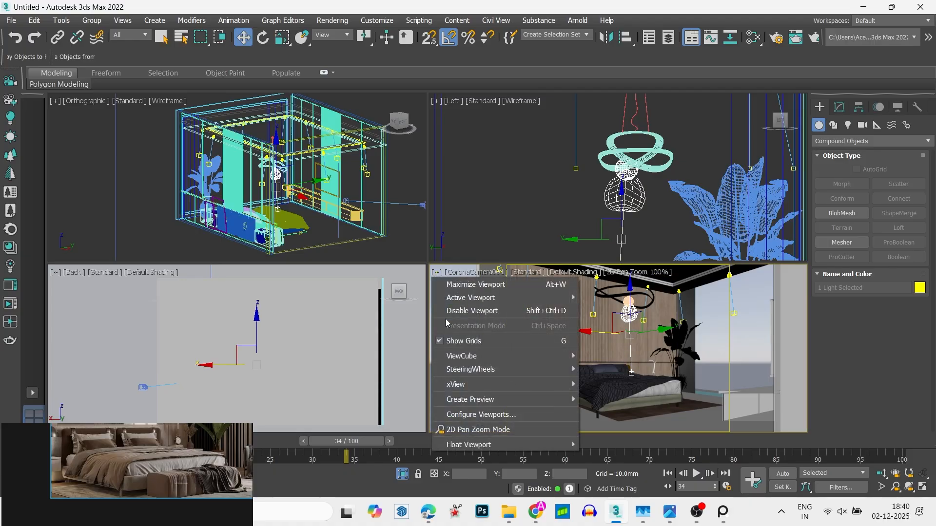
click(480, 426)
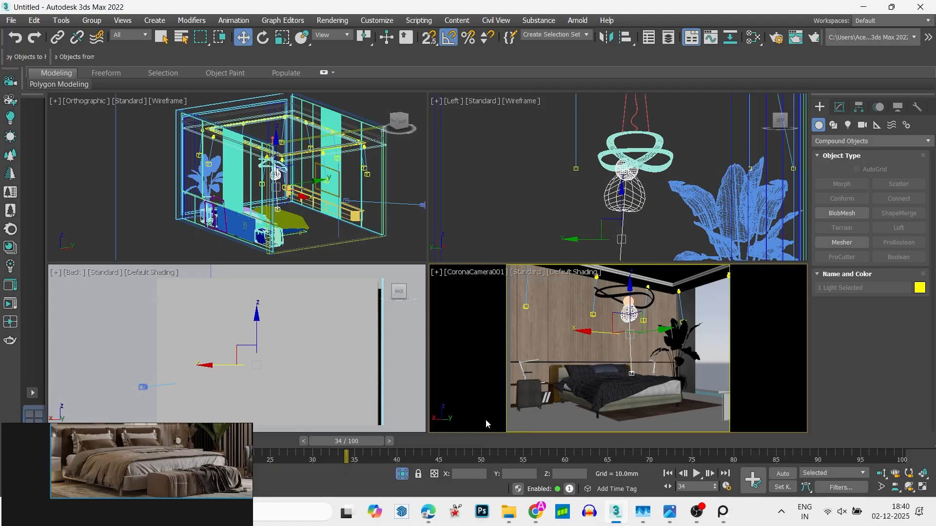
- Hide the grouped TV unit that reaches into the edge of the camera view
click(727, 407)
right_click(725, 340)
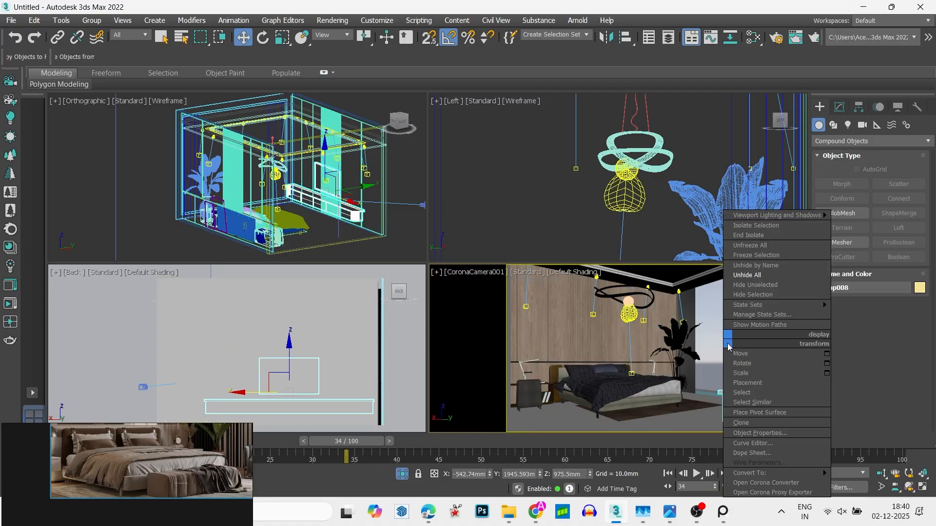
click(753, 294)
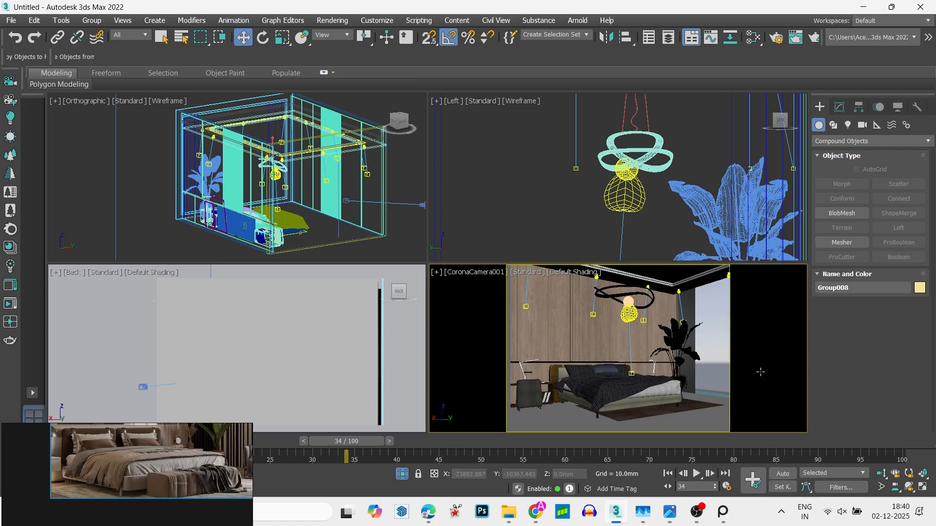
- Create a new Corona Physical material in the Slate Material Editor and assign it to the window frame Rectangle001
click(717, 396)
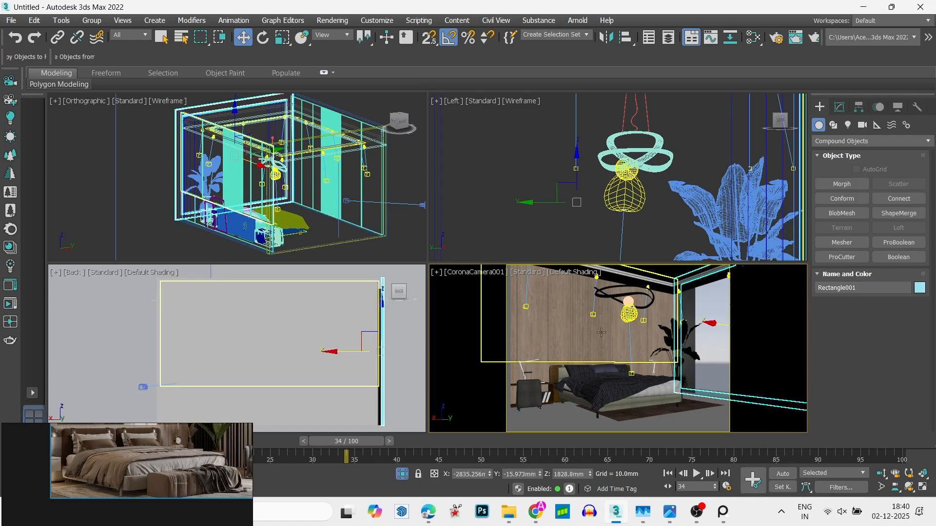
key(m)
right_click(480, 245)
mouse_move(516, 249)
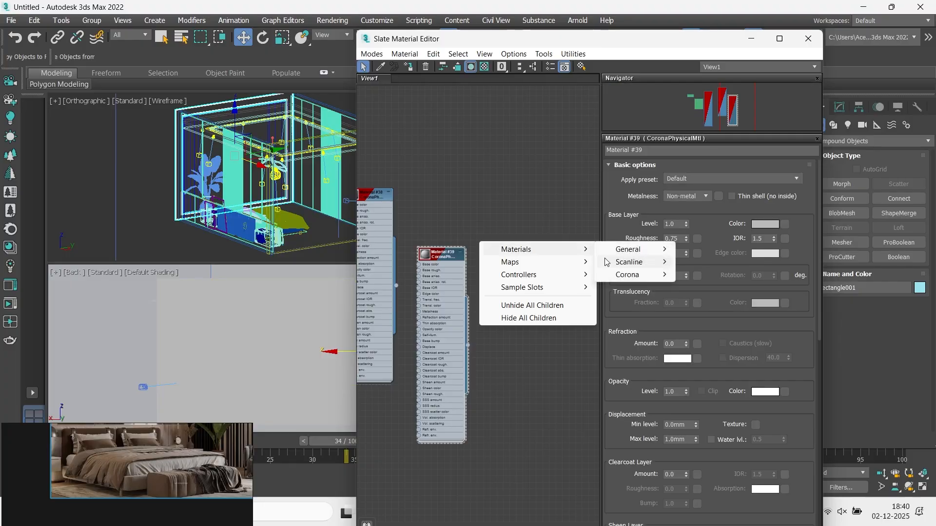
mouse_move(629, 274)
click(682, 274)
scroll(481, 277, up, 5)
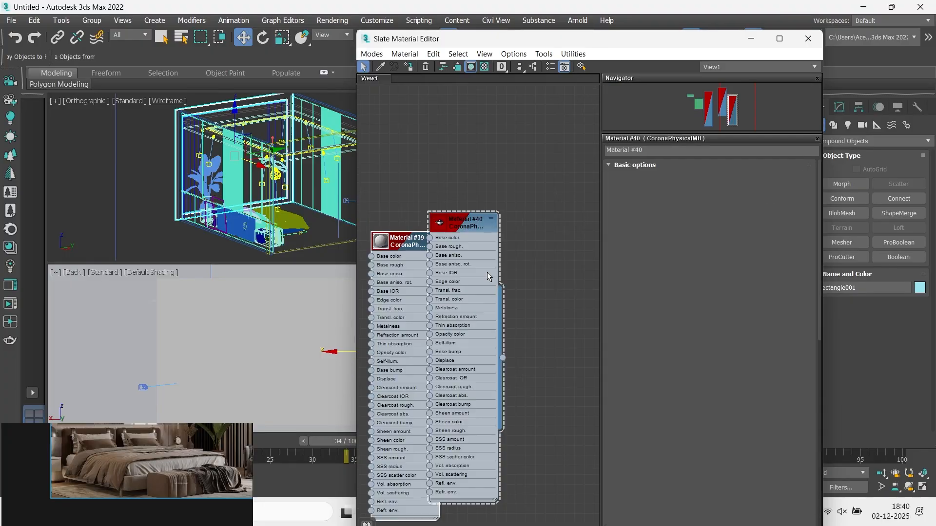
right_click(459, 195)
click(507, 211)
drag(474, 254, 564, 255)
- Set the window frame material's base color value to 15 and its roughness to 0.35, and close the material editor
click(758, 225)
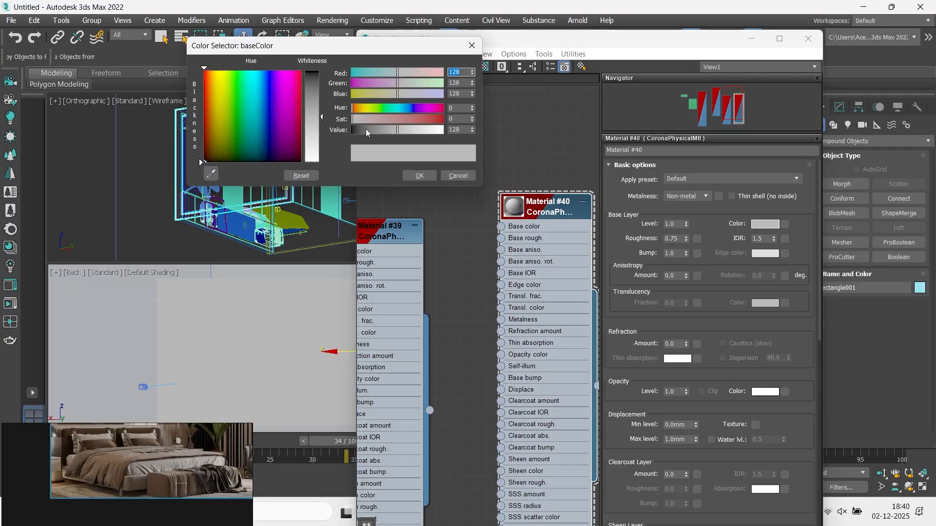
drag(355, 132, 358, 133)
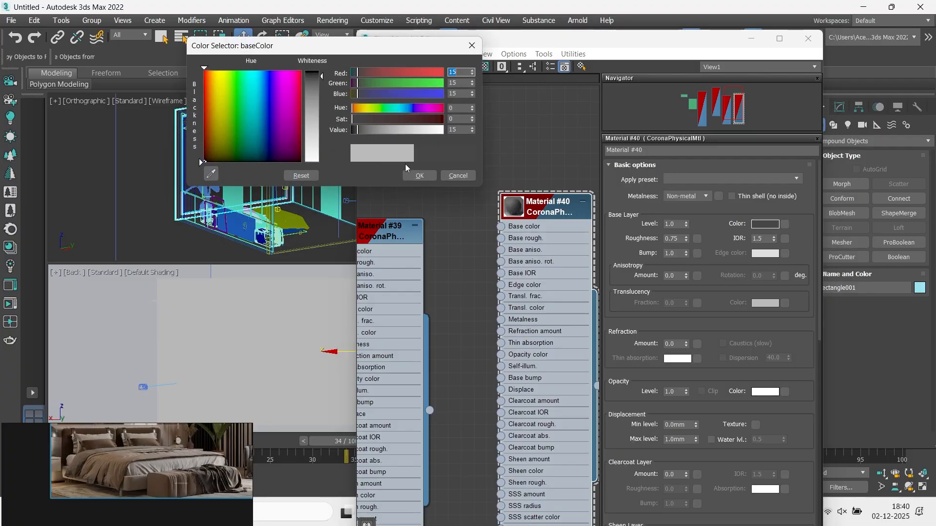
click(418, 175)
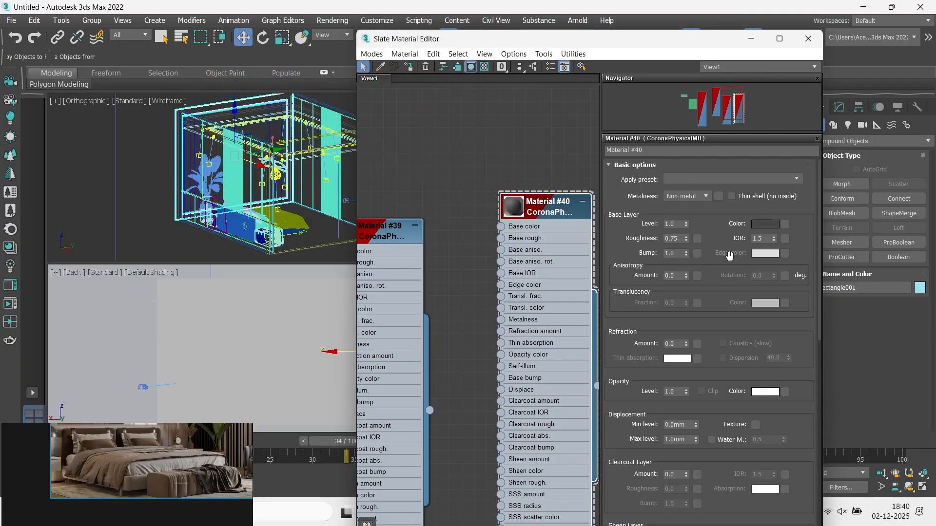
click(671, 238)
key(BackSpace)
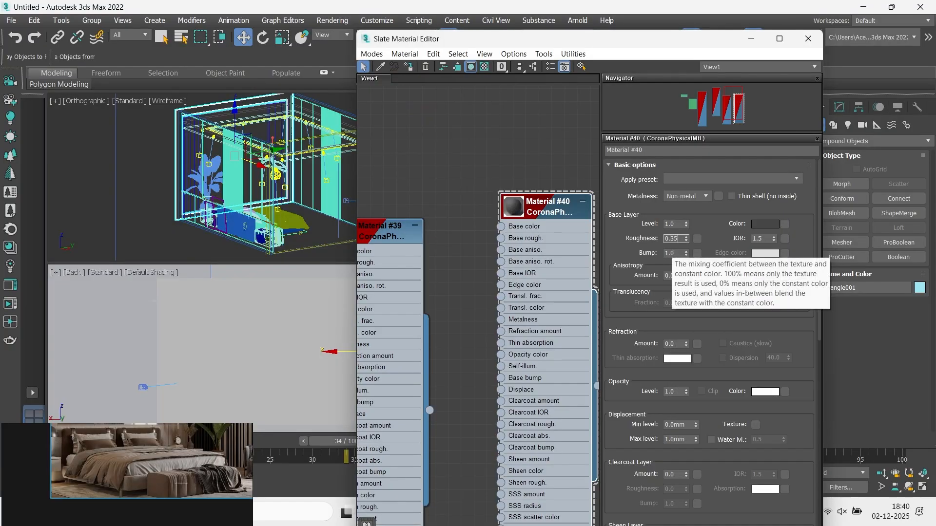
click(808, 39)
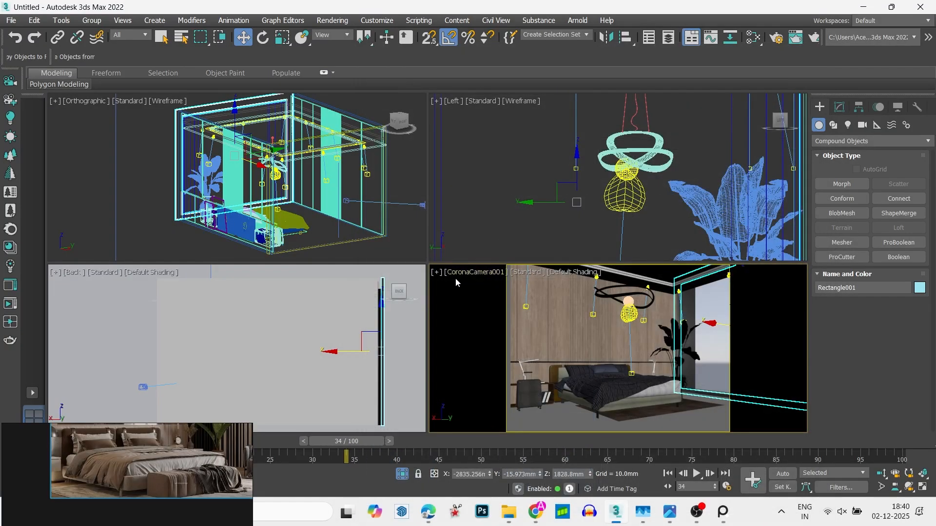
- Run an interactive Corona render of the camera view and examine the floor in the reference image
click(10, 304)
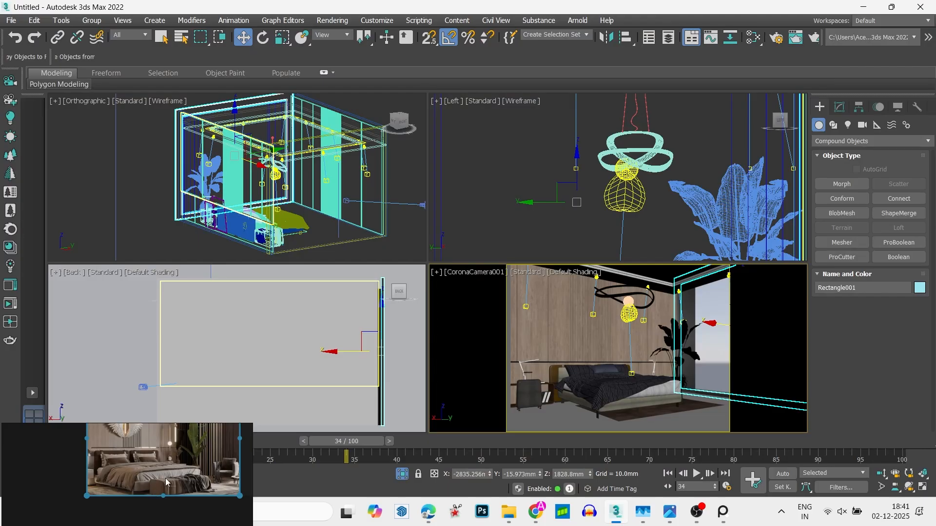
scroll(166, 483, up, 4)
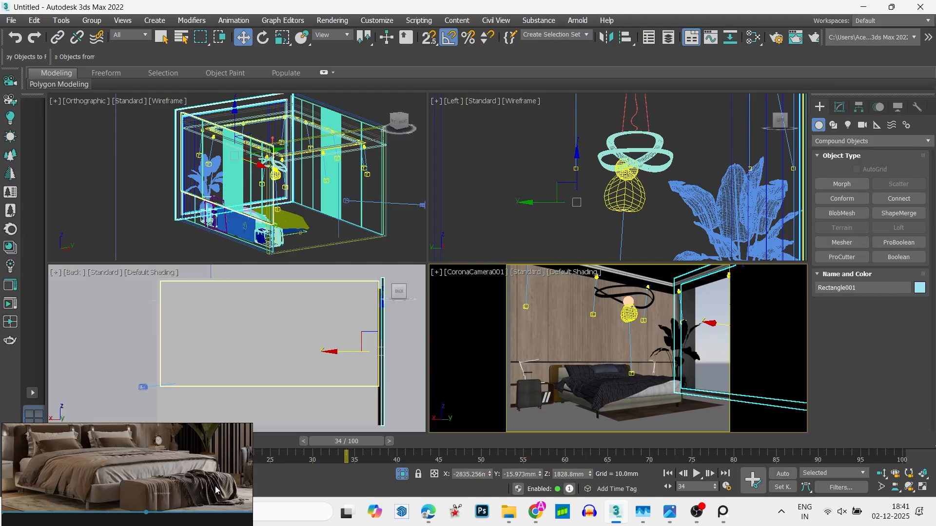
middle_drag(217, 490, 146, 487)
scroll(146, 488, up, 5)
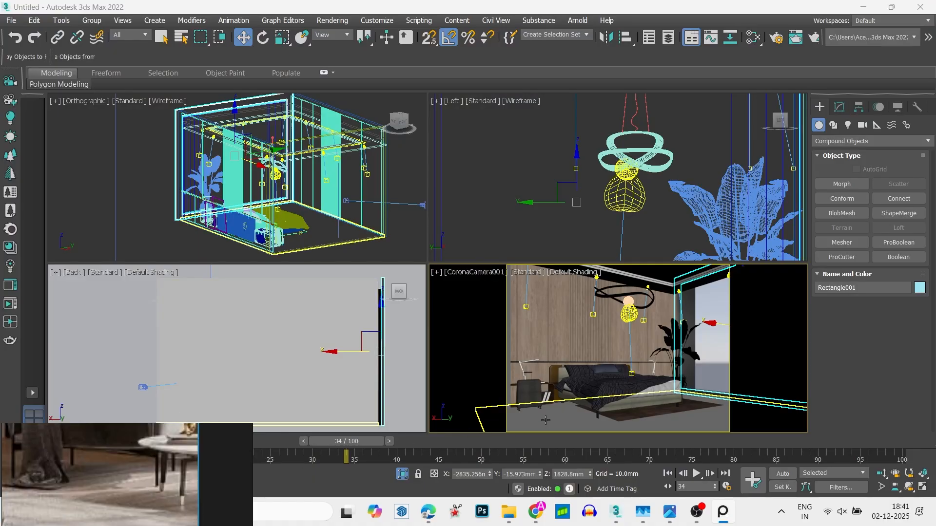
- Assign Flooring Chevron Grey from the Corona Material Library to the floor object Box001 and close the library
click(559, 426)
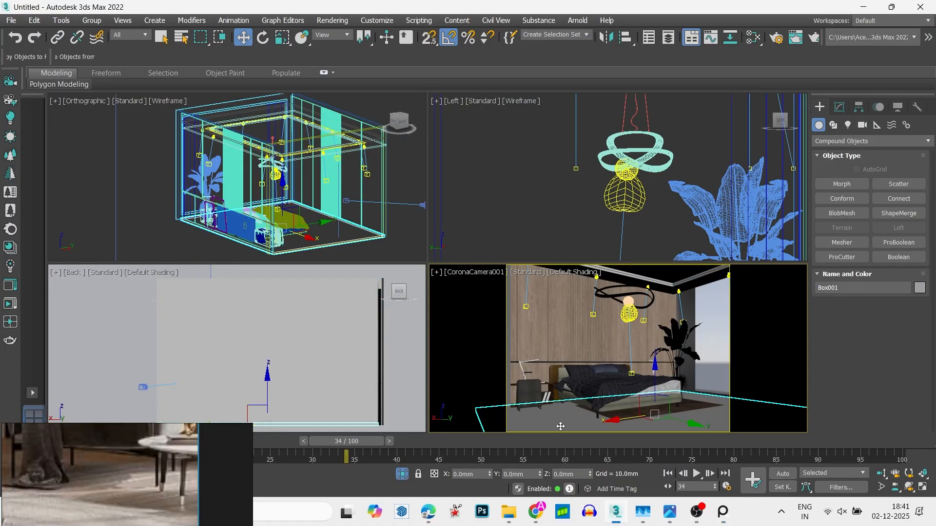
click(10, 247)
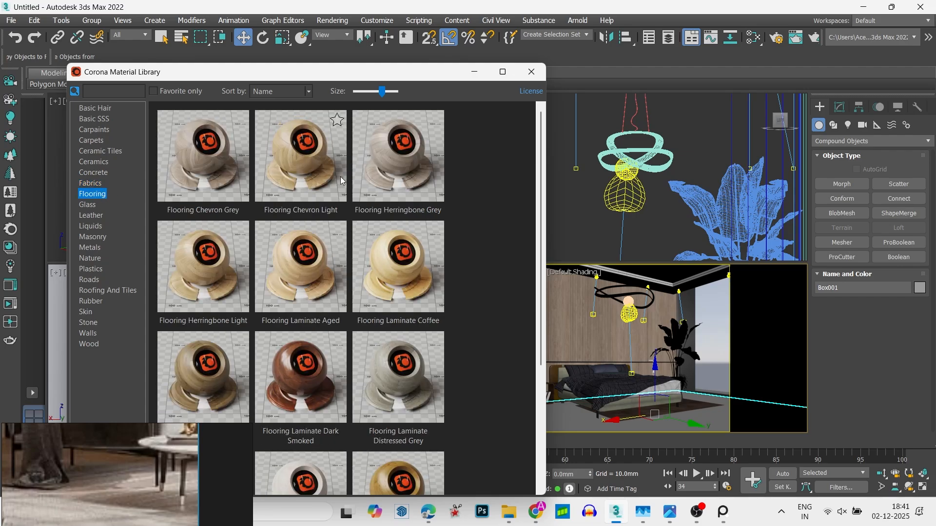
right_click(194, 175)
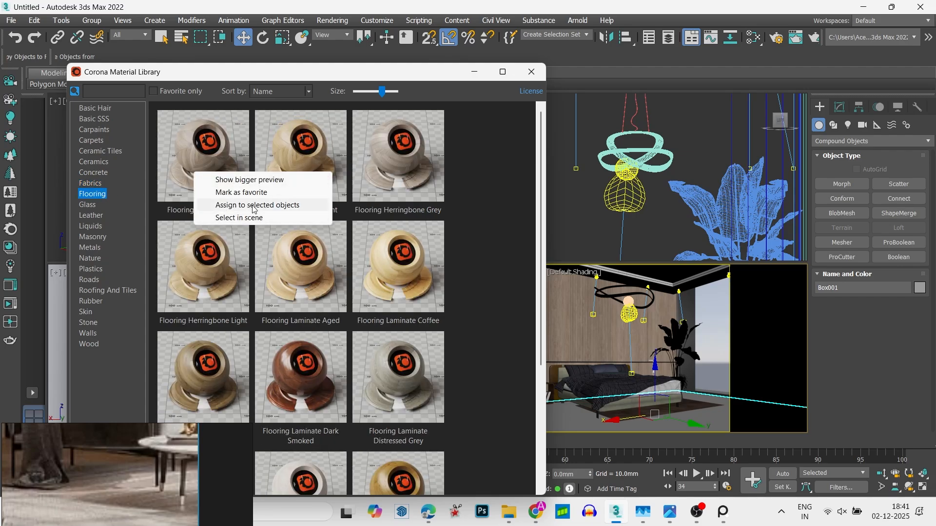
click(254, 206)
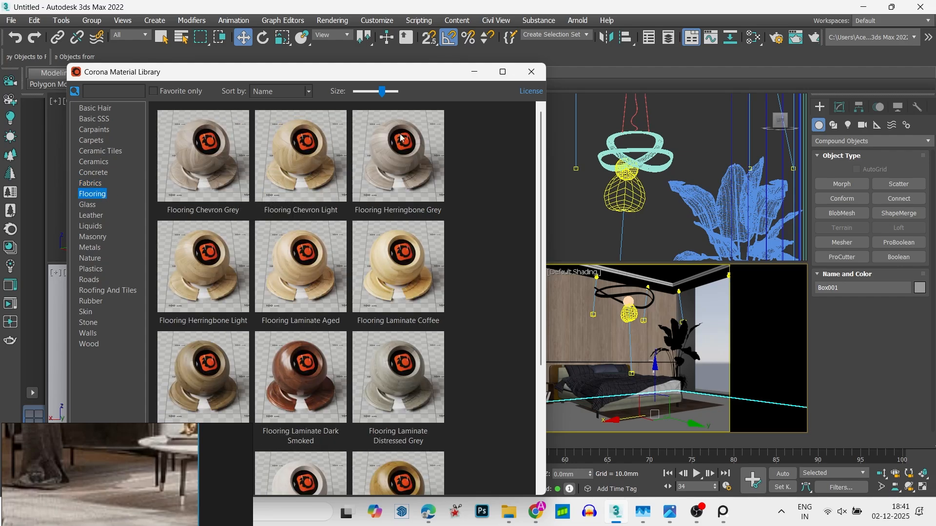
click(531, 71)
- Open the Slate Material Editor, shift it aside and sample the floor's material from the camera view into it
key(m)
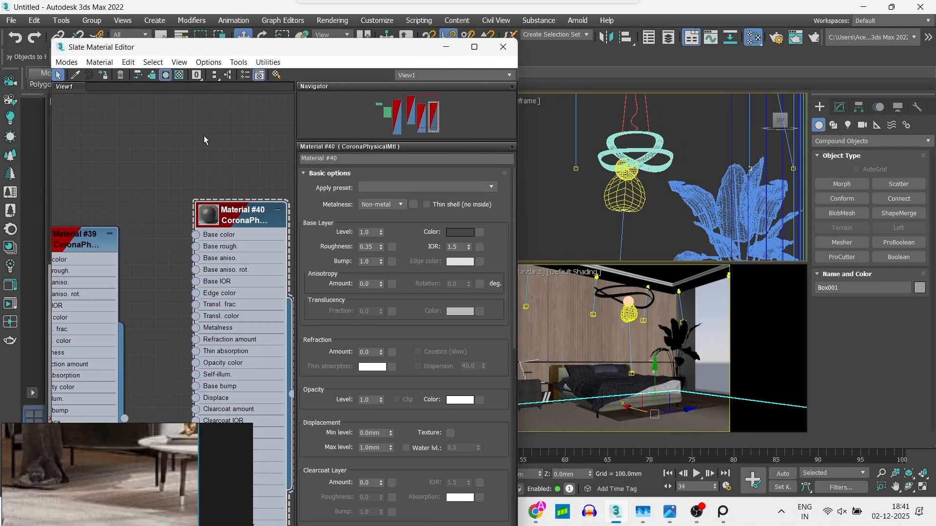
scroll(143, 229, down, 1)
middle_drag(143, 282, 64, 266)
click(76, 76)
click(709, 414)
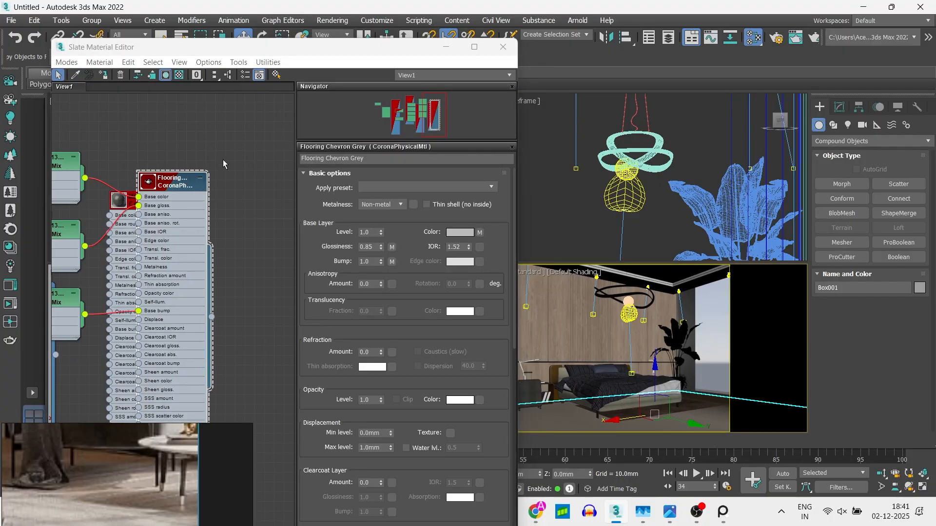
- Maximize the Slate Material Editor and bring the flooring material's full node network into view
scroll(216, 312, down, 5)
drag(216, 314, 203, 293)
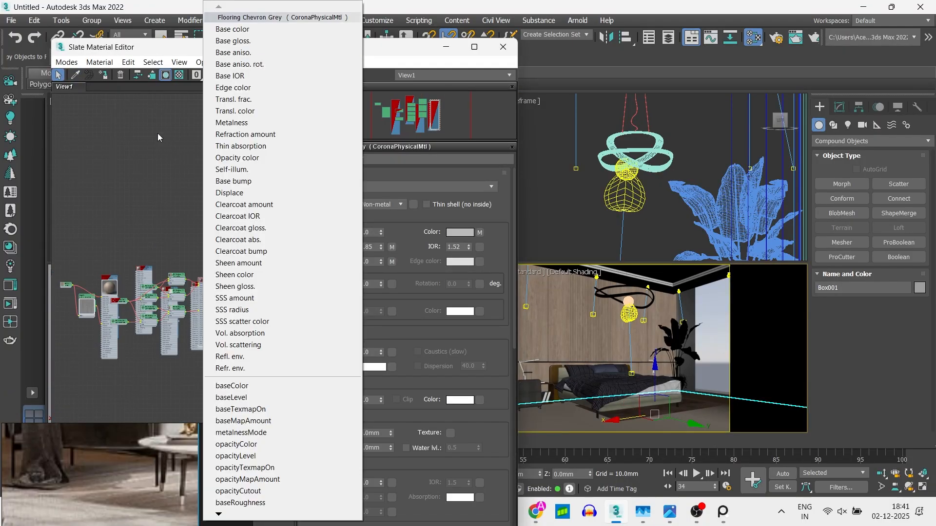
click(157, 138)
click(475, 47)
middle_drag(120, 275, 319, 288)
scroll(320, 287, up, 4)
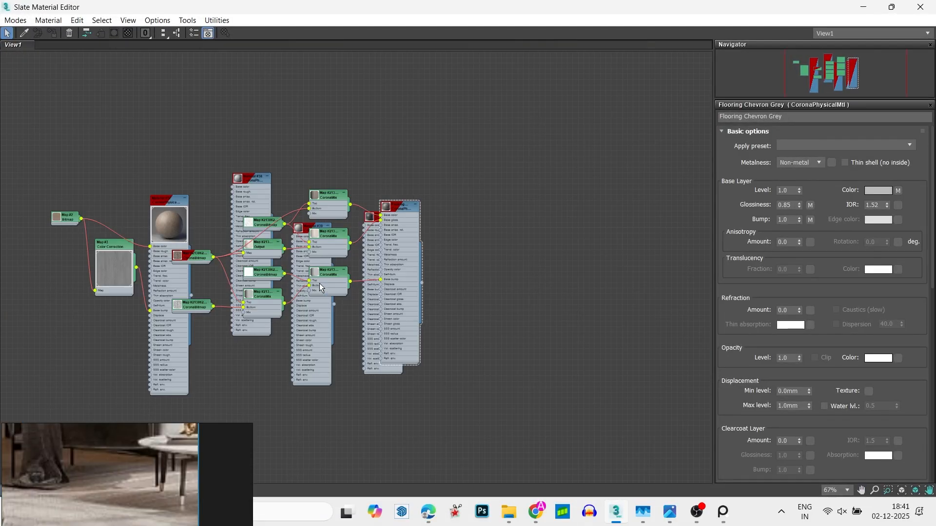
scroll(319, 288, up, 3)
- Turn off real-world scale and set U and V tiling to 1 on the two CoronaBitmap maps at the flooring network's start
click(288, 257)
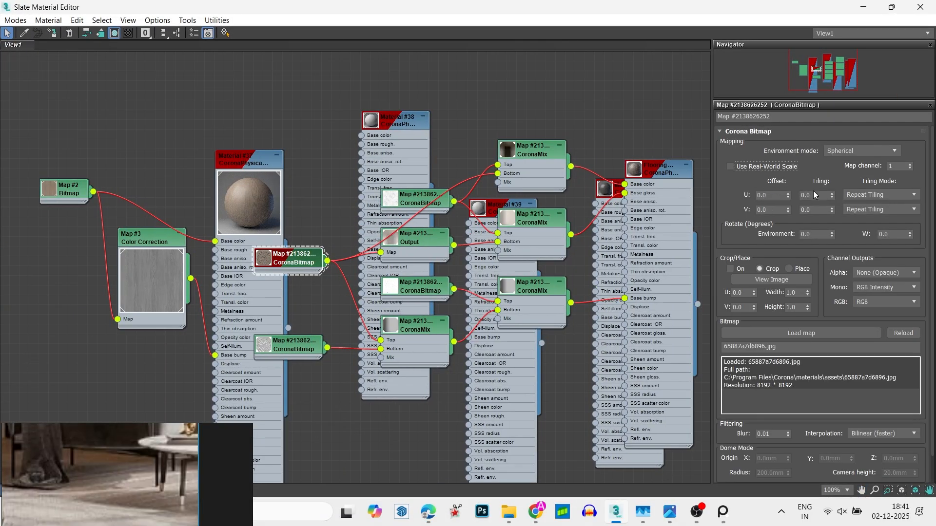
click(295, 341)
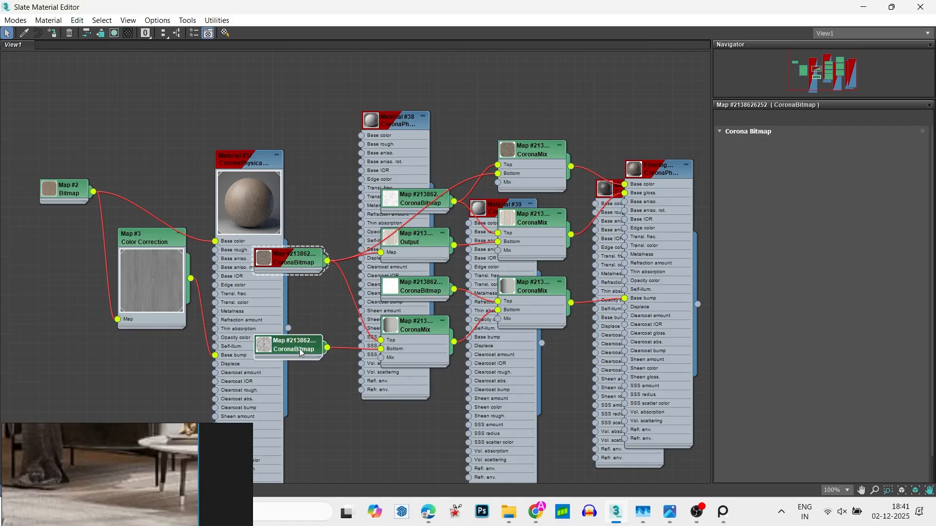
drag(823, 200, 820, 197)
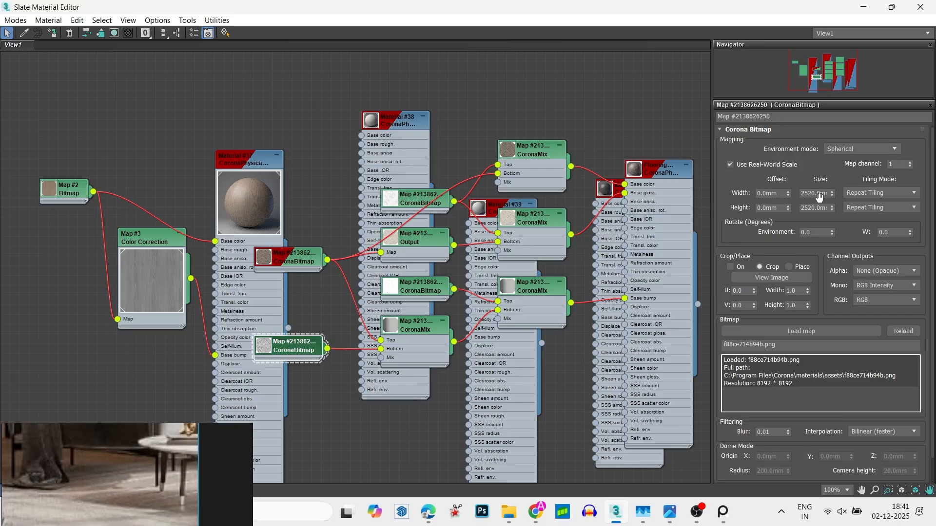
double_click(818, 207)
text(1)
key(Return)
click(689, 140)
- Disable real-world scale on the CoronaBitmap feeding the bump mix and set its U and V tiling to 1
click(414, 286)
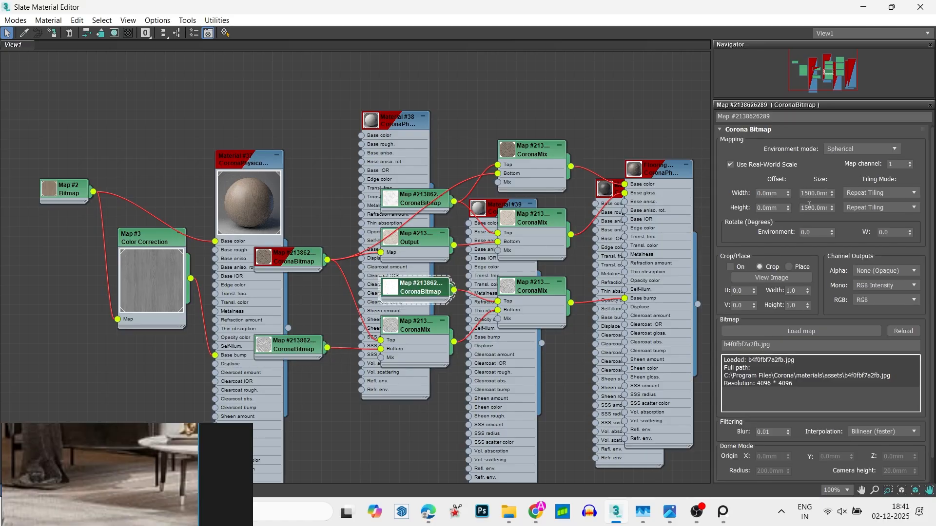
click(766, 165)
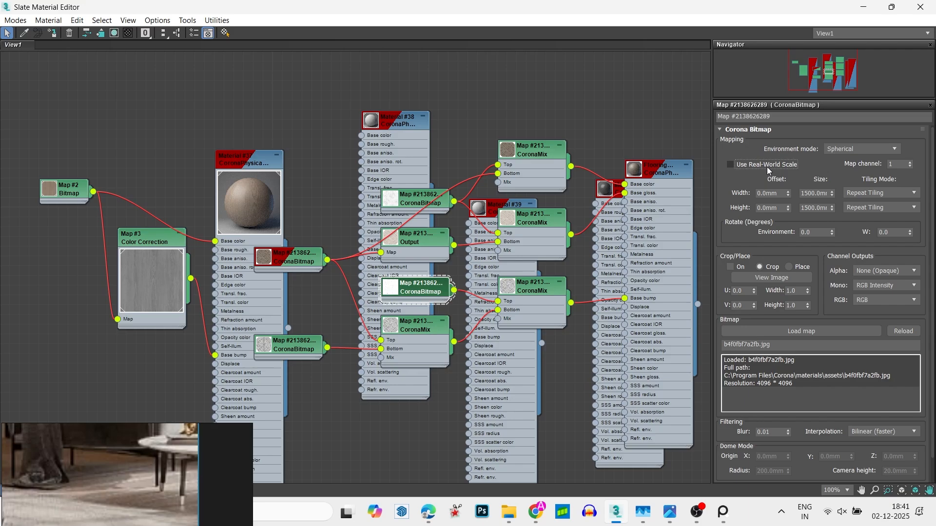
double_click(814, 210)
text(1)
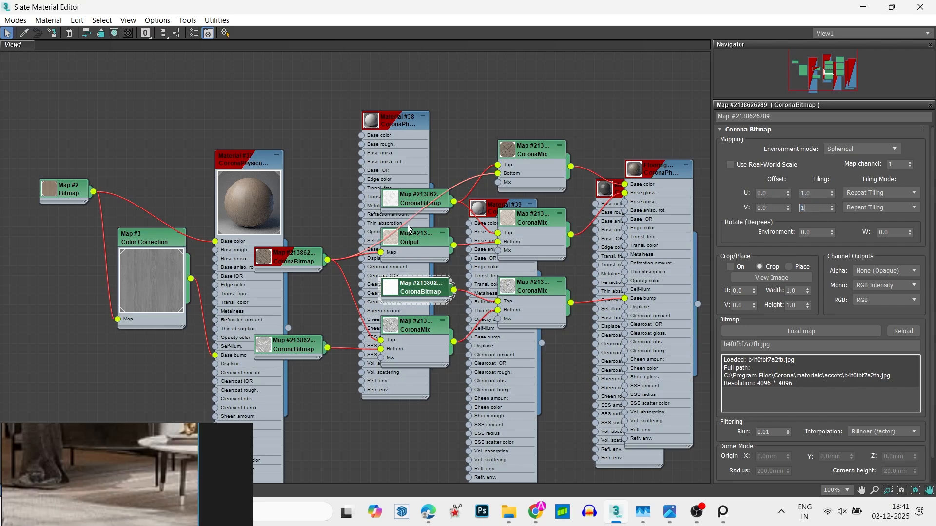
- Disable real-world scale on the CoronaBitmap above the Output map, set its U and V tiling to 1, and close the material editor
click(405, 196)
click(768, 166)
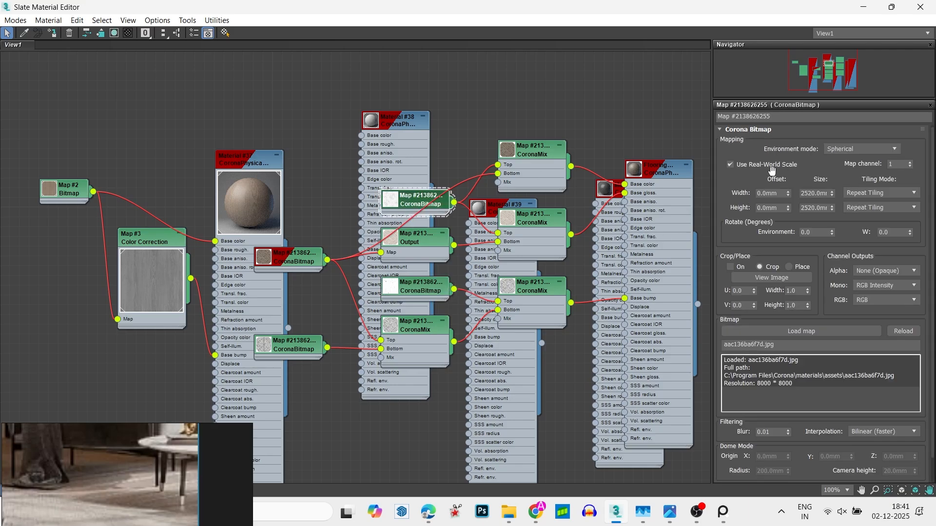
click(783, 170)
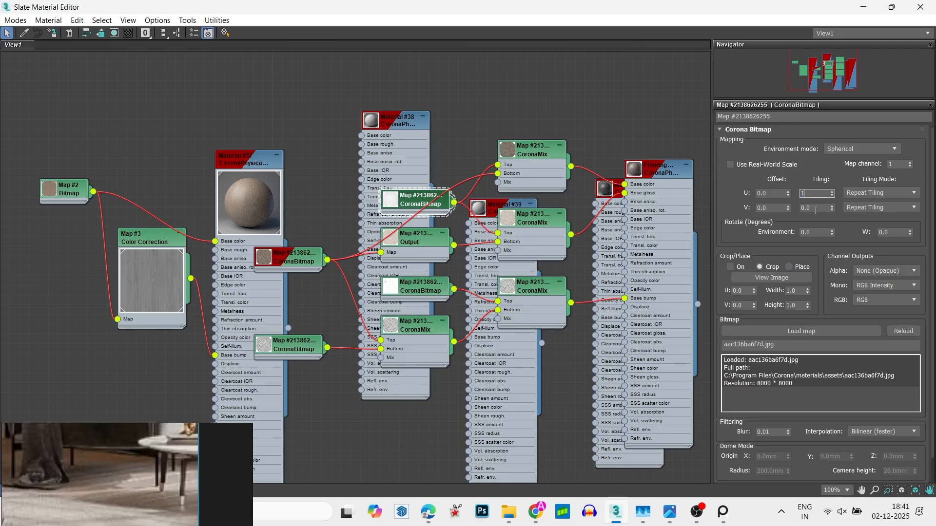
text(1)
double_click(813, 211)
key(Return)
click(920, 7)
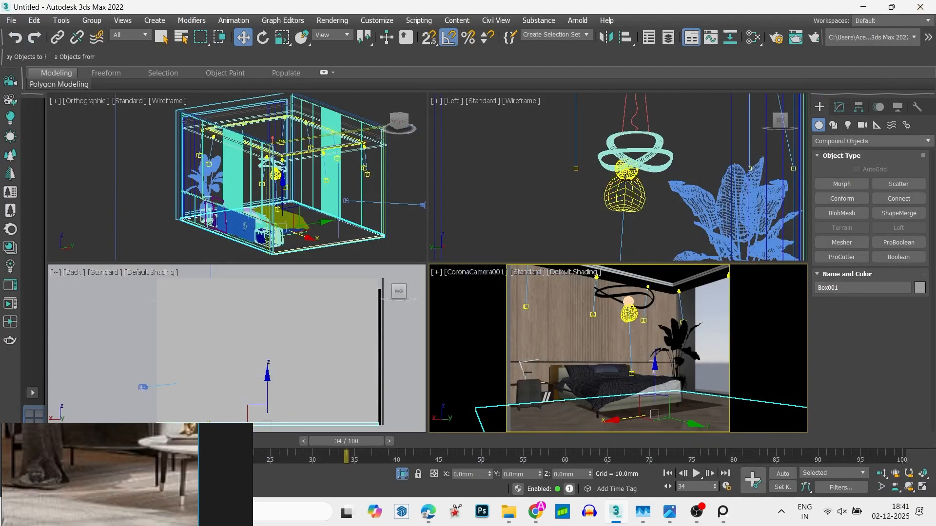
- Deselect the floor, reopen the Slate Material Editor and move the Flooring Chevron Grey node away from its maps
click(411, 253)
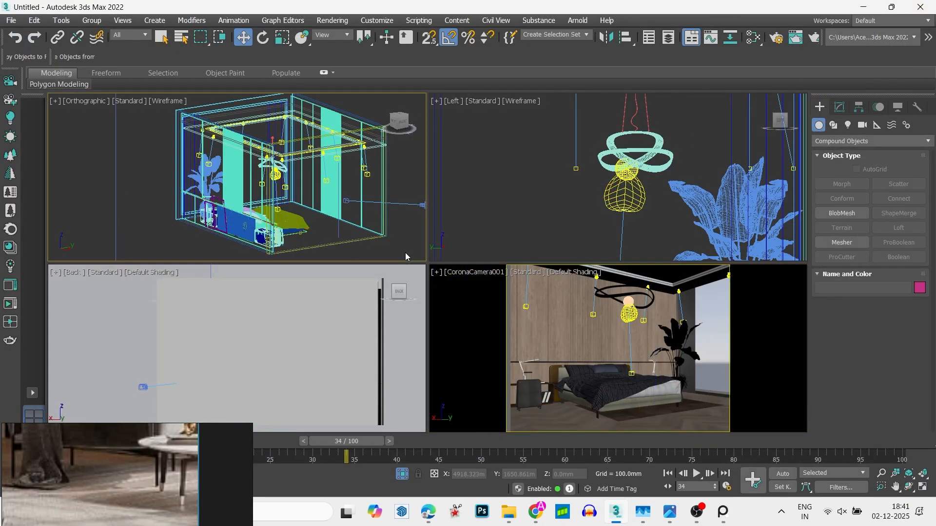
key(m)
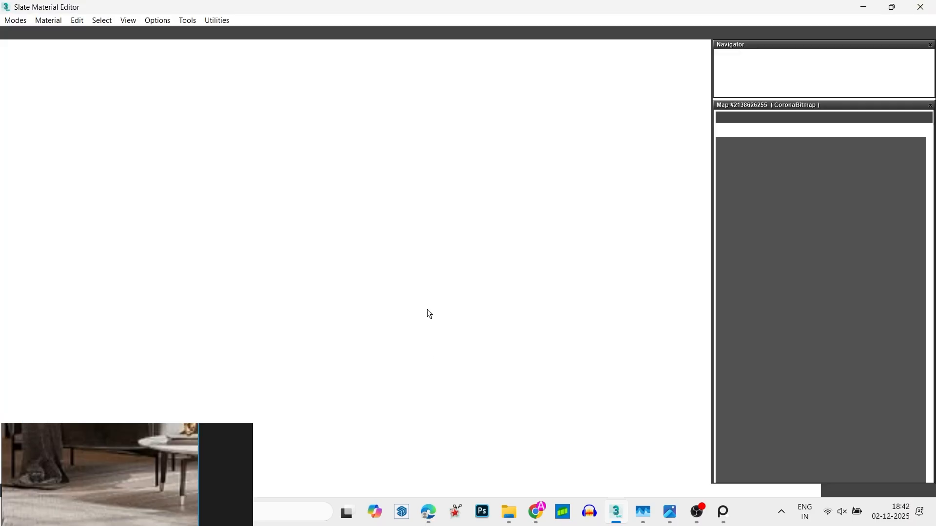
middle_drag(434, 217, 244, 238)
drag(451, 264, 782, 225)
middle_drag(595, 250, 360, 307)
- Add a Color Correction map in the free space before the flooring material node
scroll(367, 232, up, 2)
right_click(304, 140)
mouse_move(334, 160)
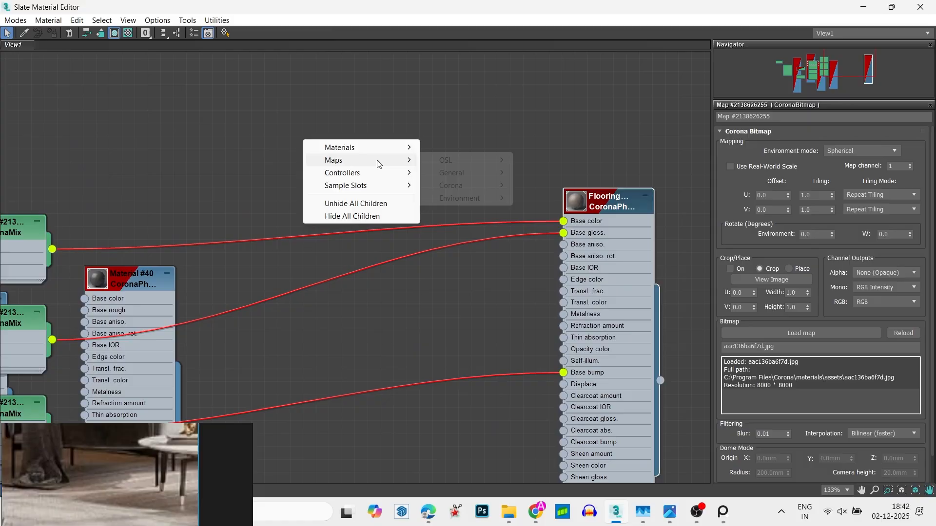
mouse_move(452, 173)
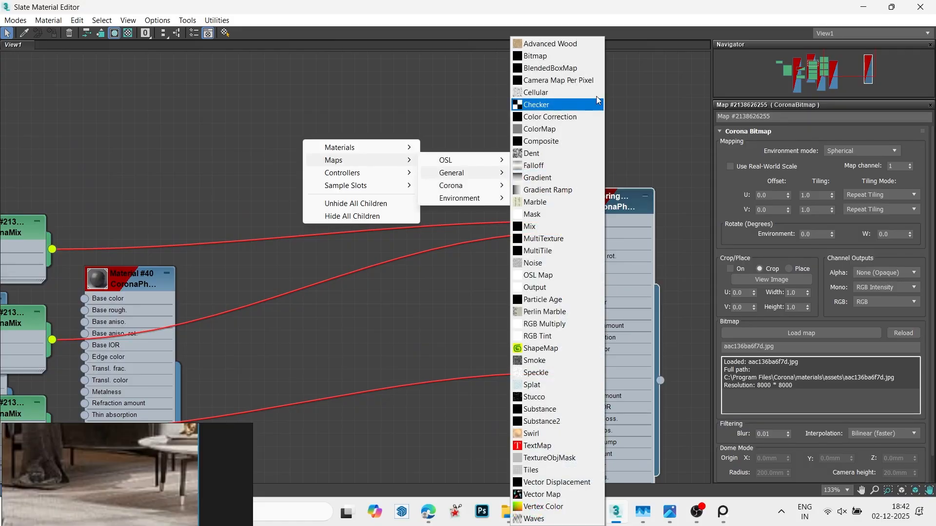
click(564, 117)
scroll(448, 189, up, 1)
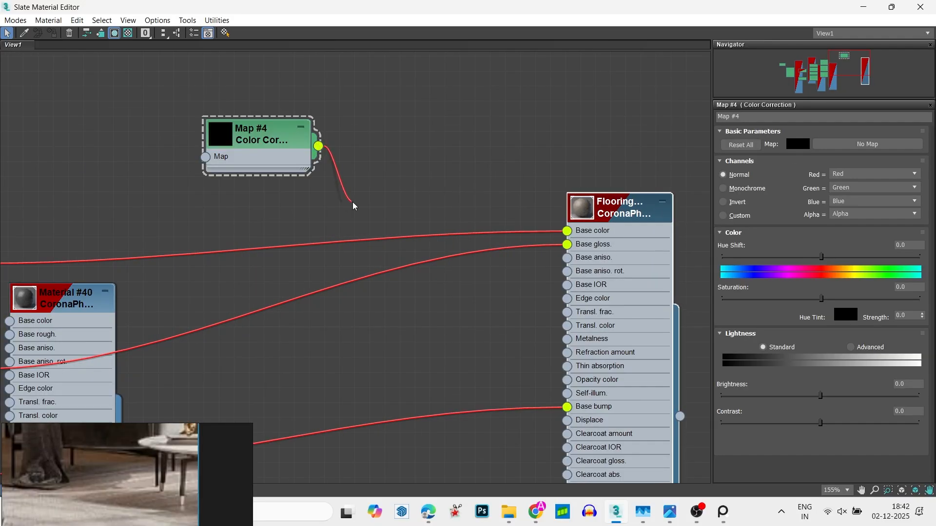
- Wire the Color Correction between the CoronaMix map and the flooring's base color, set its saturation to -100, and close the editor
drag(354, 206, 382, 235)
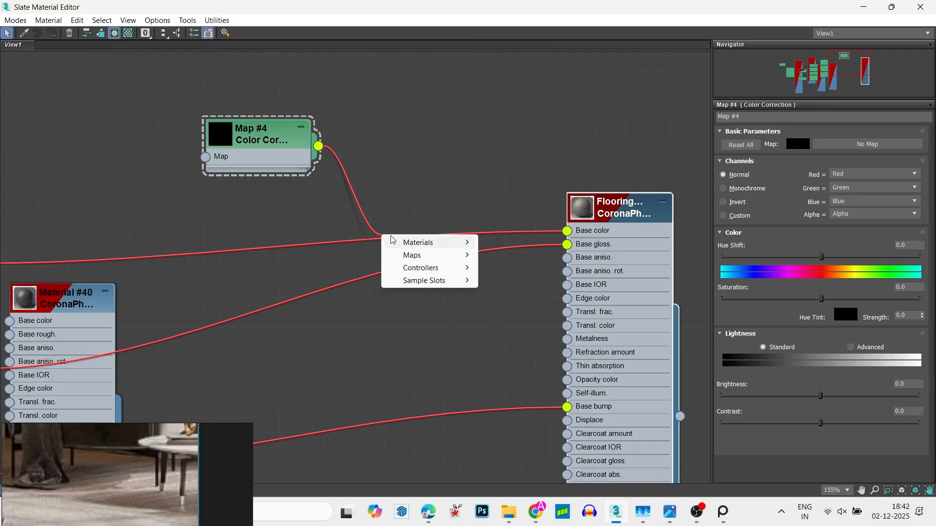
click(292, 203)
drag(318, 146, 344, 238)
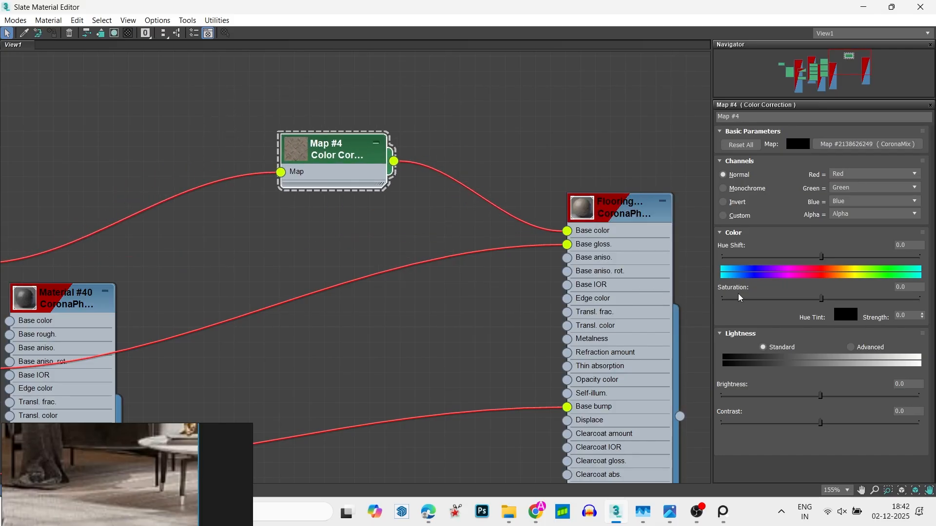
drag(821, 298, 723, 299)
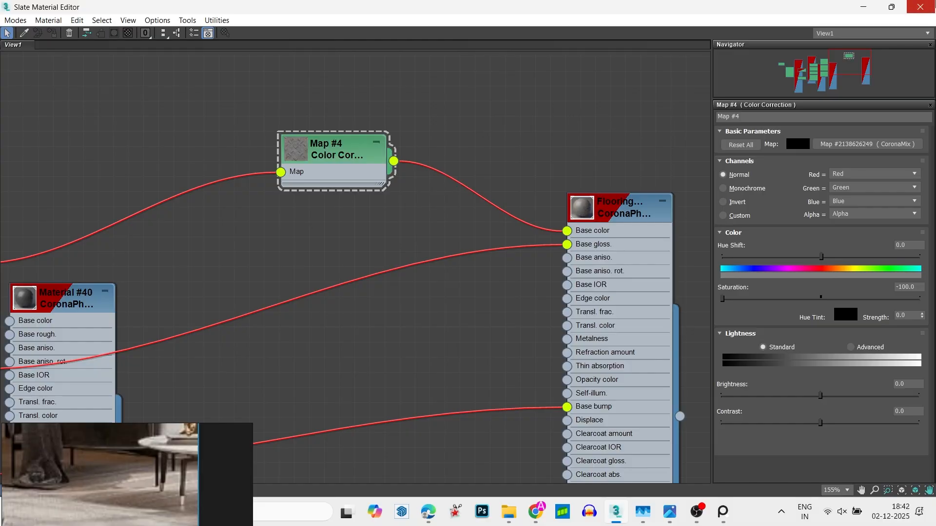
click(920, 7)
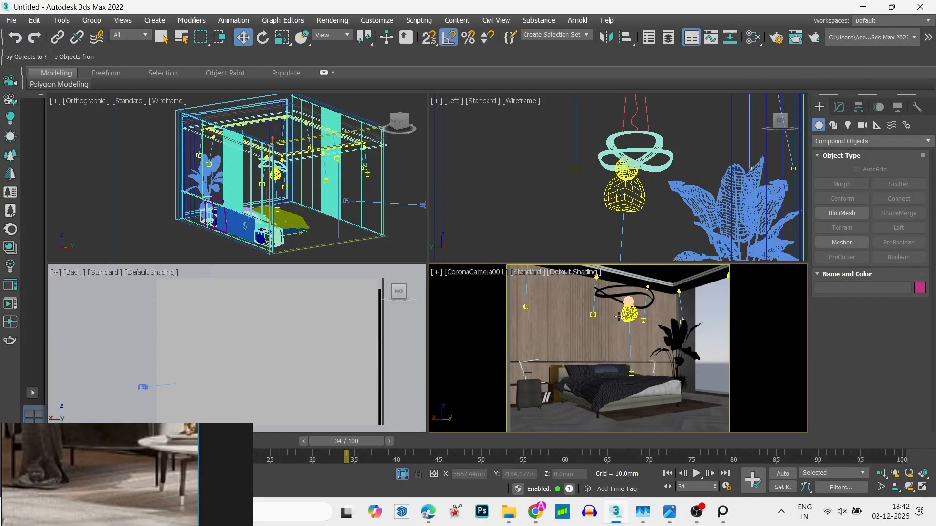
- Lock the image aspect in Render Setup, set the output size to 4000 × 3000 and start rendering the camera view
click(776, 37)
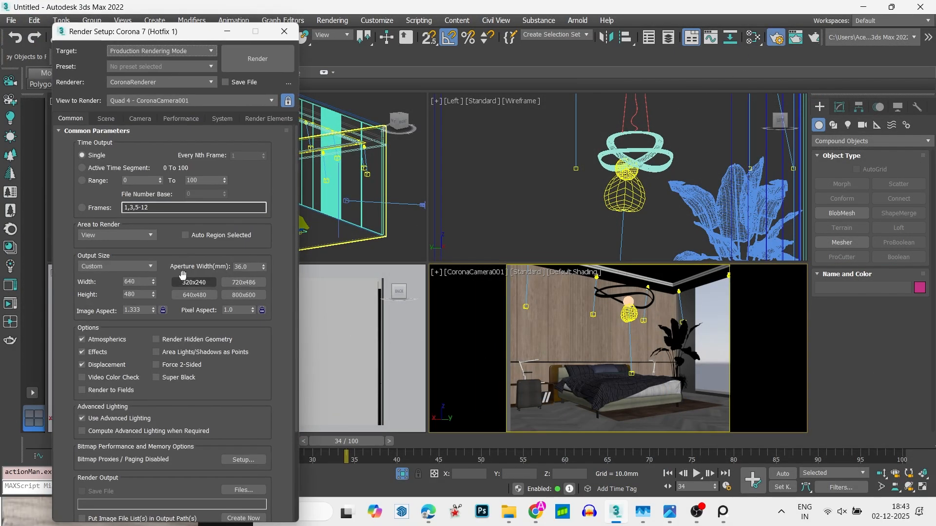
click(163, 310)
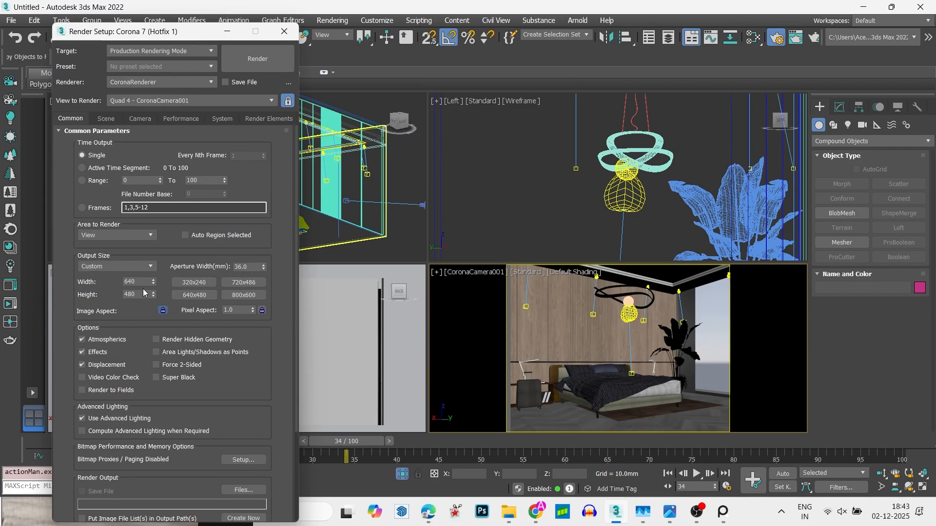
double_click(131, 281)
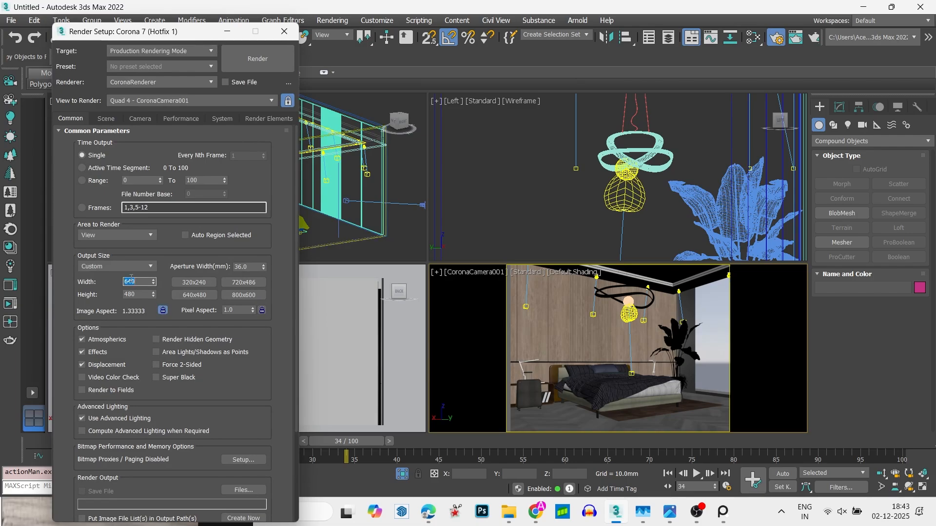
text(3)
text(00)
key(Return)
text(40000)
key(Return)
click(259, 63)
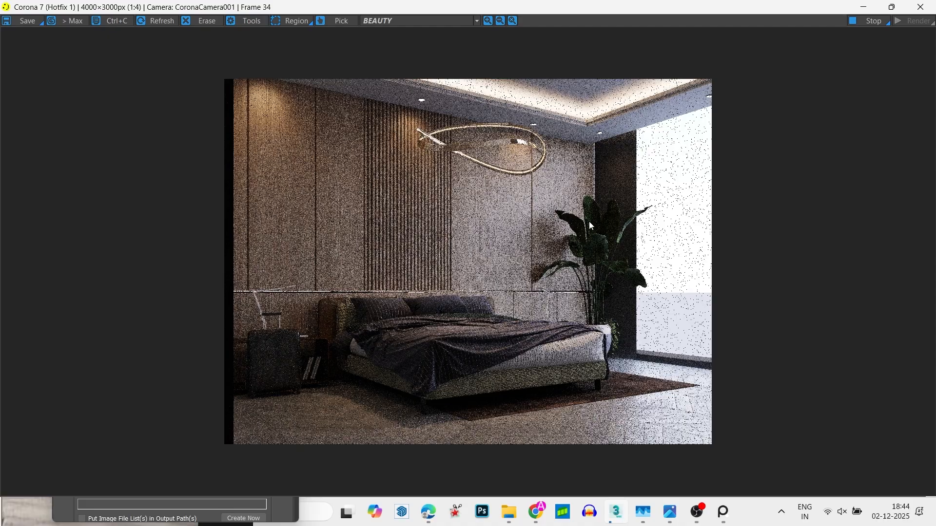
- Examine the wall panels, bed, plant and chevron floor in the Corona render up close and as a whole
scroll(567, 242, up, 2)
scroll(567, 243, down, 1)
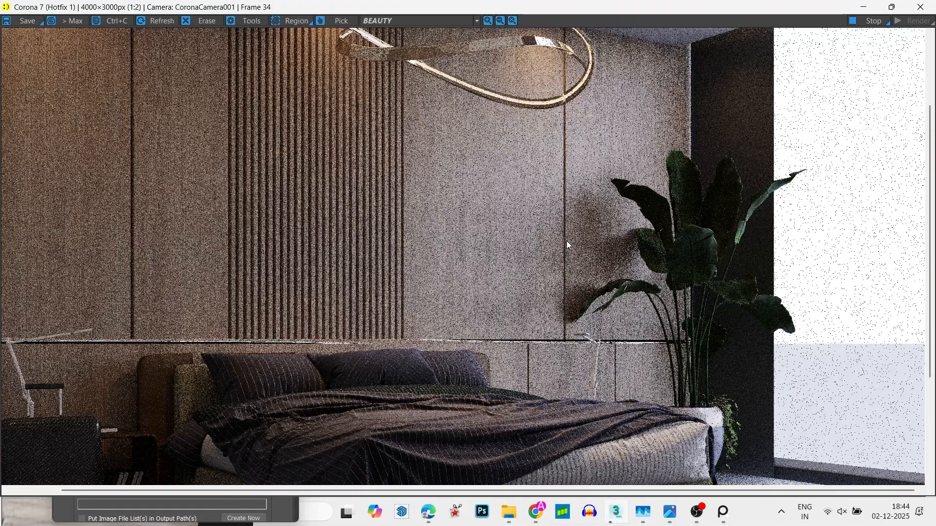
scroll(567, 242, down, 1)
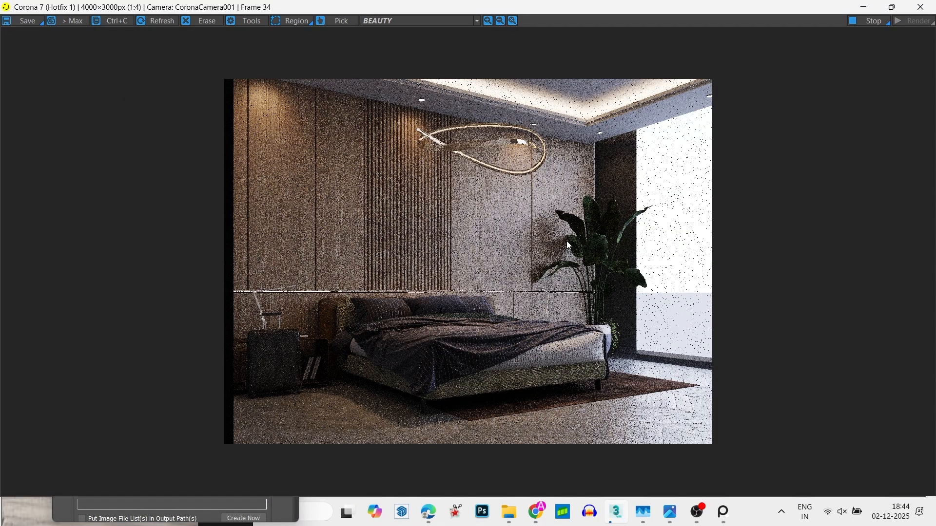
scroll(603, 279, up, 2)
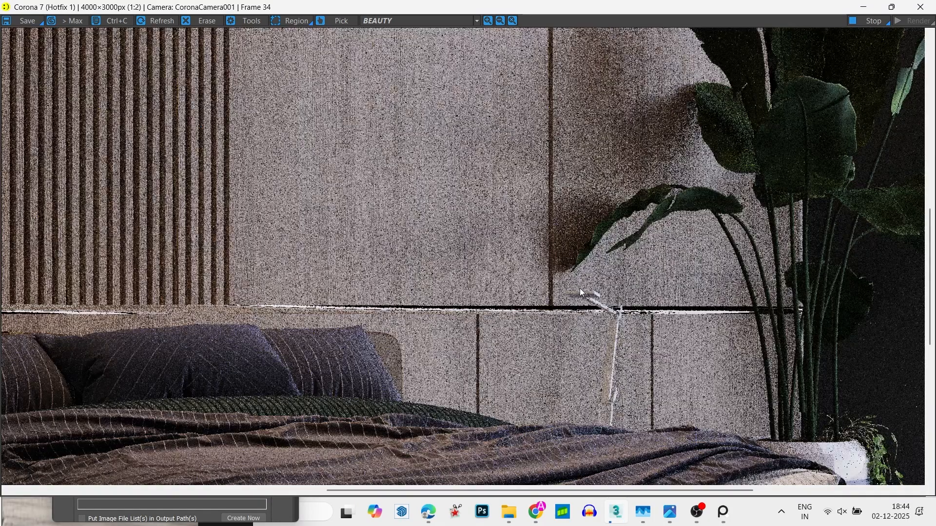
scroll(629, 291, down, 1)
scroll(629, 292, down, 1)
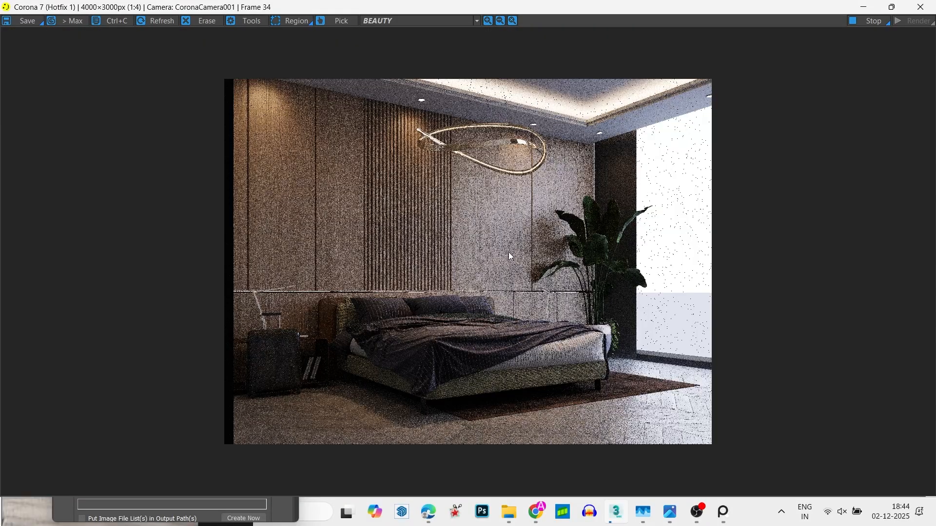
scroll(467, 314, up, 1)
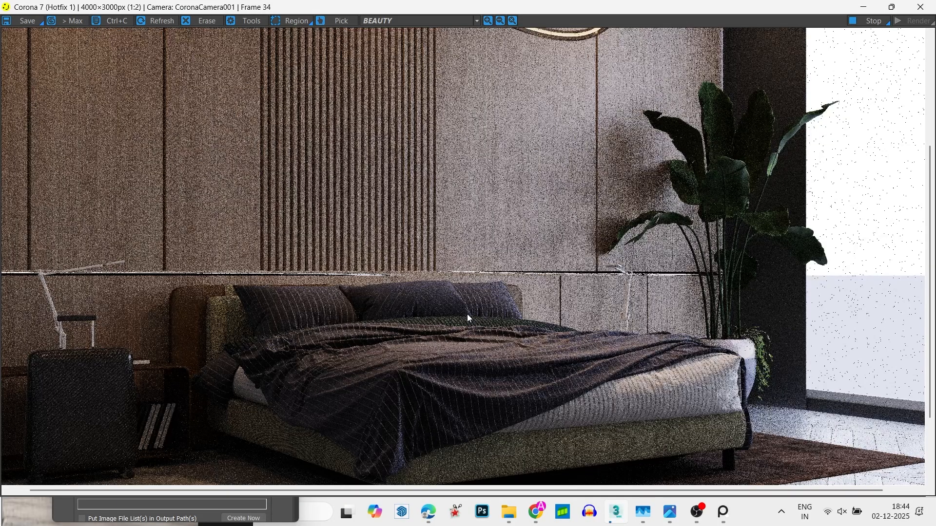
scroll(467, 314, down, 1)
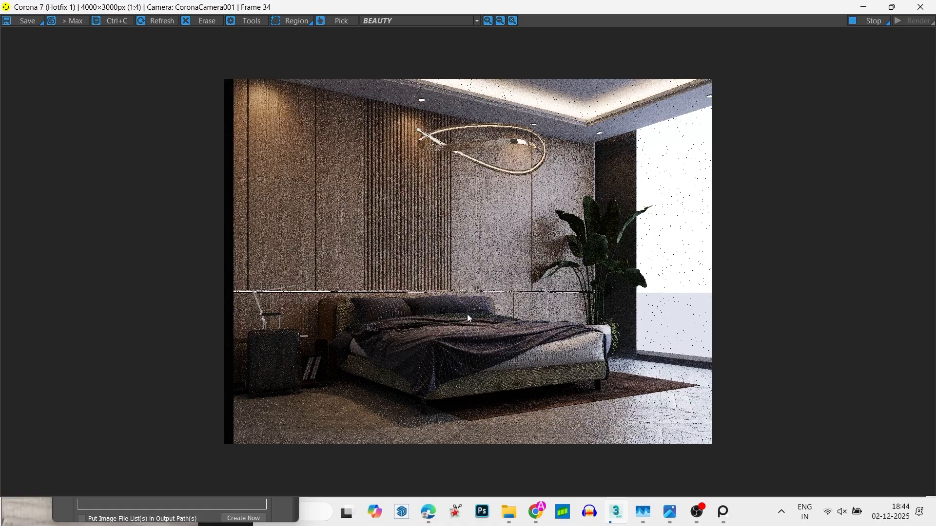